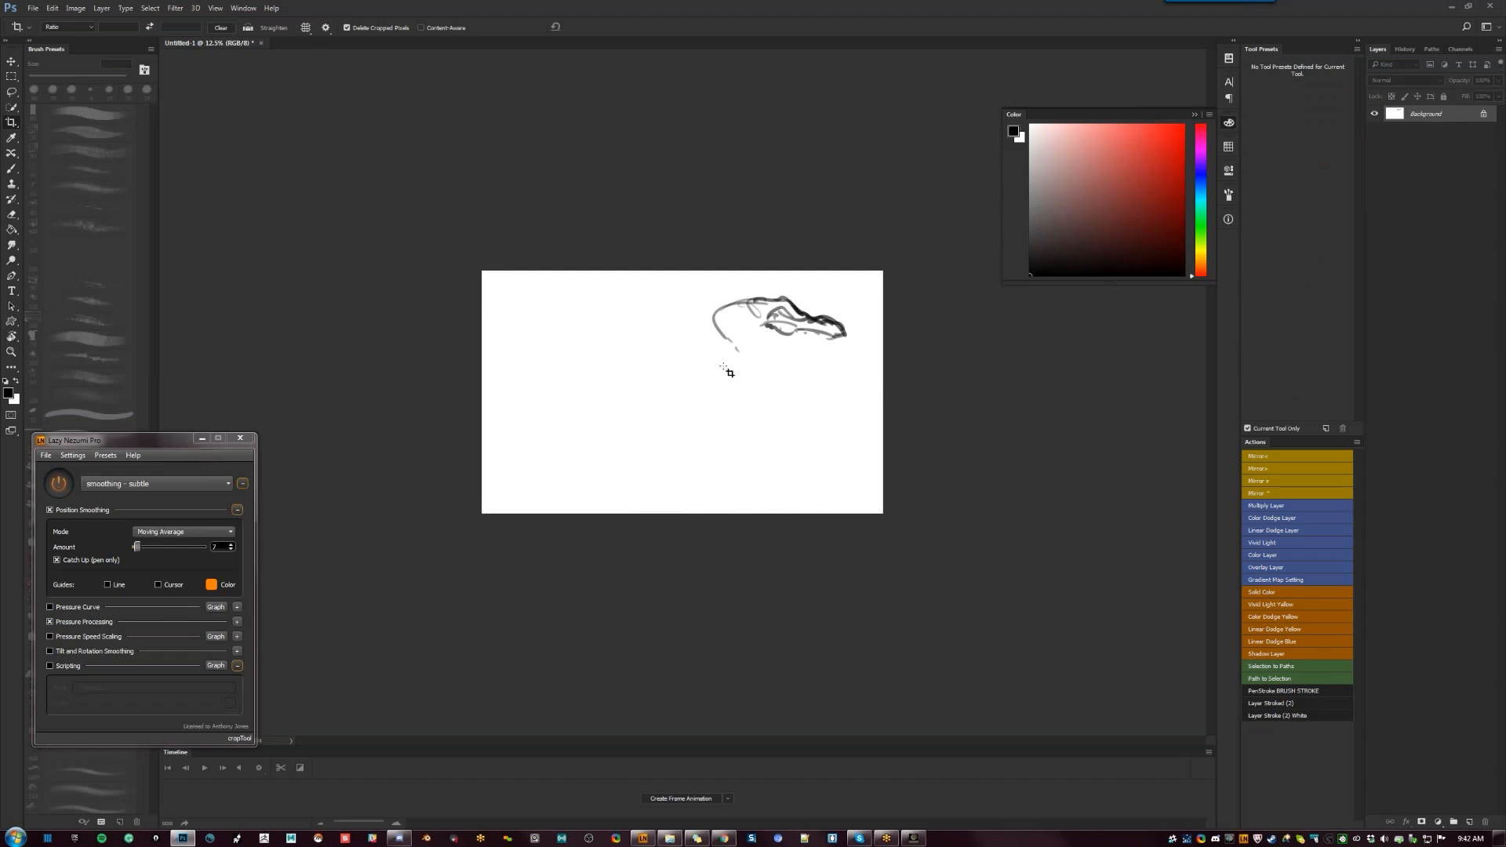
Brush in the eye, mouth and lower jaw lines of the long-snouted reptile head
{"action": "left_click", "coordinate": [738, 360]}
{"action": "left_click", "coordinate": [739, 360]}
{"action": "left_click", "coordinate": [738, 359]}
{"action": "left_click_drag", "start_coordinate": [739, 359], "coordinate": [508, 404]}
{"action": "key", "text": "Tab"}
{"action": "key", "text": "b"}
{"action": "left_click_drag", "start_coordinate": [1020, 206], "coordinate": [967, 212]}
{"action": "mouse_move", "coordinate": [1135, 278]}
{"action": "left_mouse_down"}
{"action": "mouse_move", "coordinate": [1180, 271]}
{"action": "mouse_move", "coordinate": [985, 322]}
{"action": "mouse_move", "coordinate": [930, 312]}
{"action": "left_mouse_up"}
{"action": "mouse_move", "coordinate": [904, 241]}
{"action": "left_mouse_down"}
{"action": "mouse_move", "coordinate": [906, 294]}
{"action": "mouse_move", "coordinate": [969, 316]}
{"action": "mouse_move", "coordinate": [1024, 259]}
{"action": "left_mouse_up"}
{"action": "left_click_drag", "start_coordinate": [981, 314], "coordinate": [1177, 286]}
Draw the back of the neck sweeping into the back line, and the throat line from the jaw to the chest
{"action": "mouse_move", "coordinate": [841, 219]}
{"action": "left_mouse_down"}
{"action": "mouse_move", "coordinate": [846, 267]}
{"action": "mouse_move", "coordinate": [445, 412]}
{"action": "mouse_move", "coordinate": [751, 363]}
{"action": "left_mouse_up"}
{"action": "key", "text": "ctrl+alt+z"}
{"action": "key", "text": "ctrl+alt+z"}
{"action": "mouse_move", "coordinate": [825, 216]}
{"action": "left_mouse_down"}
{"action": "mouse_move", "coordinate": [861, 309]}
{"action": "mouse_move", "coordinate": [506, 427]}
{"action": "left_mouse_up"}
{"action": "mouse_move", "coordinate": [1163, 299]}
{"action": "left_mouse_down"}
{"action": "mouse_move", "coordinate": [952, 417]}
{"action": "mouse_move", "coordinate": [795, 434]}
{"action": "left_mouse_up"}
Sketch overlapping circles for the torso and hips, with a long tail curling up behind them
{"action": "left_click_drag", "start_coordinate": [990, 397], "coordinate": [832, 456]}
{"action": "mouse_move", "coordinate": [800, 359]}
{"action": "left_mouse_down"}
{"action": "mouse_move", "coordinate": [633, 470]}
{"action": "mouse_move", "coordinate": [696, 538]}
{"action": "mouse_move", "coordinate": [728, 435]}
{"action": "mouse_move", "coordinate": [747, 447]}
{"action": "left_mouse_up"}
{"action": "mouse_move", "coordinate": [666, 420]}
{"action": "left_mouse_down"}
{"action": "mouse_move", "coordinate": [526, 488]}
{"action": "mouse_move", "coordinate": [381, 504]}
{"action": "left_mouse_up"}
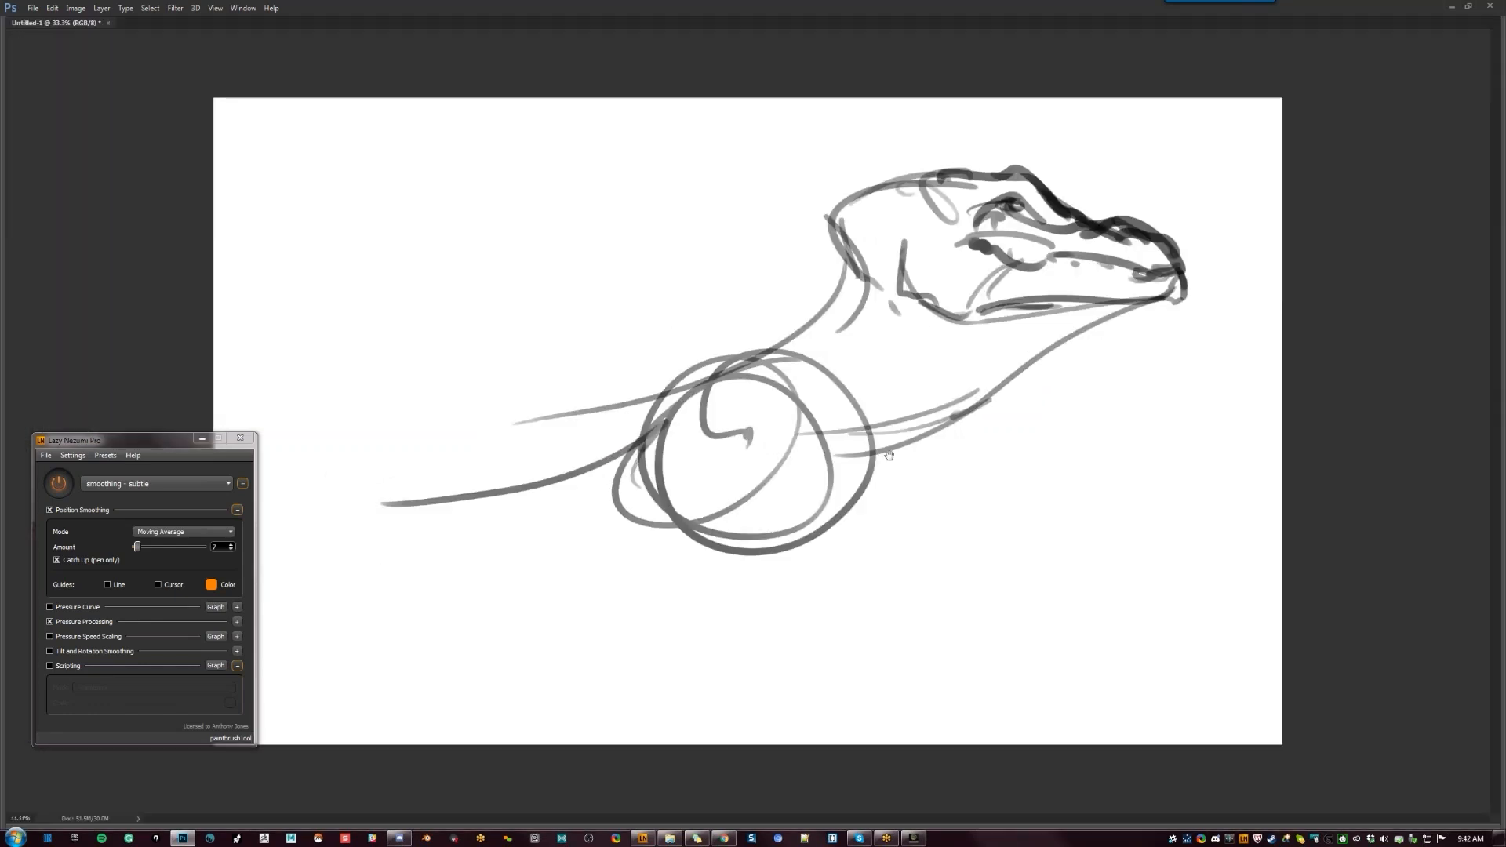
{"action": "key", "text": "f"}
{"action": "left_click_drag", "start_coordinate": [718, 501], "coordinate": [946, 459]}
{"action": "mouse_move", "coordinate": [854, 423]}
{"action": "left_mouse_down"}
{"action": "mouse_move", "coordinate": [642, 478]}
{"action": "mouse_move", "coordinate": [809, 277]}
{"action": "mouse_move", "coordinate": [496, 441]}
{"action": "mouse_move", "coordinate": [705, 524]}
{"action": "left_mouse_up"}
{"action": "left_click_drag", "start_coordinate": [583, 537], "coordinate": [871, 527]}
{"action": "left_click_drag", "start_coordinate": [485, 479], "coordinate": [894, 522]}
Sketch the chest line and a small bent arm with a clawed hand on the front of the torso
{"action": "mouse_move", "coordinate": [1036, 408]}
{"action": "left_mouse_down"}
{"action": "mouse_move", "coordinate": [762, 408]}
{"action": "mouse_move", "coordinate": [768, 386]}
{"action": "mouse_move", "coordinate": [786, 409]}
{"action": "mouse_move", "coordinate": [742, 451]}
{"action": "mouse_move", "coordinate": [779, 465]}
{"action": "left_mouse_up"}
{"action": "mouse_move", "coordinate": [808, 393]}
{"action": "left_mouse_down"}
{"action": "mouse_move", "coordinate": [775, 448]}
{"action": "mouse_move", "coordinate": [833, 465]}
{"action": "mouse_move", "coordinate": [839, 486]}
{"action": "left_mouse_up"}
{"action": "left_click_drag", "start_coordinate": [835, 471], "coordinate": [864, 505]}
{"action": "left_click_drag", "start_coordinate": [769, 481], "coordinate": [903, 457]}
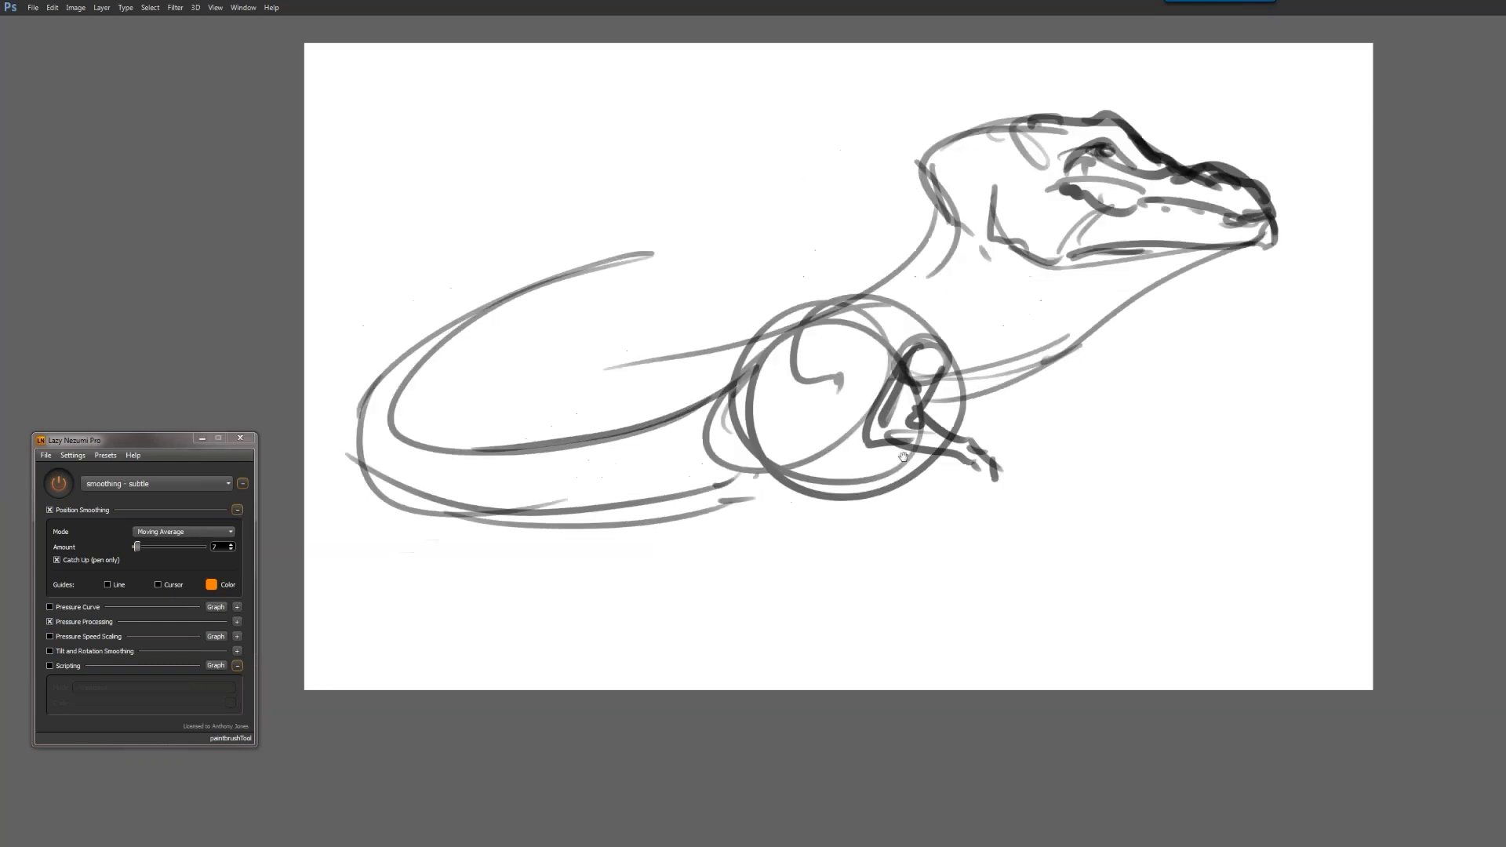
Sketch the hind leg with its thigh, knee and lower leg beneath the hips
{"action": "mouse_move", "coordinate": [749, 433]}
{"action": "left_mouse_down"}
{"action": "mouse_move", "coordinate": [724, 467]}
{"action": "mouse_move", "coordinate": [716, 441]}
{"action": "mouse_move", "coordinate": [813, 427]}
{"action": "left_mouse_up"}
{"action": "mouse_move", "coordinate": [786, 405]}
{"action": "left_mouse_down"}
{"action": "mouse_move", "coordinate": [822, 505]}
{"action": "mouse_move", "coordinate": [850, 508]}
{"action": "left_mouse_up"}
{"action": "mouse_move", "coordinate": [750, 462]}
{"action": "left_mouse_down"}
{"action": "mouse_move", "coordinate": [825, 529]}
{"action": "mouse_move", "coordinate": [805, 521]}
{"action": "left_mouse_up"}
{"action": "mouse_move", "coordinate": [824, 537]}
{"action": "left_mouse_down"}
{"action": "mouse_move", "coordinate": [799, 526]}
{"action": "mouse_move", "coordinate": [791, 562]}
{"action": "left_mouse_up"}
{"action": "left_click_drag", "start_coordinate": [780, 550], "coordinate": [802, 560]}
{"action": "left_click_drag", "start_coordinate": [849, 516], "coordinate": [805, 586]}
{"action": "left_click_drag", "start_coordinate": [794, 562], "coordinate": [742, 605]}
Draw the clawed feet at the end of the leg and a long ground line beneath them
{"action": "mouse_move", "coordinate": [743, 605]}
{"action": "left_mouse_down"}
{"action": "mouse_move", "coordinate": [815, 579]}
{"action": "mouse_move", "coordinate": [861, 616]}
{"action": "left_mouse_up"}
{"action": "mouse_move", "coordinate": [820, 569]}
{"action": "left_mouse_down"}
{"action": "mouse_move", "coordinate": [875, 610]}
{"action": "mouse_move", "coordinate": [778, 604]}
{"action": "mouse_move", "coordinate": [873, 600]}
{"action": "left_mouse_up"}
{"action": "left_click_drag", "start_coordinate": [781, 590], "coordinate": [755, 563]}
{"action": "mouse_move", "coordinate": [755, 564]}
{"action": "left_mouse_down"}
{"action": "mouse_move", "coordinate": [722, 608]}
{"action": "mouse_move", "coordinate": [898, 609]}
{"action": "left_mouse_up"}
{"action": "left_click_drag", "start_coordinate": [808, 599], "coordinate": [650, 594]}
{"action": "left_click_drag", "start_coordinate": [646, 595], "coordinate": [1063, 612]}
{"action": "mouse_move", "coordinate": [1063, 576]}
{"action": "left_mouse_down"}
{"action": "mouse_move", "coordinate": [864, 590]}
{"action": "mouse_move", "coordinate": [931, 635]}
{"action": "mouse_move", "coordinate": [1024, 639]}
{"action": "left_mouse_up"}
Draw a long, straight crest with a blunt tip extending backward from the top of the head
{"action": "left_click_drag", "start_coordinate": [1004, 174], "coordinate": [719, 237]}
{"action": "mouse_move", "coordinate": [719, 237]}
{"action": "left_mouse_down"}
{"action": "mouse_move", "coordinate": [727, 259]}
{"action": "mouse_move", "coordinate": [969, 249]}
{"action": "mouse_move", "coordinate": [1041, 206]}
{"action": "left_mouse_up"}
{"action": "left_click_drag", "start_coordinate": [966, 243], "coordinate": [1013, 218]}
{"action": "left_click_drag", "start_coordinate": [882, 239], "coordinate": [799, 284]}
{"action": "key", "text": "ctrl+z"}
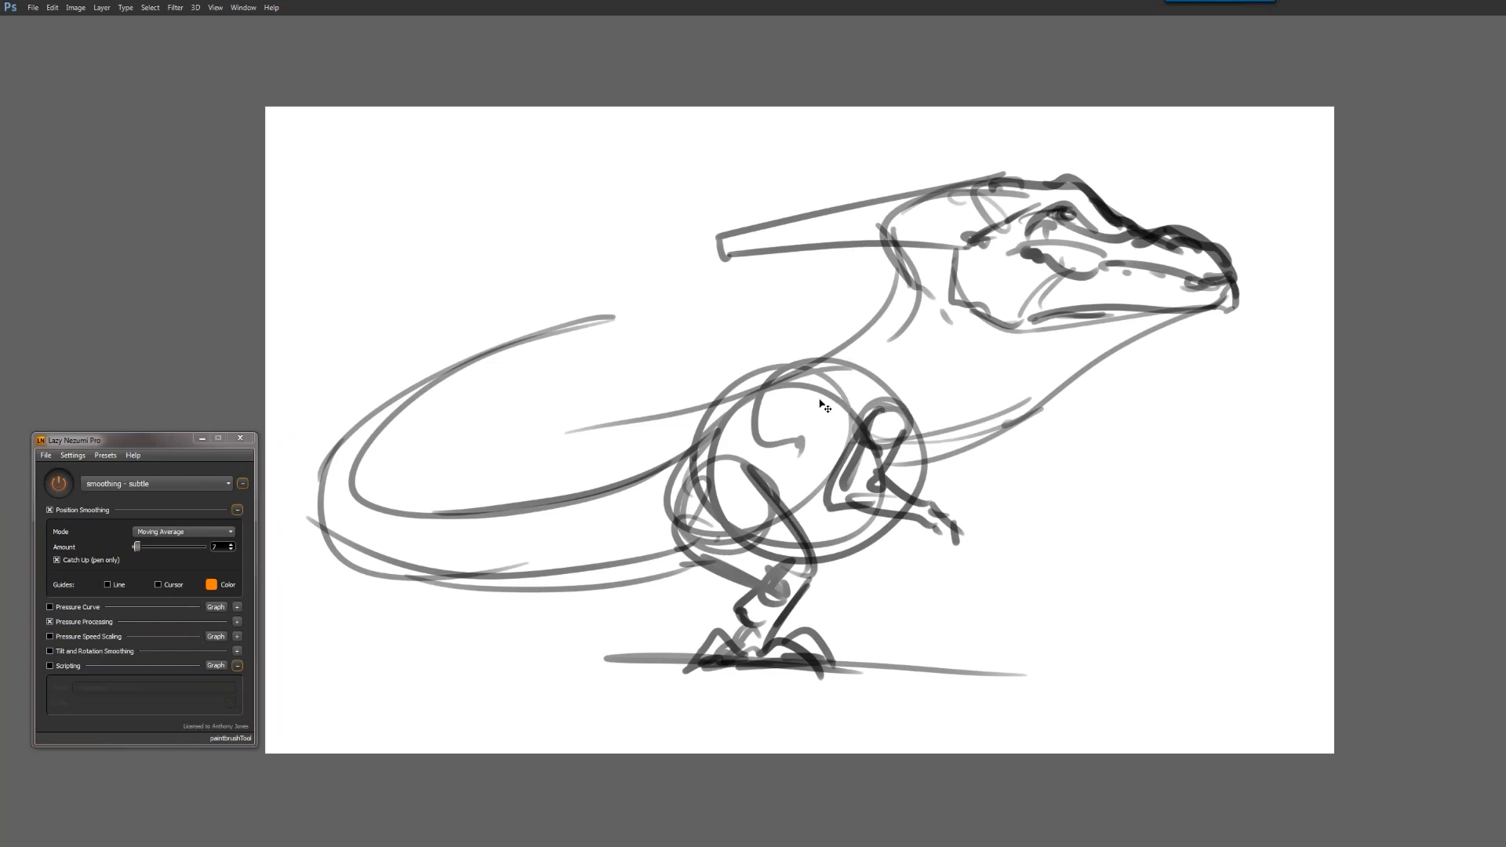
Flip the canvas horizontally and draw a deep rounded throat pouch under the jaw, leading into the chest line
{"action": "key", "text": "ctrl+f"}
{"action": "key", "text": "f"}
{"action": "left_click_drag", "start_coordinate": [820, 400], "coordinate": [1073, 374]}
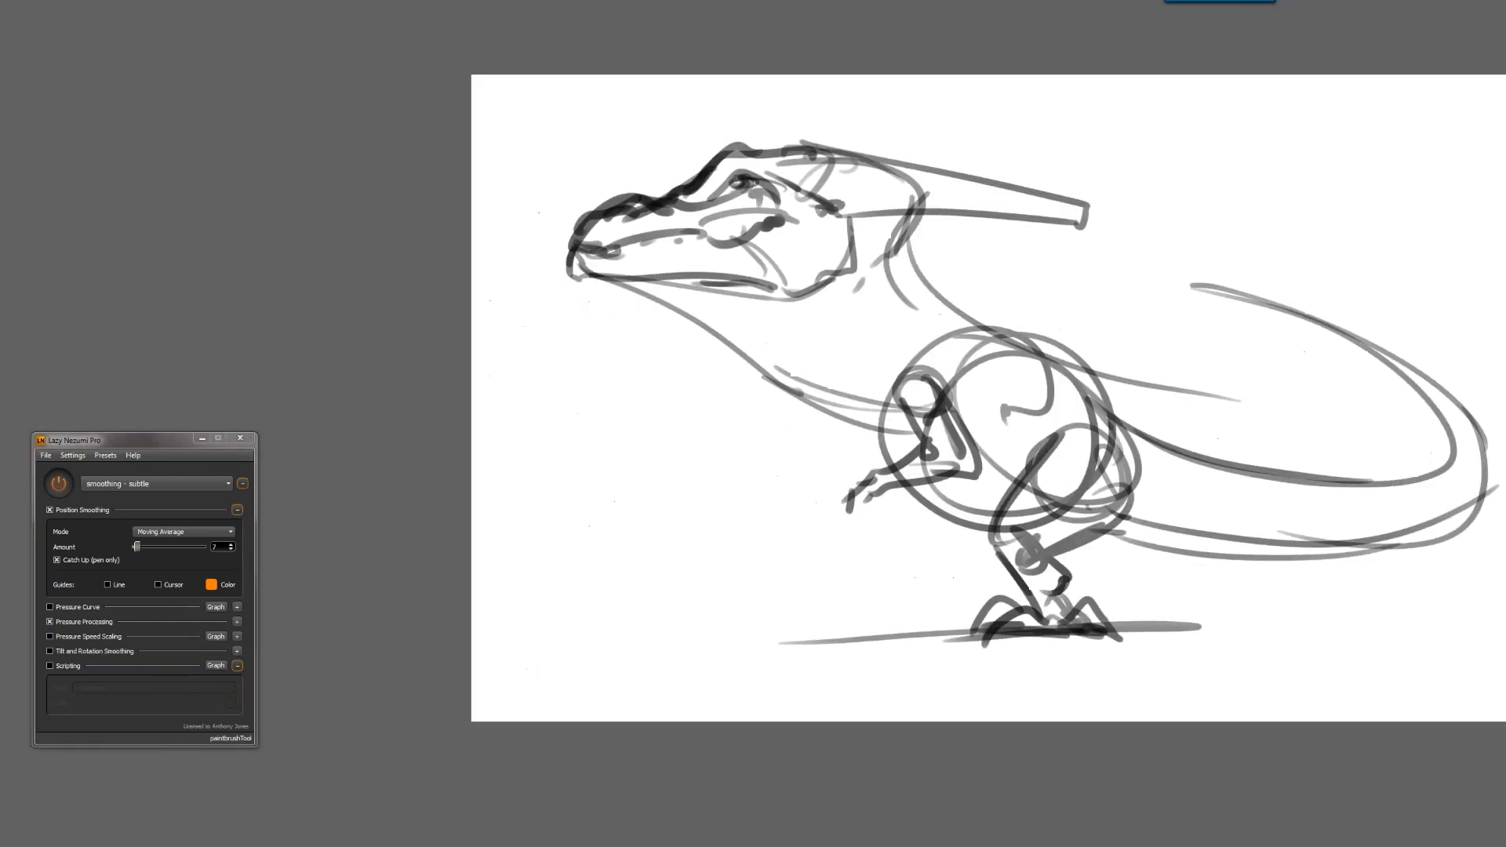
{"action": "mouse_move", "coordinate": [577, 255]}
{"action": "left_mouse_down"}
{"action": "mouse_move", "coordinate": [570, 320]}
{"action": "mouse_move", "coordinate": [604, 330]}
{"action": "mouse_move", "coordinate": [855, 286]}
{"action": "left_mouse_up"}
{"action": "key", "text": "ctrl+z"}
{"action": "left_click_drag", "start_coordinate": [571, 312], "coordinate": [875, 324]}
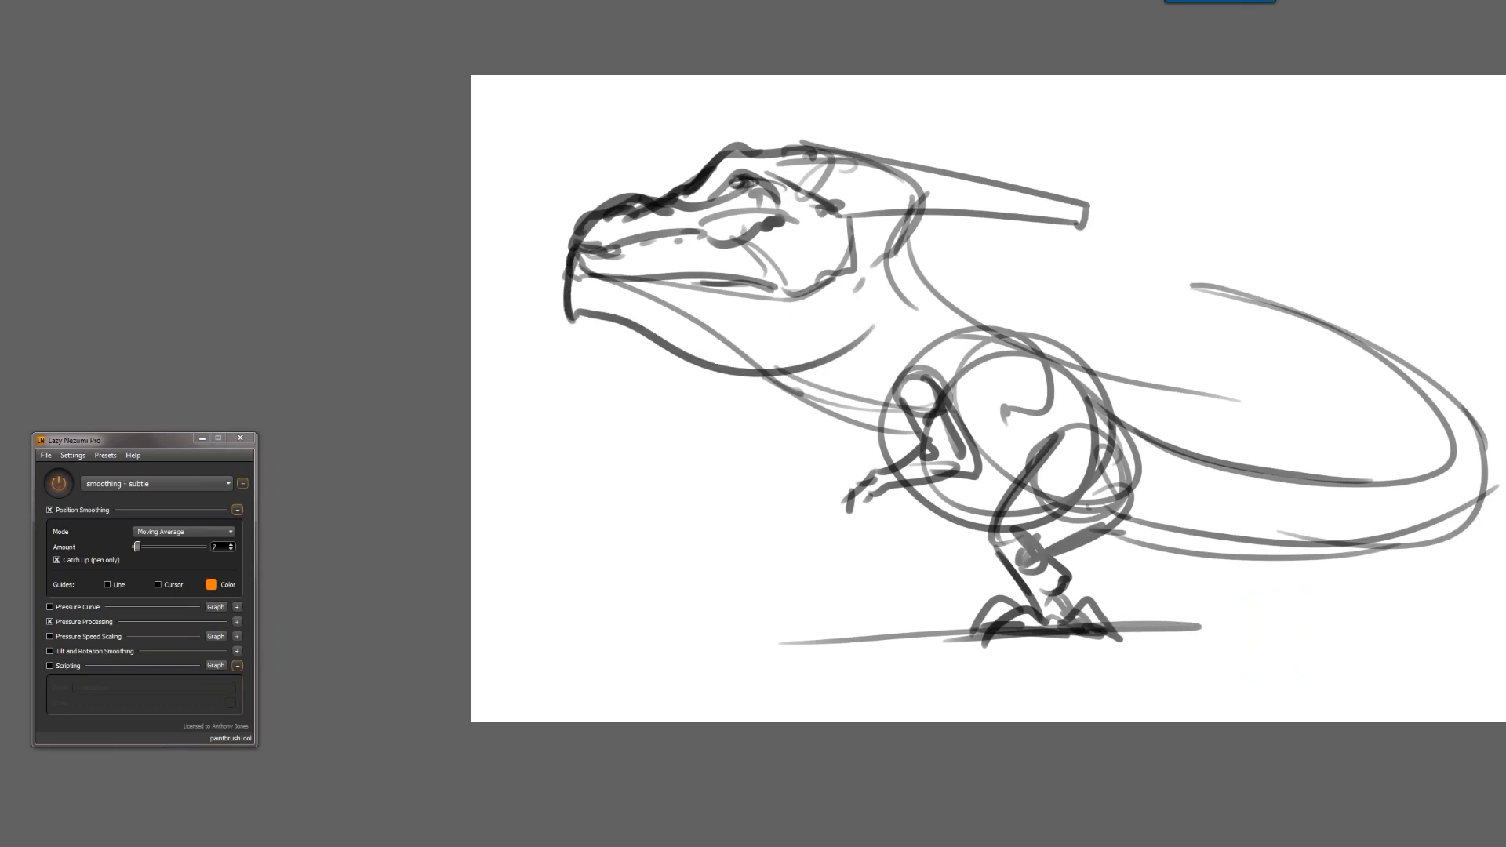
{"action": "key", "text": "ctrl+z"}
{"action": "mouse_move", "coordinate": [571, 322]}
{"action": "left_mouse_down"}
{"action": "mouse_move", "coordinate": [656, 377]}
{"action": "mouse_move", "coordinate": [824, 305]}
{"action": "mouse_move", "coordinate": [838, 319]}
{"action": "mouse_move", "coordinate": [746, 364]}
{"action": "mouse_move", "coordinate": [588, 328]}
{"action": "mouse_move", "coordinate": [620, 362]}
{"action": "left_mouse_up"}
{"action": "mouse_move", "coordinate": [933, 404]}
{"action": "left_mouse_down"}
{"action": "mouse_move", "coordinate": [681, 356]}
{"action": "mouse_move", "coordinate": [600, 357]}
{"action": "left_mouse_up"}
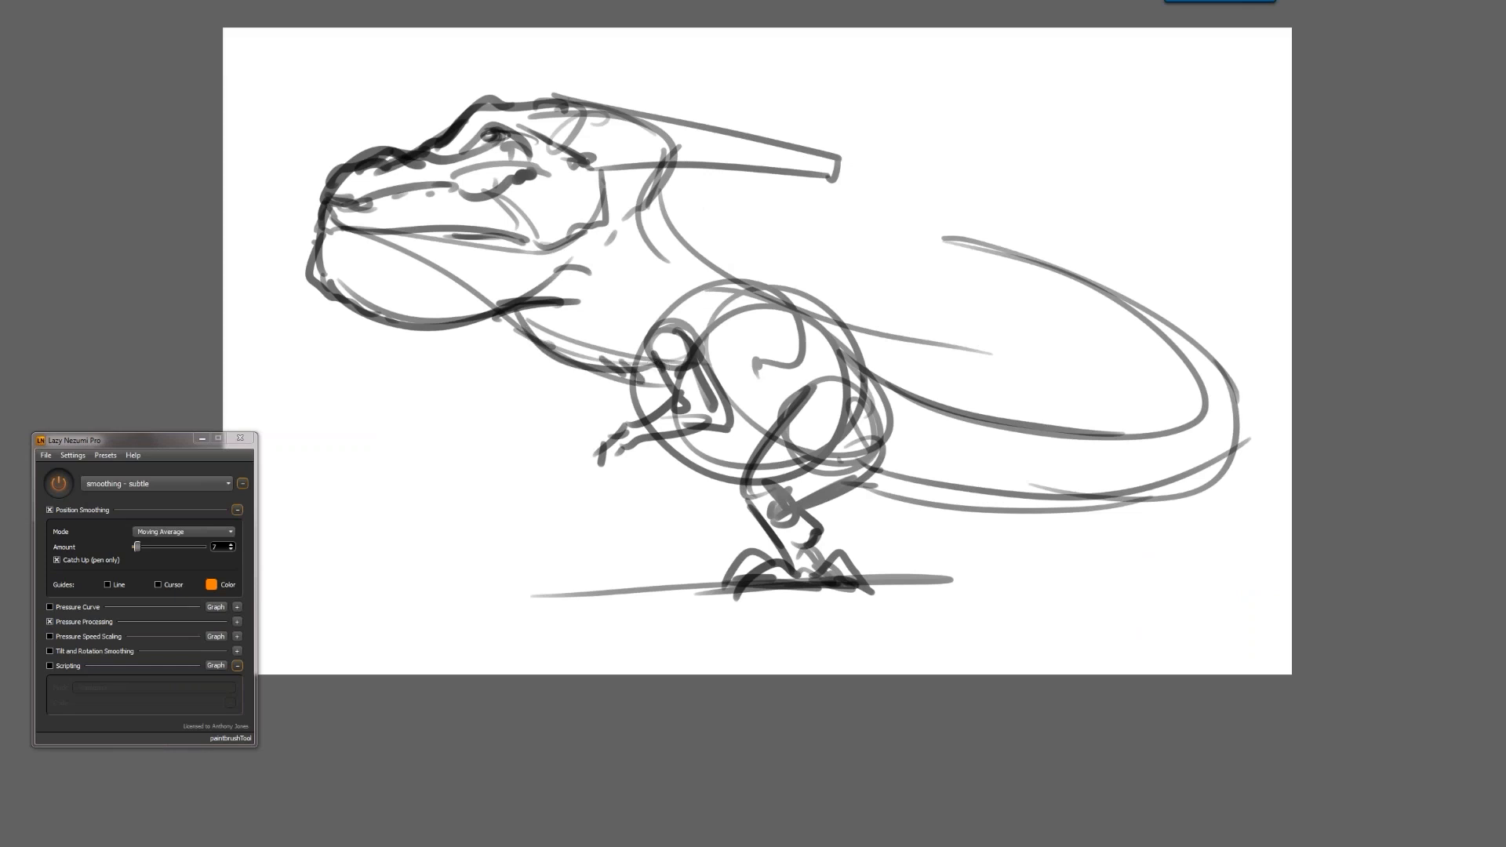
Move the torso, limbs and tail closer to the head, and duplicate the drawing layer and merge it back down
{"action": "mouse_move", "coordinate": [1007, 193]}
{"action": "left_mouse_down"}
{"action": "mouse_move", "coordinate": [823, 220]}
{"action": "mouse_move", "coordinate": [624, 319]}
{"action": "mouse_move", "coordinate": [554, 430]}
{"action": "mouse_move", "coordinate": [575, 621]}
{"action": "mouse_move", "coordinate": [822, 673]}
{"action": "mouse_move", "coordinate": [1206, 430]}
{"action": "mouse_move", "coordinate": [1228, 334]}
{"action": "mouse_move", "coordinate": [958, 191]}
{"action": "mouse_move", "coordinate": [1218, 585]}
{"action": "mouse_move", "coordinate": [934, 626]}
{"action": "left_mouse_up"}
{"action": "key", "text": "v"}
{"action": "mouse_move", "coordinate": [960, 493]}
{"action": "left_mouse_down"}
{"action": "mouse_move", "coordinate": [888, 478]}
{"action": "mouse_move", "coordinate": [934, 467]}
{"action": "mouse_move", "coordinate": [887, 474]}
{"action": "left_mouse_up"}
{"action": "key", "text": "ctrl+d"}
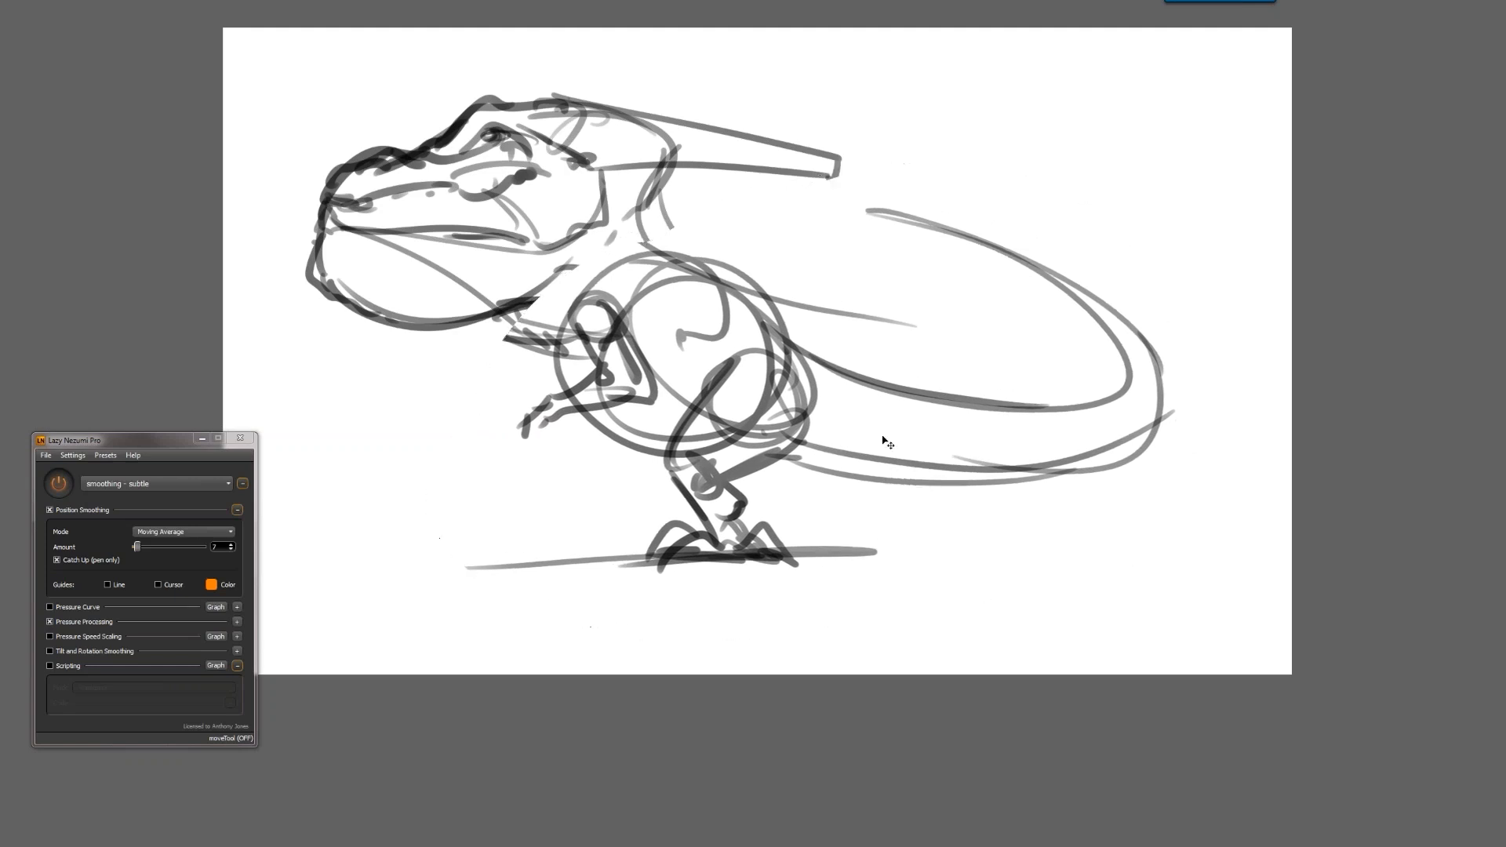
{"action": "key", "text": "Tab"}
{"action": "key", "text": "ctrl+j"}
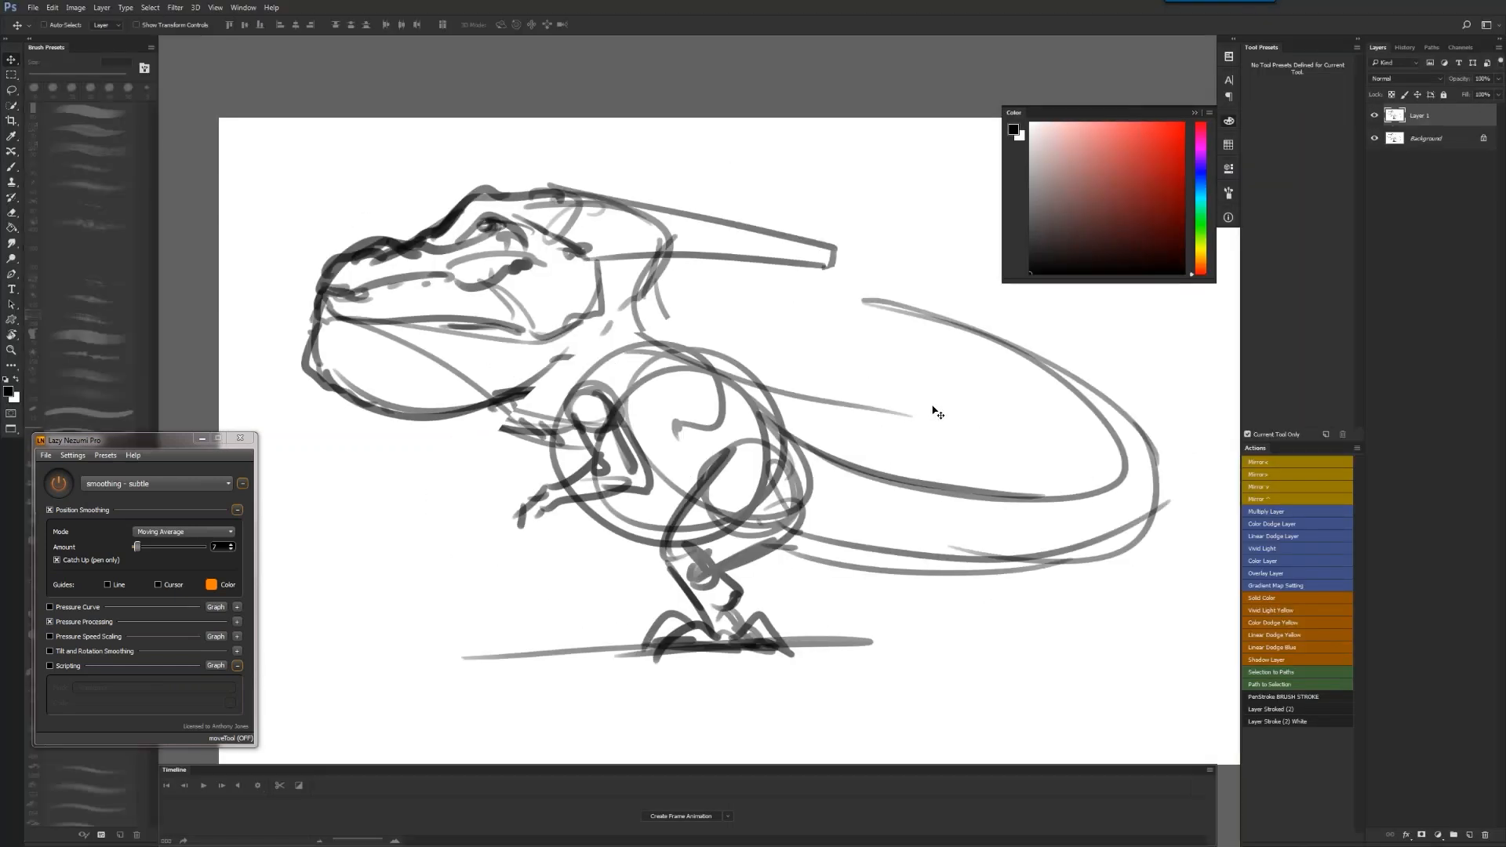
{"action": "left_click_drag", "start_coordinate": [906, 426], "coordinate": [945, 469]}
{"action": "key", "text": "f"}
{"action": "key", "text": "f"}
{"action": "key", "text": "f"}
{"action": "key", "text": "ctrl+e"}
Flip the canvas back and reinforce the lines of the neck, torso and chest
{"action": "key", "text": "Tab"}
{"action": "key", "text": "h"}
{"action": "key", "text": "b"}
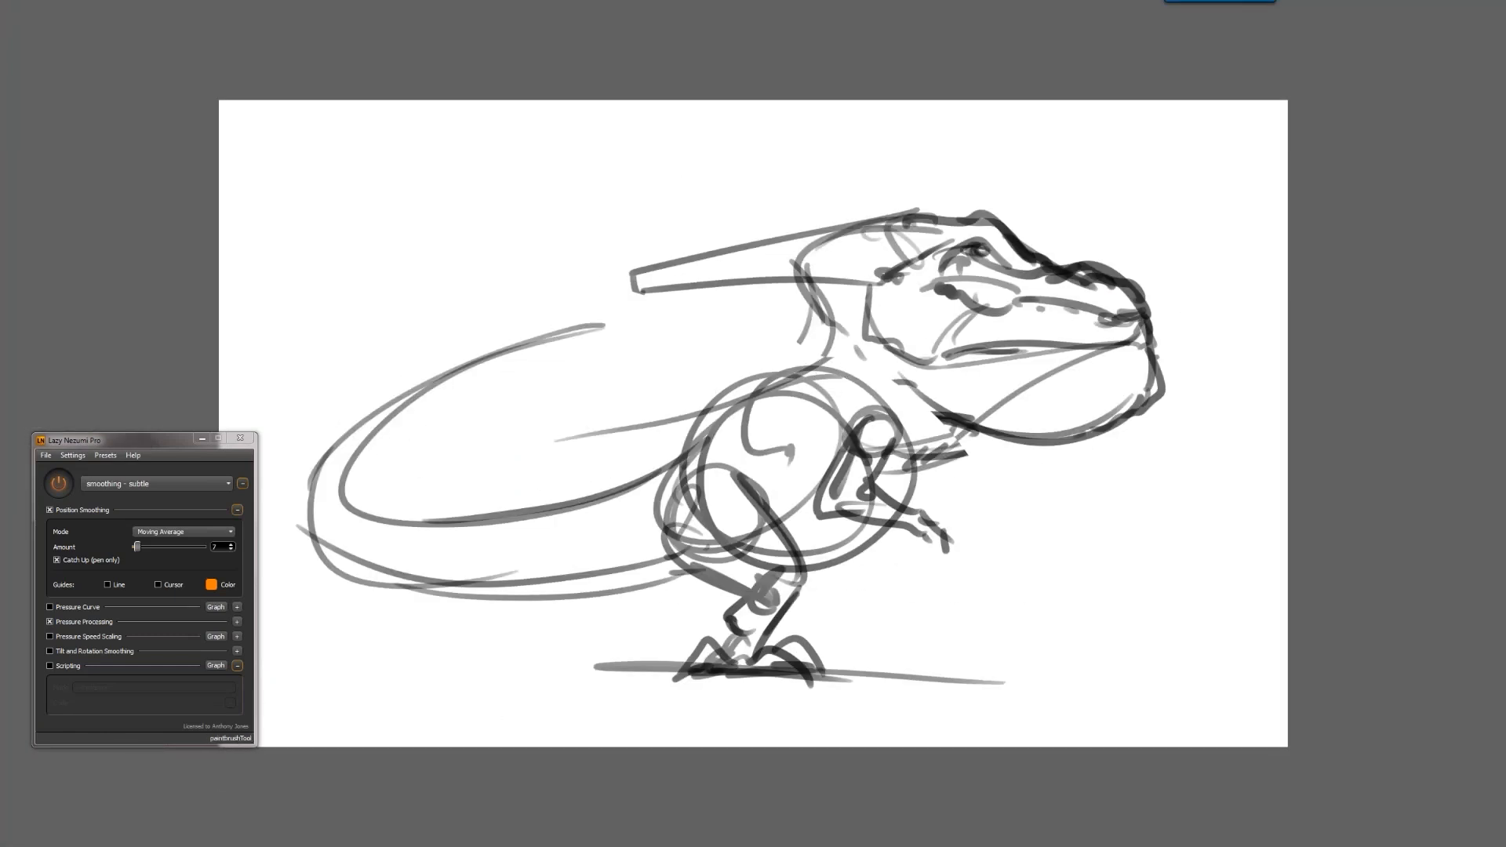
{"action": "mouse_move", "coordinate": [805, 285]}
{"action": "left_mouse_down"}
{"action": "mouse_move", "coordinate": [820, 328]}
{"action": "mouse_move", "coordinate": [802, 362]}
{"action": "mouse_move", "coordinate": [698, 471]}
{"action": "left_mouse_up"}
{"action": "left_click_drag", "start_coordinate": [808, 378], "coordinate": [703, 437]}
{"action": "mouse_move", "coordinate": [839, 512]}
{"action": "left_mouse_down"}
{"action": "mouse_move", "coordinate": [787, 558]}
{"action": "mouse_move", "coordinate": [804, 556]}
{"action": "left_mouse_up"}
{"action": "left_click_drag", "start_coordinate": [878, 475], "coordinate": [947, 441]}
{"action": "left_click_drag", "start_coordinate": [965, 422], "coordinate": [924, 460]}
{"action": "left_click_drag", "start_coordinate": [943, 441], "coordinate": [892, 472]}
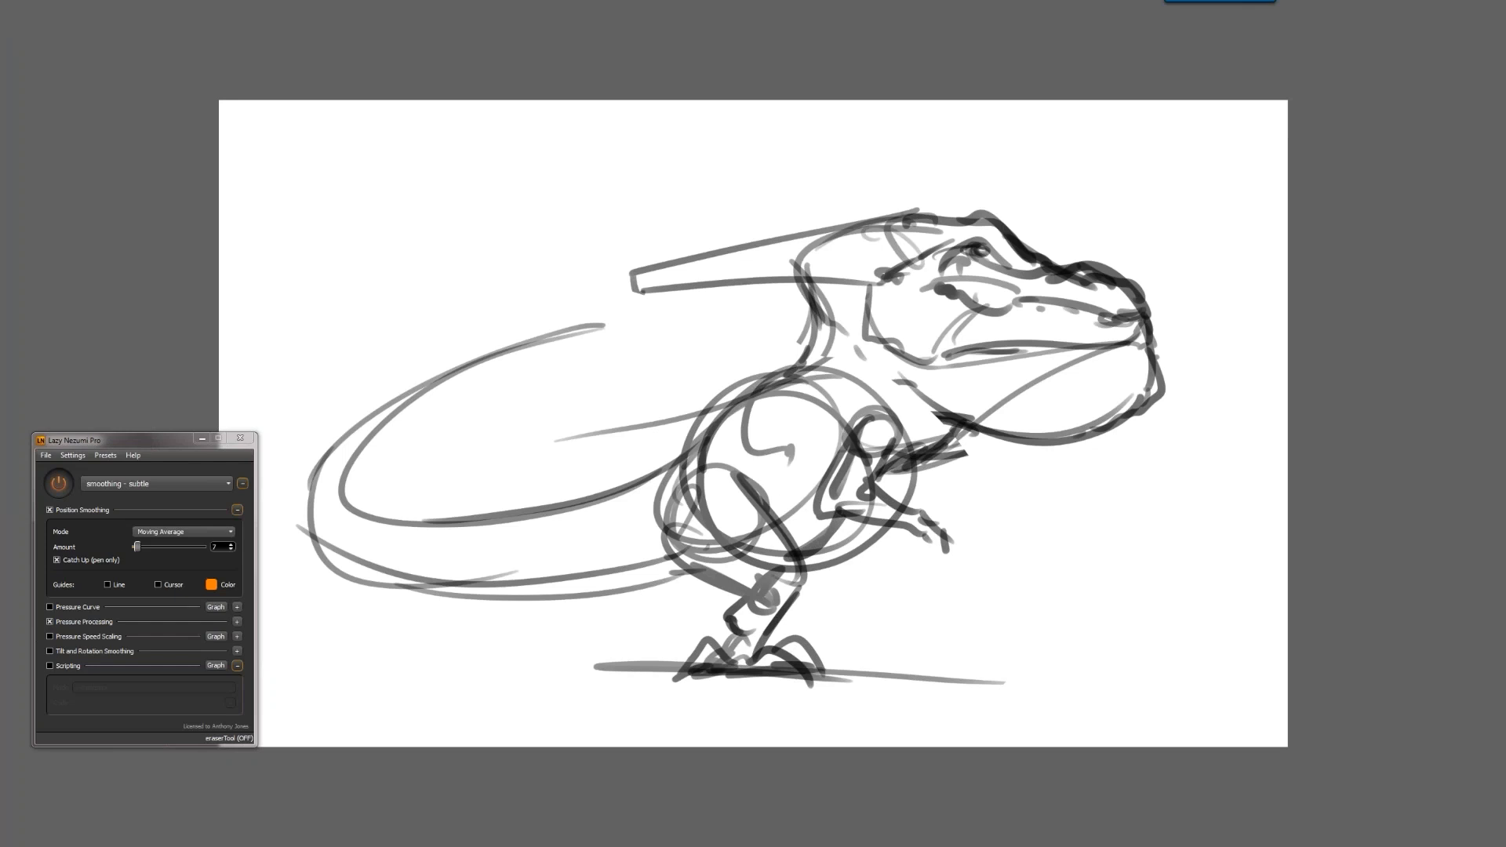
Replace the throat pouch with a tighter throat line and fade the torso construction lines with the Eraser
{"action": "mouse_move", "coordinate": [1150, 336]}
{"action": "left_mouse_down"}
{"action": "mouse_move", "coordinate": [1146, 385]}
{"action": "mouse_move", "coordinate": [974, 444]}
{"action": "left_mouse_up"}
{"action": "left_click_drag", "start_coordinate": [977, 377], "coordinate": [943, 443]}
{"action": "mouse_move", "coordinate": [1048, 360]}
{"action": "left_mouse_down"}
{"action": "mouse_move", "coordinate": [953, 425]}
{"action": "mouse_move", "coordinate": [970, 397]}
{"action": "left_mouse_up"}
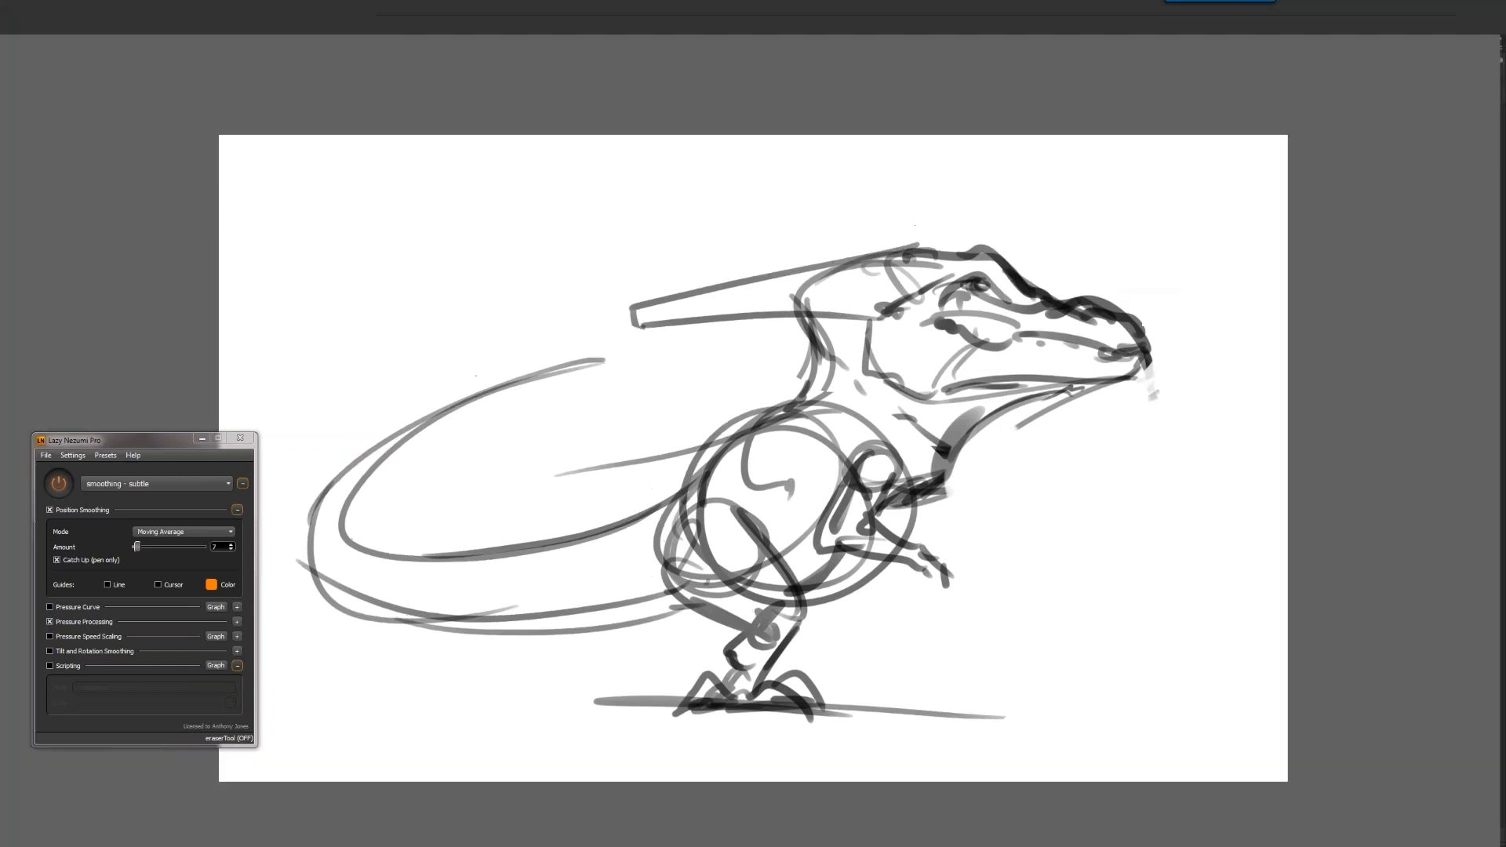
{"action": "mouse_move", "coordinate": [800, 430]}
{"action": "left_mouse_down"}
{"action": "mouse_move", "coordinate": [784, 452]}
{"action": "mouse_move", "coordinate": [792, 502]}
{"action": "mouse_move", "coordinate": [831, 521]}
{"action": "left_mouse_up"}
Redraw the rounded shoulder muscle of the arm and the neck line leading down to it
{"action": "key", "text": "b"}
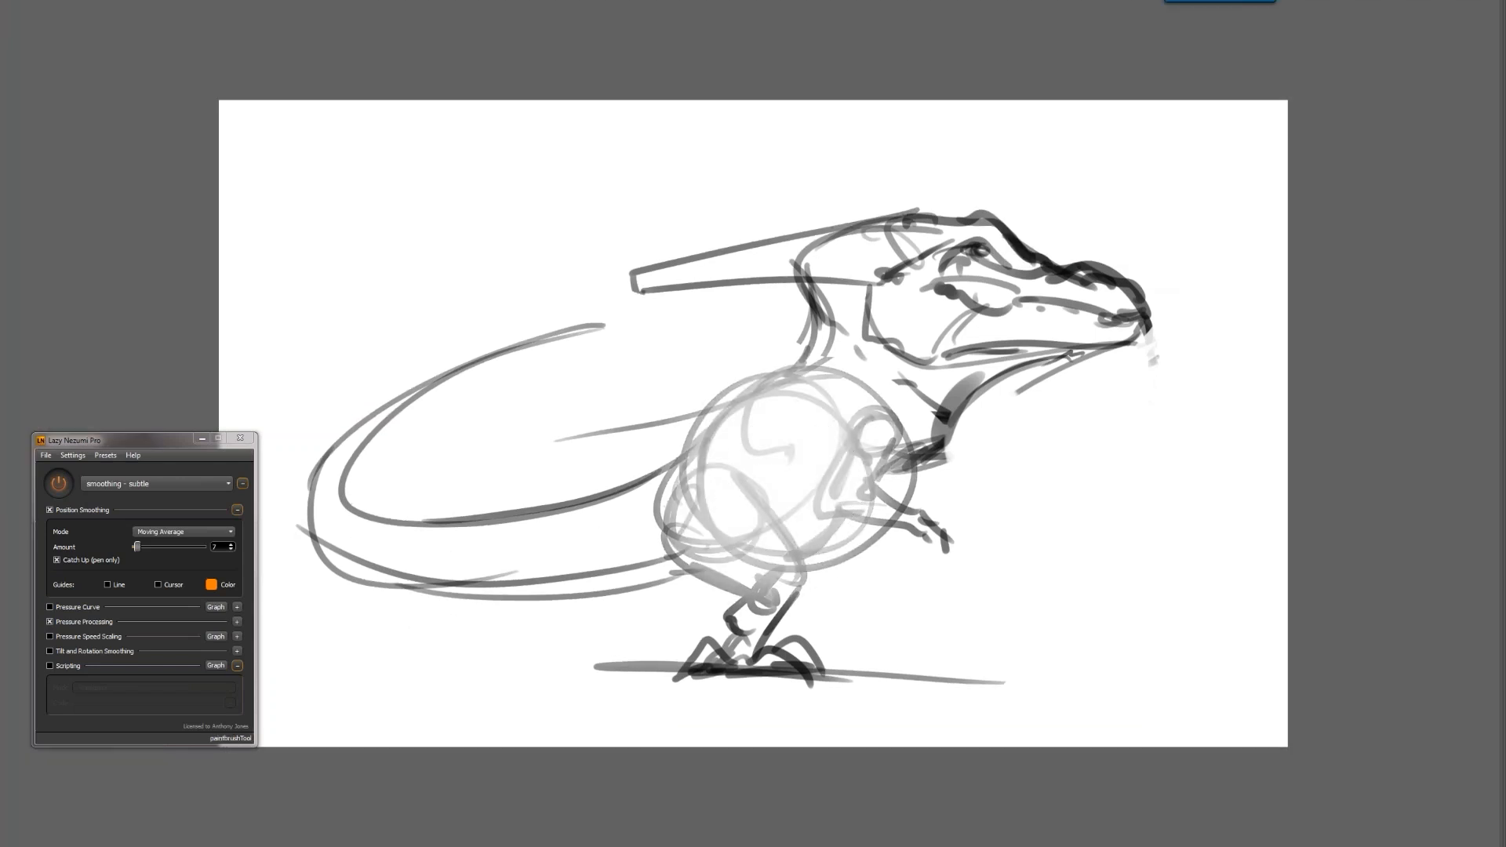
{"action": "mouse_move", "coordinate": [873, 403]}
{"action": "left_mouse_down"}
{"action": "mouse_move", "coordinate": [836, 423]}
{"action": "mouse_move", "coordinate": [839, 452]}
{"action": "mouse_move", "coordinate": [836, 434]}
{"action": "mouse_move", "coordinate": [877, 457]}
{"action": "left_mouse_up"}
{"action": "key", "text": "ctrl+alt+z"}
{"action": "key", "text": "ctrl+alt+z"}
{"action": "mouse_move", "coordinate": [877, 457]}
{"action": "left_mouse_down"}
{"action": "mouse_move", "coordinate": [899, 440]}
{"action": "mouse_move", "coordinate": [846, 408]}
{"action": "mouse_move", "coordinate": [858, 468]}
{"action": "mouse_move", "coordinate": [866, 407]}
{"action": "mouse_move", "coordinate": [904, 362]}
{"action": "left_mouse_up"}
{"action": "key", "text": "ctrl+alt+z"}
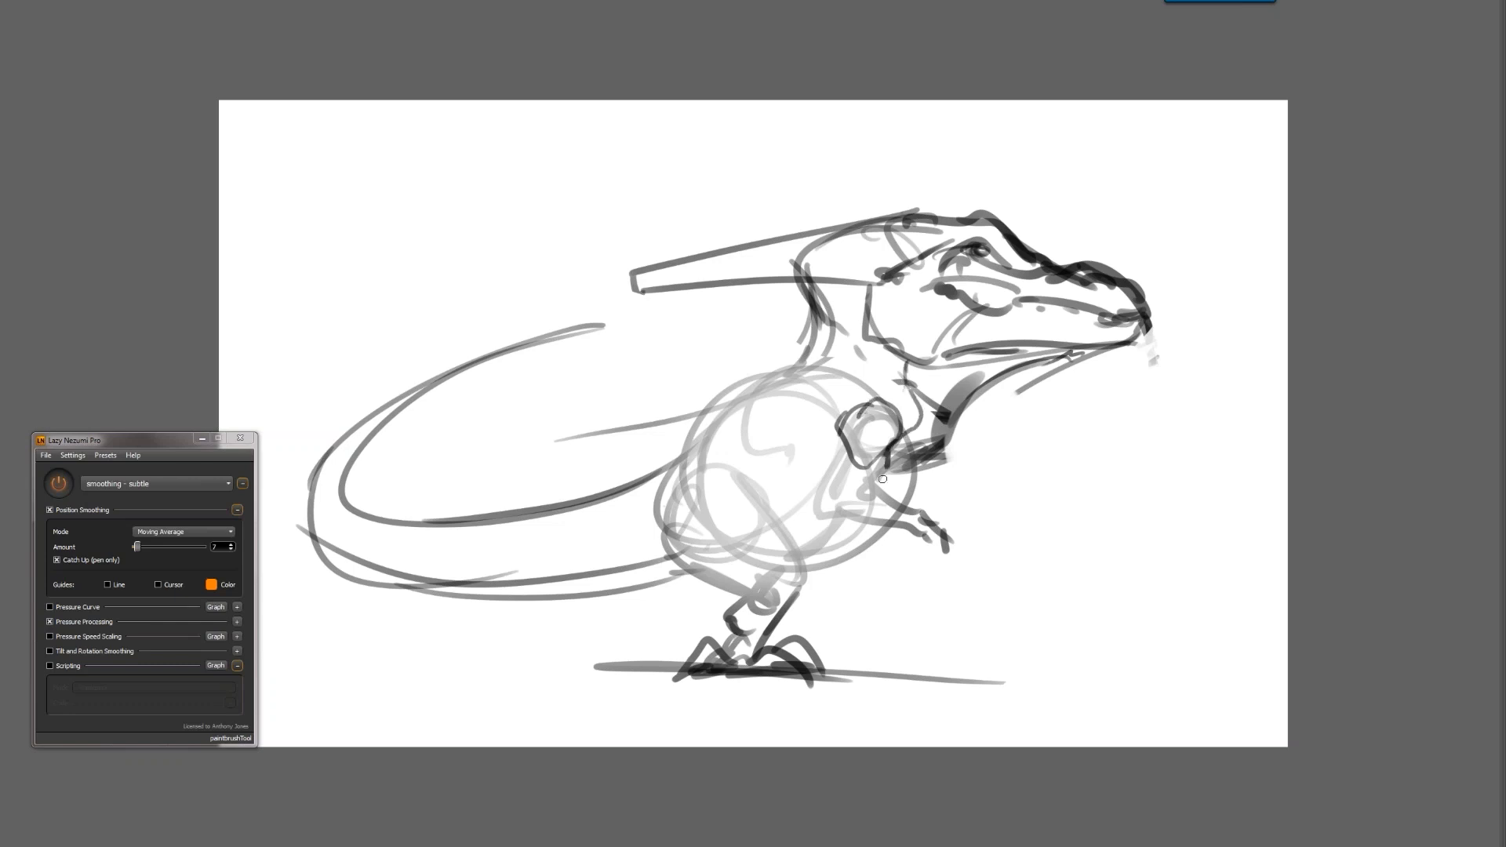
Redraw the forearm over the faded sketch and outline the shoulder blade behind it
{"action": "mouse_move", "coordinate": [808, 467]}
{"action": "left_mouse_down"}
{"action": "mouse_move", "coordinate": [810, 504]}
{"action": "mouse_move", "coordinate": [905, 530]}
{"action": "left_mouse_up"}
{"action": "key", "text": "ctrl+z"}
{"action": "mouse_move", "coordinate": [841, 467]}
{"action": "left_mouse_down"}
{"action": "mouse_move", "coordinate": [826, 498]}
{"action": "mouse_move", "coordinate": [918, 518]}
{"action": "left_mouse_up"}
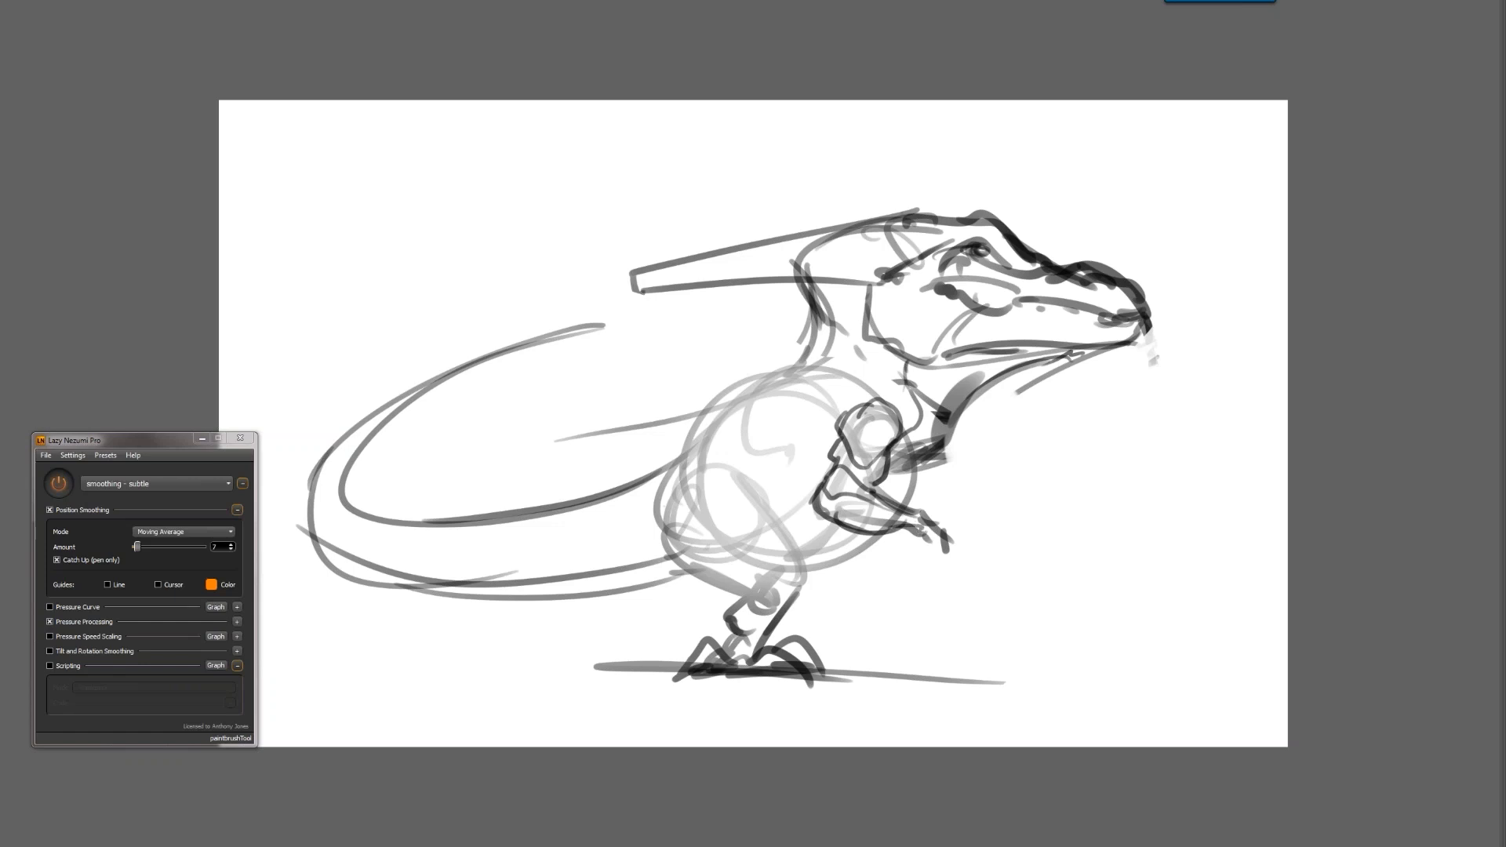
{"action": "mouse_move", "coordinate": [781, 376]}
{"action": "left_mouse_down"}
{"action": "mouse_move", "coordinate": [765, 450]}
{"action": "mouse_move", "coordinate": [816, 469]}
{"action": "left_mouse_up"}
{"action": "left_click_drag", "start_coordinate": [802, 367], "coordinate": [865, 398]}
Fill a new layer with white to cover the reptile sketch
{"action": "key", "text": "f"}
{"action": "key", "text": "f"}
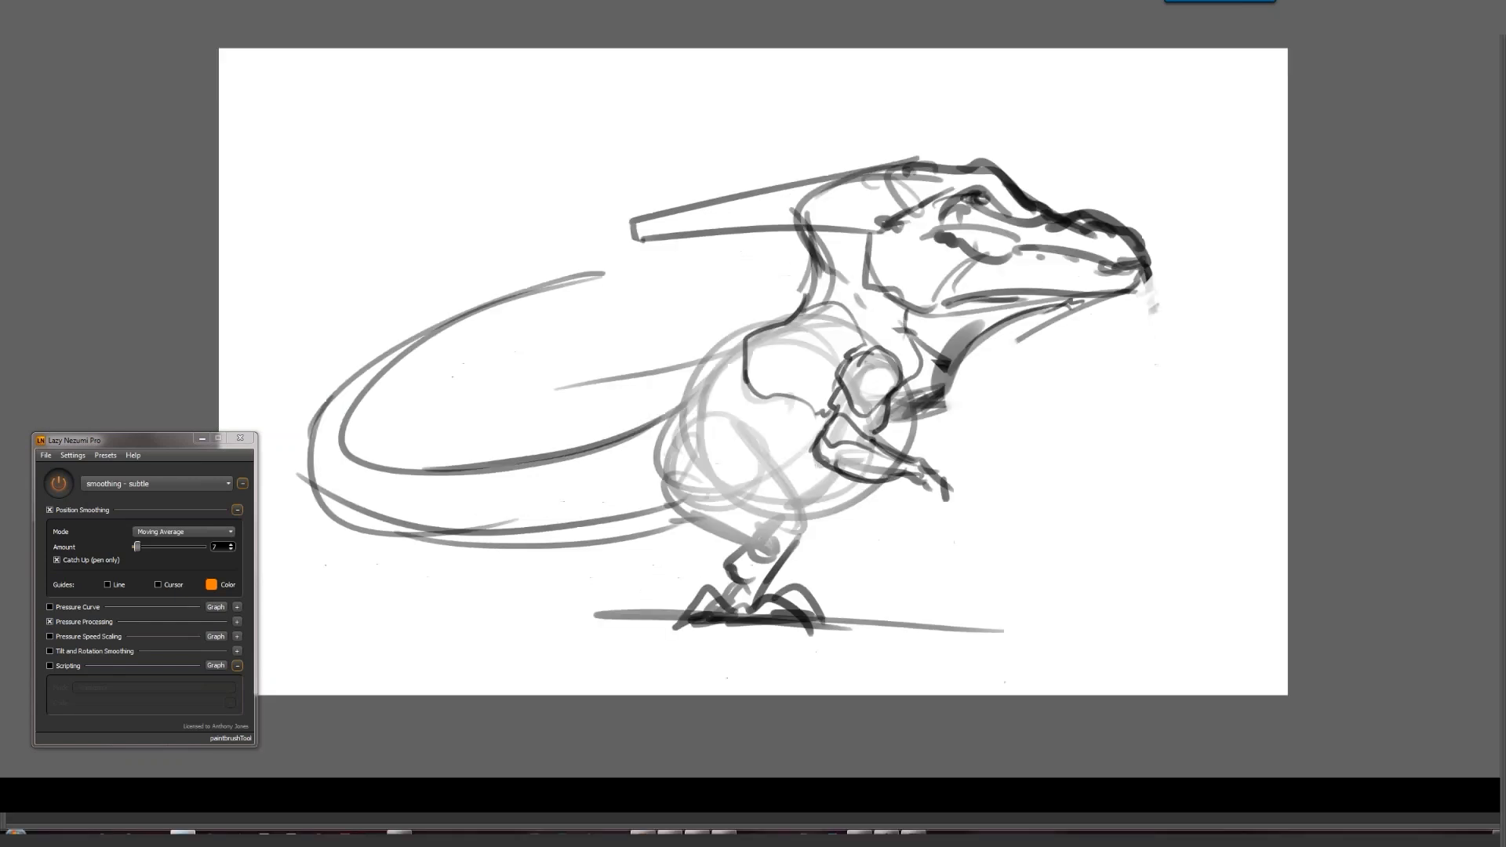
{"action": "key", "text": "g"}
{"action": "left_click", "coordinate": [759, 240], "text": "alt"}
{"action": "left_click", "coordinate": [759, 241]}
{"action": "key", "text": "f"}
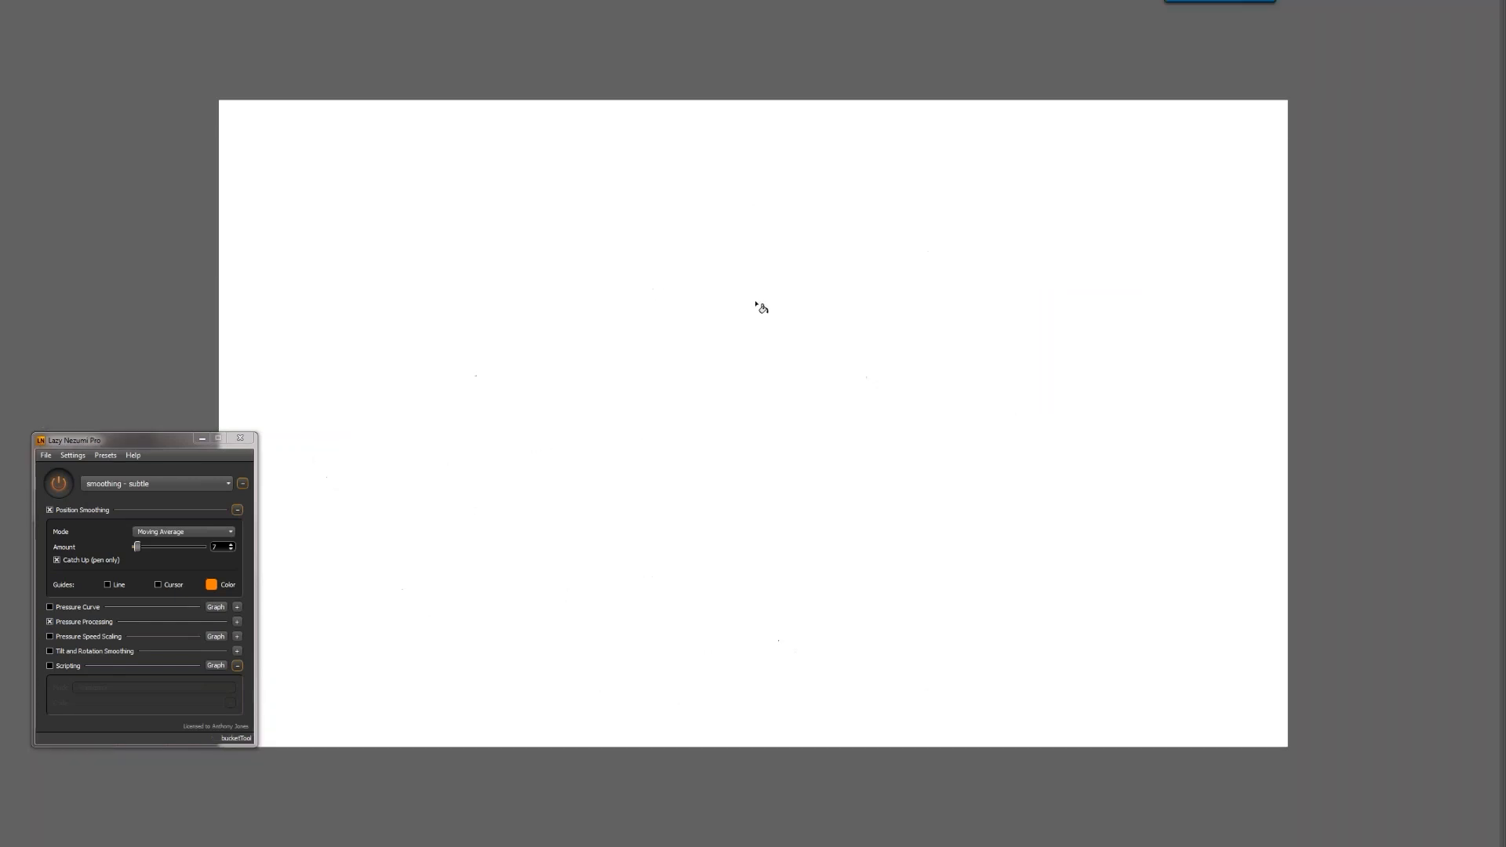
Sketch a new head with a thick dark cap, a pointed cheek plate, a short snout and a ribbed neck
{"action": "mouse_move", "coordinate": [766, 201]}
{"action": "left_mouse_down"}
{"action": "mouse_move", "coordinate": [654, 345]}
{"action": "mouse_move", "coordinate": [708, 264]}
{"action": "mouse_move", "coordinate": [687, 305]}
{"action": "mouse_move", "coordinate": [818, 207]}
{"action": "mouse_move", "coordinate": [690, 320]}
{"action": "mouse_move", "coordinate": [785, 247]}
{"action": "mouse_move", "coordinate": [617, 351]}
{"action": "mouse_move", "coordinate": [663, 367]}
{"action": "mouse_move", "coordinate": [726, 338]}
{"action": "mouse_move", "coordinate": [635, 386]}
{"action": "mouse_move", "coordinate": [706, 369]}
{"action": "left_mouse_up"}
{"action": "key", "text": "ctrl+f"}
{"action": "mouse_move", "coordinate": [792, 353]}
{"action": "left_mouse_down"}
{"action": "mouse_move", "coordinate": [787, 367]}
{"action": "mouse_move", "coordinate": [710, 351]}
{"action": "mouse_move", "coordinate": [711, 249]}
{"action": "mouse_move", "coordinate": [696, 354]}
{"action": "mouse_move", "coordinate": [714, 363]}
{"action": "left_mouse_up"}
{"action": "mouse_move", "coordinate": [645, 247]}
{"action": "left_mouse_down"}
{"action": "mouse_move", "coordinate": [679, 287]}
{"action": "mouse_move", "coordinate": [610, 384]}
{"action": "mouse_move", "coordinate": [710, 440]}
{"action": "left_mouse_up"}
{"action": "left_click_drag", "start_coordinate": [657, 388], "coordinate": [765, 449]}
{"action": "mouse_move", "coordinate": [827, 379]}
{"action": "left_mouse_down"}
{"action": "mouse_move", "coordinate": [780, 425]}
{"action": "mouse_move", "coordinate": [720, 436]}
{"action": "mouse_move", "coordinate": [843, 396]}
{"action": "mouse_move", "coordinate": [895, 357]}
{"action": "mouse_move", "coordinate": [789, 314]}
{"action": "mouse_move", "coordinate": [794, 371]}
{"action": "mouse_move", "coordinate": [824, 329]}
{"action": "left_mouse_up"}
{"action": "mouse_move", "coordinate": [693, 340]}
{"action": "left_mouse_down"}
{"action": "mouse_move", "coordinate": [668, 307]}
{"action": "mouse_move", "coordinate": [735, 404]}
{"action": "left_mouse_up"}
{"action": "mouse_move", "coordinate": [647, 351]}
{"action": "left_mouse_down"}
{"action": "mouse_move", "coordinate": [733, 429]}
{"action": "mouse_move", "coordinate": [772, 411]}
{"action": "mouse_move", "coordinate": [732, 404]}
{"action": "left_mouse_up"}
{"action": "left_click_drag", "start_coordinate": [710, 303], "coordinate": [777, 388]}
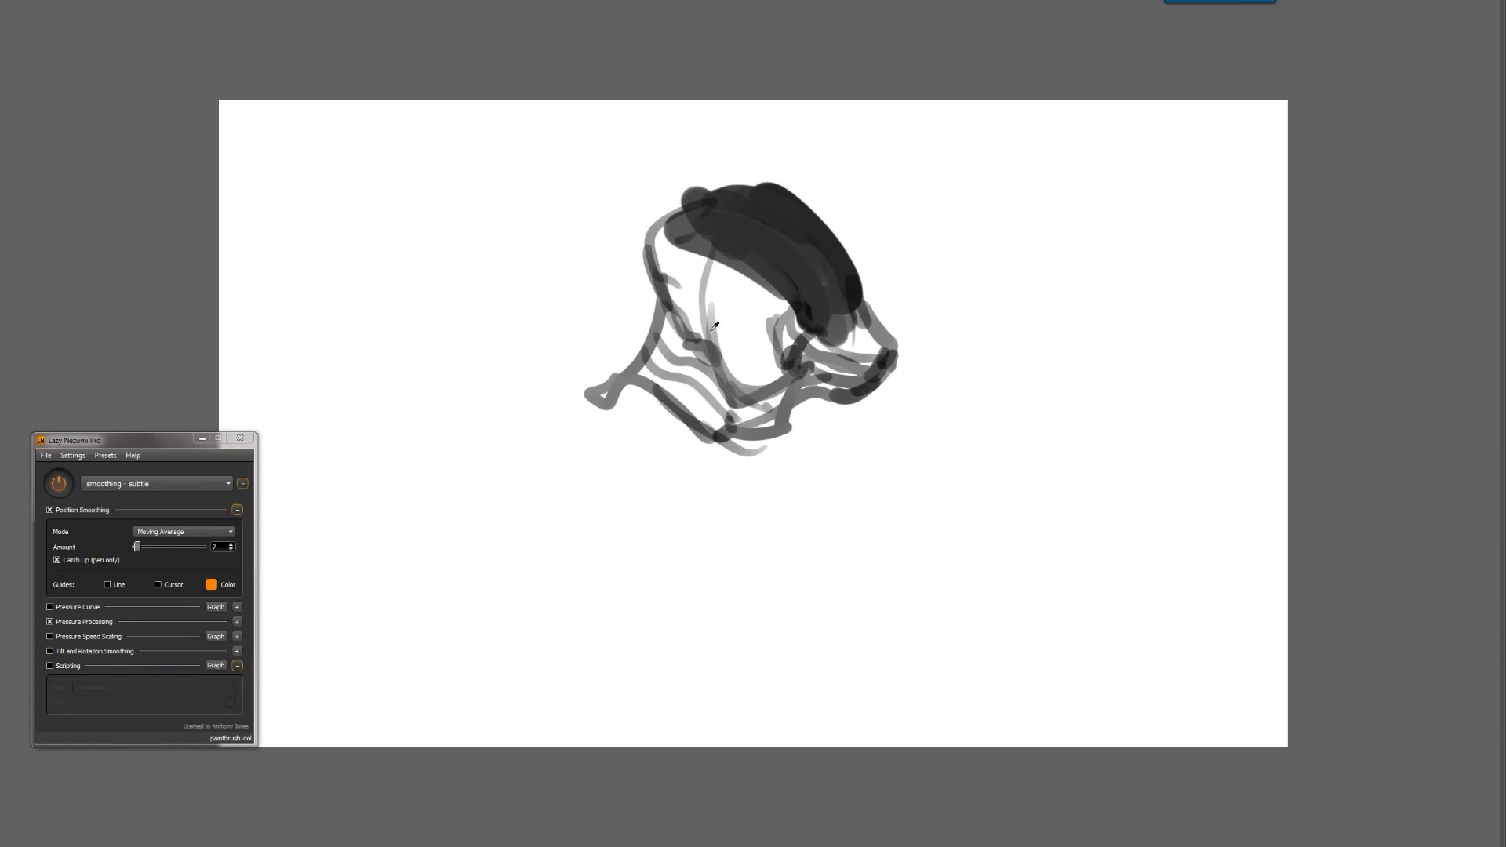
Shade the cheek plate, the back of the head and the snout with light gray, and add dark snout accents
{"action": "mouse_move", "coordinate": [715, 314]}
{"action": "left_mouse_down"}
{"action": "mouse_move", "coordinate": [760, 377]}
{"action": "mouse_move", "coordinate": [715, 284]}
{"action": "mouse_move", "coordinate": [771, 349]}
{"action": "mouse_move", "coordinate": [732, 293]}
{"action": "left_mouse_up"}
{"action": "mouse_move", "coordinate": [667, 244]}
{"action": "left_mouse_down"}
{"action": "mouse_move", "coordinate": [695, 310]}
{"action": "mouse_move", "coordinate": [712, 284]}
{"action": "mouse_move", "coordinate": [676, 264]}
{"action": "left_mouse_up"}
{"action": "mouse_move", "coordinate": [857, 328]}
{"action": "left_mouse_down"}
{"action": "mouse_move", "coordinate": [844, 339]}
{"action": "mouse_move", "coordinate": [824, 322]}
{"action": "mouse_move", "coordinate": [863, 346]}
{"action": "mouse_move", "coordinate": [871, 310]}
{"action": "mouse_move", "coordinate": [874, 345]}
{"action": "mouse_move", "coordinate": [841, 338]}
{"action": "mouse_move", "coordinate": [872, 350]}
{"action": "mouse_move", "coordinate": [808, 345]}
{"action": "mouse_move", "coordinate": [808, 363]}
{"action": "left_mouse_up"}
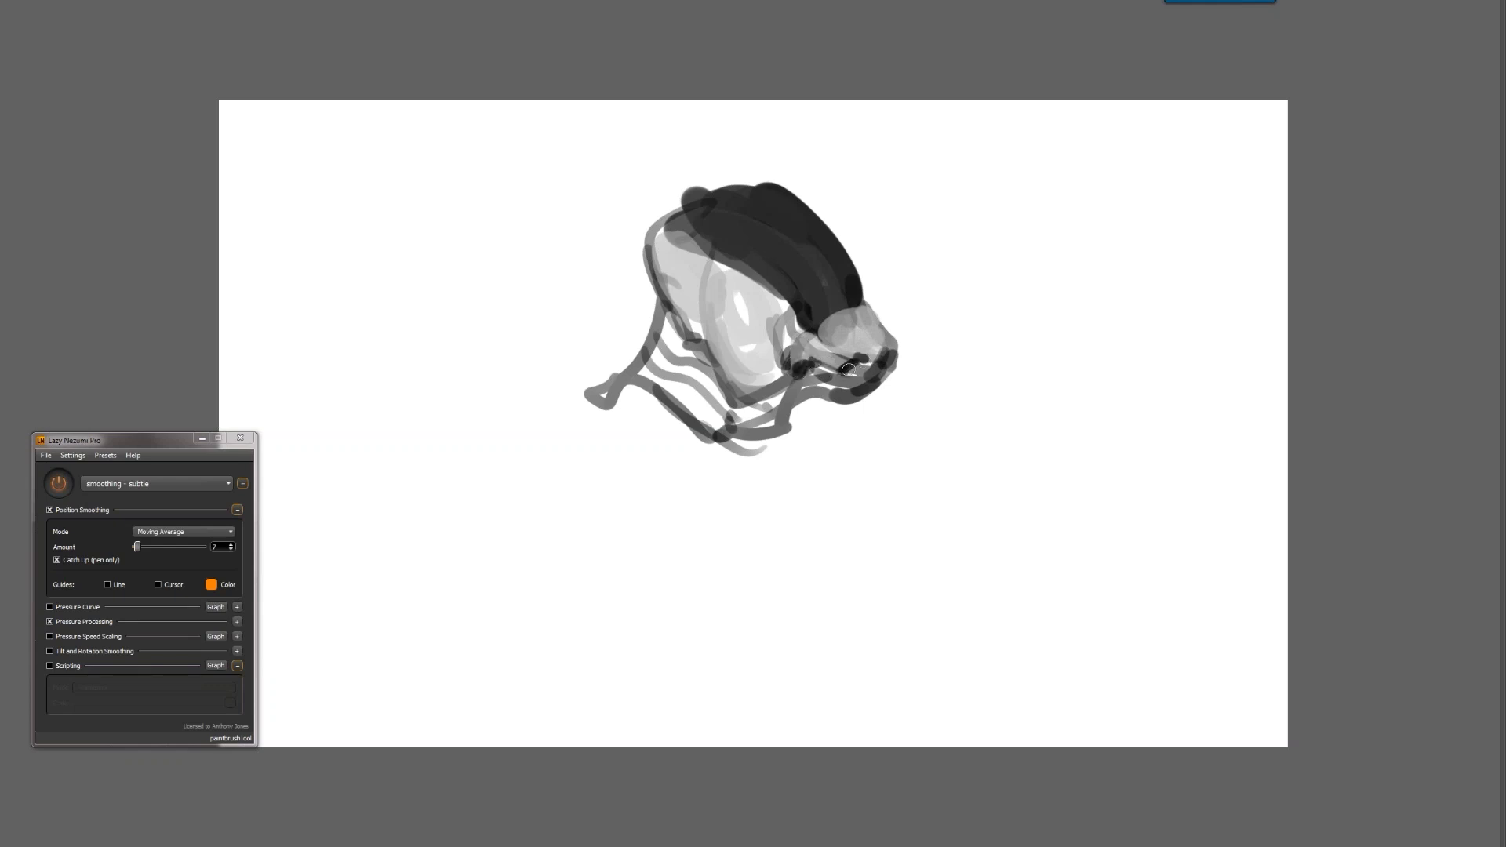
Flip the canvas and define the cheek plate edges, the dark recess behind the head and the cap's front edge
{"action": "key", "text": "ctrl+shift+h"}
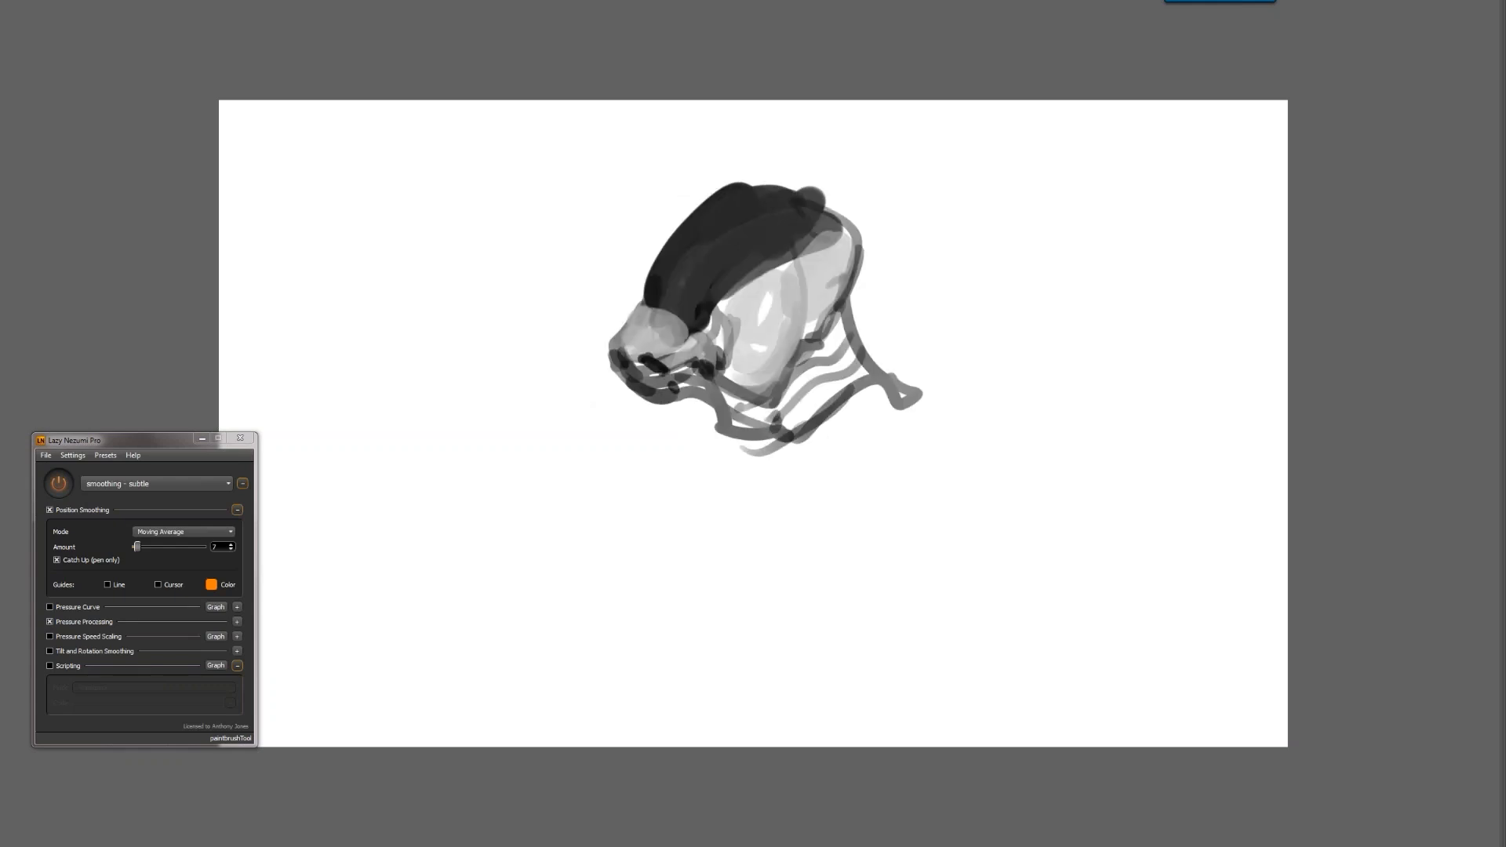
{"action": "left_click_drag", "start_coordinate": [726, 354], "coordinate": [769, 279]}
{"action": "left_click_drag", "start_coordinate": [861, 248], "coordinate": [827, 310]}
{"action": "left_click_drag", "start_coordinate": [854, 251], "coordinate": [851, 274]}
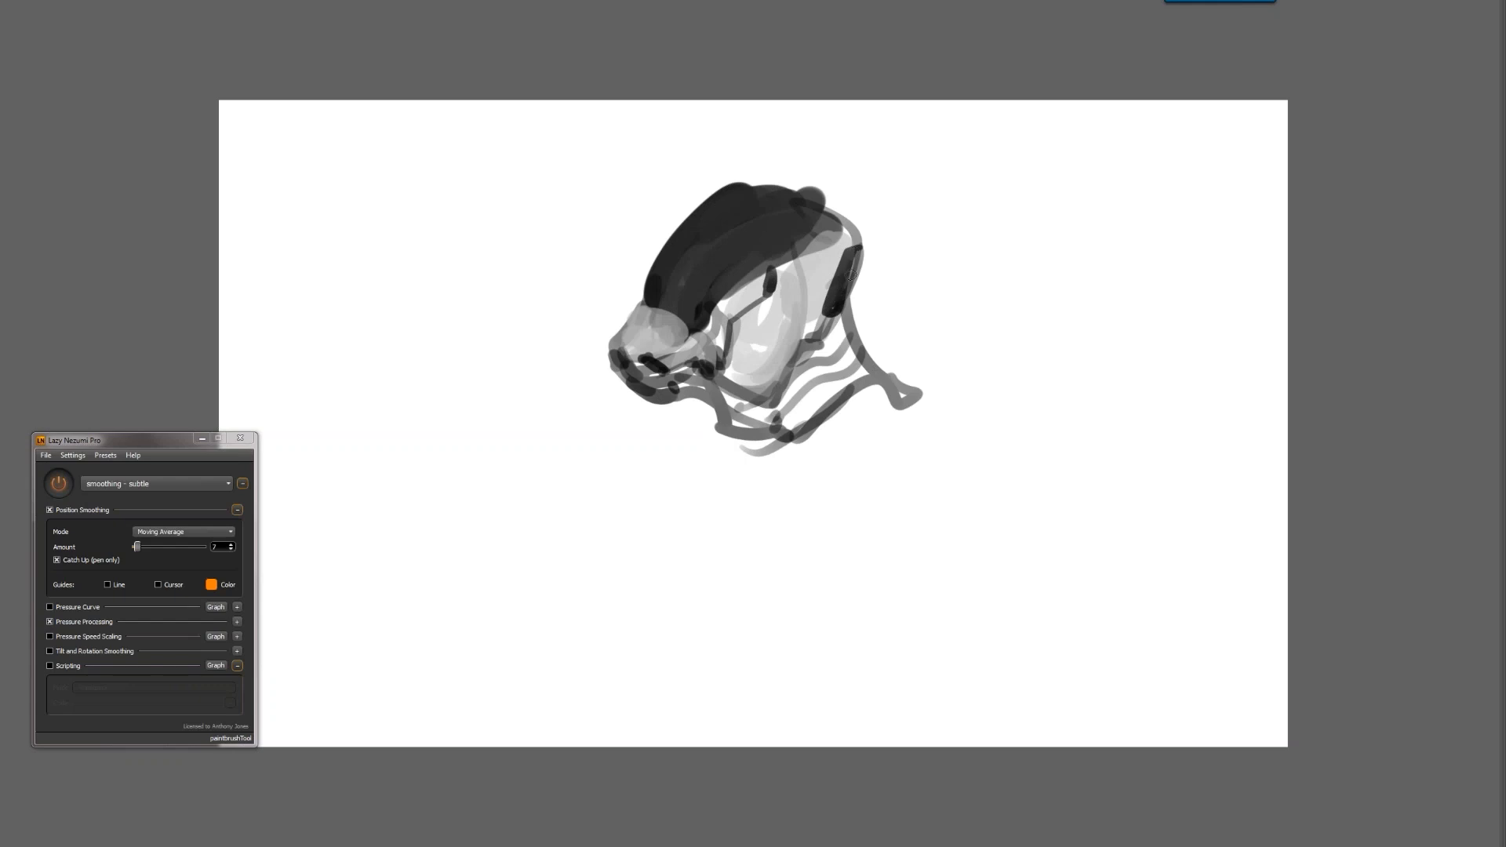
{"action": "mouse_move", "coordinate": [649, 304]}
{"action": "left_mouse_down"}
{"action": "mouse_move", "coordinate": [684, 332]}
{"action": "mouse_move", "coordinate": [690, 231]}
{"action": "left_mouse_up"}
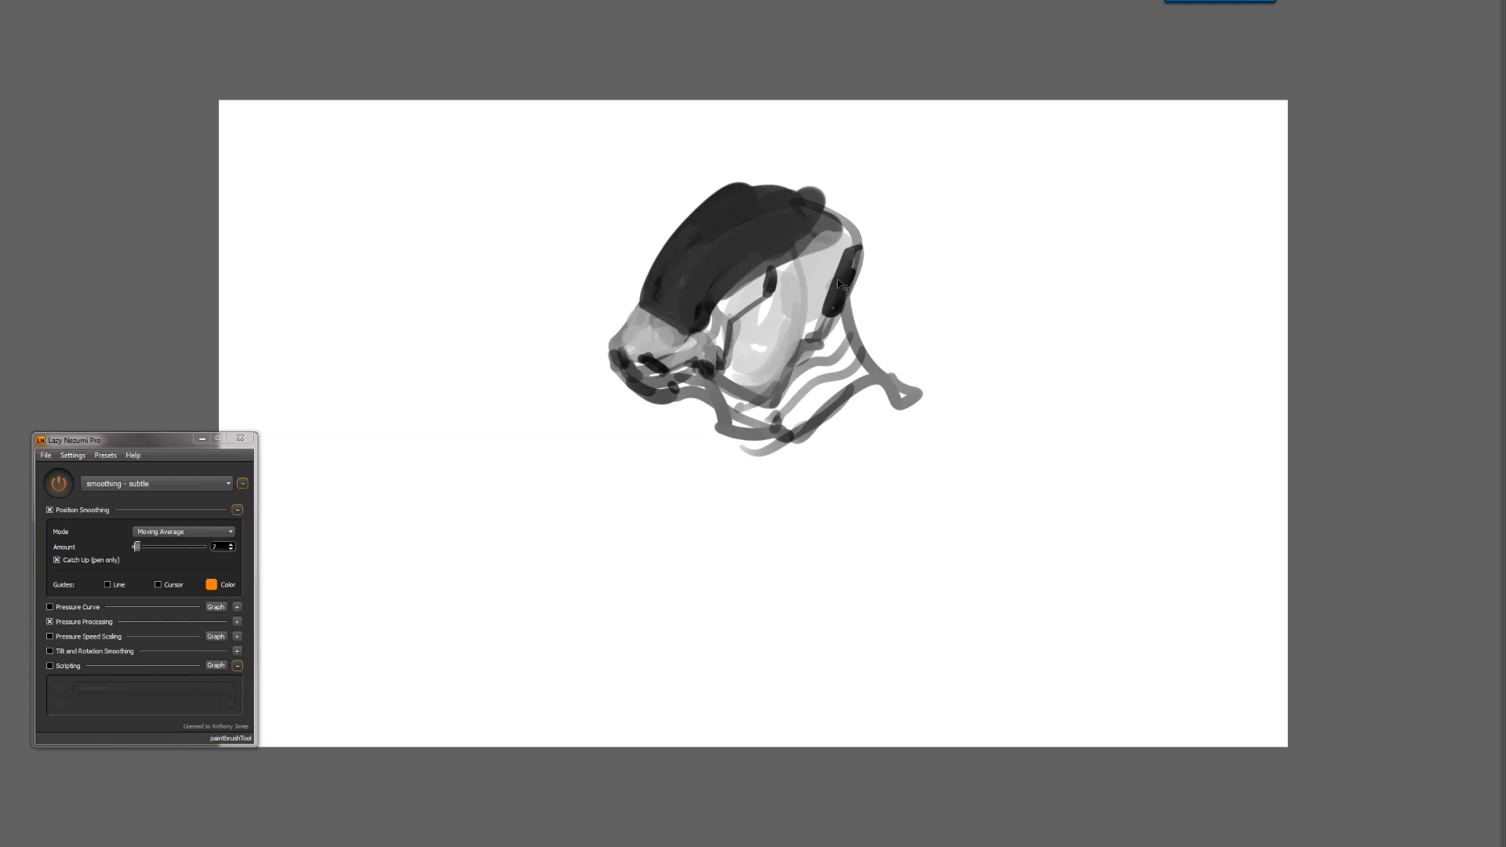
Flip the canvas back, darken the cheek plate's lower edge and fill the gaps in the neck with dark tones
{"action": "key", "text": "h"}
{"action": "mouse_move", "coordinate": [761, 401]}
{"action": "left_mouse_down"}
{"action": "mouse_move", "coordinate": [725, 398]}
{"action": "mouse_move", "coordinate": [679, 327]}
{"action": "left_mouse_up"}
{"action": "mouse_move", "coordinate": [660, 304]}
{"action": "left_mouse_down"}
{"action": "mouse_move", "coordinate": [654, 335]}
{"action": "mouse_move", "coordinate": [666, 322]}
{"action": "mouse_move", "coordinate": [692, 349]}
{"action": "mouse_move", "coordinate": [651, 347]}
{"action": "mouse_move", "coordinate": [685, 357]}
{"action": "mouse_move", "coordinate": [635, 370]}
{"action": "mouse_move", "coordinate": [648, 380]}
{"action": "left_mouse_up"}
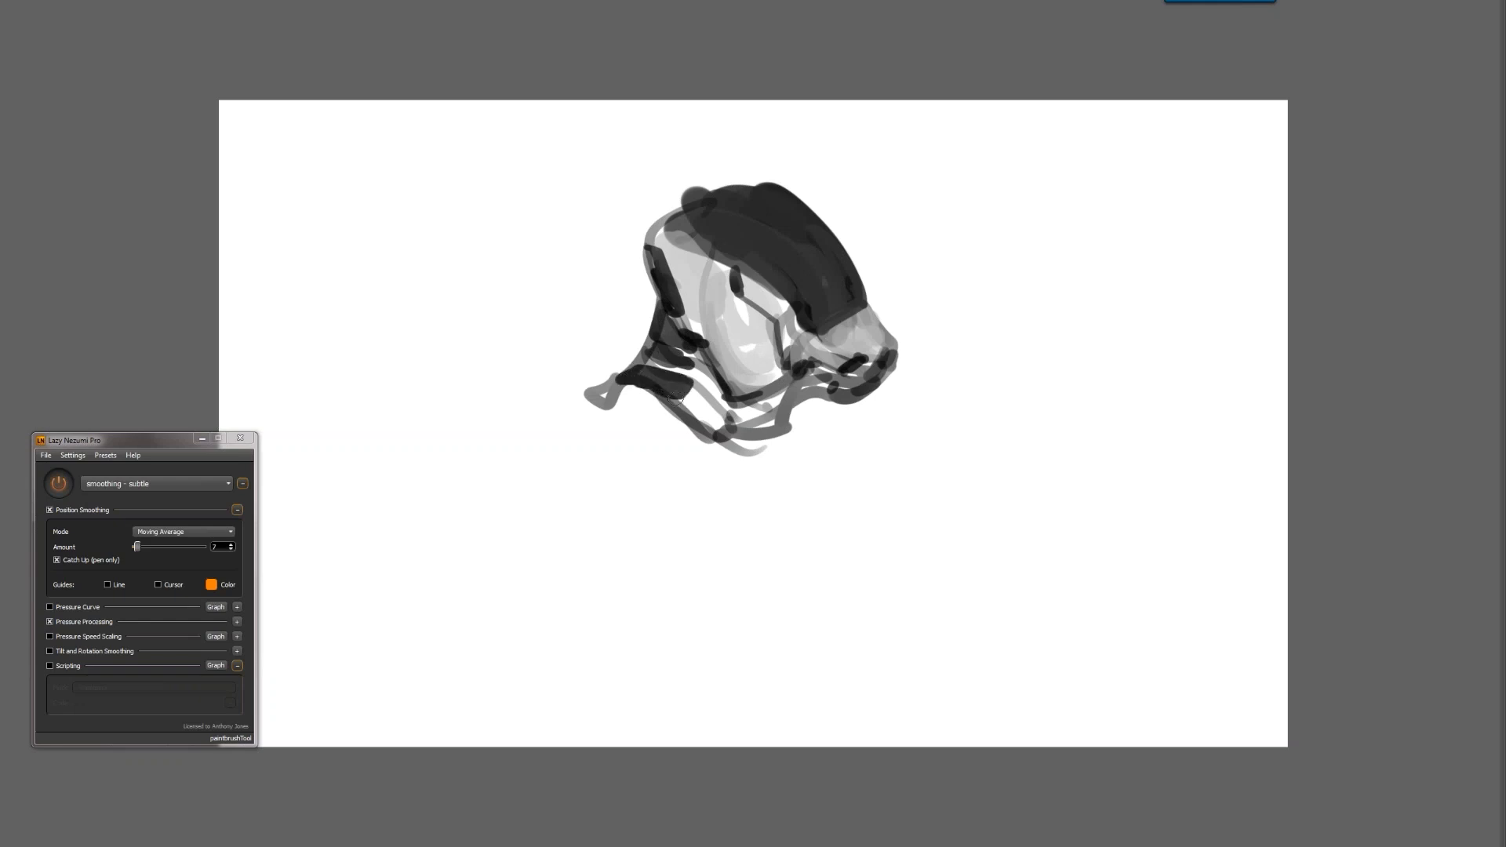
Sketch a large round shoulder below the neck, with curved collar bands above it and a chest line beside it
{"action": "mouse_move", "coordinate": [704, 433]}
{"action": "left_mouse_down"}
{"action": "mouse_move", "coordinate": [599, 429]}
{"action": "mouse_move", "coordinate": [701, 432]}
{"action": "left_mouse_up"}
{"action": "left_click_drag", "start_coordinate": [632, 374], "coordinate": [580, 461]}
{"action": "mouse_move", "coordinate": [579, 460]}
{"action": "left_mouse_down"}
{"action": "mouse_move", "coordinate": [712, 443]}
{"action": "mouse_move", "coordinate": [735, 468]}
{"action": "left_mouse_up"}
{"action": "mouse_move", "coordinate": [730, 434]}
{"action": "left_mouse_down"}
{"action": "mouse_move", "coordinate": [607, 434]}
{"action": "mouse_move", "coordinate": [582, 506]}
{"action": "mouse_move", "coordinate": [715, 431]}
{"action": "mouse_move", "coordinate": [766, 529]}
{"action": "left_mouse_up"}
{"action": "left_click_drag", "start_coordinate": [706, 432], "coordinate": [752, 472]}
{"action": "mouse_move", "coordinate": [676, 434]}
{"action": "left_mouse_down"}
{"action": "mouse_move", "coordinate": [726, 507]}
{"action": "mouse_move", "coordinate": [612, 518]}
{"action": "mouse_move", "coordinate": [697, 556]}
{"action": "left_mouse_up"}
{"action": "left_click_drag", "start_coordinate": [611, 502], "coordinate": [667, 543]}
{"action": "left_click_drag", "start_coordinate": [734, 479], "coordinate": [664, 544]}
Outline the back edge of the cheek plate and add small dark dots below the cap
{"action": "left_click_drag", "start_coordinate": [703, 342], "coordinate": [707, 283]}
{"action": "left_click", "coordinate": [720, 266]}
{"action": "left_click", "coordinate": [690, 253]}
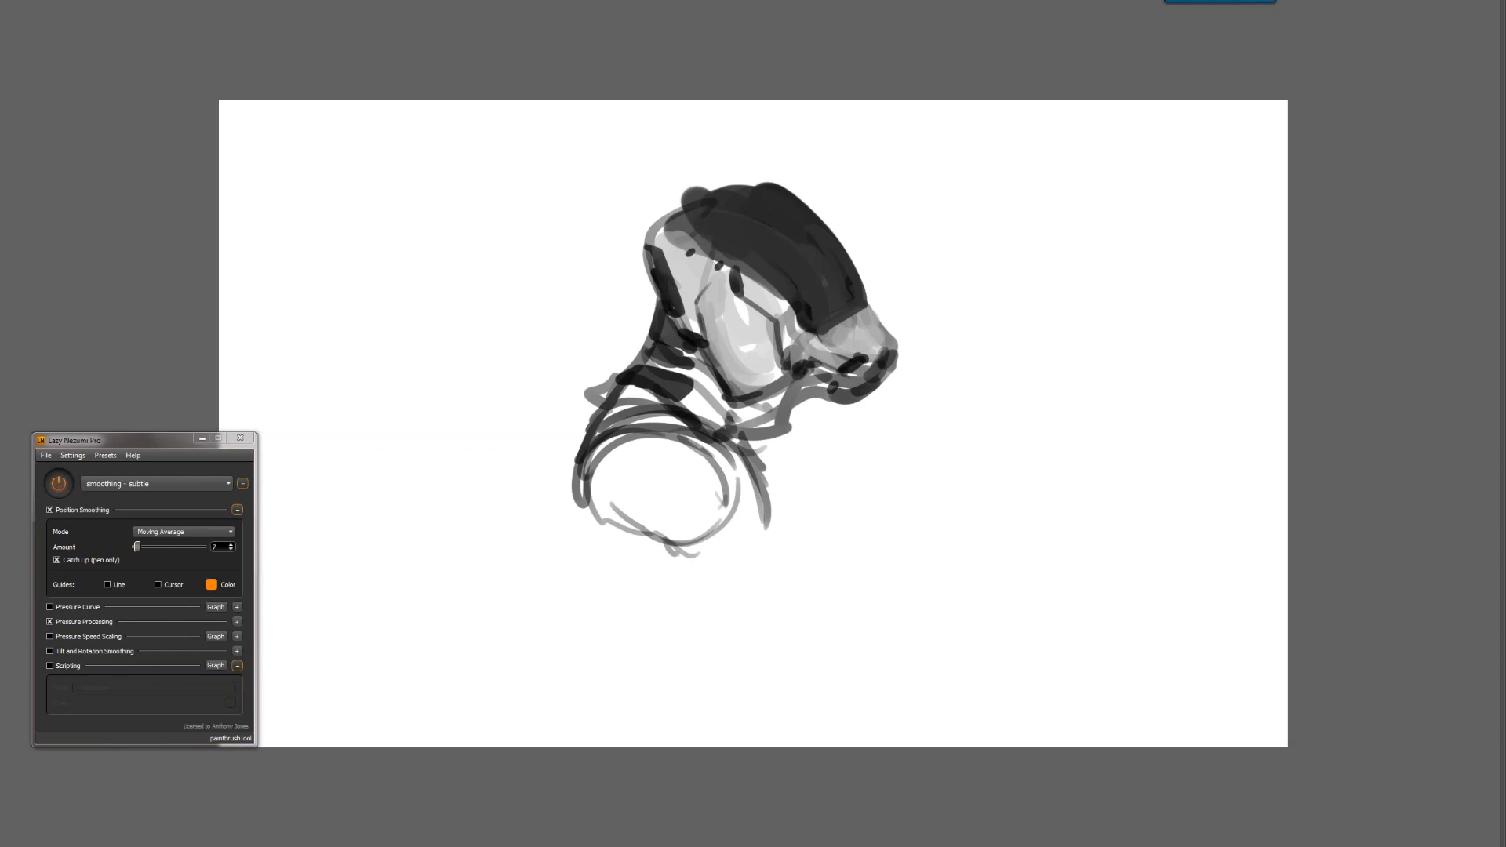
Flip the canvas, strengthen and shade the underside of the jaw, and fill in the chest strap beside the shoulder
{"action": "key", "text": "ctrl+shift+h"}
{"action": "left_click_drag", "start_coordinate": [684, 390], "coordinate": [763, 440]}
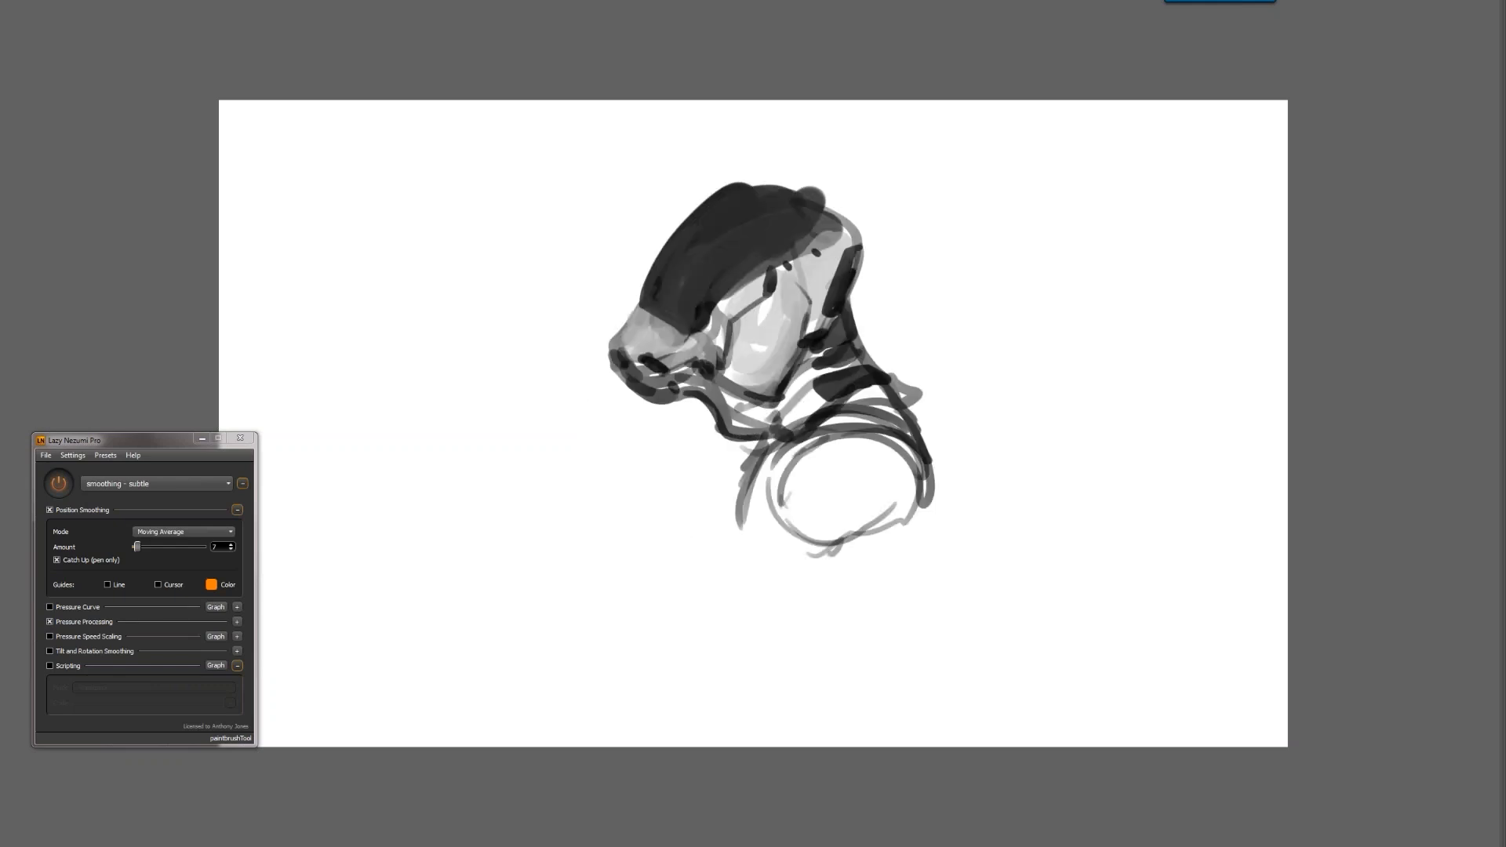
{"action": "mouse_move", "coordinate": [717, 385]}
{"action": "left_mouse_down"}
{"action": "mouse_move", "coordinate": [757, 430]}
{"action": "mouse_move", "coordinate": [811, 369]}
{"action": "mouse_move", "coordinate": [744, 465]}
{"action": "mouse_move", "coordinate": [741, 528]}
{"action": "left_mouse_up"}
{"action": "left_click_drag", "start_coordinate": [770, 455], "coordinate": [755, 522]}
{"action": "mouse_move", "coordinate": [776, 456]}
{"action": "left_mouse_down"}
{"action": "mouse_move", "coordinate": [742, 521]}
{"action": "mouse_move", "coordinate": [779, 442]}
{"action": "mouse_move", "coordinate": [758, 484]}
{"action": "left_mouse_up"}
Flip the canvas back and trim the top of the dark cap into a cleaner, angular silhouette with white
{"action": "key", "text": "ctrl+shift+h"}
{"action": "left_click_drag", "start_coordinate": [681, 193], "coordinate": [824, 182]}
{"action": "left_click_drag", "start_coordinate": [713, 189], "coordinate": [840, 205]}
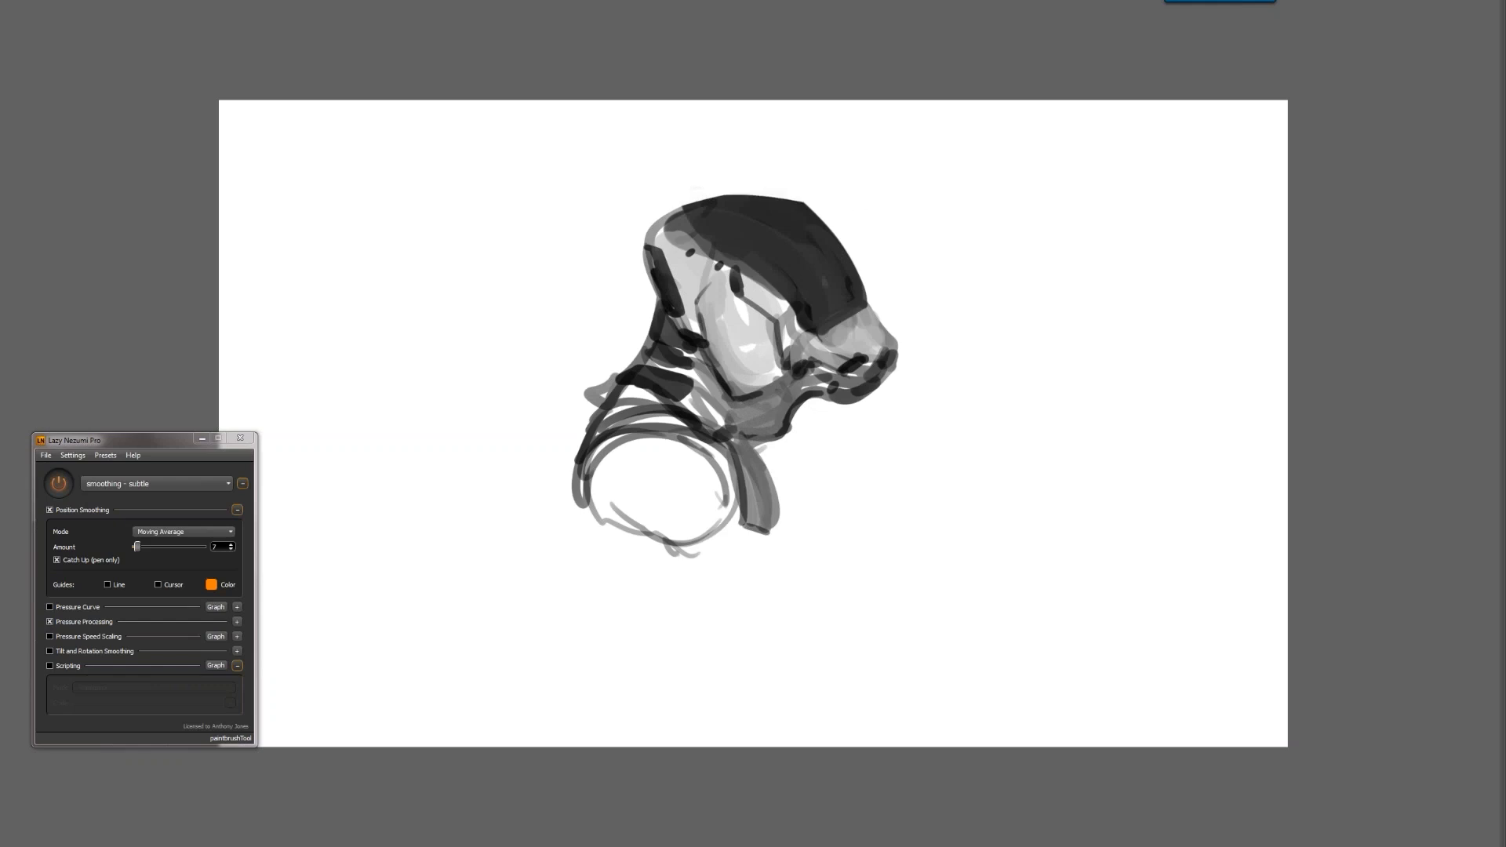
Sample a light gray from the head and fill the round shoulder with it
{"action": "key", "text": "f"}
{"action": "key", "text": "f"}
{"action": "key", "text": "f"}
{"action": "left_click", "coordinate": [756, 337], "text": "alt"}
{"action": "mouse_move", "coordinate": [665, 440]}
{"action": "left_mouse_down"}
{"action": "mouse_move", "coordinate": [610, 488]}
{"action": "mouse_move", "coordinate": [696, 474]}
{"action": "mouse_move", "coordinate": [673, 519]}
{"action": "left_mouse_up"}
{"action": "mouse_move", "coordinate": [594, 468]}
{"action": "left_mouse_down"}
{"action": "mouse_move", "coordinate": [660, 531]}
{"action": "mouse_move", "coordinate": [667, 518]}
{"action": "left_mouse_up"}
{"action": "mouse_move", "coordinate": [710, 455]}
{"action": "left_mouse_down"}
{"action": "mouse_move", "coordinate": [681, 524]}
{"action": "mouse_move", "coordinate": [645, 503]}
{"action": "mouse_move", "coordinate": [651, 458]}
{"action": "mouse_move", "coordinate": [629, 491]}
{"action": "mouse_move", "coordinate": [677, 519]}
{"action": "left_mouse_up"}
Add medium gray patches to the cheek plate, the back of the head and the snout
{"action": "mouse_move", "coordinate": [703, 311]}
{"action": "left_mouse_down"}
{"action": "mouse_move", "coordinate": [736, 388]}
{"action": "mouse_move", "coordinate": [752, 351]}
{"action": "mouse_move", "coordinate": [776, 372]}
{"action": "mouse_move", "coordinate": [741, 386]}
{"action": "mouse_move", "coordinate": [752, 391]}
{"action": "left_mouse_up"}
{"action": "key", "text": "ctrl+z"}
{"action": "left_click_drag", "start_coordinate": [776, 305], "coordinate": [685, 272]}
{"action": "left_click_drag", "start_coordinate": [826, 484], "coordinate": [755, 463]}
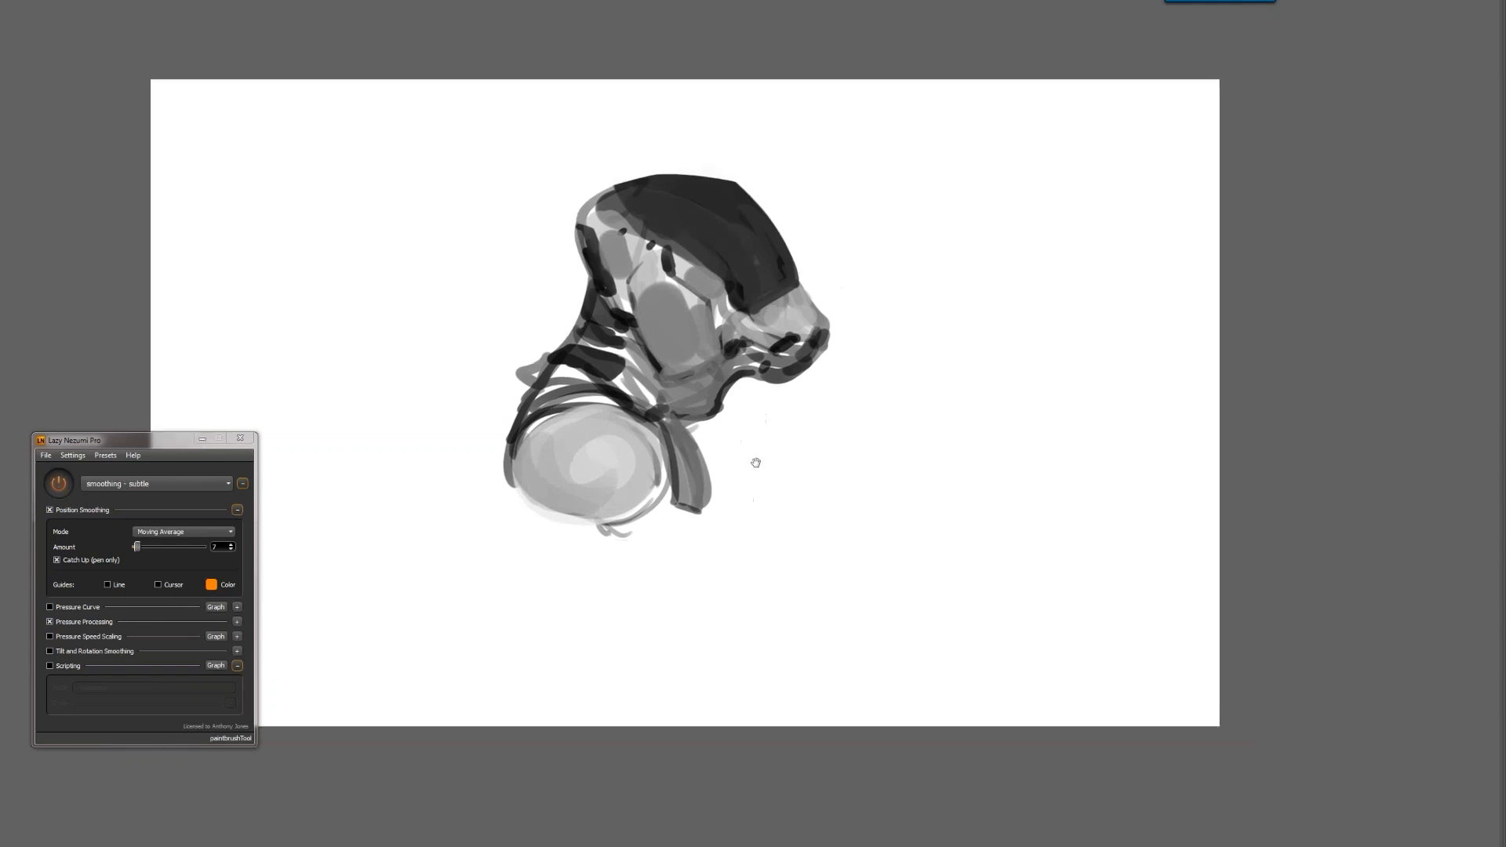
{"action": "left_click_drag", "start_coordinate": [779, 323], "coordinate": [788, 328]}
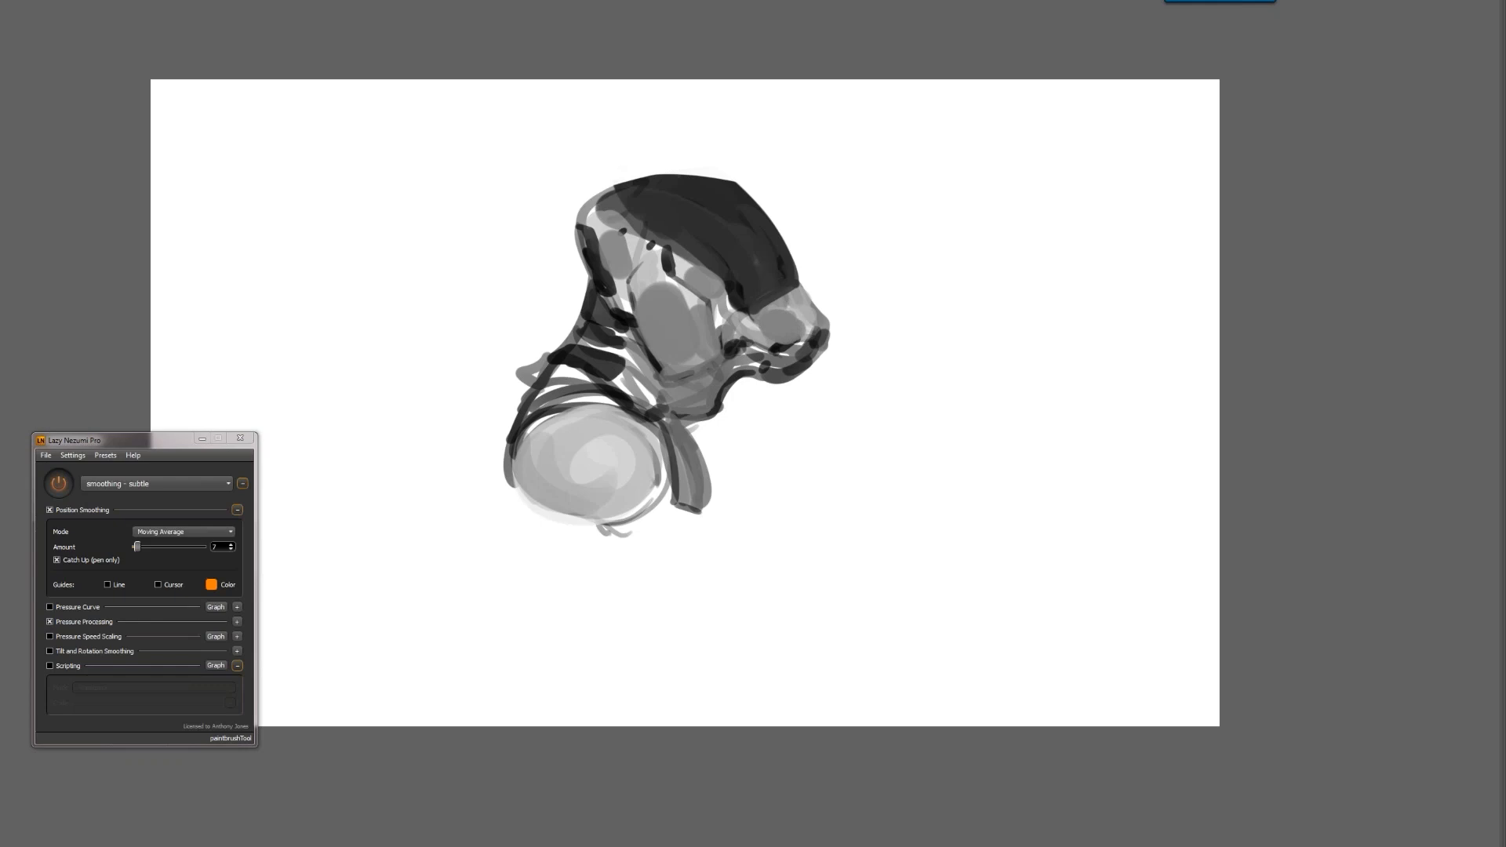
Run the Color Layer action to add a color layer above the painted head
{"action": "key", "text": "f"}
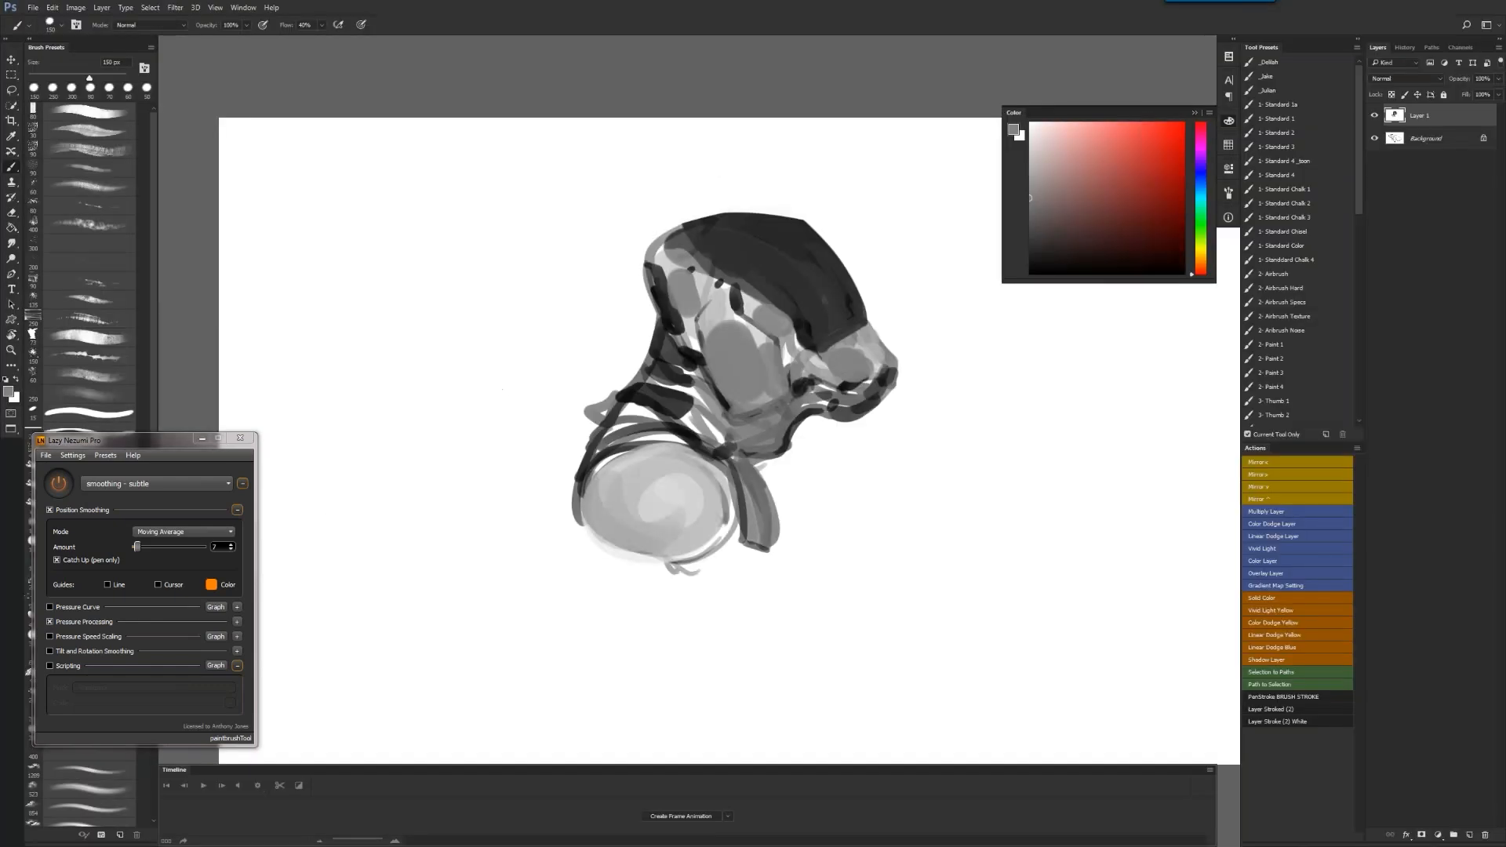
{"action": "left_click", "coordinate": [1278, 562]}
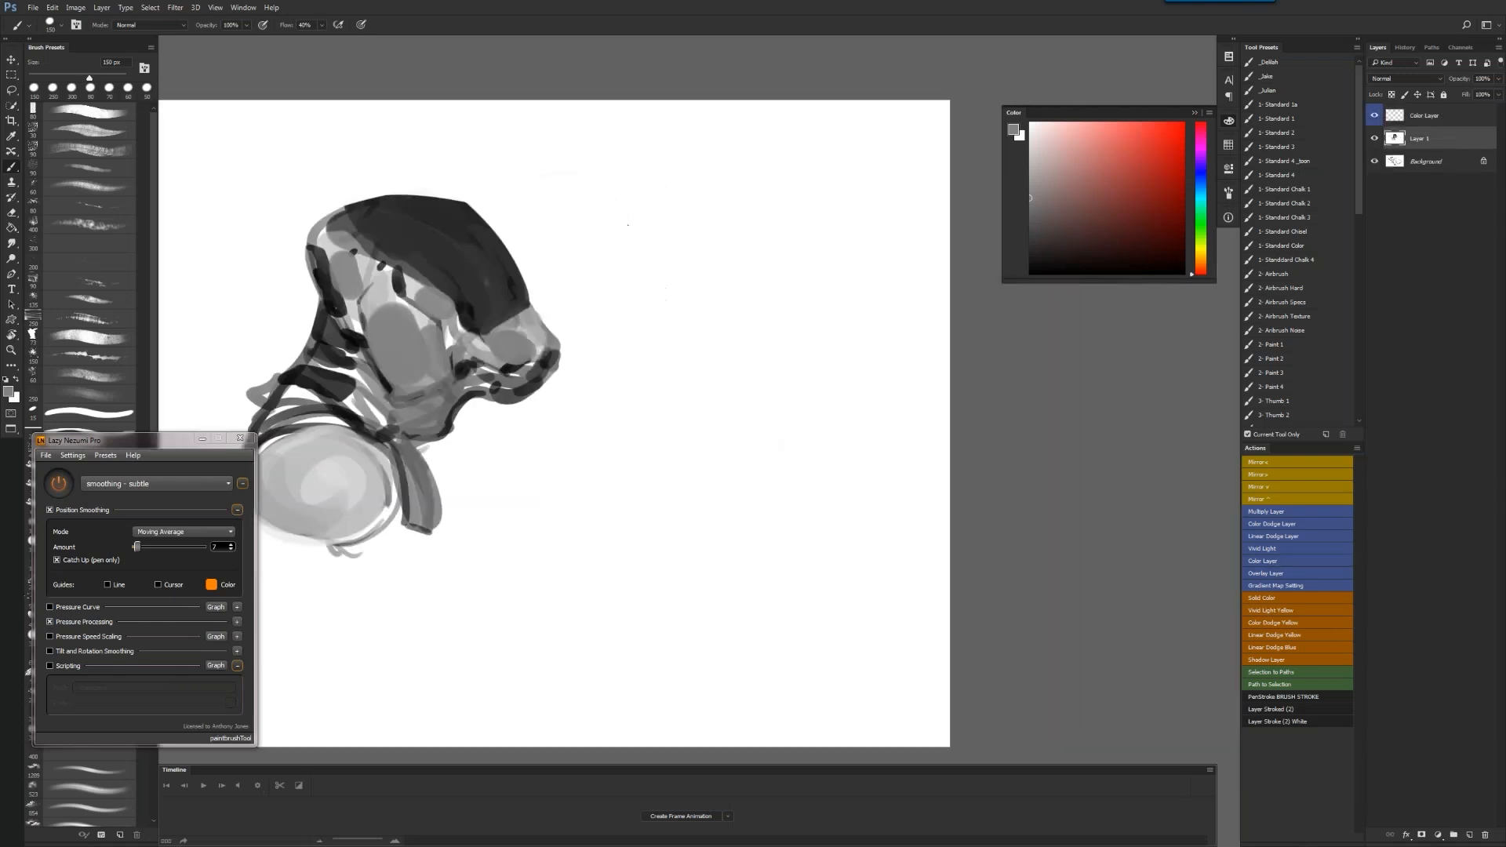
On the painted head layer, paint a light gray oval swatch on the white area in front of the snout
{"action": "key", "text": "d"}
{"action": "key", "text": "x"}
{"action": "key", "text": "x"}
{"action": "left_click_drag", "start_coordinate": [623, 311], "coordinate": [629, 365]}
{"action": "left_click", "coordinate": [623, 359], "text": "alt"}
{"action": "left_click", "coordinate": [639, 353], "text": "alt"}
{"action": "mouse_move", "coordinate": [654, 308]}
{"action": "left_mouse_down"}
{"action": "mouse_move", "coordinate": [643, 369]}
{"action": "mouse_move", "coordinate": [639, 342]}
{"action": "left_mouse_up"}
{"action": "left_click", "coordinate": [651, 334], "text": "alt"}
Paint a medium gray and a near-black oval swatch in a row beyond the light gray one
{"action": "key", "text": "d"}
{"action": "mouse_move", "coordinate": [735, 334]}
{"action": "left_mouse_down"}
{"action": "mouse_move", "coordinate": [734, 316]}
{"action": "mouse_move", "coordinate": [727, 365]}
{"action": "left_mouse_up"}
{"action": "left_click", "coordinate": [735, 317], "text": "alt"}
{"action": "key", "text": "d"}
{"action": "mouse_move", "coordinate": [821, 318]}
{"action": "left_mouse_down"}
{"action": "mouse_move", "coordinate": [826, 370]}
{"action": "mouse_move", "coordinate": [802, 314]}
{"action": "mouse_move", "coordinate": [800, 361]}
{"action": "left_mouse_up"}
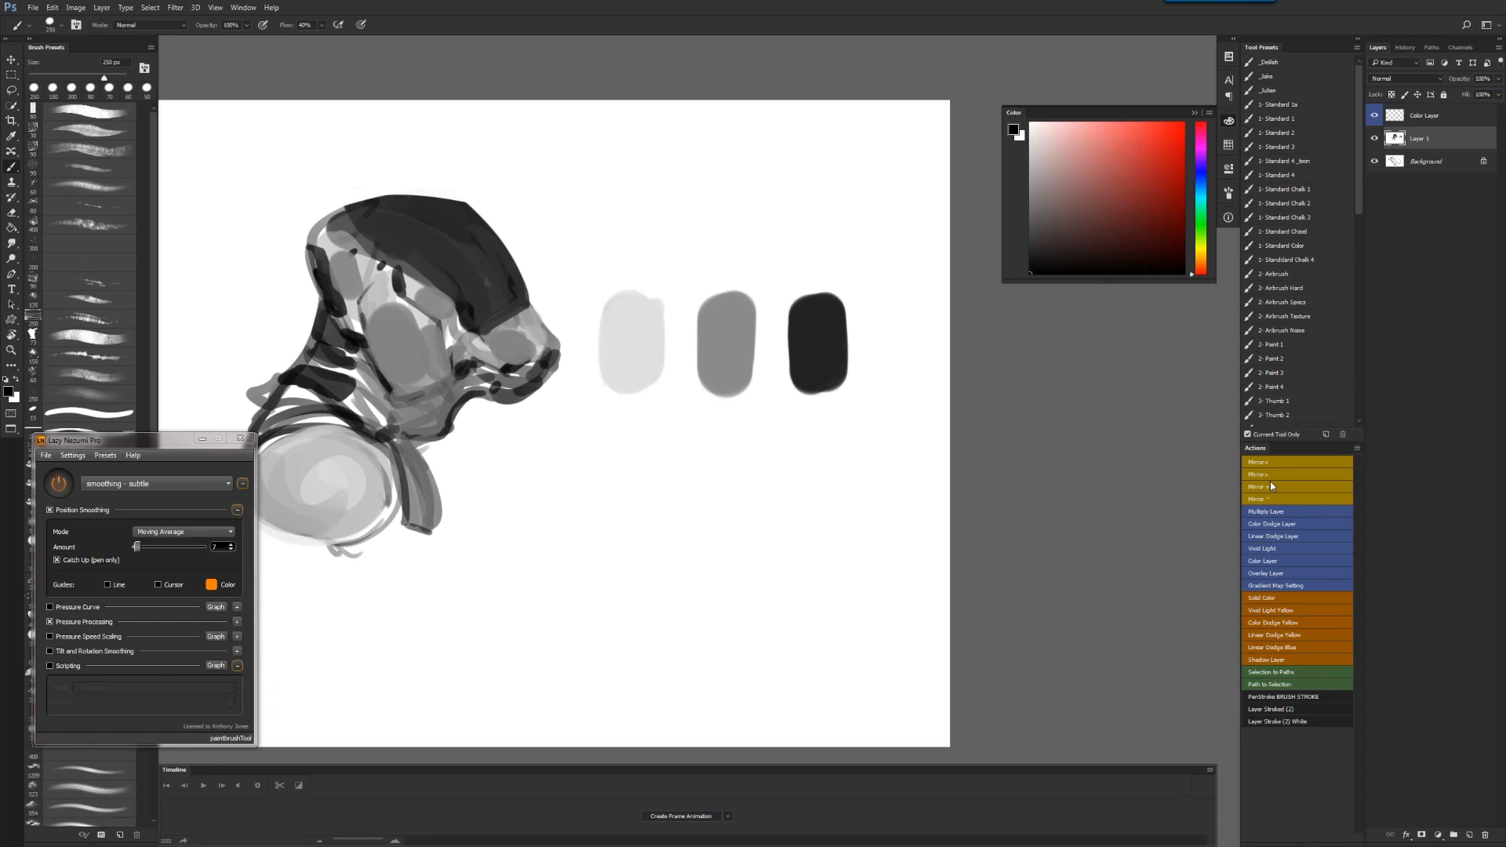
On the existing Color Layer, without an extra duplicate, paint saturated red over the upper half of all three gray swatches
{"action": "left_click", "coordinate": [1293, 561]}
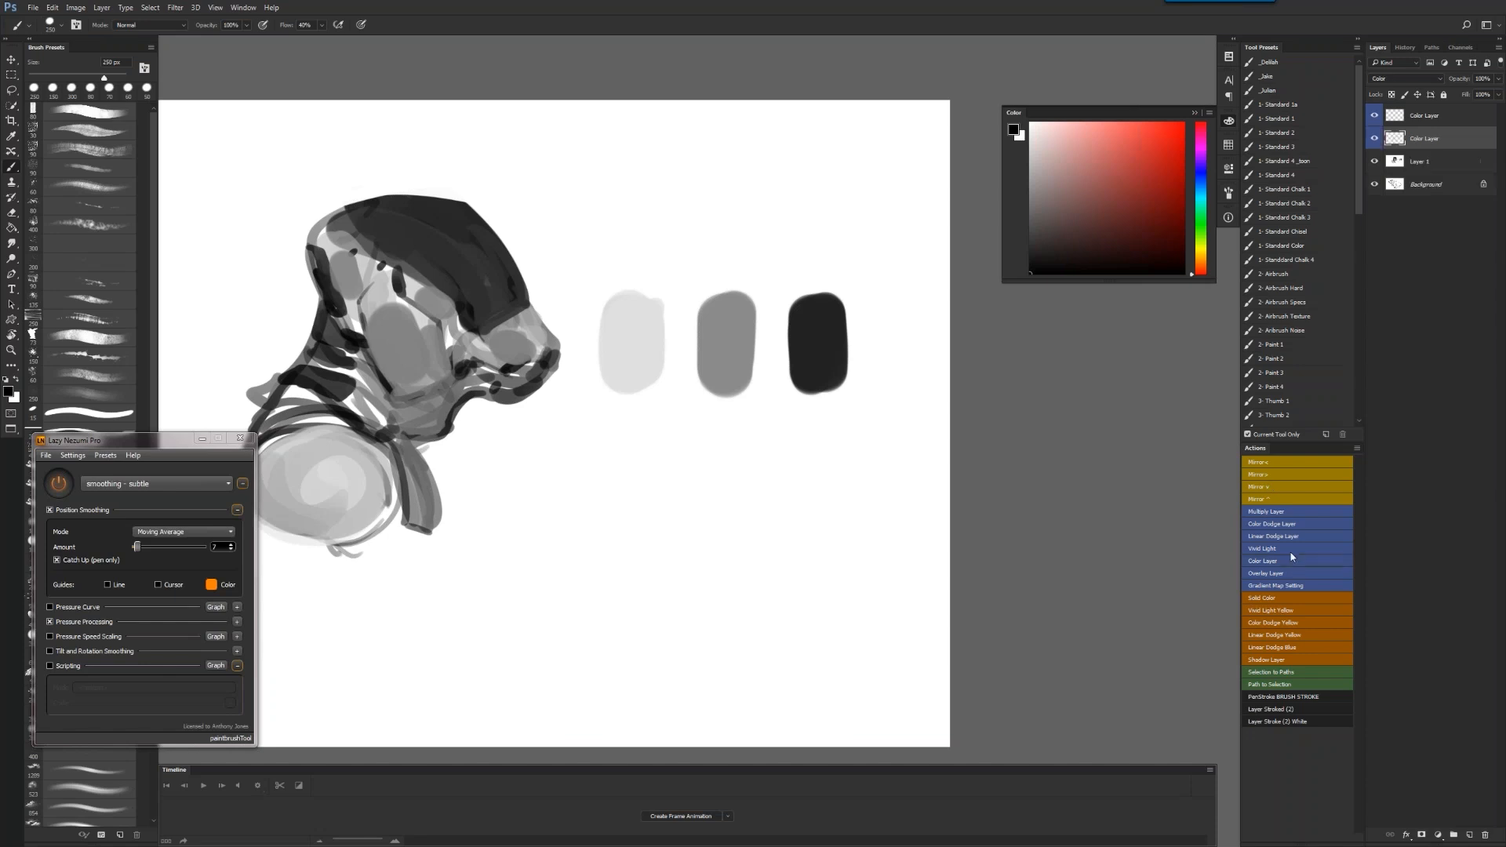
{"action": "key", "text": "Delete"}
{"action": "left_click", "coordinate": [1454, 116]}
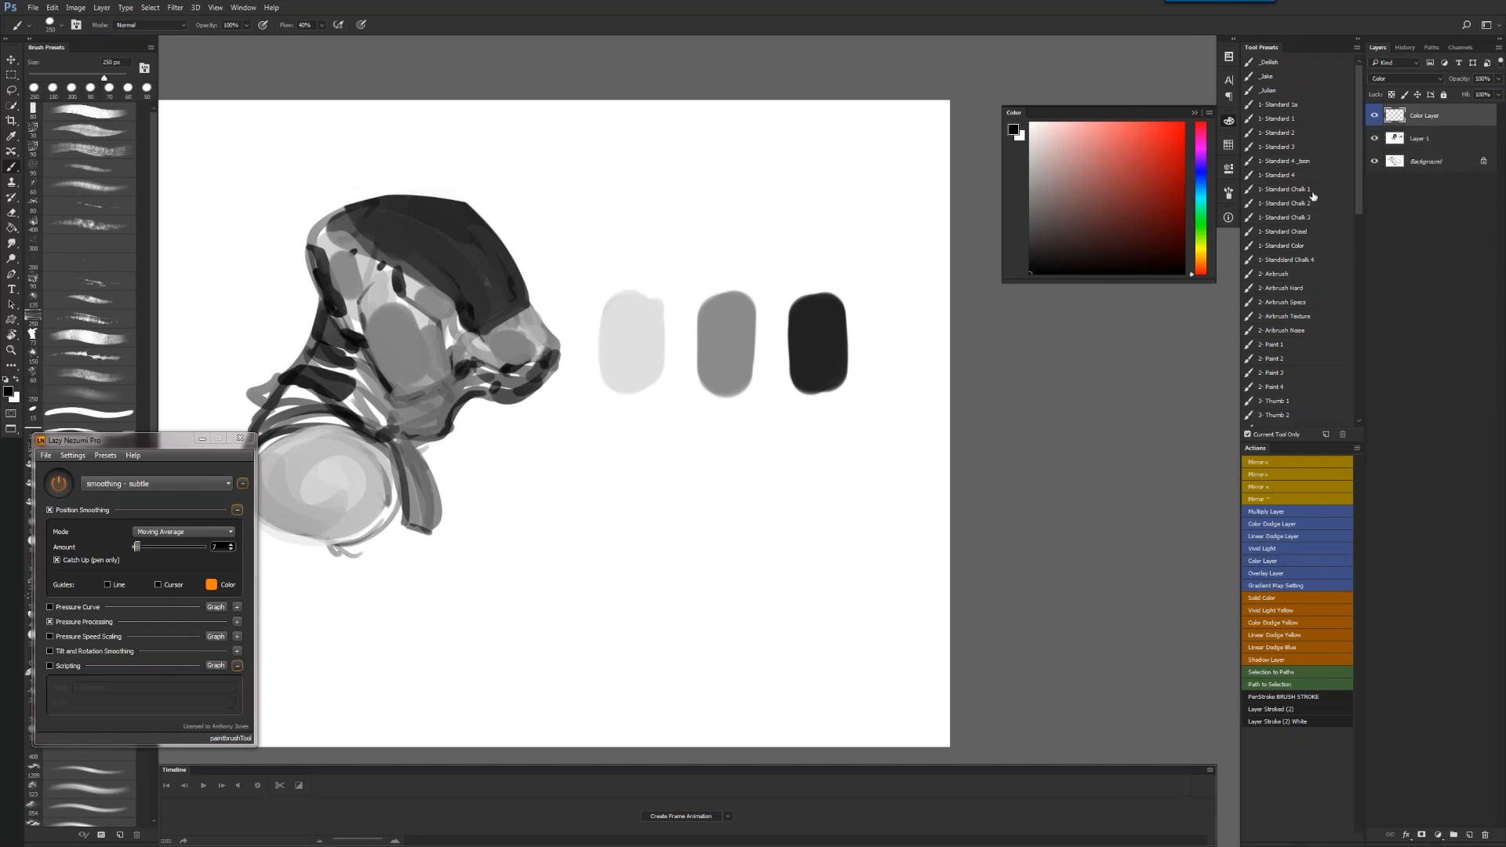
{"action": "left_click_drag", "start_coordinate": [1175, 148], "coordinate": [1184, 132]}
{"action": "mouse_move", "coordinate": [698, 306]}
{"action": "left_mouse_down"}
{"action": "mouse_move", "coordinate": [758, 317]}
{"action": "mouse_move", "coordinate": [700, 339]}
{"action": "left_mouse_up"}
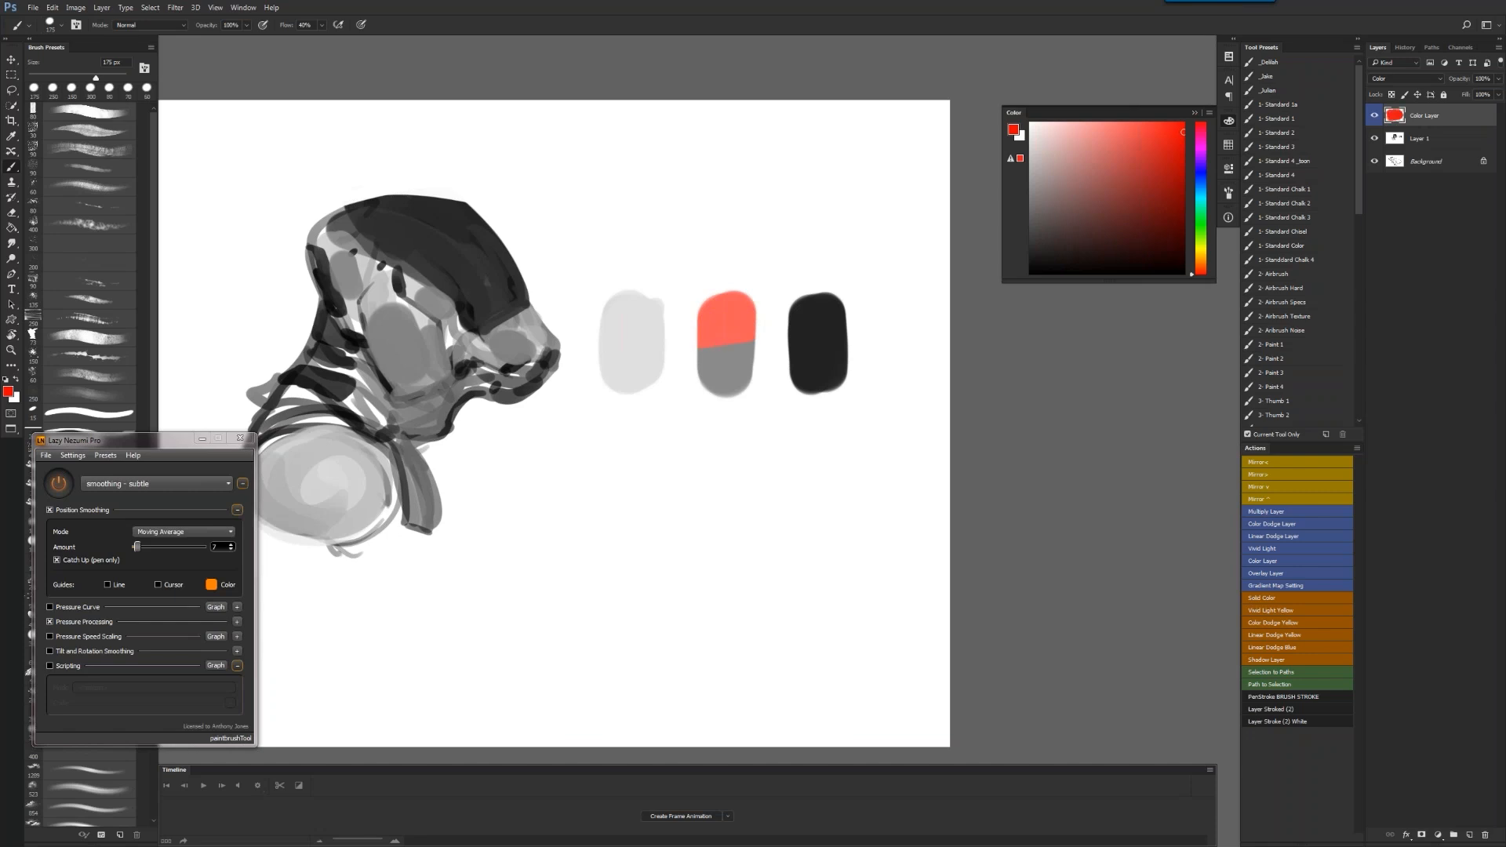
{"action": "left_click_drag", "start_coordinate": [647, 296], "coordinate": [615, 340]}
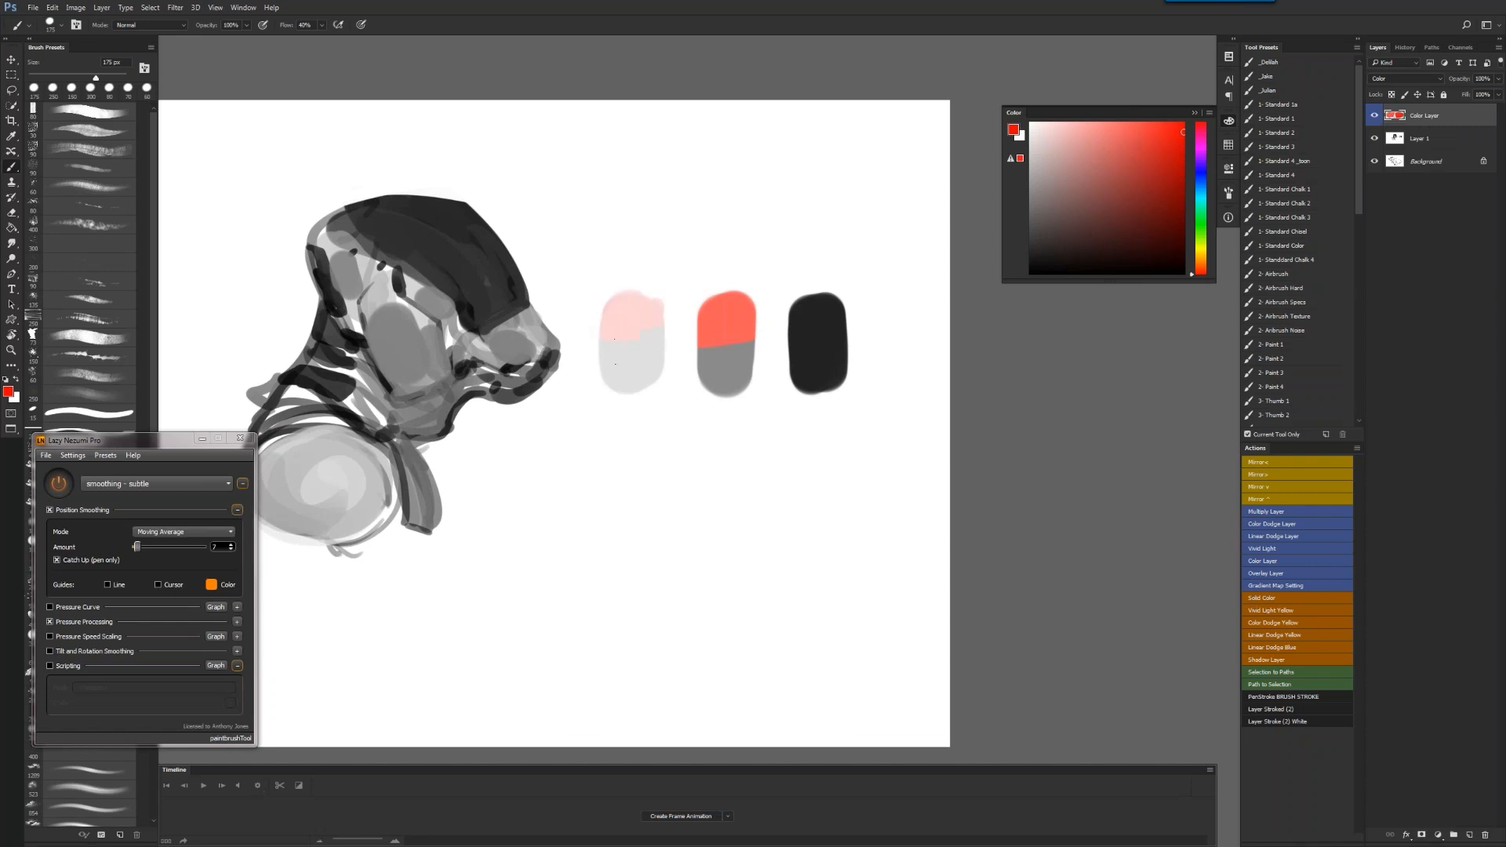
{"action": "mouse_move", "coordinate": [828, 307]}
{"action": "left_mouse_down"}
{"action": "mouse_move", "coordinate": [788, 326]}
{"action": "mouse_move", "coordinate": [808, 341]}
{"action": "left_mouse_up"}
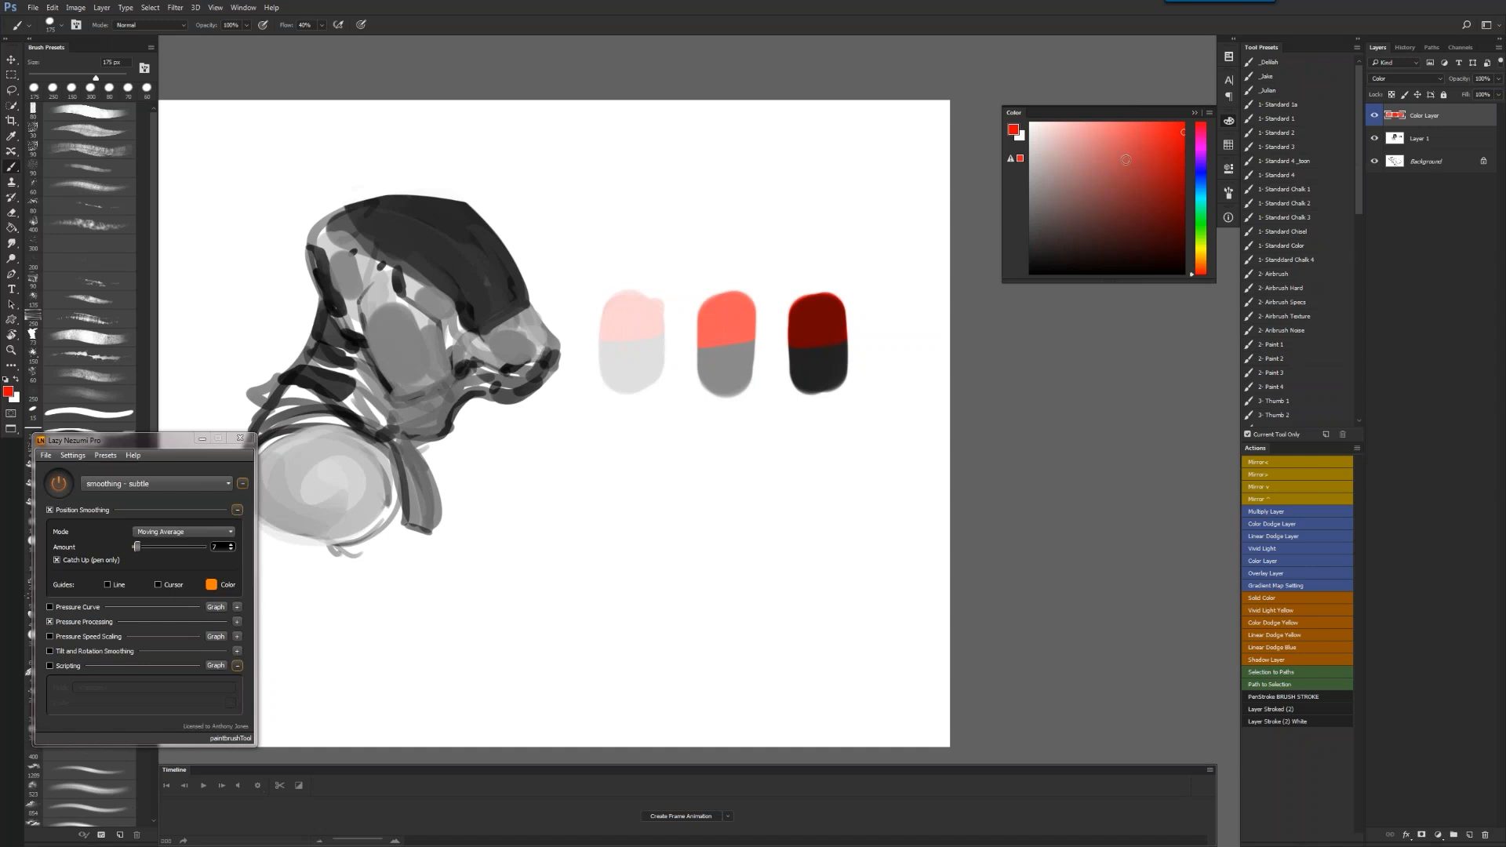
Choose a saturated blue and paint a band across the middle of each of the three swatches
{"action": "left_click", "coordinate": [1194, 176]}
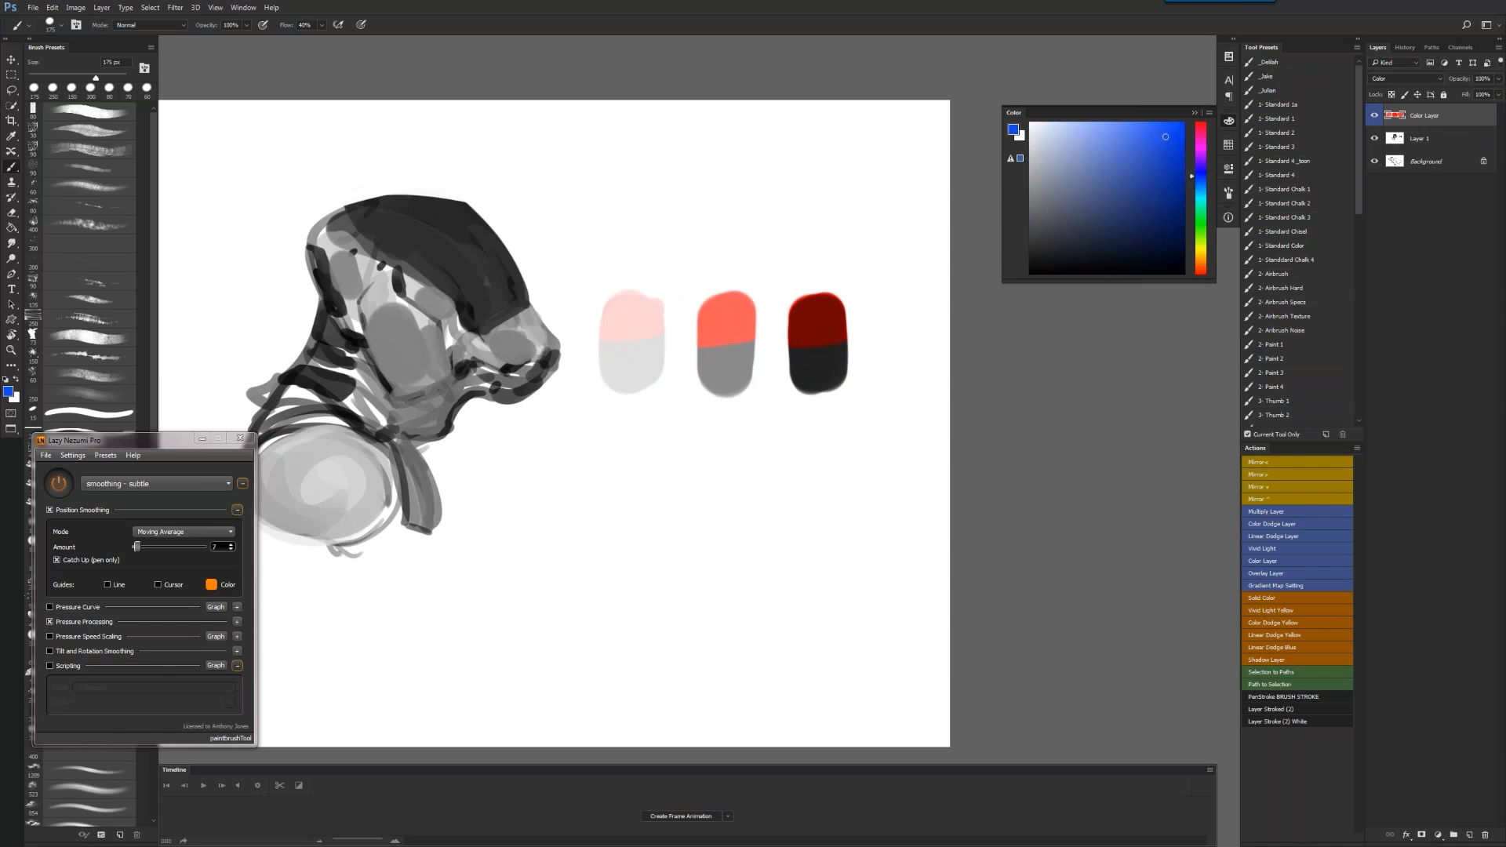
{"action": "left_click_drag", "start_coordinate": [1167, 142], "coordinate": [1152, 132]}
{"action": "left_click_drag", "start_coordinate": [762, 337], "coordinate": [735, 345]}
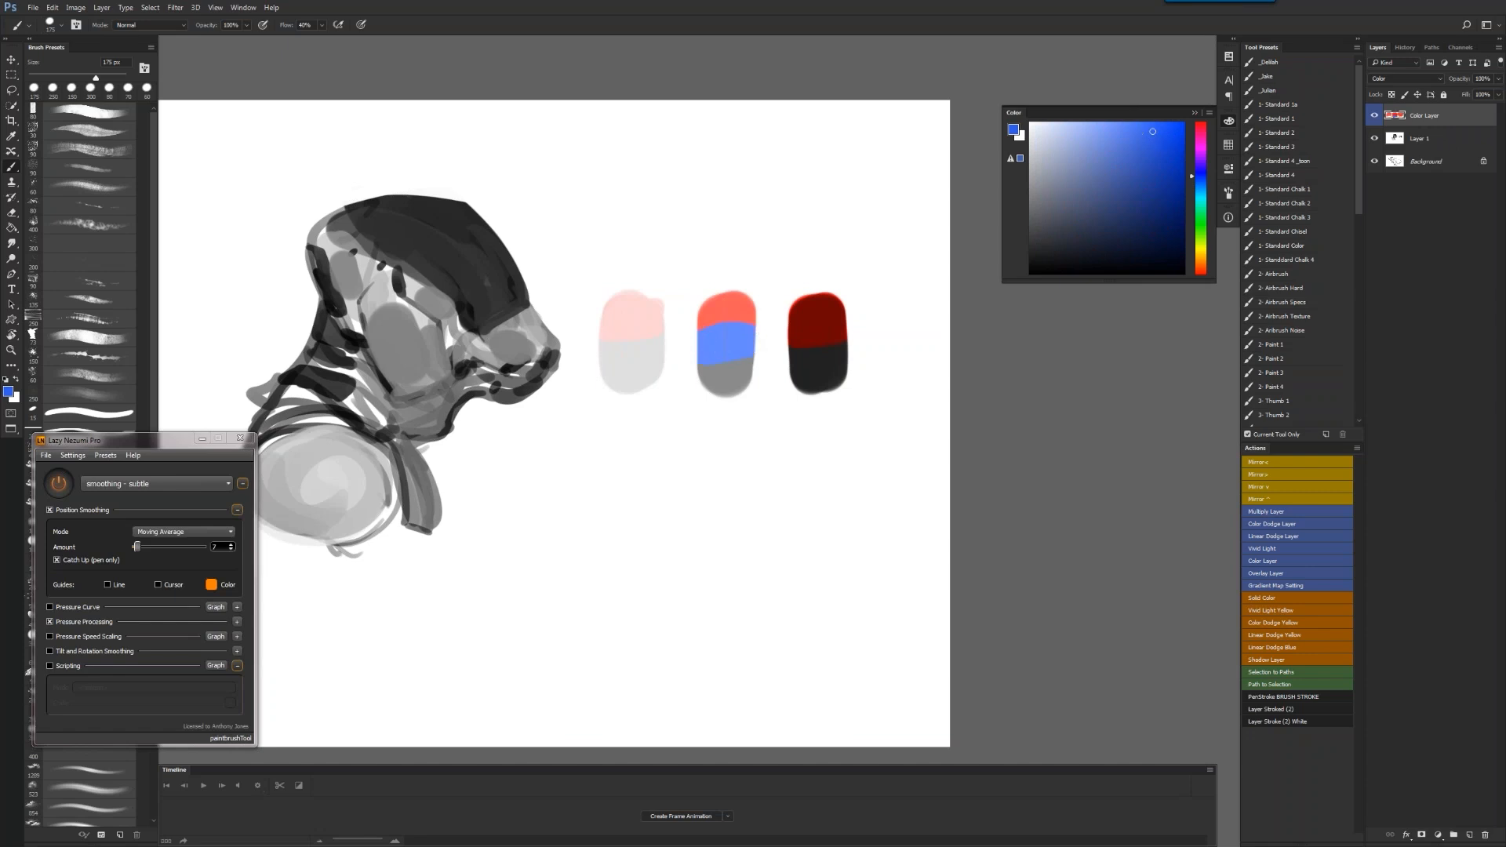
{"action": "left_click_drag", "start_coordinate": [615, 341], "coordinate": [645, 342]}
{"action": "left_click_drag", "start_coordinate": [794, 340], "coordinate": [843, 340]}
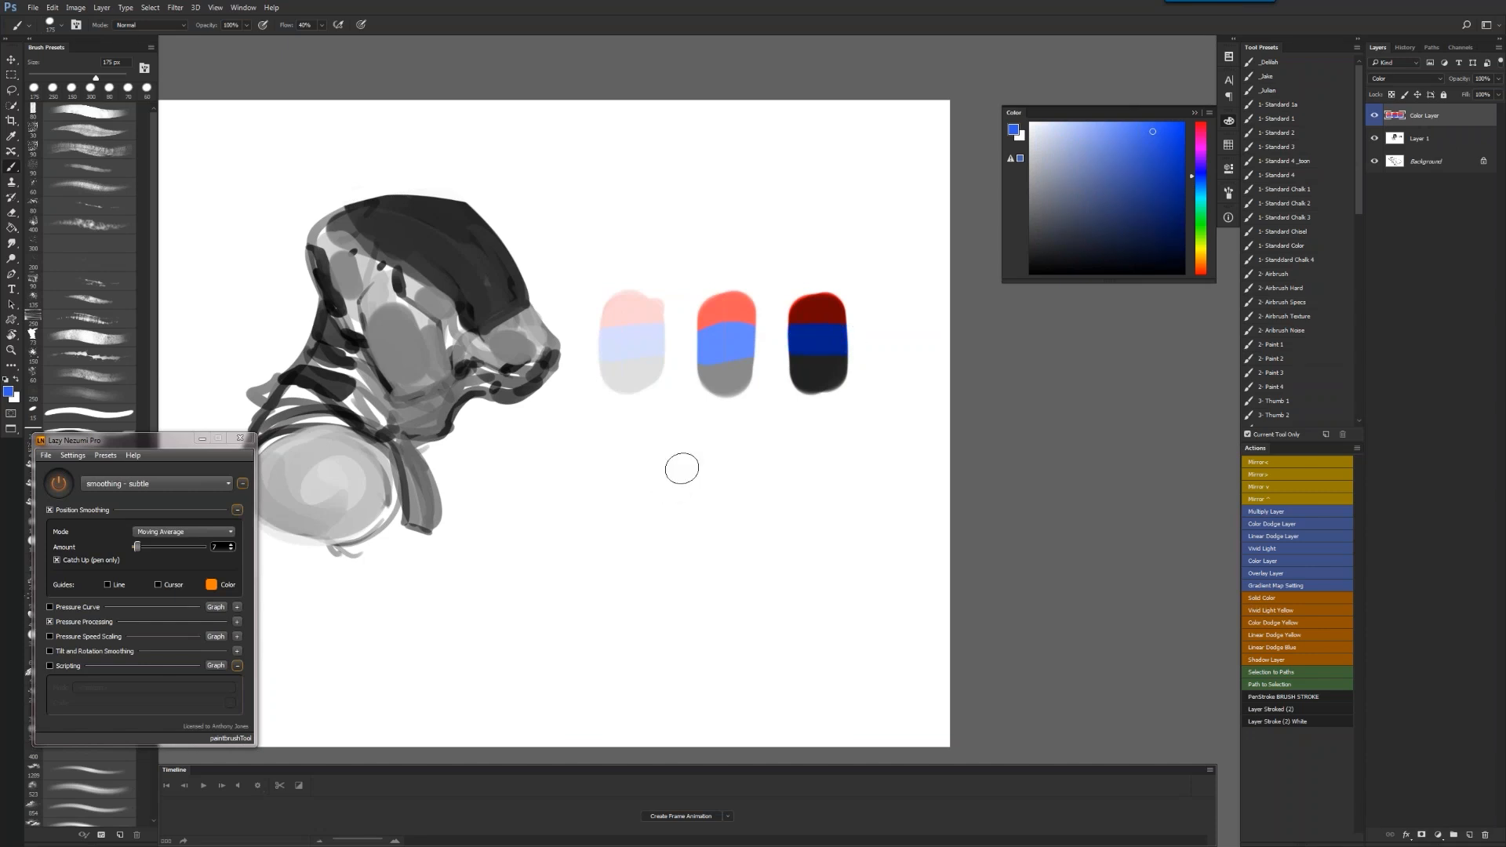
Choose a bright purple and paint a band below the blue on each of the three swatches
{"action": "left_click_drag", "start_coordinate": [1201, 176], "coordinate": [1205, 152]}
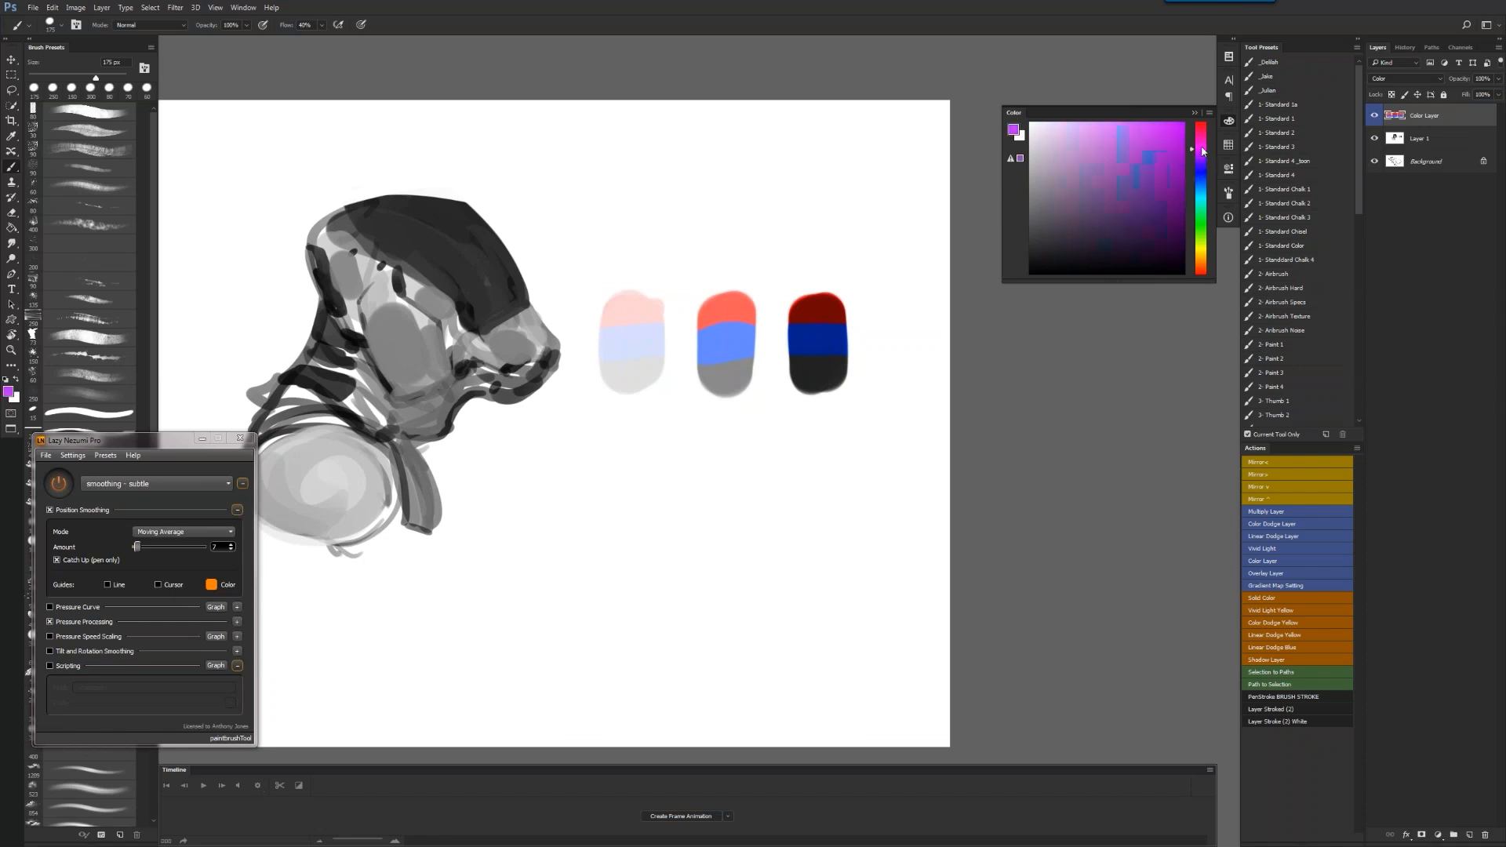
{"action": "left_click_drag", "start_coordinate": [1195, 159], "coordinate": [1193, 154]}
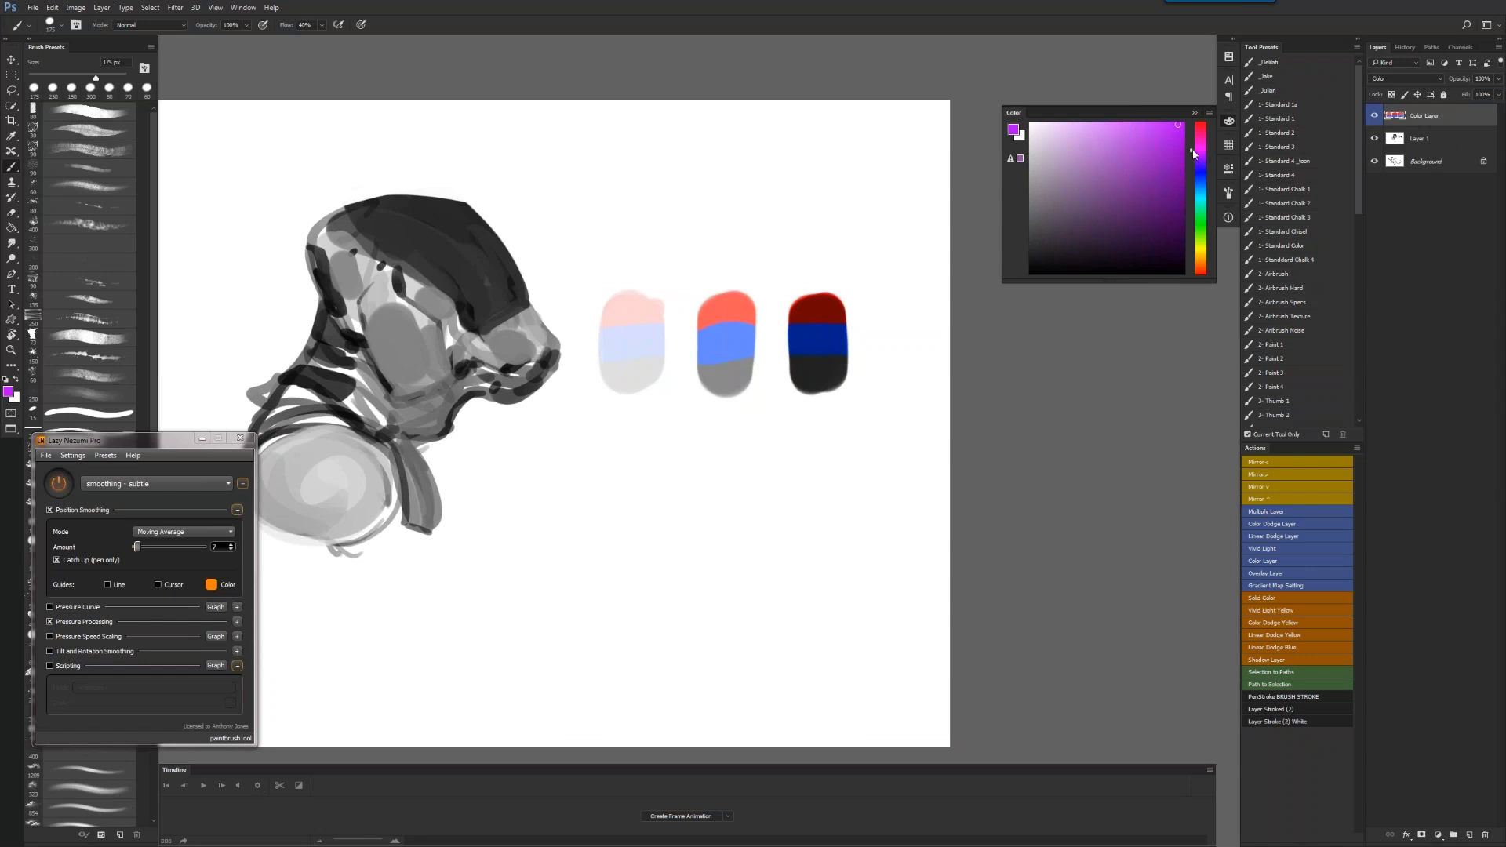
{"action": "mouse_move", "coordinate": [715, 368]}
{"action": "left_mouse_down"}
{"action": "mouse_move", "coordinate": [748, 365]}
{"action": "mouse_move", "coordinate": [693, 370]}
{"action": "left_mouse_up"}
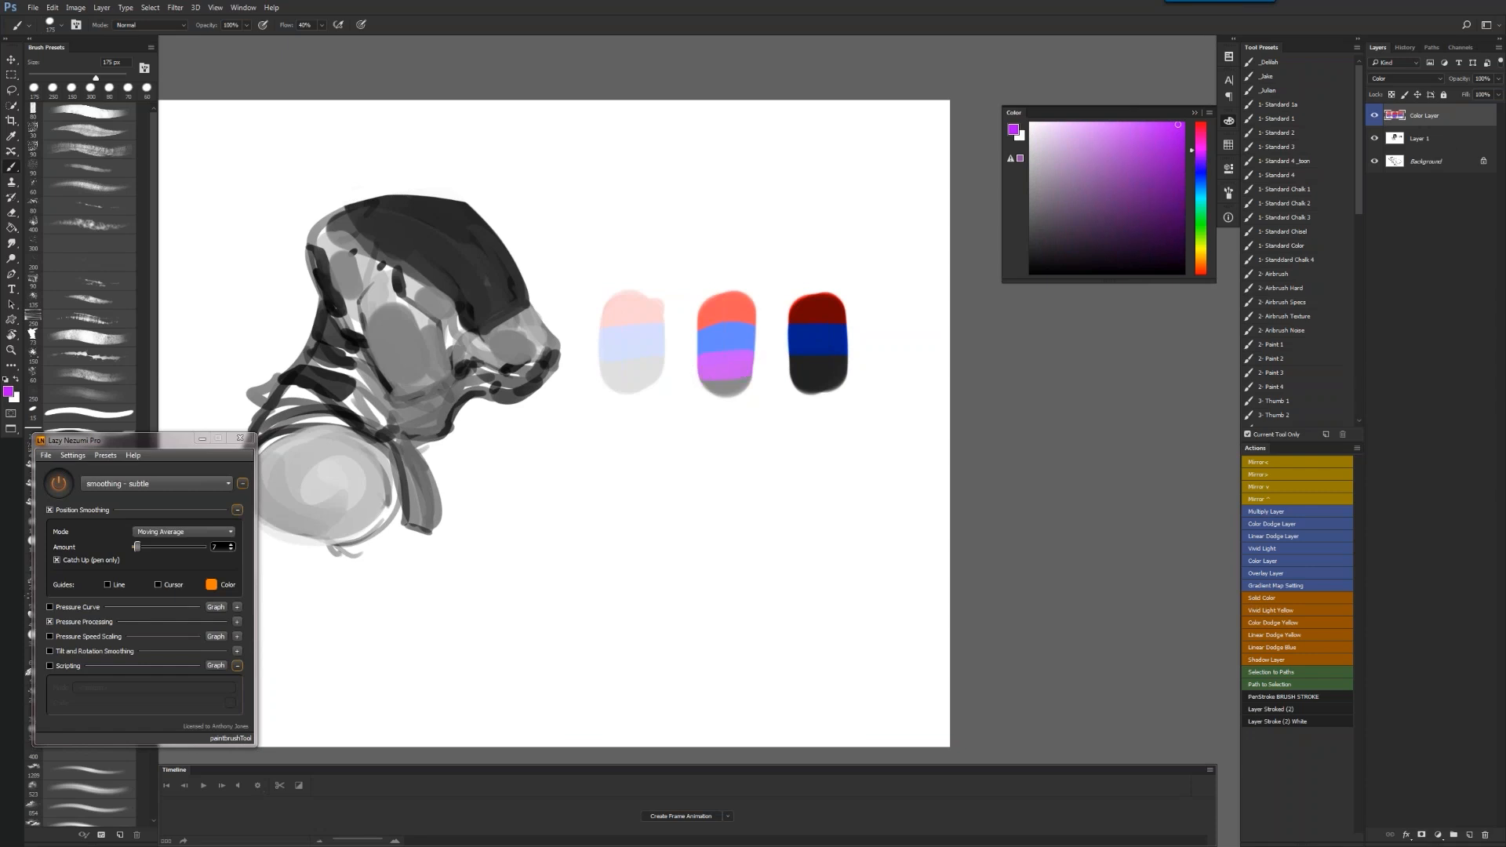
{"action": "mouse_move", "coordinate": [829, 362]}
{"action": "left_mouse_down"}
{"action": "mouse_move", "coordinate": [796, 366]}
{"action": "mouse_move", "coordinate": [824, 364]}
{"action": "left_mouse_up"}
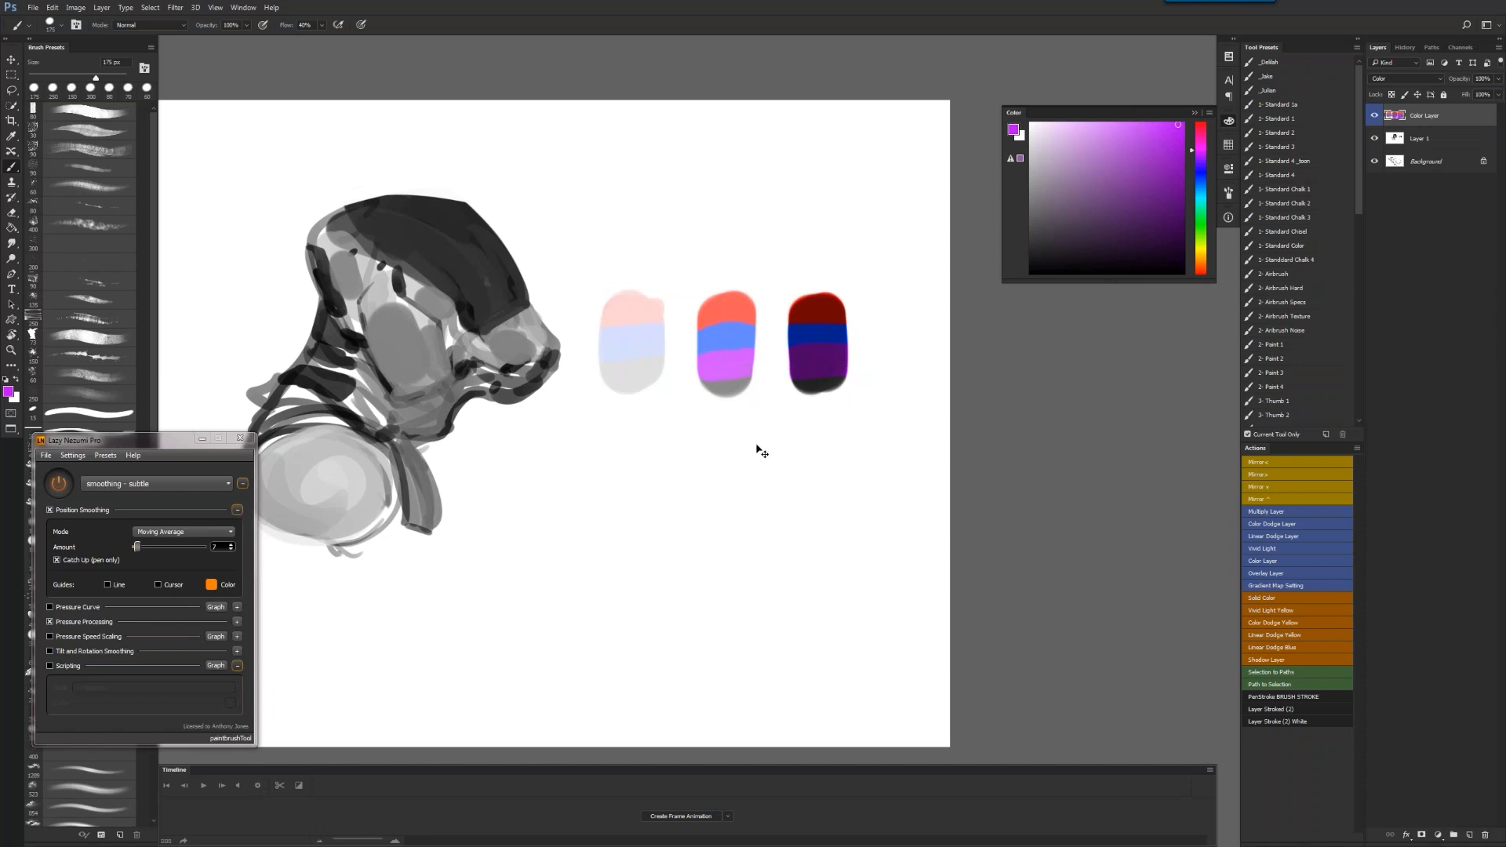
{"action": "mouse_move", "coordinate": [612, 347]}
{"action": "left_mouse_down"}
{"action": "mouse_move", "coordinate": [595, 357]}
{"action": "mouse_move", "coordinate": [608, 359]}
{"action": "left_mouse_up"}
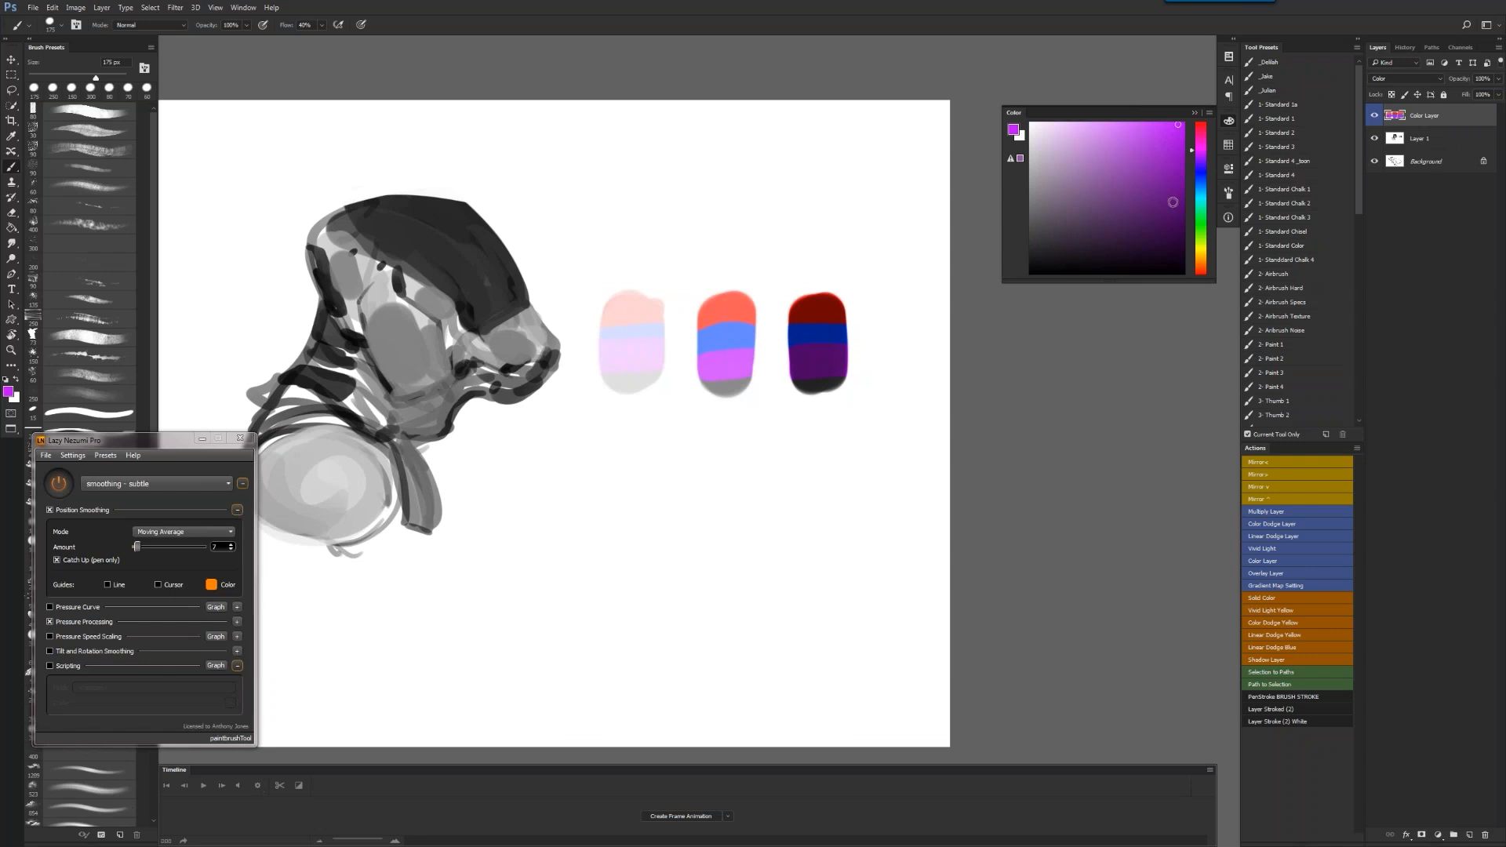
Choose a bright yellow and paint the bottom end of each of the three swatches
{"action": "left_click", "coordinate": [1205, 248]}
{"action": "mouse_move", "coordinate": [606, 378]}
{"action": "left_mouse_down"}
{"action": "mouse_move", "coordinate": [658, 374]}
{"action": "mouse_move", "coordinate": [595, 392]}
{"action": "left_mouse_up"}
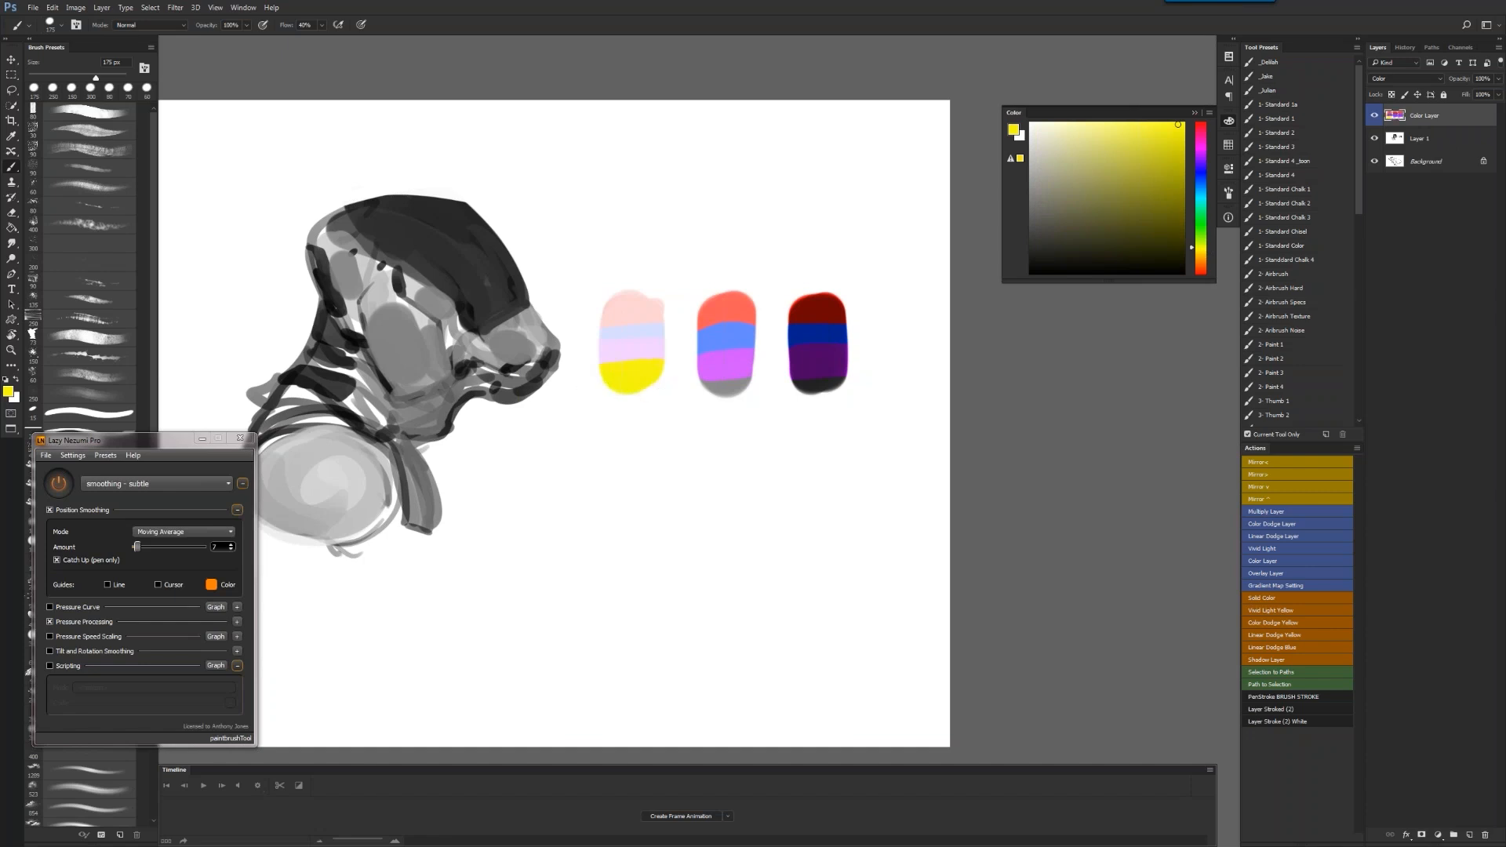
{"action": "mouse_move", "coordinate": [700, 382]}
{"action": "left_mouse_down"}
{"action": "mouse_move", "coordinate": [743, 396]}
{"action": "mouse_move", "coordinate": [688, 390]}
{"action": "left_mouse_up"}
{"action": "mouse_move", "coordinate": [799, 383]}
{"action": "left_mouse_down"}
{"action": "mouse_move", "coordinate": [847, 380]}
{"action": "mouse_move", "coordinate": [818, 403]}
{"action": "left_mouse_up"}
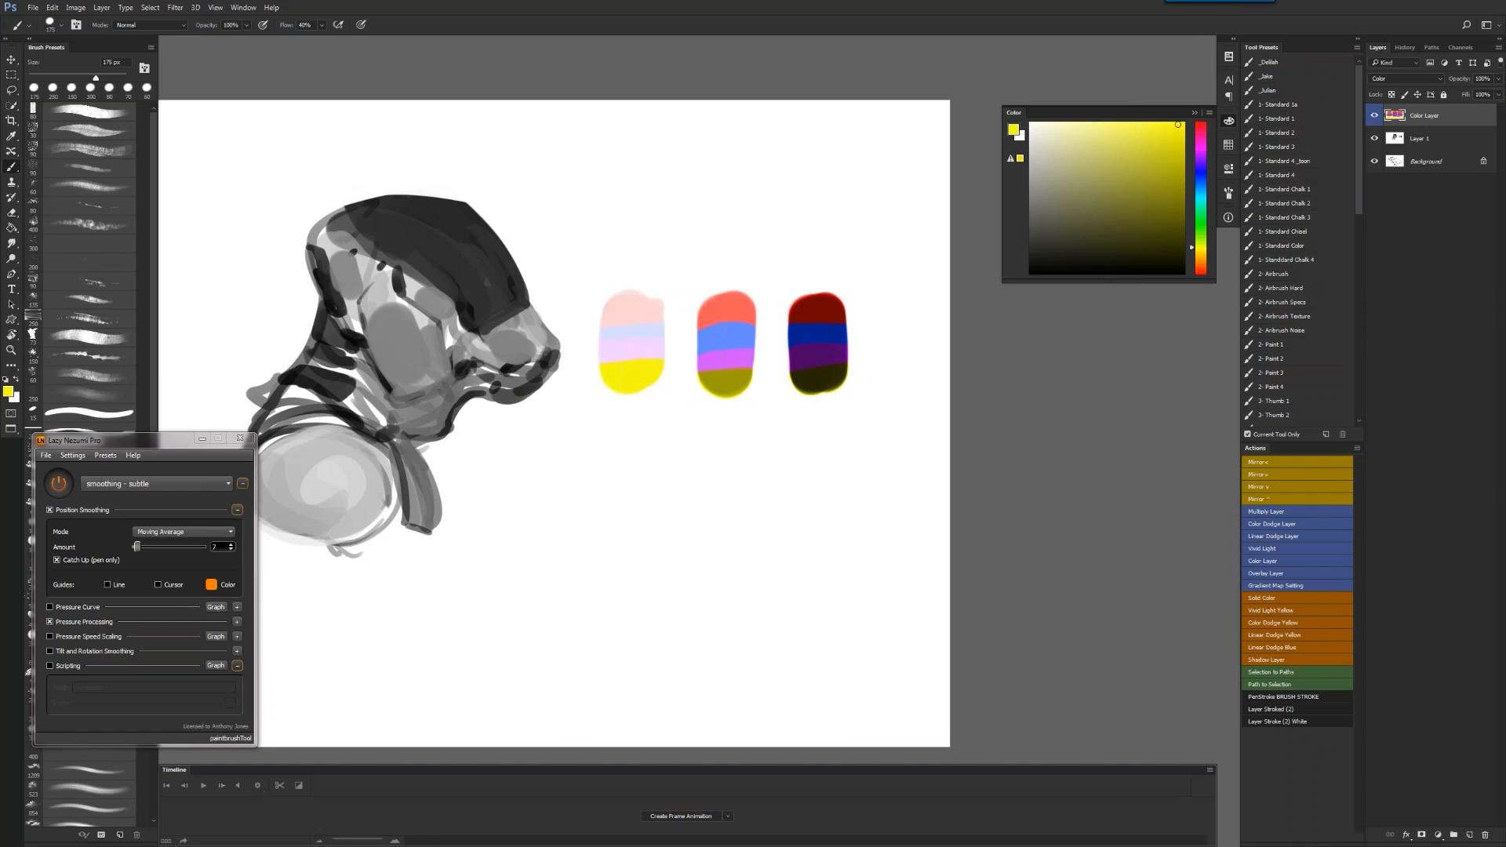
Choose a saturated red and tint the whole dark cap of the head with it
{"action": "left_click_drag", "start_coordinate": [518, 251], "coordinate": [627, 257]}
{"action": "left_click", "coordinate": [1204, 157]}
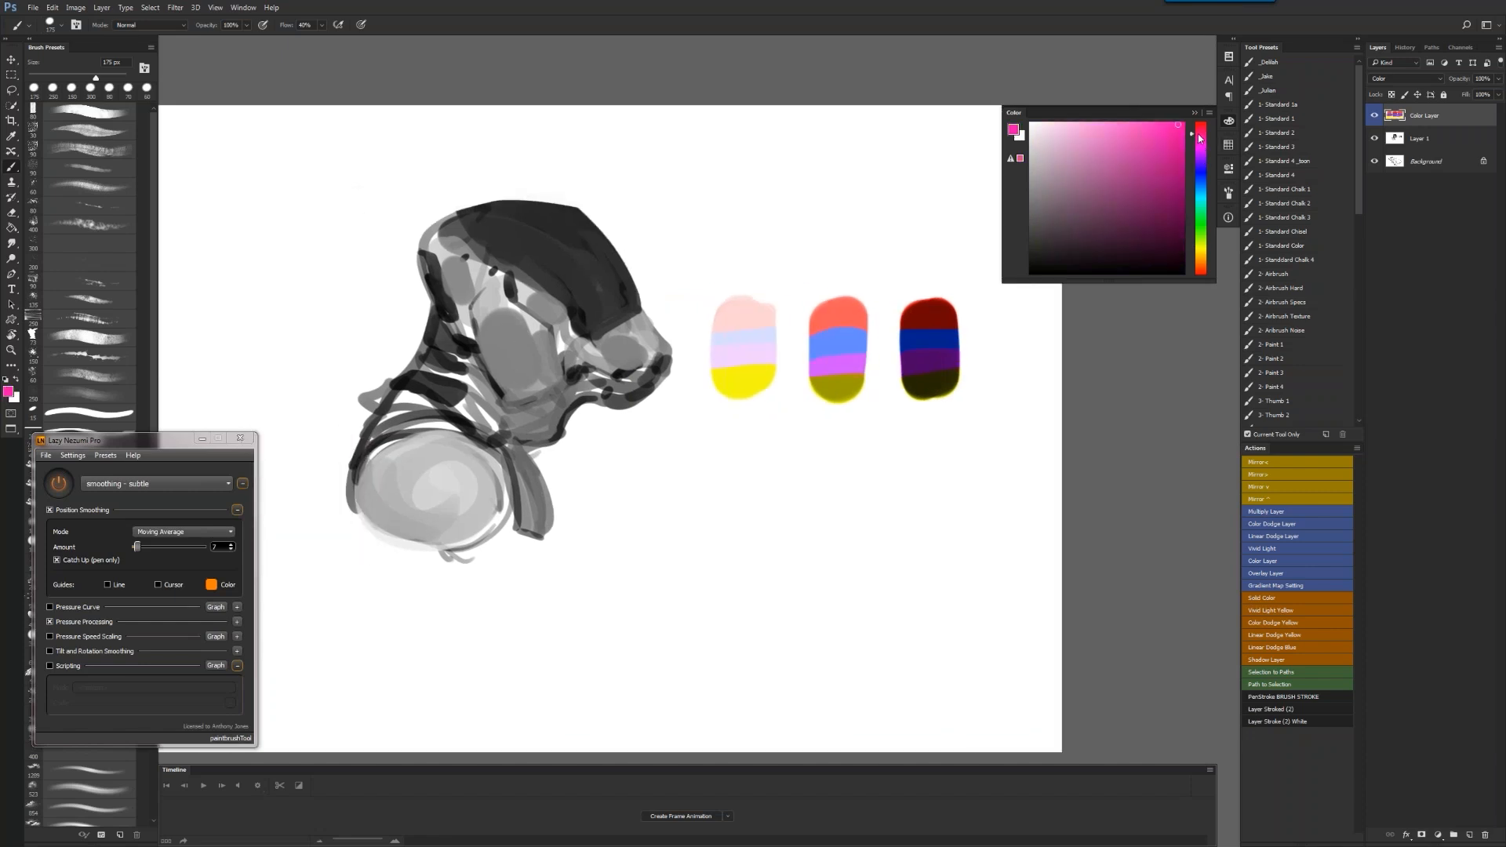
{"action": "left_click", "coordinate": [1199, 119]}
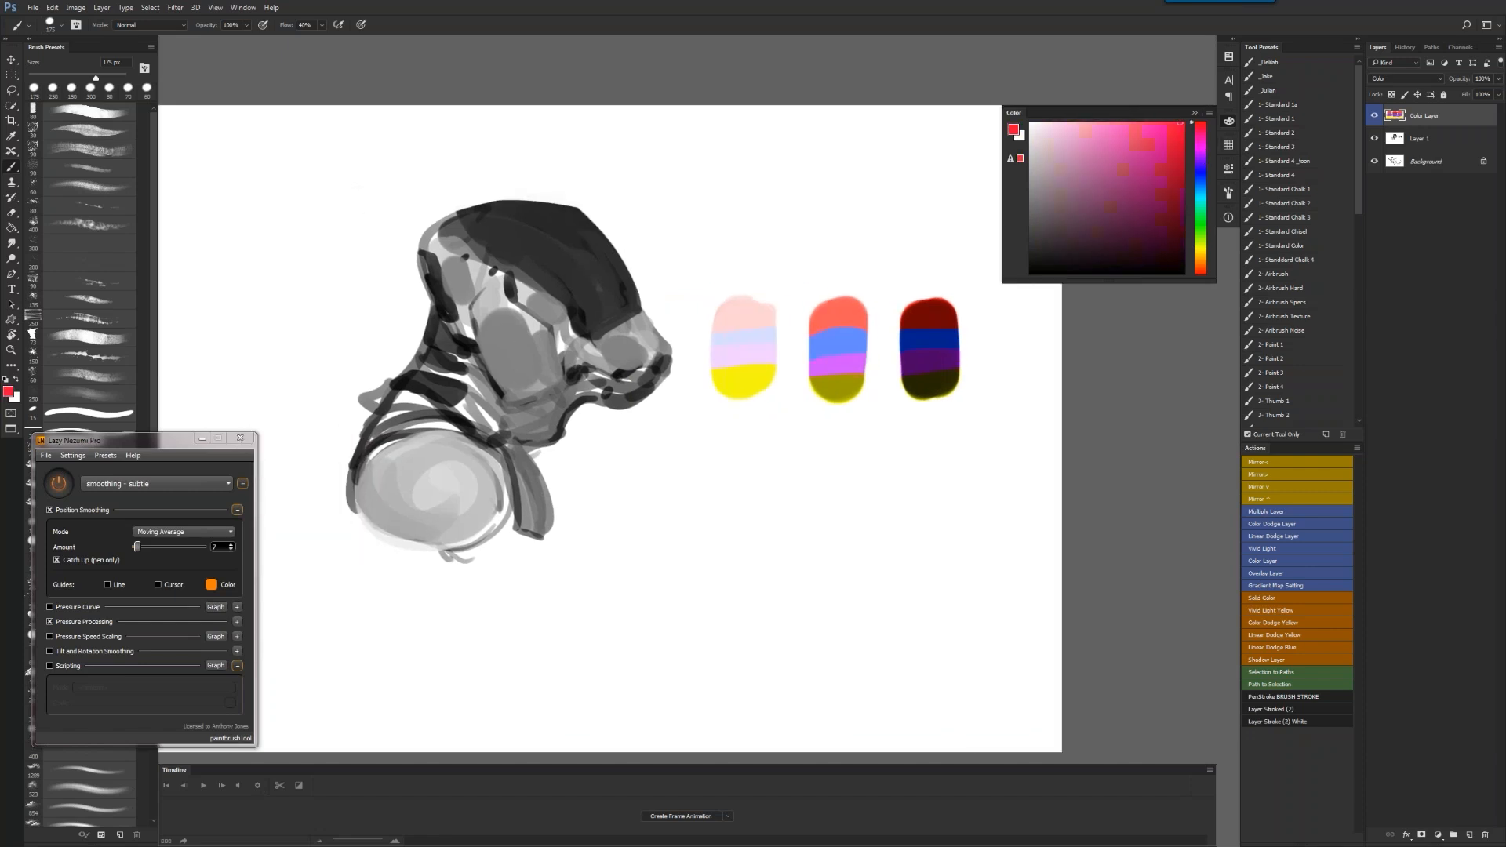
{"action": "mouse_move", "coordinate": [544, 245]}
{"action": "left_mouse_down"}
{"action": "mouse_move", "coordinate": [476, 221]}
{"action": "mouse_move", "coordinate": [599, 319]}
{"action": "mouse_move", "coordinate": [589, 250]}
{"action": "mouse_move", "coordinate": [543, 221]}
{"action": "mouse_move", "coordinate": [491, 219]}
{"action": "mouse_move", "coordinate": [576, 227]}
{"action": "mouse_move", "coordinate": [563, 222]}
{"action": "mouse_move", "coordinate": [603, 288]}
{"action": "mouse_move", "coordinate": [576, 229]}
{"action": "mouse_move", "coordinate": [621, 290]}
{"action": "mouse_move", "coordinate": [582, 314]}
{"action": "left_mouse_up"}
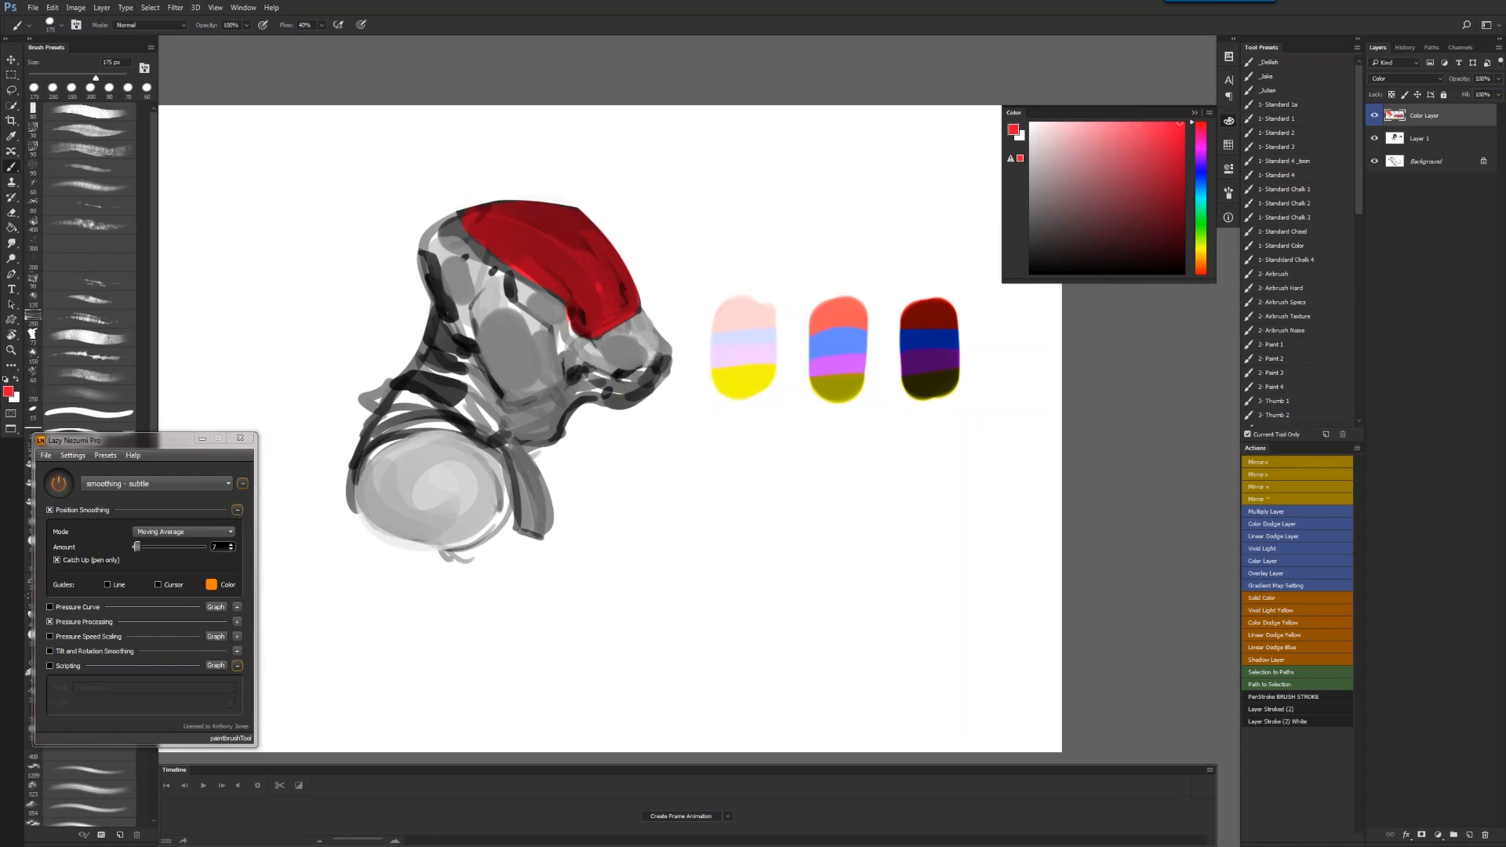
Choose a pale, desaturated blue and tint the face, cheek plate, snout, neck and round shoulder
{"action": "left_click", "coordinate": [1201, 169]}
{"action": "left_click_drag", "start_coordinate": [1064, 137], "coordinate": [1049, 132]}
{"action": "left_click", "coordinate": [1200, 179]}
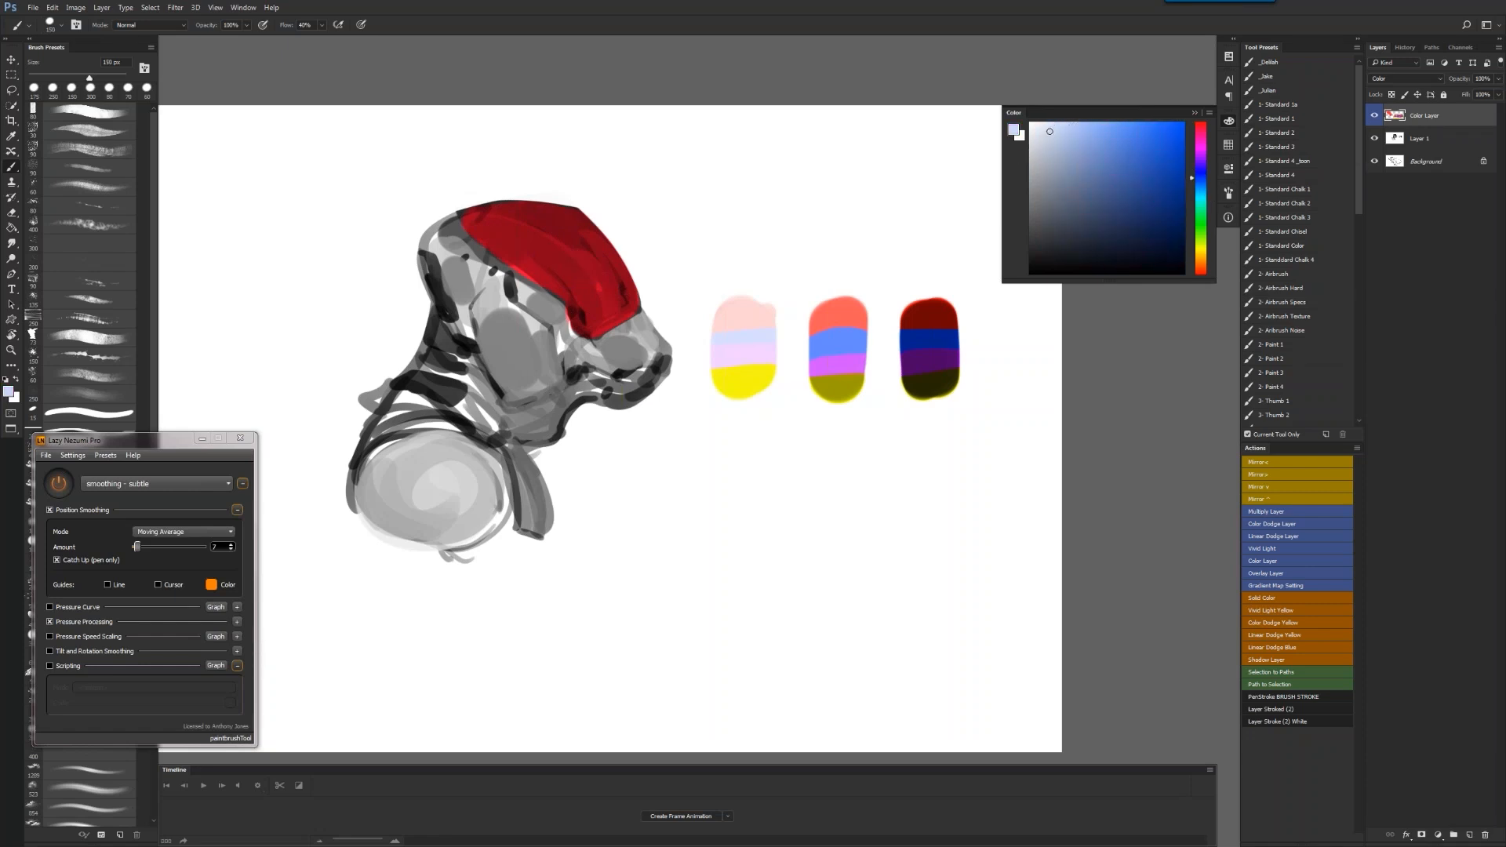
{"action": "left_click_drag", "start_coordinate": [514, 301], "coordinate": [508, 392]}
{"action": "mouse_move", "coordinate": [577, 352]}
{"action": "left_mouse_down"}
{"action": "mouse_move", "coordinate": [616, 336]}
{"action": "mouse_move", "coordinate": [644, 366]}
{"action": "left_mouse_up"}
{"action": "mouse_move", "coordinate": [505, 388]}
{"action": "left_mouse_down"}
{"action": "mouse_move", "coordinate": [464, 389]}
{"action": "mouse_move", "coordinate": [485, 424]}
{"action": "left_mouse_up"}
{"action": "left_click_drag", "start_coordinate": [402, 395], "coordinate": [416, 416]}
{"action": "mouse_move", "coordinate": [376, 490]}
{"action": "left_mouse_down"}
{"action": "mouse_move", "coordinate": [404, 466]}
{"action": "mouse_move", "coordinate": [461, 518]}
{"action": "left_mouse_up"}
Choose a pale green and blend gray-green tints over the snout, cheek, jaw, back of the head and neck strap
{"action": "left_click_drag", "start_coordinate": [1204, 196], "coordinate": [1202, 210]}
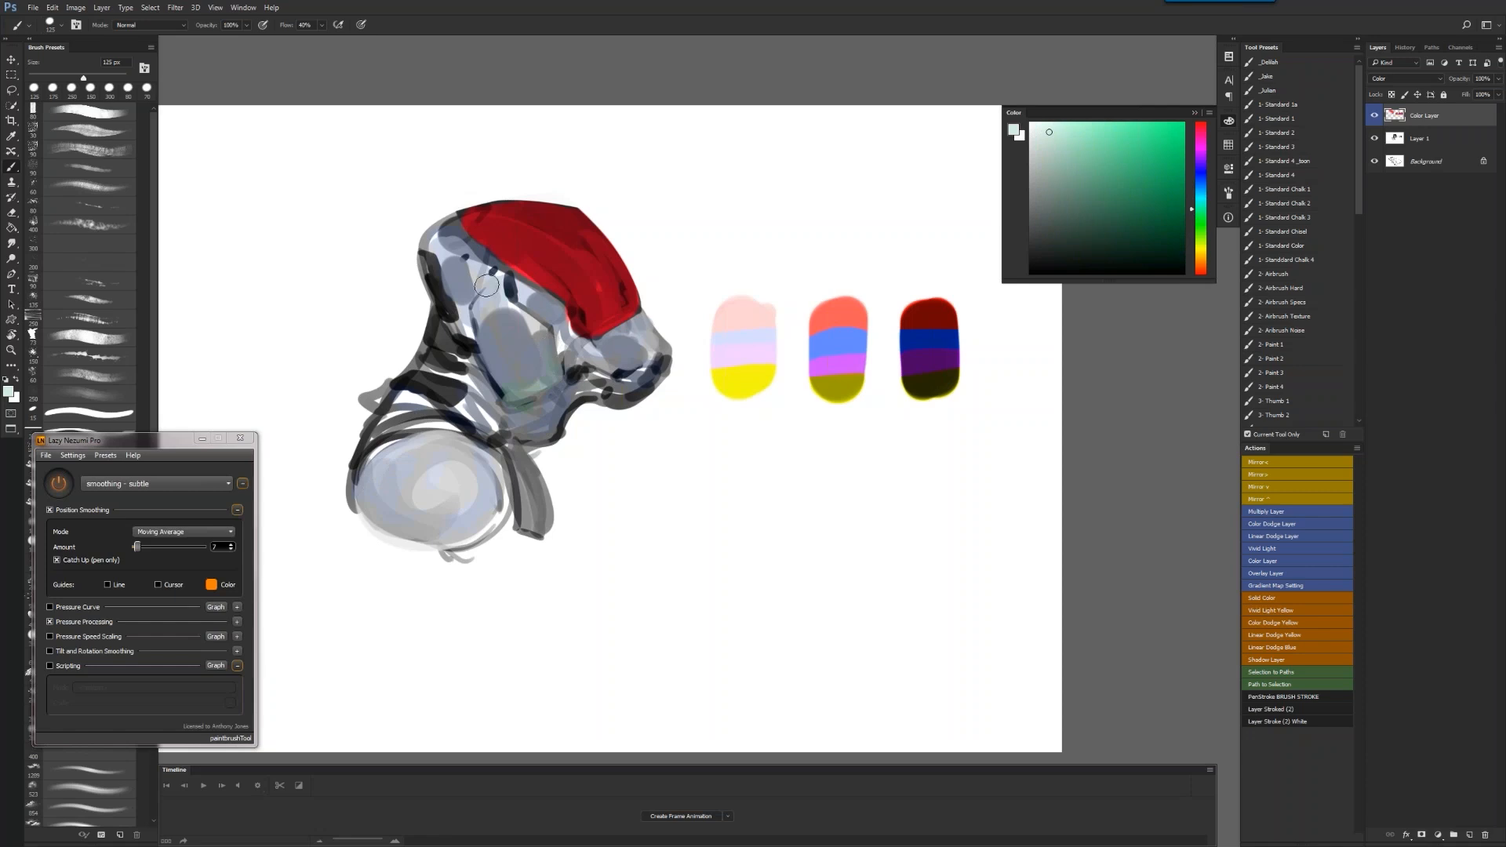
{"action": "mouse_move", "coordinate": [603, 369]}
{"action": "left_mouse_down"}
{"action": "mouse_move", "coordinate": [627, 374]}
{"action": "mouse_move", "coordinate": [648, 348]}
{"action": "left_mouse_up"}
{"action": "left_click", "coordinate": [634, 352], "text": "alt"}
{"action": "left_click", "coordinate": [518, 385], "text": "alt"}
{"action": "left_click_drag", "start_coordinate": [506, 385], "coordinate": [514, 393]}
{"action": "left_click", "coordinate": [524, 384], "text": "alt"}
{"action": "left_click", "coordinate": [529, 386], "text": "alt"}
{"action": "mouse_move", "coordinate": [463, 396]}
{"action": "left_mouse_down"}
{"action": "mouse_move", "coordinate": [473, 424]}
{"action": "mouse_move", "coordinate": [545, 443]}
{"action": "mouse_move", "coordinate": [533, 502]}
{"action": "mouse_move", "coordinate": [515, 450]}
{"action": "left_mouse_up"}
{"action": "left_click", "coordinate": [540, 488], "text": "alt"}
{"action": "left_click", "coordinate": [559, 364], "text": "alt"}
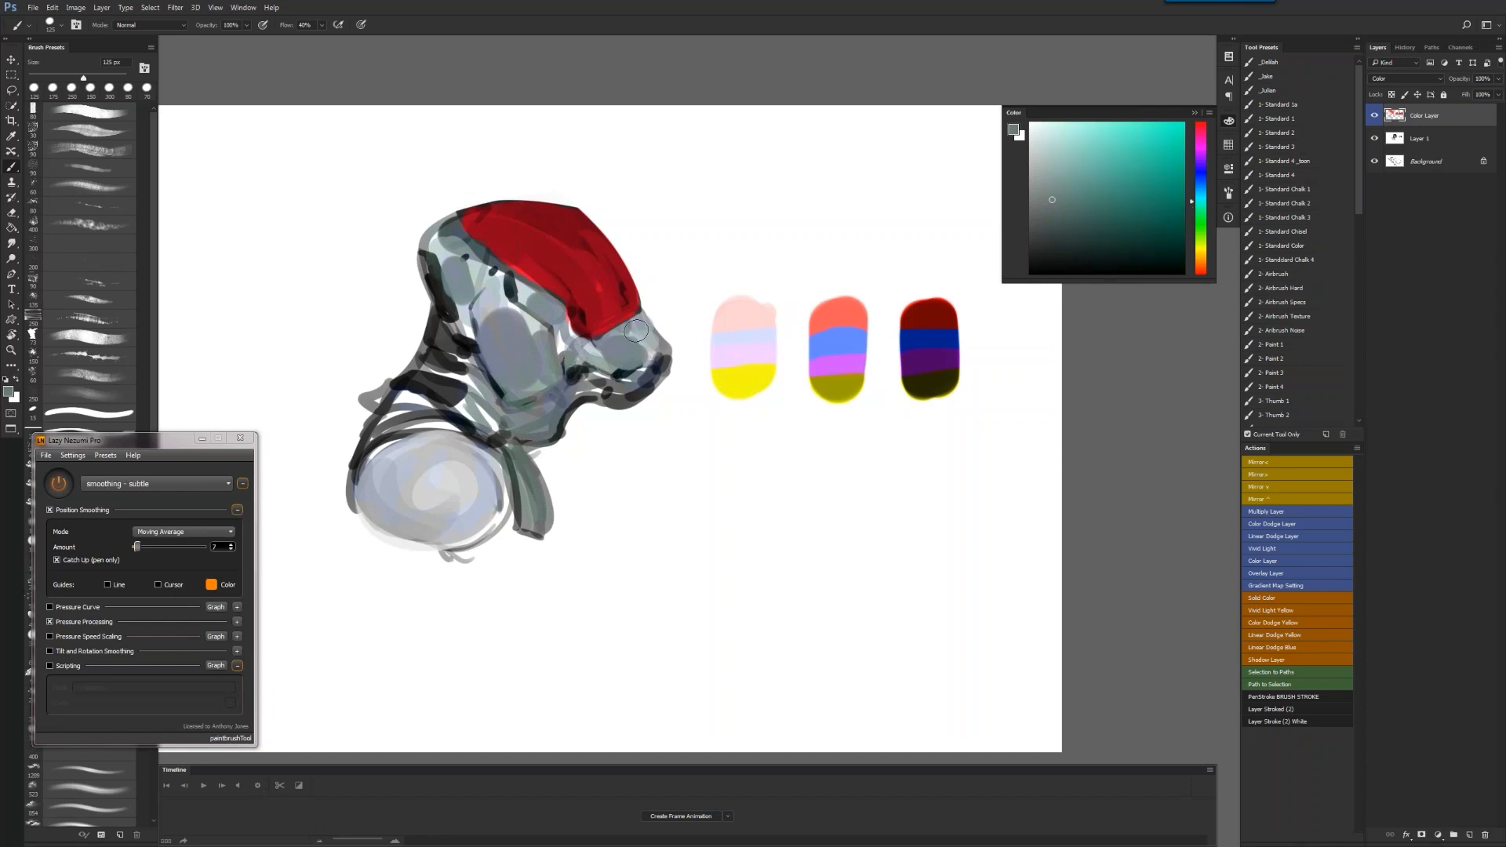
Sample the cap's red, touch up the cap's upper edge and tint the dark patches on the neck red
{"action": "left_click", "coordinate": [617, 298], "text": "alt"}
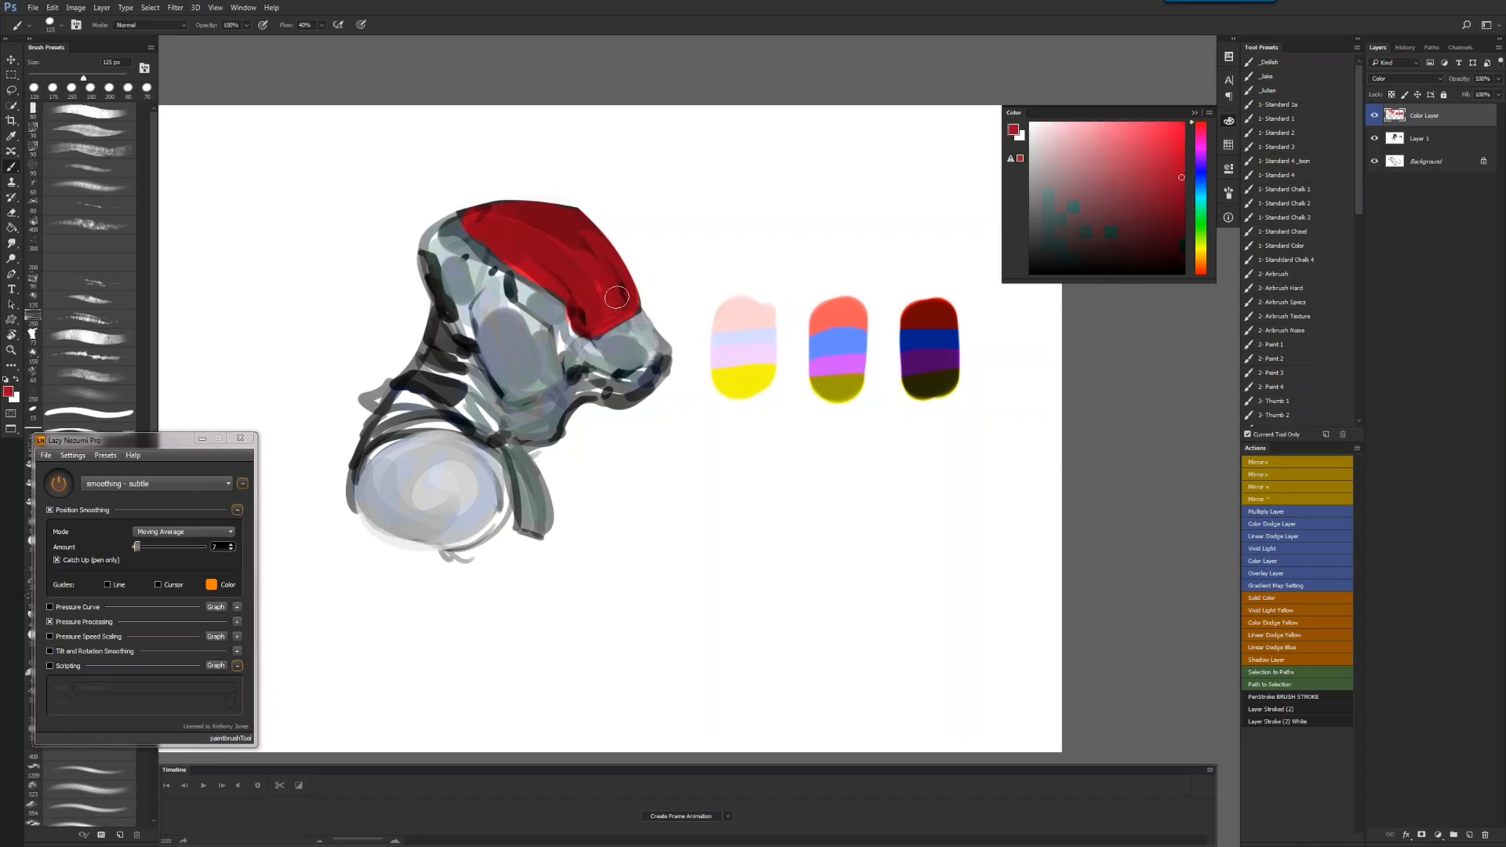
{"action": "left_click_drag", "start_coordinate": [475, 217], "coordinate": [490, 211]}
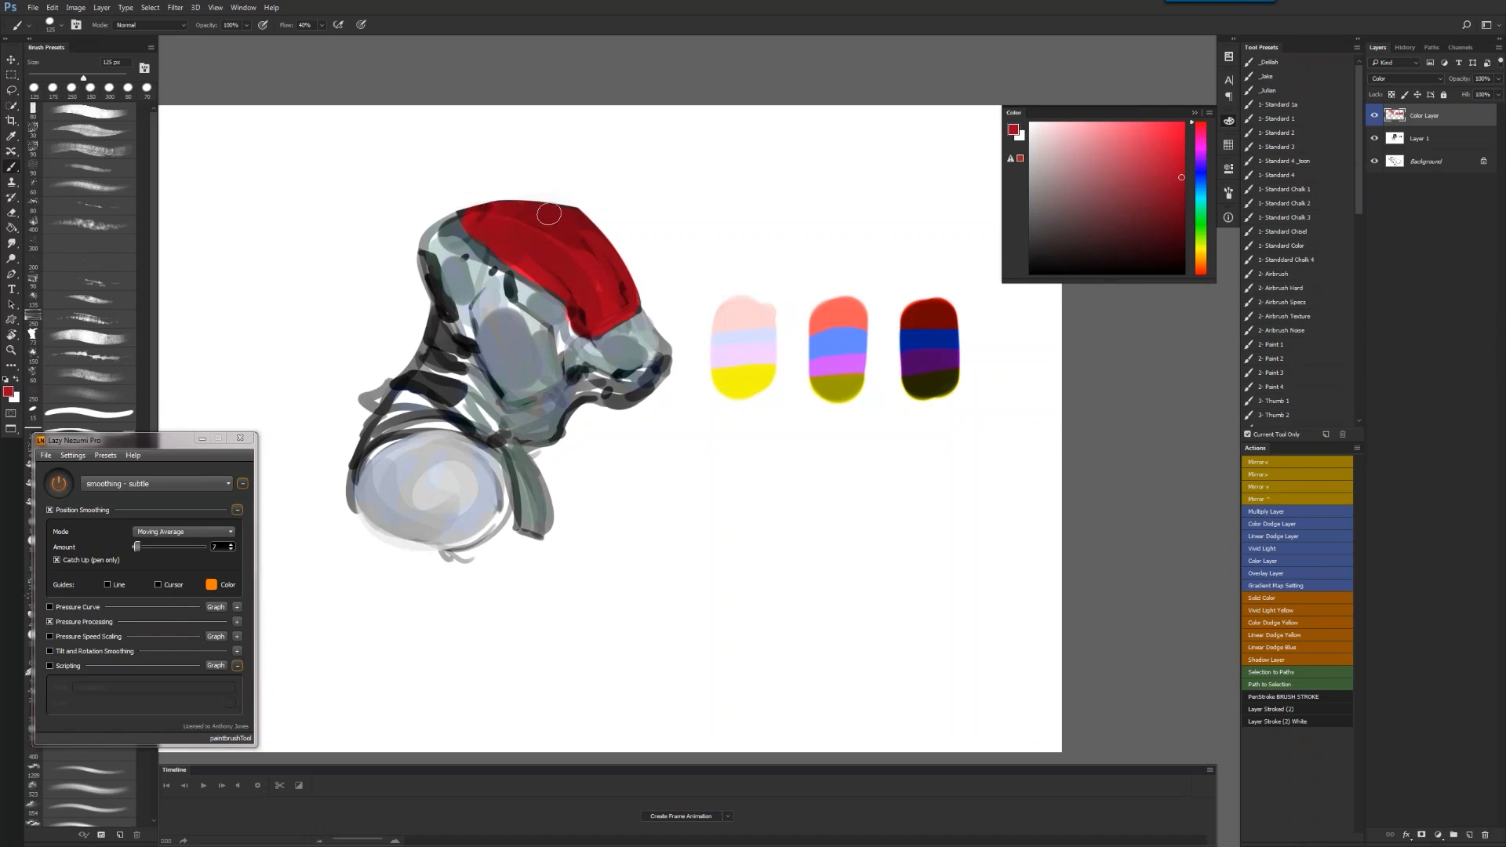
{"action": "mouse_move", "coordinate": [410, 382]}
{"action": "left_mouse_down"}
{"action": "mouse_move", "coordinate": [448, 366]}
{"action": "mouse_move", "coordinate": [448, 342]}
{"action": "left_mouse_up"}
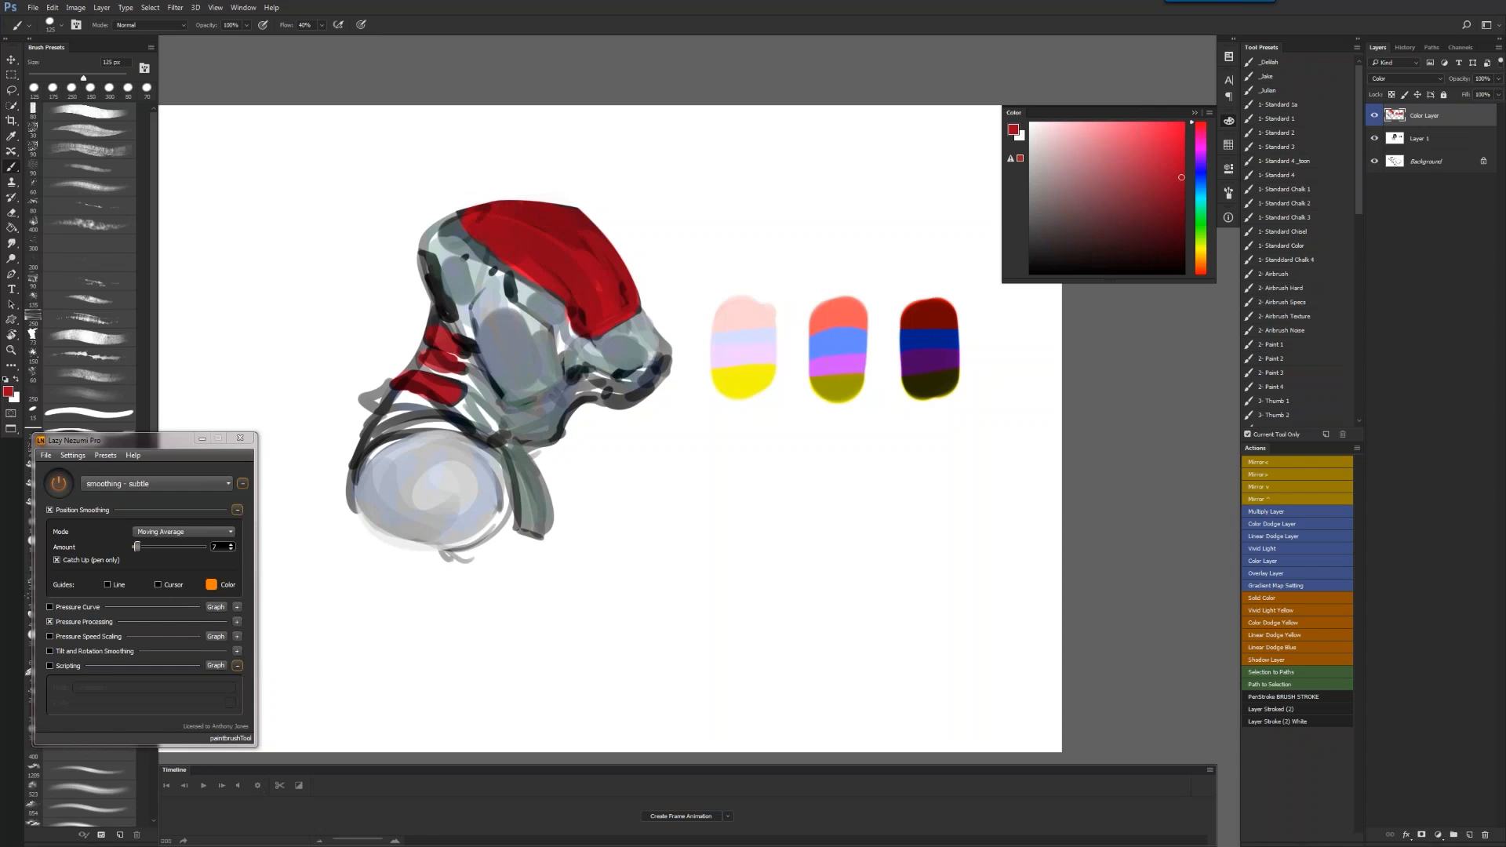
Examine the overall color design of the head at smaller and larger zoom levels
{"action": "key", "text": "z"}
{"action": "left_click", "coordinate": [547, 426], "text": "alt"}
{"action": "left_click", "coordinate": [548, 426], "text": "alt"}
{"action": "left_click", "coordinate": [549, 426], "text": "alt"}
{"action": "left_click", "coordinate": [551, 425], "text": "alt"}
{"action": "left_click", "coordinate": [550, 415]}
{"action": "left_click", "coordinate": [549, 412]}
{"action": "left_click", "coordinate": [558, 407]}
{"action": "left_click", "coordinate": [560, 407]}
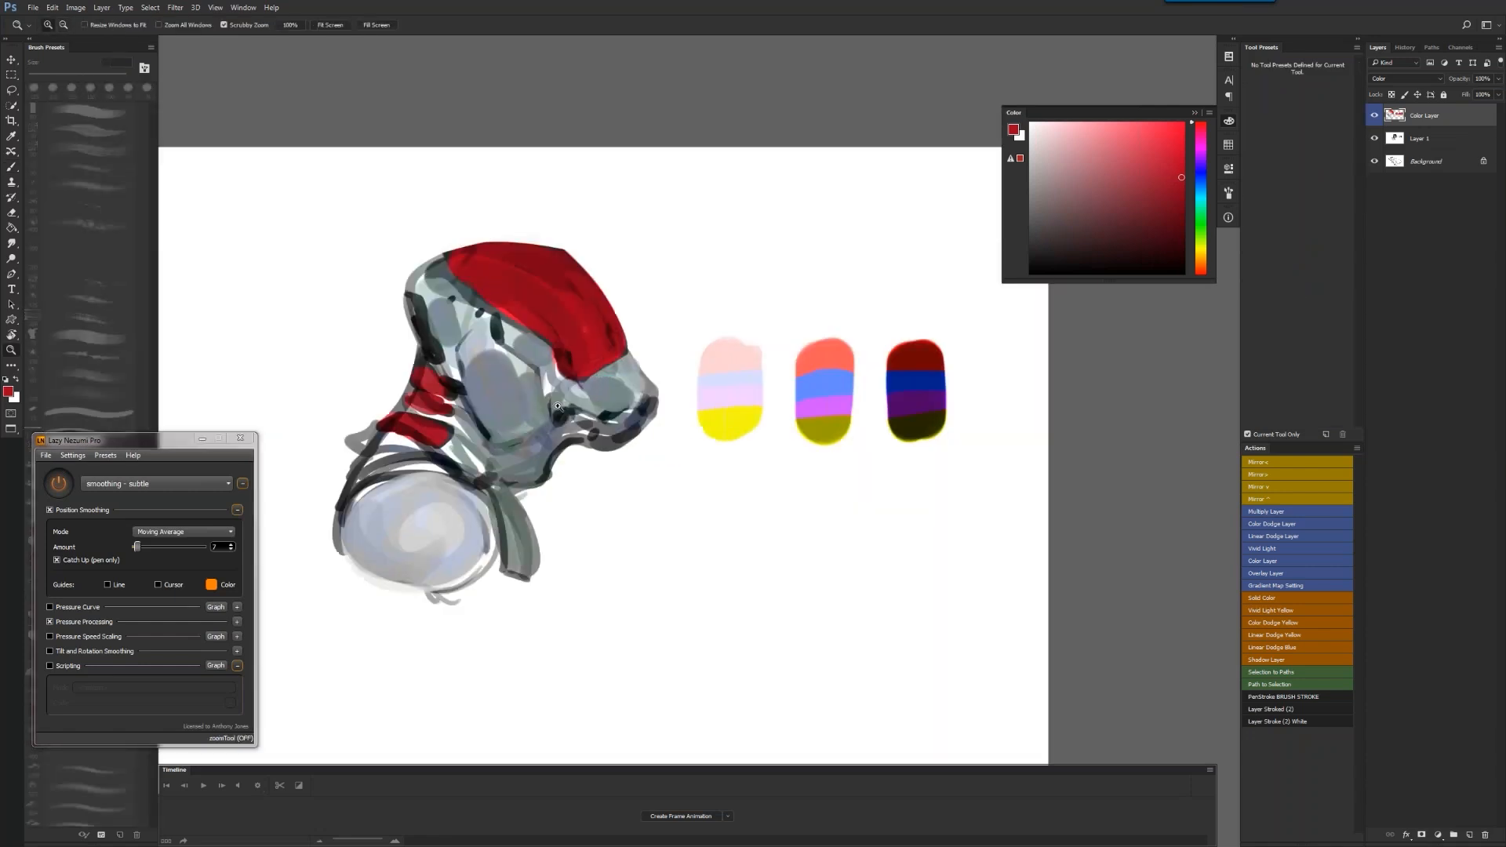
{"action": "left_click_drag", "start_coordinate": [561, 407], "coordinate": [734, 321]}
{"action": "key", "text": "b"}
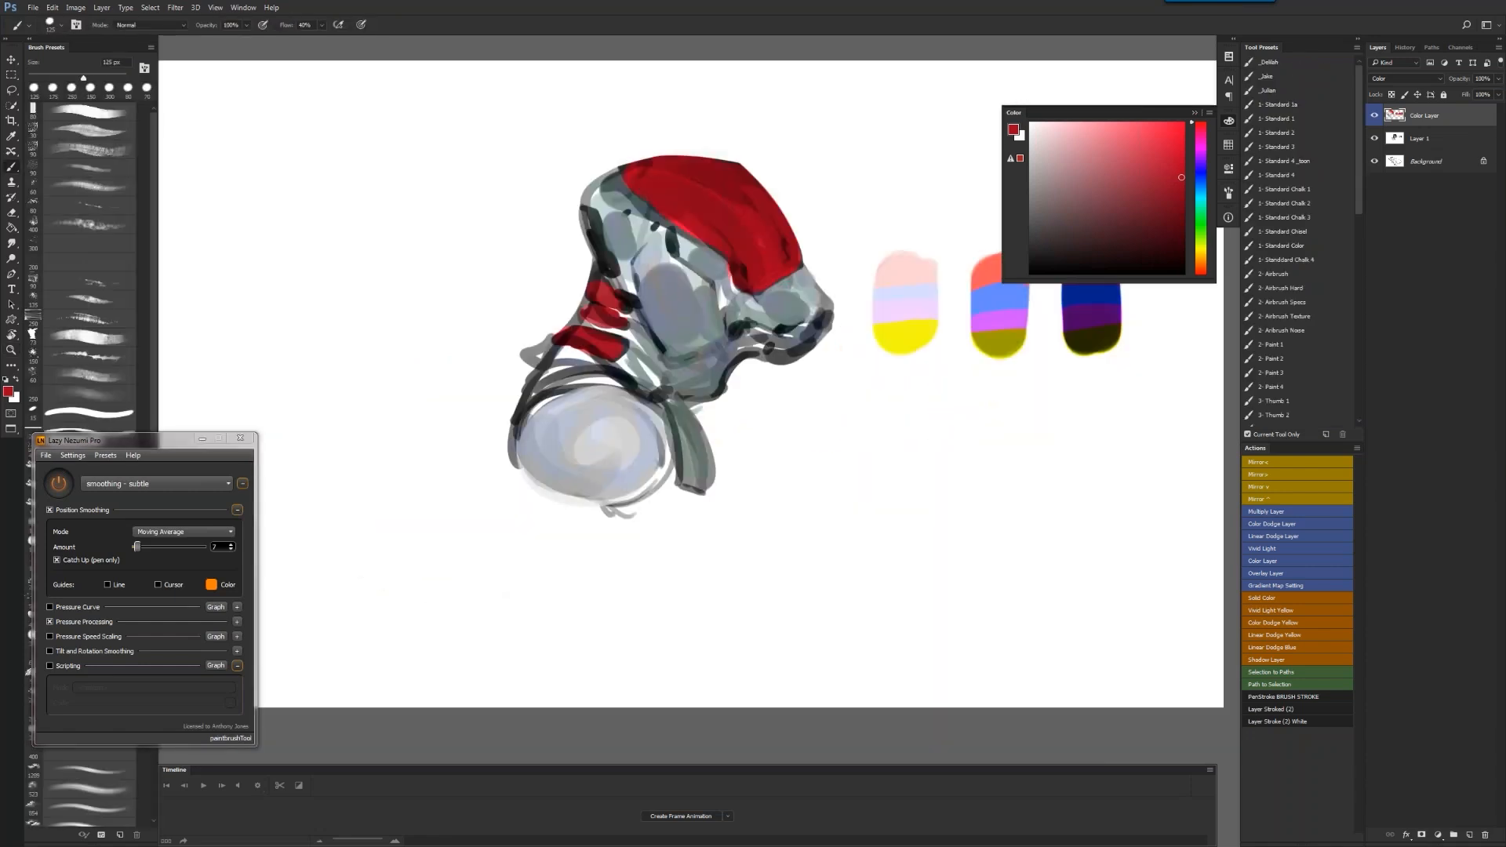
Add a Normal-mode layer above the Color Layer and paint sampled dark red across the cap
{"action": "key", "text": "ctrl+shift+alt+n"}
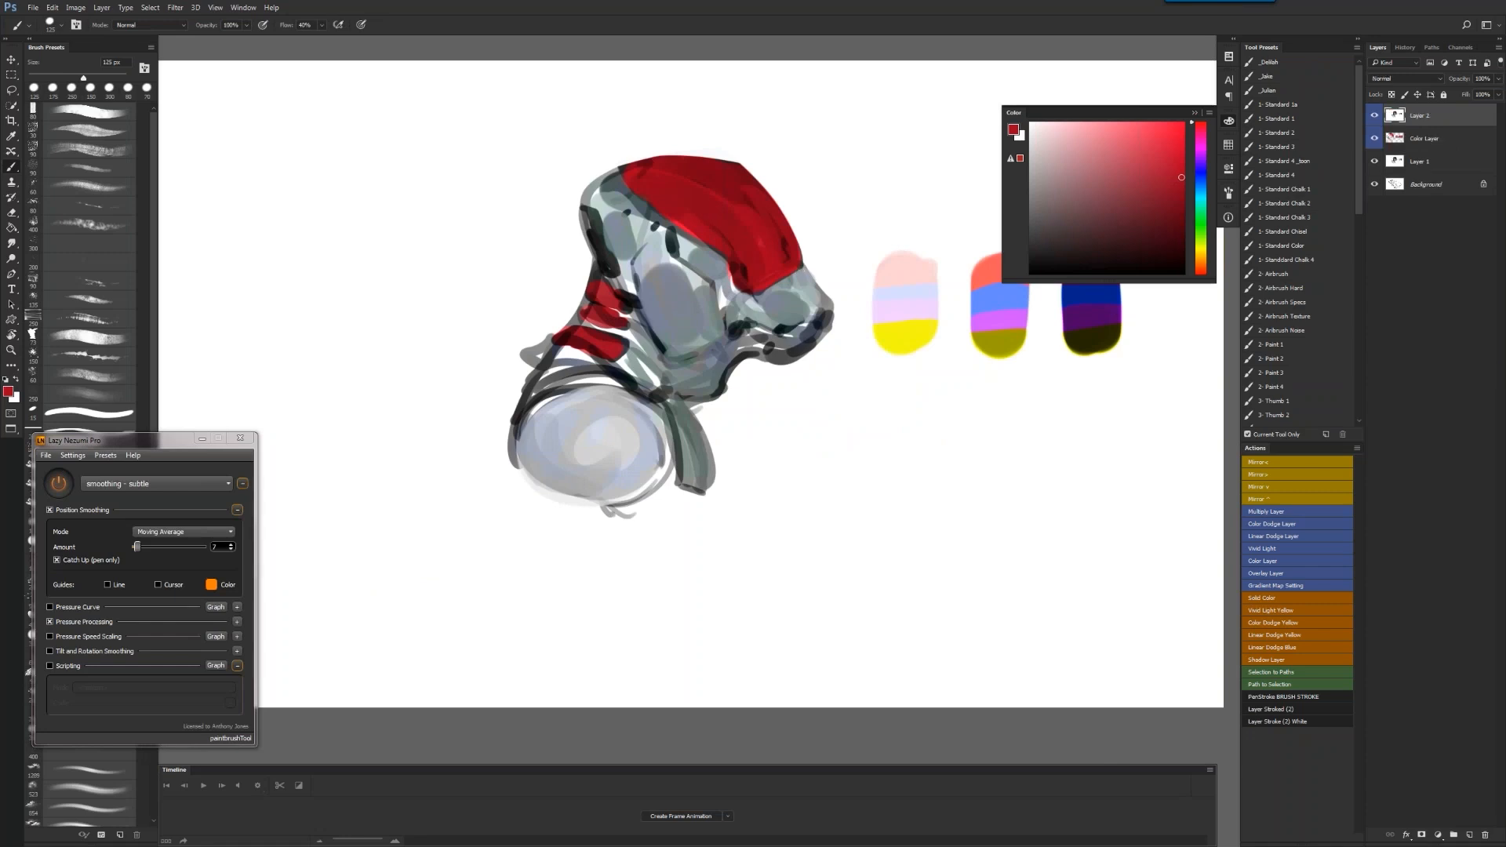
{"action": "left_click", "coordinate": [726, 199], "text": "alt"}
{"action": "left_click", "coordinate": [733, 166], "text": "alt"}
{"action": "mouse_move", "coordinate": [619, 177]}
{"action": "left_mouse_down"}
{"action": "mouse_move", "coordinate": [726, 263]}
{"action": "mouse_move", "coordinate": [758, 233]}
{"action": "mouse_move", "coordinate": [775, 257]}
{"action": "left_mouse_up"}
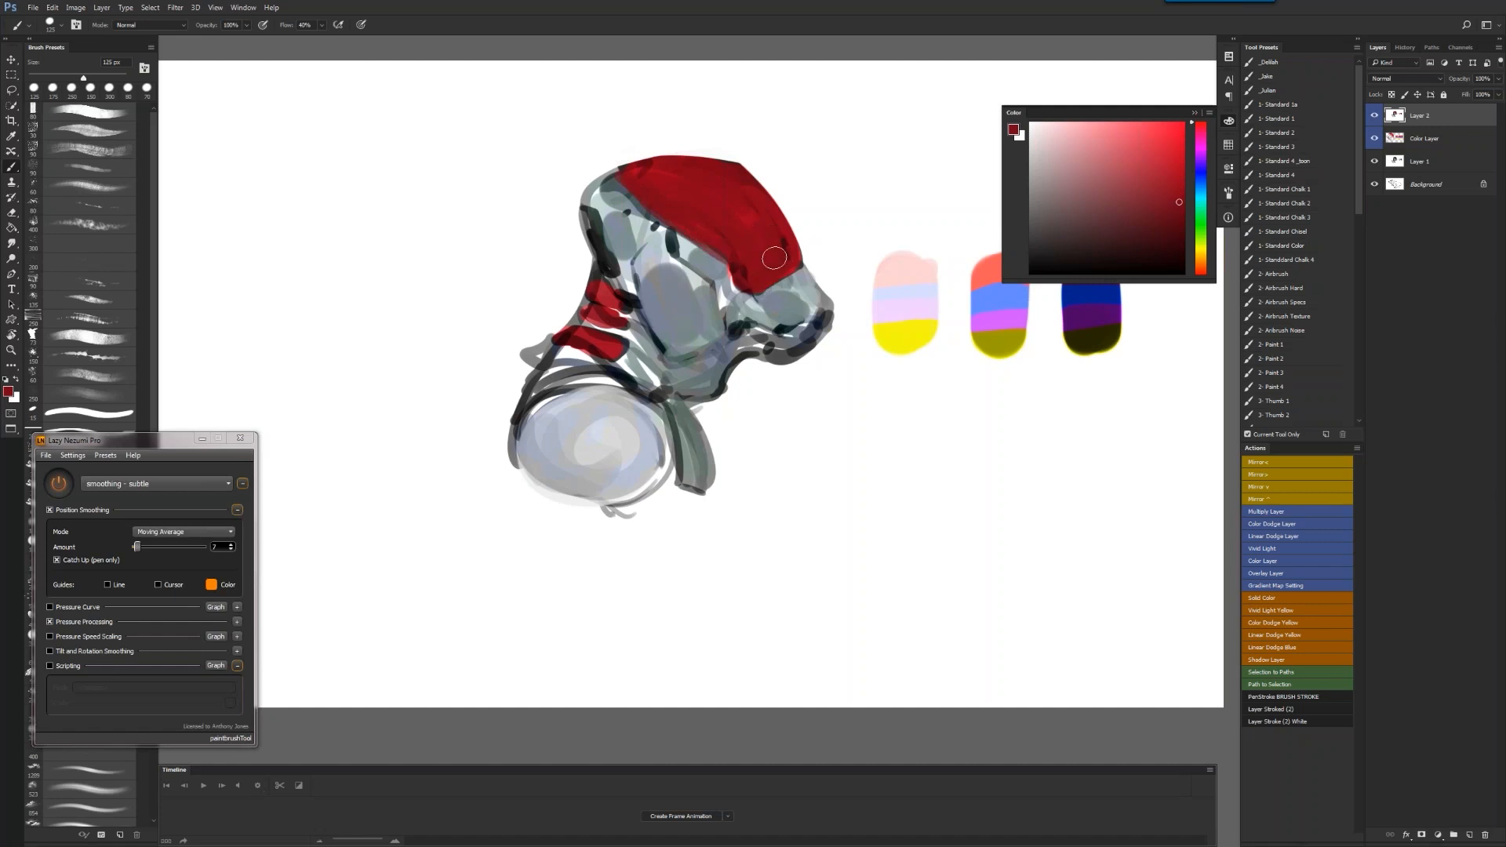
Sample a light gray from the face and add small strokes around the jaw with a 35 px brush
{"action": "left_click", "coordinate": [805, 284], "text": "alt"}
{"action": "key", "text": "bracketleft"}
{"action": "key", "text": "bracketleft"}
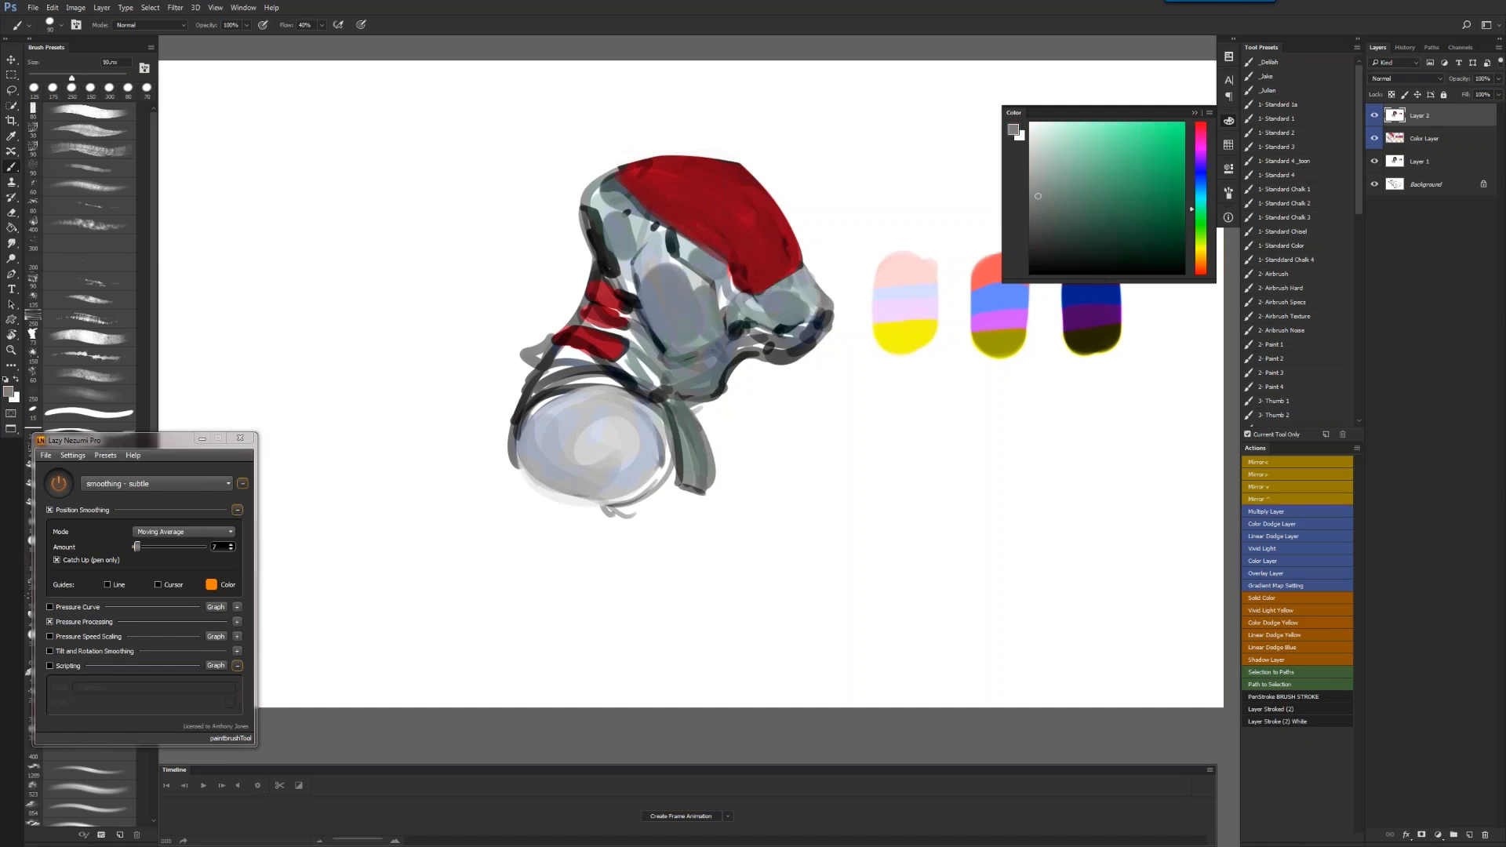
{"action": "left_click", "coordinate": [696, 287], "text": "alt"}
{"action": "key", "text": "bracketleft"}
{"action": "key", "text": "bracketleft"}
{"action": "key", "text": "bracketleft"}
{"action": "key", "text": "bracketleft"}
{"action": "left_click_drag", "start_coordinate": [725, 344], "coordinate": [623, 397]}
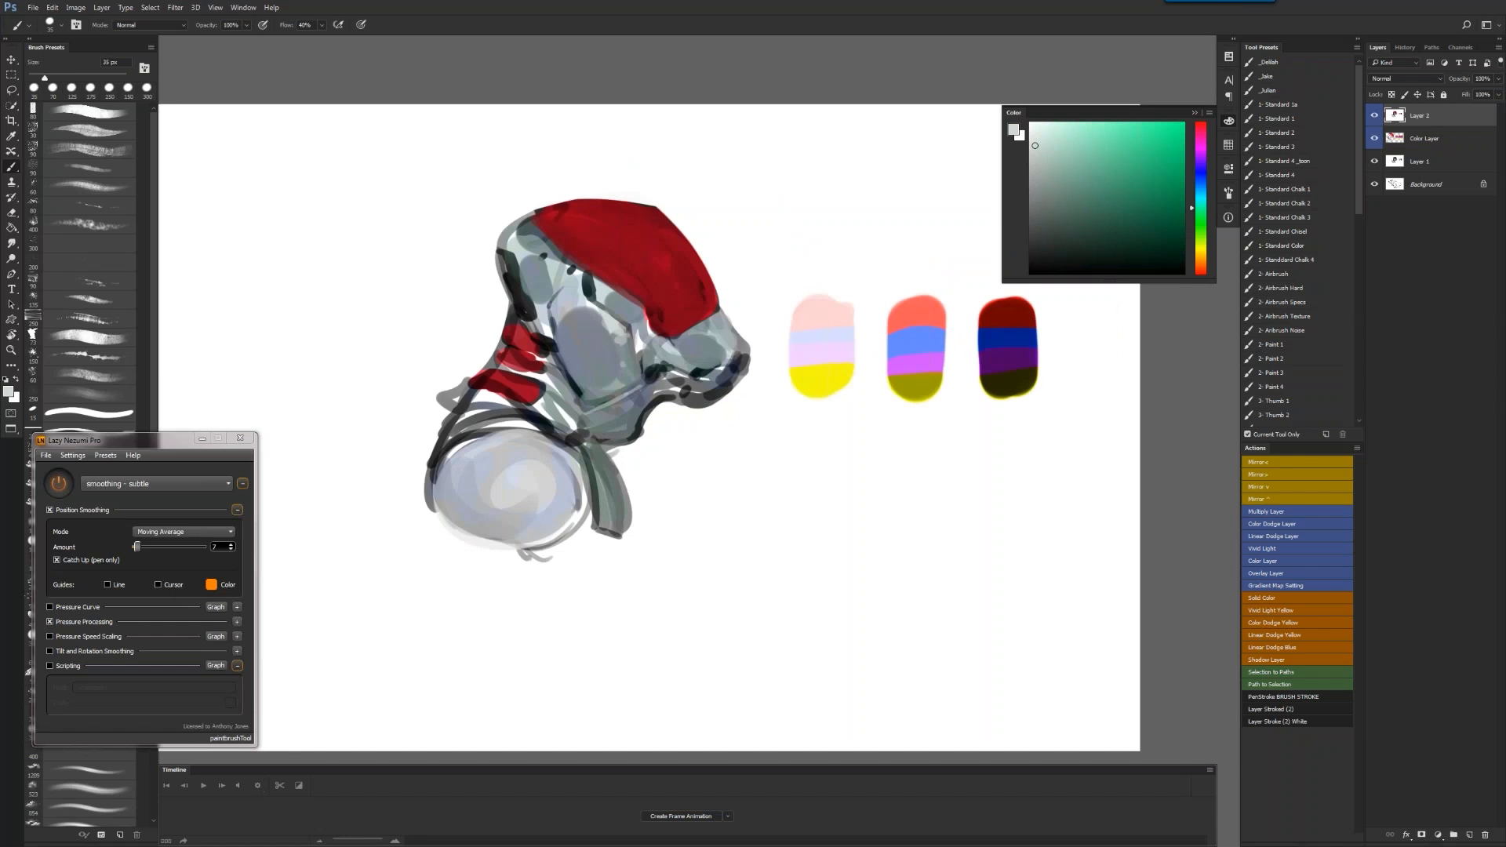
{"action": "left_click_drag", "start_coordinate": [647, 384], "coordinate": [612, 405]}
{"action": "left_click_drag", "start_coordinate": [619, 508], "coordinate": [518, 466]}
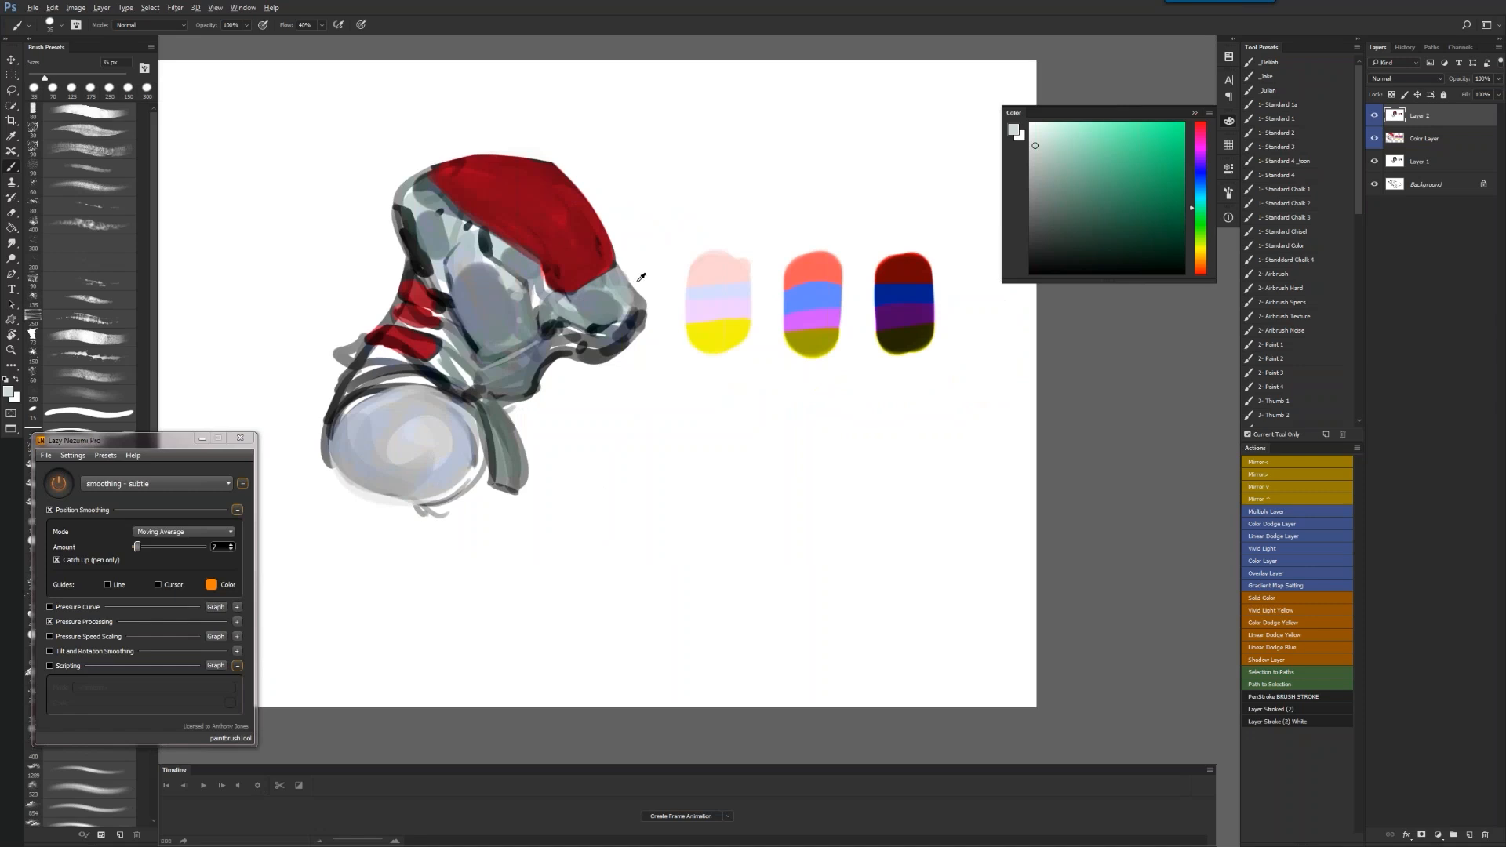
Paint sampled gray-green test strokes below the color swatches with a 125 px brush, and scribble across them in black
{"action": "left_click", "coordinate": [435, 188], "text": "alt"}
{"action": "left_click", "coordinate": [433, 195], "text": "alt"}
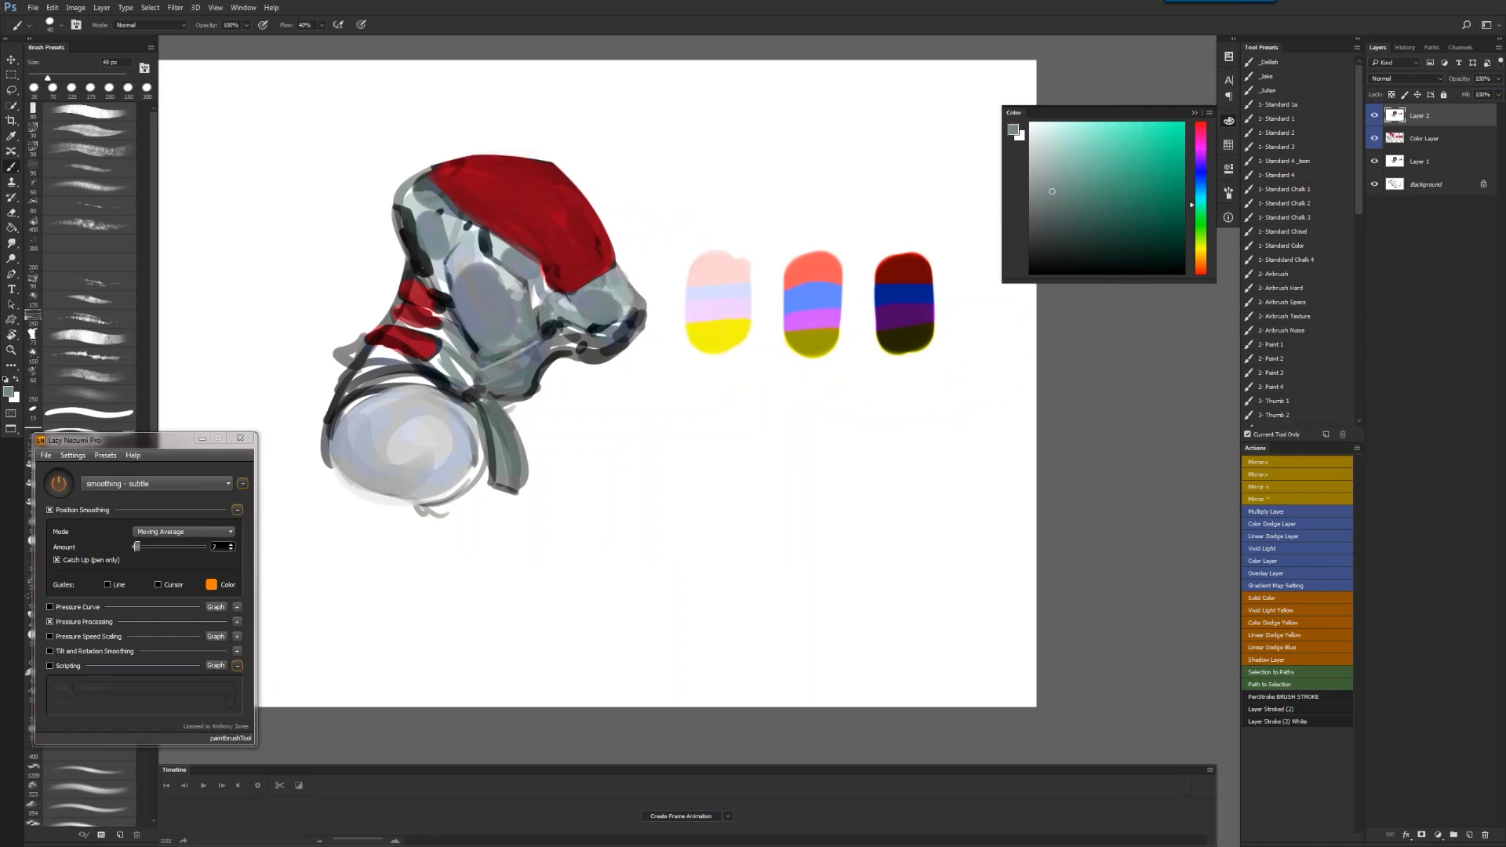
{"action": "key", "text": "bracketright"}
{"action": "key", "text": "bracketright"}
{"action": "key", "text": "bracketright"}
{"action": "key", "text": "bracketright"}
{"action": "key", "text": "bracketright"}
{"action": "key", "text": "bracketright"}
{"action": "key", "text": "bracketright"}
{"action": "left_click_drag", "start_coordinate": [716, 417], "coordinate": [707, 502]}
{"action": "left_click_drag", "start_coordinate": [786, 423], "coordinate": [804, 501]}
{"action": "left_click_drag", "start_coordinate": [863, 444], "coordinate": [855, 526]}
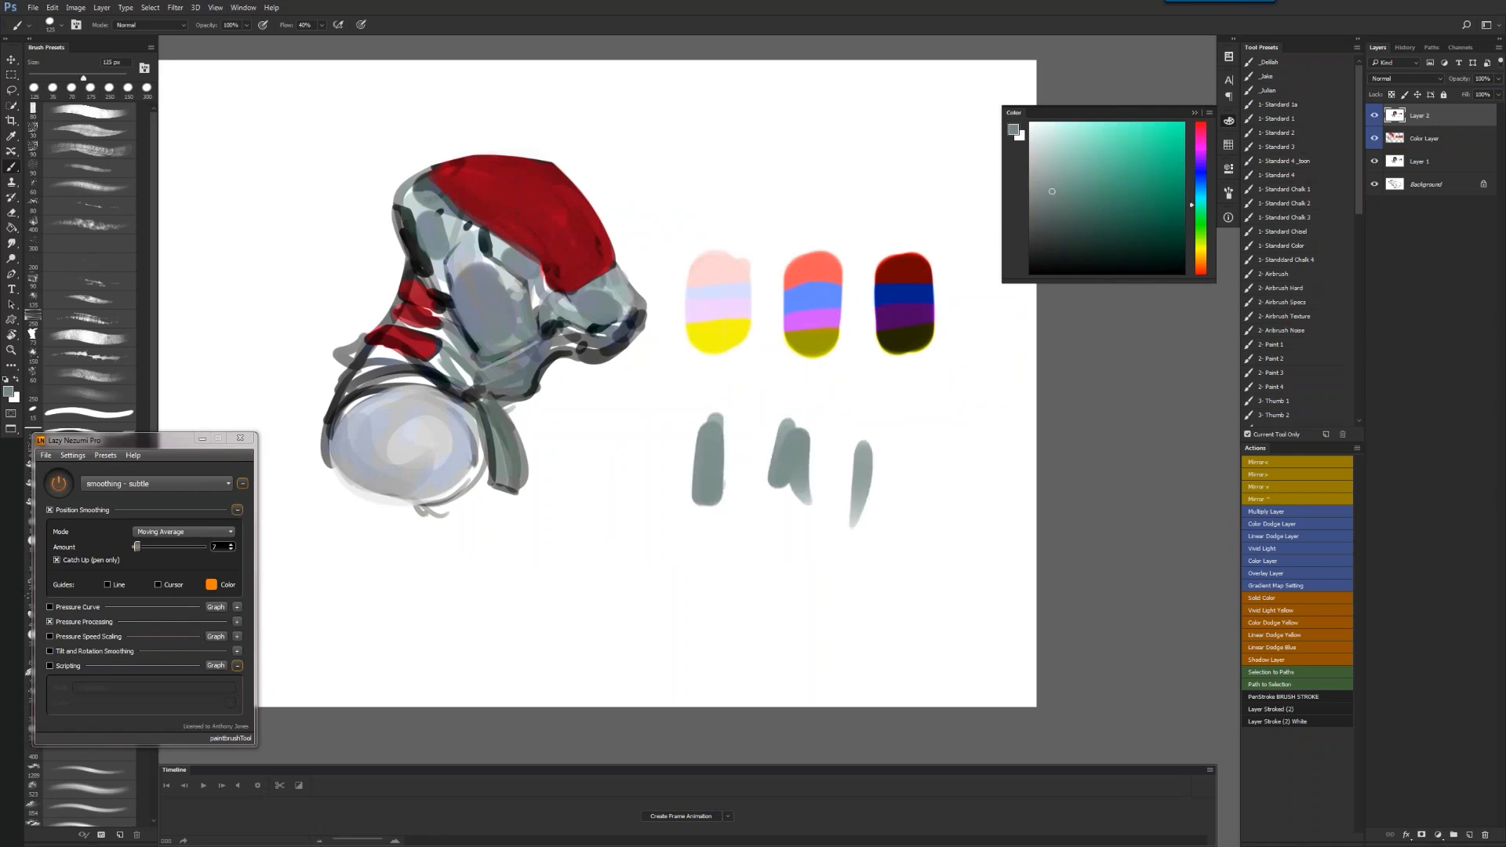
{"action": "key", "text": "d"}
{"action": "mouse_move", "coordinate": [836, 438]}
{"action": "left_mouse_down"}
{"action": "mouse_move", "coordinate": [849, 474]}
{"action": "mouse_move", "coordinate": [945, 518]}
{"action": "left_mouse_up"}
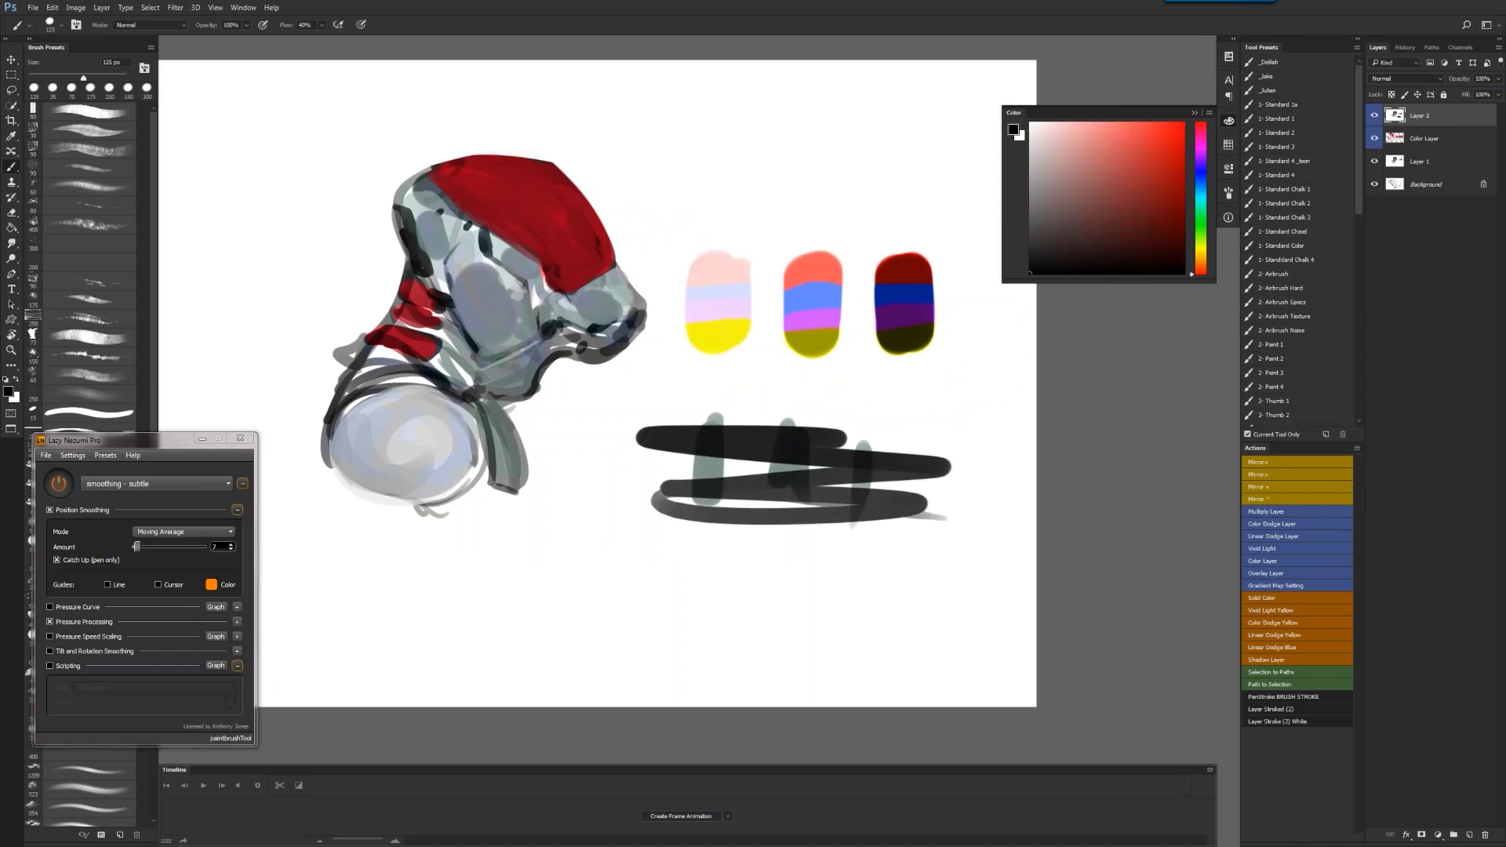
Undo the black scribble over the gray-green strokes and sample pale pink from the first color swatch
{"action": "key", "text": "ctrl+z"}
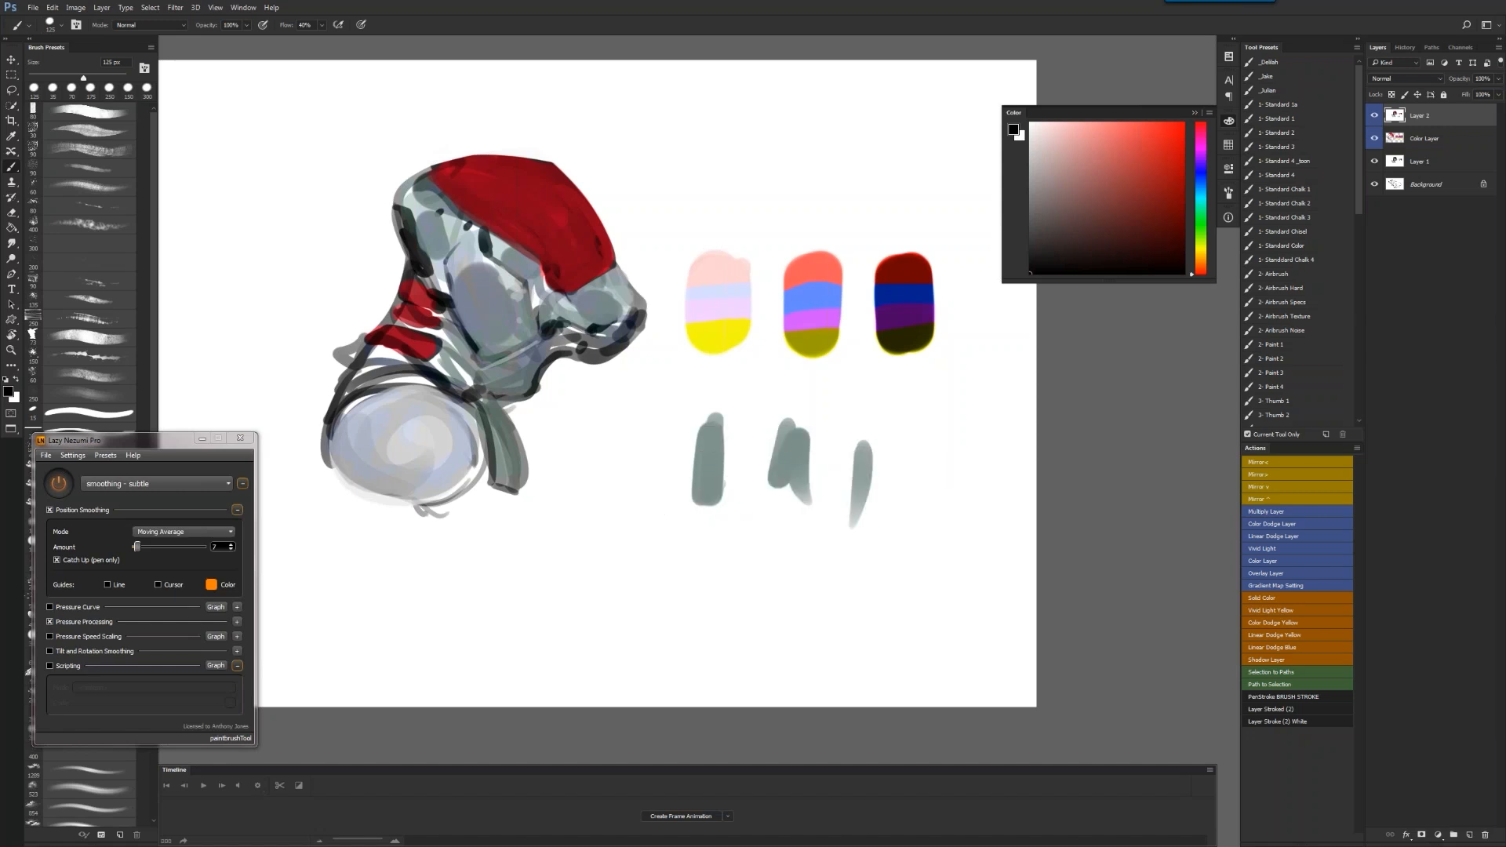
{"action": "left_click", "coordinate": [732, 261], "text": "alt"}
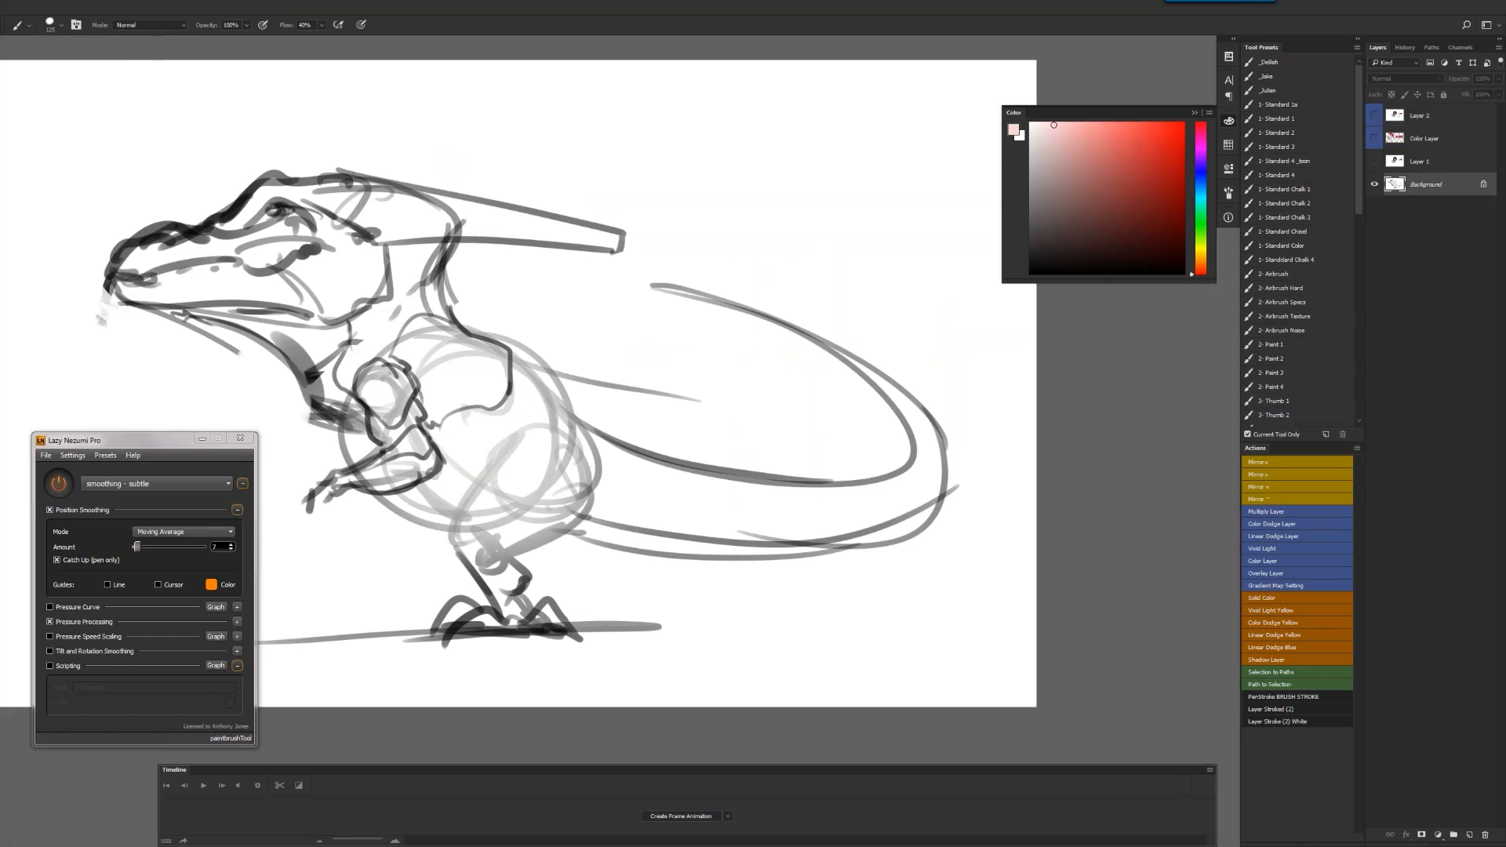
Show the dinosaur sketch full screen and sketch an arc over its hip
{"action": "key", "text": "f"}
{"action": "key", "text": "f"}
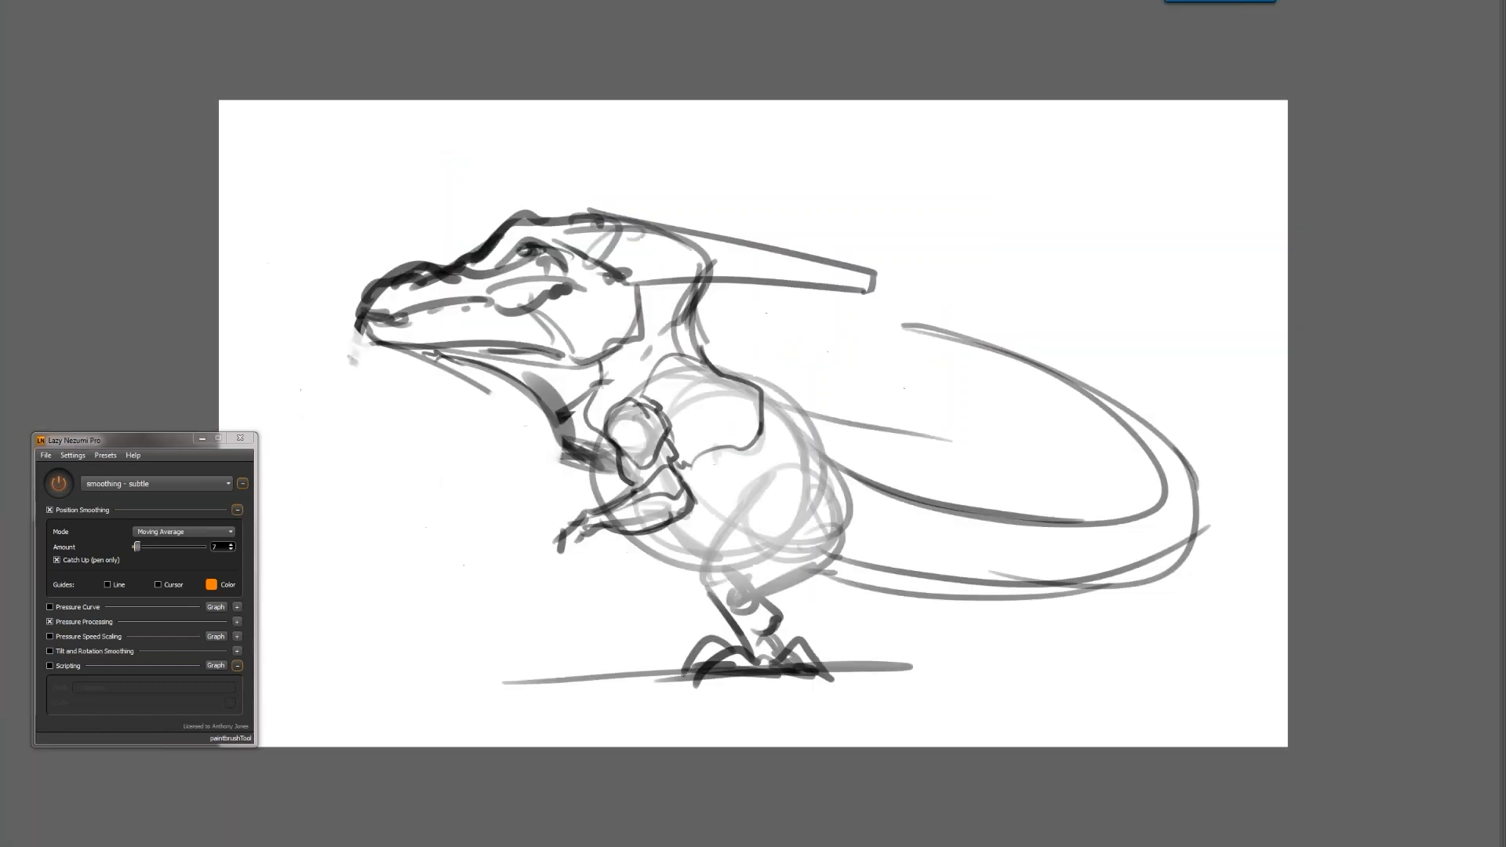
{"action": "mouse_move", "coordinate": [911, 465]}
{"action": "left_mouse_down"}
{"action": "mouse_move", "coordinate": [896, 509]}
{"action": "mouse_move", "coordinate": [805, 573]}
{"action": "mouse_move", "coordinate": [838, 568]}
{"action": "mouse_move", "coordinate": [875, 528]}
{"action": "mouse_move", "coordinate": [863, 578]}
{"action": "mouse_move", "coordinate": [807, 600]}
{"action": "mouse_move", "coordinate": [870, 553]}
{"action": "mouse_move", "coordinate": [792, 591]}
{"action": "left_mouse_up"}
{"action": "key", "text": "ctrl+z"}
{"action": "mouse_move", "coordinate": [741, 400]}
{"action": "left_mouse_down"}
{"action": "mouse_move", "coordinate": [715, 432]}
{"action": "mouse_move", "coordinate": [676, 439]}
{"action": "mouse_move", "coordinate": [772, 496]}
{"action": "left_mouse_up"}
Draw segment bands and short ticks along the dinosaur's tail from the hip toward the tip
{"action": "mouse_move", "coordinate": [690, 452]}
{"action": "left_mouse_down"}
{"action": "mouse_move", "coordinate": [610, 492]}
{"action": "mouse_move", "coordinate": [624, 511]}
{"action": "mouse_move", "coordinate": [582, 515]}
{"action": "mouse_move", "coordinate": [635, 566]}
{"action": "left_mouse_up"}
{"action": "mouse_move", "coordinate": [530, 496]}
{"action": "left_mouse_down"}
{"action": "mouse_move", "coordinate": [485, 511]}
{"action": "mouse_move", "coordinate": [530, 559]}
{"action": "left_mouse_up"}
{"action": "mouse_move", "coordinate": [459, 508]}
{"action": "left_mouse_down"}
{"action": "mouse_move", "coordinate": [442, 518]}
{"action": "mouse_move", "coordinate": [447, 562]}
{"action": "left_mouse_up"}
{"action": "left_click_drag", "start_coordinate": [397, 506], "coordinate": [351, 531]}
{"action": "left_click_drag", "start_coordinate": [345, 491], "coordinate": [308, 497]}
{"action": "mouse_move", "coordinate": [346, 467]}
{"action": "left_mouse_down"}
{"action": "mouse_move", "coordinate": [332, 462]}
{"action": "mouse_move", "coordinate": [374, 426]}
{"action": "left_mouse_up"}
{"action": "left_click_drag", "start_coordinate": [365, 417], "coordinate": [398, 405]}
{"action": "left_click_drag", "start_coordinate": [396, 405], "coordinate": [435, 384]}
{"action": "left_click_drag", "start_coordinate": [452, 375], "coordinate": [468, 365]}
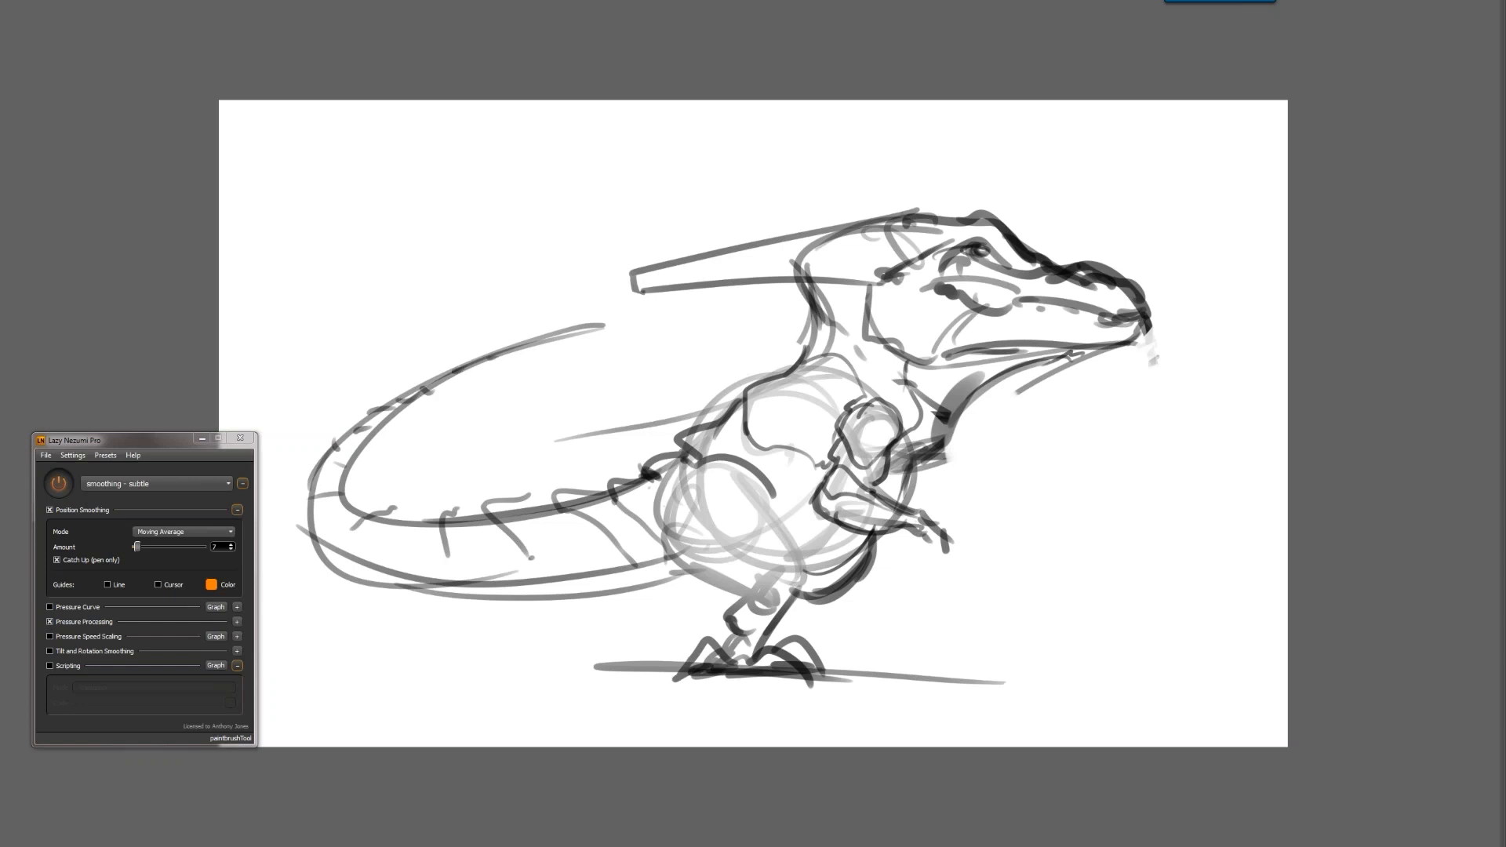
{"action": "mouse_move", "coordinate": [634, 274]}
{"action": "left_mouse_down"}
{"action": "mouse_move", "coordinate": [639, 295]}
{"action": "mouse_move", "coordinate": [700, 328]}
{"action": "left_mouse_up"}
{"action": "left_click_drag", "start_coordinate": [708, 289], "coordinate": [718, 332]}
{"action": "left_click_drag", "start_coordinate": [747, 287], "coordinate": [749, 312]}
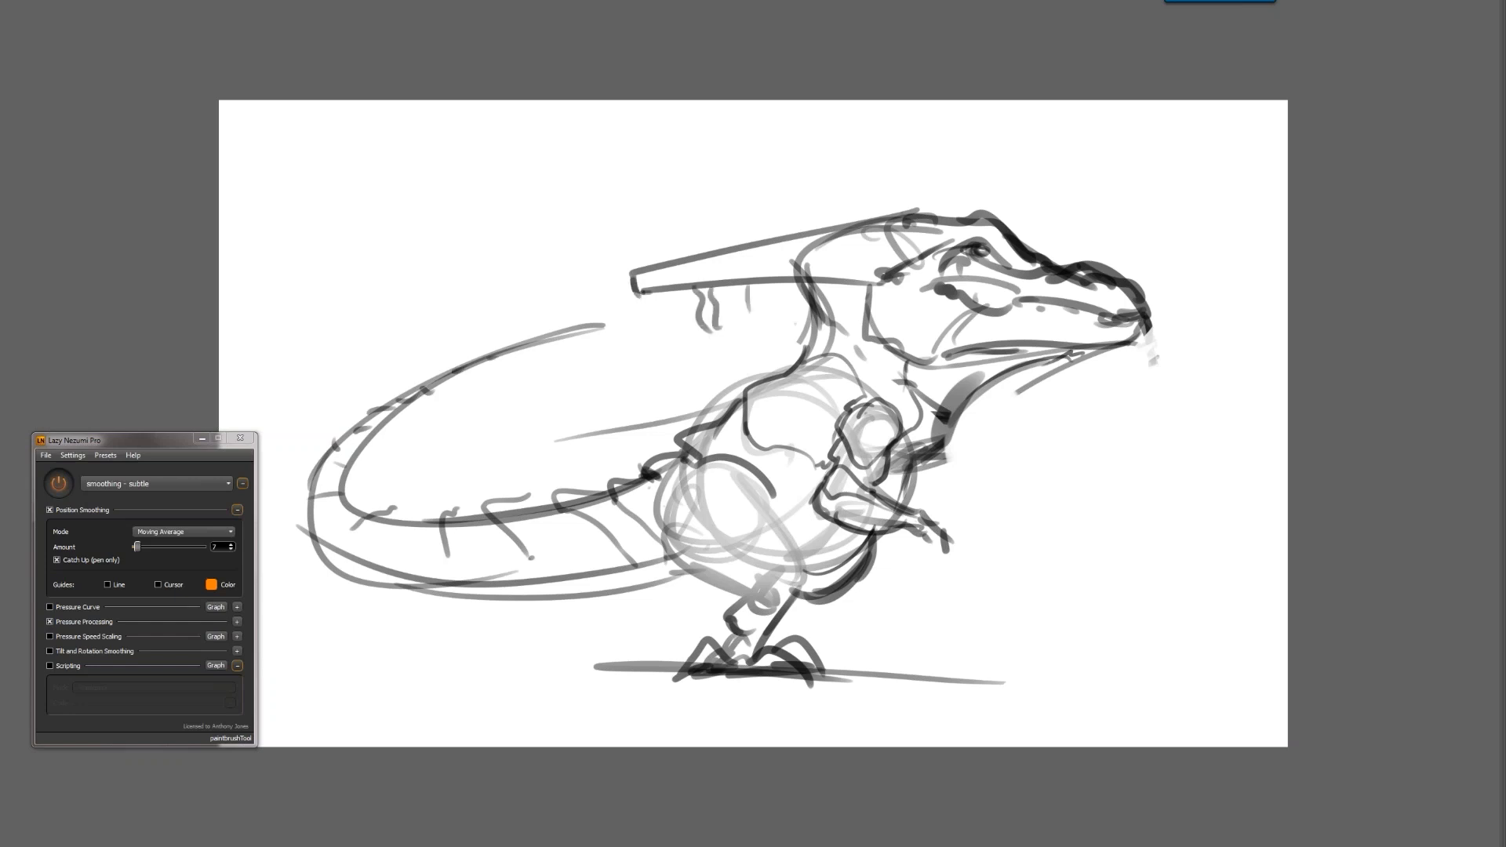
{"action": "key", "text": "ctrl+z"}
{"action": "key", "text": "ctrl+z"}
{"action": "key", "text": "ctrl+z"}
Mirror the view and draw the round hip and knee joints, the leg outline and the dark shoulder joint
{"action": "key", "text": "ctrl+shift+h"}
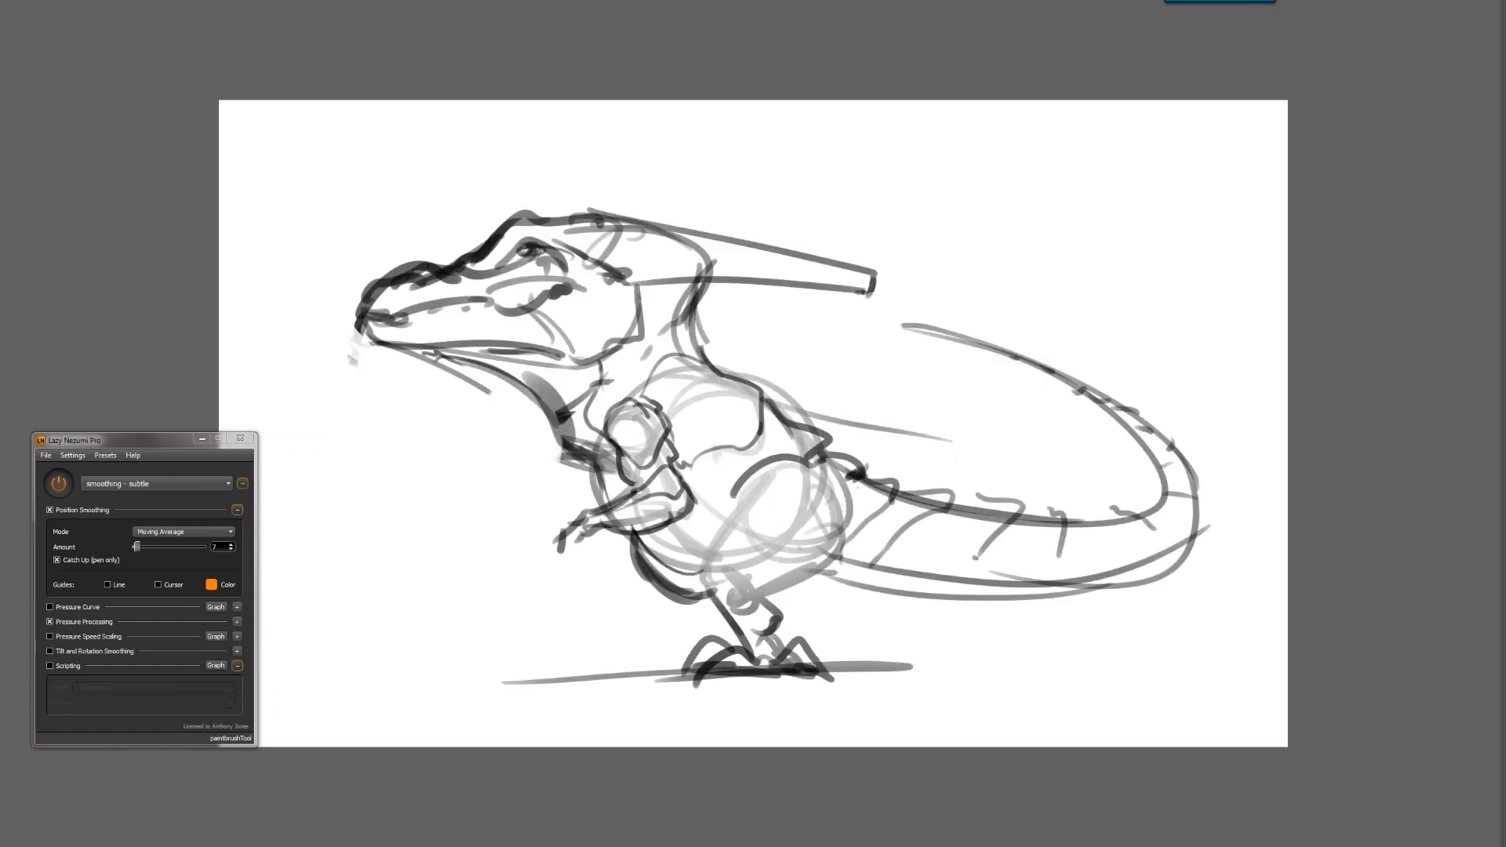
{"action": "mouse_move", "coordinate": [757, 470]}
{"action": "left_mouse_down"}
{"action": "mouse_move", "coordinate": [698, 549]}
{"action": "mouse_move", "coordinate": [697, 581]}
{"action": "mouse_move", "coordinate": [718, 624]}
{"action": "mouse_move", "coordinate": [756, 643]}
{"action": "mouse_move", "coordinate": [759, 587]}
{"action": "mouse_move", "coordinate": [773, 611]}
{"action": "mouse_move", "coordinate": [741, 506]}
{"action": "mouse_move", "coordinate": [710, 565]}
{"action": "mouse_move", "coordinate": [749, 595]}
{"action": "mouse_move", "coordinate": [725, 594]}
{"action": "mouse_move", "coordinate": [820, 488]}
{"action": "mouse_move", "coordinate": [781, 501]}
{"action": "mouse_move", "coordinate": [808, 551]}
{"action": "mouse_move", "coordinate": [777, 554]}
{"action": "left_mouse_up"}
{"action": "mouse_move", "coordinate": [648, 408]}
{"action": "left_mouse_down"}
{"action": "mouse_move", "coordinate": [627, 451]}
{"action": "mouse_move", "coordinate": [635, 427]}
{"action": "left_mouse_up"}
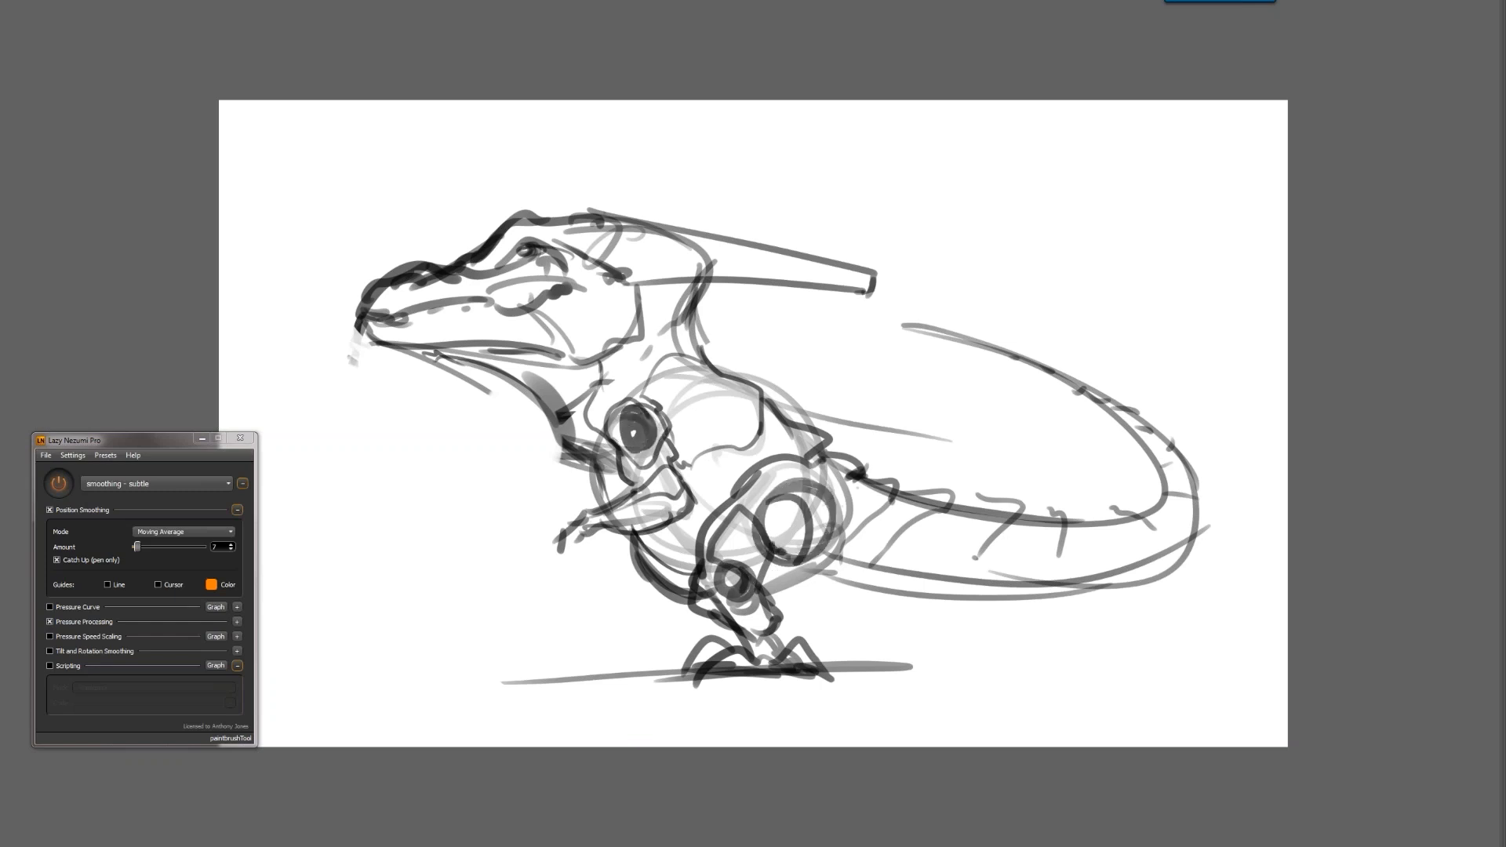
Mirror the view back and sketch the collar at the neck base, the rear neck edge and the back contour
{"action": "key", "text": "ctrl+shift+h"}
{"action": "mouse_move", "coordinate": [816, 355]}
{"action": "left_mouse_down"}
{"action": "mouse_move", "coordinate": [899, 381]}
{"action": "mouse_move", "coordinate": [898, 408]}
{"action": "mouse_move", "coordinate": [808, 362]}
{"action": "mouse_move", "coordinate": [875, 372]}
{"action": "mouse_move", "coordinate": [834, 341]}
{"action": "left_mouse_up"}
{"action": "mouse_move", "coordinate": [794, 276]}
{"action": "left_mouse_down"}
{"action": "mouse_move", "coordinate": [829, 345]}
{"action": "mouse_move", "coordinate": [683, 452]}
{"action": "left_mouse_up"}
{"action": "left_click_drag", "start_coordinate": [785, 353], "coordinate": [683, 452]}
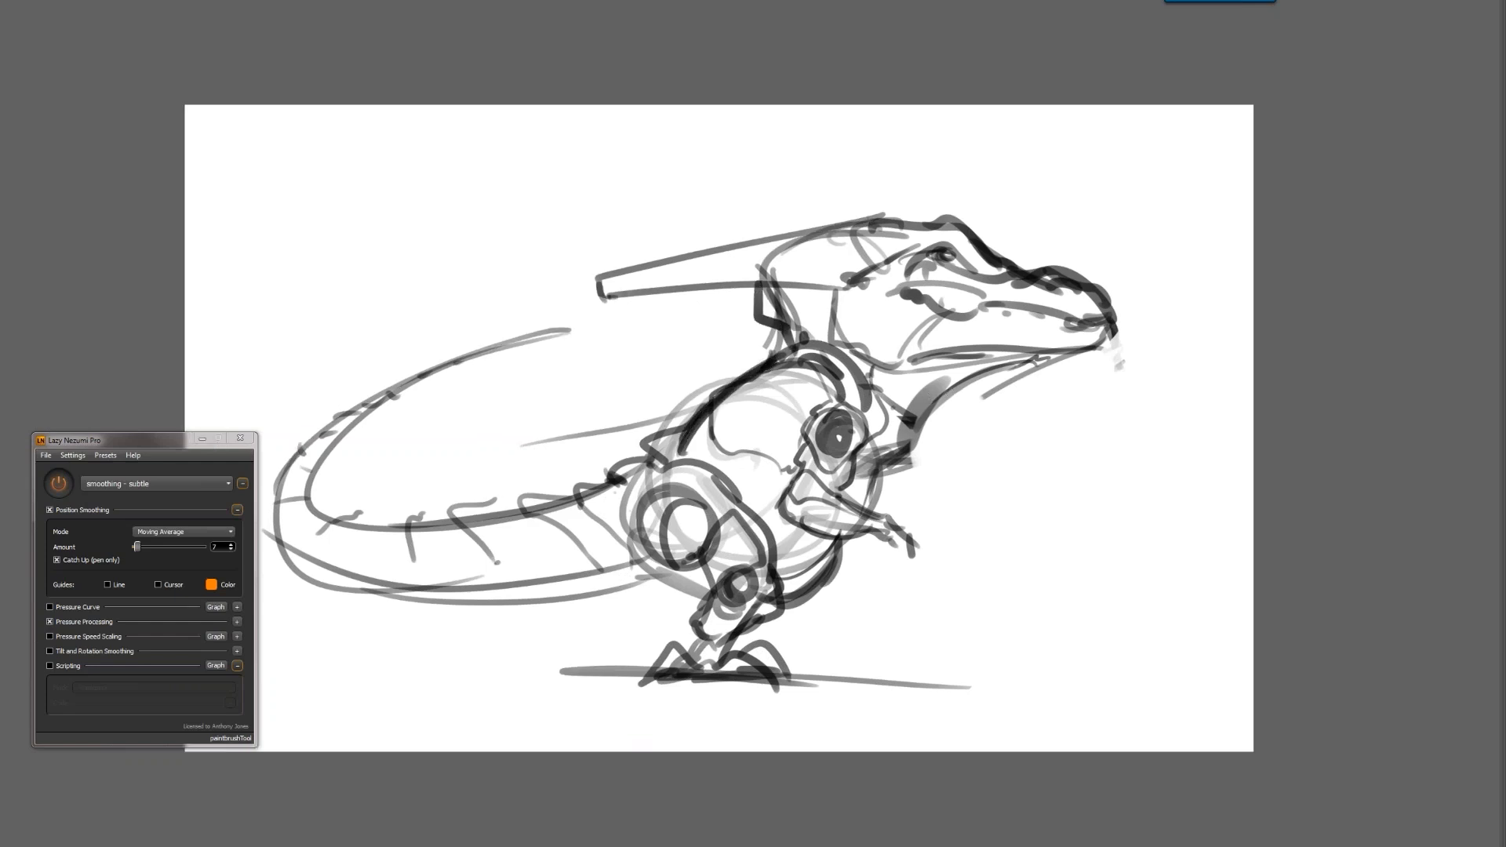
Darken the throat line, the cheek and lower jaw outline, and the mouth line of the dinosaur's head
{"action": "left_click_drag", "start_coordinate": [975, 375], "coordinate": [874, 490]}
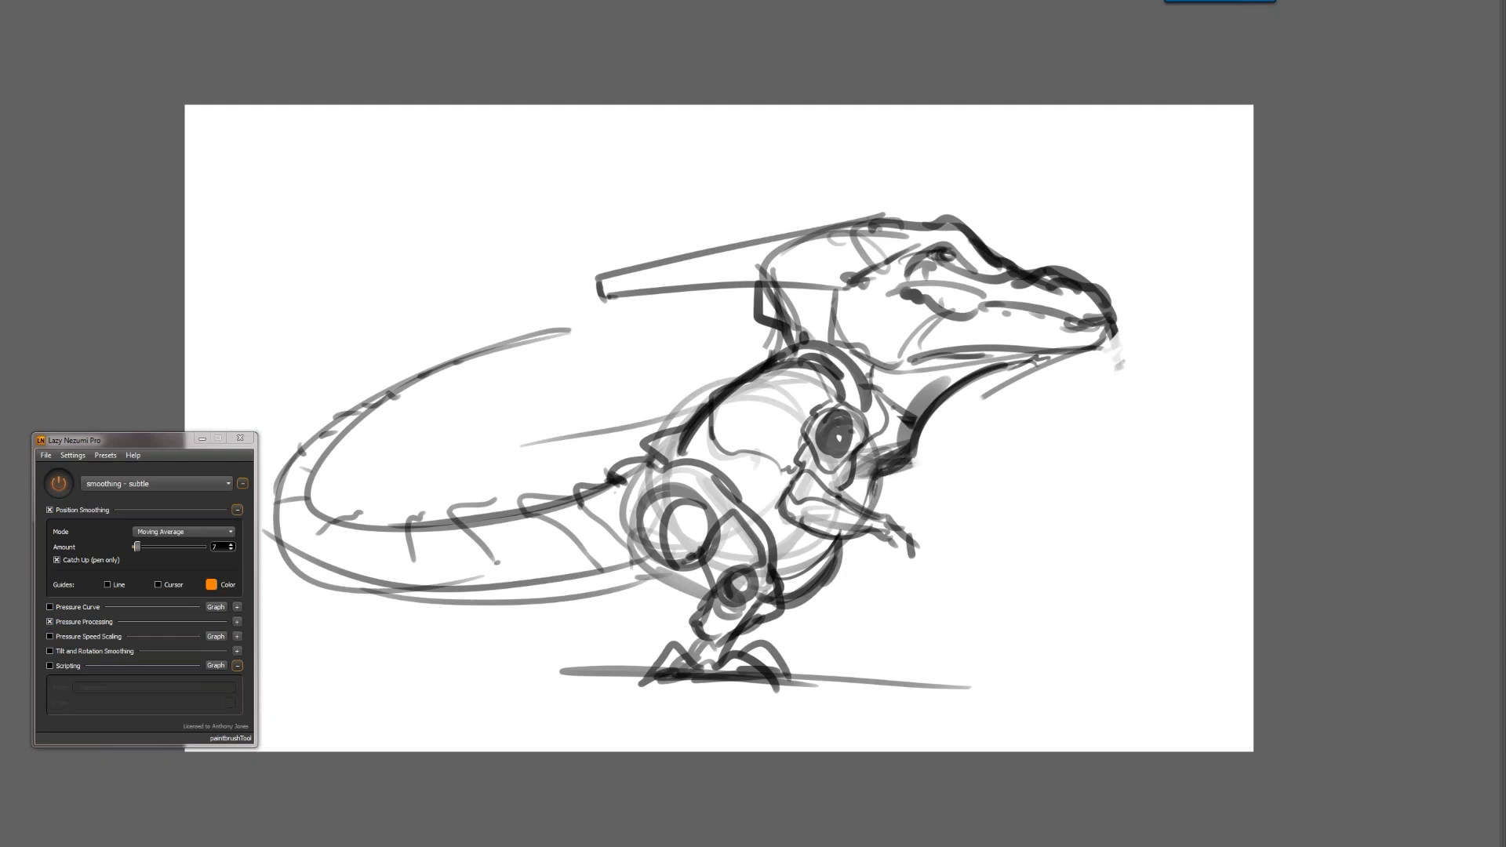
{"action": "mouse_move", "coordinate": [841, 287]}
{"action": "left_mouse_down"}
{"action": "mouse_move", "coordinate": [863, 359]}
{"action": "mouse_move", "coordinate": [906, 381]}
{"action": "mouse_move", "coordinate": [1051, 344]}
{"action": "left_mouse_up"}
{"action": "mouse_move", "coordinate": [946, 366]}
{"action": "left_mouse_down"}
{"action": "mouse_move", "coordinate": [1107, 354]}
{"action": "mouse_move", "coordinate": [1092, 363]}
{"action": "left_mouse_up"}
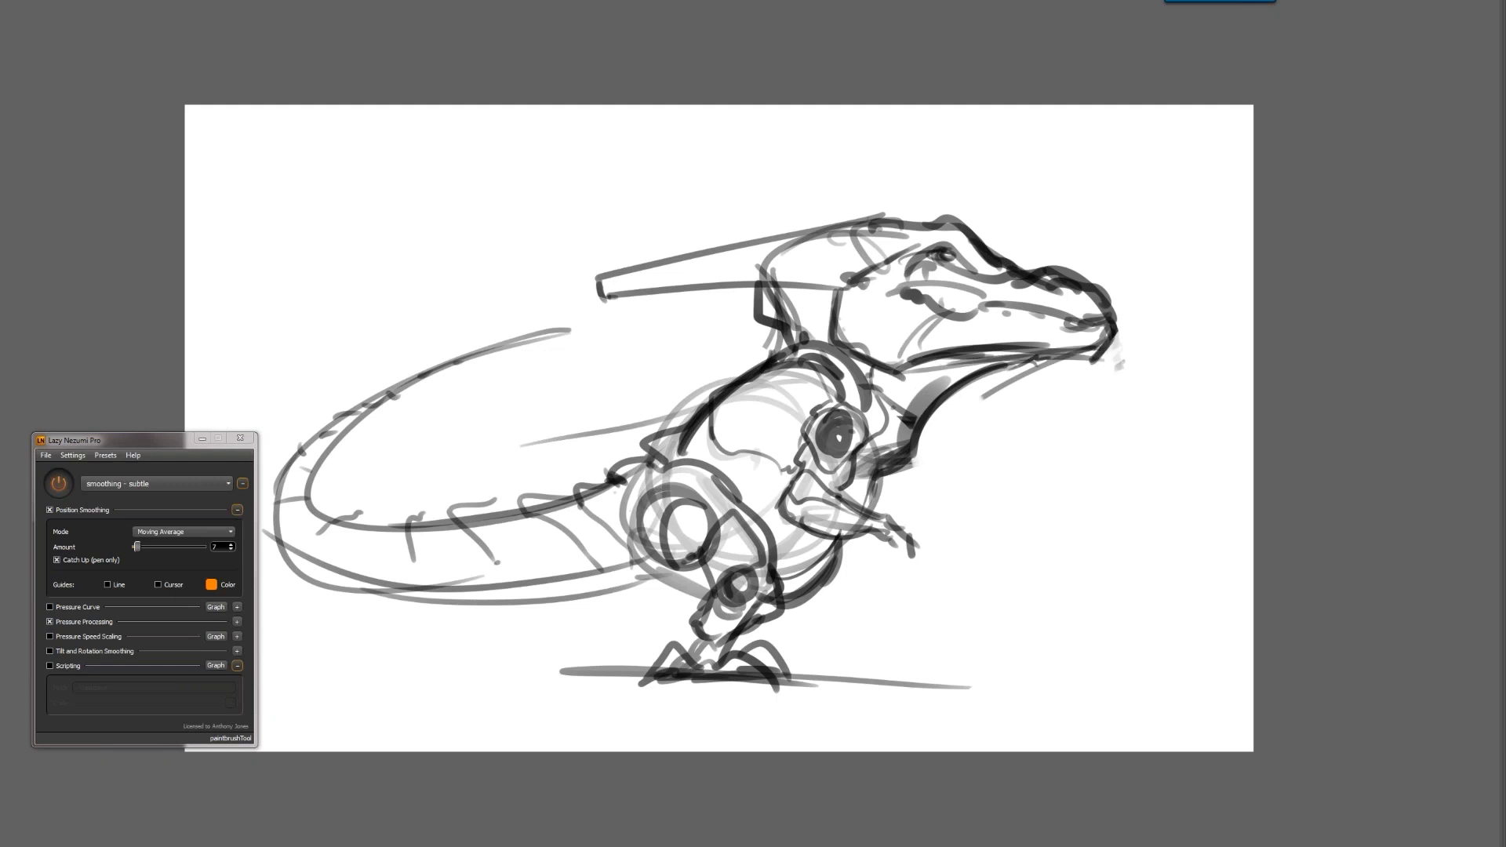
{"action": "left_click_drag", "start_coordinate": [953, 310], "coordinate": [1090, 322]}
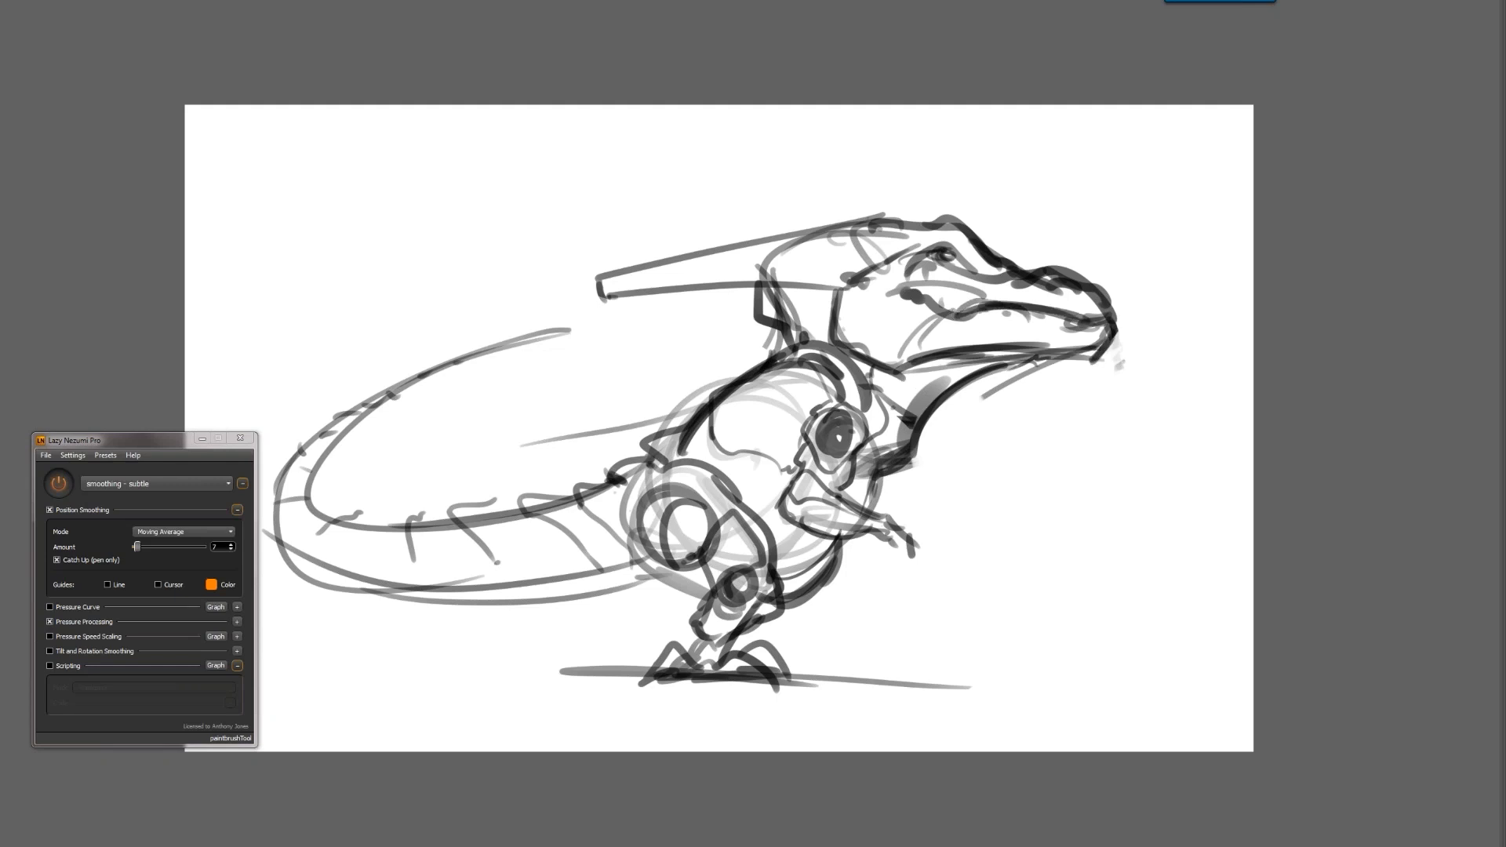
{"action": "left_click_drag", "start_coordinate": [1002, 314], "coordinate": [1109, 324]}
Mirror the view, sketch marks at the front end of the head crest, and undo the last stroke
{"action": "key", "text": "ctrl+shift+h"}
{"action": "mouse_move", "coordinate": [810, 367]}
{"action": "left_mouse_down"}
{"action": "mouse_move", "coordinate": [1059, 324]}
{"action": "mouse_move", "coordinate": [978, 345]}
{"action": "left_mouse_up"}
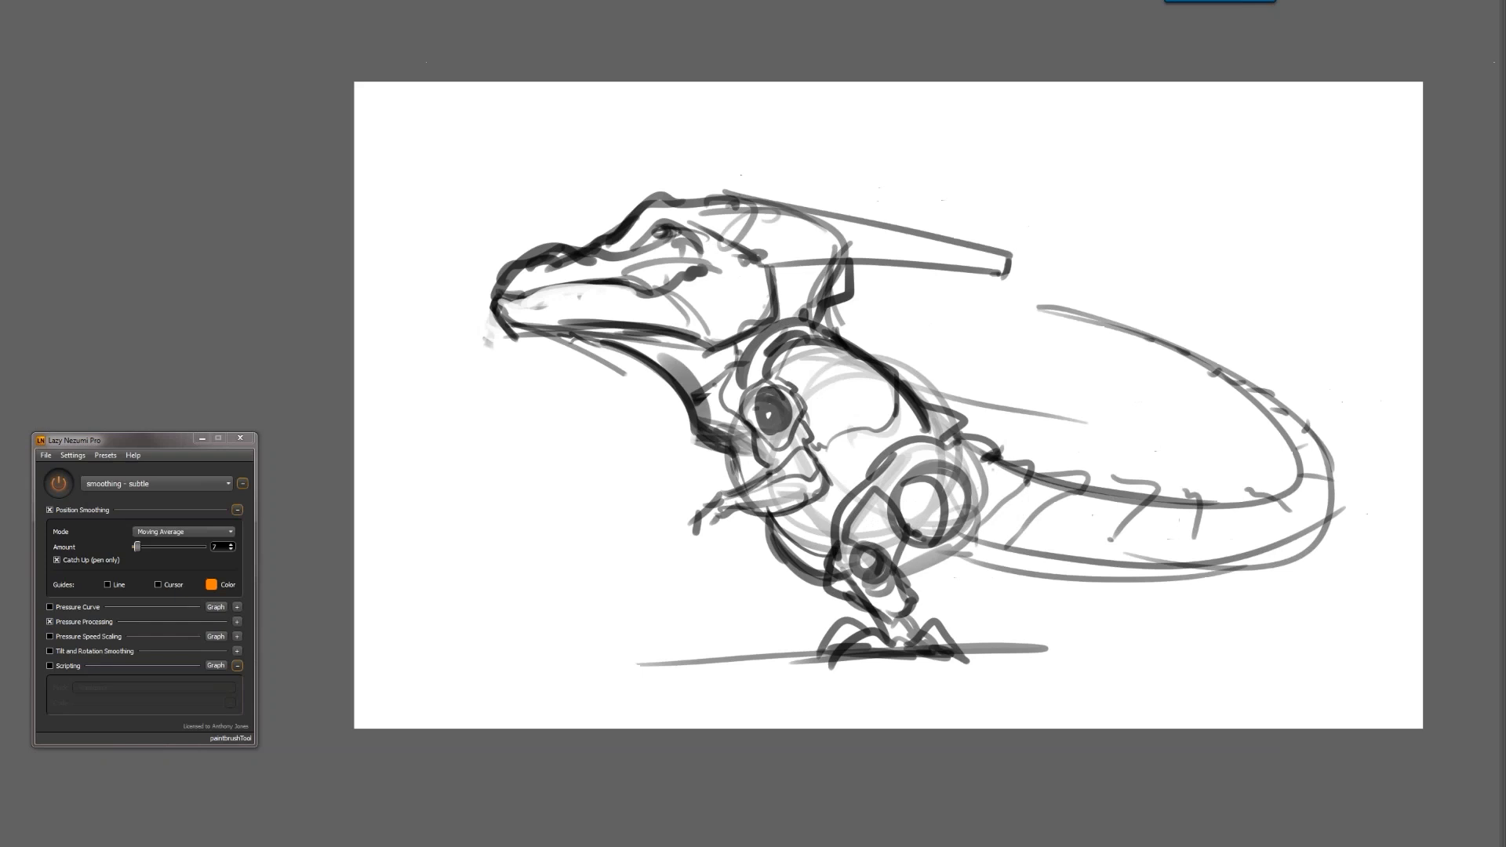
{"action": "mouse_move", "coordinate": [693, 208]}
{"action": "left_mouse_down"}
{"action": "mouse_move", "coordinate": [754, 230]}
{"action": "mouse_move", "coordinate": [743, 228]}
{"action": "left_mouse_up"}
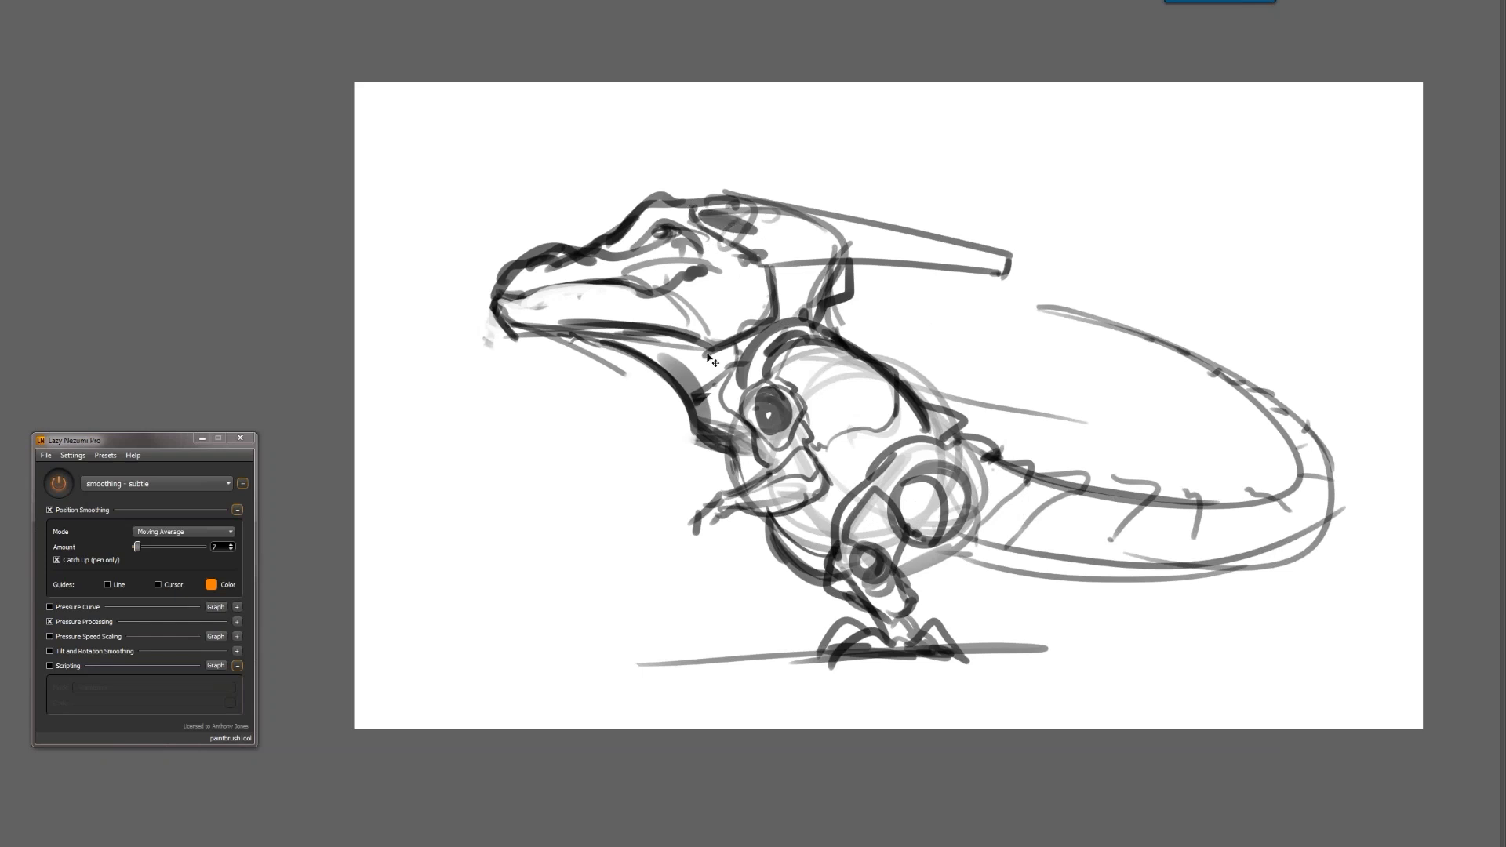
{"action": "key", "text": "ctrl+z"}
{"action": "key", "text": "ctrl+shift+h"}
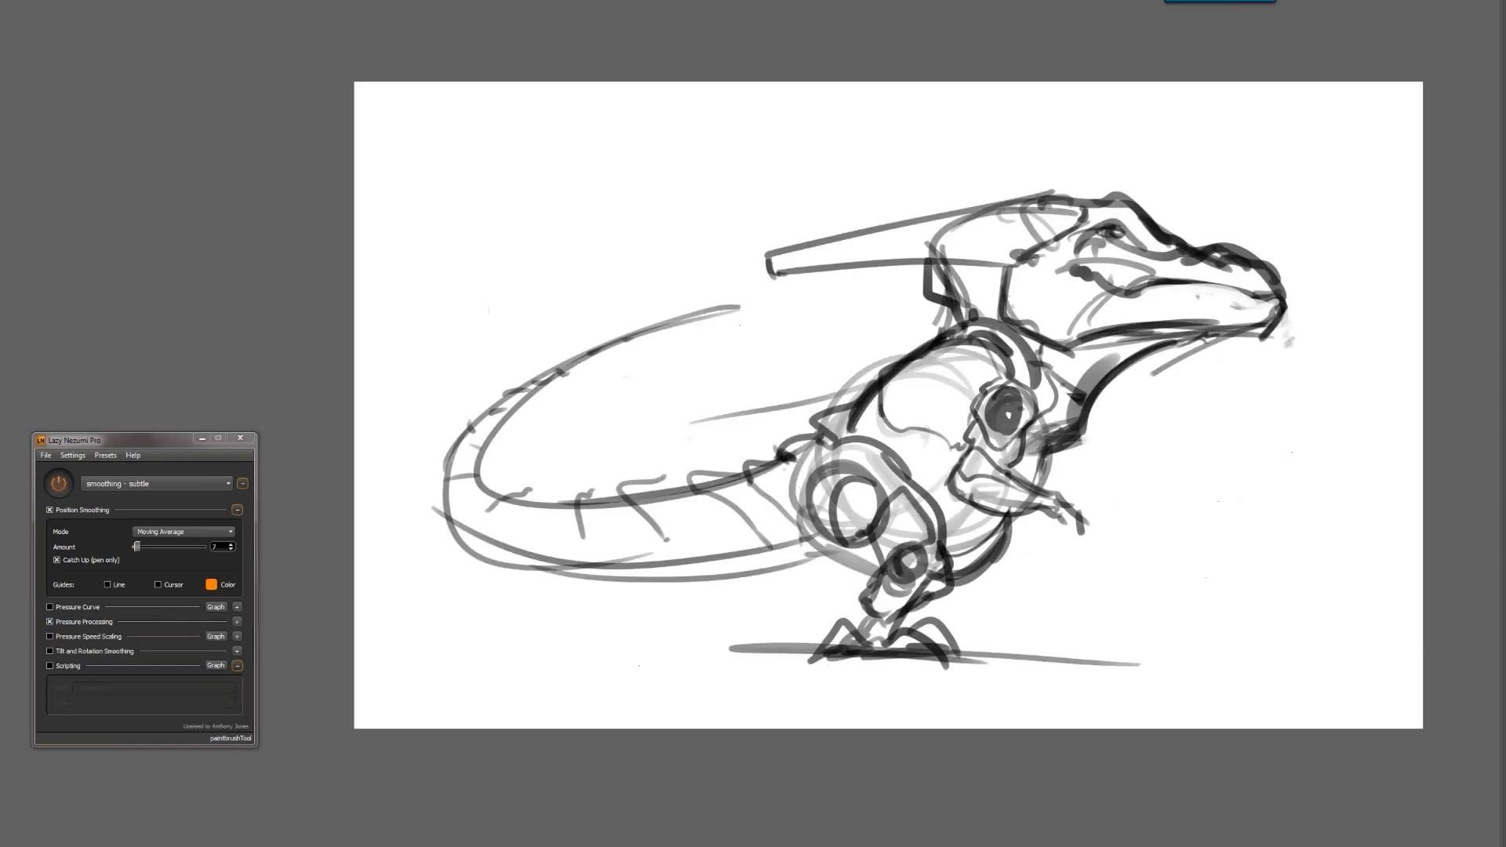
Refine the dinosaur's back contour and replace the spike above the hip with a small blocky joint
{"action": "key", "text": "f"}
{"action": "key", "text": "f"}
{"action": "key", "text": "f"}
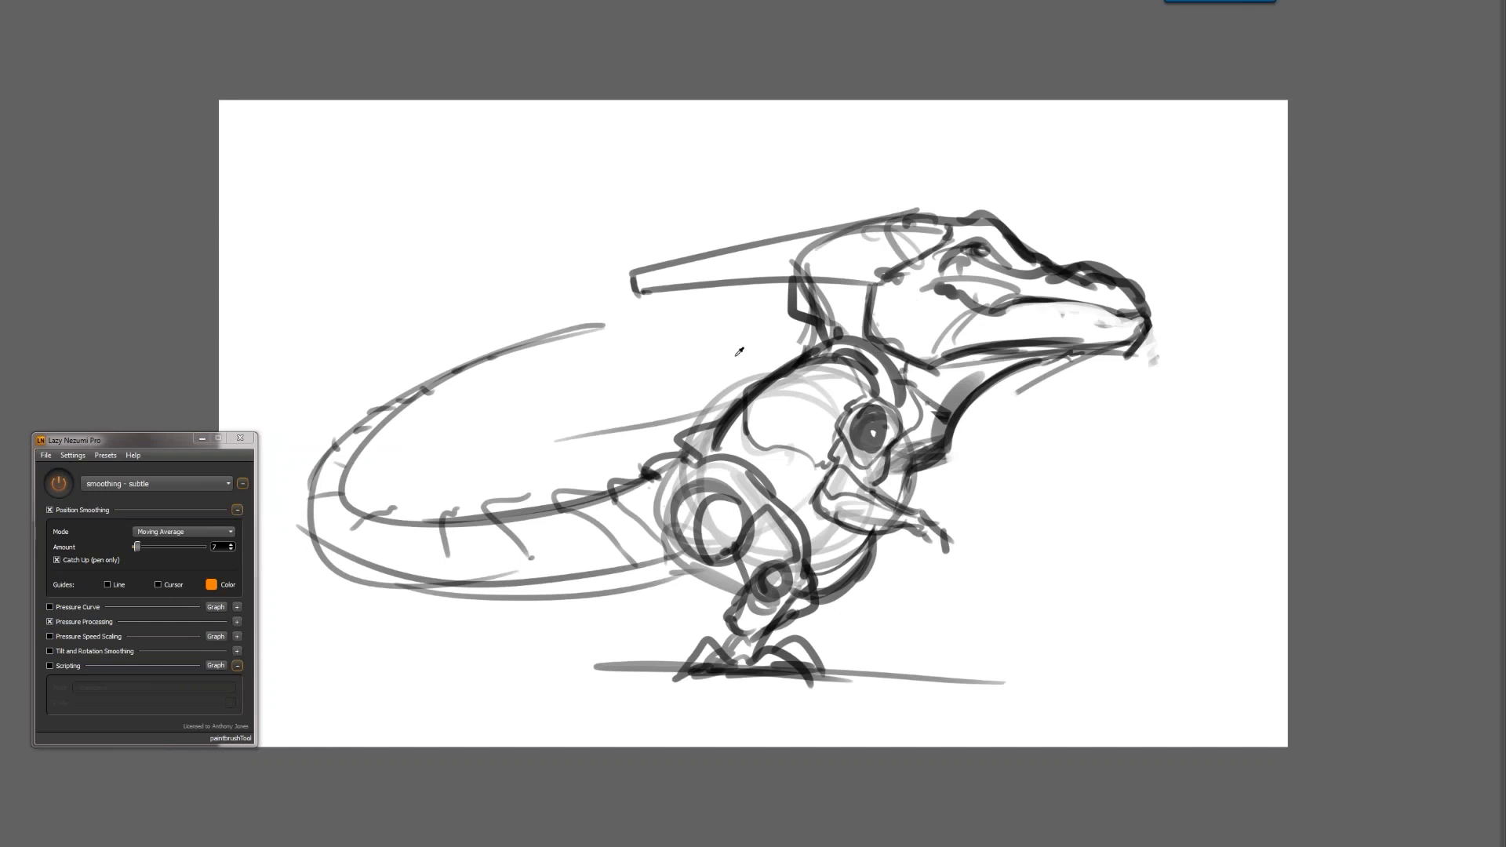
{"action": "mouse_move", "coordinate": [773, 377]}
{"action": "left_mouse_down"}
{"action": "mouse_move", "coordinate": [719, 426]}
{"action": "mouse_move", "coordinate": [791, 367]}
{"action": "mouse_move", "coordinate": [707, 422]}
{"action": "mouse_move", "coordinate": [764, 387]}
{"action": "mouse_move", "coordinate": [762, 405]}
{"action": "mouse_move", "coordinate": [804, 352]}
{"action": "mouse_move", "coordinate": [744, 438]}
{"action": "left_mouse_up"}
{"action": "left_click_drag", "start_coordinate": [803, 382], "coordinate": [673, 463]}
Sketch the far leg and foot behind the near leg, and the far arm with clawed hands
{"action": "mouse_move", "coordinate": [863, 570]}
{"action": "left_mouse_down"}
{"action": "mouse_move", "coordinate": [857, 619]}
{"action": "mouse_move", "coordinate": [939, 677]}
{"action": "mouse_move", "coordinate": [854, 658]}
{"action": "left_mouse_up"}
{"action": "mouse_move", "coordinate": [871, 551]}
{"action": "left_mouse_down"}
{"action": "mouse_move", "coordinate": [885, 585]}
{"action": "mouse_move", "coordinate": [860, 618]}
{"action": "mouse_move", "coordinate": [803, 642]}
{"action": "mouse_move", "coordinate": [844, 663]}
{"action": "left_mouse_up"}
{"action": "mouse_move", "coordinate": [941, 461]}
{"action": "left_mouse_down"}
{"action": "mouse_move", "coordinate": [941, 507]}
{"action": "mouse_move", "coordinate": [987, 540]}
{"action": "mouse_move", "coordinate": [965, 533]}
{"action": "mouse_move", "coordinate": [987, 560]}
{"action": "mouse_move", "coordinate": [932, 554]}
{"action": "mouse_move", "coordinate": [940, 571]}
{"action": "left_mouse_up"}
{"action": "mouse_move", "coordinate": [948, 575]}
{"action": "left_mouse_down"}
{"action": "mouse_move", "coordinate": [936, 541]}
{"action": "mouse_move", "coordinate": [956, 596]}
{"action": "mouse_move", "coordinate": [951, 577]}
{"action": "mouse_move", "coordinate": [982, 546]}
{"action": "mouse_move", "coordinate": [964, 541]}
{"action": "left_mouse_up"}
{"action": "mouse_move", "coordinate": [927, 518]}
{"action": "left_mouse_down"}
{"action": "mouse_move", "coordinate": [939, 532]}
{"action": "mouse_move", "coordinate": [912, 504]}
{"action": "left_mouse_up"}
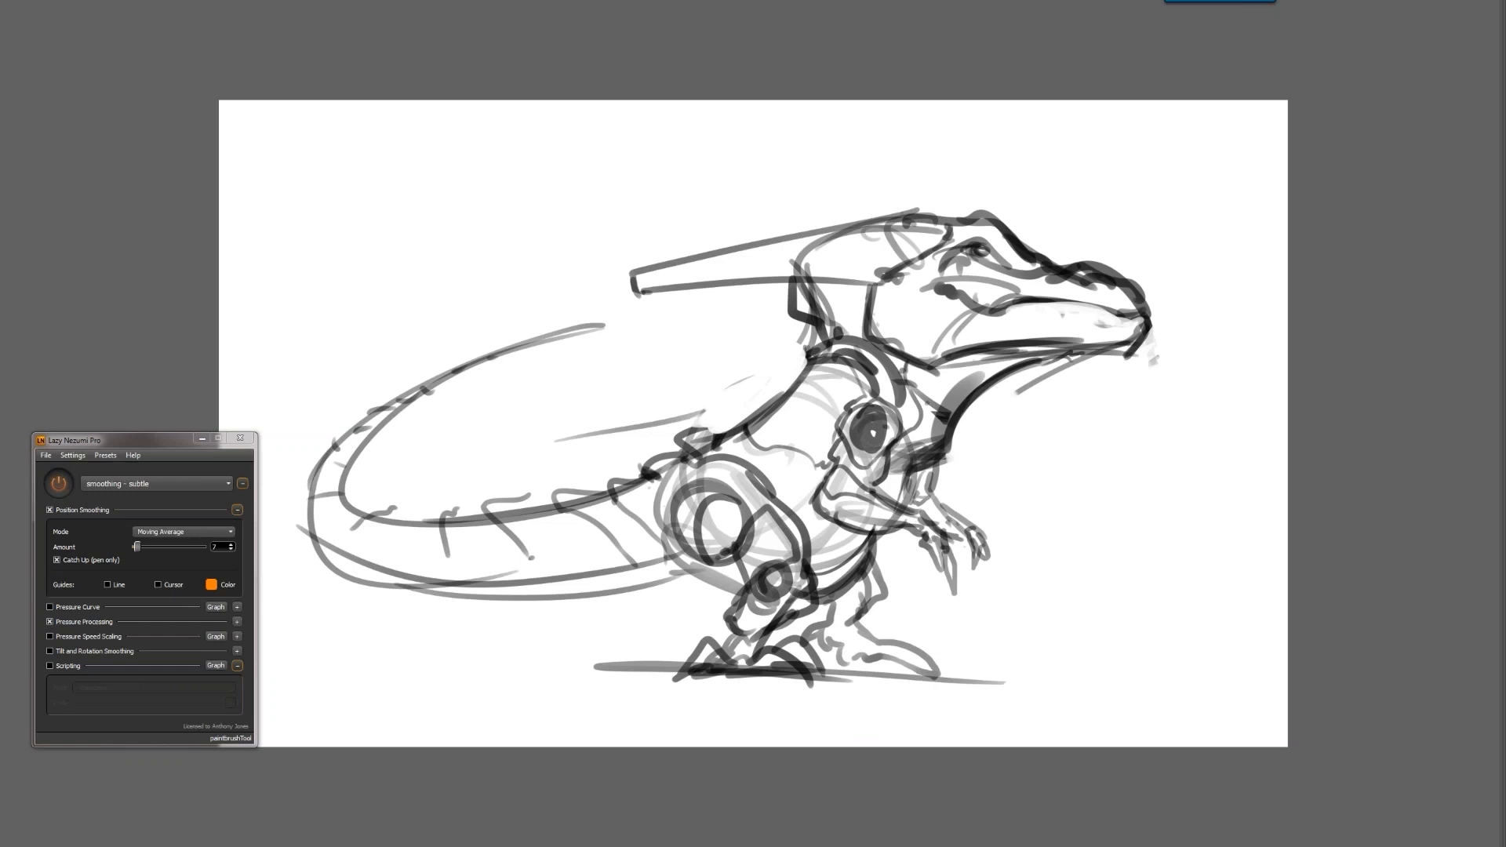
Delete the empty Layer 3, duplicate the Background layer and move the copy to the top of the stack
{"action": "key", "text": "f"}
{"action": "left_click", "coordinate": [1423, 187]}
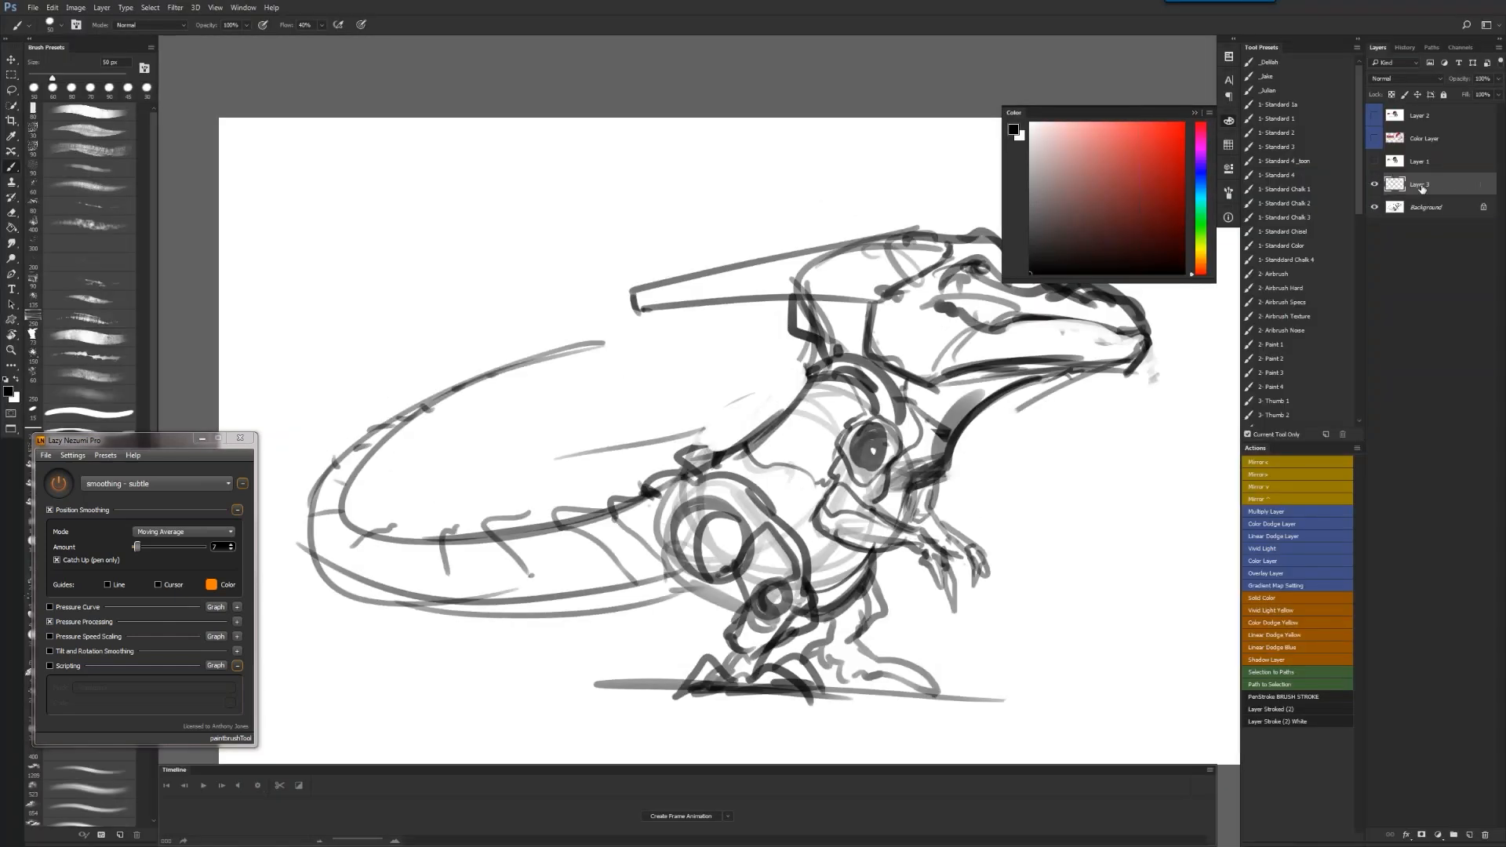
{"action": "key", "text": "Delete"}
{"action": "key", "text": "ctrl+j"}
{"action": "key", "text": "ctrl+bracketright"}
{"action": "key", "text": "ctrl+bracketright"}
{"action": "key", "text": "ctrl+bracketright"}
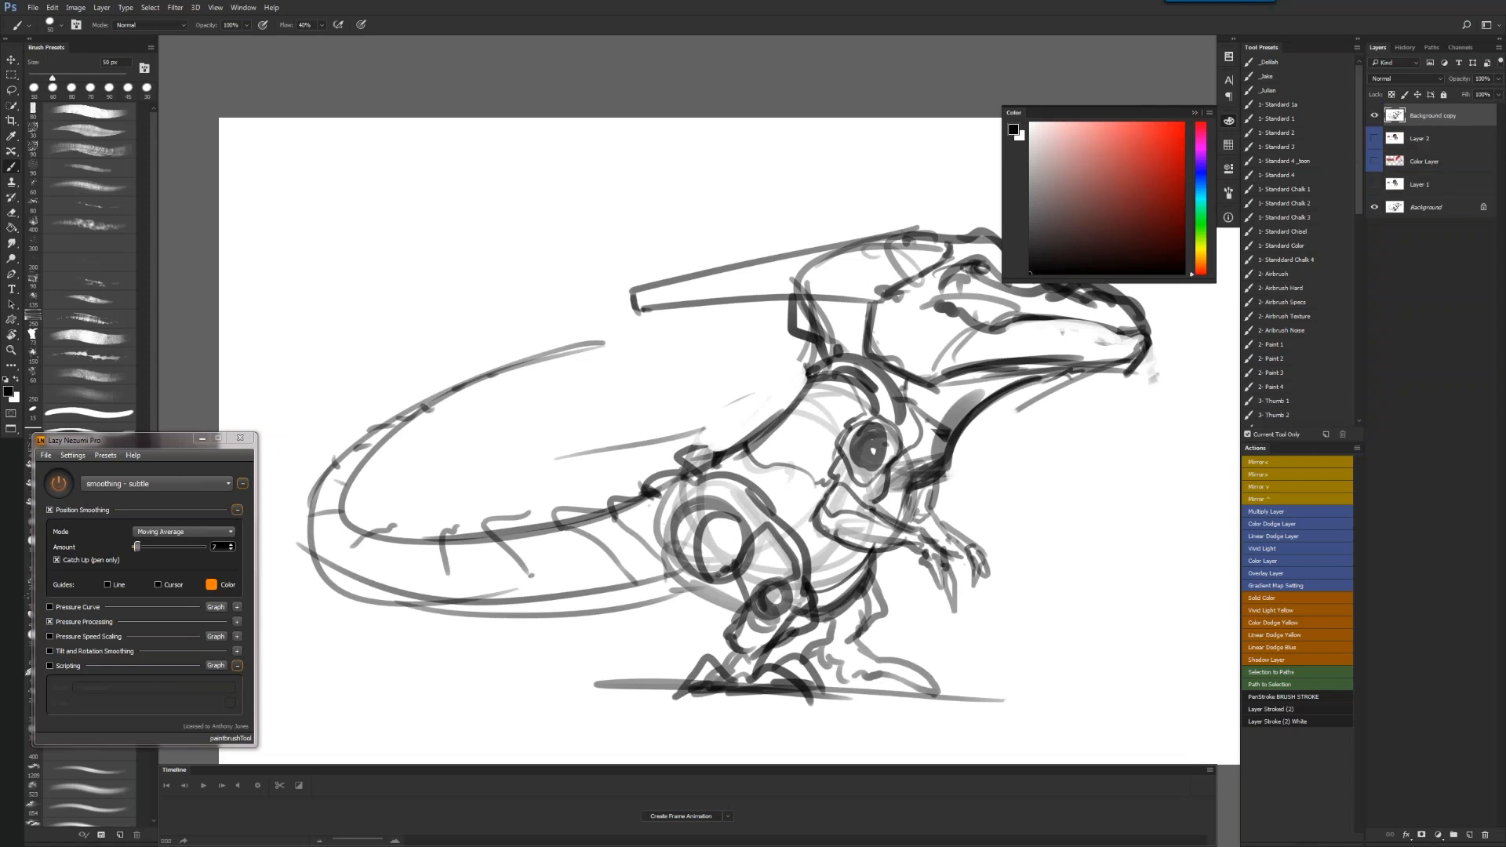
Move Background copy below Layer 2 and add a new empty layer directly beneath it
{"action": "key", "text": "ctrl+bracketleft"}
{"action": "key", "text": "ctrl+shift+alt+n"}
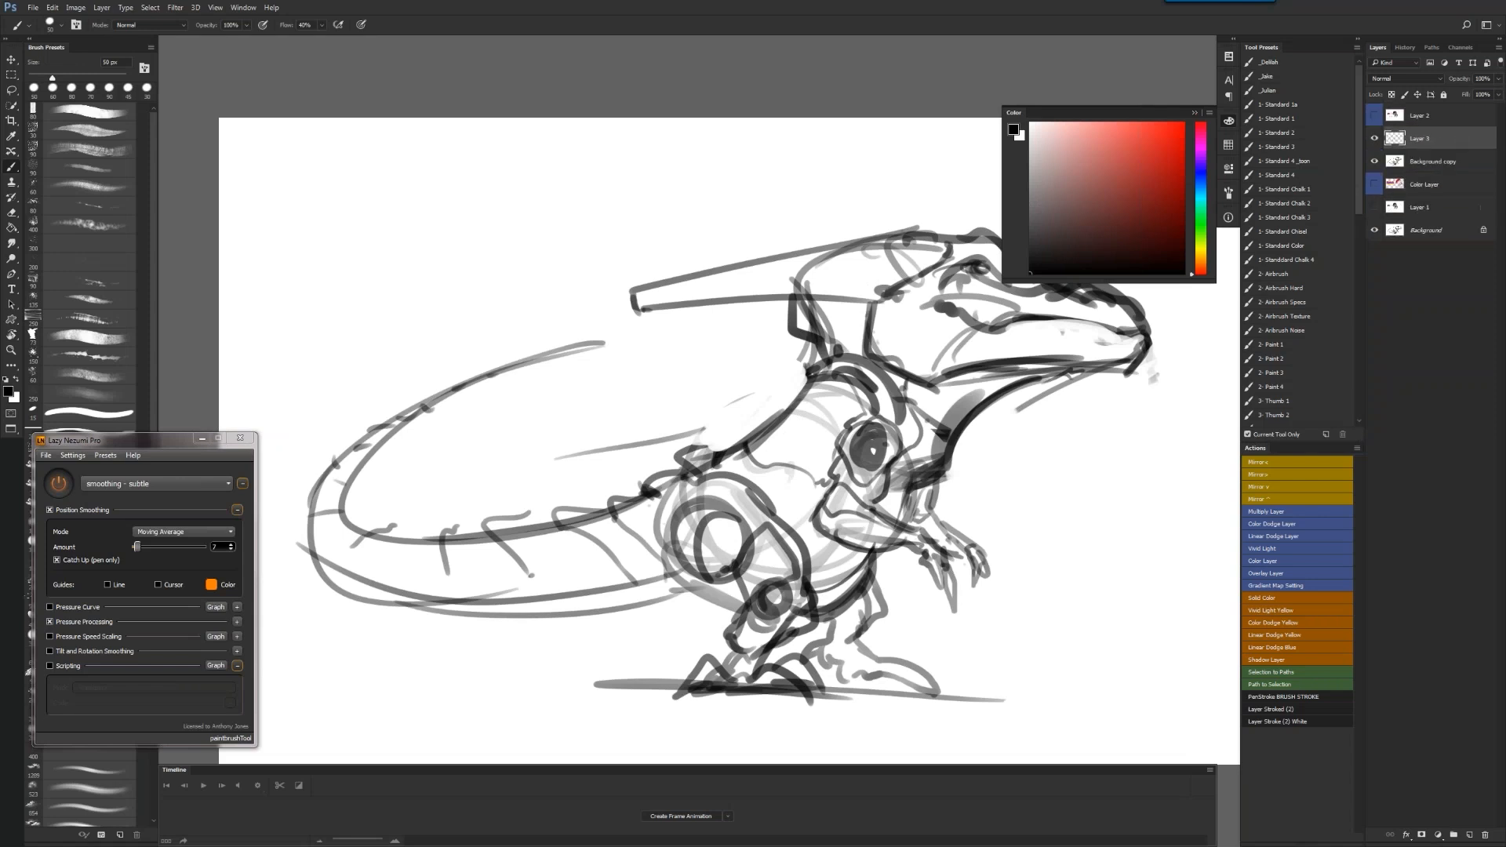
{"action": "key", "text": "ctrl+bracketleft"}
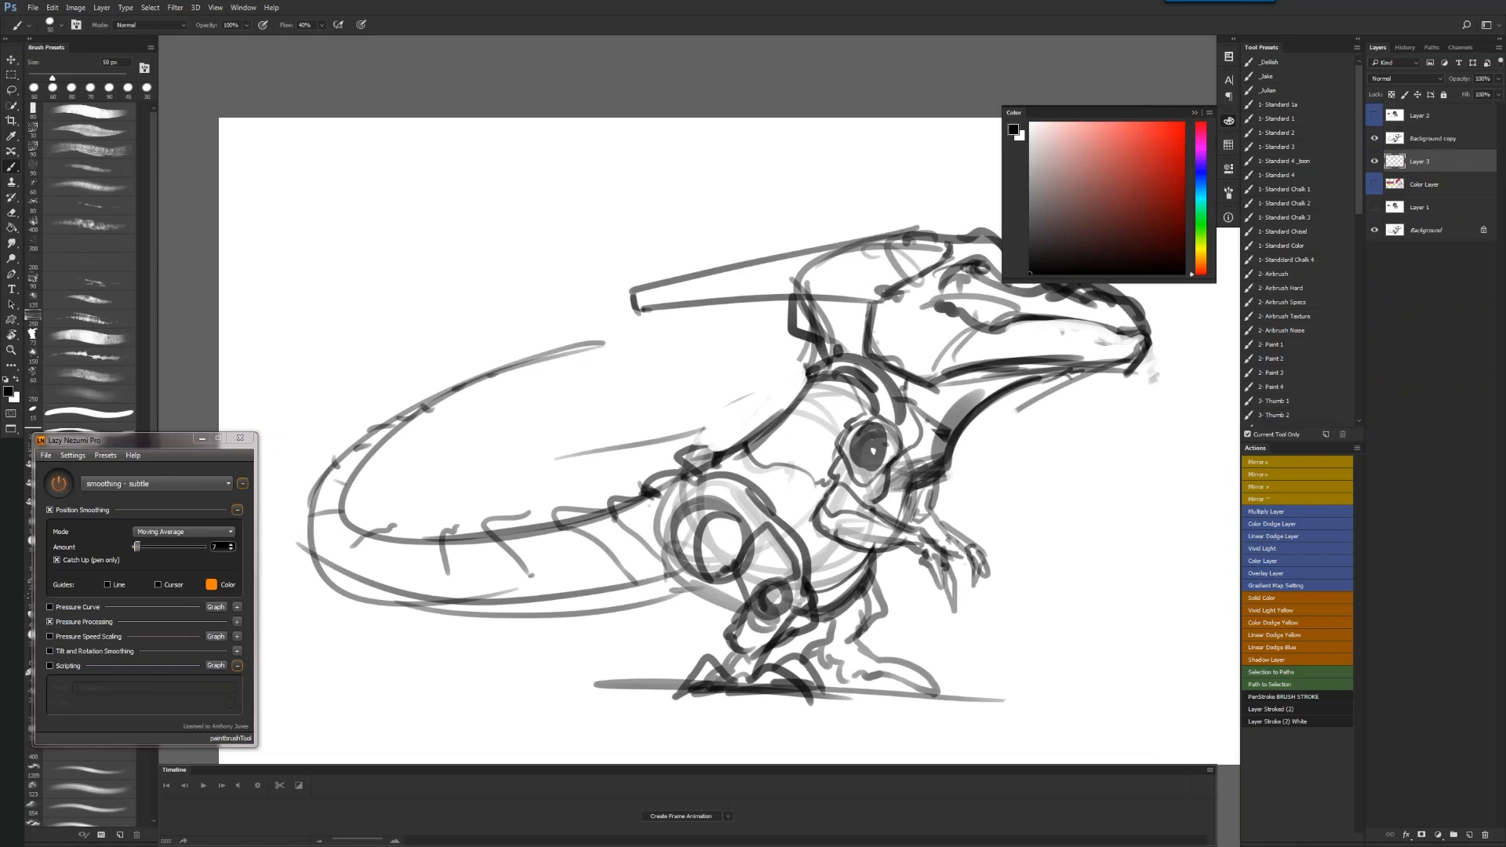
Move Layer 2 below Layer 3 and group it with Color Layer and Layer 1
{"action": "left_click", "coordinate": [1426, 118]}
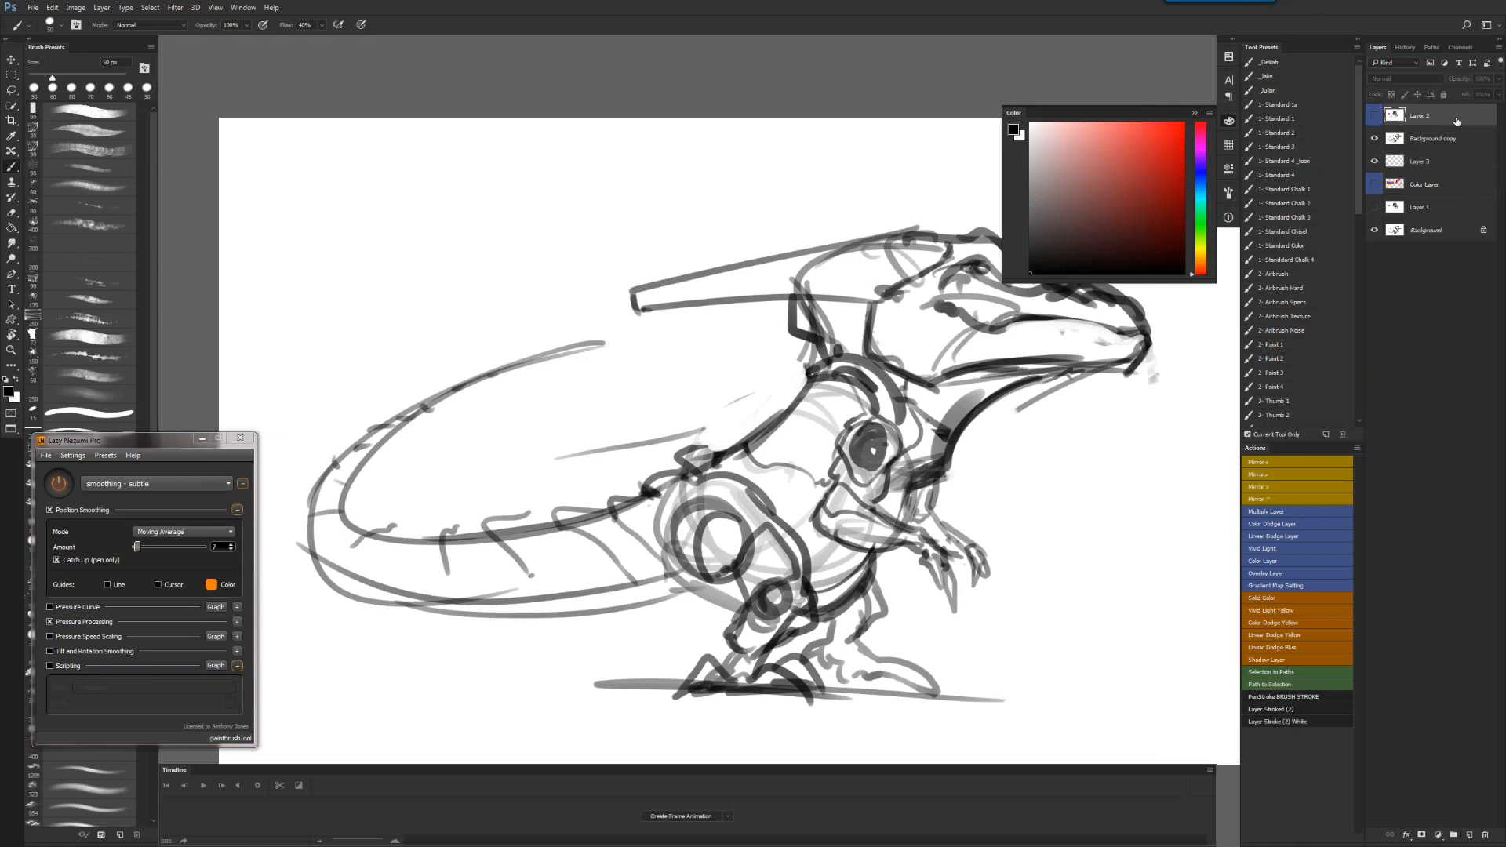
{"action": "left_click_drag", "start_coordinate": [1427, 118], "coordinate": [1430, 174]}
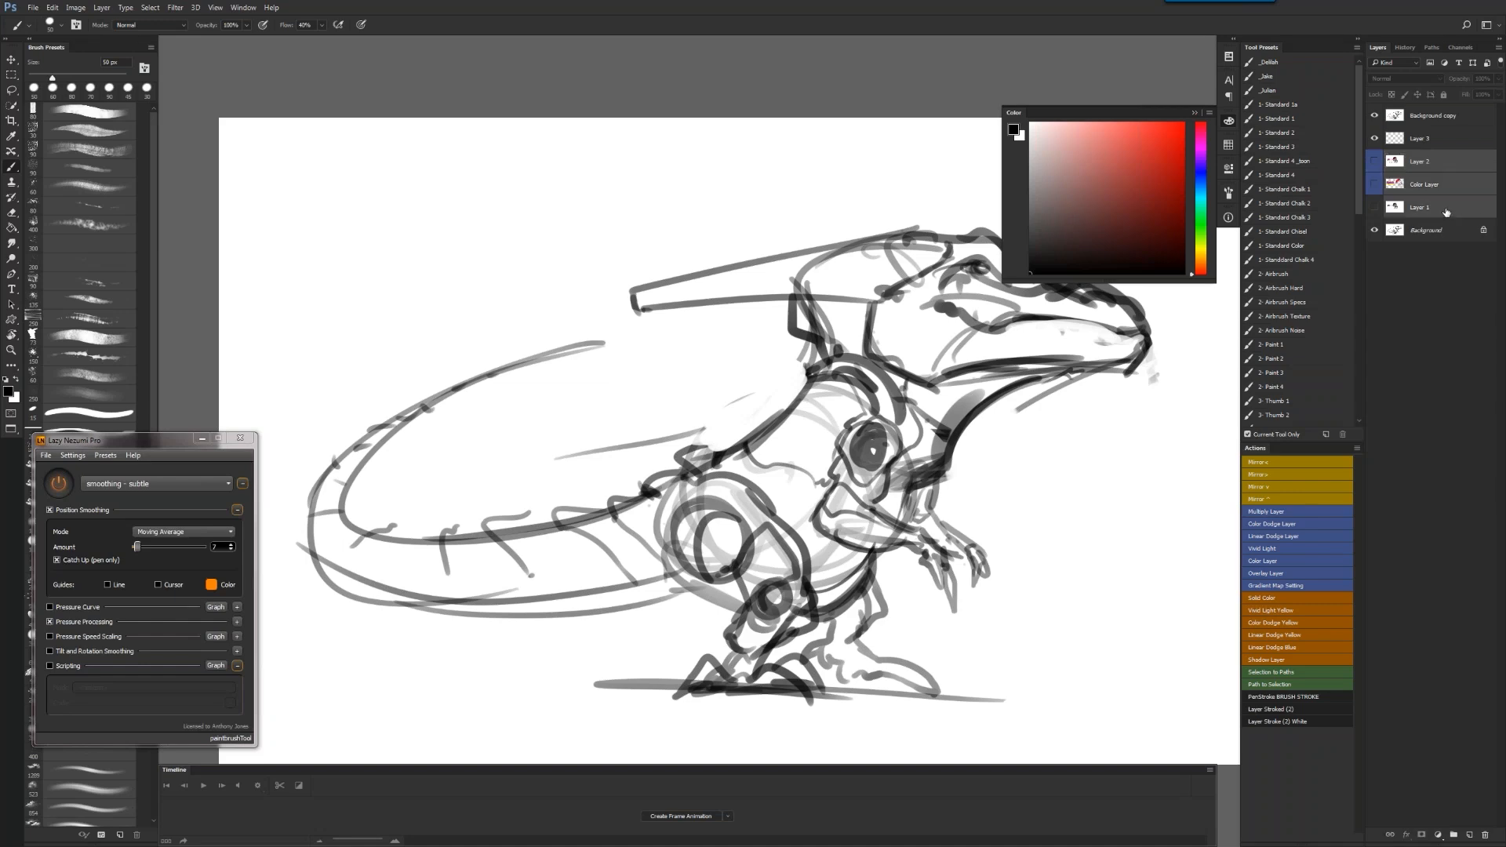
{"action": "key", "text": "f"}
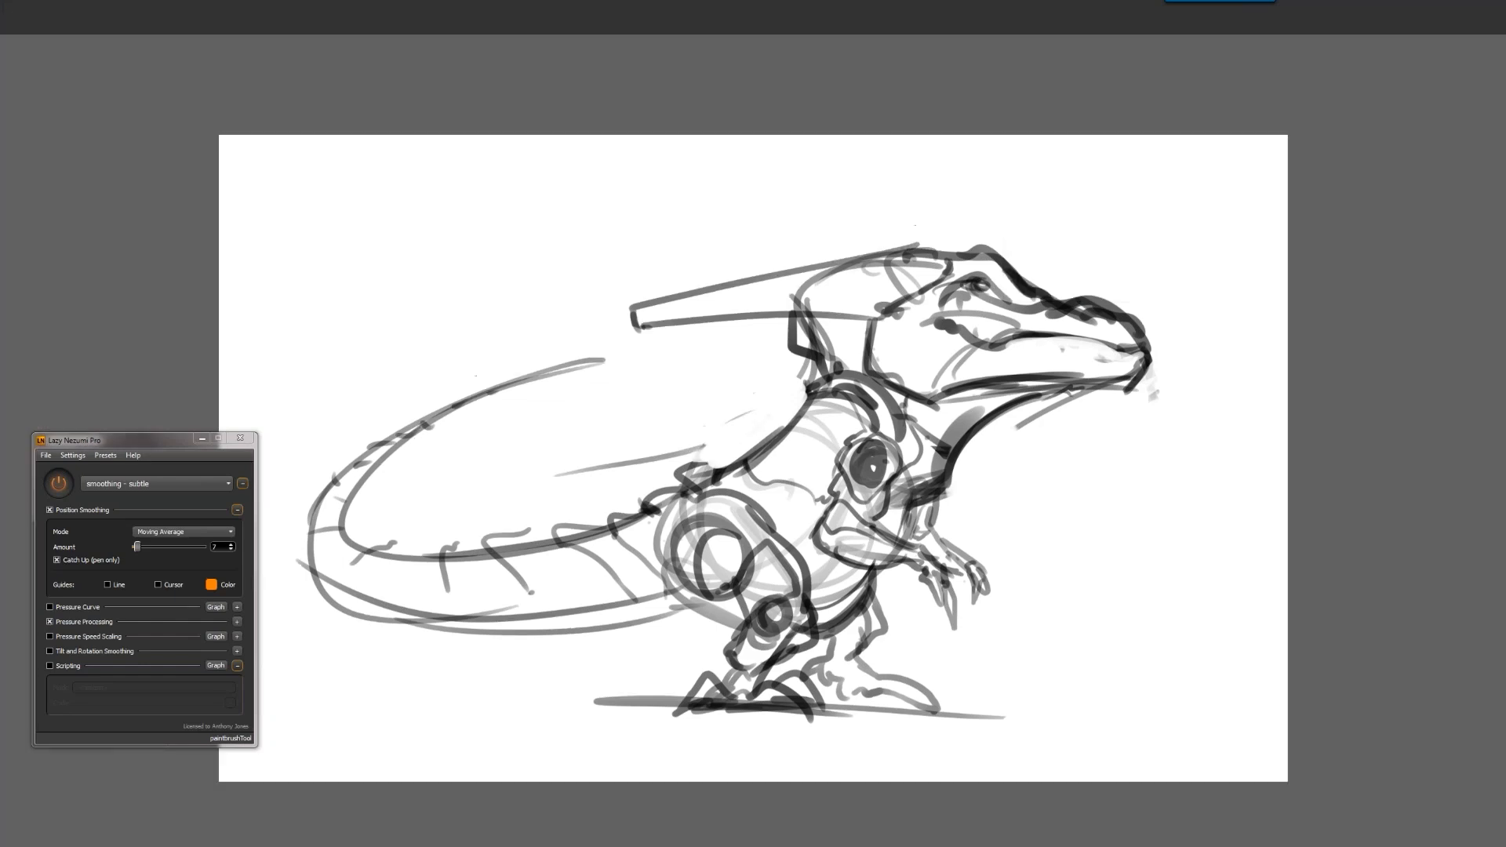
{"action": "key", "text": "f"}
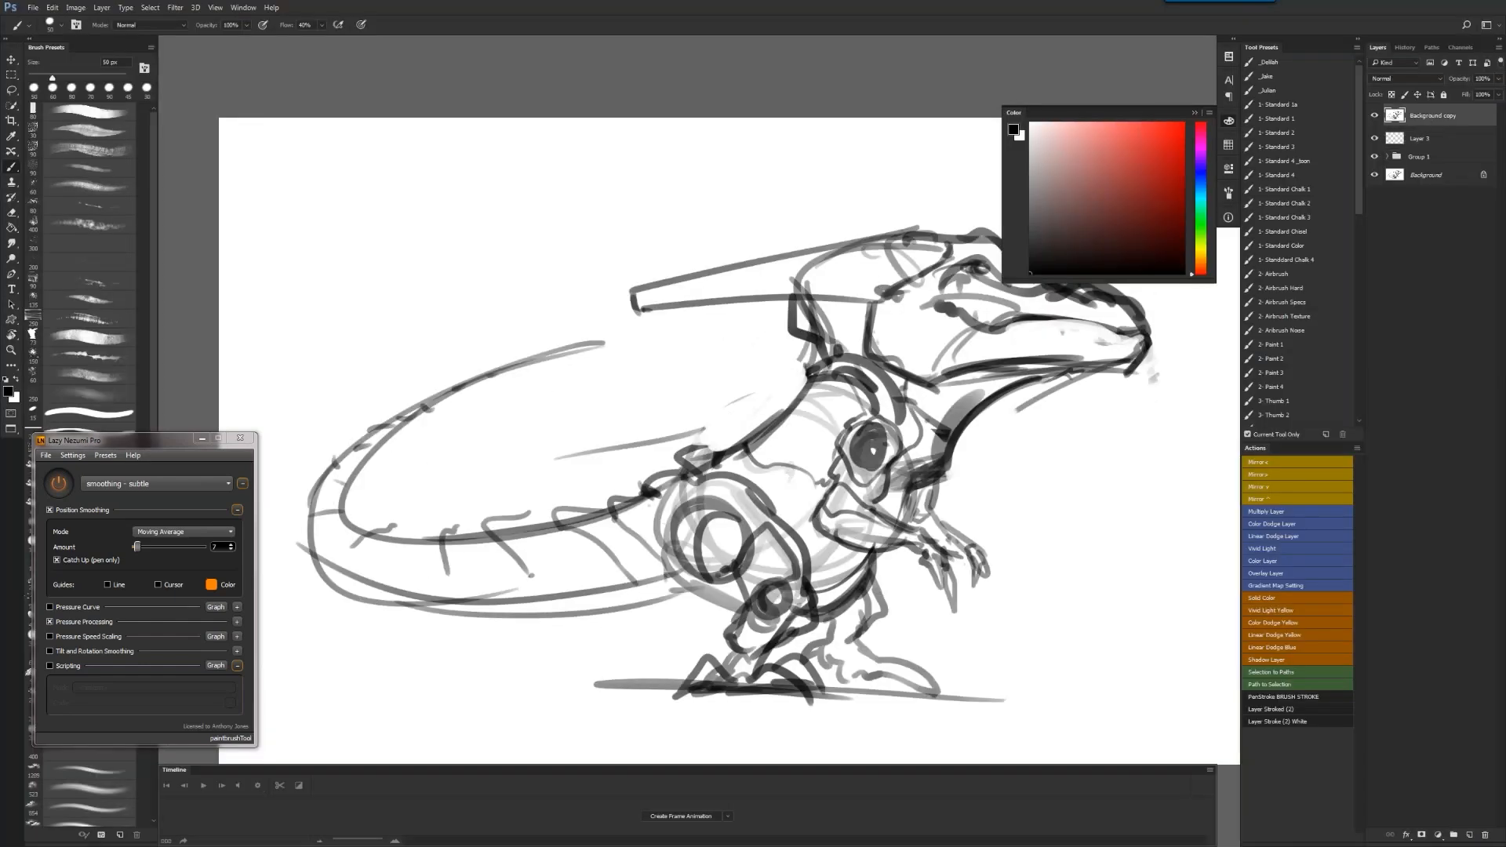
Set Background copy to Multiply blending and fill Layer 3 with white
{"action": "left_click", "coordinate": [1427, 78]}
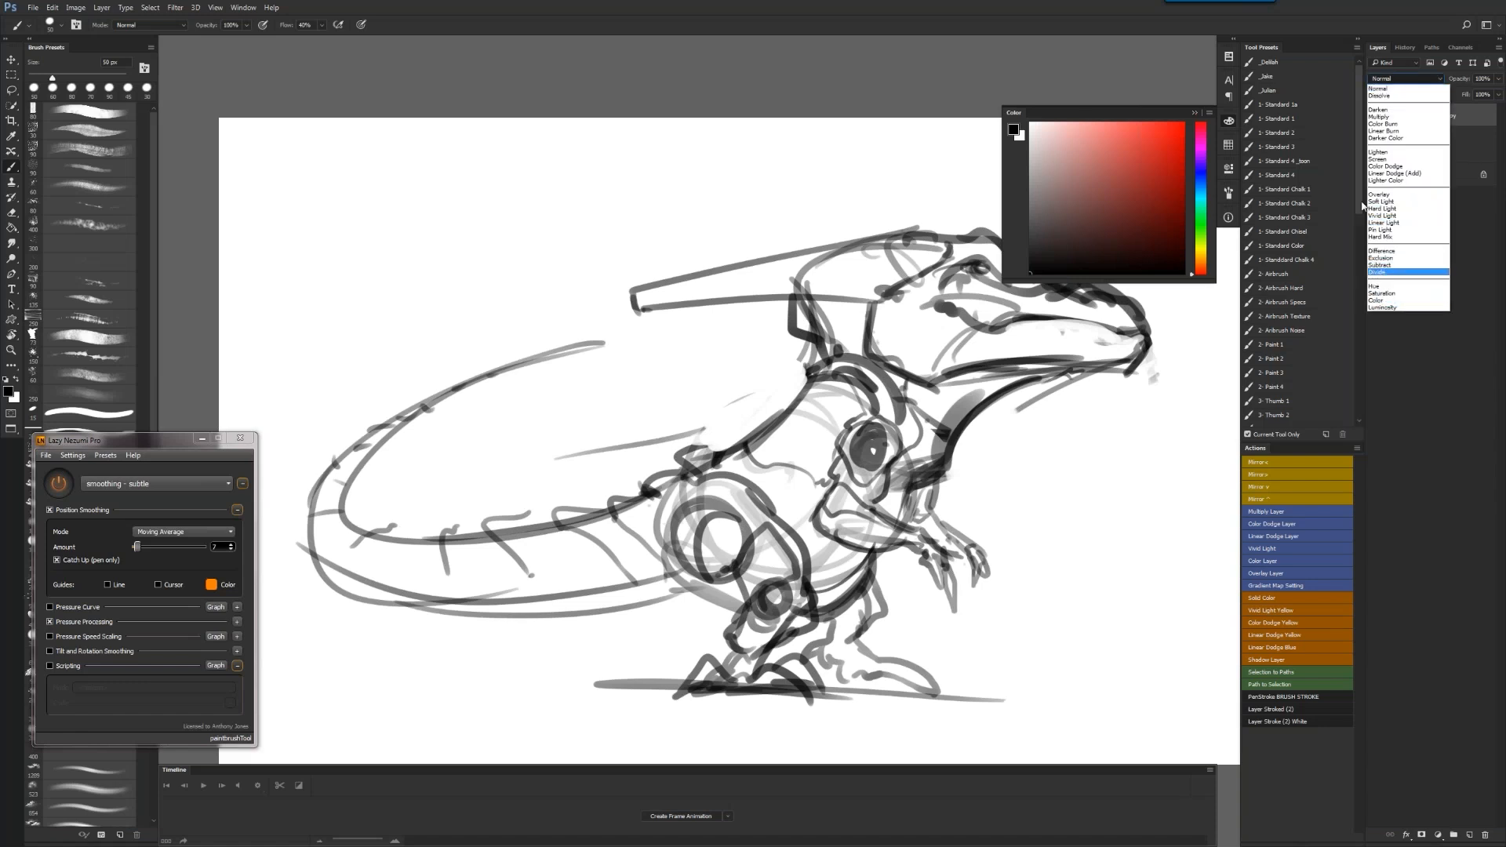
{"action": "left_click", "coordinate": [1387, 124]}
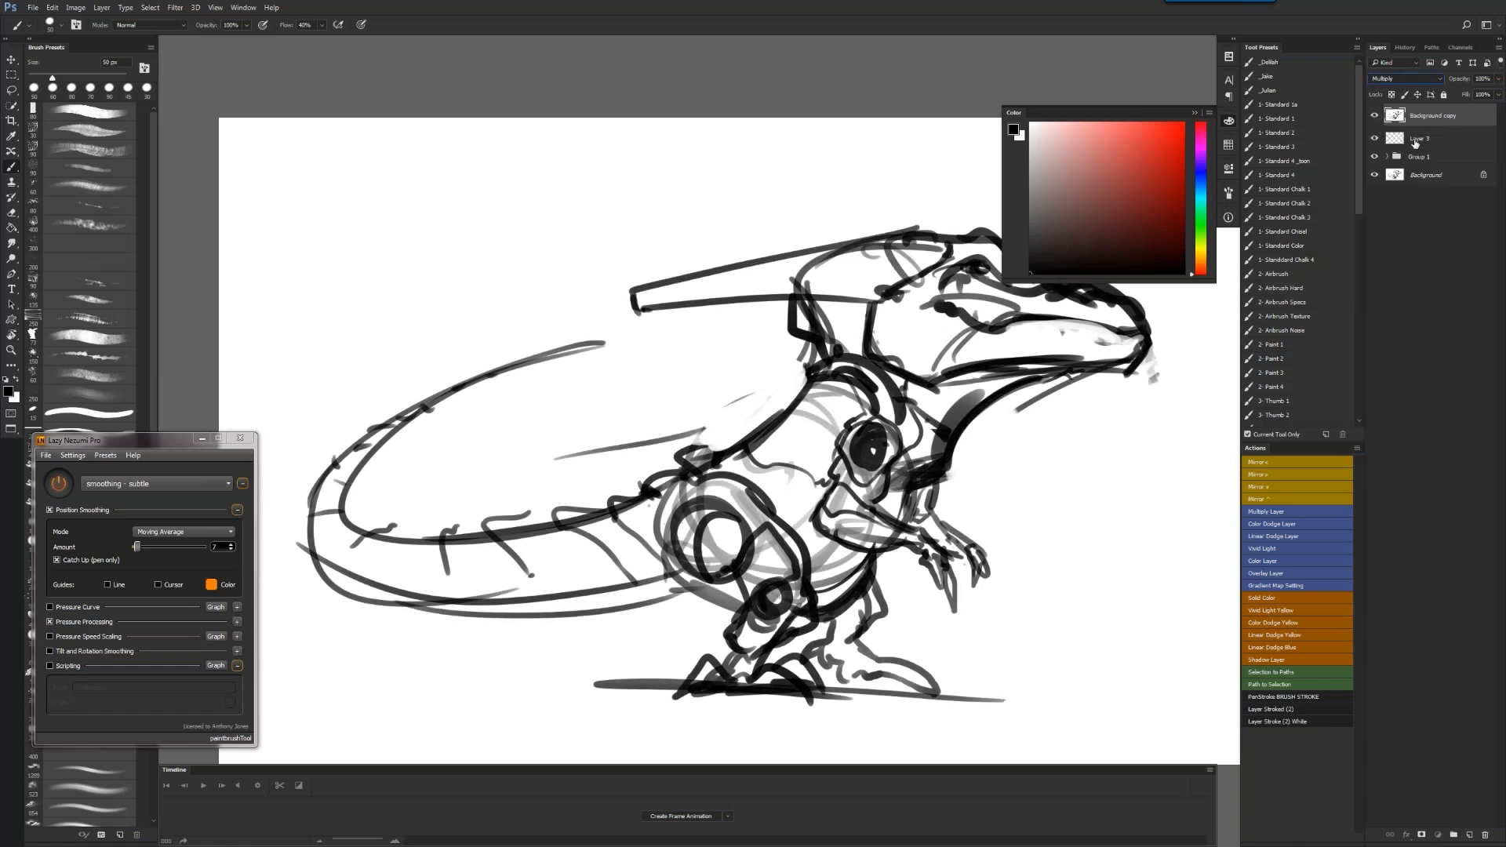
{"action": "left_click", "coordinate": [1412, 141]}
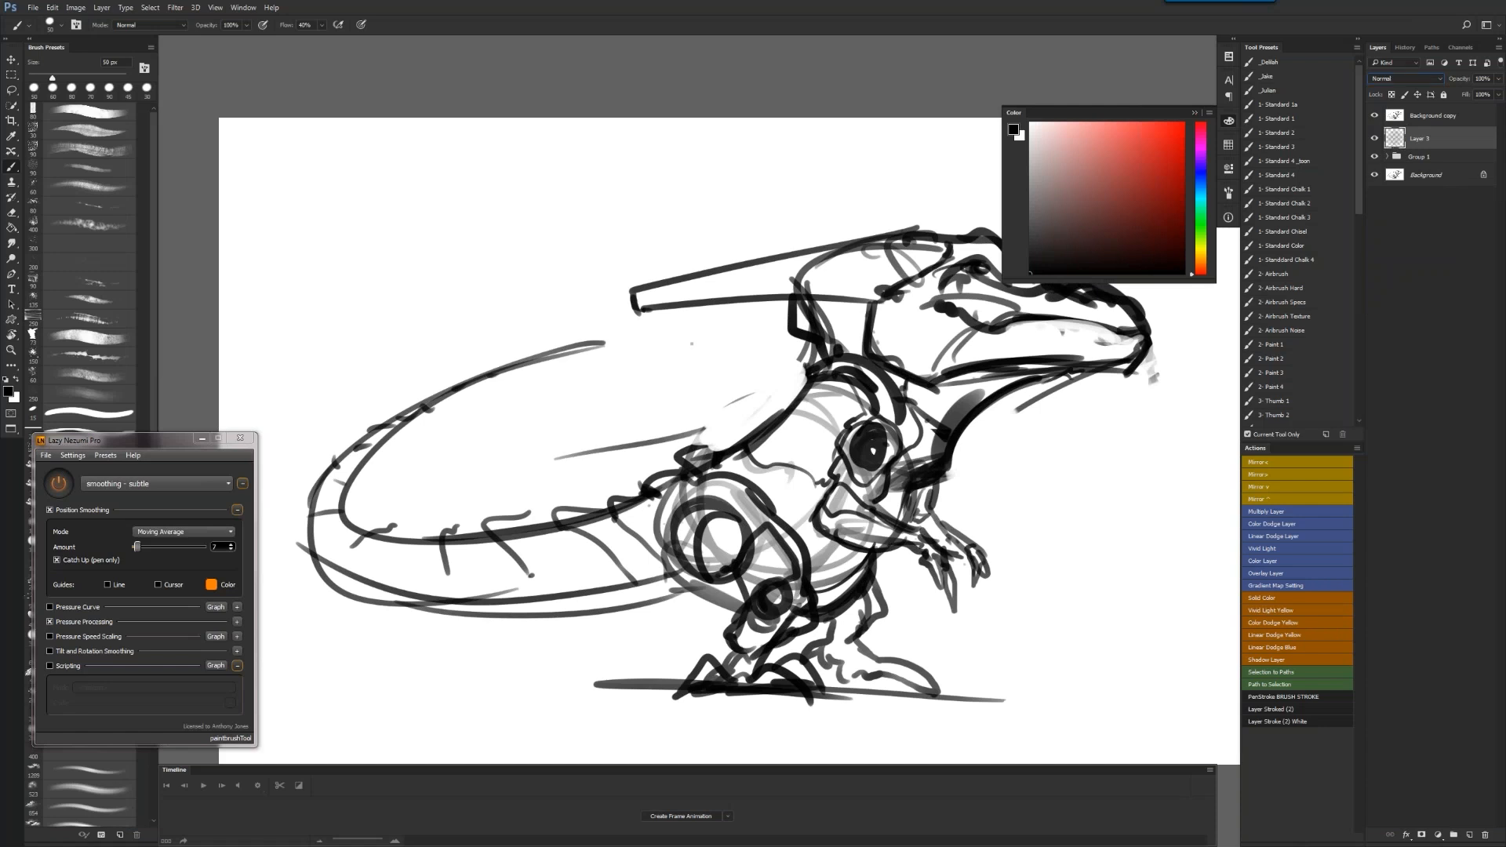
{"action": "key", "text": "g"}
{"action": "key", "text": "x"}
{"action": "left_click", "coordinate": [1012, 296]}
Add a new empty layer between the white Layer 3 and Background copy
{"action": "left_click", "coordinate": [1441, 116]}
{"action": "left_click", "coordinate": [1432, 144]}
{"action": "key", "text": "ctrl+alt+shift+n"}
{"action": "key", "text": "f"}
{"action": "key", "text": "f"}
{"action": "key", "text": "f"}
{"action": "key", "text": "f"}
{"action": "key", "text": "f"}
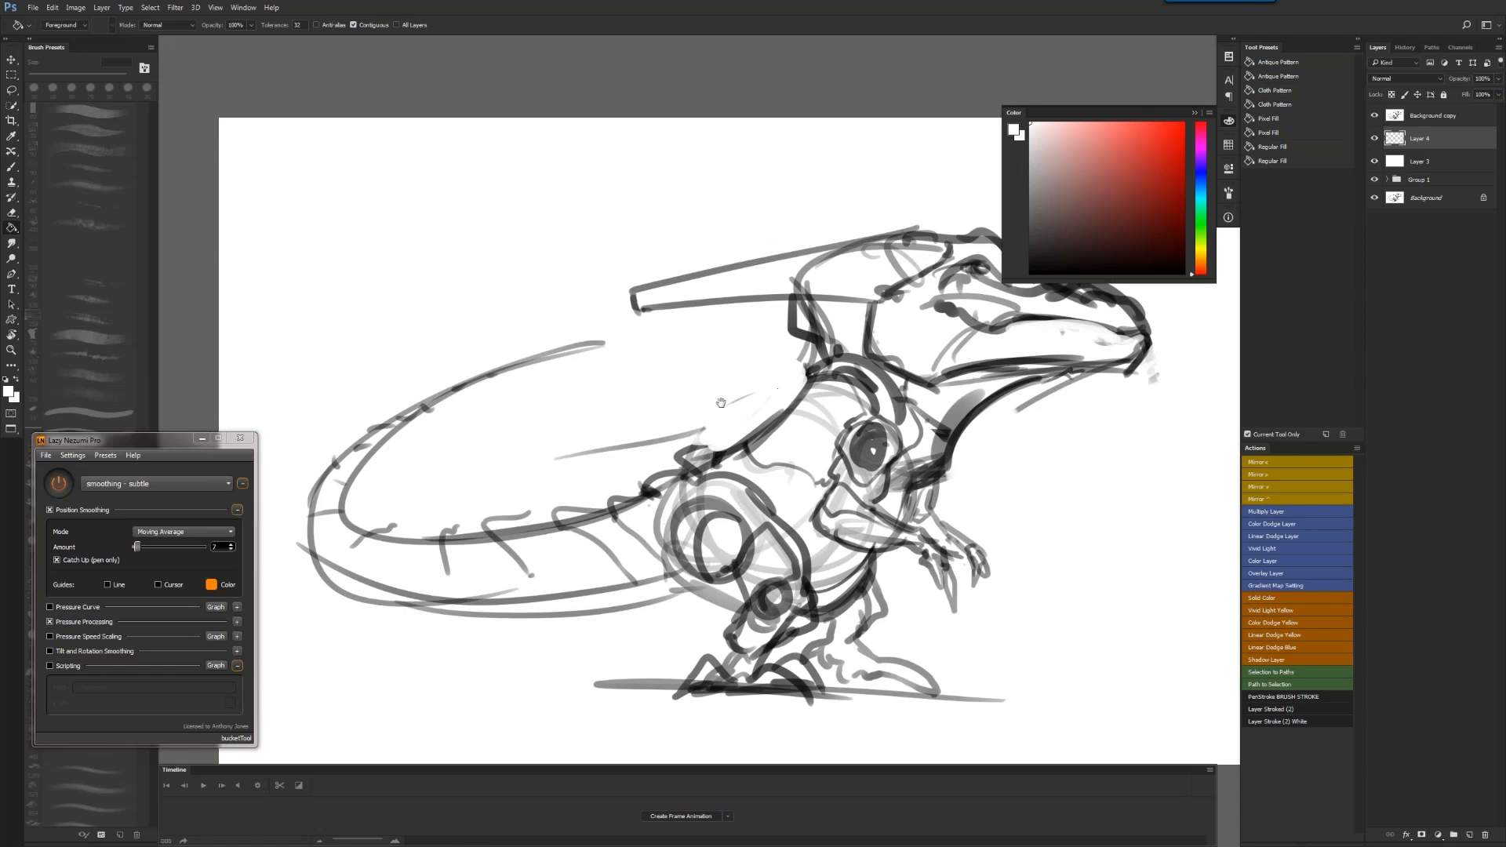
Brush a medium blue stroke on the crest on Layer 4 and lower the Fill of Background copy
{"action": "left_click_drag", "start_coordinate": [1163, 146], "coordinate": [1111, 215]}
{"action": "left_click", "coordinate": [1200, 175]}
{"action": "left_click", "coordinate": [1088, 151]}
{"action": "key", "text": "b"}
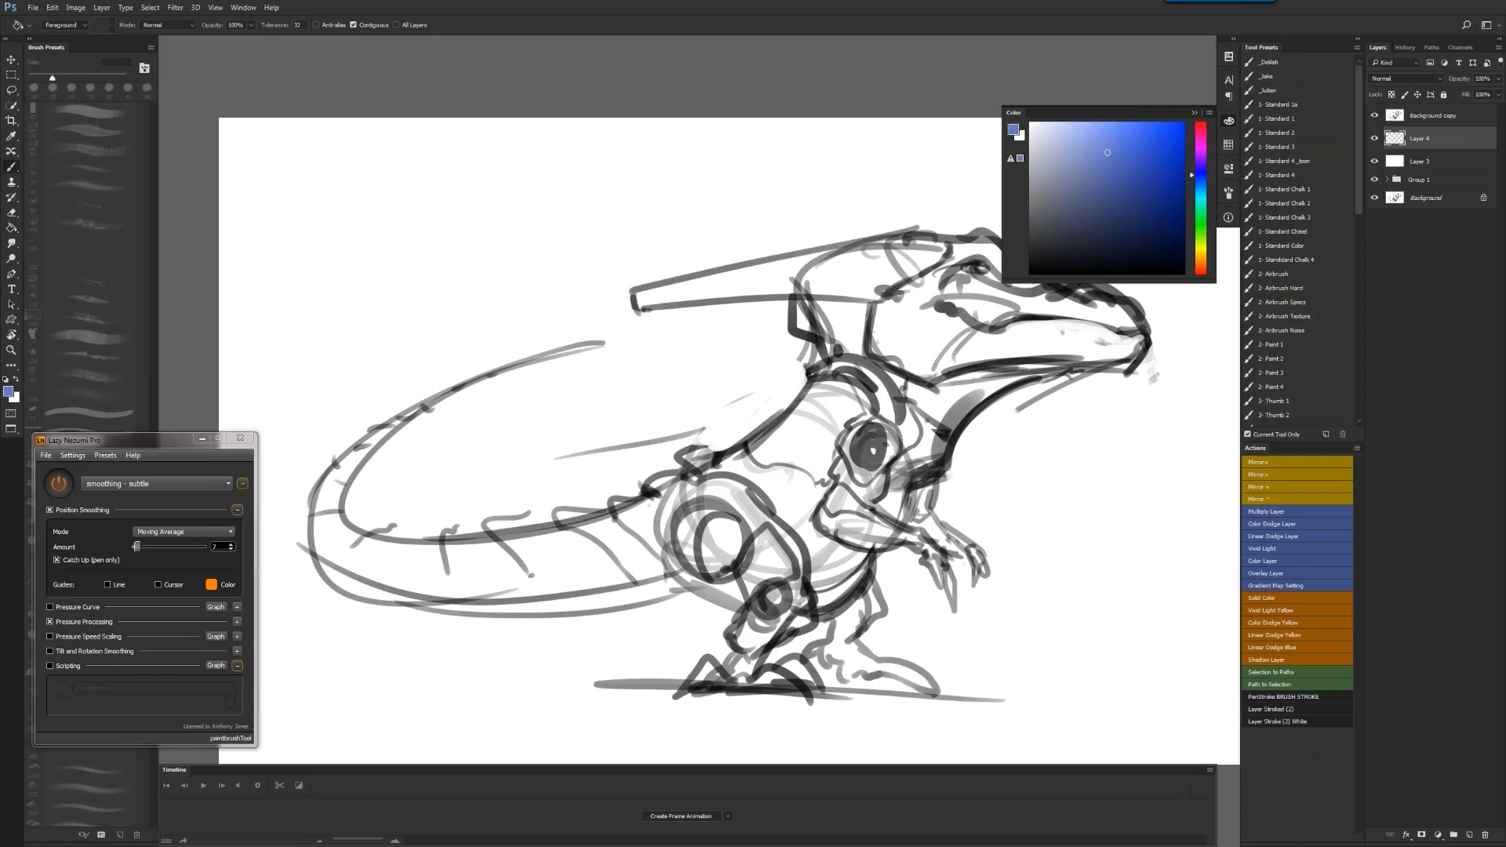
{"action": "left_click_drag", "start_coordinate": [912, 252], "coordinate": [861, 283]}
{"action": "left_click", "coordinate": [1443, 117]}
{"action": "left_click_drag", "start_coordinate": [1469, 94], "coordinate": [1446, 94]}
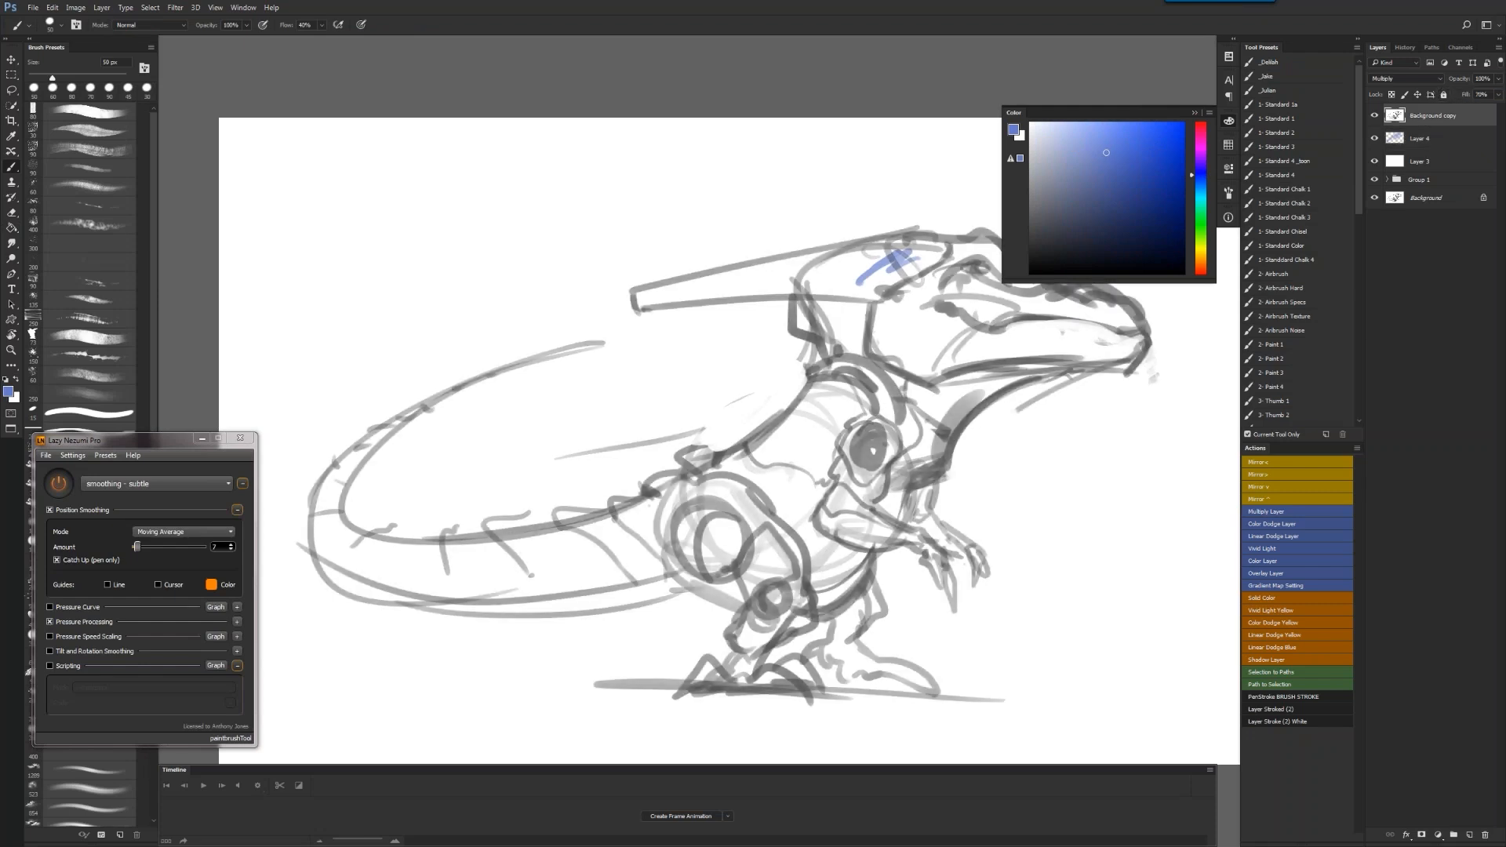
Paint the whole head crest medium blue on Layer 4, enlarging the brush to 125 px
{"action": "left_click", "coordinate": [1444, 138]}
{"action": "key", "text": "f"}
{"action": "key", "text": "f"}
{"action": "key", "text": "f"}
{"action": "key", "text": "bracketright"}
{"action": "mouse_move", "coordinate": [910, 245]}
{"action": "left_mouse_down"}
{"action": "mouse_move", "coordinate": [871, 279]}
{"action": "mouse_move", "coordinate": [926, 251]}
{"action": "mouse_move", "coordinate": [891, 243]}
{"action": "mouse_move", "coordinate": [644, 289]}
{"action": "mouse_move", "coordinate": [853, 269]}
{"action": "left_mouse_up"}
{"action": "key", "text": "bracketright"}
{"action": "key", "text": "bracketright"}
{"action": "key", "text": "bracketright"}
{"action": "key", "text": "bracketright"}
{"action": "key", "text": "bracketright"}
{"action": "left_click_drag", "start_coordinate": [681, 293], "coordinate": [853, 276]}
Return to the standard screen mode and float the Color panel over the empty canvas above the tail
{"action": "key", "text": "f"}
{"action": "key", "text": "f"}
{"action": "key", "text": "f"}
{"action": "left_click", "coordinate": [1229, 120]}
{"action": "key", "text": "f"}
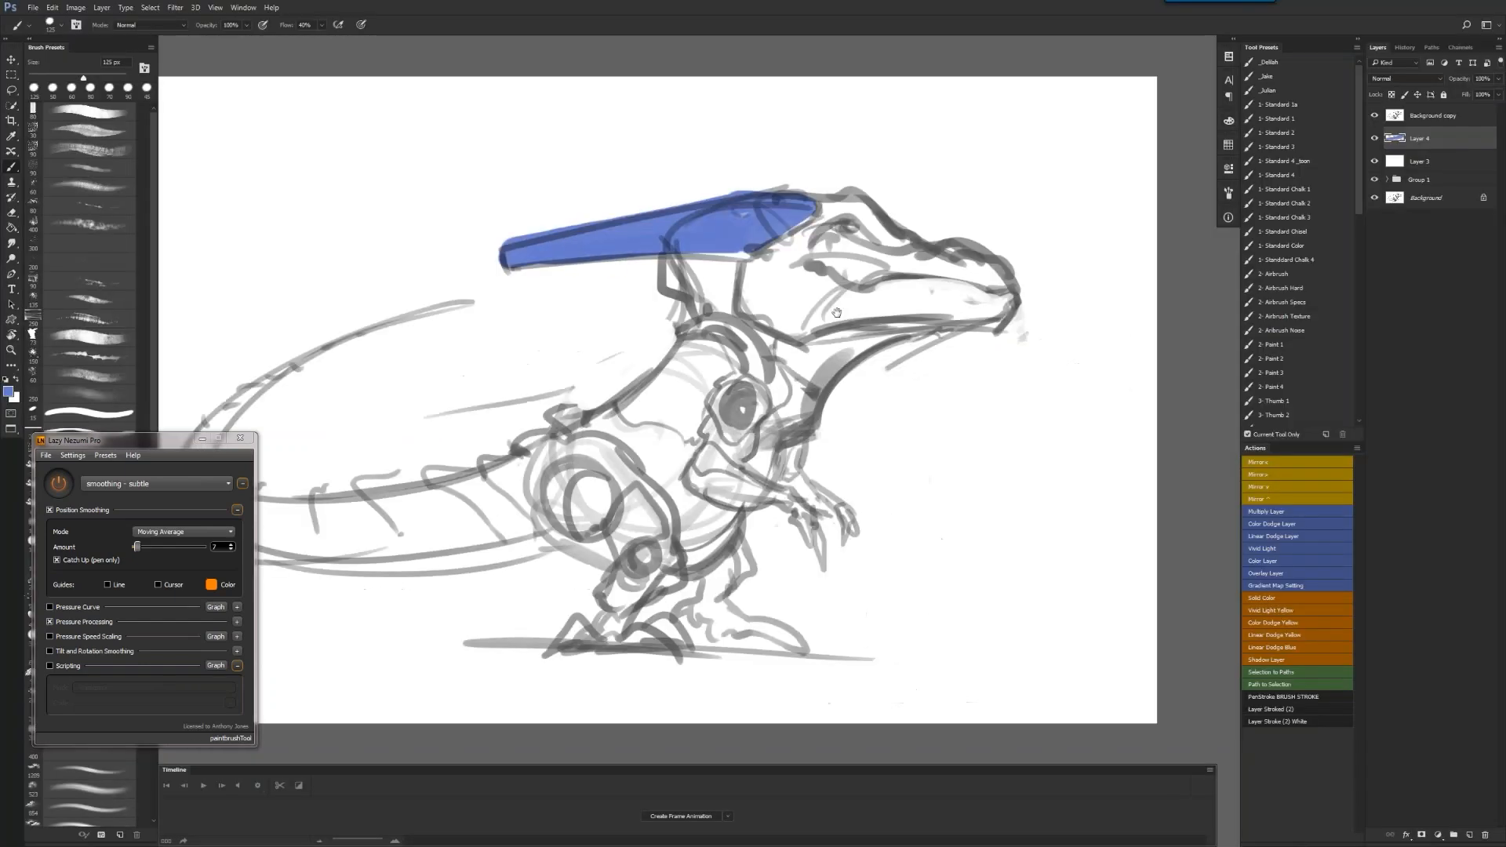
{"action": "key", "text": "f"}
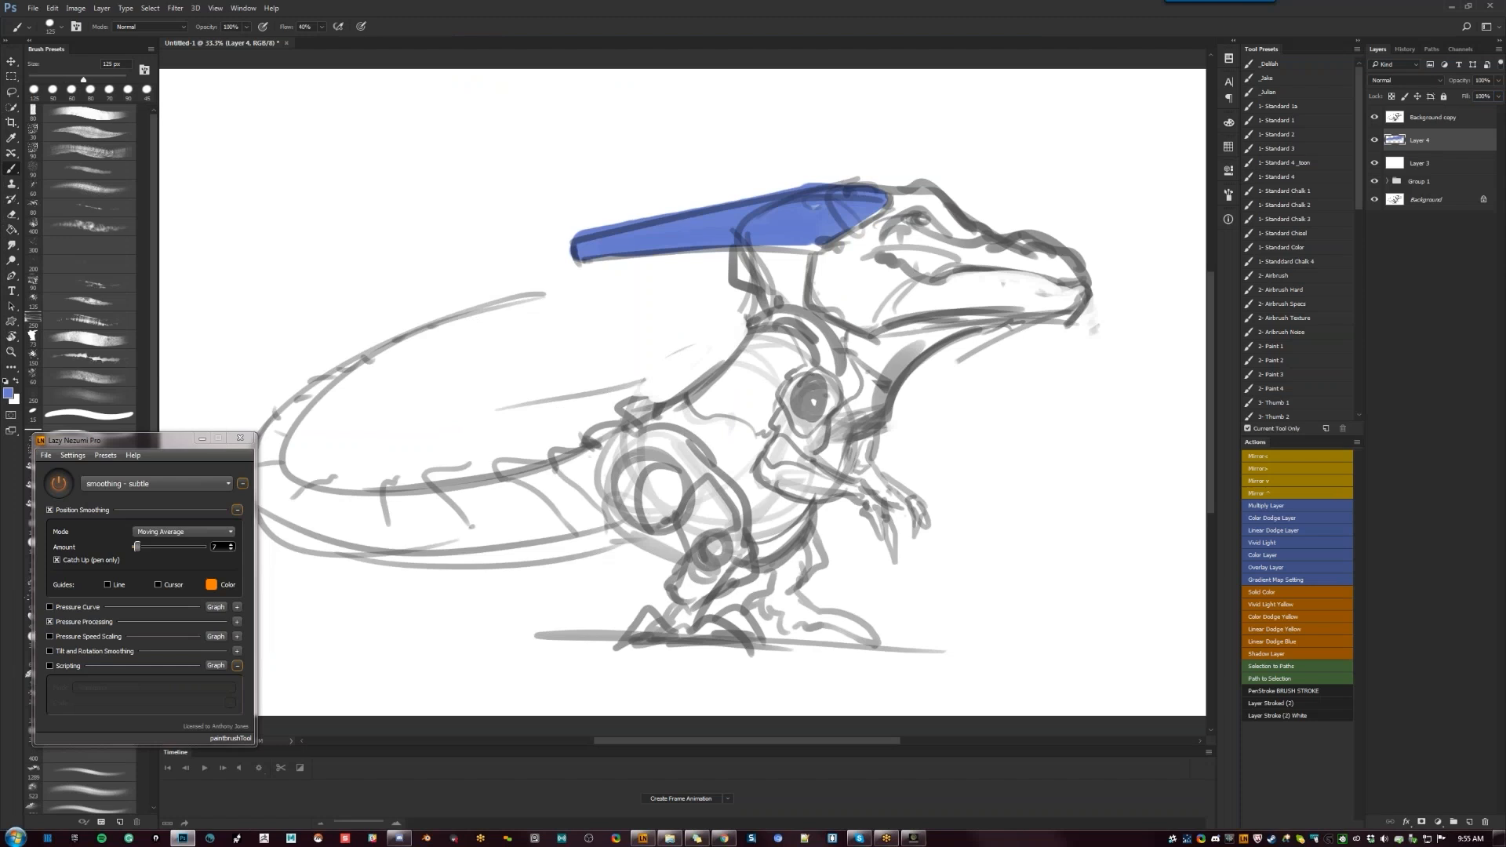
{"action": "left_click", "coordinate": [1228, 195]}
{"action": "mouse_move", "coordinate": [1228, 194]}
{"action": "left_mouse_down"}
{"action": "mouse_move", "coordinate": [1227, 130]}
{"action": "mouse_move", "coordinate": [1114, 146]}
{"action": "left_mouse_up"}
{"action": "left_click", "coordinate": [1228, 123]}
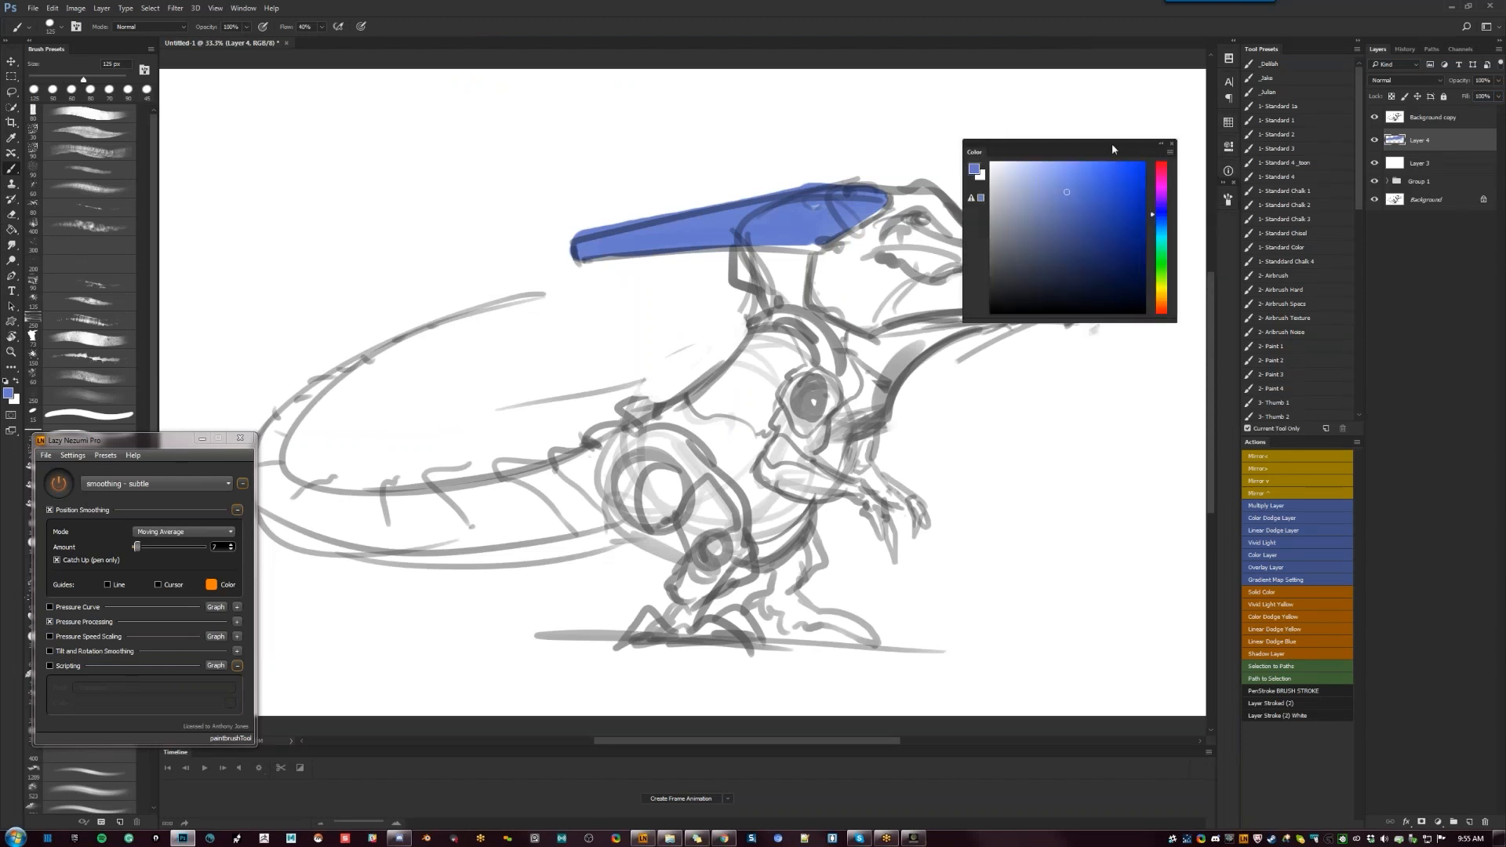
{"action": "key", "text": "f"}
{"action": "key", "text": "f"}
{"action": "key", "text": "f"}
{"action": "left_click_drag", "start_coordinate": [1043, 235], "coordinate": [375, 94]}
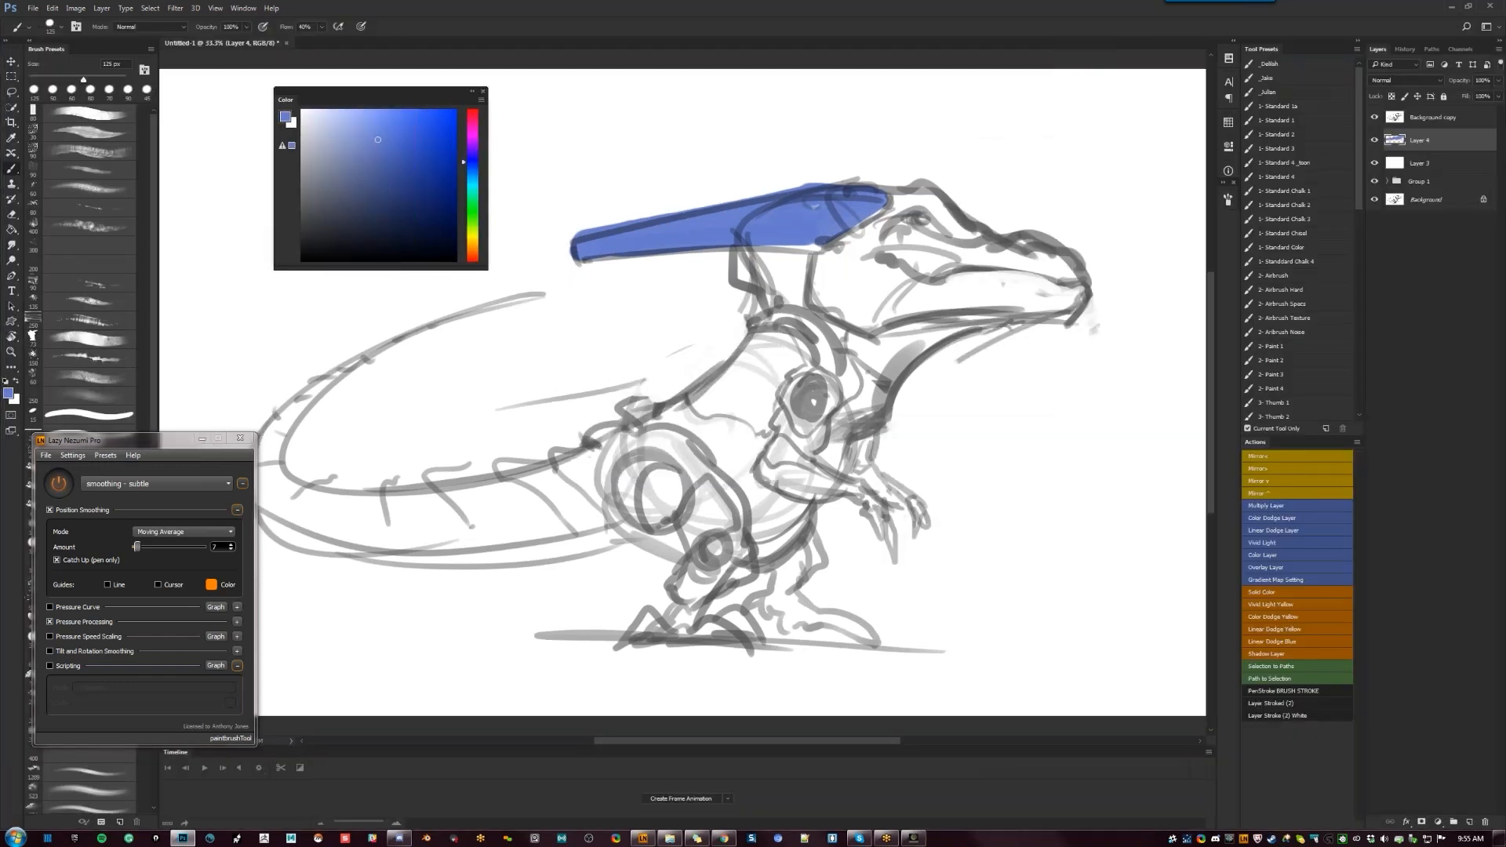
Paint the neck, throat and underside of the jaw in dark navy, sampling painted tones along the way
{"action": "left_click", "coordinate": [428, 185]}
{"action": "mouse_move", "coordinate": [802, 235]}
{"action": "left_mouse_down"}
{"action": "mouse_move", "coordinate": [590, 258]}
{"action": "mouse_move", "coordinate": [833, 237]}
{"action": "mouse_move", "coordinate": [800, 218]}
{"action": "mouse_move", "coordinate": [801, 269]}
{"action": "mouse_move", "coordinate": [734, 269]}
{"action": "mouse_move", "coordinate": [781, 304]}
{"action": "mouse_move", "coordinate": [802, 272]}
{"action": "mouse_move", "coordinate": [859, 362]}
{"action": "mouse_move", "coordinate": [887, 339]}
{"action": "mouse_move", "coordinate": [977, 320]}
{"action": "mouse_move", "coordinate": [852, 359]}
{"action": "mouse_move", "coordinate": [872, 396]}
{"action": "mouse_move", "coordinate": [836, 439]}
{"action": "mouse_move", "coordinate": [877, 416]}
{"action": "mouse_move", "coordinate": [890, 355]}
{"action": "mouse_move", "coordinate": [914, 345]}
{"action": "left_mouse_up"}
{"action": "key", "text": "d"}
{"action": "left_click", "coordinate": [800, 265], "text": "alt"}
{"action": "mouse_move", "coordinate": [806, 314]}
{"action": "left_mouse_down"}
{"action": "mouse_move", "coordinate": [845, 345]}
{"action": "mouse_move", "coordinate": [791, 311]}
{"action": "mouse_move", "coordinate": [875, 363]}
{"action": "mouse_move", "coordinate": [887, 349]}
{"action": "mouse_move", "coordinate": [860, 362]}
{"action": "left_mouse_up"}
{"action": "left_click", "coordinate": [789, 294], "text": "alt"}
{"action": "mouse_move", "coordinate": [796, 299]}
{"action": "left_mouse_down"}
{"action": "mouse_move", "coordinate": [879, 364]}
{"action": "mouse_move", "coordinate": [895, 344]}
{"action": "mouse_move", "coordinate": [891, 363]}
{"action": "mouse_move", "coordinate": [1004, 318]}
{"action": "left_mouse_up"}
{"action": "left_click", "coordinate": [951, 327], "text": "alt"}
{"action": "left_click", "coordinate": [902, 353], "text": "alt"}
Block in the cheek, brow and back of the skull with pale blue on Layer 4, adjusting the brush size
{"action": "key", "text": "bracketright"}
{"action": "key", "text": "bracketright"}
{"action": "left_click", "coordinate": [372, 138]}
{"action": "left_click", "coordinate": [466, 173]}
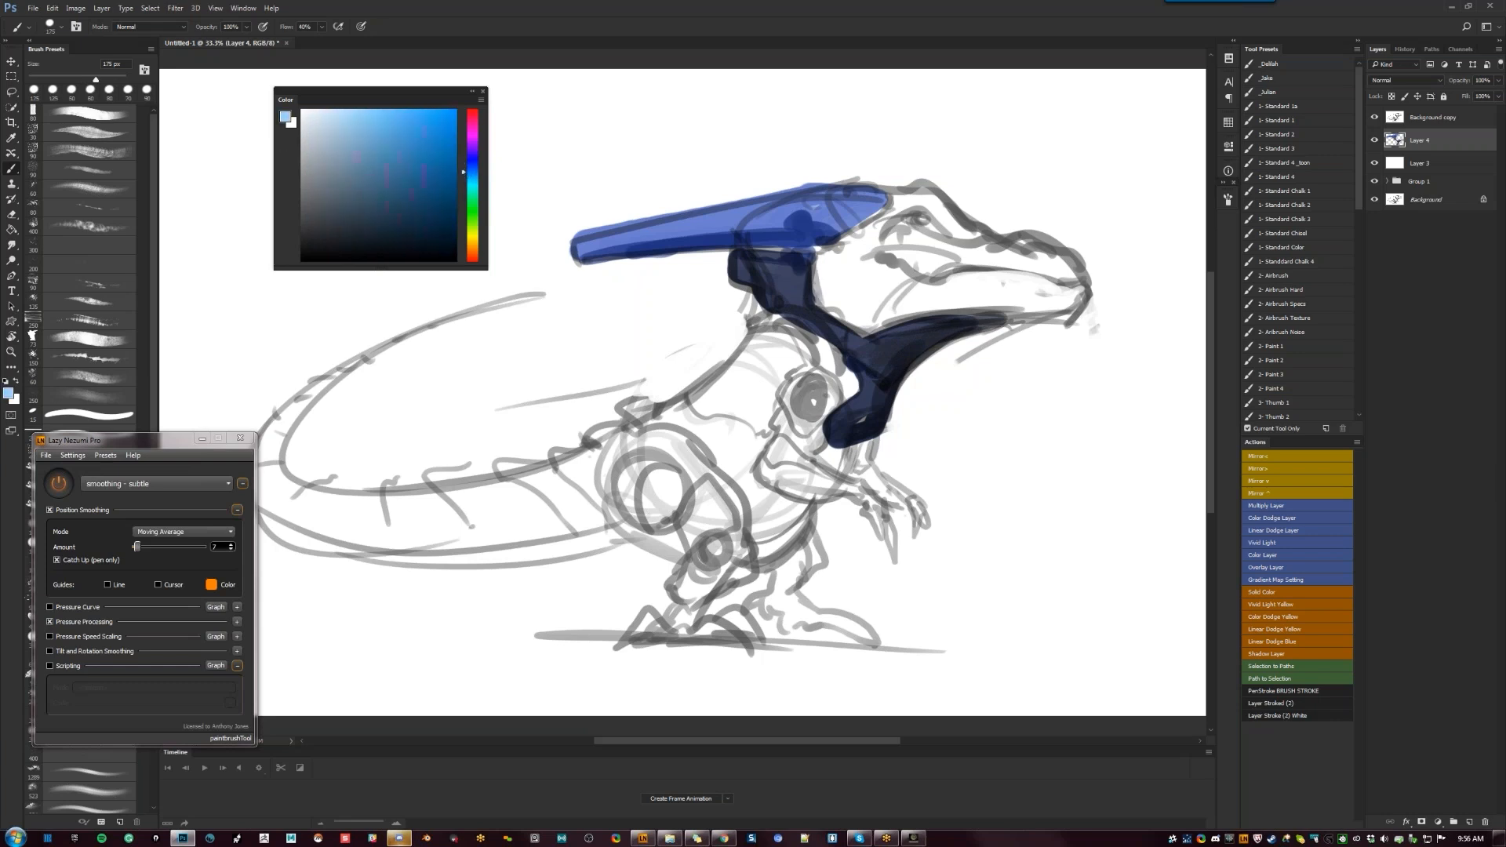
{"action": "mouse_move", "coordinate": [851, 247]}
{"action": "left_mouse_down"}
{"action": "mouse_move", "coordinate": [831, 310]}
{"action": "mouse_move", "coordinate": [871, 227]}
{"action": "mouse_move", "coordinate": [915, 196]}
{"action": "mouse_move", "coordinate": [899, 213]}
{"action": "mouse_move", "coordinate": [933, 196]}
{"action": "mouse_move", "coordinate": [949, 231]}
{"action": "mouse_move", "coordinate": [863, 267]}
{"action": "mouse_move", "coordinate": [898, 289]}
{"action": "mouse_move", "coordinate": [863, 302]}
{"action": "left_mouse_up"}
{"action": "key", "text": "bracketleft"}
{"action": "mouse_move", "coordinate": [820, 191]}
{"action": "left_mouse_down"}
{"action": "mouse_move", "coordinate": [865, 220]}
{"action": "mouse_move", "coordinate": [848, 191]}
{"action": "mouse_move", "coordinate": [824, 199]}
{"action": "mouse_move", "coordinate": [903, 193]}
{"action": "left_mouse_up"}
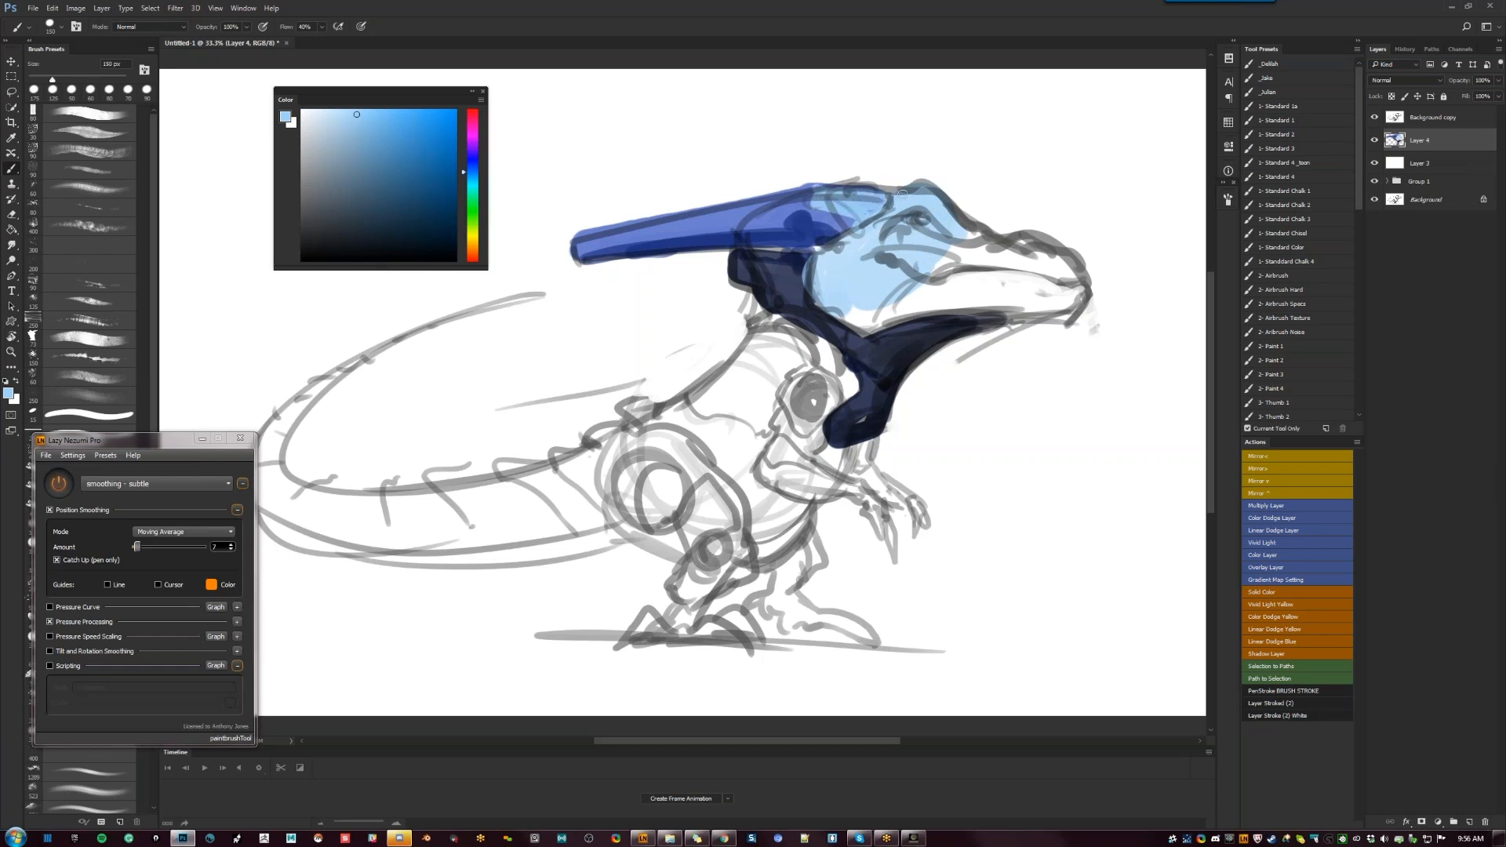
Paint black accents on the eye, the crest joint and the upper neck with a much smaller brush
{"action": "mouse_move", "coordinate": [814, 205]}
{"action": "left_mouse_down"}
{"action": "mouse_move", "coordinate": [851, 220]}
{"action": "mouse_move", "coordinate": [815, 219]}
{"action": "left_mouse_up"}
{"action": "key", "text": "bracketleft"}
{"action": "key", "text": "bracketleft"}
{"action": "key", "text": "bracketleft"}
{"action": "key", "text": "bracketleft"}
{"action": "key", "text": "bracketleft"}
{"action": "key", "text": "bracketleft"}
{"action": "key", "text": "bracketleft"}
{"action": "left_click", "coordinate": [799, 216], "text": "alt"}
{"action": "key", "text": "ctrl+z"}
{"action": "left_click", "coordinate": [775, 216], "text": "alt"}
{"action": "key", "text": "d"}
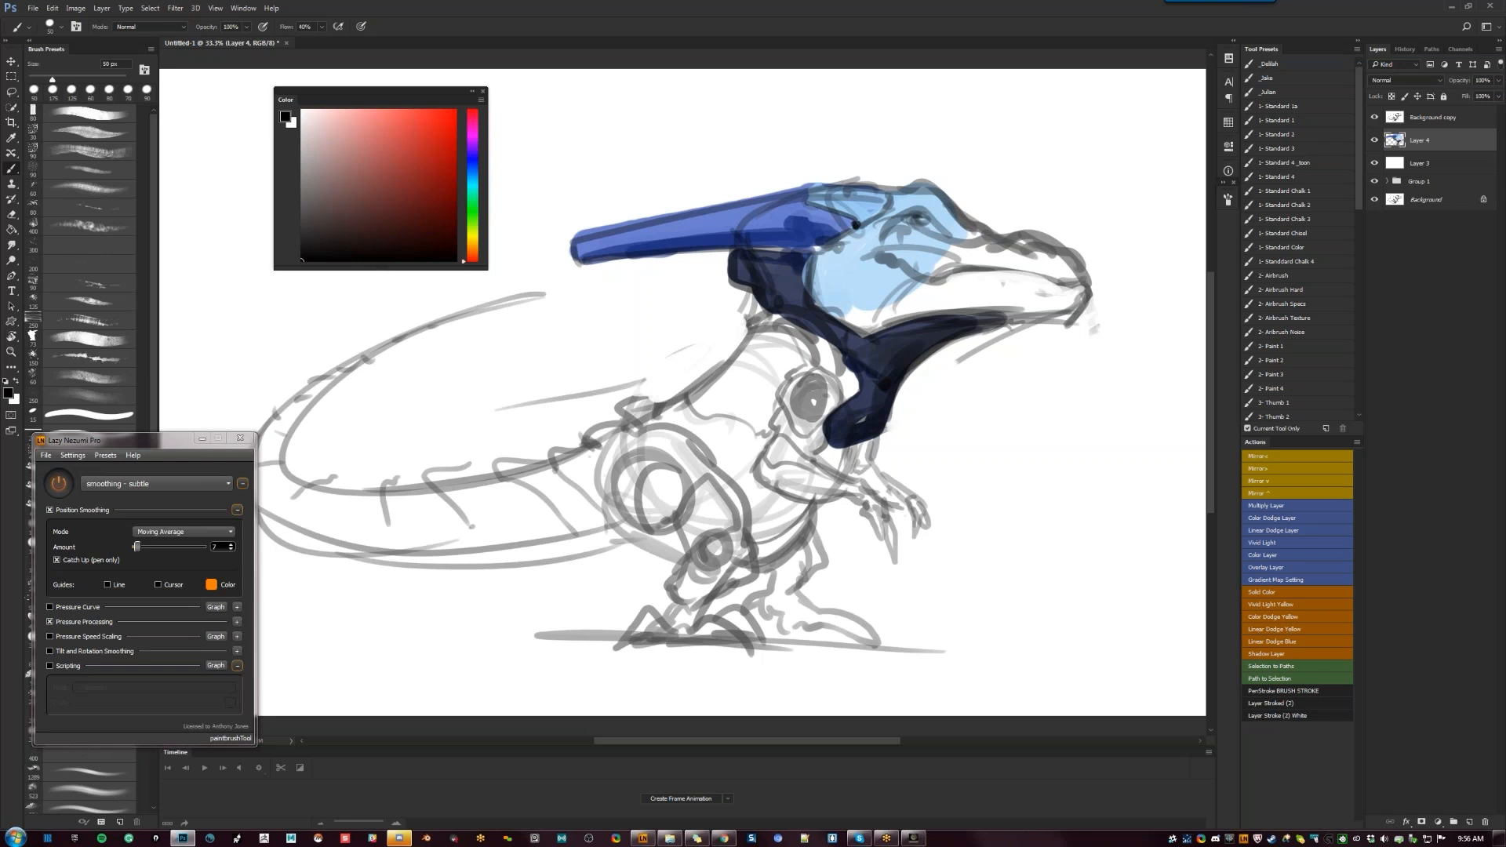
{"action": "left_click_drag", "start_coordinate": [910, 220], "coordinate": [922, 222]}
{"action": "left_click_drag", "start_coordinate": [819, 250], "coordinate": [850, 226]}
{"action": "mouse_move", "coordinate": [754, 248]}
{"action": "left_mouse_down"}
{"action": "mouse_move", "coordinate": [785, 248]}
{"action": "mouse_move", "coordinate": [734, 251]}
{"action": "mouse_move", "coordinate": [803, 275]}
{"action": "left_mouse_up"}
Flip the canvas horizontally and fill the rest of the snout and lower jaw with pale blue
{"action": "key", "text": "bracketright"}
{"action": "key", "text": "ctrl+shift+h"}
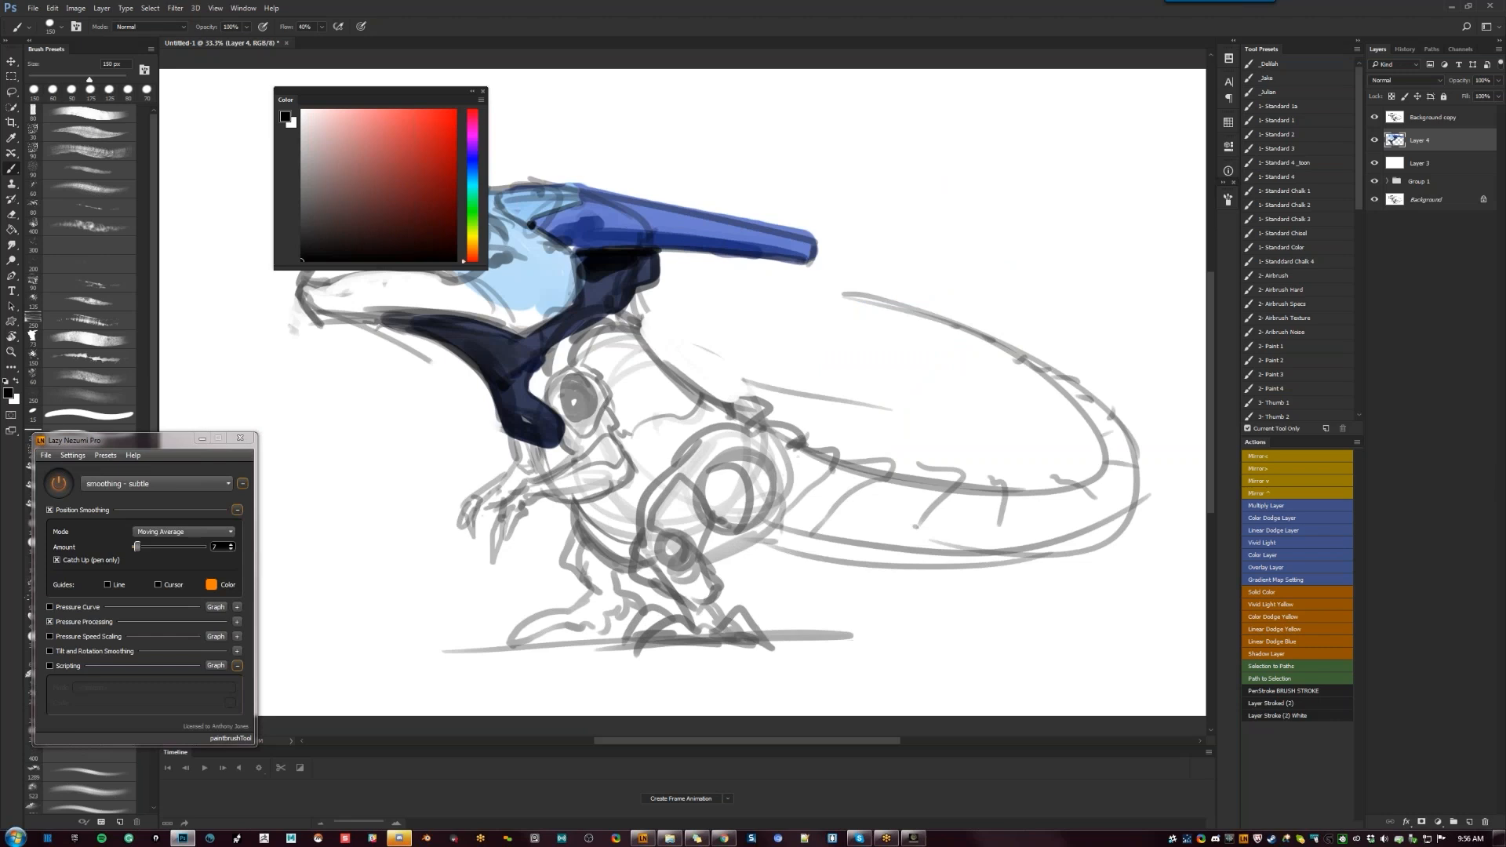
{"action": "left_click_drag", "start_coordinate": [645, 305], "coordinate": [998, 292]}
{"action": "left_click", "coordinate": [880, 265], "text": "alt"}
{"action": "mouse_move", "coordinate": [777, 232]}
{"action": "left_mouse_down"}
{"action": "mouse_move", "coordinate": [664, 256]}
{"action": "mouse_move", "coordinate": [796, 236]}
{"action": "mouse_move", "coordinate": [666, 273]}
{"action": "mouse_move", "coordinate": [718, 267]}
{"action": "mouse_move", "coordinate": [706, 294]}
{"action": "mouse_move", "coordinate": [870, 281]}
{"action": "mouse_move", "coordinate": [873, 304]}
{"action": "mouse_move", "coordinate": [912, 284]}
{"action": "mouse_move", "coordinate": [806, 299]}
{"action": "left_mouse_up"}
{"action": "key", "text": "bracketleft"}
Darken the mouth line and its corner with a dark gray-blue using a smaller brush
{"action": "key", "text": "d"}
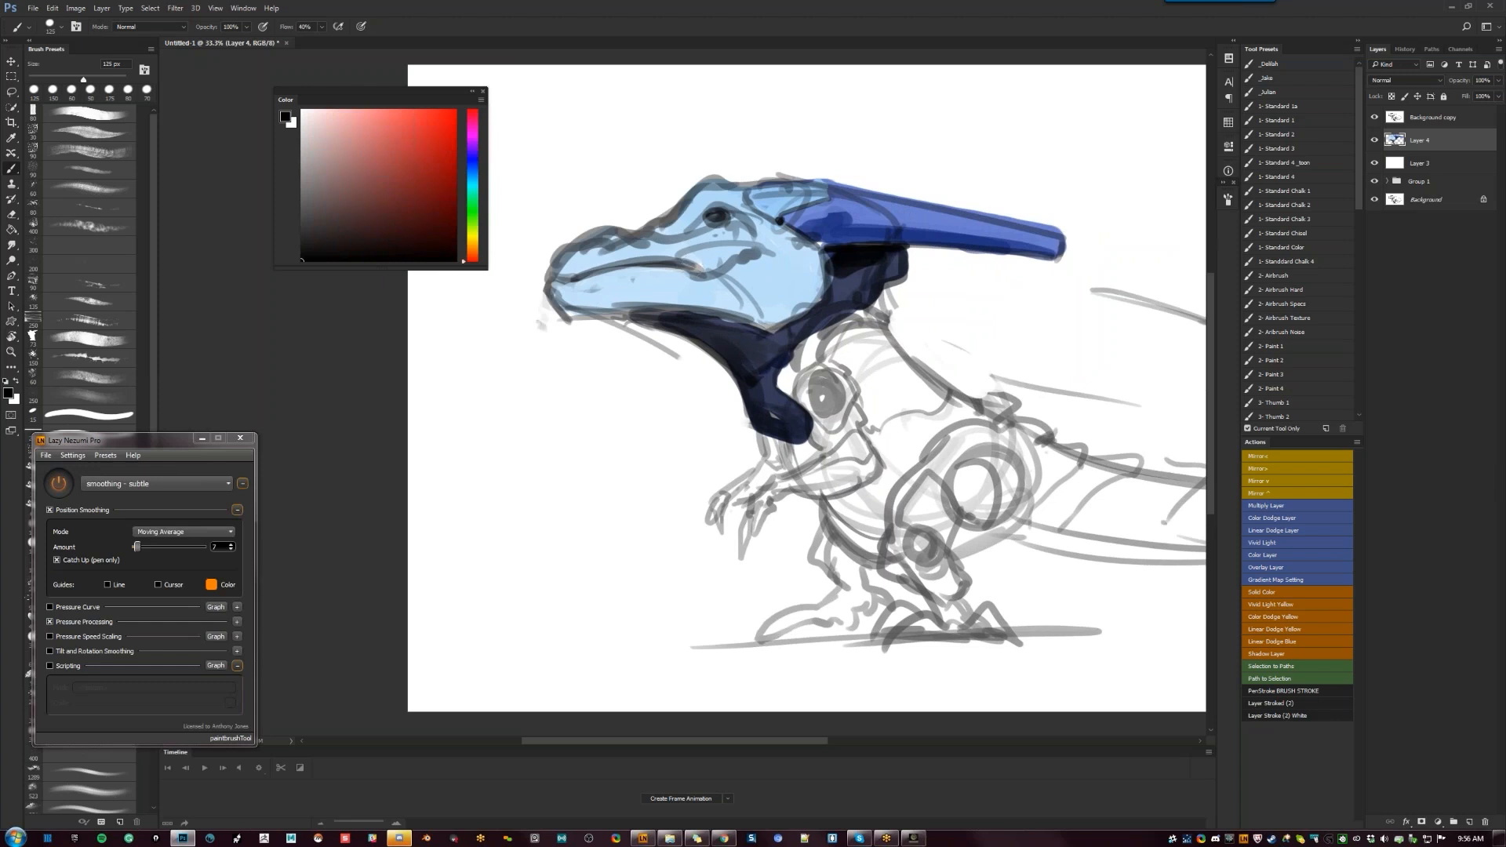
{"action": "left_click", "coordinate": [681, 266], "text": "alt"}
{"action": "mouse_move", "coordinate": [649, 261]}
{"action": "left_mouse_down"}
{"action": "mouse_move", "coordinate": [748, 249]}
{"action": "mouse_move", "coordinate": [696, 219]}
{"action": "mouse_move", "coordinate": [678, 242]}
{"action": "left_mouse_up"}
{"action": "key", "text": "bracketleft"}
{"action": "key", "text": "bracketleft"}
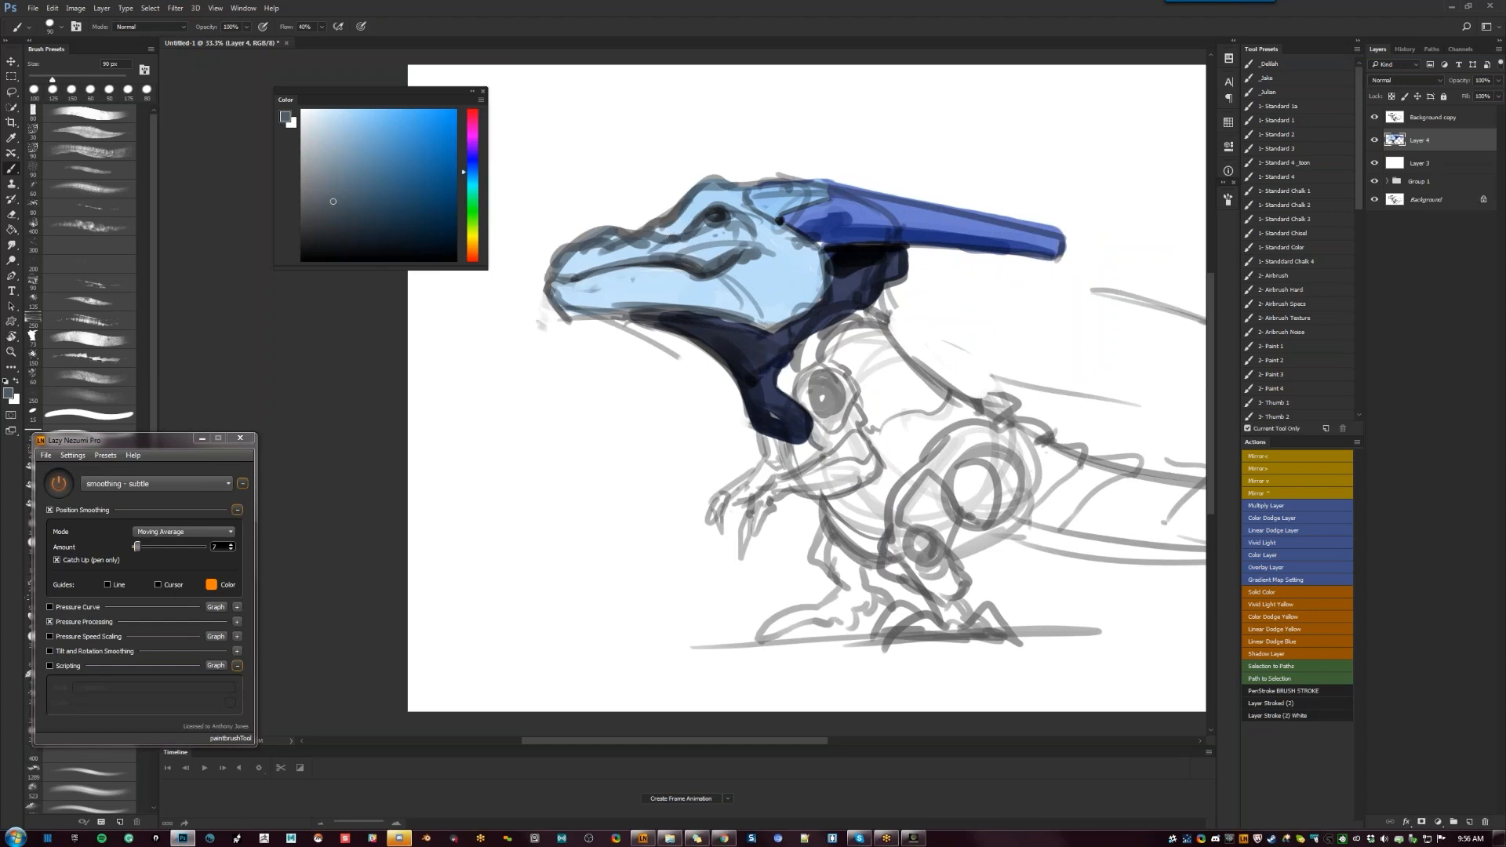
Flip the canvas back and paint gray-blue behind the neck beneath the crest and along the cheek's lower edge
{"action": "key", "text": "F2"}
{"action": "mouse_move", "coordinate": [1109, 306]}
{"action": "left_mouse_down"}
{"action": "mouse_move", "coordinate": [852, 288]}
{"action": "mouse_move", "coordinate": [787, 315]}
{"action": "mouse_move", "coordinate": [799, 335]}
{"action": "left_mouse_up"}
{"action": "key", "text": "d"}
{"action": "key", "text": "bracketright"}
{"action": "key", "text": "bracketright"}
{"action": "key", "text": "bracketright"}
{"action": "key", "text": "bracketright"}
{"action": "key", "text": "bracketright"}
{"action": "key", "text": "bracketright"}
{"action": "key", "text": "bracketright"}
{"action": "key", "text": "bracketright"}
{"action": "key", "text": "bracketright"}
{"action": "left_click", "coordinate": [755, 305], "text": "alt"}
{"action": "left_click_drag", "start_coordinate": [750, 290], "coordinate": [804, 334]}
{"action": "left_click", "coordinate": [762, 304], "text": "alt"}
{"action": "mouse_move", "coordinate": [751, 286]}
{"action": "left_mouse_down"}
{"action": "mouse_move", "coordinate": [820, 316]}
{"action": "mouse_move", "coordinate": [811, 327]}
{"action": "mouse_move", "coordinate": [884, 314]}
{"action": "mouse_move", "coordinate": [904, 343]}
{"action": "left_mouse_up"}
{"action": "key", "text": "bracketleft"}
{"action": "key", "text": "bracketleft"}
{"action": "key", "text": "bracketleft"}
{"action": "key", "text": "bracketleft"}
{"action": "key", "text": "bracketleft"}
{"action": "key", "text": "bracketleft"}
{"action": "key", "text": "bracketleft"}
{"action": "mouse_move", "coordinate": [734, 273]}
{"action": "left_mouse_down"}
{"action": "mouse_move", "coordinate": [751, 296]}
{"action": "mouse_move", "coordinate": [722, 291]}
{"action": "mouse_move", "coordinate": [730, 282]}
{"action": "left_mouse_up"}
{"action": "key", "text": "ctrl+z"}
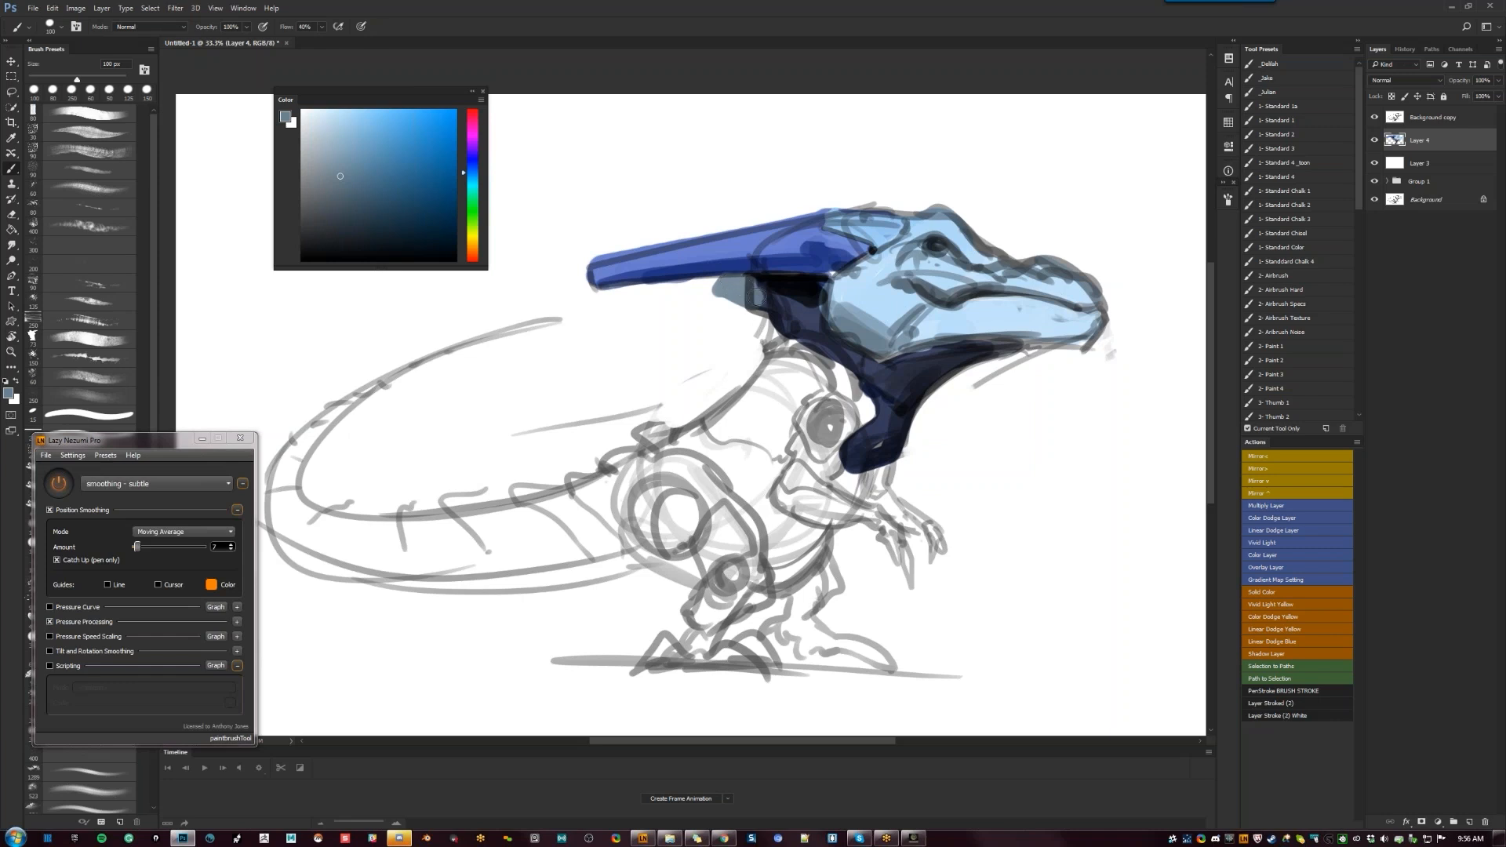
Fill the upper torso behind the arm with gray-blue
{"action": "mouse_move", "coordinate": [753, 346]}
{"action": "left_mouse_down"}
{"action": "mouse_move", "coordinate": [707, 286]}
{"action": "mouse_move", "coordinate": [690, 368]}
{"action": "mouse_move", "coordinate": [651, 369]}
{"action": "mouse_move", "coordinate": [659, 392]}
{"action": "mouse_move", "coordinate": [688, 403]}
{"action": "mouse_move", "coordinate": [753, 314]}
{"action": "mouse_move", "coordinate": [793, 330]}
{"action": "mouse_move", "coordinate": [737, 297]}
{"action": "mouse_move", "coordinate": [797, 333]}
{"action": "left_mouse_up"}
{"action": "key", "text": "bracketright"}
{"action": "key", "text": "bracketright"}
Sample dark navy to deepen the neck, undo the stroke behind it, and add a navy notch on the lower jaw
{"action": "left_click", "coordinate": [744, 255], "text": "alt"}
{"action": "mouse_move", "coordinate": [731, 263]}
{"action": "left_mouse_down"}
{"action": "mouse_move", "coordinate": [719, 289]}
{"action": "mouse_move", "coordinate": [773, 290]}
{"action": "mouse_move", "coordinate": [790, 309]}
{"action": "mouse_move", "coordinate": [722, 244]}
{"action": "mouse_move", "coordinate": [775, 290]}
{"action": "left_mouse_up"}
{"action": "key", "text": "bracketleft"}
{"action": "key", "text": "ctrl+z"}
{"action": "mouse_move", "coordinate": [707, 221]}
{"action": "left_mouse_down"}
{"action": "mouse_move", "coordinate": [720, 275]}
{"action": "mouse_move", "coordinate": [756, 289]}
{"action": "left_mouse_up"}
{"action": "key", "text": "bracketleft"}
{"action": "mouse_move", "coordinate": [681, 220]}
{"action": "left_mouse_down"}
{"action": "mouse_move", "coordinate": [717, 250]}
{"action": "mouse_move", "coordinate": [690, 233]}
{"action": "mouse_move", "coordinate": [703, 224]}
{"action": "left_mouse_up"}
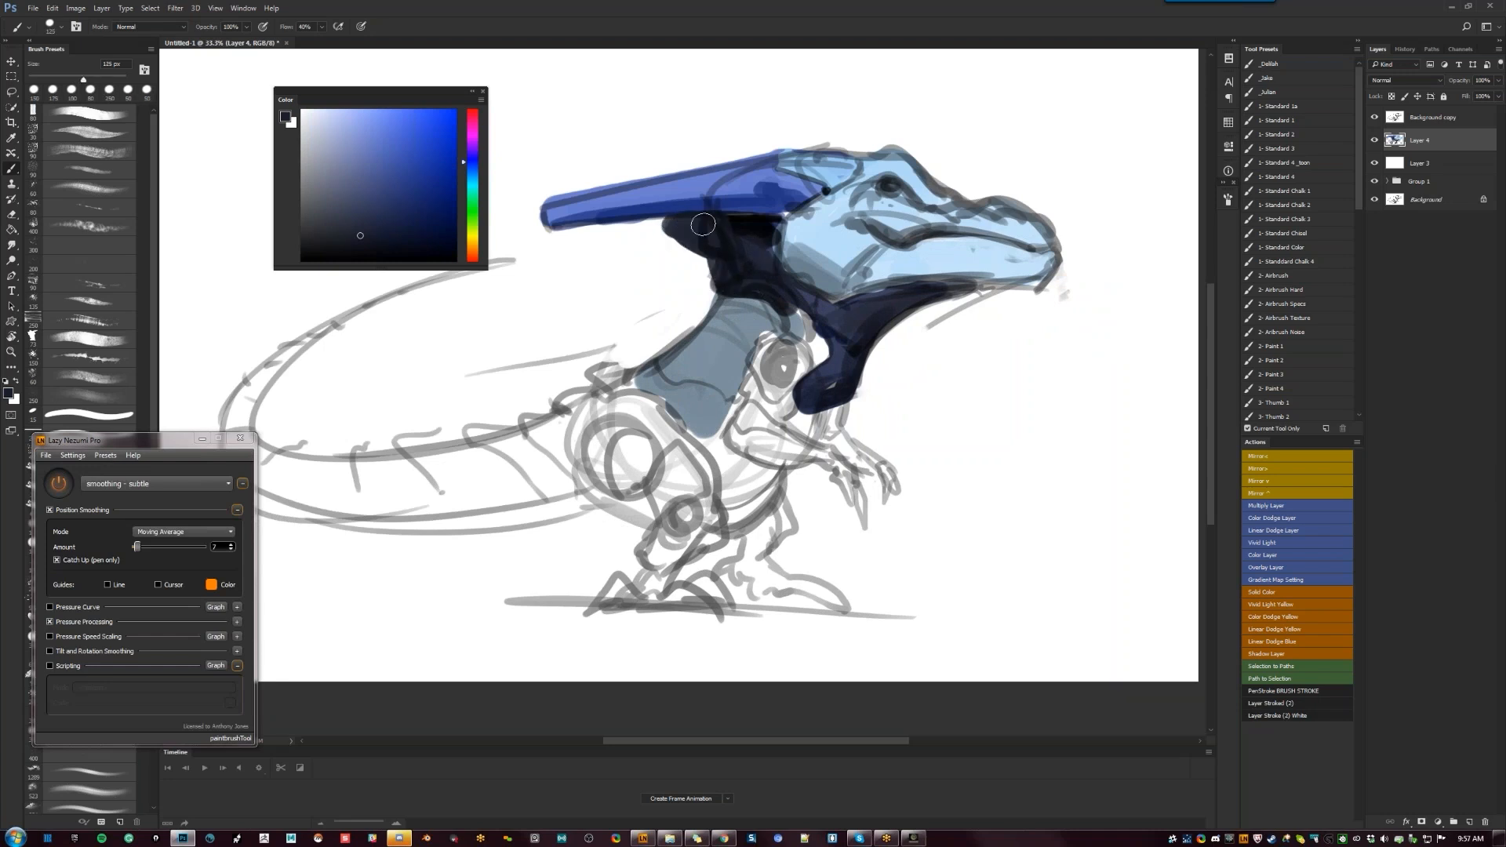
{"action": "key", "text": "ctrl+z"}
{"action": "key", "text": "bracketleft"}
{"action": "mouse_move", "coordinate": [869, 304]}
{"action": "left_mouse_down"}
{"action": "mouse_move", "coordinate": [990, 281]}
{"action": "mouse_move", "coordinate": [948, 262]}
{"action": "left_mouse_up"}
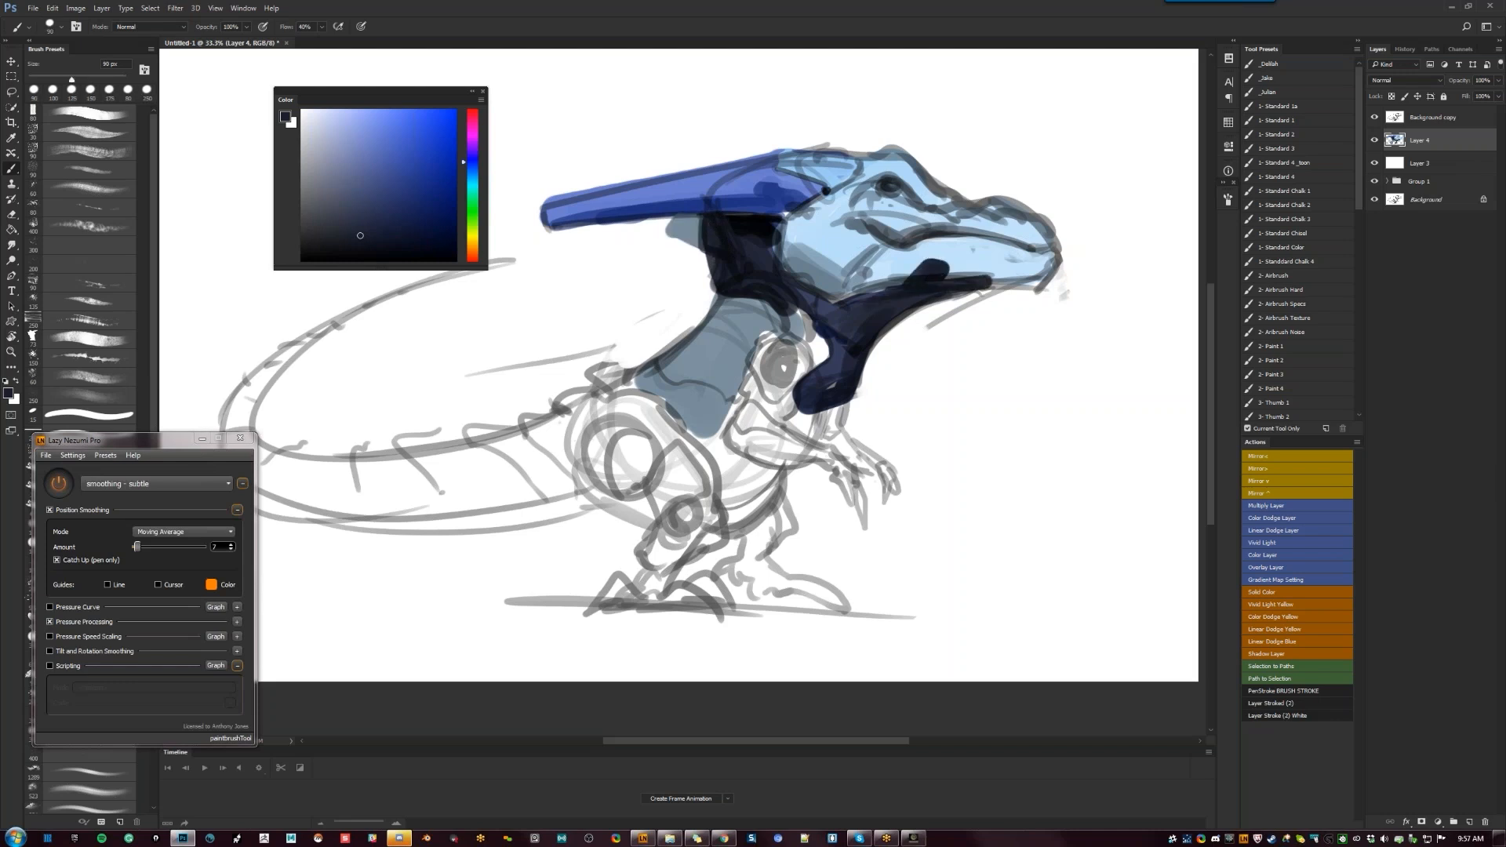
Lower the Fill of the Background copy linework layer to about 49% and reselect Layer 4
{"action": "left_click", "coordinate": [1457, 119]}
{"action": "left_click_drag", "start_coordinate": [1466, 97], "coordinate": [1450, 98]}
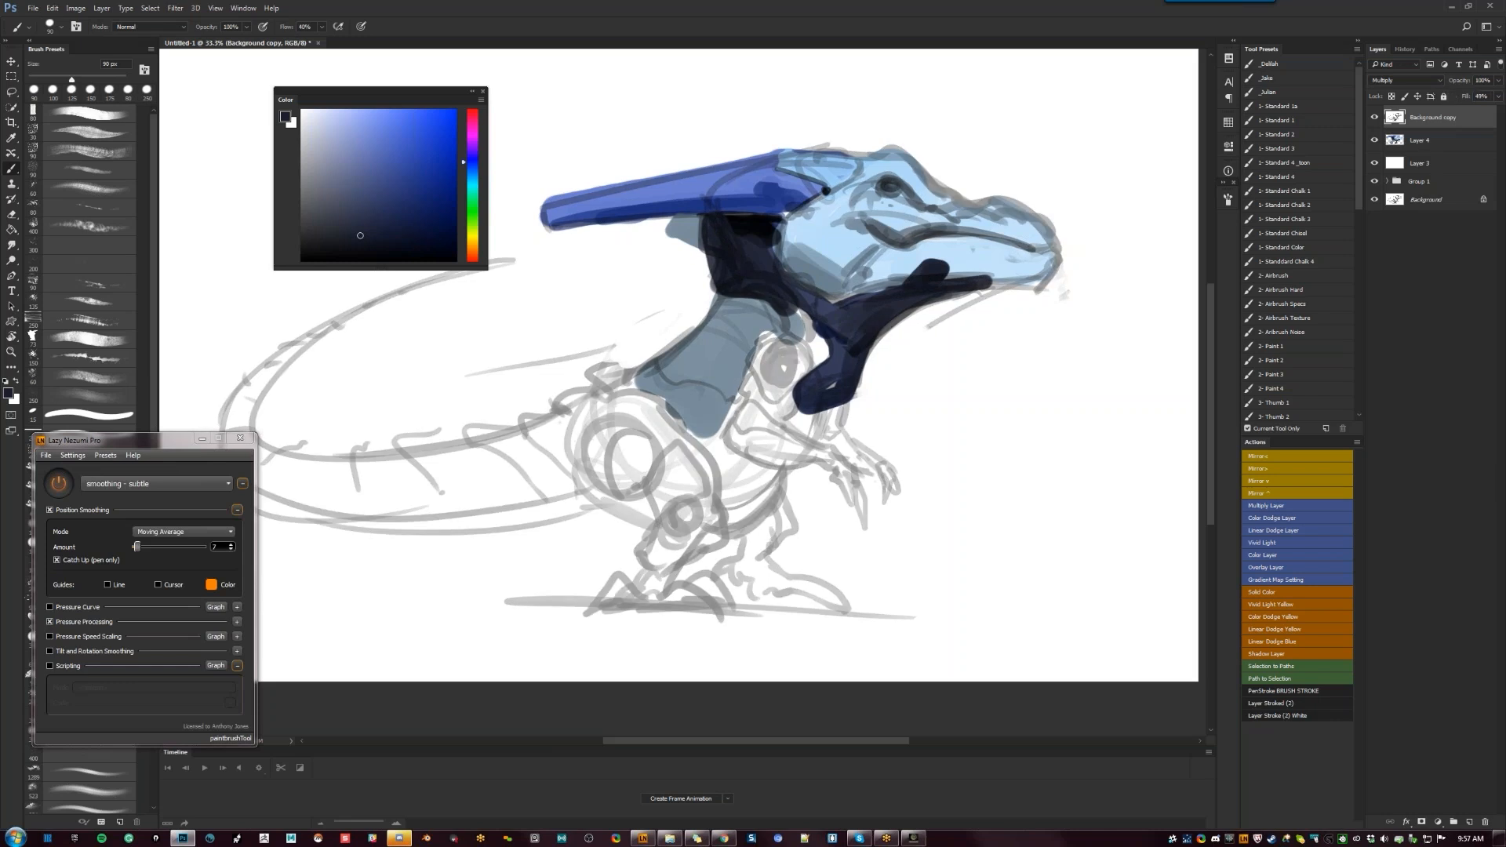
{"action": "left_click", "coordinate": [1437, 141]}
Choose a light cyan-blue and paint it over the cheek and brow with an enlarged brush
{"action": "left_click", "coordinate": [836, 199], "text": "alt"}
{"action": "left_click", "coordinate": [826, 191], "text": "alt"}
{"action": "left_click_drag", "start_coordinate": [839, 221], "coordinate": [864, 219]}
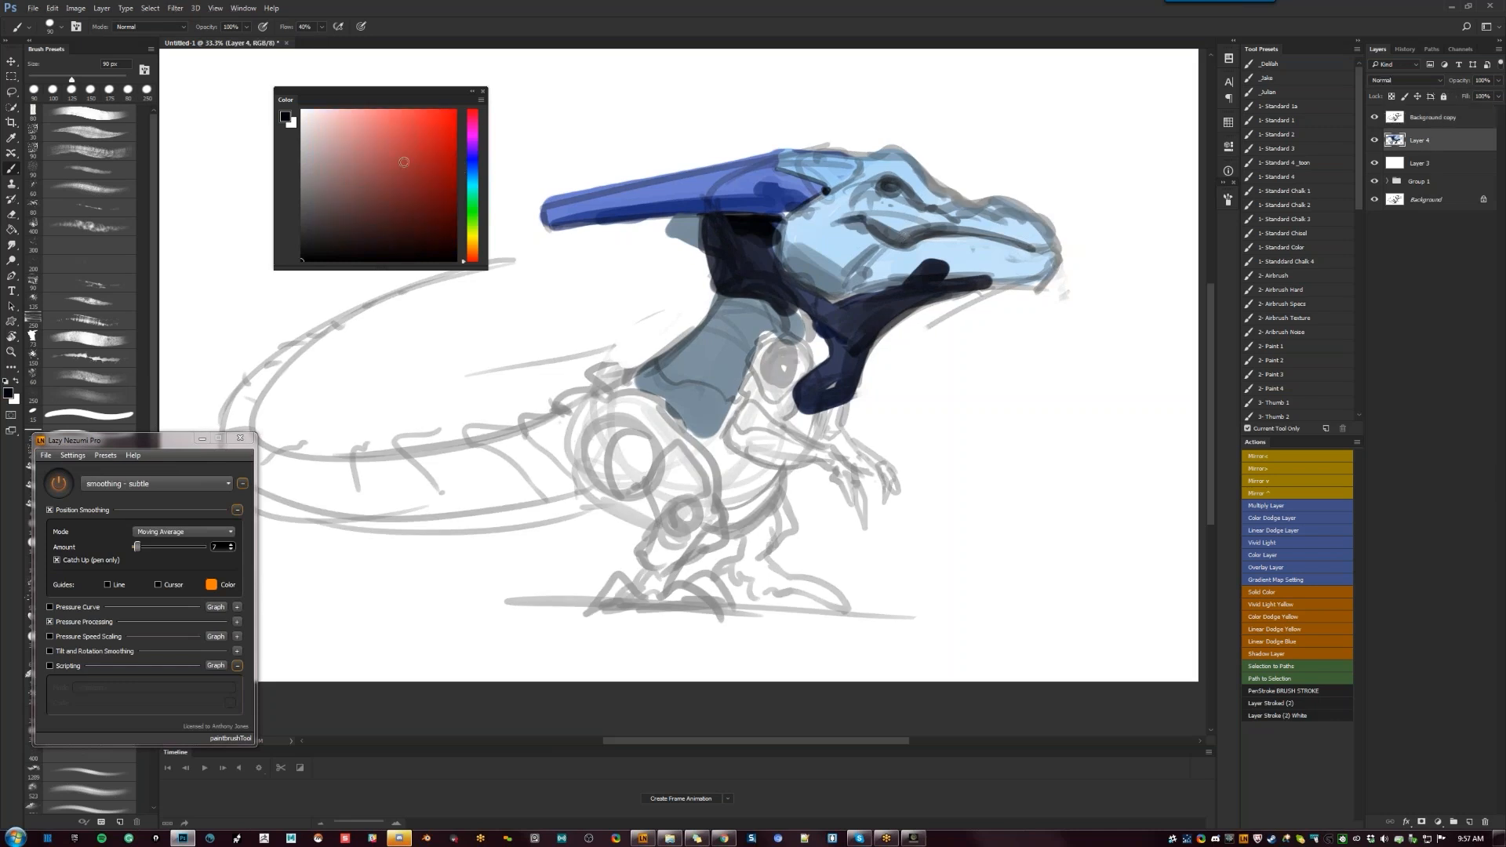
{"action": "left_click", "coordinate": [473, 178]}
{"action": "left_click", "coordinate": [368, 123]}
{"action": "key", "text": "bracketright"}
{"action": "key", "text": "bracketright"}
{"action": "key", "text": "bracketright"}
{"action": "key", "text": "bracketright"}
{"action": "key", "text": "bracketright"}
{"action": "mouse_move", "coordinate": [820, 211]}
{"action": "left_mouse_down"}
{"action": "mouse_move", "coordinate": [810, 223]}
{"action": "mouse_move", "coordinate": [841, 261]}
{"action": "left_mouse_up"}
{"action": "key", "text": "bracketleft"}
{"action": "key", "text": "bracketleft"}
{"action": "key", "text": "bracketleft"}
{"action": "mouse_move", "coordinate": [868, 177]}
{"action": "left_mouse_down"}
{"action": "mouse_move", "coordinate": [848, 188]}
{"action": "mouse_move", "coordinate": [892, 154]}
{"action": "mouse_move", "coordinate": [886, 172]}
{"action": "left_mouse_up"}
Paint the top of the snout light cyan-blue with a brush reduced to 70 px
{"action": "key", "text": "bracketleft"}
{"action": "key", "text": "bracketleft"}
{"action": "key", "text": "bracketleft"}
{"action": "key", "text": "bracketleft"}
{"action": "key", "text": "bracketleft"}
{"action": "key", "text": "bracketleft"}
{"action": "key", "text": "bracketleft"}
{"action": "key", "text": "bracketleft"}
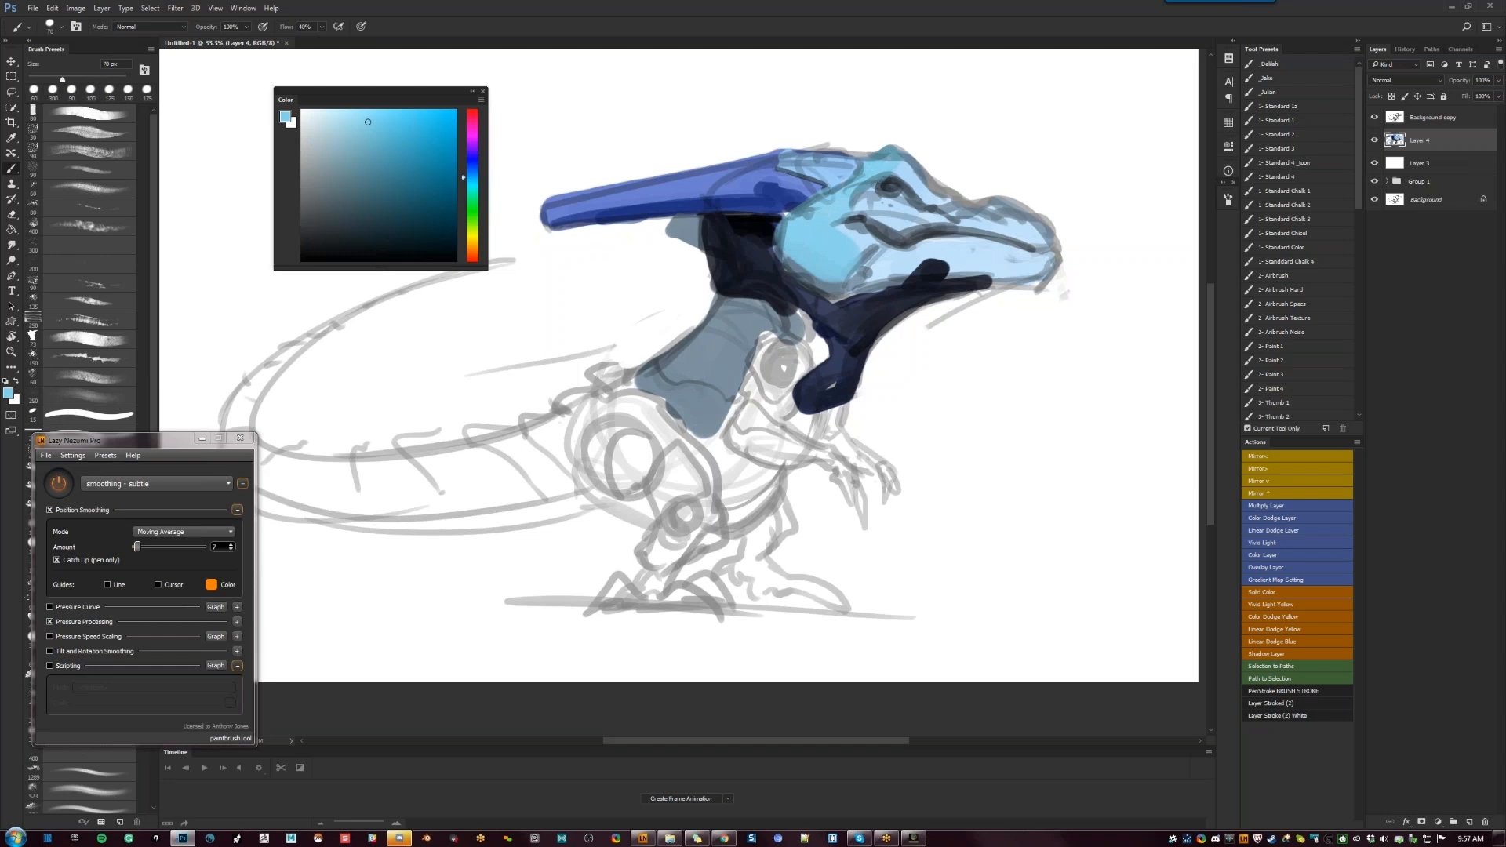
{"action": "mouse_move", "coordinate": [957, 214]}
{"action": "left_mouse_down"}
{"action": "mouse_move", "coordinate": [1024, 225]}
{"action": "mouse_move", "coordinate": [956, 221]}
{"action": "mouse_move", "coordinate": [1033, 241]}
{"action": "mouse_move", "coordinate": [1037, 221]}
{"action": "mouse_move", "coordinate": [1000, 207]}
{"action": "left_mouse_up"}
{"action": "key", "text": "d"}
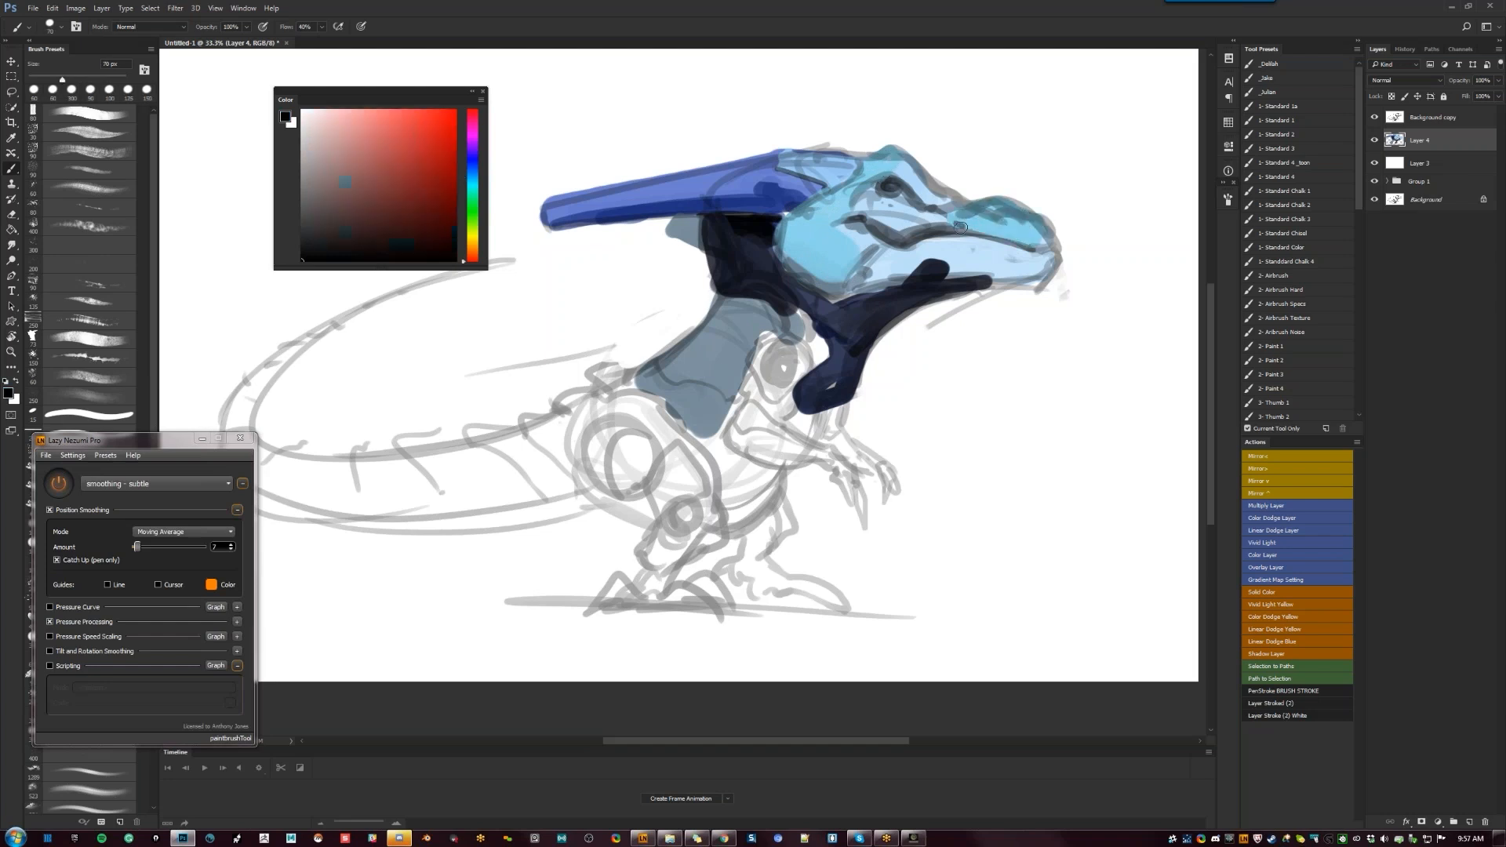
Flip the canvas, paint the near shoulder and arm with the sampled sky blue at 125 px, and flip back
{"action": "left_click", "coordinate": [1007, 213], "text": "alt"}
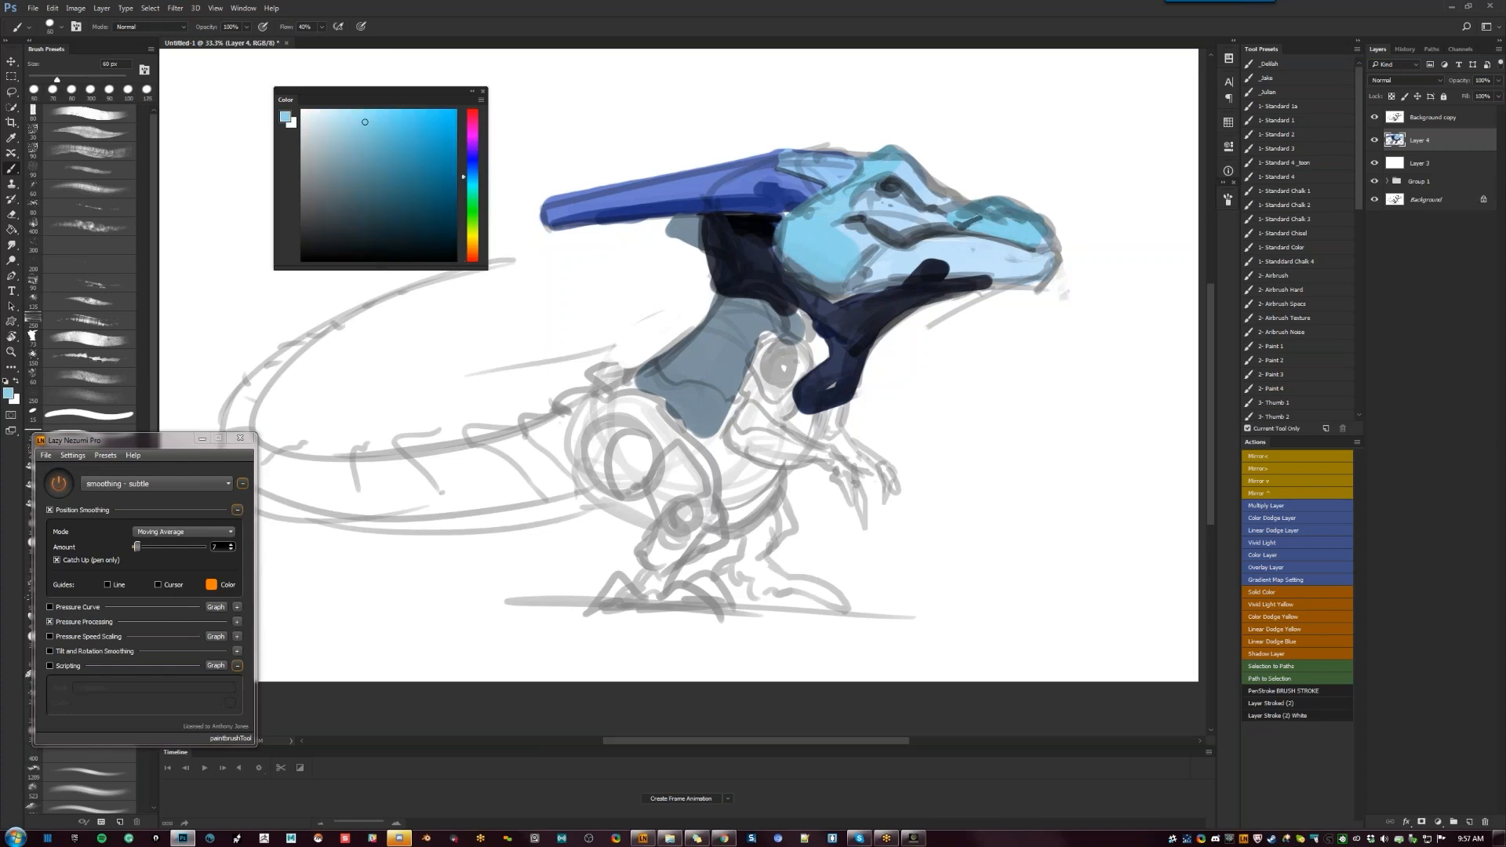
{"action": "key", "text": "ctrl+shift+h"}
{"action": "mouse_move", "coordinate": [596, 338]}
{"action": "left_mouse_down"}
{"action": "mouse_move", "coordinate": [902, 298]}
{"action": "mouse_move", "coordinate": [877, 385]}
{"action": "mouse_move", "coordinate": [770, 332]}
{"action": "mouse_move", "coordinate": [742, 336]}
{"action": "mouse_move", "coordinate": [789, 337]}
{"action": "mouse_move", "coordinate": [754, 346]}
{"action": "mouse_move", "coordinate": [773, 365]}
{"action": "mouse_move", "coordinate": [750, 367]}
{"action": "mouse_move", "coordinate": [757, 357]}
{"action": "mouse_move", "coordinate": [754, 386]}
{"action": "mouse_move", "coordinate": [778, 404]}
{"action": "mouse_move", "coordinate": [805, 397]}
{"action": "mouse_move", "coordinate": [715, 446]}
{"action": "mouse_move", "coordinate": [808, 408]}
{"action": "mouse_move", "coordinate": [794, 372]}
{"action": "left_mouse_up"}
{"action": "key", "text": "]"}
{"action": "key", "text": "]"}
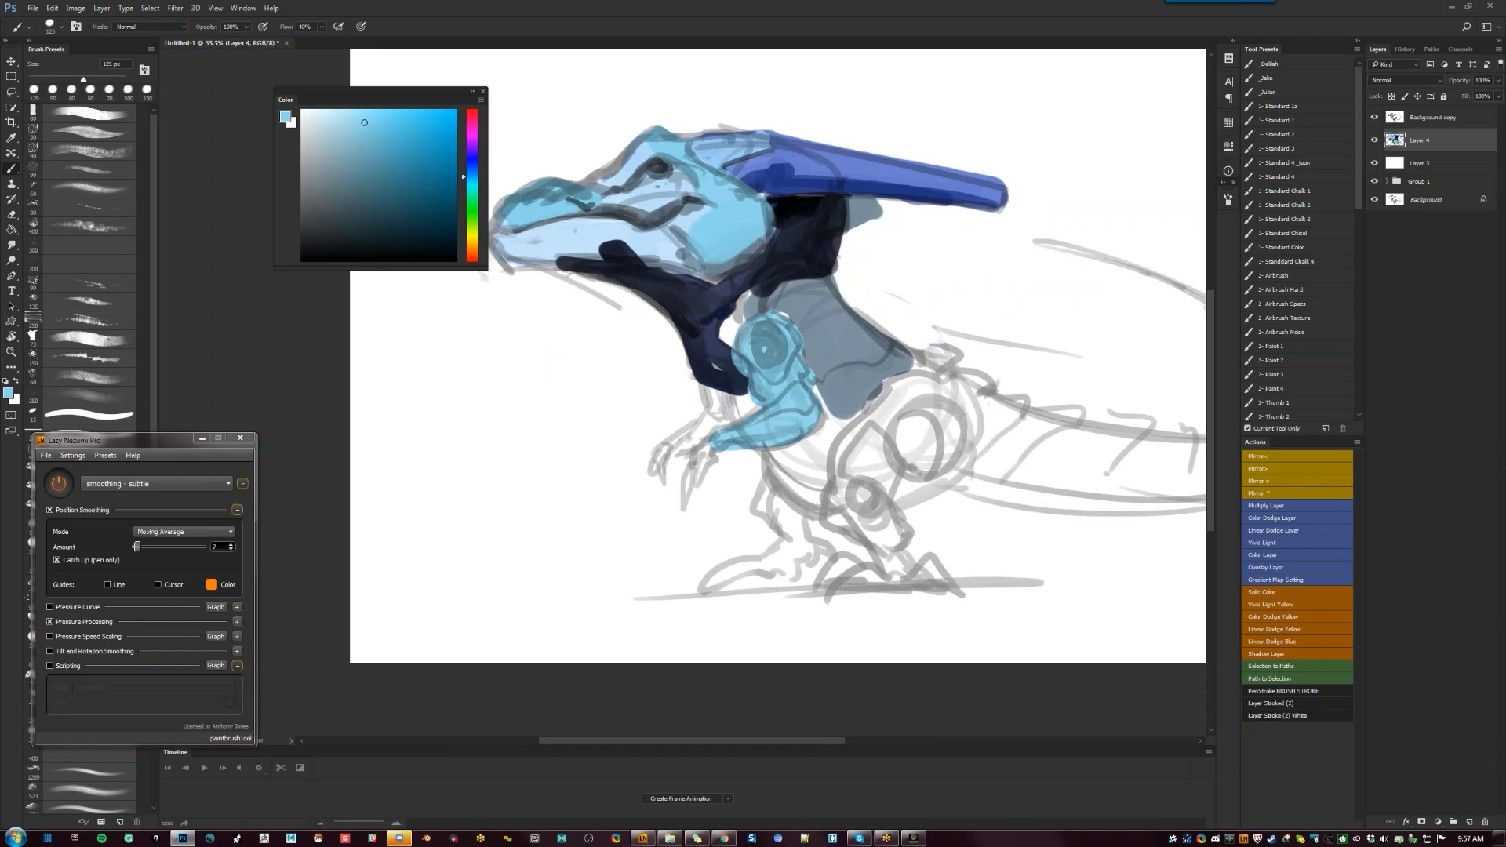
{"action": "left_click_drag", "start_coordinate": [794, 296], "coordinate": [784, 330]}
{"action": "key", "text": "ctrl+shift+h"}
{"action": "key", "text": "Tab"}
{"action": "key", "text": "Tab"}
{"action": "left_click_drag", "start_coordinate": [904, 449], "coordinate": [839, 359]}
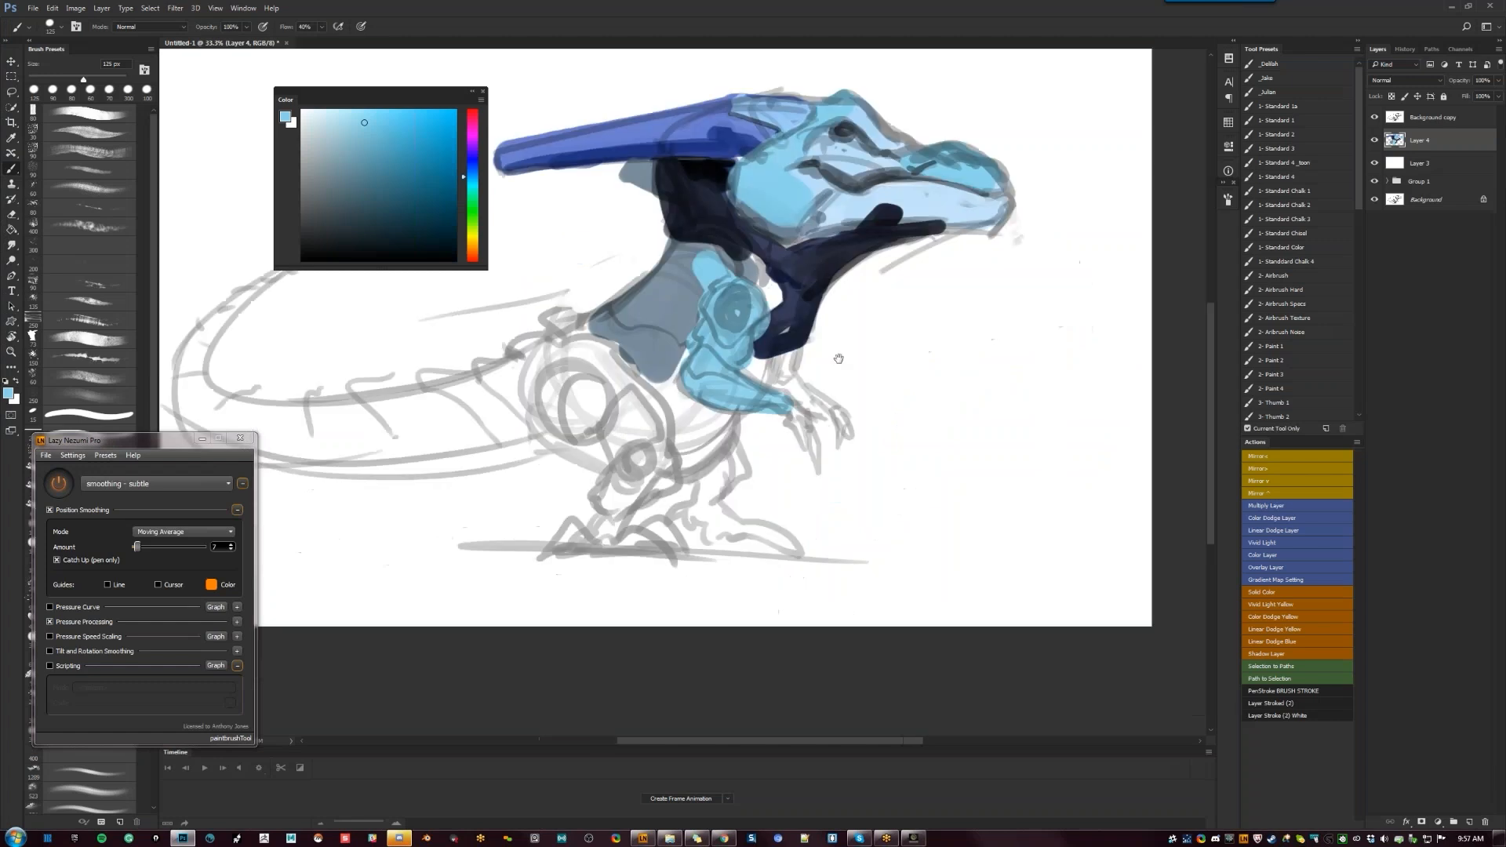
Paint black joint shapes between the arm and the neck and at the waist in front of the hip
{"action": "key", "text": "d"}
{"action": "mouse_move", "coordinate": [757, 251]}
{"action": "left_mouse_down"}
{"action": "mouse_move", "coordinate": [777, 299]}
{"action": "mouse_move", "coordinate": [759, 268]}
{"action": "mouse_move", "coordinate": [913, 356]}
{"action": "left_mouse_up"}
{"action": "key", "text": "ctrl+z"}
{"action": "key", "text": "["}
{"action": "key", "text": "["}
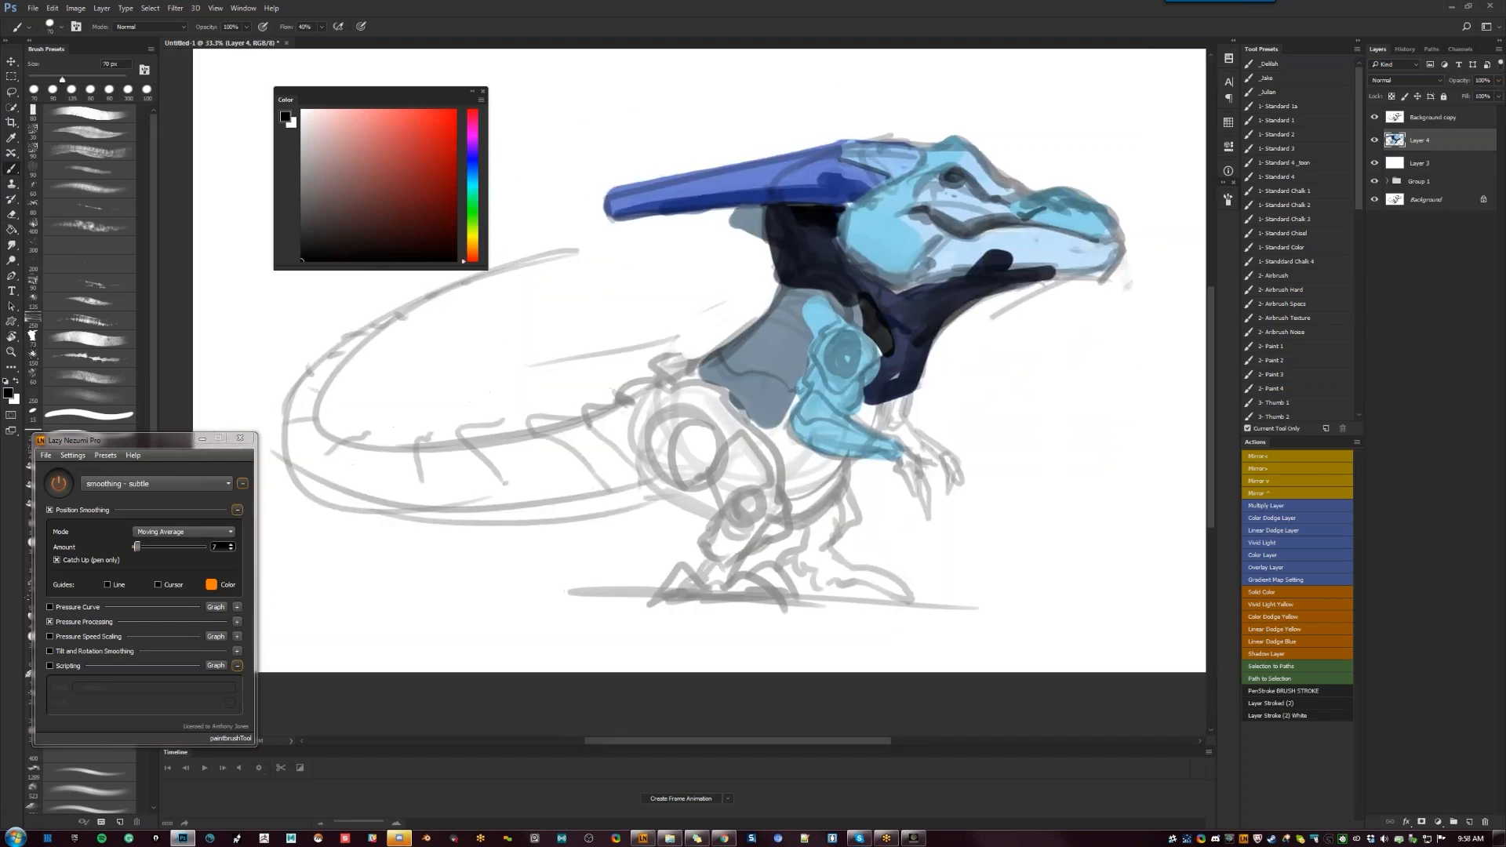
{"action": "mouse_move", "coordinate": [785, 410]}
{"action": "left_mouse_down"}
{"action": "mouse_move", "coordinate": [756, 427]}
{"action": "mouse_move", "coordinate": [794, 467]}
{"action": "mouse_move", "coordinate": [788, 426]}
{"action": "mouse_move", "coordinate": [805, 469]}
{"action": "mouse_move", "coordinate": [793, 472]}
{"action": "left_mouse_up"}
Colorize Layer 3 to a muted green with Hue/Saturation, using hue 138 and lightness about -45
{"action": "left_click", "coordinate": [1466, 163]}
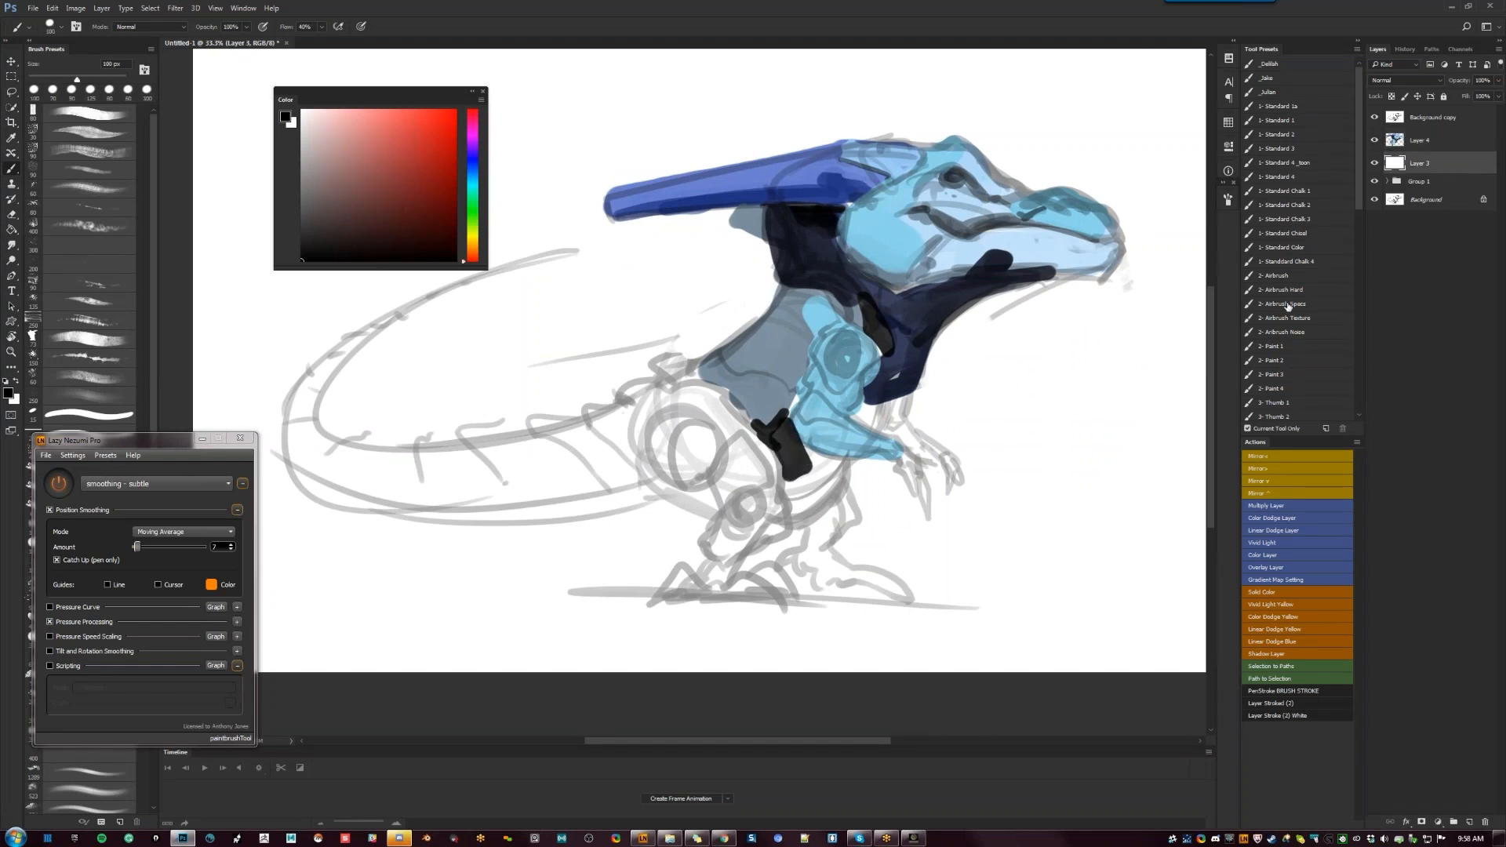
{"action": "key", "text": "ctrl+u"}
{"action": "left_click_drag", "start_coordinate": [1054, 395], "coordinate": [1064, 397]}
{"action": "left_click", "coordinate": [1165, 431]}
{"action": "left_click_drag", "start_coordinate": [1054, 399], "coordinate": [1041, 424]}
{"action": "left_click_drag", "start_coordinate": [997, 367], "coordinate": [1060, 367]}
{"action": "mouse_move", "coordinate": [1057, 396]}
{"action": "left_mouse_down"}
{"action": "mouse_move", "coordinate": [1075, 397]}
{"action": "mouse_move", "coordinate": [1069, 424]}
{"action": "mouse_move", "coordinate": [1023, 424]}
{"action": "mouse_move", "coordinate": [1044, 367]}
{"action": "mouse_move", "coordinate": [1061, 368]}
{"action": "mouse_move", "coordinate": [1040, 367]}
{"action": "mouse_move", "coordinate": [1032, 395]}
{"action": "left_mouse_up"}
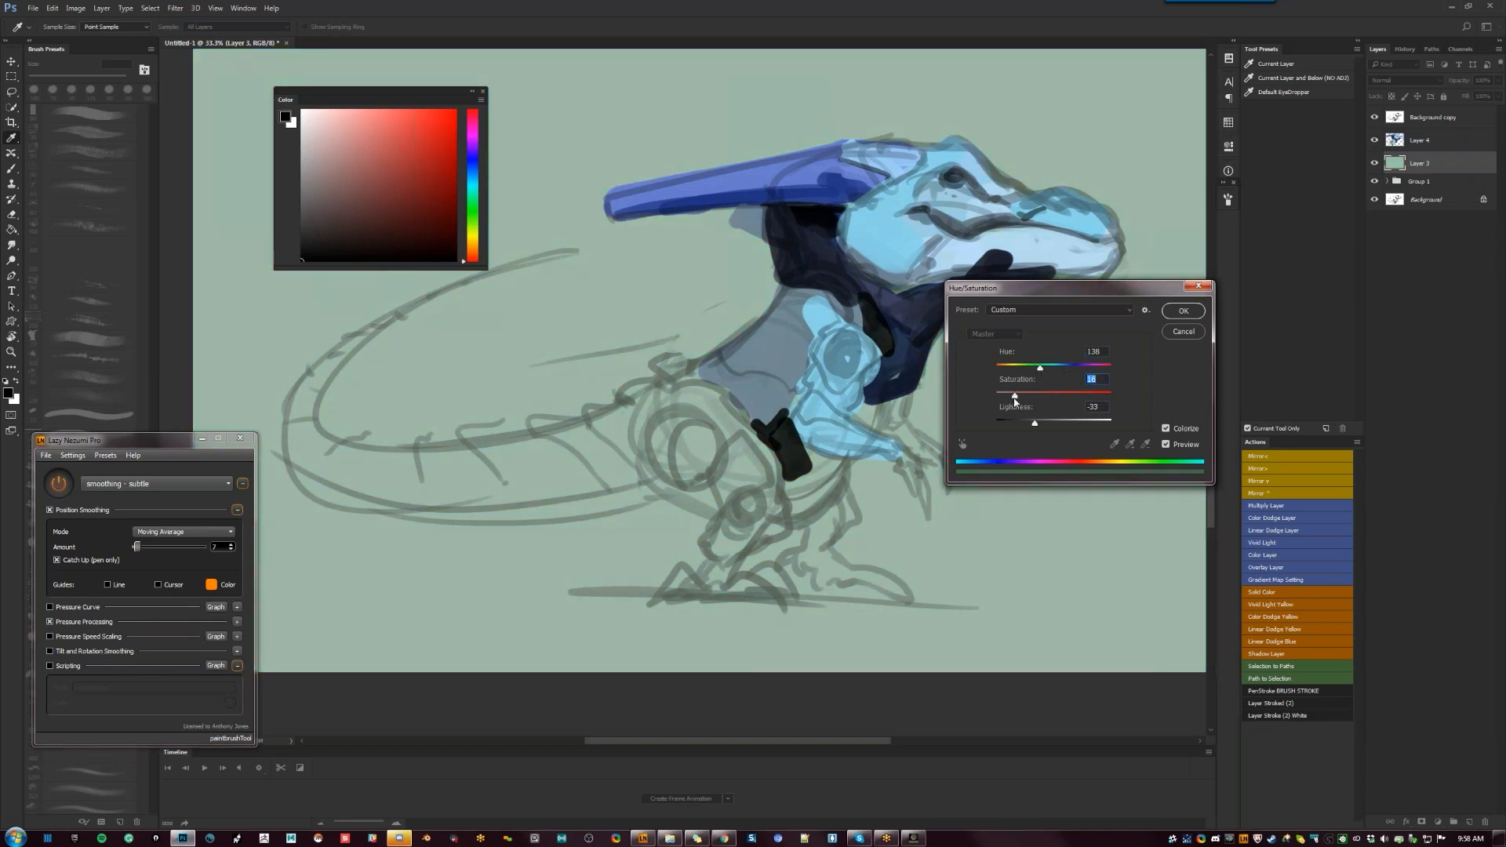
{"action": "mouse_move", "coordinate": [1039, 398]}
{"action": "left_mouse_down"}
{"action": "mouse_move", "coordinate": [1067, 395]}
{"action": "mouse_move", "coordinate": [1018, 393]}
{"action": "mouse_move", "coordinate": [1029, 422]}
{"action": "left_mouse_up"}
{"action": "left_click", "coordinate": [1020, 396]}
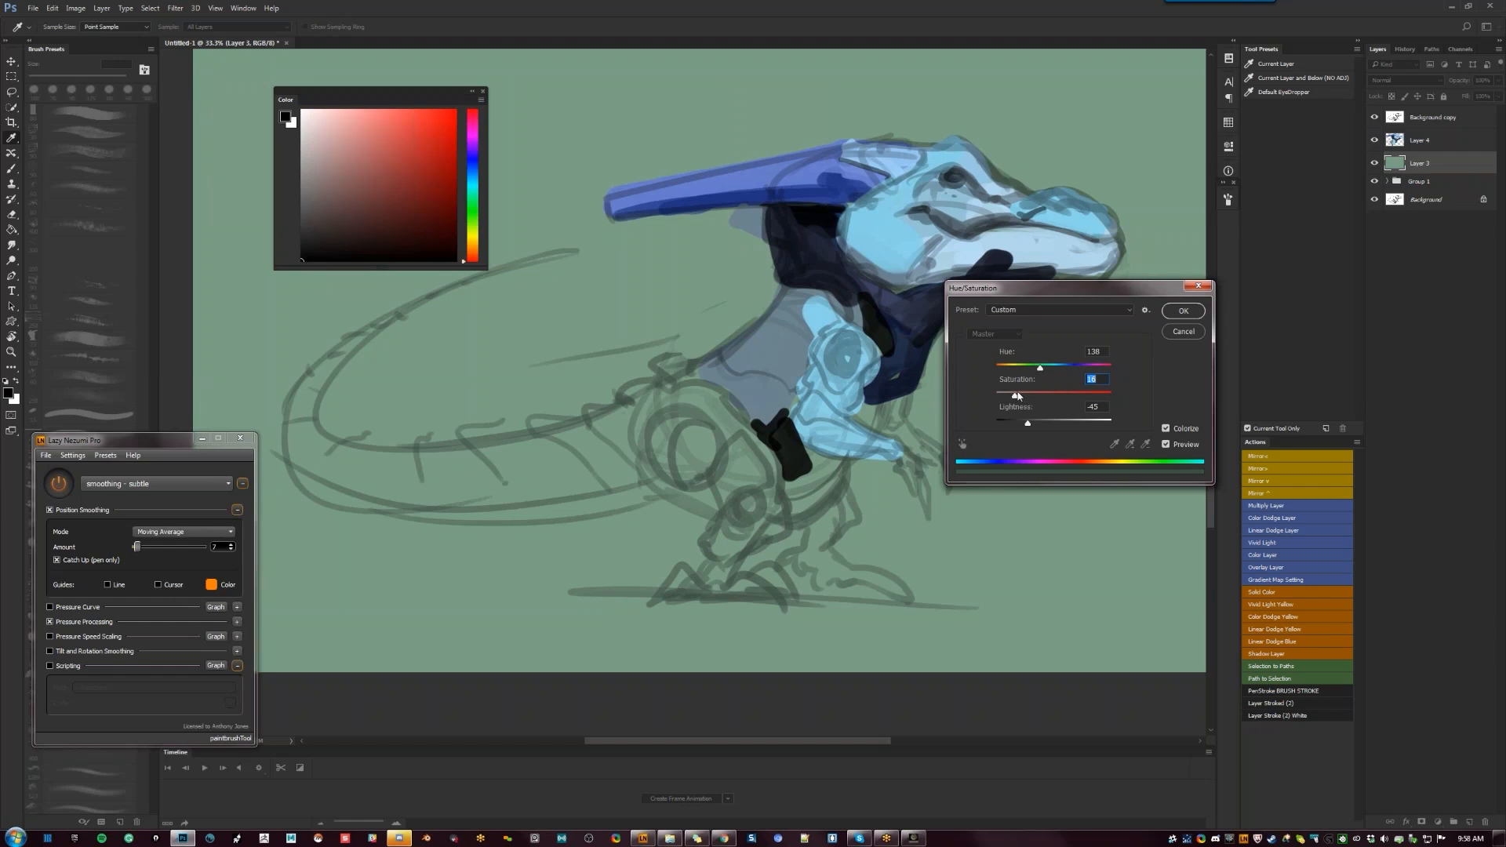
{"action": "left_click", "coordinate": [1174, 314]}
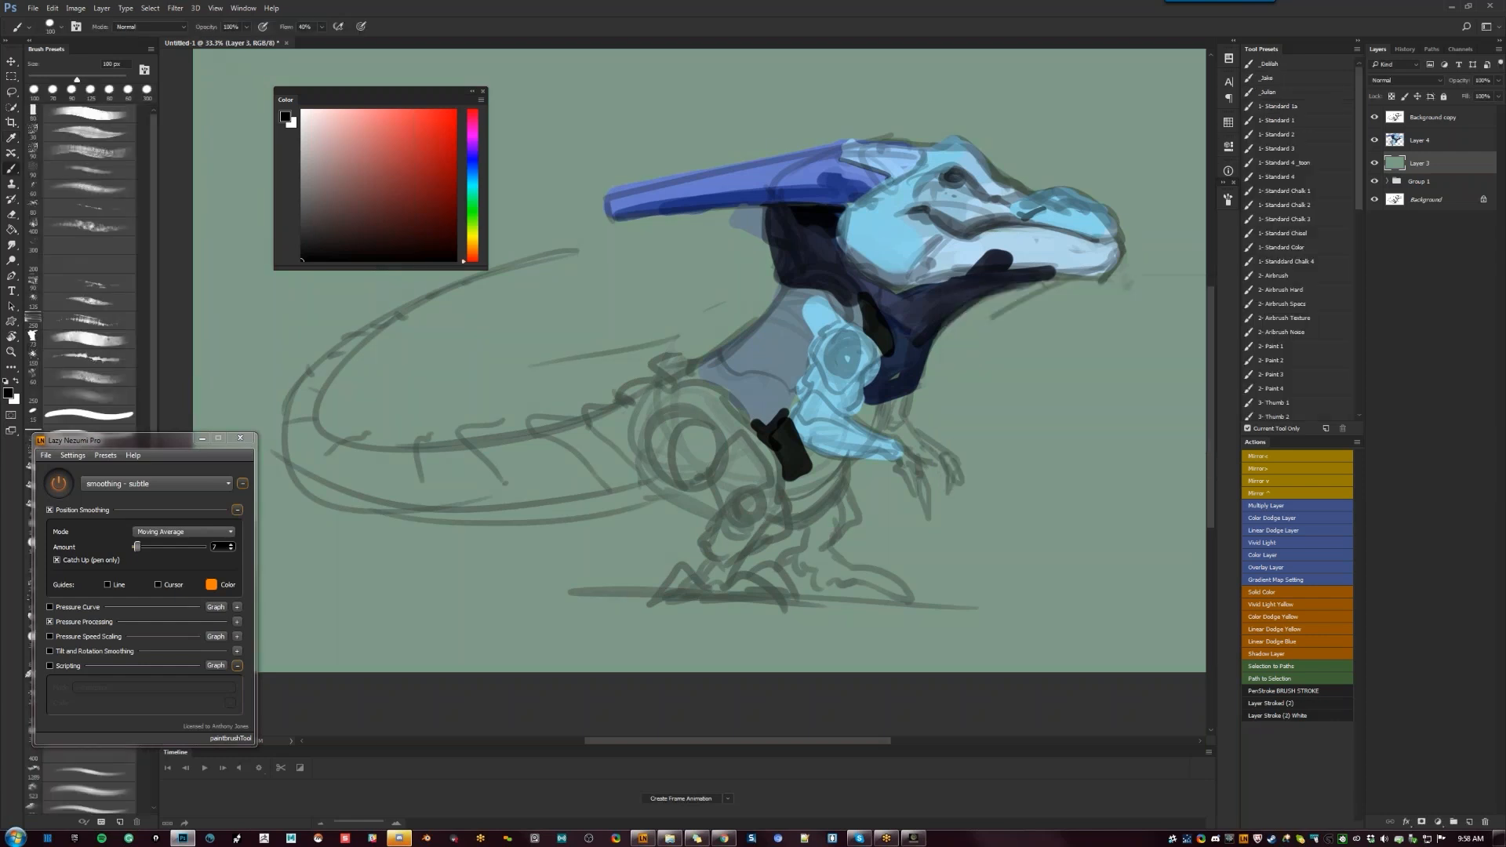
Desaturate the green background on Layer 3 with a second Hue/Saturation adjustment of about -40 saturation
{"action": "scroll", "coordinate": [830, 378], "scroll_direction": "down", "scroll_amount": 1}
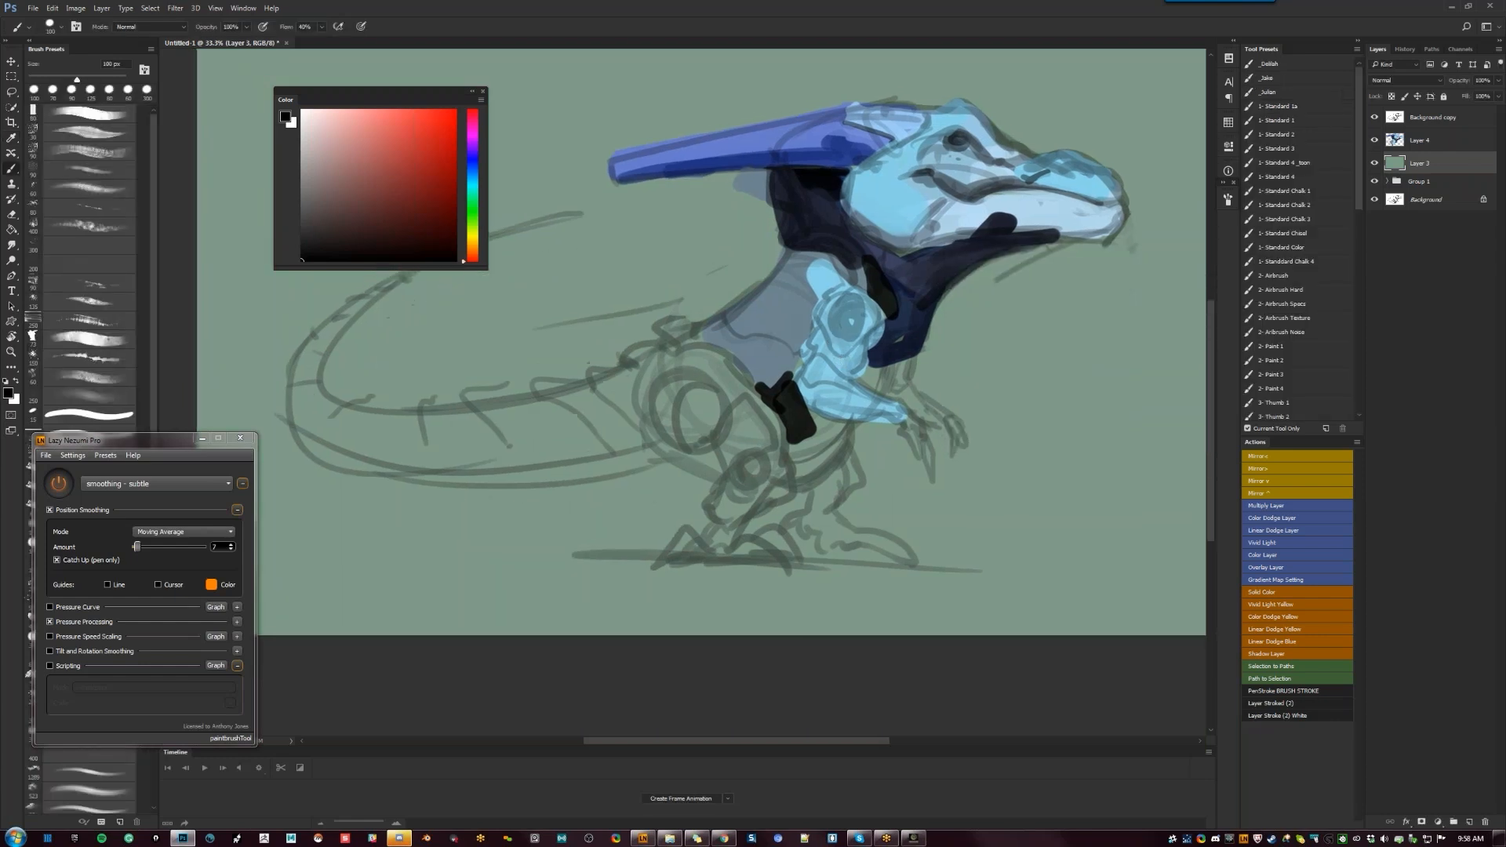
{"action": "key", "text": "ctrl+u"}
{"action": "left_click_drag", "start_coordinate": [1054, 395], "coordinate": [1030, 397]}
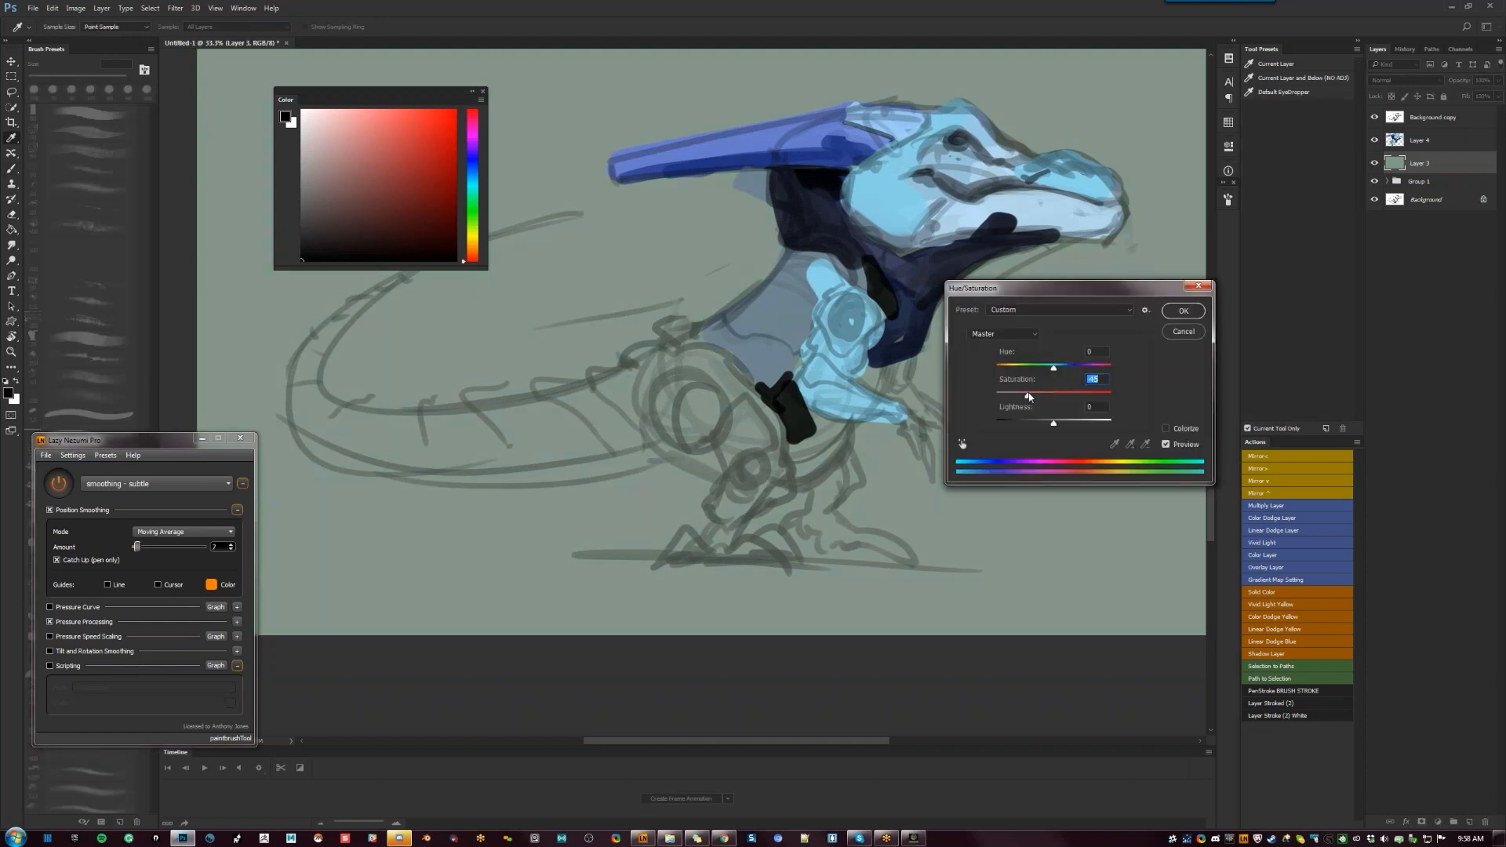
{"action": "left_click", "coordinate": [1184, 311]}
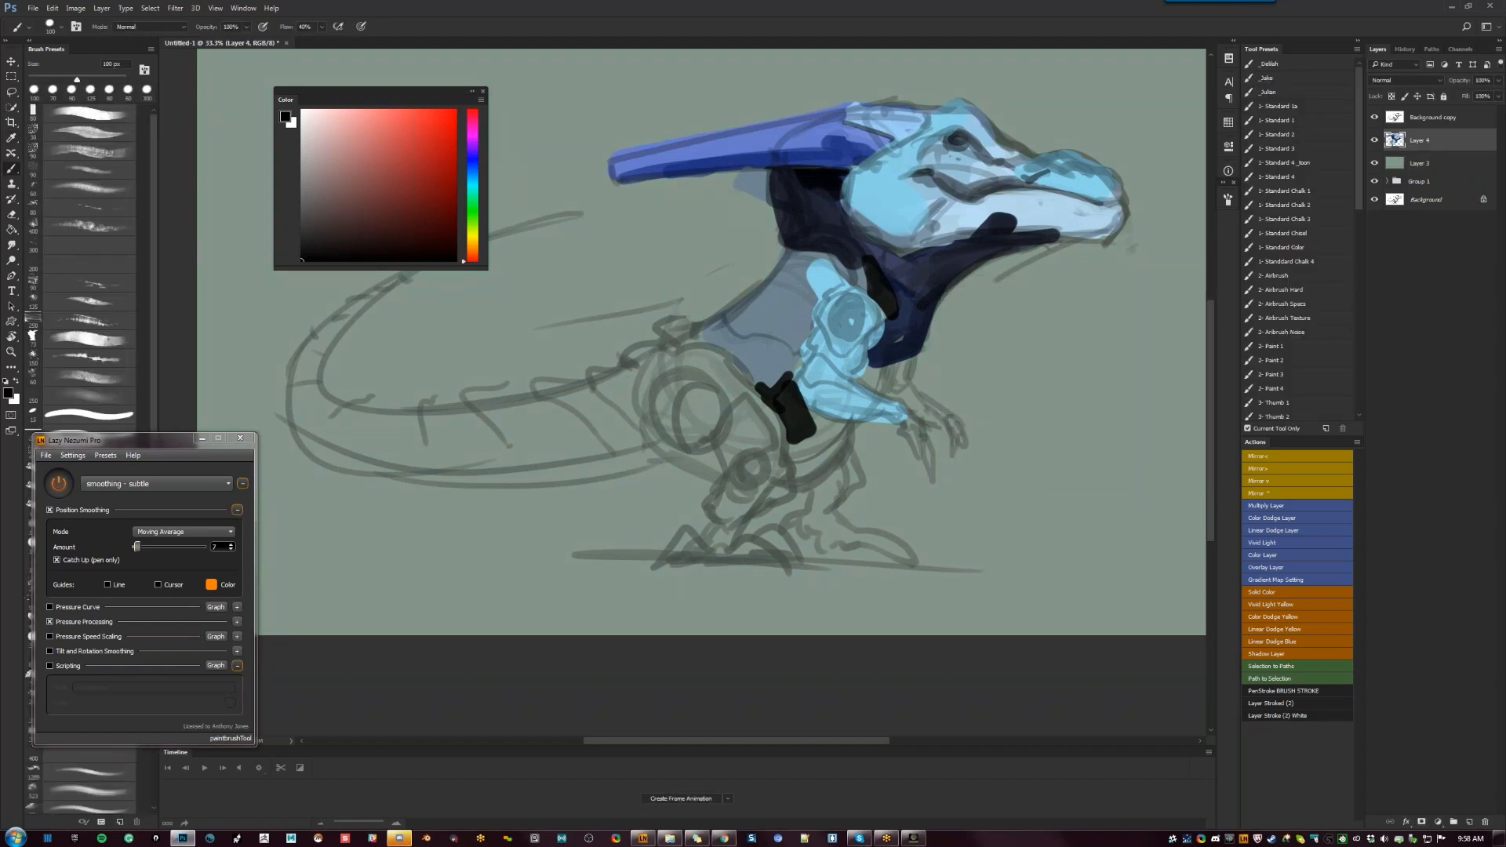
Refine the shoulder and neck edges on Layer 4 with sampled gray-blue and black, reducing the brush size
{"action": "left_click_drag", "start_coordinate": [793, 345], "coordinate": [783, 402]}
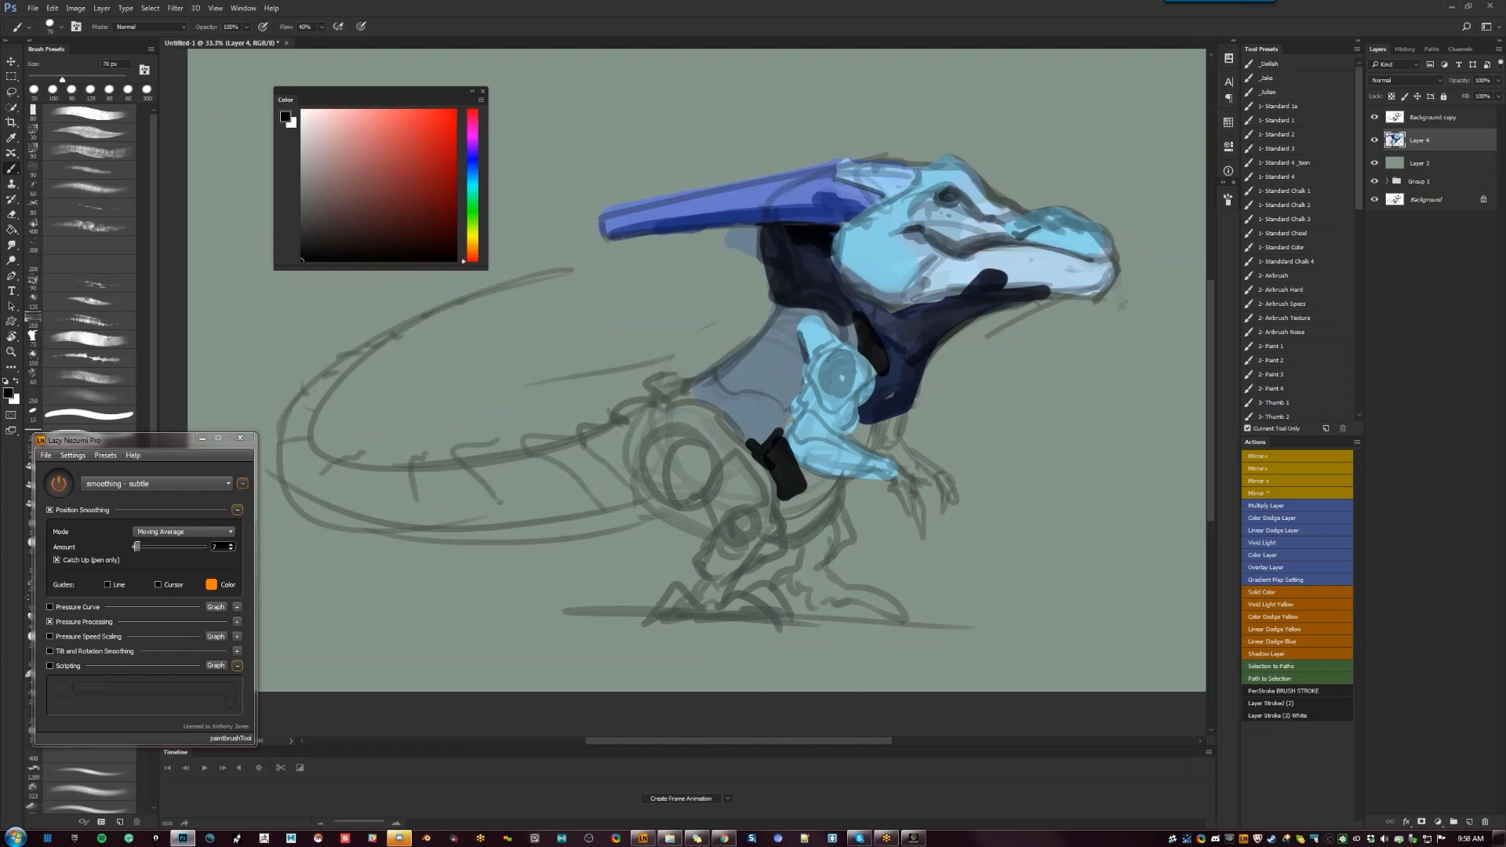
{"action": "left_click", "coordinate": [816, 343], "text": "alt"}
{"action": "left_click", "coordinate": [815, 312], "text": "alt"}
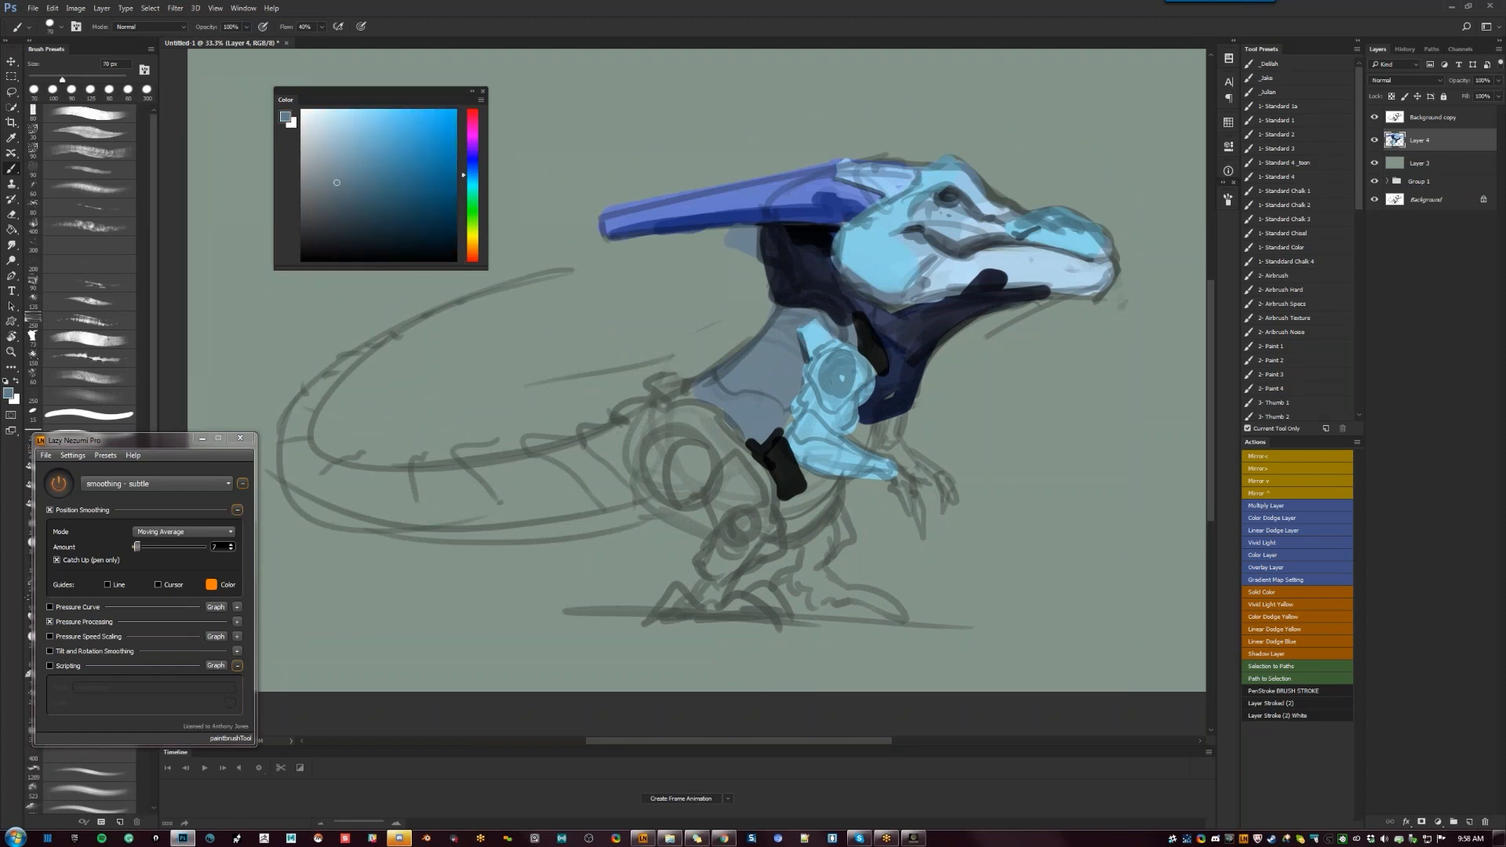
{"action": "key", "text": "d"}
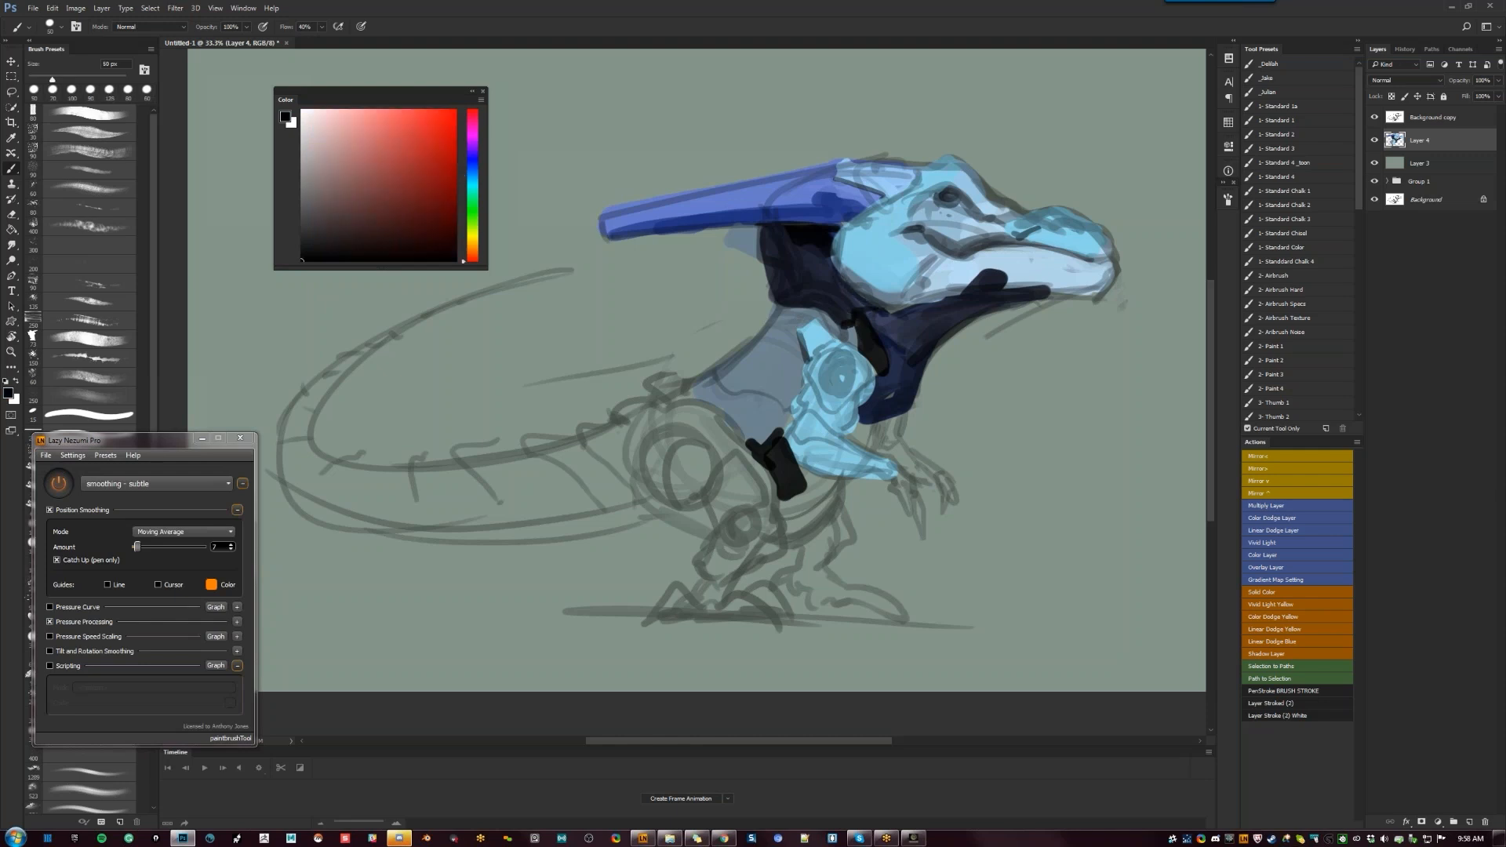
{"action": "left_click_drag", "start_coordinate": [893, 310], "coordinate": [951, 300]}
Flip the canvas and repaint the upper snout and nose tip with sampled sky blue
{"action": "key", "text": "ctrl+shift+h"}
{"action": "left_click_drag", "start_coordinate": [667, 408], "coordinate": [957, 436]}
{"action": "left_click", "coordinate": [721, 240], "text": "alt"}
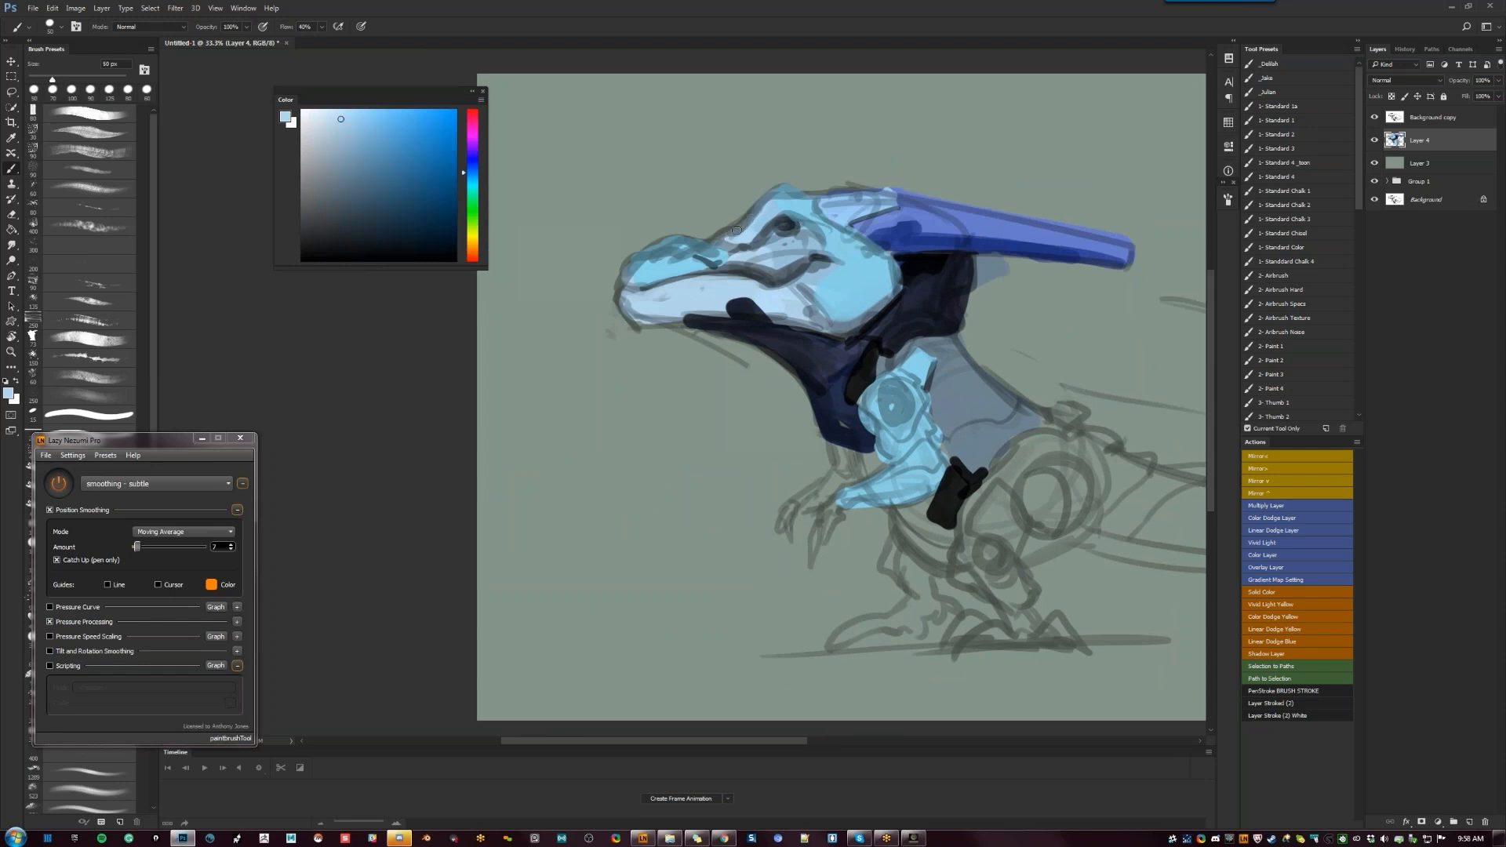
{"action": "left_click", "coordinate": [673, 251], "text": "alt"}
{"action": "left_click_drag", "start_coordinate": [666, 242], "coordinate": [622, 279]}
{"action": "left_click", "coordinate": [660, 265], "text": "alt"}
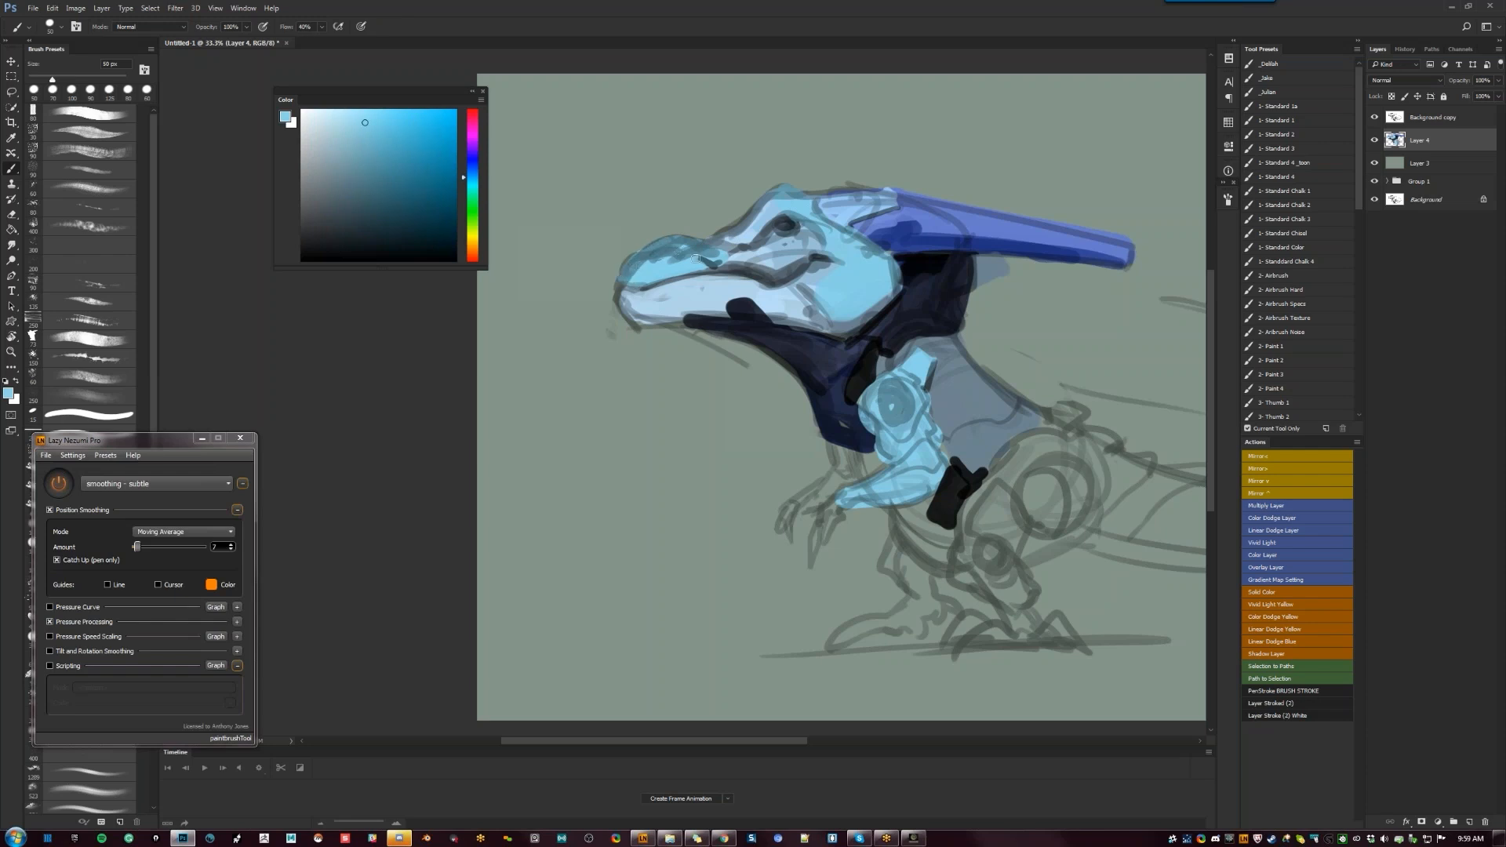
Dab black accents on the snout in front of the eye and flip the canvas back
{"action": "key", "text": "d"}
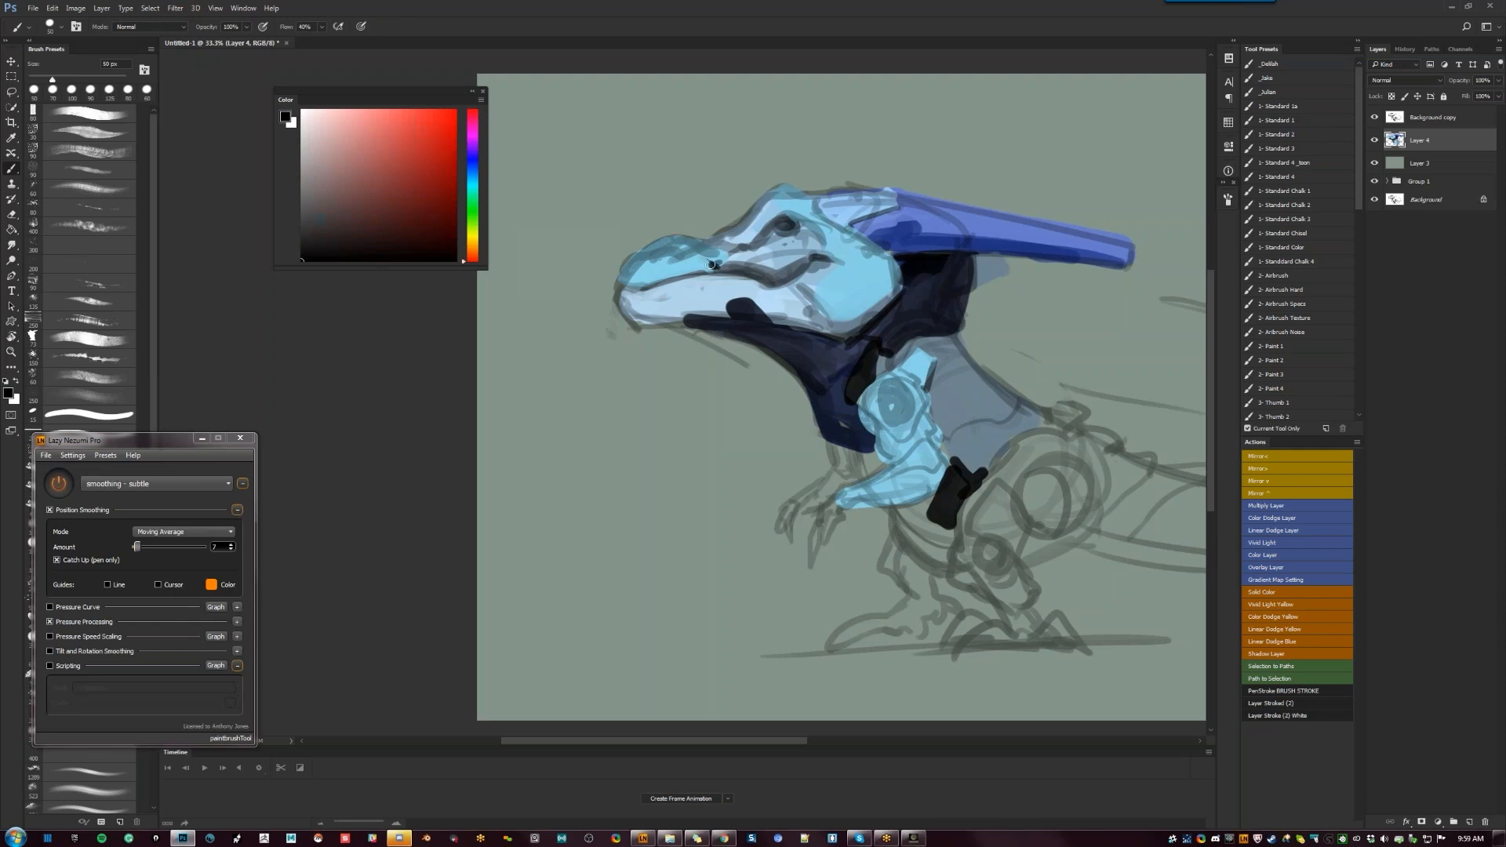
{"action": "left_click", "coordinate": [708, 266]}
{"action": "key", "text": "bracketleft"}
{"action": "key", "text": "F1"}
Paint a black block behind the neck beneath the crest and check the whole figure at reduced zoom
{"action": "left_click_drag", "start_coordinate": [863, 393], "coordinate": [380, 397]}
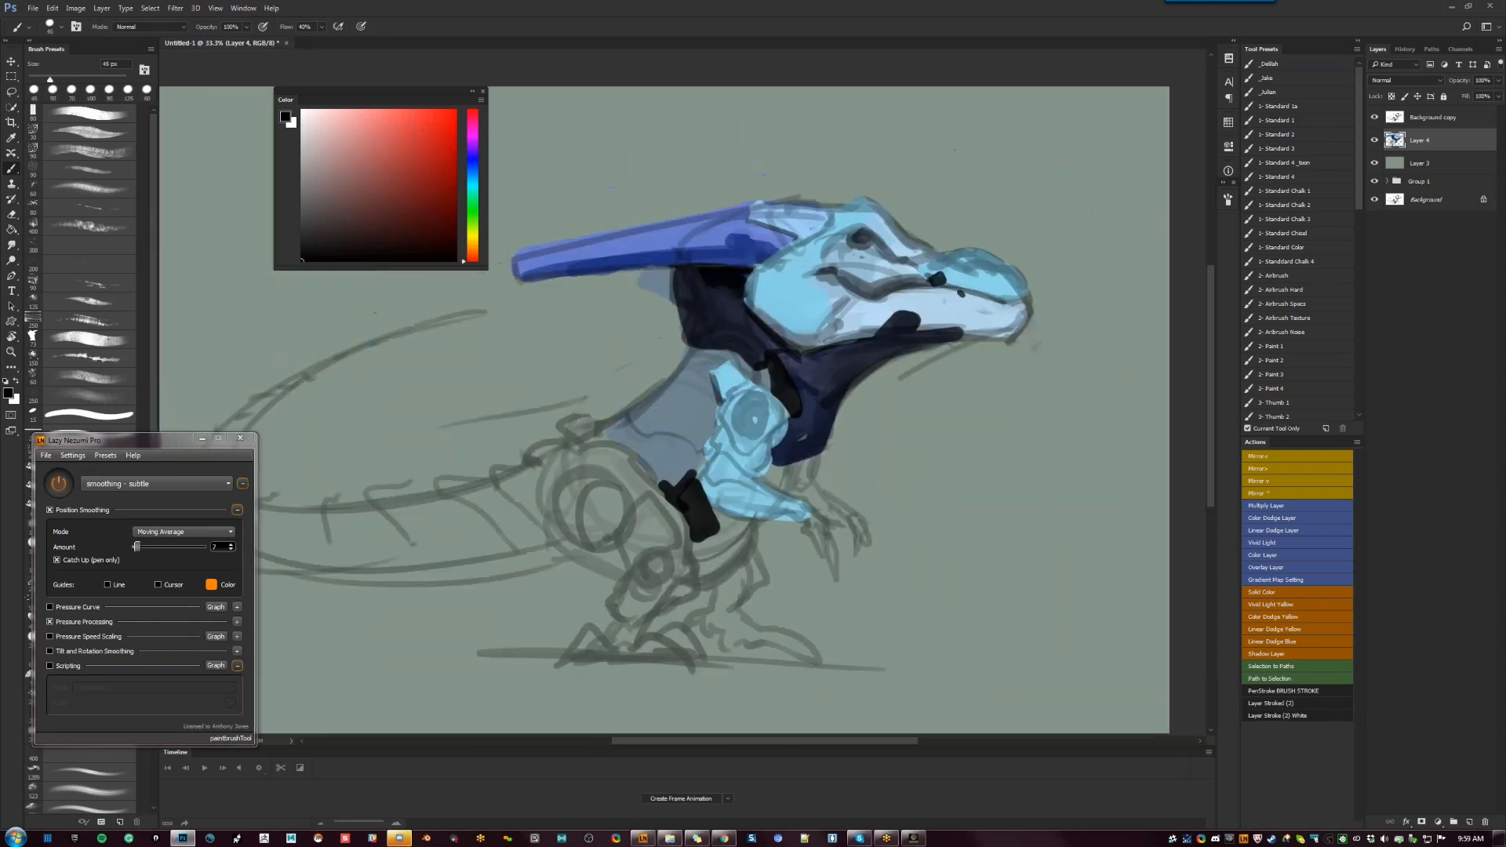
{"action": "left_click_drag", "start_coordinate": [751, 275], "coordinate": [745, 305]}
{"action": "mouse_move", "coordinate": [638, 272]}
{"action": "left_mouse_down"}
{"action": "mouse_move", "coordinate": [663, 294]}
{"action": "mouse_move", "coordinate": [646, 275]}
{"action": "mouse_move", "coordinate": [663, 272]}
{"action": "mouse_move", "coordinate": [668, 295]}
{"action": "mouse_move", "coordinate": [639, 273]}
{"action": "mouse_move", "coordinate": [660, 289]}
{"action": "mouse_move", "coordinate": [648, 270]}
{"action": "mouse_move", "coordinate": [668, 275]}
{"action": "mouse_move", "coordinate": [666, 295]}
{"action": "mouse_move", "coordinate": [660, 271]}
{"action": "mouse_move", "coordinate": [720, 266]}
{"action": "left_mouse_up"}
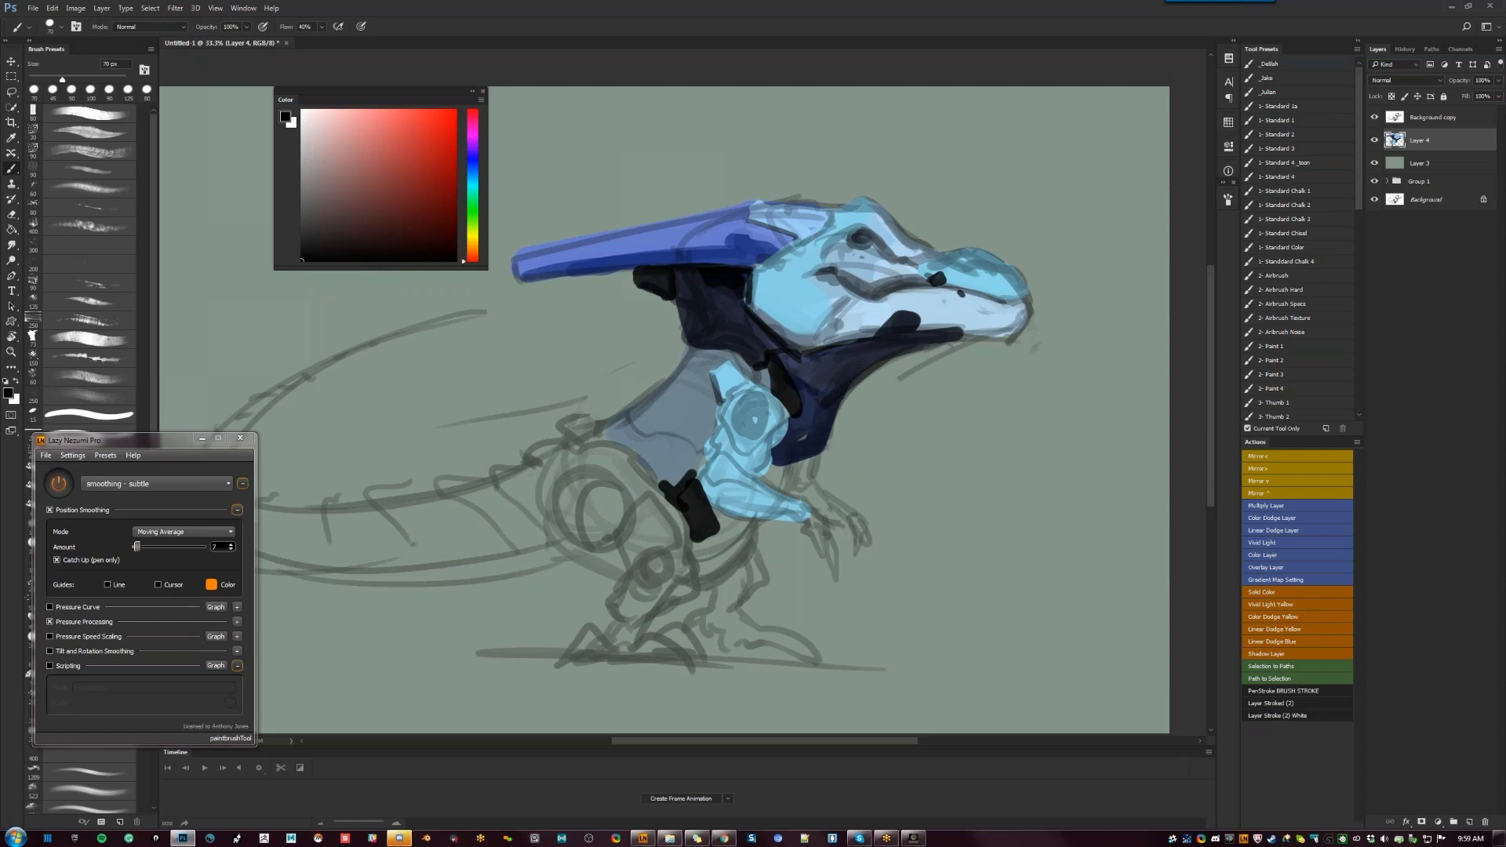
{"action": "key", "text": "z"}
{"action": "left_click", "coordinate": [794, 372], "text": "alt"}
{"action": "left_click", "coordinate": [794, 372], "text": "alt"}
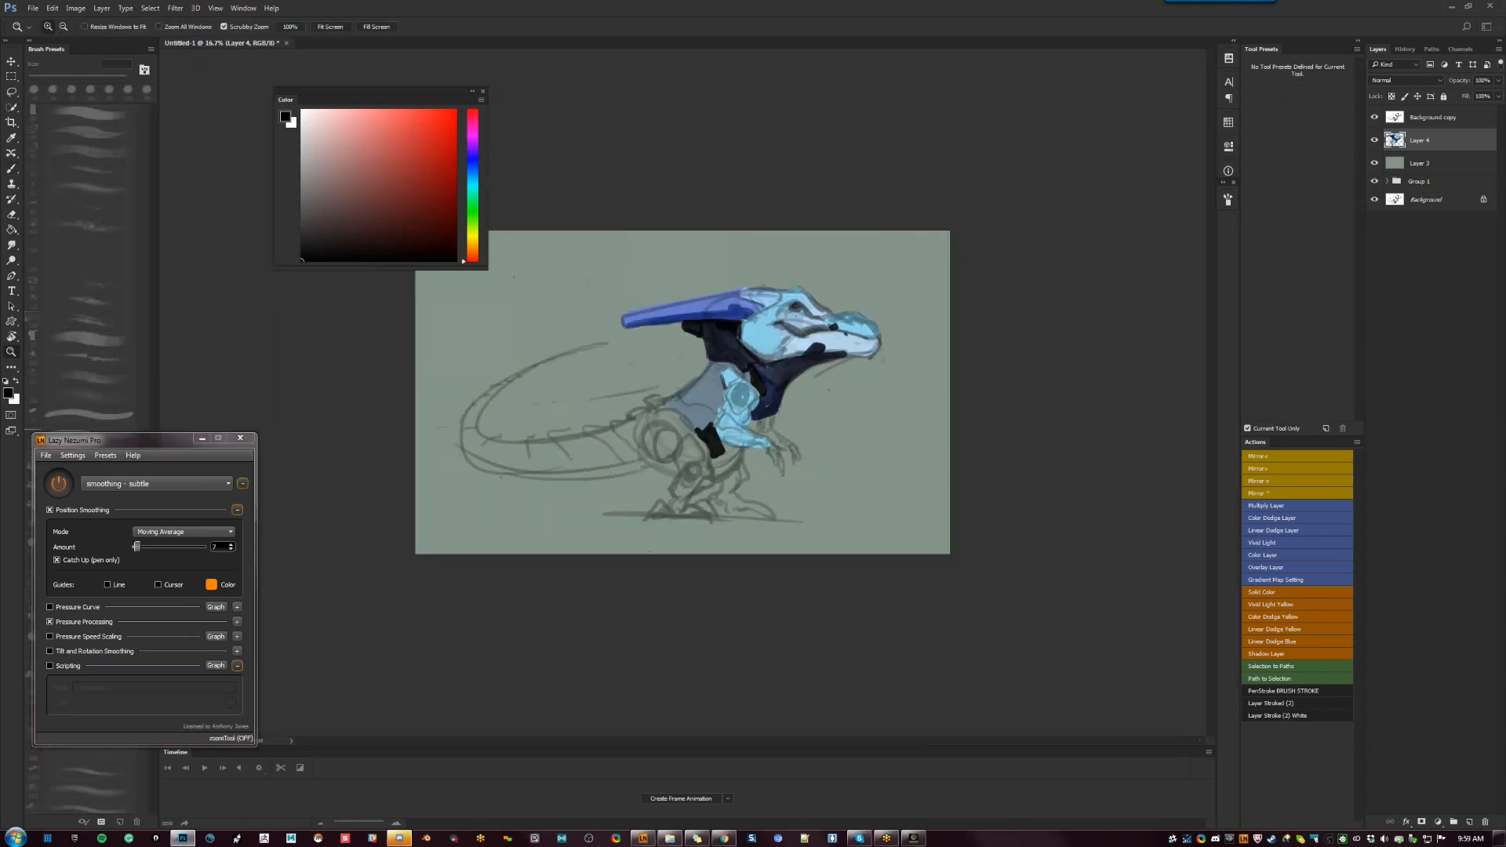
Flip the canvas, enlarge the view of the figure and move the Color panel clear of the dinosaur's head
{"action": "key", "text": "ctrl+shift+h"}
{"action": "left_click", "coordinate": [782, 372]}
{"action": "left_click", "coordinate": [780, 372]}
{"action": "left_click_drag", "start_coordinate": [780, 373], "coordinate": [1046, 350]}
{"action": "key", "text": "b"}
{"action": "left_click", "coordinate": [820, 428], "text": "alt"}
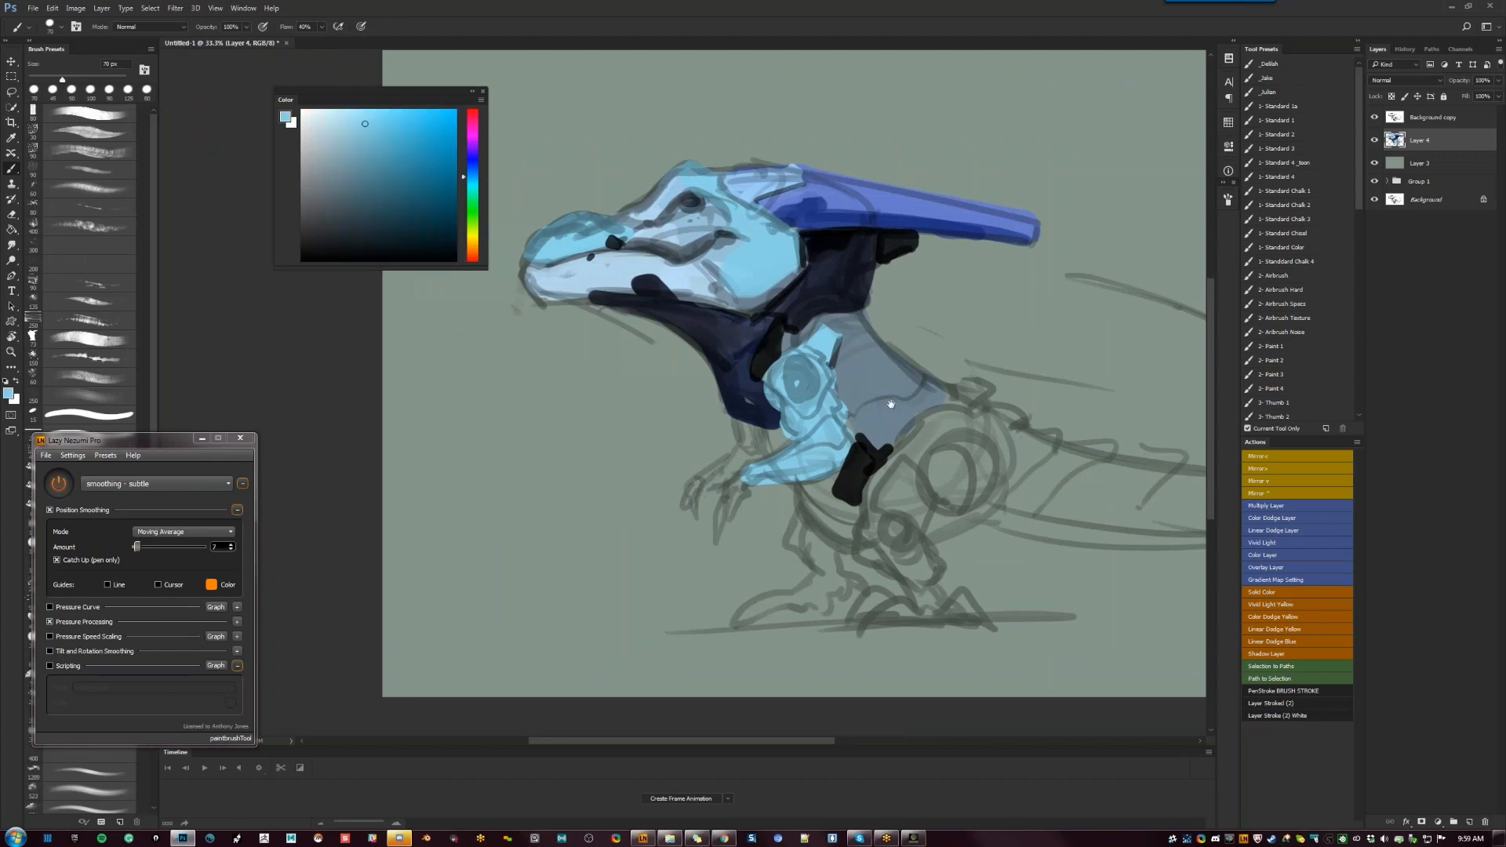
{"action": "left_click_drag", "start_coordinate": [892, 405], "coordinate": [816, 349]}
{"action": "key", "text": "Tab"}
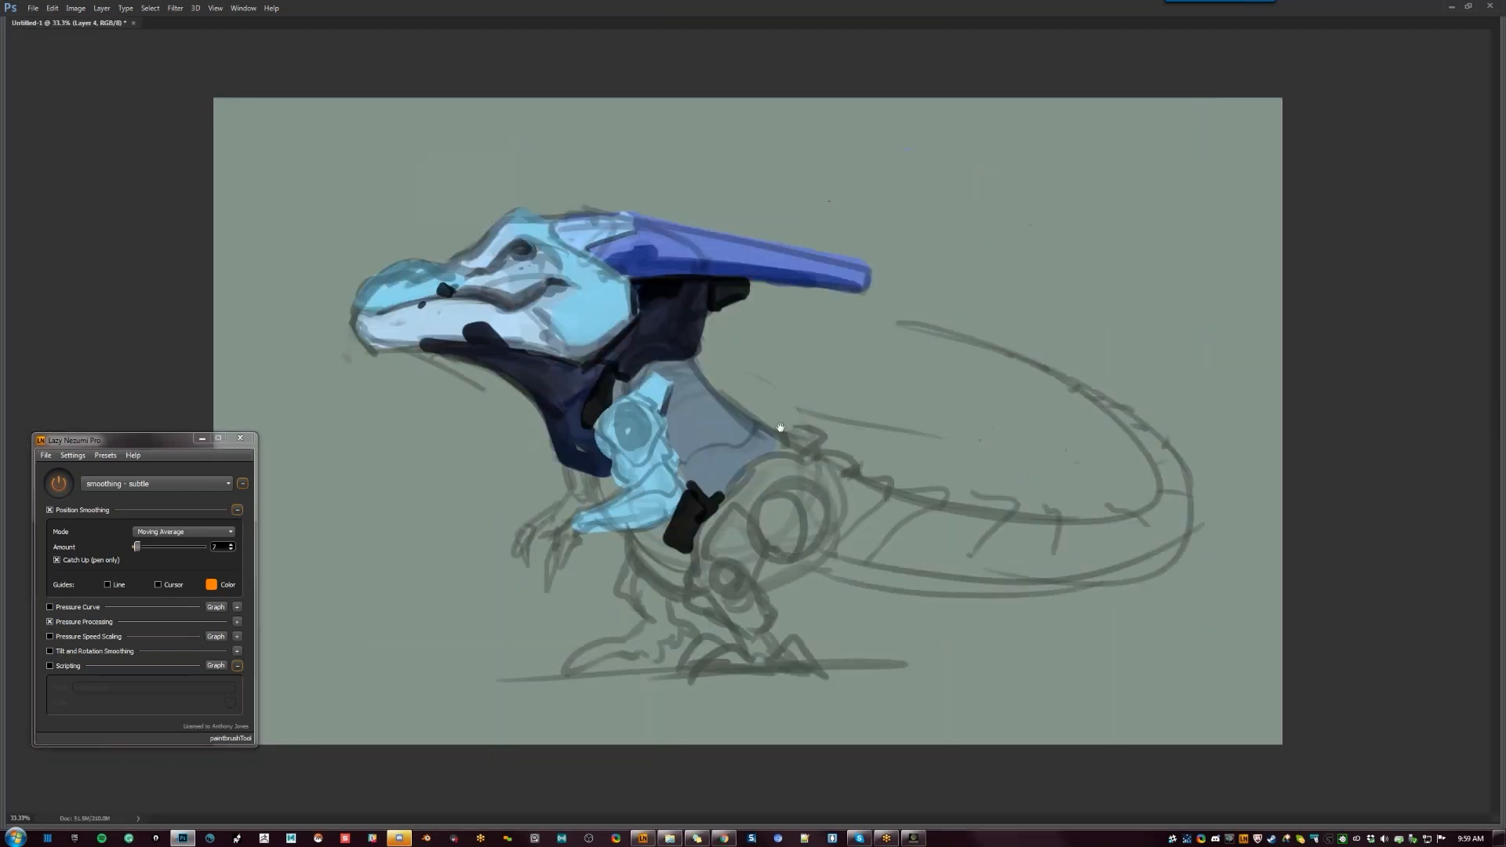
{"action": "key", "text": "Tab"}
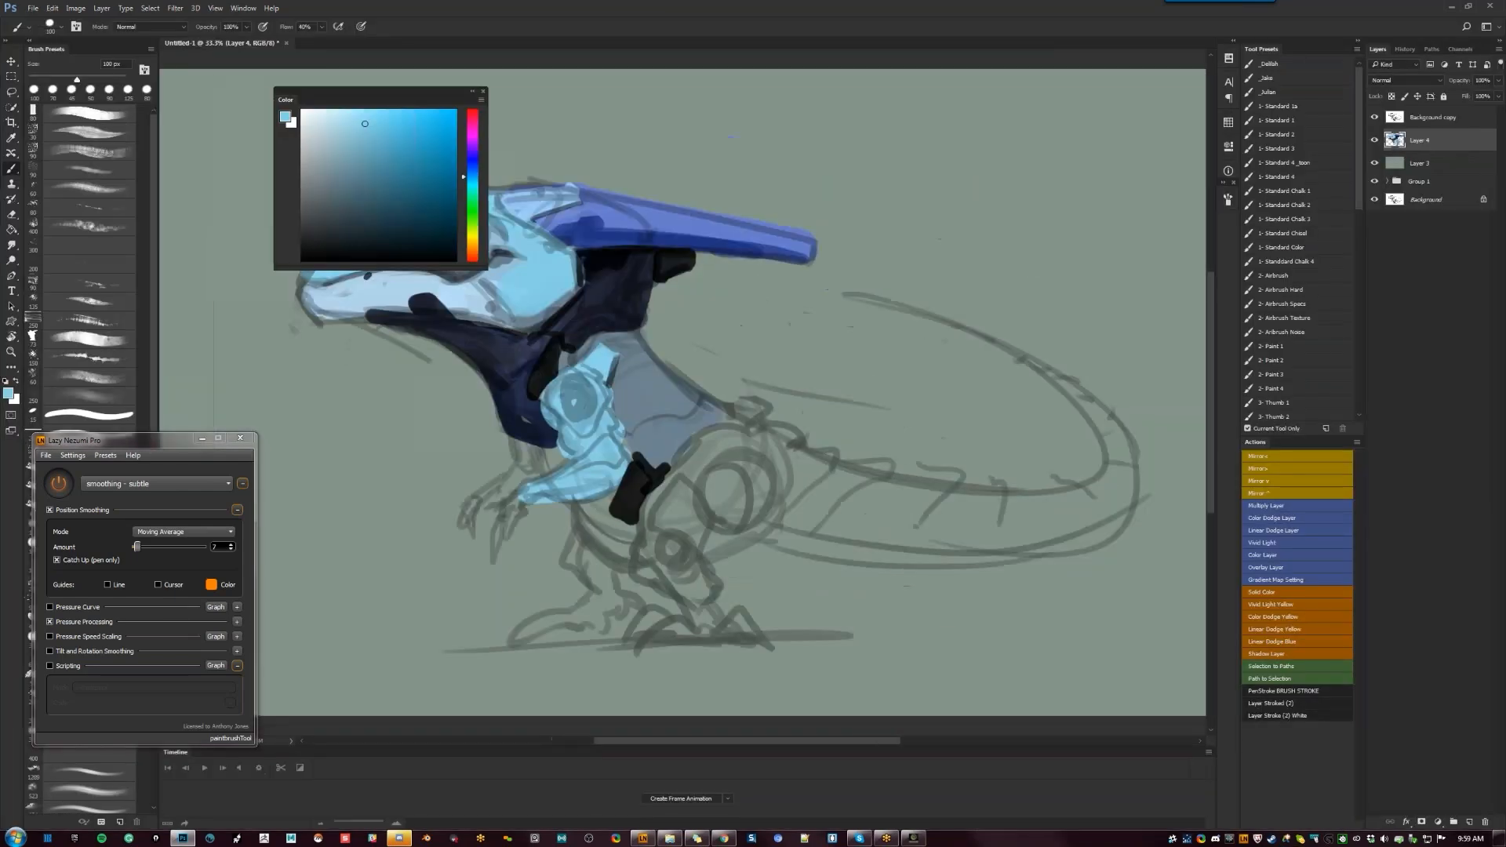
{"action": "left_click_drag", "start_coordinate": [452, 98], "coordinate": [1075, 95]}
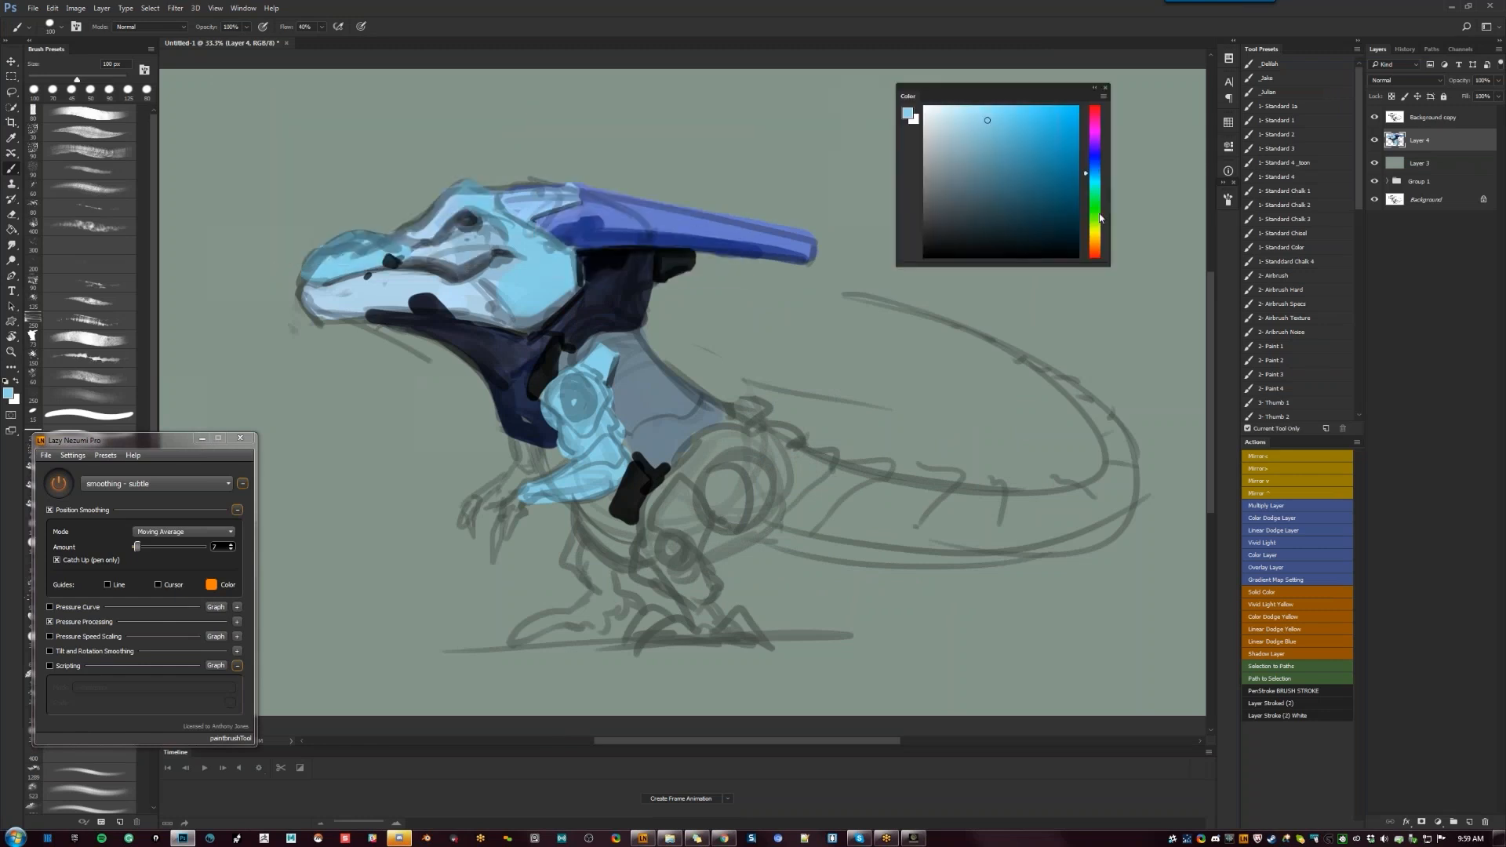
Pick a bright yellow and paint accents on the chest, belly, lower jaw tip and crest tip
{"action": "left_click", "coordinate": [1093, 229]}
{"action": "left_click", "coordinate": [1050, 107]}
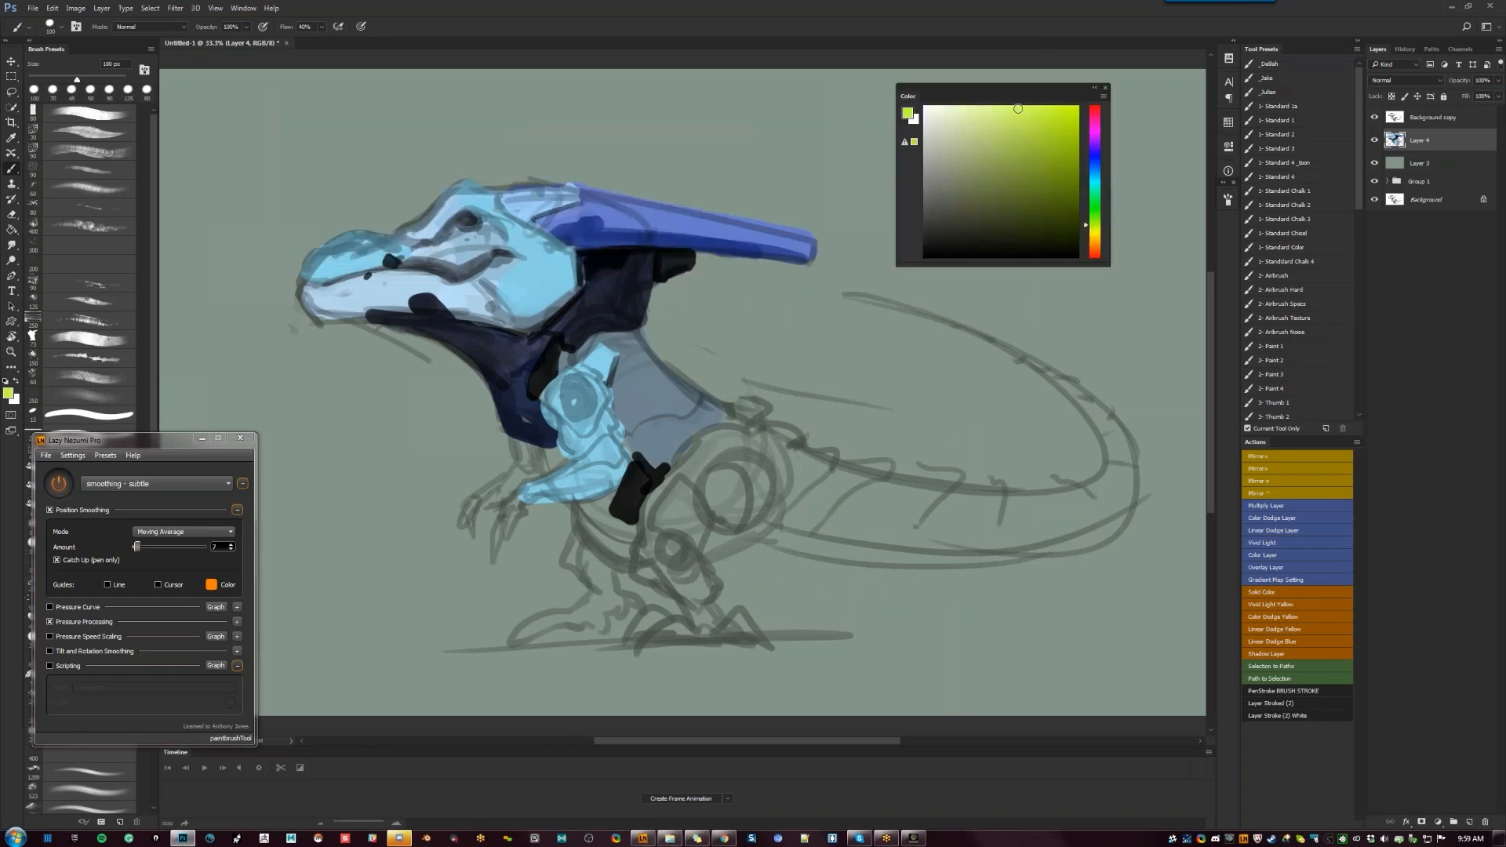
{"action": "left_click_drag", "start_coordinate": [1092, 233], "coordinate": [1091, 223]}
{"action": "left_click", "coordinate": [1085, 229]}
{"action": "mouse_move", "coordinate": [558, 464]}
{"action": "left_mouse_down"}
{"action": "mouse_move", "coordinate": [514, 446]}
{"action": "mouse_move", "coordinate": [527, 463]}
{"action": "mouse_move", "coordinate": [553, 448]}
{"action": "mouse_move", "coordinate": [536, 458]}
{"action": "left_mouse_up"}
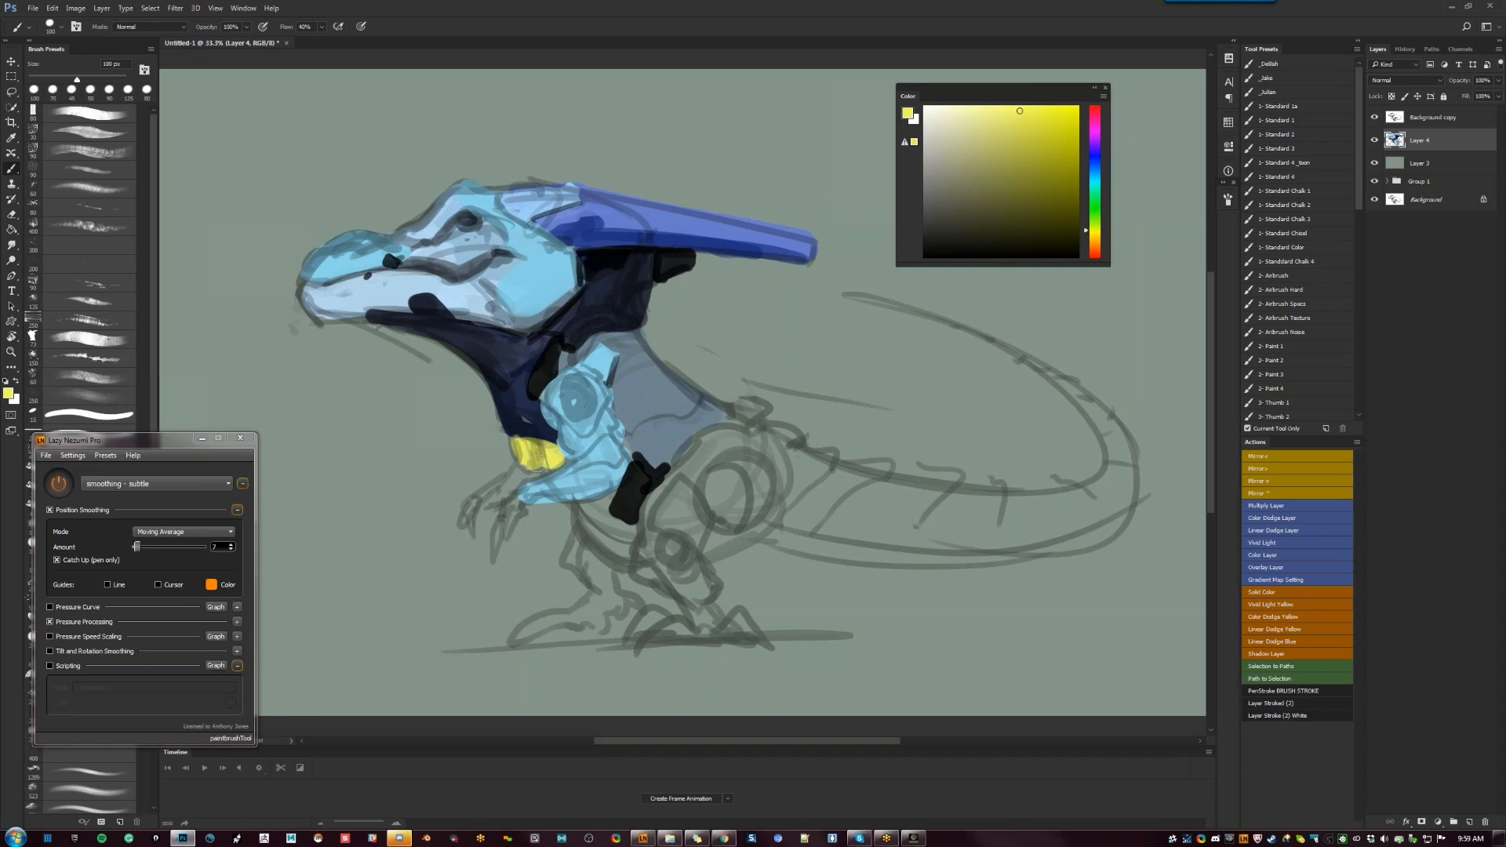
{"action": "mouse_move", "coordinate": [581, 537]}
{"action": "left_mouse_down"}
{"action": "mouse_move", "coordinate": [616, 558]}
{"action": "mouse_move", "coordinate": [572, 506]}
{"action": "mouse_move", "coordinate": [608, 514]}
{"action": "mouse_move", "coordinate": [610, 527]}
{"action": "mouse_move", "coordinate": [584, 518]}
{"action": "mouse_move", "coordinate": [616, 553]}
{"action": "left_mouse_up"}
{"action": "mouse_move", "coordinate": [322, 315]}
{"action": "left_mouse_down"}
{"action": "mouse_move", "coordinate": [302, 292]}
{"action": "mouse_move", "coordinate": [321, 322]}
{"action": "left_mouse_up"}
{"action": "mouse_move", "coordinate": [761, 248]}
{"action": "left_mouse_down"}
{"action": "mouse_move", "coordinate": [810, 250]}
{"action": "mouse_move", "coordinate": [781, 245]}
{"action": "mouse_move", "coordinate": [792, 239]}
{"action": "left_mouse_up"}
Flip the canvas and paint the two knobs on the back above the hip yellow
{"action": "key", "text": "ctrl+shift+h"}
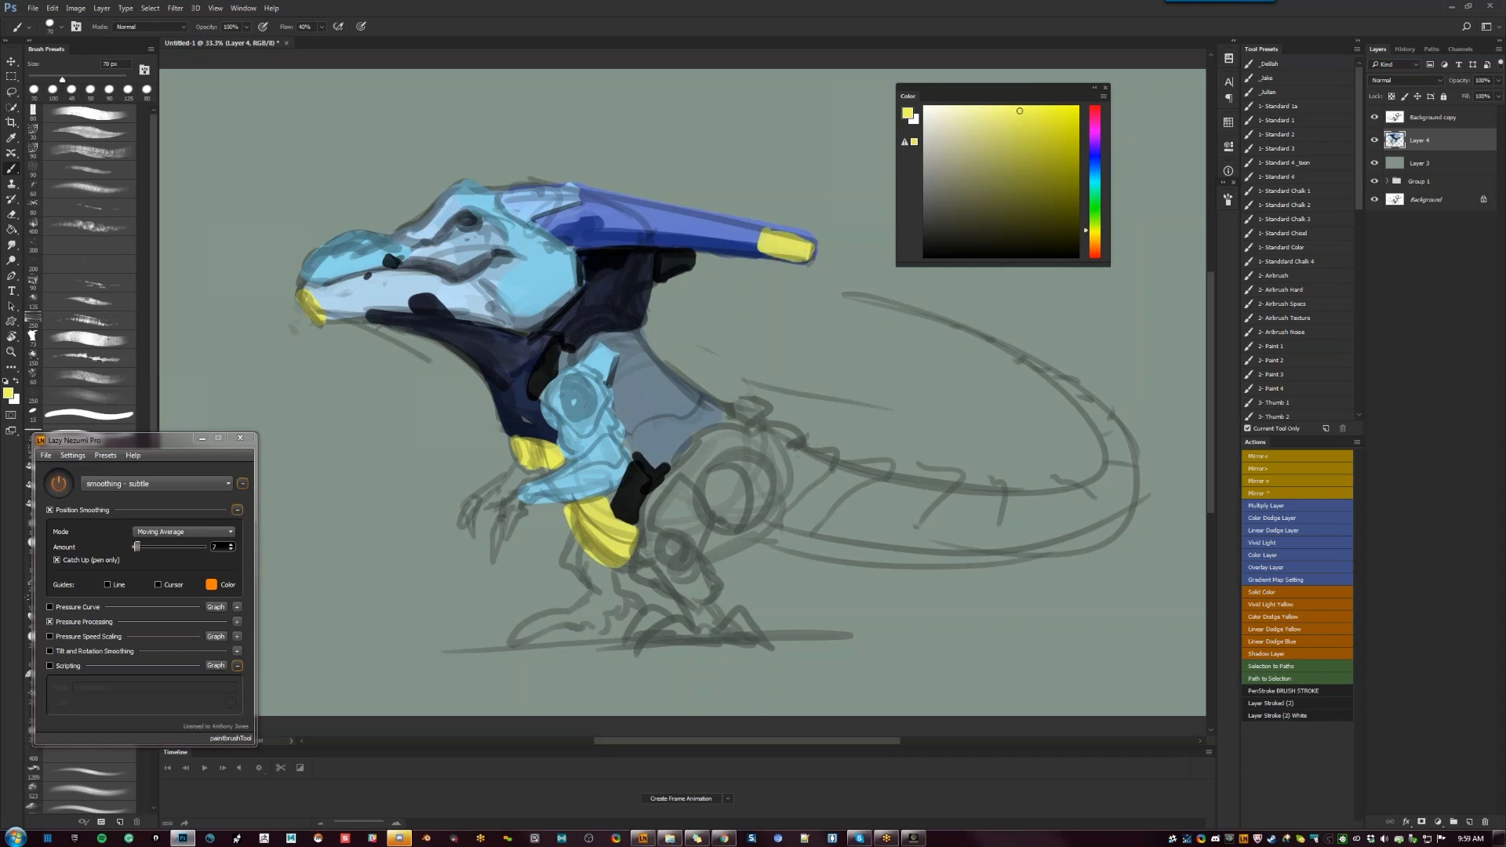
{"action": "key", "text": "Tab"}
{"action": "left_click_drag", "start_coordinate": [971, 248], "coordinate": [976, 251]}
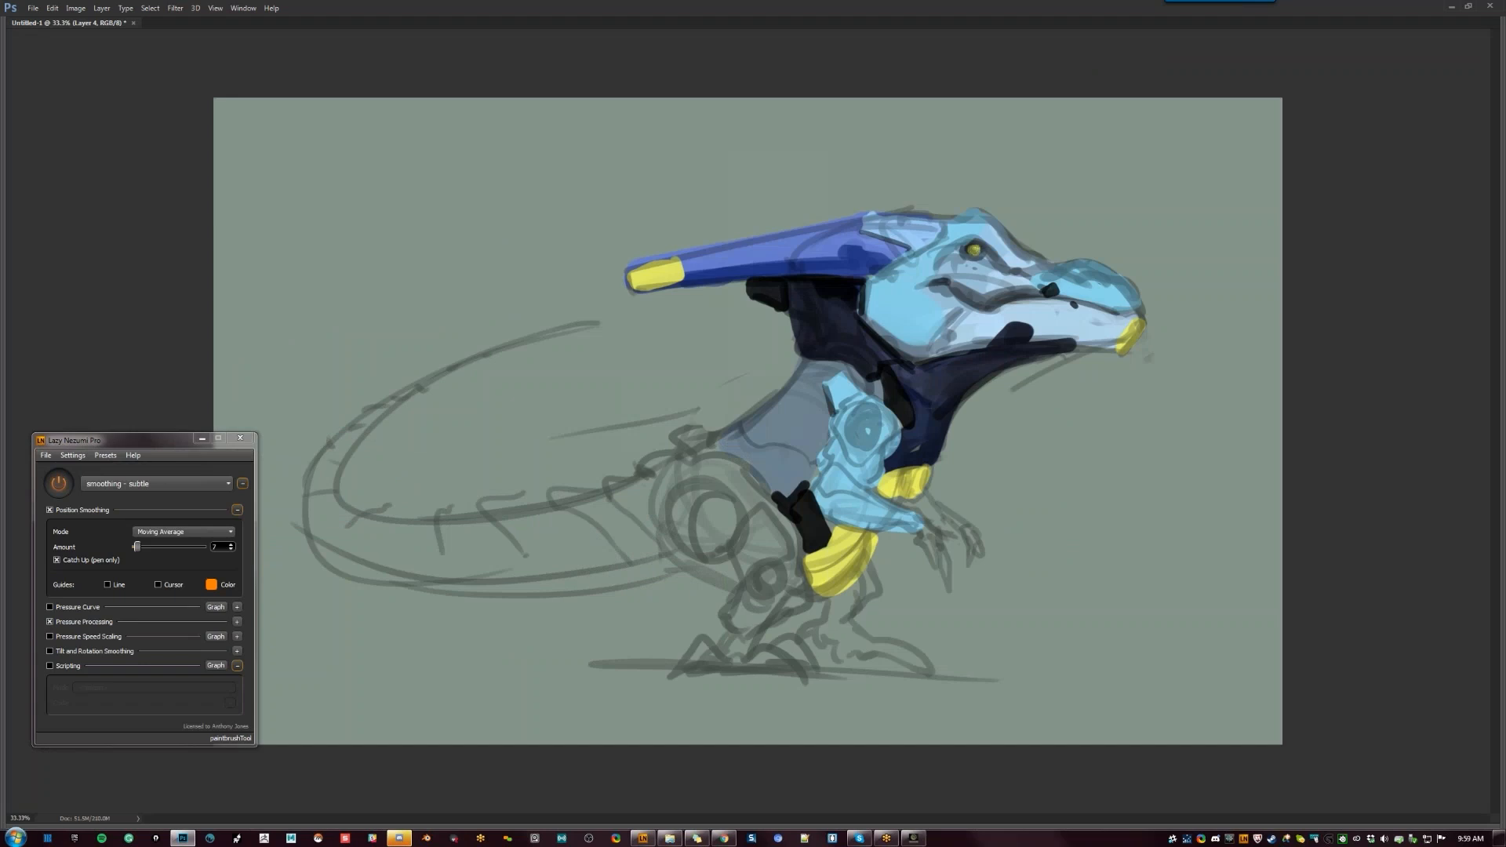
{"action": "key", "text": "ctrl+z"}
{"action": "mouse_move", "coordinate": [705, 440]}
{"action": "left_mouse_down"}
{"action": "mouse_move", "coordinate": [687, 432]}
{"action": "mouse_move", "coordinate": [695, 444]}
{"action": "mouse_move", "coordinate": [728, 430]}
{"action": "mouse_move", "coordinate": [649, 471]}
{"action": "mouse_move", "coordinate": [667, 463]}
{"action": "left_mouse_up"}
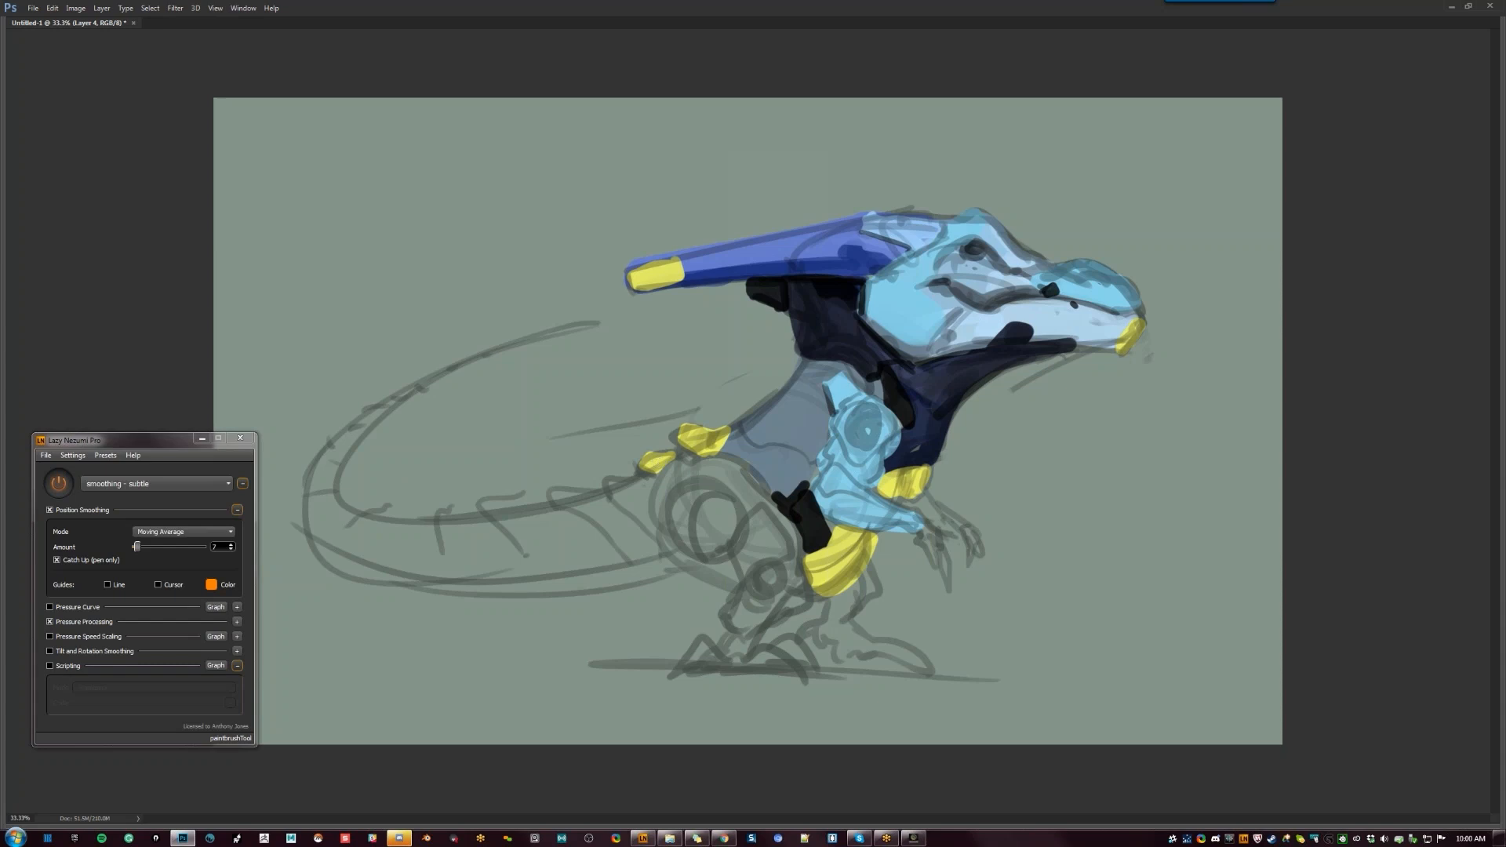
Block in the tail with gray-blue and paint a yellow band along its underside near the hip
{"action": "left_click_drag", "start_coordinate": [632, 490], "coordinate": [447, 536]}
{"action": "mouse_move", "coordinate": [321, 484]}
{"action": "left_mouse_down"}
{"action": "mouse_move", "coordinate": [373, 411]}
{"action": "mouse_move", "coordinate": [424, 378]}
{"action": "mouse_move", "coordinate": [335, 533]}
{"action": "mouse_move", "coordinate": [353, 551]}
{"action": "mouse_move", "coordinate": [571, 530]}
{"action": "left_mouse_up"}
{"action": "mouse_move", "coordinate": [463, 561]}
{"action": "left_mouse_down"}
{"action": "mouse_move", "coordinate": [396, 555]}
{"action": "mouse_move", "coordinate": [472, 573]}
{"action": "mouse_move", "coordinate": [545, 565]}
{"action": "left_mouse_up"}
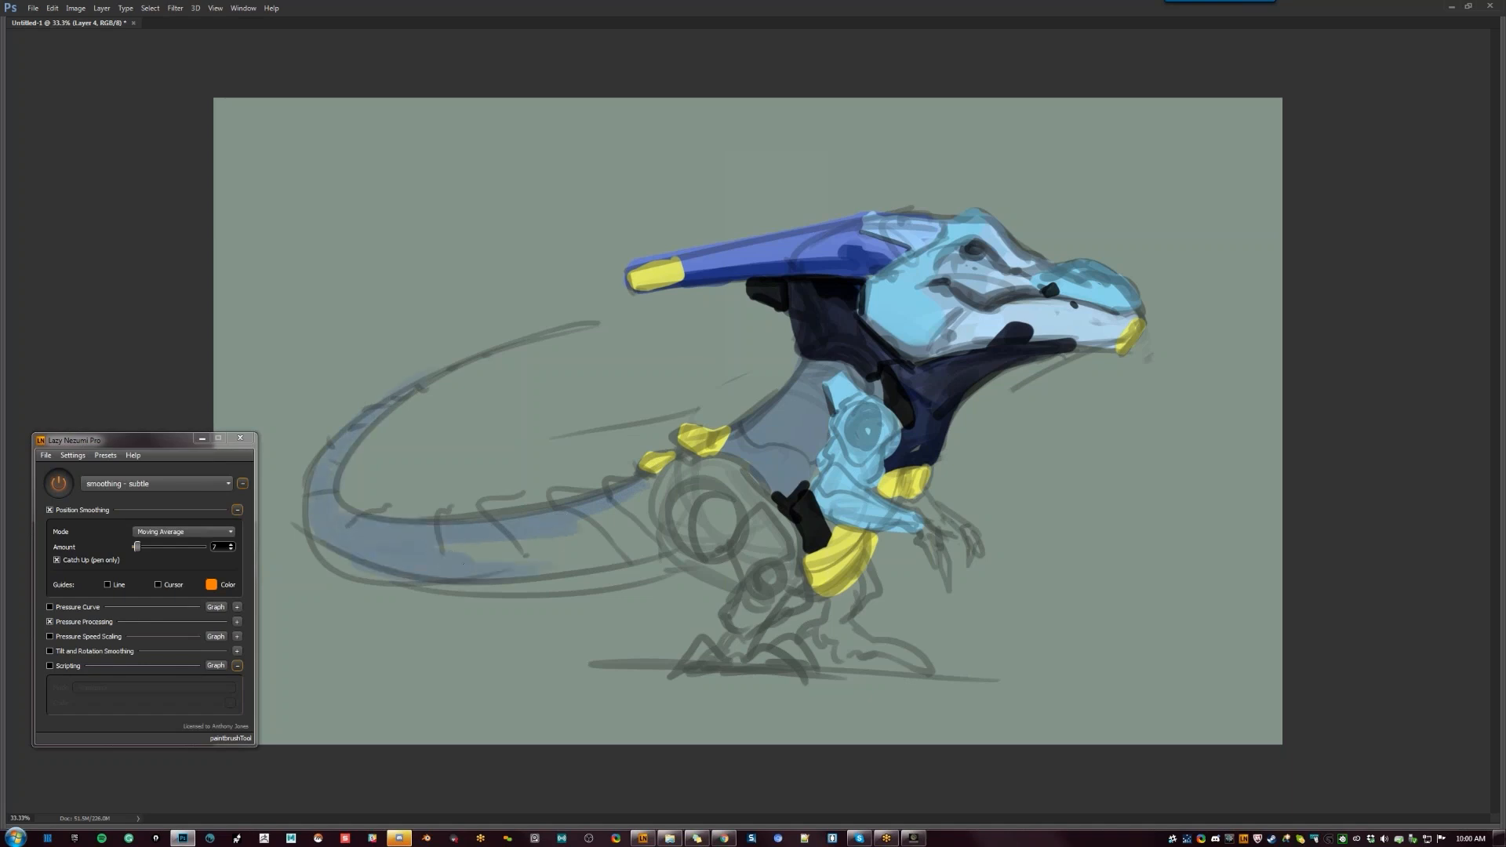
{"action": "mouse_move", "coordinate": [449, 581]}
{"action": "left_mouse_down"}
{"action": "mouse_move", "coordinate": [633, 580]}
{"action": "mouse_move", "coordinate": [670, 561]}
{"action": "mouse_move", "coordinate": [656, 548]}
{"action": "mouse_move", "coordinate": [466, 573]}
{"action": "mouse_move", "coordinate": [477, 585]}
{"action": "mouse_move", "coordinate": [655, 549]}
{"action": "left_mouse_up"}
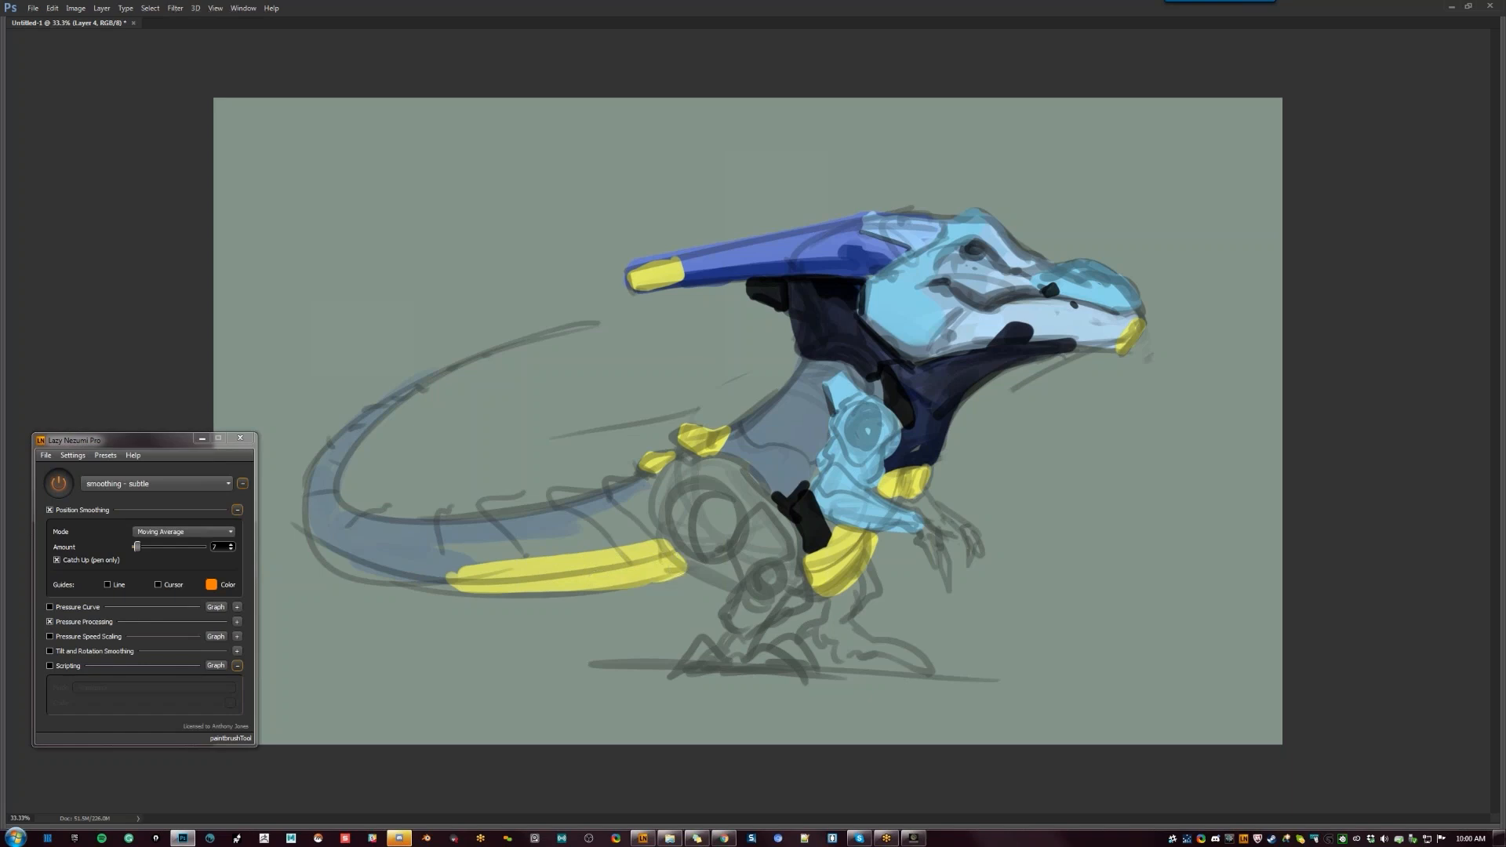
Paint the thigh armor sky blue, with a dark navy hip joint and a black knee joint
{"action": "mouse_move", "coordinate": [717, 499]}
{"action": "left_mouse_down"}
{"action": "mouse_move", "coordinate": [716, 546]}
{"action": "mouse_move", "coordinate": [718, 520]}
{"action": "mouse_move", "coordinate": [676, 524]}
{"action": "mouse_move", "coordinate": [726, 549]}
{"action": "mouse_move", "coordinate": [670, 534]}
{"action": "mouse_move", "coordinate": [704, 498]}
{"action": "mouse_move", "coordinate": [684, 512]}
{"action": "mouse_move", "coordinate": [679, 469]}
{"action": "mouse_move", "coordinate": [730, 463]}
{"action": "mouse_move", "coordinate": [785, 542]}
{"action": "left_mouse_up"}
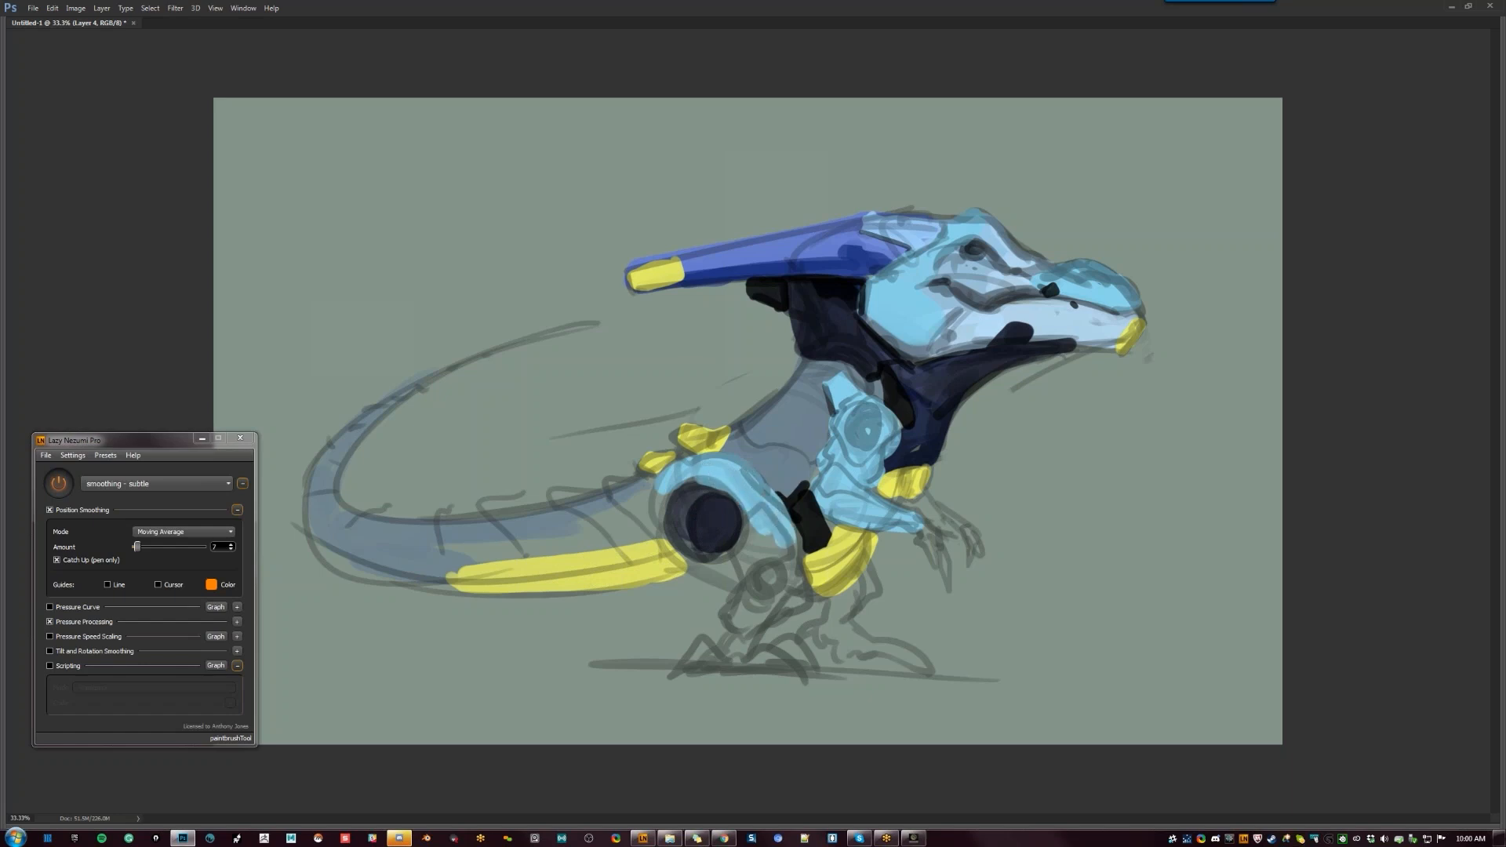
{"action": "mouse_move", "coordinate": [676, 516]}
{"action": "left_mouse_down"}
{"action": "mouse_move", "coordinate": [713, 502]}
{"action": "mouse_move", "coordinate": [721, 540]}
{"action": "mouse_move", "coordinate": [755, 521]}
{"action": "mouse_move", "coordinate": [744, 574]}
{"action": "left_mouse_up"}
{"action": "mouse_move", "coordinate": [767, 527]}
{"action": "left_mouse_down"}
{"action": "mouse_move", "coordinate": [759, 560]}
{"action": "mouse_move", "coordinate": [785, 552]}
{"action": "mouse_move", "coordinate": [759, 577]}
{"action": "mouse_move", "coordinate": [771, 582]}
{"action": "mouse_move", "coordinate": [765, 571]}
{"action": "left_mouse_up"}
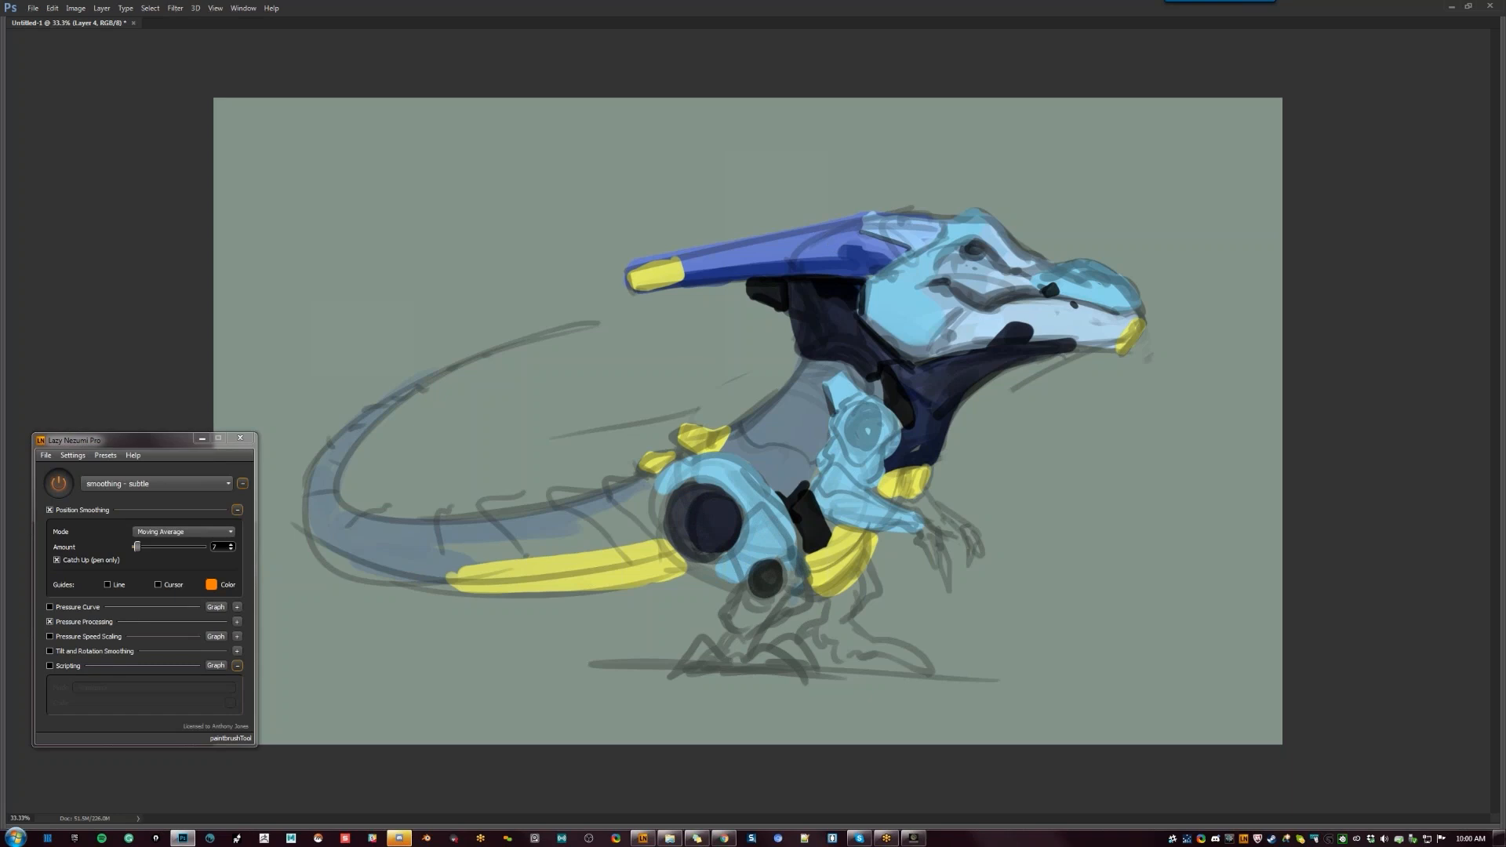
Paint the lower legs, feet and hand claws periwinkle blue and the far forearm sky blue
{"action": "mouse_move", "coordinate": [744, 596]}
{"action": "left_mouse_down"}
{"action": "mouse_move", "coordinate": [802, 569]}
{"action": "mouse_move", "coordinate": [792, 599]}
{"action": "mouse_move", "coordinate": [723, 657]}
{"action": "mouse_move", "coordinate": [696, 658]}
{"action": "mouse_move", "coordinate": [804, 663]}
{"action": "left_mouse_up"}
{"action": "mouse_move", "coordinate": [851, 585]}
{"action": "left_mouse_down"}
{"action": "mouse_move", "coordinate": [820, 637]}
{"action": "mouse_move", "coordinate": [871, 659]}
{"action": "mouse_move", "coordinate": [917, 654]}
{"action": "left_mouse_up"}
{"action": "left_click_drag", "start_coordinate": [914, 524], "coordinate": [955, 592]}
{"action": "left_click_drag", "start_coordinate": [928, 507], "coordinate": [973, 538]}
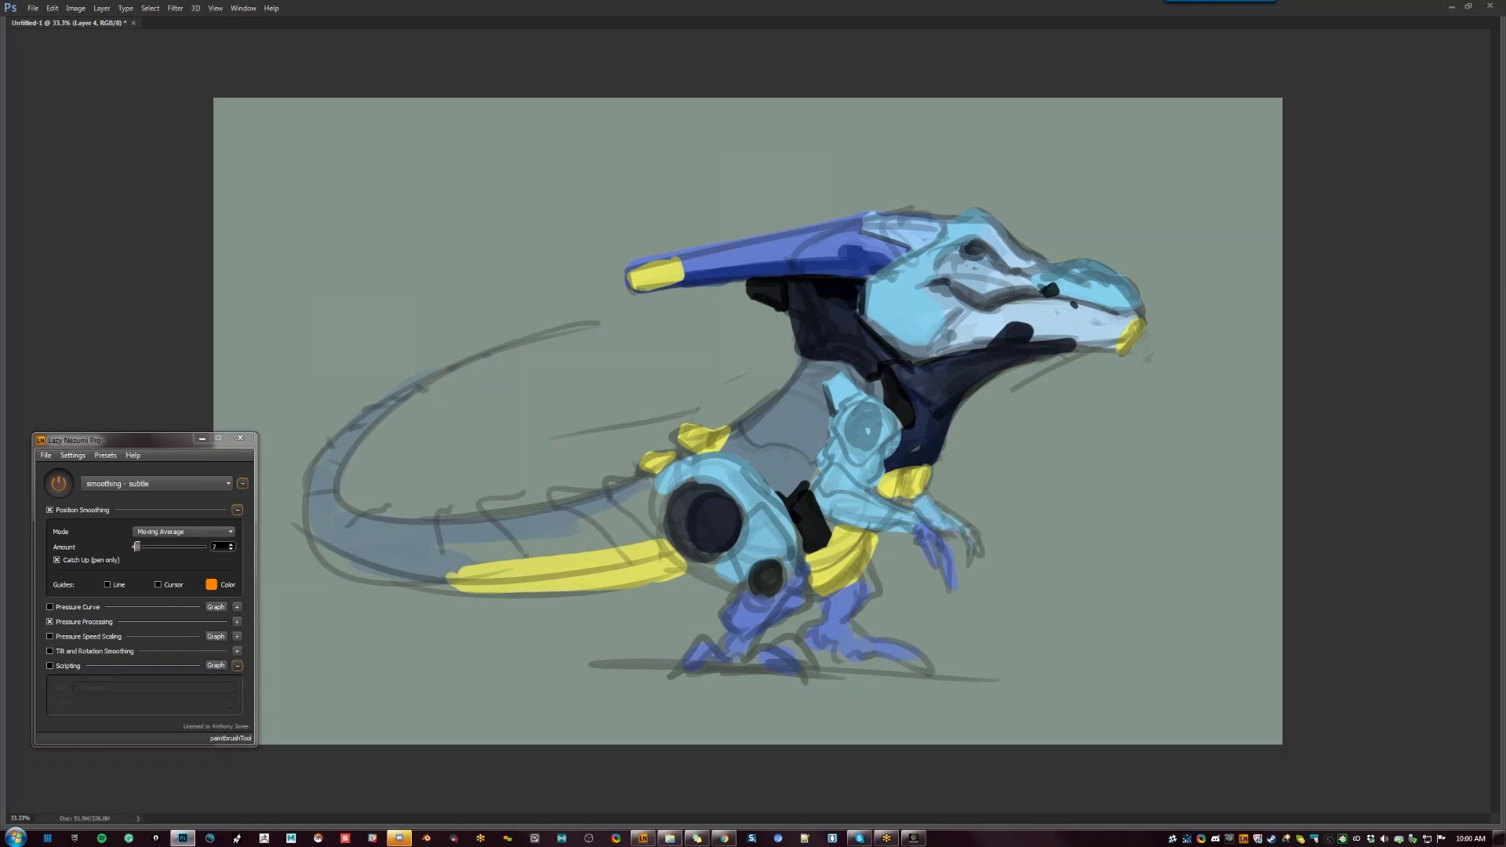
{"action": "left_click_drag", "start_coordinate": [966, 536], "coordinate": [974, 558]}
Check the figure mirrored and draw dark brow and cheek panel lines around the eye
{"action": "key", "text": "ctrl+shift+h"}
{"action": "key", "text": "ctrl+shift+h"}
{"action": "key", "text": "ctrl+z"}
{"action": "mouse_move", "coordinate": [984, 218]}
{"action": "left_mouse_down"}
{"action": "mouse_move", "coordinate": [980, 244]}
{"action": "mouse_move", "coordinate": [937, 276]}
{"action": "left_mouse_up"}
{"action": "left_click_drag", "start_coordinate": [959, 250], "coordinate": [984, 260]}
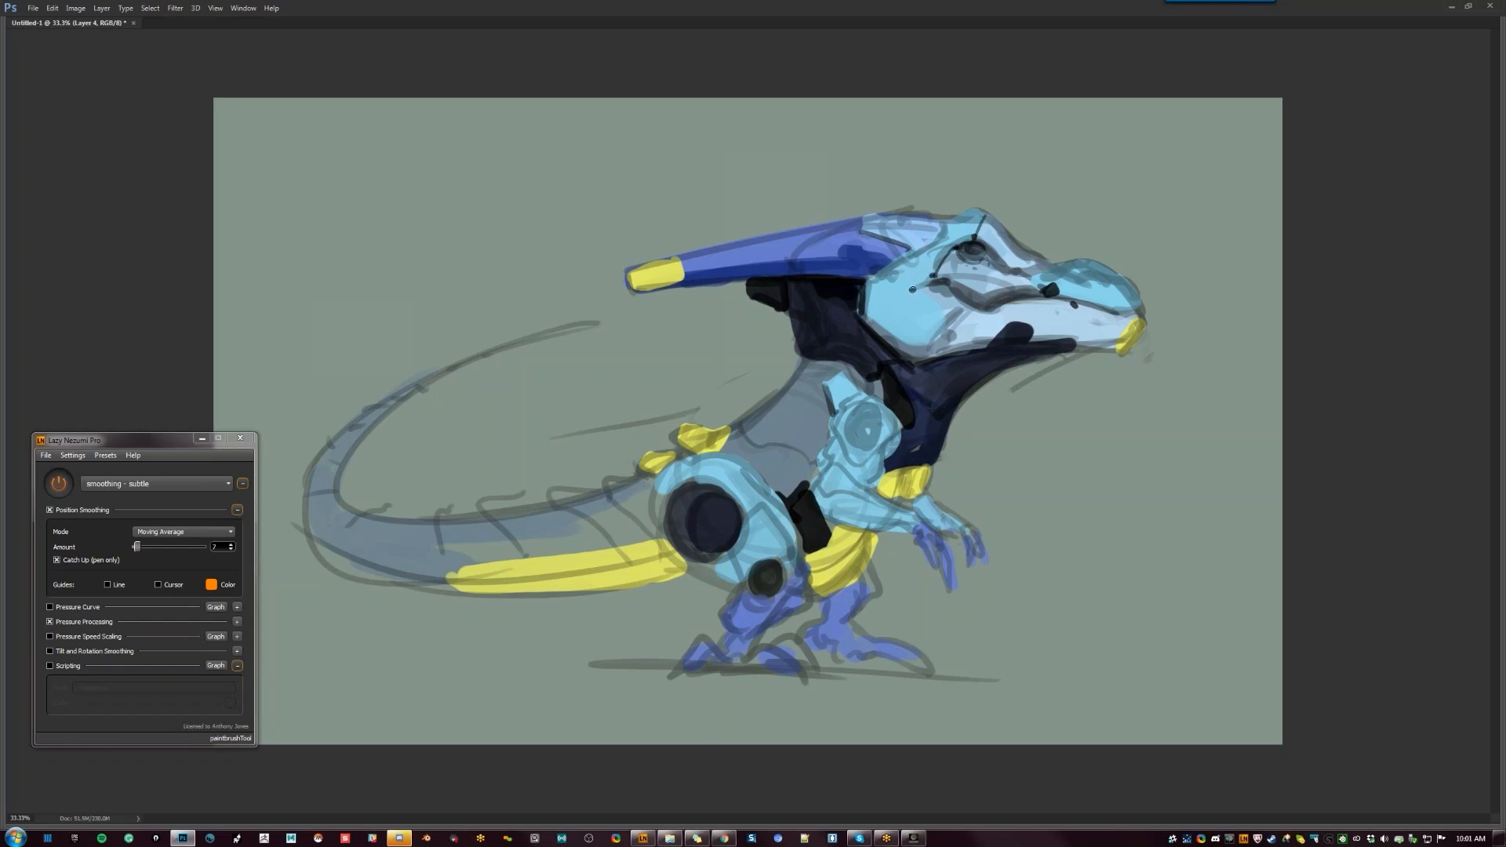
Add a small gray-blue spike above the far brow while flipping the canvas to check the head
{"action": "key", "text": "F2"}
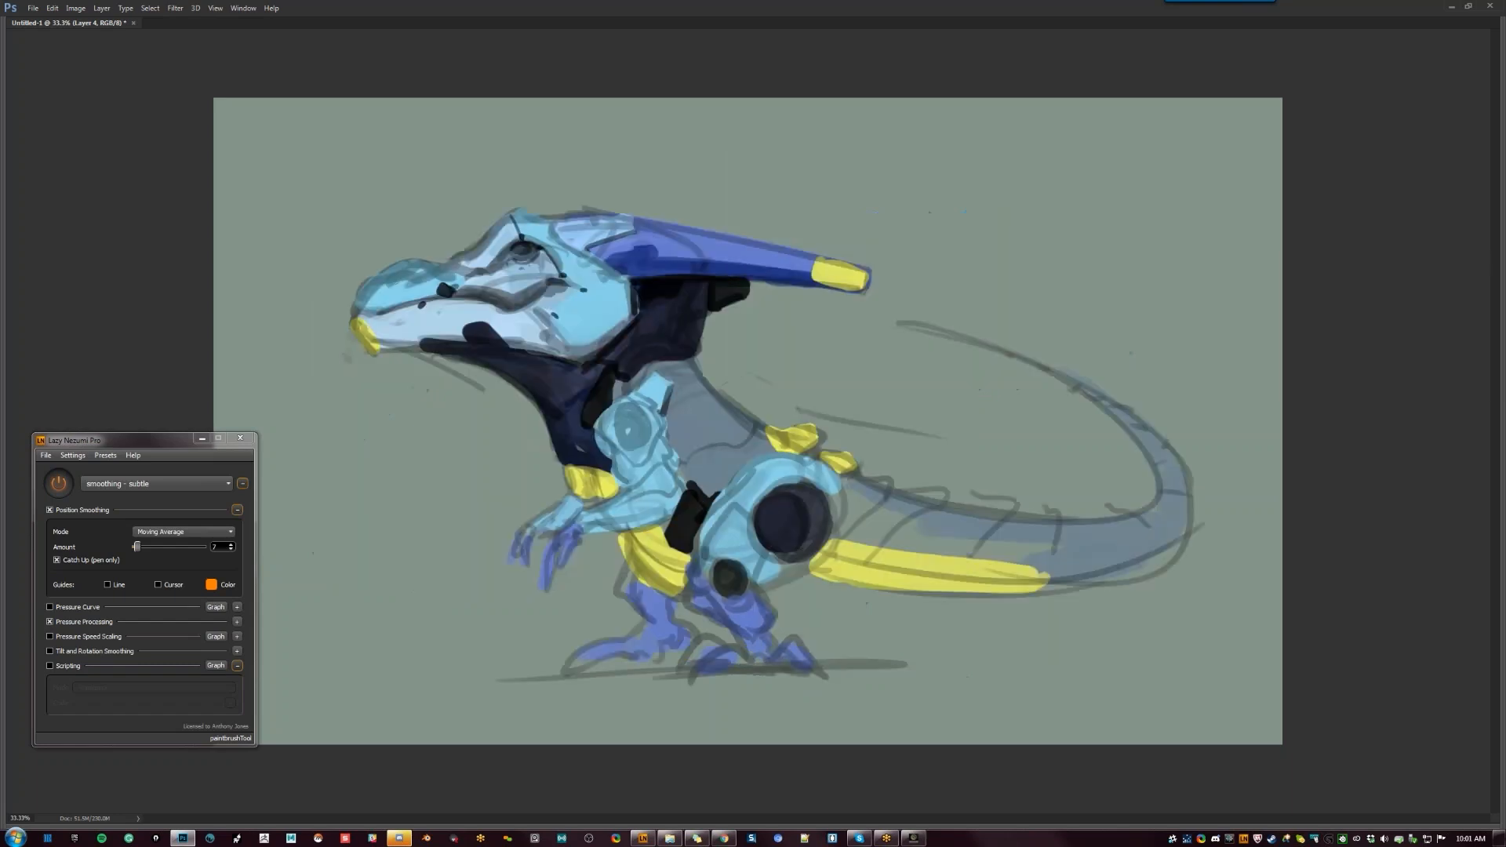
{"action": "key", "text": "F2"}
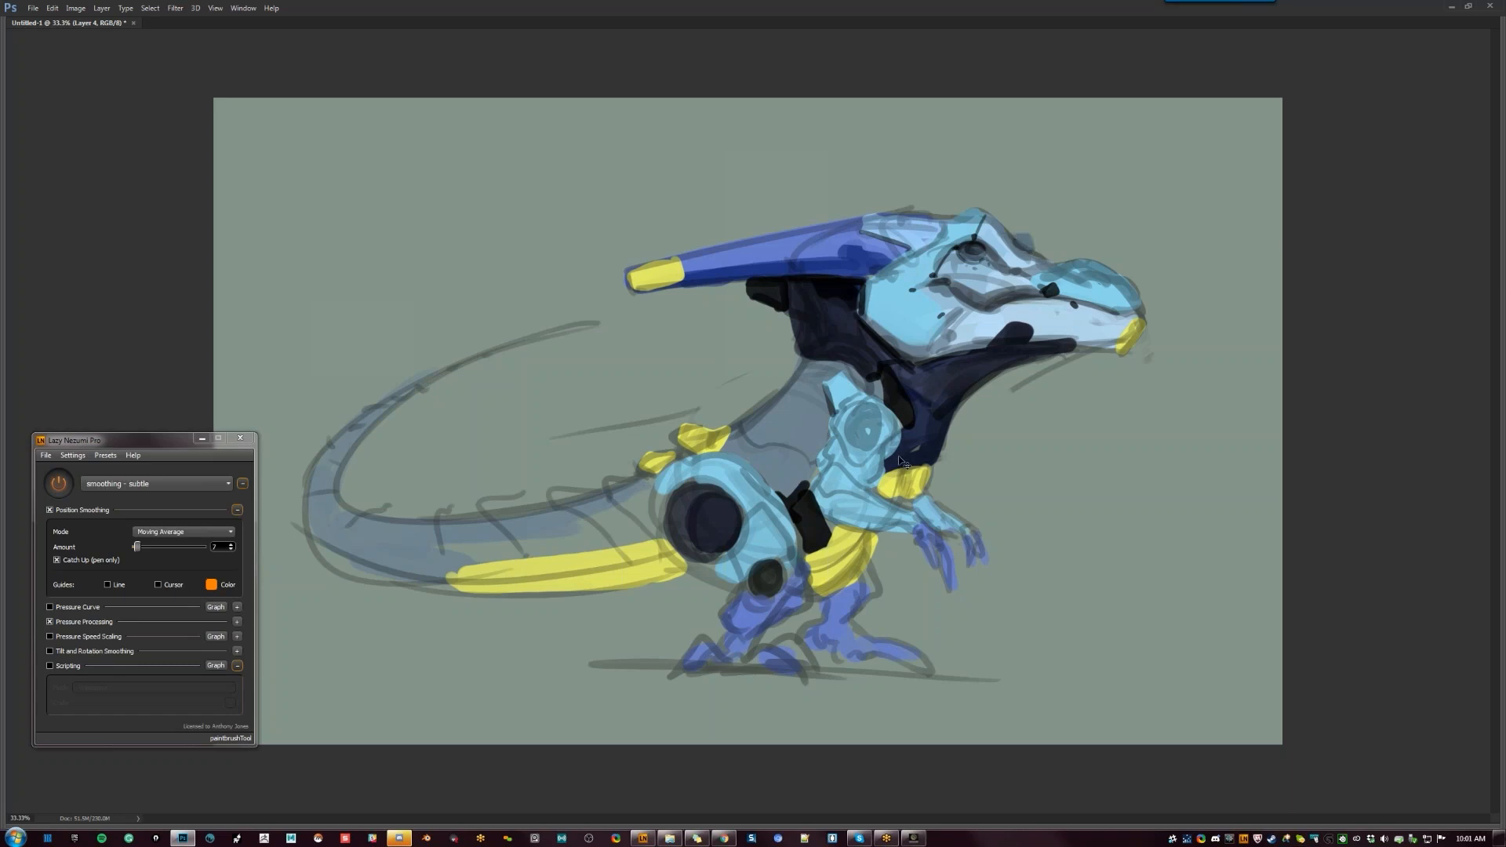
{"action": "key", "text": "F2"}
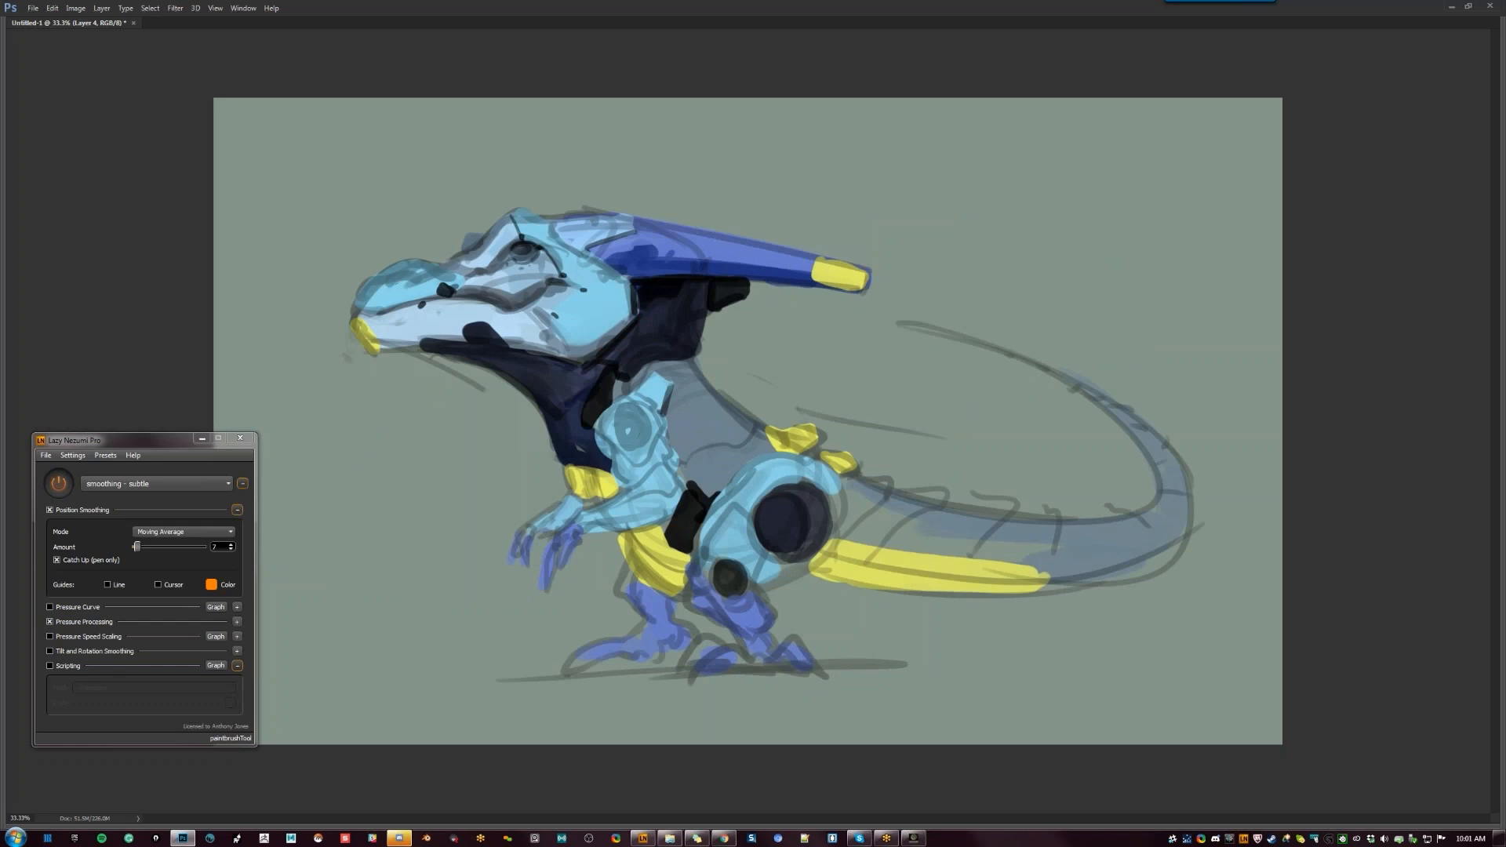
{"action": "left_click_drag", "start_coordinate": [475, 298], "coordinate": [491, 318]}
{"action": "key", "text": "ctrl+alt+z"}
{"action": "key", "text": "ctrl+alt+z"}
{"action": "key", "text": "ctrl+alt+z"}
Flip the canvas and paint yellow accents along the mouth and snout tip, undoing the trial stroke on the cheek
{"action": "key", "text": "ctrl+shift+h"}
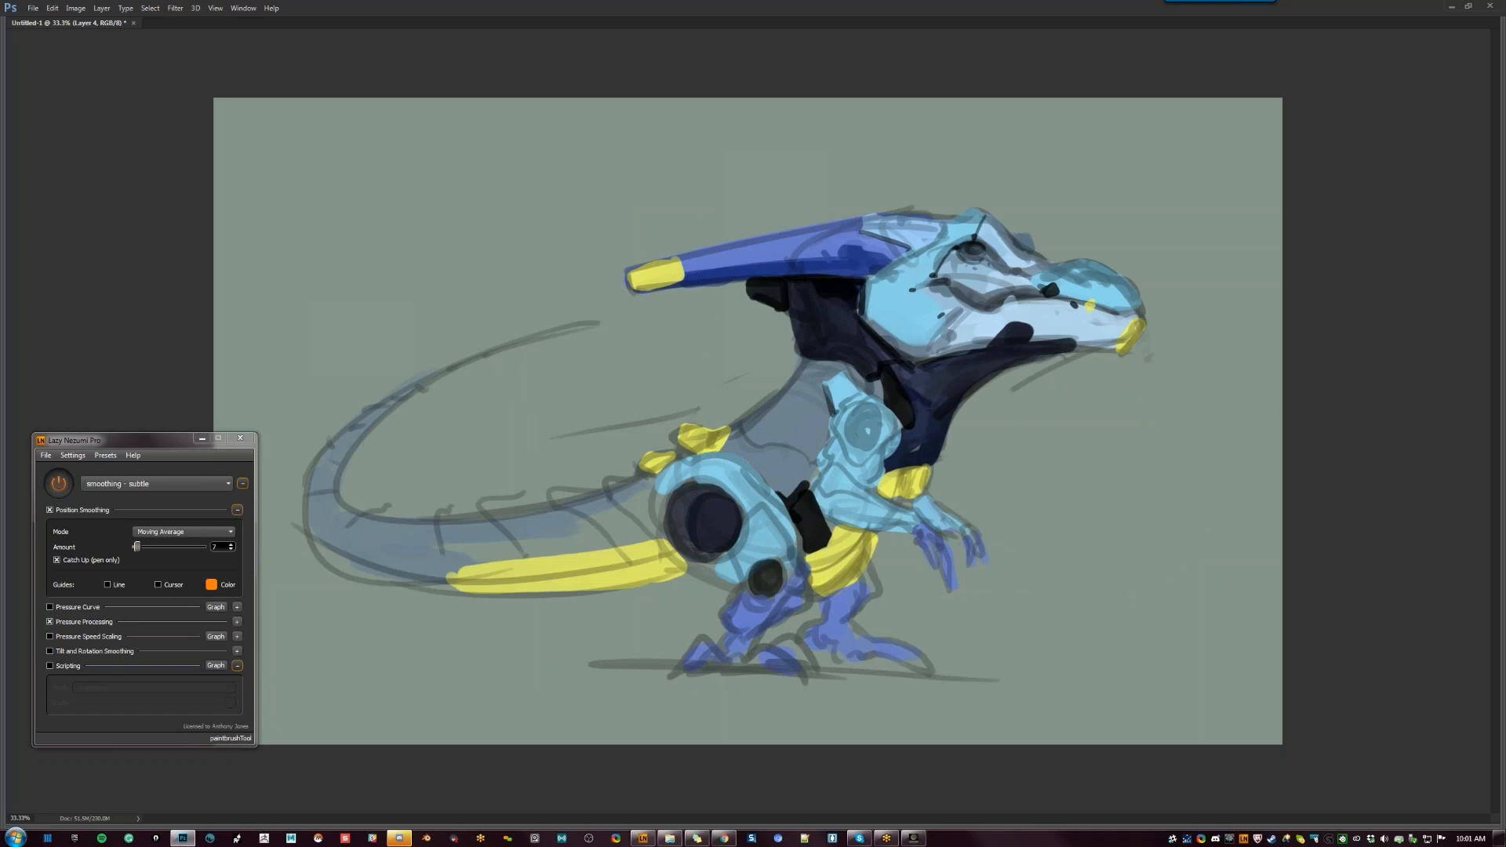
{"action": "mouse_move", "coordinate": [1089, 306]}
{"action": "left_mouse_down"}
{"action": "mouse_move", "coordinate": [1036, 334]}
{"action": "mouse_move", "coordinate": [1146, 310]}
{"action": "left_mouse_up"}
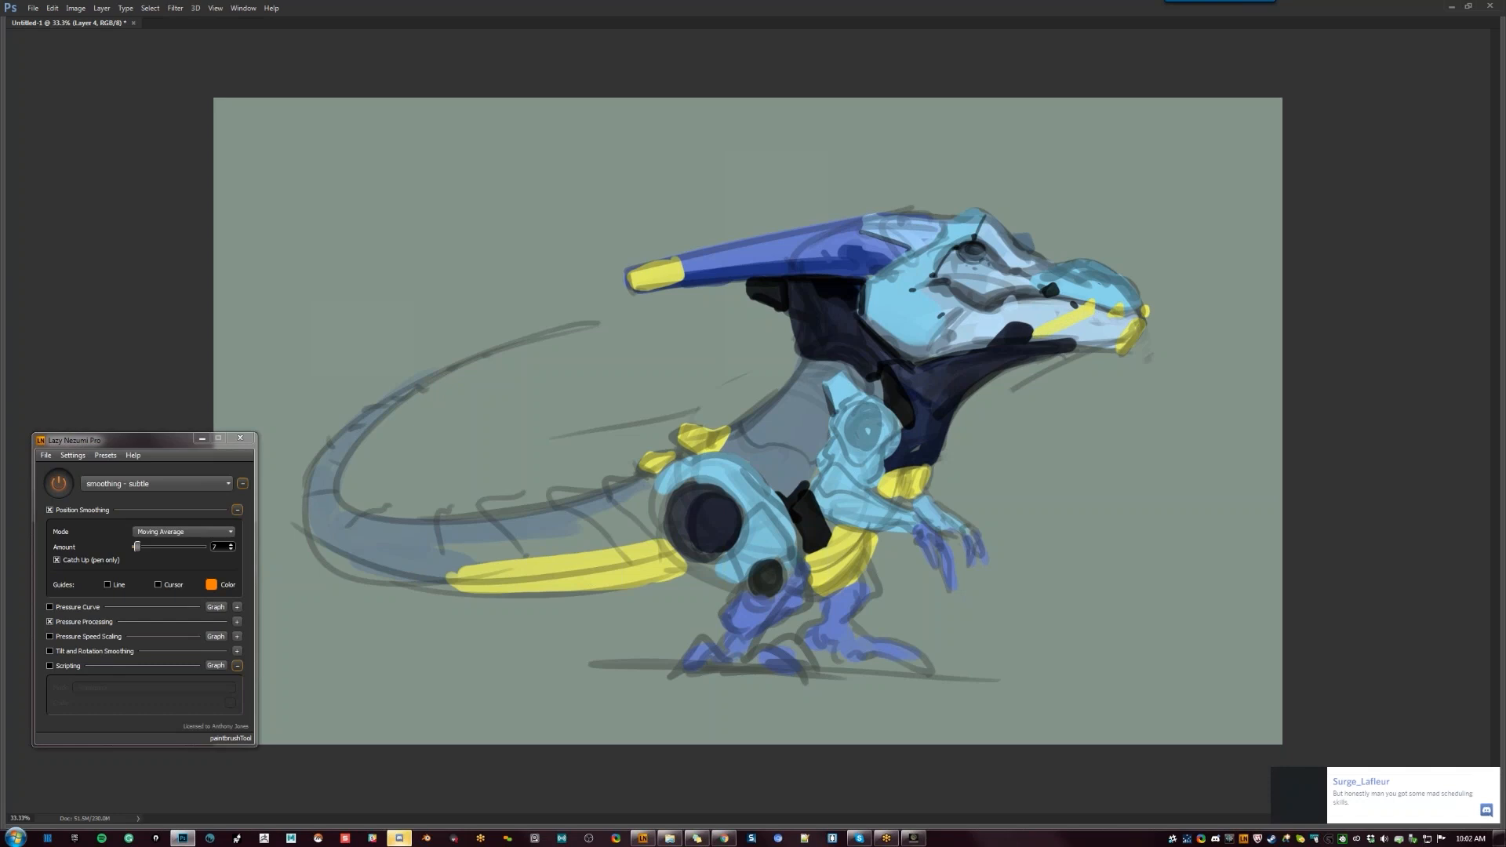
{"action": "left_click_drag", "start_coordinate": [918, 287], "coordinate": [948, 279]}
{"action": "key", "text": "ctrl+alt+z"}
{"action": "key", "text": "ctrl+alt+z"}
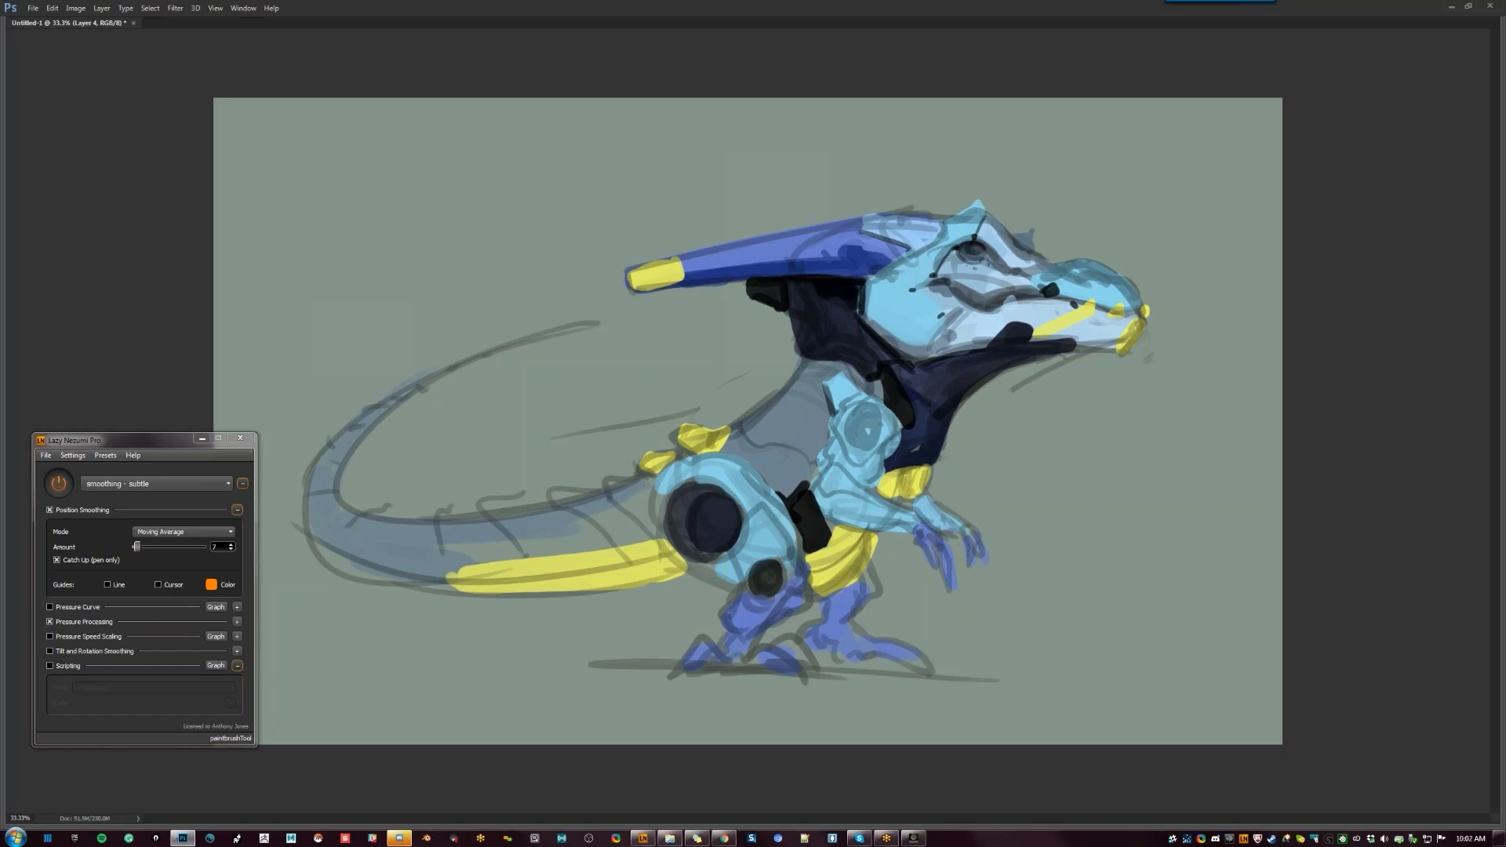
Add a thin gray-blue spar with a yellow tip beneath the crest and check the figure flipped at reduced zoom
{"action": "mouse_move", "coordinate": [674, 291]}
{"action": "left_mouse_down"}
{"action": "mouse_move", "coordinate": [740, 294]}
{"action": "mouse_move", "coordinate": [698, 295]}
{"action": "mouse_move", "coordinate": [733, 305]}
{"action": "left_mouse_up"}
{"action": "left_click_drag", "start_coordinate": [679, 293], "coordinate": [694, 297]}
{"action": "key", "text": "ctrl+minus"}
{"action": "key", "text": "ctrl+minus"}
{"action": "key", "text": "ctrl+minus"}
{"action": "key", "text": "ctrl+shift+h"}
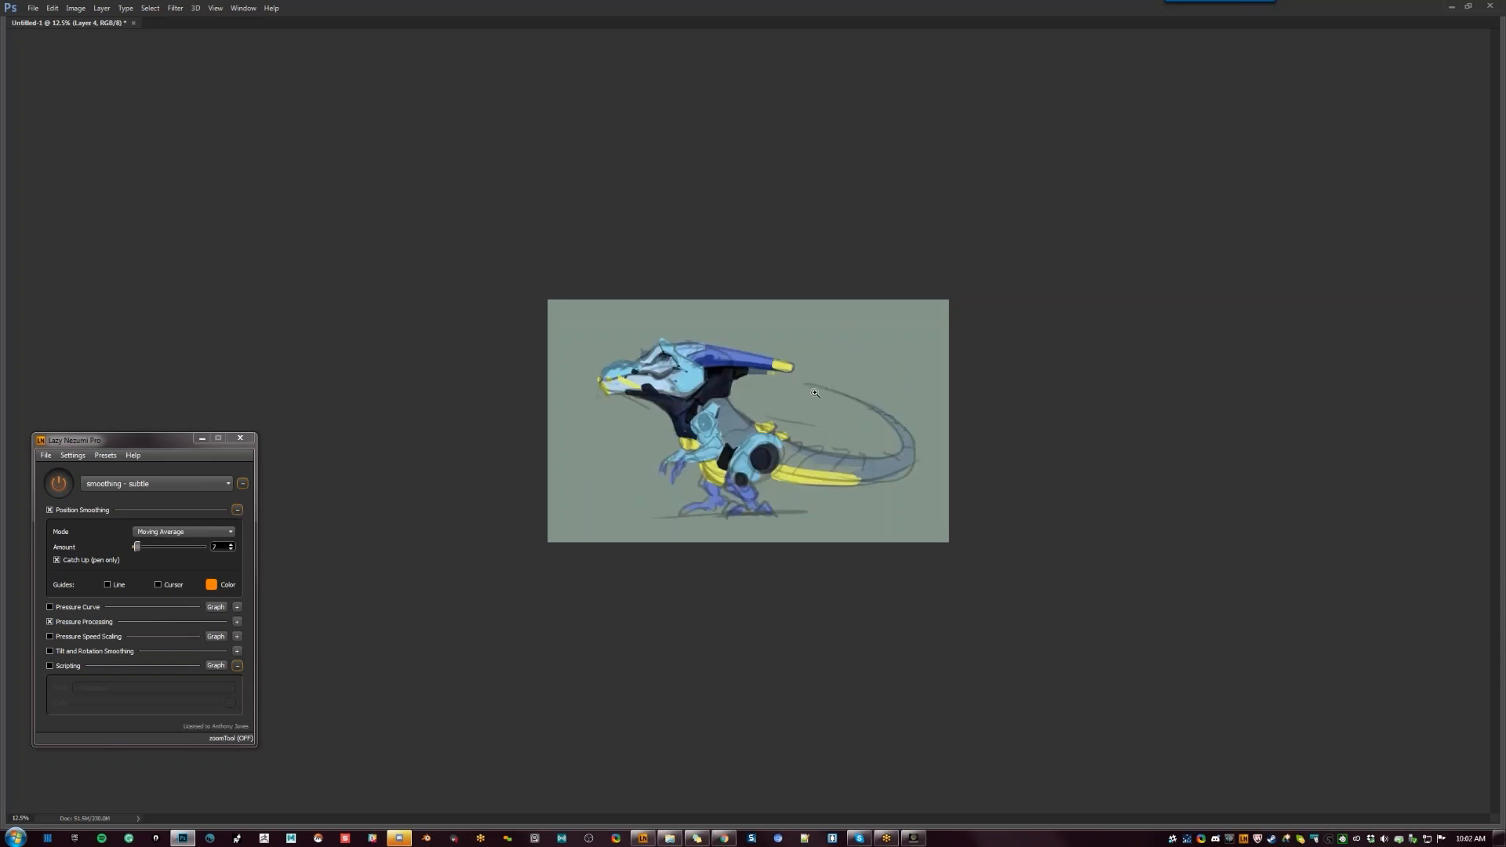
{"action": "key", "text": "ctrl+plus"}
{"action": "key", "text": "ctrl+plus"}
{"action": "key", "text": "ctrl+plus"}
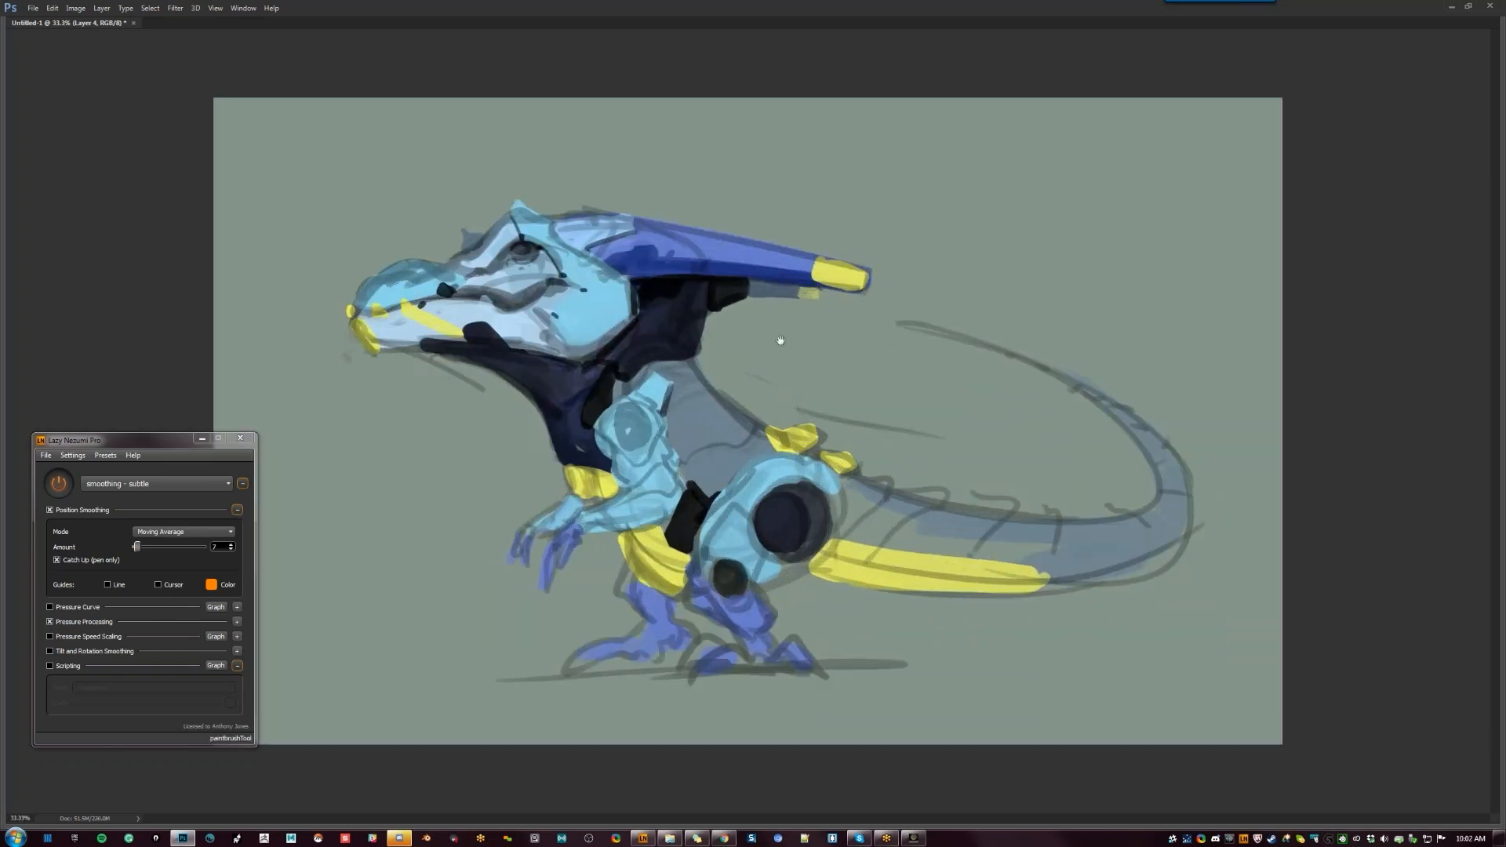
Bring back the panels and repaint the throat and neck with sampled navy using a larger brush
{"action": "key", "text": "f"}
{"action": "key", "text": "Tab"}
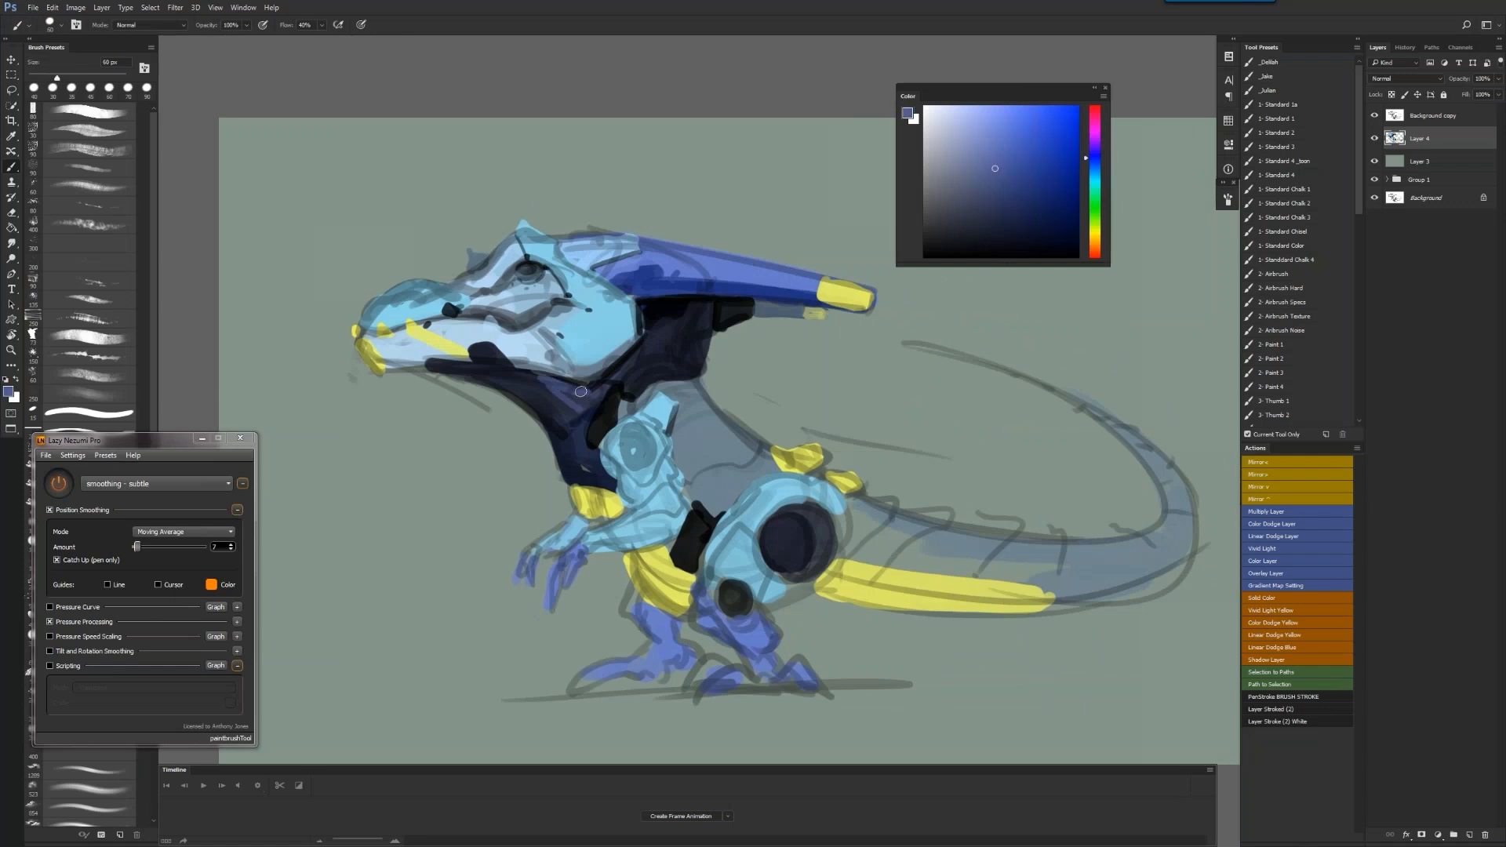
{"action": "left_click", "coordinate": [539, 384], "text": "alt"}
{"action": "key", "text": "bracketright"}
{"action": "key", "text": "bracketright"}
{"action": "key", "text": "bracketright"}
{"action": "key", "text": "bracketright"}
{"action": "key", "text": "bracketright"}
{"action": "key", "text": "bracketleft"}
{"action": "key", "text": "bracketleft"}
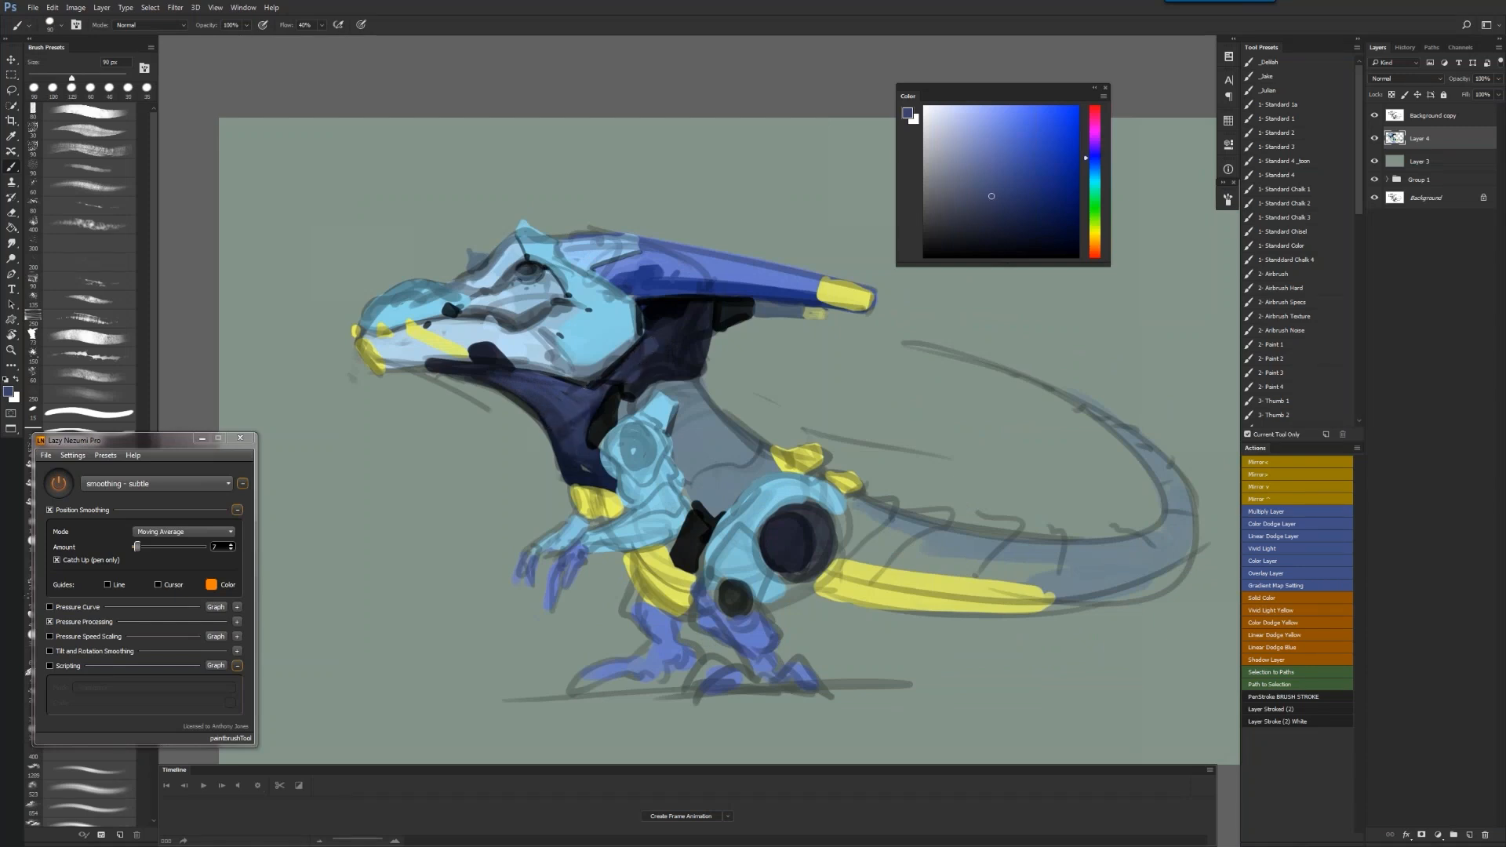
Reduce the brush size and refine the cheek's rear edge with sampled sky blue and black accents
{"action": "key", "text": "d"}
{"action": "left_click_drag", "start_coordinate": [655, 339], "coordinate": [753, 317]}
{"action": "key", "text": "bracketleft"}
{"action": "key", "text": "bracketleft"}
{"action": "key", "text": "bracketleft"}
{"action": "key", "text": "bracketleft"}
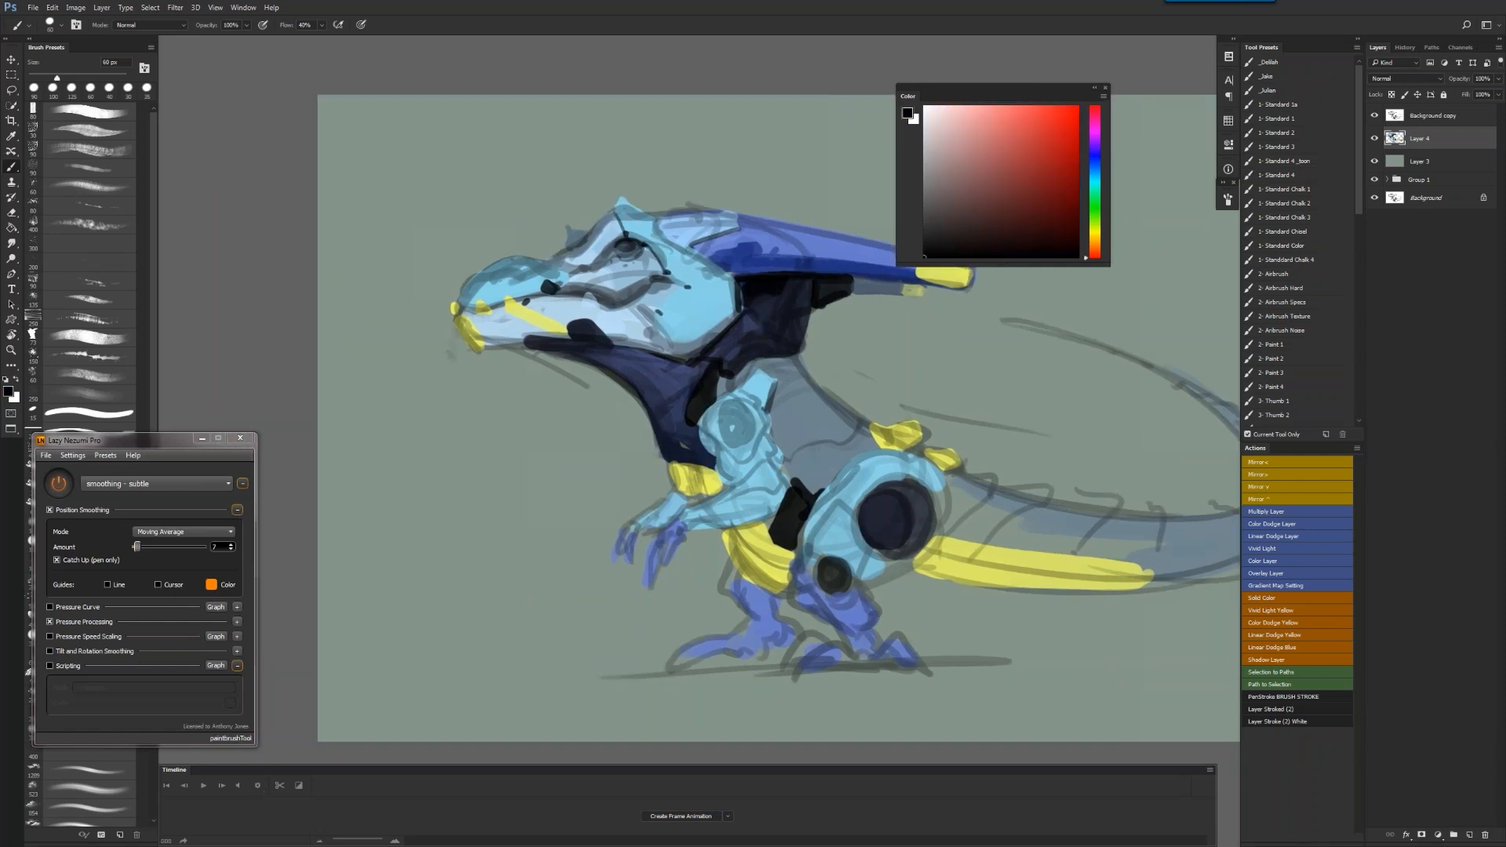
{"action": "left_click", "coordinate": [734, 307], "text": "alt"}
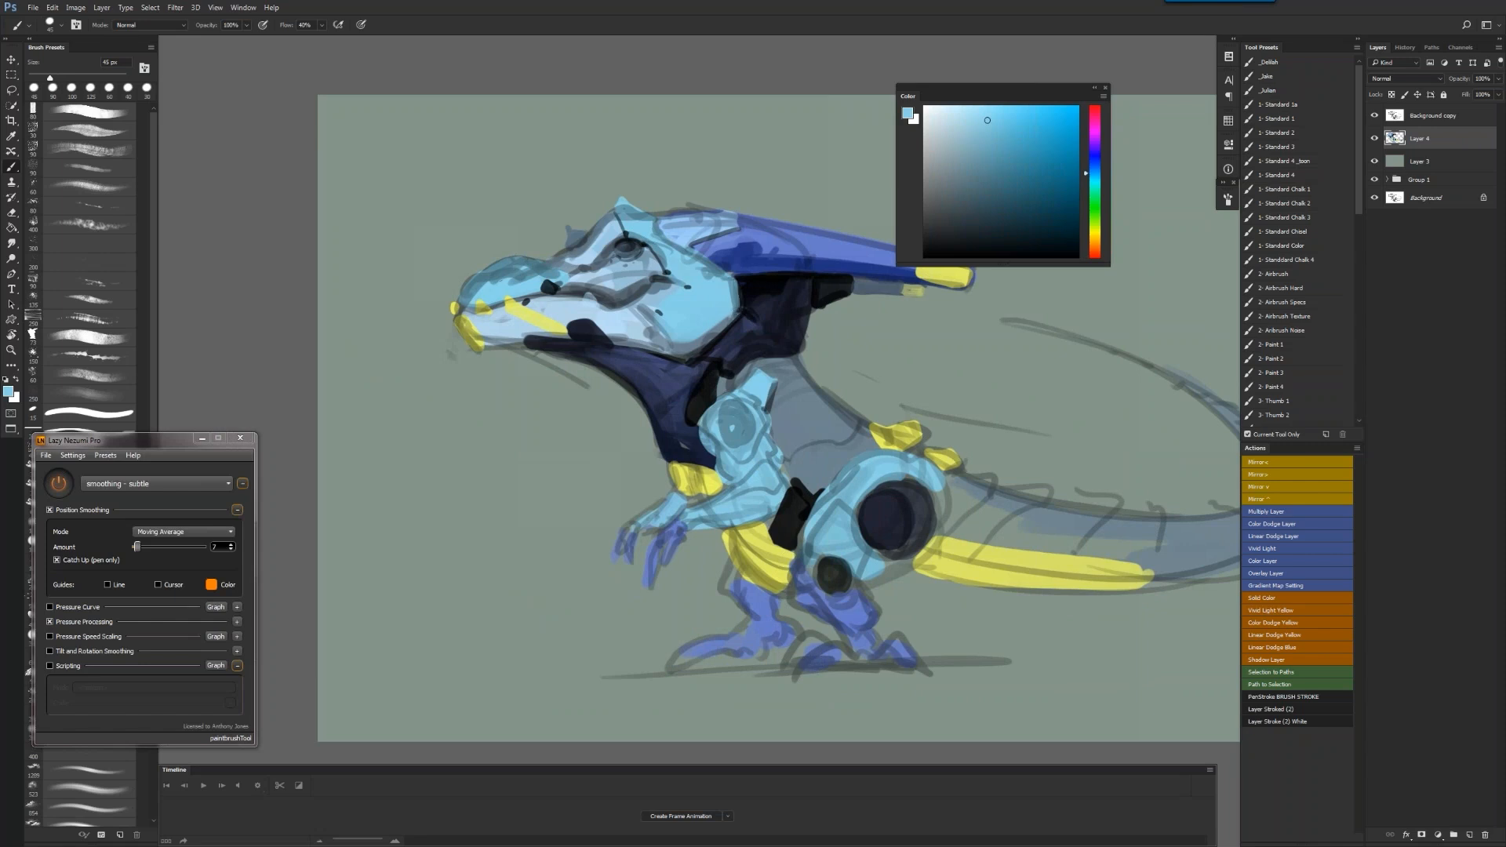
{"action": "left_click_drag", "start_coordinate": [724, 322], "coordinate": [689, 346]}
{"action": "key", "text": "d"}
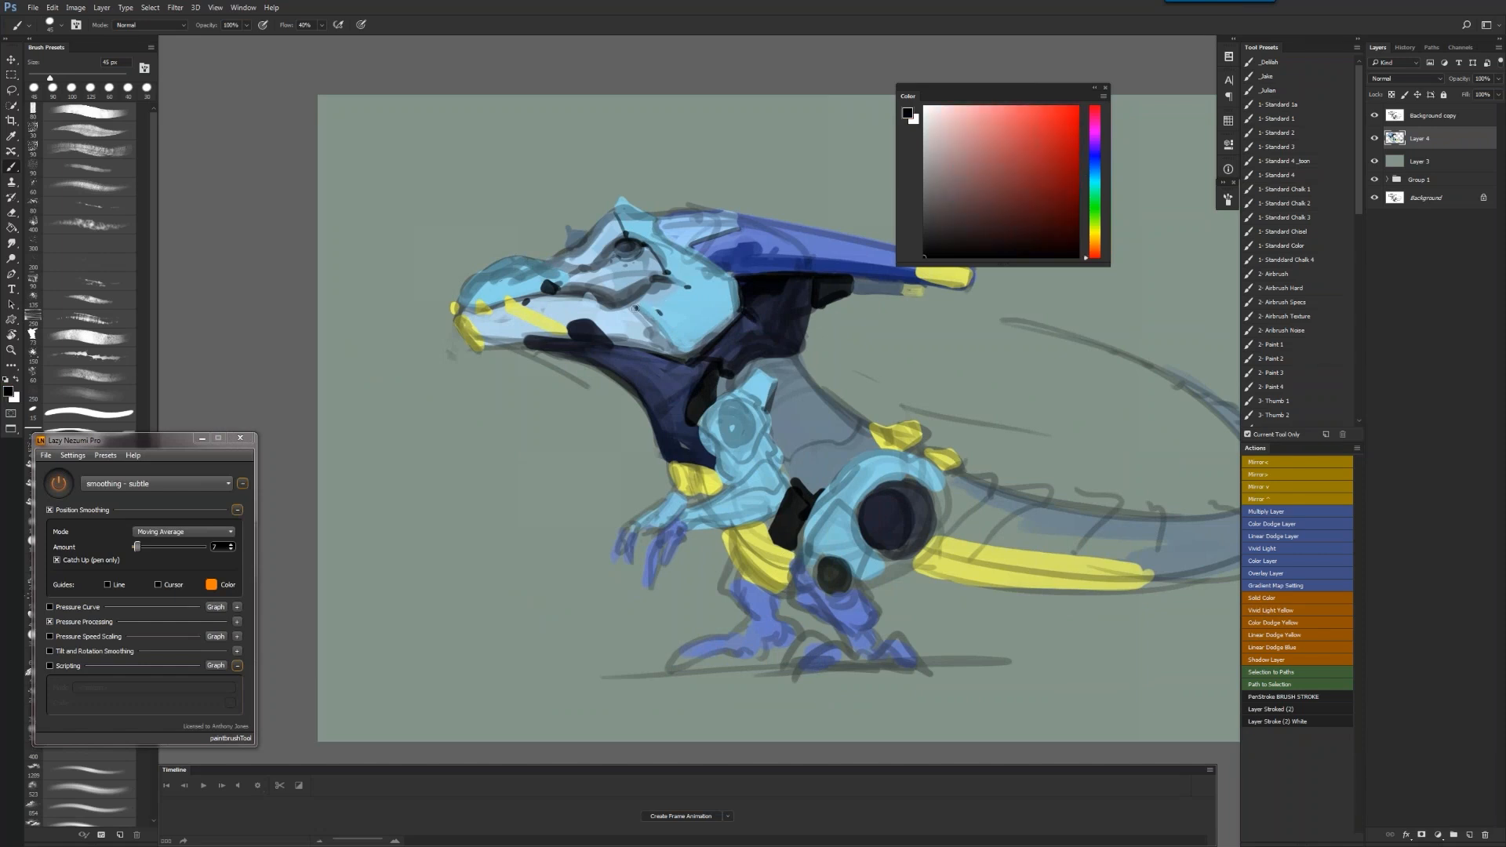
{"action": "left_click", "coordinate": [633, 304]}
Show the flipped canvas full screen and refine the yellow jaw tip and the dark edge beneath the lower jaw
{"action": "key", "text": "f"}
{"action": "key", "text": "ctrl+shift+h"}
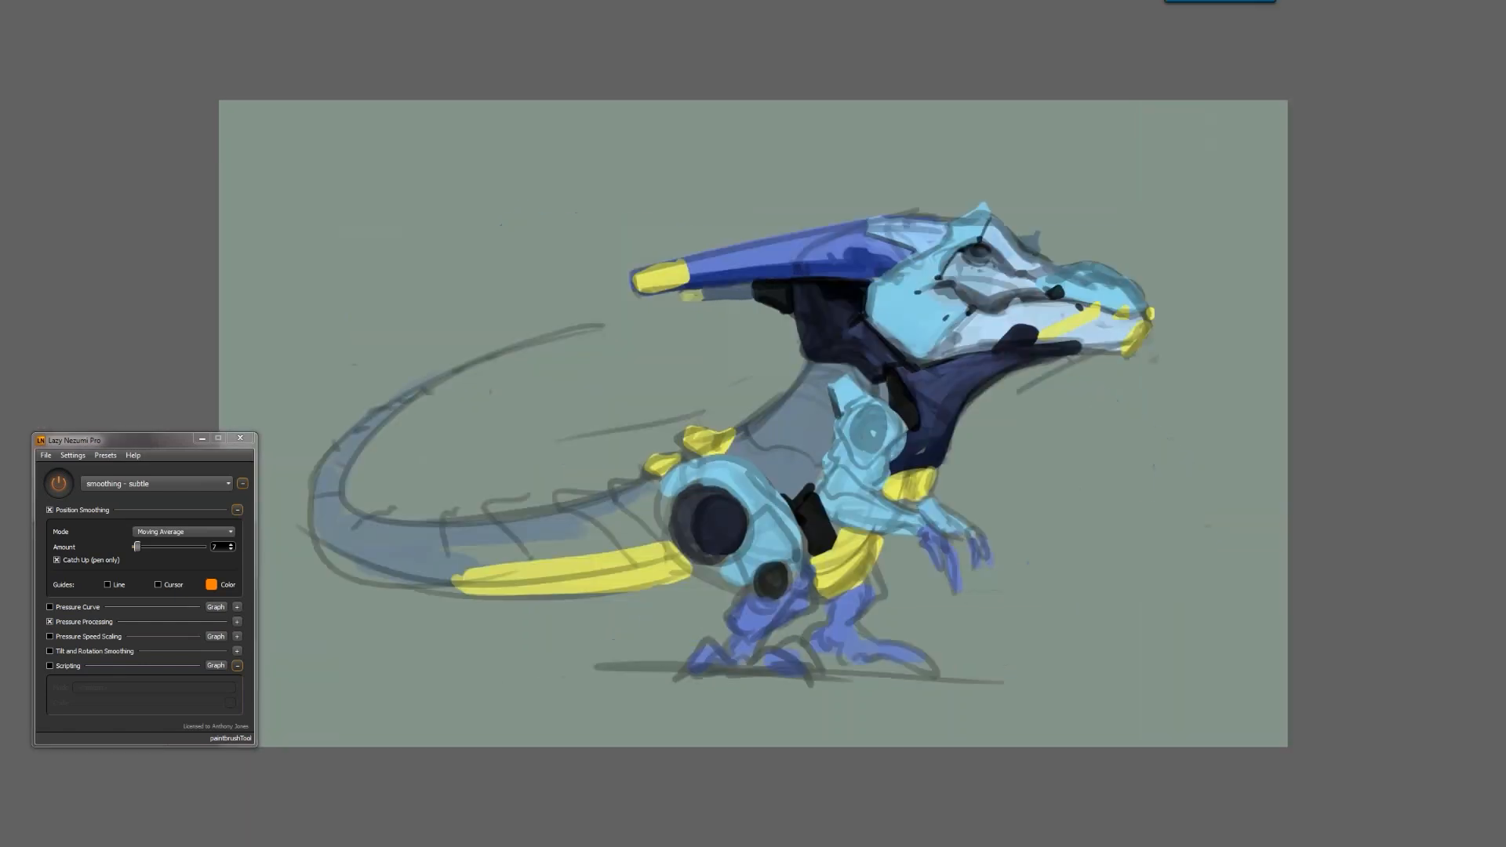
{"action": "left_click_drag", "start_coordinate": [1045, 340], "coordinate": [1117, 322]}
{"action": "key", "text": "ctrl+z"}
{"action": "mouse_move", "coordinate": [1145, 336]}
{"action": "left_mouse_down"}
{"action": "mouse_move", "coordinate": [1111, 346]}
{"action": "mouse_move", "coordinate": [1147, 321]}
{"action": "mouse_move", "coordinate": [1128, 351]}
{"action": "mouse_move", "coordinate": [1080, 348]}
{"action": "mouse_move", "coordinate": [1083, 345]}
{"action": "left_mouse_up"}
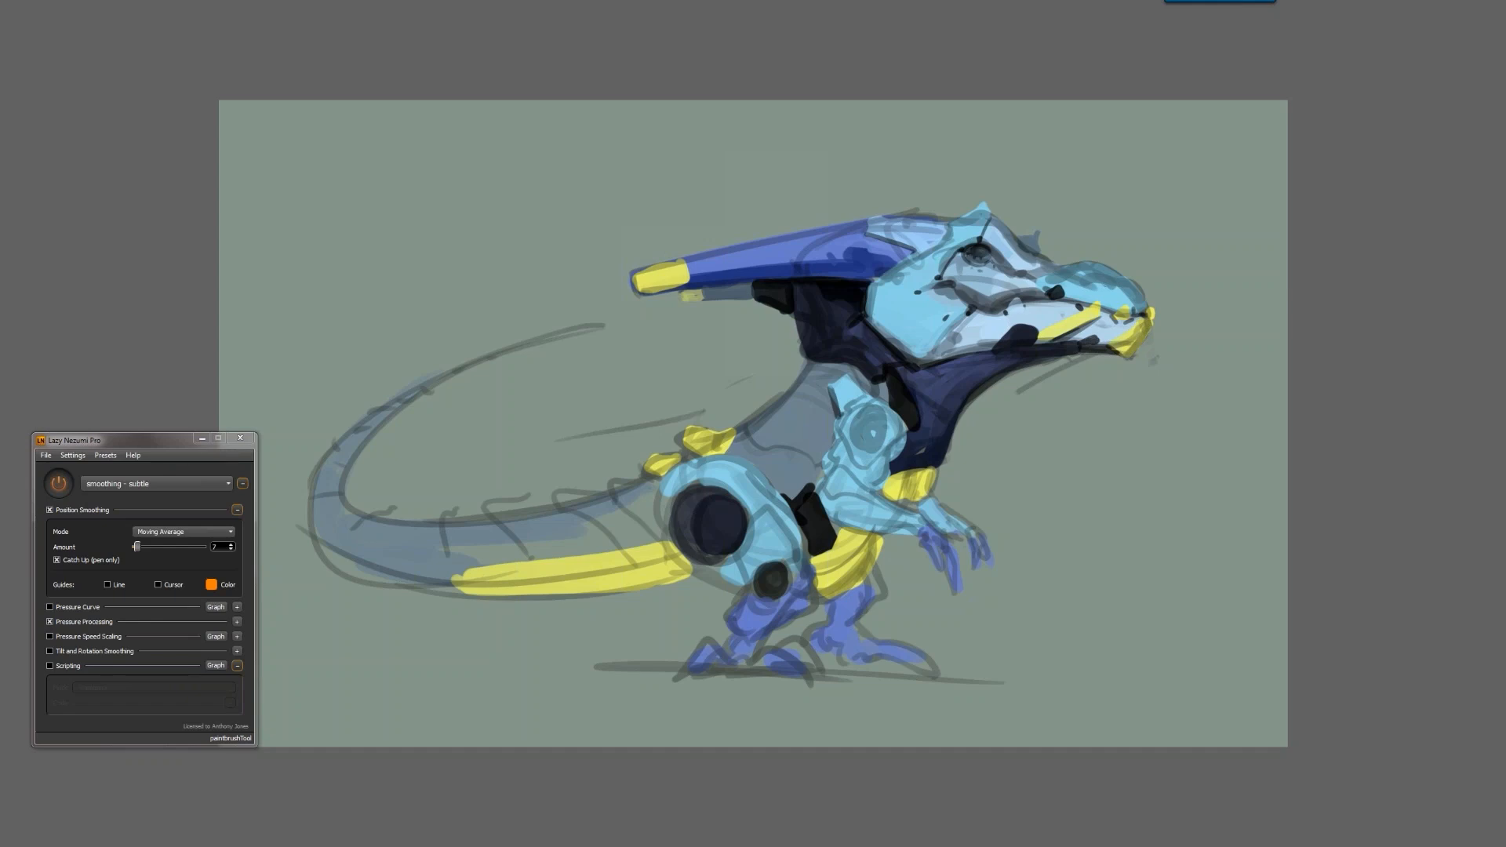
Darken the eye detail and paint the top of the head sky blue, flipping the canvas to check it
{"action": "left_click_drag", "start_coordinate": [975, 252], "coordinate": [980, 251]}
{"action": "key", "text": "ctrl+shift+h"}
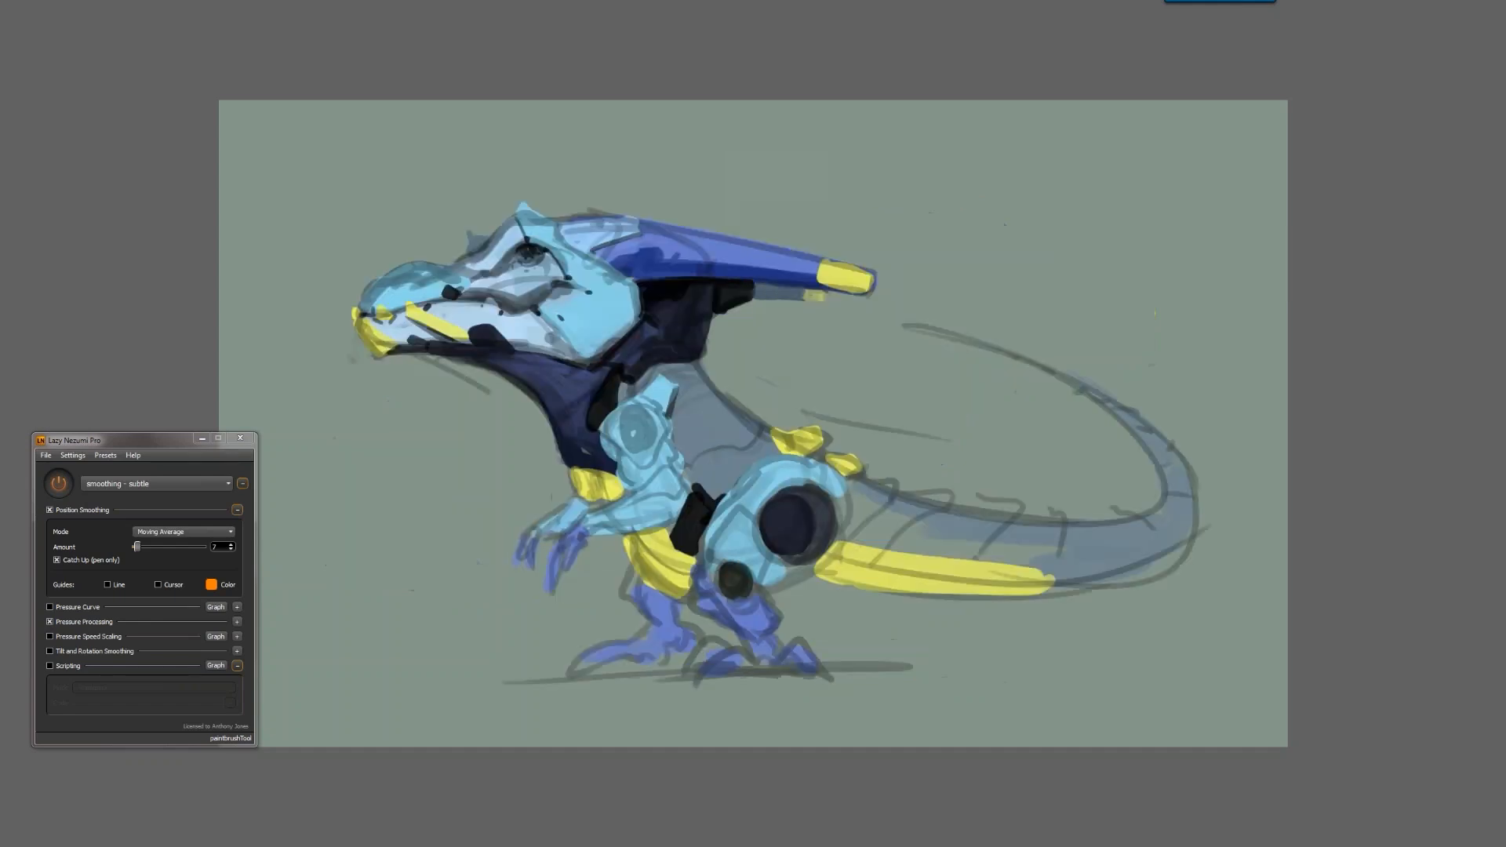
{"action": "mouse_move", "coordinate": [559, 222]}
{"action": "left_mouse_down"}
{"action": "mouse_move", "coordinate": [622, 219]}
{"action": "mouse_move", "coordinate": [579, 217]}
{"action": "mouse_move", "coordinate": [620, 219]}
{"action": "mouse_move", "coordinate": [586, 211]}
{"action": "mouse_move", "coordinate": [604, 211]}
{"action": "left_mouse_up"}
{"action": "key", "text": "ctrl+z"}
{"action": "key", "text": "ctrl+z"}
{"action": "key", "text": "ctrl+shift+h"}
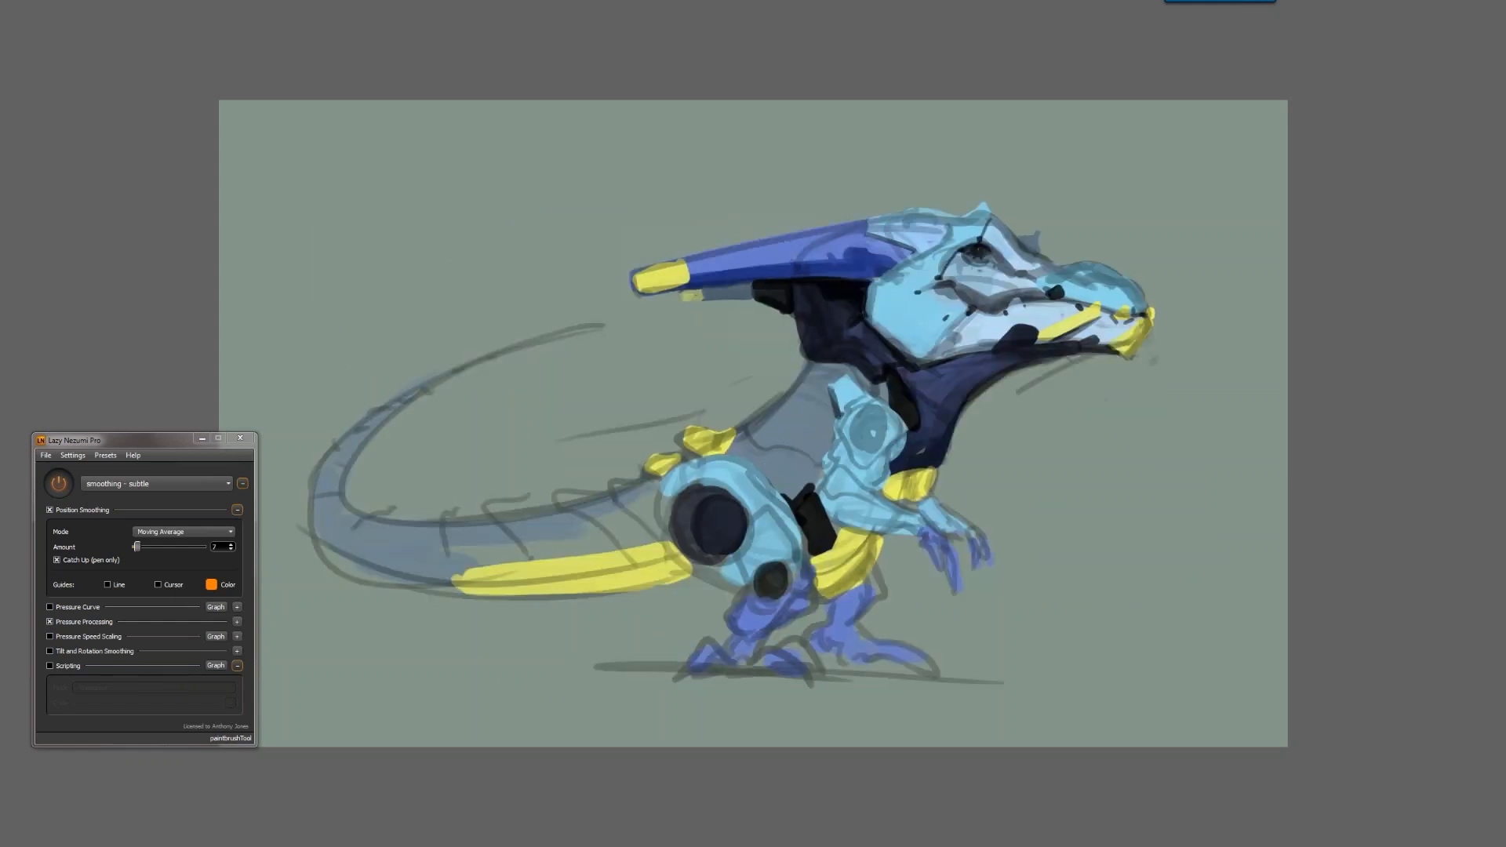
Add a dark seam at the crest's base and black shading on the neck, checking the flipped figure at reduced zoom
{"action": "left_click_drag", "start_coordinate": [869, 220], "coordinate": [865, 235]}
{"action": "mouse_move", "coordinate": [816, 286]}
{"action": "left_mouse_down"}
{"action": "mouse_move", "coordinate": [850, 308]}
{"action": "mouse_move", "coordinate": [831, 315]}
{"action": "mouse_move", "coordinate": [818, 281]}
{"action": "mouse_move", "coordinate": [812, 303]}
{"action": "mouse_move", "coordinate": [857, 321]}
{"action": "left_mouse_up"}
{"action": "left_click", "coordinate": [807, 301], "text": "alt"}
{"action": "left_click_drag", "start_coordinate": [917, 367], "coordinate": [973, 390]}
{"action": "left_click", "coordinate": [932, 469], "text": "alt"}
{"action": "left_click", "coordinate": [932, 469], "text": "alt"}
{"action": "left_click", "coordinate": [932, 469], "text": "alt"}
{"action": "key", "text": "F2"}
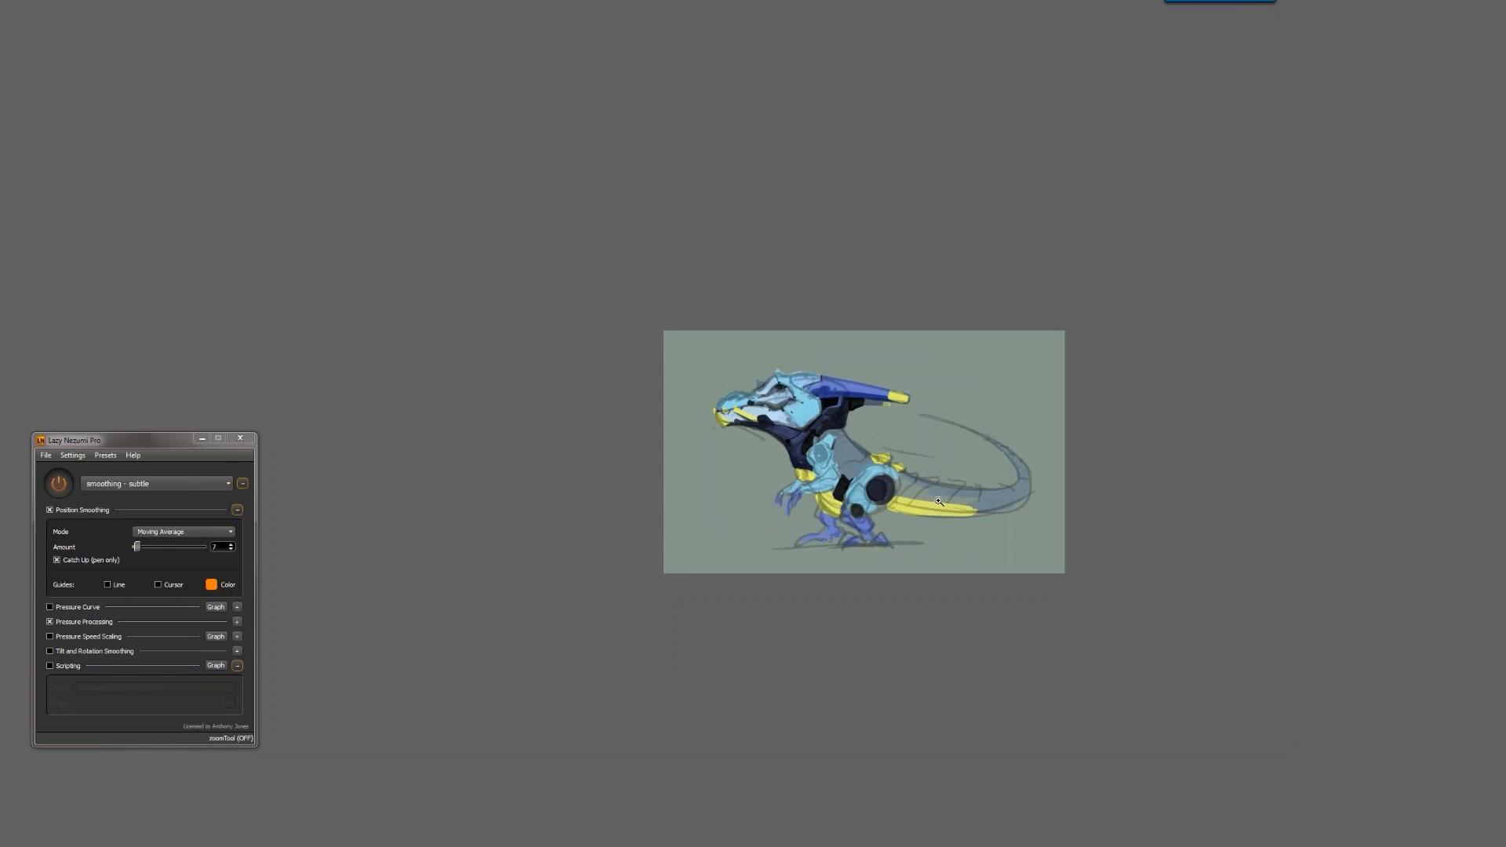
{"action": "left_click", "coordinate": [929, 453]}
{"action": "left_click", "coordinate": [929, 454]}
{"action": "left_click", "coordinate": [931, 457]}
Bring back the panels and lower the fill of the Background copy linework layer
{"action": "key", "text": "Tab"}
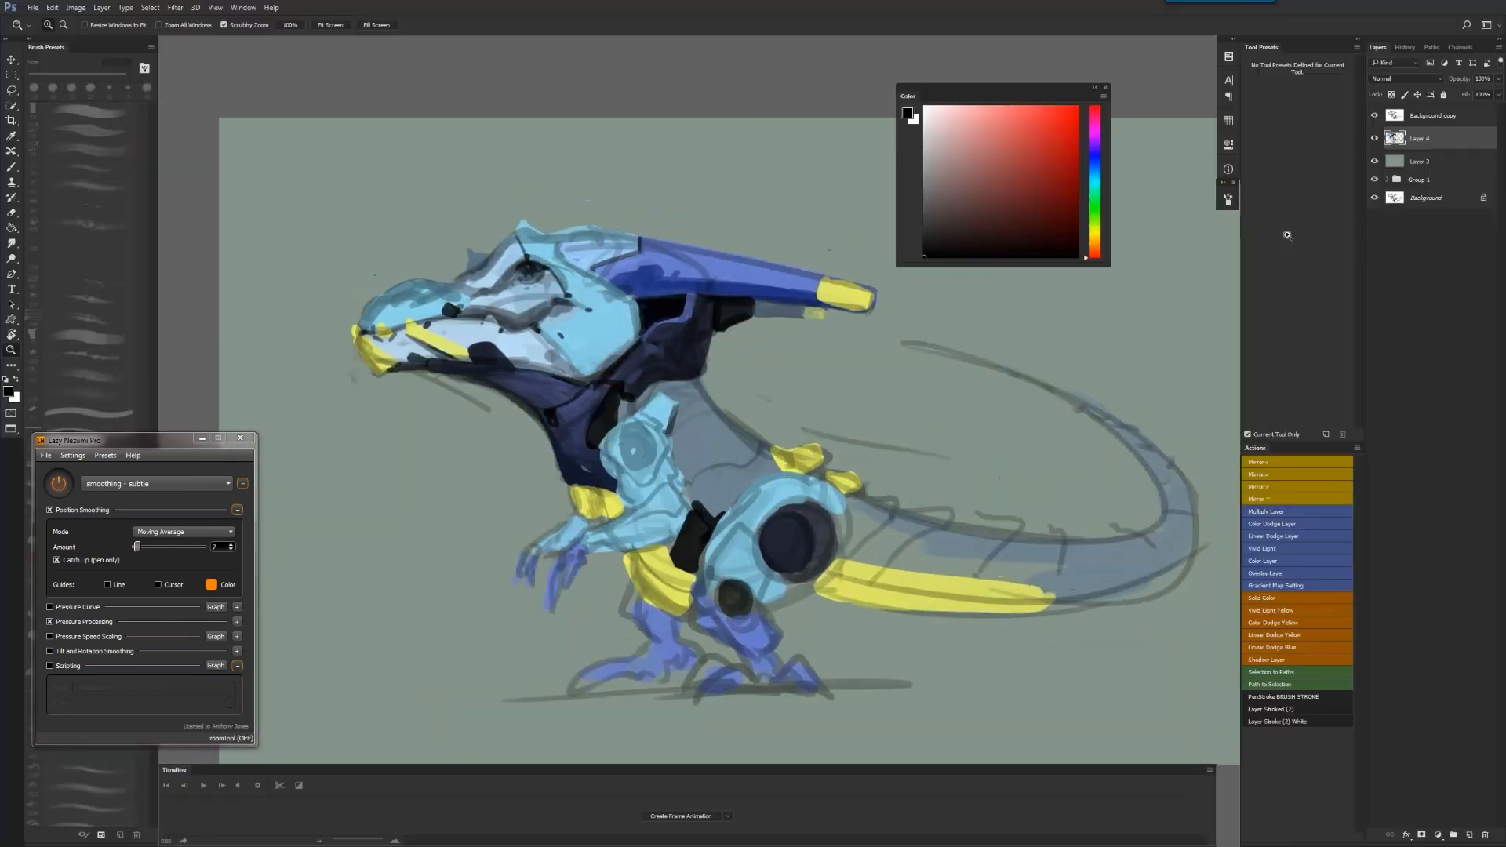
{"action": "left_click", "coordinate": [1452, 119]}
{"action": "left_click_drag", "start_coordinate": [1464, 95], "coordinate": [1449, 97]}
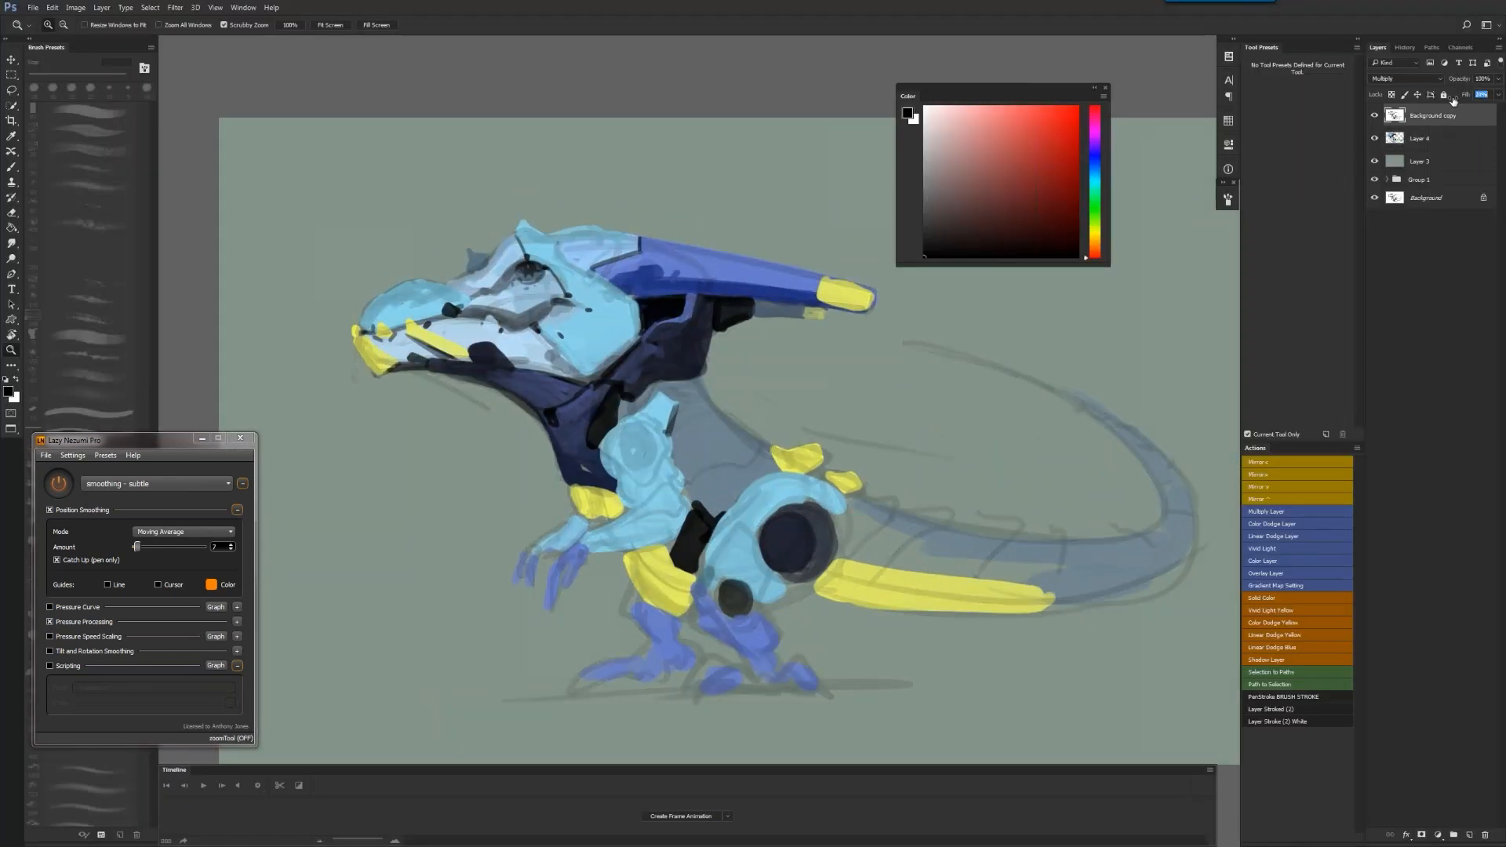
Select Layer 4, show the flipped canvas full screen and darken the navy neck below the jaw
{"action": "left_click", "coordinate": [1425, 141]}
{"action": "left_click_drag", "start_coordinate": [838, 456], "coordinate": [925, 406]}
{"action": "key", "text": "Tab"}
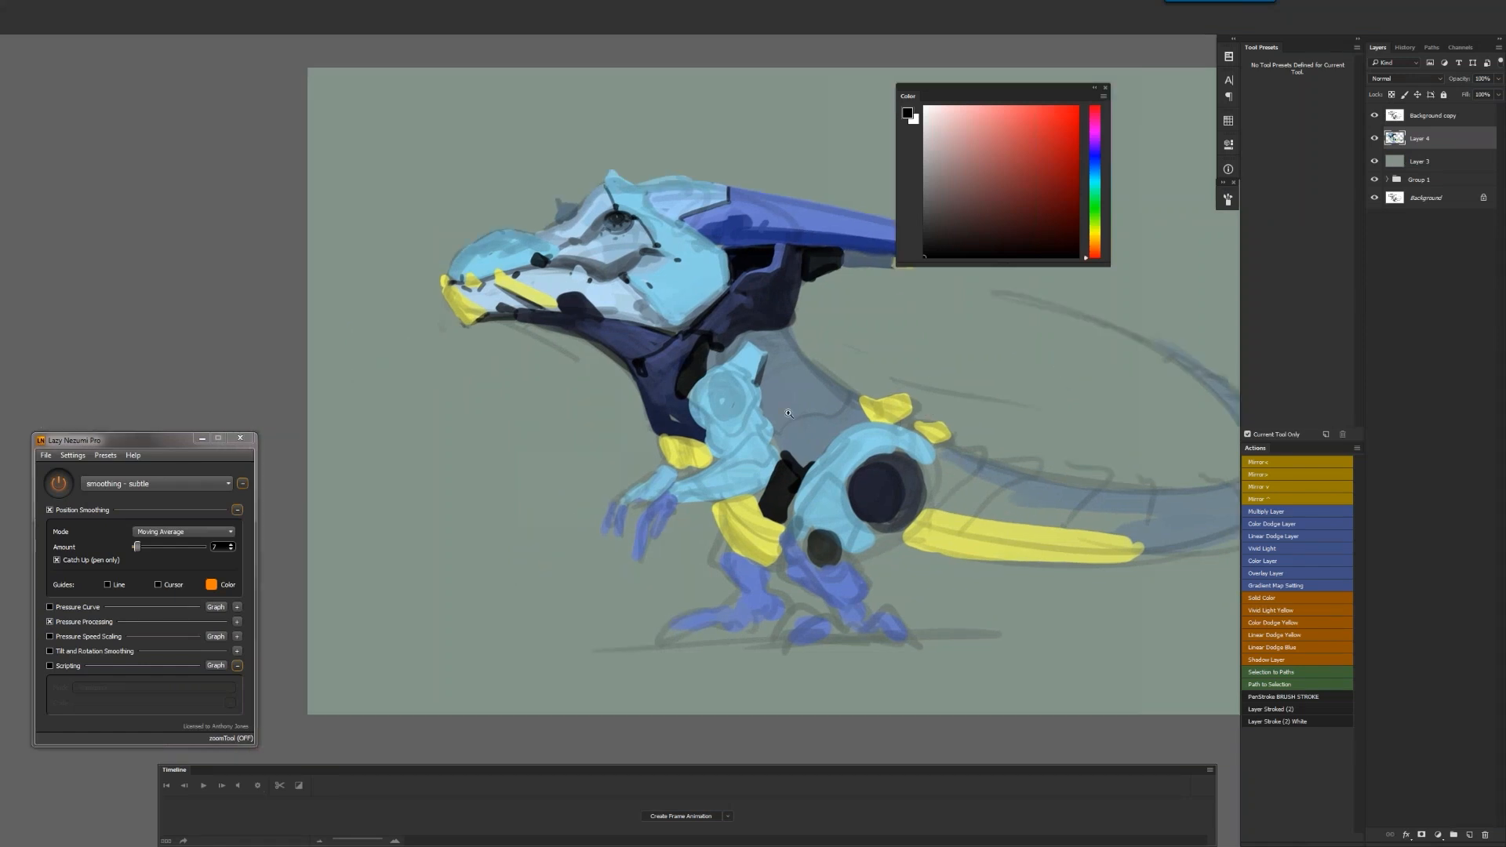
{"action": "key", "text": "ctrl+shift+h"}
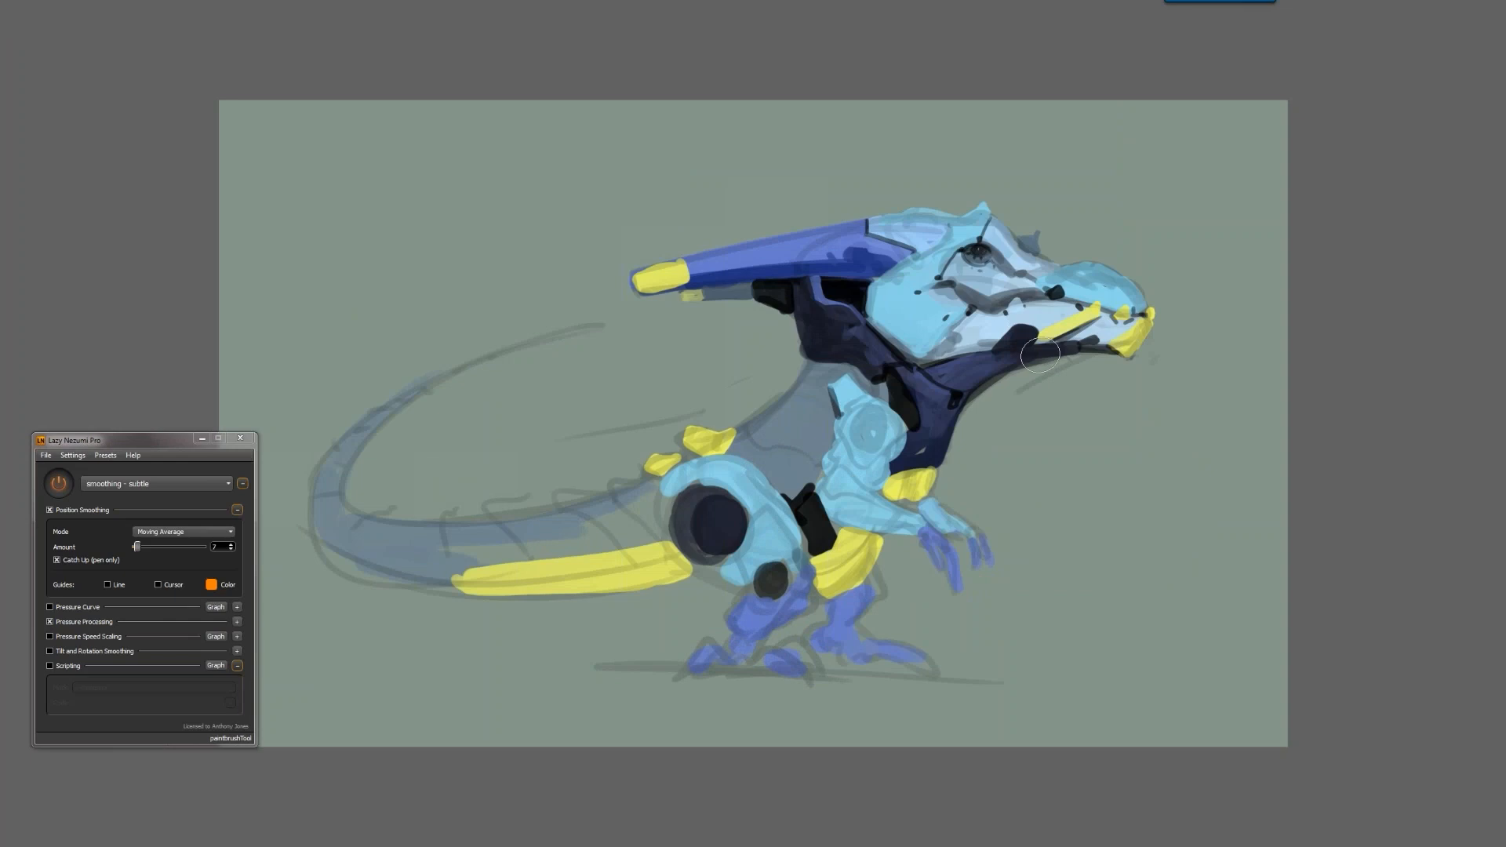
{"action": "mouse_move", "coordinate": [1019, 367]}
{"action": "left_mouse_down"}
{"action": "mouse_move", "coordinate": [952, 391]}
{"action": "mouse_move", "coordinate": [954, 371]}
{"action": "mouse_move", "coordinate": [925, 439]}
{"action": "left_mouse_up"}
{"action": "left_click_drag", "start_coordinate": [890, 361], "coordinate": [873, 375]}
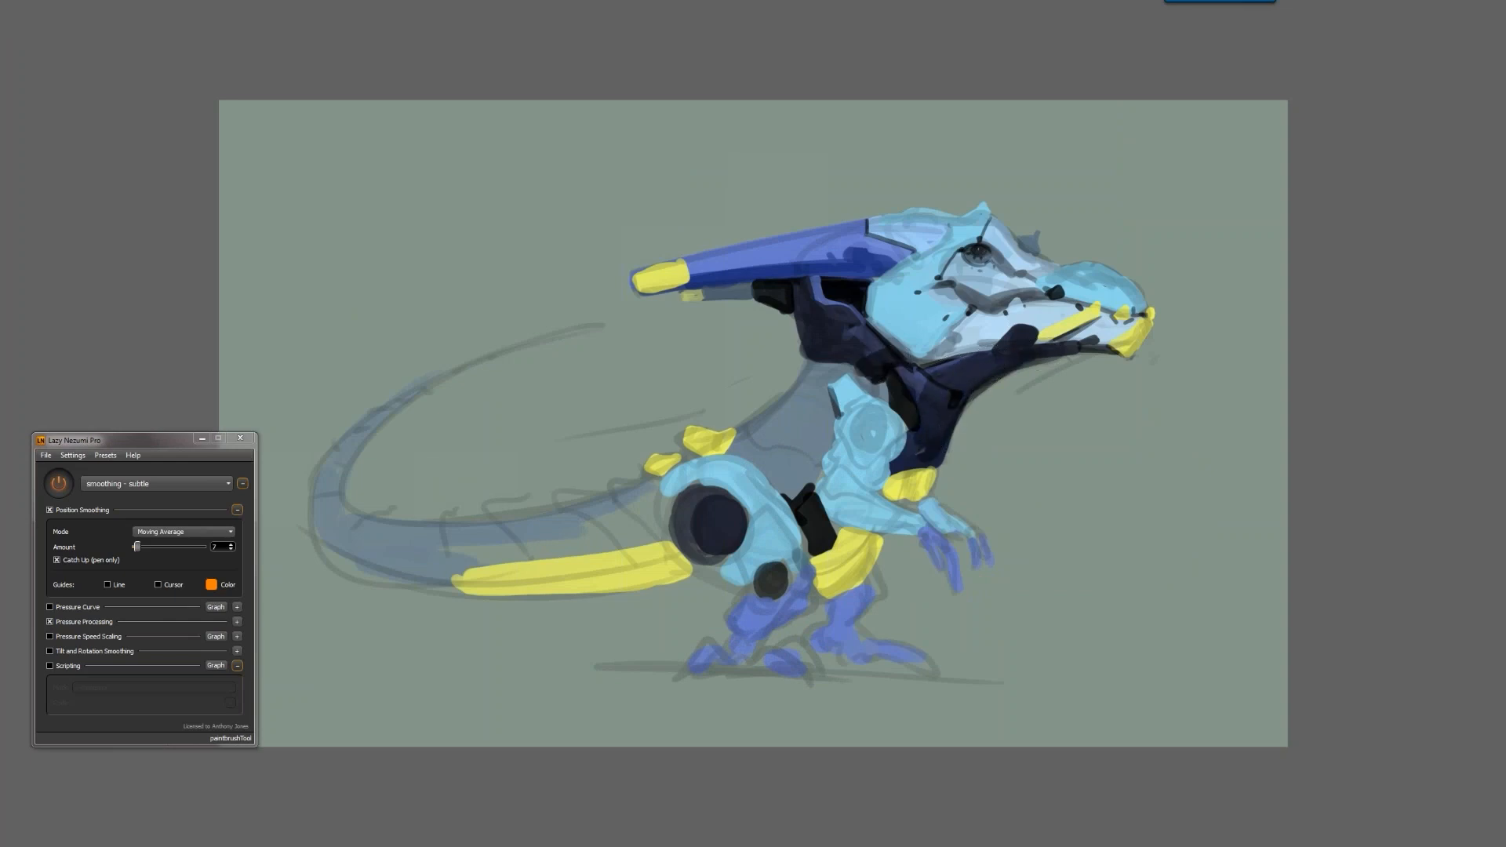
Paint translucent black shading on the torso behind the shoulder, the tail's underside, the hip's rim and the round shoulder joint
{"action": "mouse_move", "coordinate": [832, 430]}
{"action": "left_mouse_down"}
{"action": "mouse_move", "coordinate": [879, 463]}
{"action": "mouse_move", "coordinate": [863, 474]}
{"action": "mouse_move", "coordinate": [883, 482]}
{"action": "mouse_move", "coordinate": [836, 518]}
{"action": "mouse_move", "coordinate": [878, 533]}
{"action": "mouse_move", "coordinate": [851, 553]}
{"action": "mouse_move", "coordinate": [871, 549]}
{"action": "mouse_move", "coordinate": [828, 533]}
{"action": "mouse_move", "coordinate": [816, 488]}
{"action": "mouse_move", "coordinate": [784, 499]}
{"action": "mouse_move", "coordinate": [824, 435]}
{"action": "left_mouse_up"}
{"action": "left_click_drag", "start_coordinate": [794, 484], "coordinate": [821, 467]}
{"action": "mouse_move", "coordinate": [678, 561]}
{"action": "left_mouse_down"}
{"action": "mouse_move", "coordinate": [407, 565]}
{"action": "mouse_move", "coordinate": [317, 504]}
{"action": "mouse_move", "coordinate": [352, 567]}
{"action": "mouse_move", "coordinate": [565, 580]}
{"action": "mouse_move", "coordinate": [412, 584]}
{"action": "mouse_move", "coordinate": [375, 574]}
{"action": "mouse_move", "coordinate": [557, 586]}
{"action": "mouse_move", "coordinate": [636, 559]}
{"action": "mouse_move", "coordinate": [590, 587]}
{"action": "mouse_move", "coordinate": [686, 580]}
{"action": "left_mouse_up"}
{"action": "mouse_move", "coordinate": [662, 496]}
{"action": "left_mouse_down"}
{"action": "mouse_move", "coordinate": [658, 526]}
{"action": "mouse_move", "coordinate": [663, 502]}
{"action": "mouse_move", "coordinate": [718, 581]}
{"action": "mouse_move", "coordinate": [751, 583]}
{"action": "left_mouse_up"}
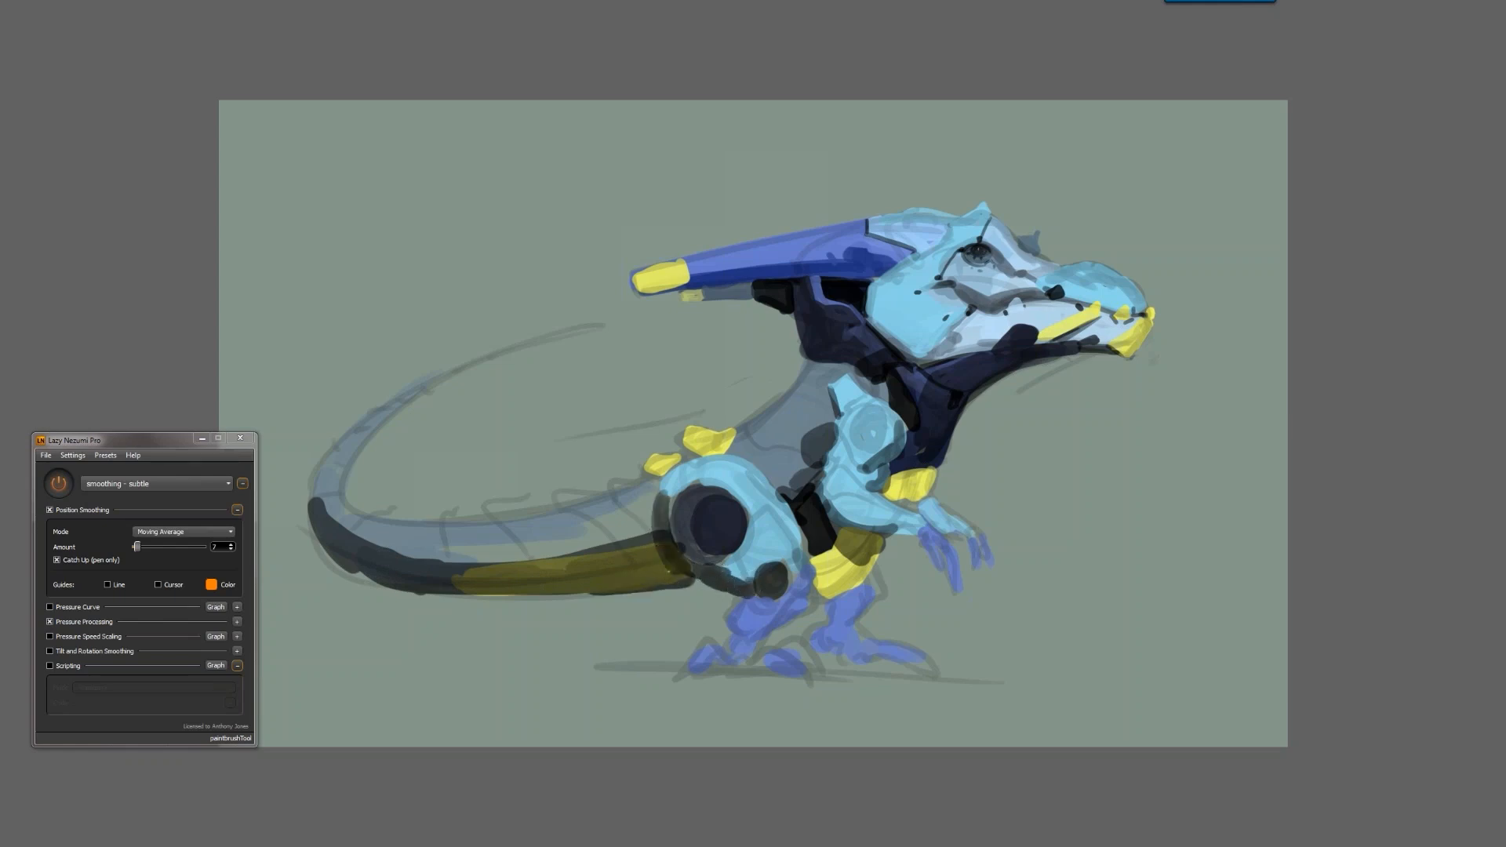
{"action": "mouse_move", "coordinate": [687, 497]}
{"action": "left_mouse_down"}
{"action": "mouse_move", "coordinate": [736, 495]}
{"action": "mouse_move", "coordinate": [749, 530]}
{"action": "mouse_move", "coordinate": [734, 561]}
{"action": "left_mouse_up"}
{"action": "mouse_move", "coordinate": [864, 448]}
{"action": "left_mouse_down"}
{"action": "mouse_move", "coordinate": [855, 414]}
{"action": "mouse_move", "coordinate": [882, 424]}
{"action": "mouse_move", "coordinate": [863, 441]}
{"action": "mouse_move", "coordinate": [857, 413]}
{"action": "left_mouse_up"}
{"action": "key", "text": "F2"}
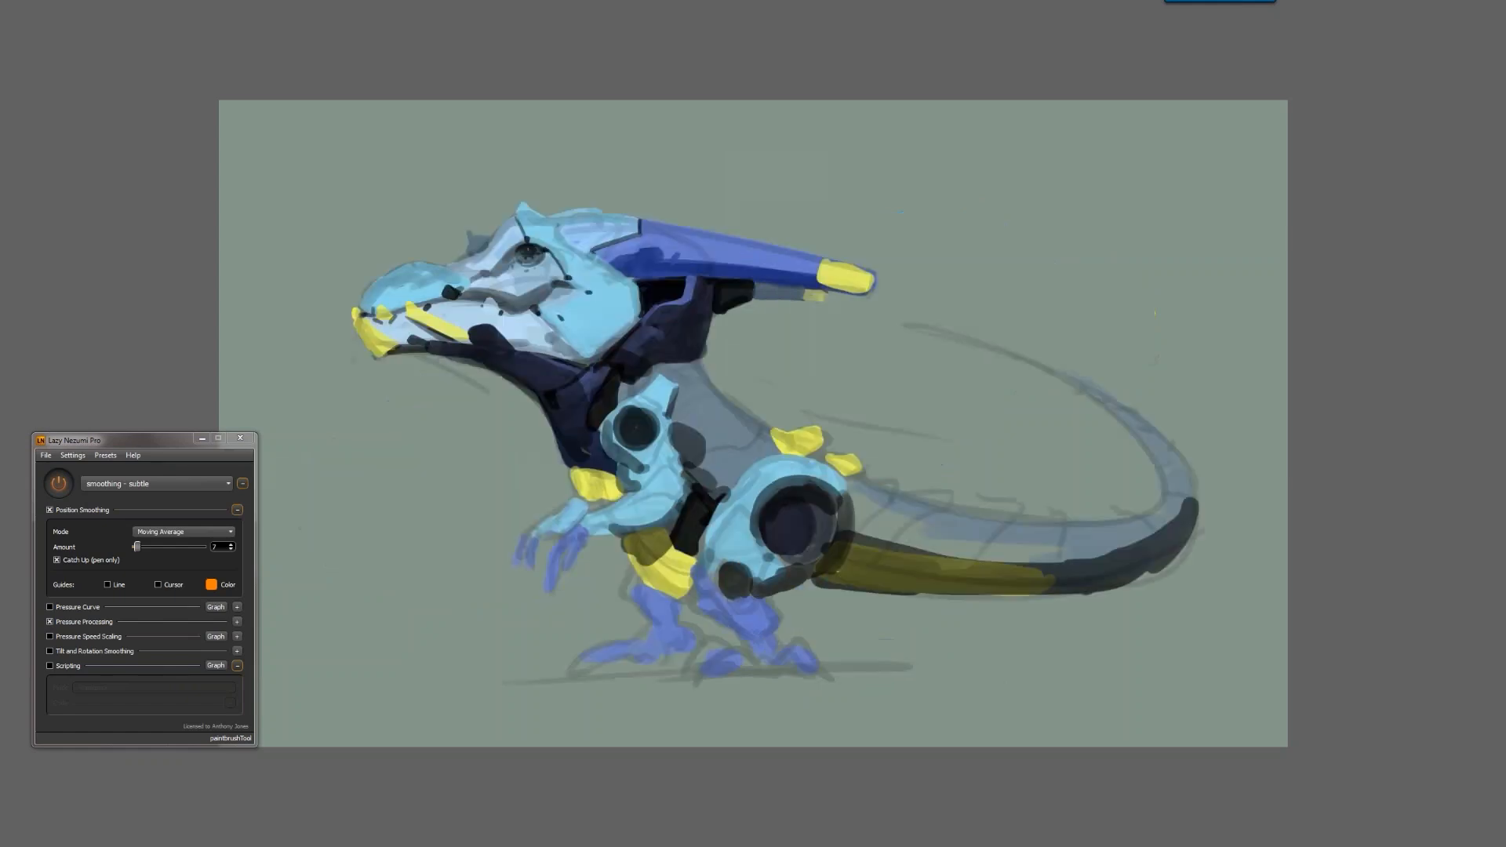
Shade the near thigh with a dark strip and darken the yellow chest and belly plates
{"action": "mouse_move", "coordinate": [700, 571]}
{"action": "left_mouse_down"}
{"action": "mouse_move", "coordinate": [710, 608]}
{"action": "mouse_move", "coordinate": [747, 639]}
{"action": "left_mouse_up"}
{"action": "mouse_move", "coordinate": [637, 567]}
{"action": "left_mouse_down"}
{"action": "mouse_move", "coordinate": [667, 581]}
{"action": "mouse_move", "coordinate": [657, 552]}
{"action": "mouse_move", "coordinate": [676, 561]}
{"action": "mouse_move", "coordinate": [639, 559]}
{"action": "mouse_move", "coordinate": [671, 579]}
{"action": "left_mouse_up"}
{"action": "mouse_move", "coordinate": [577, 471]}
{"action": "left_mouse_down"}
{"action": "mouse_move", "coordinate": [608, 502]}
{"action": "mouse_move", "coordinate": [584, 506]}
{"action": "left_mouse_up"}
{"action": "key", "text": "ctrl+shift+h"}
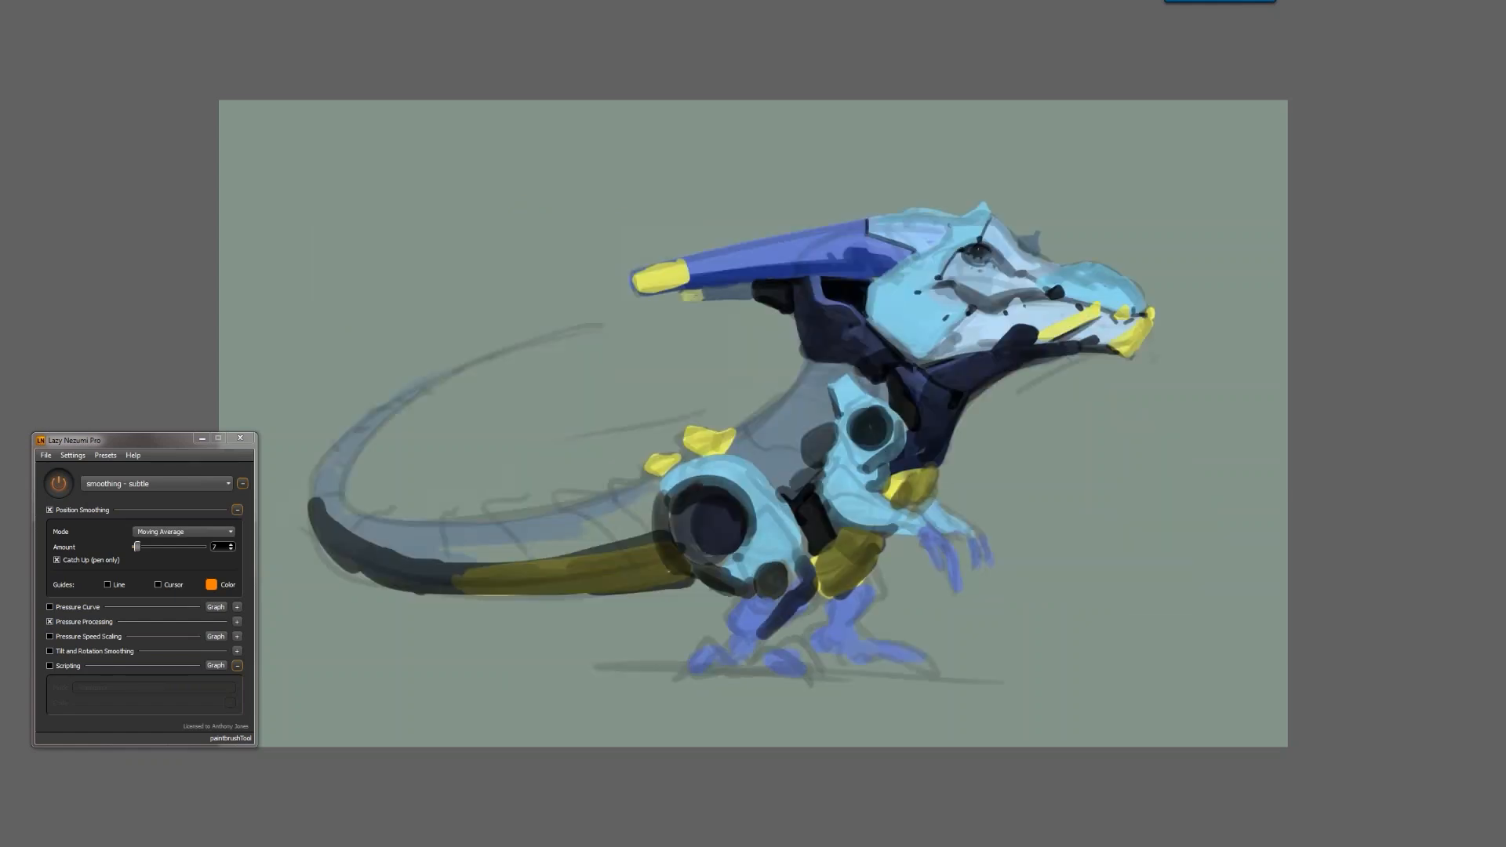
Extend the light-blue shoulder plate upward behind the neck and check the figure flipped at reduced zoom
{"action": "mouse_move", "coordinate": [831, 384]}
{"action": "left_mouse_down"}
{"action": "mouse_move", "coordinate": [838, 367]}
{"action": "mouse_move", "coordinate": [812, 341]}
{"action": "mouse_move", "coordinate": [809, 357]}
{"action": "mouse_move", "coordinate": [802, 330]}
{"action": "mouse_move", "coordinate": [832, 367]}
{"action": "mouse_move", "coordinate": [819, 368]}
{"action": "mouse_move", "coordinate": [835, 409]}
{"action": "left_mouse_up"}
{"action": "mouse_move", "coordinate": [832, 353]}
{"action": "left_mouse_down"}
{"action": "mouse_move", "coordinate": [799, 323]}
{"action": "mouse_move", "coordinate": [834, 357]}
{"action": "left_mouse_up"}
{"action": "key", "text": "ctrl+space"}
{"action": "left_click_drag", "start_coordinate": [838, 424], "coordinate": [706, 425]}
{"action": "key", "text": "ctrl+h"}
{"action": "scroll", "coordinate": [822, 433], "scroll_direction": "up", "scroll_amount": 5}
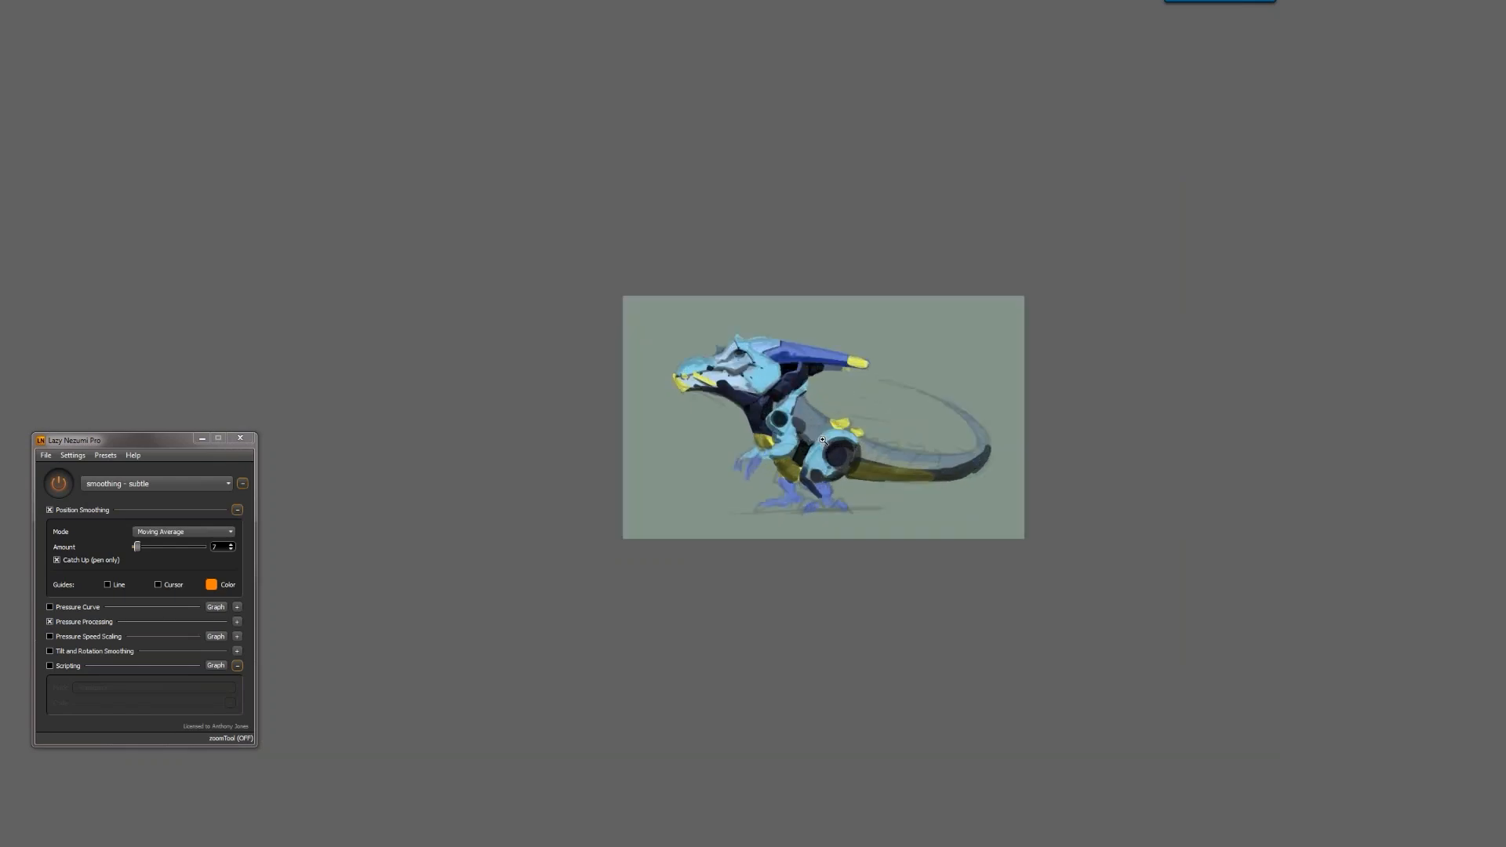
{"action": "left_click_drag", "start_coordinate": [823, 398], "coordinate": [840, 400]}
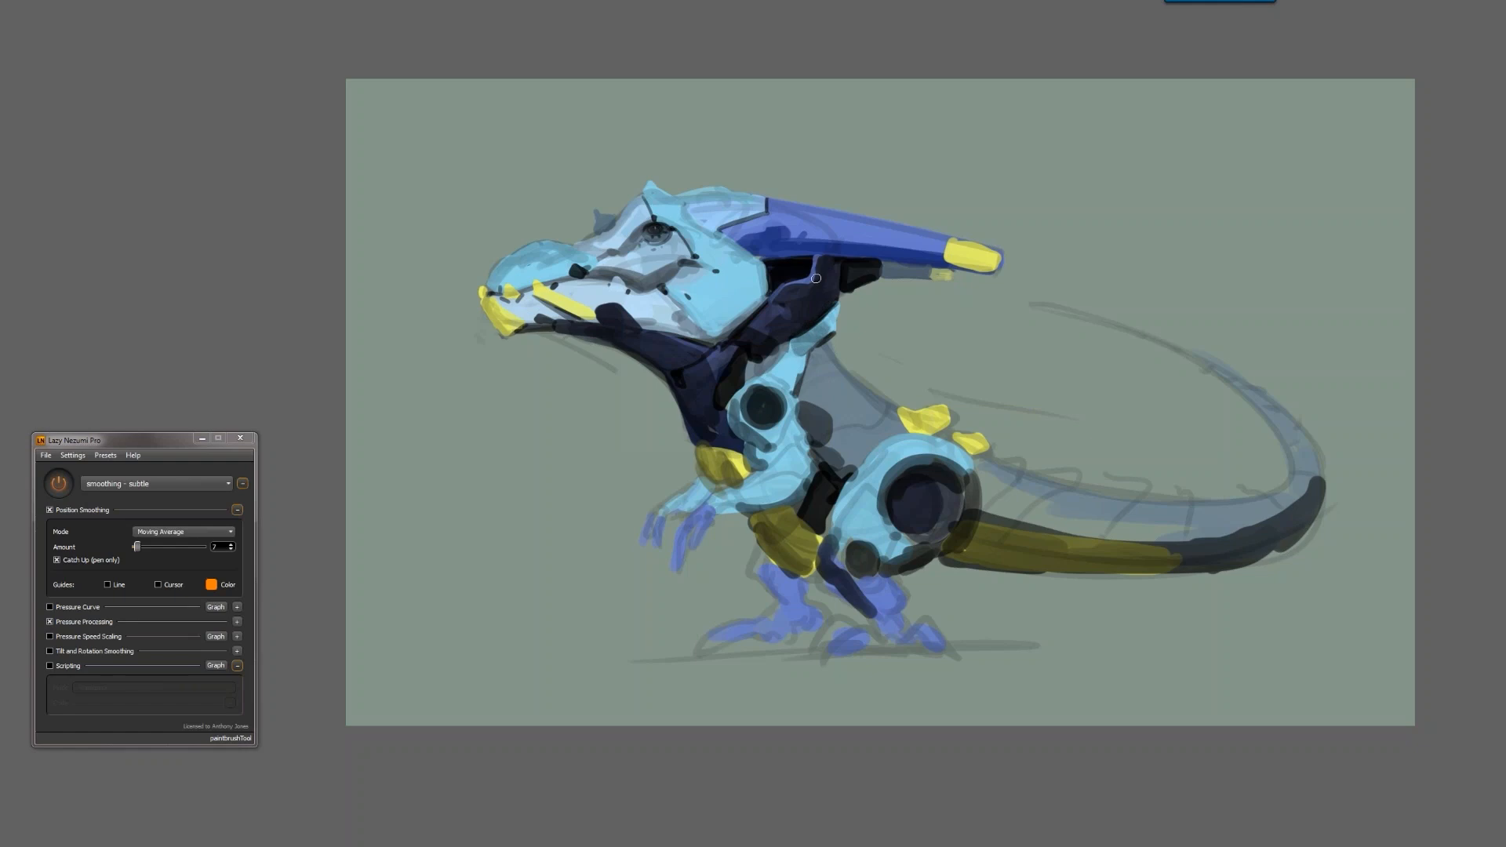
{"action": "left_click", "coordinate": [783, 397], "text": "alt"}
{"action": "left_click", "coordinate": [782, 397], "text": "alt"}
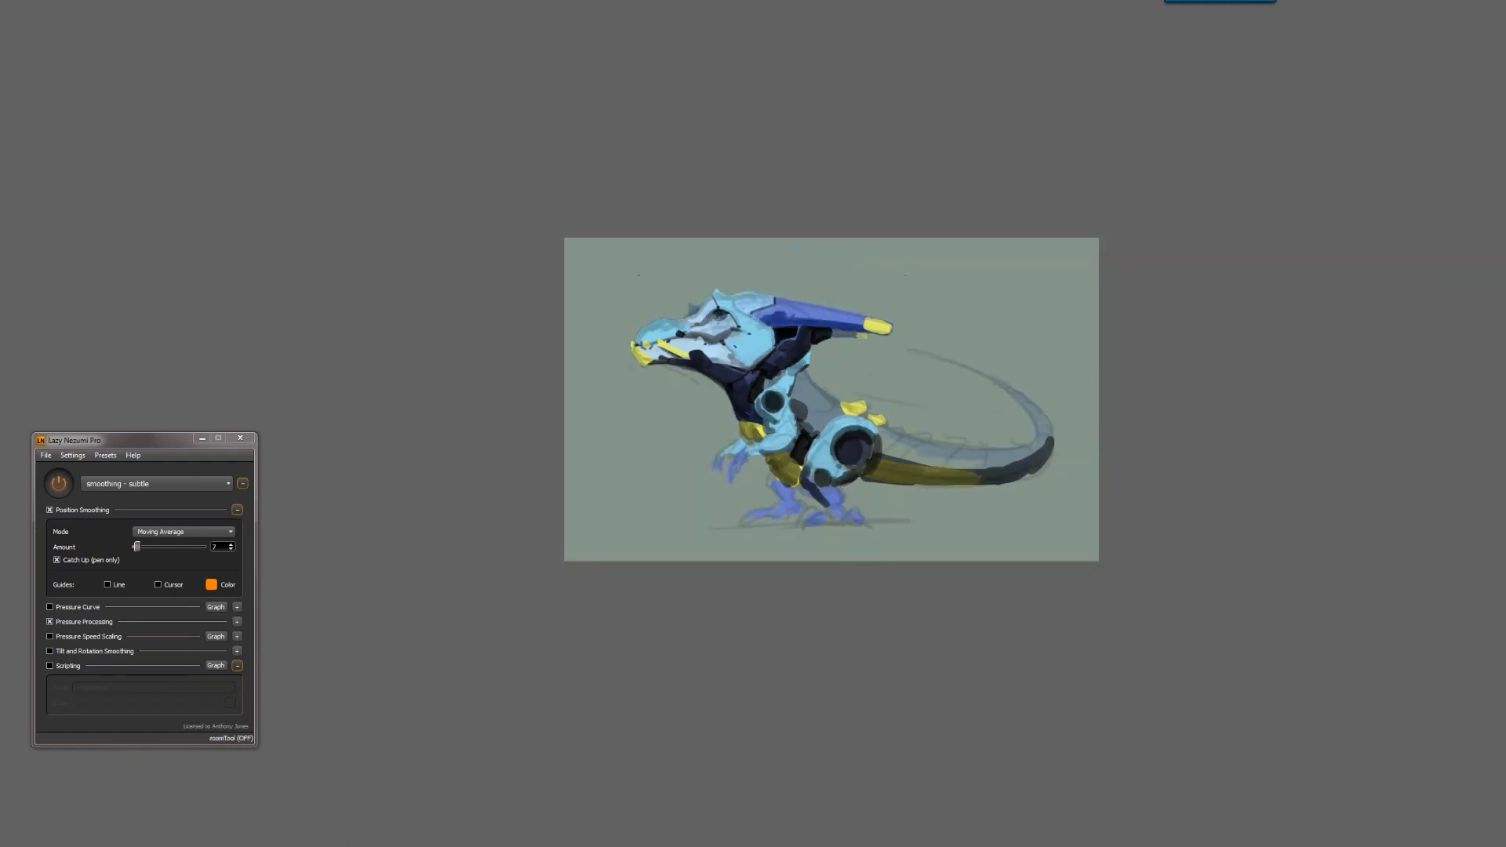
Clean up the back edge of the light-blue shoulder plate and upper arm, checking the figure small and flipped
{"action": "key", "text": "F2"}
{"action": "left_click", "coordinate": [931, 396]}
{"action": "left_click", "coordinate": [930, 397]}
{"action": "left_click", "coordinate": [929, 397]}
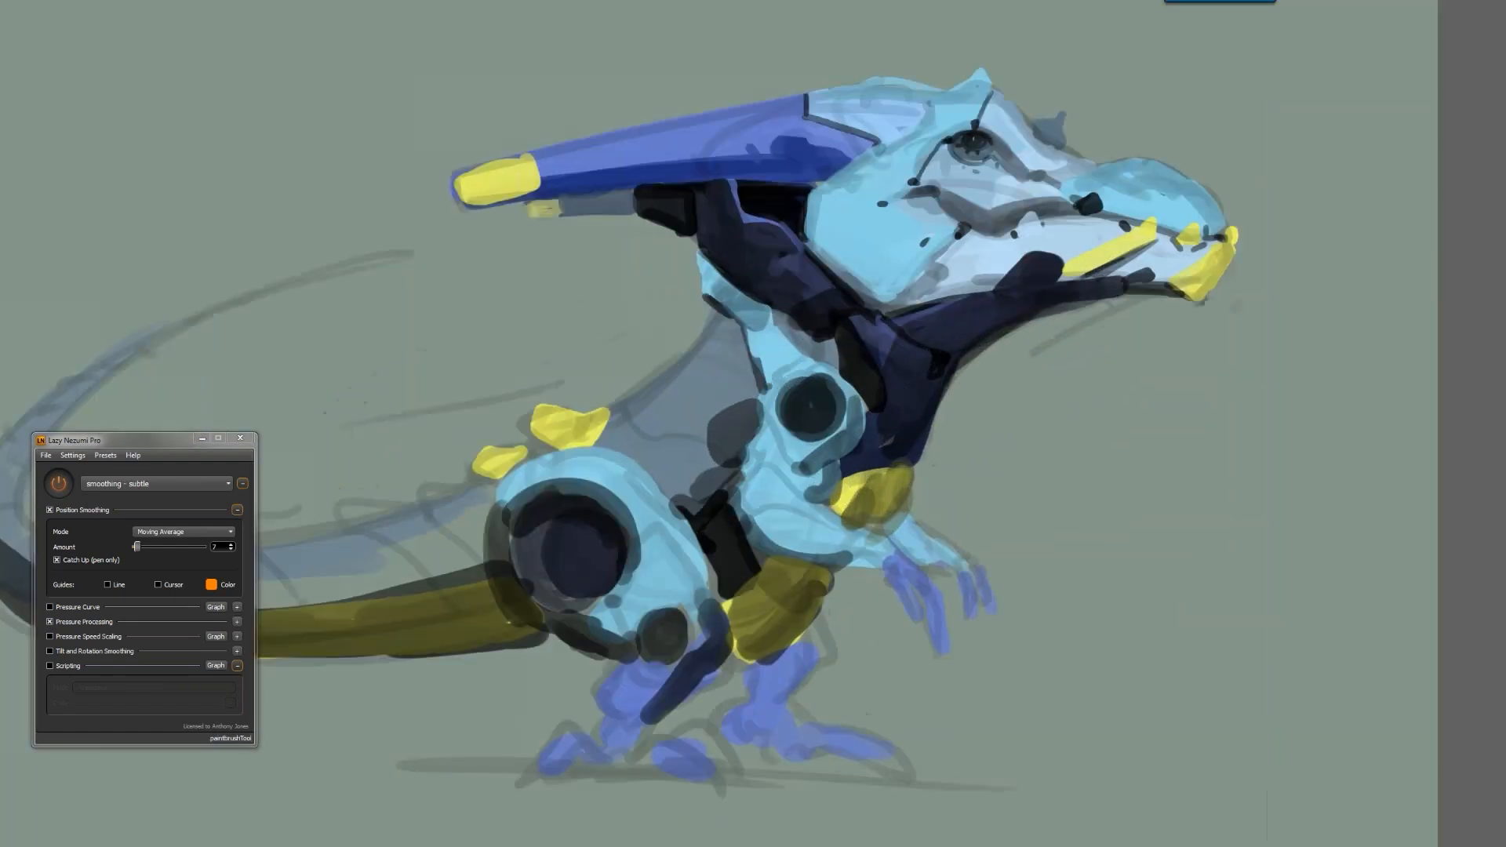
{"action": "left_click_drag", "start_coordinate": [753, 319], "coordinate": [764, 428]}
{"action": "left_click_drag", "start_coordinate": [764, 371], "coordinate": [743, 482]}
{"action": "mouse_move", "coordinate": [751, 437]}
{"action": "left_mouse_down"}
{"action": "mouse_move", "coordinate": [738, 496]}
{"action": "mouse_move", "coordinate": [755, 535]}
{"action": "mouse_move", "coordinate": [785, 549]}
{"action": "left_mouse_up"}
{"action": "key", "text": "z"}
{"action": "left_click", "coordinate": [854, 524], "text": "alt"}
{"action": "left_click", "coordinate": [855, 524], "text": "alt"}
{"action": "left_click", "coordinate": [855, 524], "text": "alt"}
{"action": "left_click", "coordinate": [854, 524], "text": "alt"}
{"action": "key", "text": "F2"}
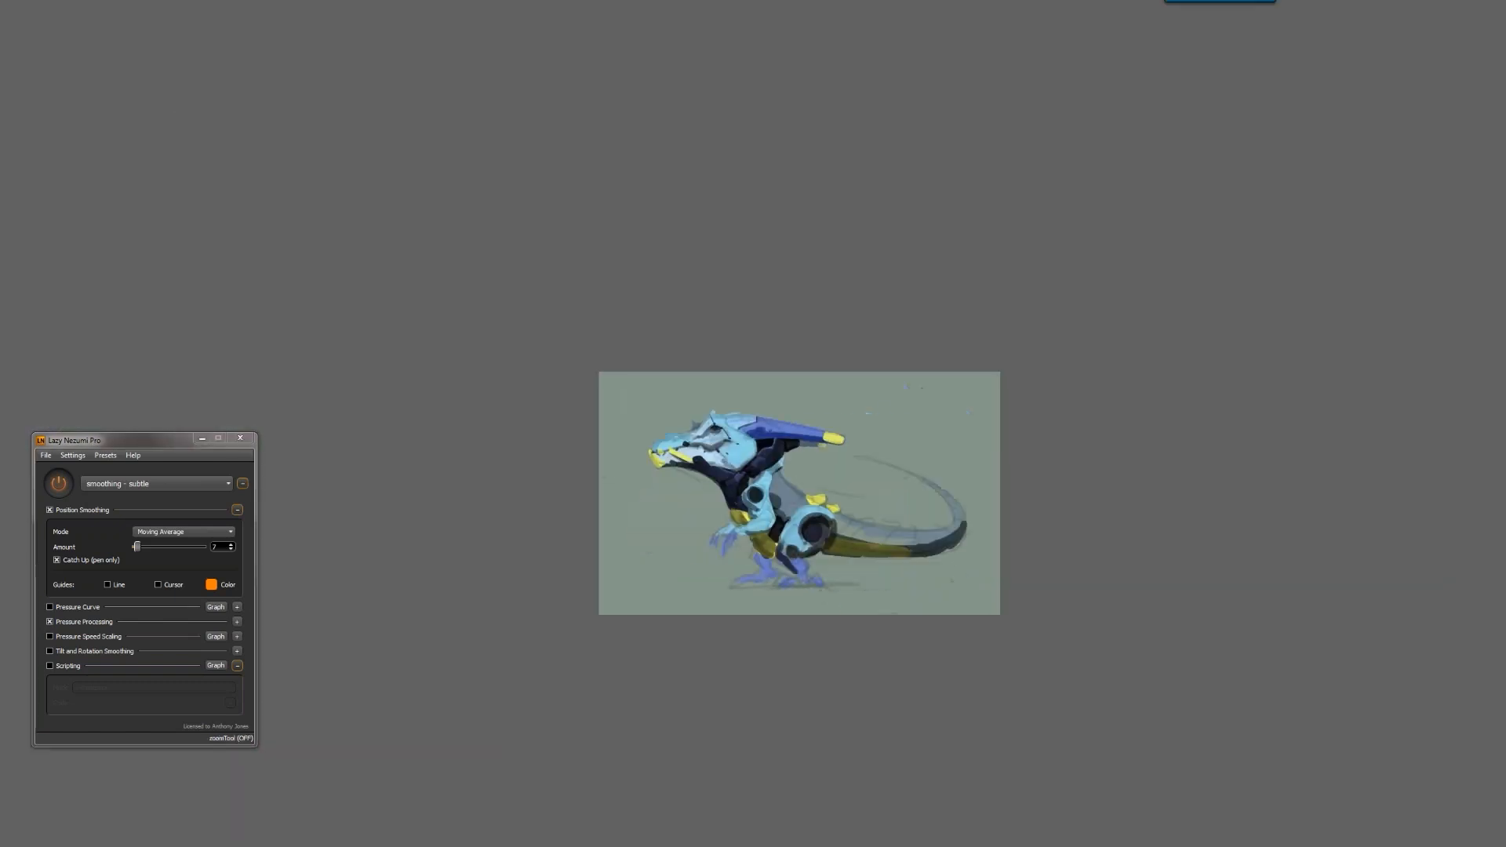
Paint a muted blue far shoulder in front of the neck and check the figure at reduced zoom
{"action": "left_click", "coordinate": [841, 492]}
{"action": "left_click", "coordinate": [841, 493]}
{"action": "left_click", "coordinate": [836, 437]}
{"action": "key", "text": "b"}
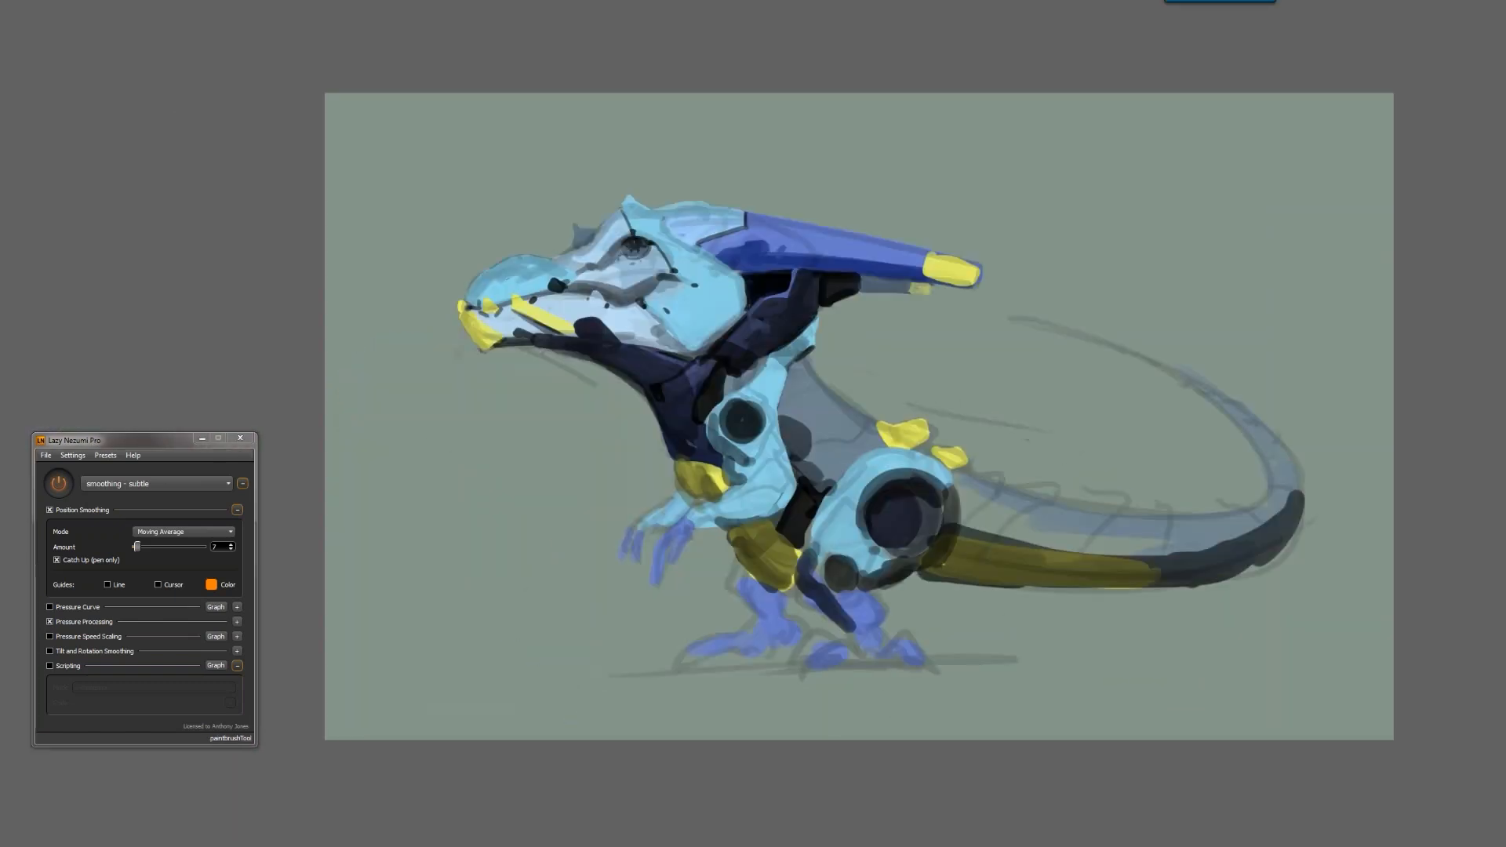
{"action": "left_click", "coordinate": [712, 428], "text": "alt"}
{"action": "left_click_drag", "start_coordinate": [657, 419], "coordinate": [665, 461]}
{"action": "key", "text": "z"}
{"action": "left_click", "coordinate": [693, 513], "text": "alt"}
{"action": "left_click", "coordinate": [693, 513], "text": "alt"}
{"action": "left_click", "coordinate": [693, 514], "text": "alt"}
{"action": "key", "text": "F2"}
Add a dark edge along the bottom of the light-blue cheek plate, flipping the canvas to check it
{"action": "left_click", "coordinate": [852, 510]}
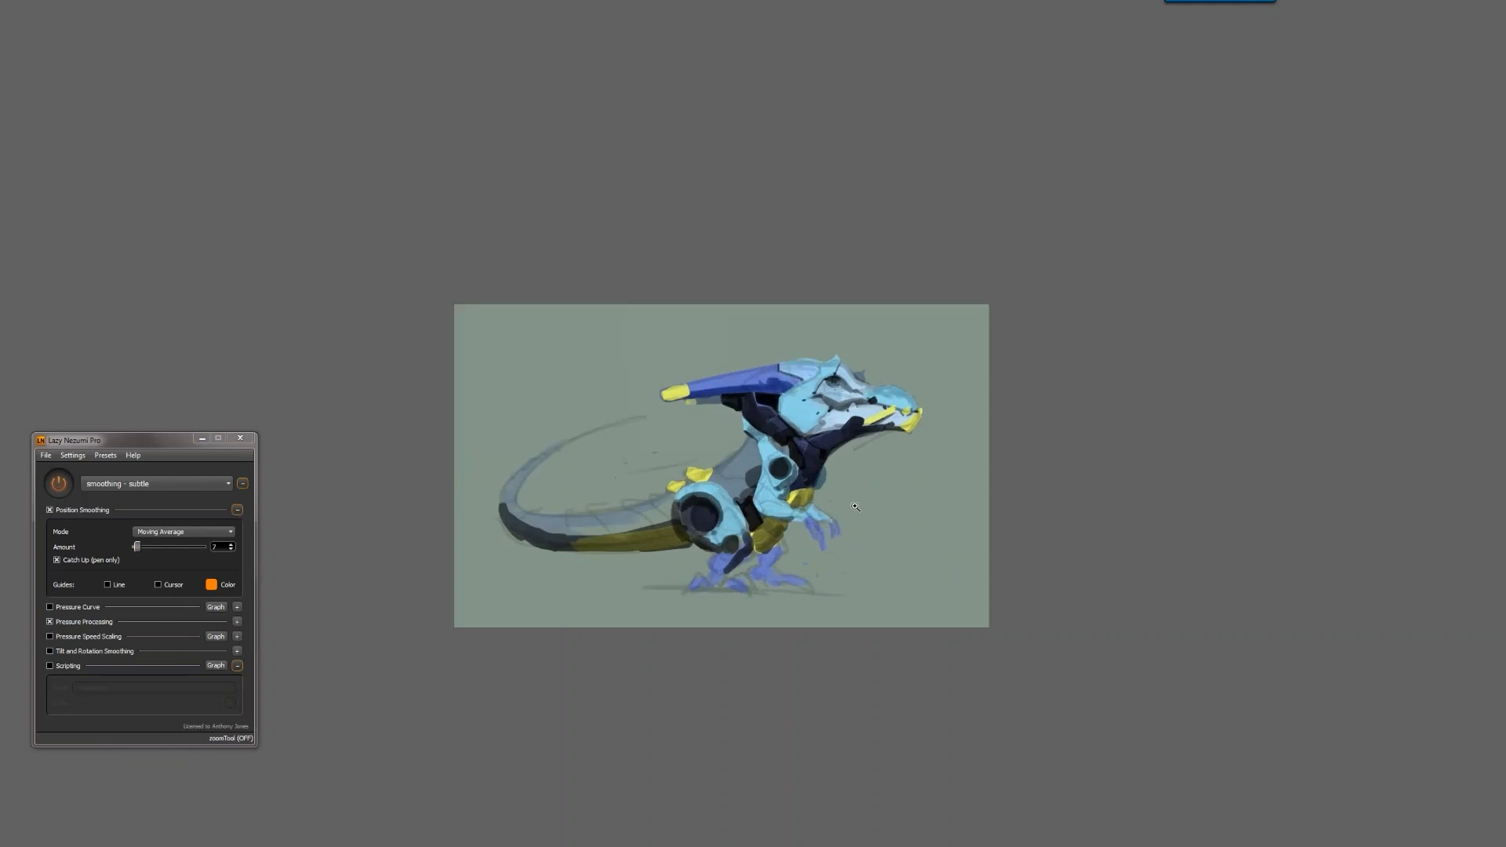
{"action": "left_click", "coordinate": [857, 510]}
{"action": "left_click", "coordinate": [860, 499]}
{"action": "key", "text": "b"}
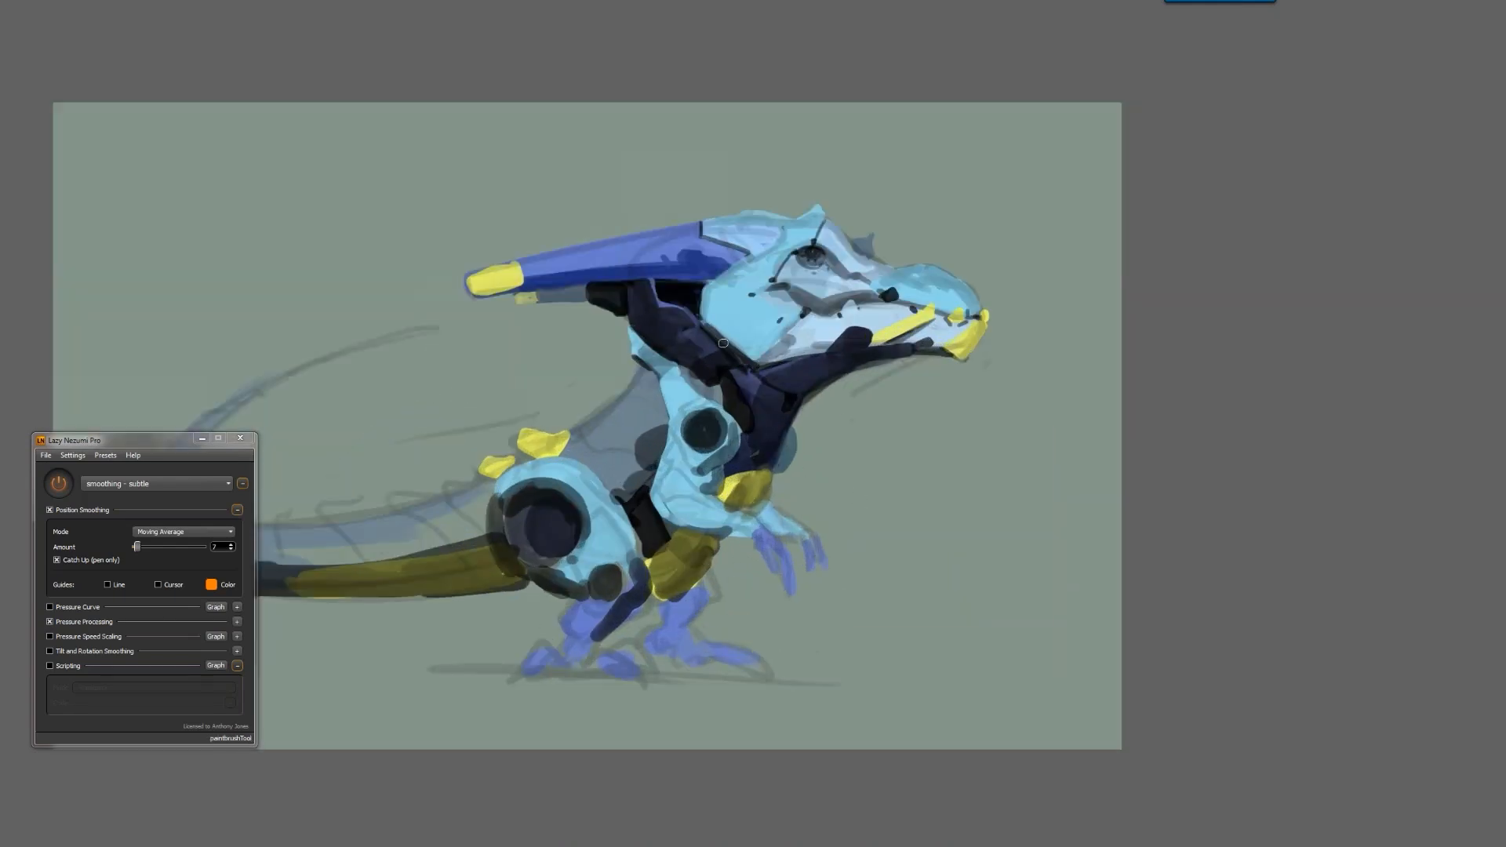
{"action": "mouse_move", "coordinate": [756, 364]}
{"action": "left_mouse_down"}
{"action": "mouse_move", "coordinate": [791, 334]}
{"action": "mouse_move", "coordinate": [757, 364]}
{"action": "mouse_move", "coordinate": [772, 351]}
{"action": "left_mouse_up"}
{"action": "left_click", "coordinate": [806, 361], "text": "alt"}
{"action": "key", "text": "ctrl+shift+h"}
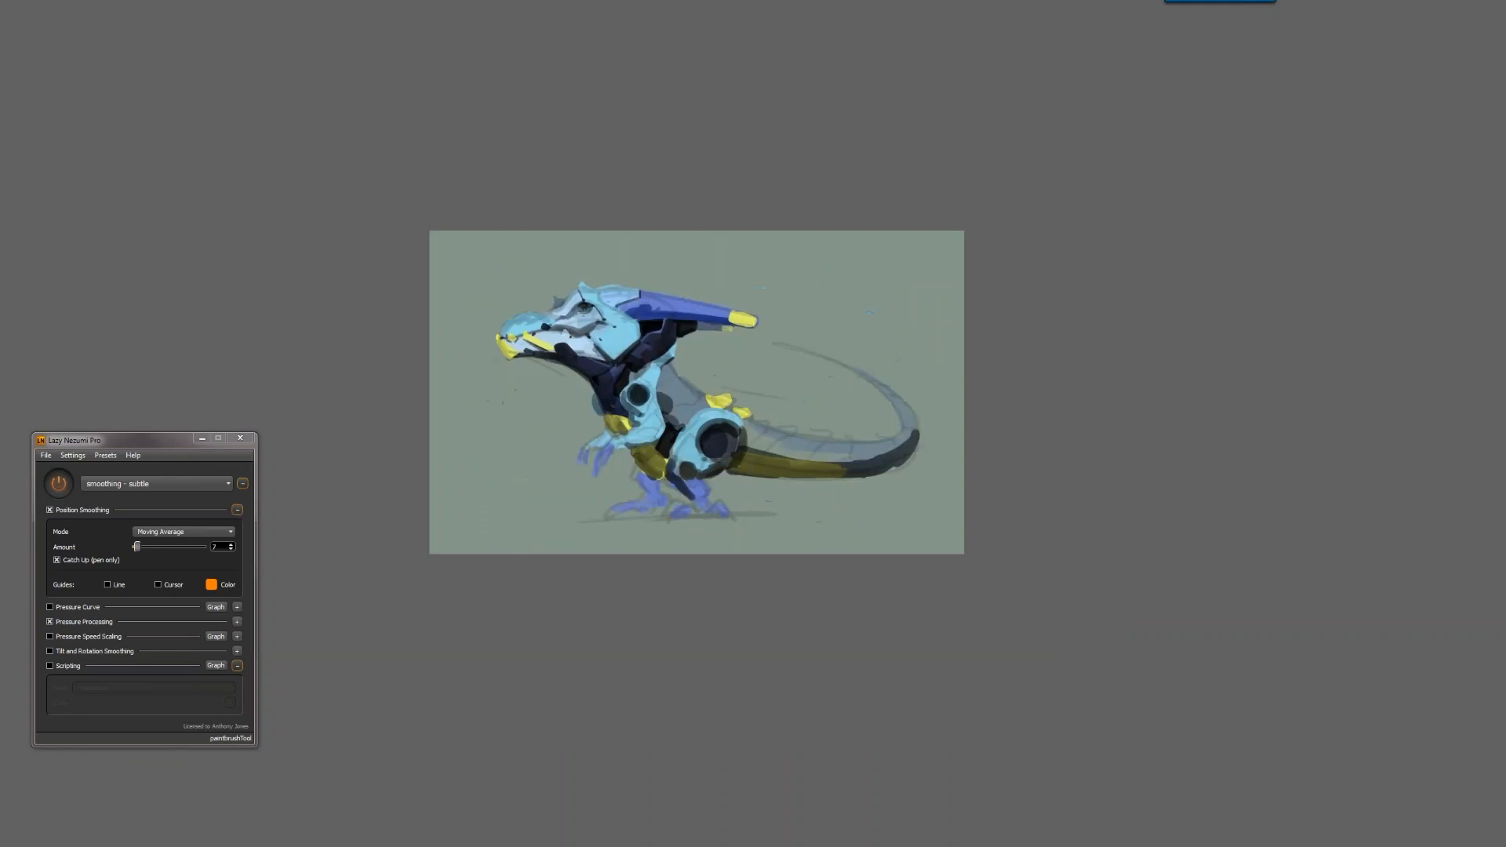
{"action": "left_click", "coordinate": [726, 318]}
{"action": "key", "text": "ctrl+shift+h"}
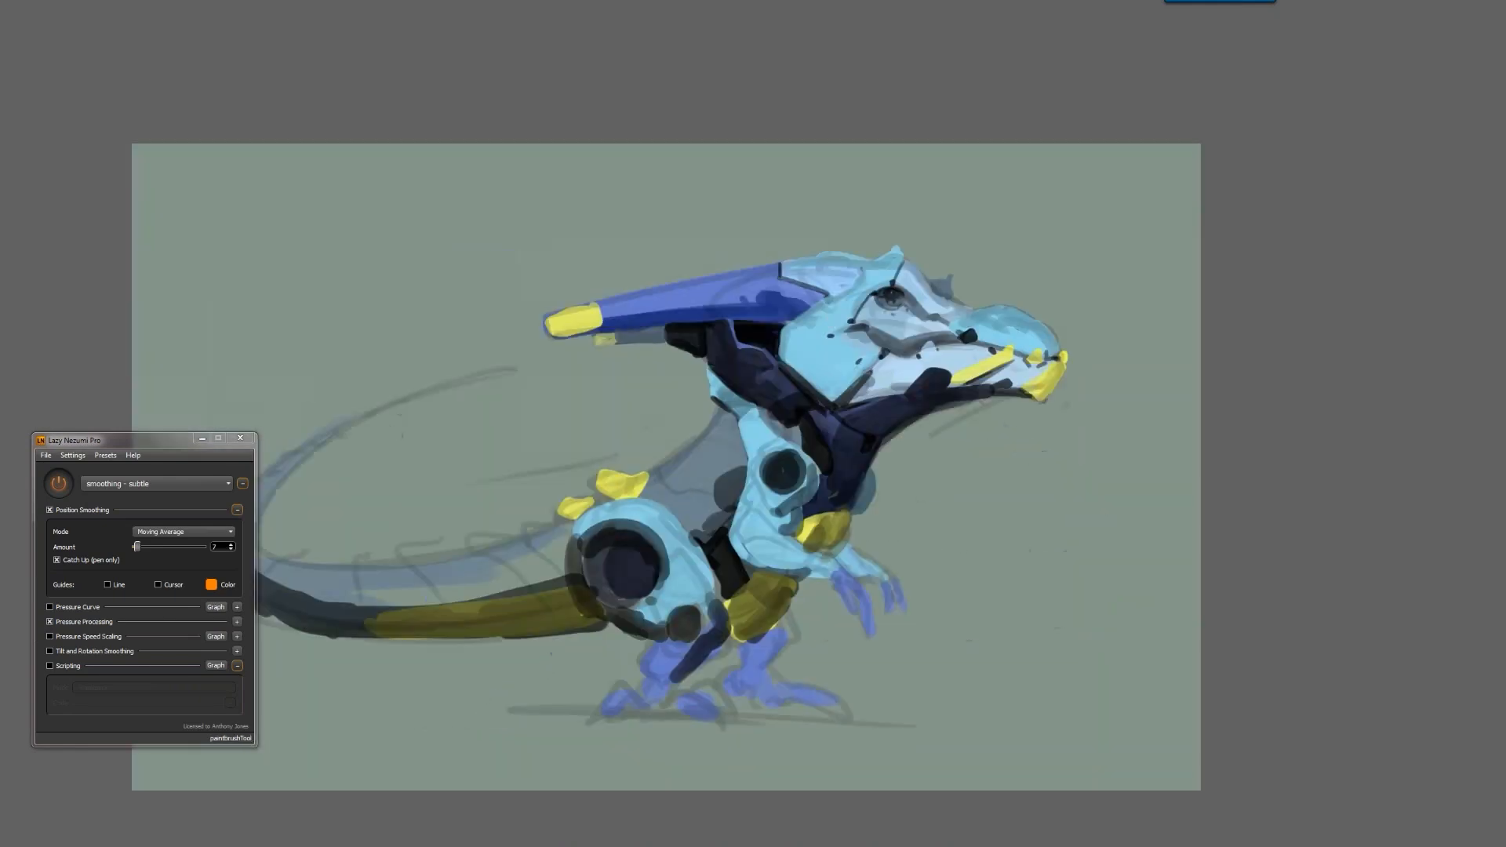
Repaint the head crest in a deeper blue sampled from its lower side
{"action": "left_click", "coordinate": [668, 313], "text": "alt"}
{"action": "mouse_move", "coordinate": [605, 304]}
{"action": "left_mouse_down"}
{"action": "mouse_move", "coordinate": [750, 275]}
{"action": "mouse_move", "coordinate": [604, 304]}
{"action": "mouse_move", "coordinate": [684, 295]}
{"action": "left_mouse_up"}
{"action": "mouse_move", "coordinate": [682, 301]}
{"action": "left_mouse_down"}
{"action": "mouse_move", "coordinate": [617, 309]}
{"action": "mouse_move", "coordinate": [766, 286]}
{"action": "left_mouse_up"}
{"action": "left_click_drag", "start_coordinate": [775, 291], "coordinate": [811, 296]}
{"action": "mouse_move", "coordinate": [695, 277]}
{"action": "left_mouse_down"}
{"action": "mouse_move", "coordinate": [752, 272]}
{"action": "mouse_move", "coordinate": [605, 306]}
{"action": "mouse_move", "coordinate": [773, 266]}
{"action": "left_mouse_up"}
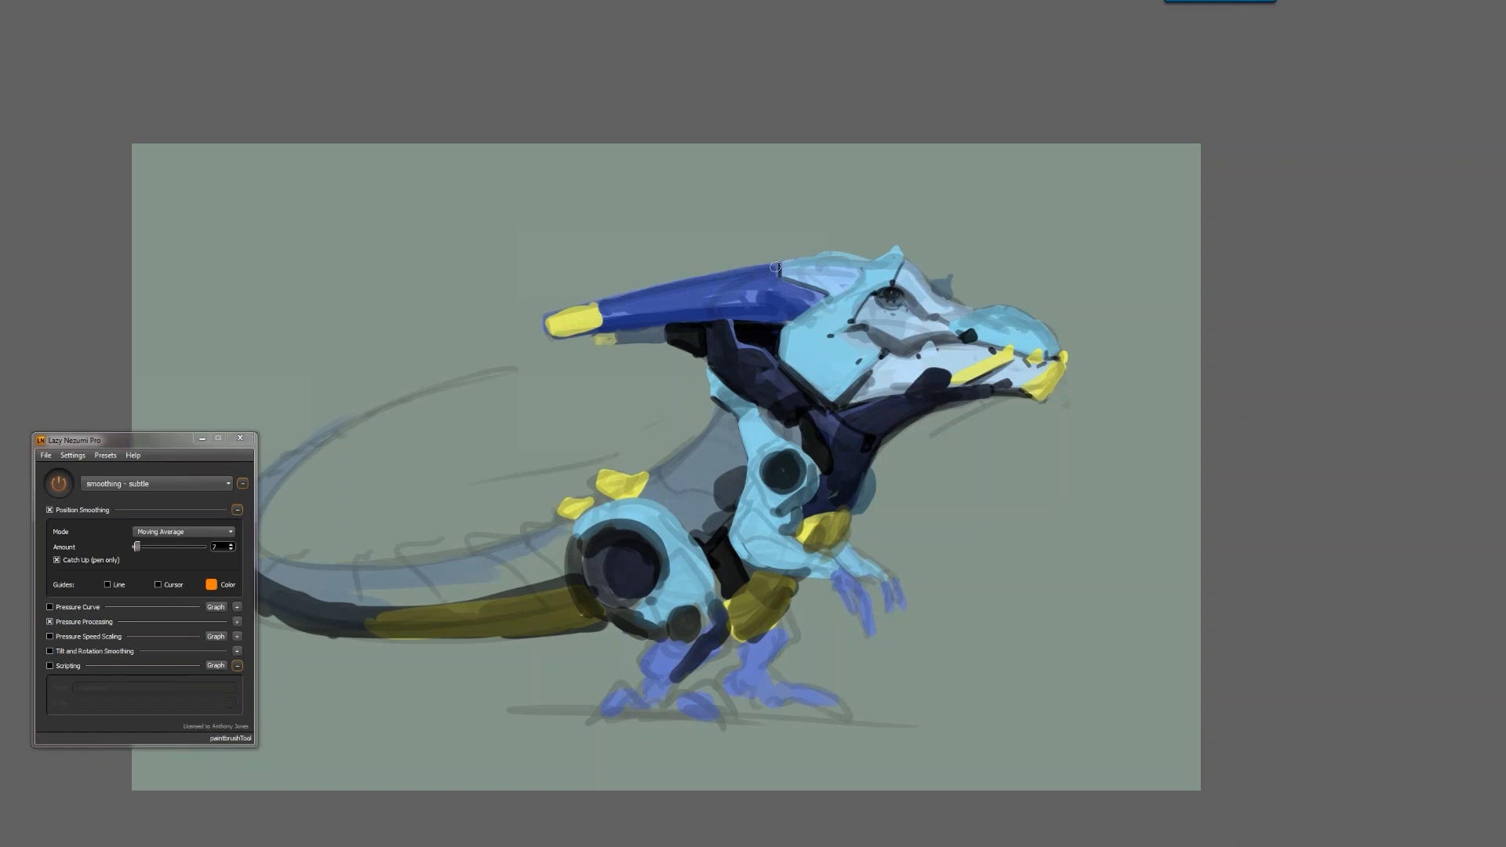
Trim the crest's upper edge and yellow tip into a slimmer taper with the background color, checking it flipped
{"action": "left_click", "coordinate": [577, 294], "text": "alt"}
{"action": "left_click_drag", "start_coordinate": [514, 334], "coordinate": [636, 292]}
{"action": "key", "text": "ctrl+z"}
{"action": "left_click_drag", "start_coordinate": [541, 320], "coordinate": [706, 268]}
{"action": "key", "text": "z"}
{"action": "left_click", "coordinate": [696, 386], "text": "alt"}
{"action": "left_click", "coordinate": [696, 386], "text": "alt"}
{"action": "left_click", "coordinate": [696, 388], "text": "alt"}
{"action": "key", "text": "F2"}
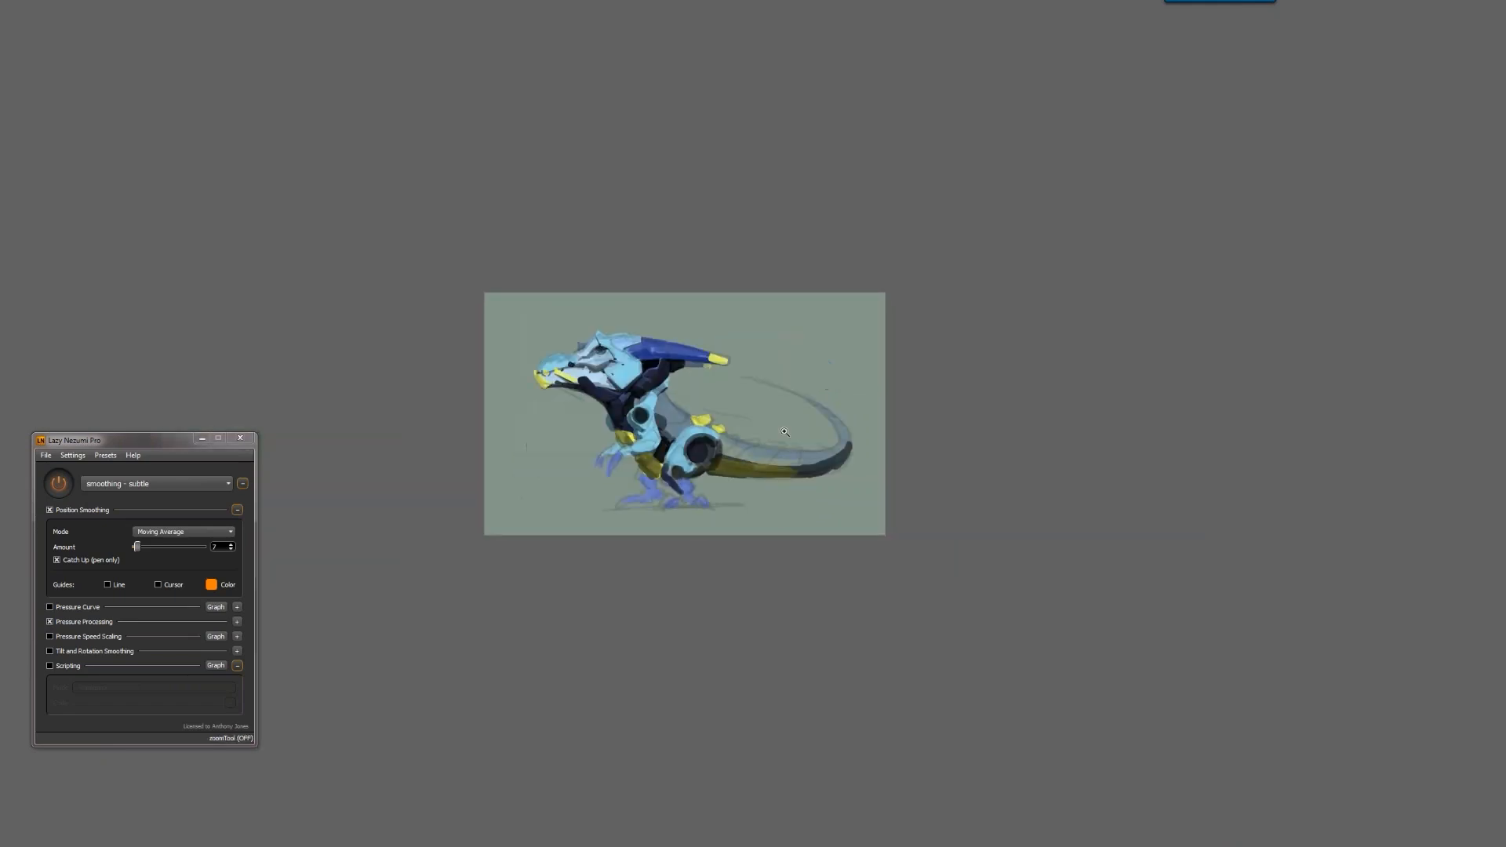
Bring back the panels, choose a light blue and shade the cheek plate up toward the head spike with a larger brush
{"action": "left_click", "coordinate": [736, 406]}
{"action": "left_click", "coordinate": [737, 406]}
{"action": "left_click", "coordinate": [737, 404]}
{"action": "left_click_drag", "start_coordinate": [736, 384], "coordinate": [1009, 418]}
{"action": "key", "text": "b"}
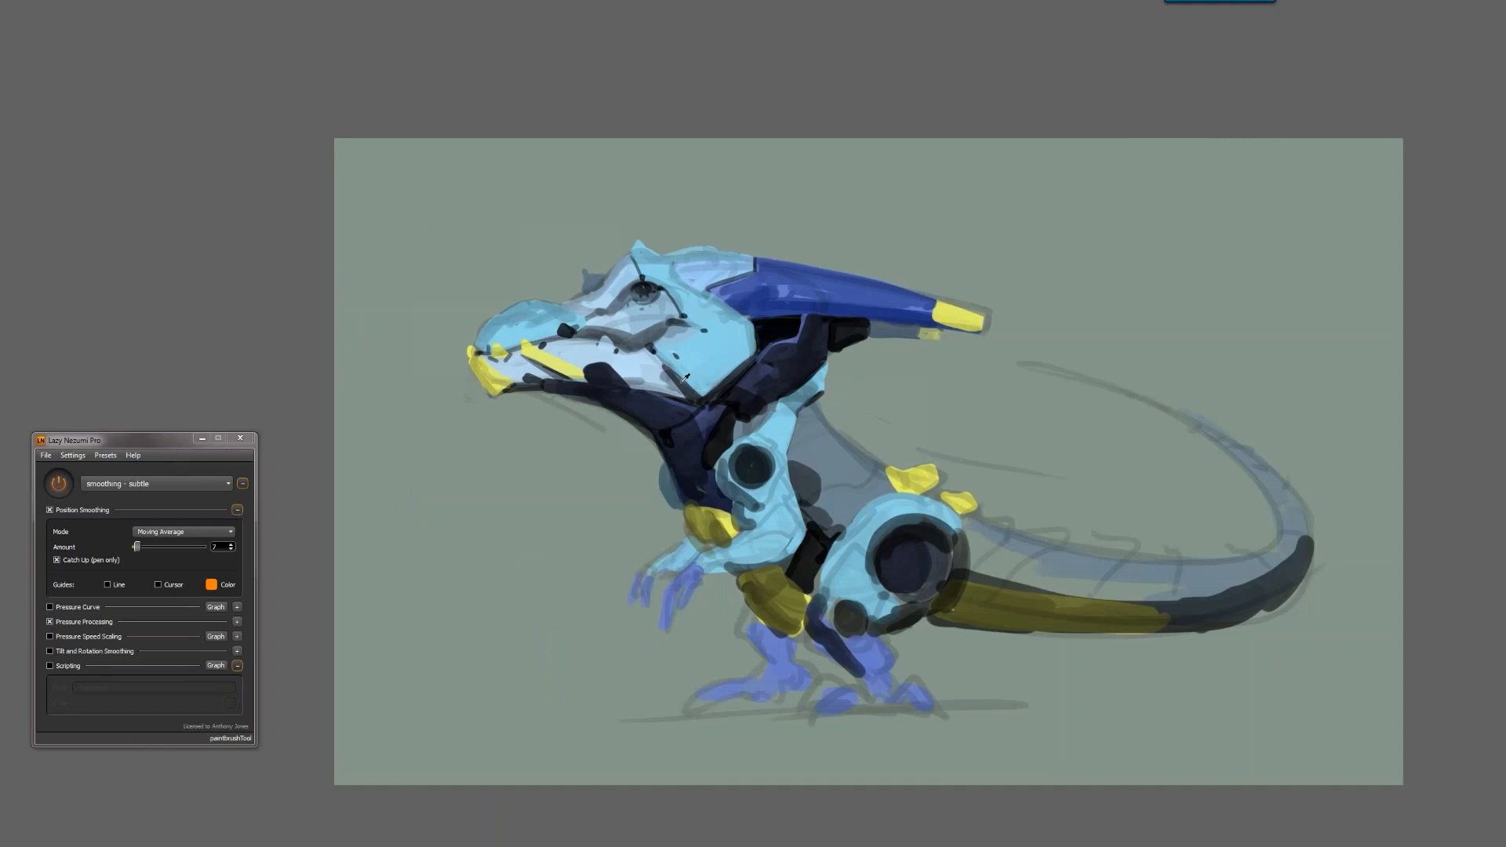
{"action": "key", "text": "Tab"}
{"action": "left_click", "coordinate": [997, 143]}
{"action": "key", "text": "bracketright"}
{"action": "key", "text": "bracketright"}
{"action": "key", "text": "bracketright"}
{"action": "mouse_move", "coordinate": [570, 345]}
{"action": "left_mouse_down"}
{"action": "mouse_move", "coordinate": [584, 353]}
{"action": "mouse_move", "coordinate": [618, 325]}
{"action": "left_mouse_up"}
{"action": "left_click", "coordinate": [586, 345], "text": "alt"}
{"action": "key", "text": "bracketleft"}
{"action": "mouse_move", "coordinate": [566, 272]}
{"action": "left_mouse_down"}
{"action": "mouse_move", "coordinate": [592, 292]}
{"action": "mouse_move", "coordinate": [531, 243]}
{"action": "left_mouse_up"}
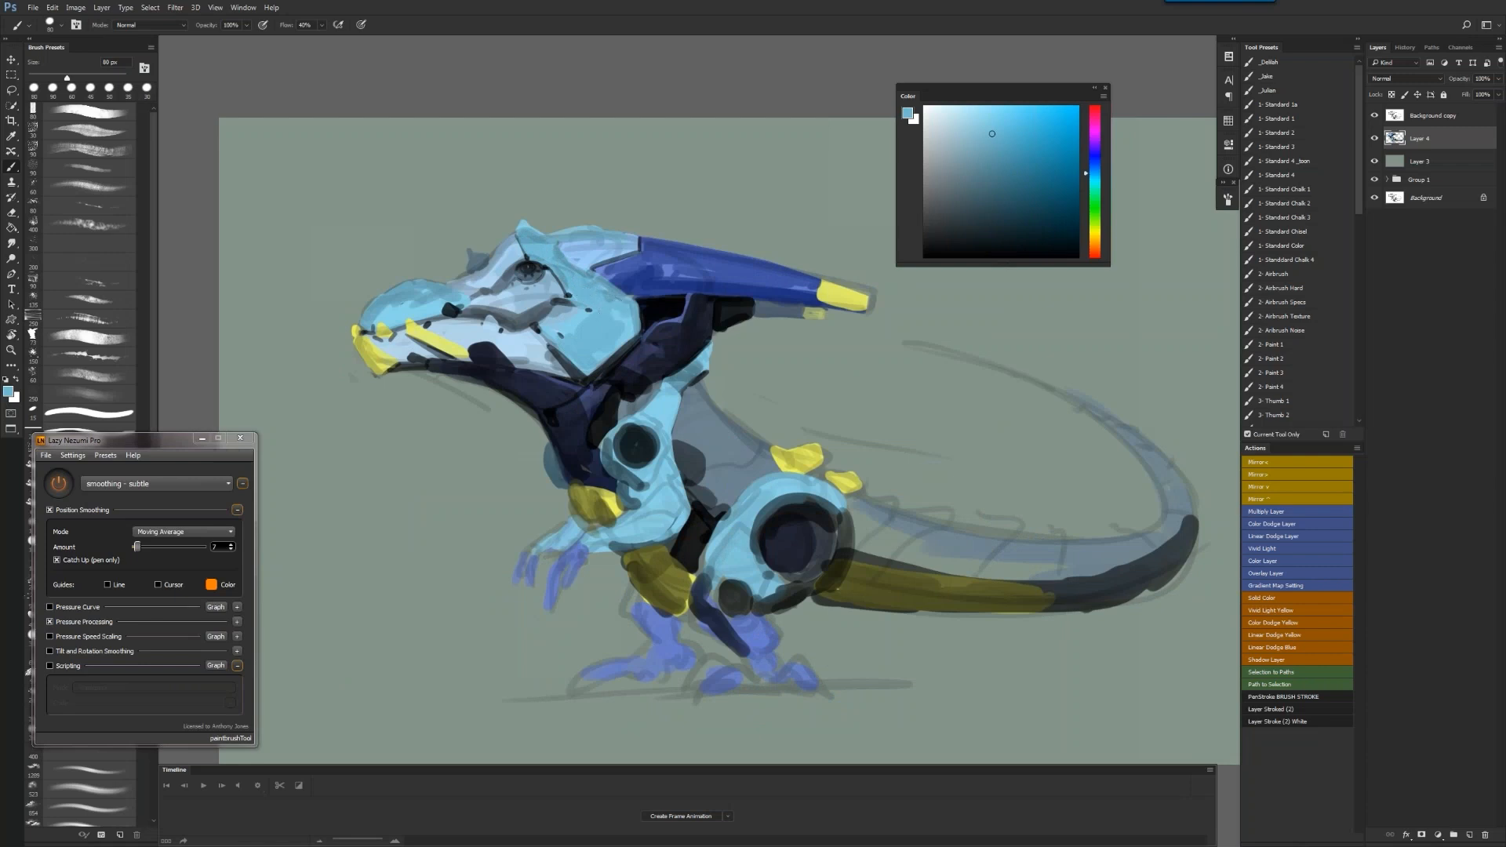
Choose a brighter blue and add a small highlight on the cheek plate with a smaller brush
{"action": "left_click", "coordinate": [577, 321], "text": "alt"}
{"action": "left_click_drag", "start_coordinate": [1008, 109], "coordinate": [1028, 106]}
{"action": "key", "text": "bracketleft"}
{"action": "key", "text": "bracketleft"}
{"action": "key", "text": "bracketleft"}
{"action": "mouse_move", "coordinate": [549, 329]}
{"action": "left_mouse_down"}
{"action": "mouse_move", "coordinate": [584, 317]}
{"action": "mouse_move", "coordinate": [643, 371]}
{"action": "left_mouse_up"}
Flip the canvas and paint the snout a more saturated blue with a larger brush, then return to full screen
{"action": "key", "text": "ctrl+shift+h"}
{"action": "left_click_drag", "start_coordinate": [783, 444], "coordinate": [346, 400]}
{"action": "key", "text": "bracketright"}
{"action": "key", "text": "bracketright"}
{"action": "key", "text": "bracketright"}
{"action": "key", "text": "bracketright"}
{"action": "key", "text": "bracketright"}
{"action": "key", "text": "bracketright"}
{"action": "key", "text": "bracketright"}
{"action": "left_click", "coordinate": [1019, 136]}
{"action": "mouse_move", "coordinate": [750, 319]}
{"action": "left_mouse_down"}
{"action": "mouse_move", "coordinate": [696, 305]}
{"action": "mouse_move", "coordinate": [706, 295]}
{"action": "left_mouse_up"}
{"action": "key", "text": "f"}
{"action": "left_click_drag", "start_coordinate": [910, 416], "coordinate": [755, 415]}
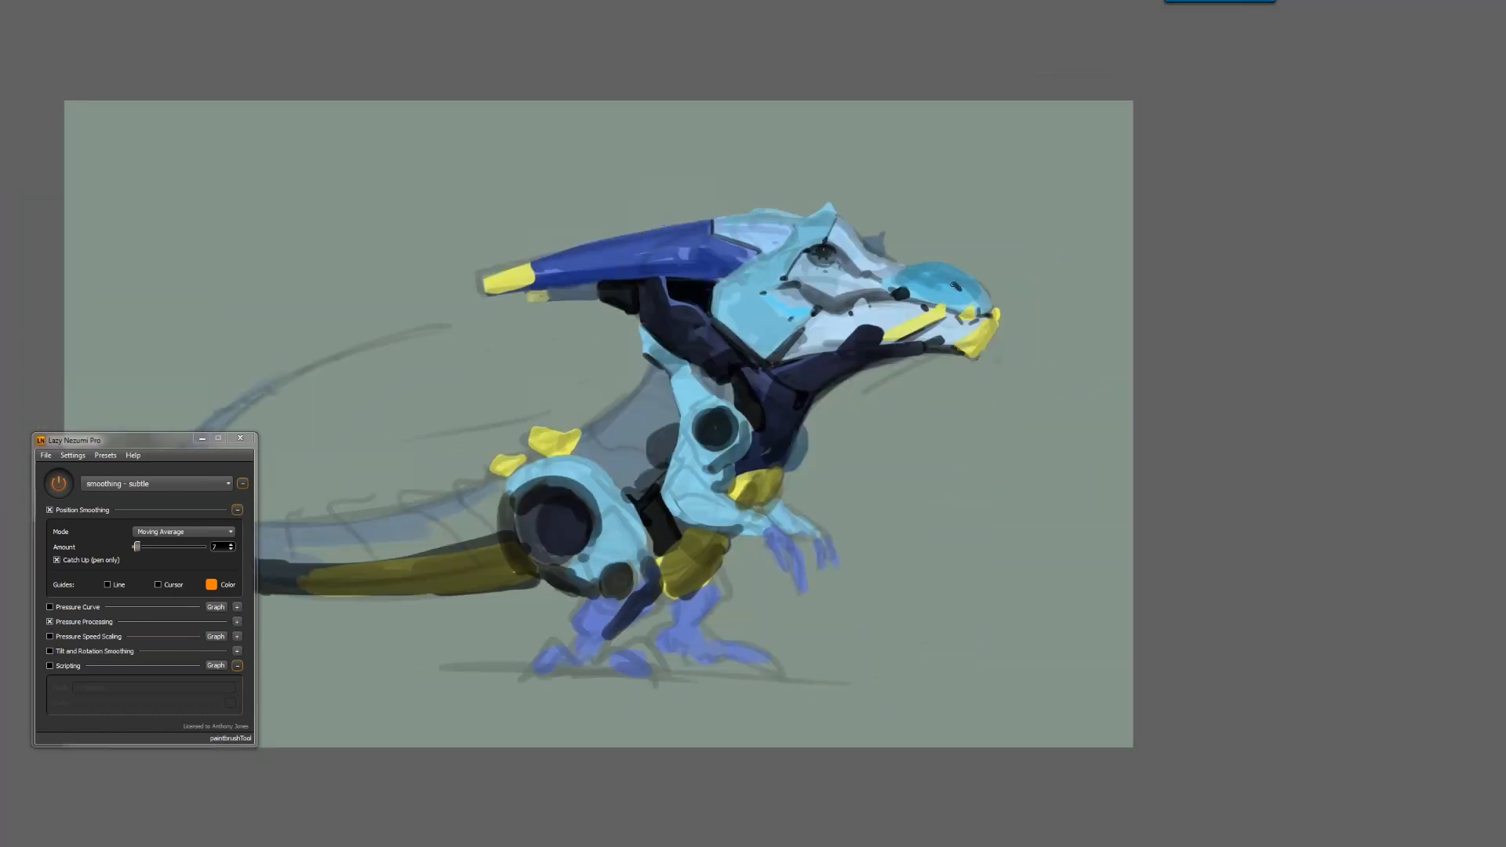
Add a dark nostril mark on the snout and touch up the area around the eye, flipping the canvas to check
{"action": "left_click_drag", "start_coordinate": [956, 297], "coordinate": [965, 307]}
{"action": "key", "text": "ctrl+z"}
{"action": "left_click_drag", "start_coordinate": [871, 300], "coordinate": [888, 294]}
{"action": "key", "text": "ctrl+z"}
{"action": "left_click_drag", "start_coordinate": [825, 241], "coordinate": [804, 249]}
{"action": "left_click_drag", "start_coordinate": [834, 243], "coordinate": [851, 262]}
{"action": "key", "text": "F2"}
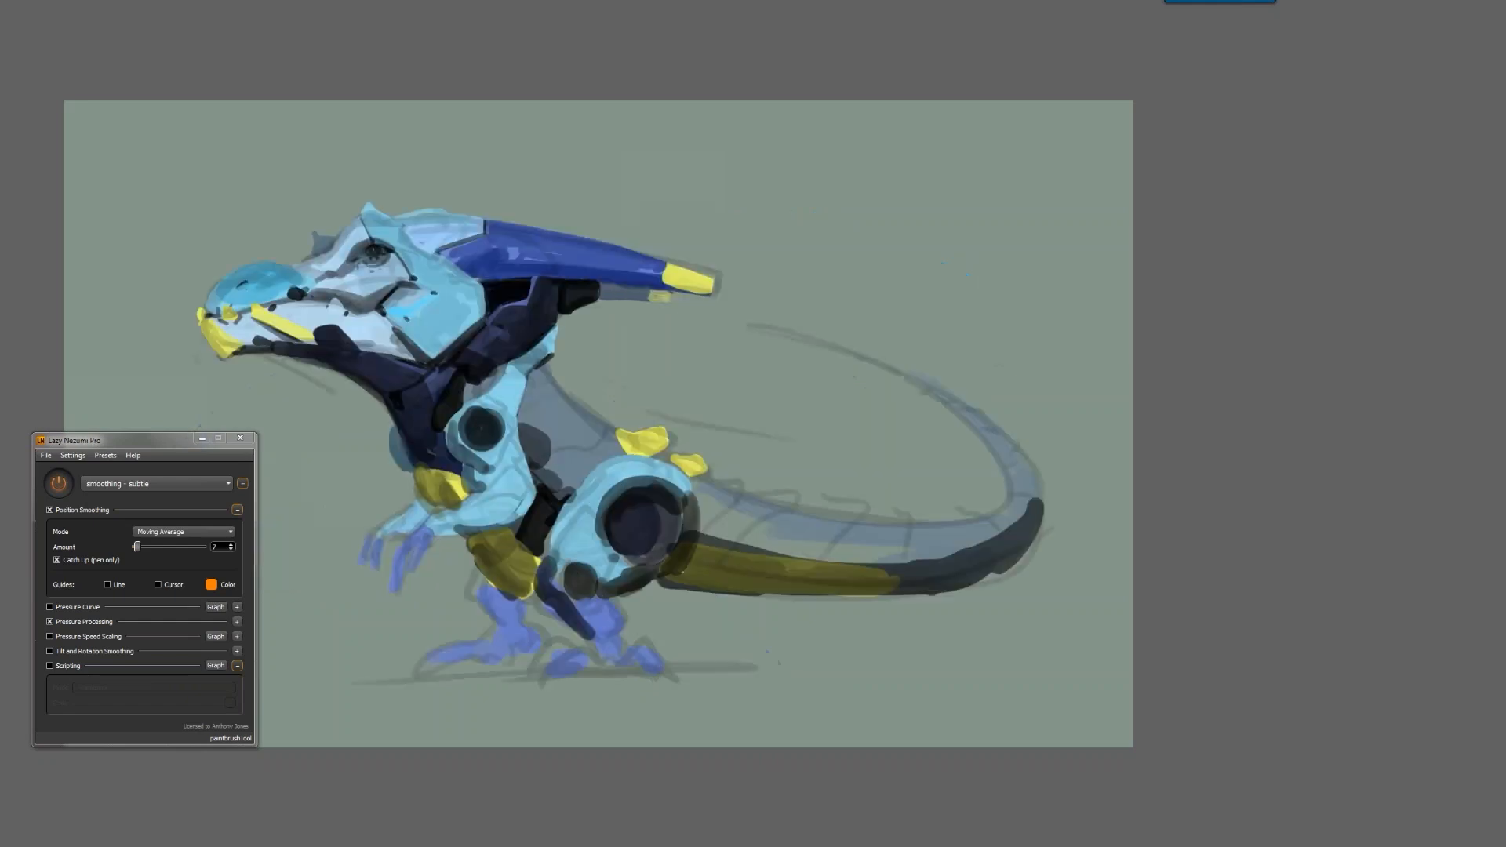
Bring back the panels, lower the fill of the Background copy linework layer further and reselect Layer 4
{"action": "key", "text": "f"}
{"action": "key", "text": "f"}
{"action": "key", "text": "f"}
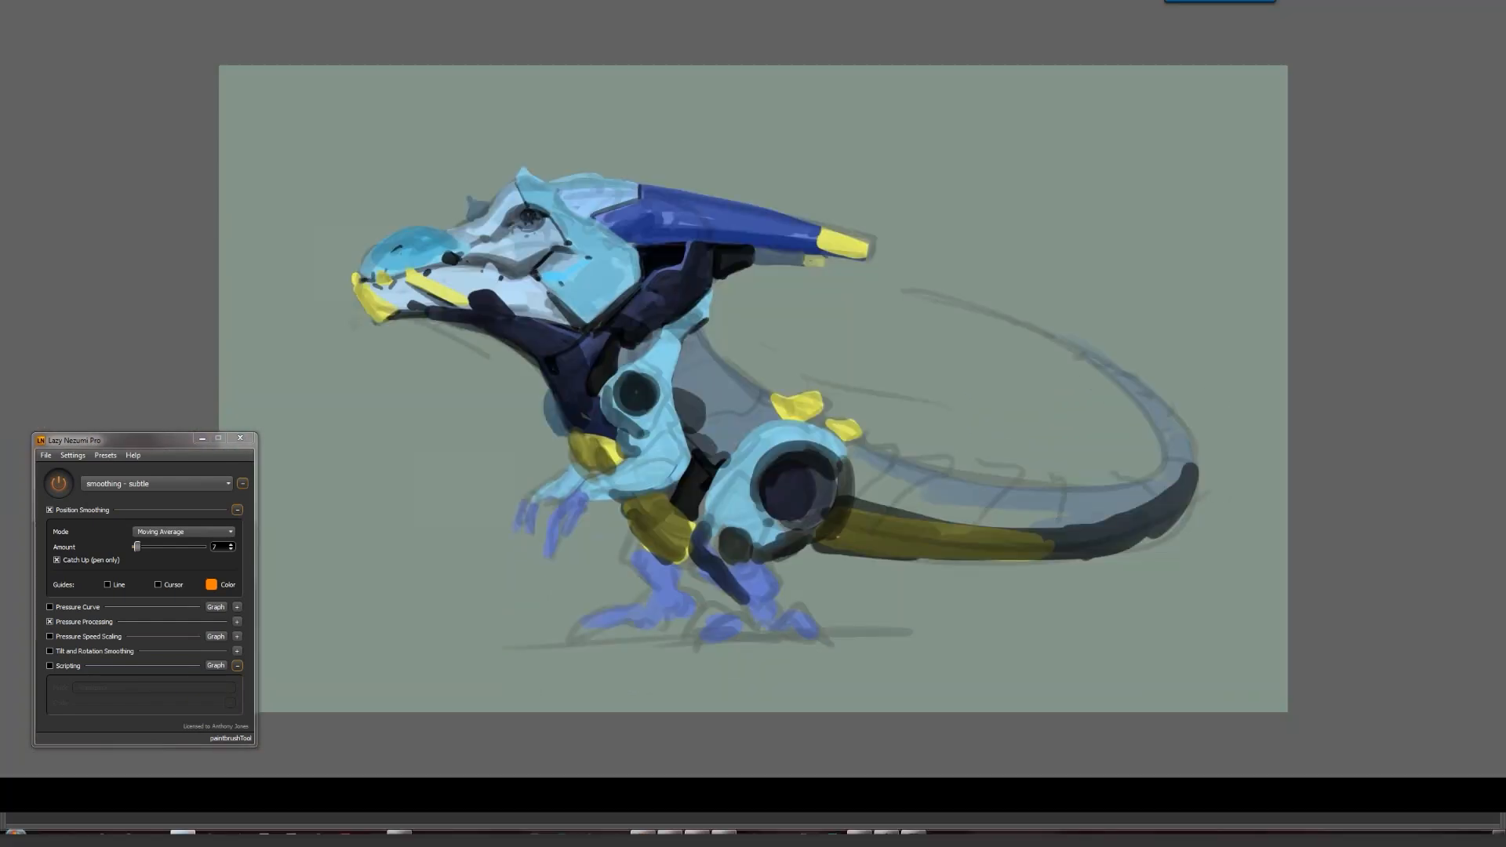
{"action": "key", "text": "f"}
{"action": "left_click", "coordinate": [1434, 118]}
{"action": "left_click_drag", "start_coordinate": [1489, 95], "coordinate": [1470, 95]}
{"action": "type", "text": "10"}
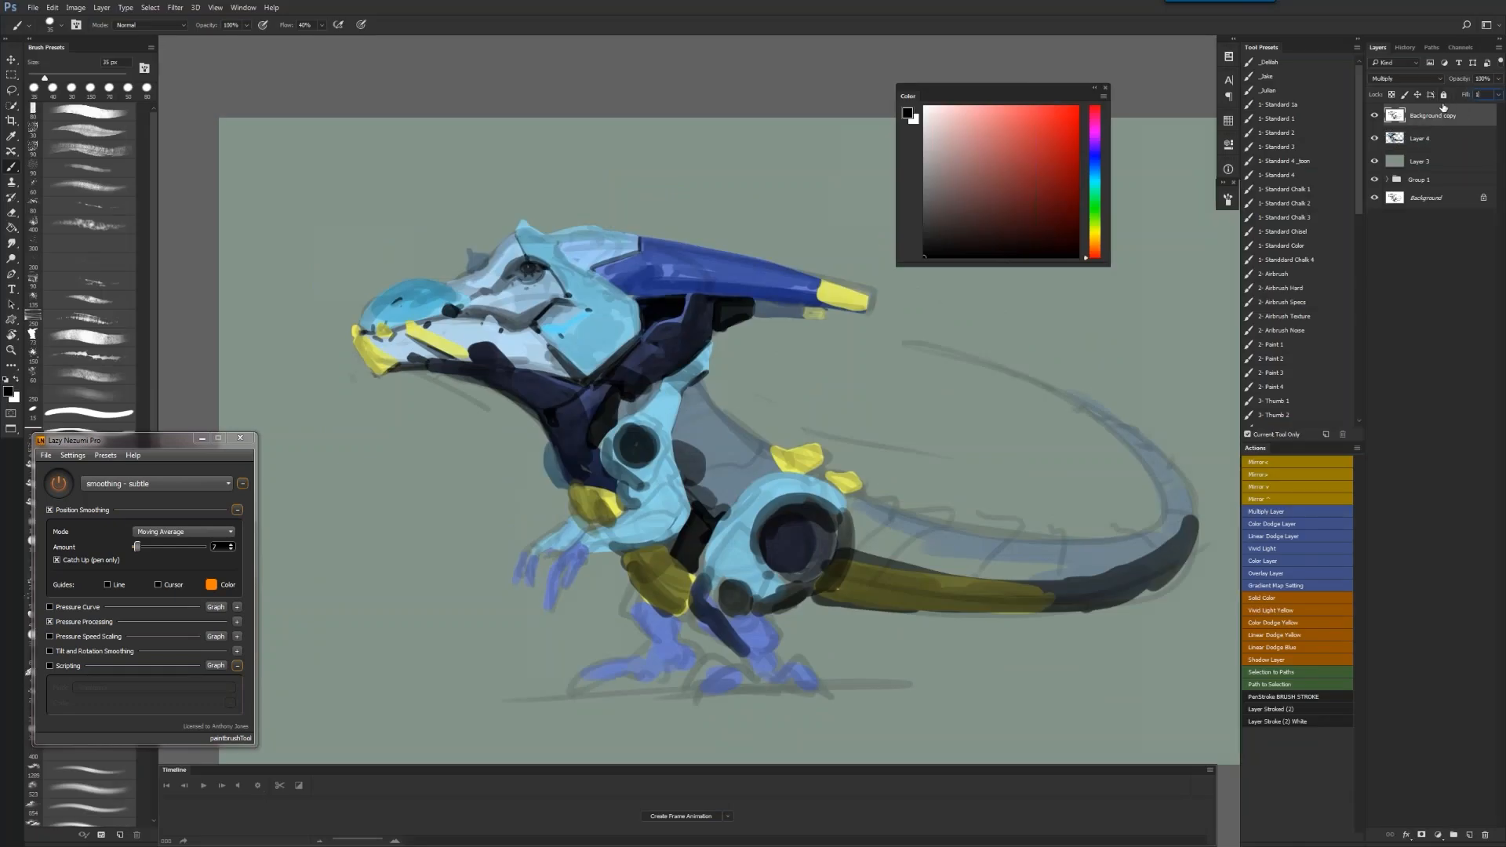
{"action": "left_click", "coordinate": [1439, 141]}
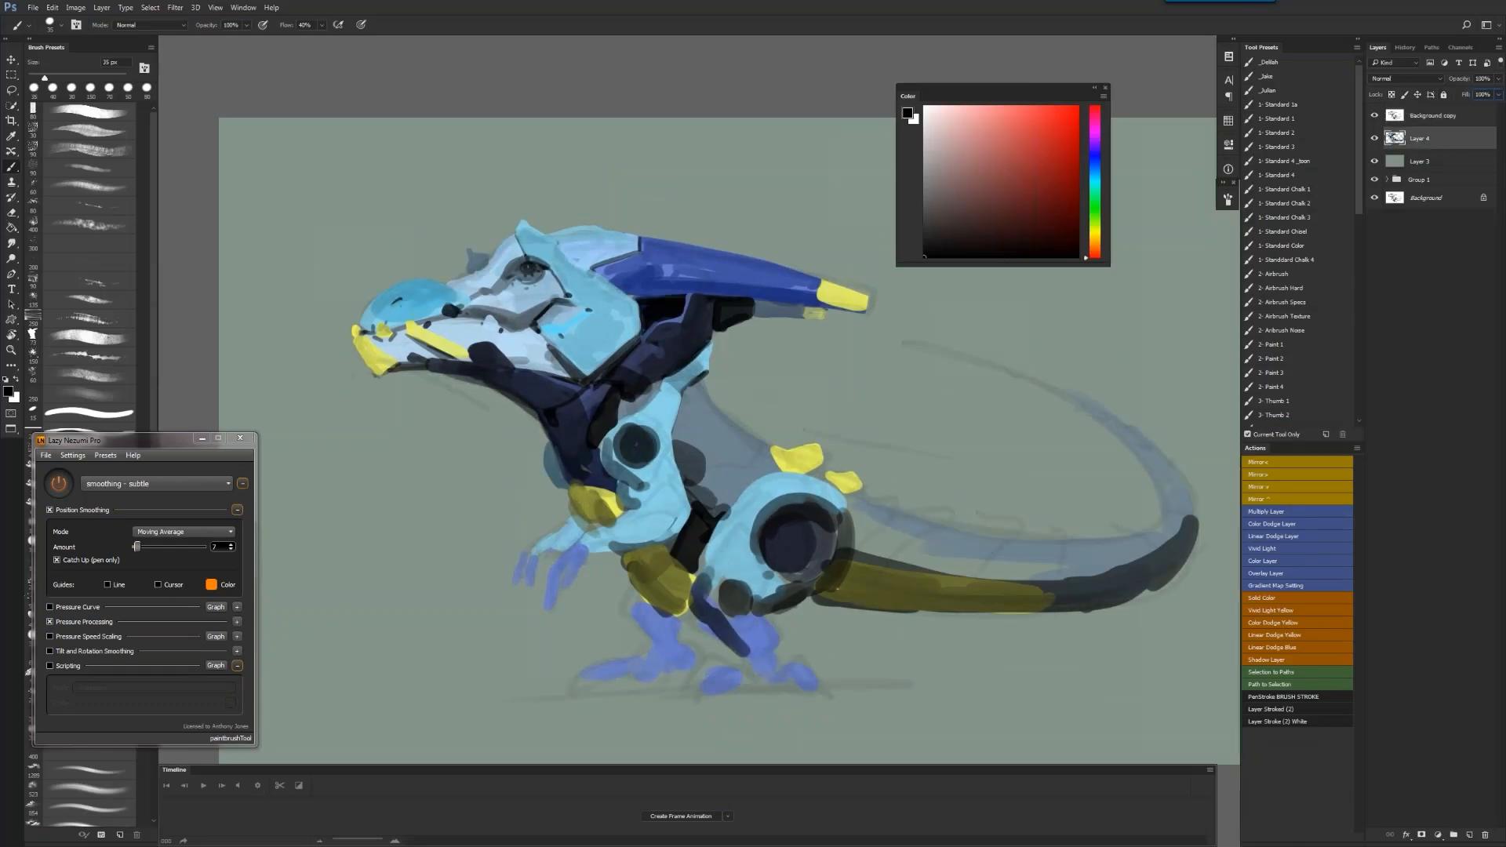
Show the flipped canvas full screen and shade the cheek plate's facets and edges behind the eye
{"action": "key", "text": "f"}
{"action": "key", "text": "f"}
{"action": "key", "text": "ctrl+shift+h"}
{"action": "left_click_drag", "start_coordinate": [797, 384], "coordinate": [550, 393]}
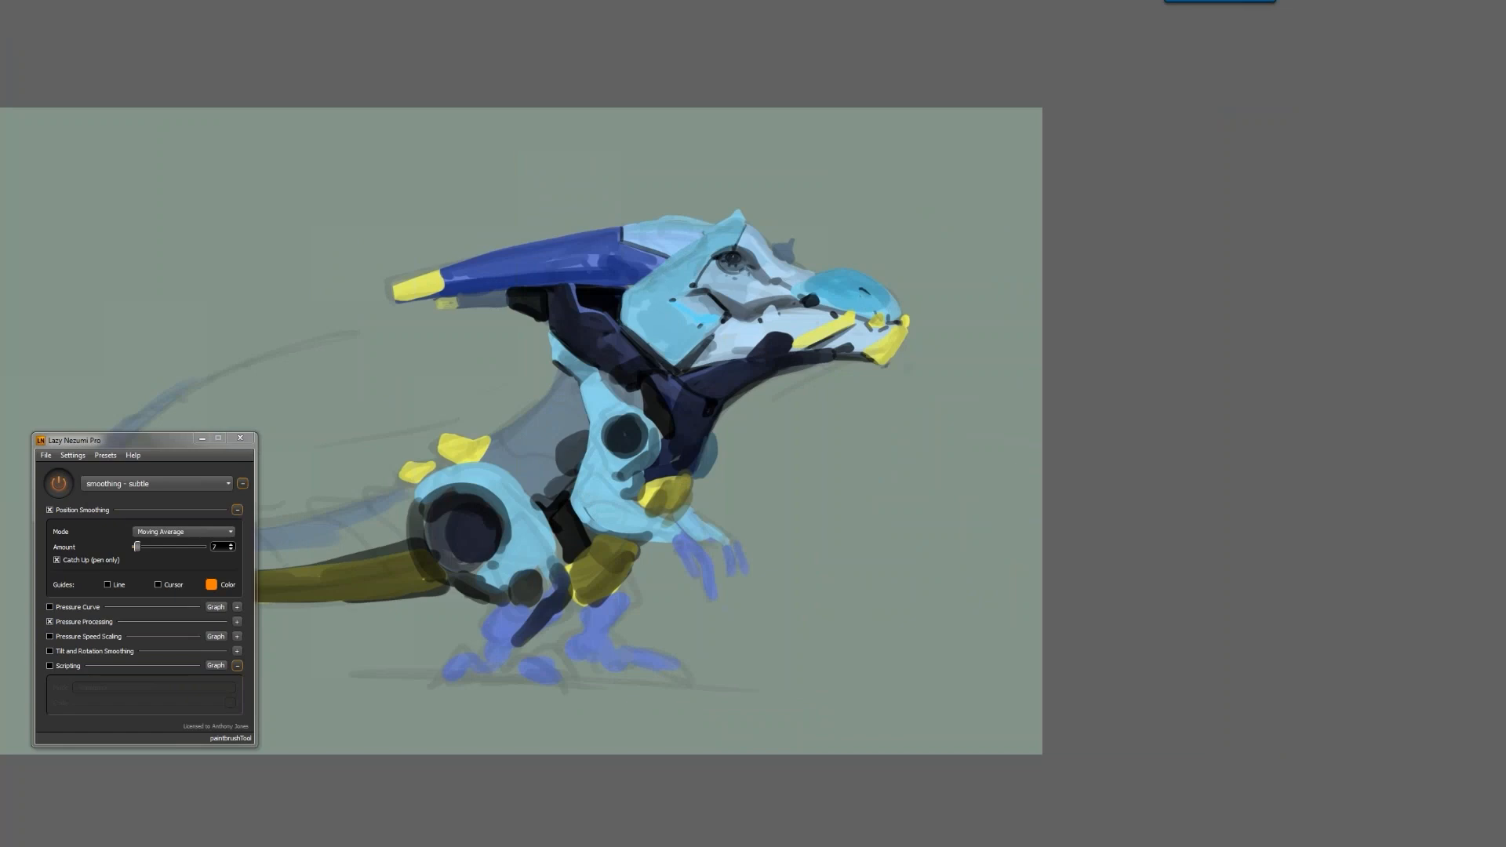
{"action": "left_click_drag", "start_coordinate": [705, 240], "coordinate": [663, 263]}
{"action": "key", "text": "ctrl+z"}
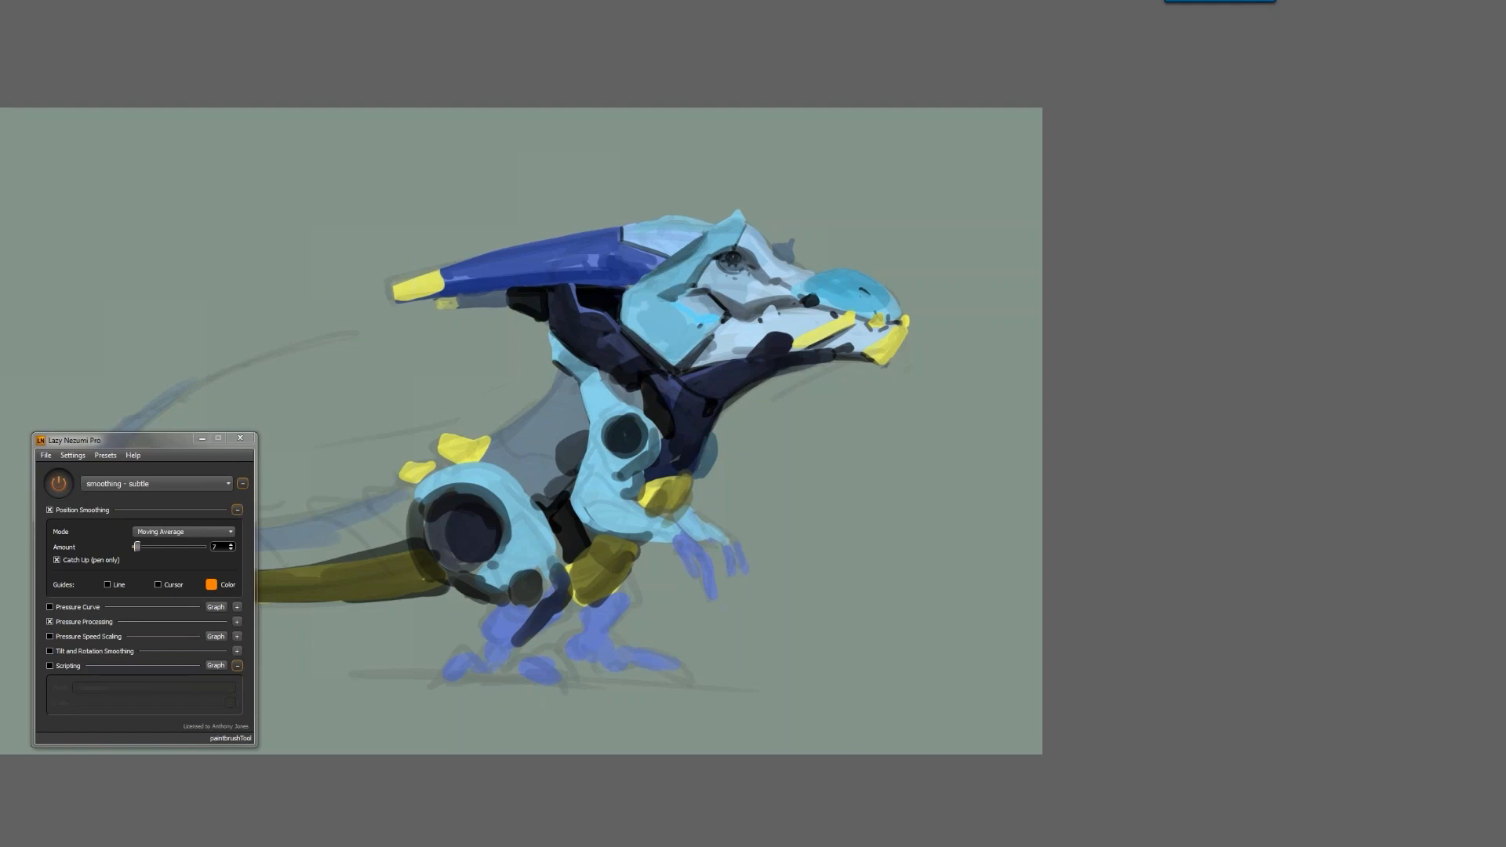
{"action": "left_click_drag", "start_coordinate": [626, 323], "coordinate": [674, 364]}
{"action": "key", "text": "z"}
{"action": "mouse_move", "coordinate": [695, 363]}
{"action": "left_mouse_down"}
{"action": "mouse_move", "coordinate": [612, 363]}
{"action": "mouse_move", "coordinate": [712, 353]}
{"action": "mouse_move", "coordinate": [884, 390]}
{"action": "left_mouse_up"}
{"action": "key", "text": "F2"}
{"action": "key", "text": "z"}
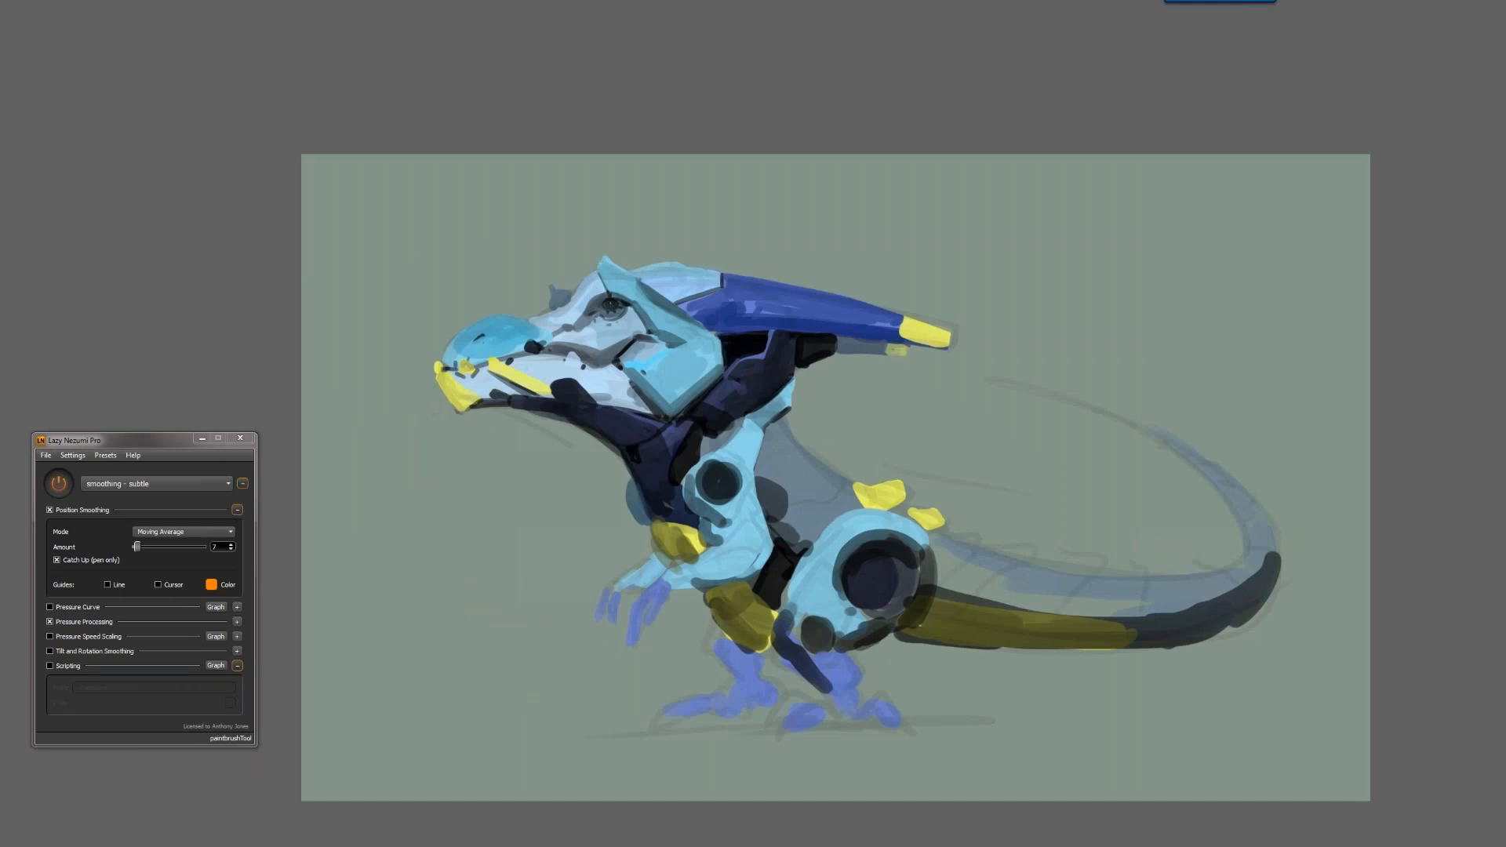
Refine the head spike and the bridge of the snout, checking the figure at reduced zoom and flipped
{"action": "left_click_drag", "start_coordinate": [605, 258], "coordinate": [598, 270]}
{"action": "left_click_drag", "start_coordinate": [537, 319], "coordinate": [524, 317]}
{"action": "left_click", "coordinate": [704, 356], "text": "alt"}
{"action": "left_click", "coordinate": [704, 356], "text": "alt"}
{"action": "left_click", "coordinate": [704, 356], "text": "alt"}
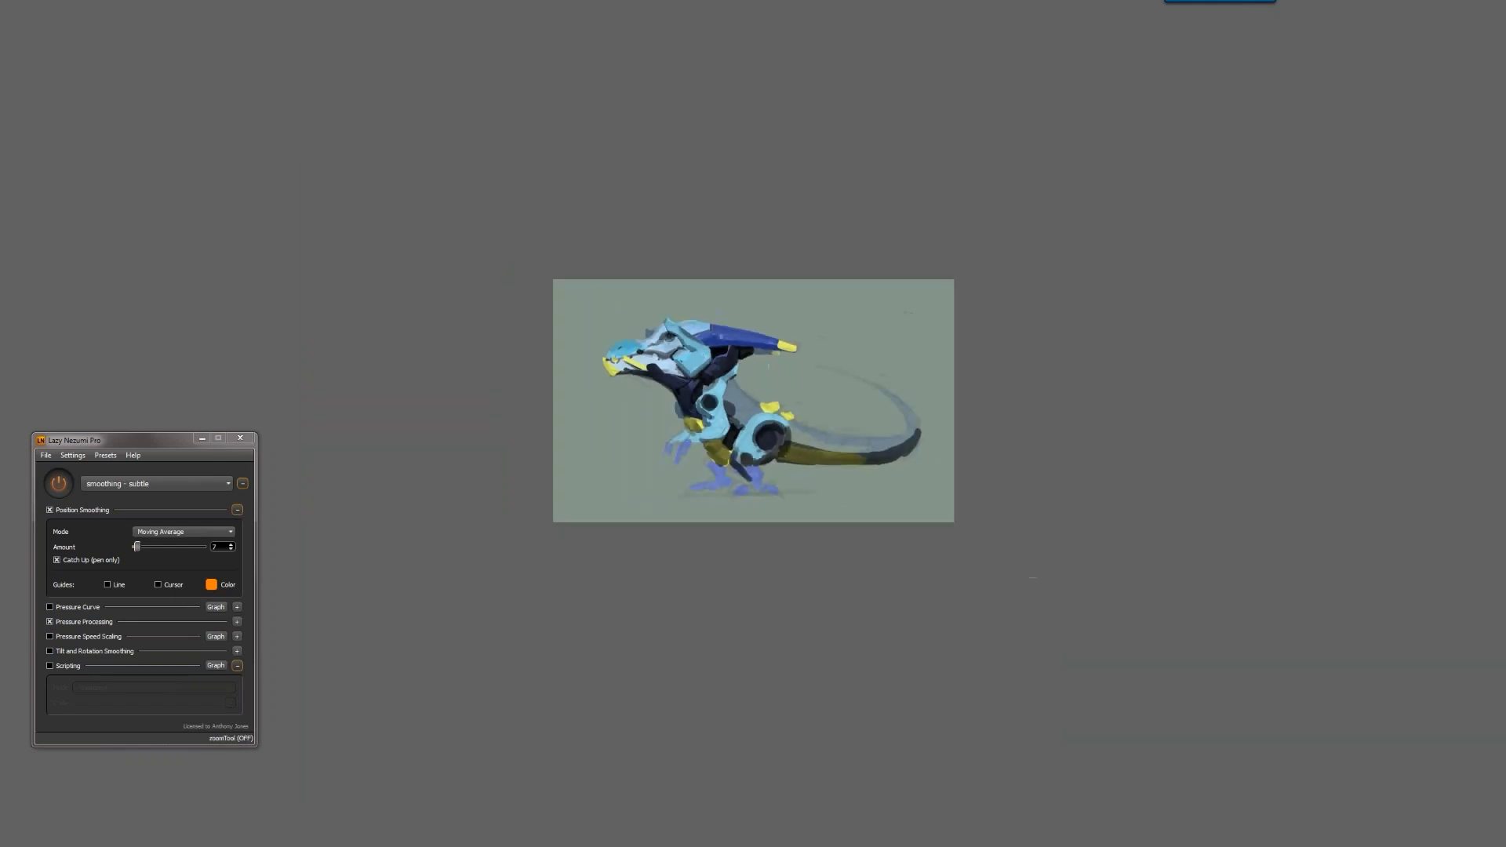
{"action": "key", "text": "F2"}
{"action": "left_click", "coordinate": [866, 402], "text": "ctrl"}
{"action": "left_click", "coordinate": [866, 414], "text": "ctrl"}
{"action": "left_click", "coordinate": [866, 418], "text": "ctrl"}
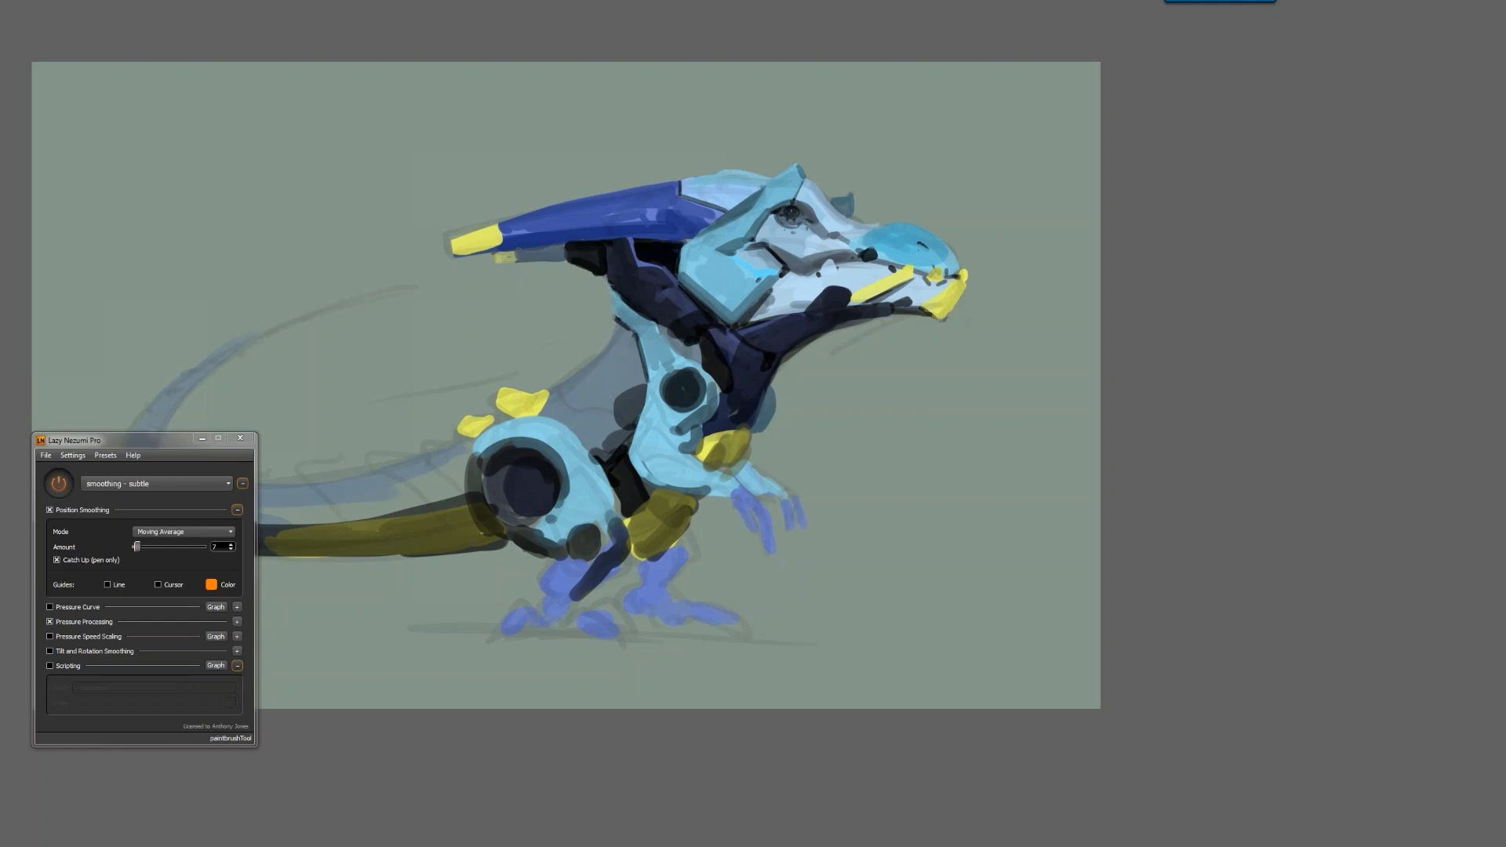
Touch up the joint between the neck base and the light-blue shoulder plate, checking it at reduced zoom
{"action": "left_click_drag", "start_coordinate": [619, 297], "coordinate": [648, 323]}
{"action": "left_click", "coordinate": [641, 446], "text": "alt"}
{"action": "left_click", "coordinate": [641, 446], "text": "alt"}
{"action": "left_click", "coordinate": [641, 446], "text": "alt"}
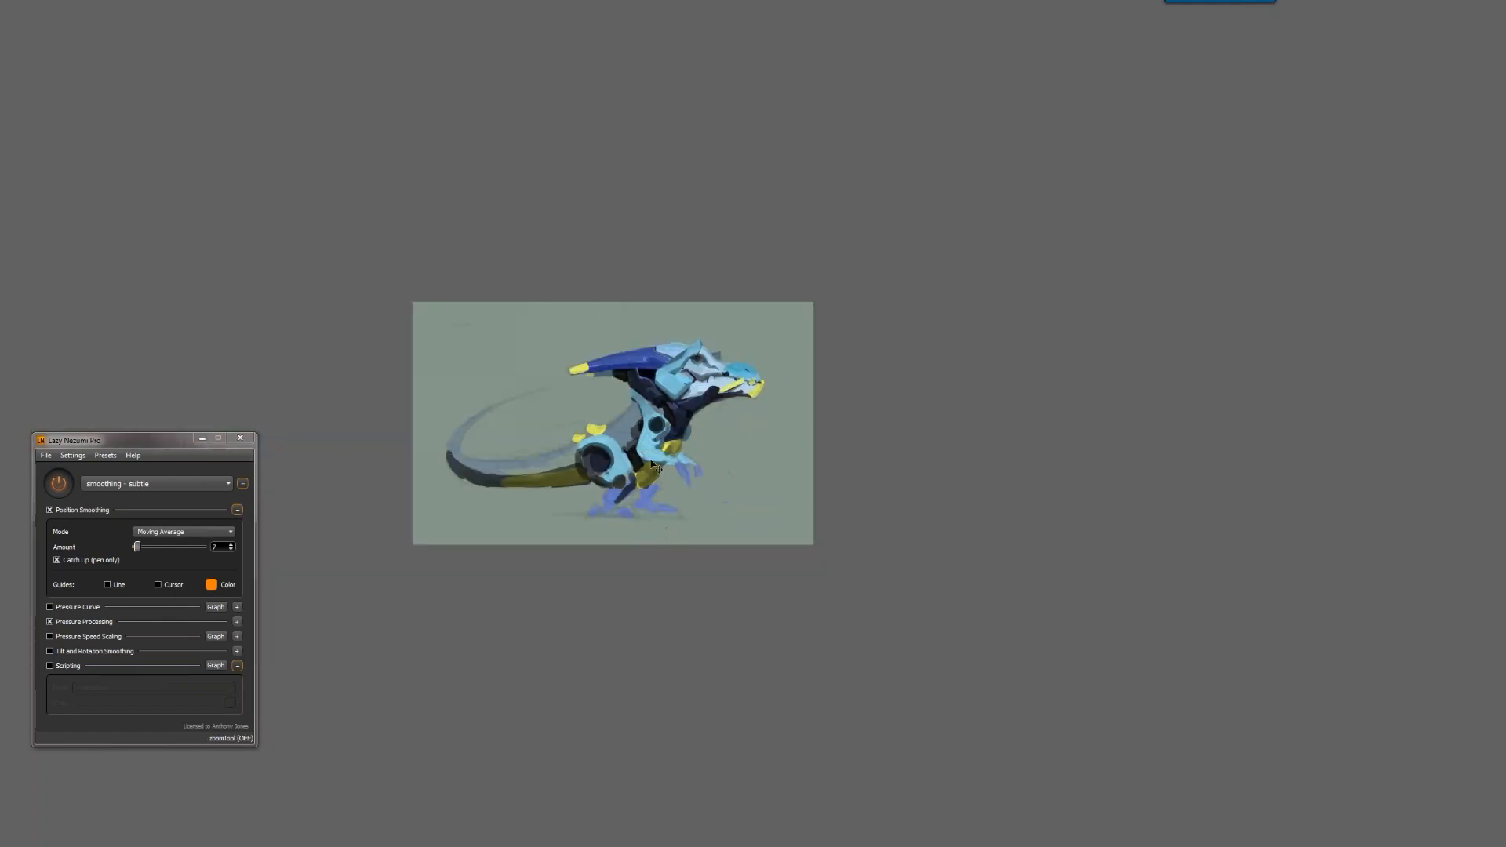
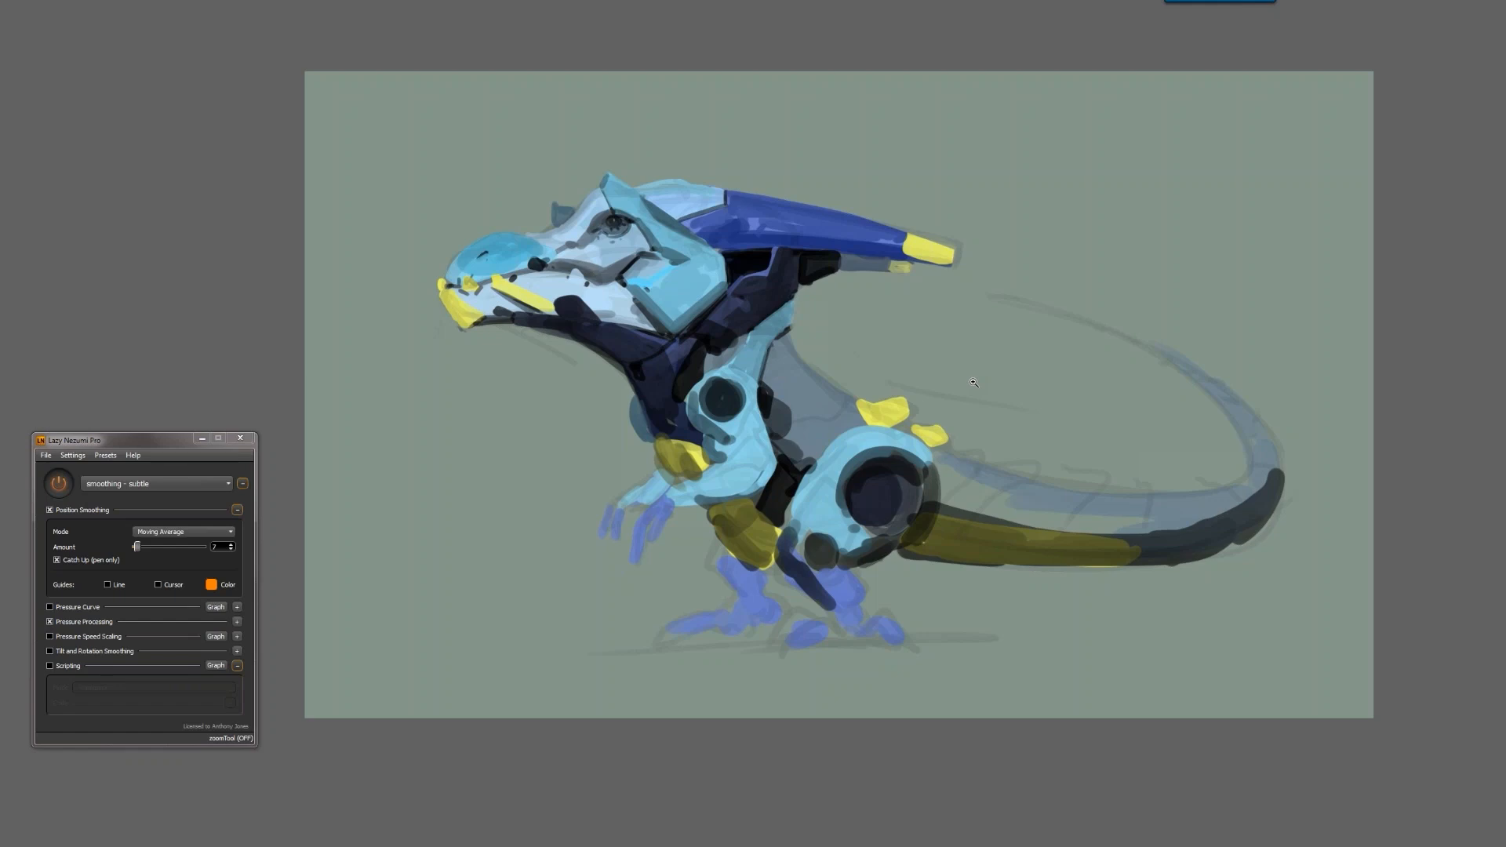
Repaint the crest's lower edge from the yellow tip toward the head, flipping the canvas to check it
{"action": "left_click_drag", "start_coordinate": [755, 323], "coordinate": [756, 291]}
{"action": "key", "text": "ctrl+shift+h"}
{"action": "key", "text": "b"}
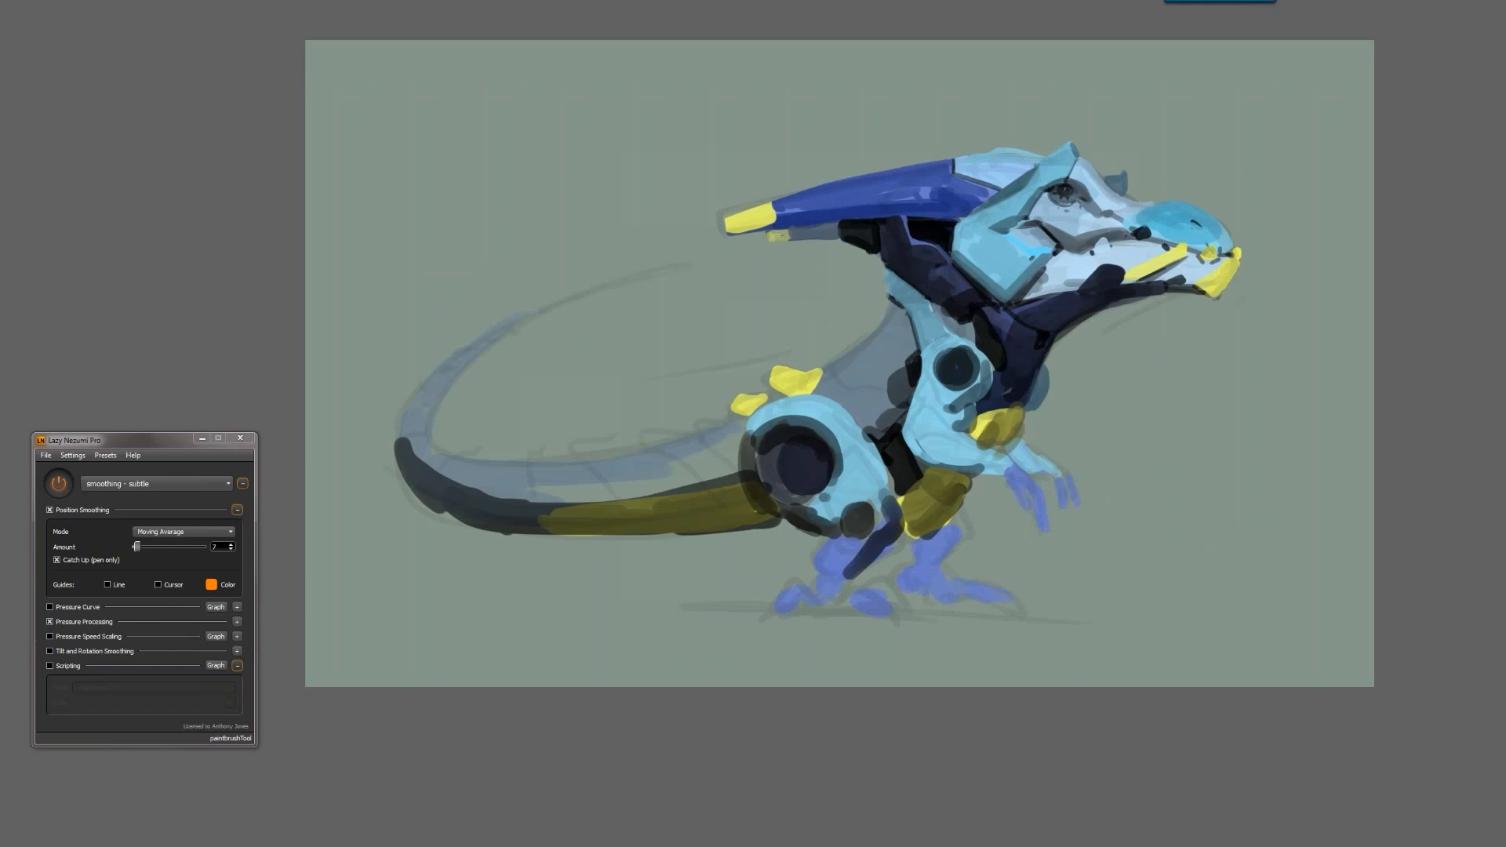
{"action": "left_click_drag", "start_coordinate": [739, 236], "coordinate": [908, 218]}
{"action": "key", "text": "ctrl+z"}
{"action": "left_click_drag", "start_coordinate": [722, 237], "coordinate": [882, 216]}
{"action": "key", "text": "F2"}
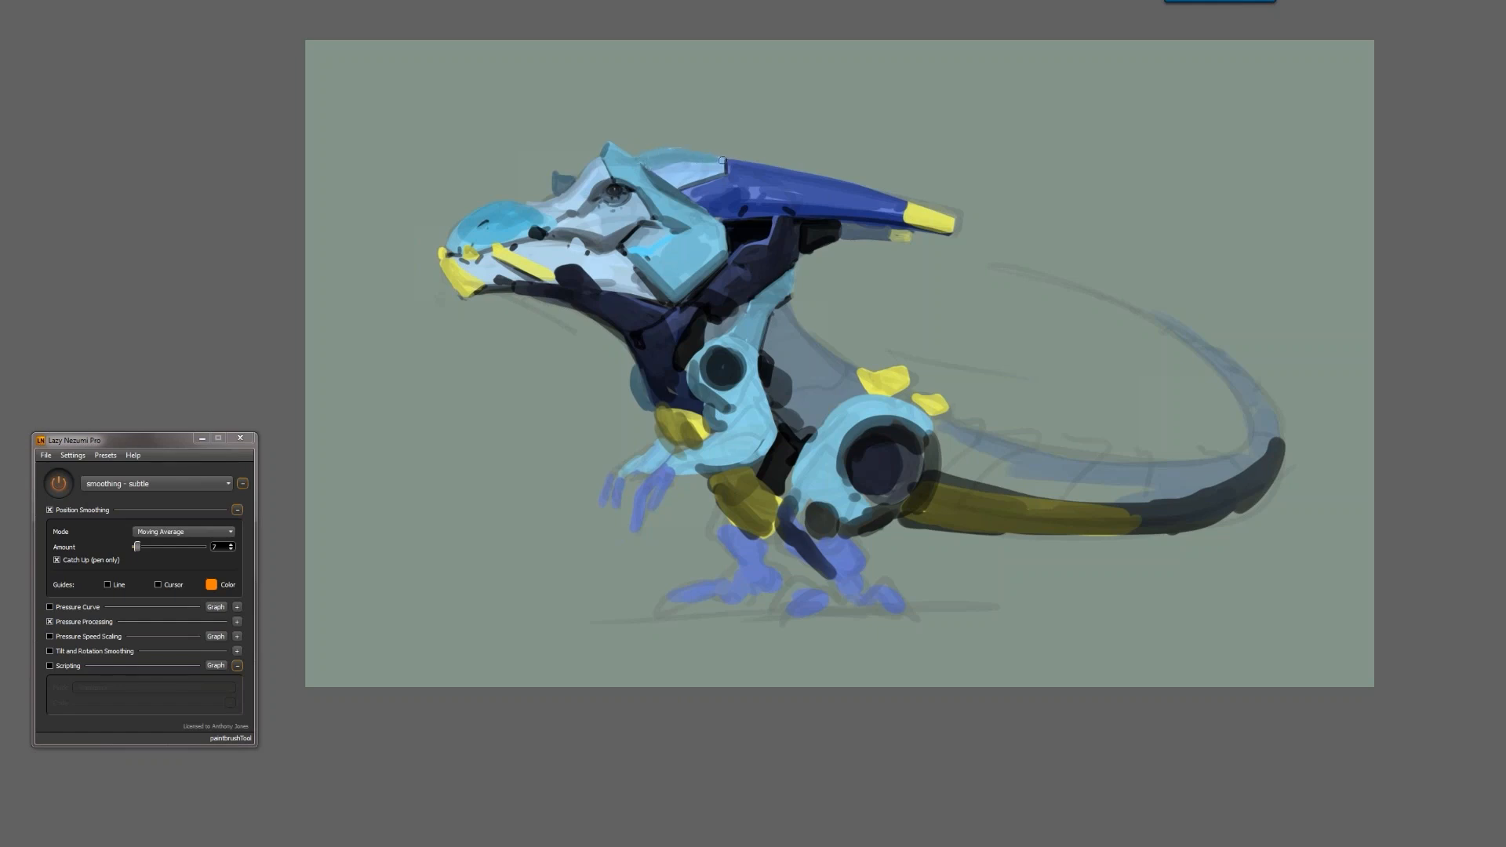
{"action": "key", "text": "ctrl+shift+h"}
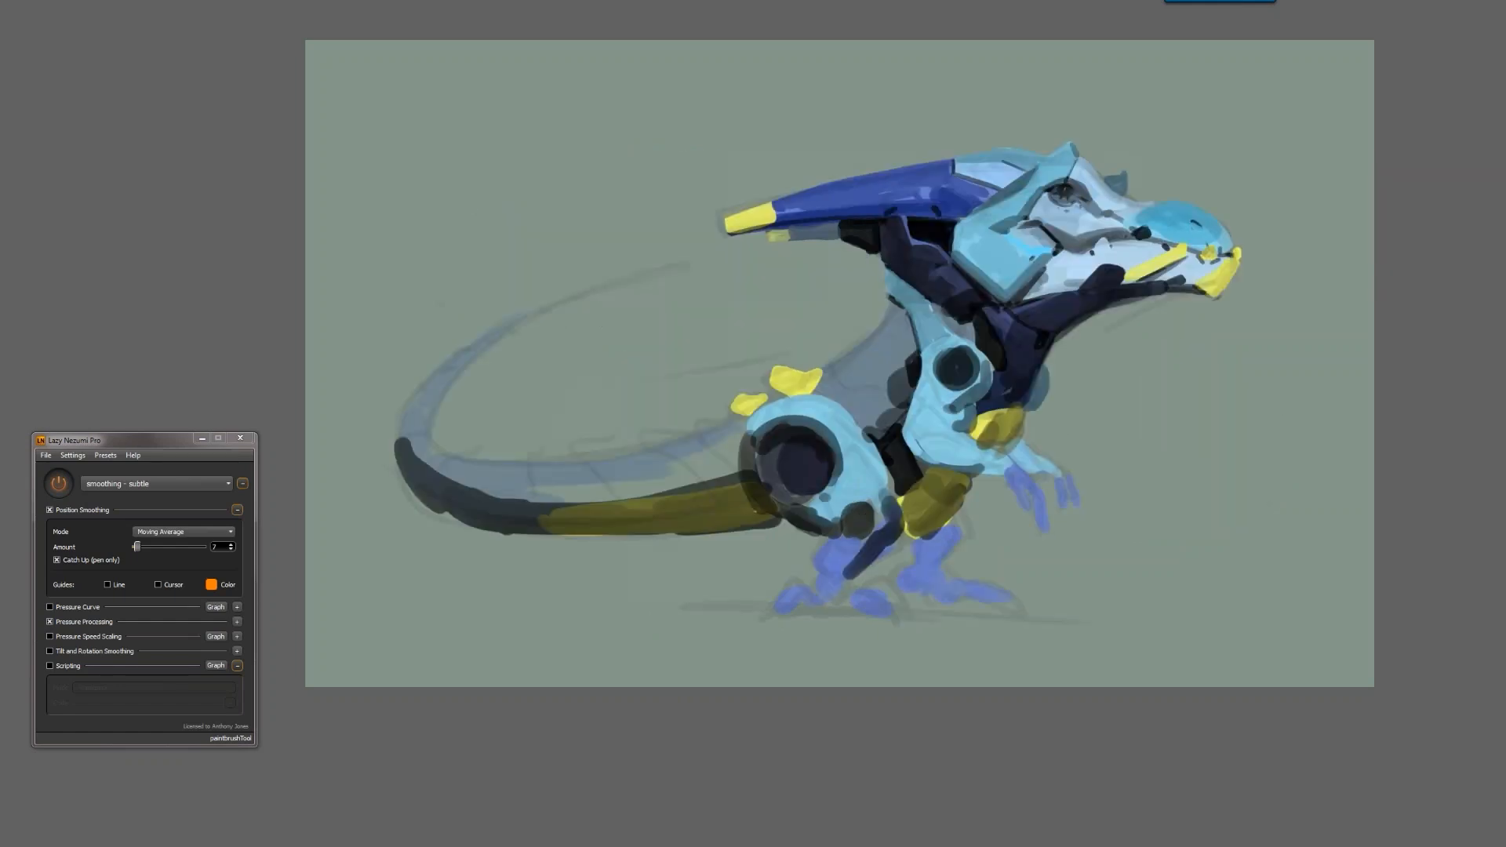
Touch up the plate at the crest's base and shade the torso between neck and hip in dark blue-gray
{"action": "left_click_drag", "start_coordinate": [1003, 163], "coordinate": [1025, 172]}
{"action": "left_click_drag", "start_coordinate": [955, 163], "coordinate": [976, 164]}
{"action": "left_click", "coordinate": [964, 304], "text": "alt"}
{"action": "mouse_move", "coordinate": [890, 306]}
{"action": "left_mouse_down"}
{"action": "mouse_move", "coordinate": [876, 349]}
{"action": "mouse_move", "coordinate": [903, 338]}
{"action": "mouse_move", "coordinate": [886, 361]}
{"action": "mouse_move", "coordinate": [832, 372]}
{"action": "mouse_move", "coordinate": [832, 396]}
{"action": "left_mouse_up"}
{"action": "mouse_move", "coordinate": [879, 346]}
{"action": "left_mouse_down"}
{"action": "mouse_move", "coordinate": [847, 391]}
{"action": "mouse_move", "coordinate": [873, 422]}
{"action": "mouse_move", "coordinate": [888, 407]}
{"action": "left_mouse_up"}
{"action": "left_click_drag", "start_coordinate": [880, 383], "coordinate": [853, 404]}
{"action": "mouse_move", "coordinate": [898, 347]}
{"action": "left_mouse_down"}
{"action": "mouse_move", "coordinate": [895, 306]}
{"action": "mouse_move", "coordinate": [875, 316]}
{"action": "left_mouse_up"}
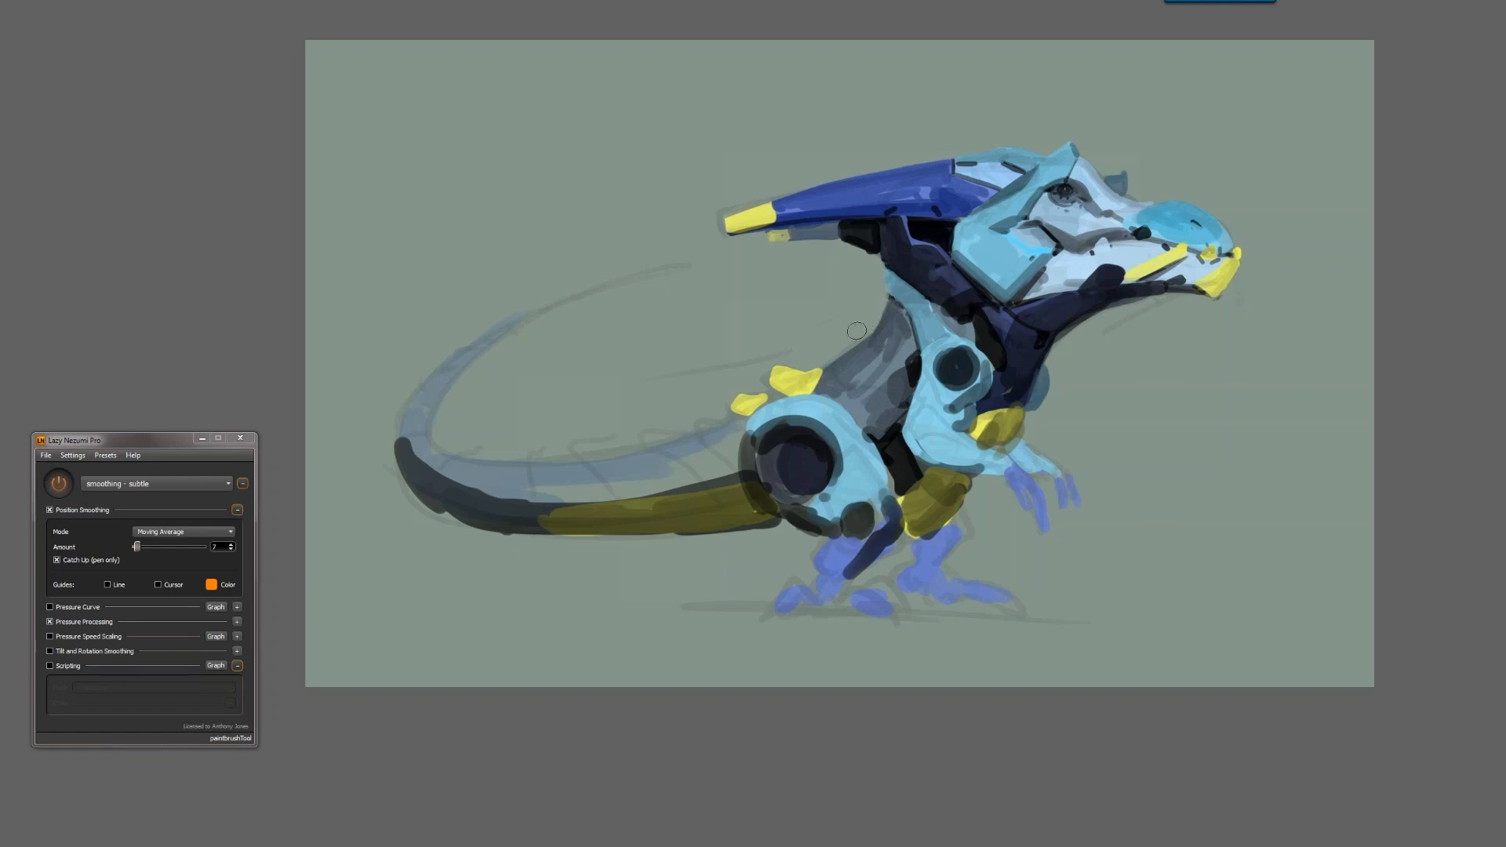
Paint a dark blue-gray segment at the tail base behind the hip, checking the figure at reduced zoom and flipped
{"action": "key", "text": "r"}
{"action": "mouse_move", "coordinate": [892, 353]}
{"action": "left_mouse_down"}
{"action": "mouse_move", "coordinate": [848, 387]}
{"action": "mouse_move", "coordinate": [904, 346]}
{"action": "left_mouse_up"}
{"action": "key", "text": "b"}
{"action": "mouse_move", "coordinate": [733, 426]}
{"action": "left_mouse_down"}
{"action": "mouse_move", "coordinate": [653, 452]}
{"action": "mouse_move", "coordinate": [730, 430]}
{"action": "mouse_move", "coordinate": [664, 454]}
{"action": "mouse_move", "coordinate": [728, 471]}
{"action": "mouse_move", "coordinate": [738, 424]}
{"action": "left_mouse_up"}
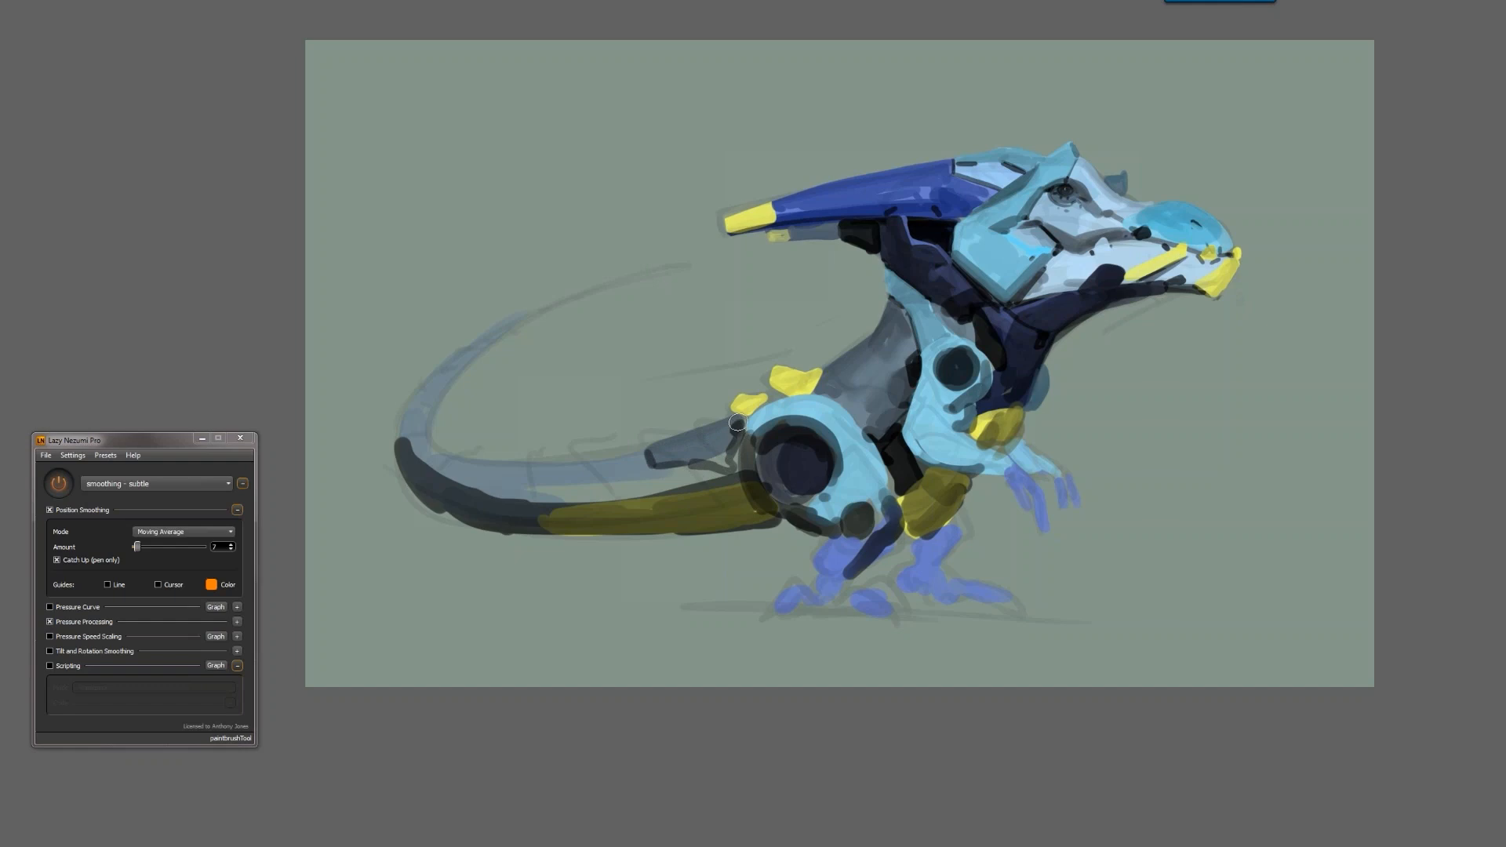
{"action": "mouse_move", "coordinate": [824, 372]}
{"action": "left_mouse_down"}
{"action": "mouse_move", "coordinate": [831, 393]}
{"action": "mouse_move", "coordinate": [900, 409]}
{"action": "left_mouse_up"}
{"action": "key", "text": "z"}
{"action": "left_click", "coordinate": [889, 457], "text": "alt"}
{"action": "left_click", "coordinate": [888, 457], "text": "alt"}
{"action": "left_click", "coordinate": [888, 457], "text": "alt"}
{"action": "key", "text": "F2"}
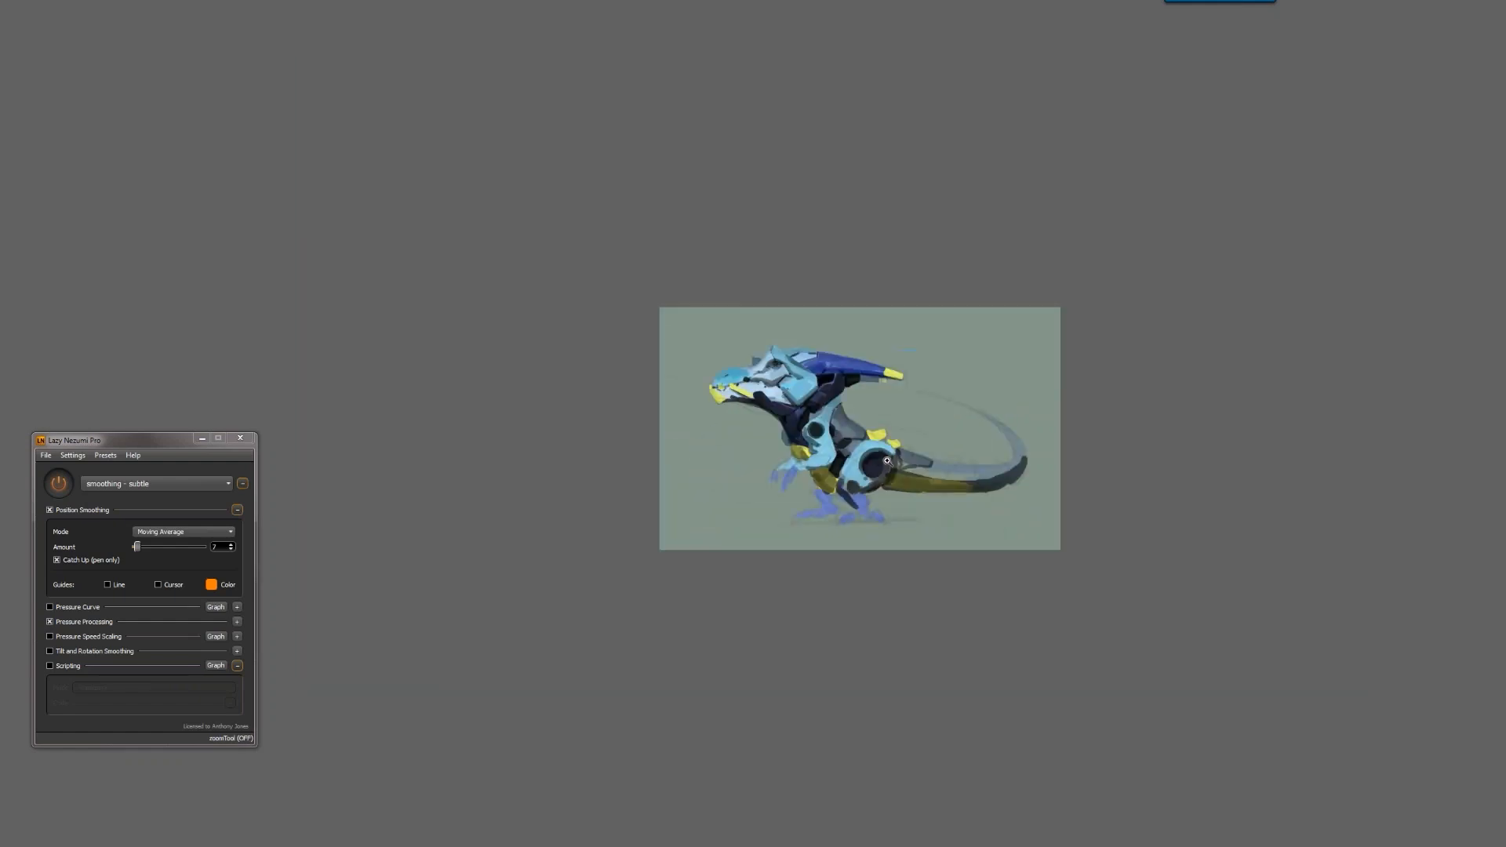
{"action": "left_click", "coordinate": [888, 456]}
{"action": "left_click", "coordinate": [888, 457]}
Shift the hue of the dinosaur layer so its blues become teal and its yellows become orange
{"action": "key", "text": "f"}
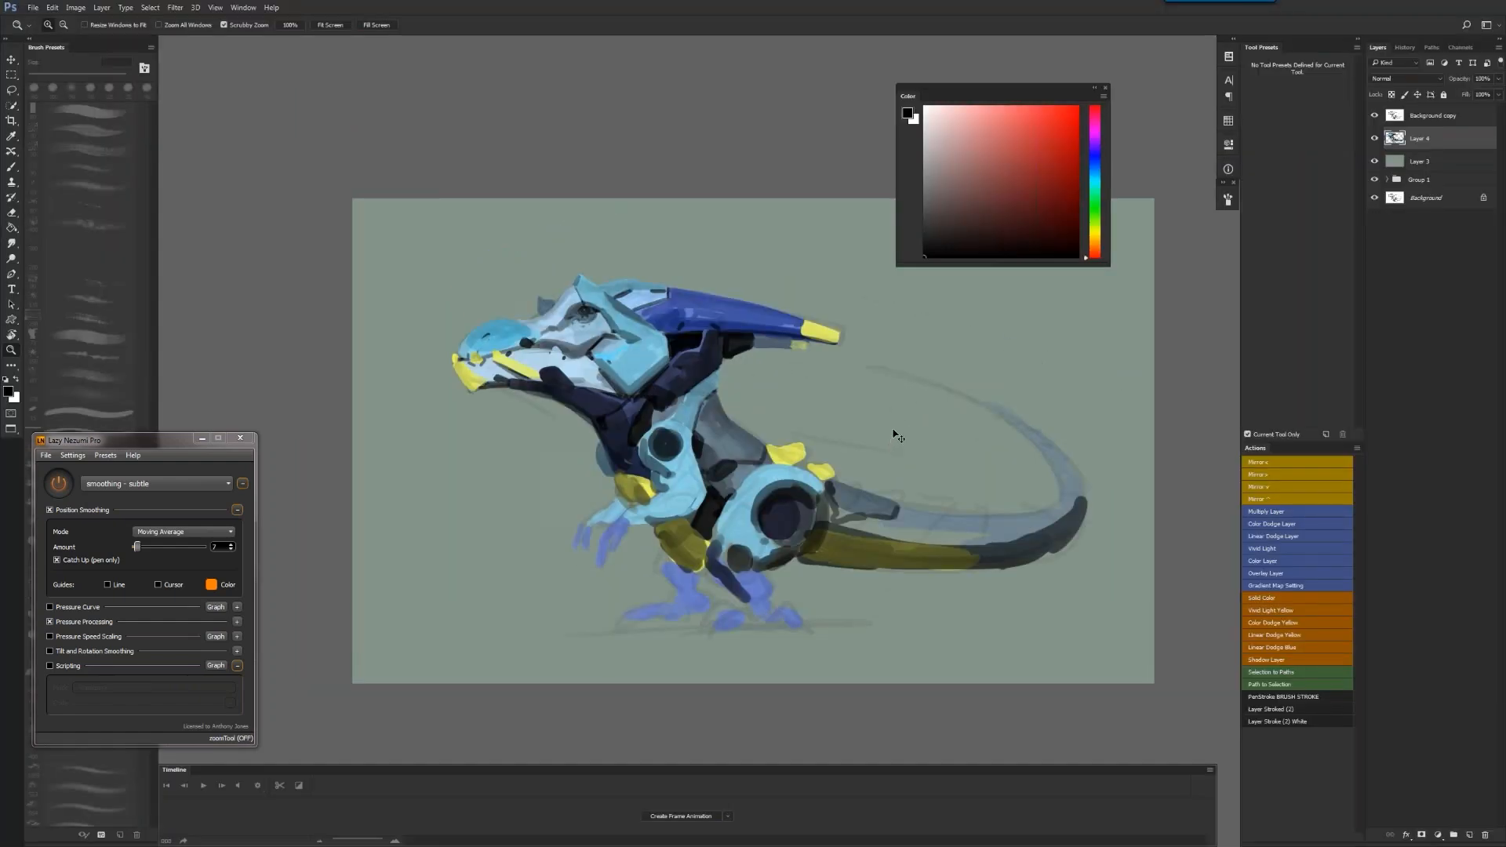
{"action": "key", "text": "i"}
{"action": "key", "text": "ctrl+u"}
{"action": "mouse_move", "coordinate": [1054, 368]}
{"action": "left_mouse_down"}
{"action": "mouse_move", "coordinate": [1115, 368]}
{"action": "mouse_move", "coordinate": [1023, 365]}
{"action": "mouse_move", "coordinate": [1039, 359]}
{"action": "left_mouse_up"}
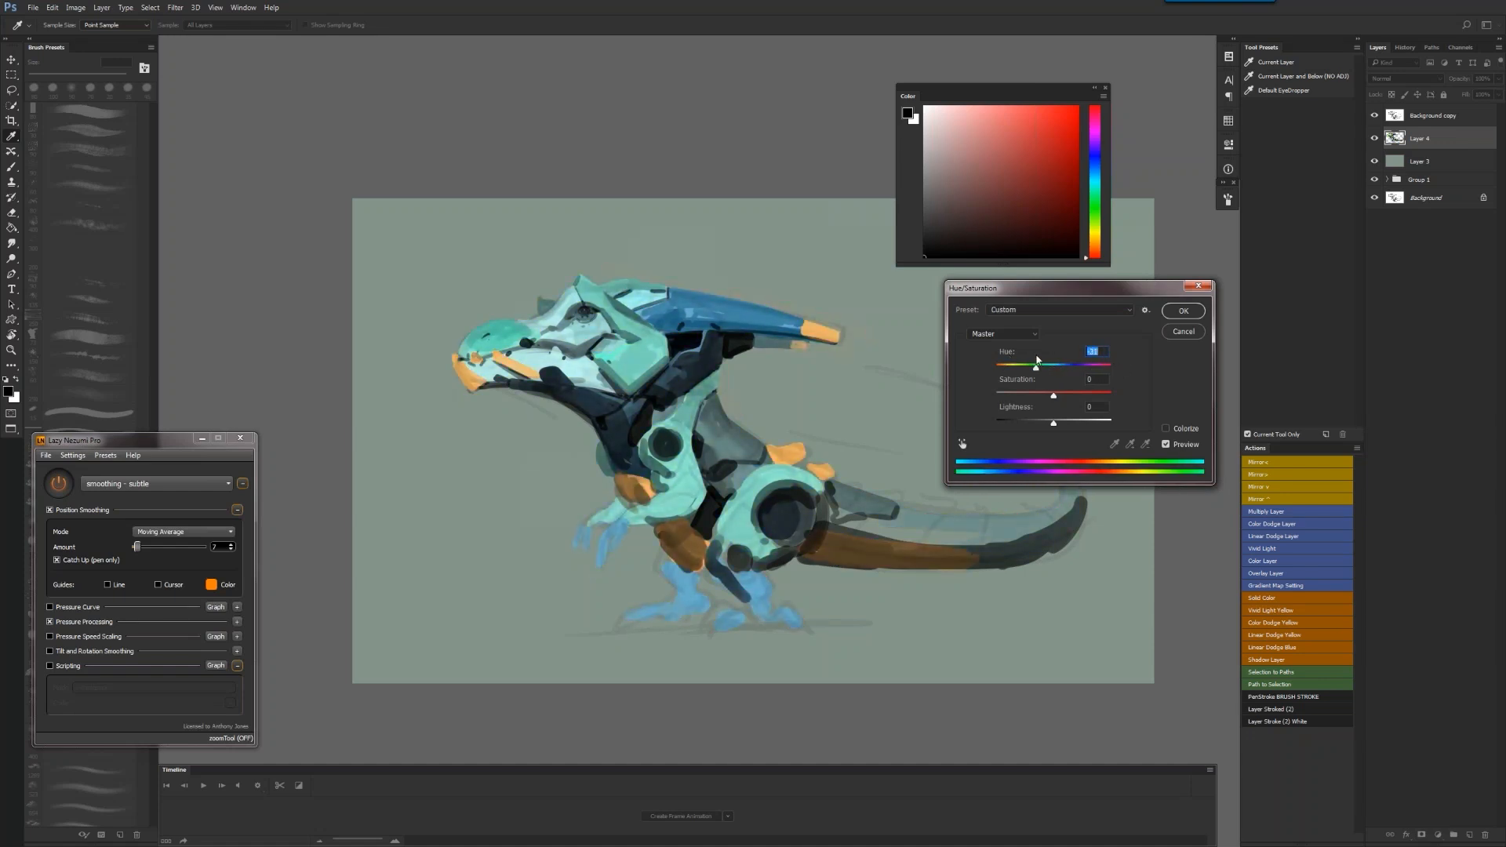
{"action": "left_click", "coordinate": [1185, 312]}
{"action": "key", "text": "b"}
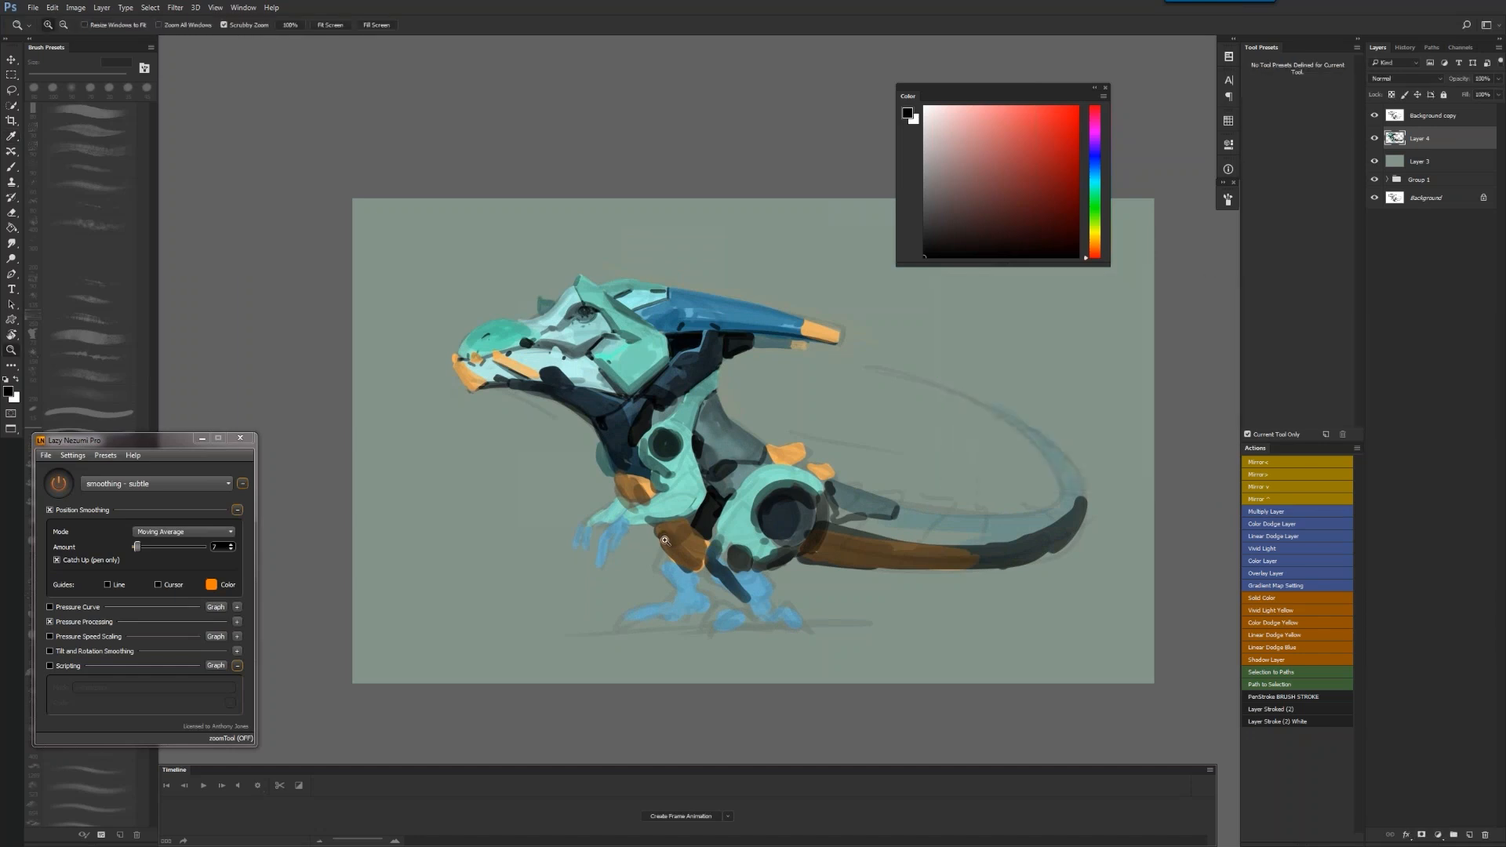
Paint orange claws on the toes with a smaller brush, sampling the color from the back spikes
{"action": "scroll", "coordinate": [670, 549], "scroll_direction": "up", "scroll_amount": 1}
{"action": "left_click", "coordinate": [820, 412], "text": "alt"}
{"action": "key", "text": "bracketleft"}
{"action": "key", "text": "bracketleft"}
{"action": "mouse_move", "coordinate": [615, 633]}
{"action": "left_mouse_down"}
{"action": "mouse_move", "coordinate": [603, 644]}
{"action": "mouse_move", "coordinate": [703, 647]}
{"action": "left_mouse_up"}
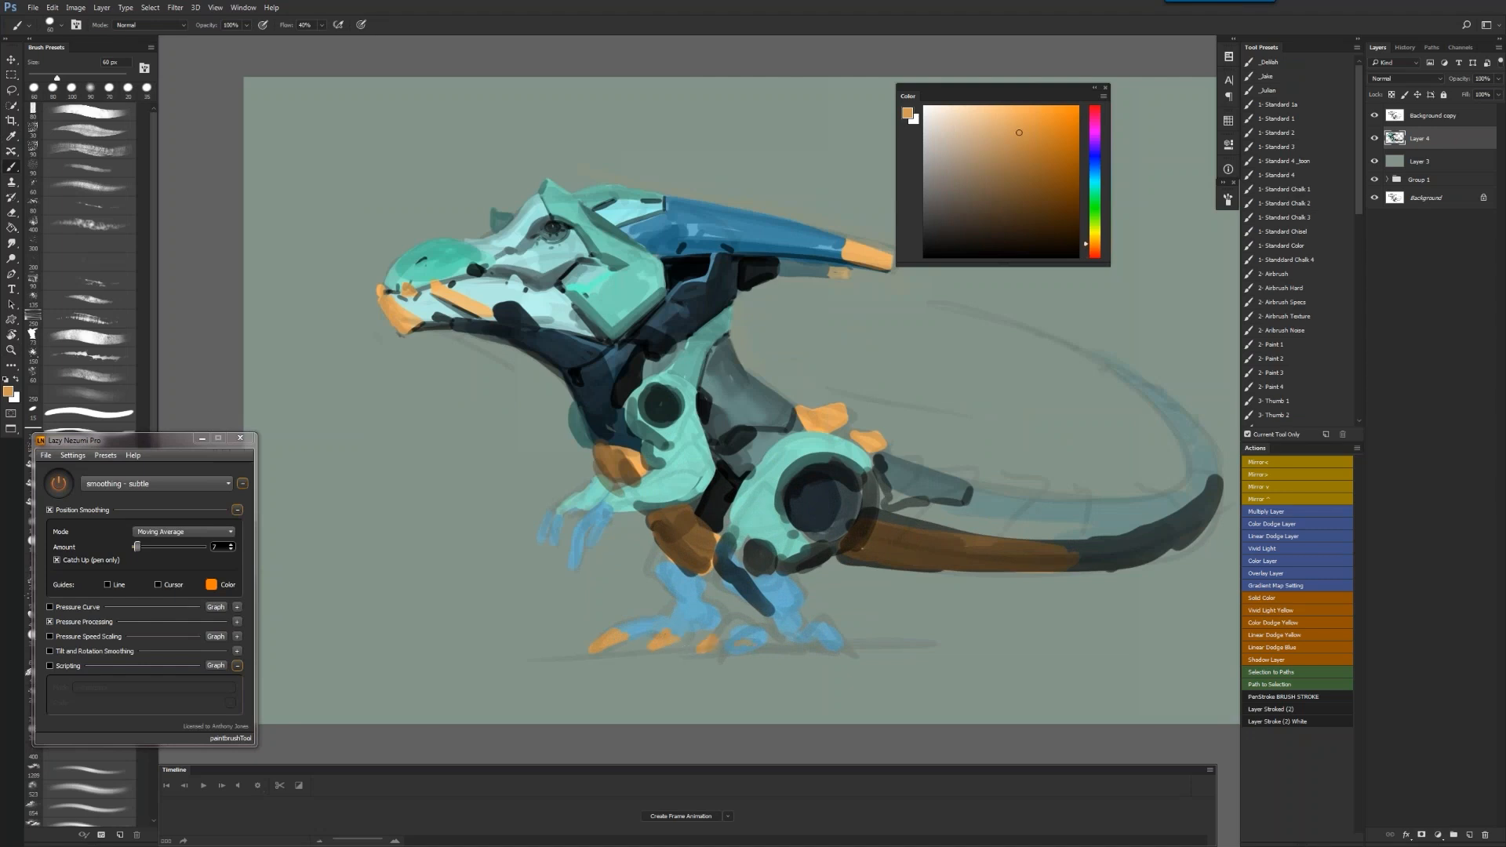
Darken the background layer to a deep gray-green by lowering its lightness with Hue/Saturation
{"action": "left_click", "coordinate": [1429, 163]}
{"action": "key", "text": "ctrl+u"}
{"action": "left_click_drag", "start_coordinate": [1054, 420], "coordinate": [1024, 425]}
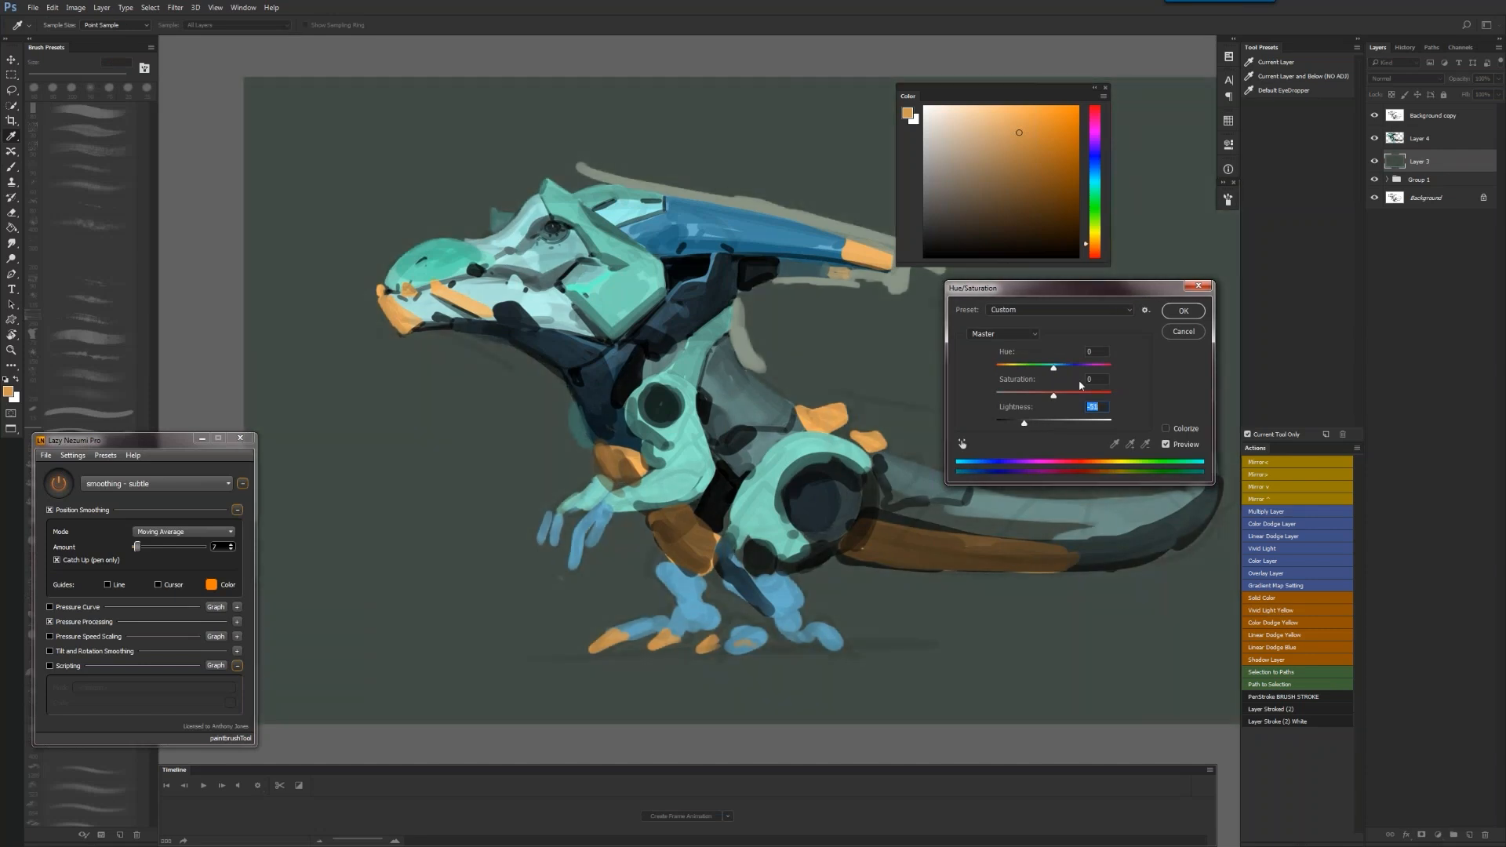
{"action": "left_click", "coordinate": [1197, 315]}
Select the leftover pale background strokes around the crest and back on the dinosaur layer and delete them
{"action": "left_click", "coordinate": [1408, 143]}
{"action": "key", "text": "f"}
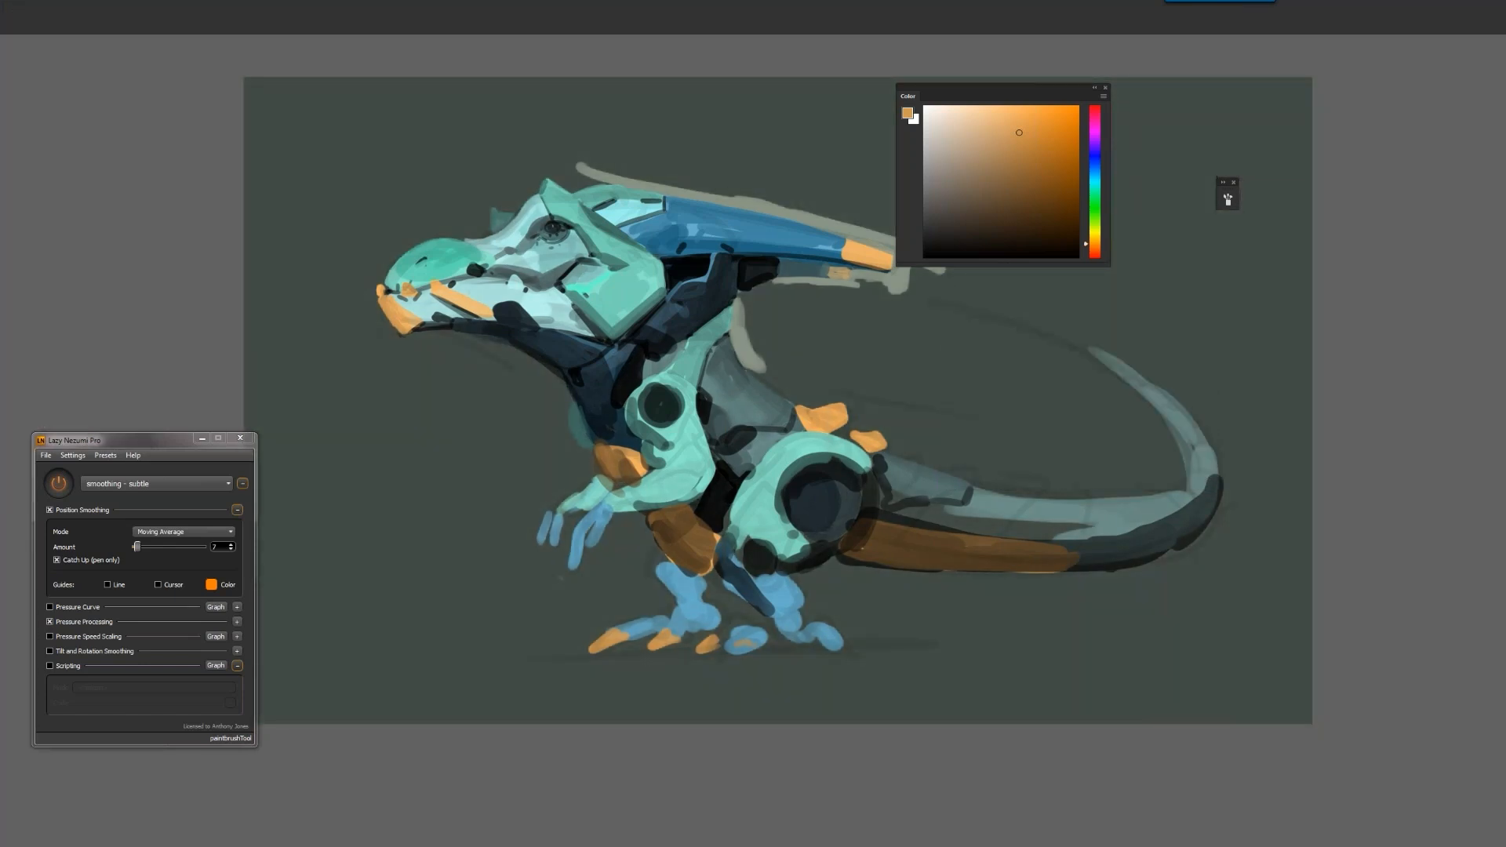
{"action": "key", "text": "w"}
{"action": "key", "text": "f"}
{"action": "key", "text": "f"}
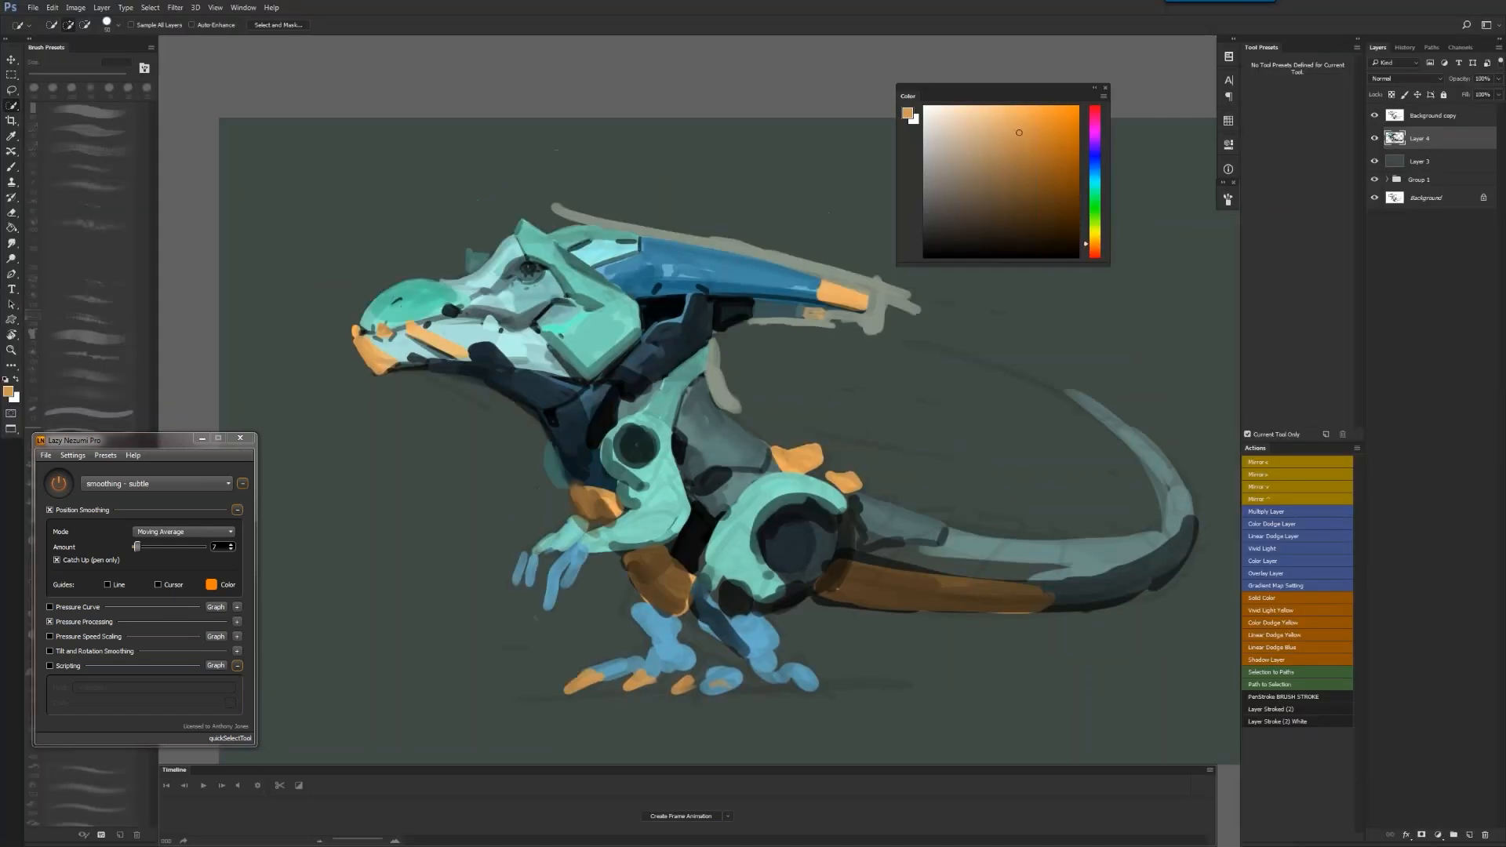
{"action": "key", "text": "shift+w"}
{"action": "left_click", "coordinate": [875, 315]}
{"action": "left_click", "coordinate": [723, 384], "text": "shift"}
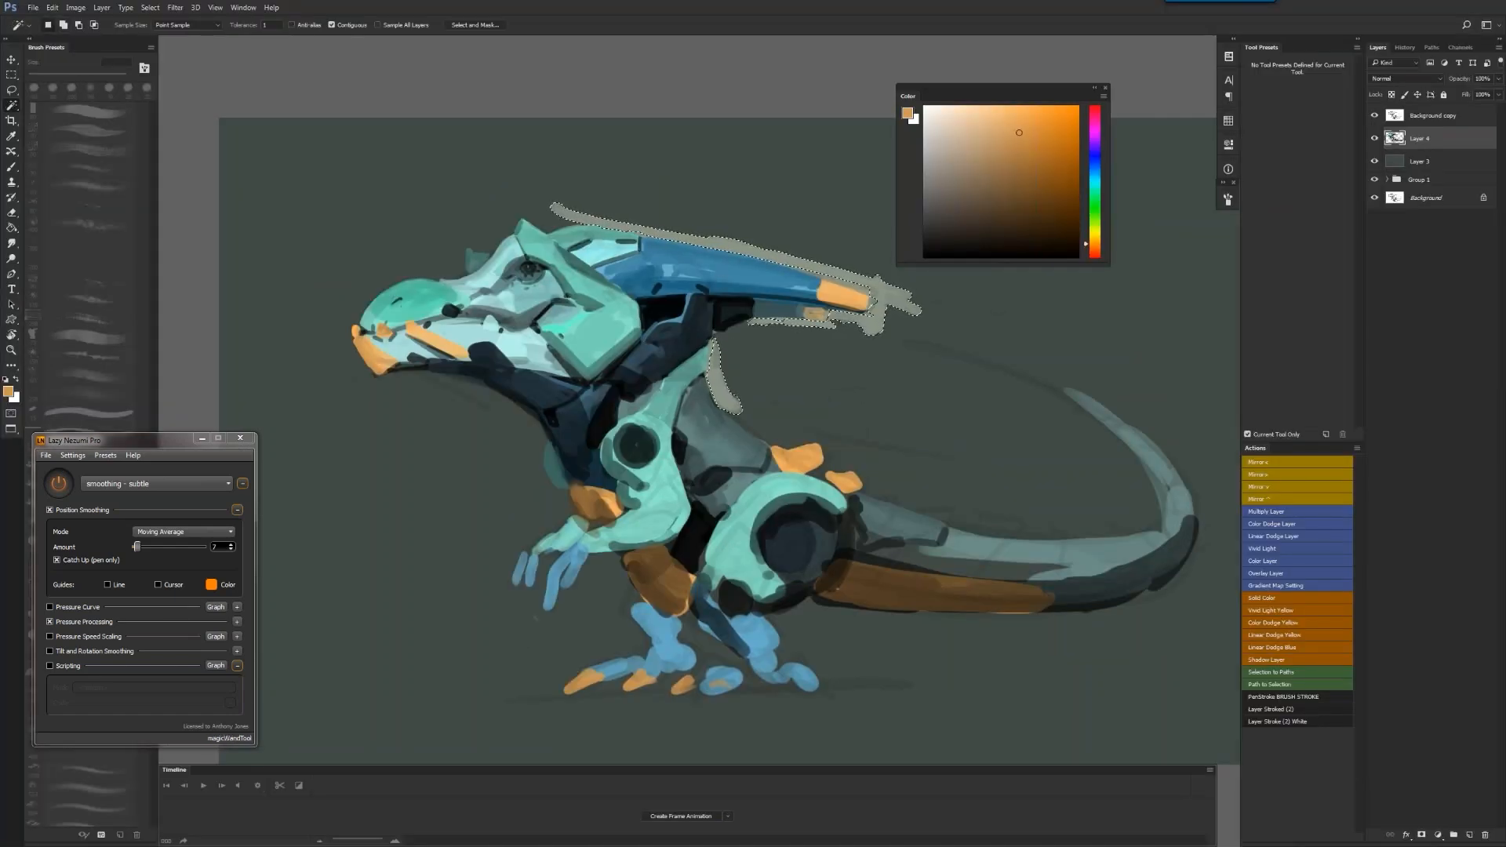
{"action": "key", "text": "Delete"}
{"action": "key", "text": "ctrl+d"}
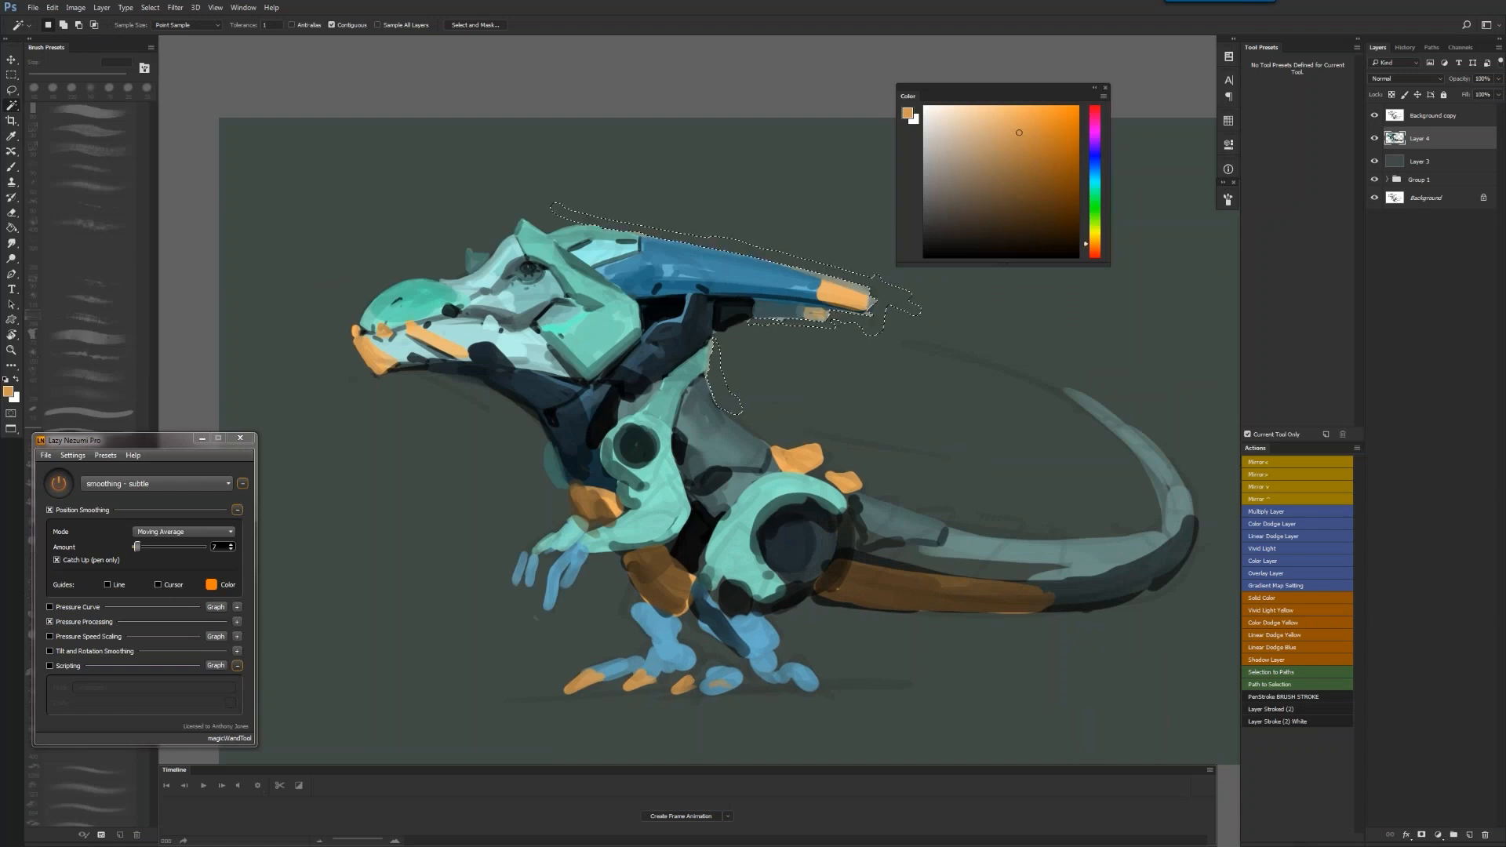
Flip the canvas and erase the stray paint along the crest's upper edge and around its orange tip
{"action": "key", "text": "ctrl+shift+h"}
{"action": "key", "text": "f"}
{"action": "key", "text": "e"}
{"action": "left_click_drag", "start_coordinate": [634, 265], "coordinate": [699, 246]}
{"action": "key", "text": "ctrl+z"}
{"action": "key", "text": "f"}
{"action": "key", "text": "f"}
{"action": "left_click", "coordinate": [1296, 80]}
{"action": "key", "text": "f"}
{"action": "key", "text": "f"}
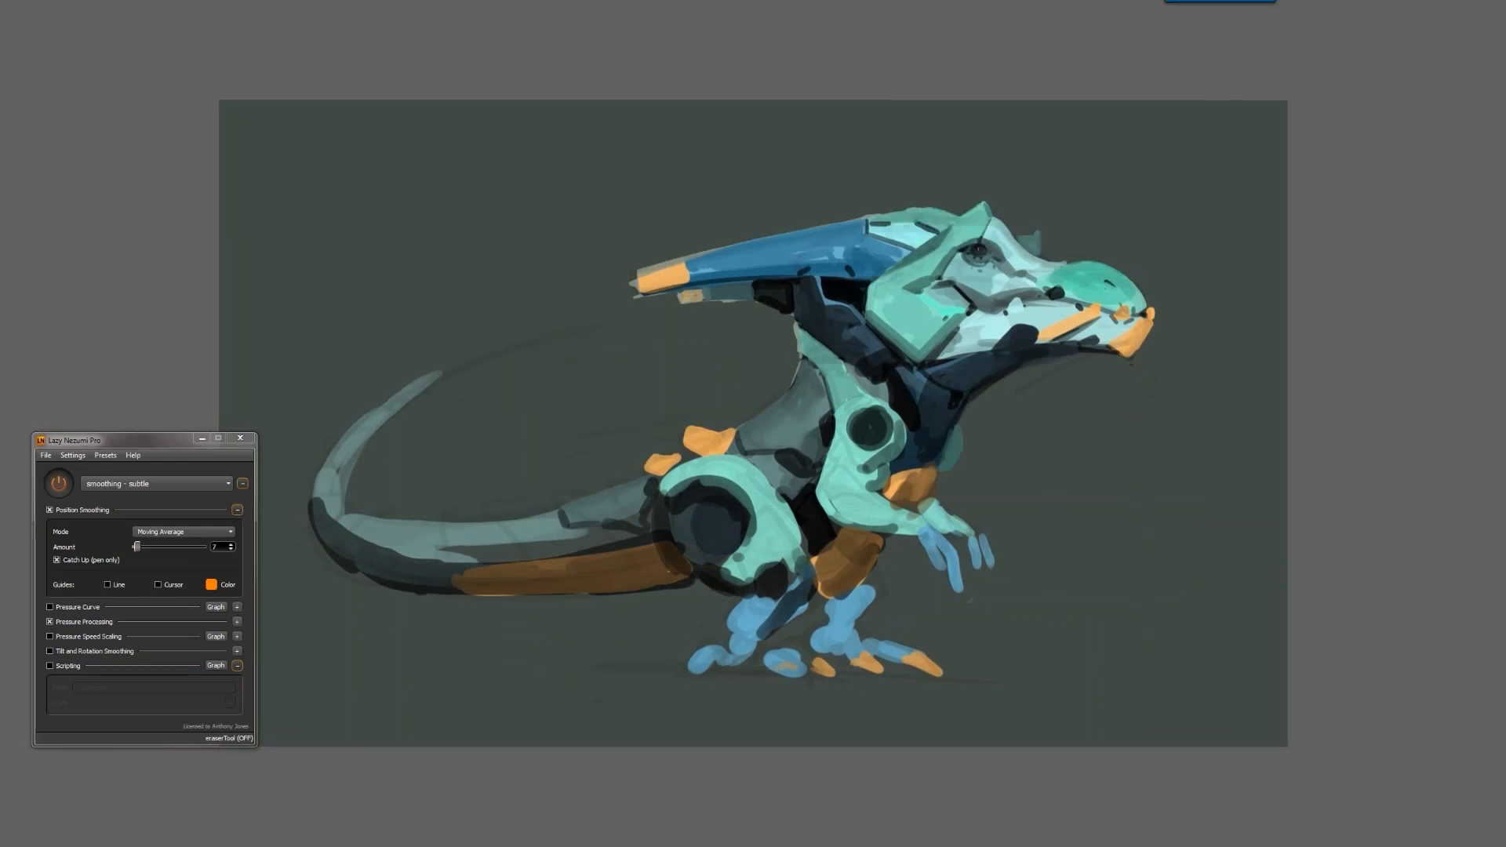
{"action": "left_click_drag", "start_coordinate": [641, 271], "coordinate": [832, 225]}
{"action": "left_click_drag", "start_coordinate": [637, 274], "coordinate": [635, 295]}
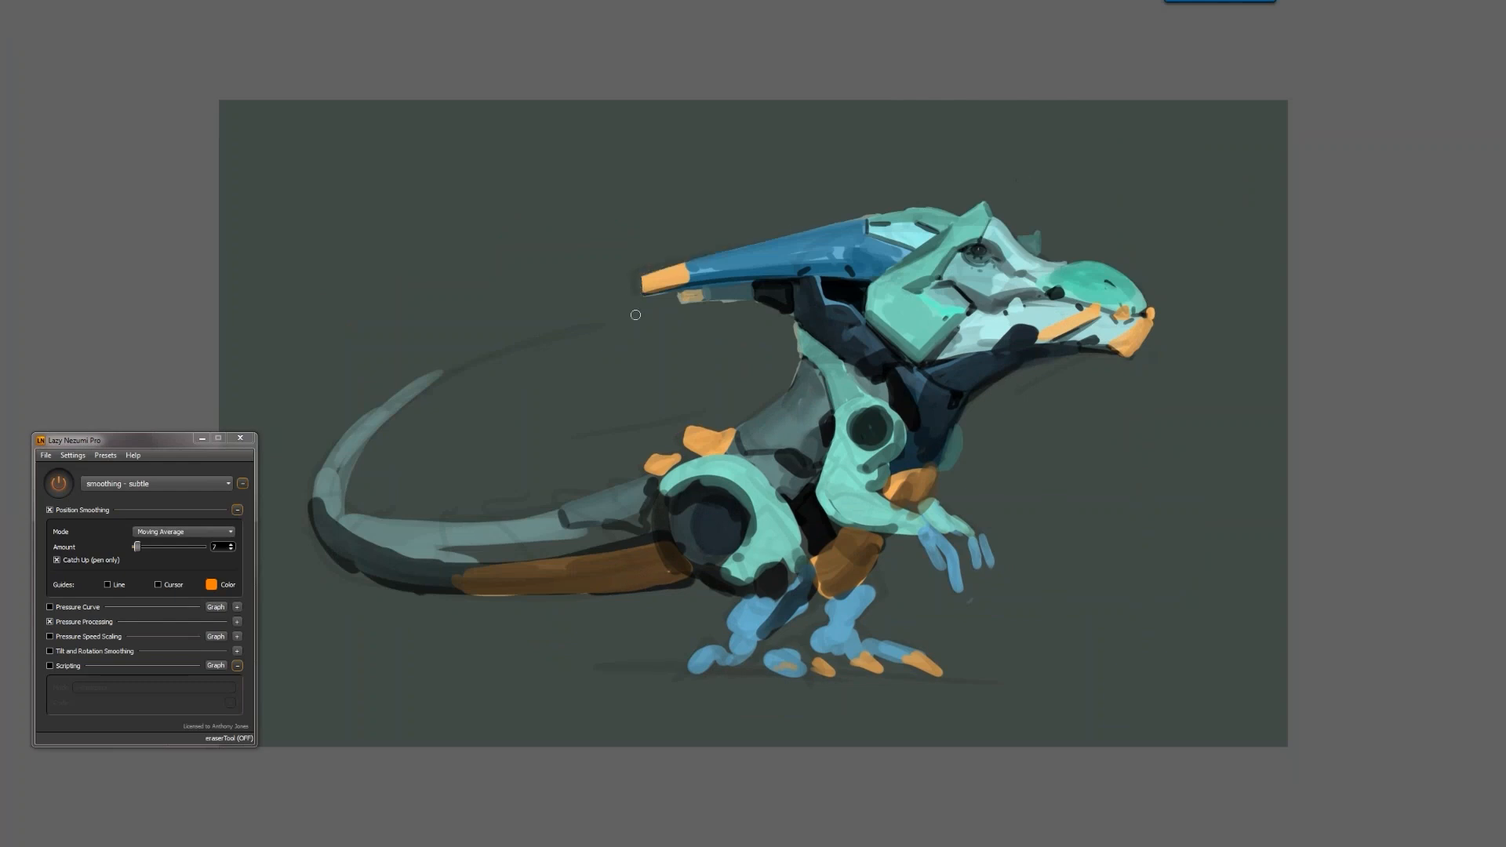
Repaint the upper edge of the crest's base plate and the tip of the lower prong, checking the canvas flipped
{"action": "key", "text": "b"}
{"action": "left_click_drag", "start_coordinate": [856, 219], "coordinate": [952, 217]}
{"action": "left_click_drag", "start_coordinate": [850, 219], "coordinate": [897, 223]}
{"action": "left_click_drag", "start_coordinate": [681, 296], "coordinate": [705, 290]}
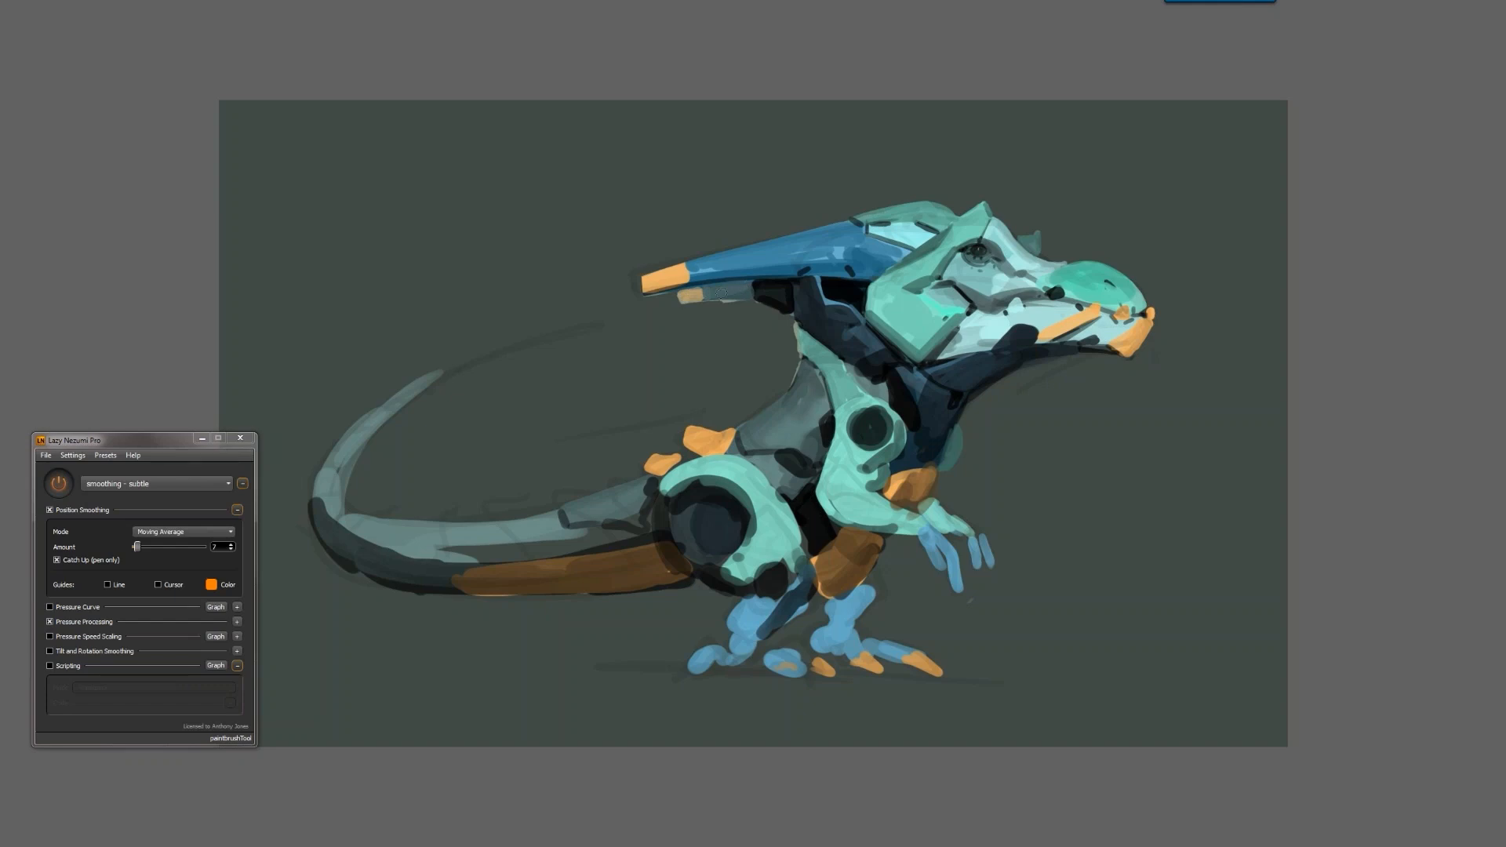
{"action": "key", "text": "e"}
{"action": "key", "text": "ctrl+shift+h"}
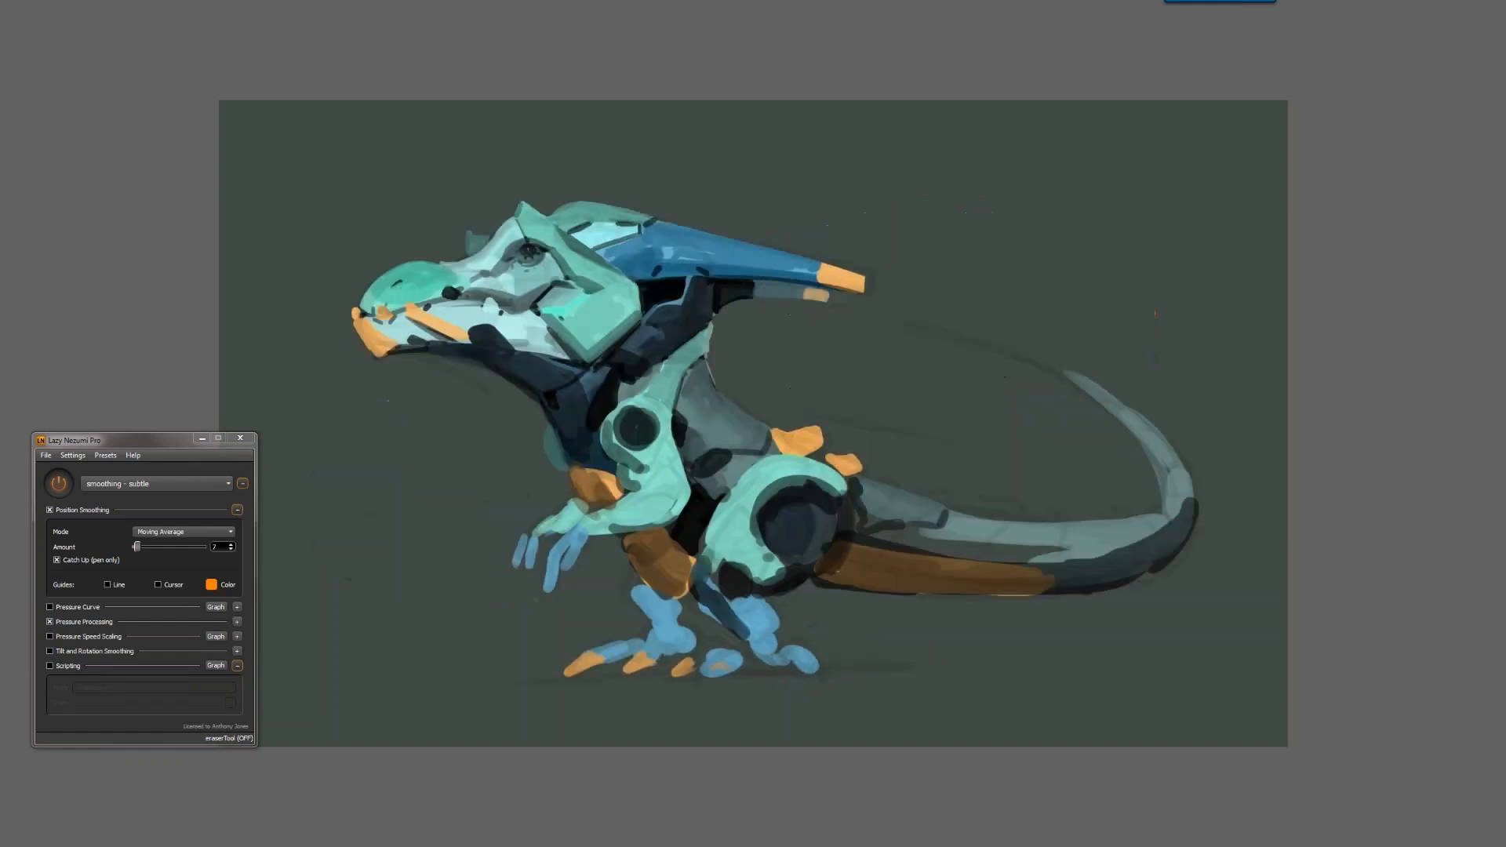
{"action": "key", "text": "ctrl+shift+h"}
Refine the navy neck plate below the crest, checking the figure at reduced zoom and flipped
{"action": "key", "text": "b"}
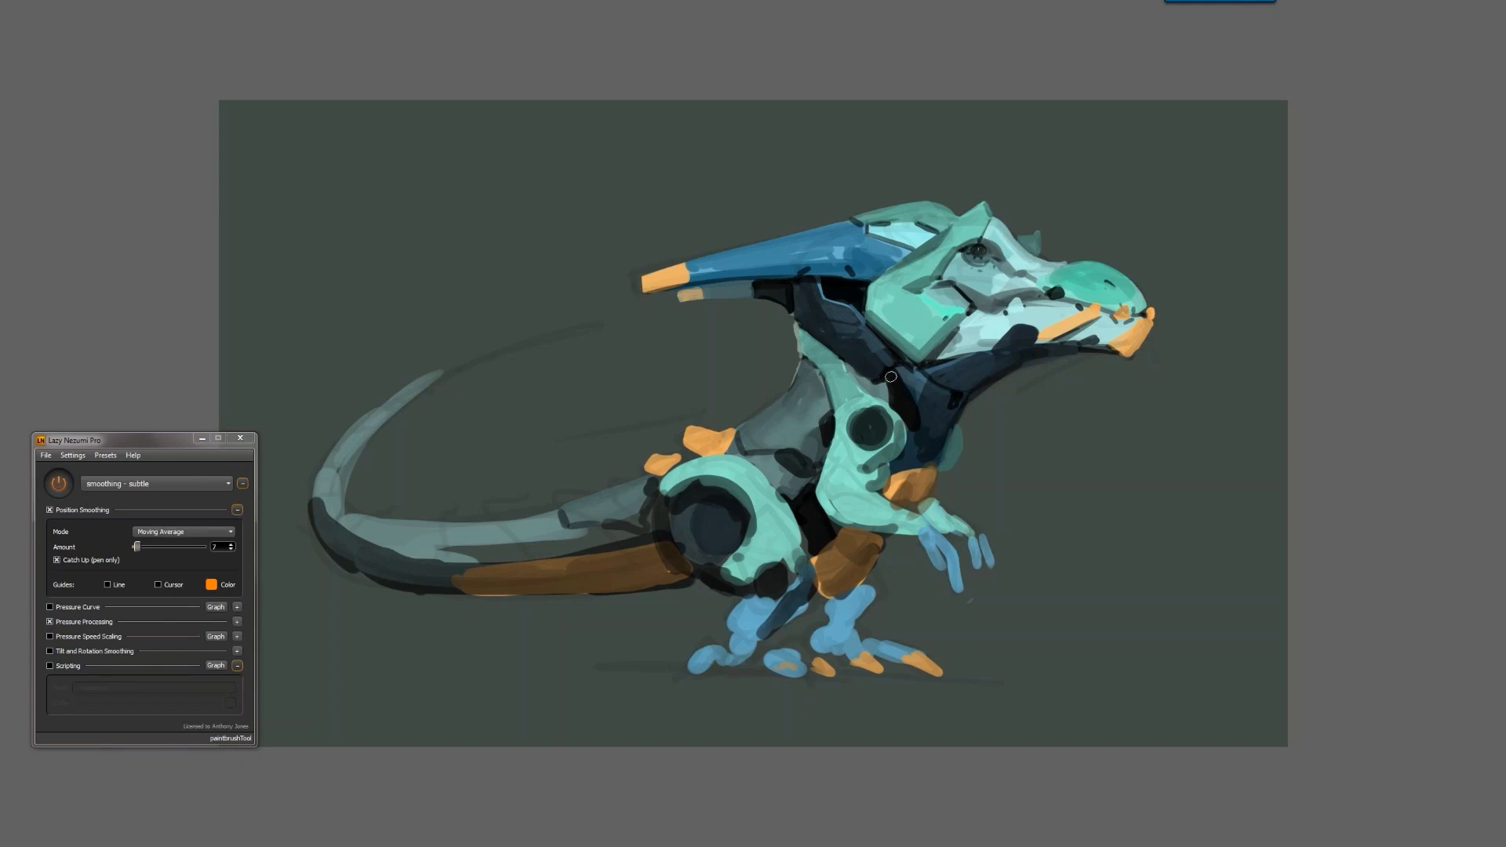
{"action": "key", "text": "z"}
{"action": "left_click", "coordinate": [864, 400], "text": "alt"}
{"action": "left_click", "coordinate": [863, 401], "text": "alt"}
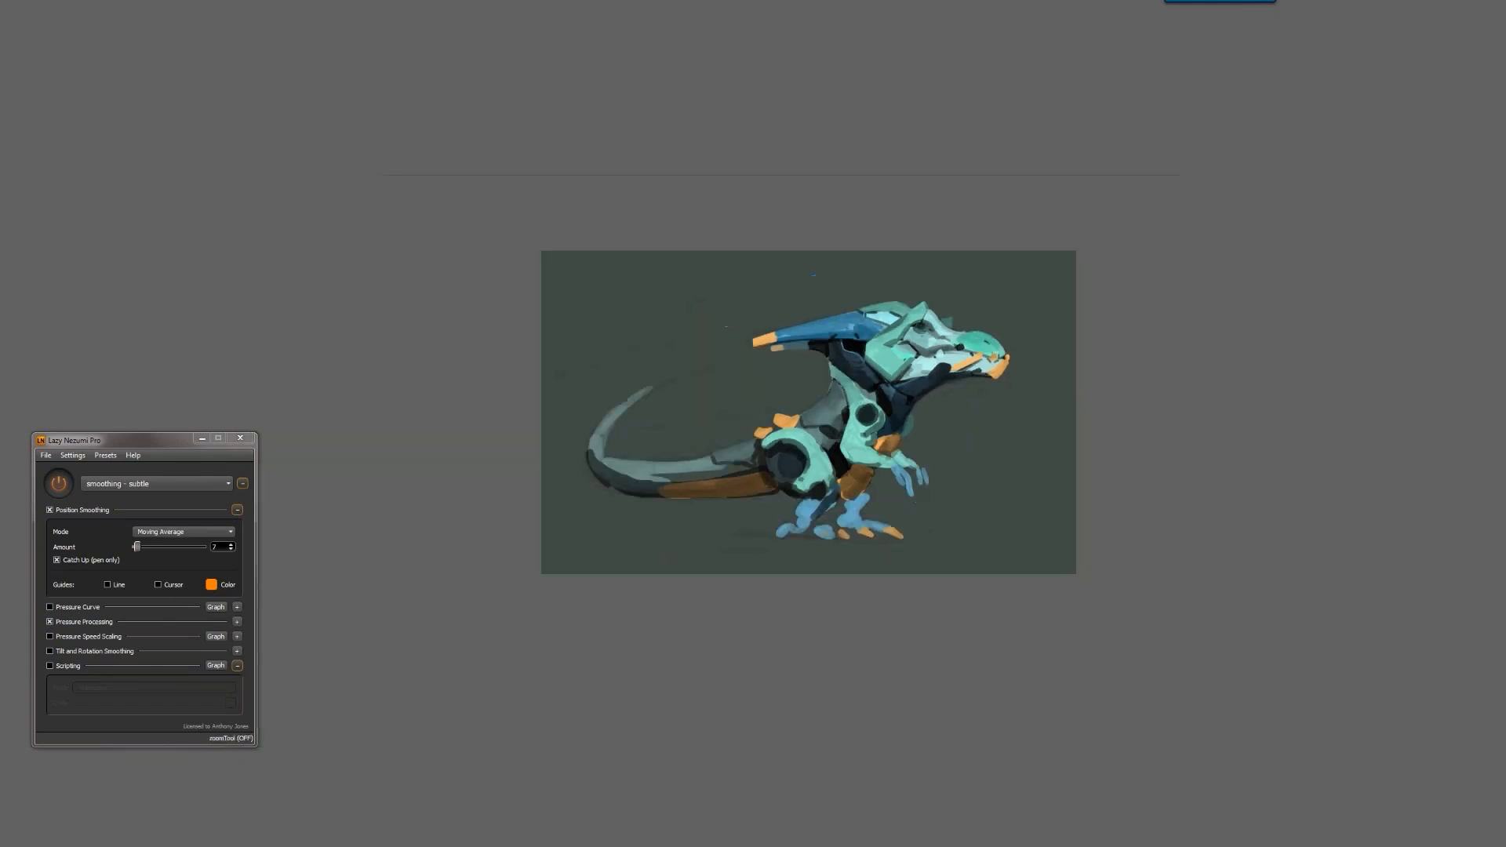
{"action": "key", "text": "ctrl+shift+h"}
{"action": "left_click", "coordinate": [761, 376]}
{"action": "left_click", "coordinate": [761, 377]}
{"action": "key", "text": "b"}
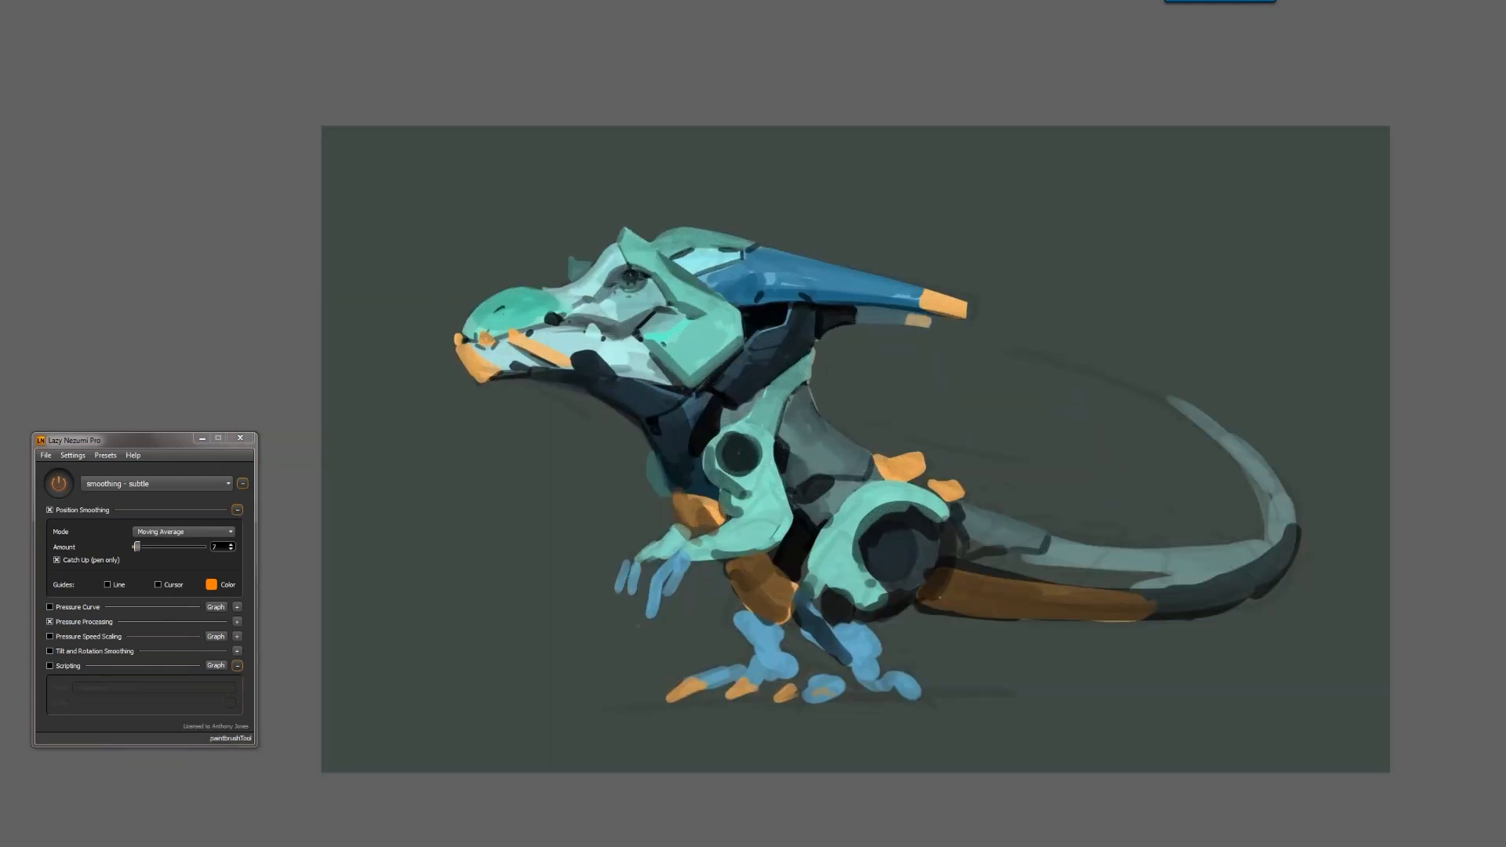
Touch up the dark joint between the neck plates and the teal shoulder, checking it at reduced zoom and flipped
{"action": "key", "text": "ctrl+shift+h"}
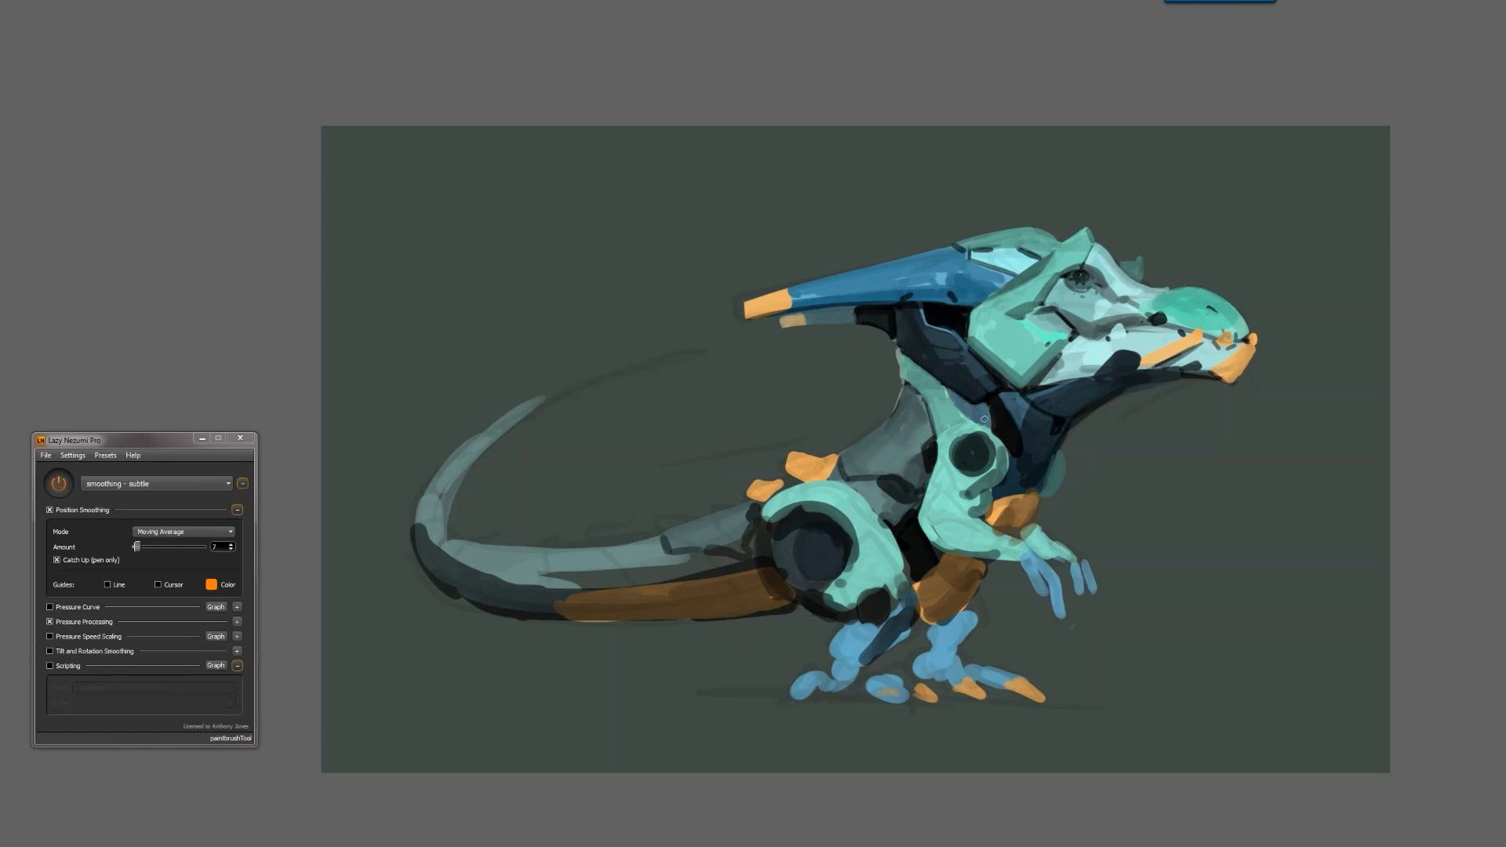
{"action": "left_click", "coordinate": [993, 477], "text": "alt"}
{"action": "left_click", "coordinate": [995, 478], "text": "alt"}
{"action": "left_click", "coordinate": [995, 478], "text": "alt"}
{"action": "left_click", "coordinate": [994, 478], "text": "alt"}
{"action": "key", "text": "F2"}
{"action": "left_click", "coordinate": [986, 480], "text": "ctrl"}
{"action": "left_click", "coordinate": [986, 480], "text": "ctrl"}
{"action": "left_click", "coordinate": [986, 480], "text": "ctrl"}
{"action": "left_click", "coordinate": [985, 479], "text": "ctrl"}
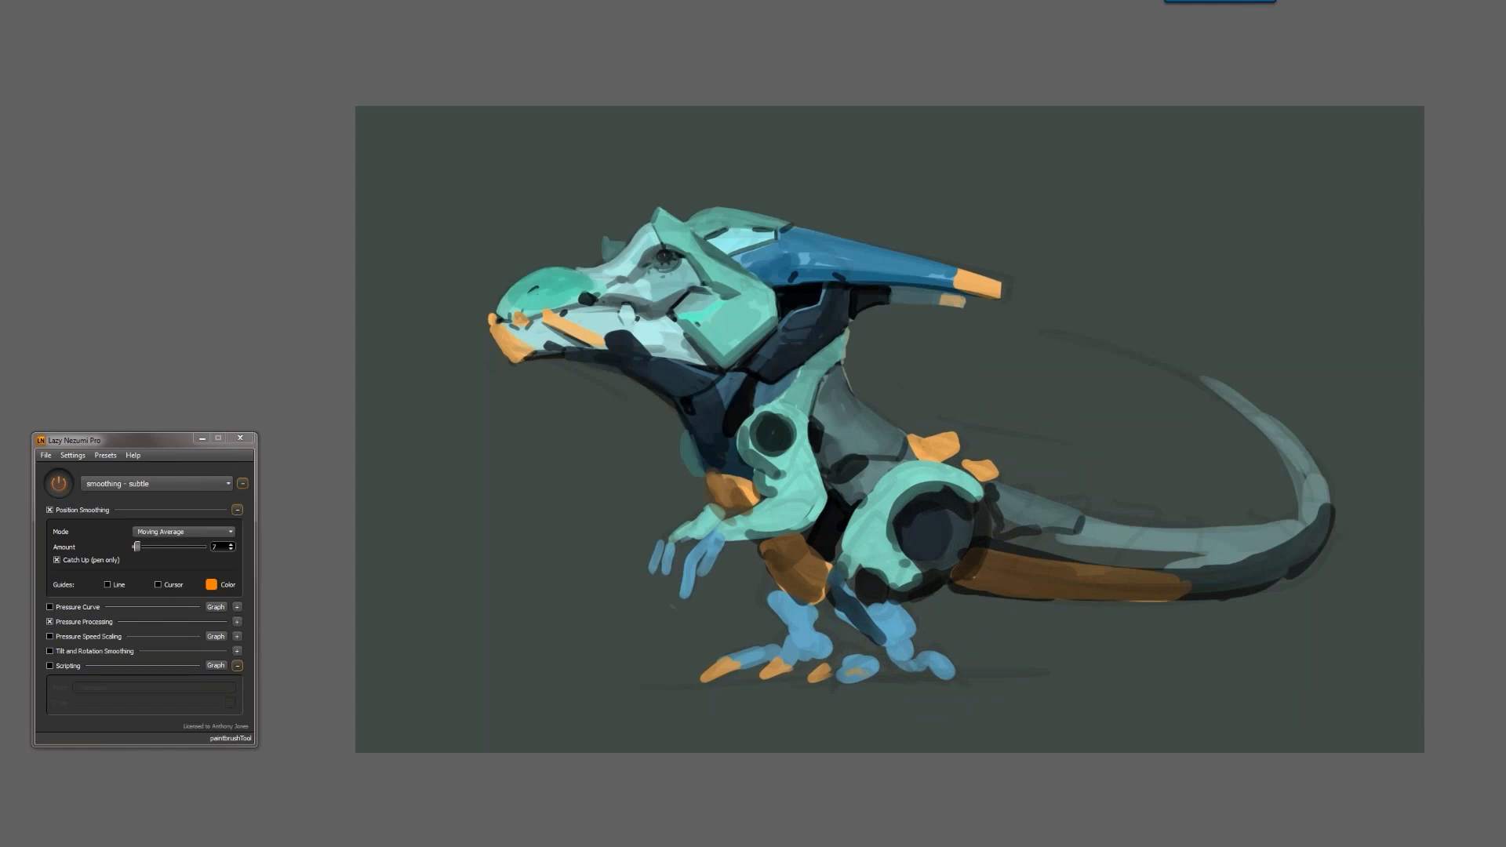
Add dark slots along the mouth line and panel lines on the face below the eye
{"action": "mouse_move", "coordinate": [589, 307]}
{"action": "left_mouse_down"}
{"action": "mouse_move", "coordinate": [610, 305]}
{"action": "mouse_move", "coordinate": [572, 309]}
{"action": "mouse_move", "coordinate": [669, 317]}
{"action": "left_mouse_up"}
{"action": "key", "text": "ctrl+shift+h"}
{"action": "left_click_drag", "start_coordinate": [930, 336], "coordinate": [611, 314]}
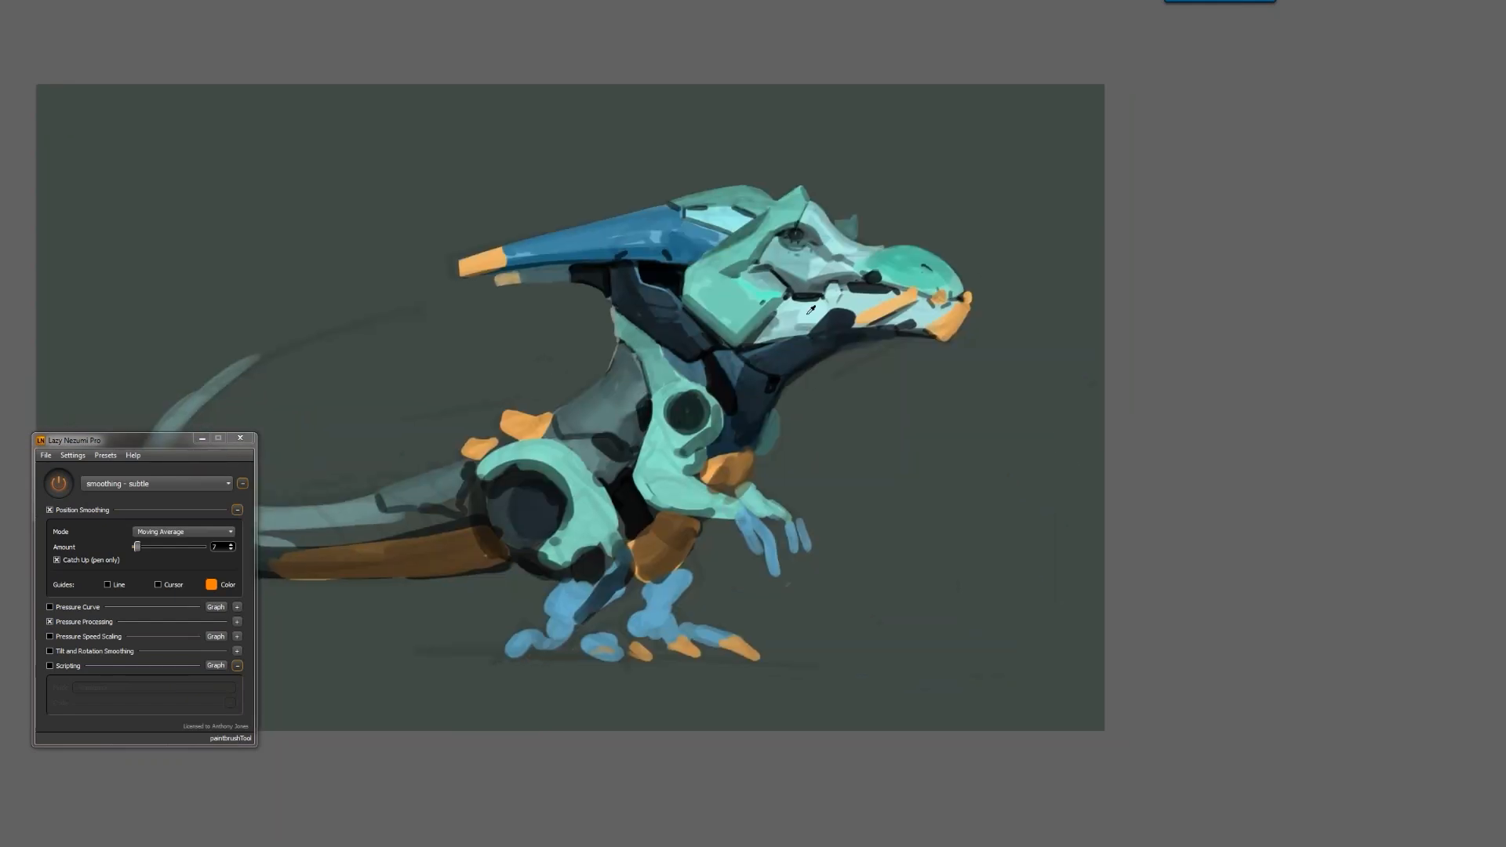
{"action": "left_click_drag", "start_coordinate": [786, 308], "coordinate": [763, 337]}
{"action": "mouse_move", "coordinate": [787, 308]}
{"action": "left_mouse_down"}
{"action": "mouse_move", "coordinate": [759, 340]}
{"action": "mouse_move", "coordinate": [798, 323]}
{"action": "left_mouse_up"}
{"action": "left_click_drag", "start_coordinate": [808, 282], "coordinate": [808, 291]}
{"action": "mouse_move", "coordinate": [829, 240]}
{"action": "left_mouse_down"}
{"action": "mouse_move", "coordinate": [819, 249]}
{"action": "mouse_move", "coordinate": [843, 236]}
{"action": "left_mouse_up"}
{"action": "key", "text": "ctrl+alt+space"}
{"action": "left_click", "coordinate": [826, 297], "text": "ctrl+alt"}
{"action": "left_click", "coordinate": [826, 298], "text": "ctrl+alt"}
{"action": "left_click", "coordinate": [830, 302], "text": "ctrl+alt"}
{"action": "key", "text": "F2"}
Paint a bright teal highlight on the brow plate above the eye at a closer zoom
{"action": "key", "text": "ctrl+space"}
{"action": "left_click", "coordinate": [624, 310], "text": "ctrl"}
{"action": "left_click", "coordinate": [622, 308], "text": "ctrl"}
{"action": "left_click", "coordinate": [624, 308], "text": "ctrl"}
{"action": "left_click", "coordinate": [693, 323], "text": "ctrl"}
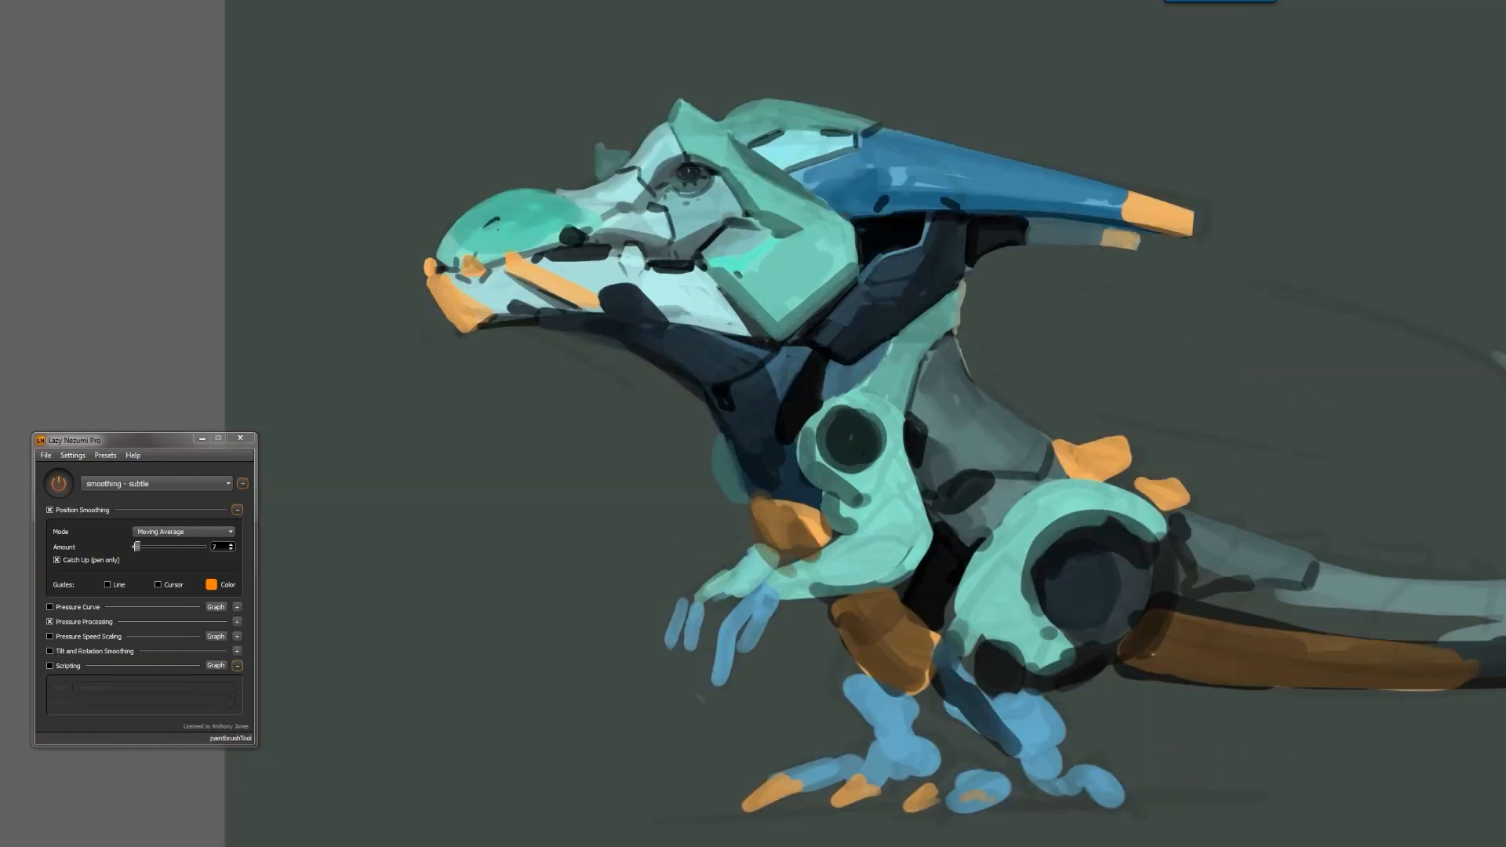
{"action": "mouse_move", "coordinate": [713, 147]}
{"action": "left_mouse_down"}
{"action": "mouse_move", "coordinate": [720, 160]}
{"action": "mouse_move", "coordinate": [722, 144]}
{"action": "left_mouse_up"}
{"action": "key", "text": "Tab"}
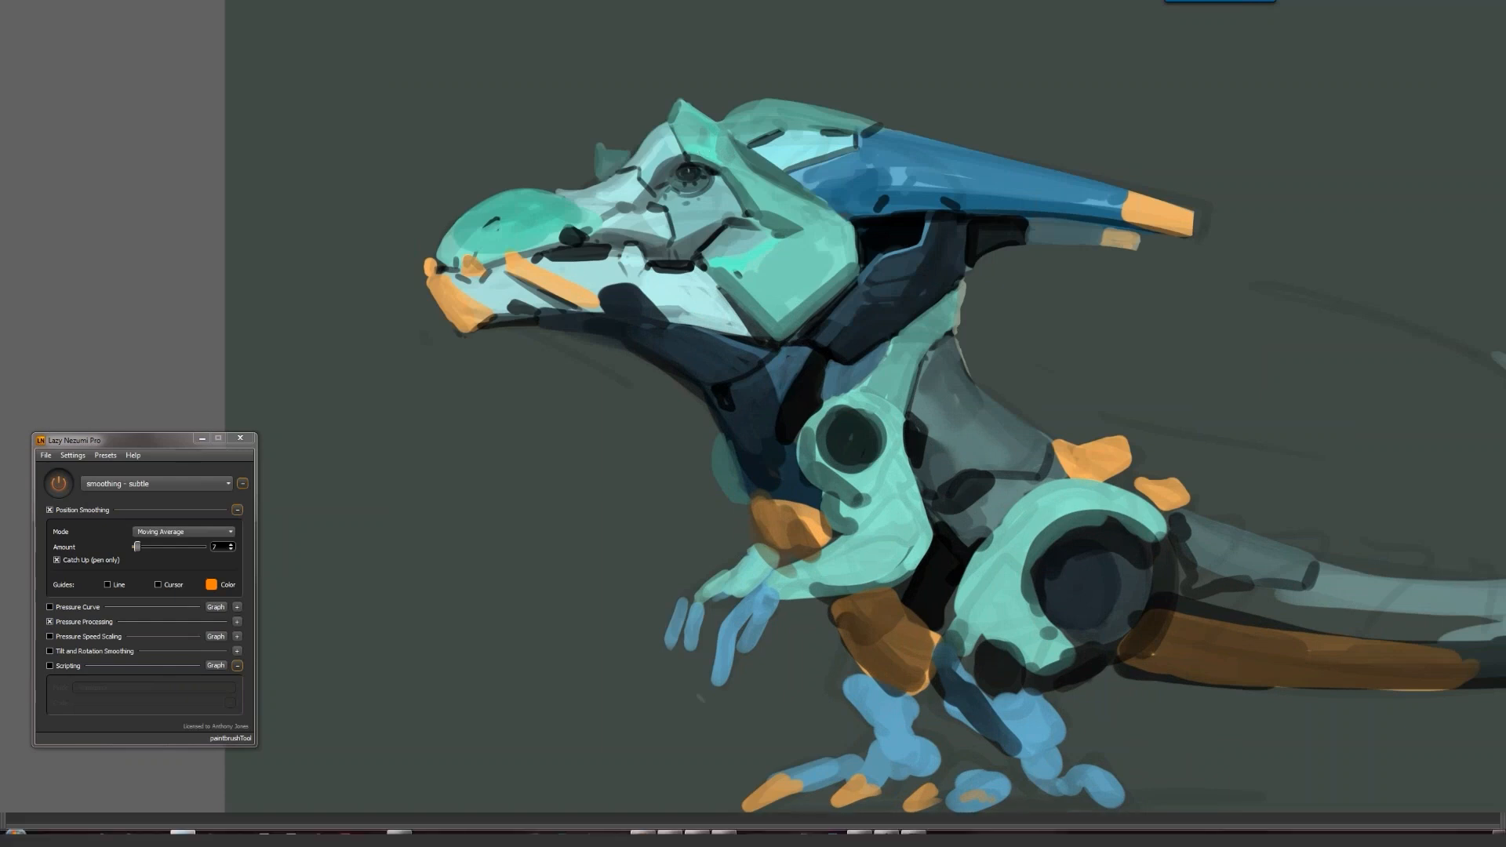
{"action": "left_click", "coordinate": [1032, 107]}
{"action": "key", "text": "Tab"}
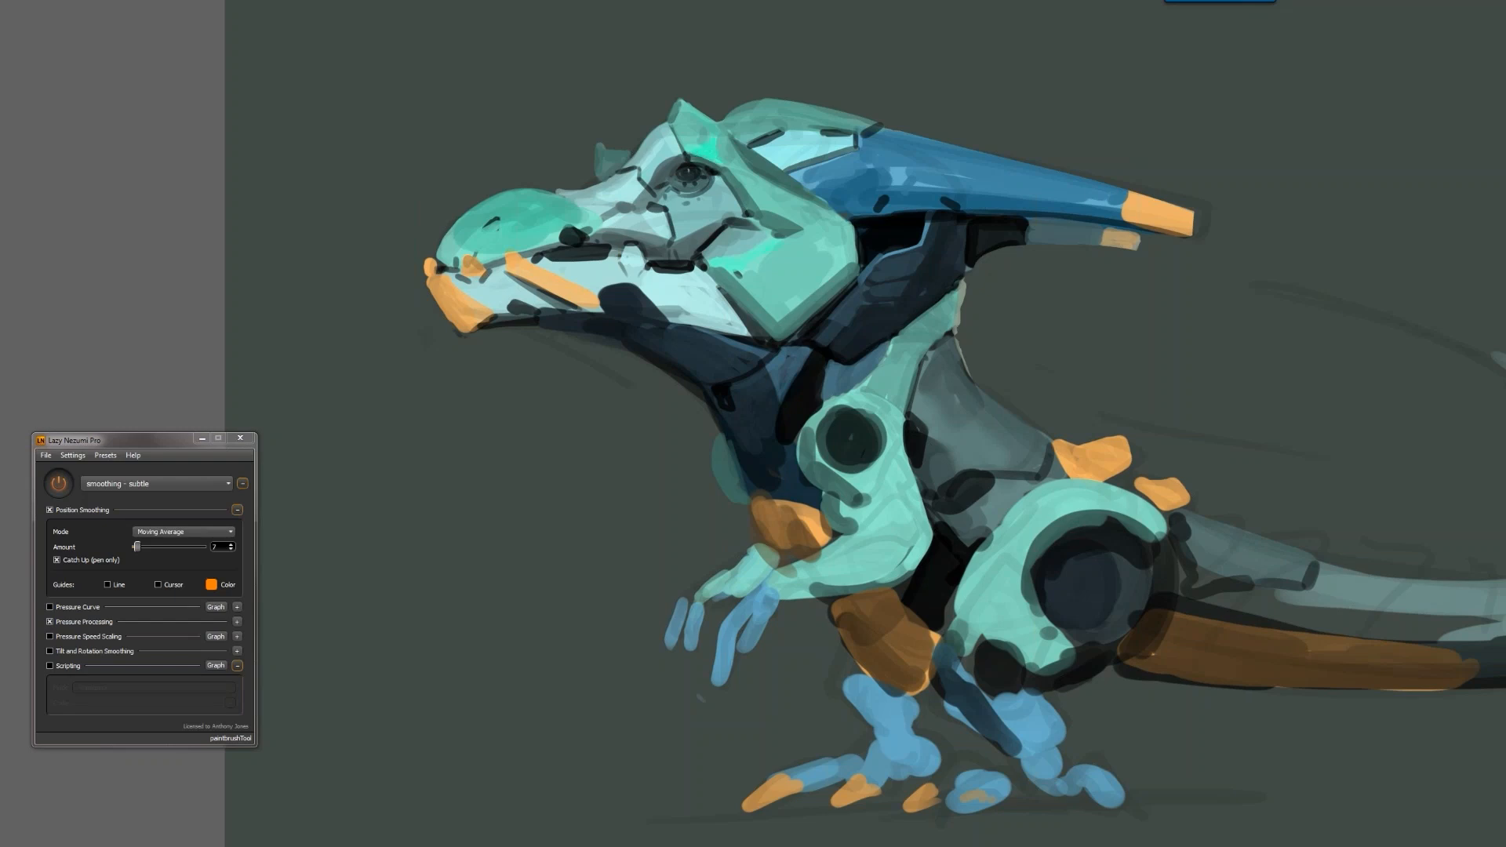
Add a bright teal highlight to the rim of the round shoulder joint on the flipped canvas
{"action": "left_click", "coordinate": [808, 275], "text": "ctrl+alt"}
{"action": "left_click", "coordinate": [808, 275], "text": "ctrl+alt"}
{"action": "key", "text": "F2"}
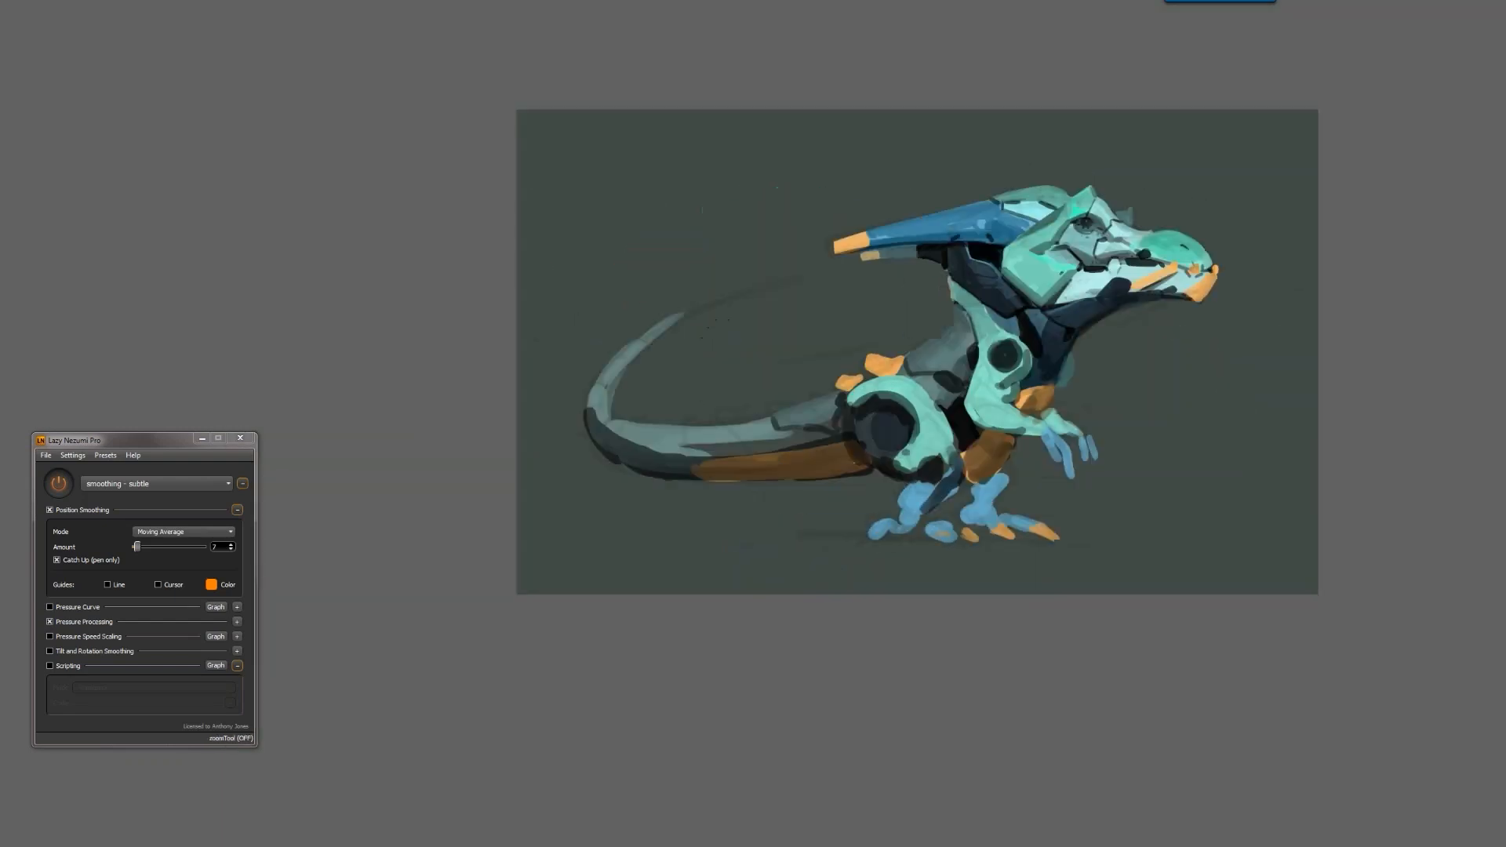
{"action": "left_click", "coordinate": [1023, 368], "text": "ctrl"}
{"action": "left_click", "coordinate": [1023, 368], "text": "ctrl"}
{"action": "left_click_drag", "start_coordinate": [1023, 368], "coordinate": [776, 355]}
{"action": "mouse_move", "coordinate": [727, 295]}
{"action": "left_mouse_down"}
{"action": "mouse_move", "coordinate": [757, 297]}
{"action": "mouse_move", "coordinate": [710, 313]}
{"action": "left_mouse_up"}
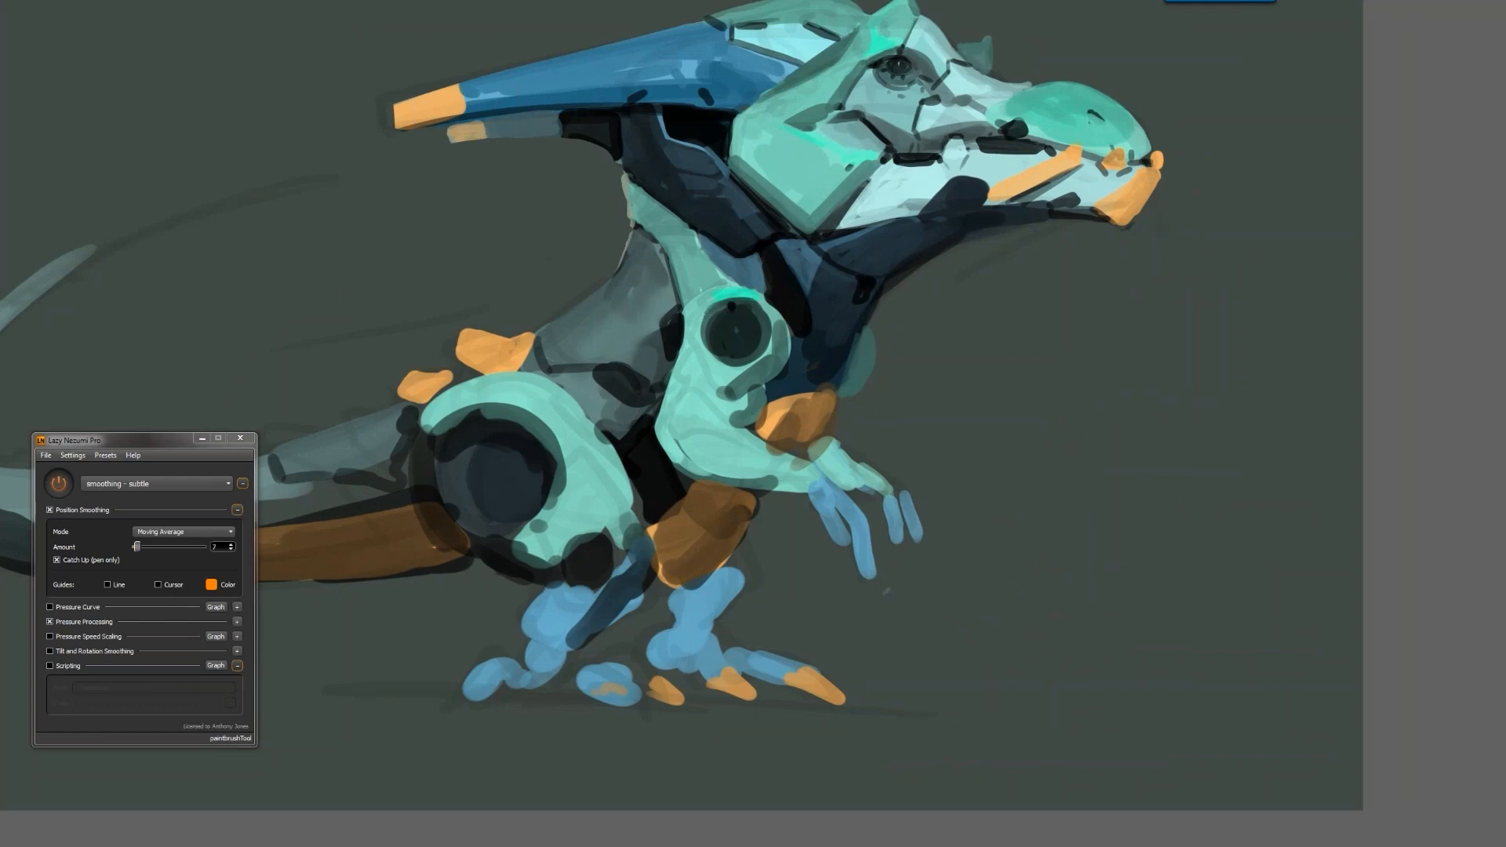
Paint a black ring and inner socket details on the round hip joint, checking the canvas flipped
{"action": "left_click", "coordinate": [752, 393], "text": "alt"}
{"action": "left_click", "coordinate": [755, 392], "text": "alt"}
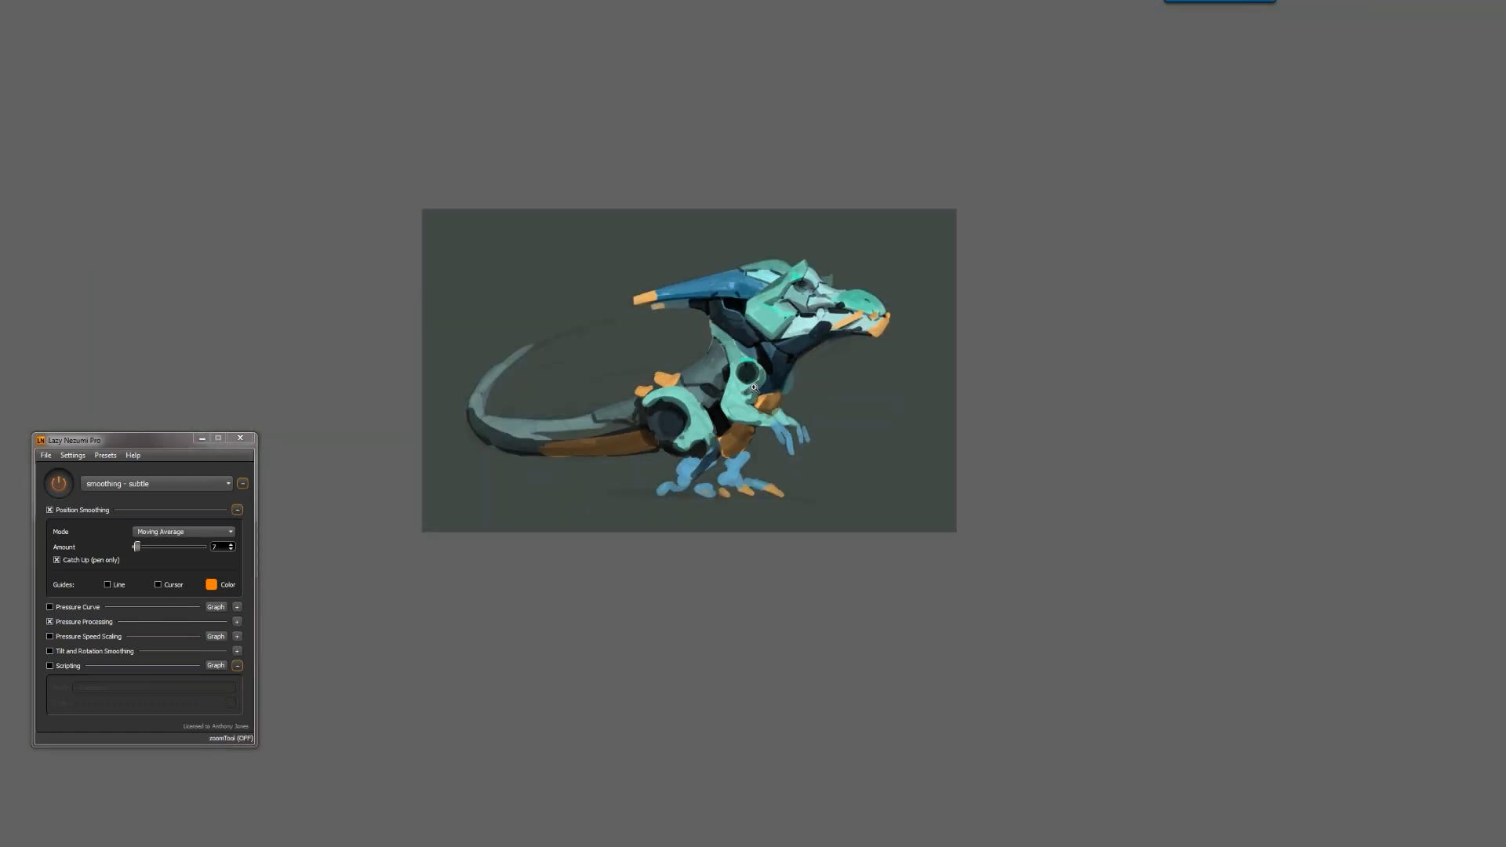
{"action": "left_click", "coordinate": [753, 389]}
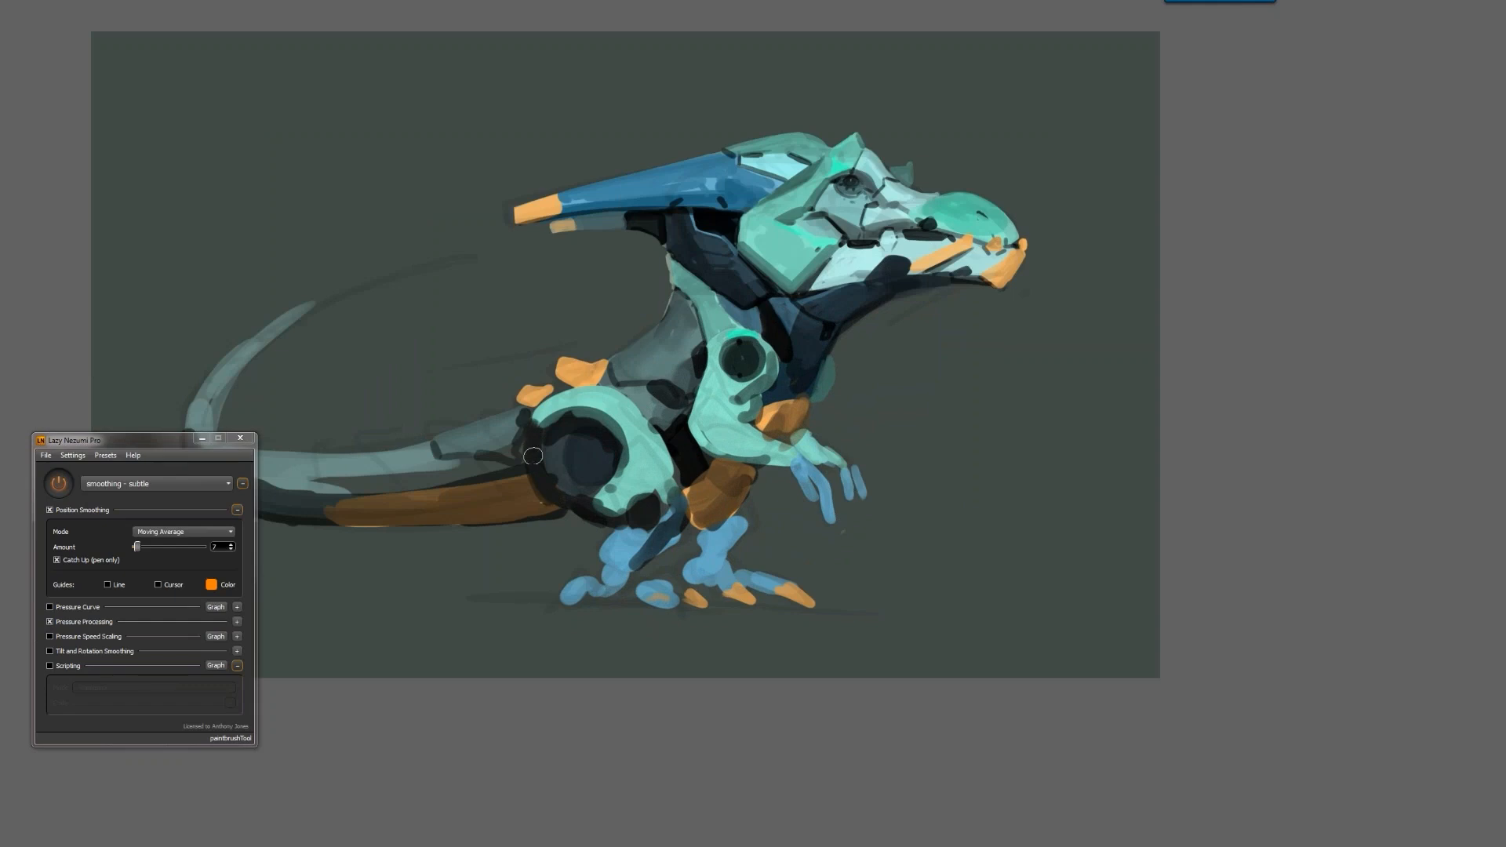
{"action": "left_click_drag", "start_coordinate": [573, 513], "coordinate": [607, 522]}
{"action": "mouse_move", "coordinate": [549, 430]}
{"action": "left_mouse_down"}
{"action": "mouse_move", "coordinate": [551, 471]}
{"action": "mouse_move", "coordinate": [602, 488]}
{"action": "mouse_move", "coordinate": [586, 478]}
{"action": "left_mouse_up"}
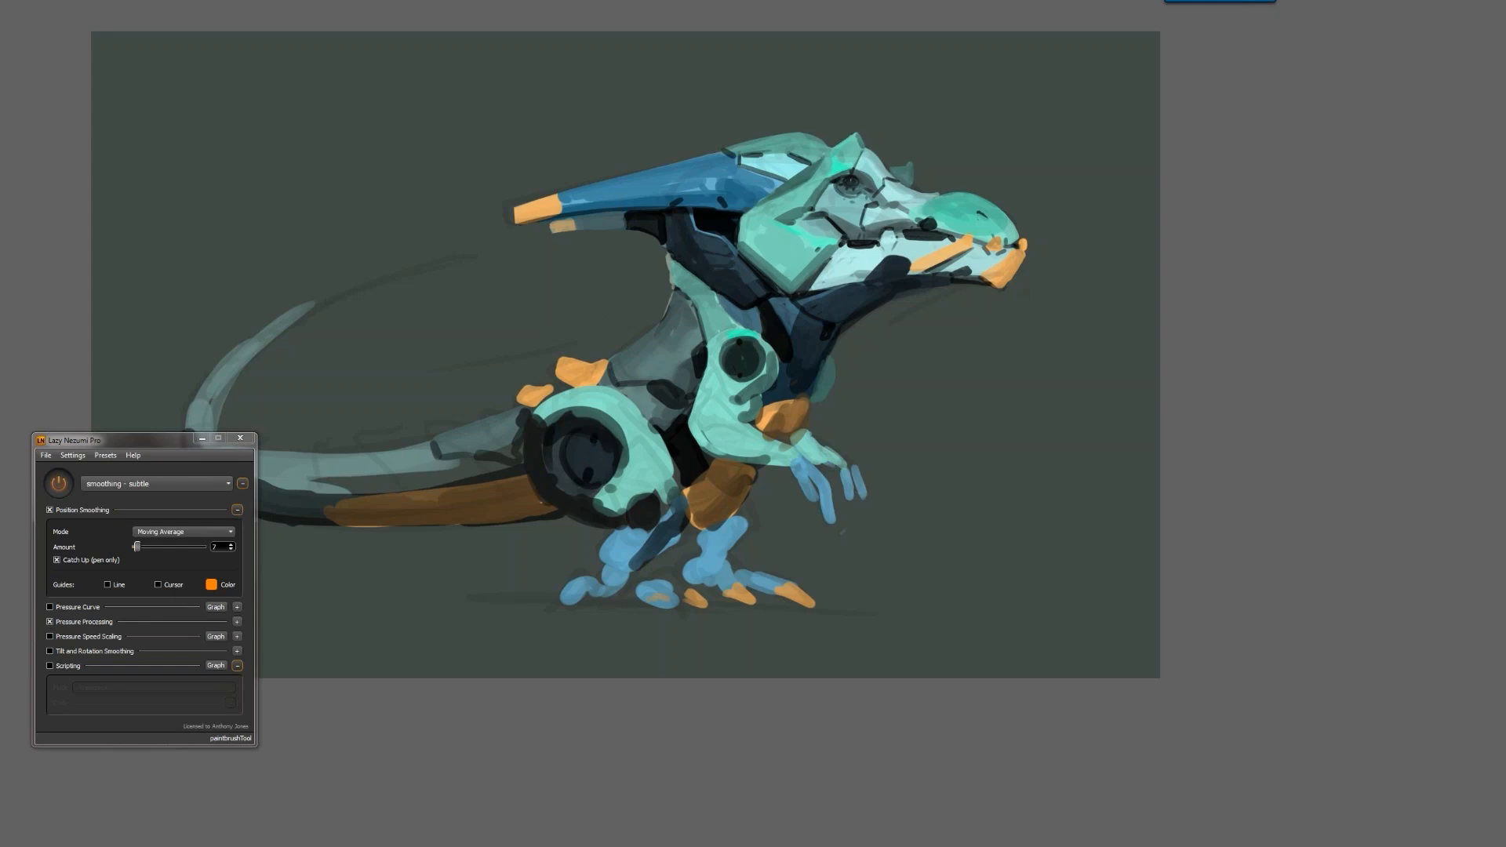
{"action": "key", "text": "ctrl+shift+h"}
{"action": "key", "text": "f"}
{"action": "key", "text": "f"}
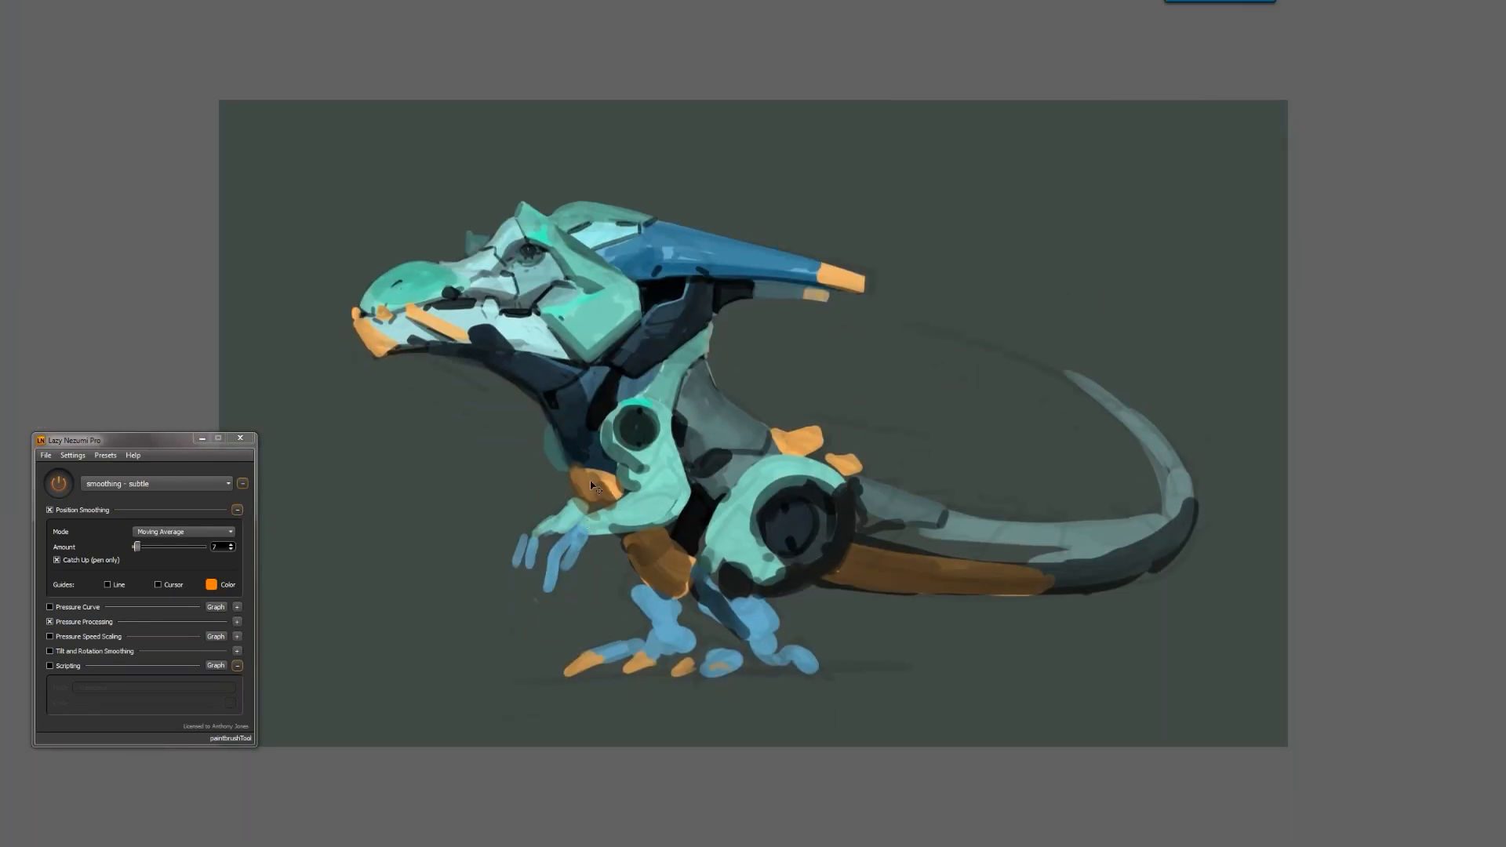
{"action": "key", "text": "ctrl+shift+h"}
{"action": "key", "text": "f"}
{"action": "key", "text": "f"}
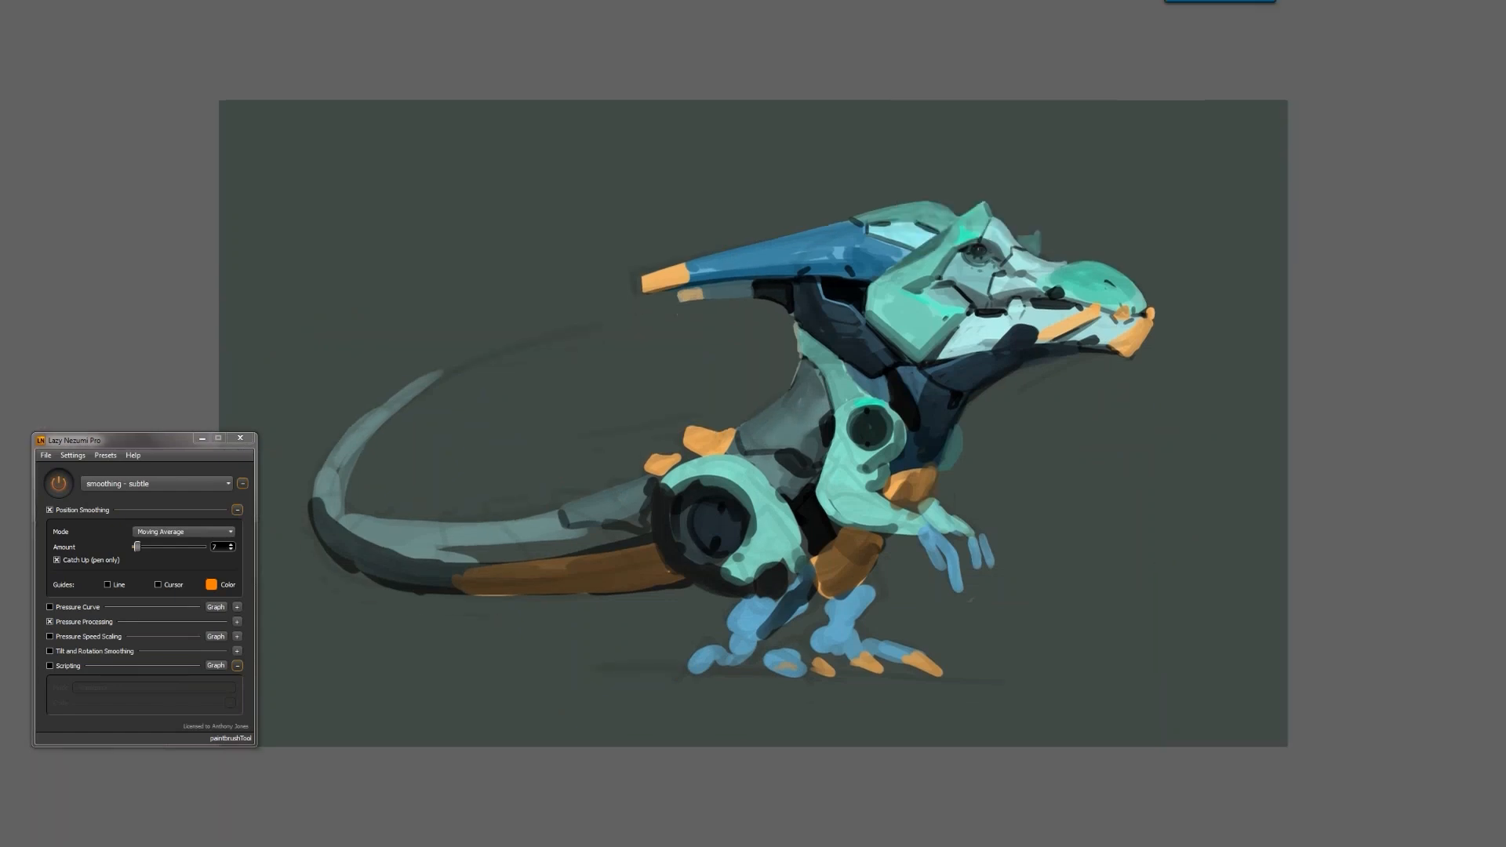
Paint a dark piece at the back of the neck base and blacken the upper back, checking it reduced and flipped
{"action": "left_click_drag", "start_coordinate": [796, 322], "coordinate": [798, 353]}
{"action": "left_click_drag", "start_coordinate": [800, 326], "coordinate": [803, 356]}
{"action": "left_click_drag", "start_coordinate": [792, 322], "coordinate": [797, 355]}
{"action": "mouse_move", "coordinate": [801, 364]}
{"action": "left_mouse_down"}
{"action": "mouse_move", "coordinate": [744, 431]}
{"action": "mouse_move", "coordinate": [786, 433]}
{"action": "mouse_move", "coordinate": [814, 369]}
{"action": "mouse_move", "coordinate": [739, 435]}
{"action": "mouse_move", "coordinate": [805, 366]}
{"action": "mouse_move", "coordinate": [741, 437]}
{"action": "mouse_move", "coordinate": [764, 447]}
{"action": "left_mouse_up"}
{"action": "key", "text": "ctrl+z"}
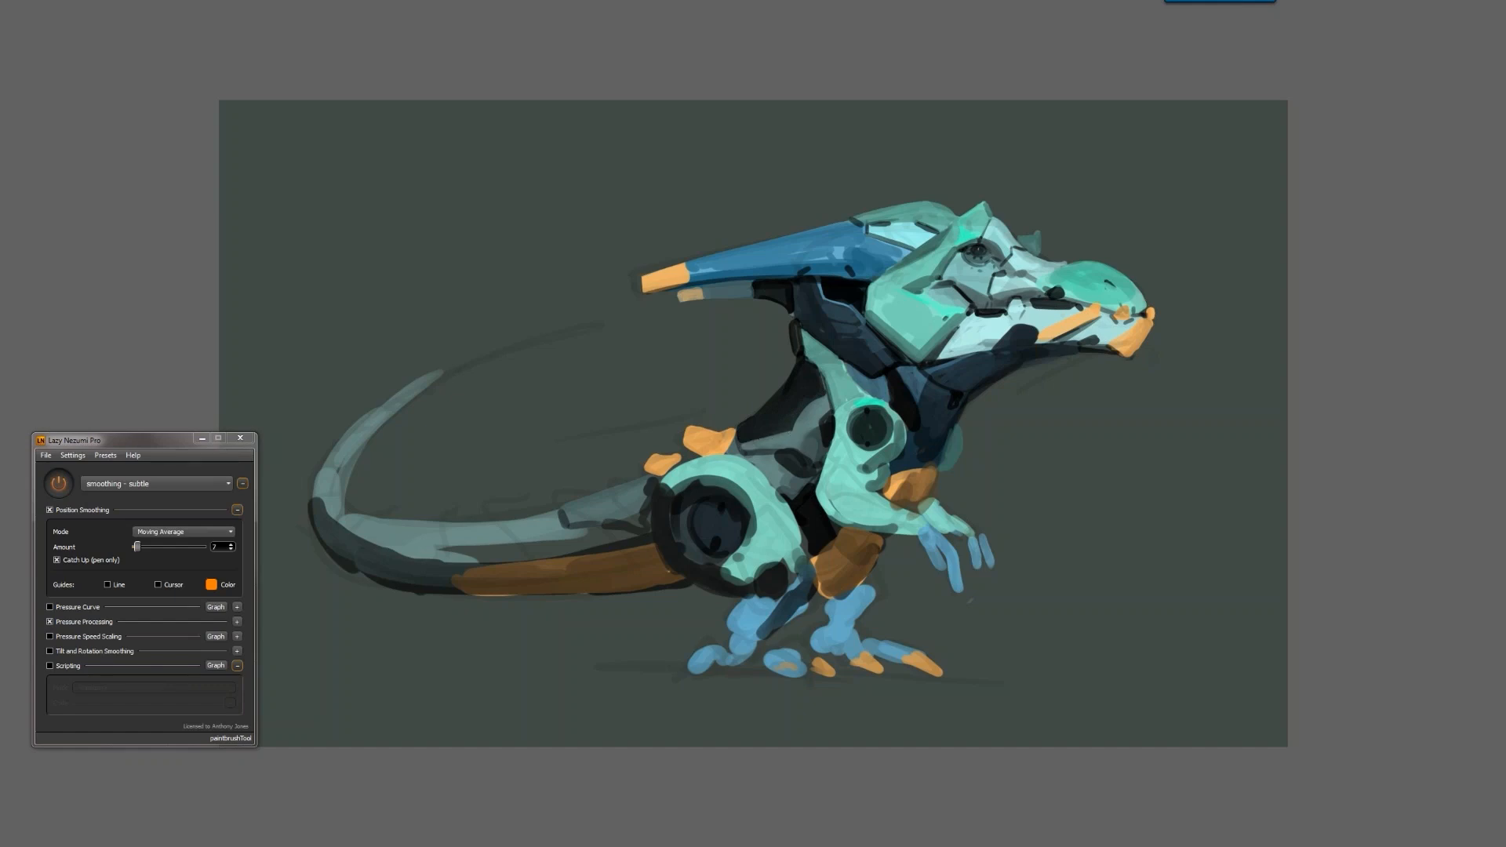
{"action": "left_click", "coordinate": [764, 477], "text": "ctrl+alt"}
{"action": "left_click", "coordinate": [763, 477], "text": "ctrl+alt"}
{"action": "left_click", "coordinate": [763, 478], "text": "ctrl+alt"}
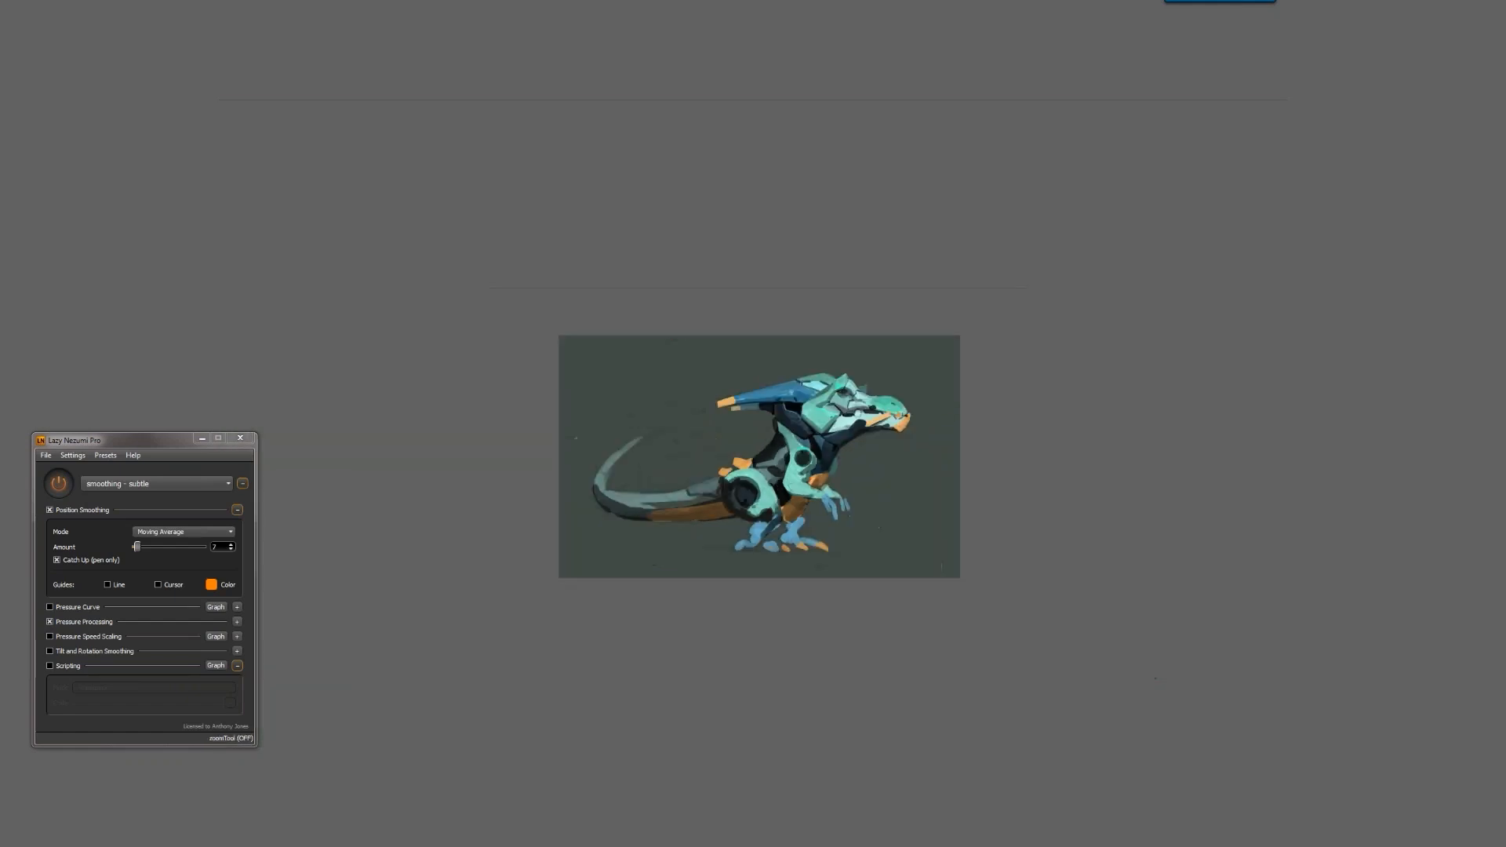
{"action": "key", "text": "ctrl+shift+h"}
{"action": "left_click", "coordinate": [761, 514], "text": "ctrl"}
{"action": "left_click", "coordinate": [761, 514], "text": "ctrl"}
{"action": "left_click", "coordinate": [763, 507], "text": "ctrl"}
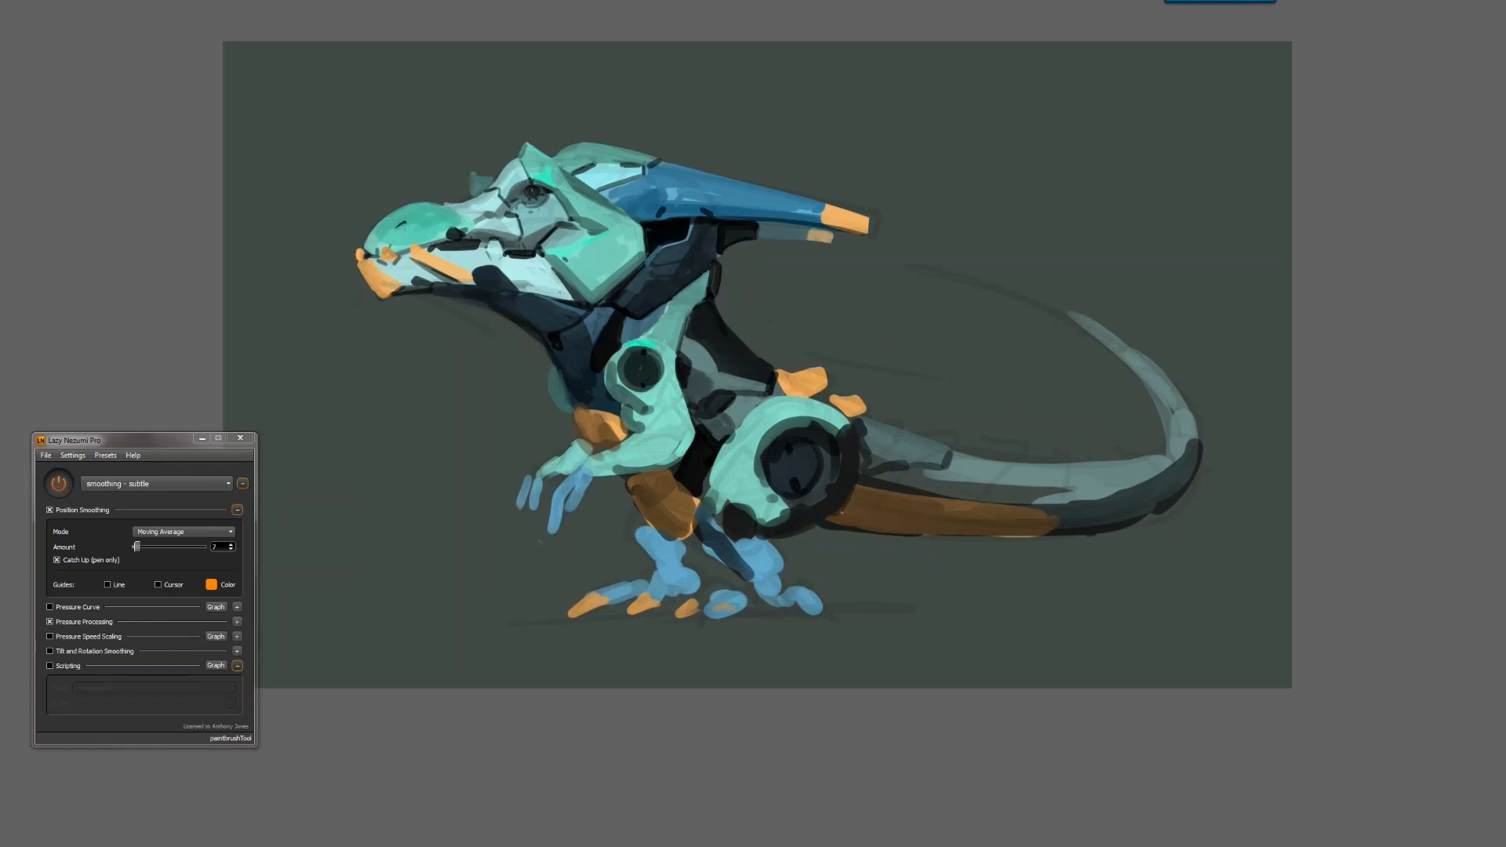
Paint a dark round piece below the shoulder joint and shade the neck end of the teal arm plate, checking it reduced and flipped
{"action": "left_click", "coordinate": [647, 402], "text": "alt"}
{"action": "mouse_move", "coordinate": [644, 410]}
{"action": "left_mouse_down"}
{"action": "mouse_move", "coordinate": [656, 405]}
{"action": "mouse_move", "coordinate": [639, 425]}
{"action": "mouse_move", "coordinate": [625, 409]}
{"action": "mouse_move", "coordinate": [674, 446]}
{"action": "left_mouse_up"}
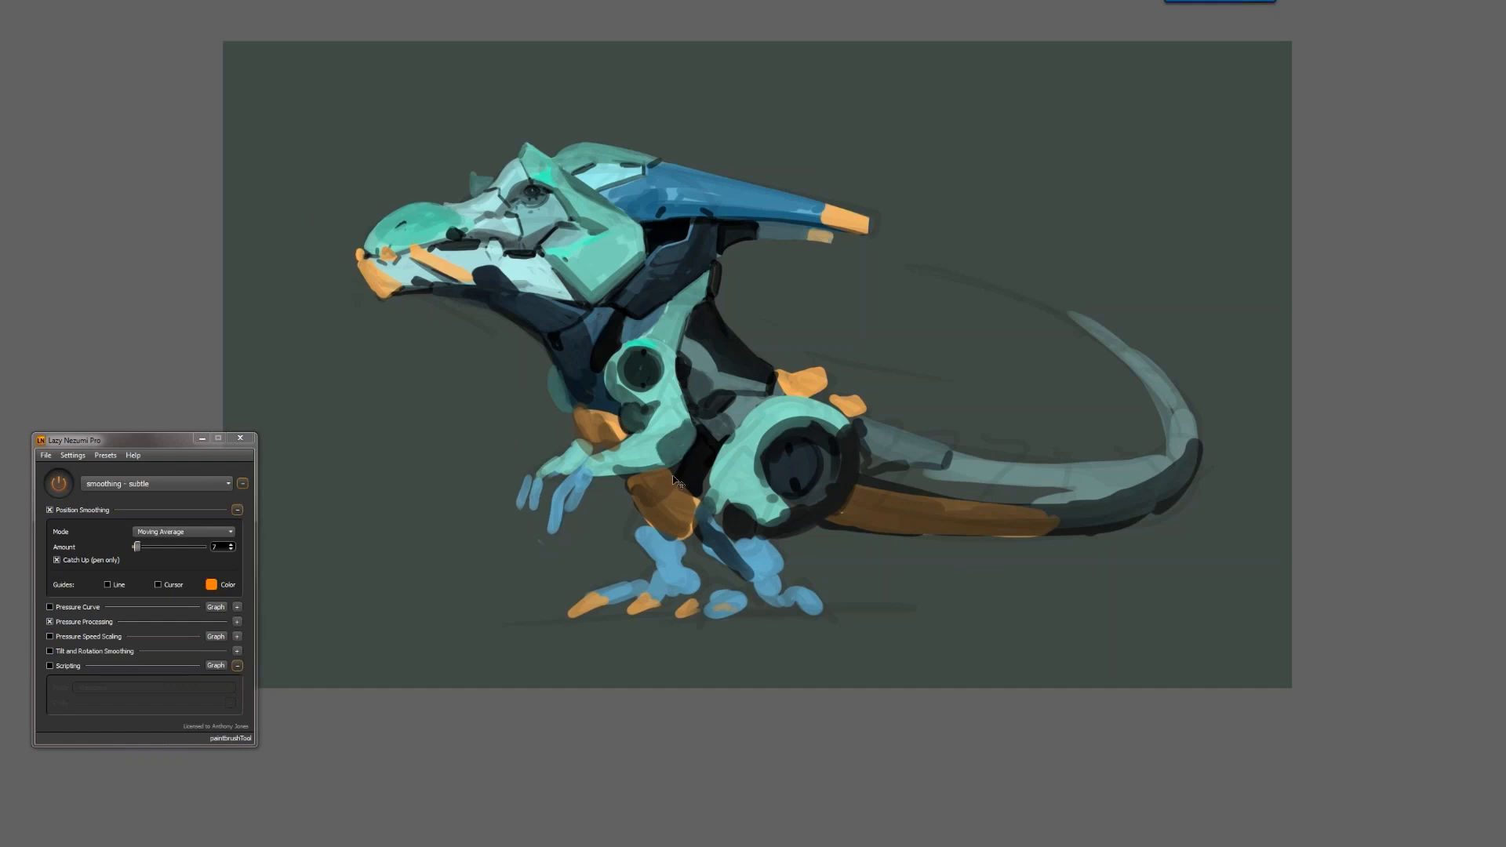
{"action": "key", "text": "ctrl+shift+h"}
{"action": "left_click_drag", "start_coordinate": [834, 319], "coordinate": [846, 358]}
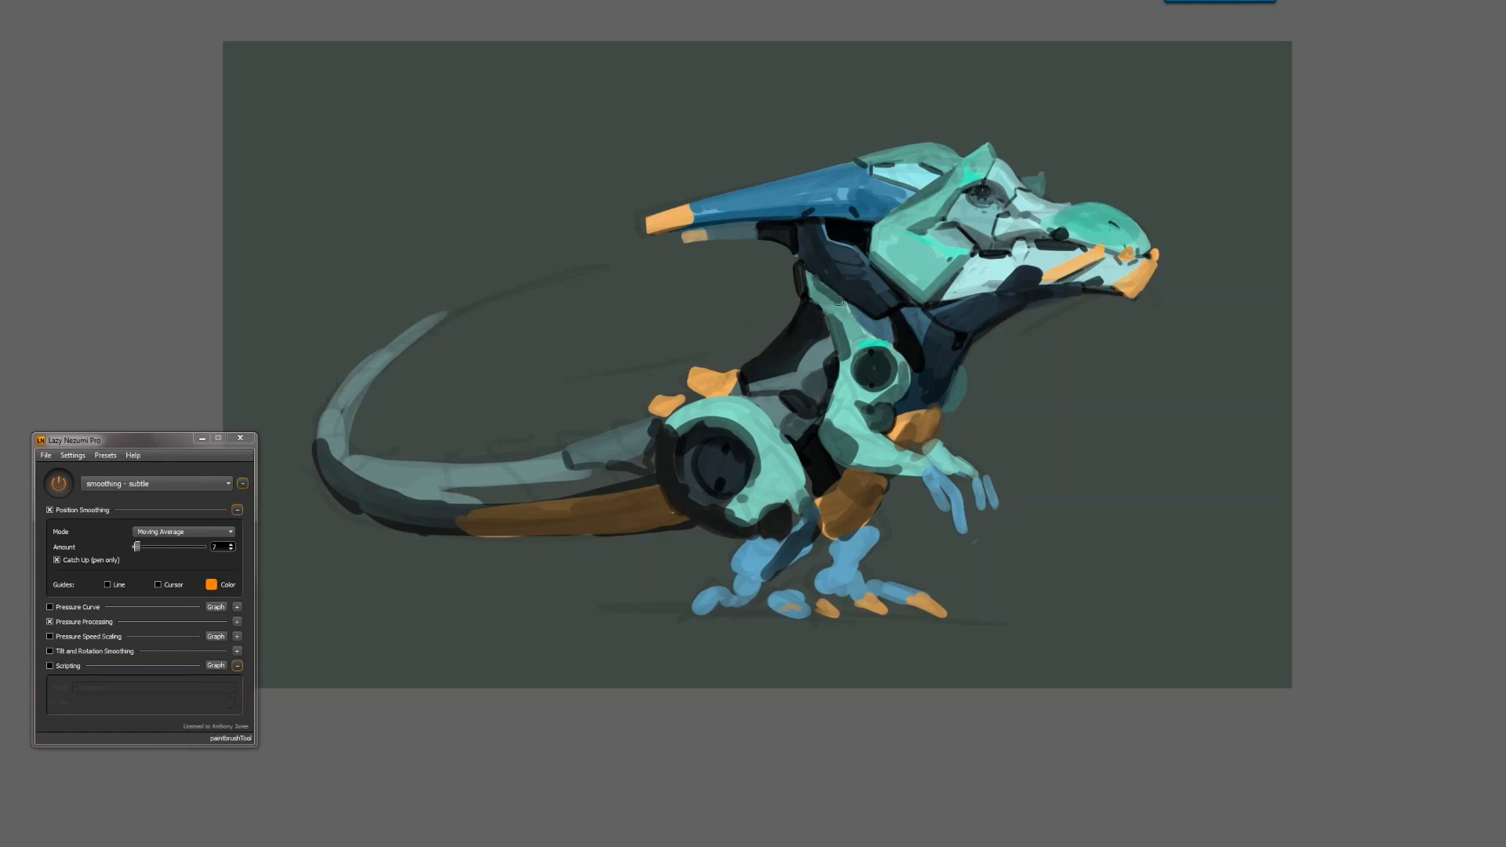
{"action": "left_click", "coordinate": [848, 379], "text": "ctrl+alt"}
{"action": "left_click", "coordinate": [849, 380], "text": "ctrl+alt"}
{"action": "left_click", "coordinate": [849, 379], "text": "ctrl+alt"}
{"action": "key", "text": "ctrl+shift+h"}
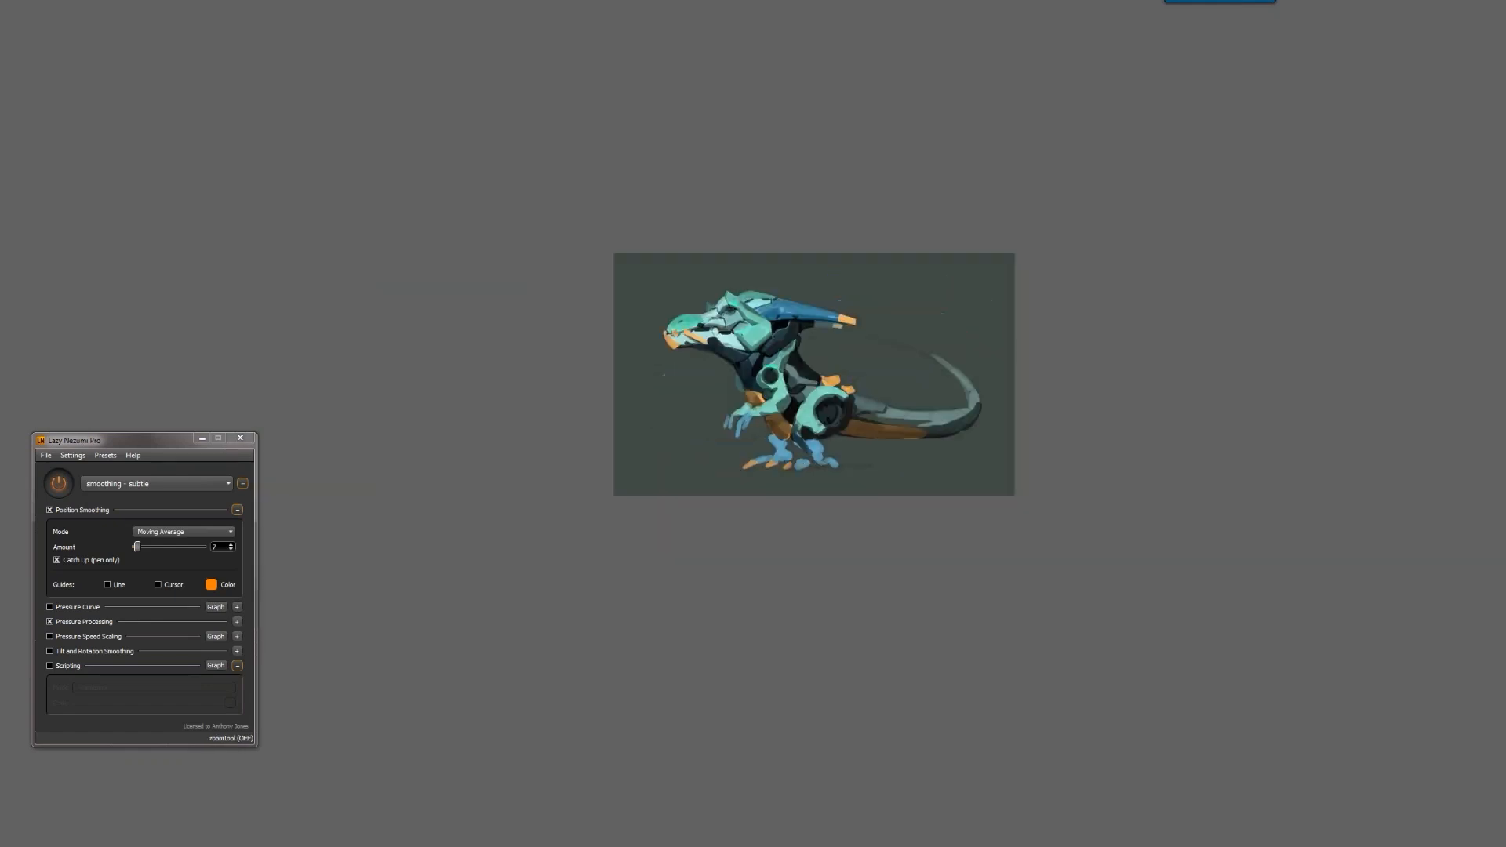
{"action": "left_click", "coordinate": [818, 367]}
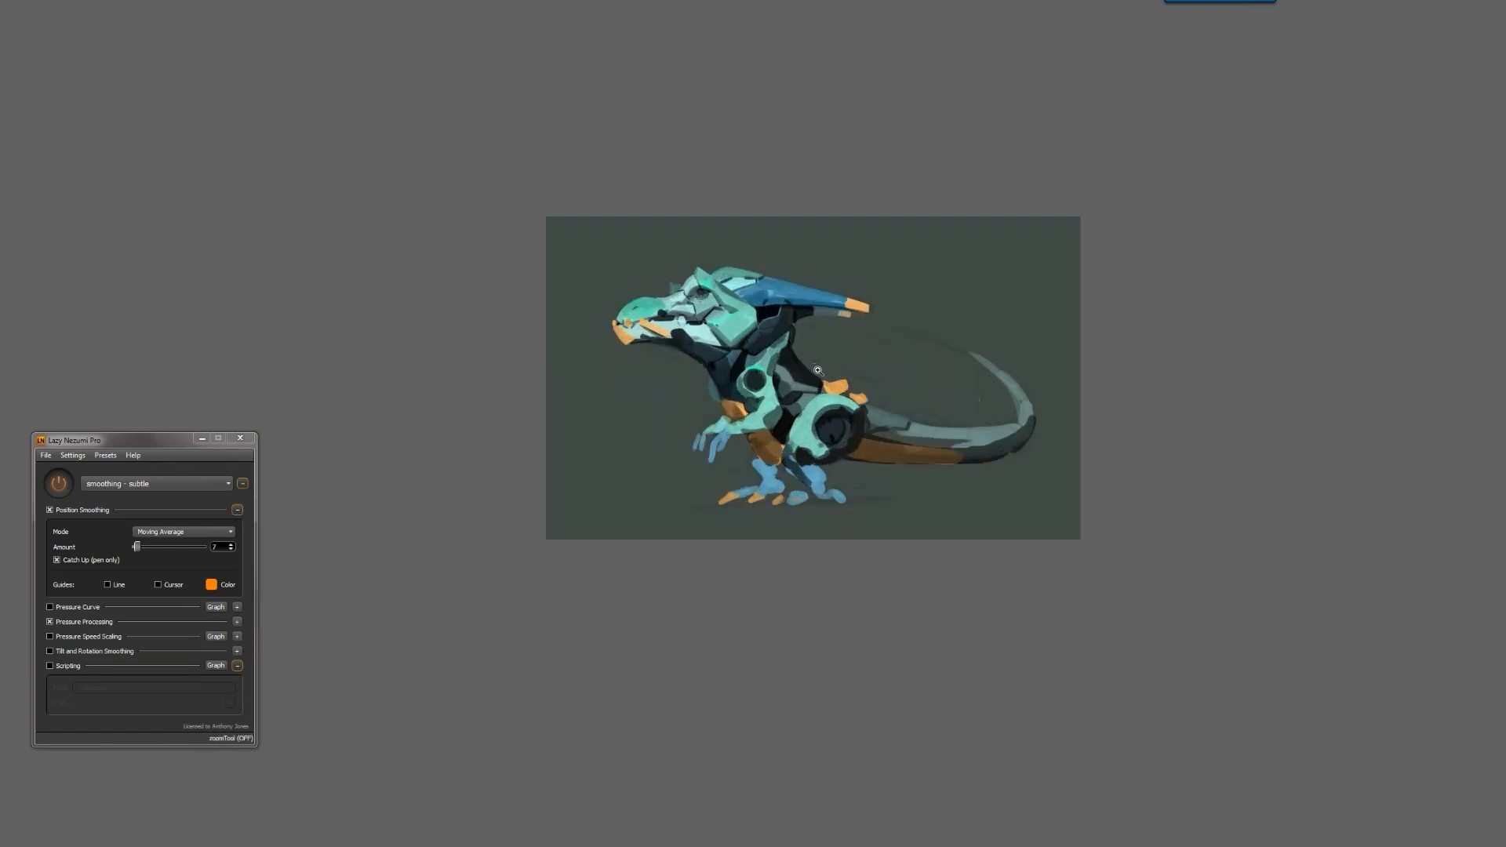
{"action": "left_click", "coordinate": [817, 370]}
{"action": "left_click", "coordinate": [818, 374]}
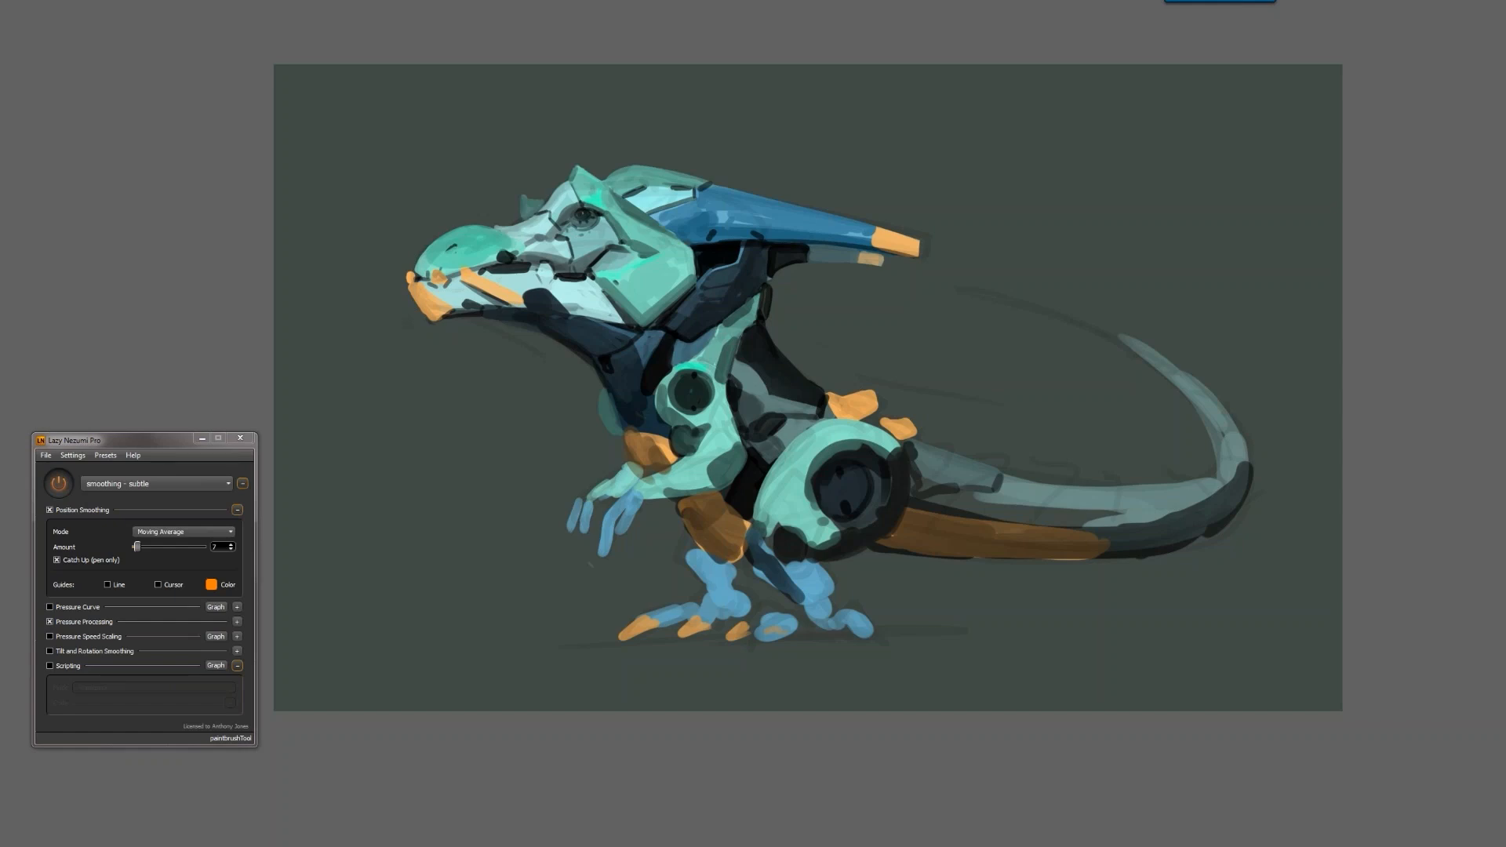
Touch up the pale plate between the eye and snout on the flipped canvas, checking the whole figure reduced and flipped
{"action": "key", "text": "ctrl+shift+h"}
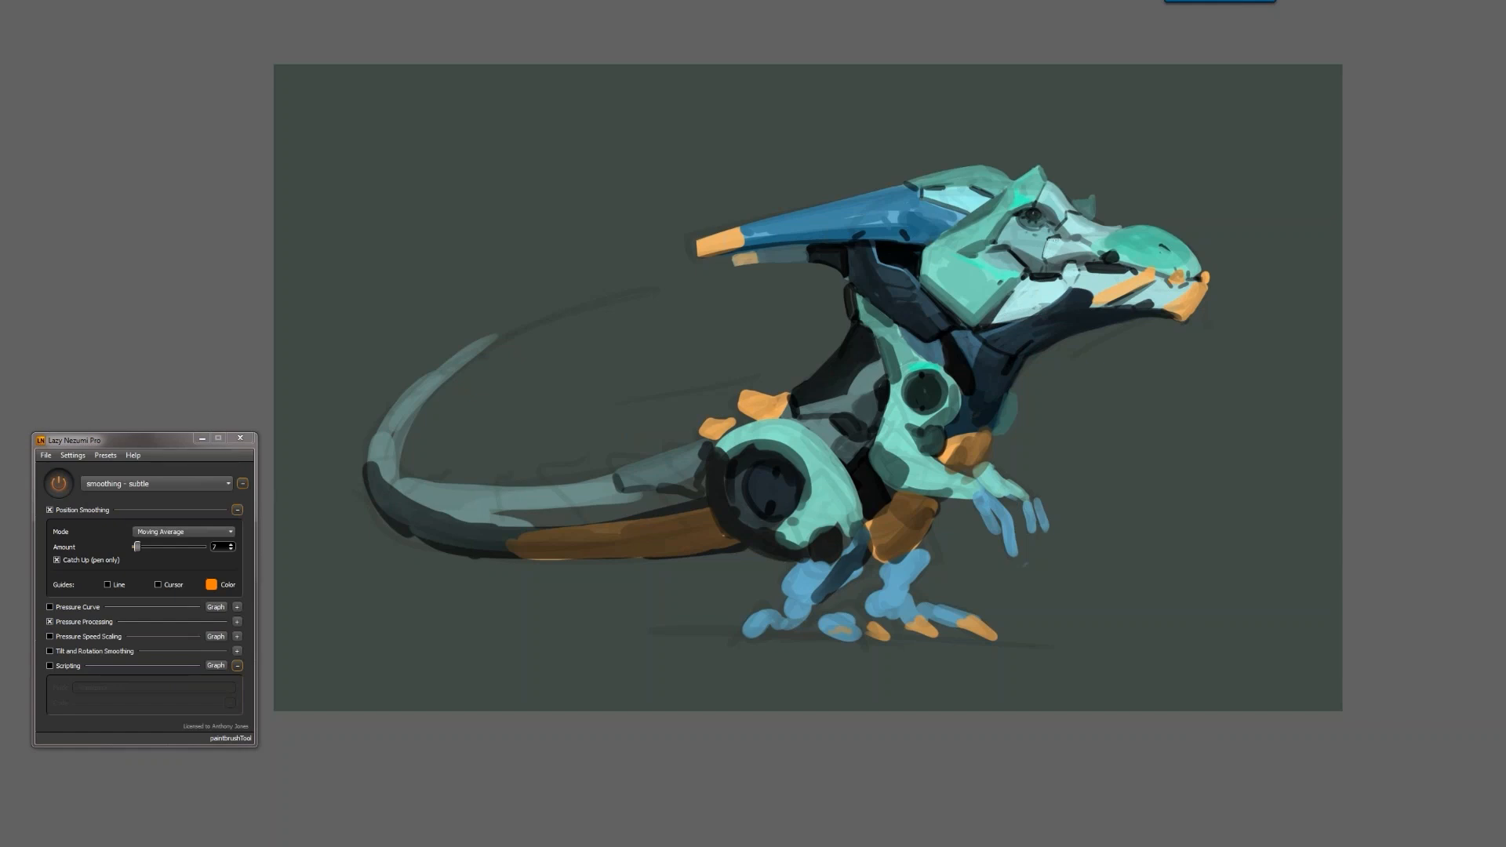
{"action": "left_click_drag", "start_coordinate": [1071, 236], "coordinate": [1083, 234]}
{"action": "key", "text": "F2"}
{"action": "key", "text": "F2"}
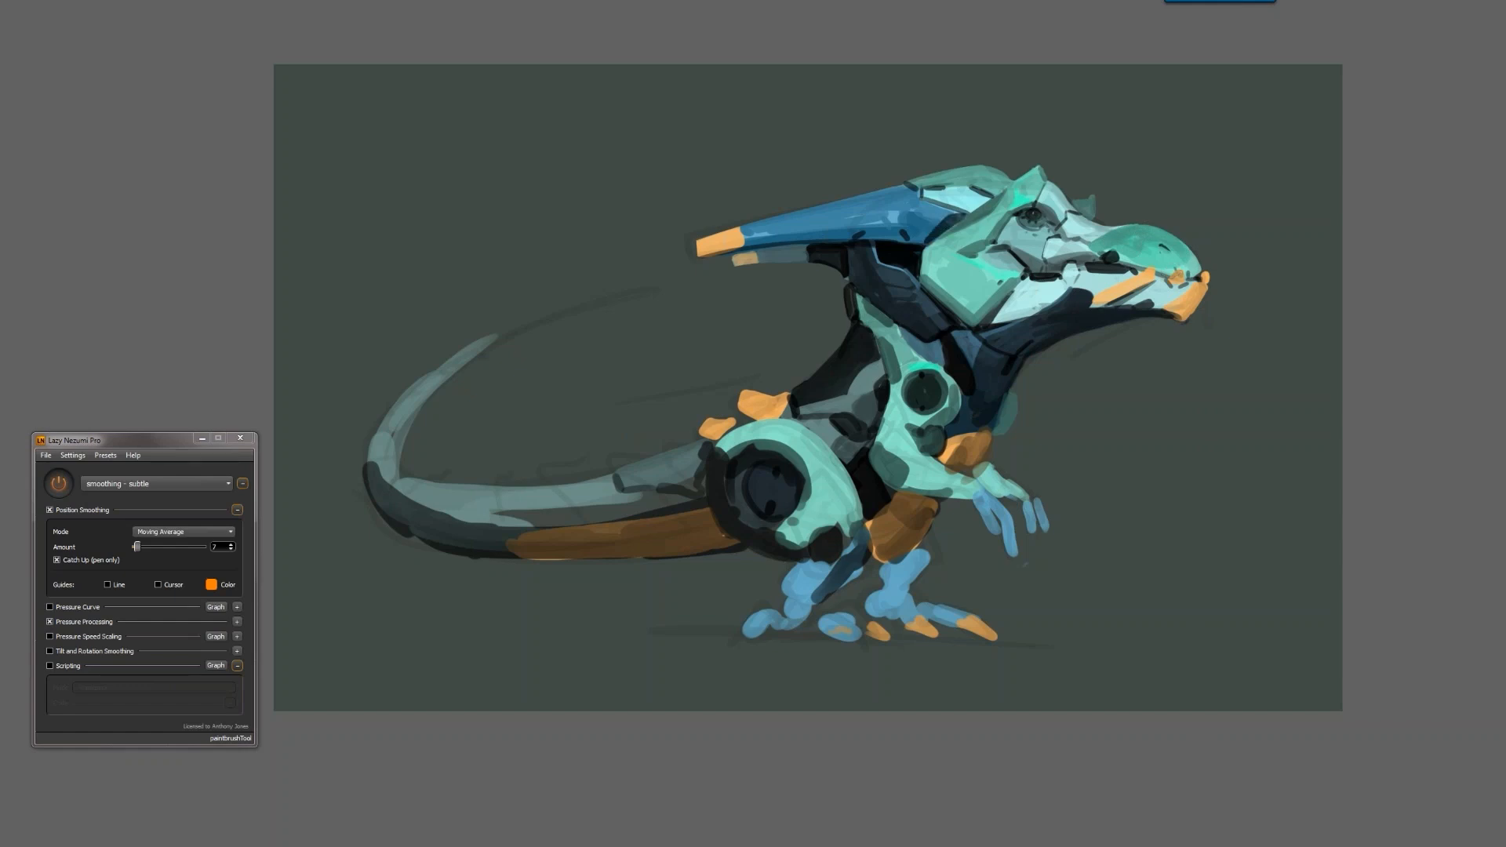
{"action": "left_click", "coordinate": [920, 305], "text": "alt"}
{"action": "left_click", "coordinate": [920, 306], "text": "alt"}
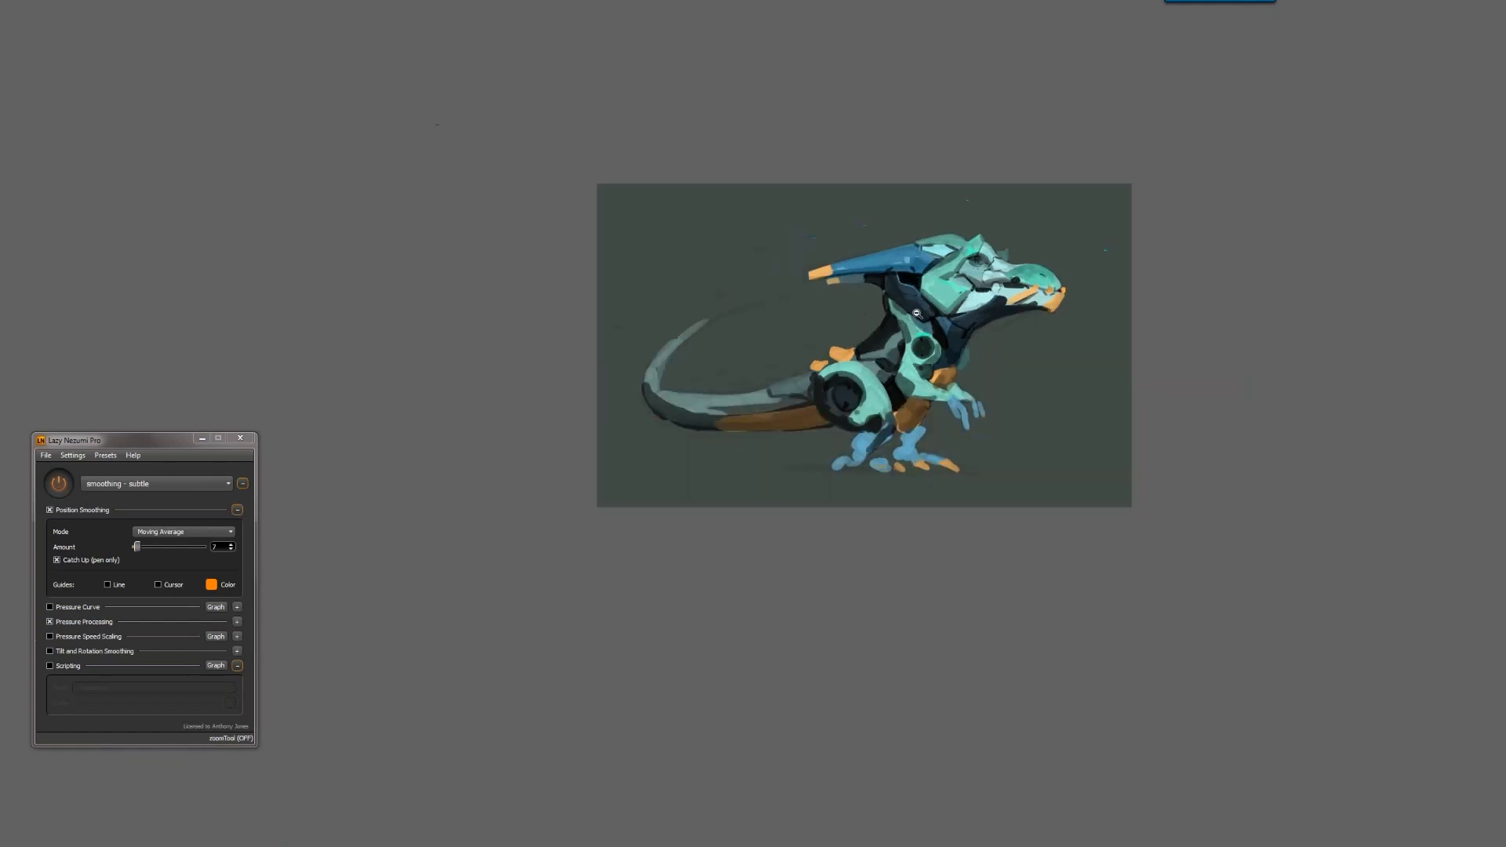
{"action": "key", "text": "ctrl+shift+h"}
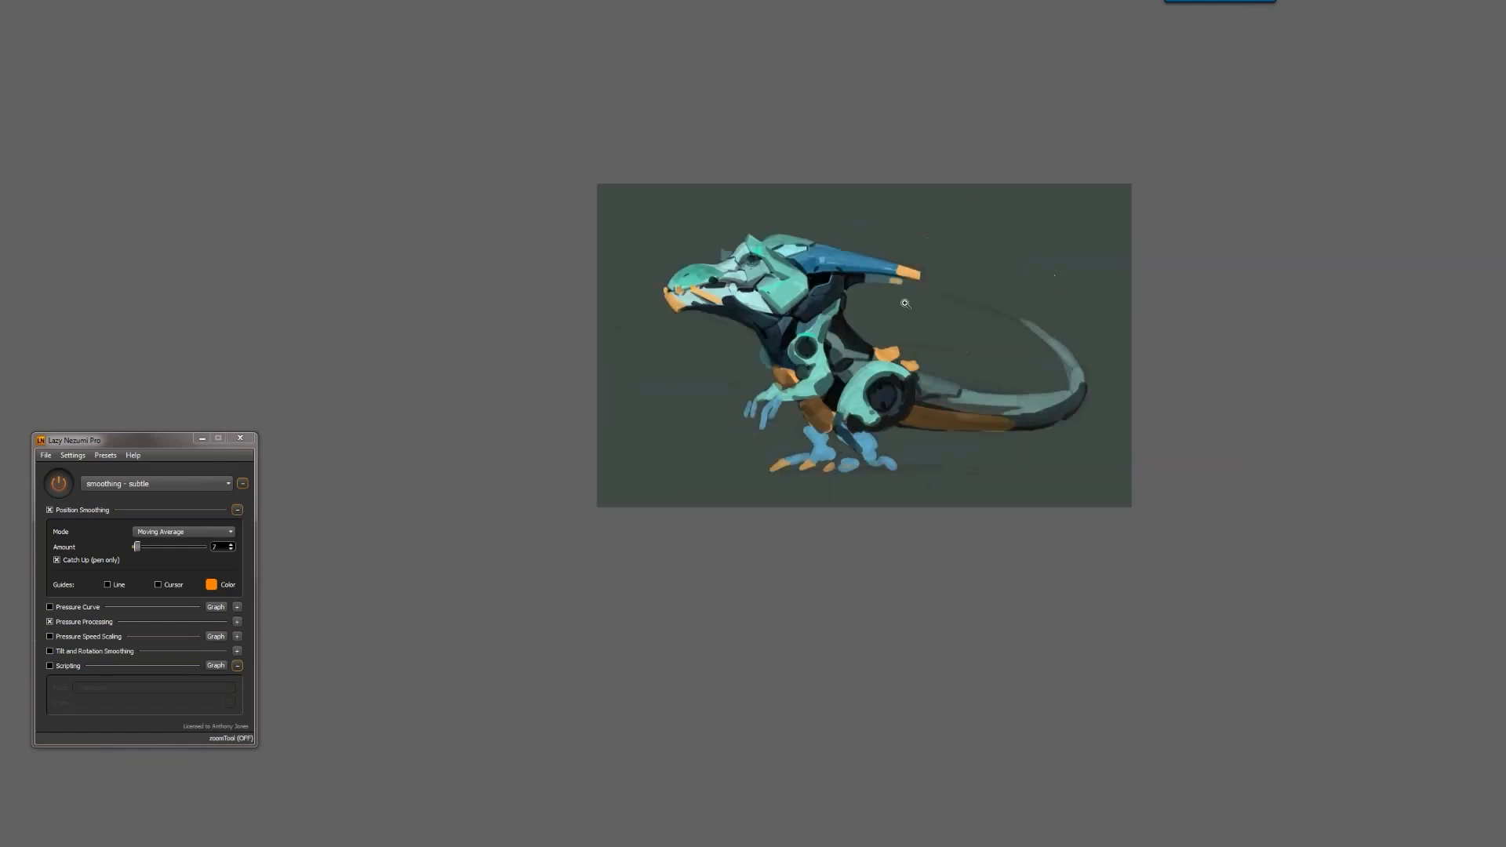
{"action": "left_click", "coordinate": [804, 317], "text": "ctrl"}
{"action": "left_click", "coordinate": [801, 318], "text": "ctrl"}
Extend the teal cheek plate downward into a tapered point over the navy neck
{"action": "mouse_move", "coordinate": [736, 333]}
{"action": "left_mouse_down"}
{"action": "mouse_move", "coordinate": [773, 273]}
{"action": "mouse_move", "coordinate": [749, 336]}
{"action": "mouse_move", "coordinate": [761, 291]}
{"action": "left_mouse_up"}
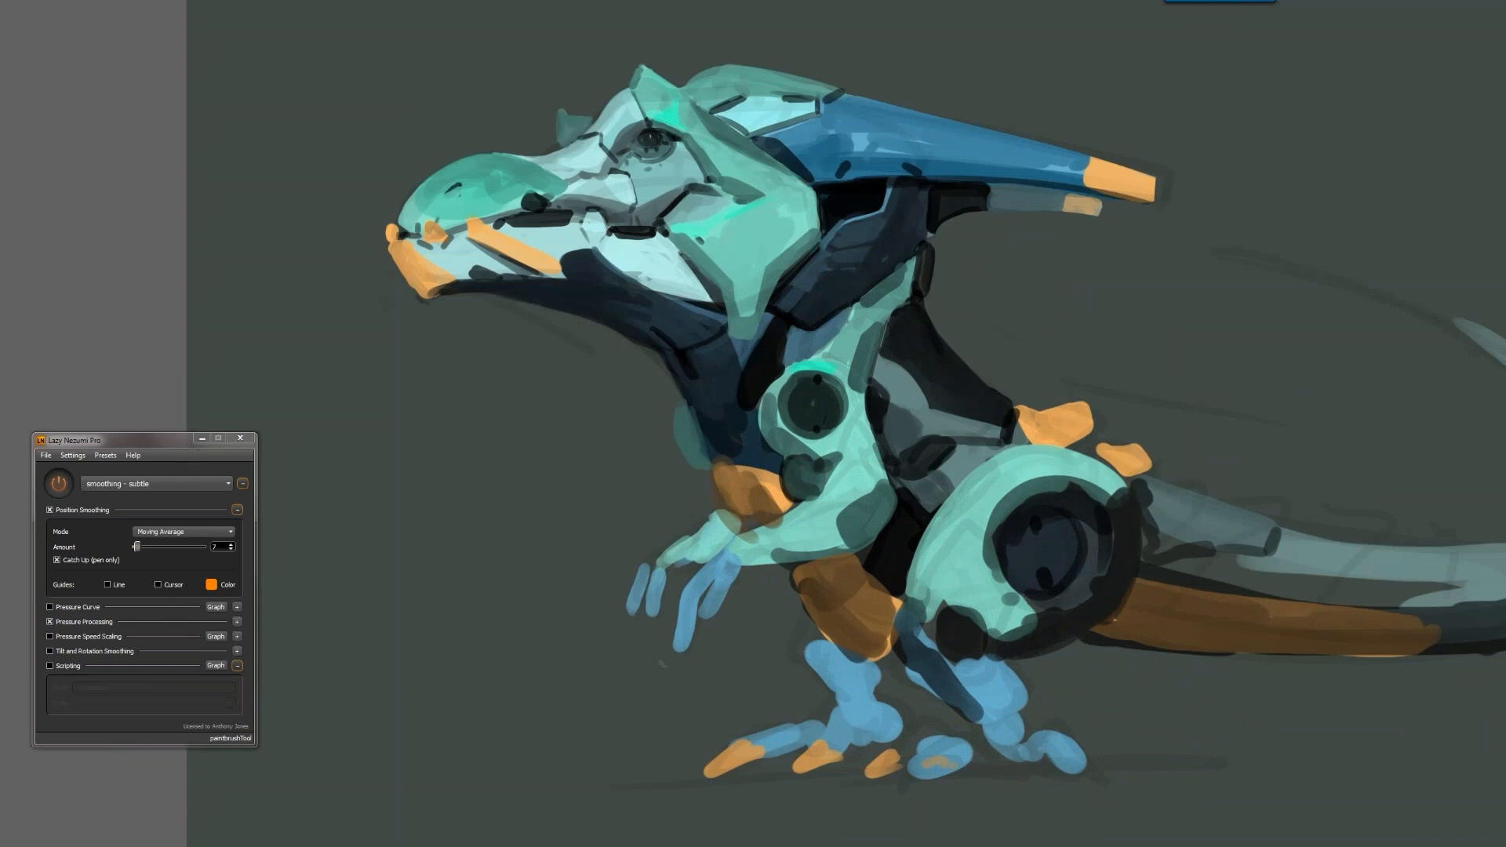
{"action": "mouse_move", "coordinate": [729, 281]}
{"action": "left_mouse_down"}
{"action": "mouse_move", "coordinate": [725, 329]}
{"action": "mouse_move", "coordinate": [738, 289]}
{"action": "mouse_move", "coordinate": [732, 326]}
{"action": "mouse_move", "coordinate": [754, 330]}
{"action": "mouse_move", "coordinate": [731, 337]}
{"action": "left_mouse_up"}
{"action": "left_click", "coordinate": [718, 275], "text": "alt"}
{"action": "key", "text": "z"}
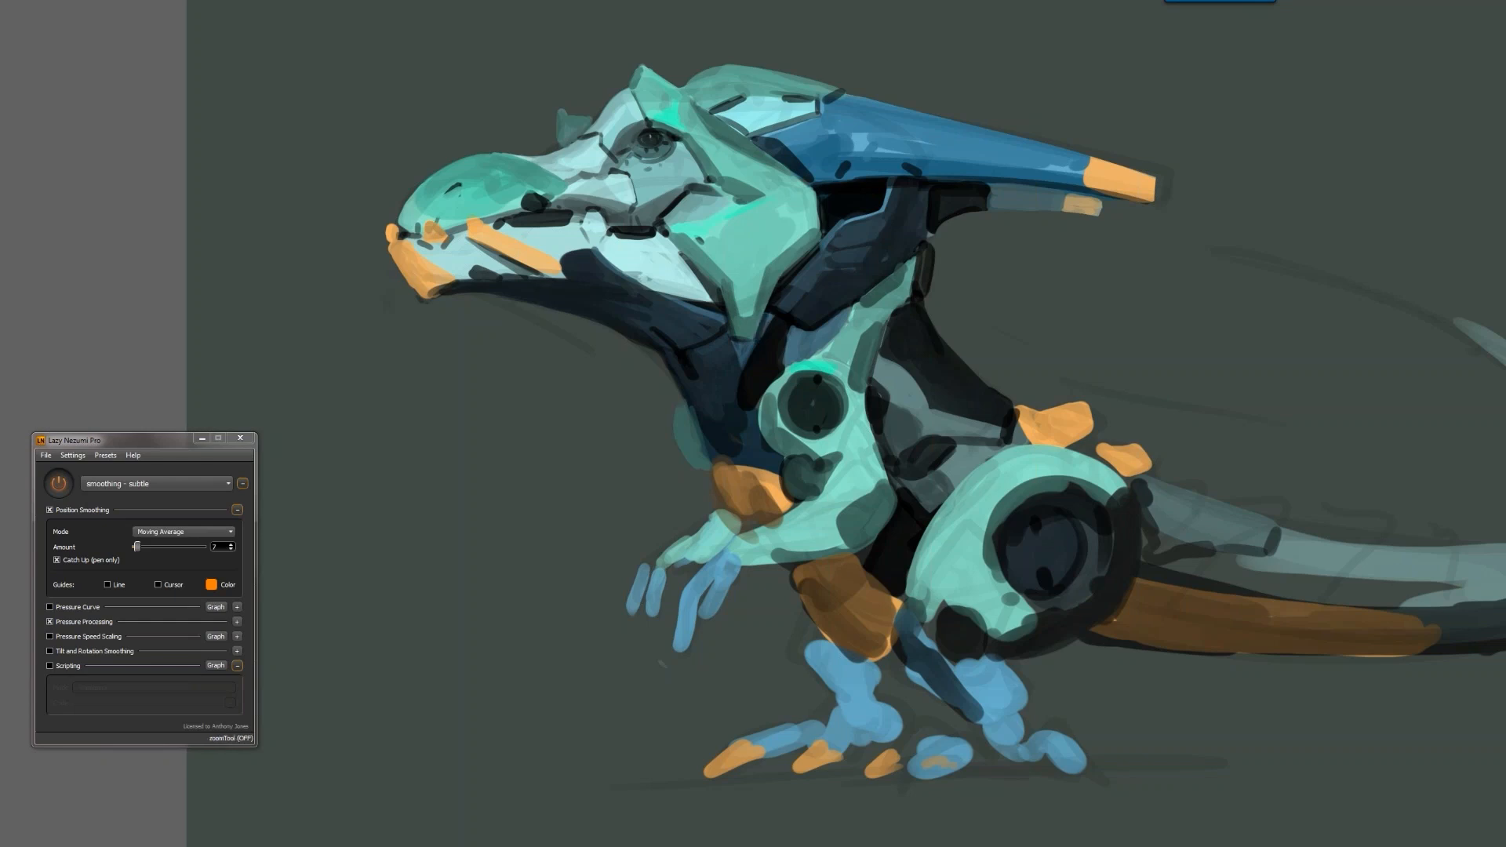
{"action": "left_click", "coordinate": [765, 336], "text": "alt"}
{"action": "left_click", "coordinate": [765, 336]}
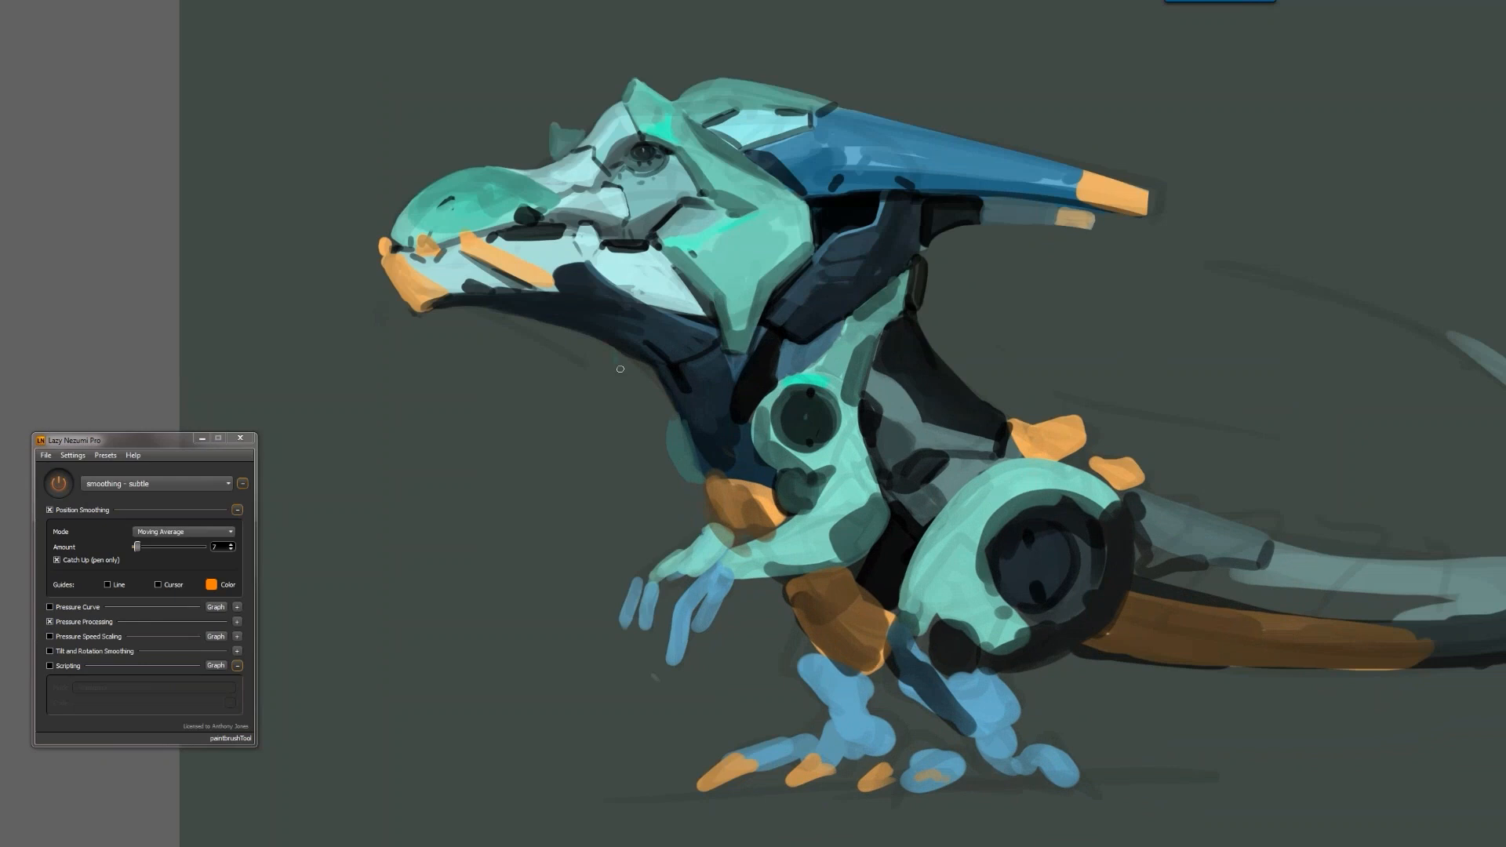
Paint a small dark piece under the throat and check the silhouette reduced and flipped
{"action": "left_click_drag", "start_coordinate": [616, 358], "coordinate": [632, 366]}
{"action": "left_click", "coordinate": [658, 388], "text": "alt"}
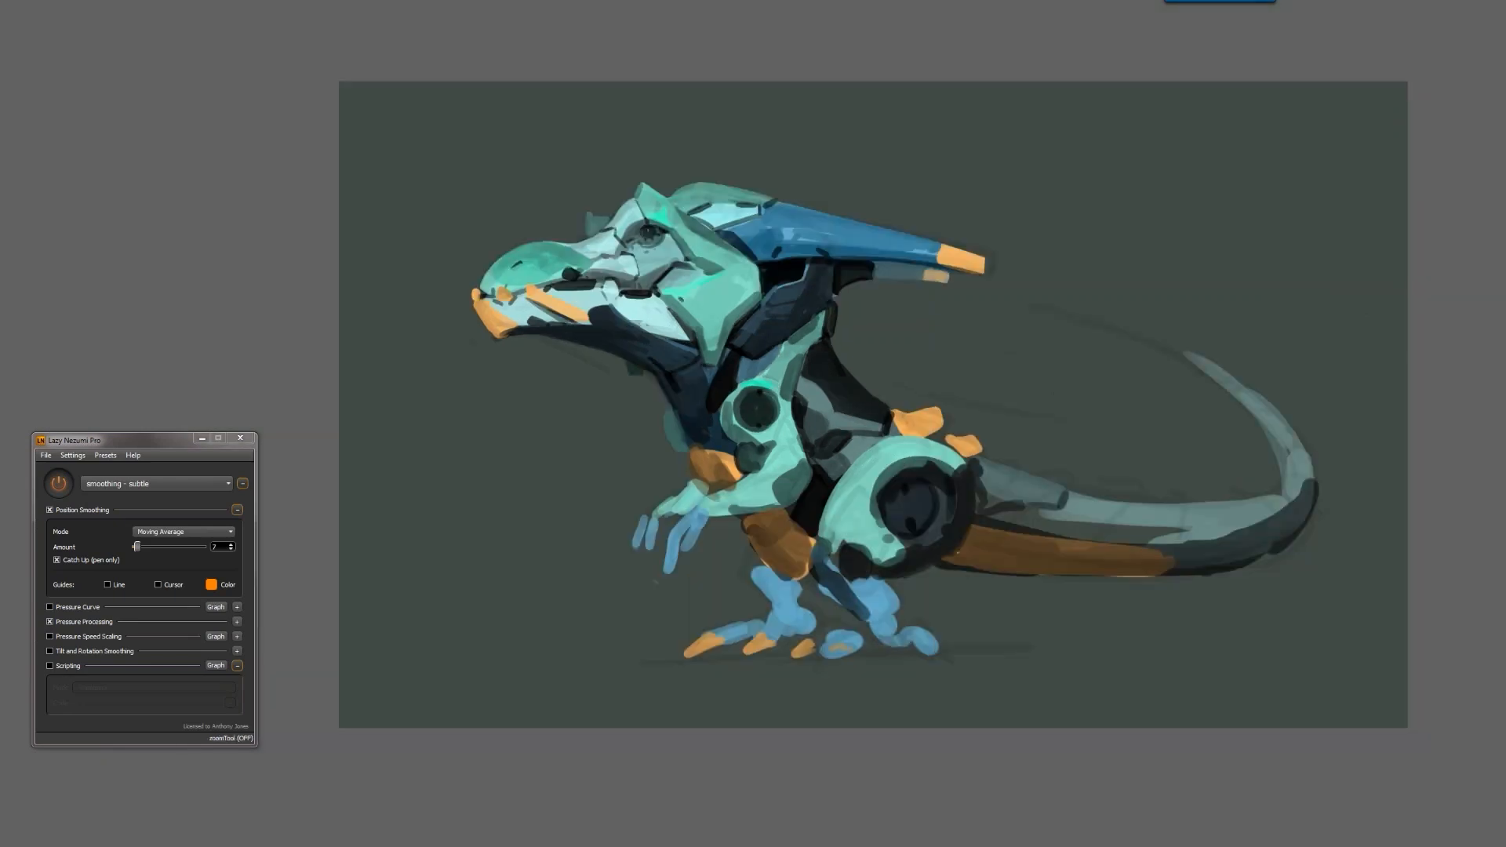
{"action": "left_click", "coordinate": [658, 388], "text": "alt"}
{"action": "left_click", "coordinate": [657, 389], "text": "alt"}
{"action": "left_click", "coordinate": [658, 388], "text": "alt"}
{"action": "key", "text": "ctrl+shift+h"}
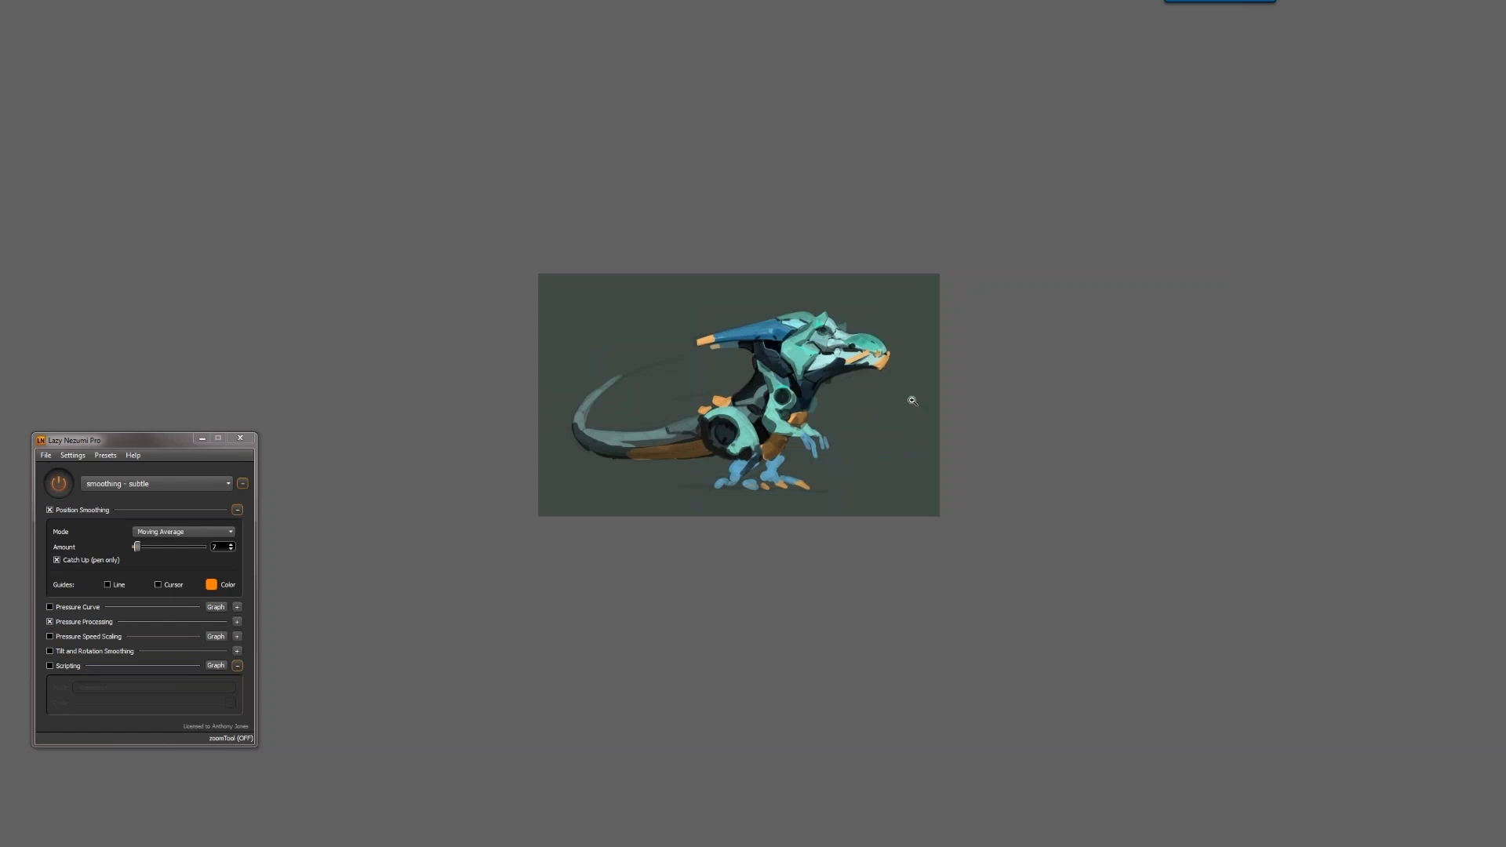
{"action": "left_click", "coordinate": [726, 361]}
{"action": "left_click", "coordinate": [729, 361]}
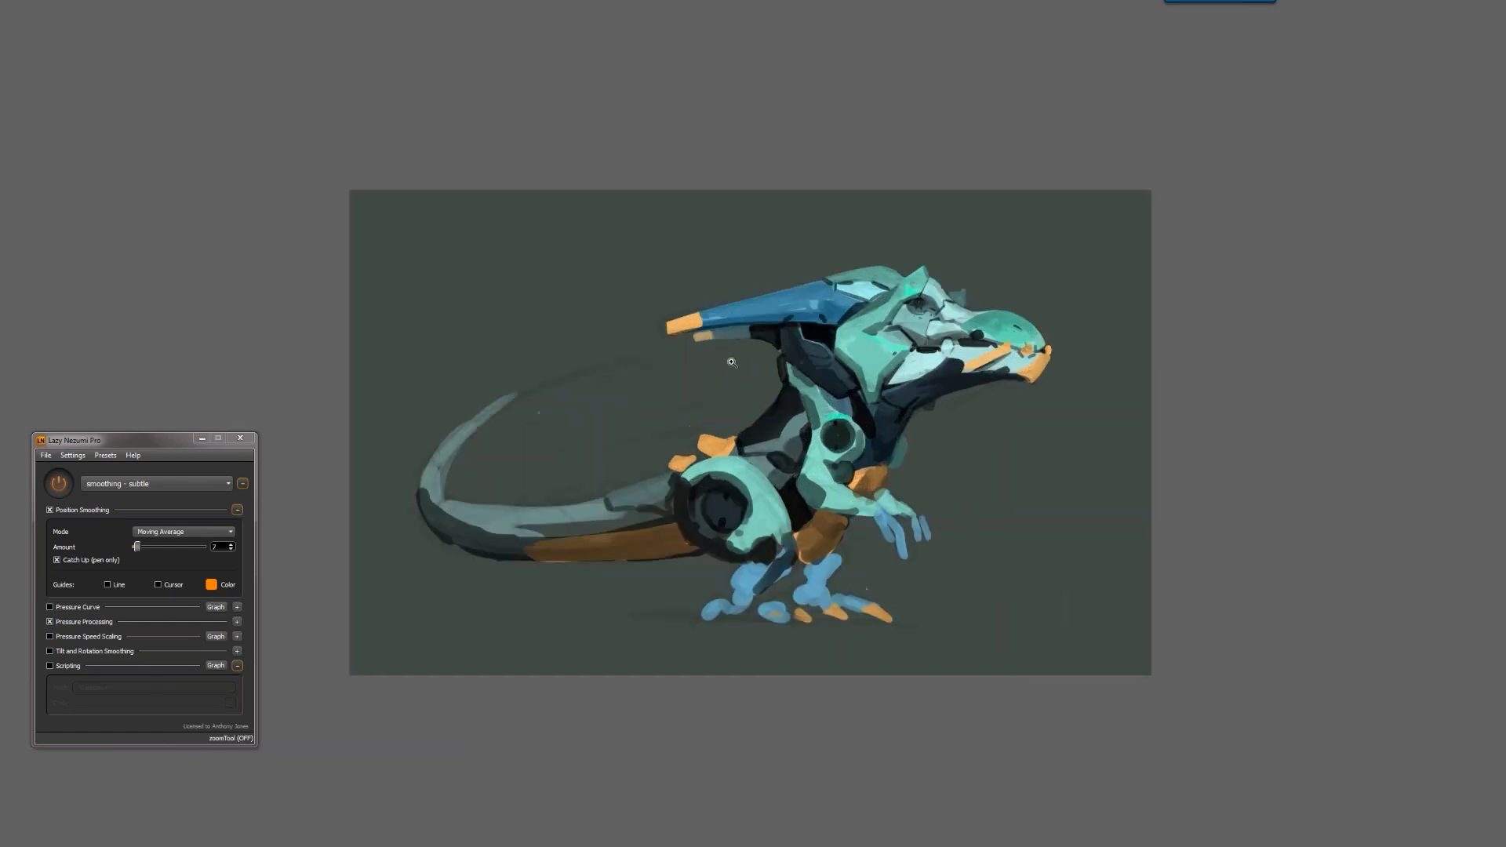
{"action": "left_click", "coordinate": [726, 363]}
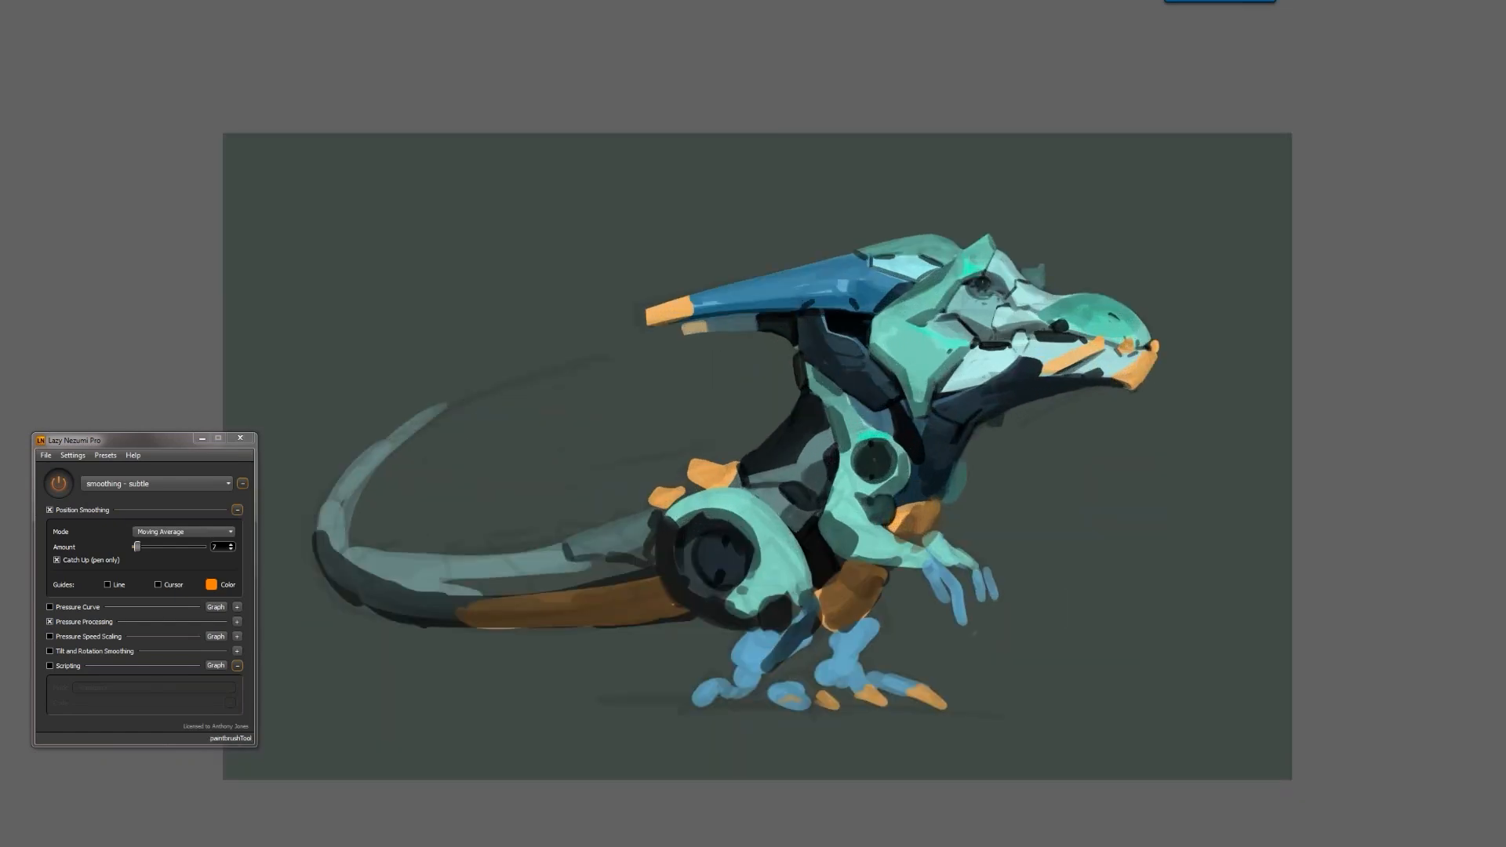
Add a small orange accent at the base of the blue horn and shade the undersides of the orange teeth and jaw tip
{"action": "key", "text": "ctrl+shift+h"}
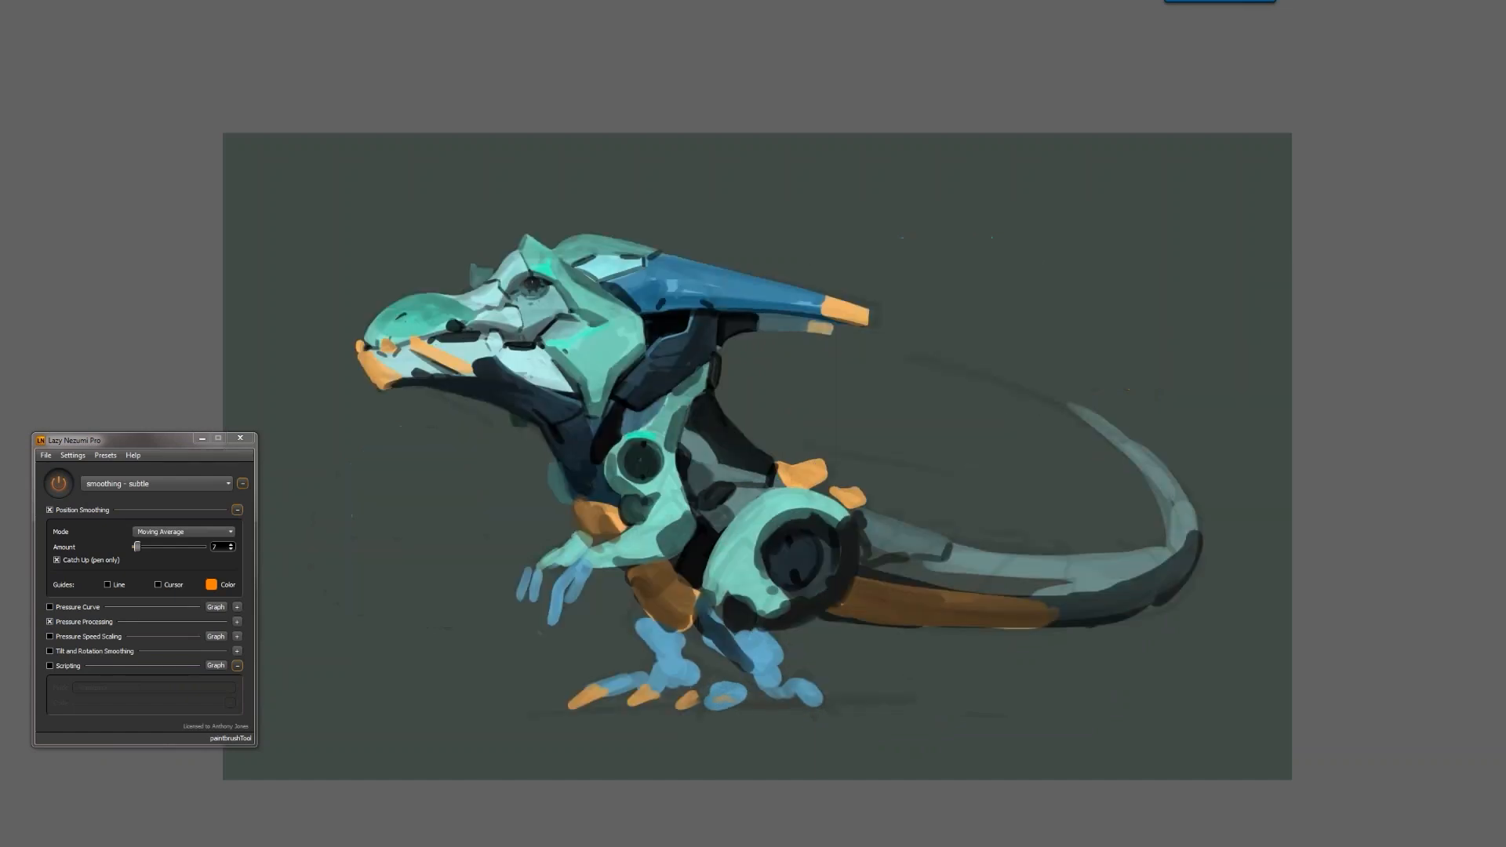
{"action": "mouse_move", "coordinate": [649, 262]}
{"action": "left_mouse_down"}
{"action": "mouse_move", "coordinate": [663, 253]}
{"action": "mouse_move", "coordinate": [652, 265]}
{"action": "left_mouse_up"}
{"action": "key", "text": "ctrl+shift+h"}
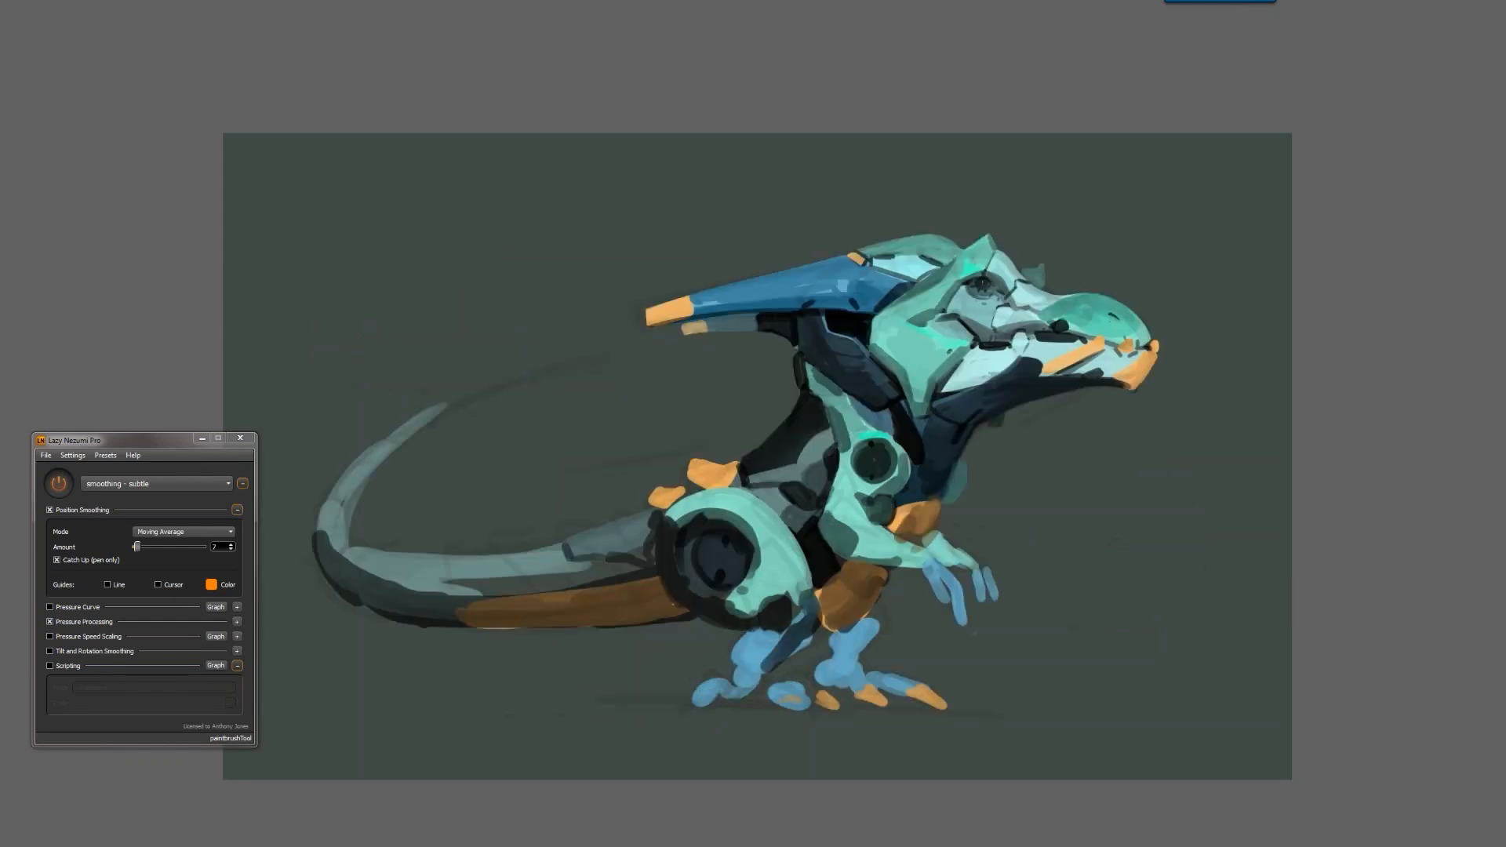
{"action": "mouse_move", "coordinate": [1047, 372]}
{"action": "left_mouse_down"}
{"action": "mouse_move", "coordinate": [1090, 347]}
{"action": "mouse_move", "coordinate": [1150, 356]}
{"action": "mouse_move", "coordinate": [1142, 378]}
{"action": "mouse_move", "coordinate": [1125, 351]}
{"action": "mouse_move", "coordinate": [1155, 346]}
{"action": "left_mouse_up"}
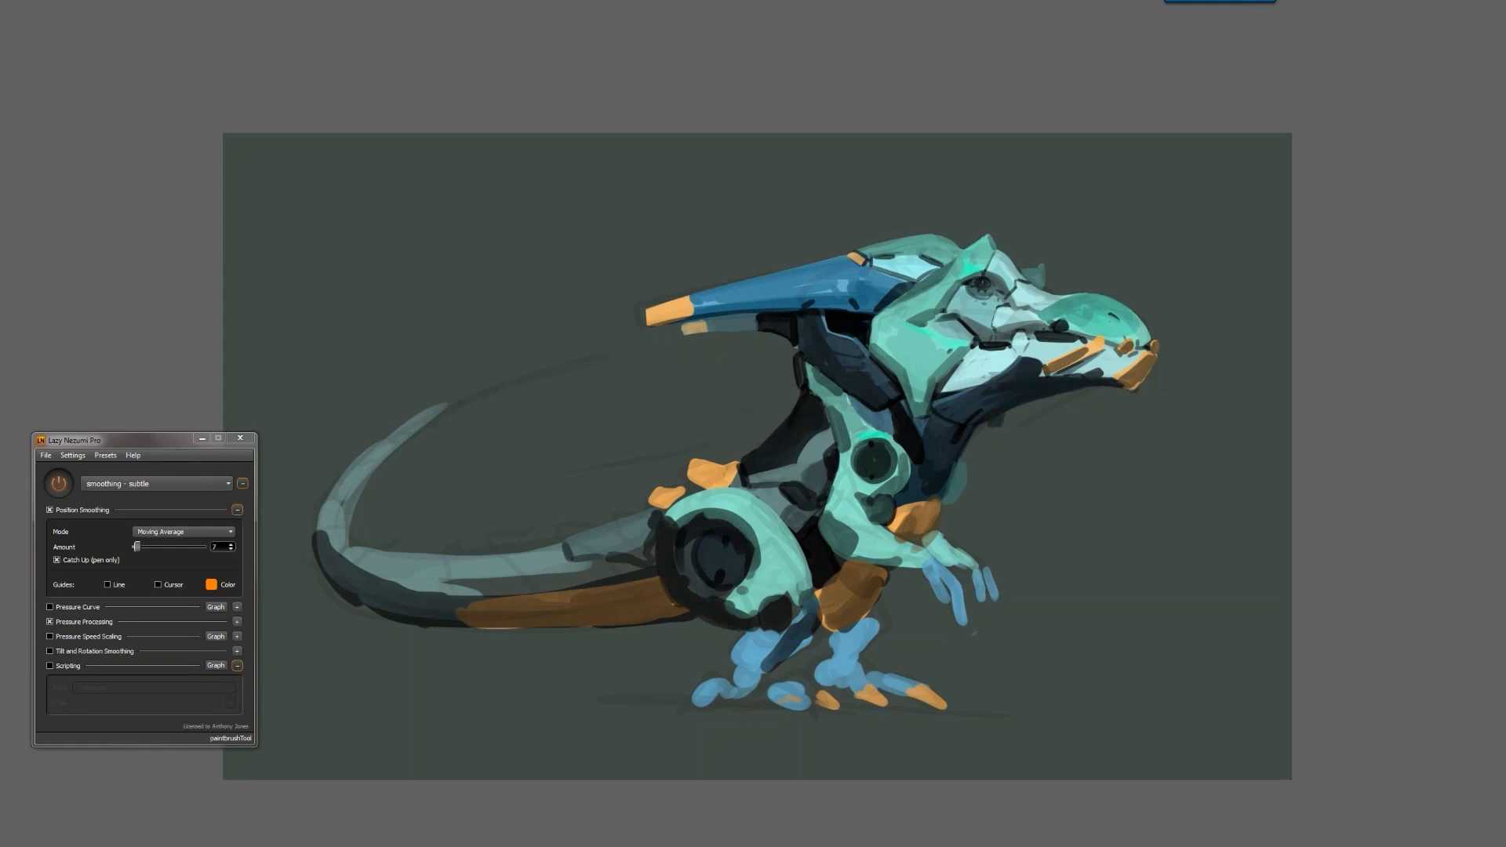
Smooth the shading along the upper face of the long blue horn with sampled blue
{"action": "key", "text": "f"}
{"action": "key", "text": "f"}
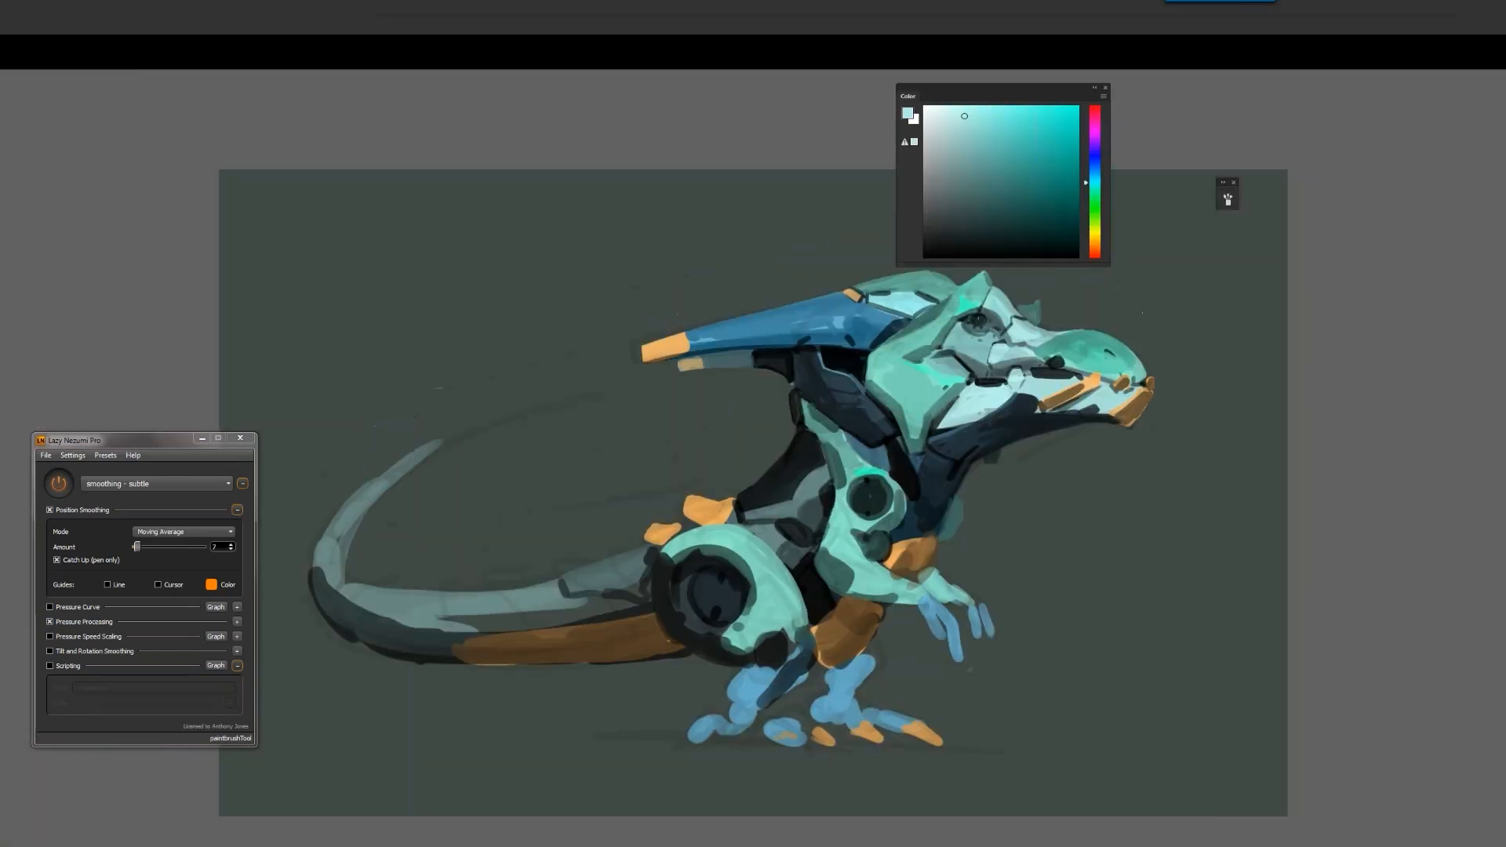
{"action": "key", "text": "f"}
{"action": "key", "text": "ctrl+f"}
{"action": "left_click_drag", "start_coordinate": [832, 370], "coordinate": [1002, 363]}
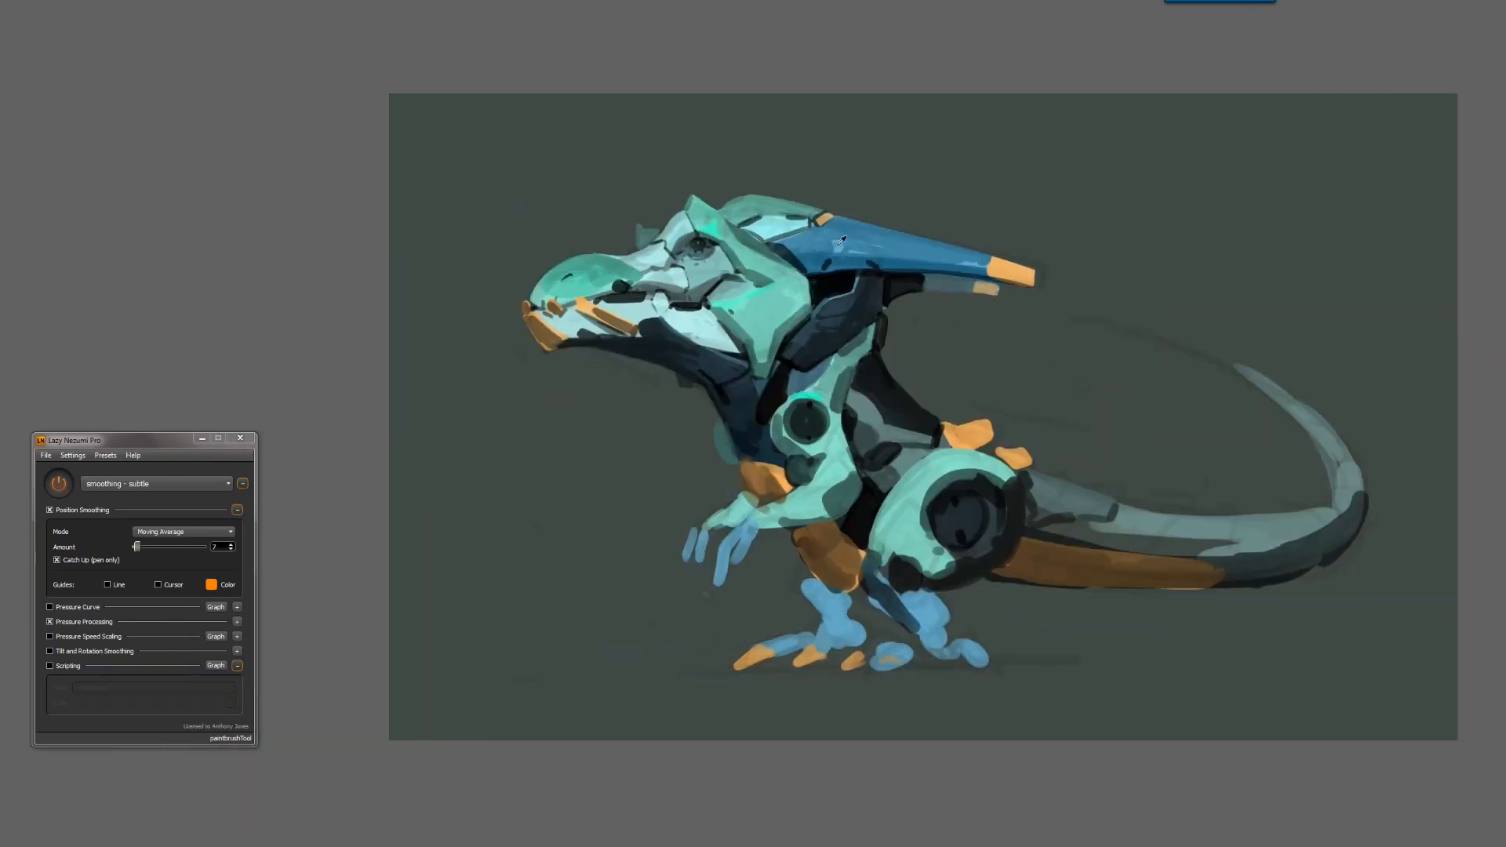
{"action": "left_click_drag", "start_coordinate": [846, 236], "coordinate": [944, 258]}
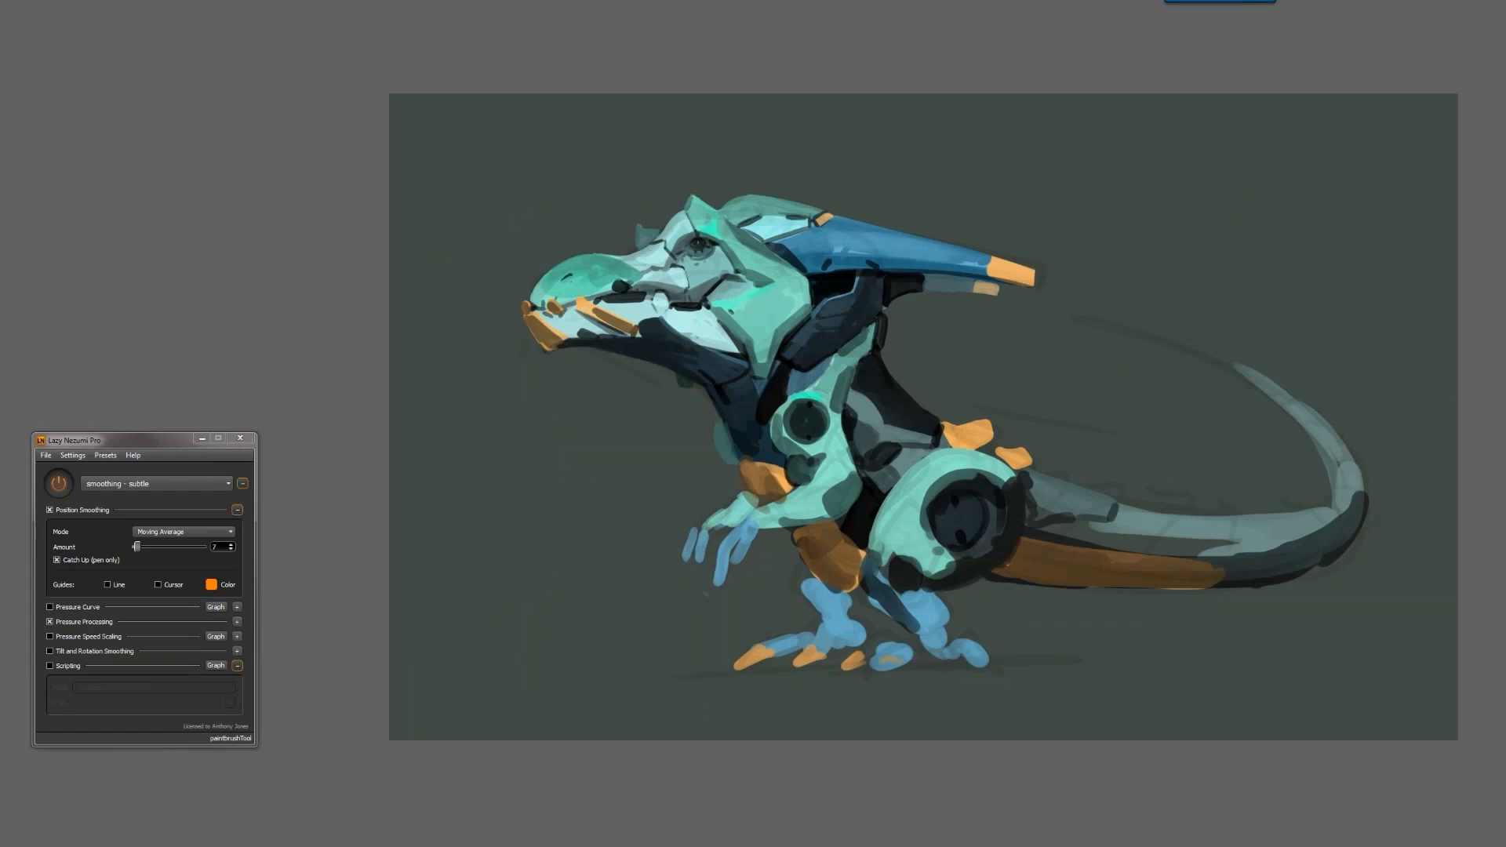
{"action": "left_click_drag", "start_coordinate": [836, 234], "coordinate": [958, 256]}
Examine the whole dinosaur in both canvas orientations without the interface around it
{"action": "key", "text": "ctrl+shift+h"}
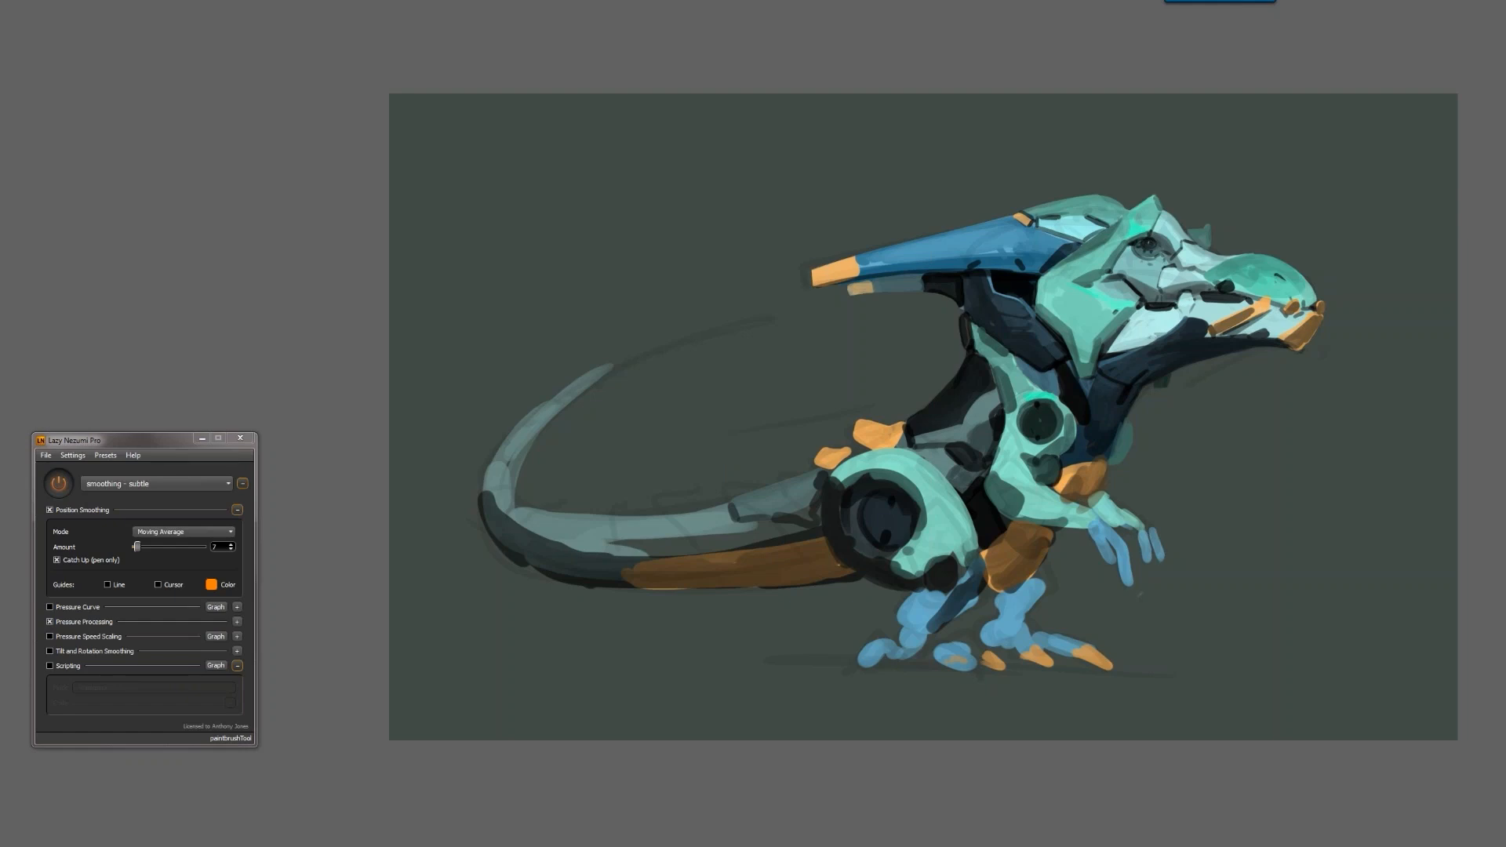
{"action": "left_click_drag", "start_coordinate": [790, 460], "coordinate": [684, 424]}
{"action": "key", "text": "F2"}
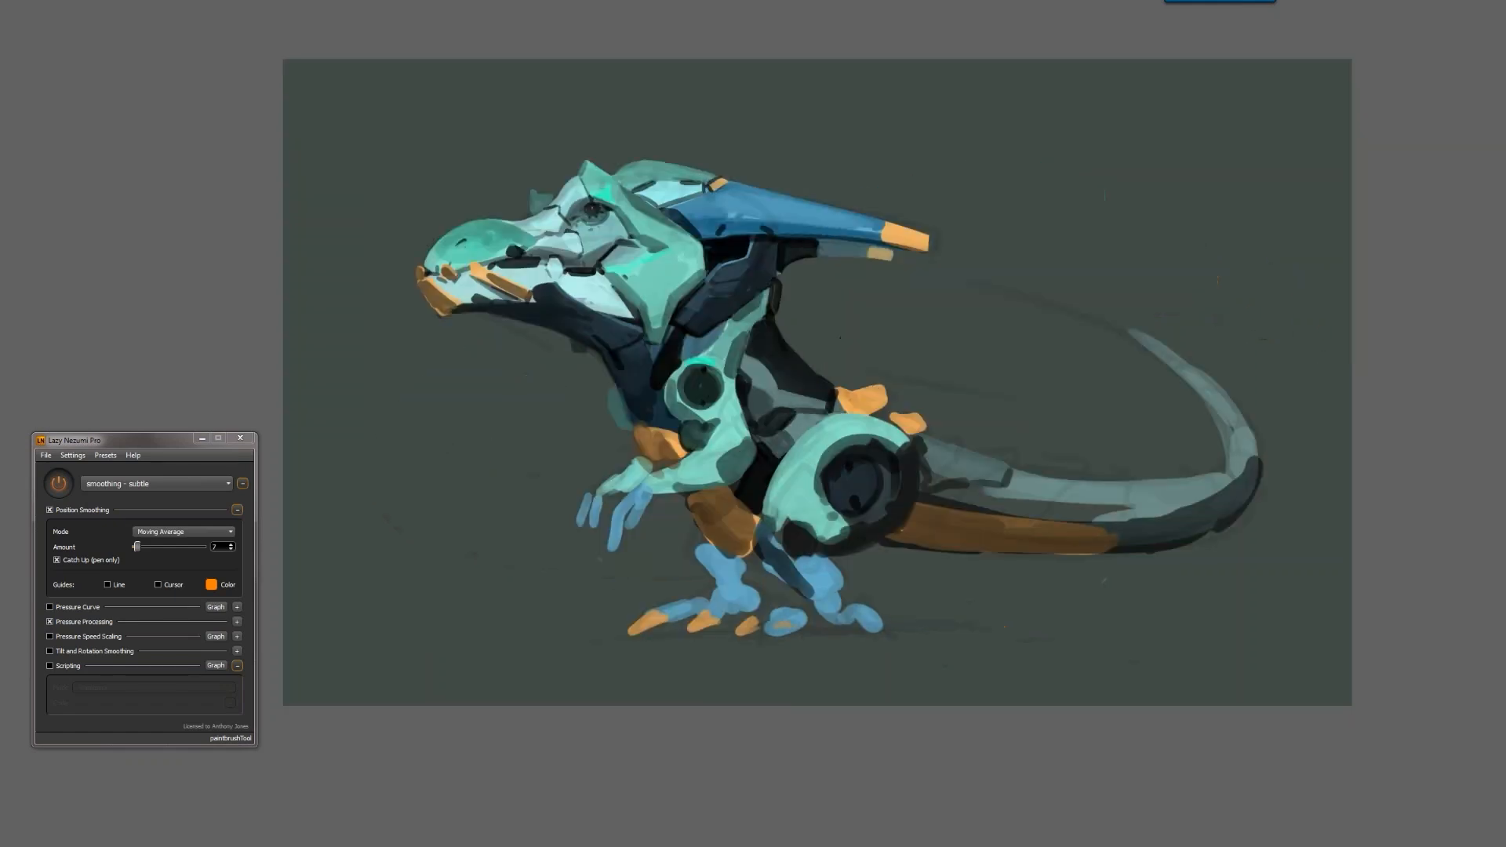
{"action": "left_click_drag", "start_coordinate": [689, 356], "coordinate": [730, 327]}
{"action": "key", "text": "f"}
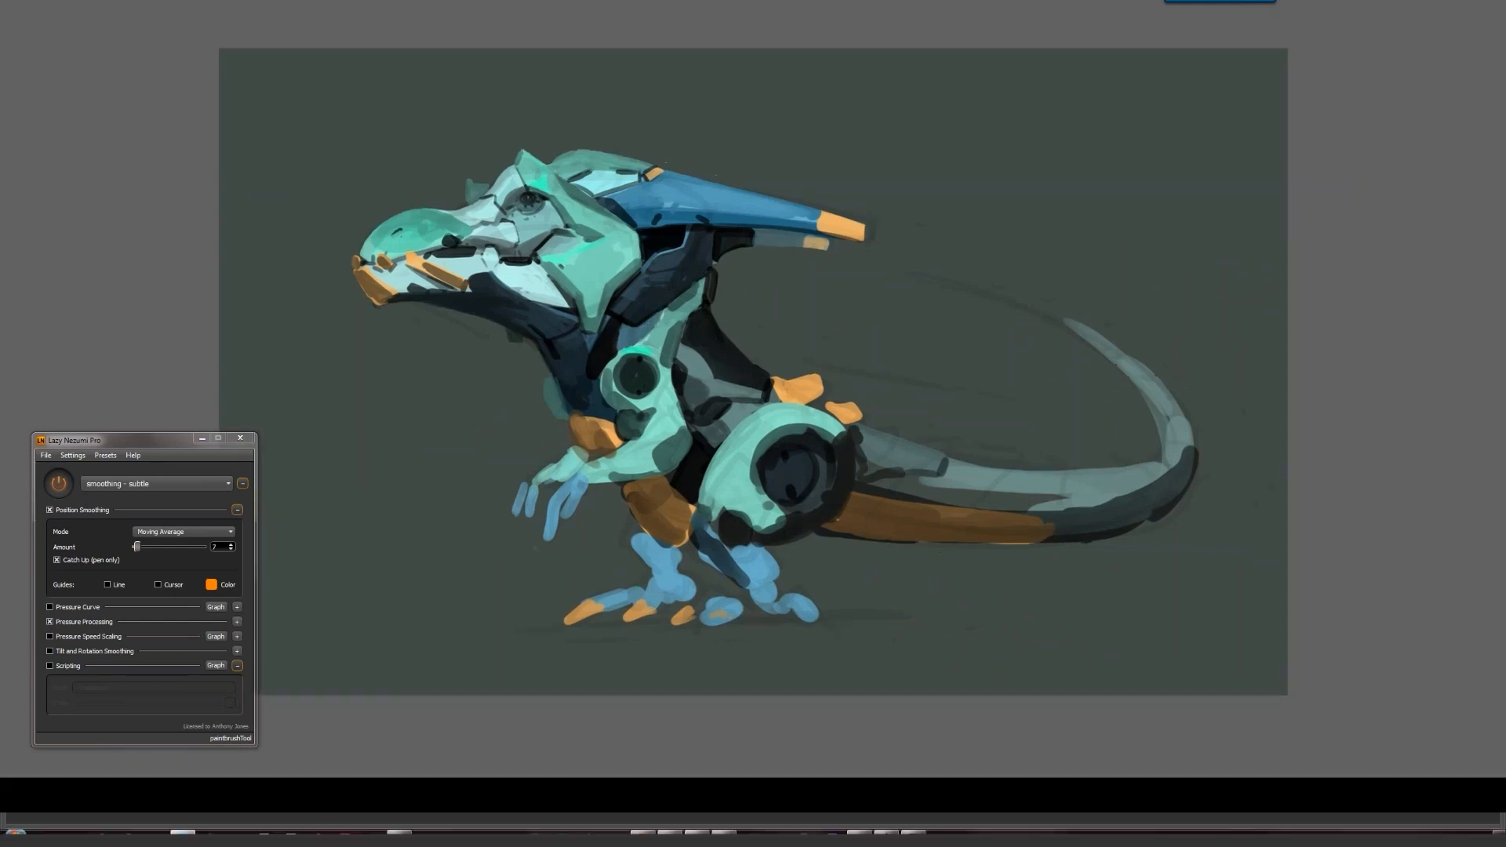
{"action": "key", "text": "f"}
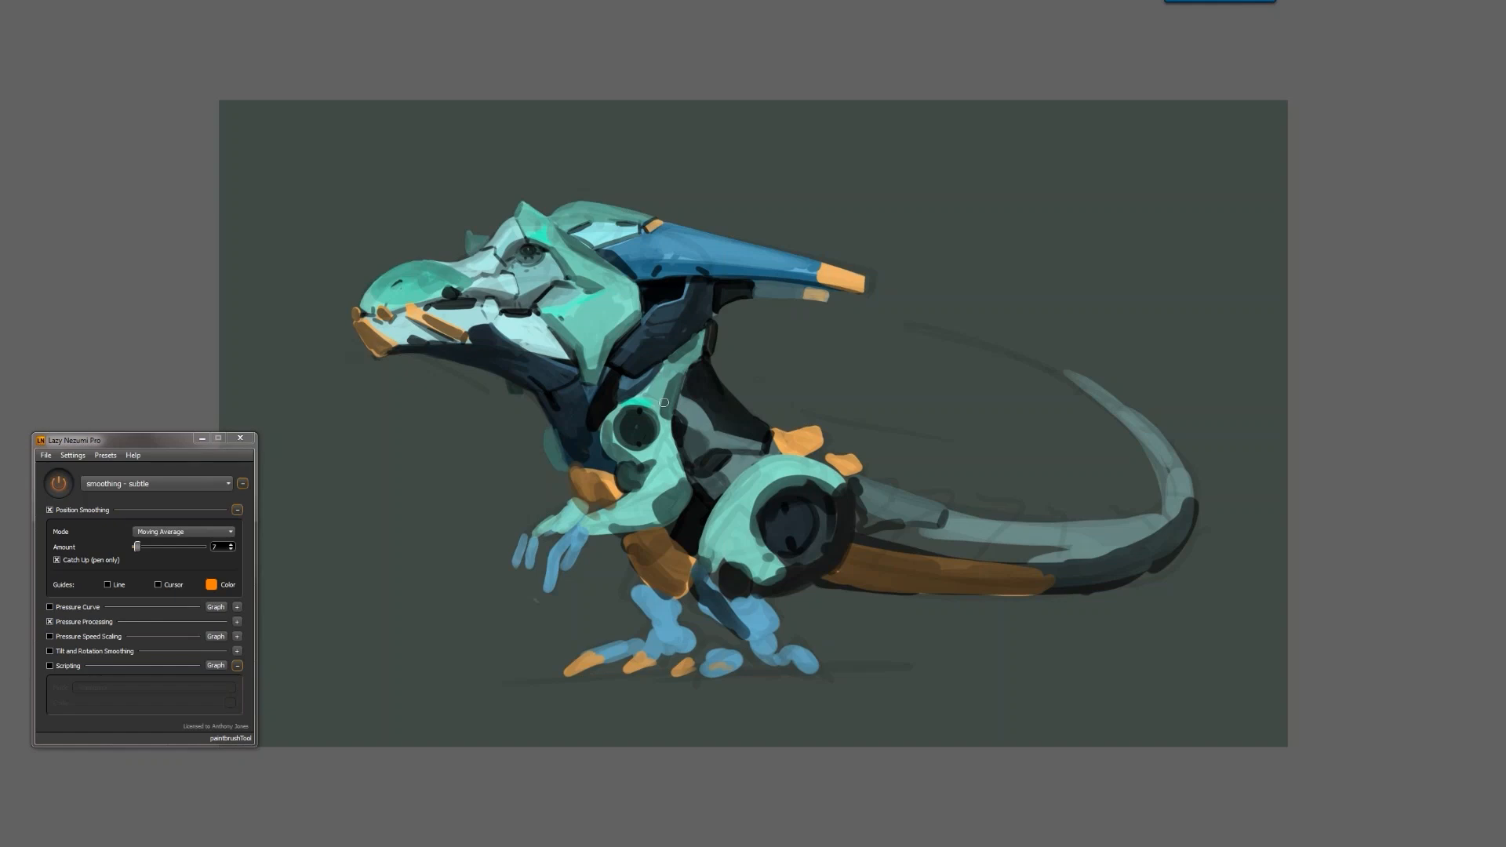
{"action": "key", "text": "F2"}
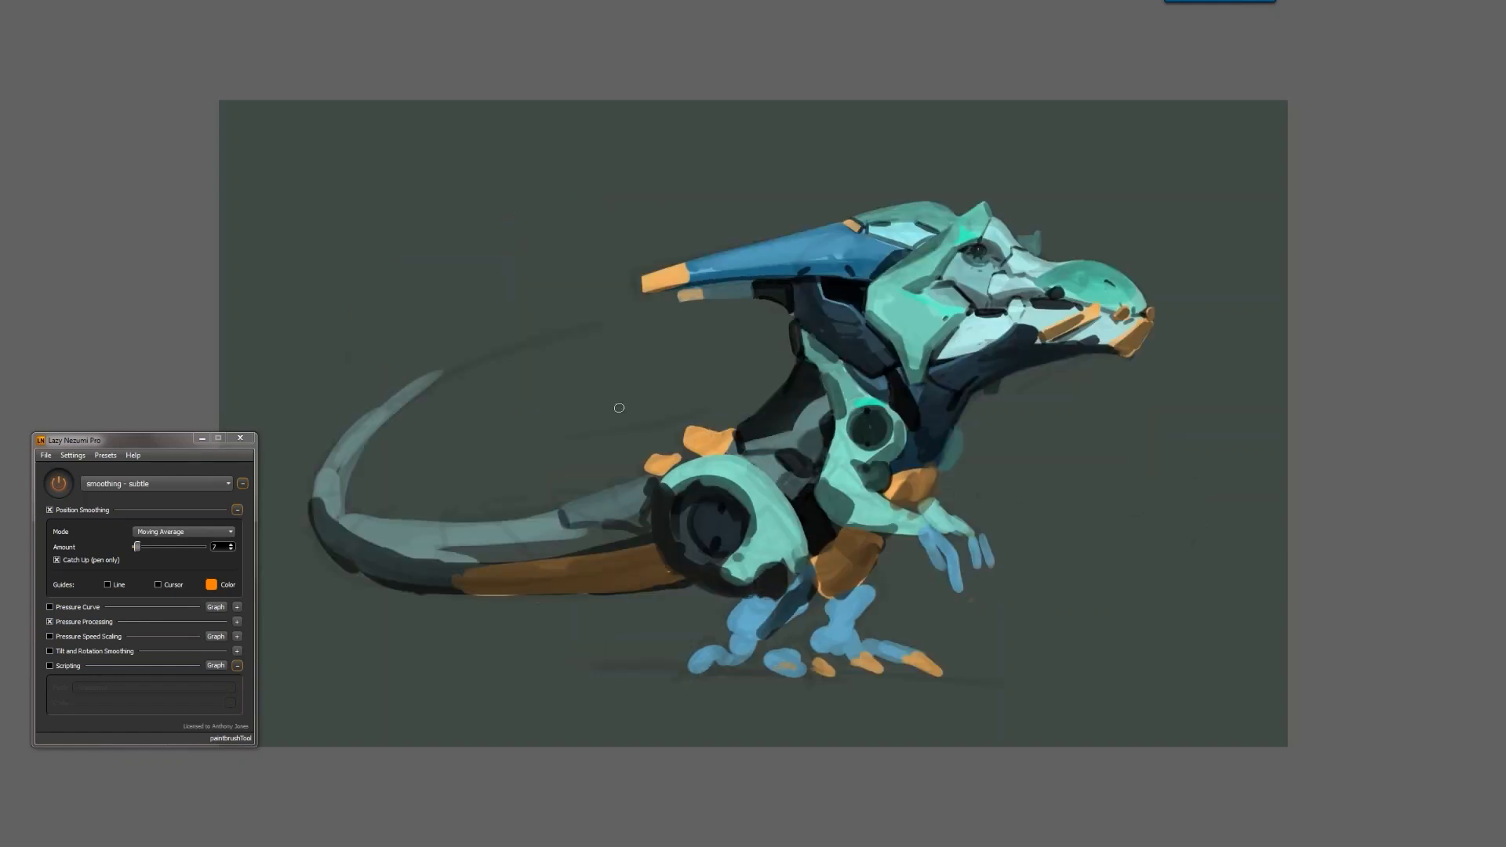
{"action": "key", "text": "r"}
{"action": "key", "text": "z"}
{"action": "left_click", "coordinate": [891, 408]}
Toggle the visibility of the Background copy layer to compare the painting with and without it
{"action": "key", "text": "f"}
{"action": "key", "text": "f"}
{"action": "left_click", "coordinate": [1391, 117]}
{"action": "left_click", "coordinate": [1379, 119]}
{"action": "left_click", "coordinate": [1377, 120]}
{"action": "left_click", "coordinate": [926, 482], "text": "alt"}
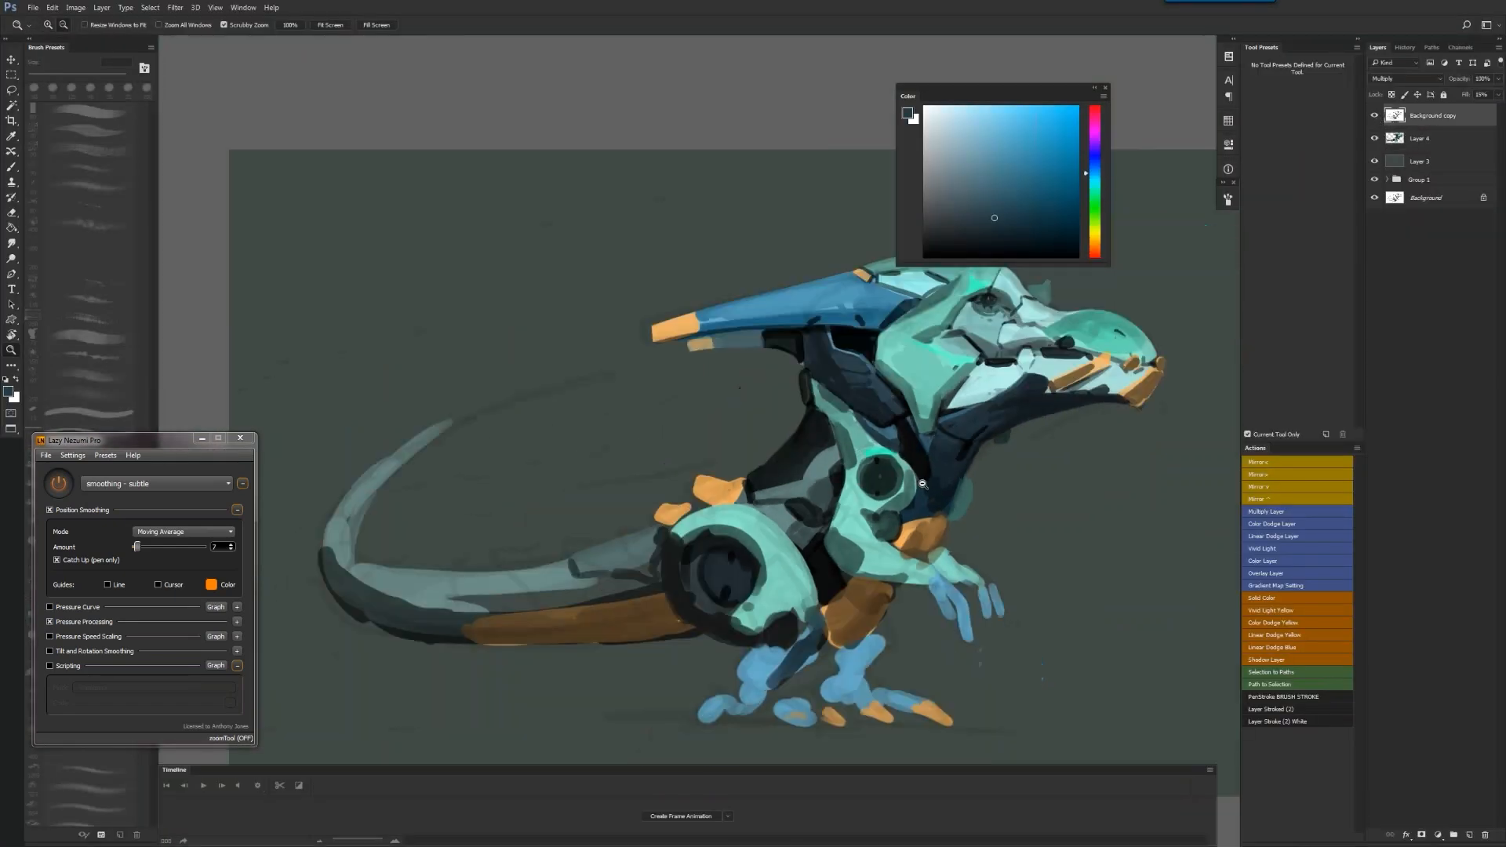
{"action": "left_click", "coordinate": [927, 485], "text": "alt"}
{"action": "key", "text": "f"}
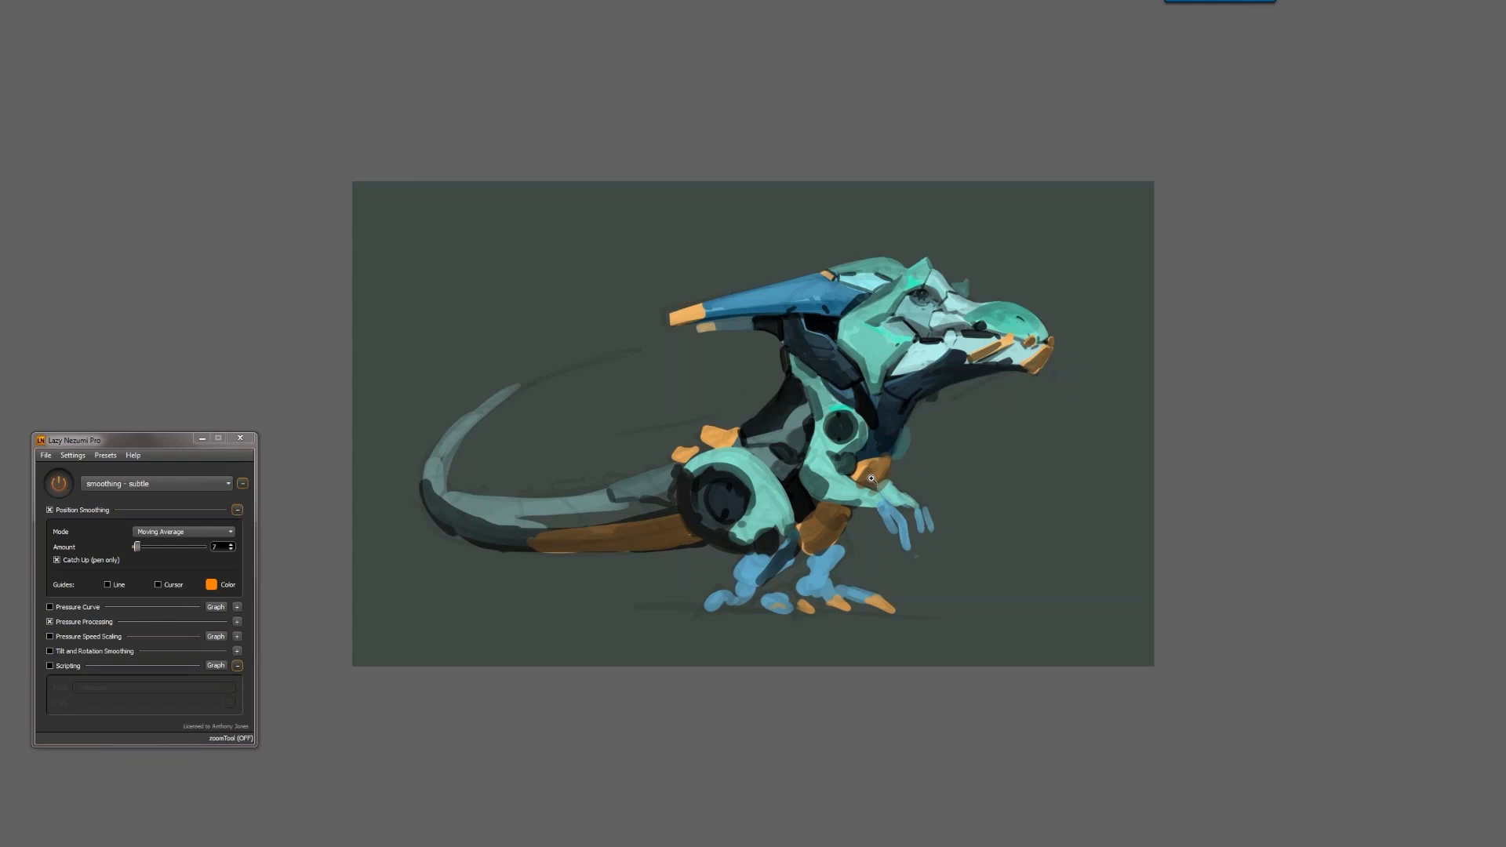
Refine the teal hip plate around the black ring on Layer 4 and undo the last stroke
{"action": "left_click", "coordinate": [878, 405]}
{"action": "left_click", "coordinate": [877, 411]}
{"action": "left_click_drag", "start_coordinate": [878, 411], "coordinate": [1101, 318]}
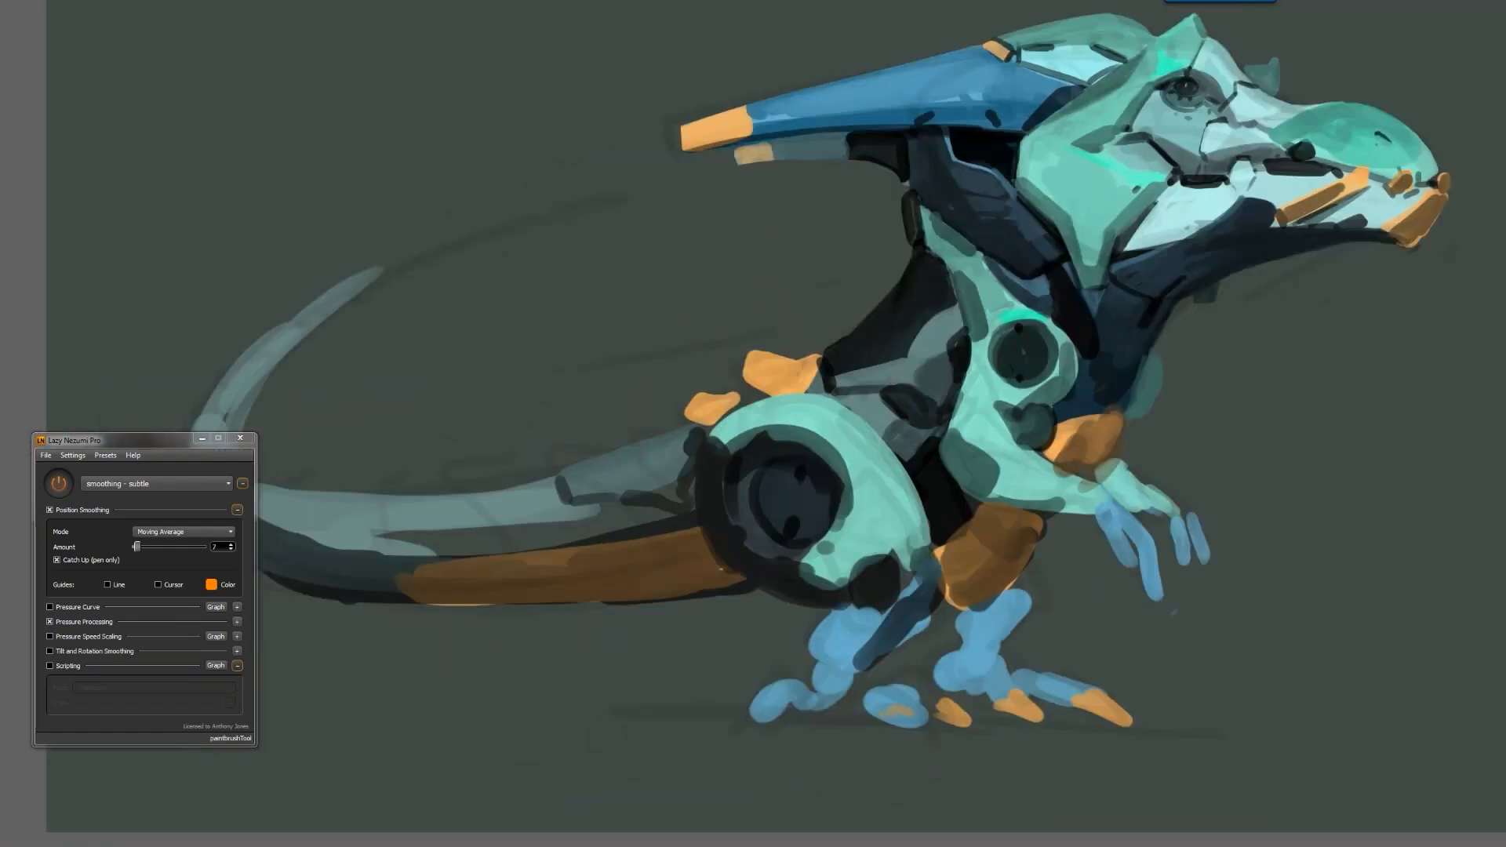
{"action": "key", "text": "f"}
{"action": "key", "text": "f"}
{"action": "left_click", "coordinate": [1445, 138]}
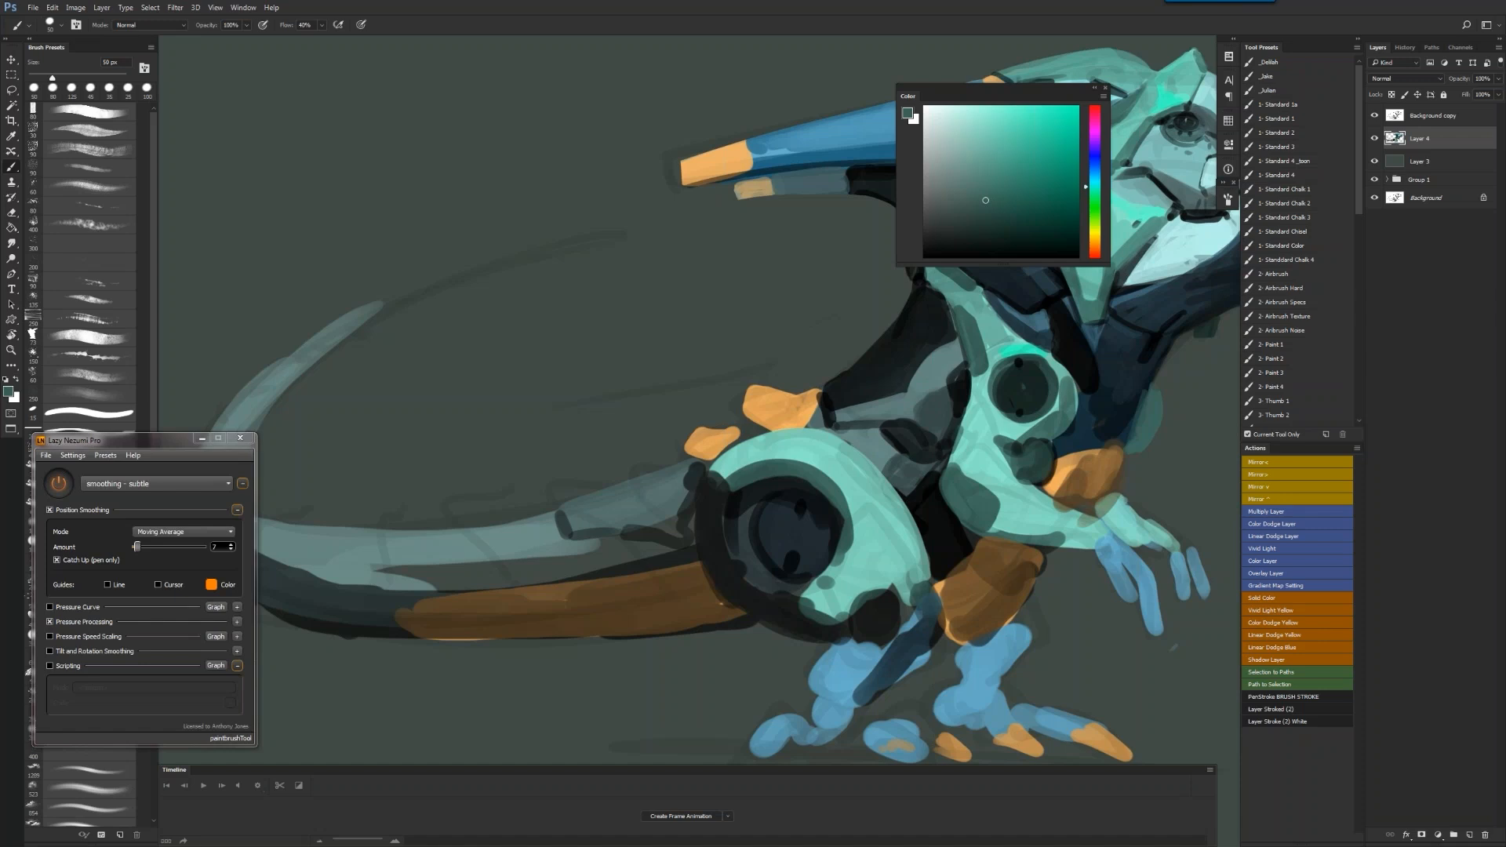
{"action": "key", "text": "d"}
{"action": "key", "text": "Tab"}
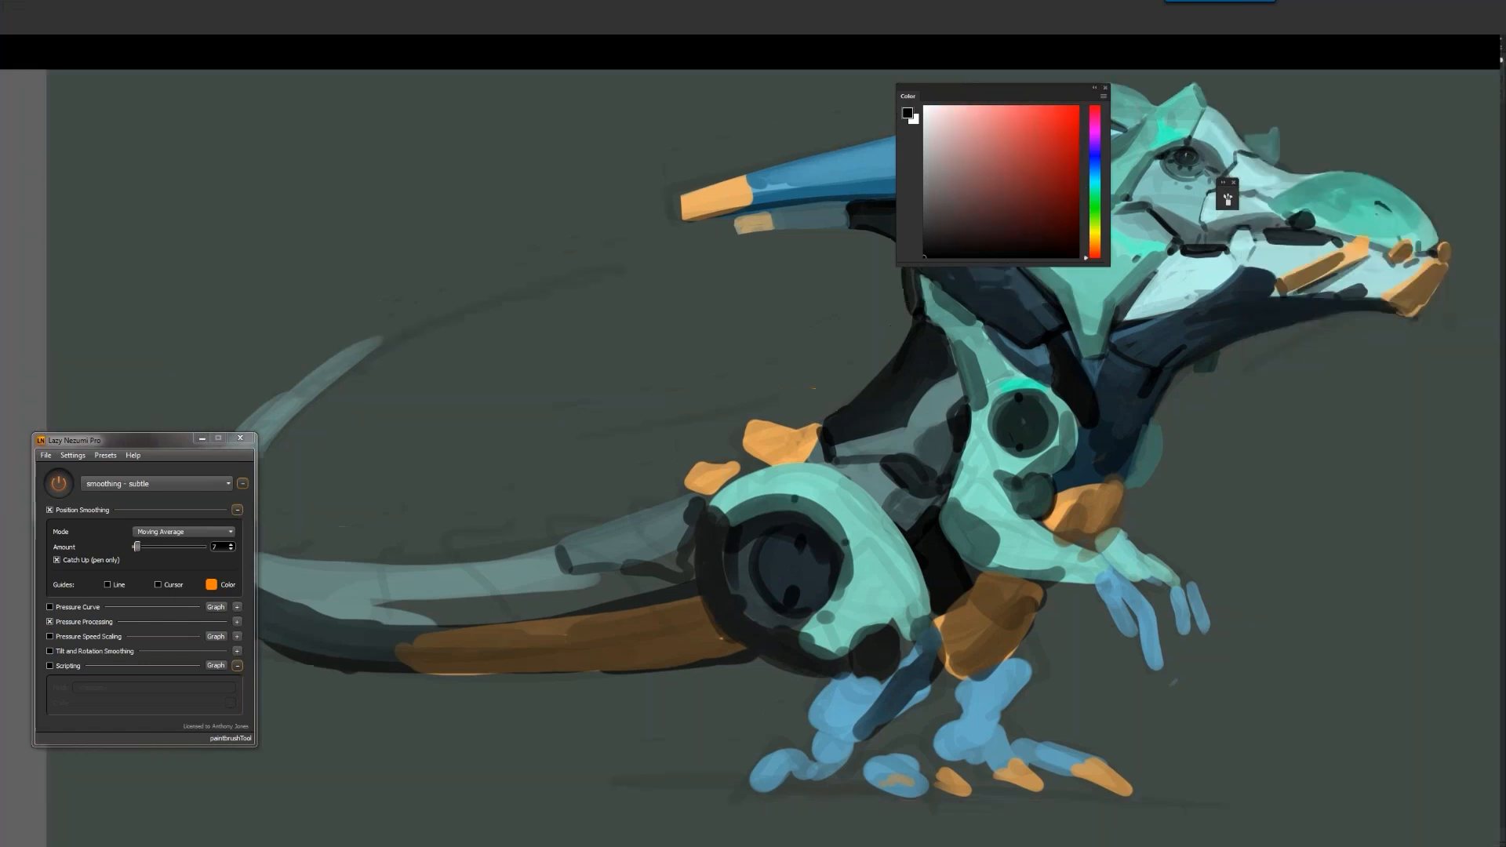
{"action": "left_click", "coordinate": [861, 505], "text": "alt"}
{"action": "mouse_move", "coordinate": [851, 484]}
{"action": "left_mouse_down"}
{"action": "mouse_move", "coordinate": [808, 564]}
{"action": "mouse_move", "coordinate": [831, 578]}
{"action": "mouse_move", "coordinate": [879, 548]}
{"action": "mouse_move", "coordinate": [843, 542]}
{"action": "mouse_move", "coordinate": [873, 487]}
{"action": "mouse_move", "coordinate": [836, 537]}
{"action": "mouse_move", "coordinate": [843, 507]}
{"action": "left_mouse_up"}
{"action": "left_click_drag", "start_coordinate": [846, 500], "coordinate": [841, 515]}
{"action": "key", "text": "ctrl+z"}
Darken the outer hip ring and its lower edge with black on the flipped canvas
{"action": "left_click", "coordinate": [865, 557], "text": "alt"}
{"action": "left_click", "coordinate": [864, 556], "text": "alt"}
{"action": "left_click", "coordinate": [860, 559], "text": "alt"}
{"action": "key", "text": "F2"}
{"action": "left_click", "coordinate": [859, 549], "text": "ctrl"}
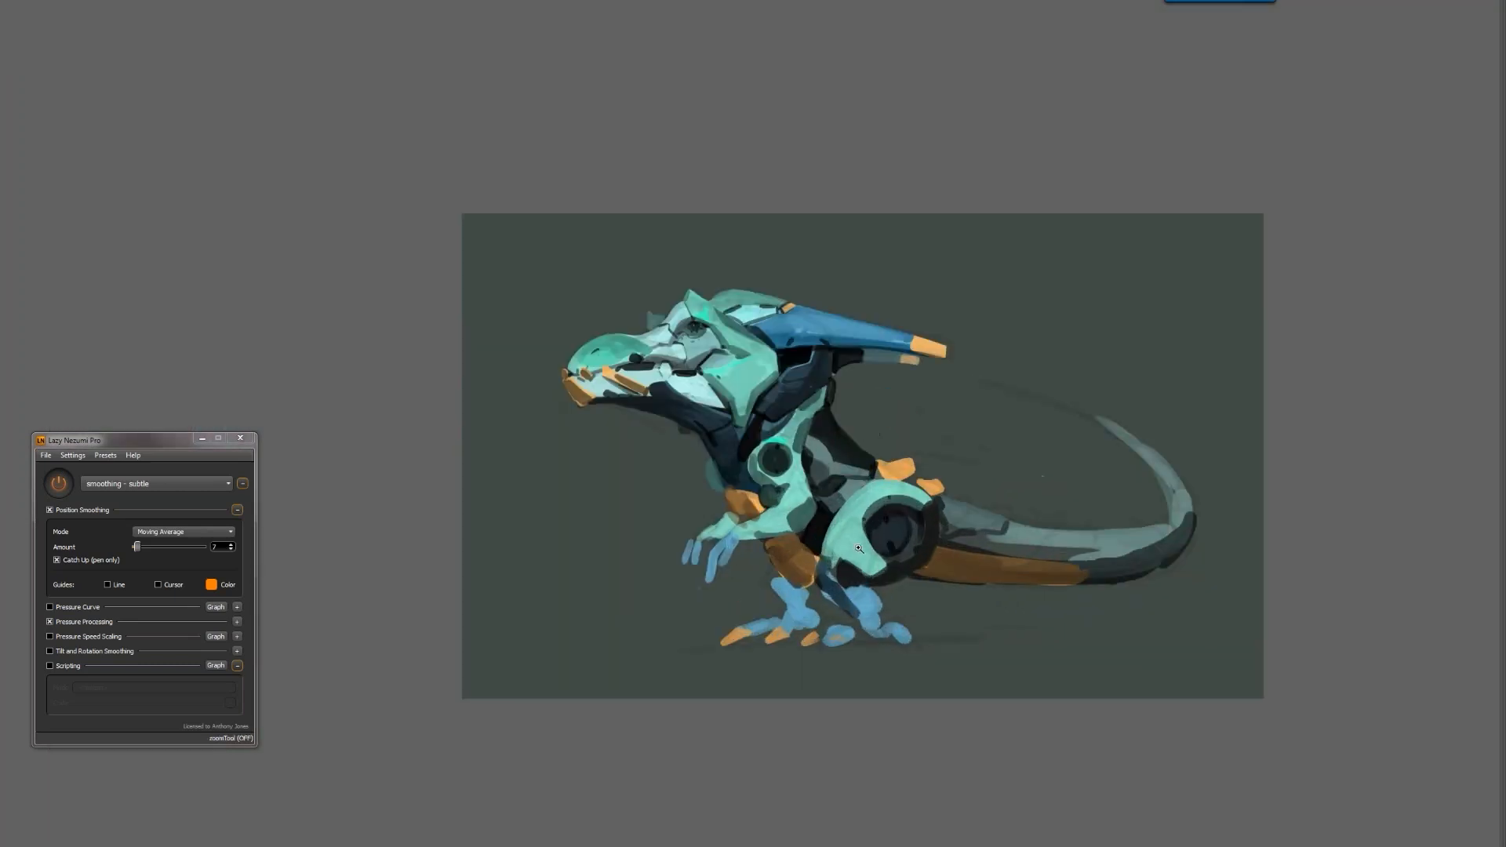
{"action": "left_click", "coordinate": [859, 549], "text": "ctrl"}
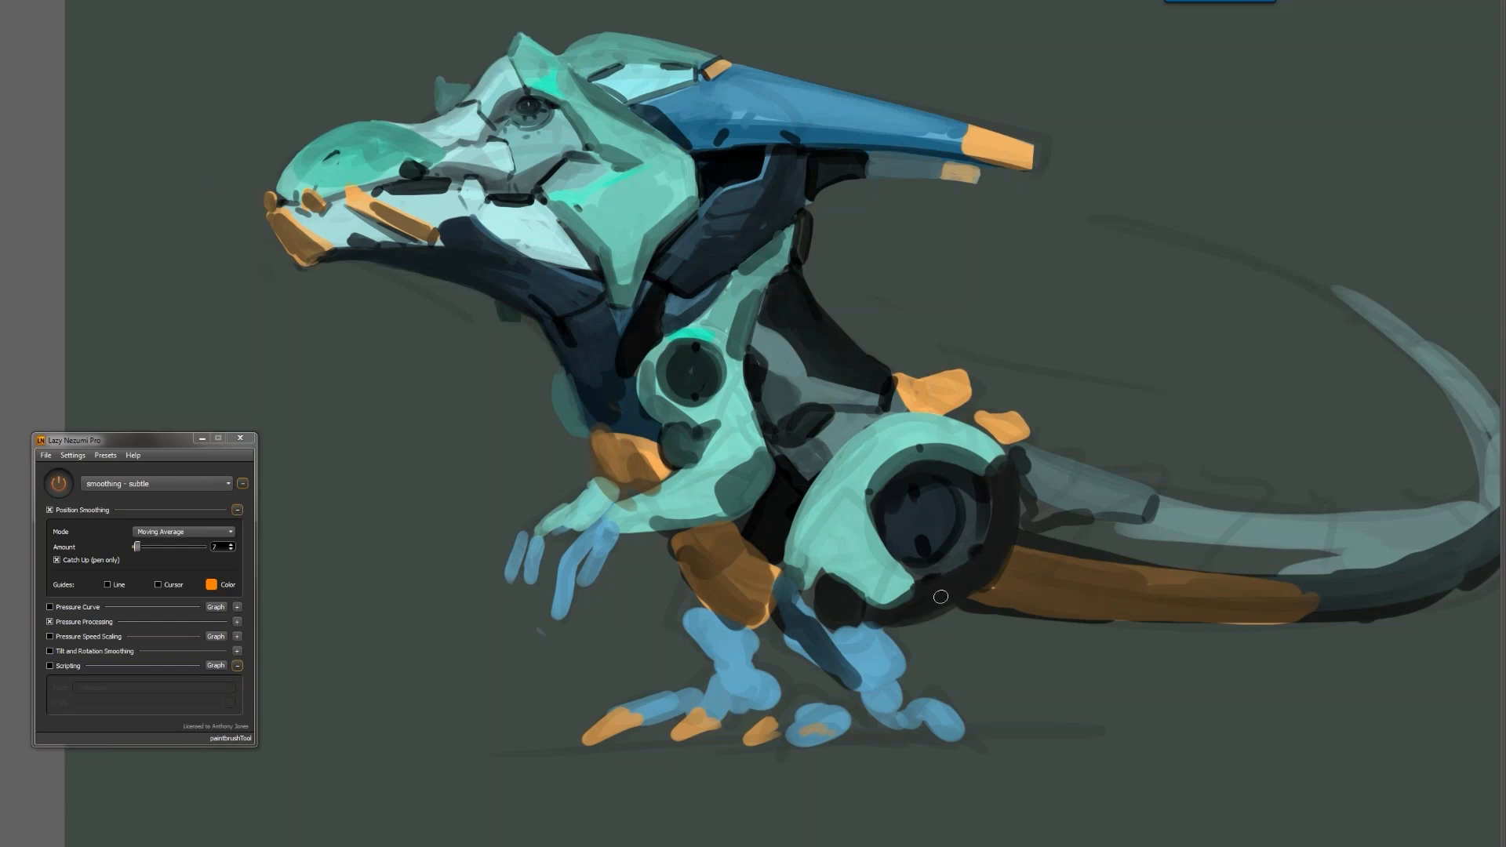
{"action": "left_click_drag", "start_coordinate": [1004, 458], "coordinate": [983, 477]}
{"action": "mouse_move", "coordinate": [836, 628]}
{"action": "left_mouse_down"}
{"action": "mouse_move", "coordinate": [938, 620]}
{"action": "mouse_move", "coordinate": [951, 604]}
{"action": "left_mouse_up"}
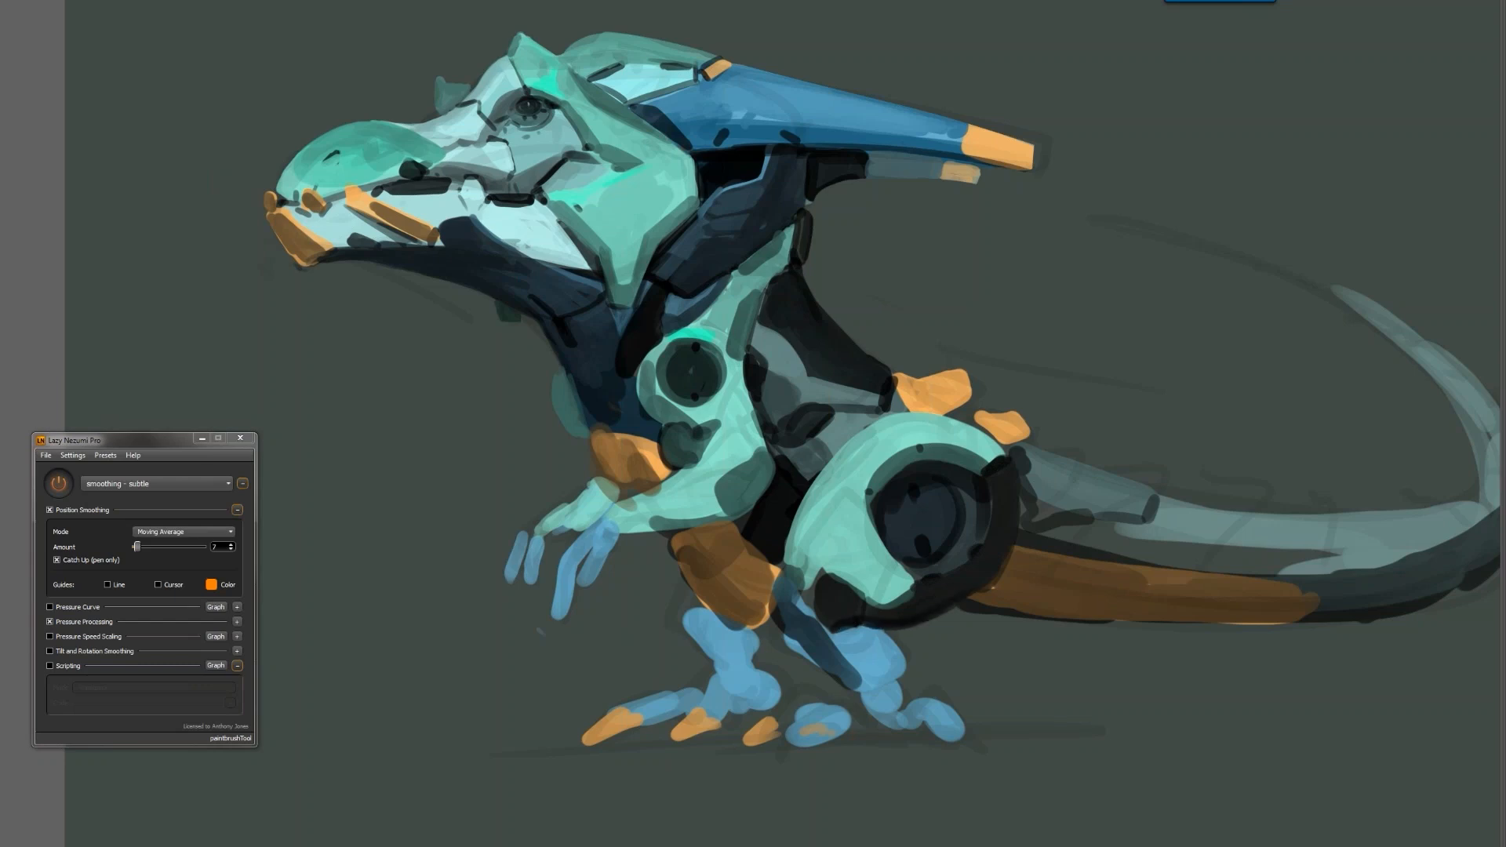
Refine the dark blue top of the near thigh where it meets the lower edge of the teal hip plate
{"action": "mouse_move", "coordinate": [791, 576]}
{"action": "left_mouse_down"}
{"action": "mouse_move", "coordinate": [797, 592]}
{"action": "mouse_move", "coordinate": [770, 602]}
{"action": "mouse_move", "coordinate": [787, 621]}
{"action": "left_mouse_up"}
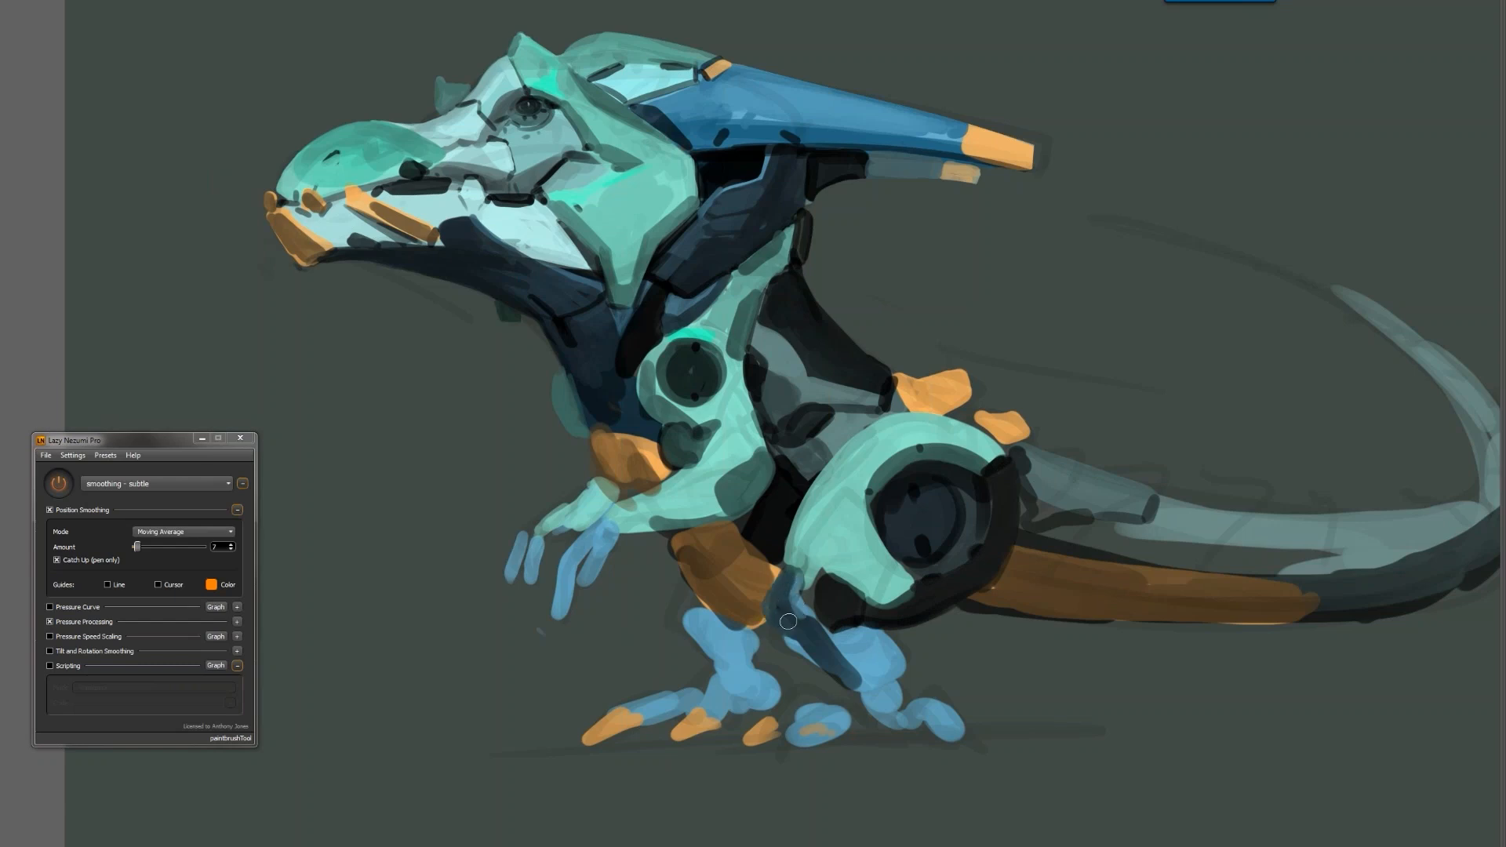
{"action": "left_click_drag", "start_coordinate": [785, 568], "coordinate": [776, 593]}
{"action": "mouse_move", "coordinate": [783, 571]}
{"action": "left_mouse_down"}
{"action": "mouse_move", "coordinate": [805, 560]}
{"action": "mouse_move", "coordinate": [808, 594]}
{"action": "left_mouse_up"}
Shade the back edge of the teal upper arm plate beside the torso with a dark green sampled from the painting
{"action": "key", "text": "z"}
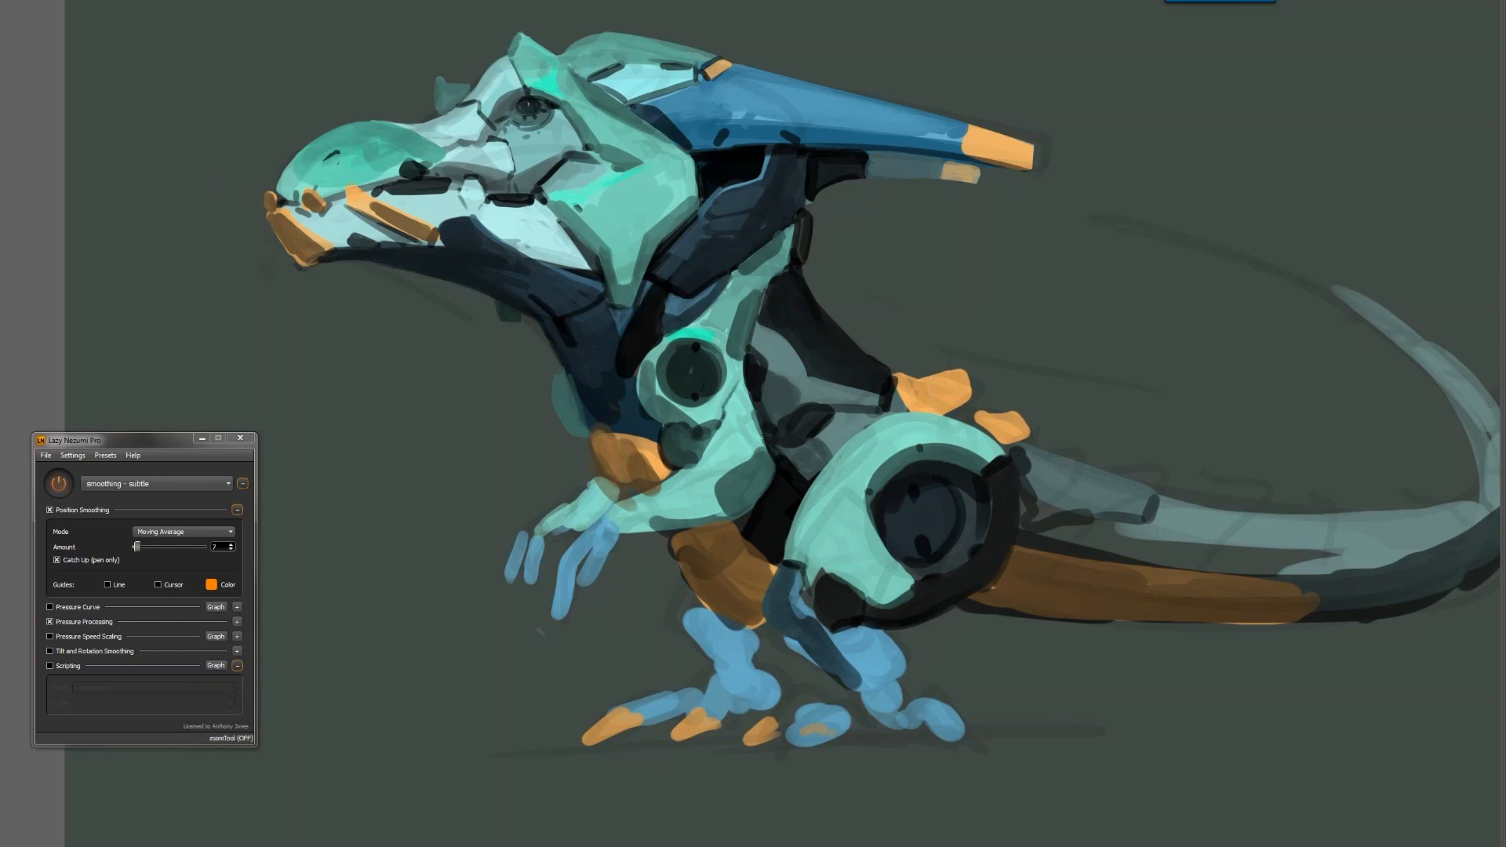
{"action": "left_click", "coordinate": [746, 468], "text": "alt"}
{"action": "key", "text": "F2"}
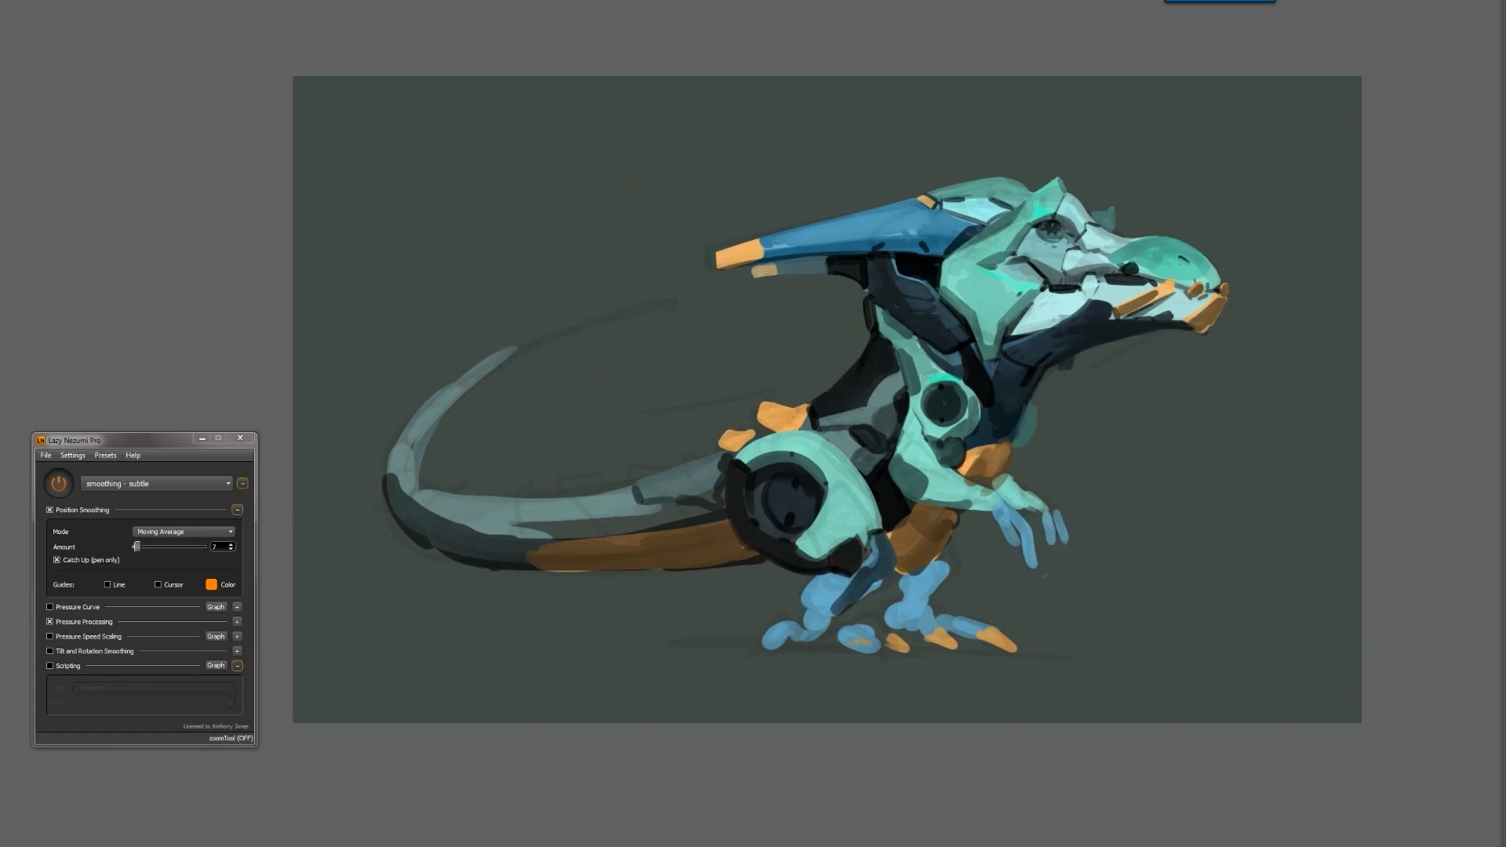
{"action": "left_click", "coordinate": [939, 425], "text": "ctrl"}
{"action": "left_click", "coordinate": [940, 425], "text": "ctrl"}
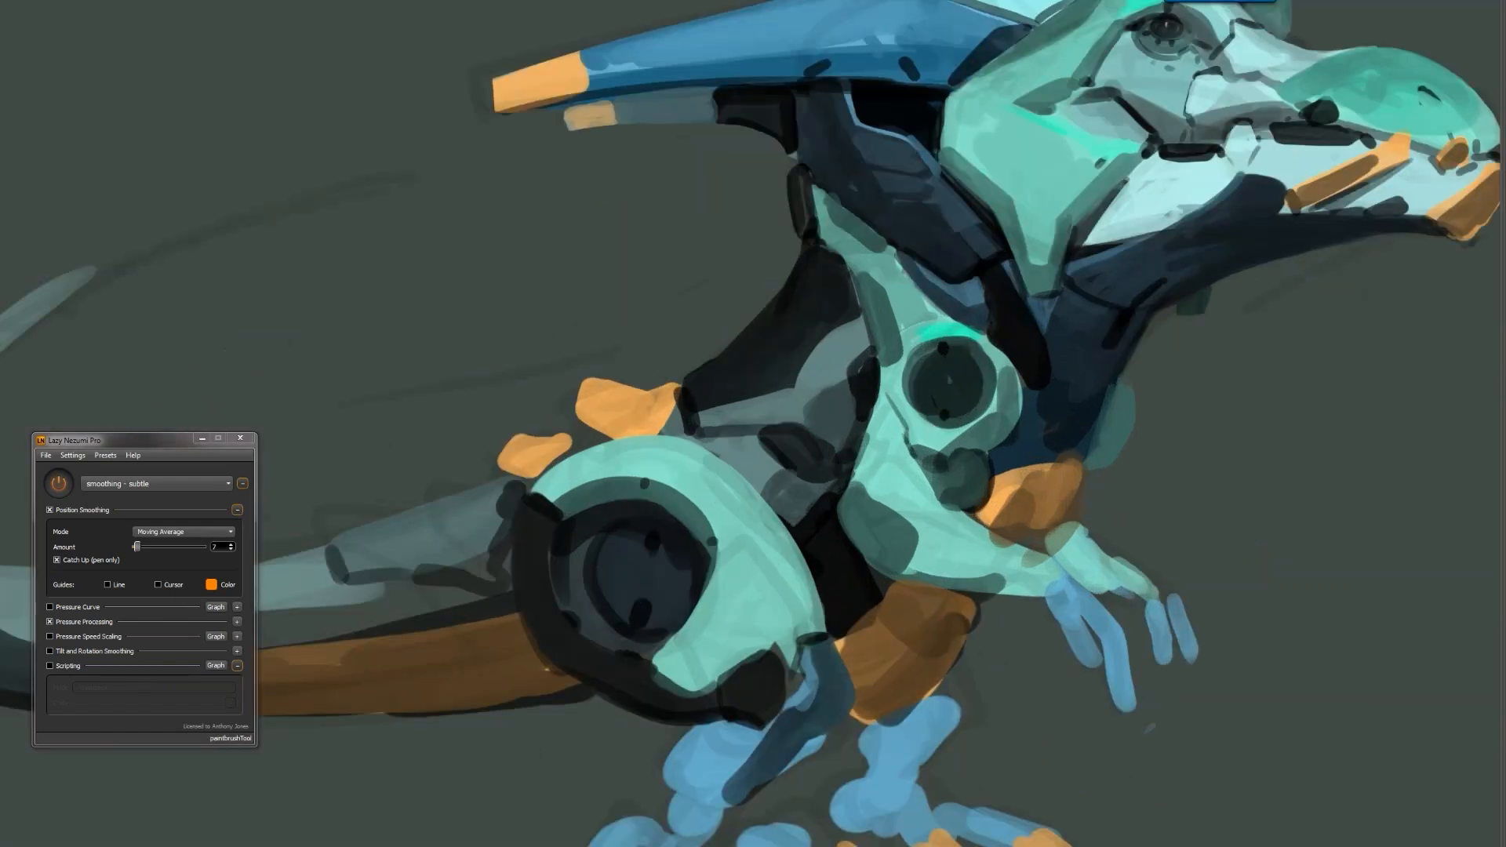
{"action": "left_click", "coordinate": [882, 402], "text": "alt"}
{"action": "left_click_drag", "start_coordinate": [878, 380], "coordinate": [875, 454]}
{"action": "left_click_drag", "start_coordinate": [872, 384], "coordinate": [877, 453]}
{"action": "mouse_move", "coordinate": [878, 373]}
{"action": "left_mouse_down"}
{"action": "mouse_move", "coordinate": [861, 506]}
{"action": "mouse_move", "coordinate": [910, 539]}
{"action": "mouse_move", "coordinate": [933, 535]}
{"action": "left_mouse_up"}
Shade the underside of the teal forearm toward the elbow with a sampled color, undoing and repainting the first stroke
{"action": "key", "text": "z"}
{"action": "left_click", "coordinate": [945, 554], "text": "alt"}
{"action": "left_click", "coordinate": [946, 554], "text": "alt"}
{"action": "left_click", "coordinate": [945, 554], "text": "alt"}
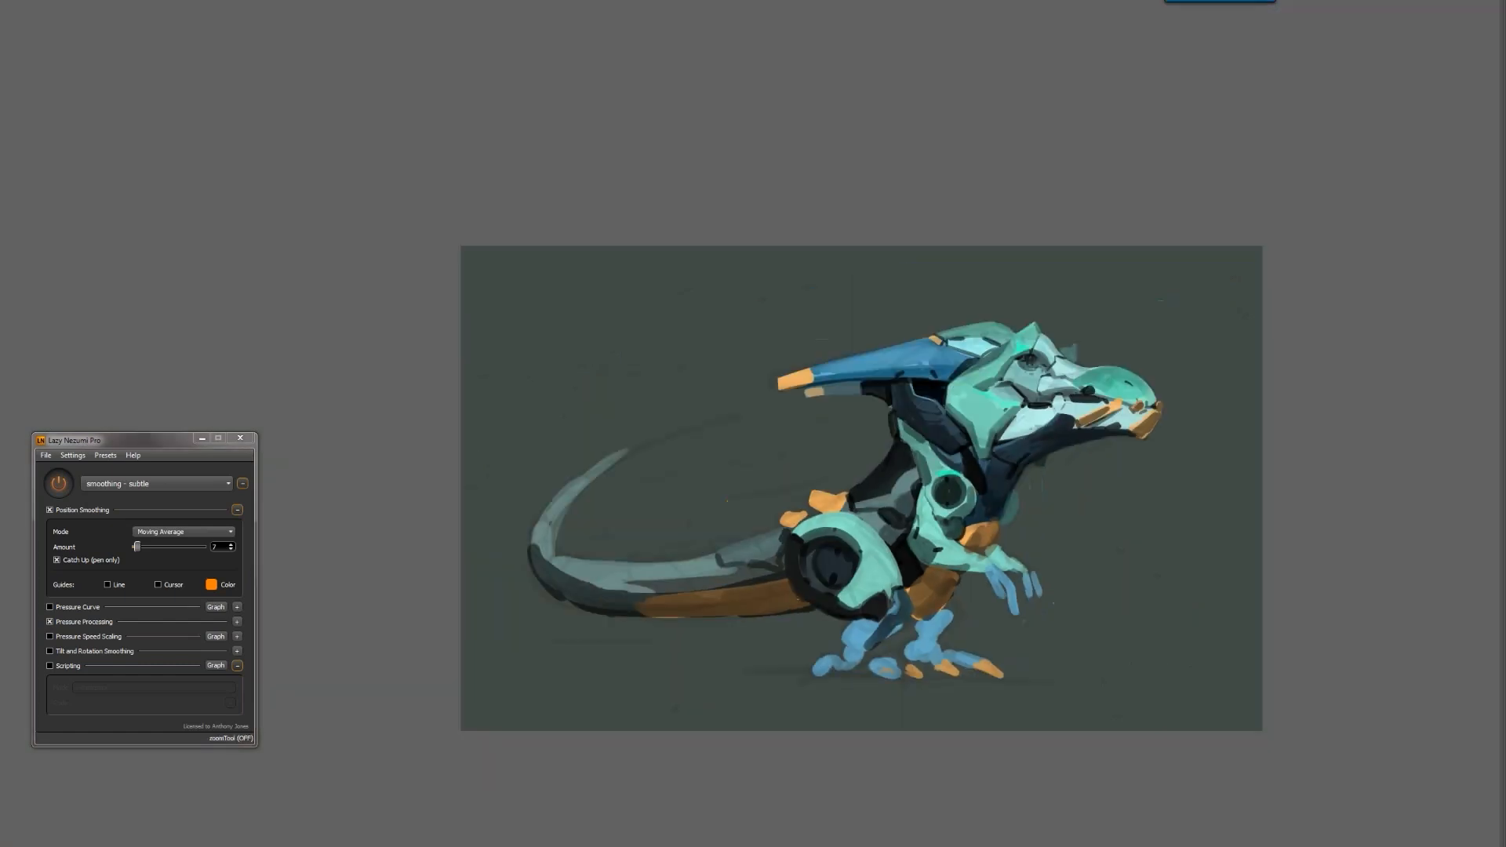
{"action": "key", "text": "F2"}
{"action": "left_click", "coordinate": [805, 552], "text": "ctrl"}
{"action": "left_click", "coordinate": [804, 551]}
{"action": "key", "text": "b"}
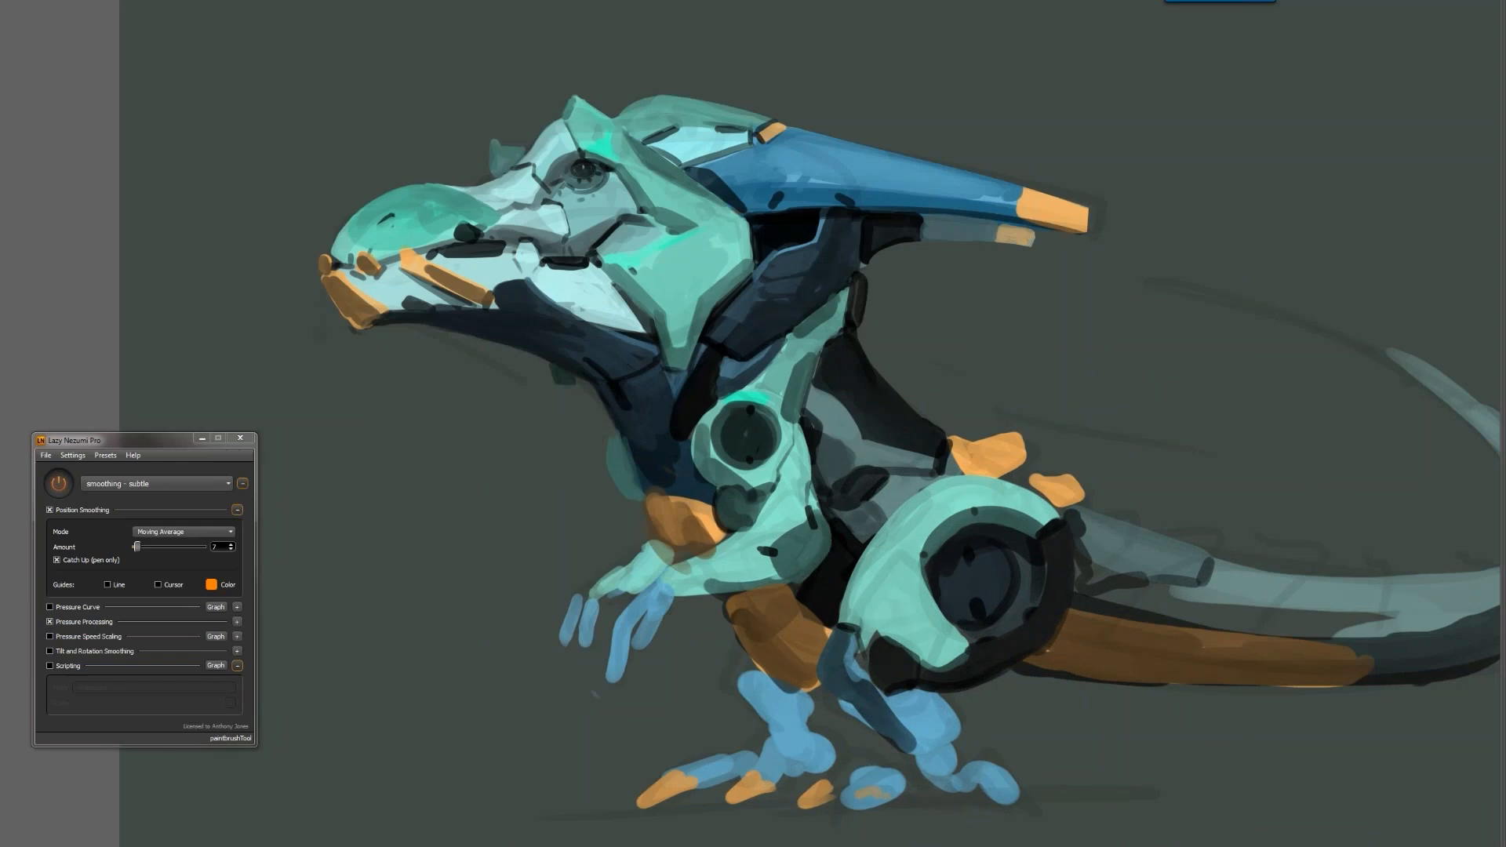
{"action": "left_click", "coordinate": [728, 579], "text": "alt"}
{"action": "mouse_move", "coordinate": [741, 579]}
{"action": "left_mouse_down"}
{"action": "mouse_move", "coordinate": [703, 586]}
{"action": "mouse_move", "coordinate": [794, 576]}
{"action": "left_mouse_up"}
{"action": "key", "text": "ctrl+z"}
{"action": "left_click_drag", "start_coordinate": [680, 598], "coordinate": [800, 579]}
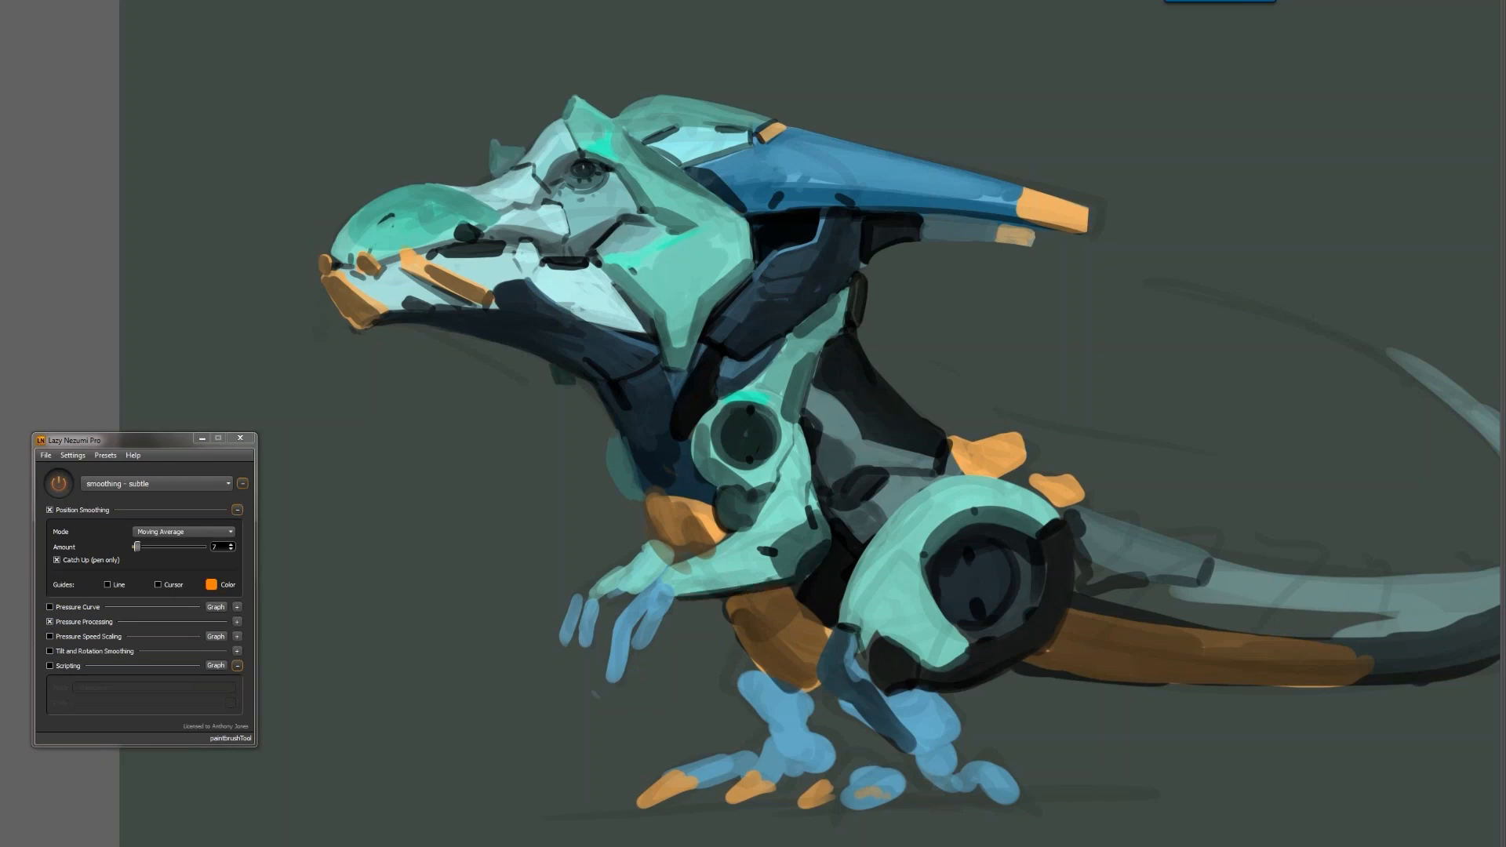
Darken the far teal hand with muted green and refine the front edge of the orange chest plate
{"action": "mouse_move", "coordinate": [664, 582]}
{"action": "left_mouse_down"}
{"action": "mouse_move", "coordinate": [683, 595]}
{"action": "mouse_move", "coordinate": [591, 595]}
{"action": "left_mouse_up"}
{"action": "mouse_move", "coordinate": [645, 555]}
{"action": "left_mouse_down"}
{"action": "mouse_move", "coordinate": [589, 591]}
{"action": "mouse_move", "coordinate": [630, 572]}
{"action": "mouse_move", "coordinate": [636, 586]}
{"action": "mouse_move", "coordinate": [634, 568]}
{"action": "mouse_move", "coordinate": [617, 577]}
{"action": "mouse_move", "coordinate": [658, 547]}
{"action": "left_mouse_up"}
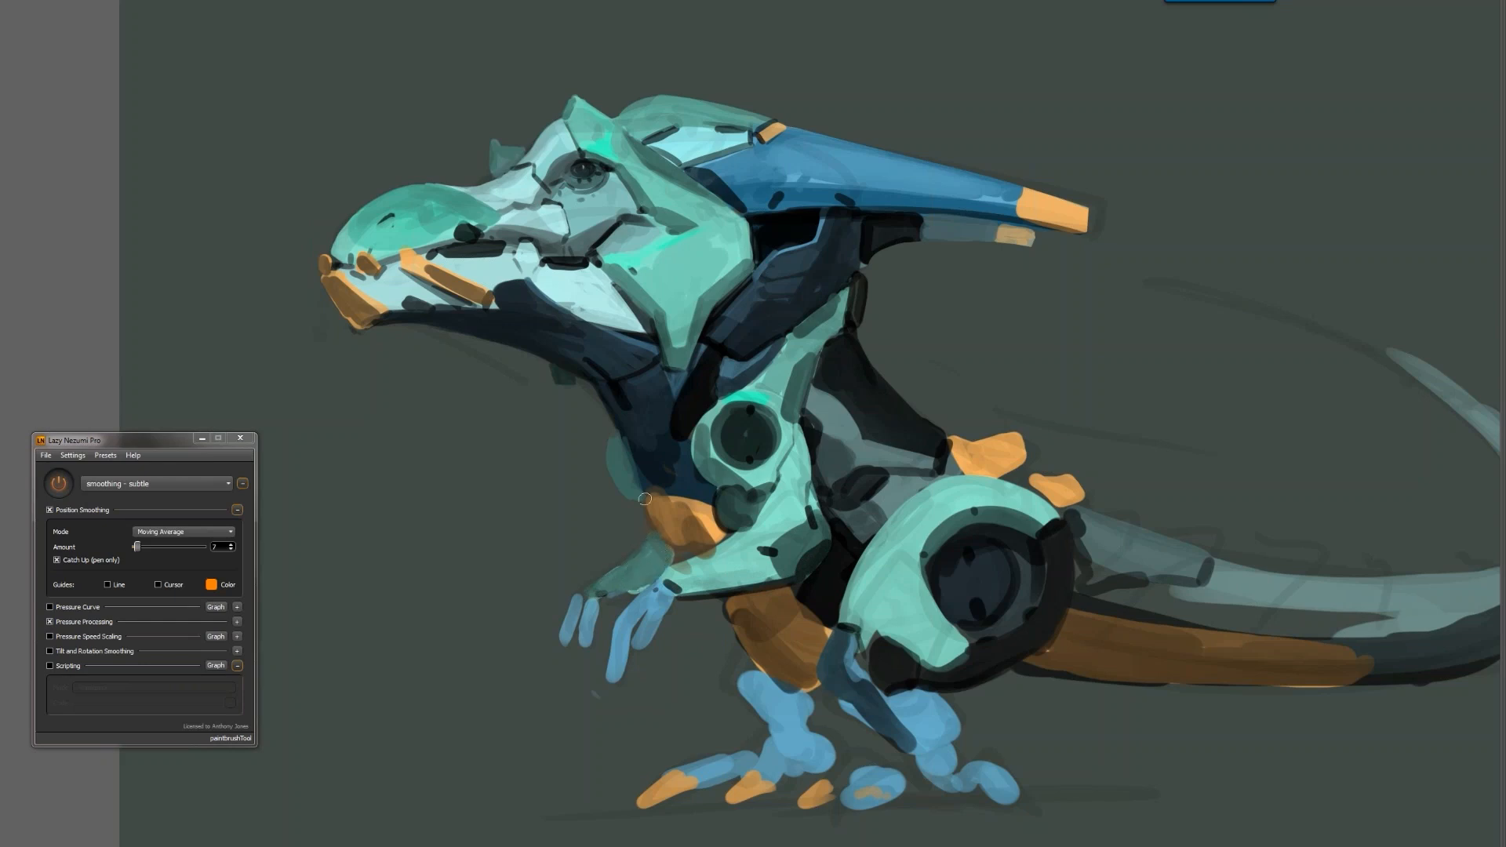
{"action": "mouse_move", "coordinate": [645, 500]}
{"action": "left_mouse_down"}
{"action": "mouse_move", "coordinate": [690, 556]}
{"action": "mouse_move", "coordinate": [652, 505]}
{"action": "mouse_move", "coordinate": [673, 543]}
{"action": "left_mouse_up"}
{"action": "mouse_move", "coordinate": [648, 494]}
{"action": "left_mouse_down"}
{"action": "mouse_move", "coordinate": [685, 489]}
{"action": "mouse_move", "coordinate": [671, 474]}
{"action": "left_mouse_up"}
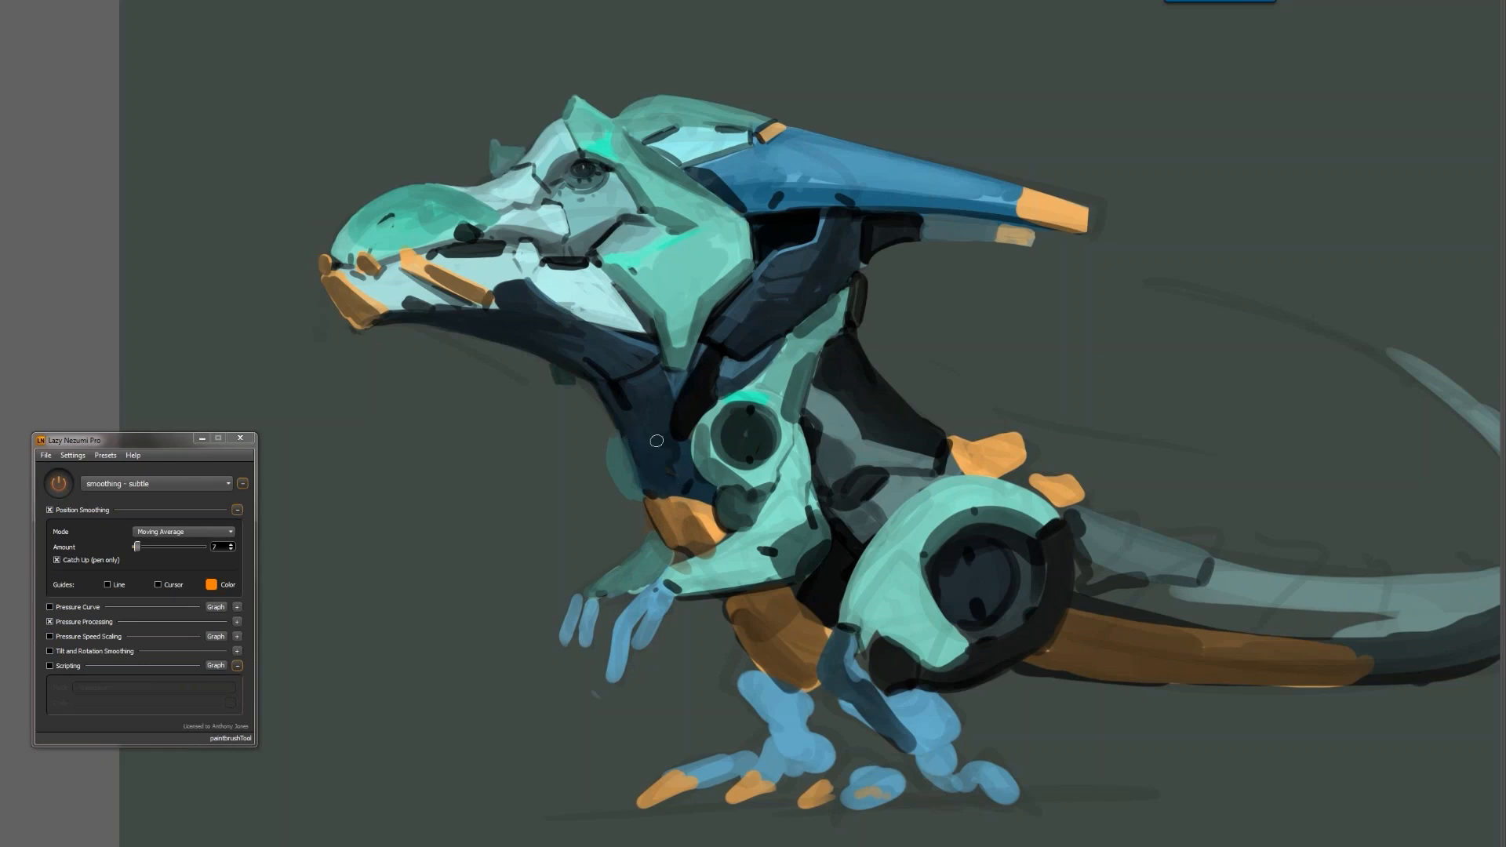
Examine the whole dinosaur at several sizes in both canvas orientations, with and without the interface
{"action": "key", "text": "ctrl+shift+h"}
{"action": "mouse_move", "coordinate": [1177, 496]}
{"action": "left_mouse_down"}
{"action": "mouse_move", "coordinate": [946, 503]}
{"action": "mouse_move", "coordinate": [958, 501]}
{"action": "left_mouse_up"}
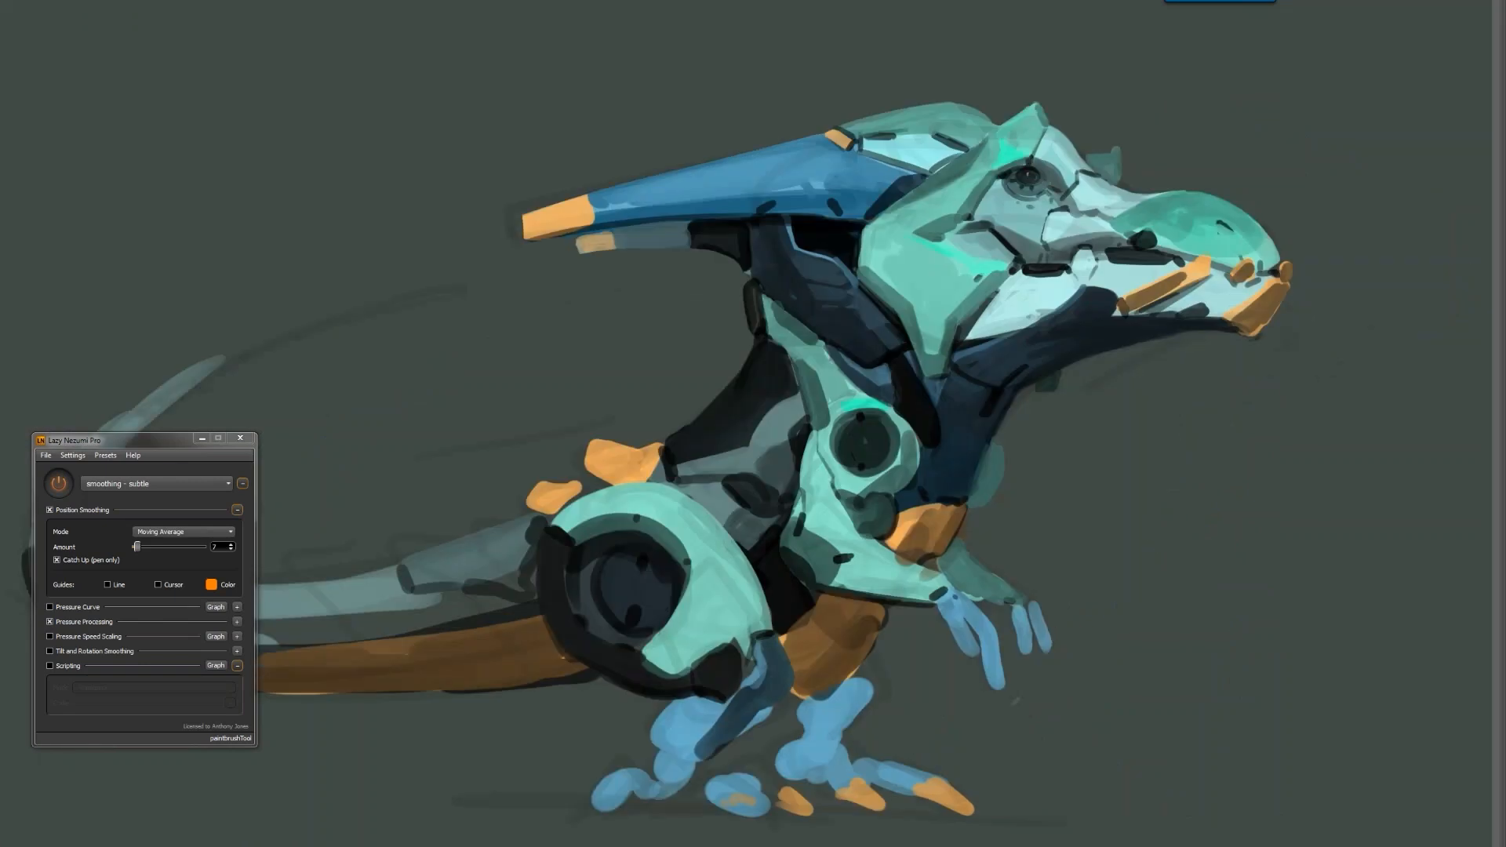
{"action": "mouse_move", "coordinate": [940, 439]}
{"action": "left_mouse_down"}
{"action": "mouse_move", "coordinate": [928, 454]}
{"action": "mouse_move", "coordinate": [986, 451]}
{"action": "mouse_move", "coordinate": [916, 630]}
{"action": "left_mouse_up"}
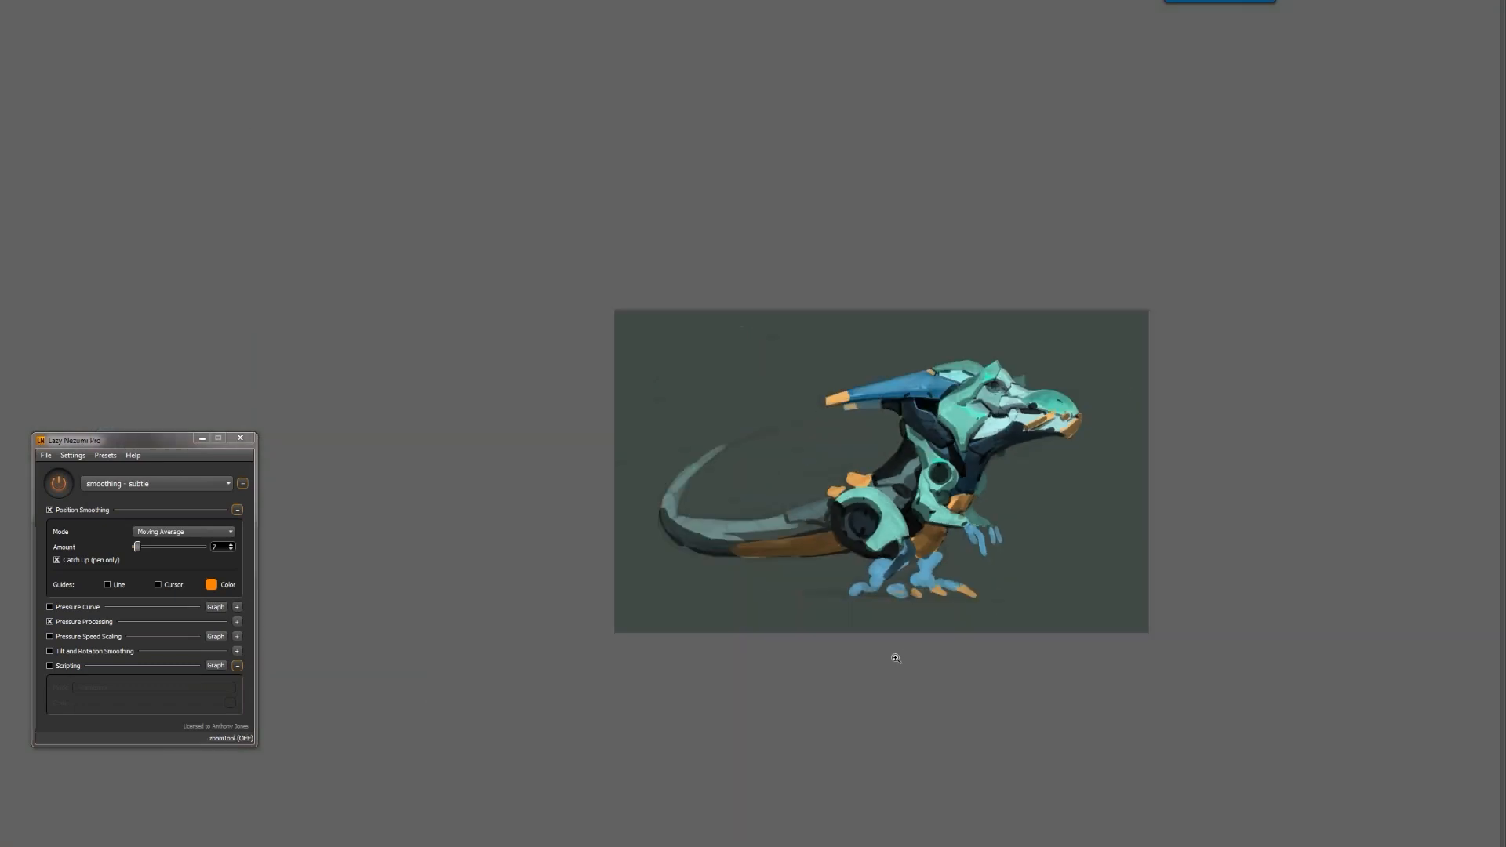
{"action": "key", "text": "ctrl+shift+h"}
{"action": "left_click", "coordinate": [896, 553]}
{"action": "left_click_drag", "start_coordinate": [863, 588], "coordinate": [849, 619]}
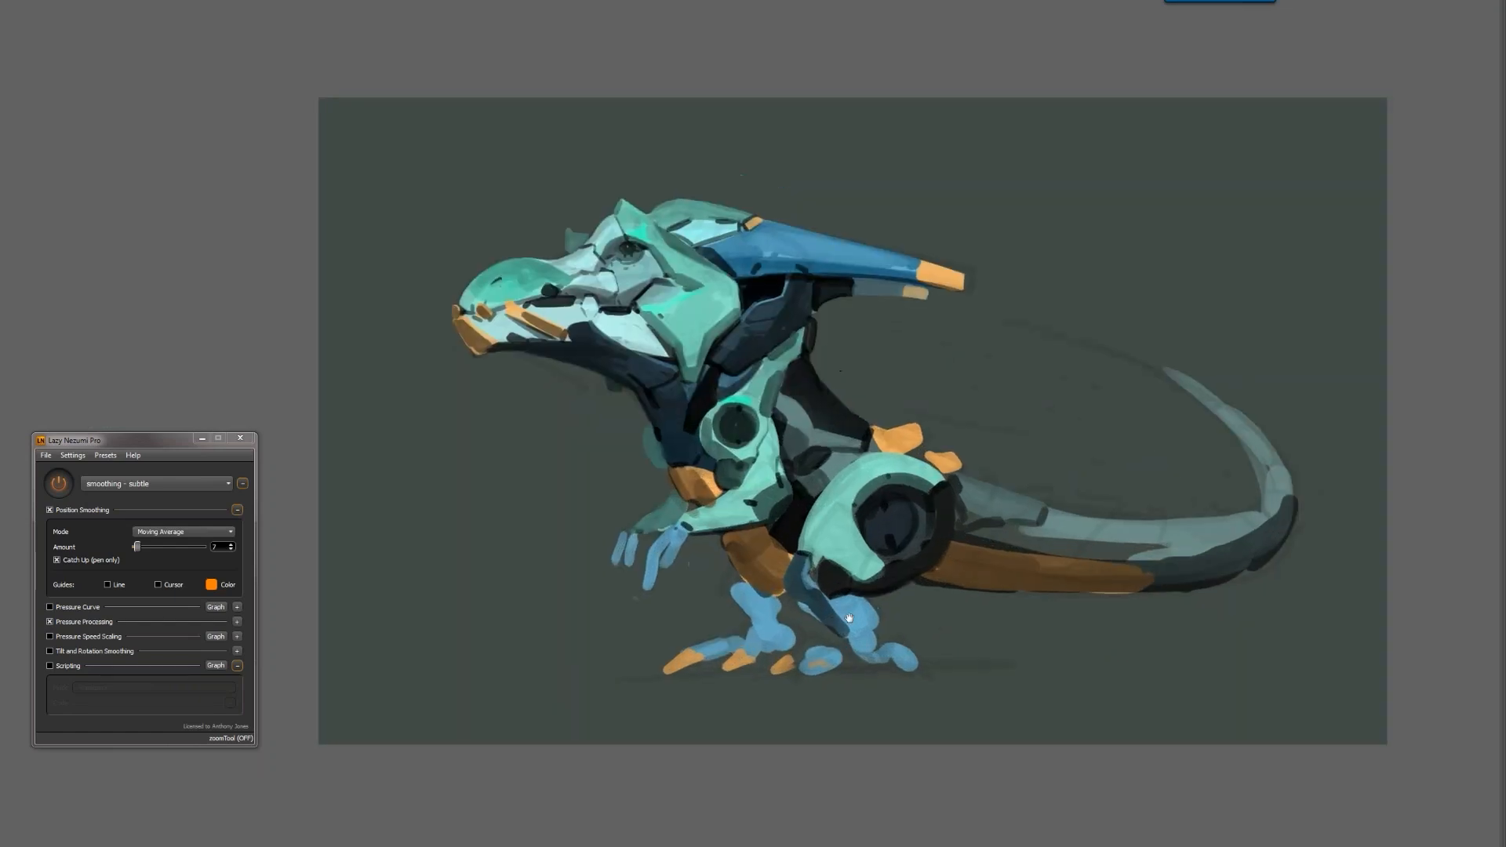
{"action": "key", "text": "f"}
{"action": "key", "text": "f"}
{"action": "key", "text": "ctrl+shift+h"}
{"action": "left_click_drag", "start_coordinate": [961, 584], "coordinate": [925, 578]}
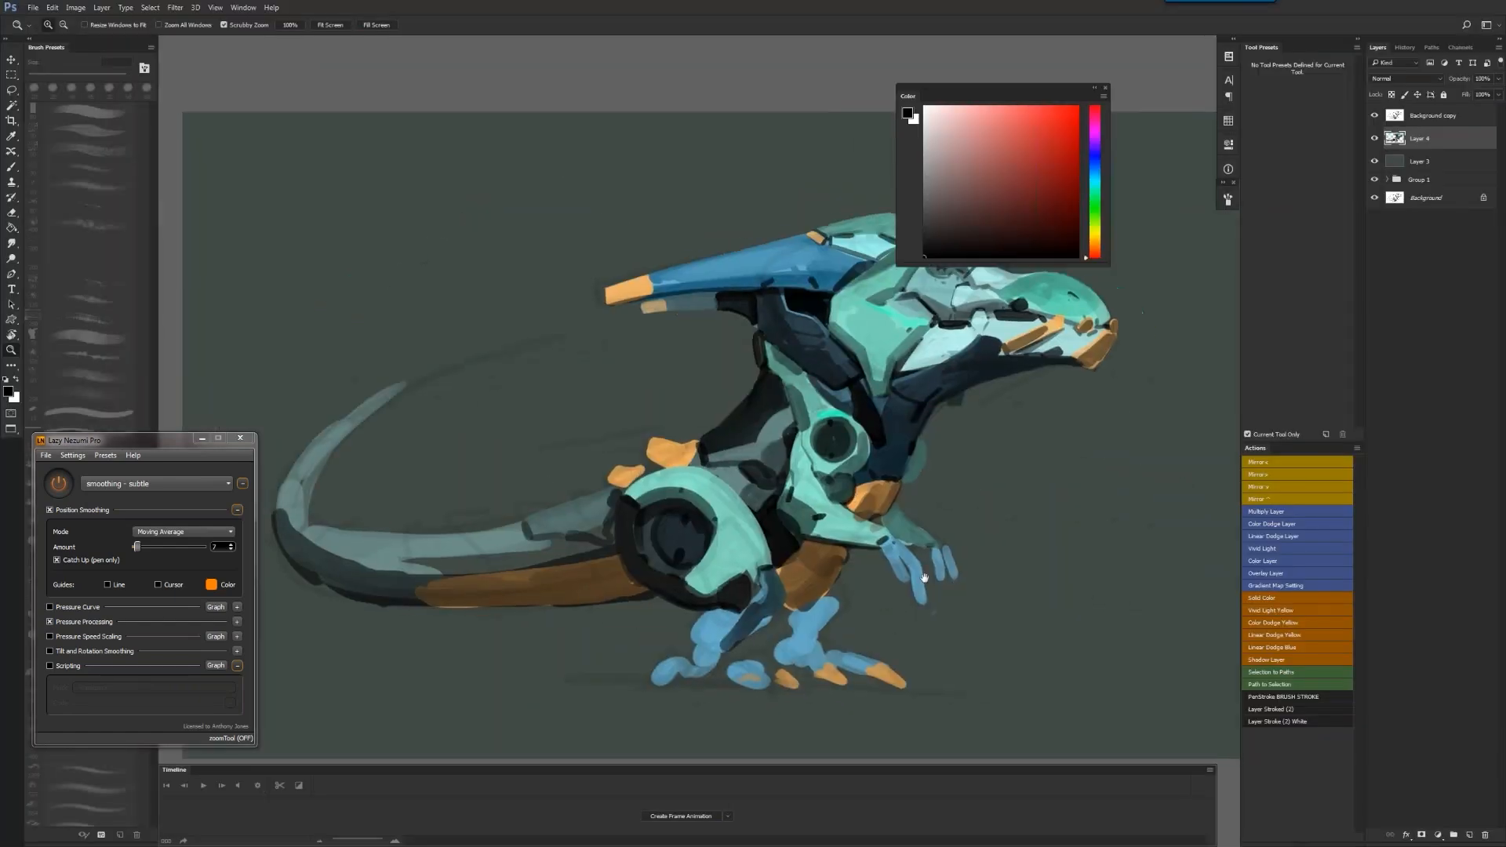
{"action": "key", "text": "f"}
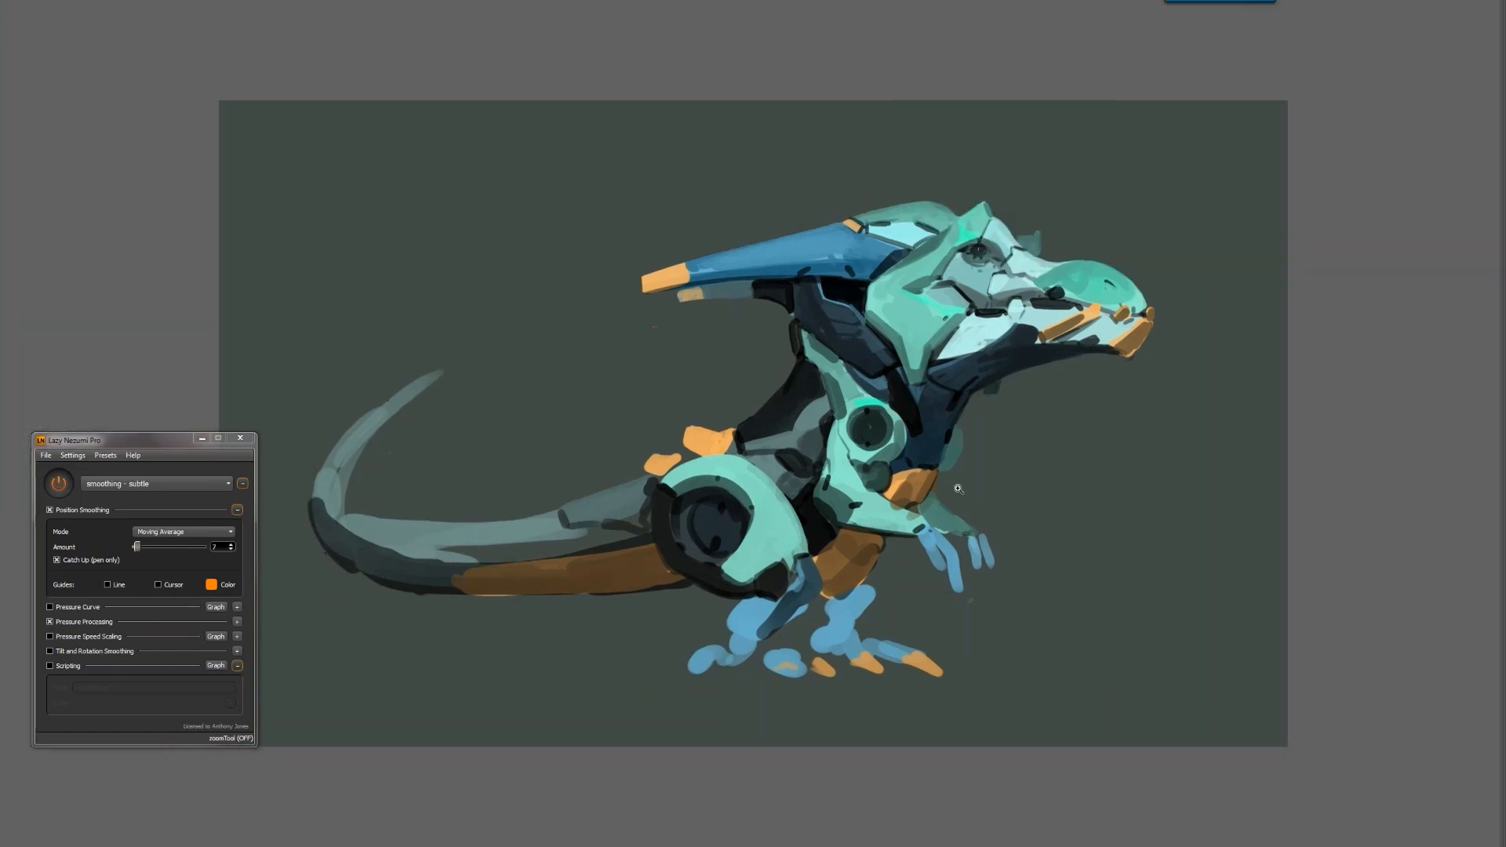
Clean up the contour of the black back and sharpen the orange back plates with the Eraser and Brush
{"action": "key", "text": "b"}
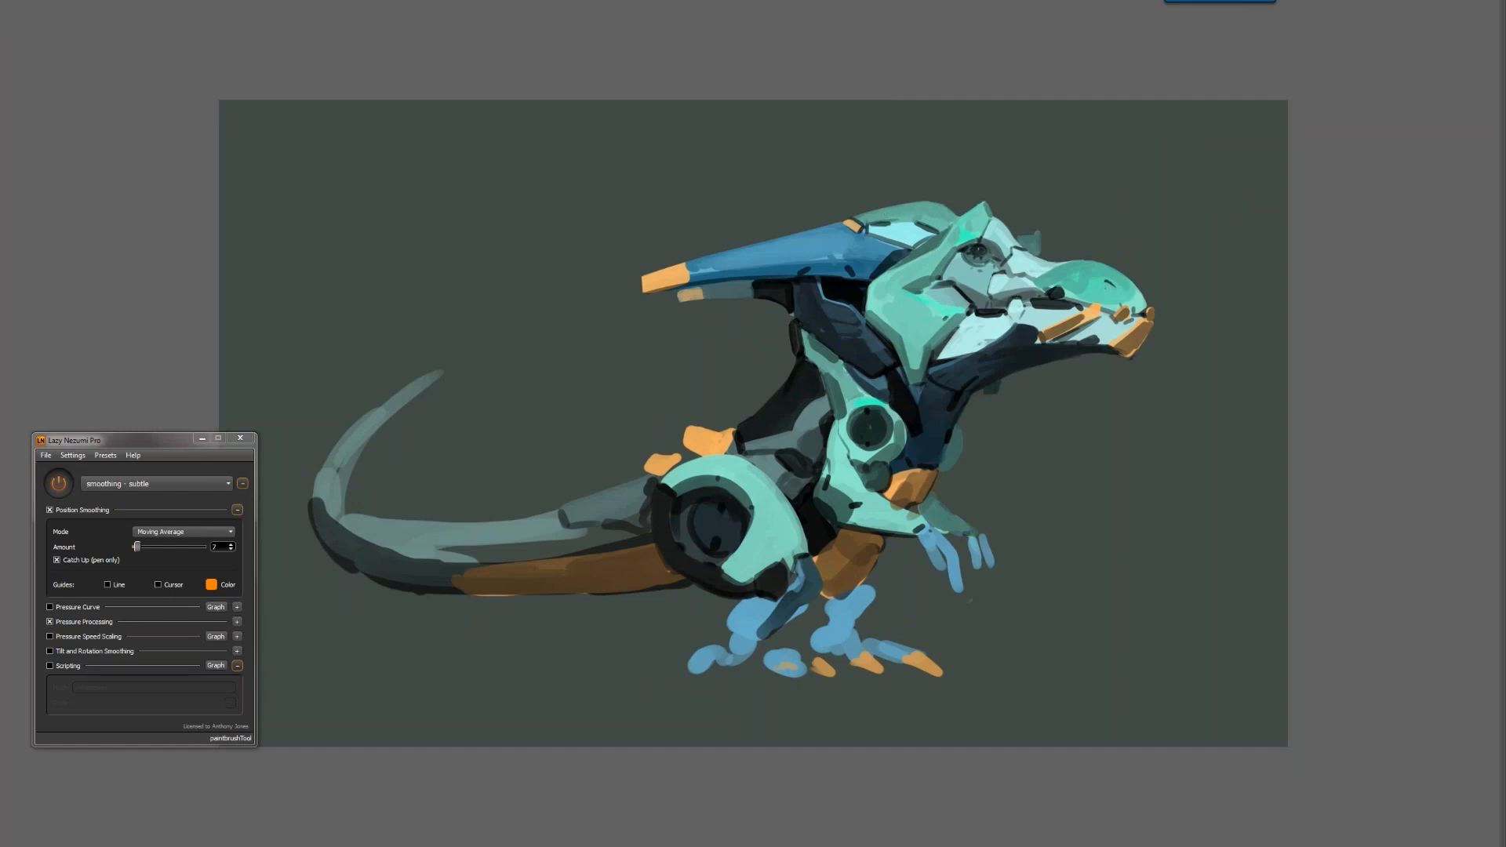
{"action": "key", "text": "e"}
{"action": "left_click_drag", "start_coordinate": [797, 363], "coordinate": [768, 402]}
{"action": "key", "text": "b"}
{"action": "key", "text": "e"}
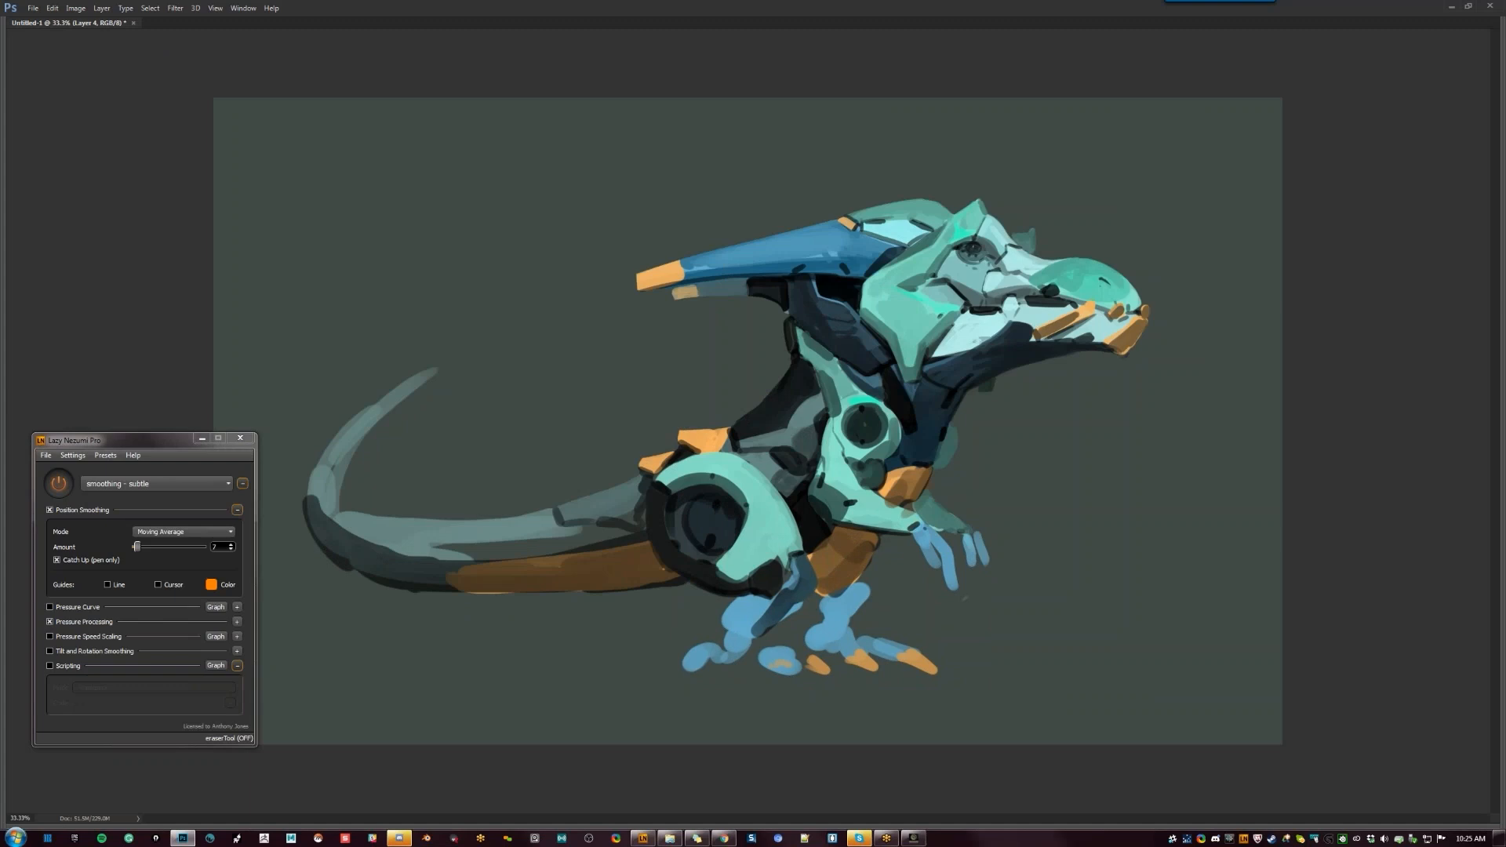
Mirror the canvas, repaint the thin tail tip with the brush so it curls inward, and mirror the canvas back
{"action": "key", "text": "F2"}
{"action": "key", "text": "b"}
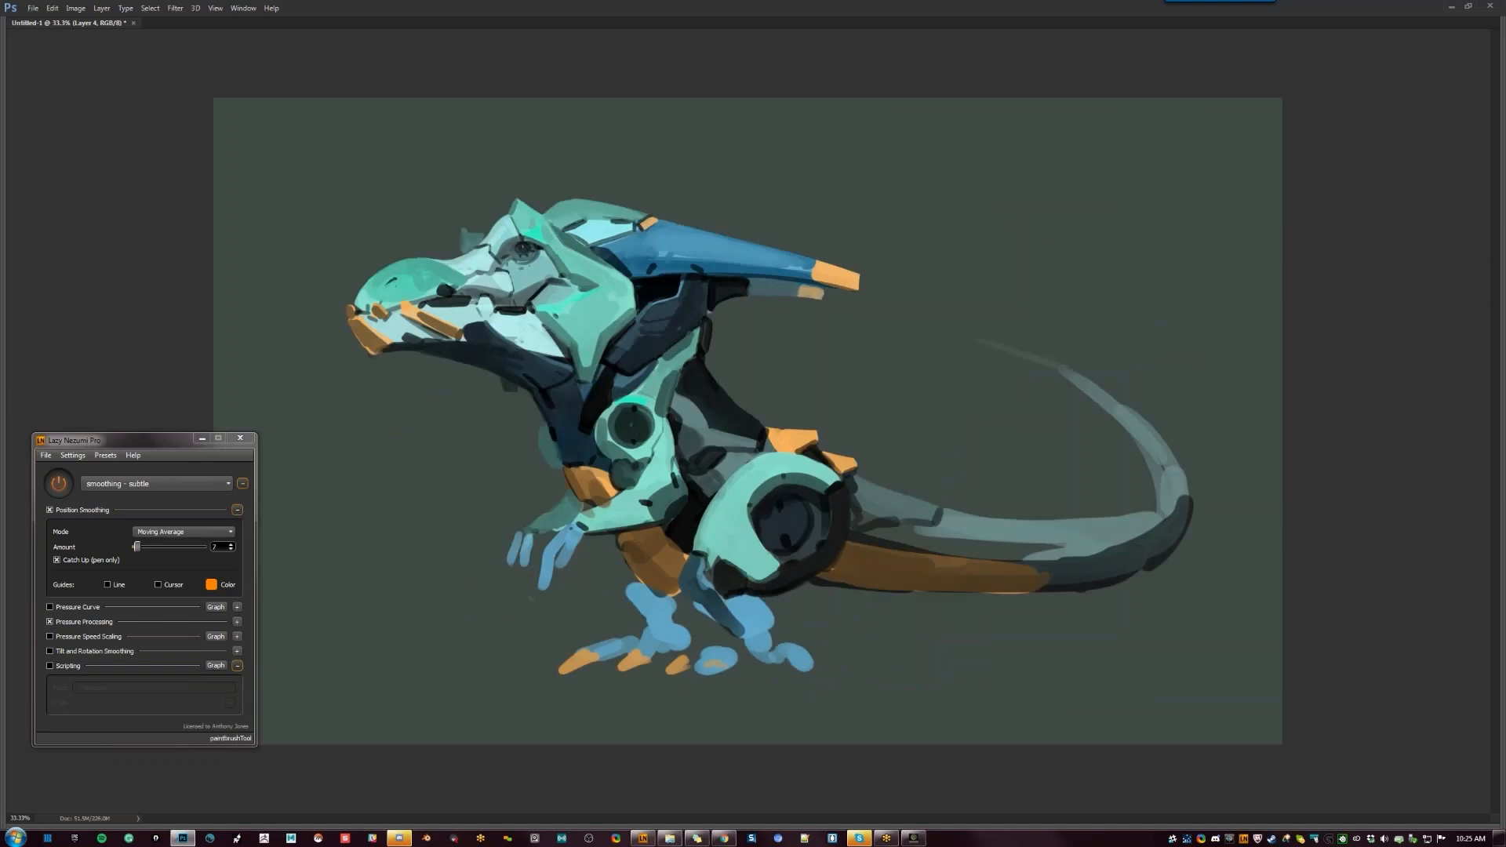
{"action": "left_click_drag", "start_coordinate": [1055, 367], "coordinate": [1004, 363]}
{"action": "mouse_move", "coordinate": [1087, 385]}
{"action": "left_mouse_down"}
{"action": "mouse_move", "coordinate": [1127, 411]}
{"action": "mouse_move", "coordinate": [1165, 478]}
{"action": "left_mouse_up"}
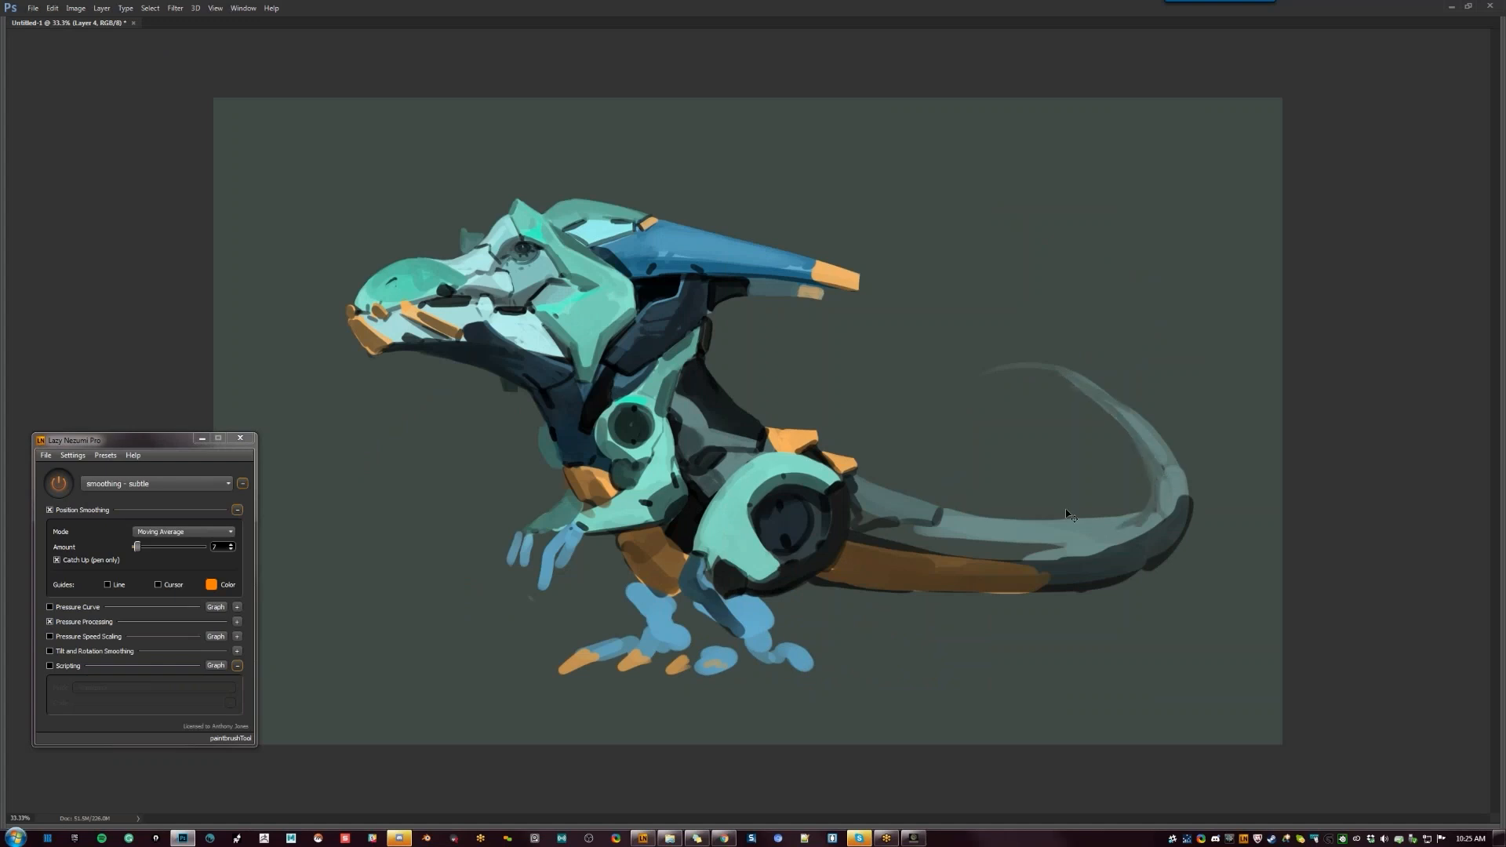
{"action": "key", "text": "F2"}
{"action": "left_click_drag", "start_coordinate": [695, 669], "coordinate": [967, 688]}
{"action": "mouse_move", "coordinate": [848, 672]}
{"action": "left_mouse_down"}
{"action": "mouse_move", "coordinate": [496, 659]}
{"action": "mouse_move", "coordinate": [1034, 666]}
{"action": "left_mouse_up"}
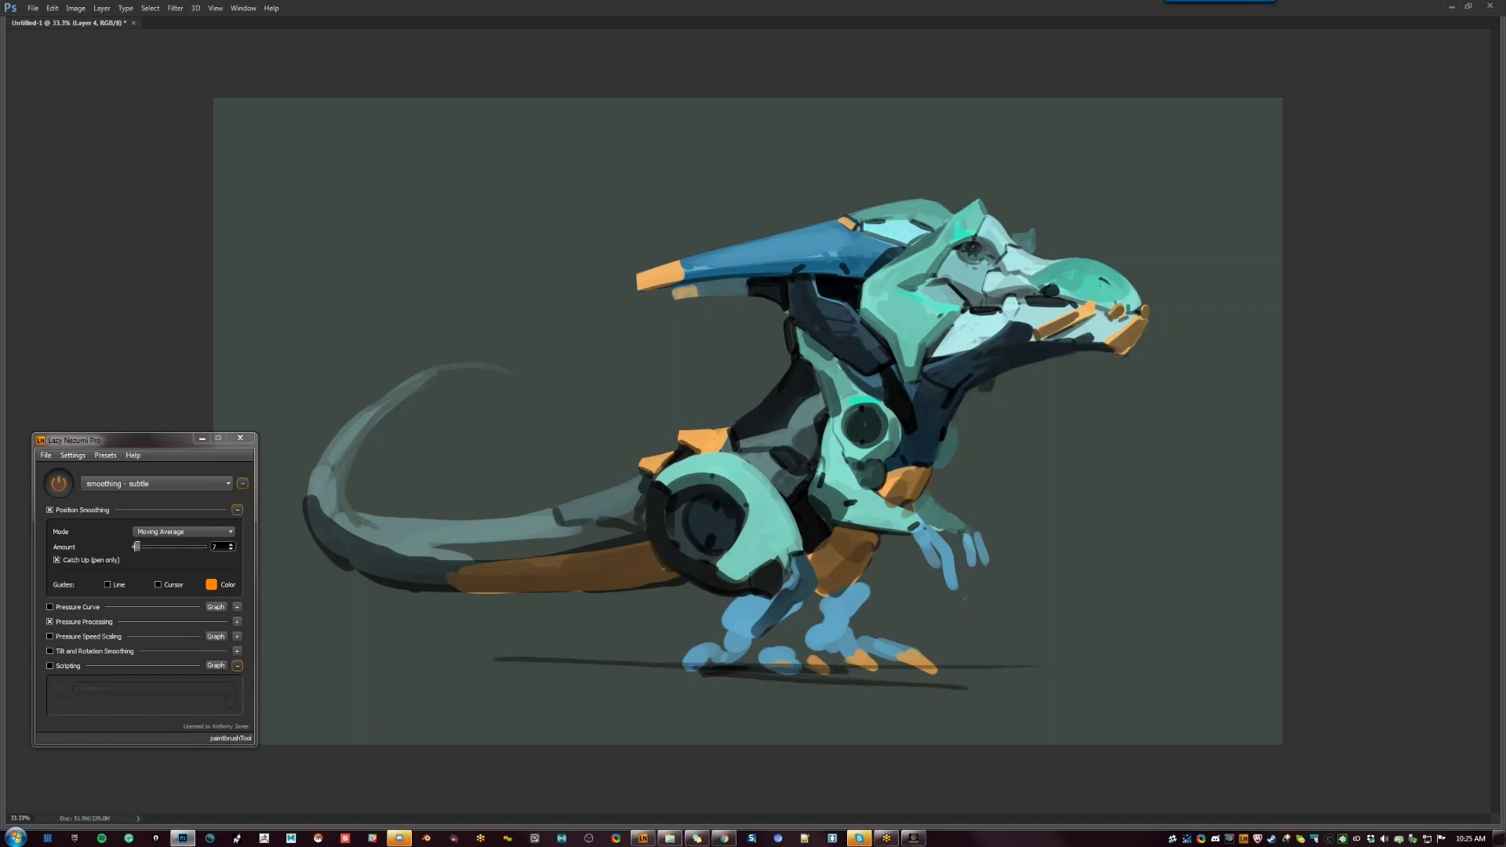
{"action": "key", "text": "ctrl+alt+z"}
{"action": "key", "text": "ctrl+alt+z"}
{"action": "key", "text": "ctrl+alt+z"}
Paint flat, dark ground-shadow strokes beneath the creature's feet and undo the last stray stroke
{"action": "left_click_drag", "start_coordinate": [868, 676], "coordinate": [964, 675]}
{"action": "left_click_drag", "start_coordinate": [984, 671], "coordinate": [553, 670]}
{"action": "left_click_drag", "start_coordinate": [553, 671], "coordinate": [835, 671]}
{"action": "left_click_drag", "start_coordinate": [926, 665], "coordinate": [1019, 665]}
{"action": "key", "text": "ctrl+z"}
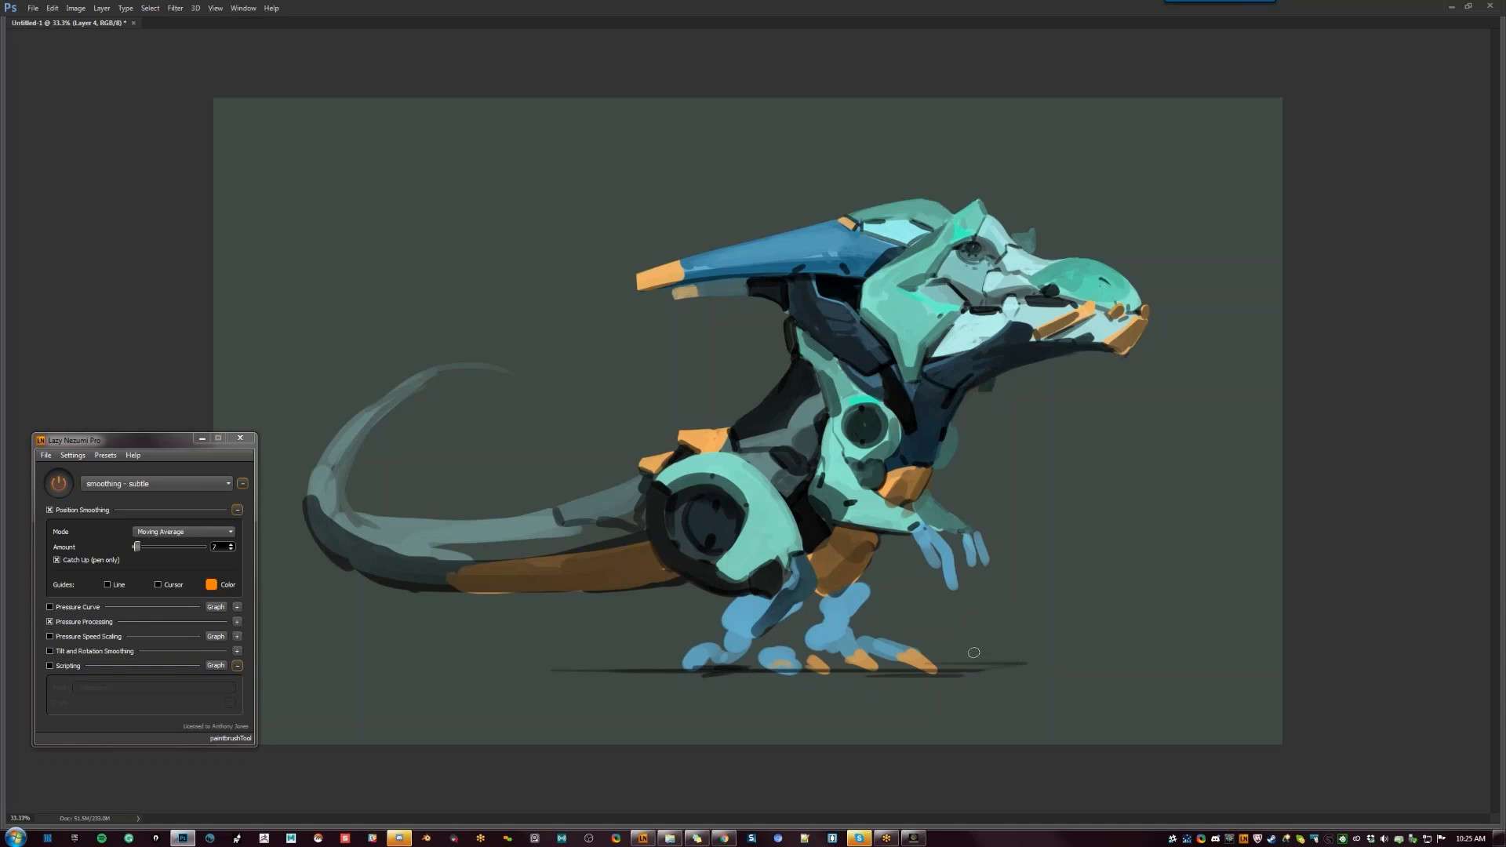
Paint dark claws and joint shadows on the blue fingers of both hands
{"action": "mouse_move", "coordinate": [923, 546]}
{"action": "left_mouse_down"}
{"action": "mouse_move", "coordinate": [934, 547]}
{"action": "mouse_move", "coordinate": [955, 594]}
{"action": "mouse_move", "coordinate": [932, 552]}
{"action": "mouse_move", "coordinate": [982, 562]}
{"action": "mouse_move", "coordinate": [978, 596]}
{"action": "left_mouse_up"}
{"action": "left_click_drag", "start_coordinate": [990, 564], "coordinate": [987, 585]}
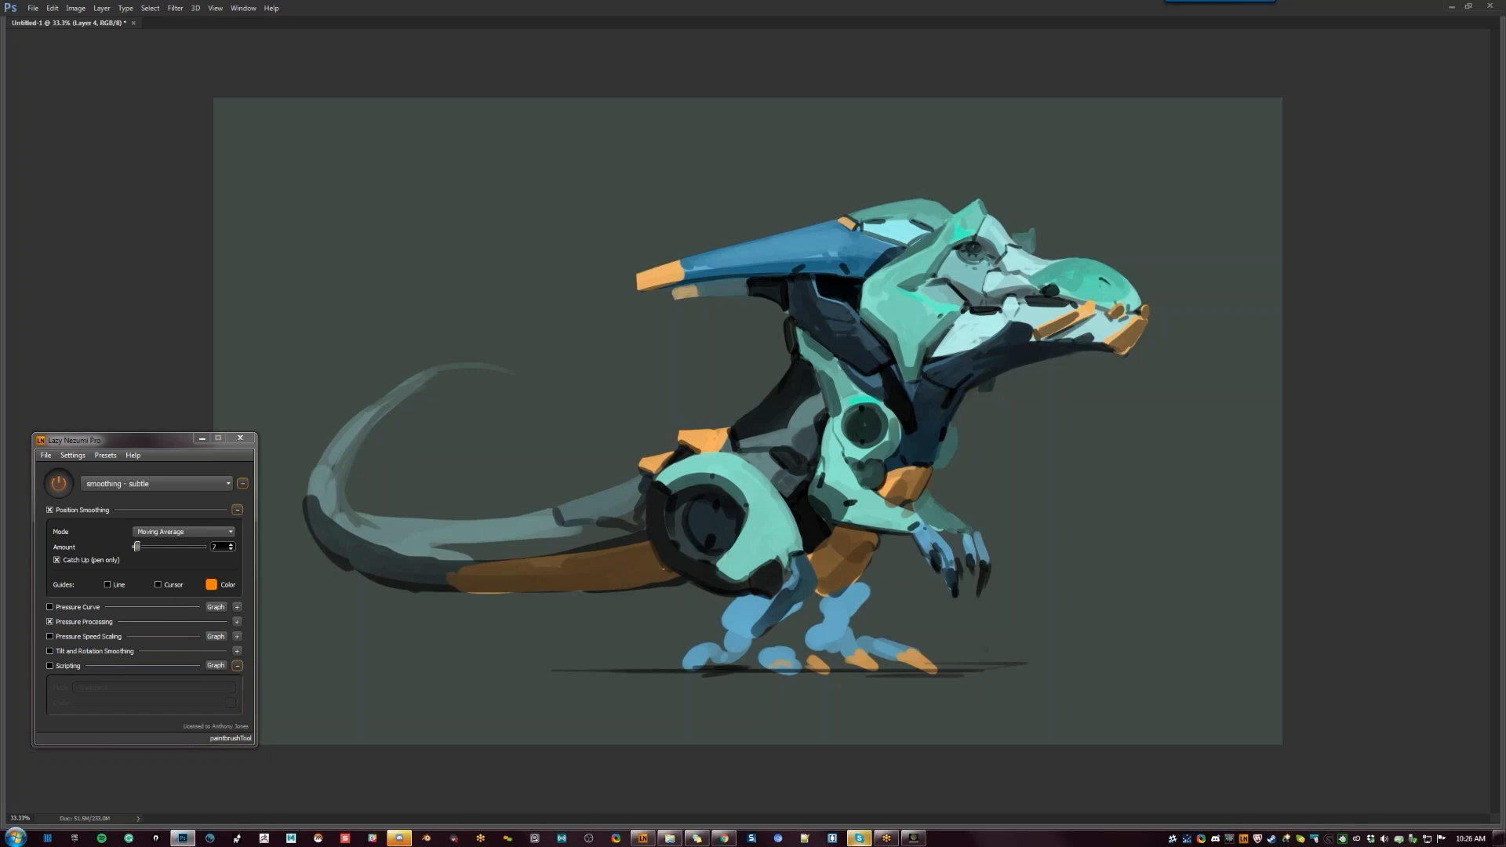
{"action": "left_click_drag", "start_coordinate": [954, 523], "coordinate": [963, 528]}
{"action": "key", "text": "ctrl+plus"}
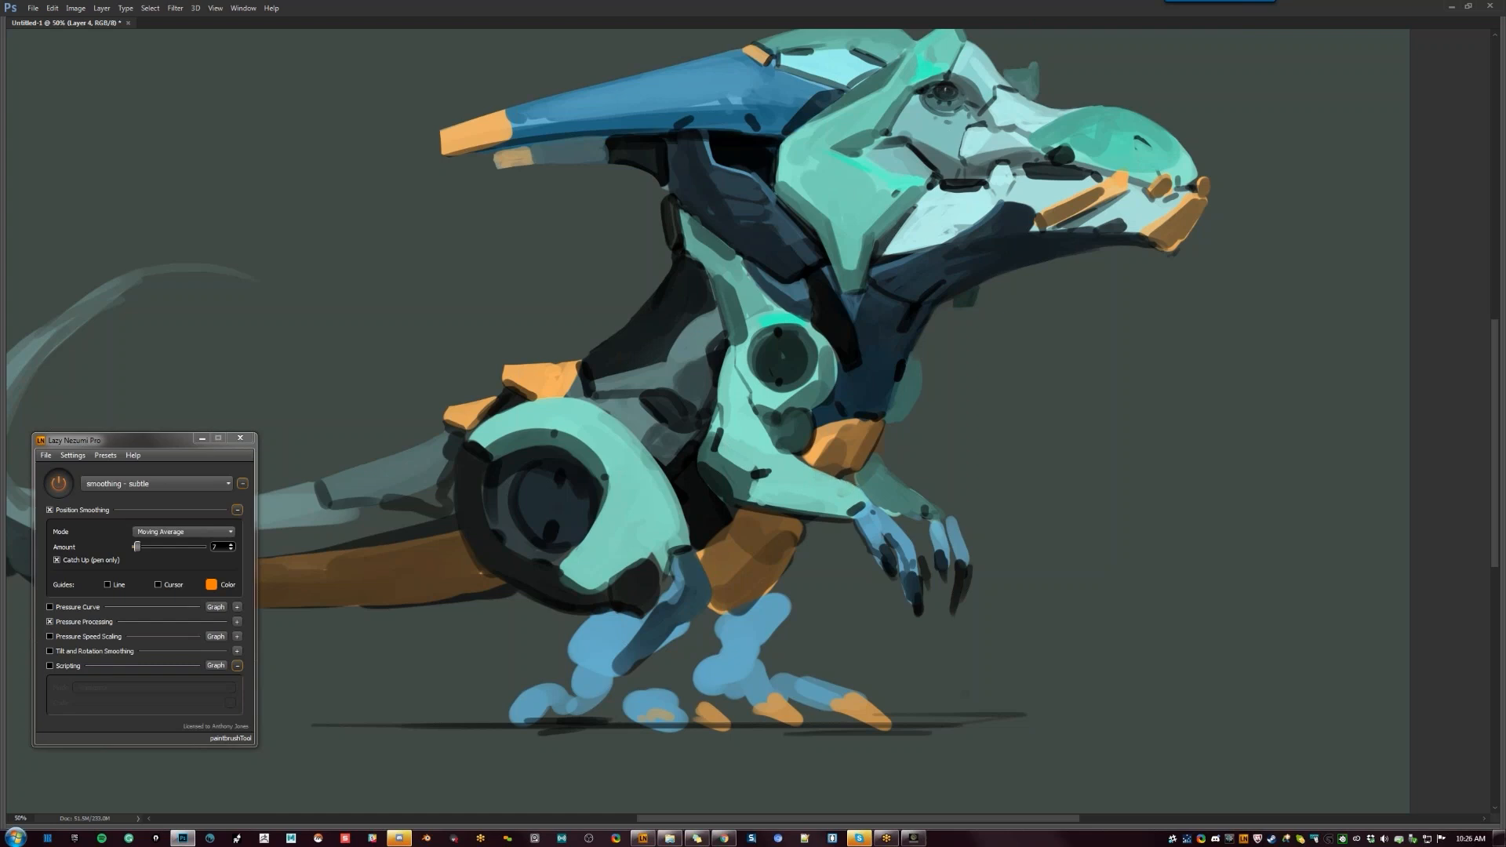
Mirror the canvas and paint teal shading over the near forearm up to the elbow
{"action": "key", "text": "z"}
{"action": "left_click", "coordinate": [853, 541], "text": "alt"}
{"action": "left_click", "coordinate": [852, 544], "text": "alt"}
{"action": "left_click", "coordinate": [850, 545], "text": "alt"}
{"action": "key", "text": "F2"}
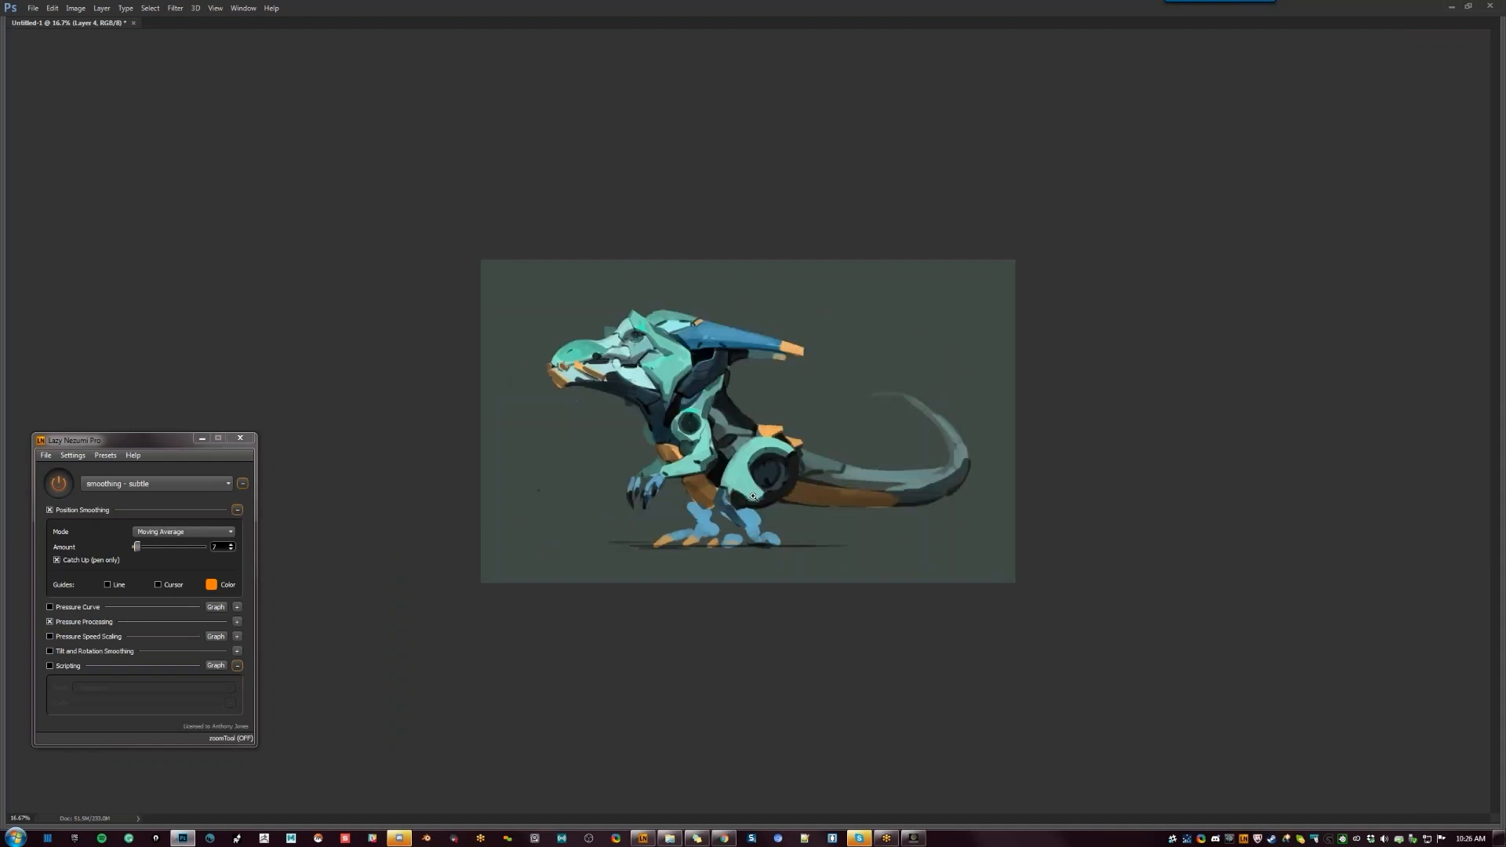
{"action": "left_click", "coordinate": [733, 500]}
{"action": "left_click", "coordinate": [732, 499]}
{"action": "left_click", "coordinate": [733, 499]}
{"action": "left_click_drag", "start_coordinate": [548, 403], "coordinate": [753, 437]}
{"action": "key", "text": "b"}
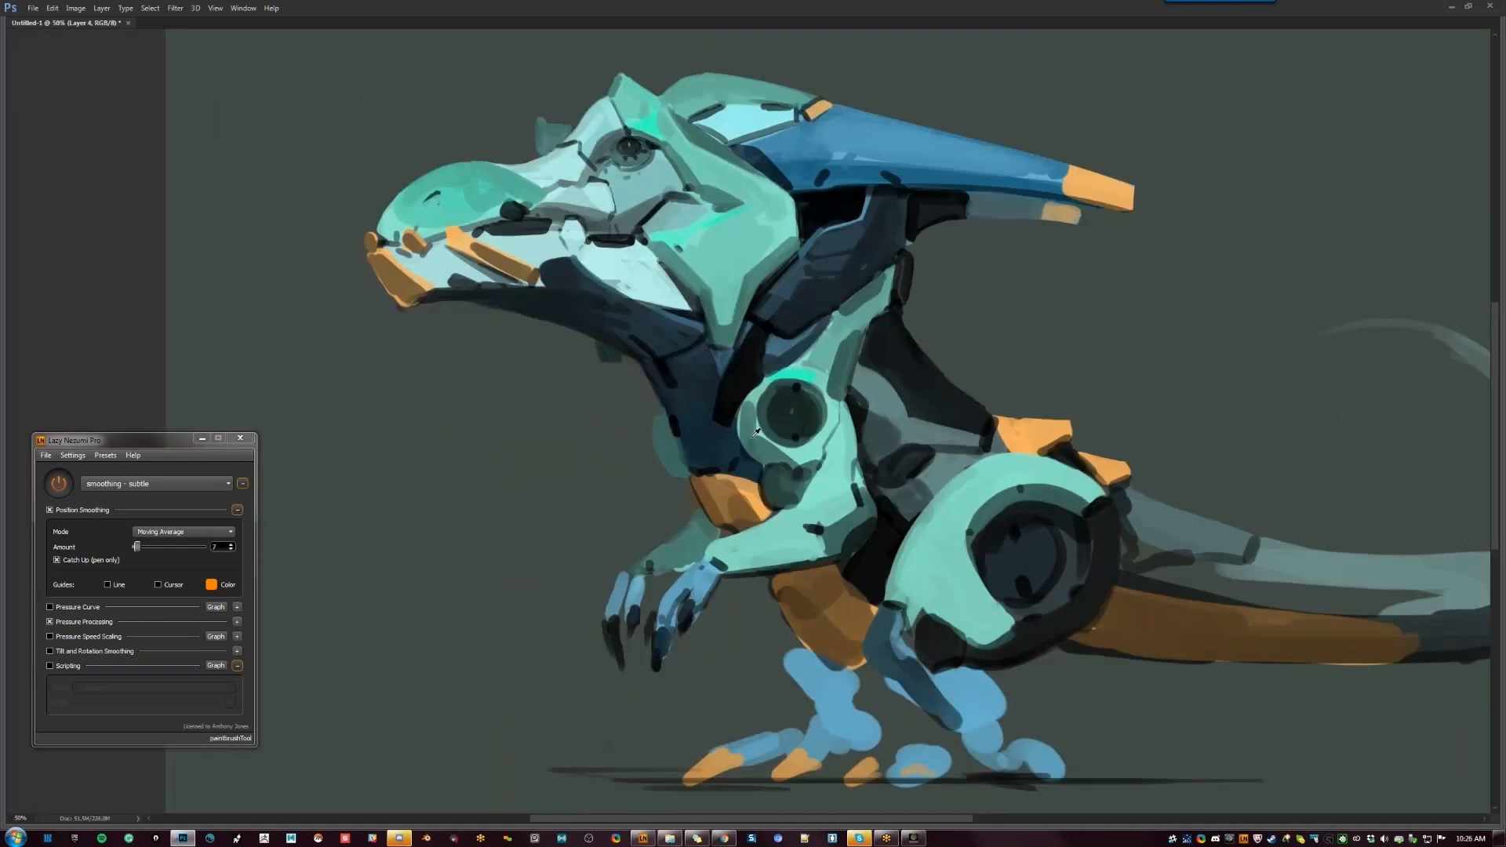
{"action": "mouse_move", "coordinate": [717, 546]}
{"action": "left_mouse_down"}
{"action": "mouse_move", "coordinate": [708, 554]}
{"action": "mouse_move", "coordinate": [814, 493]}
{"action": "left_mouse_up"}
{"action": "key", "text": "r"}
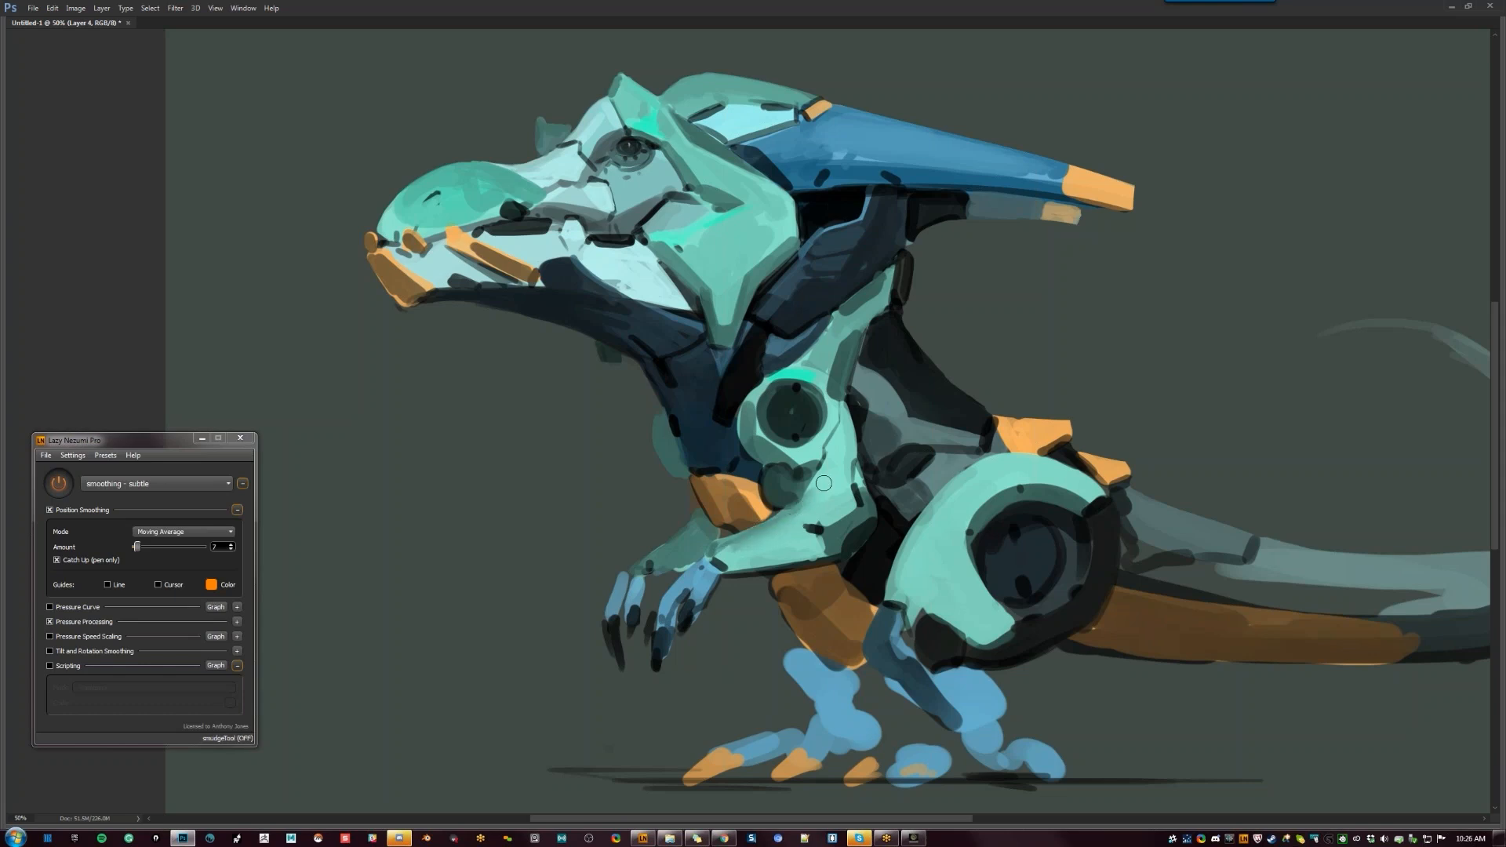
Refine the elbow and upper arm facets, alternating between the Brush and Smudge tools
{"action": "key", "text": "b"}
{"action": "key", "text": "r"}
{"action": "key", "text": "b"}
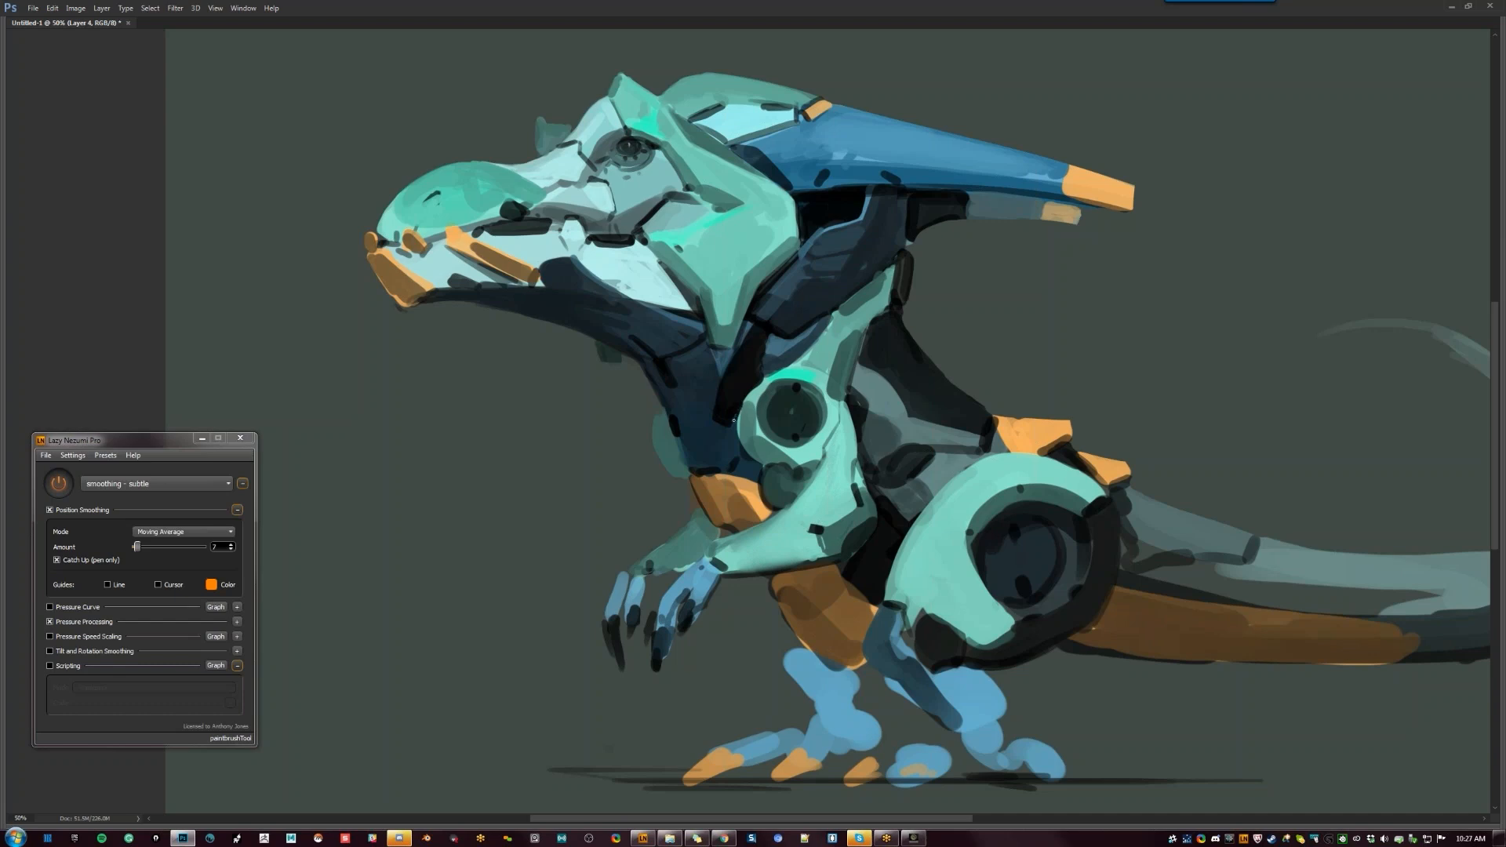
{"action": "left_click_drag", "start_coordinate": [712, 423], "coordinate": [734, 430]}
Examine the whole creature at reduced size and in both mirrored orientations, then show it in full-screen mode
{"action": "left_click", "coordinate": [754, 442], "text": "alt"}
{"action": "left_click", "coordinate": [754, 442], "text": "alt"}
{"action": "left_click", "coordinate": [754, 442], "text": "alt"}
{"action": "key", "text": "F2"}
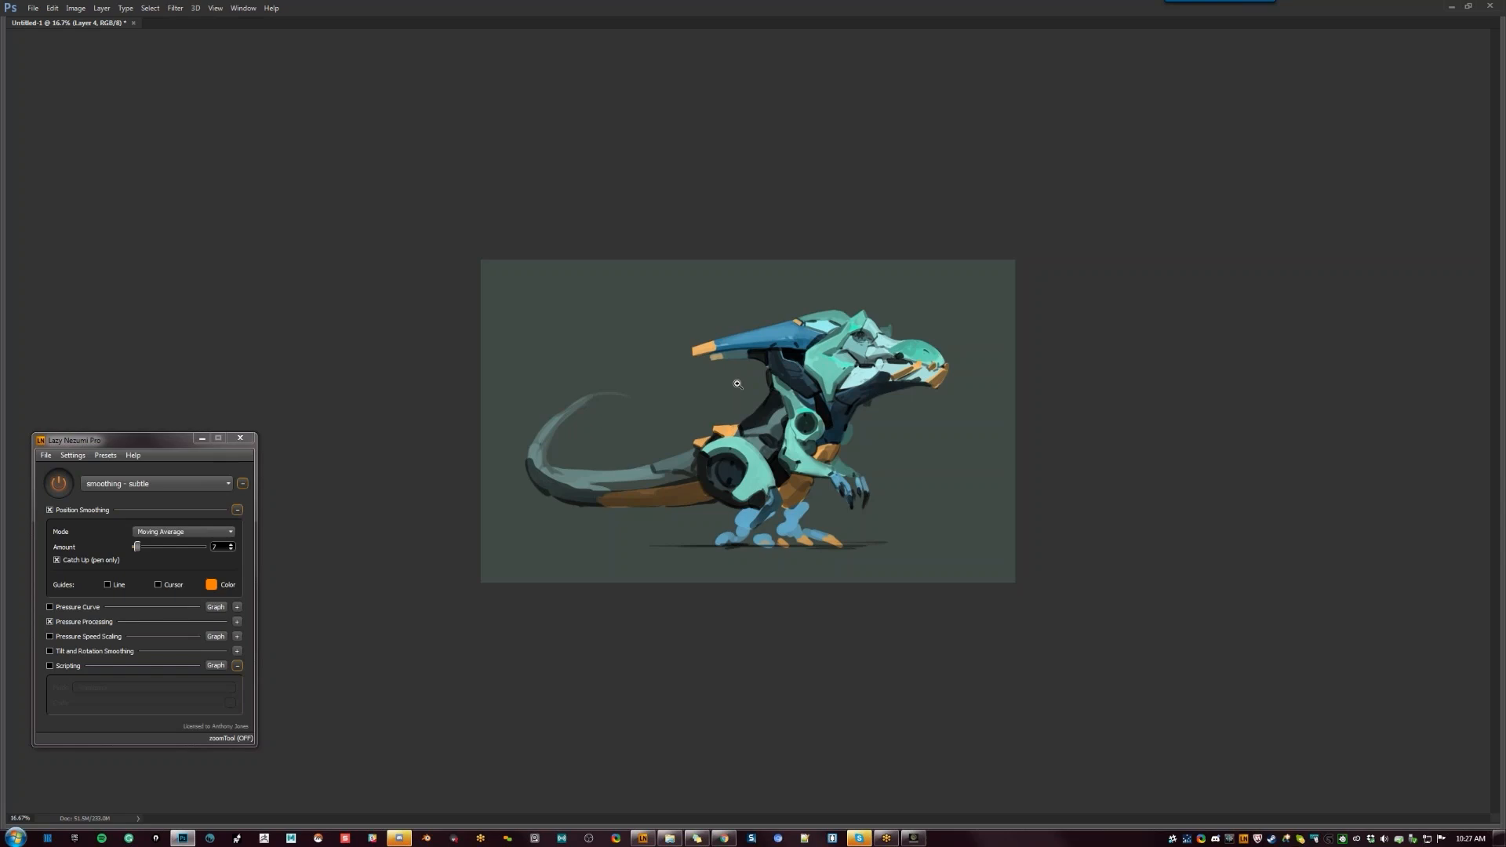
{"action": "left_click", "coordinate": [835, 394]}
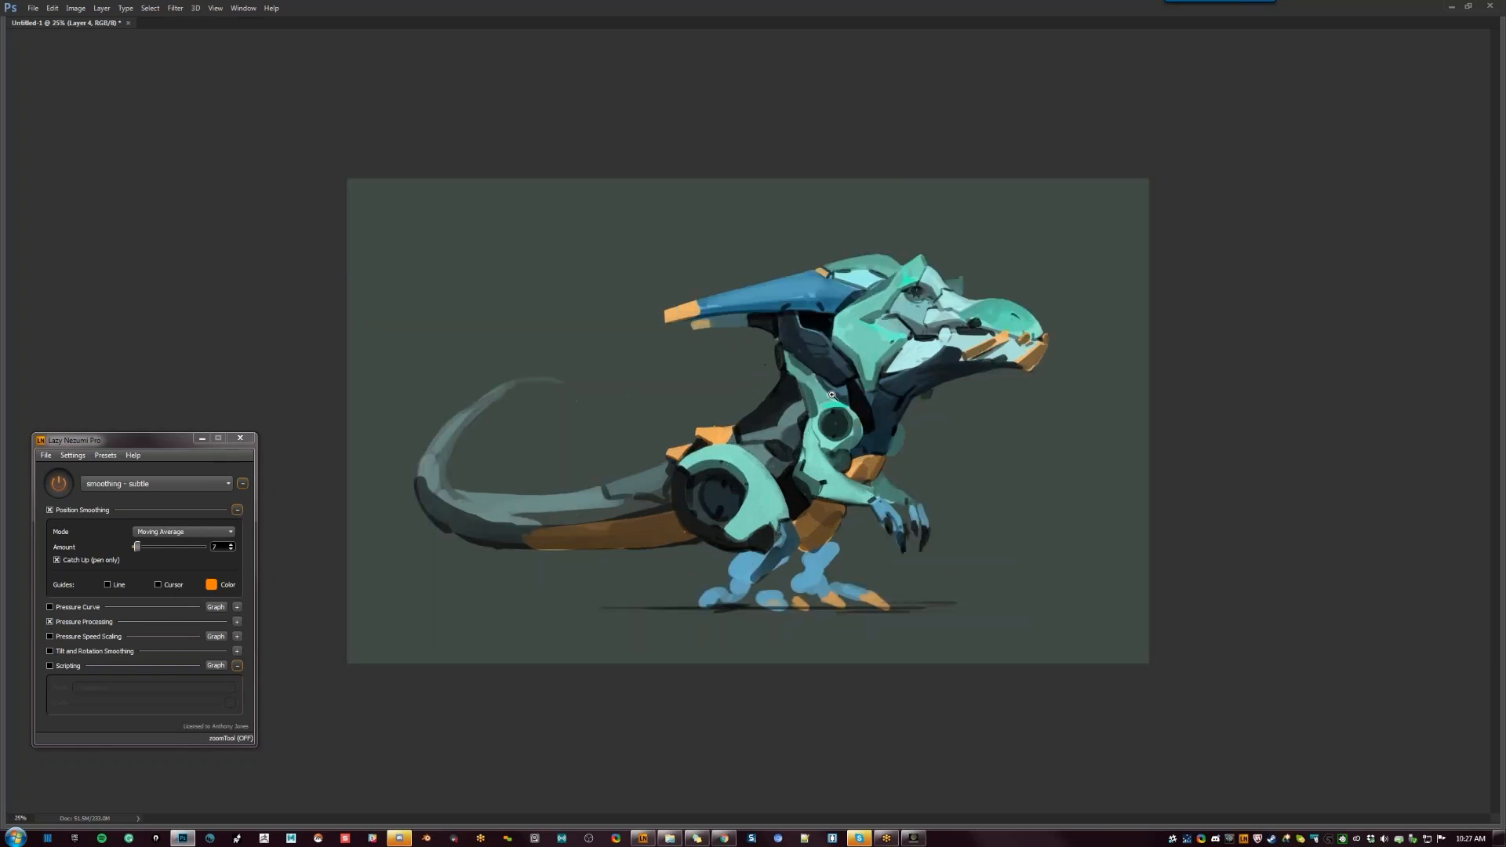
{"action": "left_click", "coordinate": [822, 391]}
{"action": "key", "text": "F2"}
{"action": "key", "text": "Tab"}
{"action": "key", "text": "Tab"}
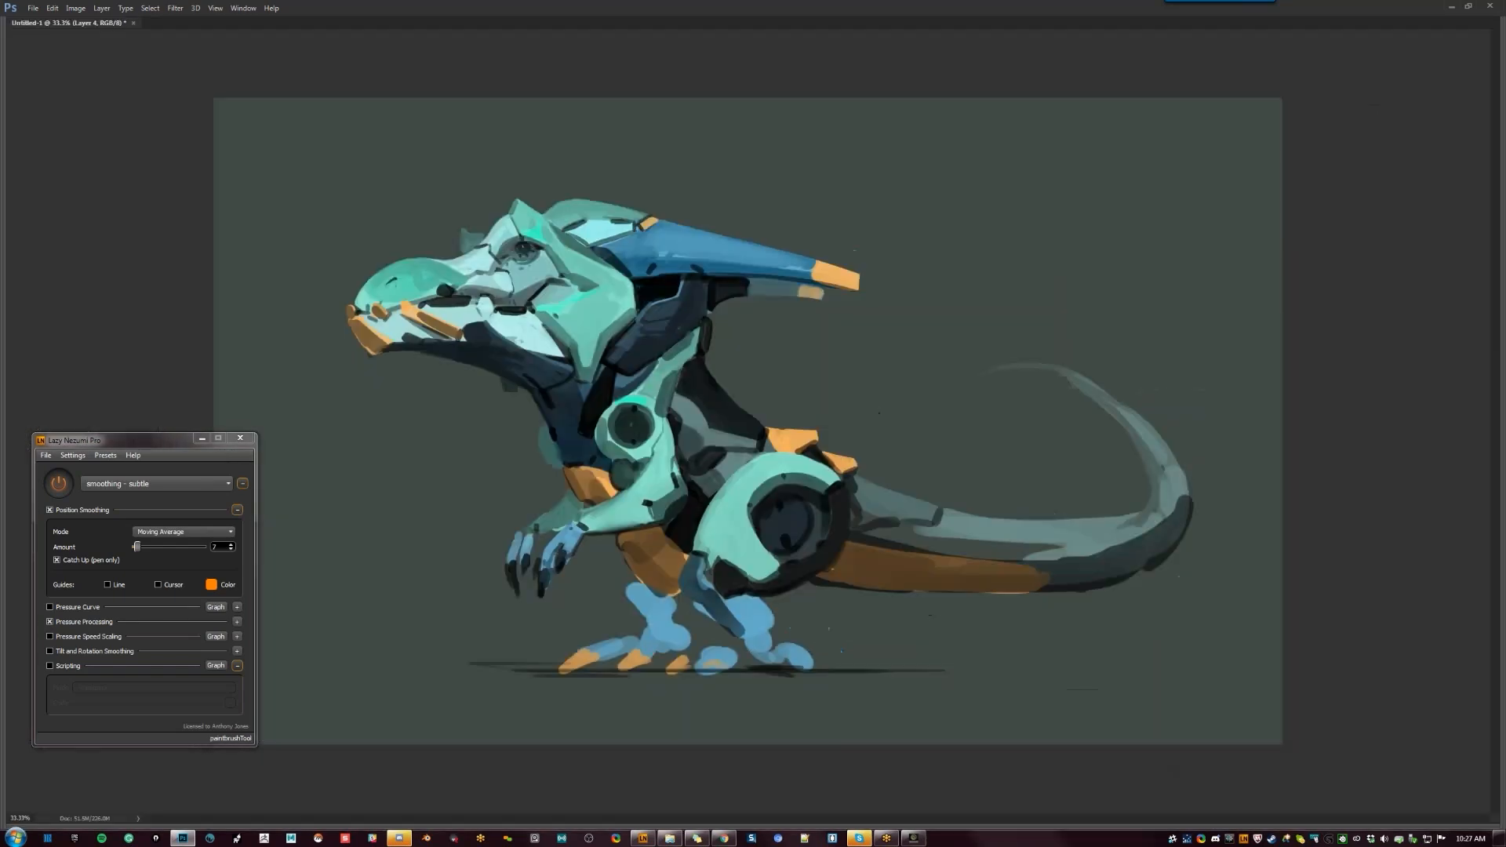
{"action": "key", "text": "f"}
{"action": "key", "text": "F2"}
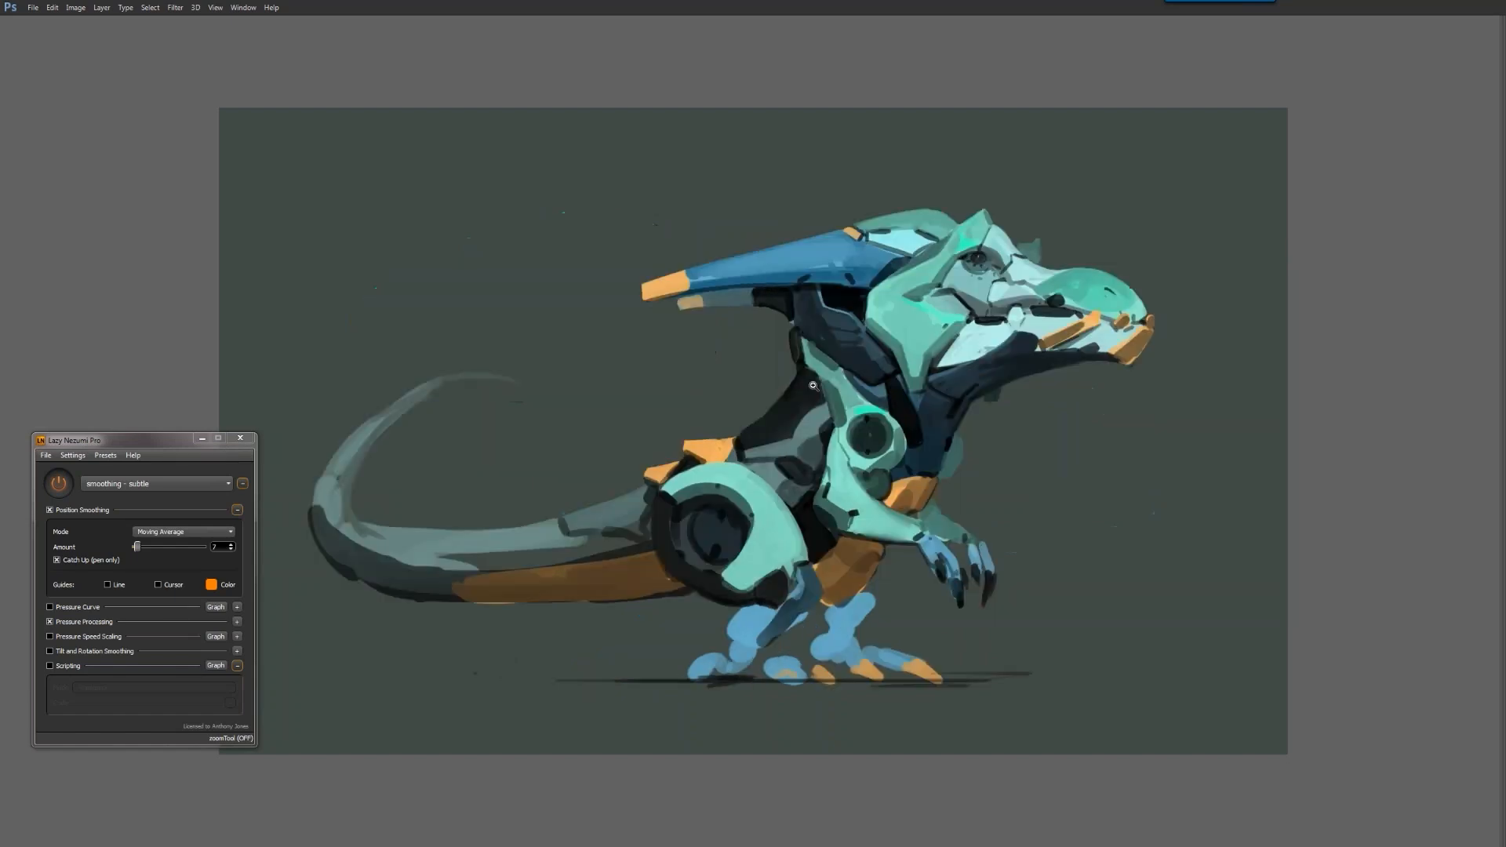
Retouch the light cyan panel above the base of the blue horn, undoing the first strokes before repainting
{"action": "left_click", "coordinate": [852, 290]}
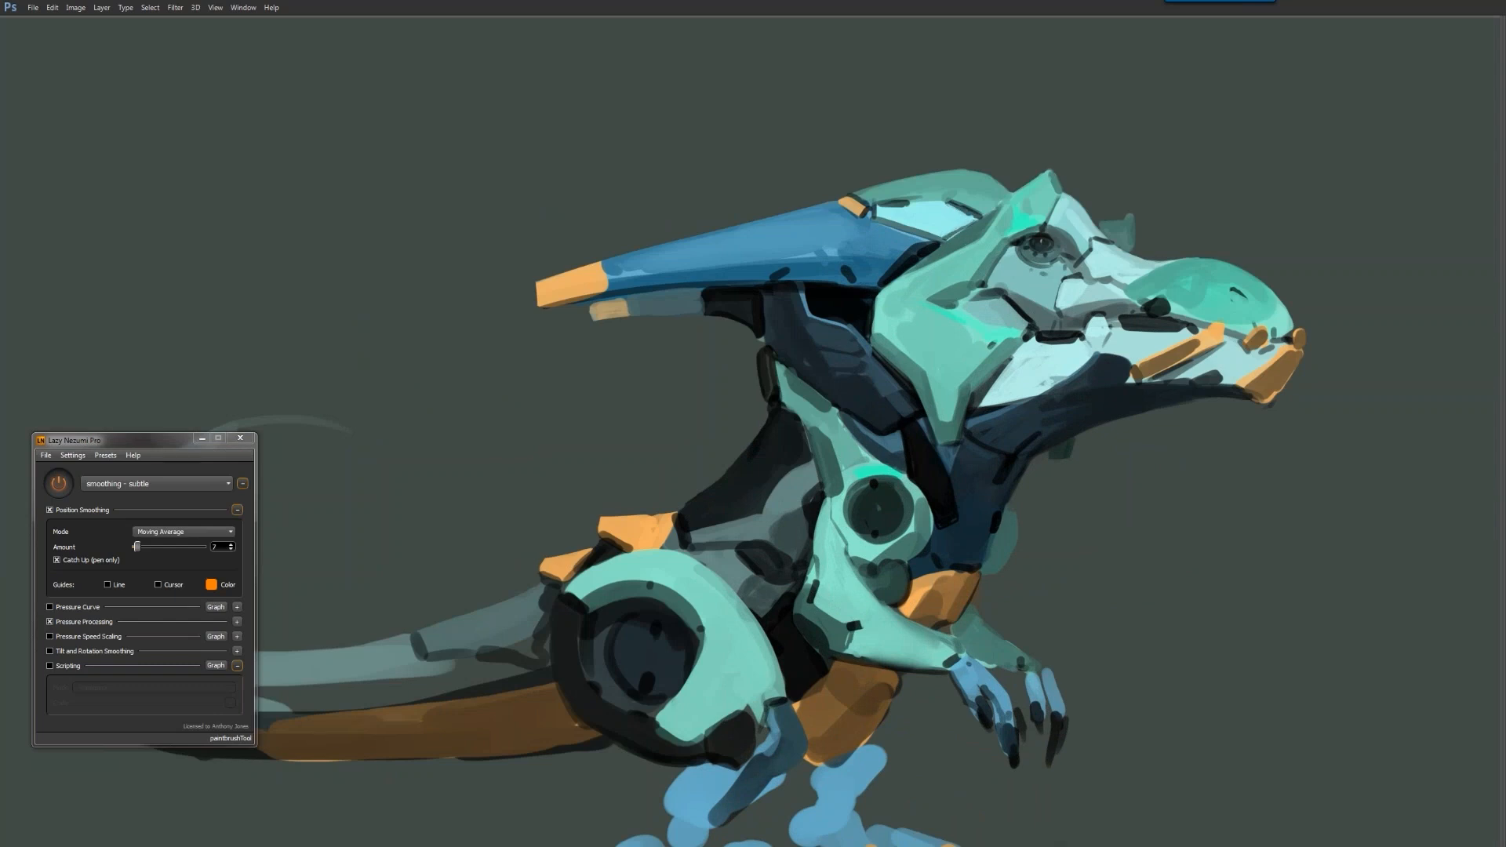
{"action": "mouse_move", "coordinate": [885, 207]}
{"action": "left_mouse_down"}
{"action": "mouse_move", "coordinate": [910, 204]}
{"action": "mouse_move", "coordinate": [874, 217]}
{"action": "mouse_move", "coordinate": [913, 228]}
{"action": "left_mouse_up"}
{"action": "key", "text": "ctrl+z"}
{"action": "key", "text": "ctrl+z"}
{"action": "key", "text": "ctrl+z"}
{"action": "left_click_drag", "start_coordinate": [919, 229], "coordinate": [933, 234]}
{"action": "key", "text": "z"}
{"action": "left_click", "coordinate": [922, 306], "text": "alt"}
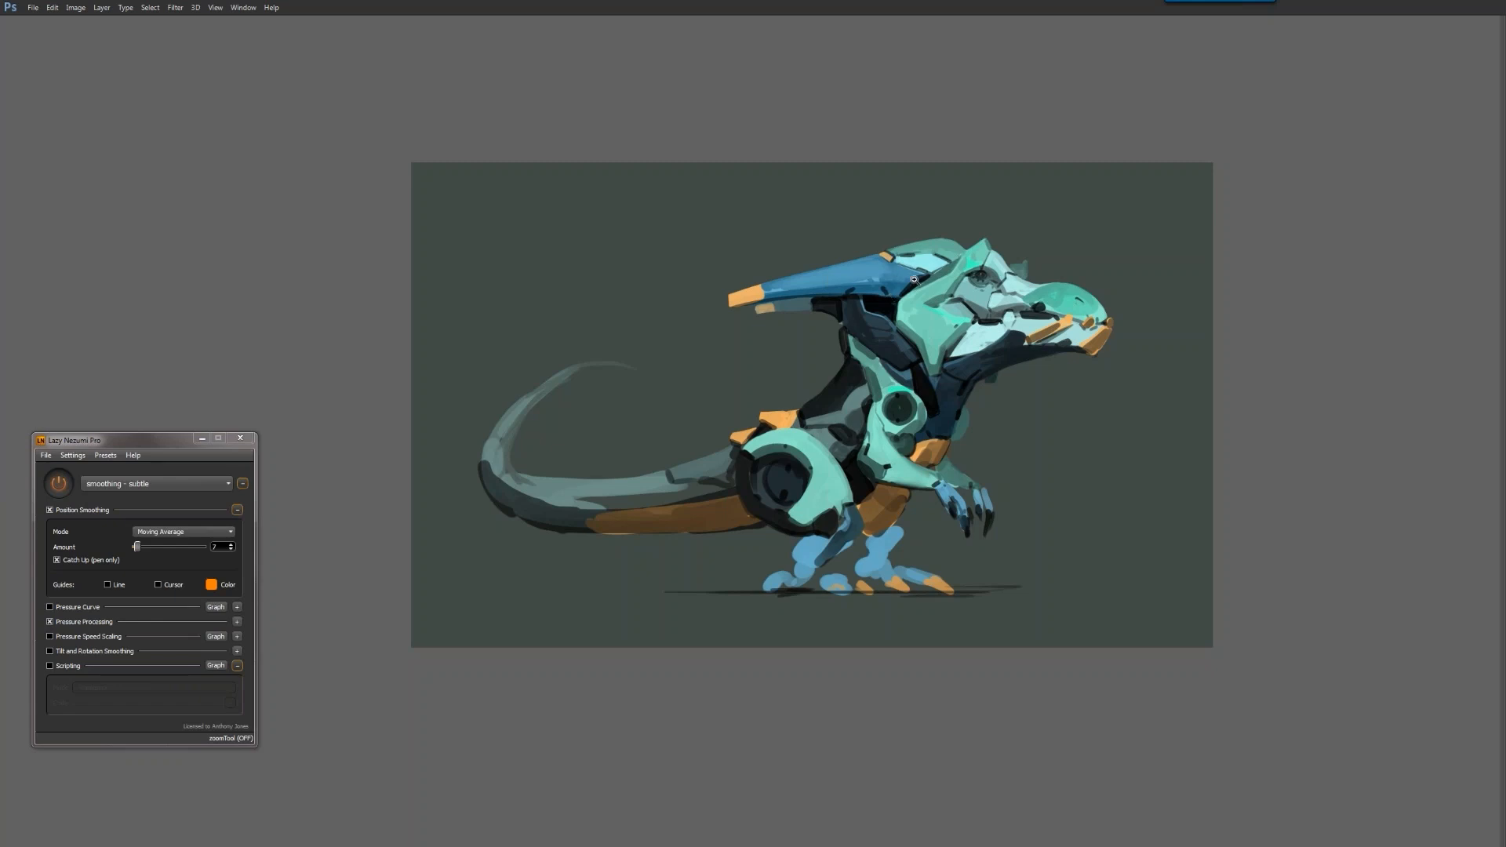
Mirror the canvas and paint a darker shadow facet along the underside of the near forearm
{"action": "left_click", "coordinate": [879, 417]}
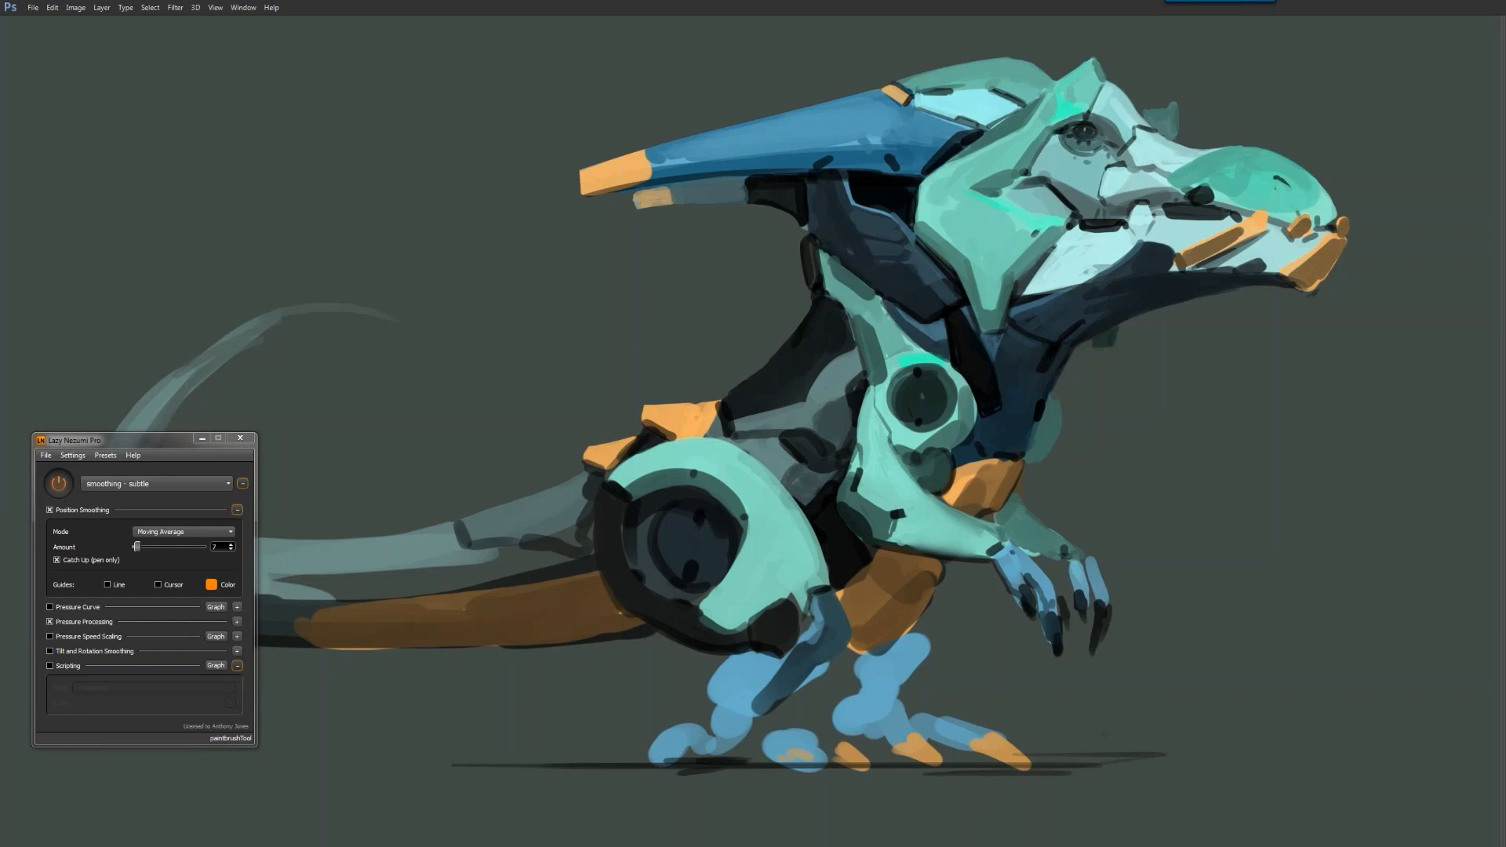
{"action": "key", "text": "z"}
{"action": "mouse_move", "coordinate": [871, 338]}
{"action": "left_mouse_down"}
{"action": "mouse_move", "coordinate": [816, 338]}
{"action": "mouse_move", "coordinate": [844, 339]}
{"action": "left_mouse_up"}
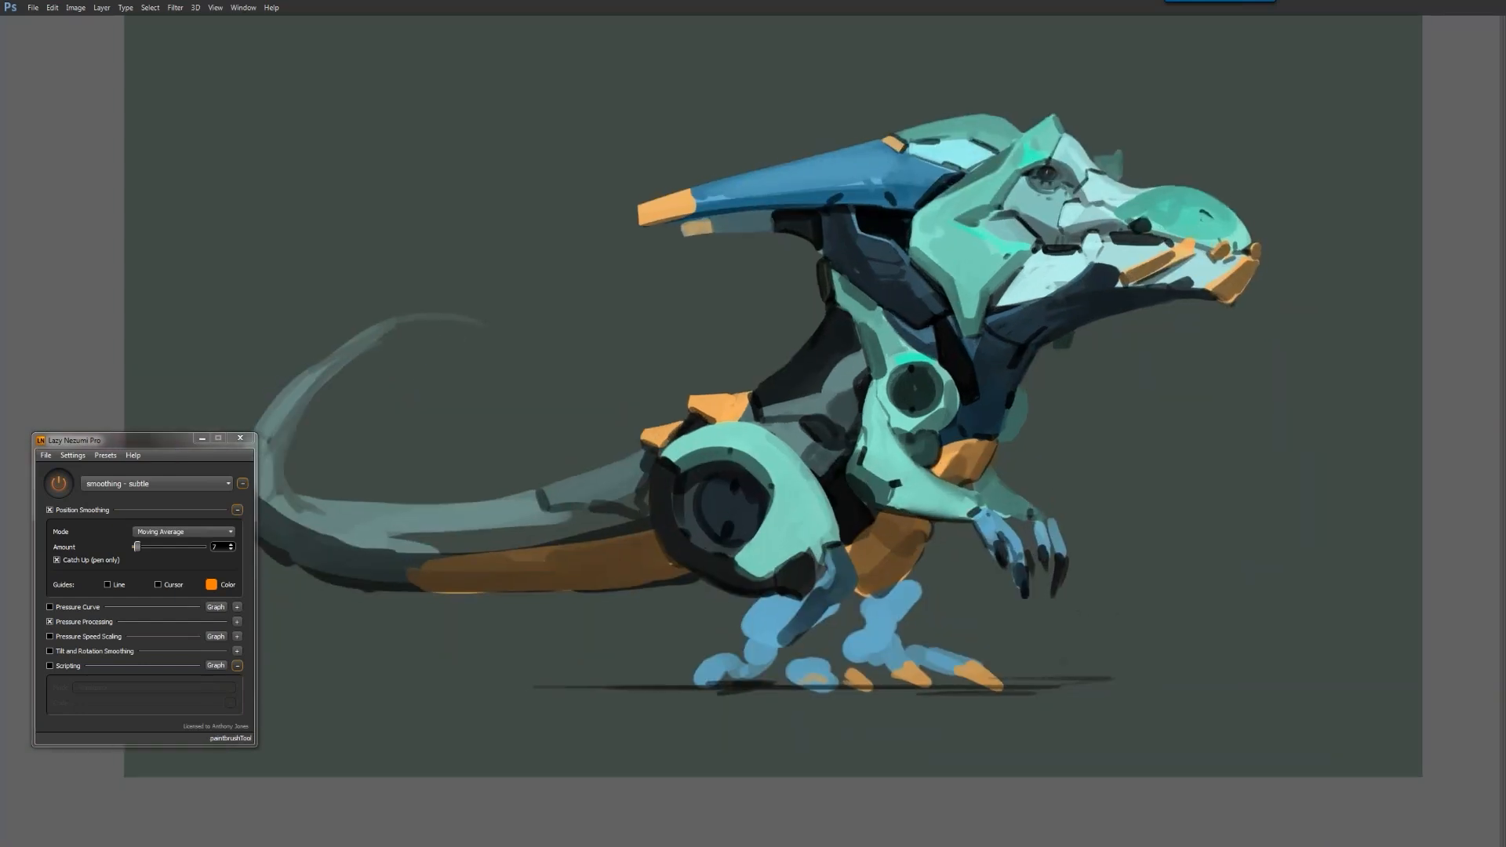
{"action": "left_click_drag", "start_coordinate": [859, 329], "coordinate": [871, 379]}
{"action": "left_click_drag", "start_coordinate": [872, 366], "coordinate": [843, 393]}
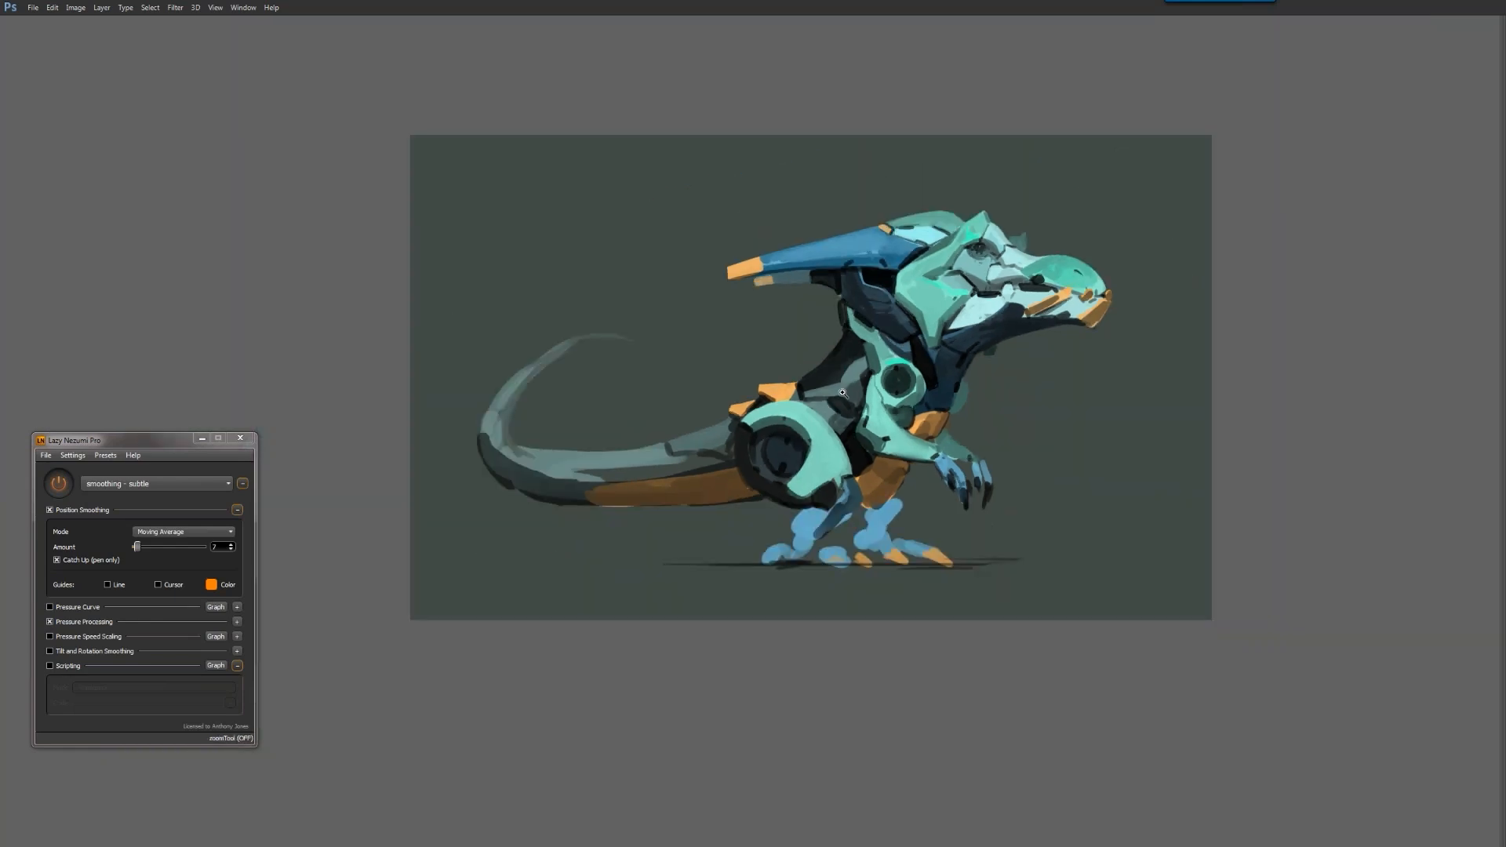
{"action": "key", "text": "ctrl+shift+h"}
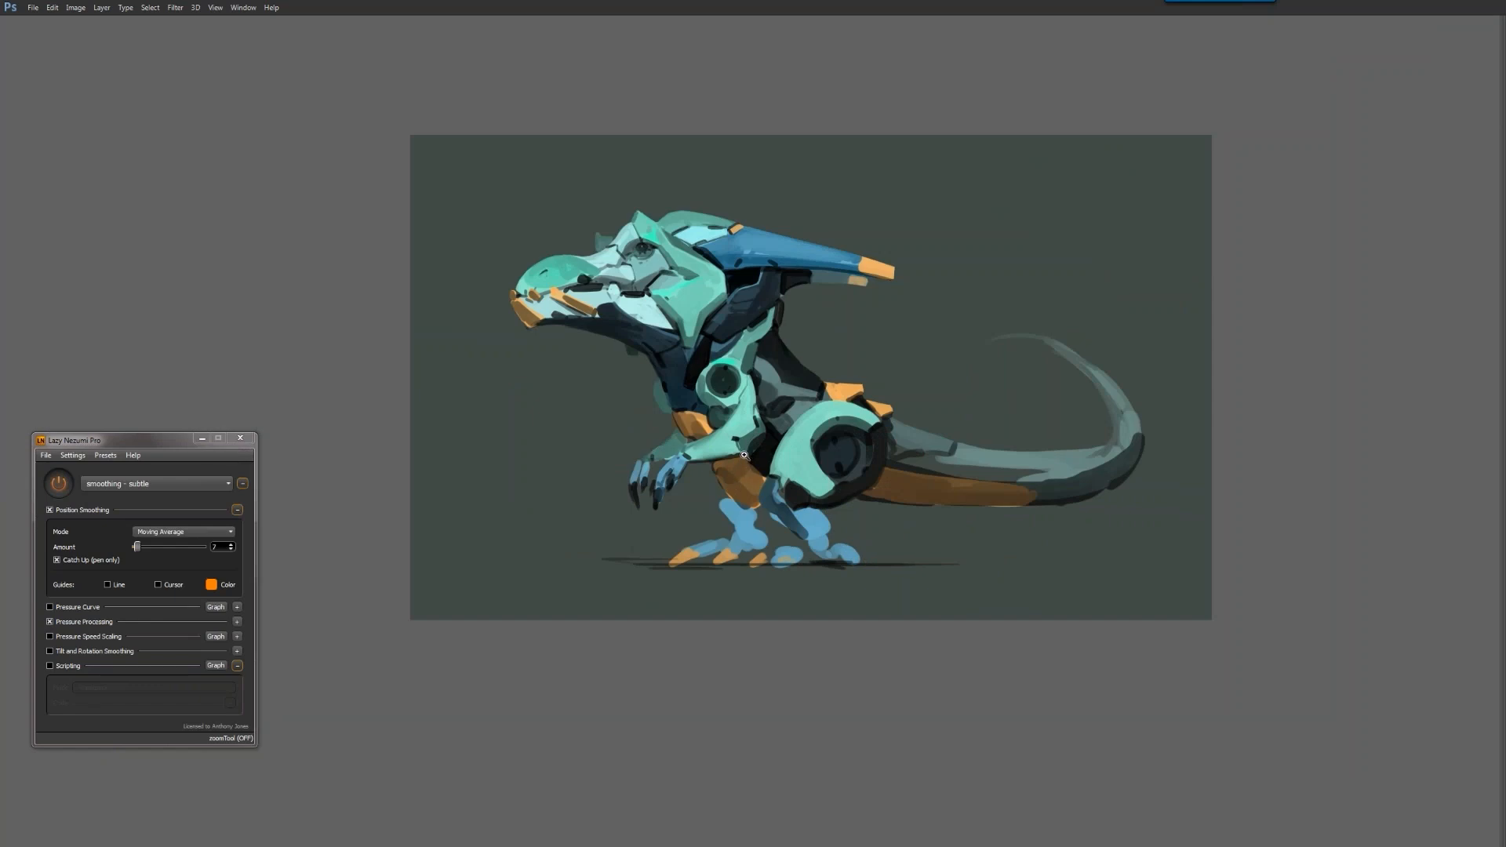
{"action": "left_click", "coordinate": [742, 447]}
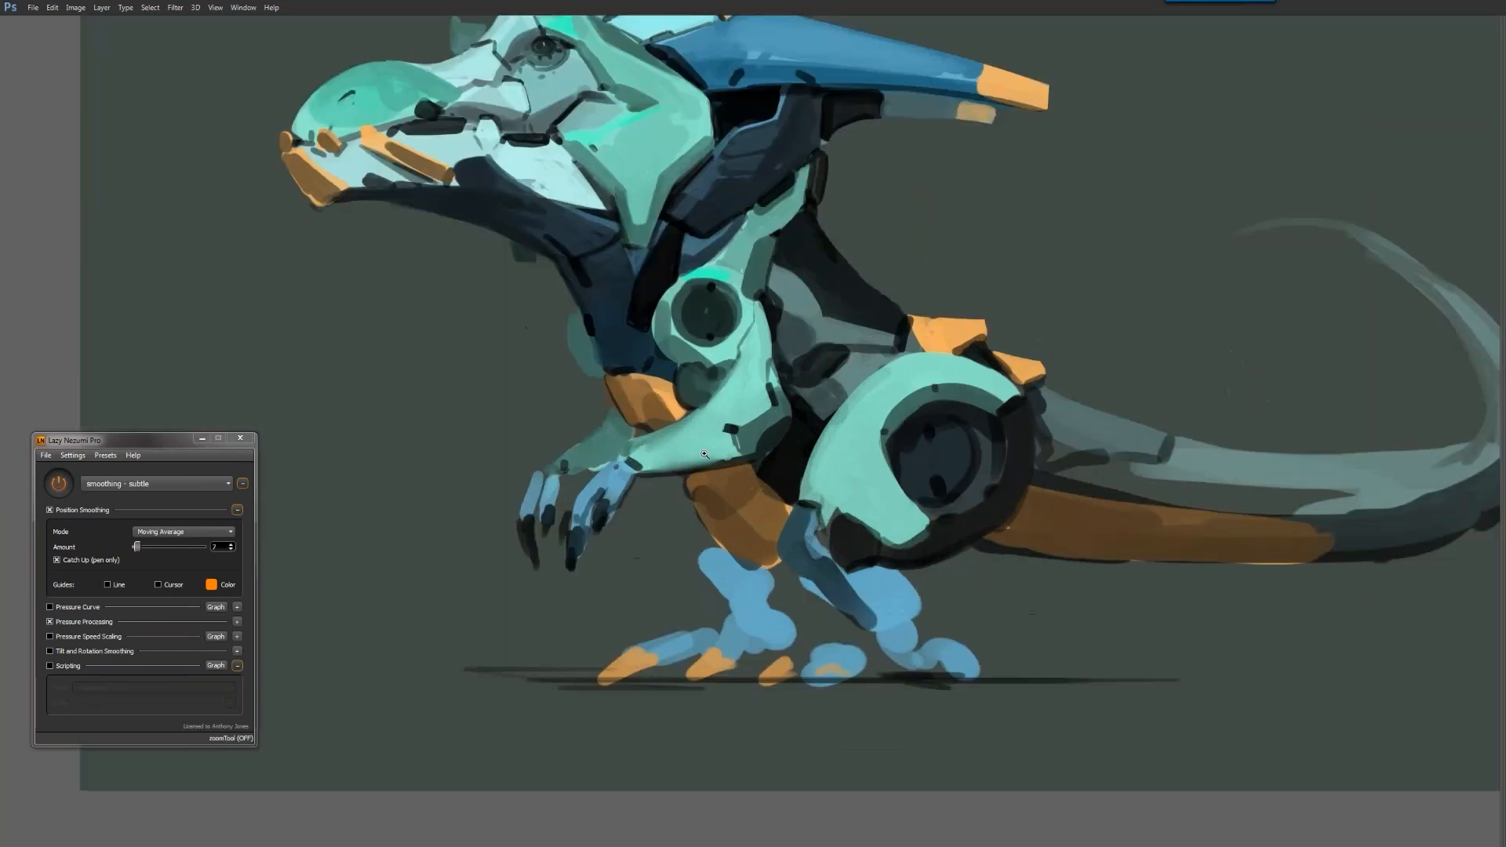
{"action": "mouse_move", "coordinate": [660, 470]}
{"action": "left_mouse_down"}
{"action": "mouse_move", "coordinate": [730, 459]}
{"action": "mouse_move", "coordinate": [645, 472]}
{"action": "mouse_move", "coordinate": [727, 448]}
{"action": "mouse_move", "coordinate": [734, 459]}
{"action": "mouse_move", "coordinate": [675, 466]}
{"action": "mouse_move", "coordinate": [730, 461]}
{"action": "mouse_move", "coordinate": [726, 450]}
{"action": "left_mouse_up"}
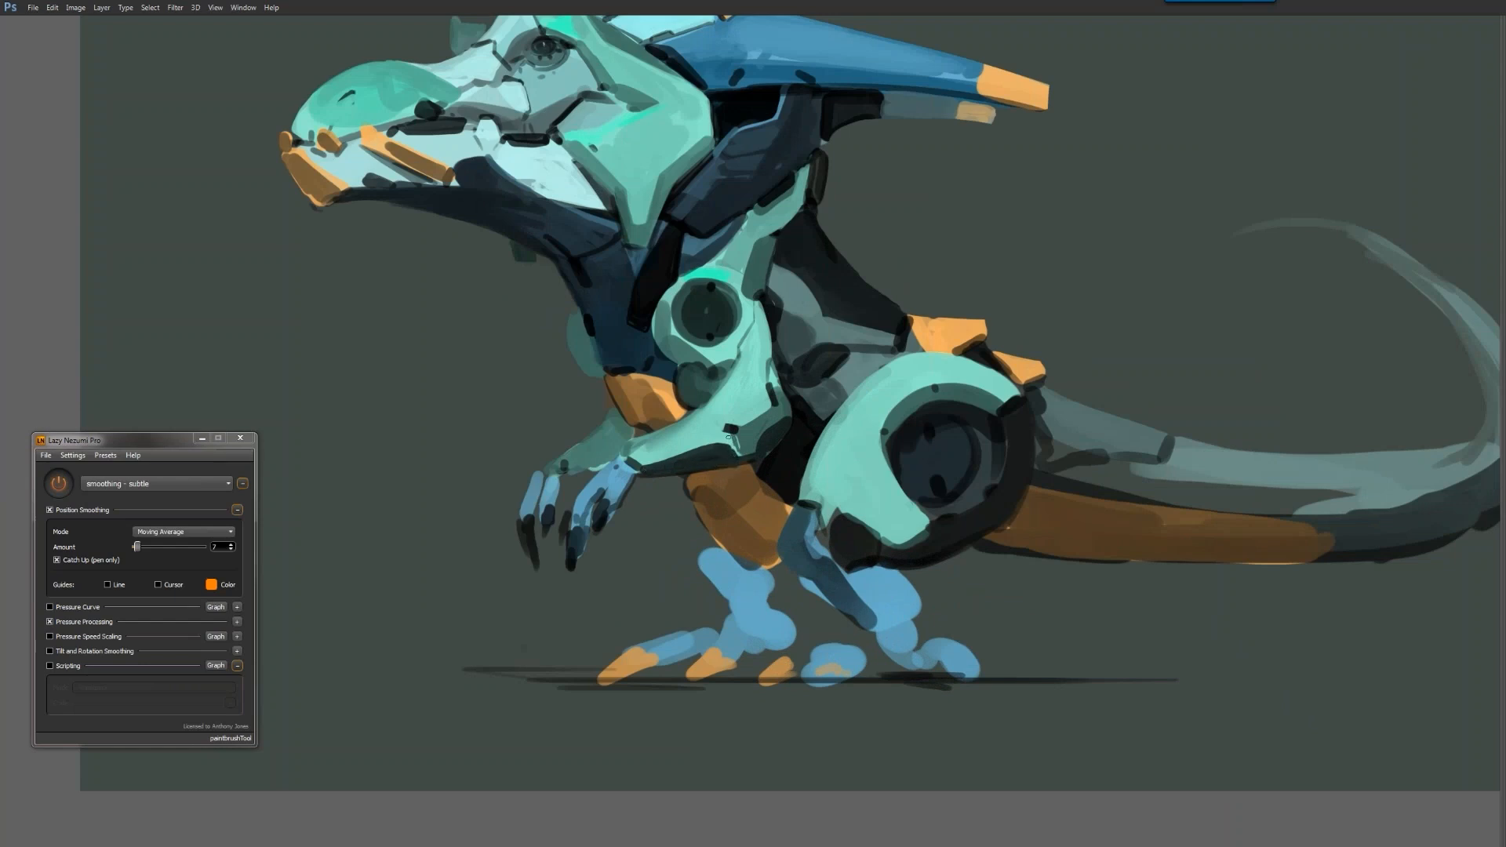
Blend the near forearm's shading with the Smudge tool and return to the Brush tool
{"action": "key", "text": "ctrl+minus"}
{"action": "key", "text": "ctrl+minus"}
{"action": "key", "text": "ctrl+plus"}
{"action": "key", "text": "ctrl+plus"}
{"action": "key", "text": "r"}
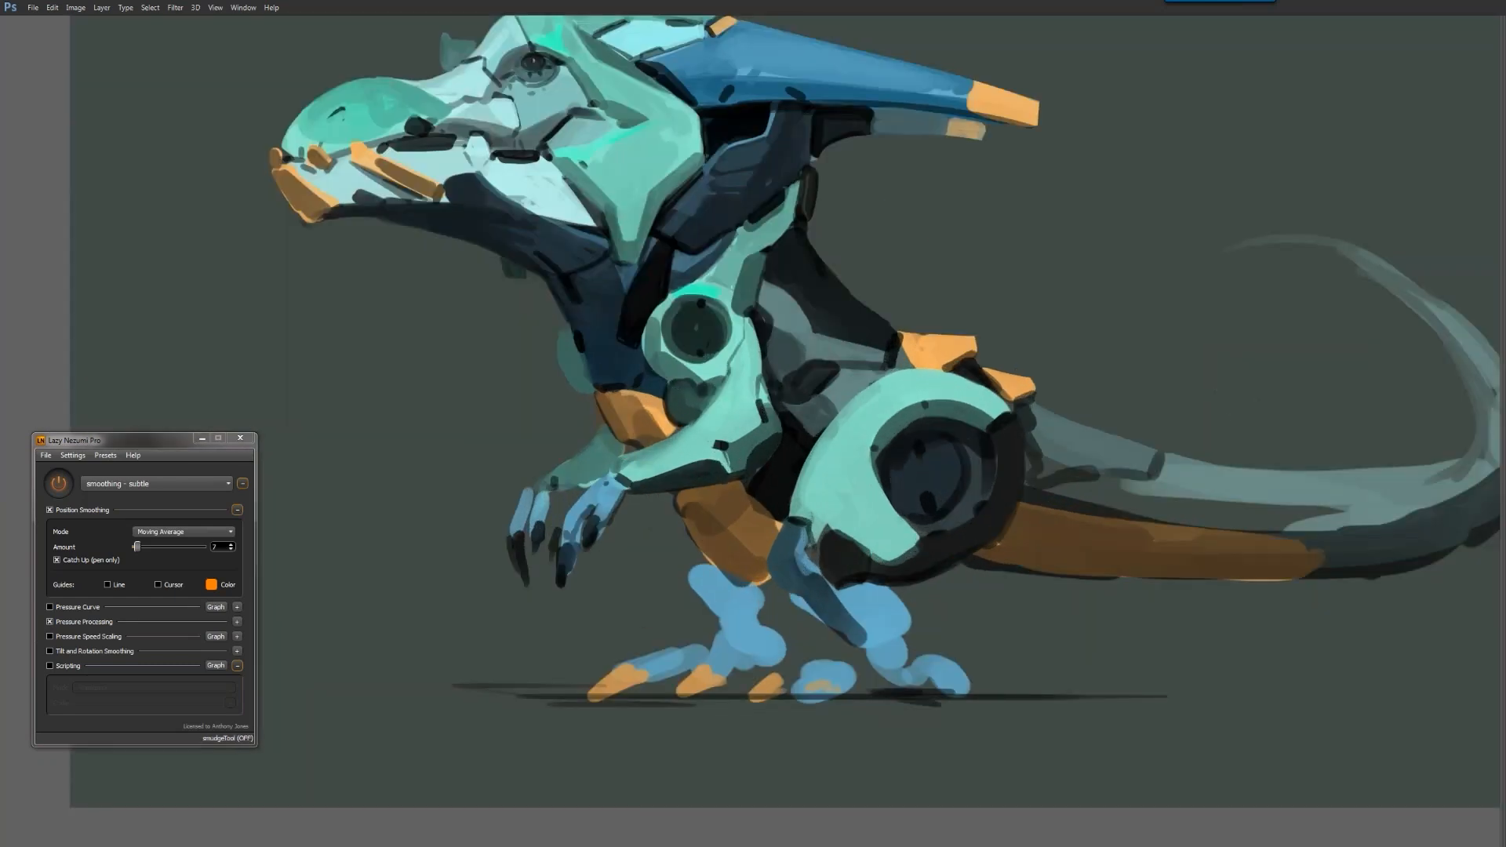
{"action": "key", "text": "b"}
Mirror the canvas back and examine the creature's overall read at reduced size and its near arm up close
{"action": "key", "text": "z"}
{"action": "left_click", "coordinate": [665, 414], "text": "alt"}
{"action": "left_click", "coordinate": [665, 414], "text": "alt"}
{"action": "left_click", "coordinate": [666, 413], "text": "alt"}
{"action": "key", "text": "F2"}
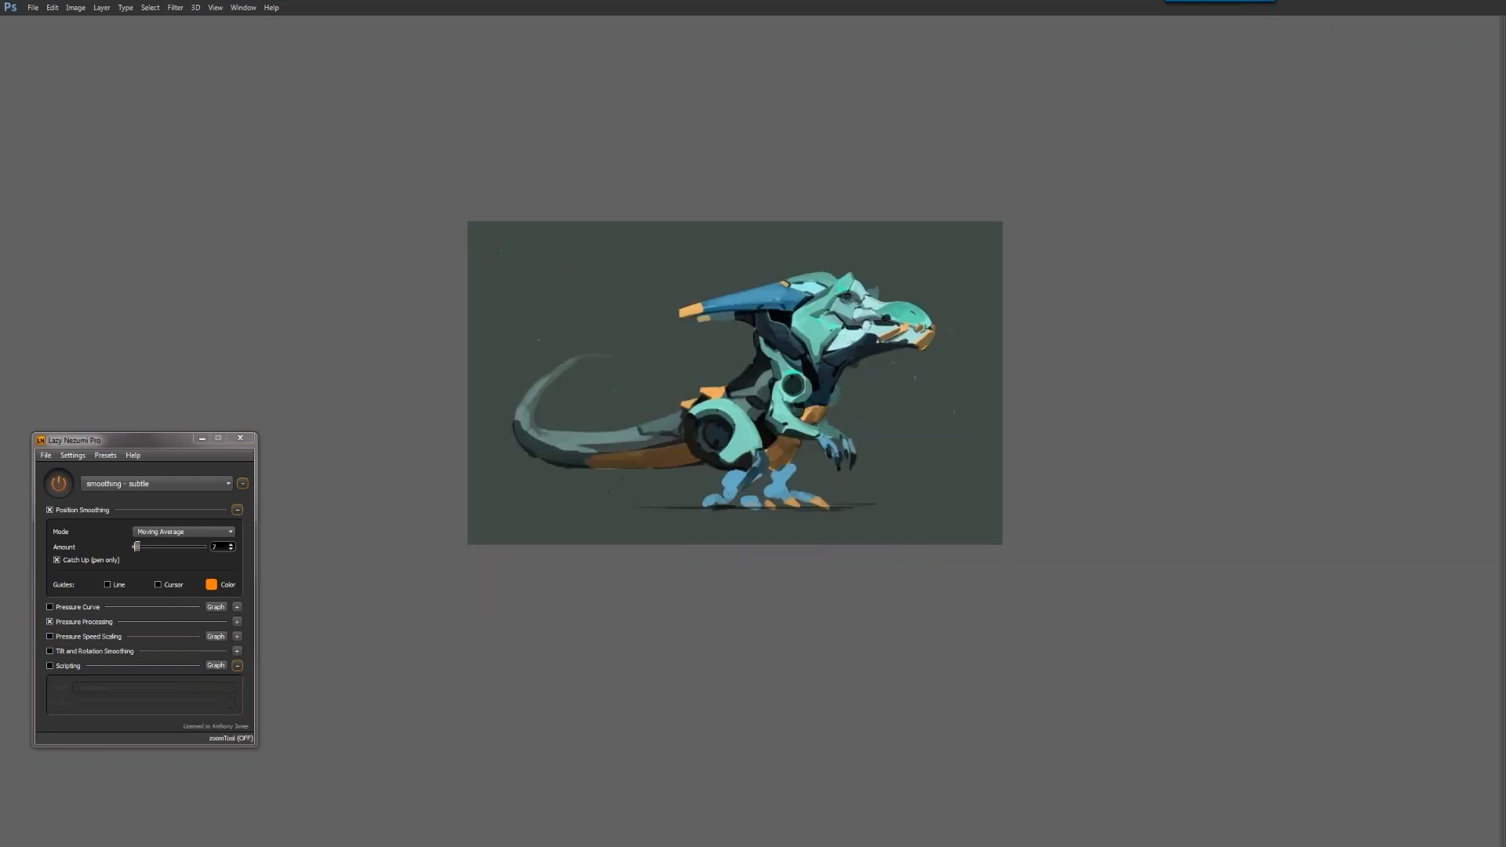
{"action": "left_click", "coordinate": [731, 441]}
{"action": "left_click", "coordinate": [730, 441]}
{"action": "left_click", "coordinate": [731, 441]}
{"action": "left_click_drag", "start_coordinate": [730, 441], "coordinate": [577, 469]}
Paint edge and panel details down the rear side of the near upper arm toward the elbow
{"action": "key", "text": "b"}
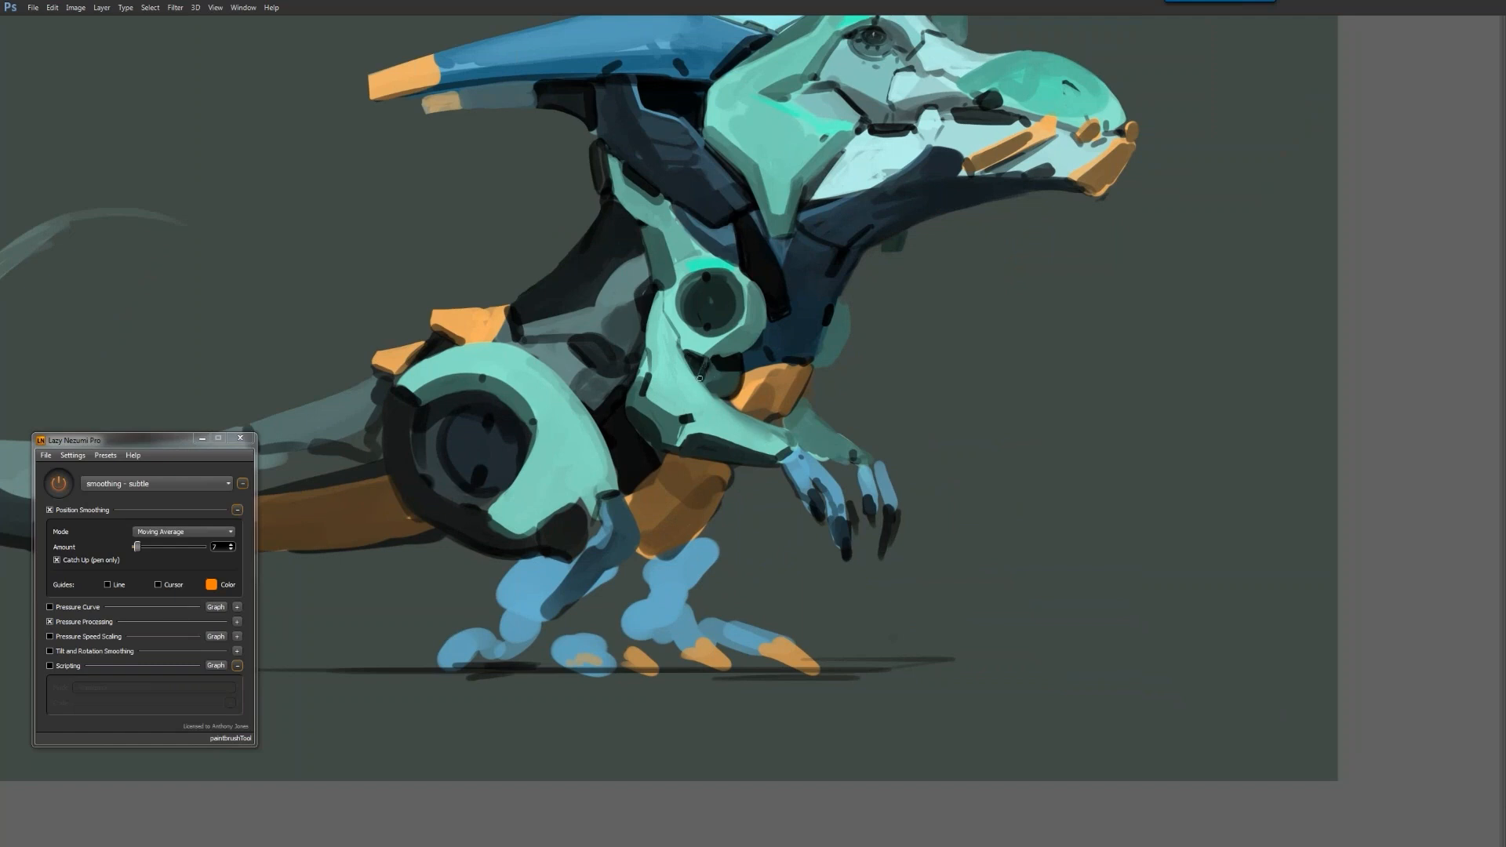
{"action": "left_click", "coordinate": [710, 424], "text": "alt"}
{"action": "left_click", "coordinate": [711, 425], "text": "alt"}
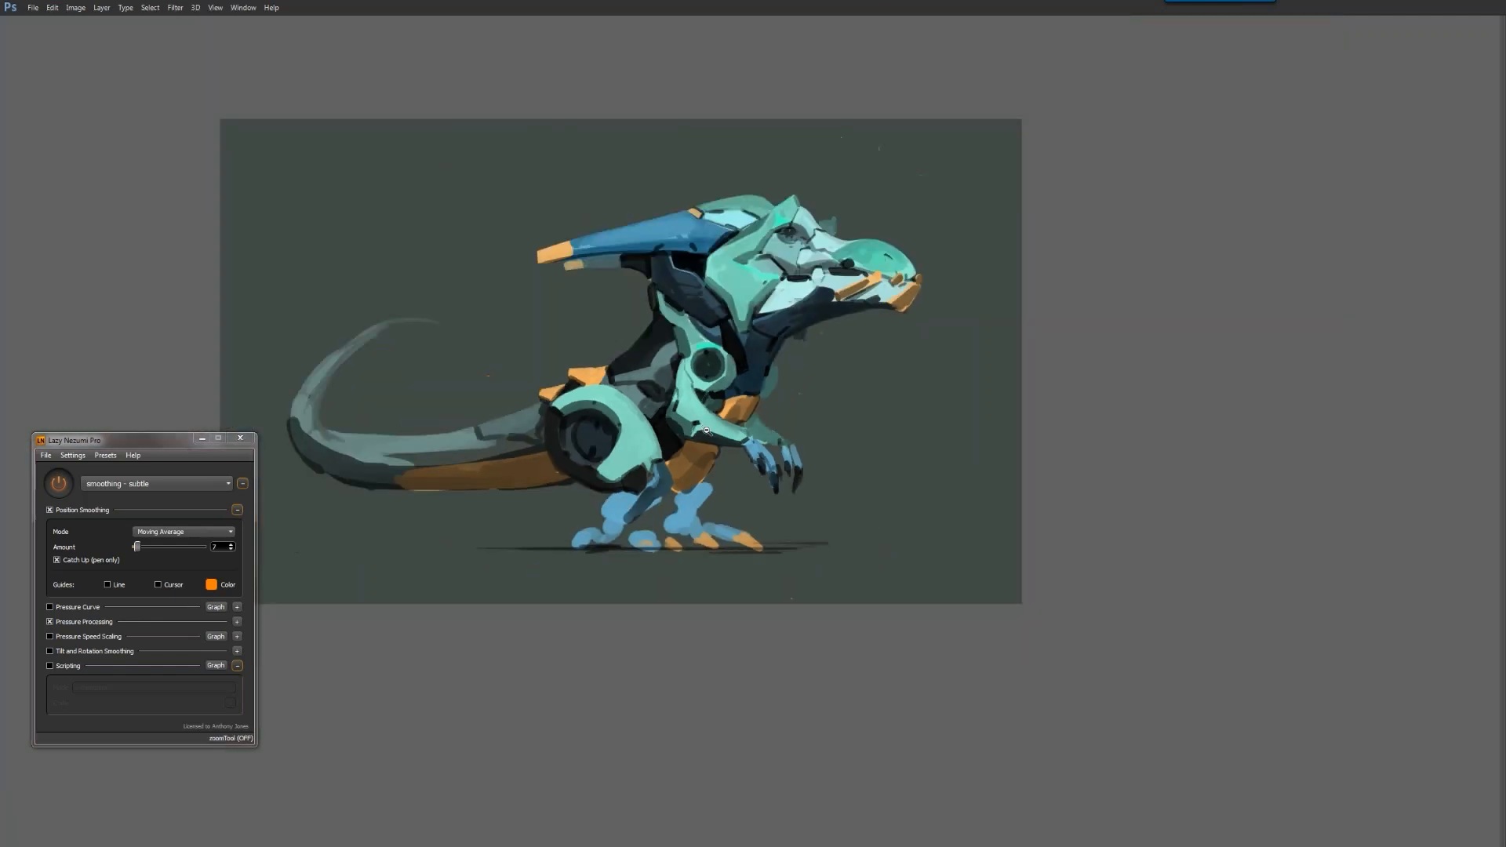
{"action": "left_click", "coordinate": [711, 425], "text": "alt"}
{"action": "left_click", "coordinate": [710, 413], "text": "ctrl"}
{"action": "left_click", "coordinate": [710, 412], "text": "ctrl"}
{"action": "left_click", "coordinate": [710, 411], "text": "ctrl"}
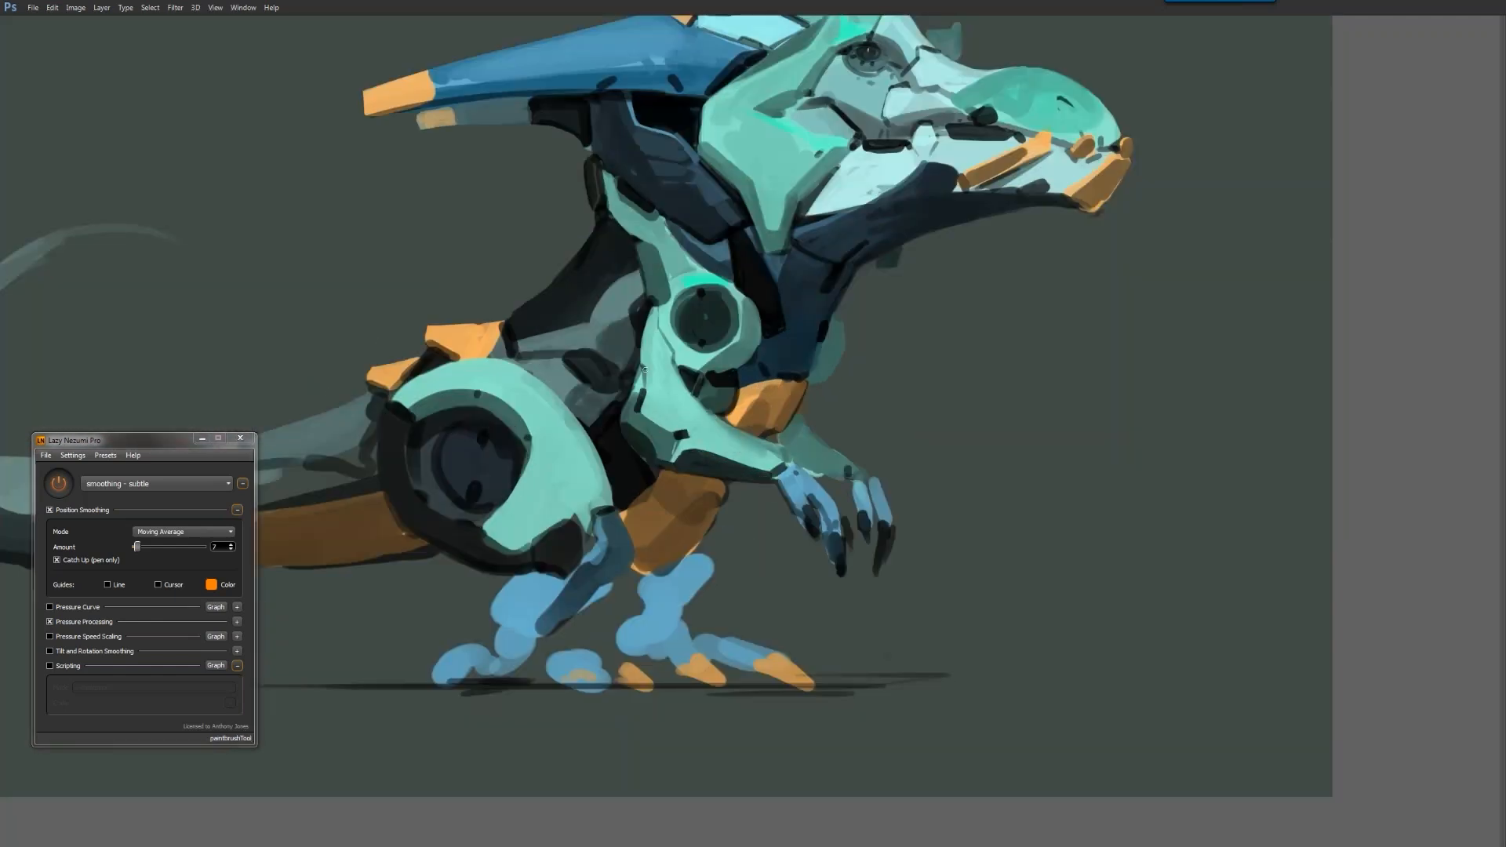
{"action": "left_click_drag", "start_coordinate": [649, 370], "coordinate": [659, 421]}
Return the painting to standard screen mode and switch to Chrome, bringing up the empty new tab
{"action": "key", "text": "f"}
{"action": "key", "text": "f"}
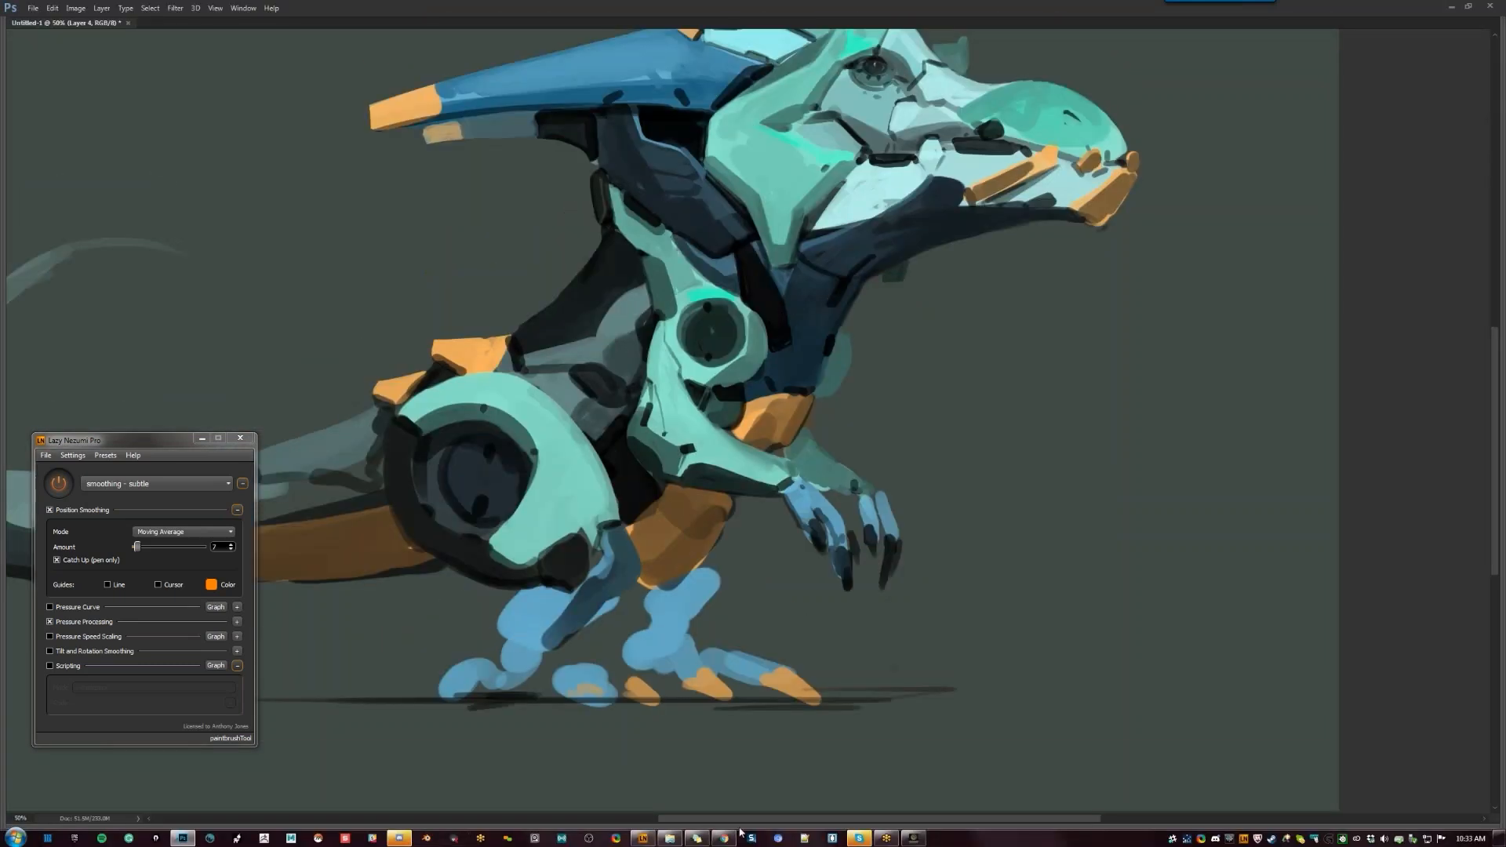
{"action": "left_click", "coordinate": [725, 837]}
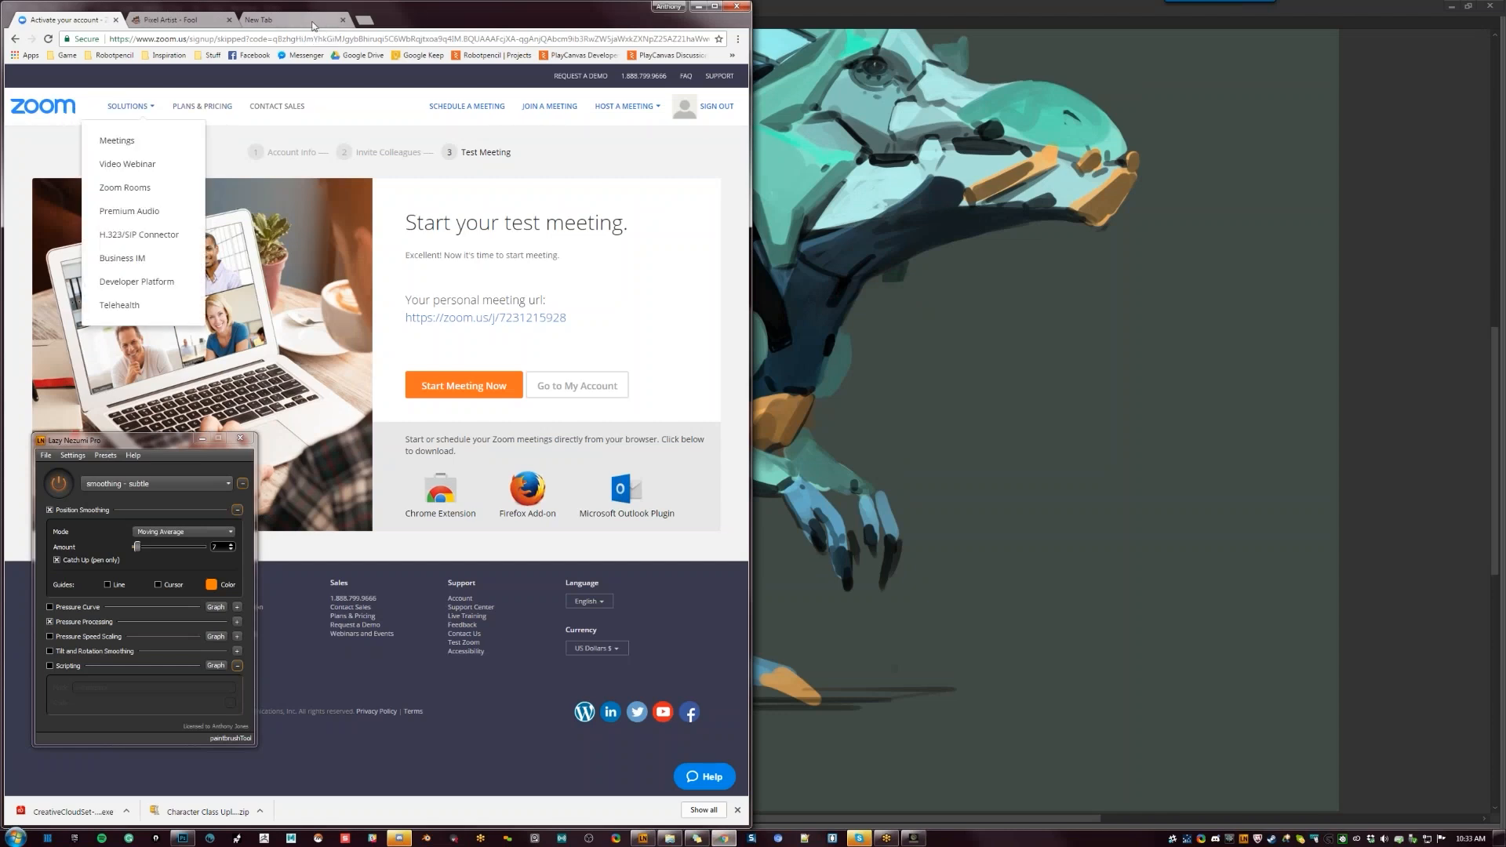
{"action": "left_click", "coordinate": [295, 19]}
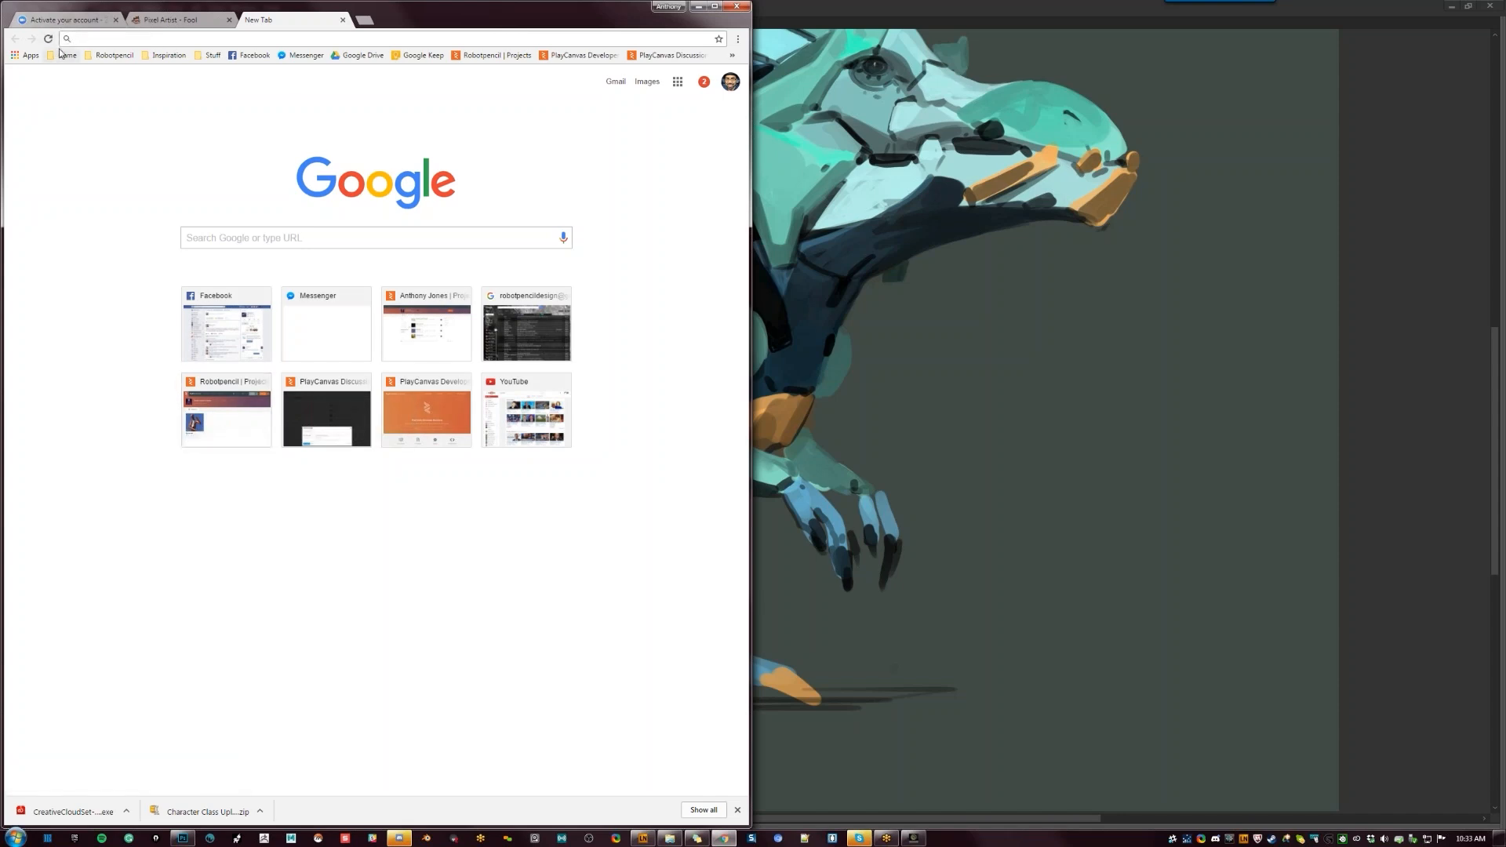
{"action": "left_click", "coordinate": [66, 20]}
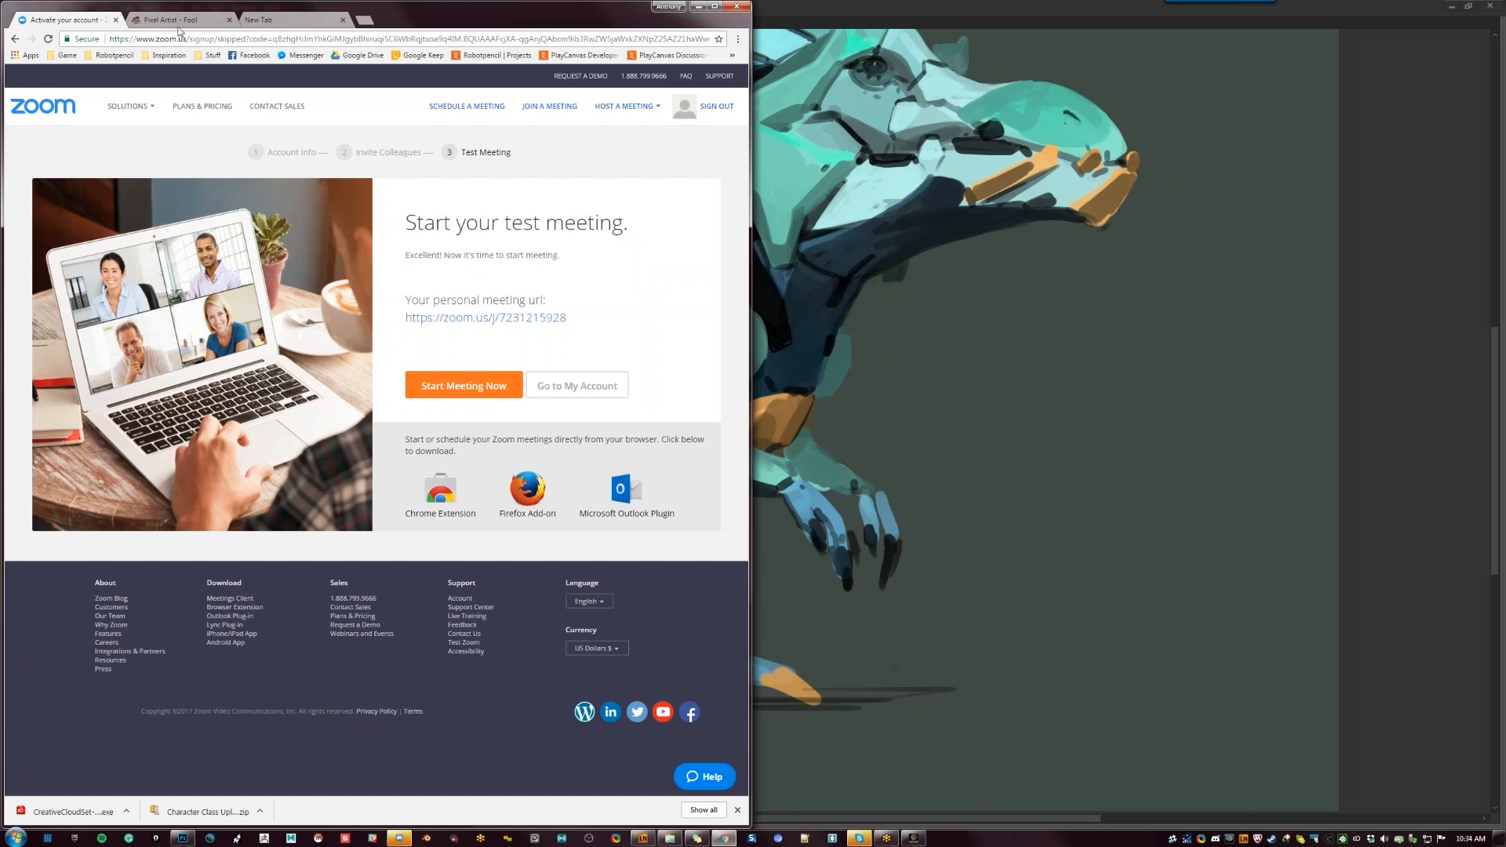
{"action": "left_click", "coordinate": [259, 20]}
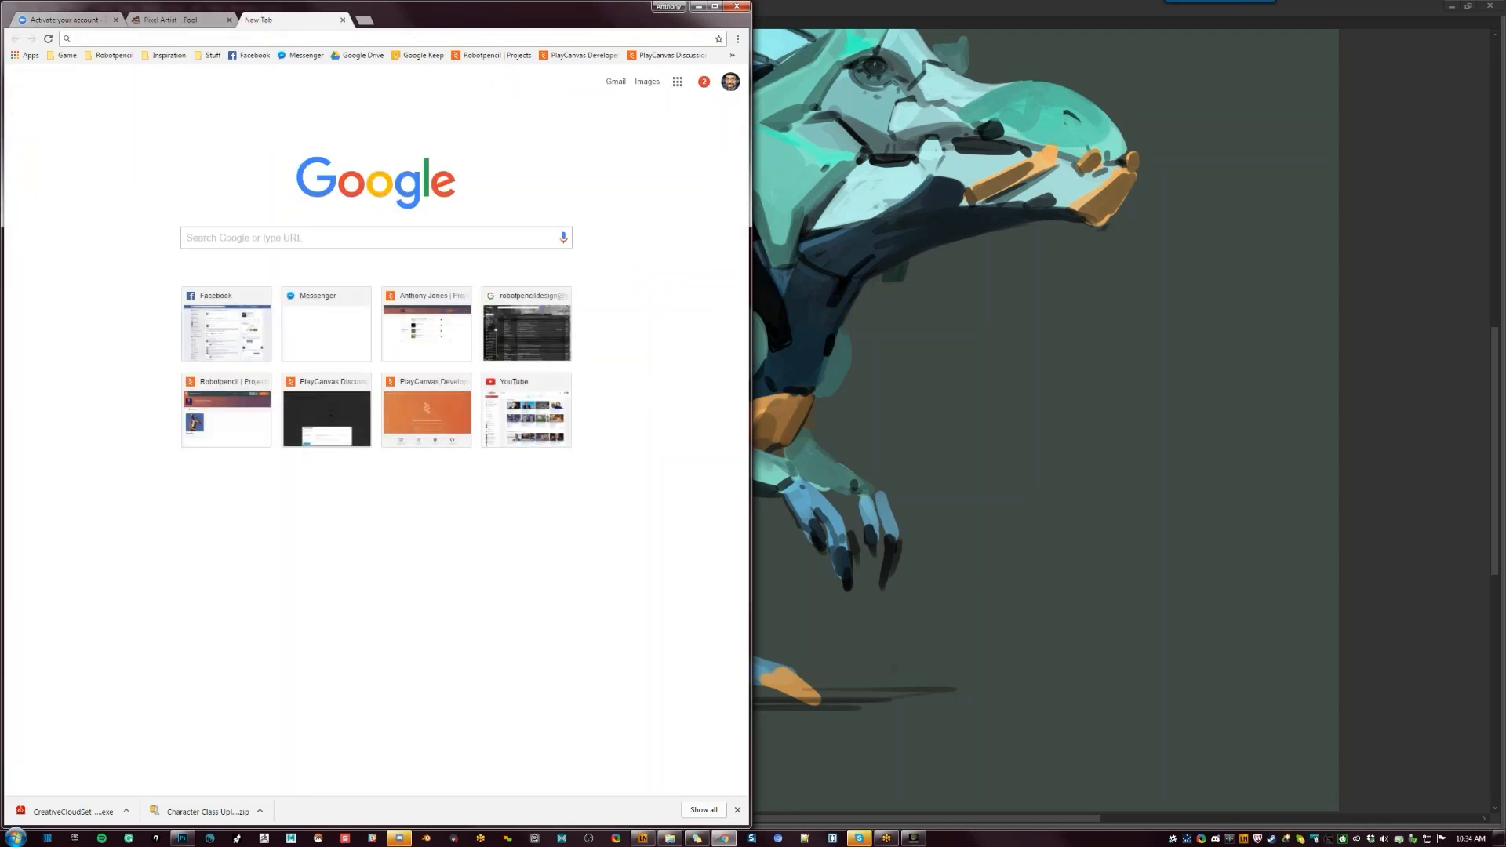
Open the Testing Grounds project from the Robotpencil PlayCanvas projects and launch it in the editor
{"action": "left_click", "coordinate": [481, 56]}
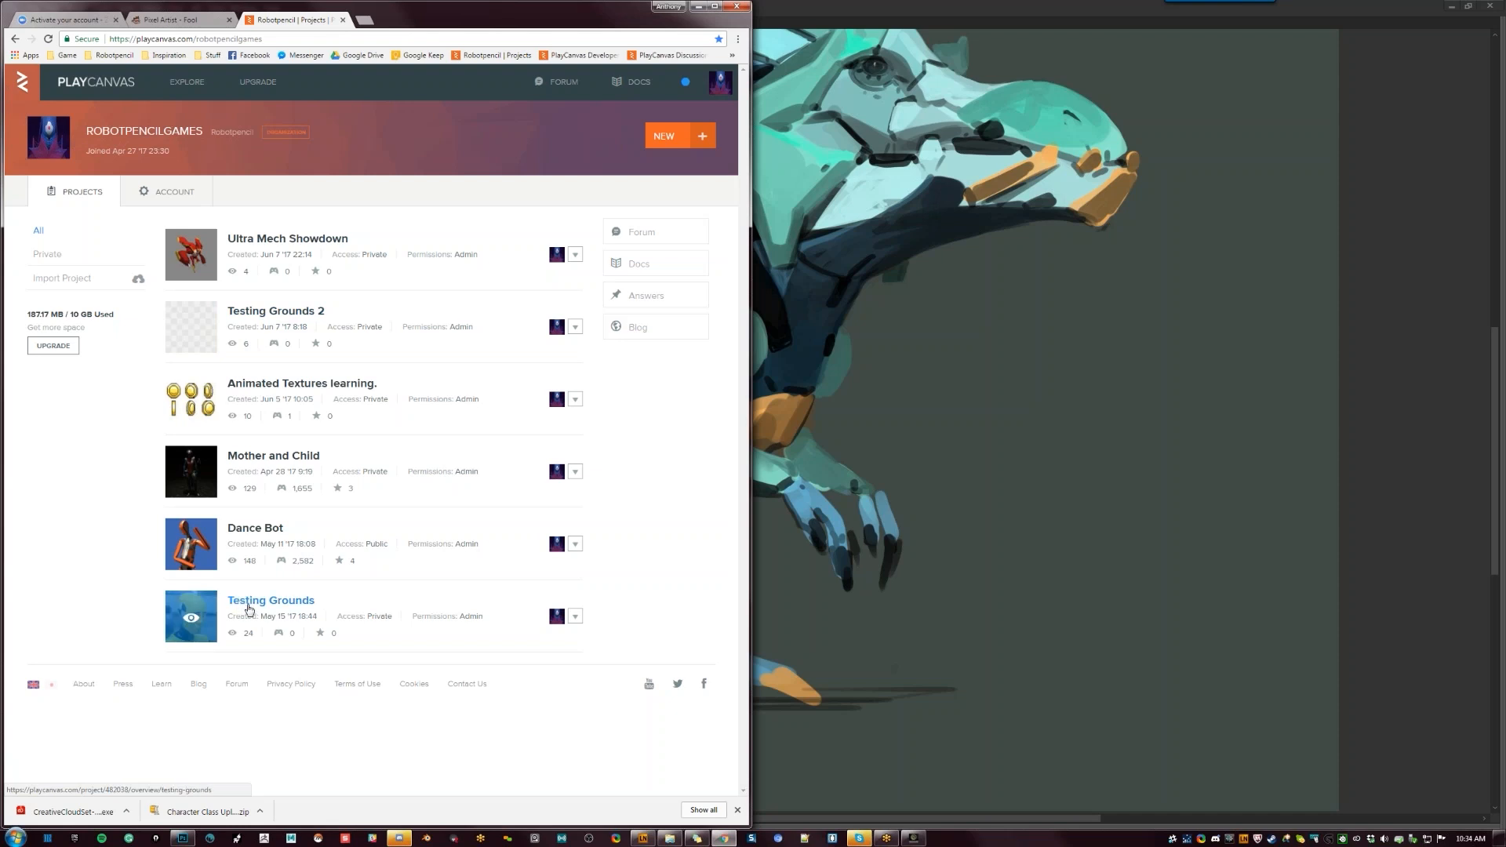
{"action": "left_click", "coordinate": [246, 641]}
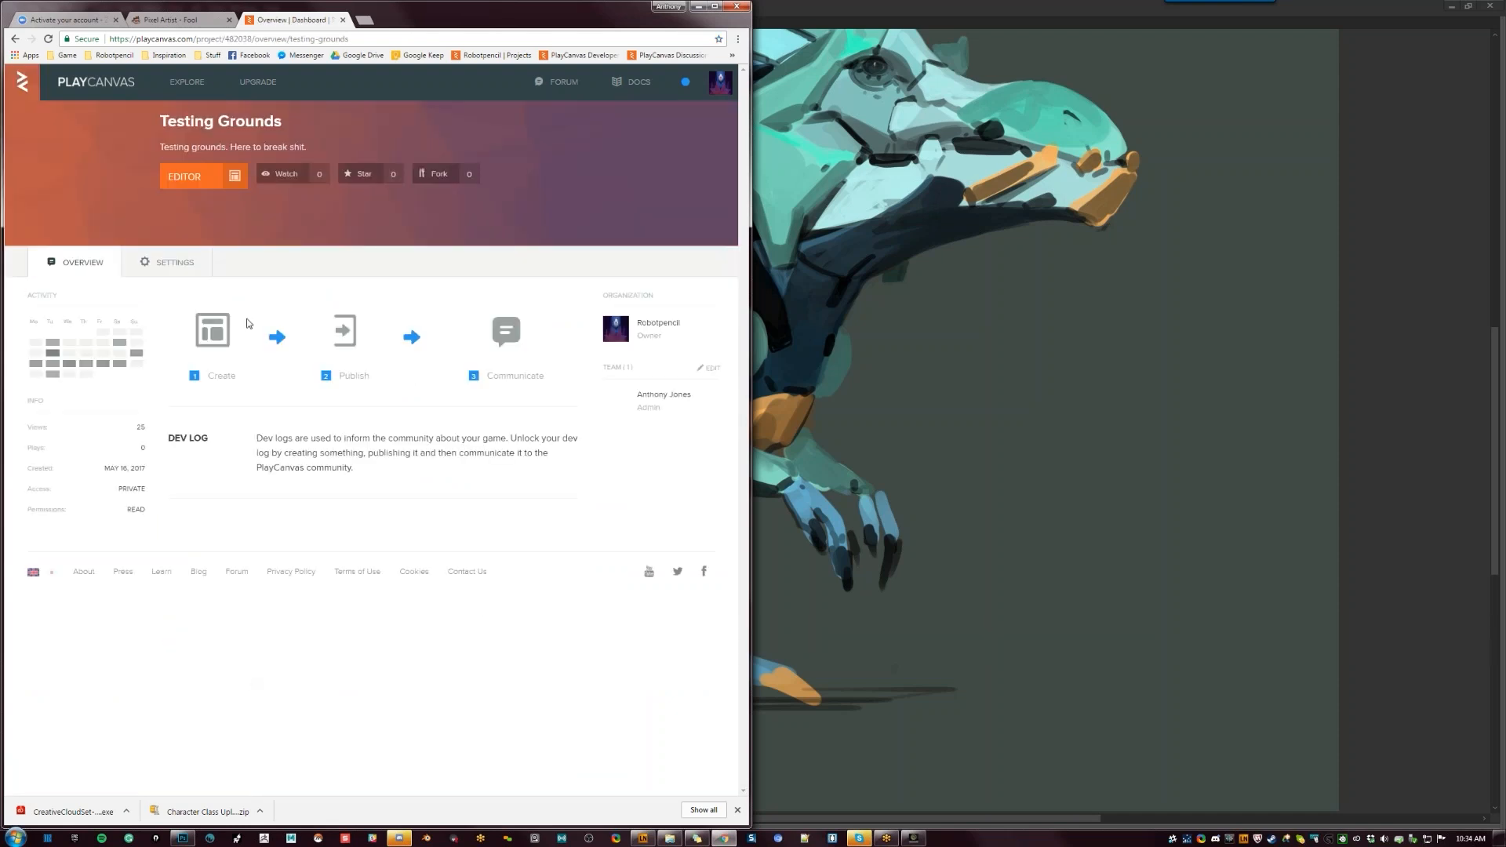
{"action": "left_click", "coordinate": [188, 179]}
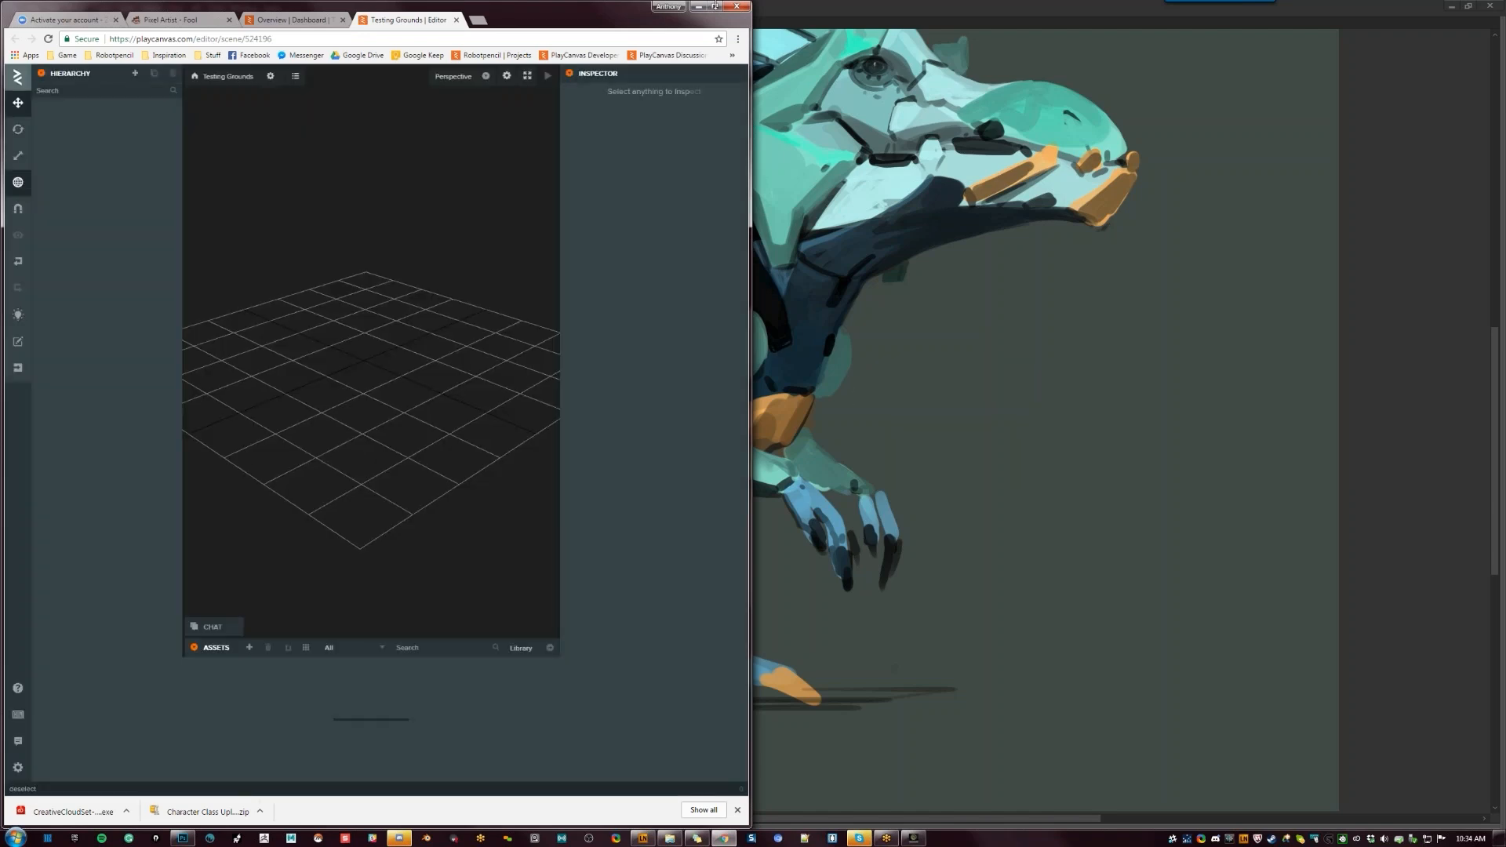
Maximize the editor window and delete the three city building models, two of the three robots and the ground from the scene
{"action": "left_click", "coordinate": [715, 6]}
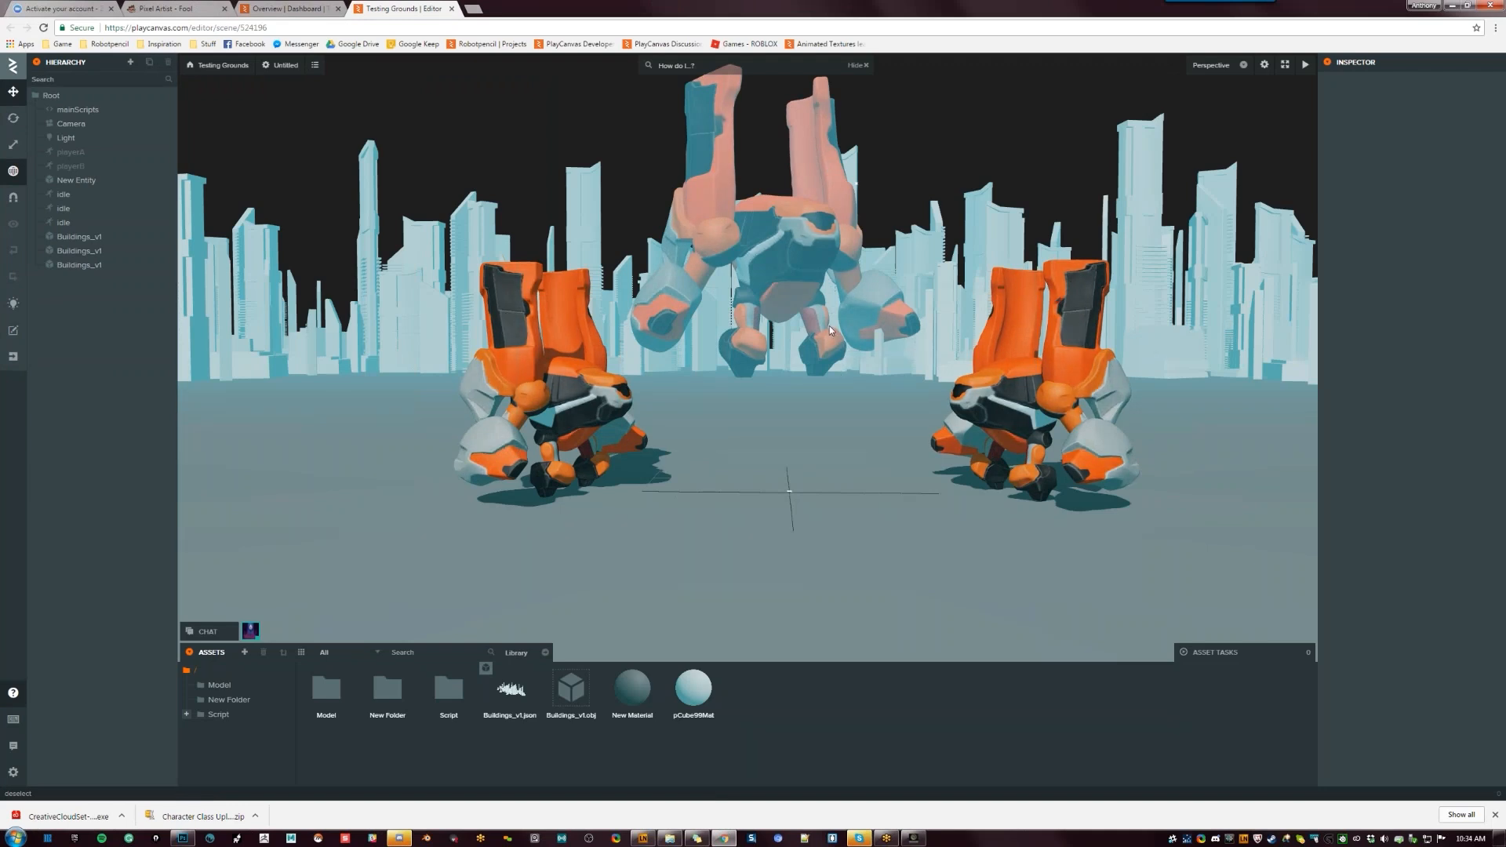
{"action": "left_click", "coordinate": [921, 262]}
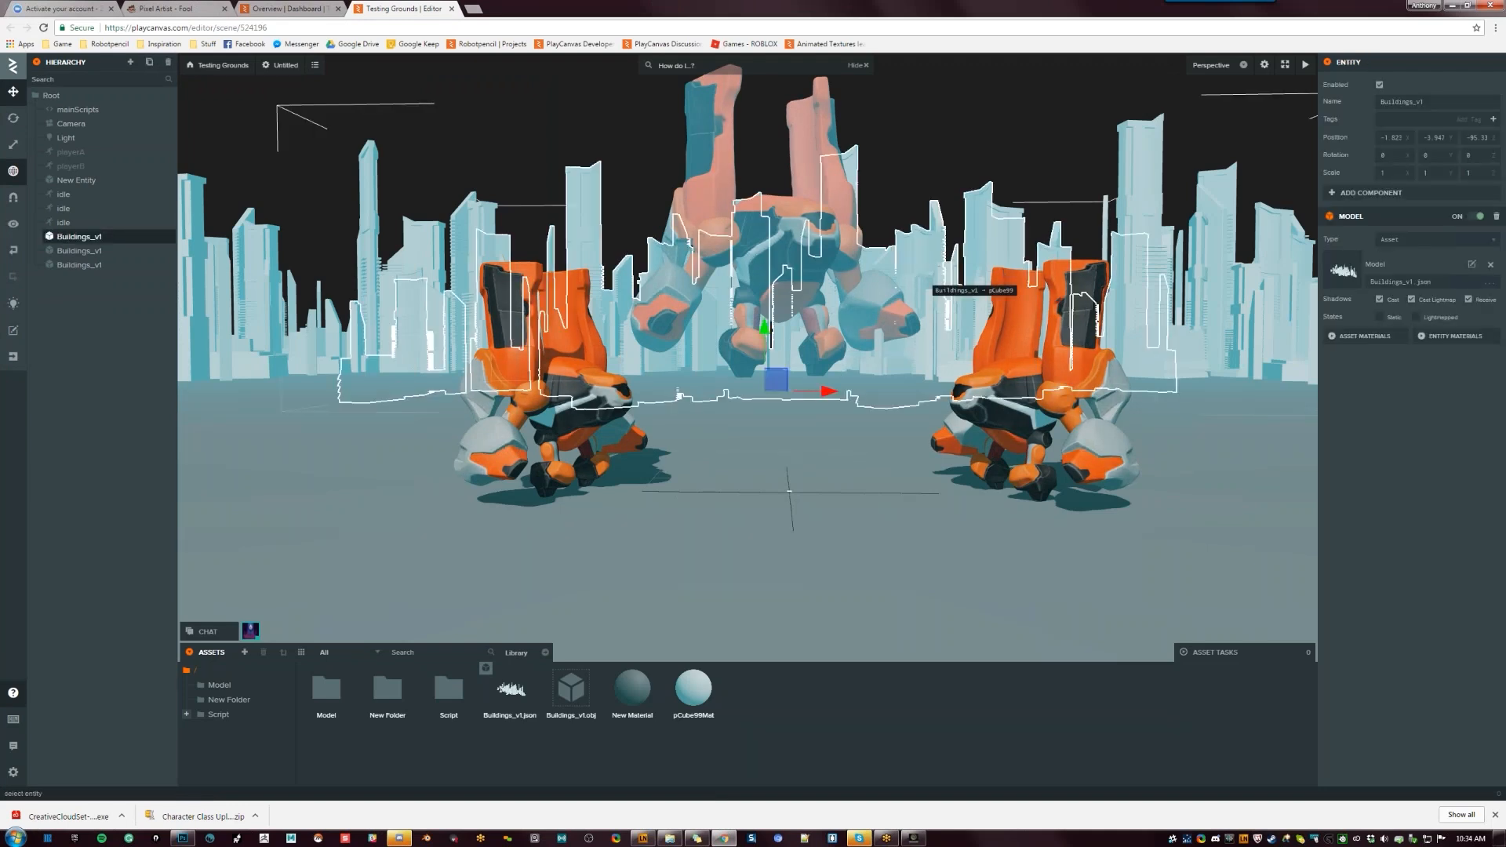
{"action": "key", "text": "Delete"}
{"action": "left_click", "coordinate": [1024, 357]}
{"action": "key", "text": "Delete"}
{"action": "left_click", "coordinate": [831, 259]}
{"action": "key", "text": "Delete"}
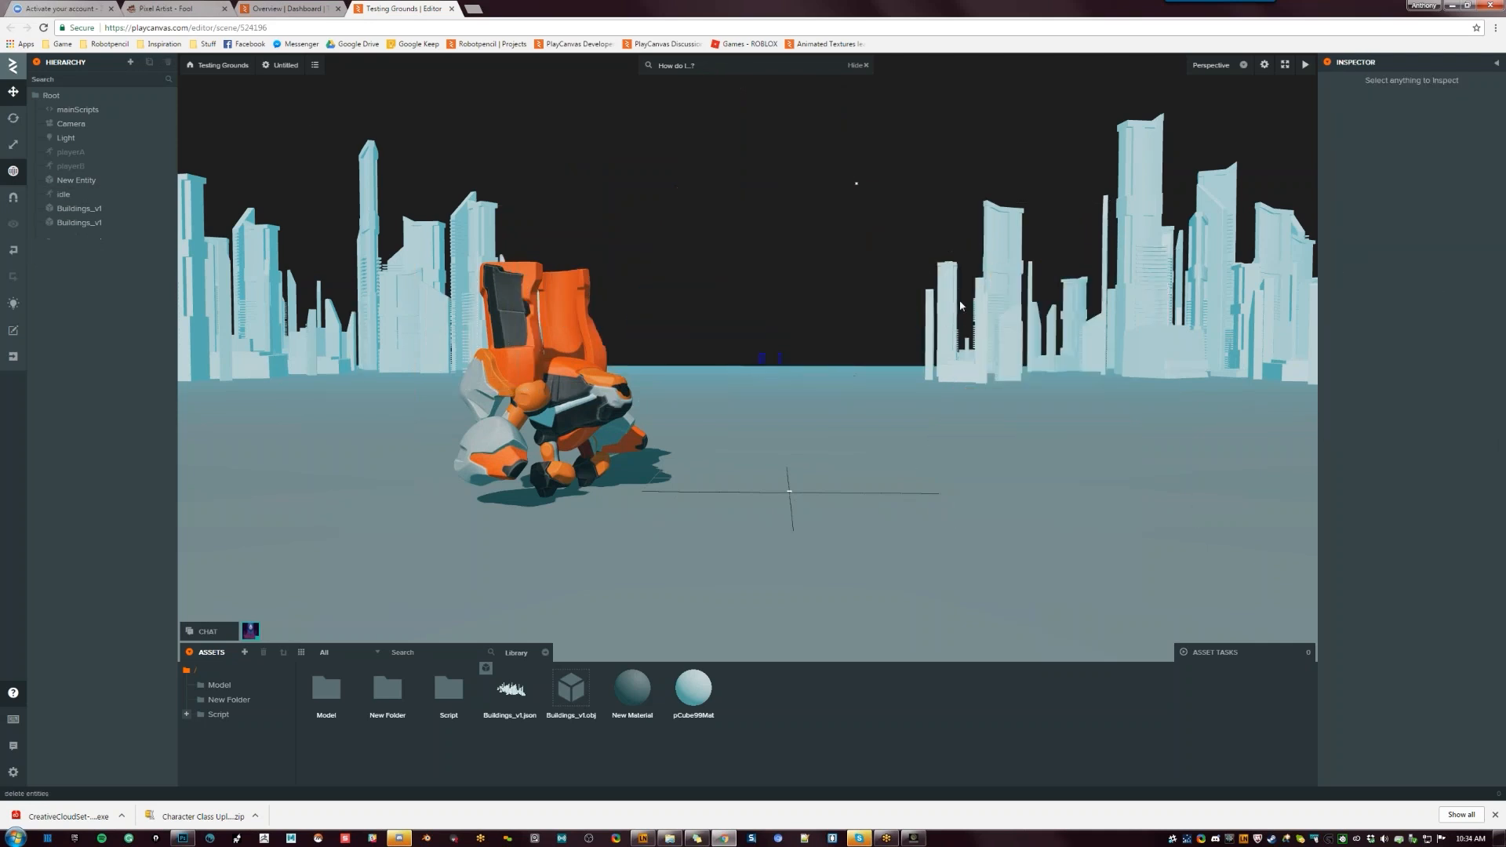
{"action": "left_click", "coordinate": [987, 295]}
{"action": "key", "text": "Delete"}
{"action": "left_click", "coordinate": [833, 416]}
{"action": "key", "text": "Delete"}
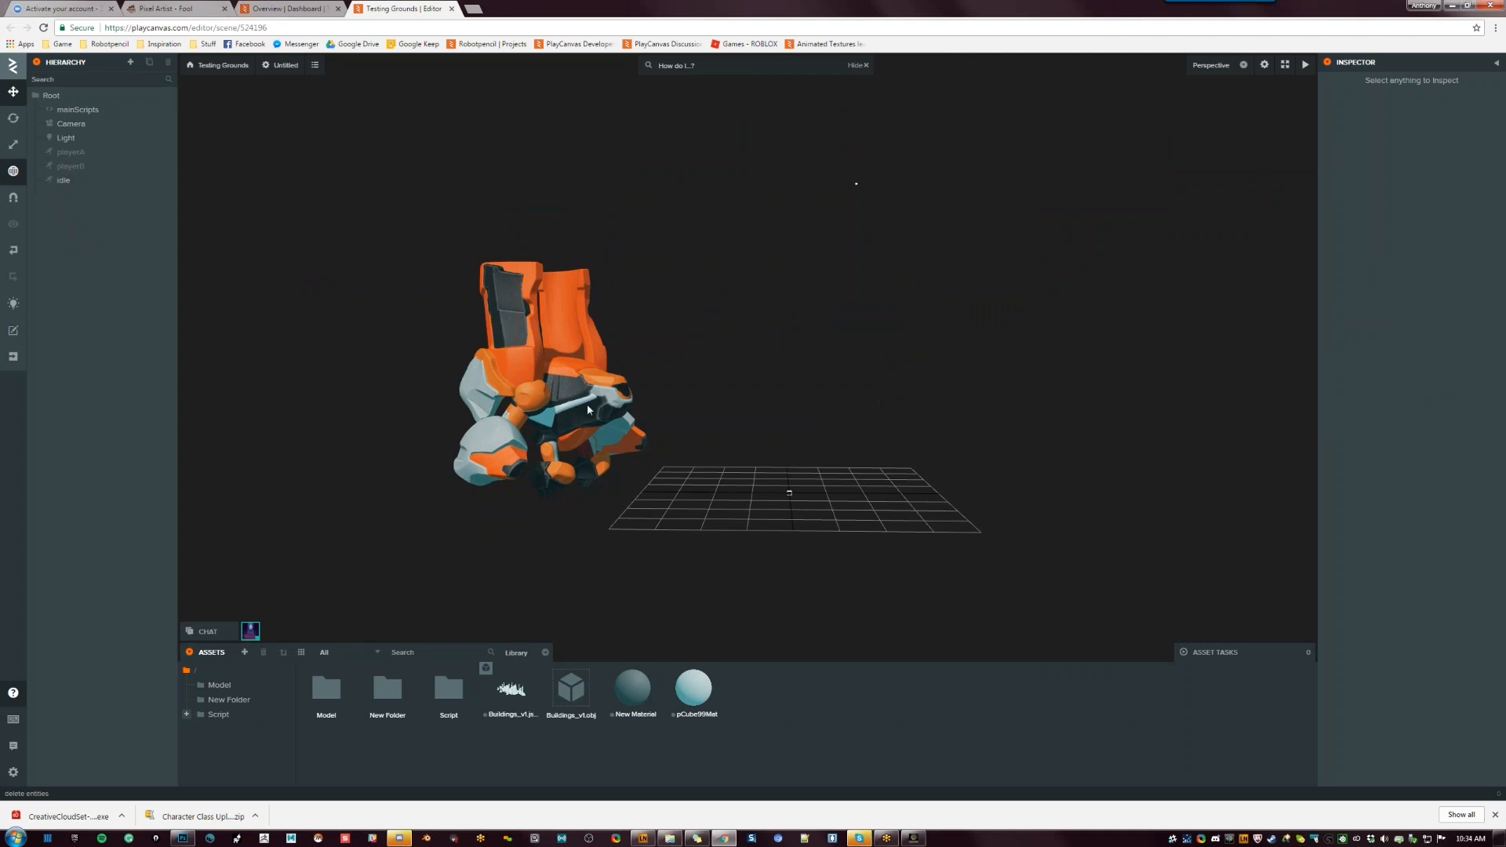
Set the remaining idle robot's position and rotation to 0 on all axes and deselect it
{"action": "left_click", "coordinate": [587, 403]}
{"action": "mouse_move", "coordinate": [1398, 138]}
{"action": "left_mouse_down"}
{"action": "mouse_move", "coordinate": [1372, 138]}
{"action": "mouse_move", "coordinate": [1402, 155]}
{"action": "left_mouse_up"}
{"action": "type", "text": "0"}
{"action": "left_click", "coordinate": [1439, 155]}
{"action": "type", "text": "0"}
{"action": "key", "text": "Return"}
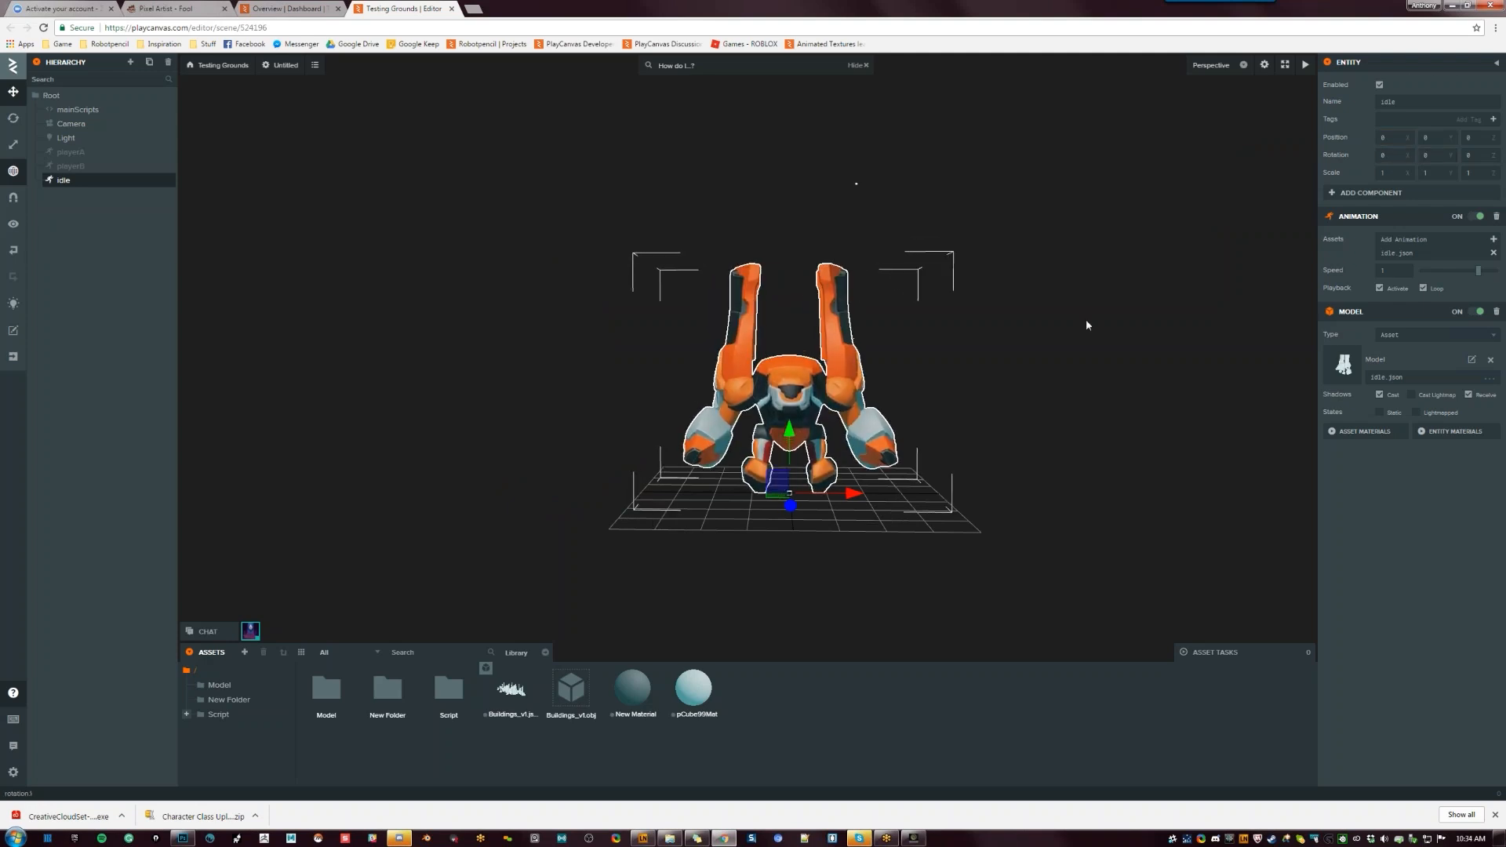
{"action": "left_click", "coordinate": [1013, 473]}
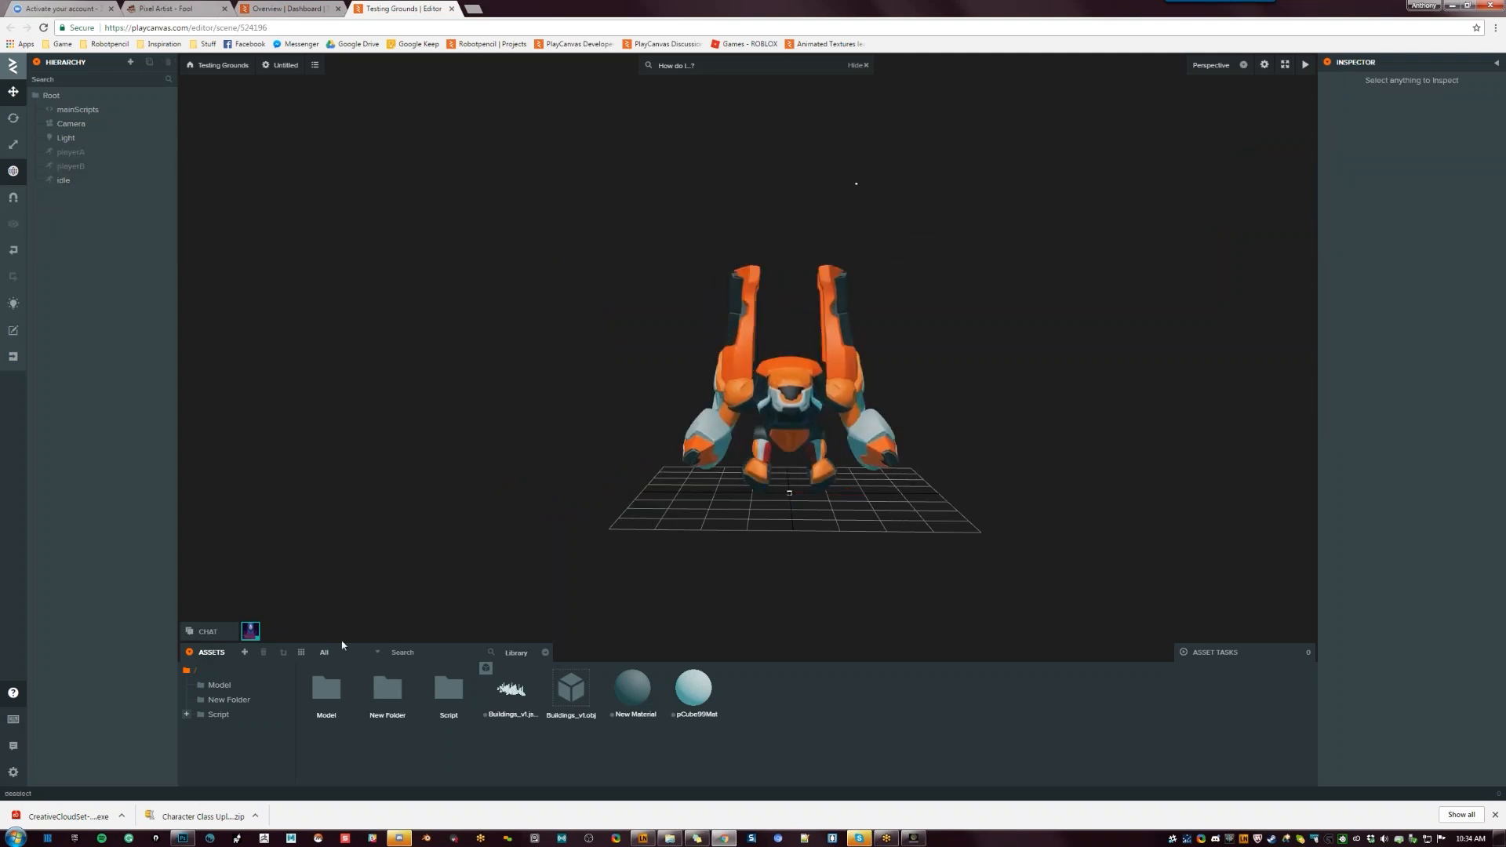
Delete the Buildings_v1.json and Buildings_v1.obj assets from the project
{"action": "left_click", "coordinate": [508, 702]}
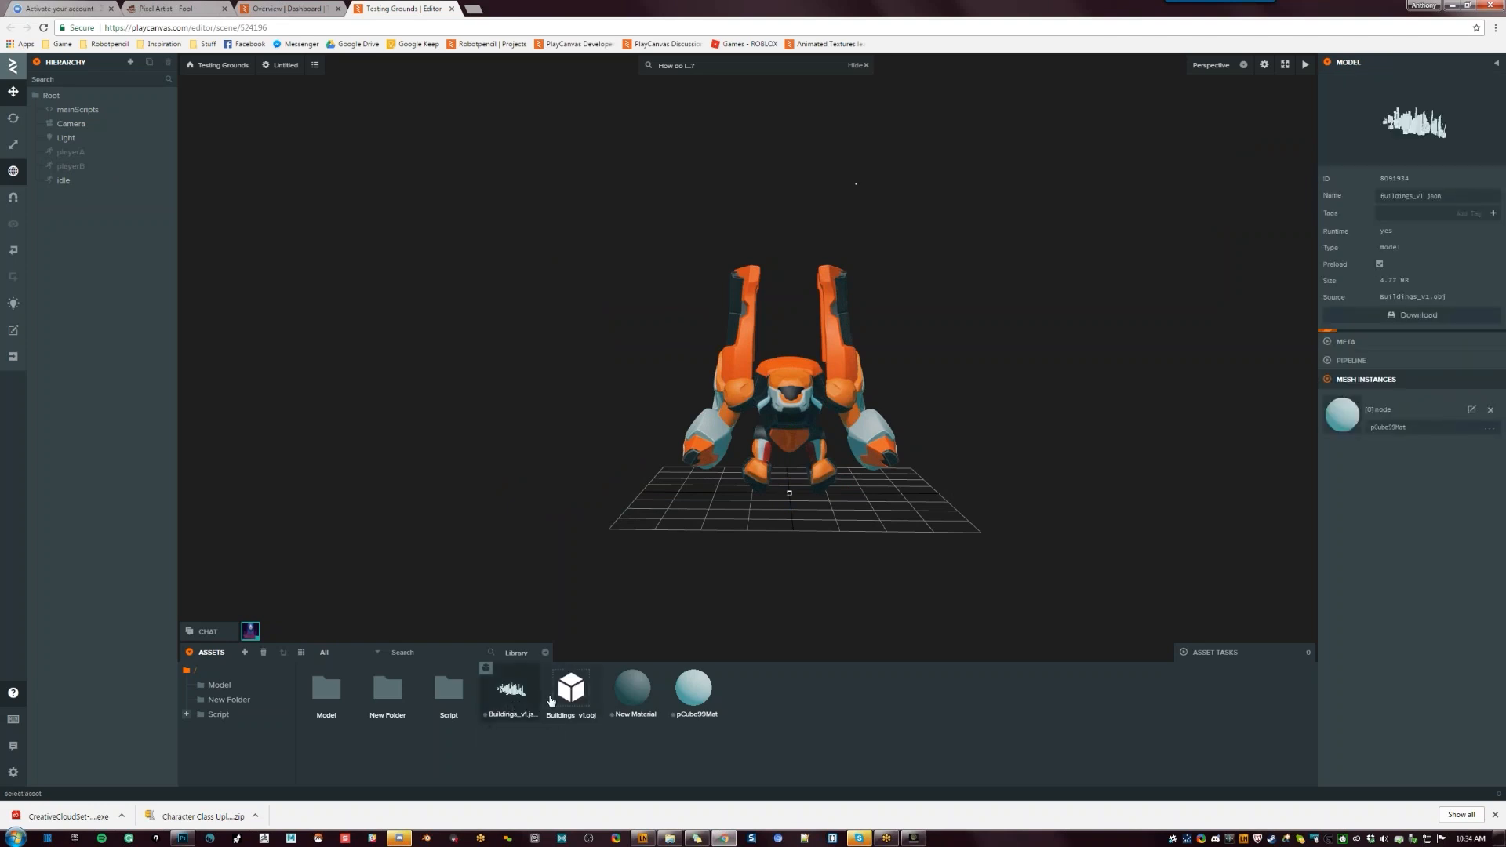
{"action": "left_click", "coordinate": [551, 700], "text": "ctrl"}
{"action": "right_click", "coordinate": [550, 700]}
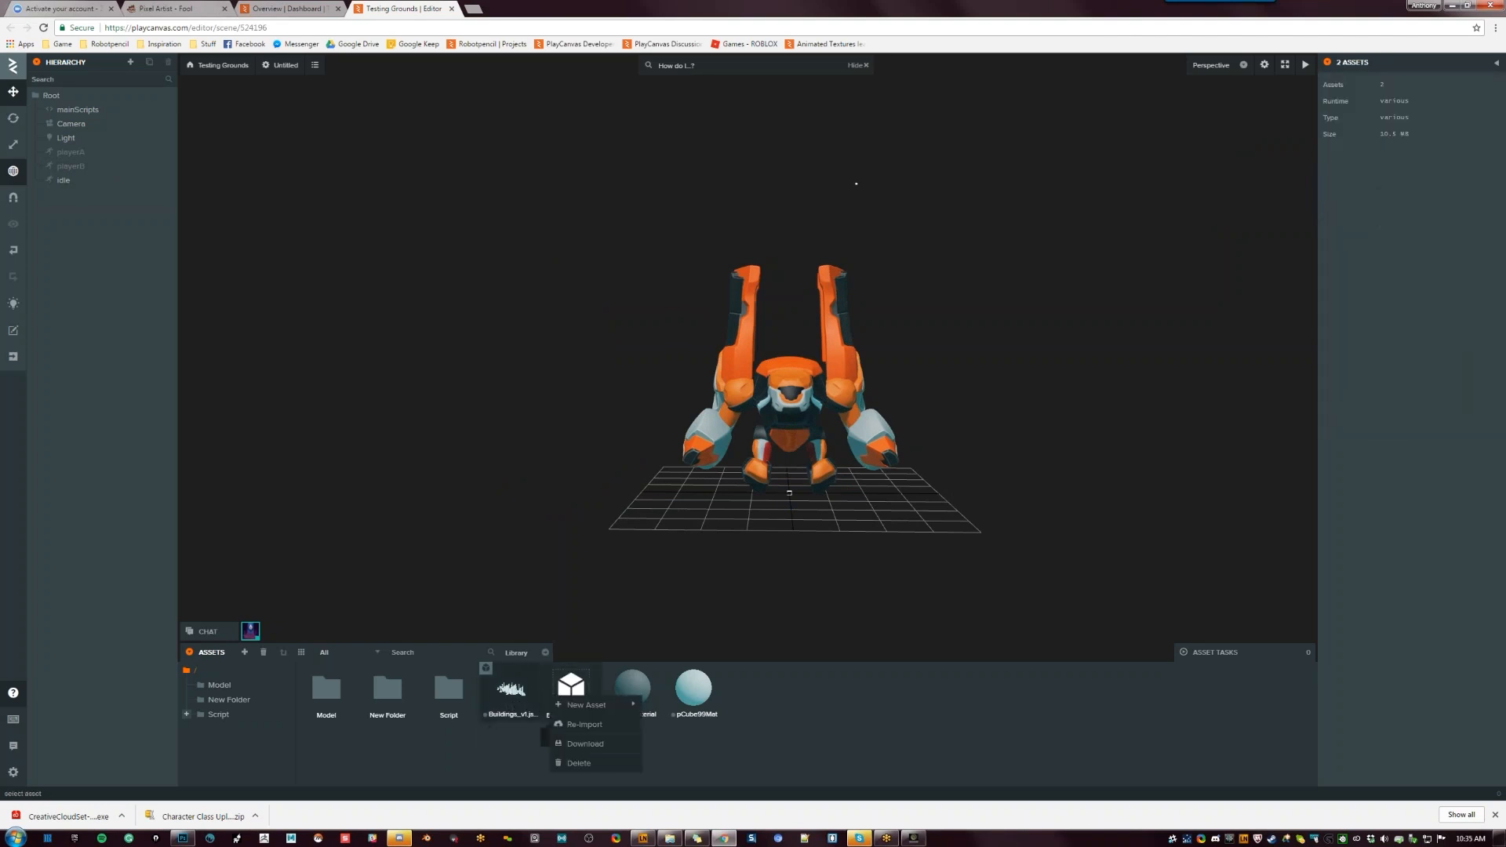
{"action": "left_click", "coordinate": [587, 763]}
{"action": "left_click", "coordinate": [750, 453]}
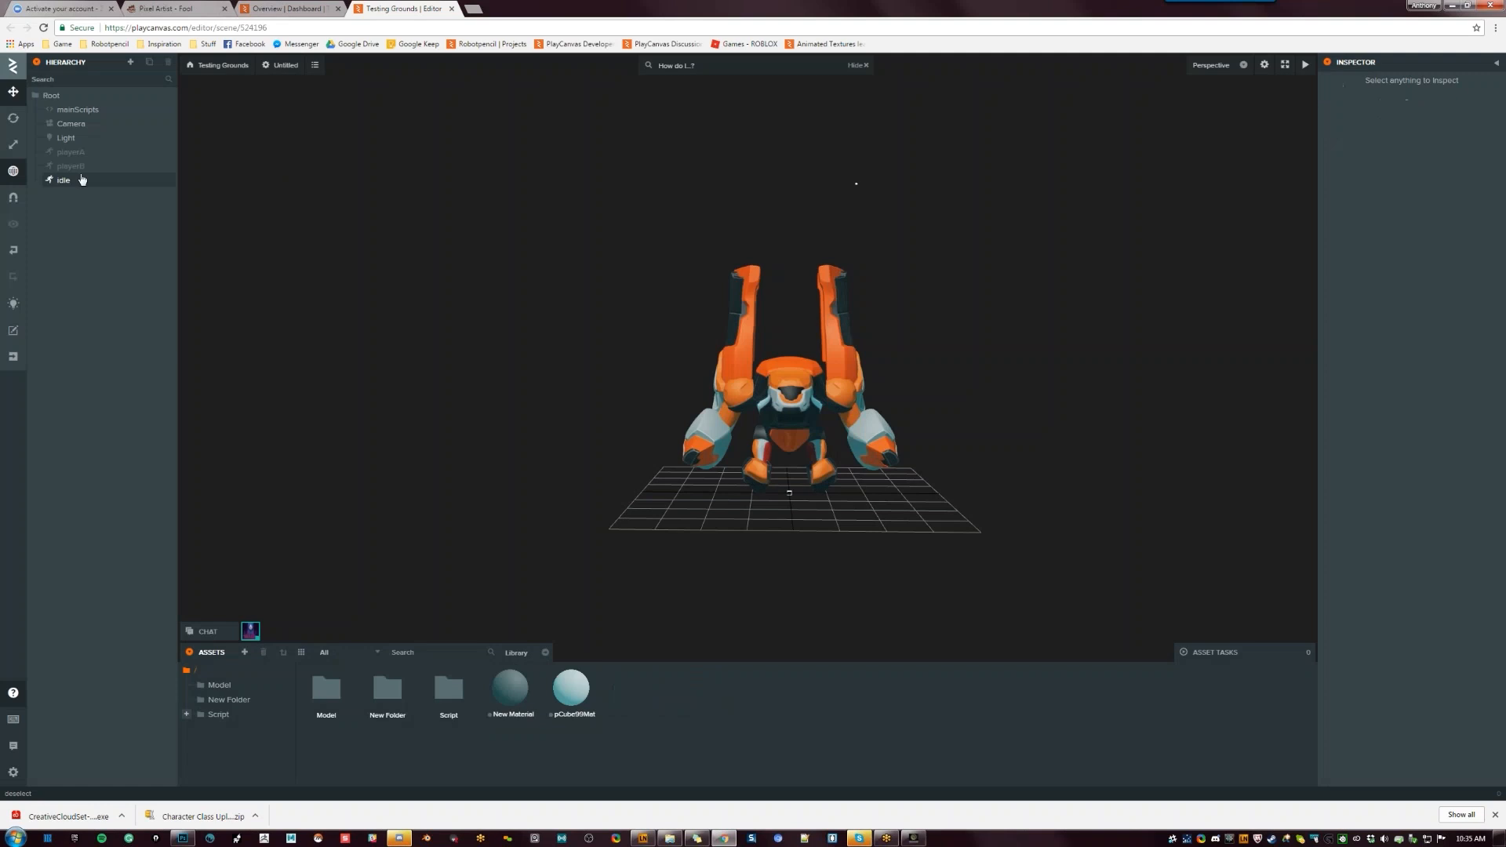
Delete the disabled playerA and playerB entities from the scene hierarchy
{"action": "left_click", "coordinate": [67, 153]}
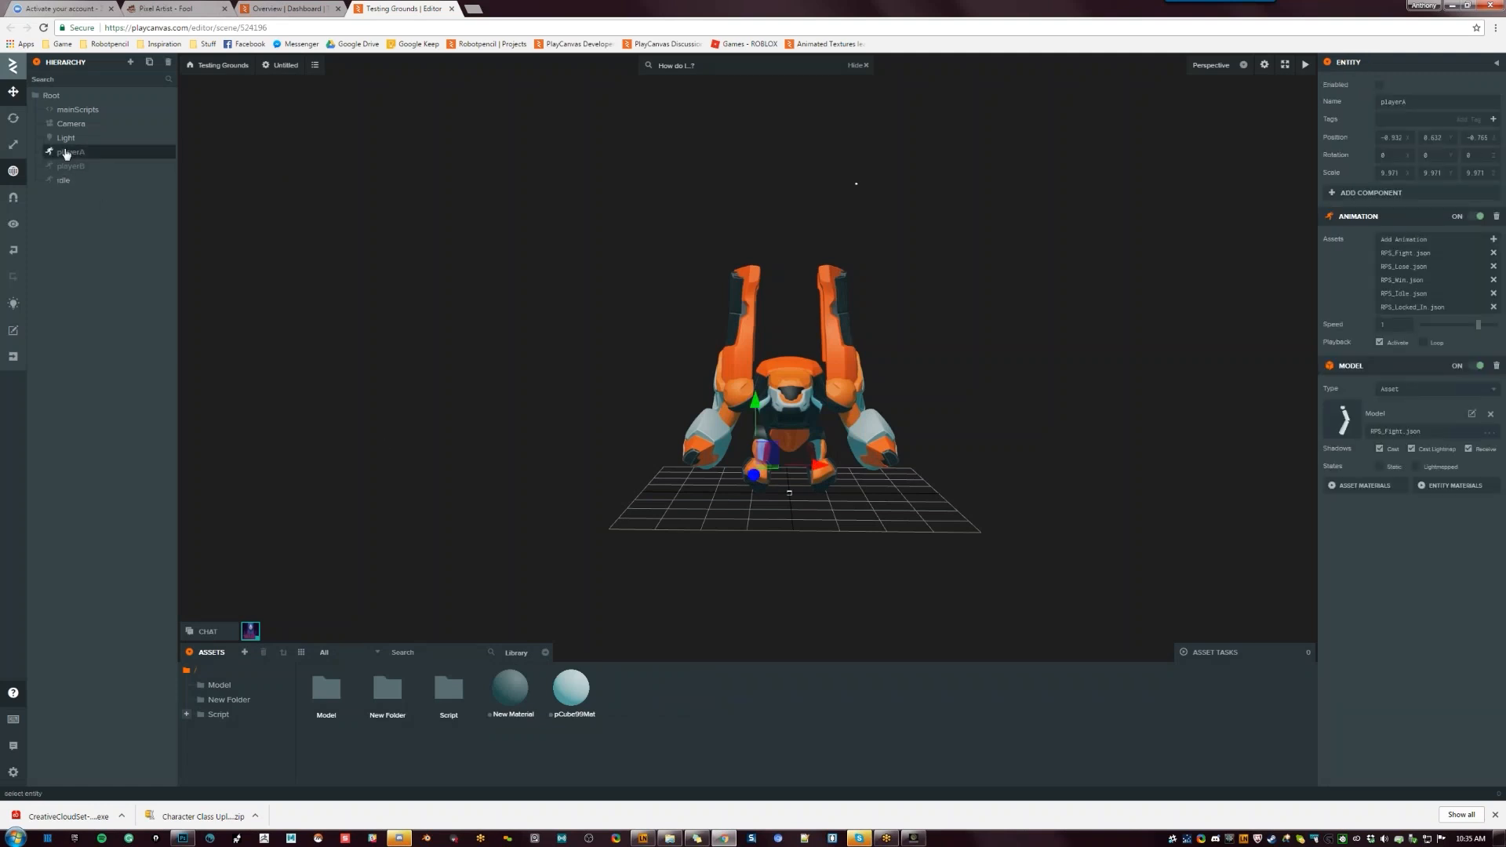
{"action": "left_click", "coordinate": [82, 170], "text": "ctrl"}
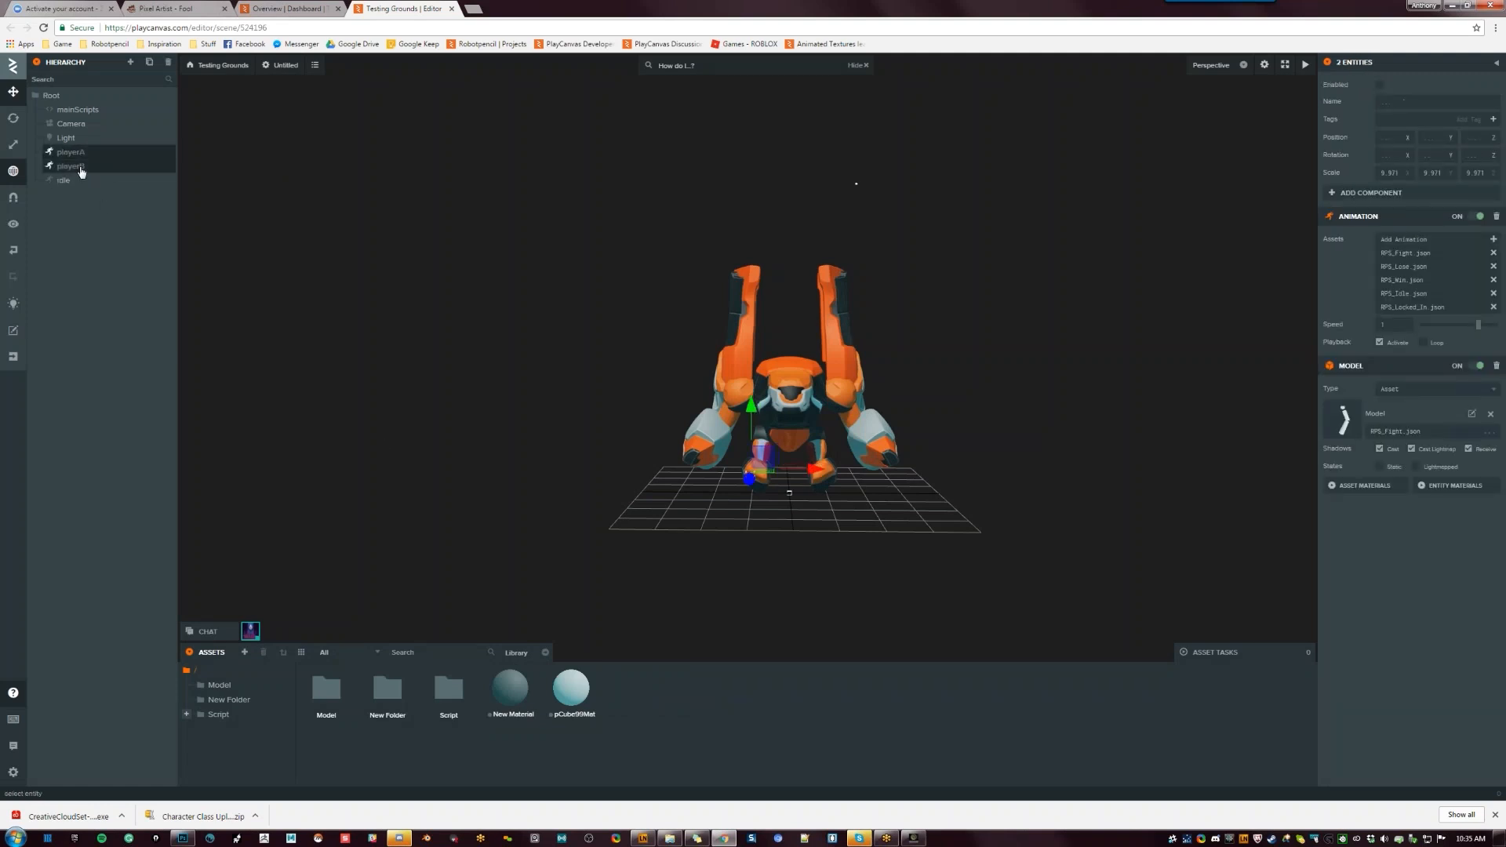
{"action": "key", "text": "Delete"}
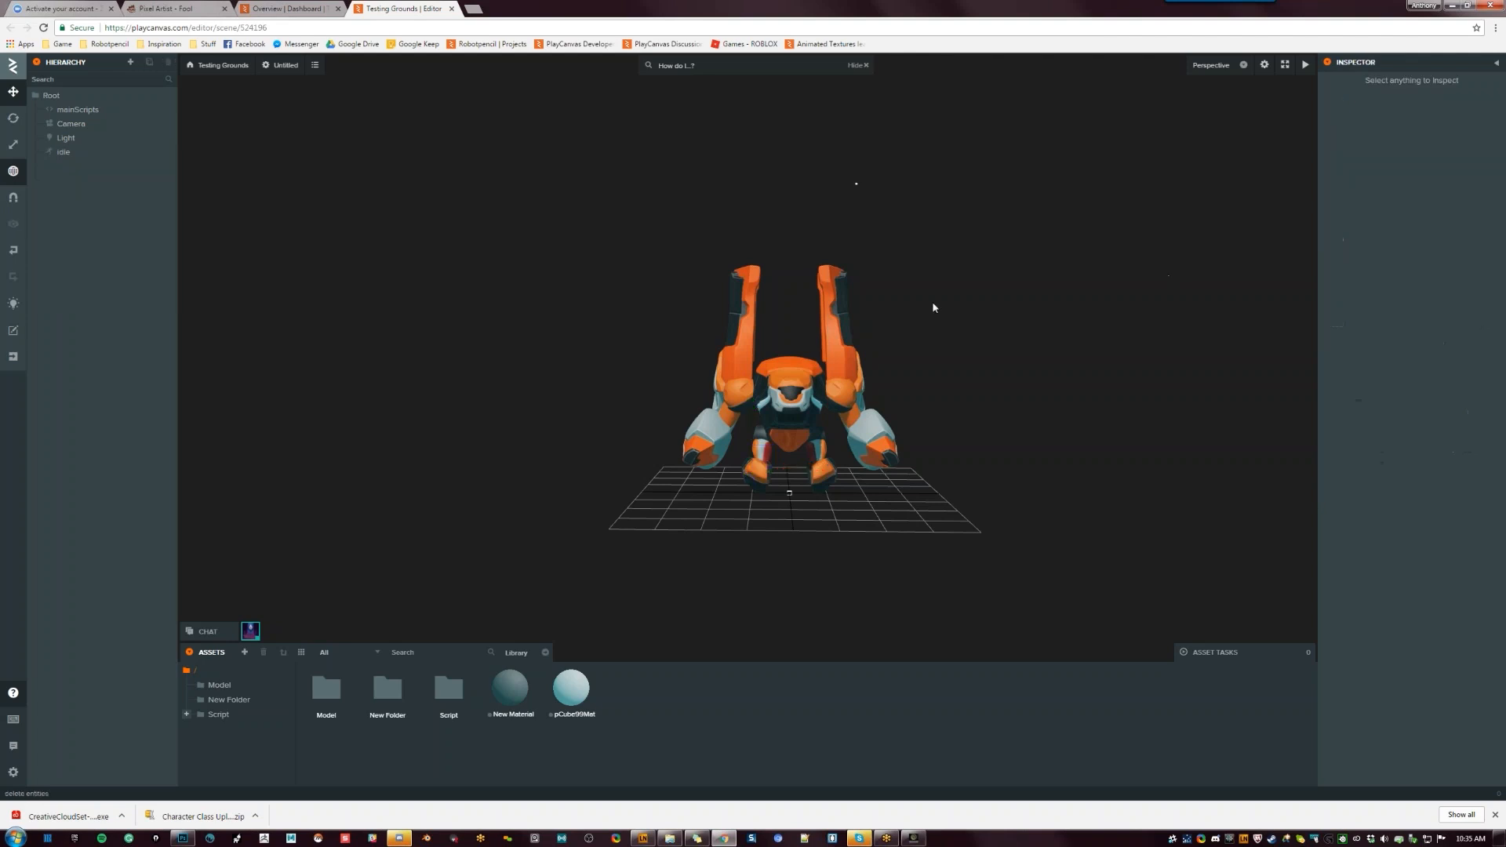
Delete every RPS asset in the Model folder, from RPS_Fight.fbx through RPS_Win.json
{"action": "double_click", "coordinate": [327, 698]}
{"action": "left_click", "coordinate": [323, 690]}
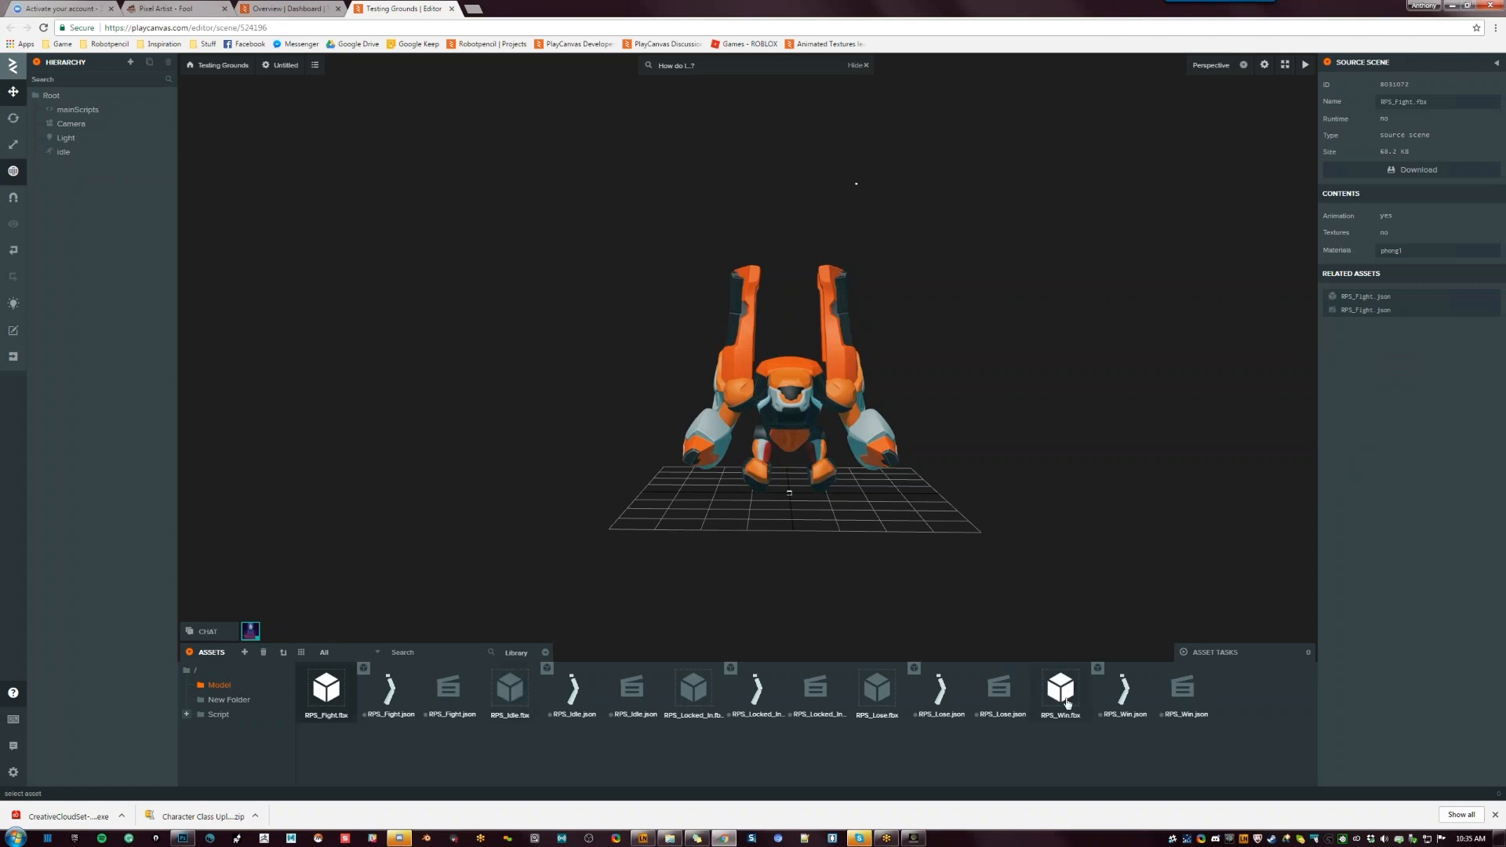
{"action": "left_click", "coordinate": [1169, 704], "text": "shift"}
{"action": "key", "text": "Delete"}
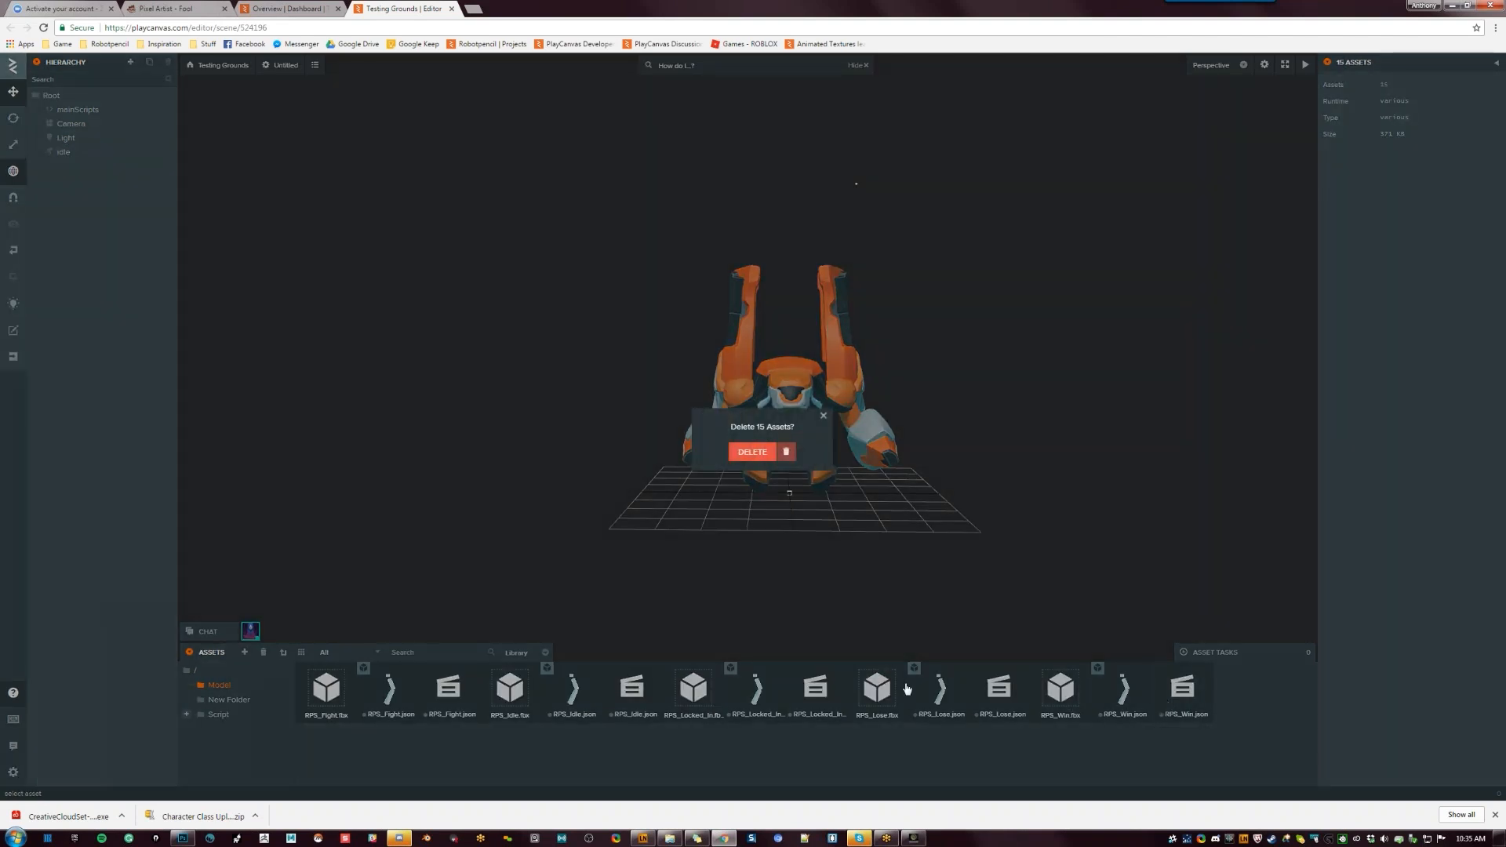
{"action": "left_click", "coordinate": [746, 454]}
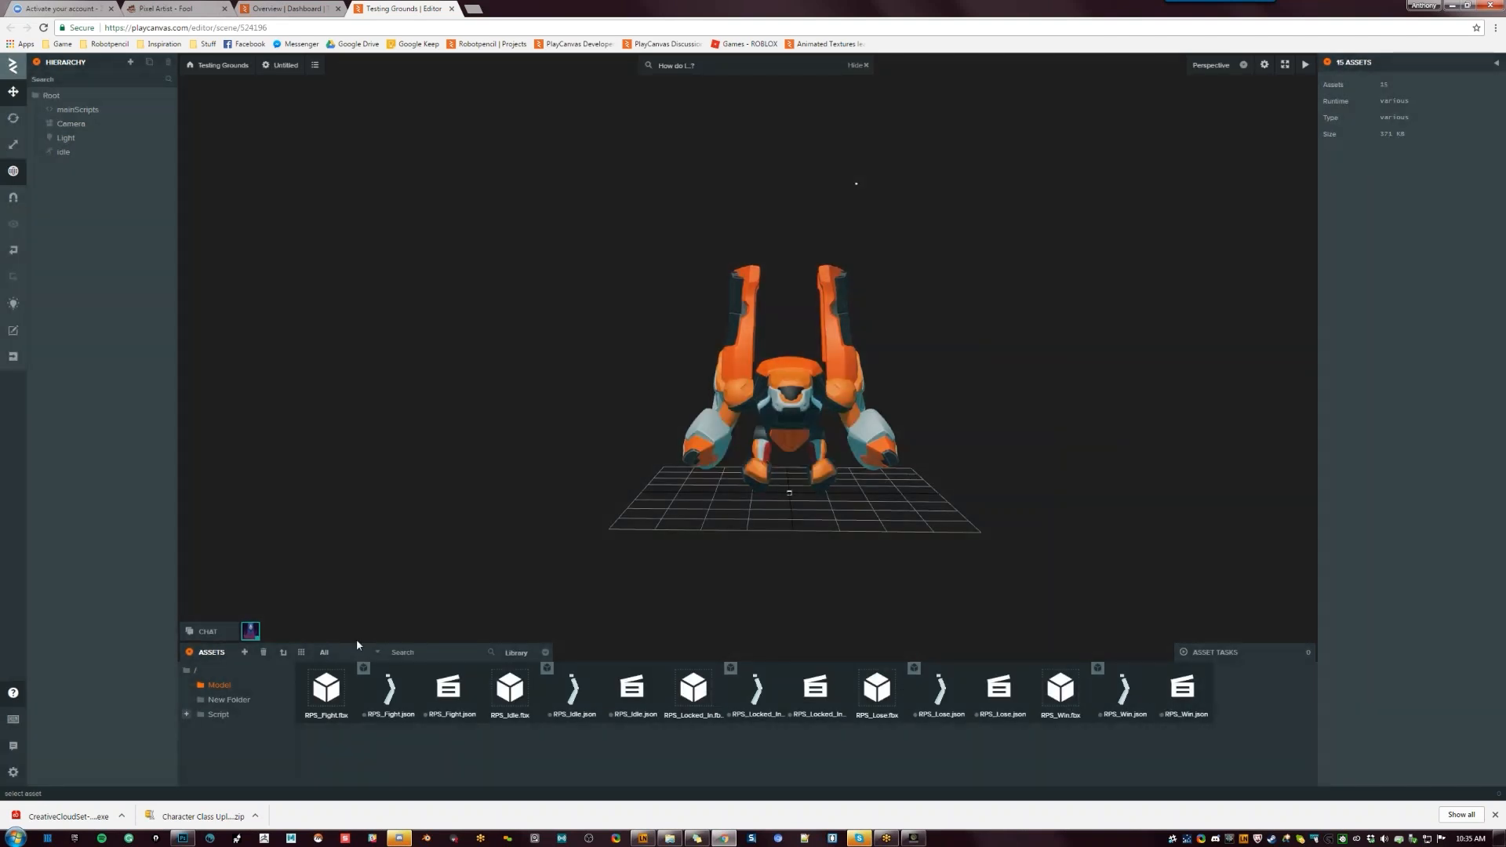
Check that the Model folder is empty and delete it from the root assets
{"action": "left_click", "coordinate": [219, 689]}
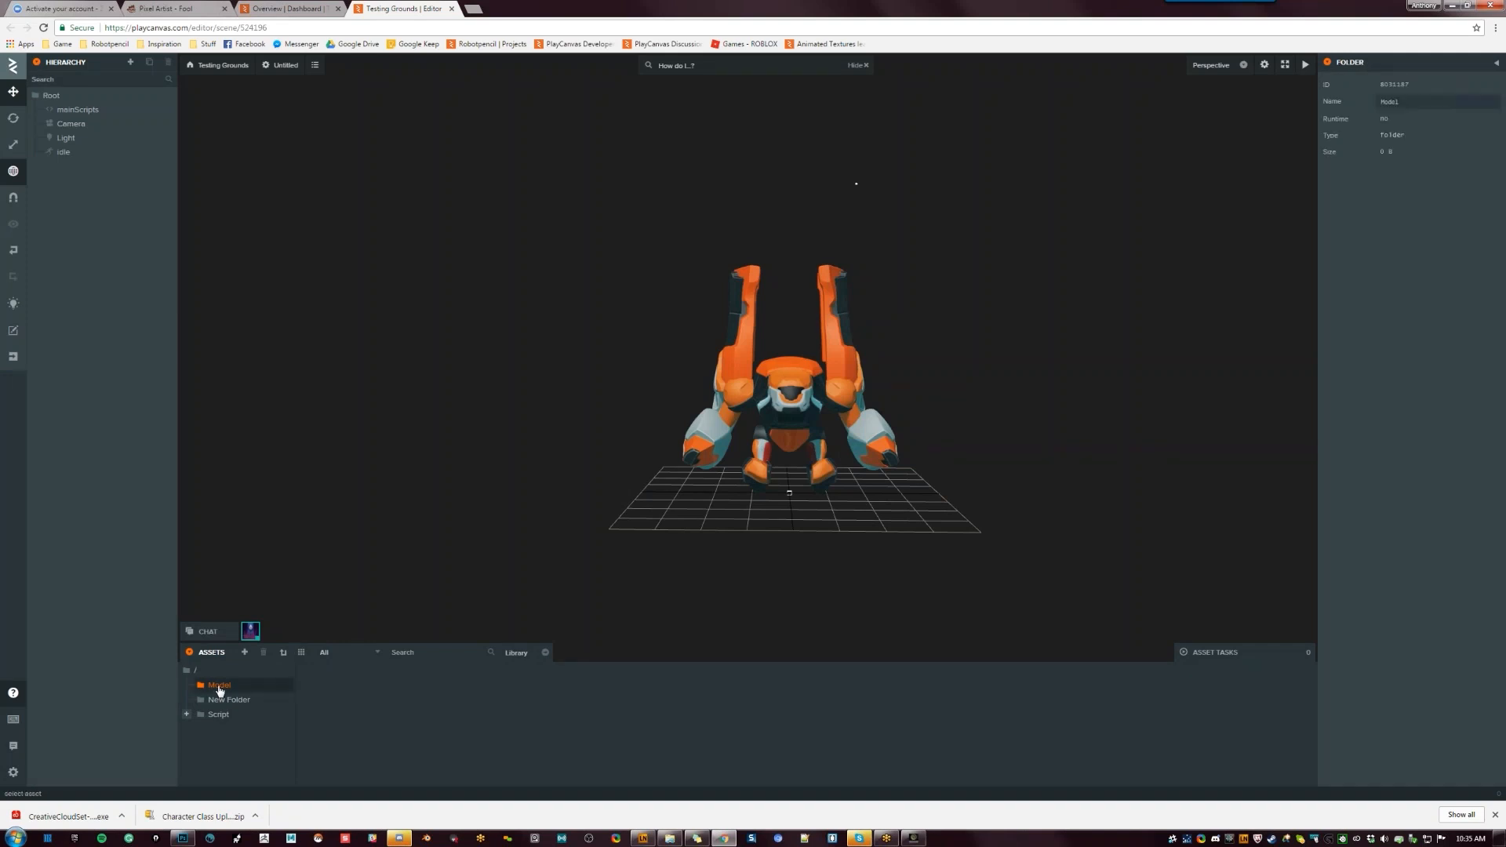
{"action": "left_click", "coordinate": [219, 704]}
{"action": "left_click", "coordinate": [203, 673]}
{"action": "left_click", "coordinate": [326, 692]}
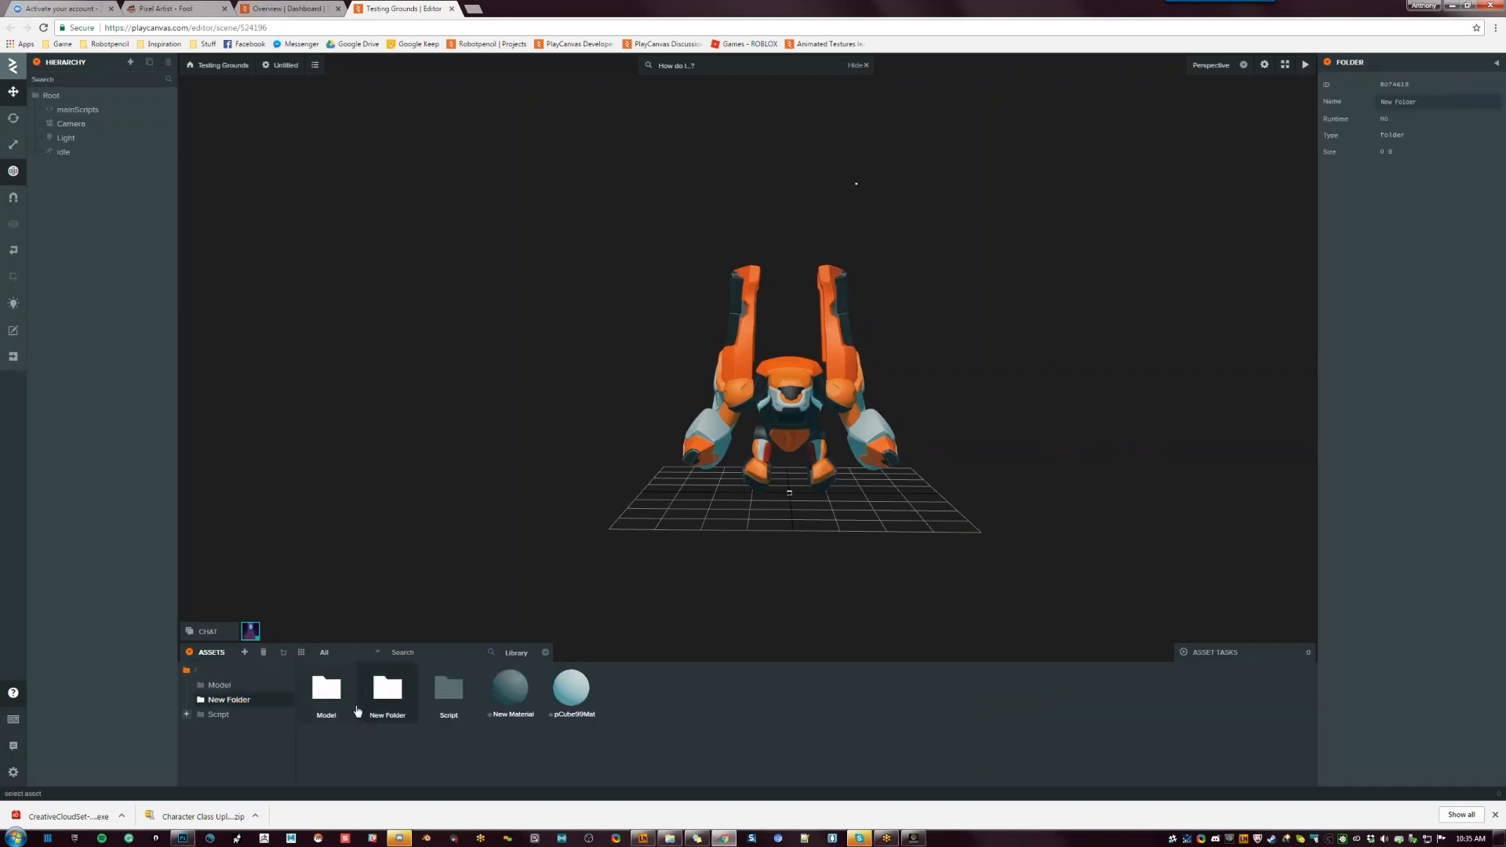
{"action": "key", "text": "Delete"}
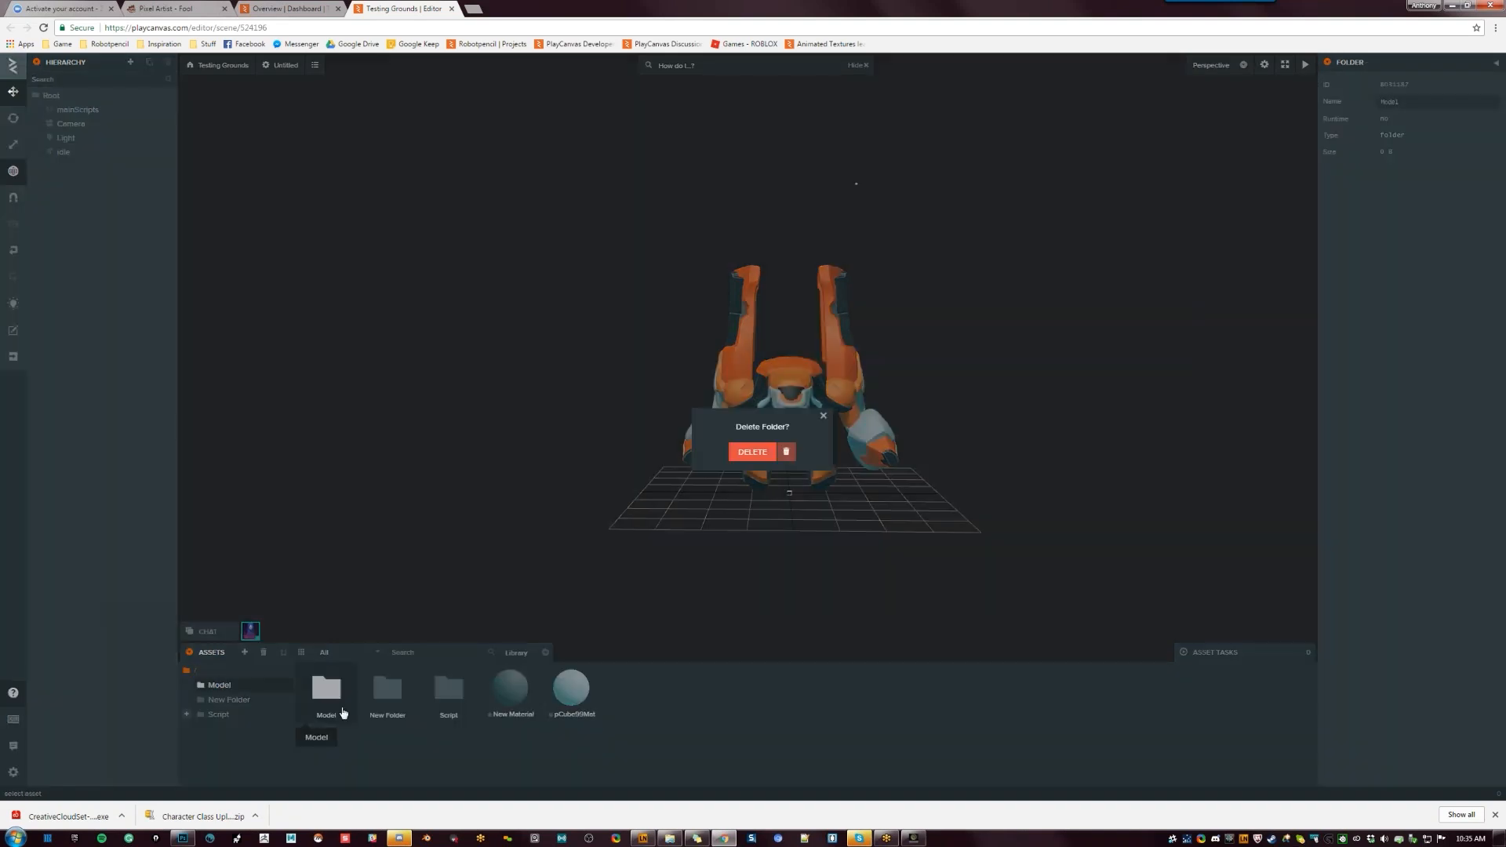
{"action": "left_click", "coordinate": [753, 452]}
Check the contents of New Folder and rename the folder as Models
{"action": "double_click", "coordinate": [345, 702]}
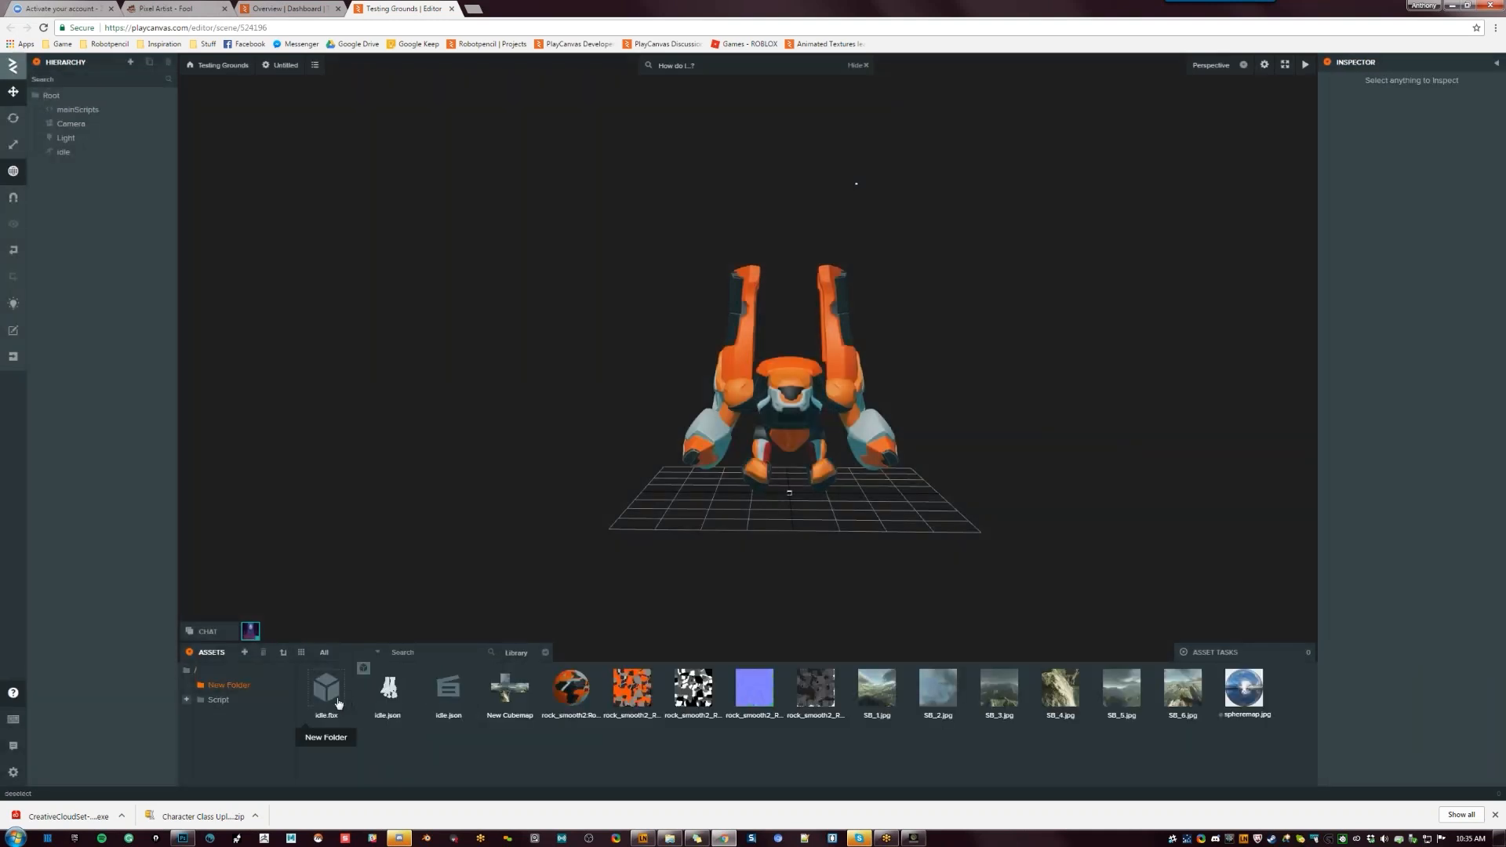
{"action": "left_click", "coordinate": [217, 686]}
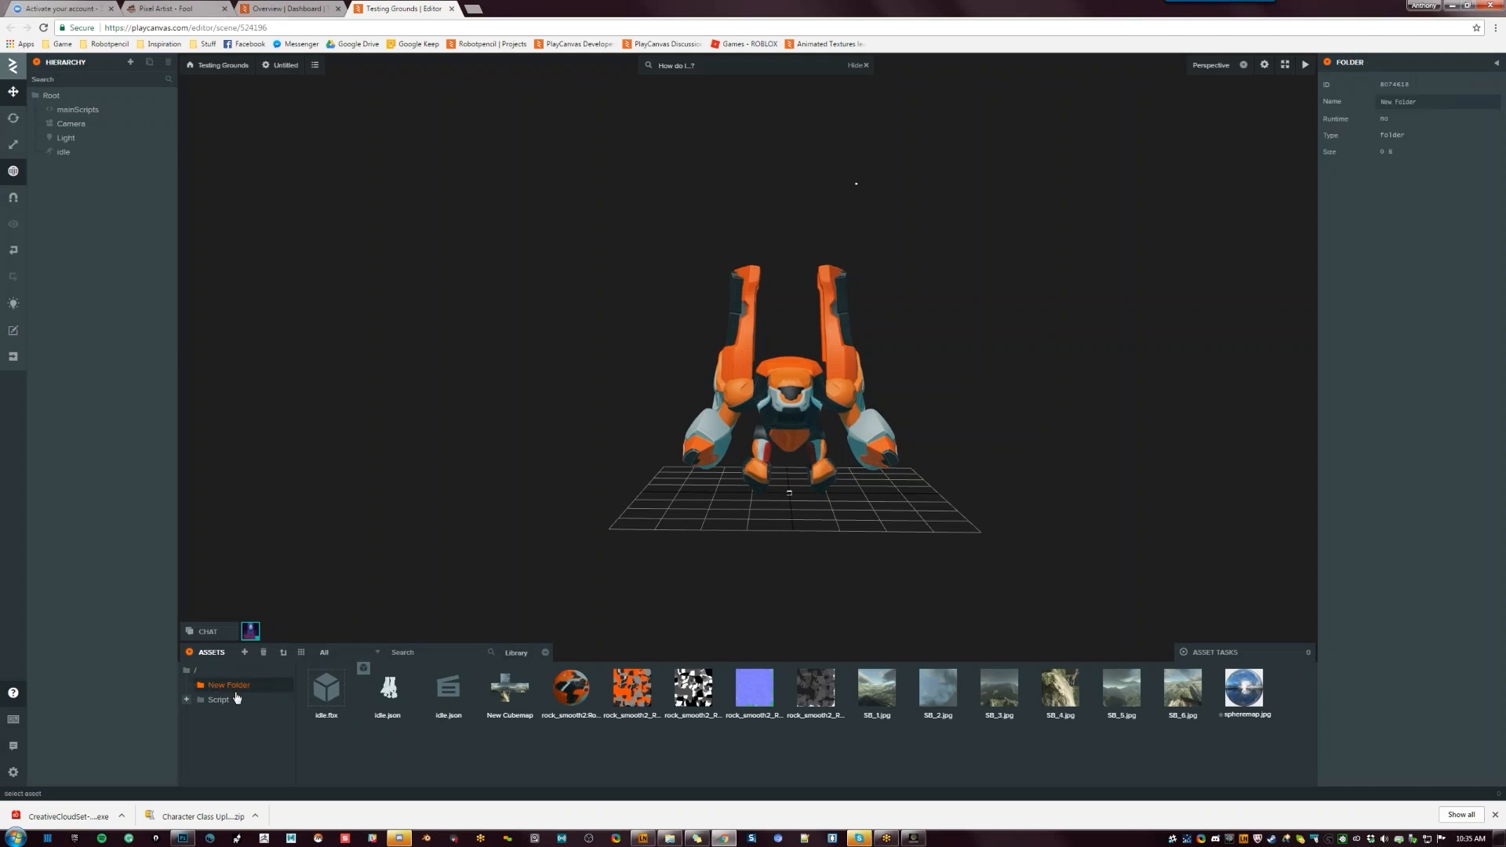
{"action": "left_click", "coordinate": [194, 670]}
{"action": "double_click", "coordinate": [325, 698]}
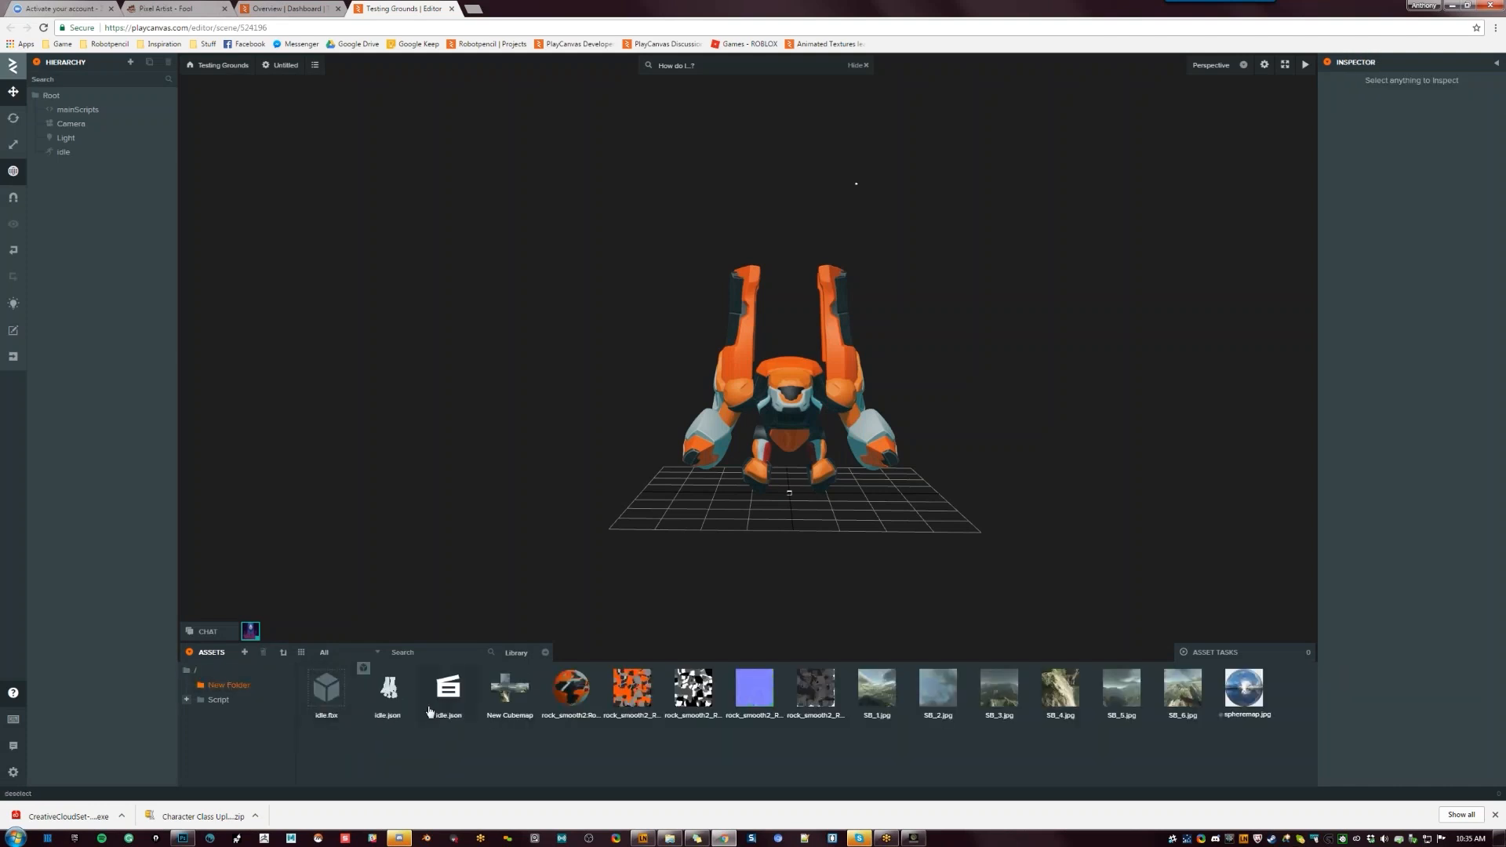
{"action": "left_click", "coordinate": [194, 670]}
{"action": "left_click", "coordinate": [326, 690]}
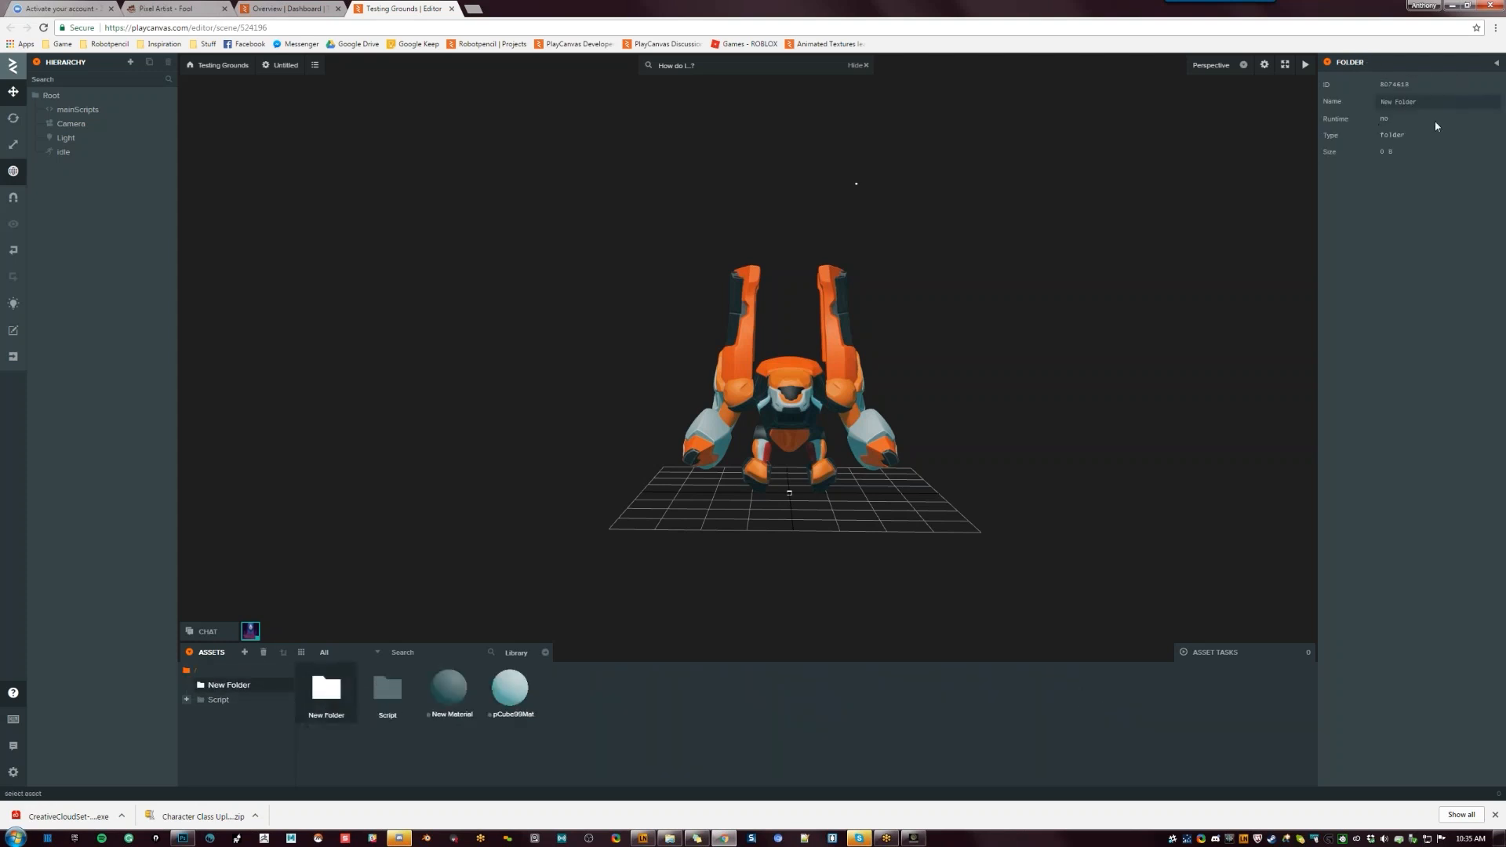
{"action": "left_click_drag", "start_coordinate": [1444, 102], "coordinate": [1188, 127]}
{"action": "type", "text": "Models"}
{"action": "key", "text": "Return"}
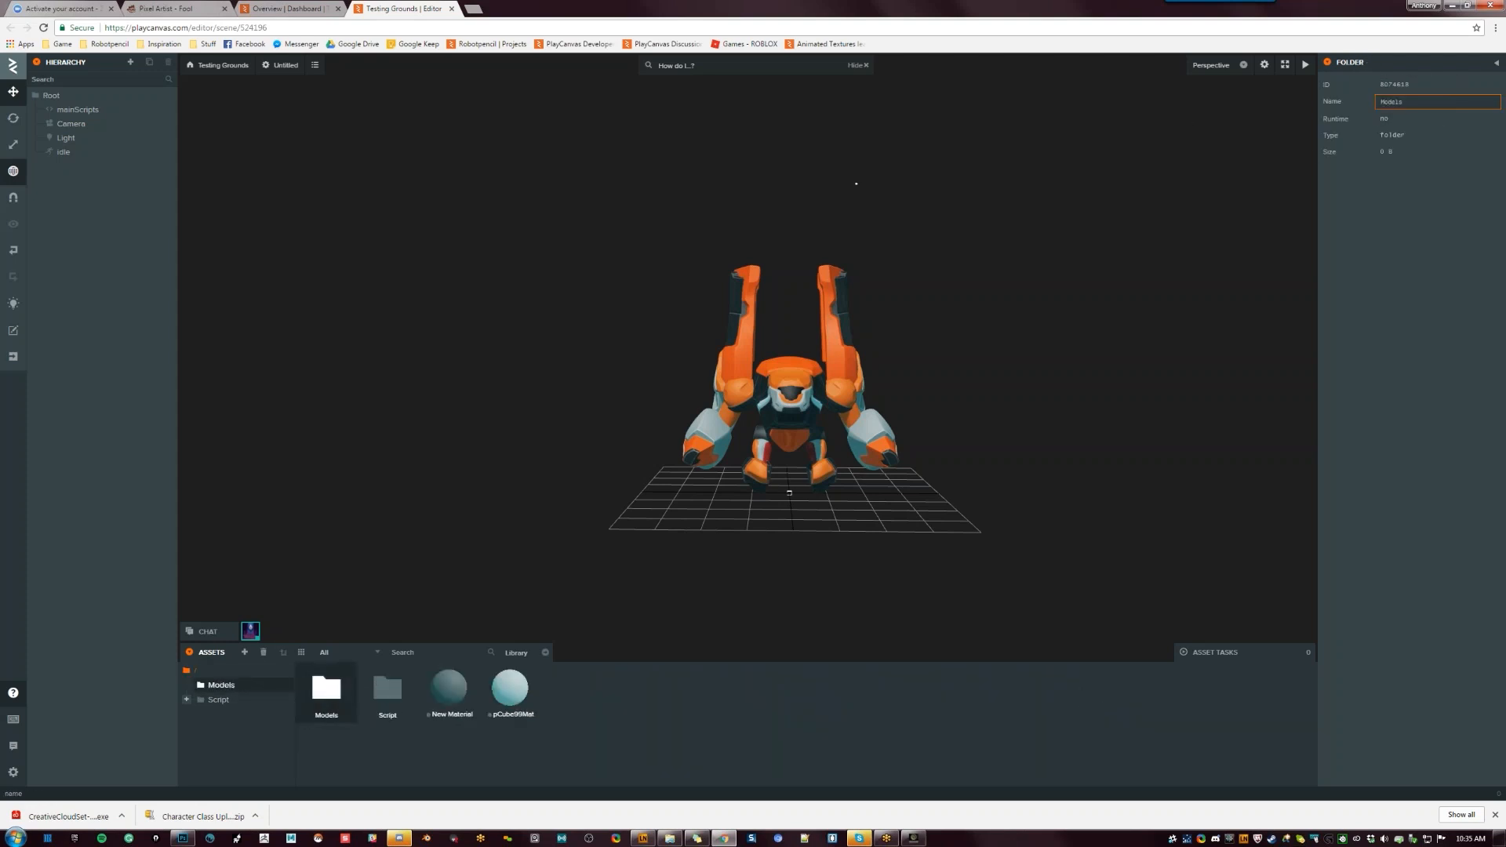
Delete the New Material and pCube99Mat materials from the root assets
{"action": "left_click", "coordinate": [387, 698]}
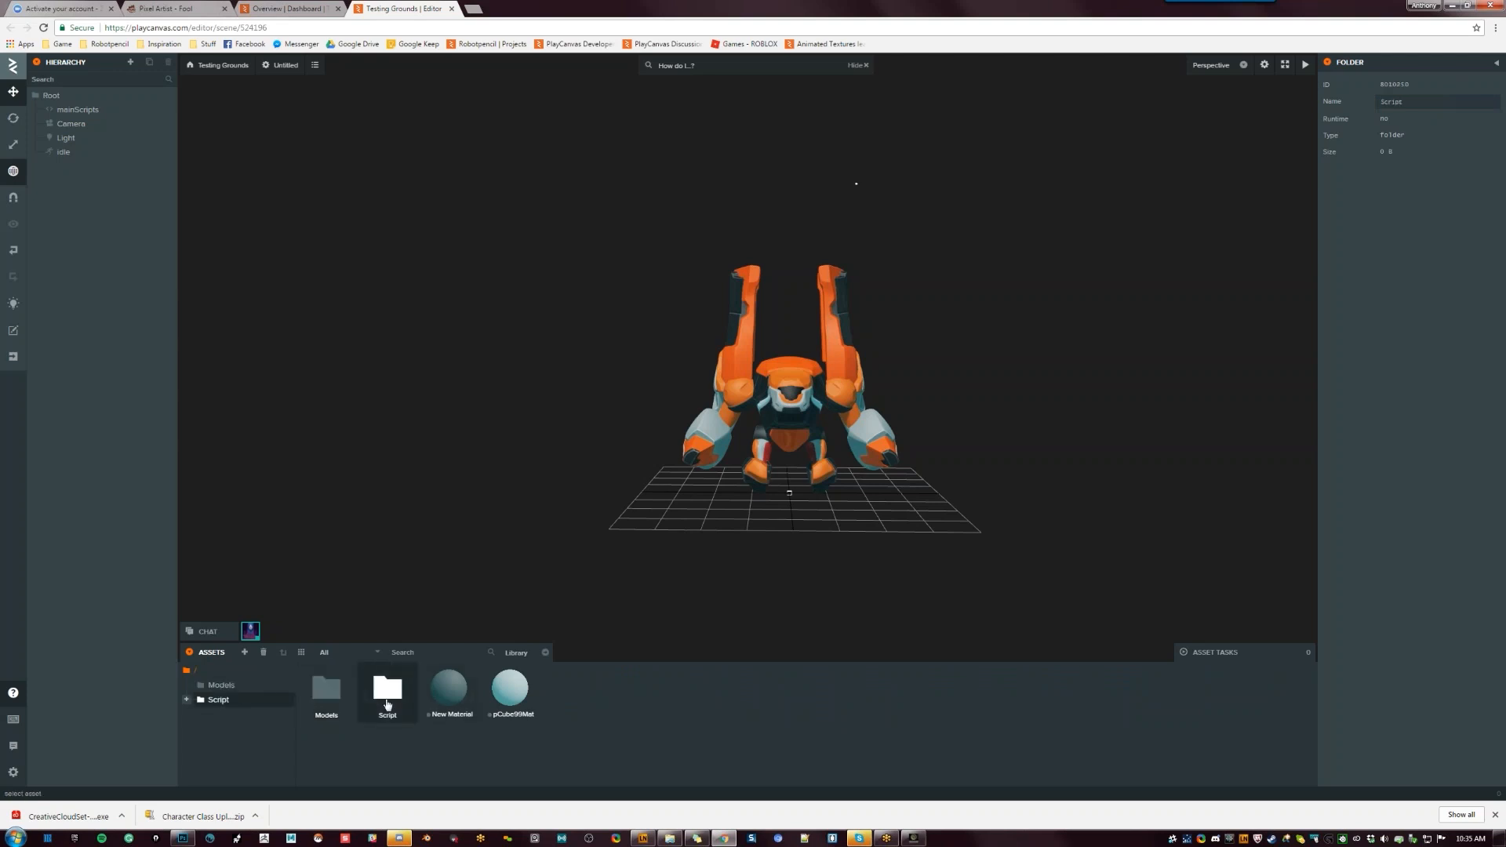
{"action": "left_click", "coordinate": [449, 694]}
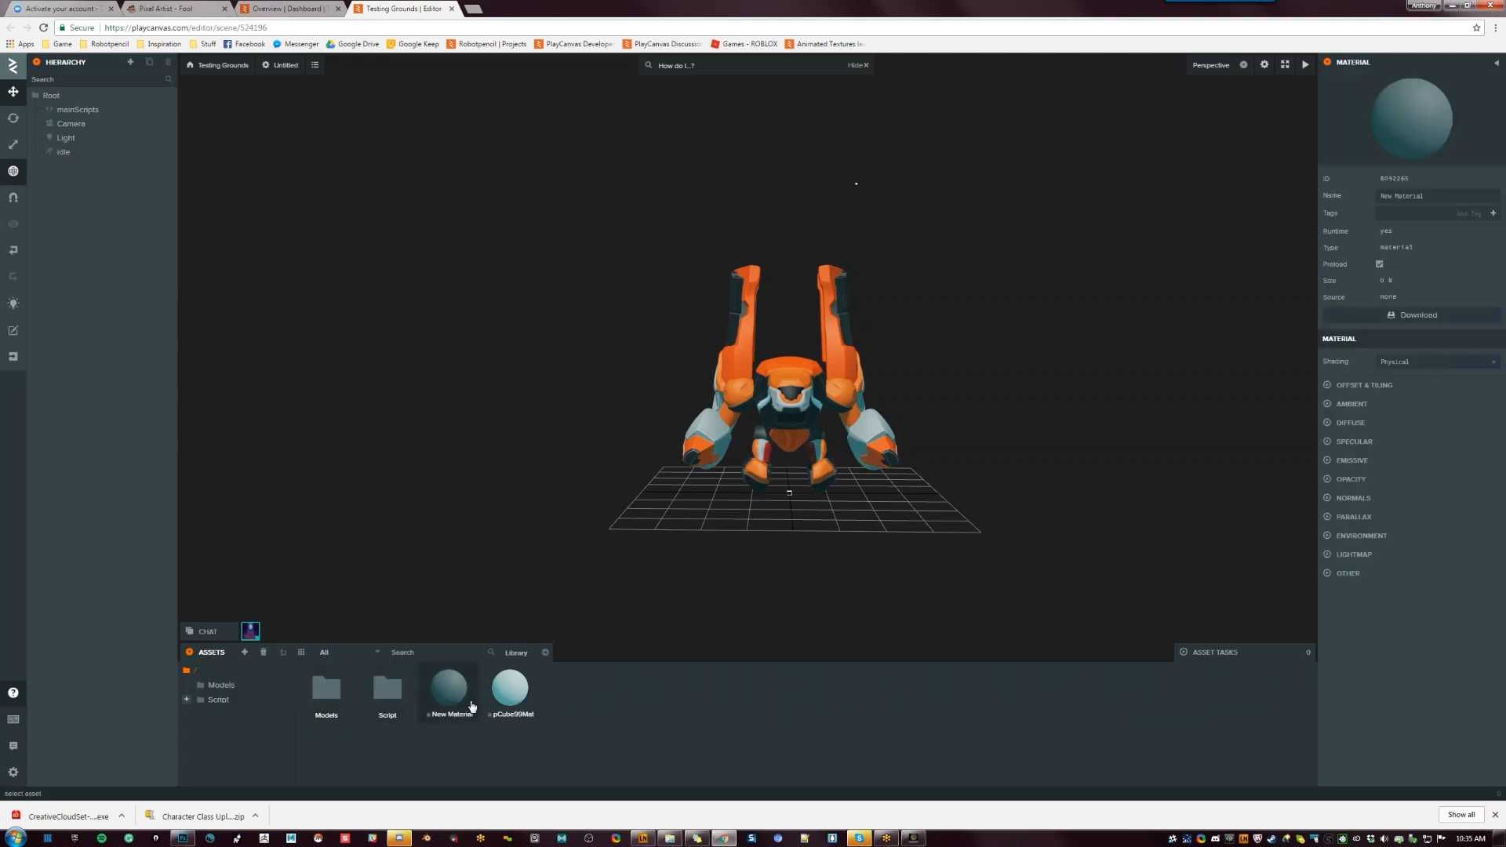
{"action": "left_click", "coordinate": [511, 690], "text": "ctrl"}
{"action": "key", "text": "Delete"}
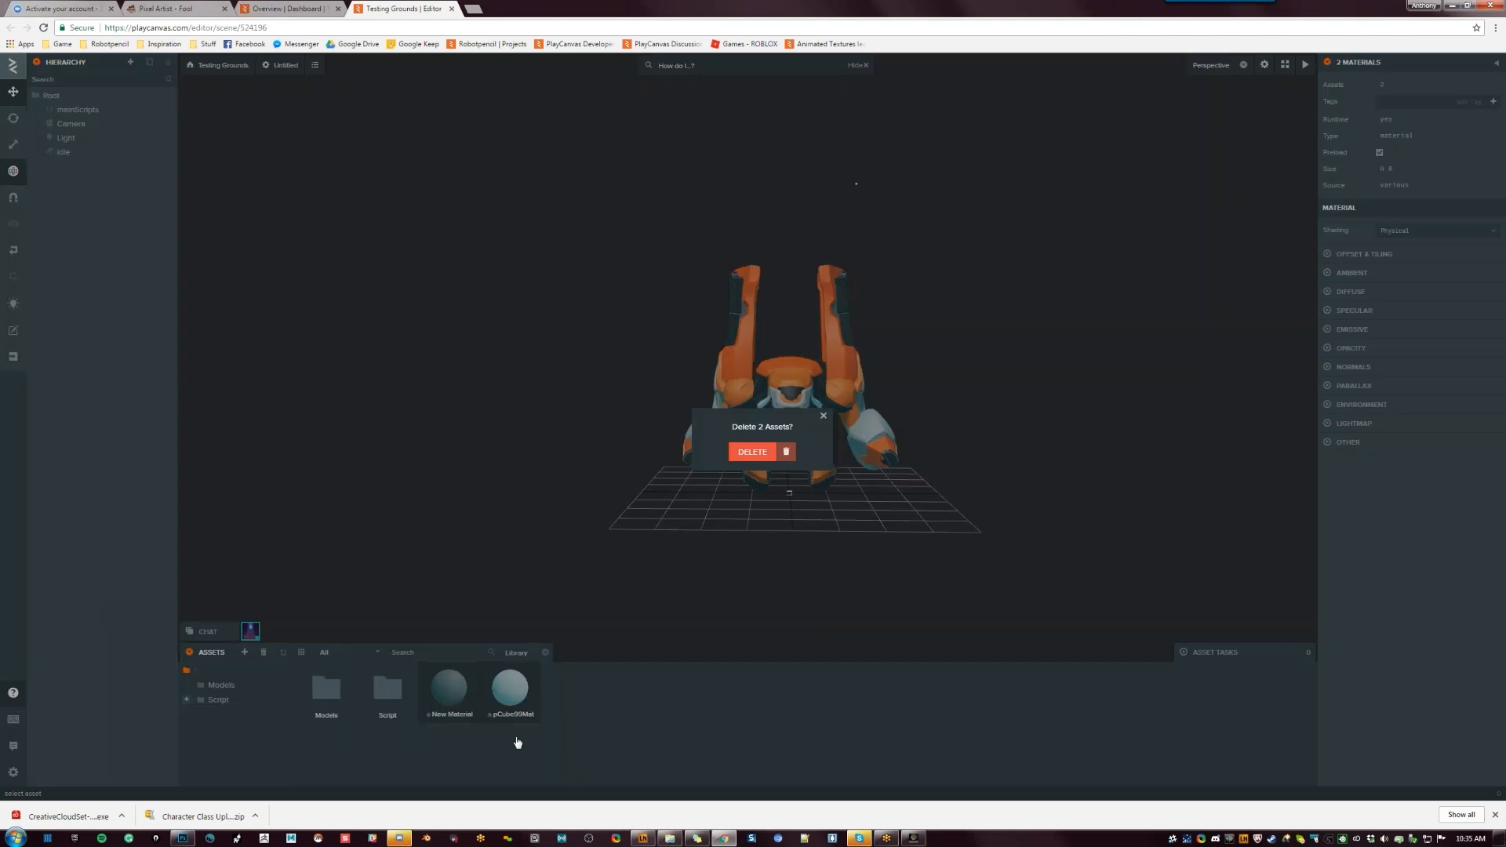
{"action": "left_click", "coordinate": [753, 453]}
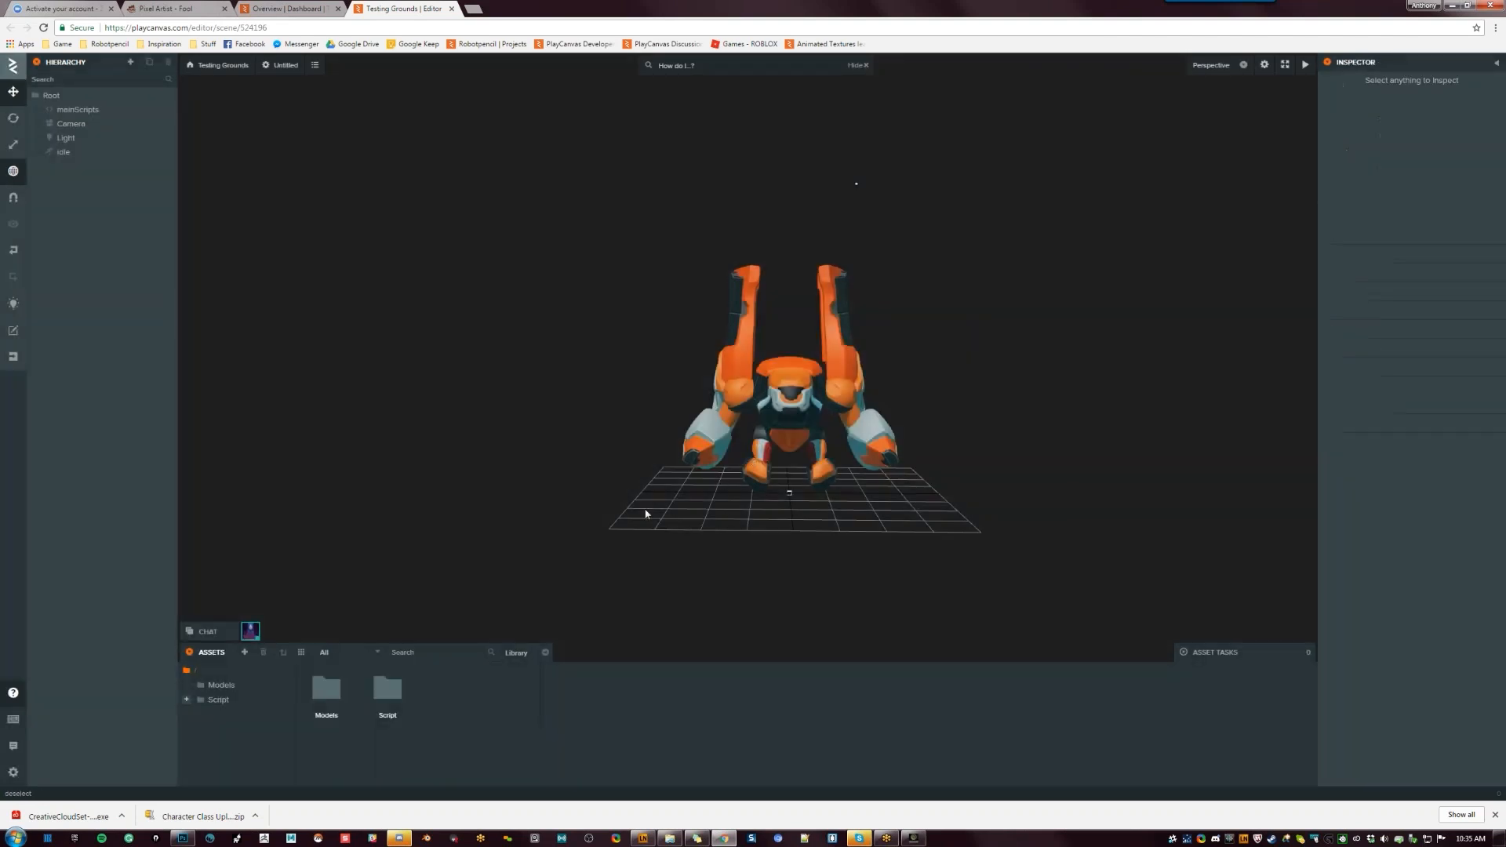
Remove all three scripts, including rockPaperScissors and rps, from the mainScripts entity
{"action": "left_click", "coordinate": [783, 408]}
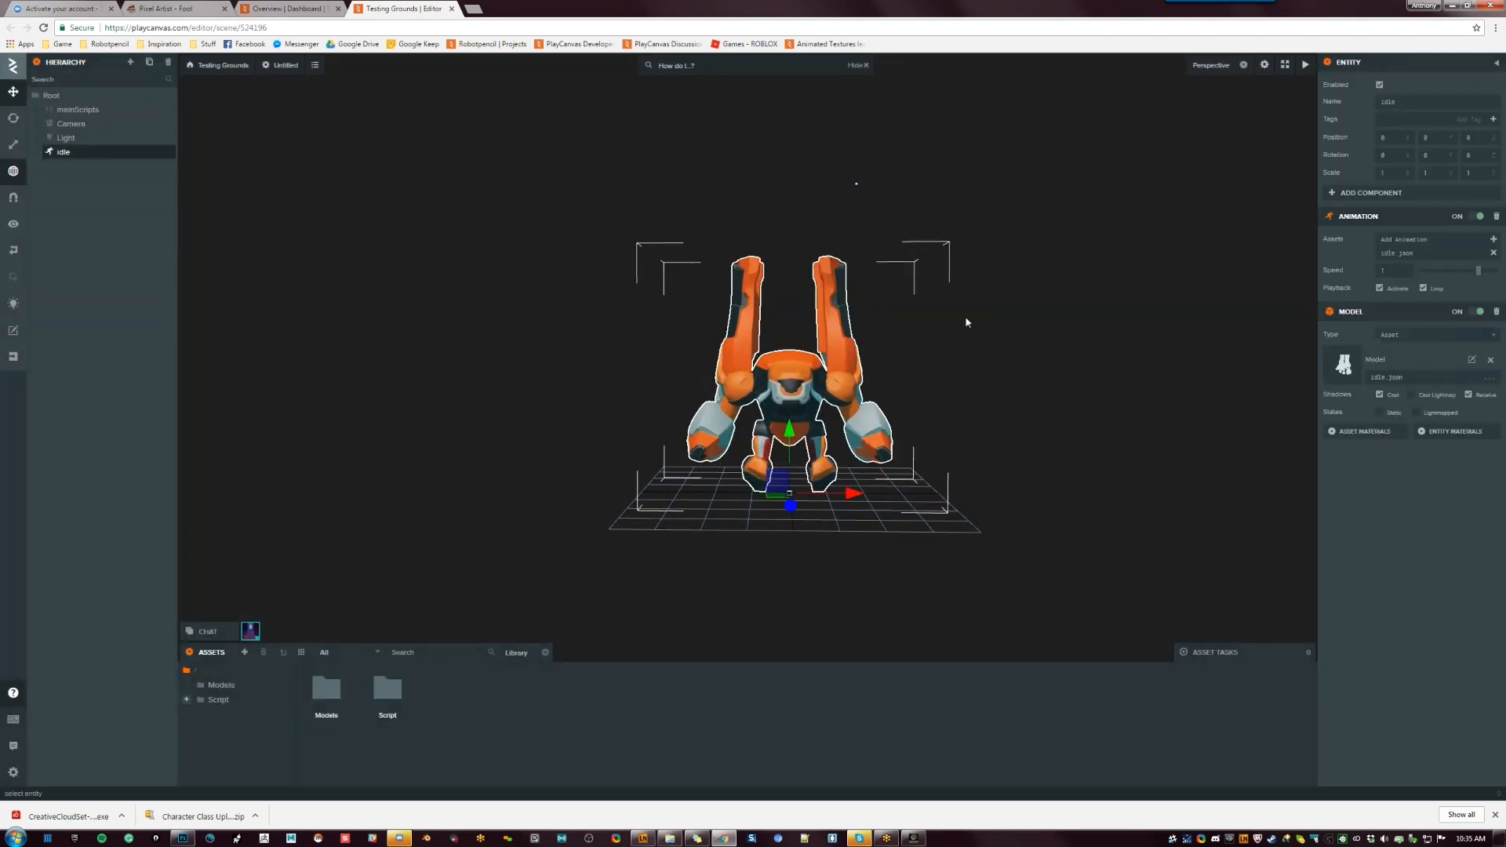
{"action": "left_click", "coordinate": [97, 113]}
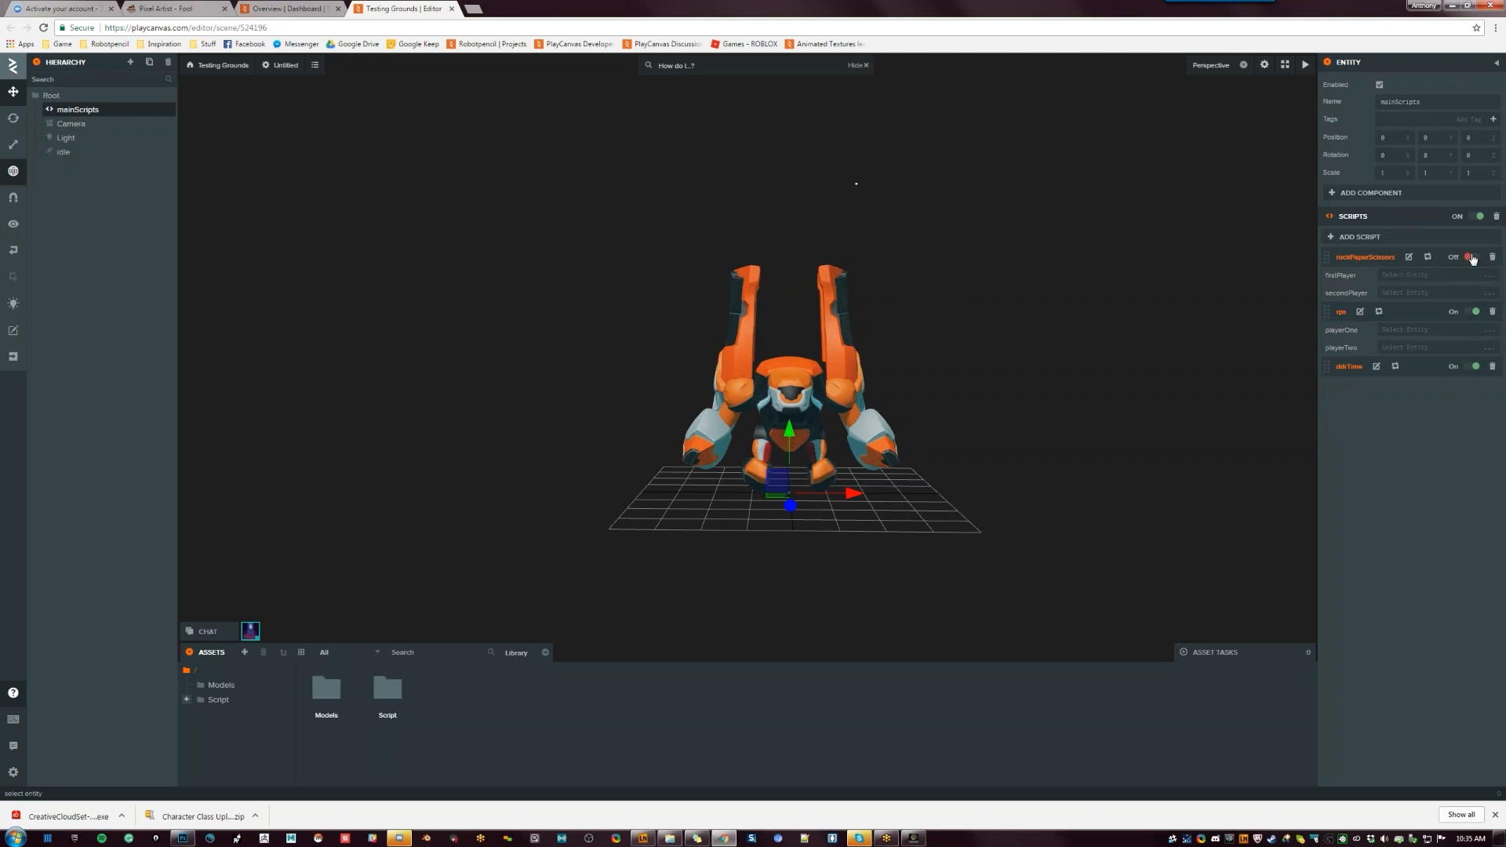
{"action": "left_click", "coordinate": [1472, 311]}
{"action": "left_click", "coordinate": [1476, 364]}
{"action": "left_click", "coordinate": [1493, 366]}
{"action": "left_click", "coordinate": [1492, 311]}
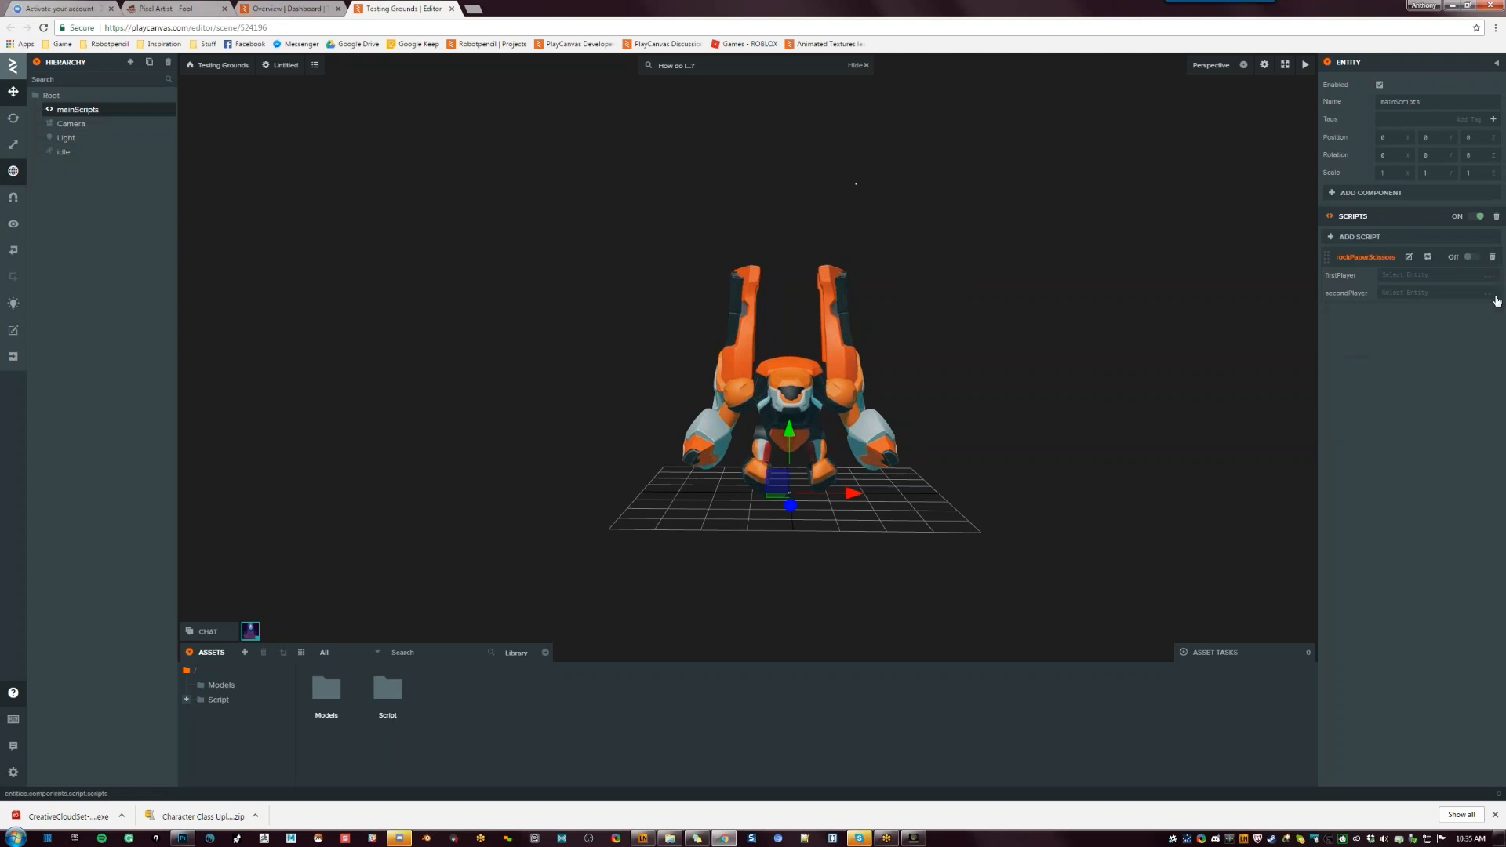
{"action": "left_click", "coordinate": [1492, 257]}
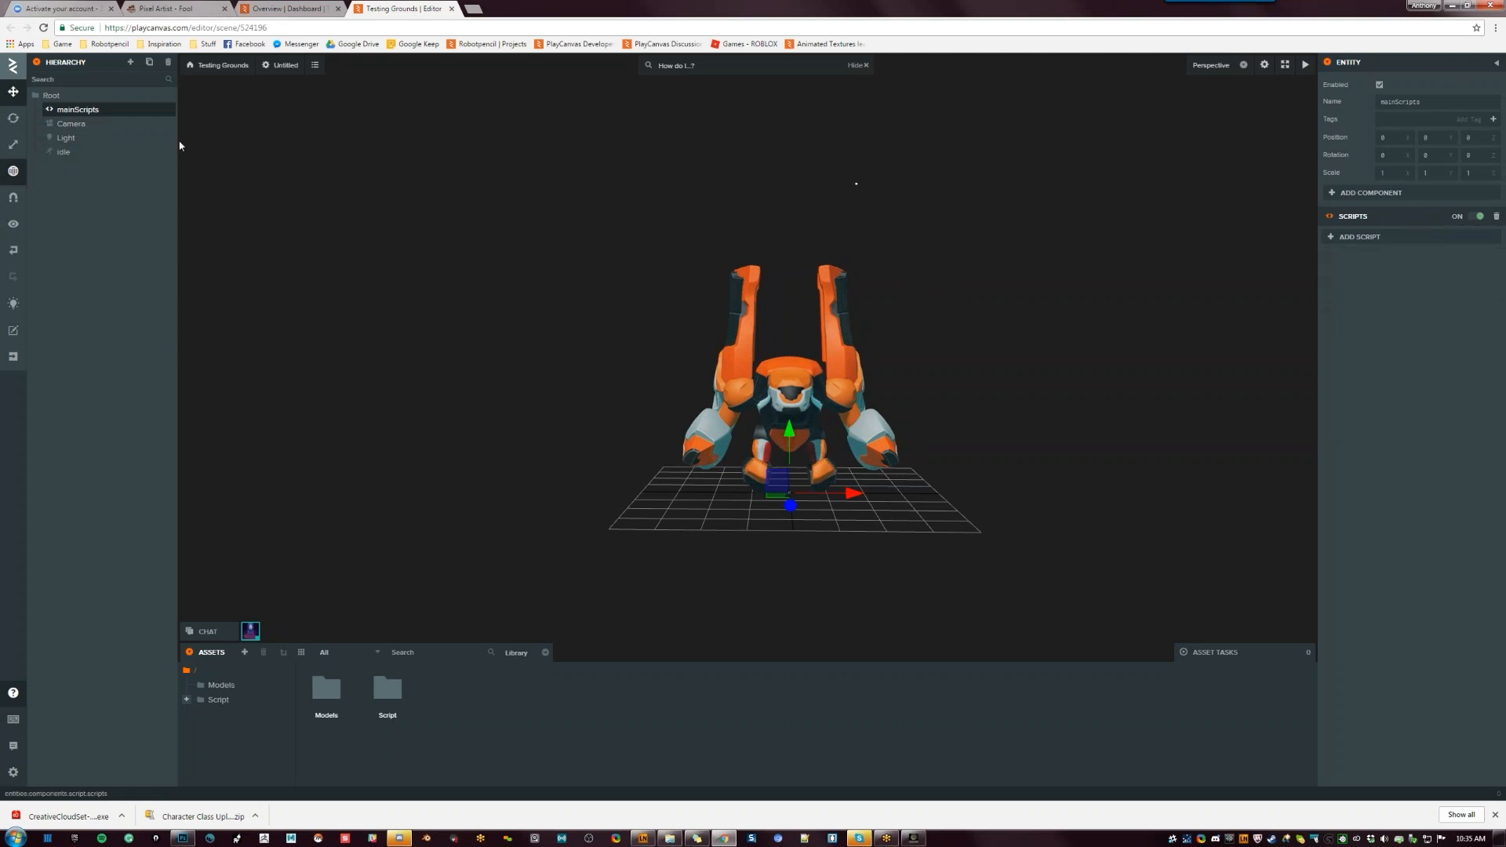
Remove the empty Scripts component from the mainScripts entity
{"action": "left_click", "coordinate": [93, 124]}
{"action": "left_click", "coordinate": [83, 110]}
{"action": "left_click", "coordinate": [1496, 217]}
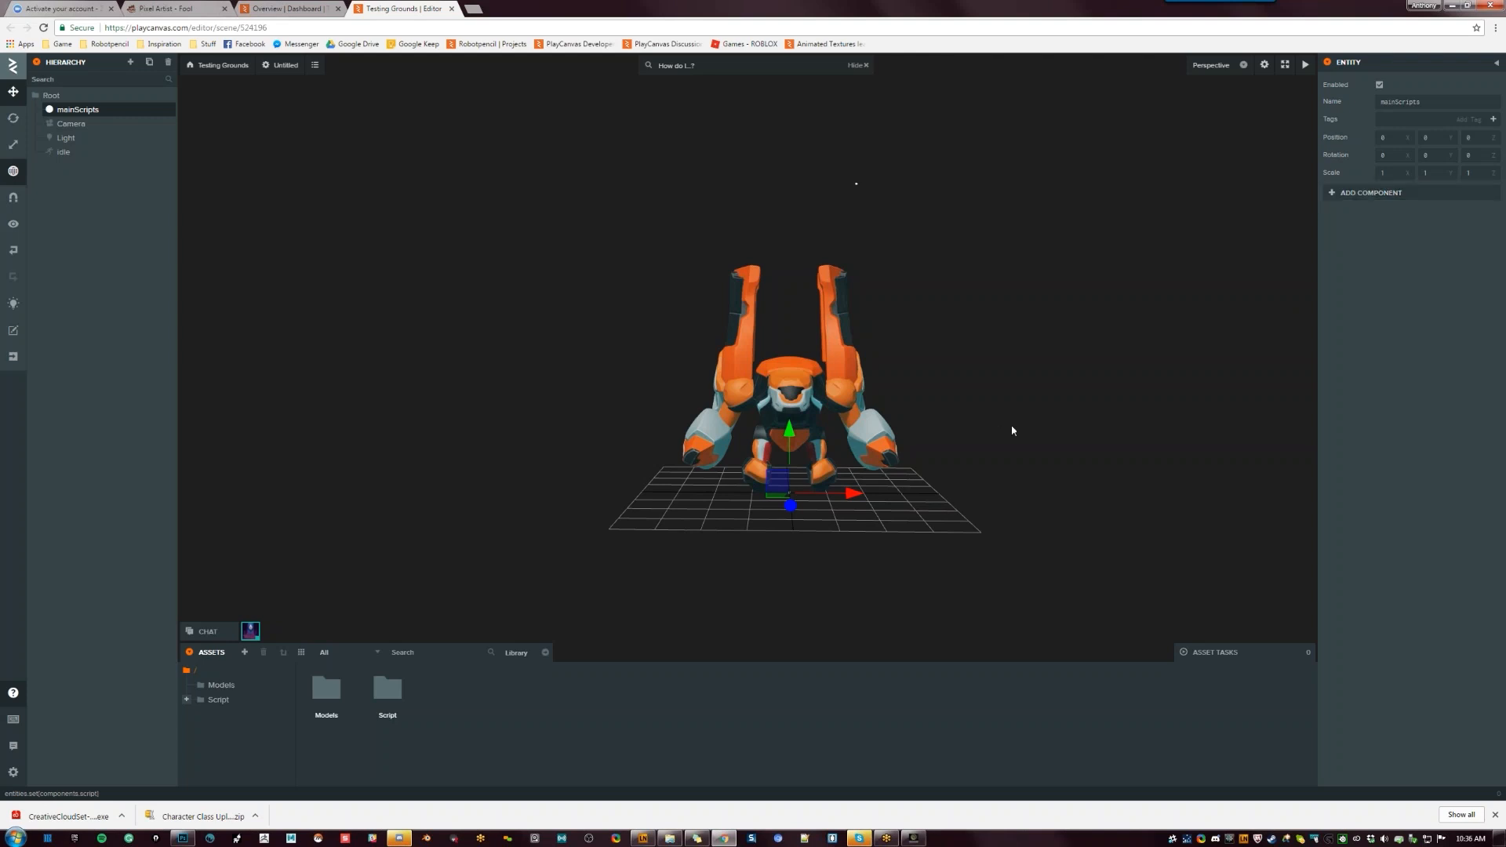
Set the fog to None in the scene's rendering settings
{"action": "left_click", "coordinate": [284, 65]}
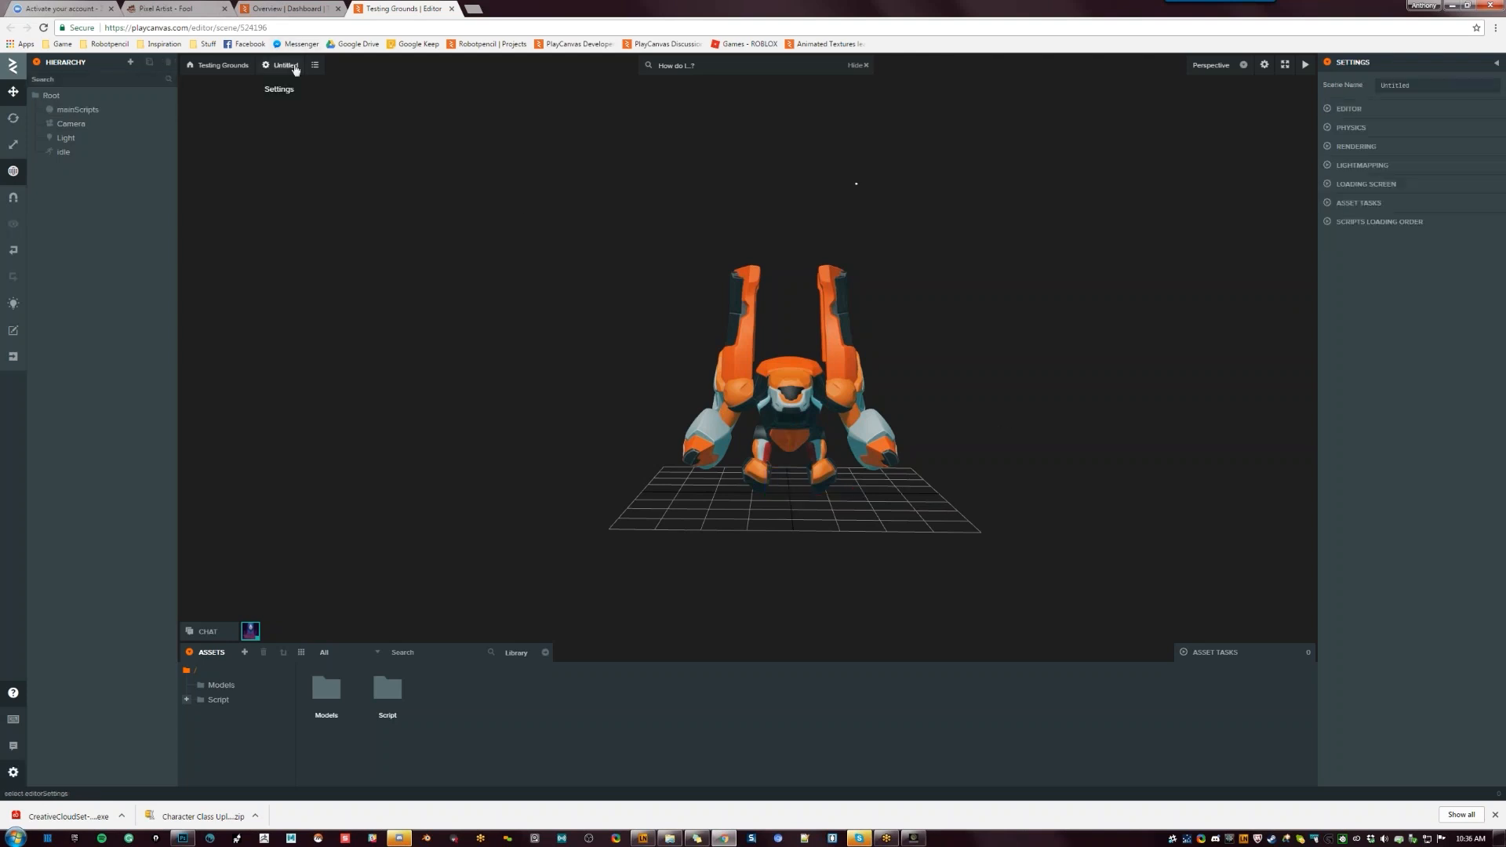
{"action": "left_click", "coordinate": [1331, 147]}
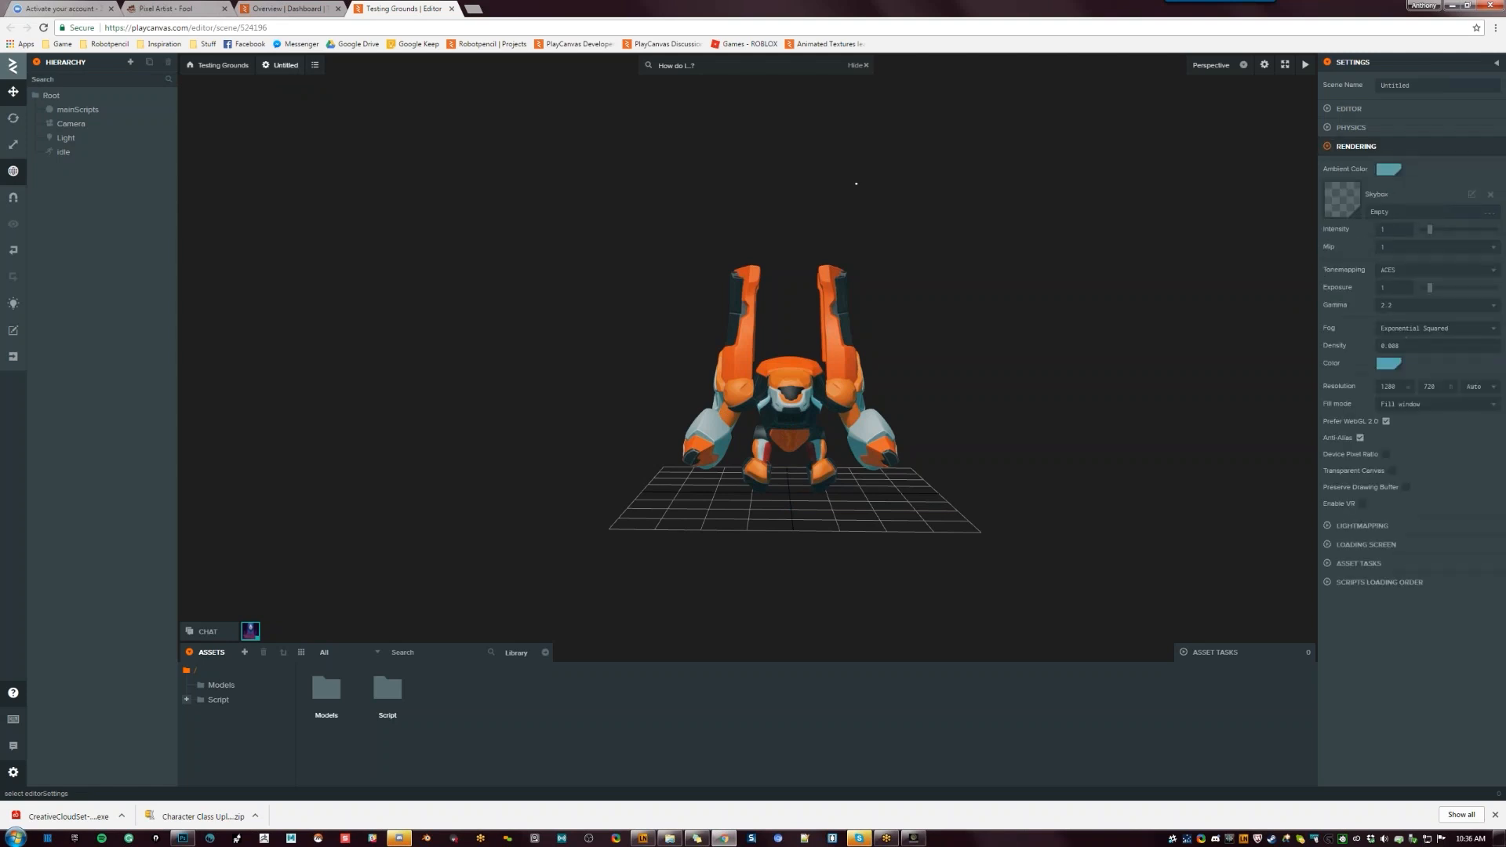
{"action": "left_click", "coordinate": [1436, 328]}
{"action": "left_click", "coordinate": [1389, 290]}
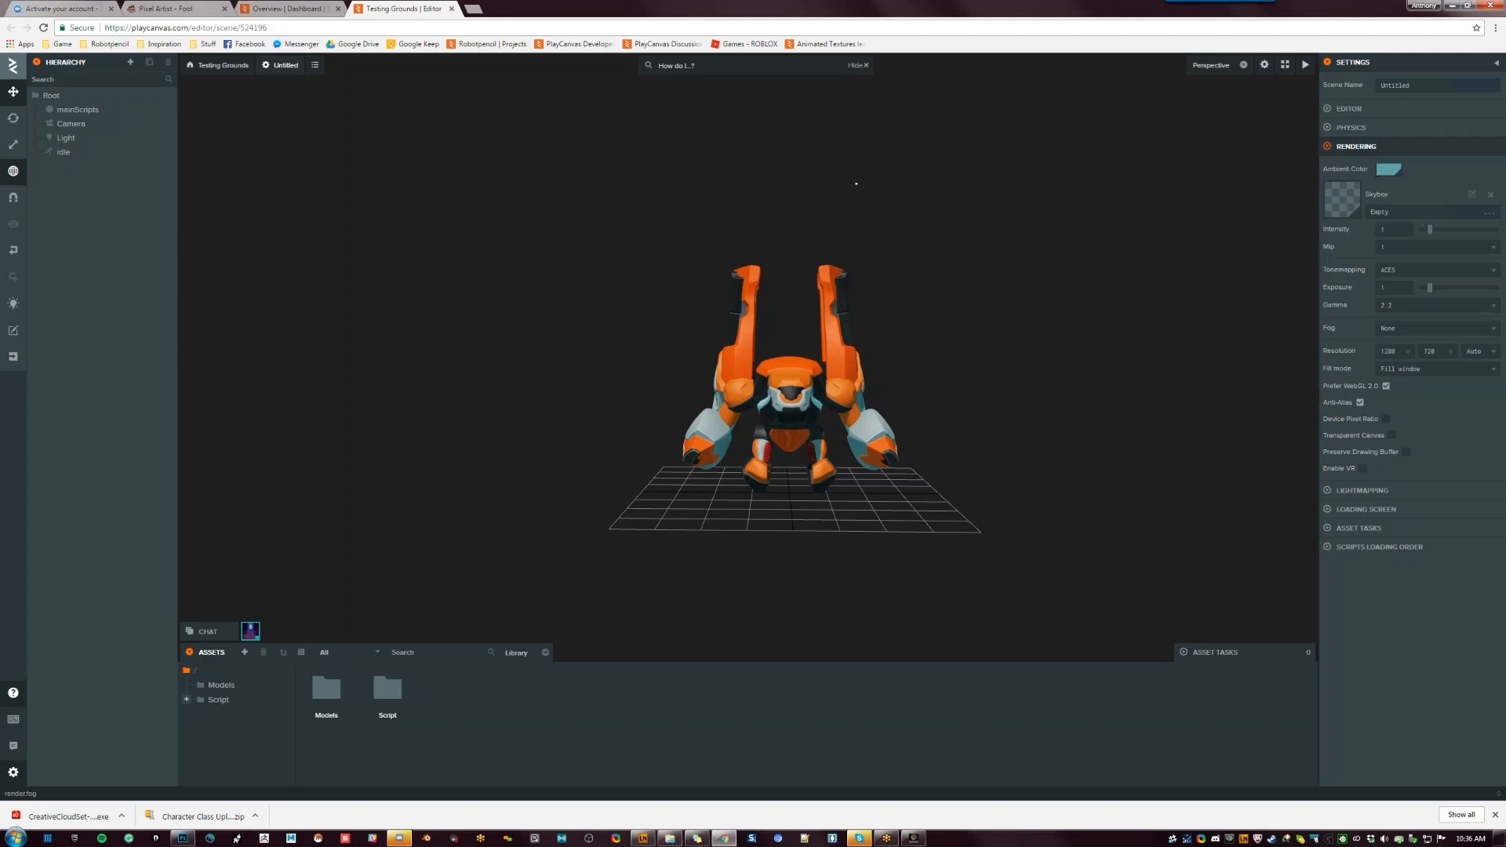
Review the scene's physics settings, including its gravity
{"action": "left_click", "coordinate": [1331, 151]}
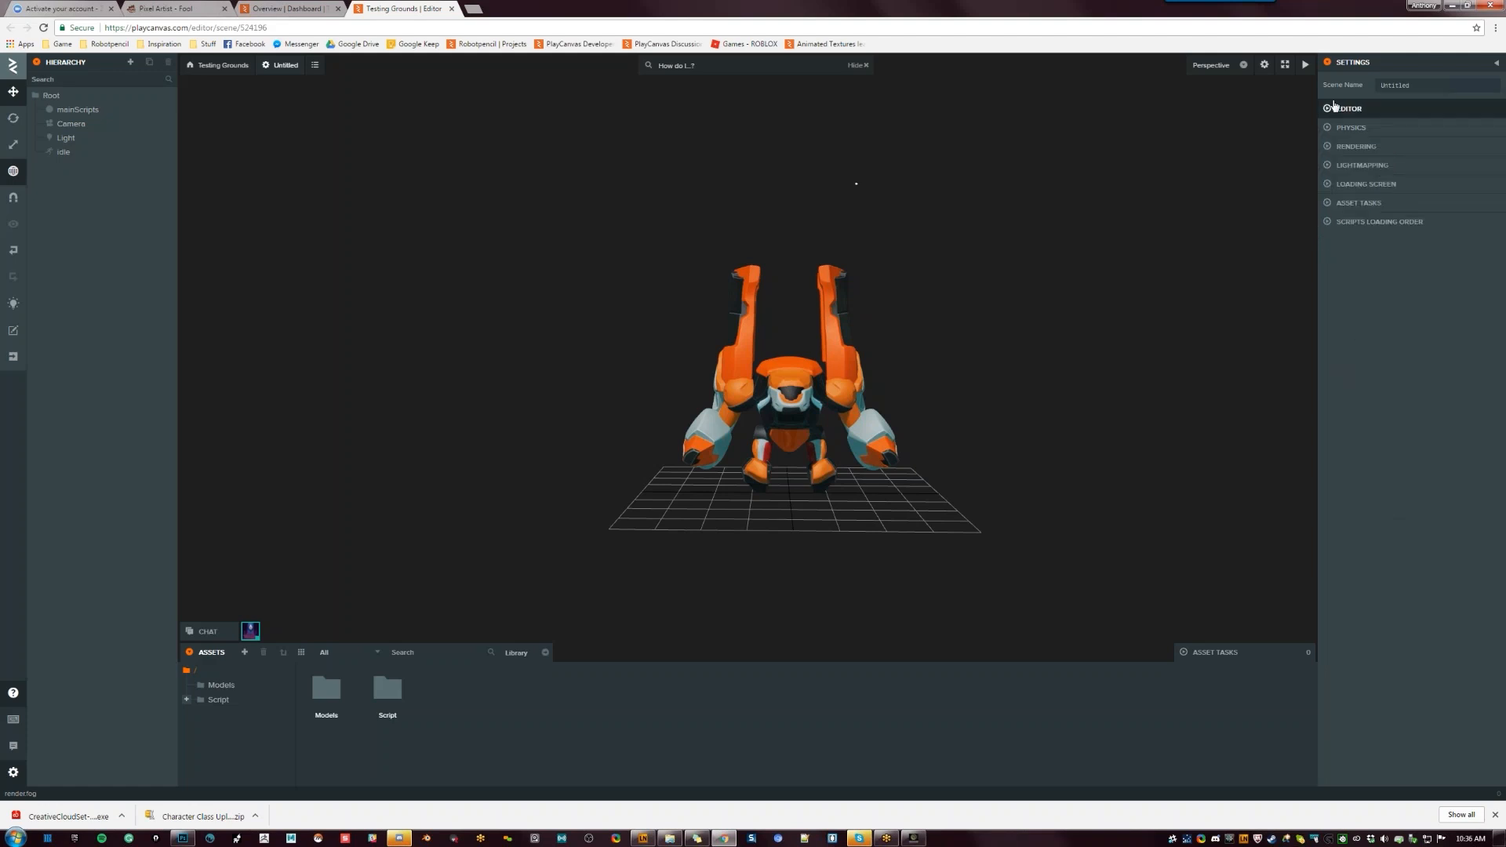
{"action": "left_click", "coordinate": [1334, 108]}
{"action": "left_click", "coordinate": [1351, 127]}
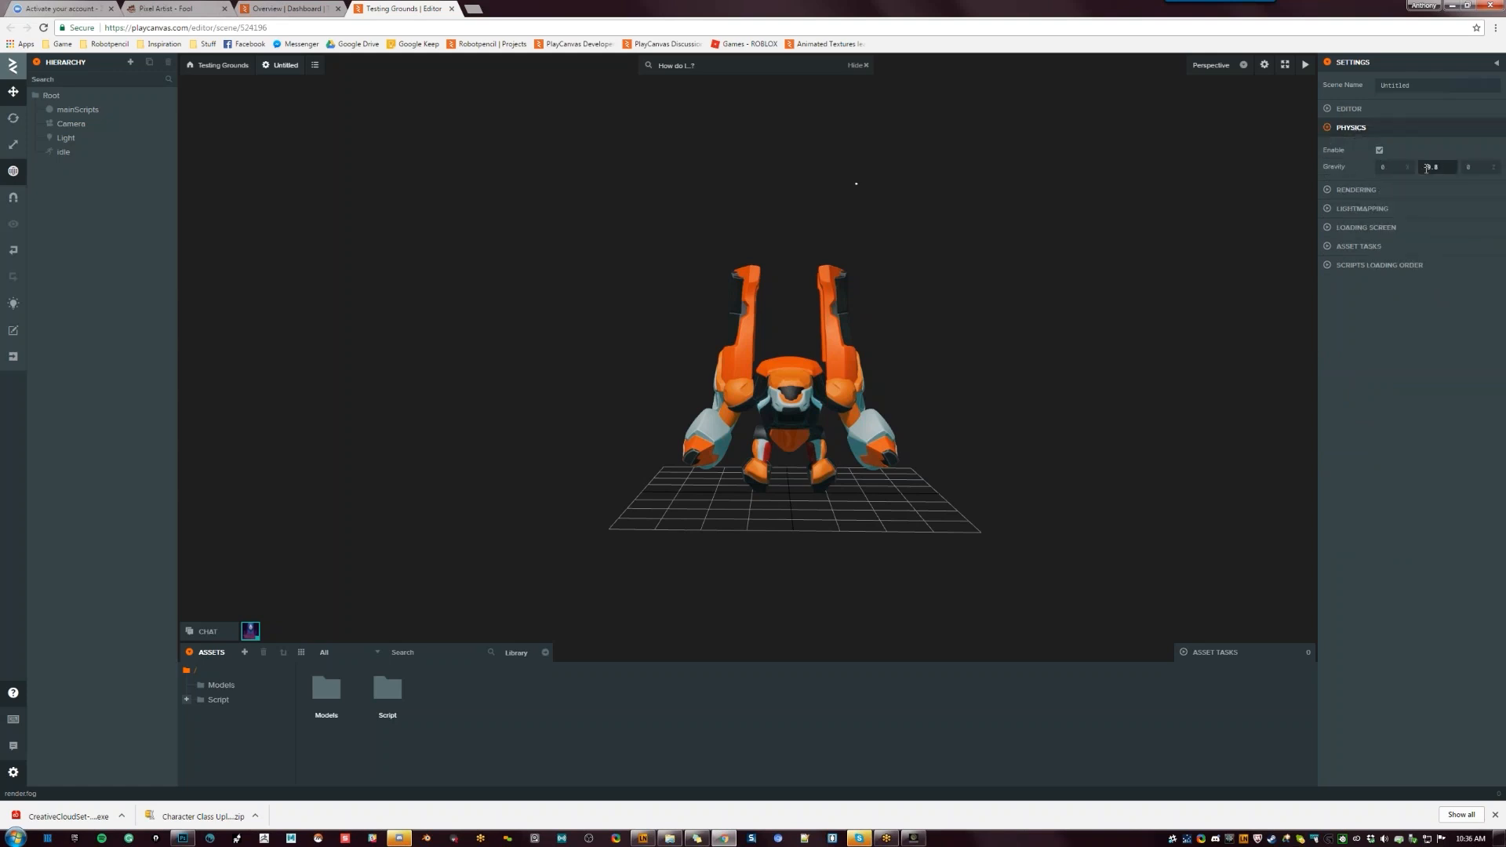
{"action": "left_click", "coordinate": [1335, 127]}
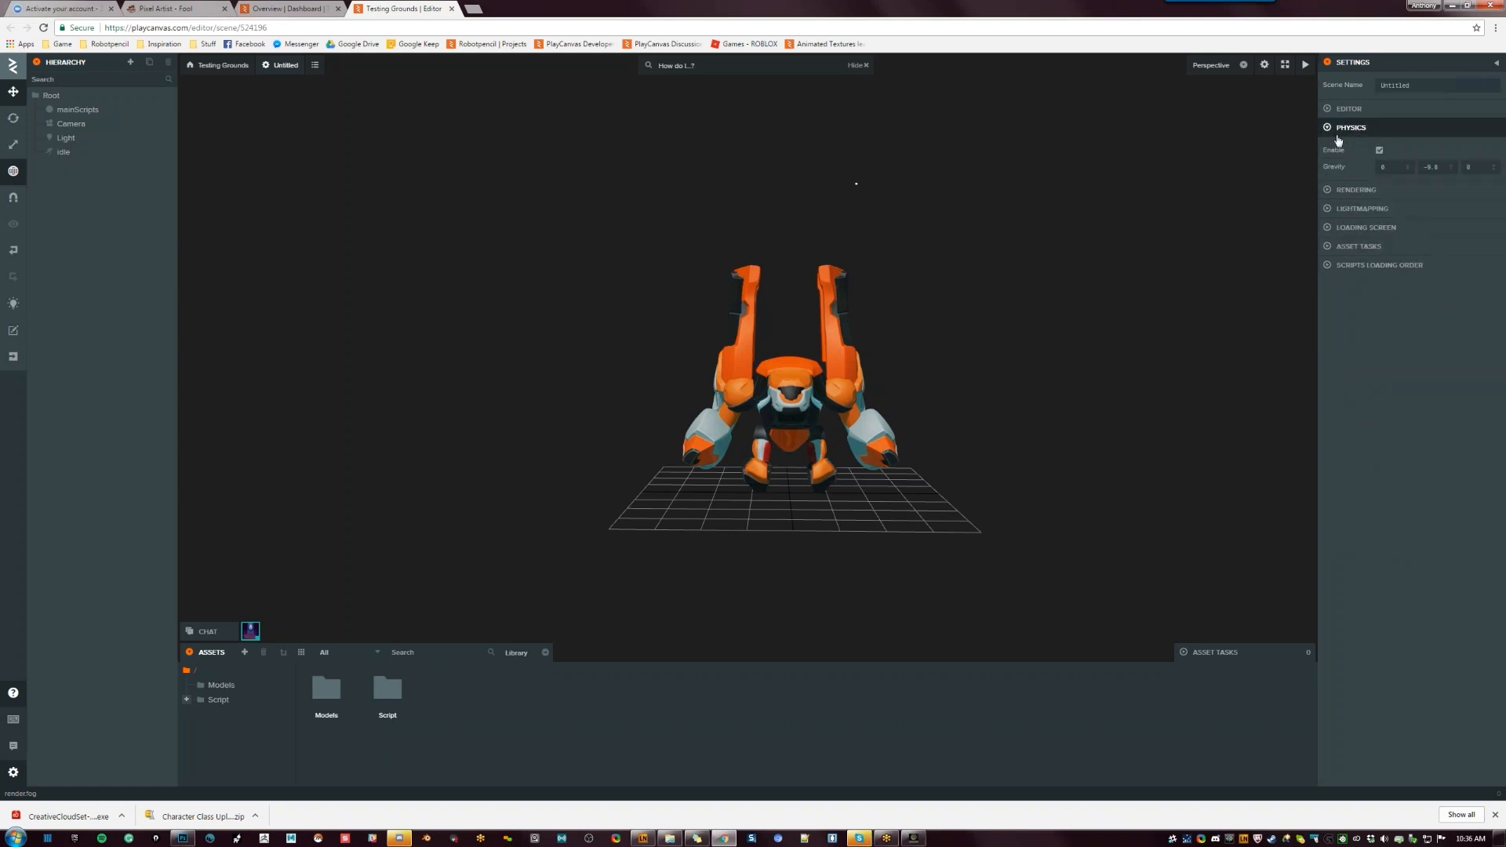
Examine the idle robot model up close from the front and the side in the viewport
{"action": "left_click", "coordinate": [793, 404]}
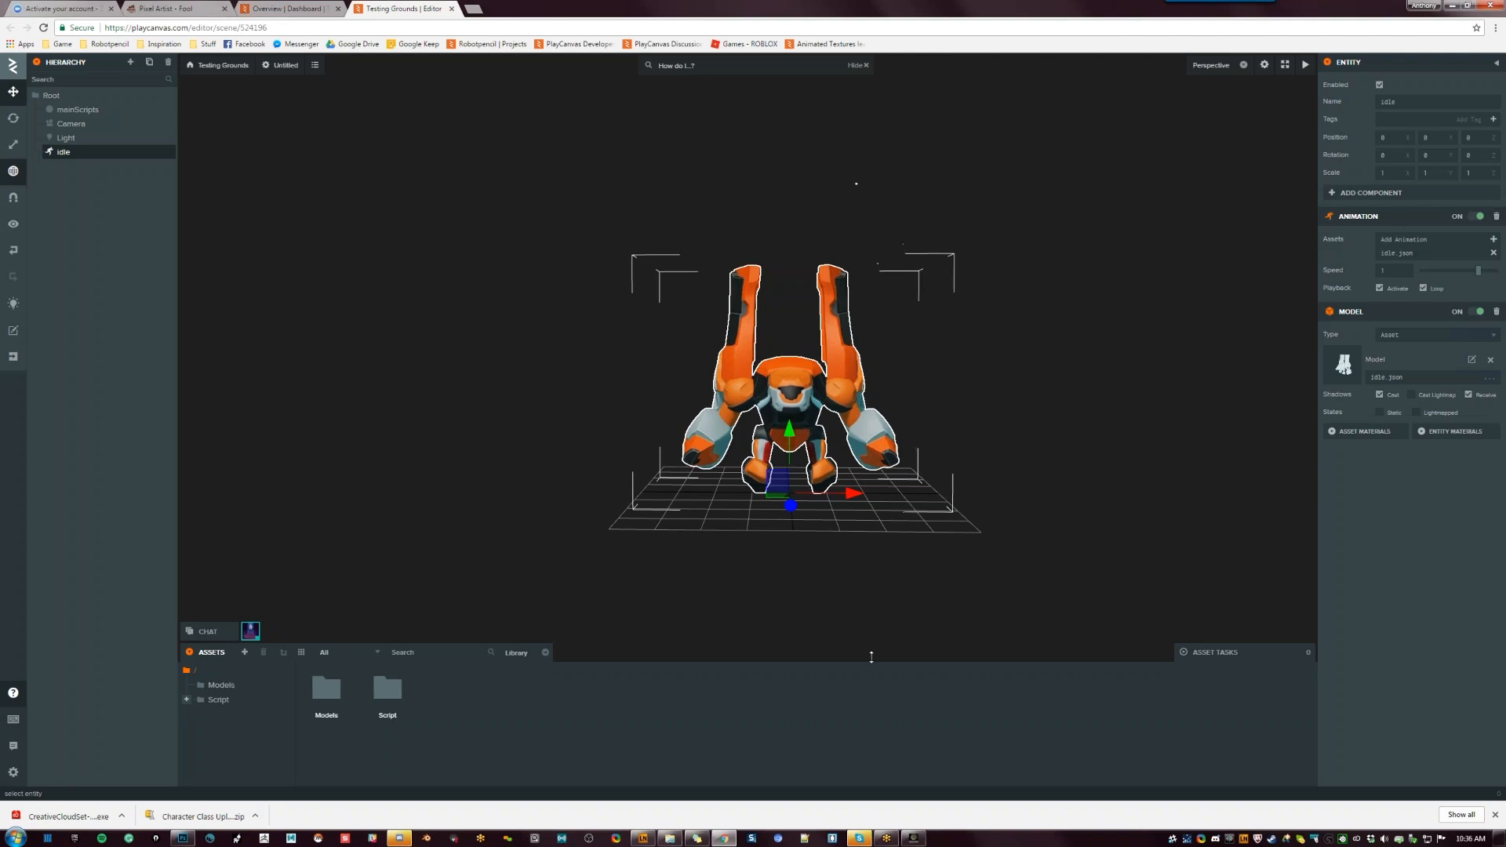
{"action": "left_click", "coordinate": [1084, 446]}
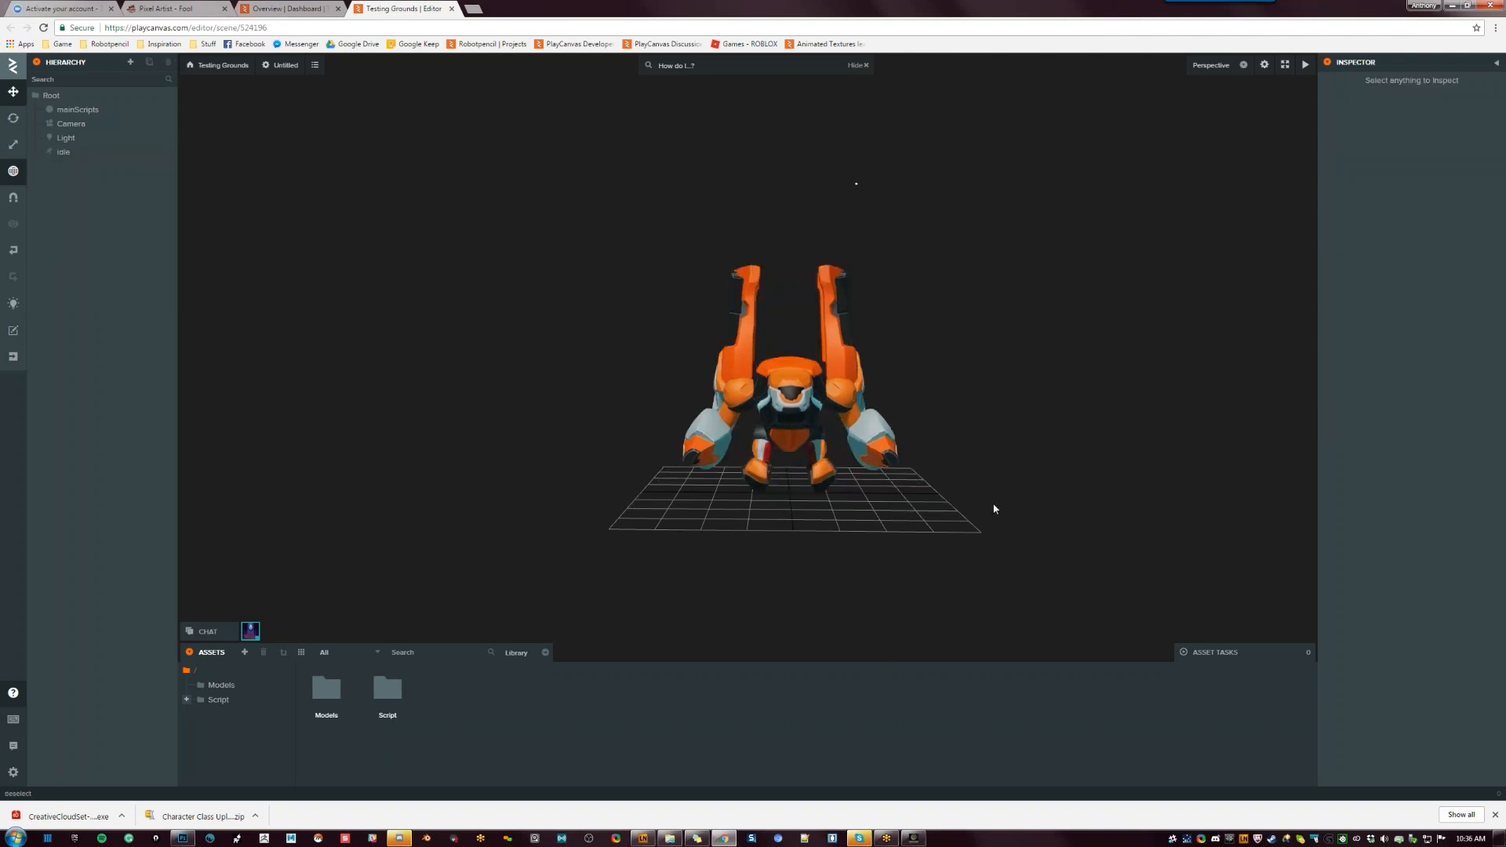
{"action": "scroll", "coordinate": [1007, 475], "scroll_direction": "up", "scroll_amount": 6}
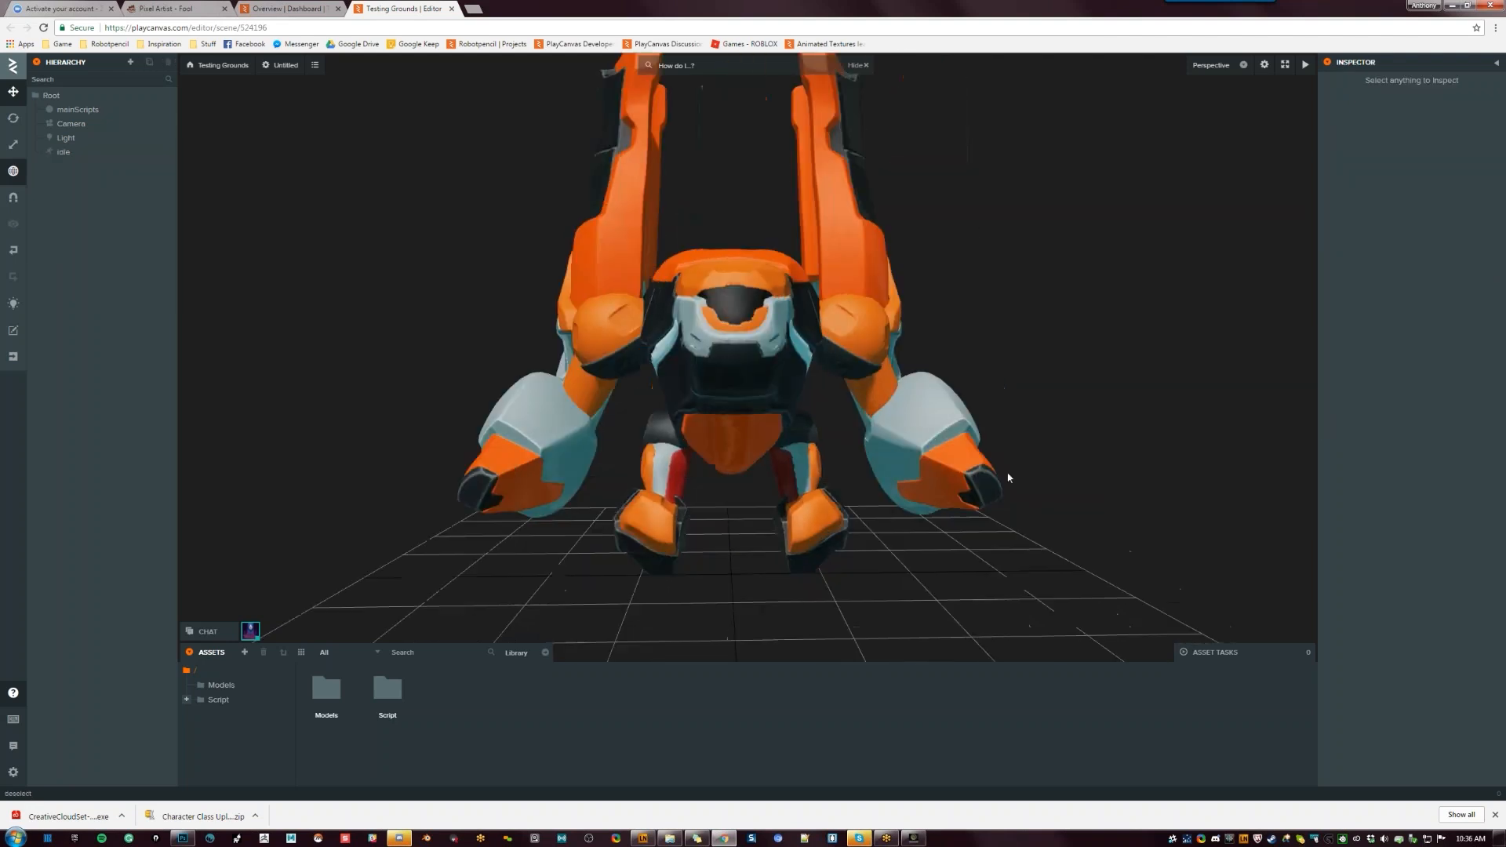
{"action": "scroll", "coordinate": [1009, 477], "scroll_direction": "up", "scroll_amount": 1}
{"action": "left_click_drag", "start_coordinate": [1014, 477], "coordinate": [965, 498]}
{"action": "scroll", "coordinate": [1156, 486], "scroll_direction": "down", "scroll_amount": 5}
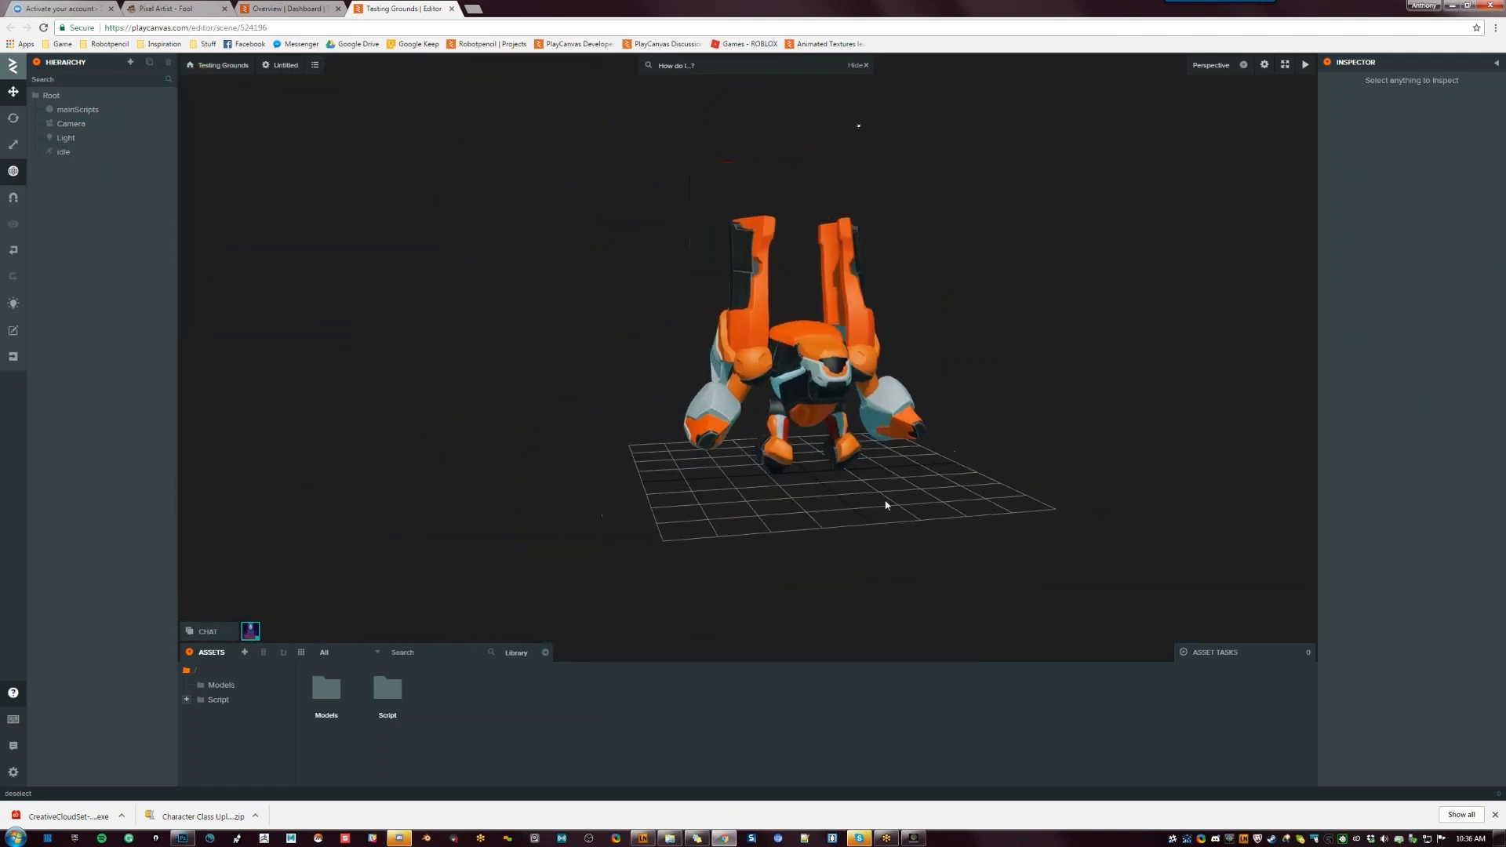
{"action": "scroll", "coordinate": [965, 498], "scroll_direction": "up", "scroll_amount": 5}
{"action": "scroll", "coordinate": [951, 486], "scroll_direction": "down", "scroll_amount": 4}
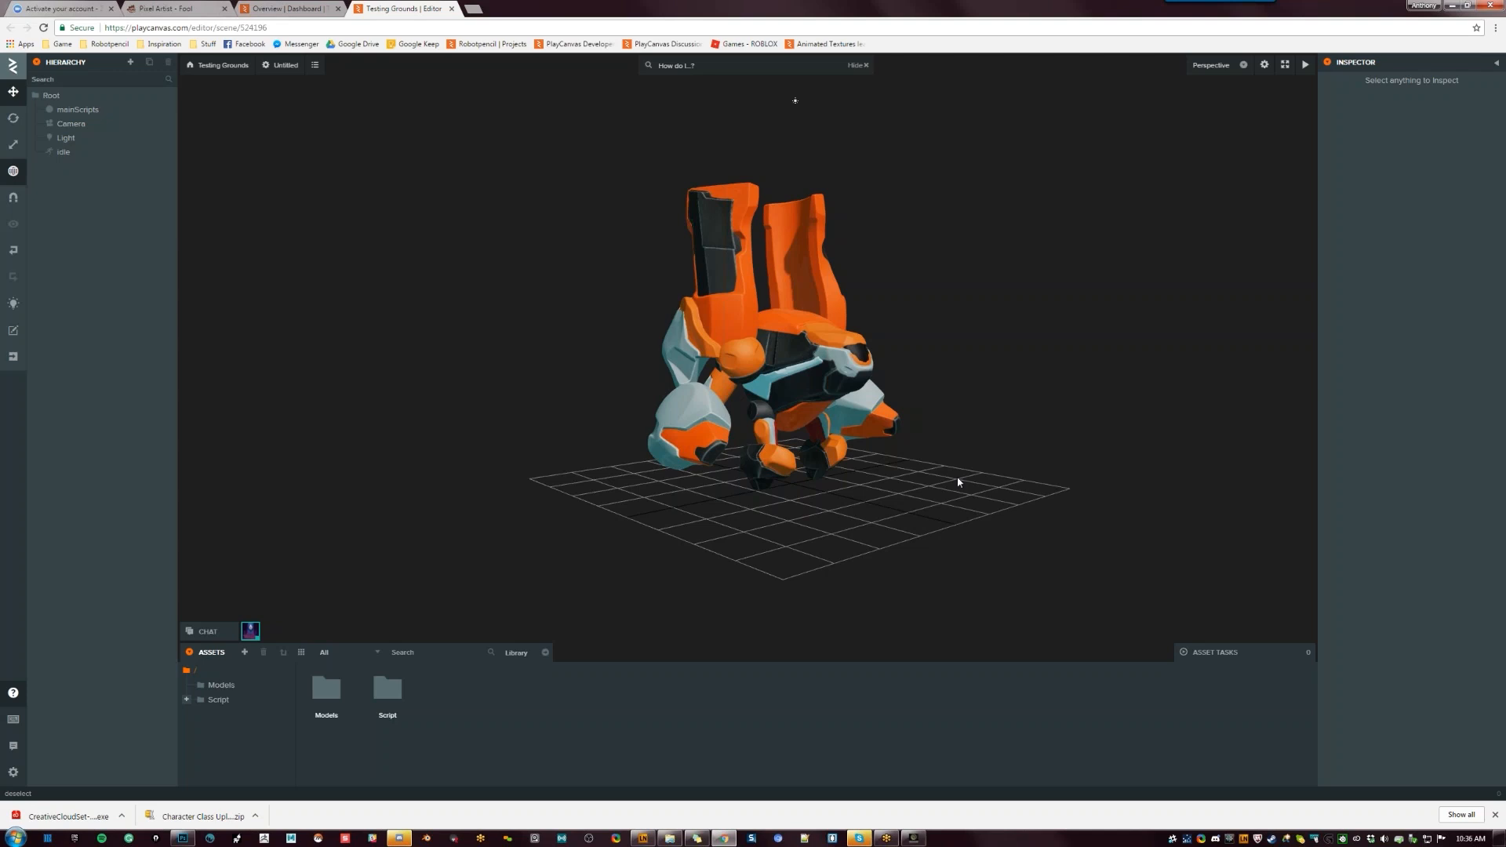
{"action": "left_click", "coordinate": [828, 353]}
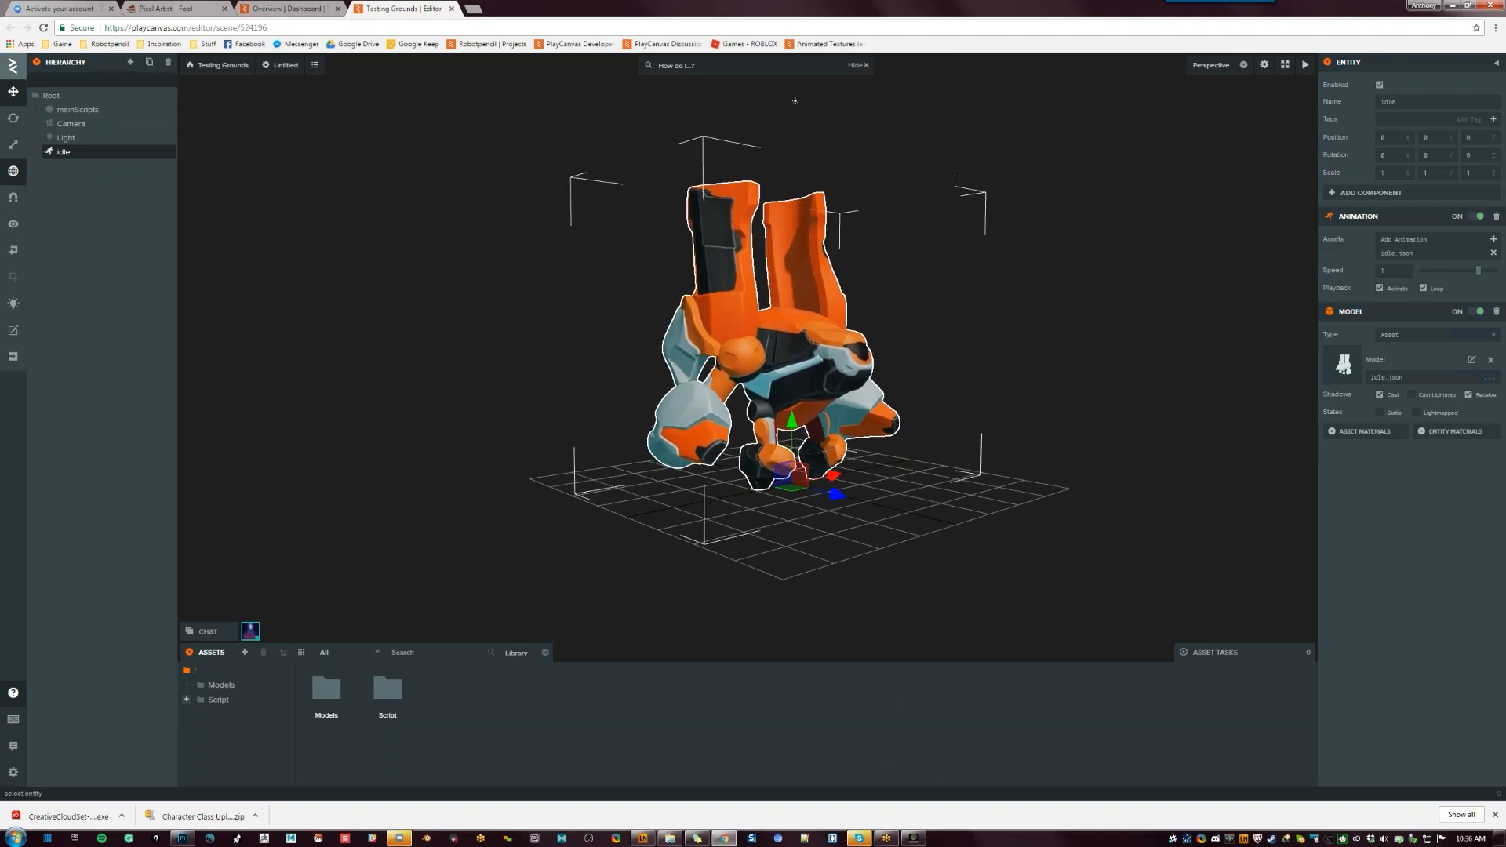
Change the Camera entity's clear color to a paler, less saturated grayish blue
{"action": "left_click", "coordinate": [70, 124]}
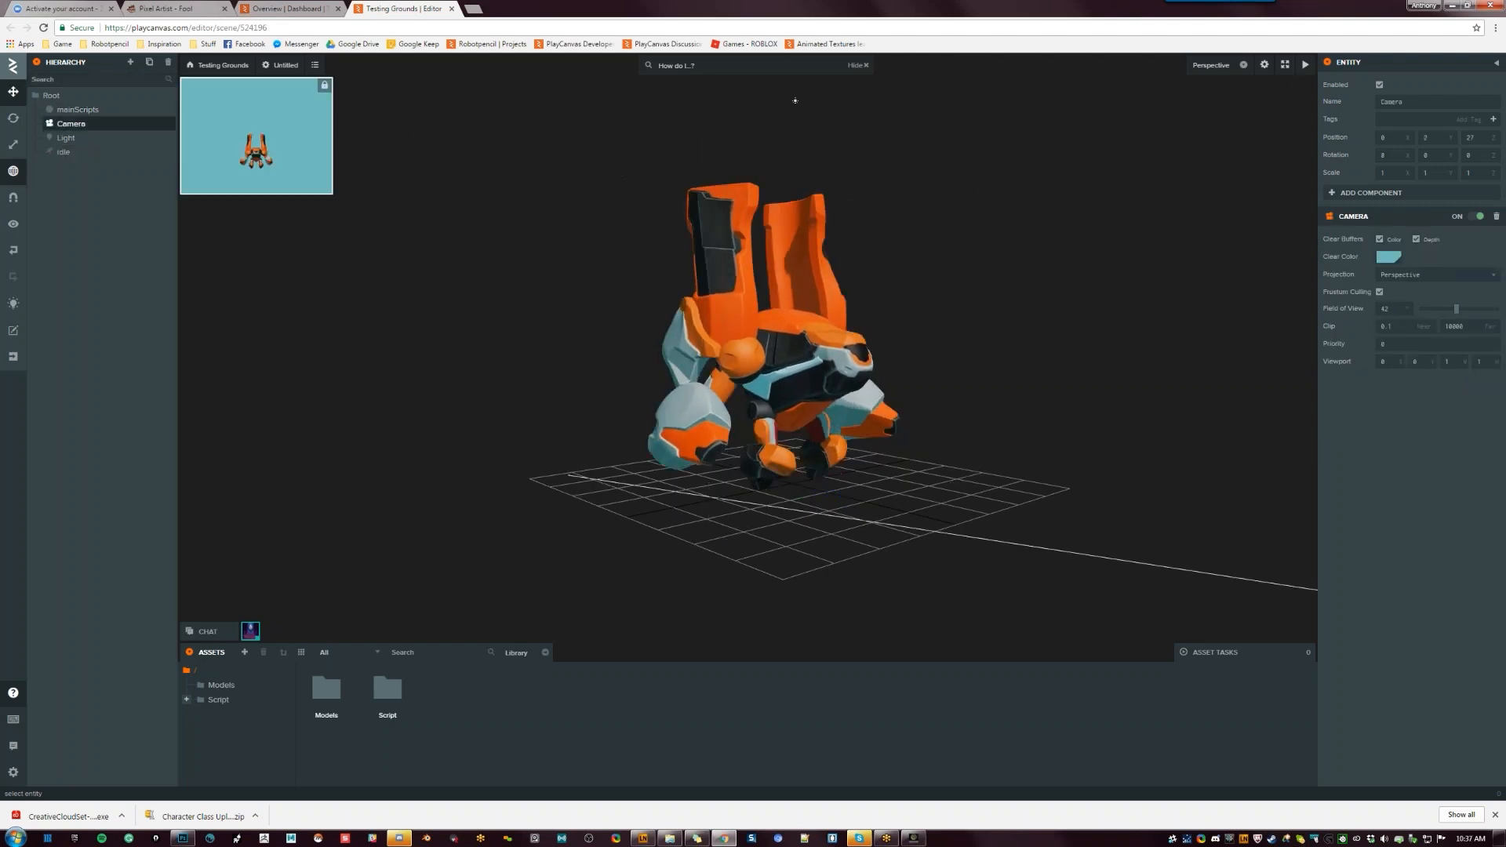
{"action": "left_click", "coordinate": [1389, 257]}
{"action": "left_click", "coordinate": [1250, 288]}
{"action": "left_click_drag", "start_coordinate": [1251, 288], "coordinate": [1211, 277]}
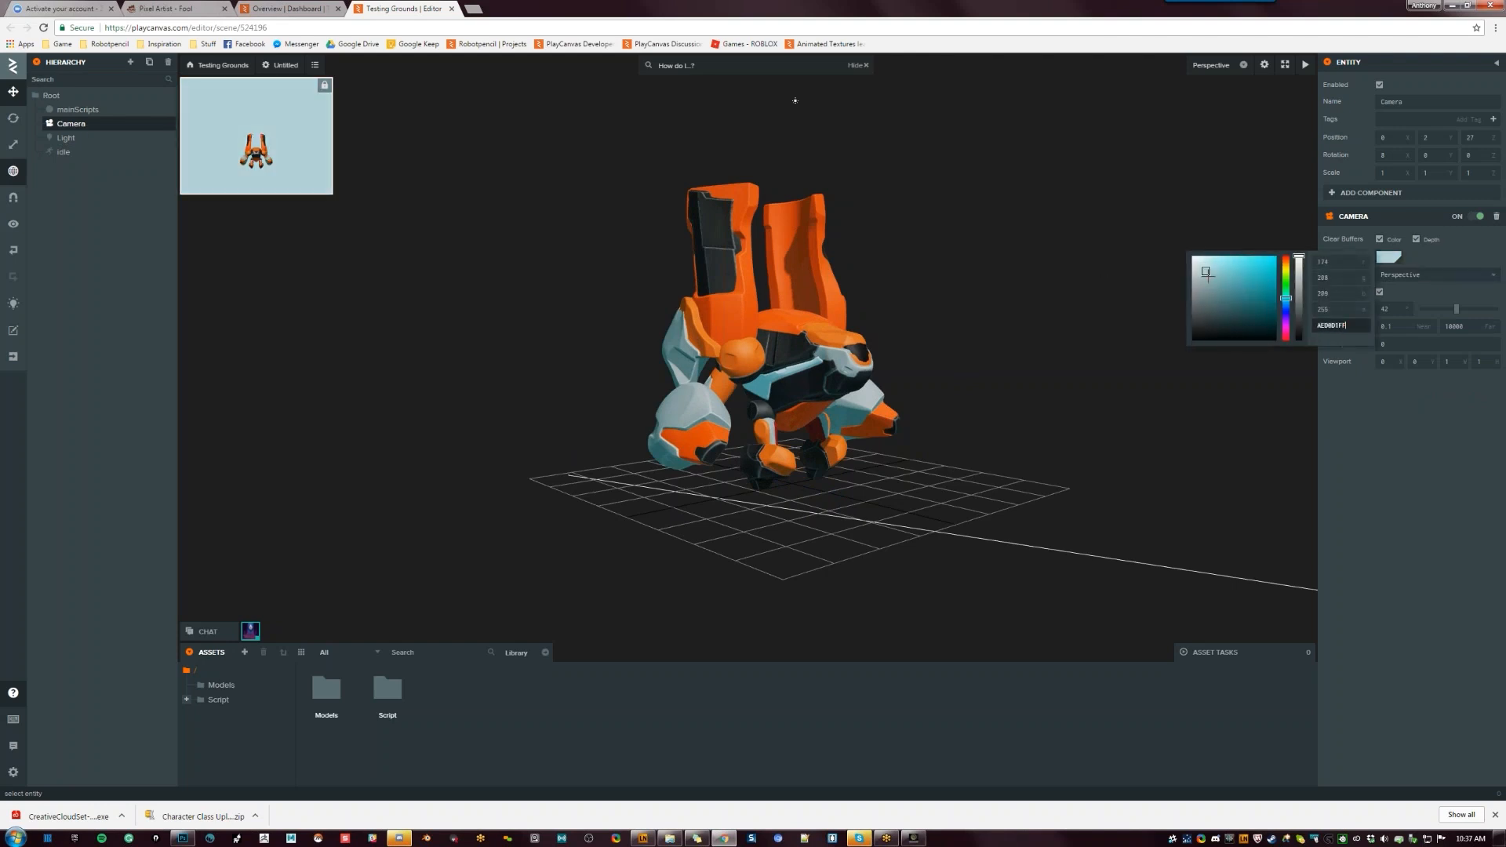
{"action": "left_click", "coordinate": [1478, 251]}
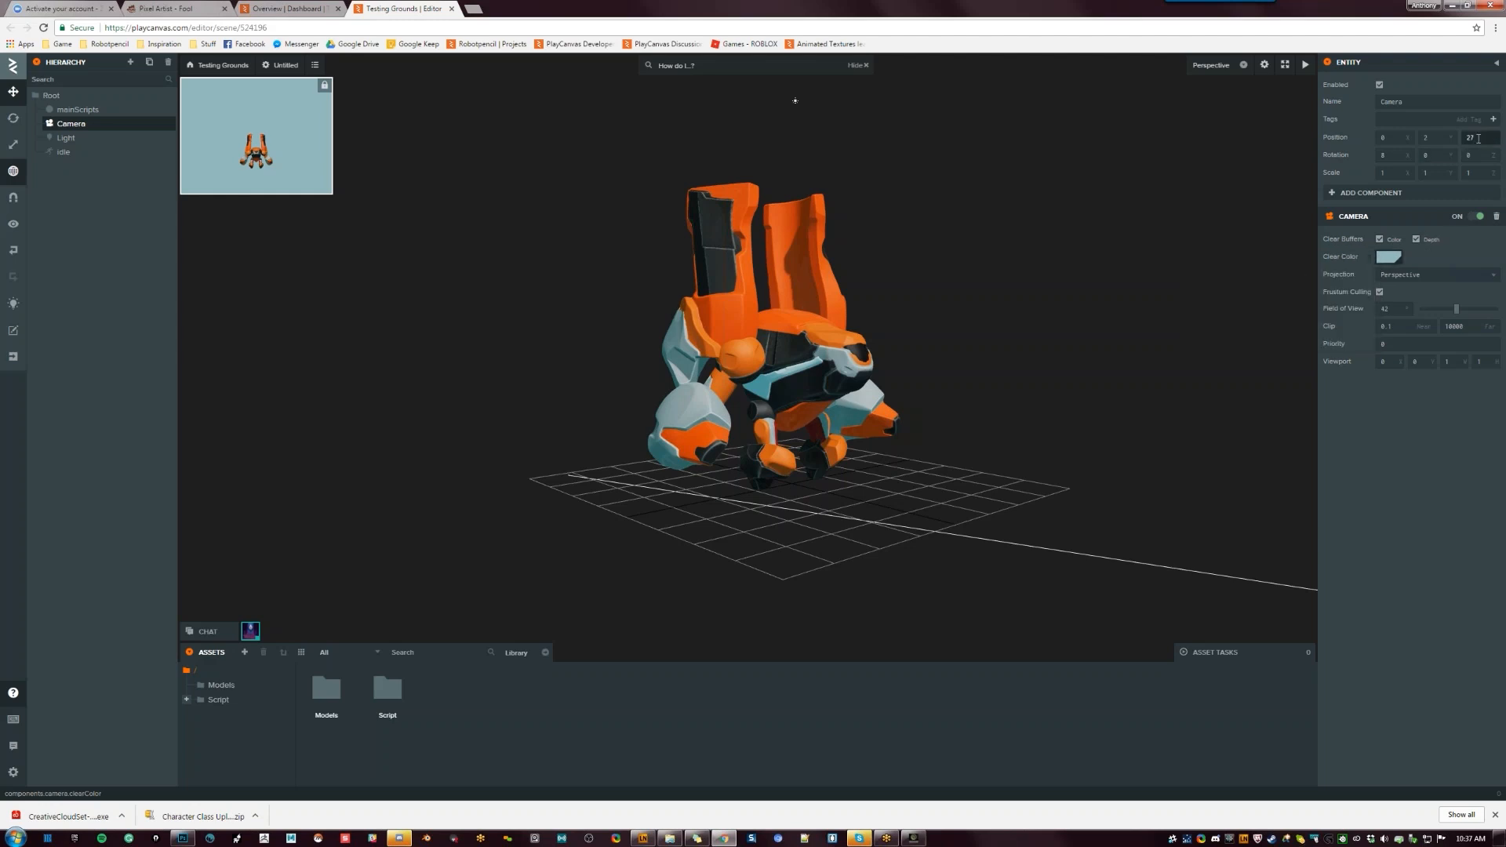
Set the camera's position to 20 on Z and 0 on Y
{"action": "type", "text": "20"}
{"action": "key", "text": "Return"}
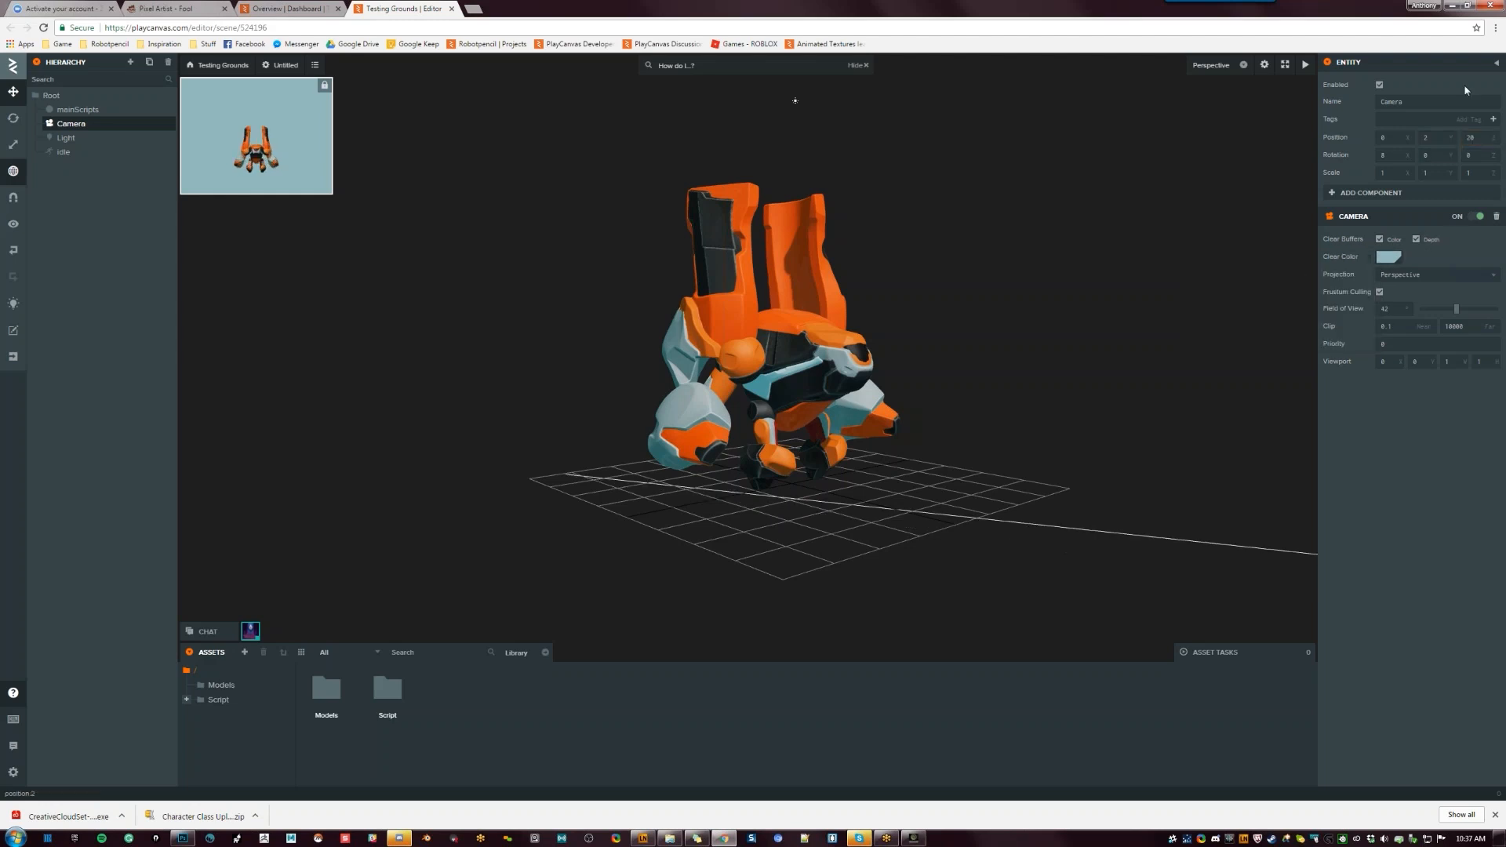
{"action": "left_click", "coordinate": [1437, 141]}
{"action": "type", "text": "0"}
{"action": "key", "text": "Return"}
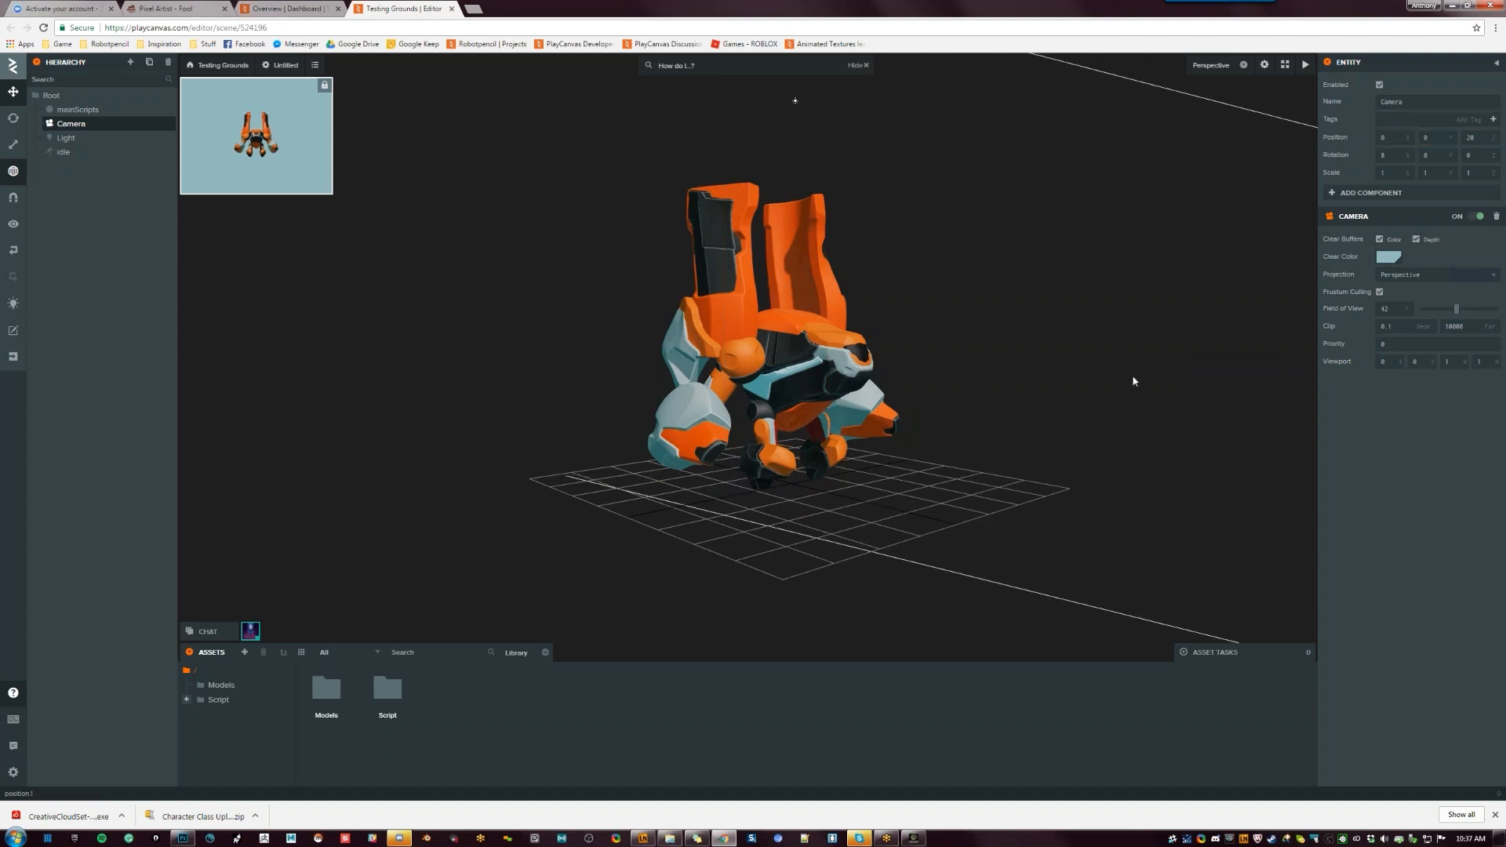
Set the camera's field of view to 40
{"action": "left_click", "coordinate": [1393, 308]}
{"action": "type", "text": "40"}
{"action": "key", "text": "Return"}
{"action": "key", "text": "Tab"}
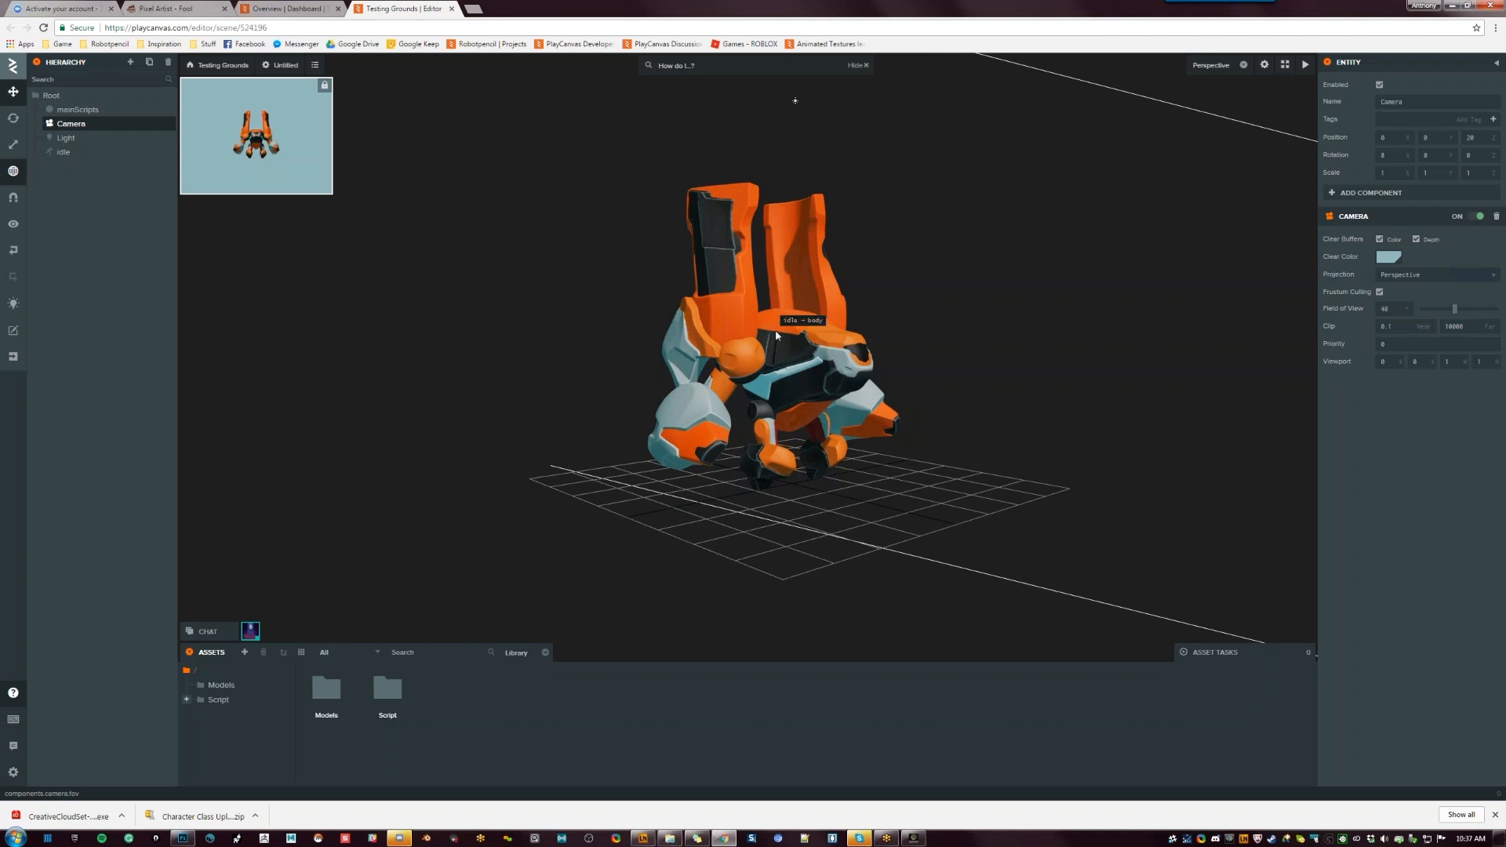
Launch the scene, detach it into its own window, and tile the editor and the running scene side by side
{"action": "left_click", "coordinate": [1305, 64]}
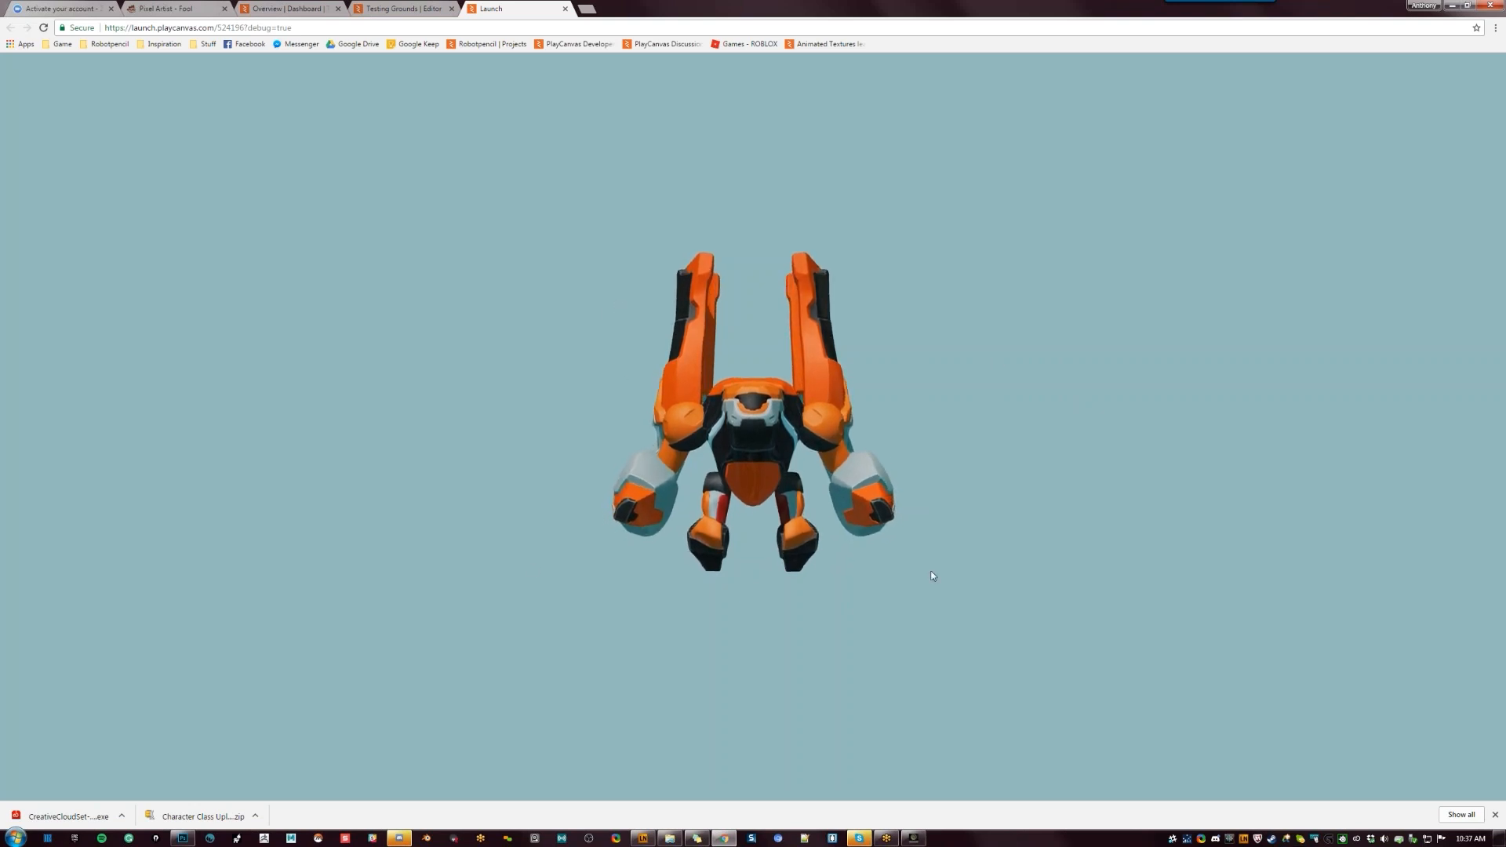
{"action": "left_click", "coordinate": [373, 11]}
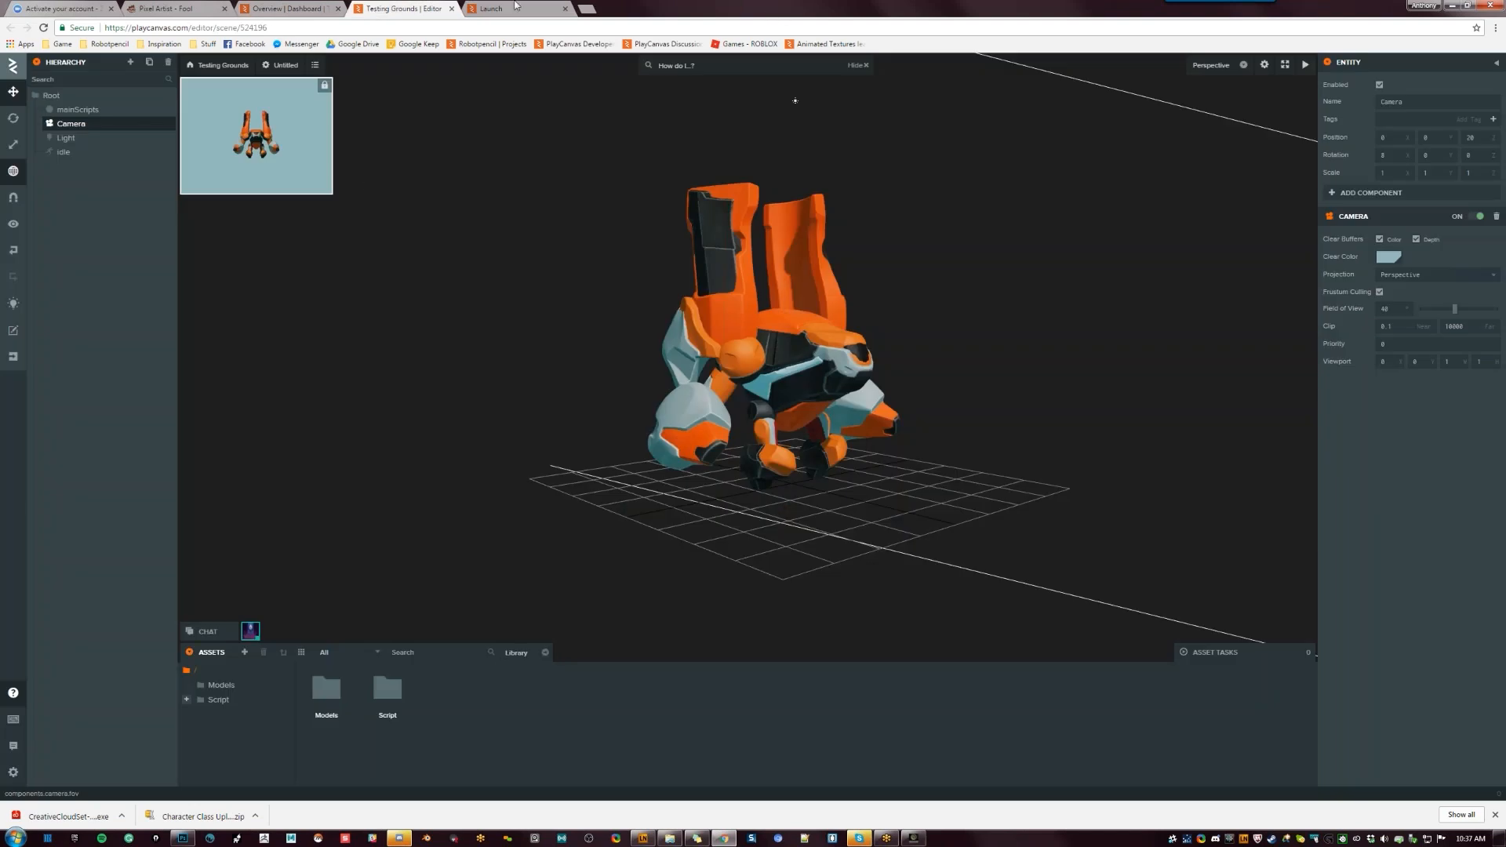
{"action": "left_click_drag", "start_coordinate": [510, 6], "coordinate": [861, 182]}
{"action": "left_click_drag", "start_coordinate": [824, 6], "coordinate": [818, 53]}
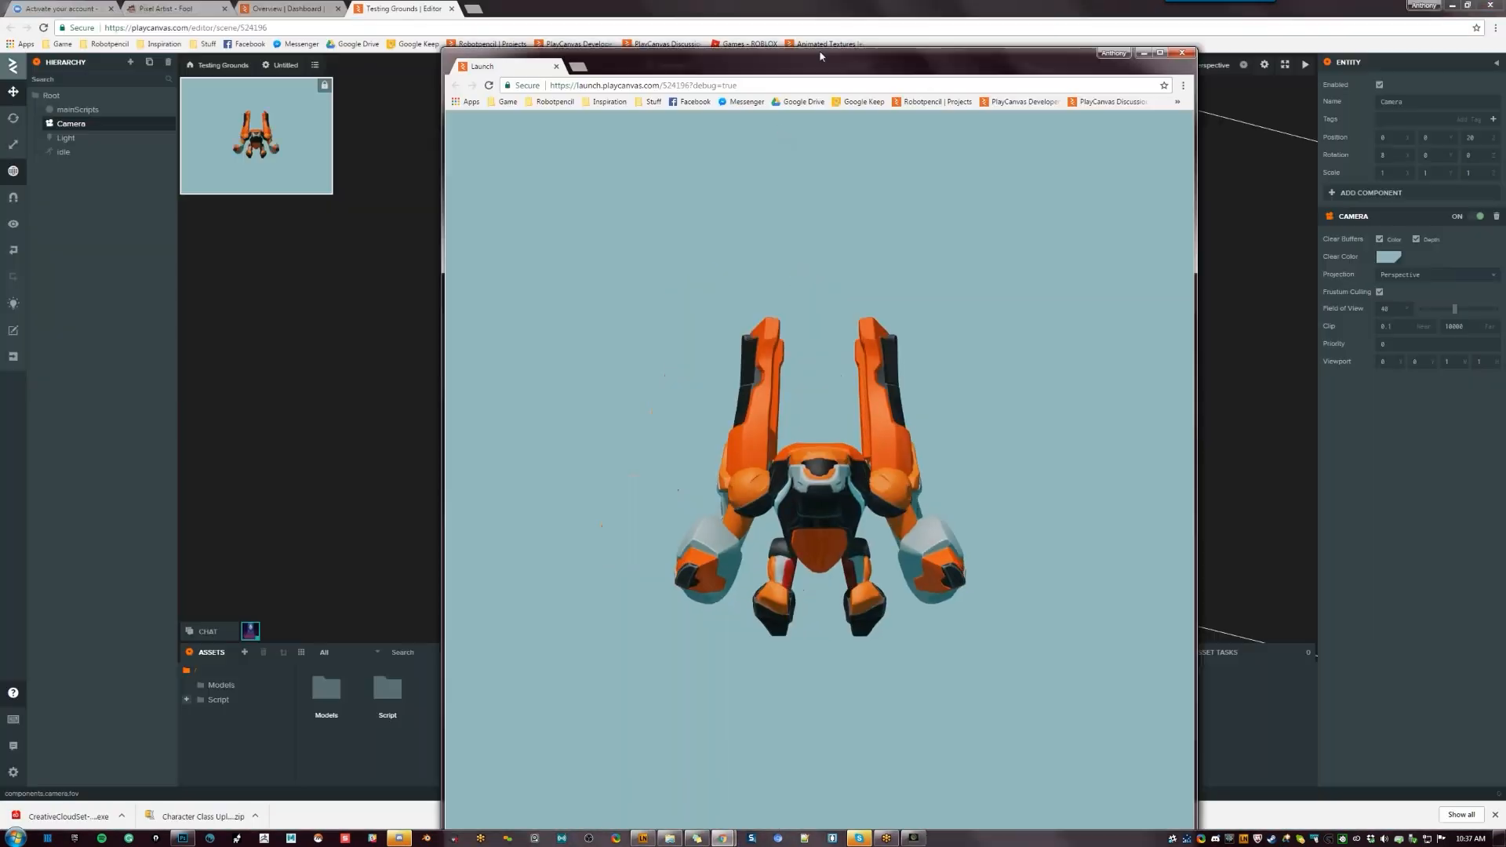
{"action": "key", "text": "super+Right"}
{"action": "left_click", "coordinate": [689, 6]}
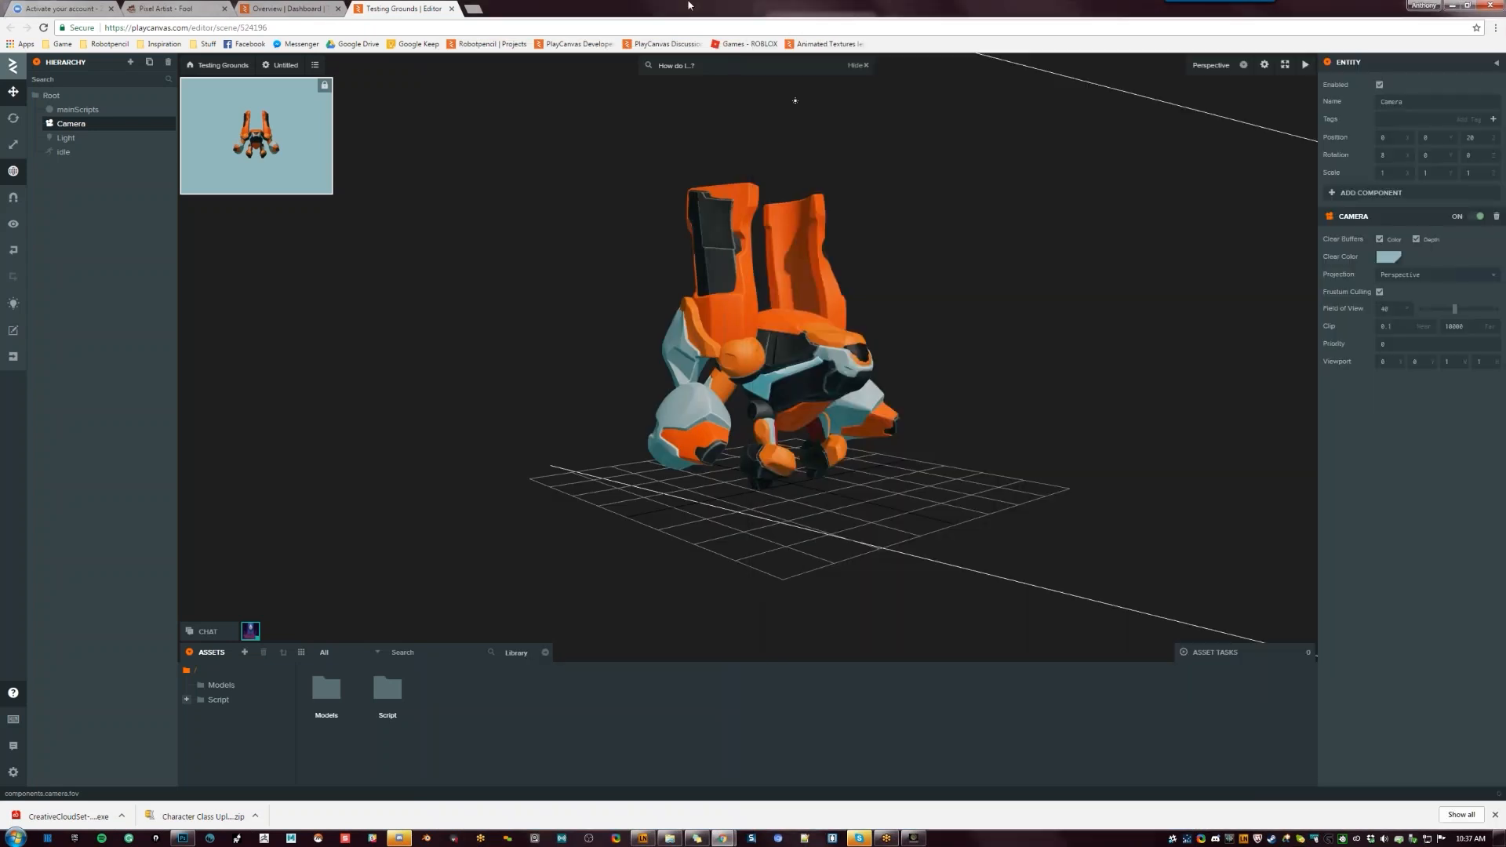
{"action": "key", "text": "super+Left"}
Try lowering the idle robot about 2.9 units along the Y axis beside the running scene, and undo the move
{"action": "left_click", "coordinate": [399, 352]}
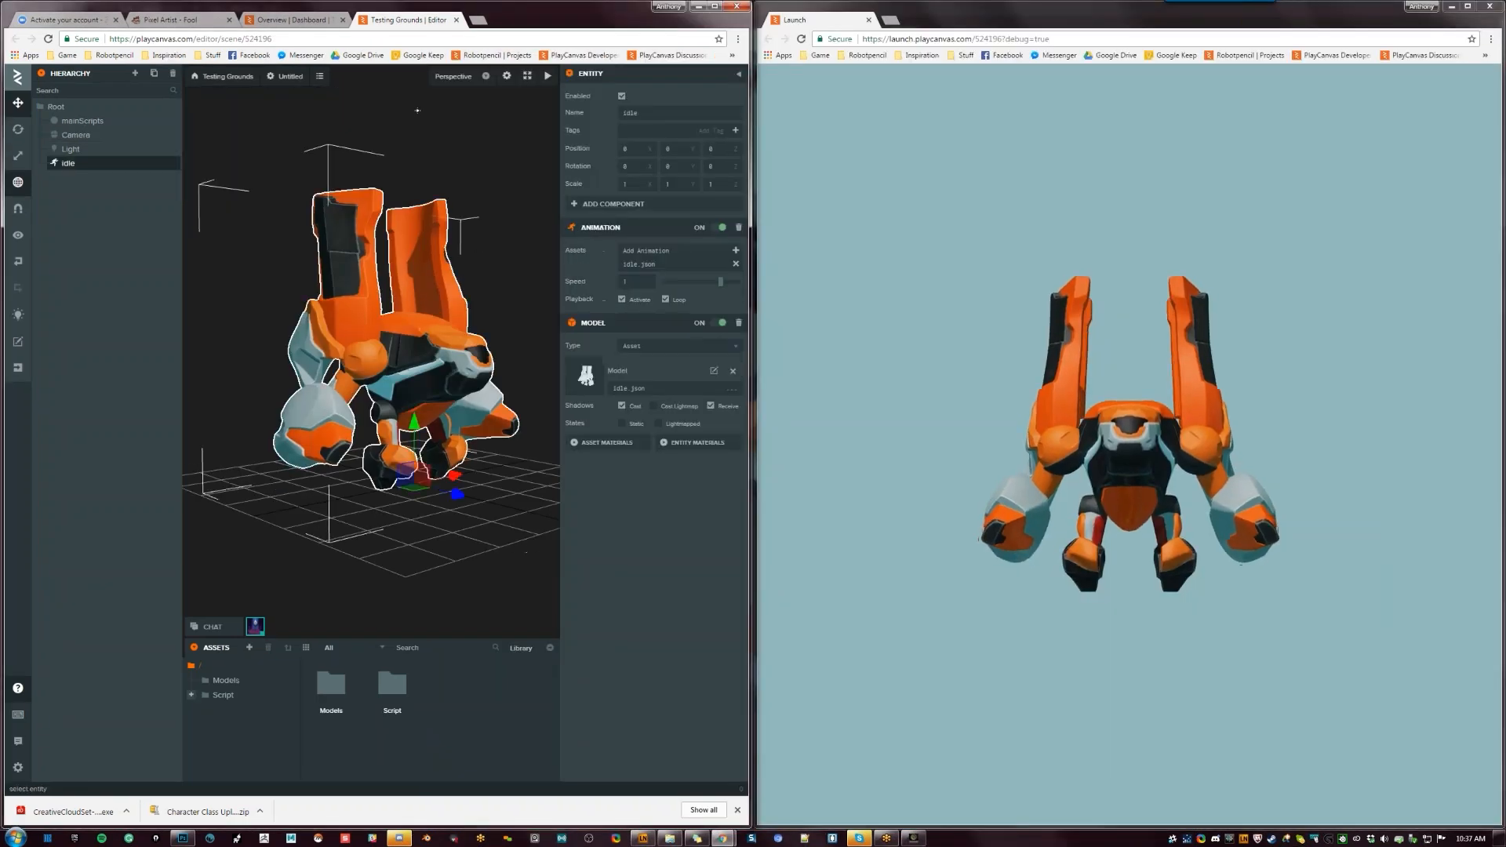
{"action": "left_click_drag", "start_coordinate": [414, 424], "coordinate": [415, 521]}
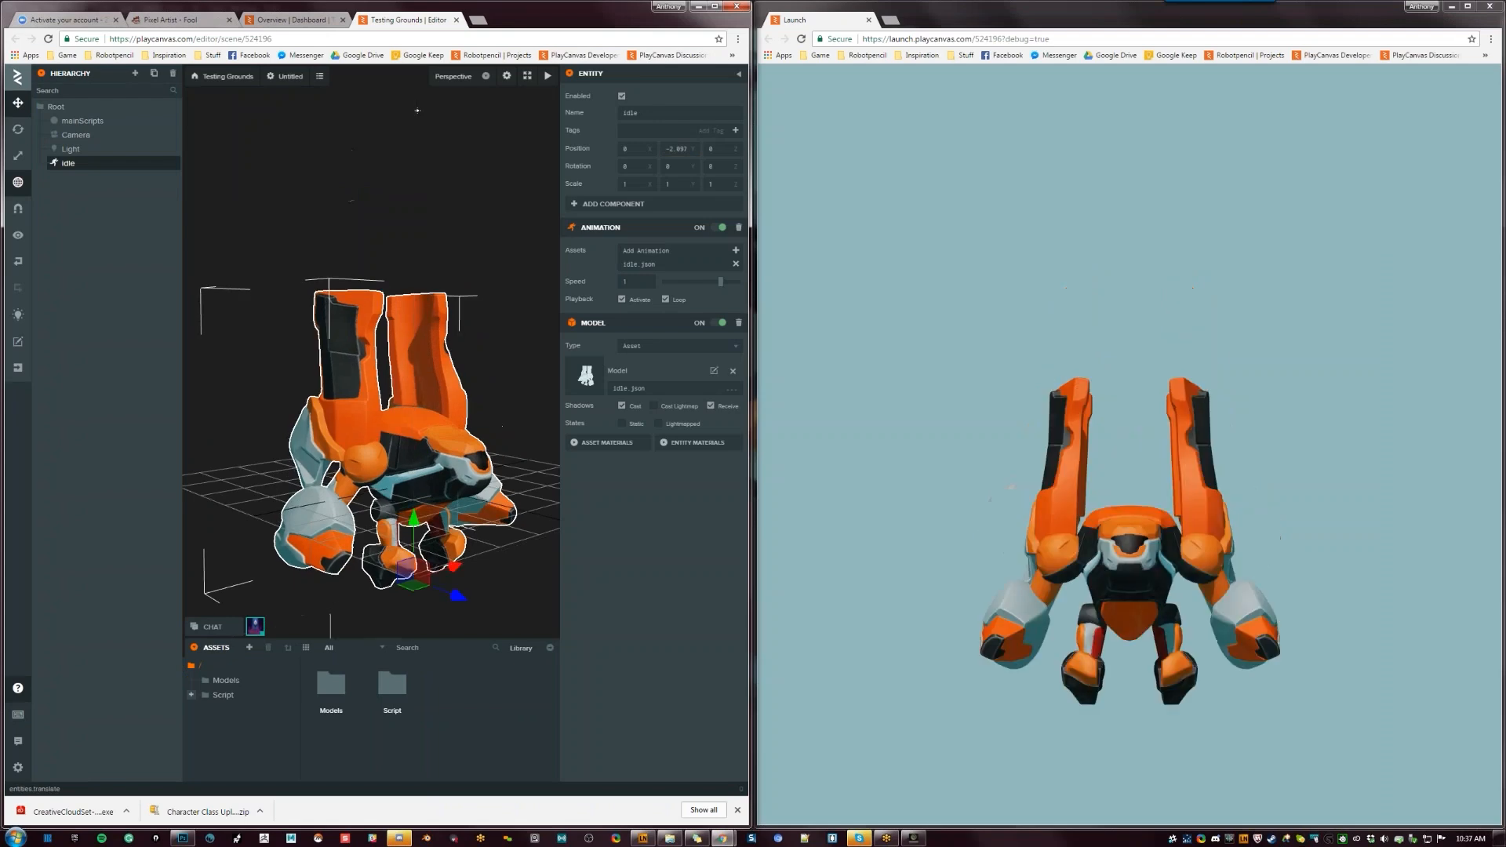
{"action": "key", "text": "ctrl+z"}
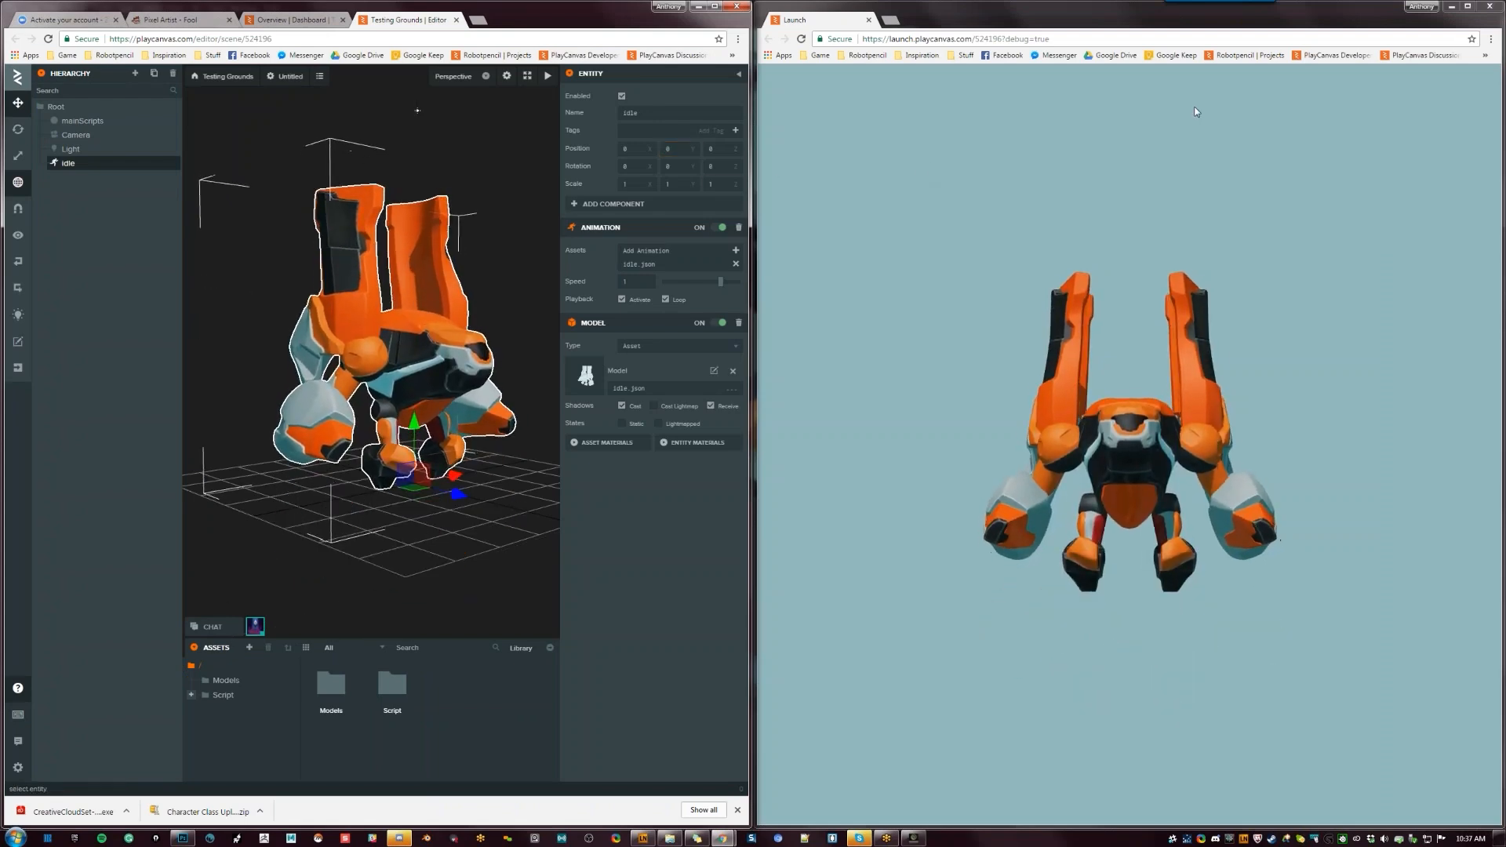
Restore the editor window to full screen and select the idle robot
{"action": "left_click", "coordinate": [715, 6]}
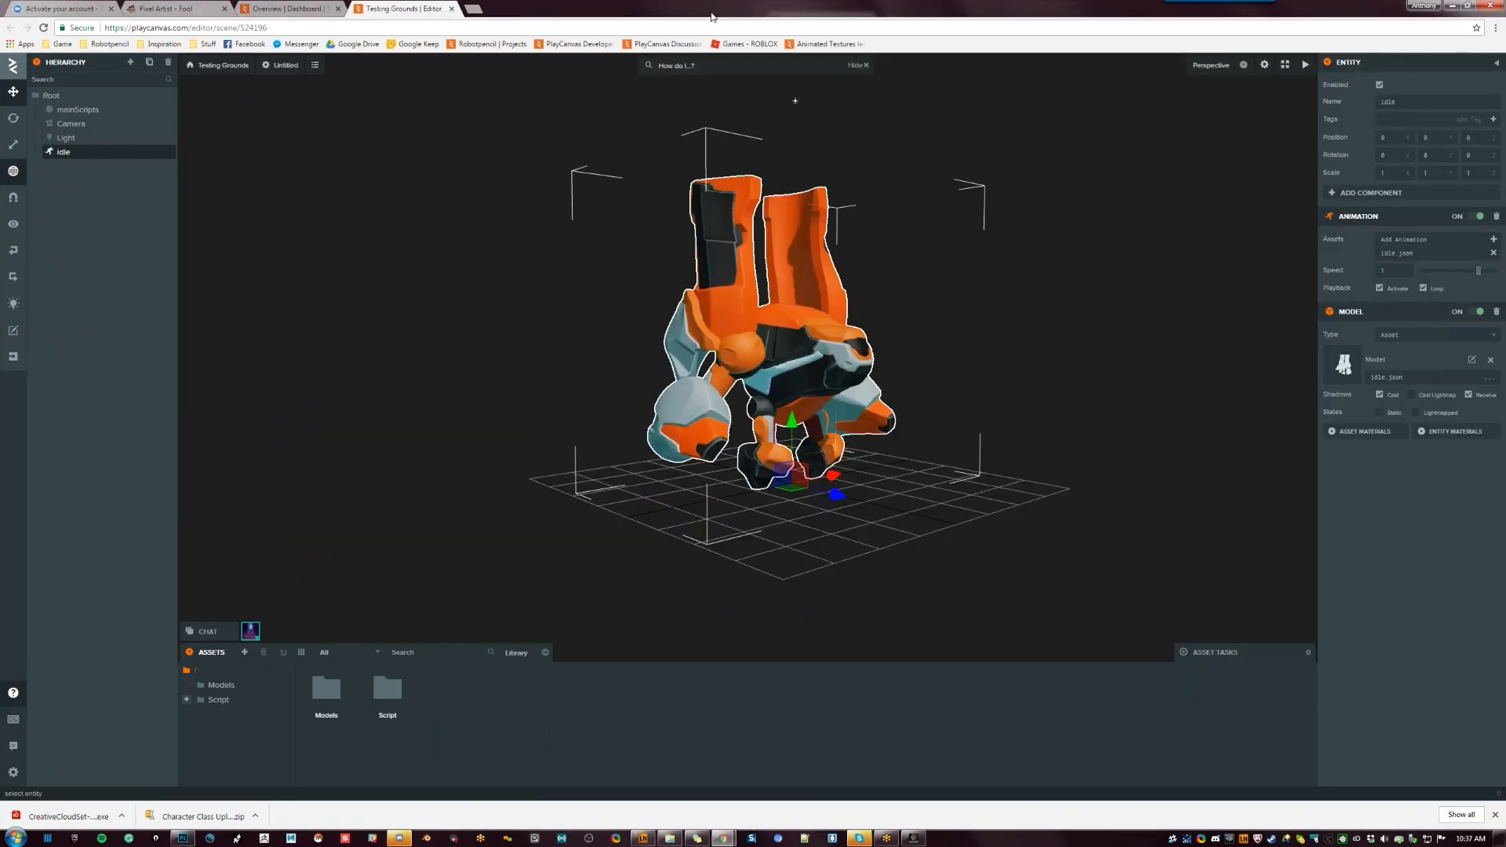
{"action": "left_click", "coordinate": [938, 342]}
{"action": "left_click", "coordinate": [828, 376]}
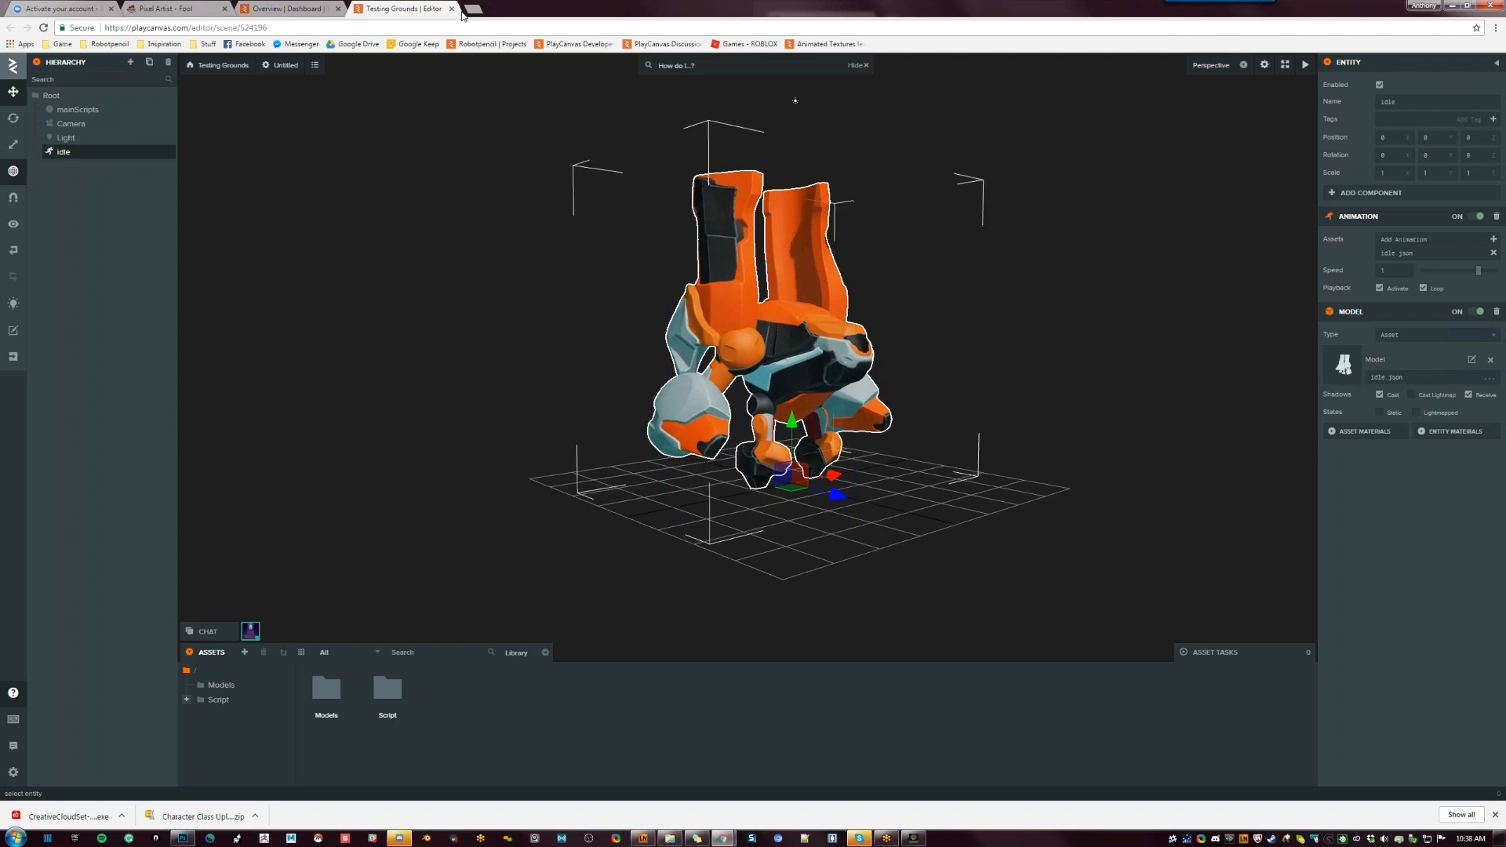
Check the bookmarked Animated Textures learning project in a new tab and delete its bookmark
{"action": "key", "text": "ctrl+t"}
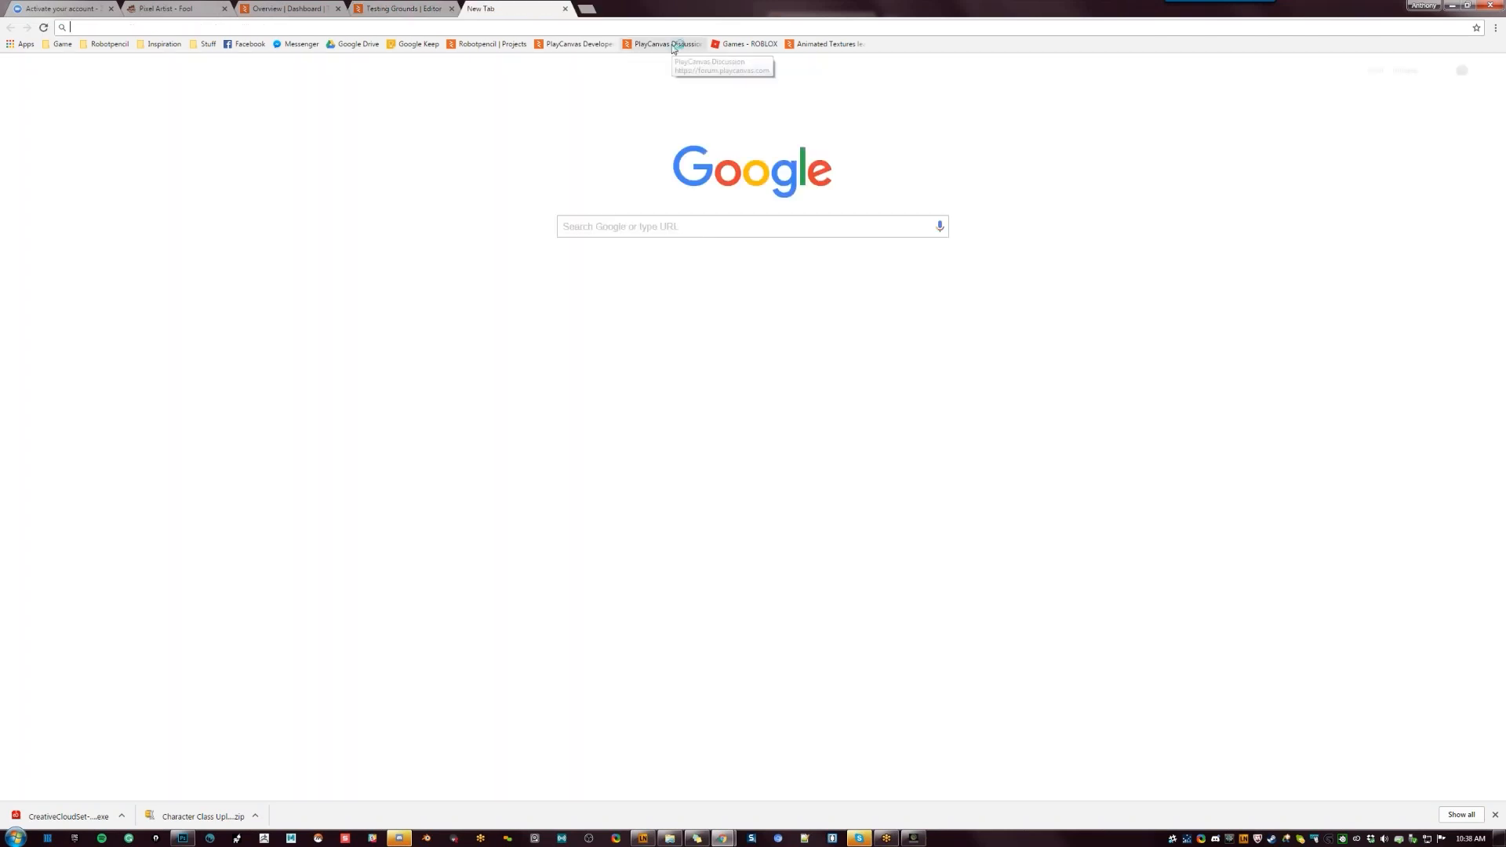
{"action": "left_click_drag", "start_coordinate": [832, 45], "coordinate": [749, 47]}
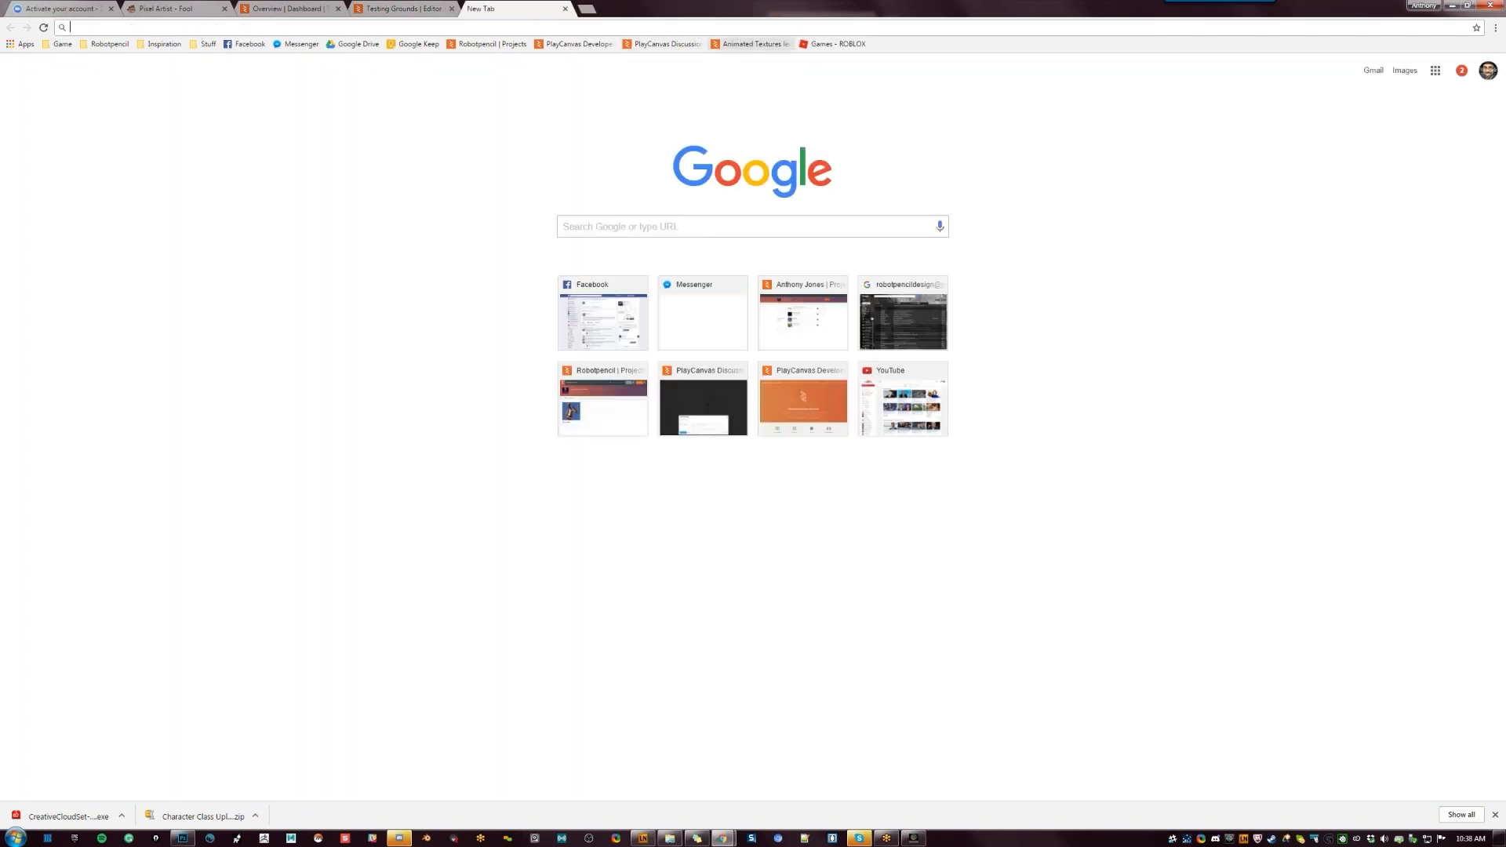
{"action": "left_click", "coordinate": [749, 46]}
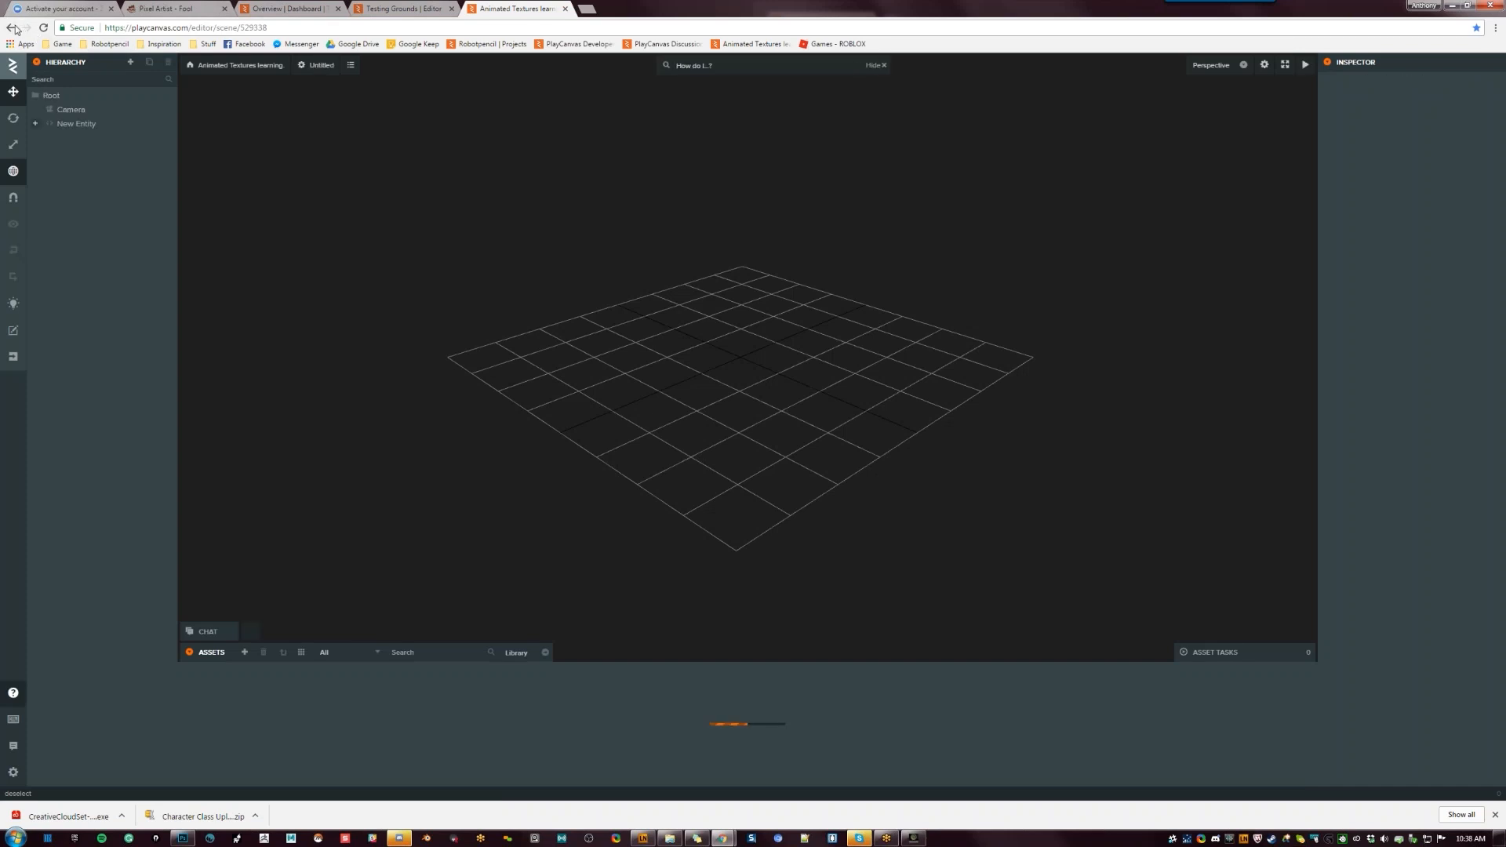
{"action": "right_click", "coordinate": [743, 44]}
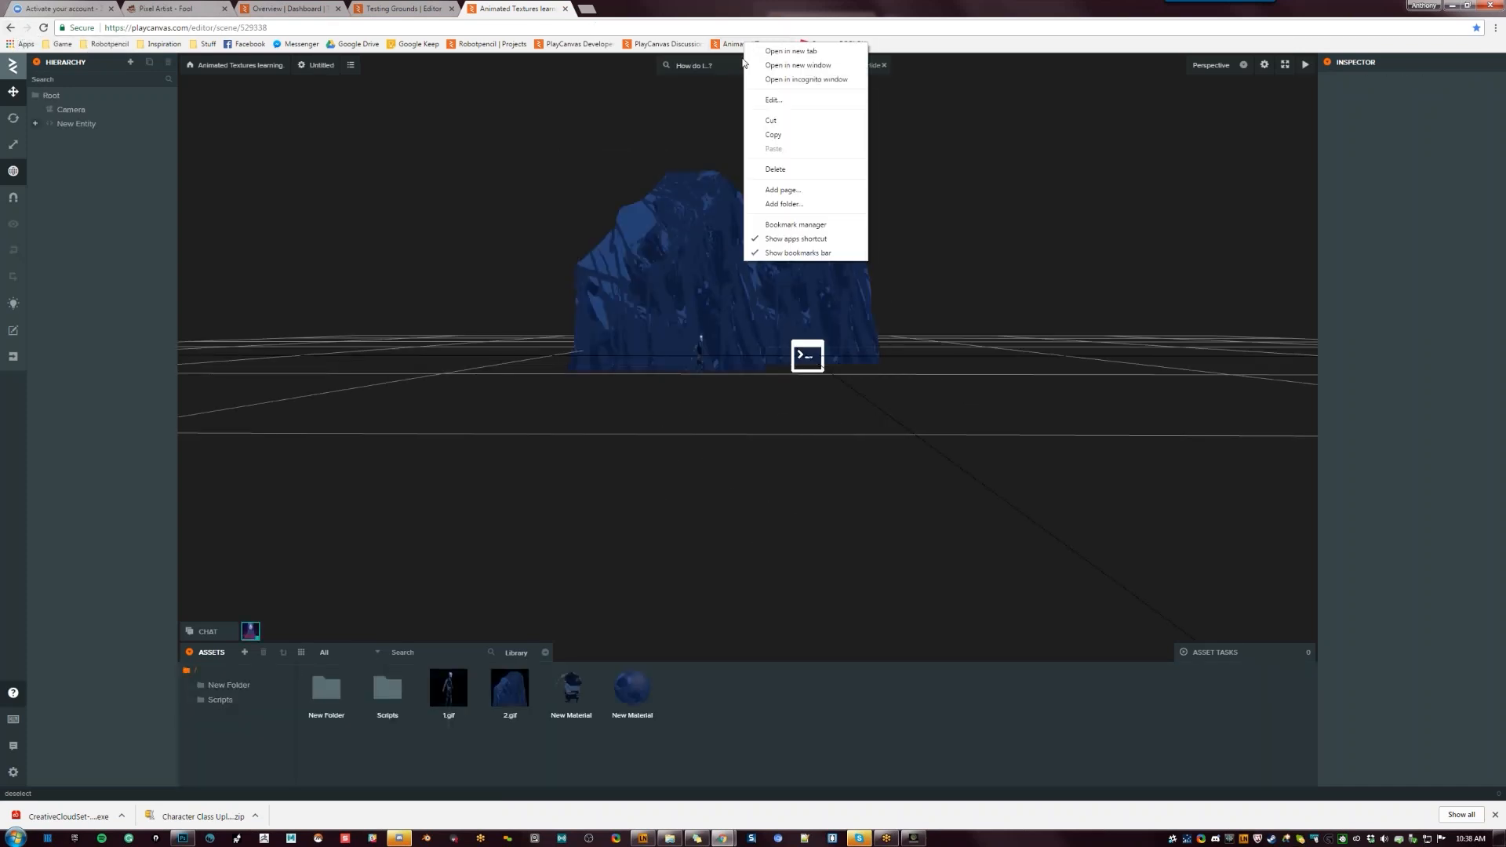
{"action": "left_click", "coordinate": [799, 169]}
{"action": "left_click", "coordinate": [390, 6]}
{"action": "left_click", "coordinate": [548, 9]}
{"action": "left_click", "coordinate": [565, 9]}
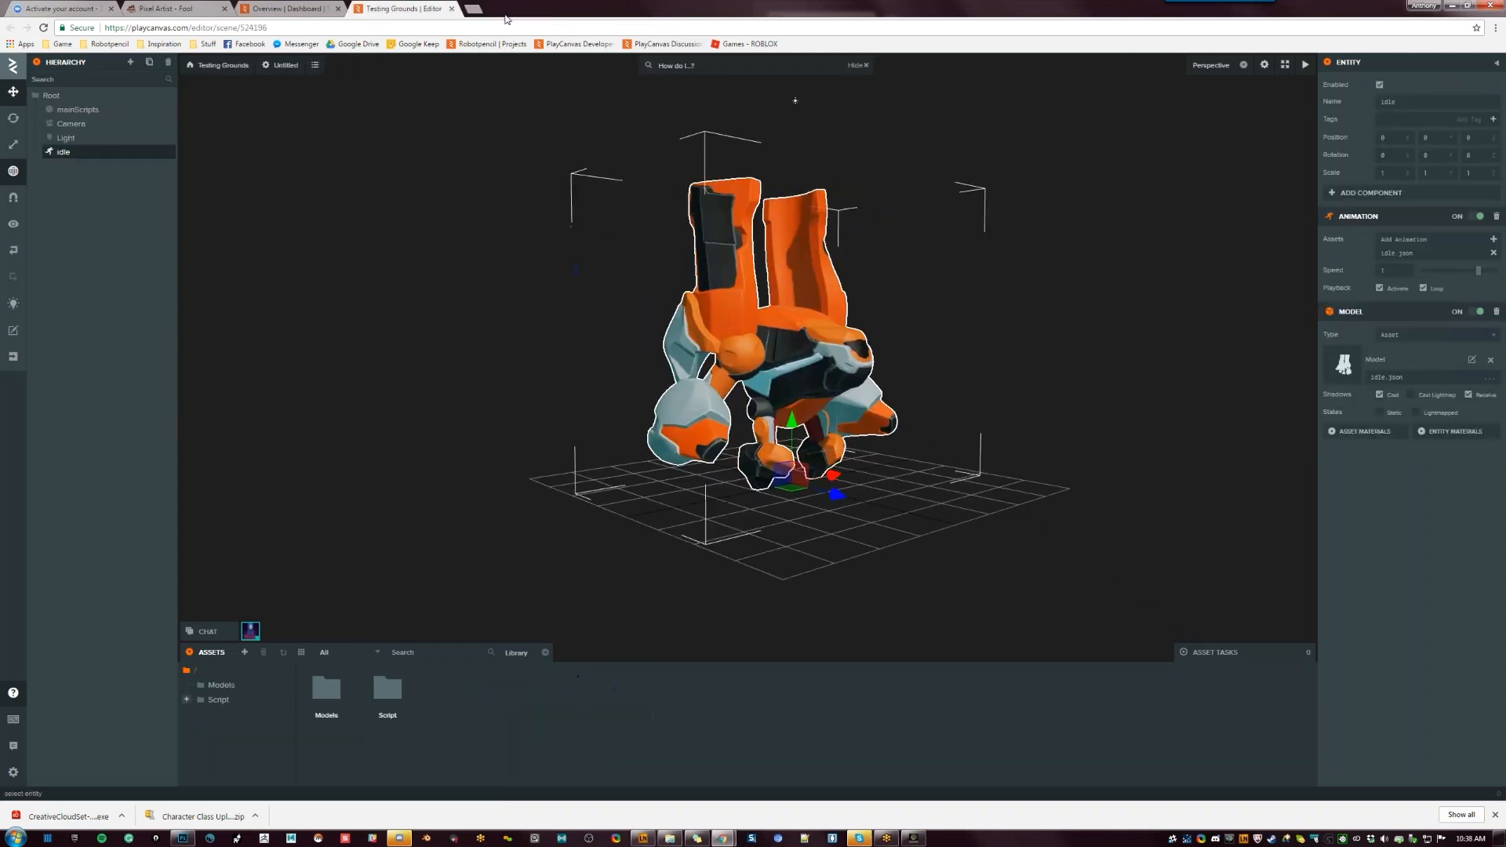
Open the PlayCanvas discussion forum in a new tab and view the account's notifications
{"action": "middle_click", "coordinate": [681, 44]}
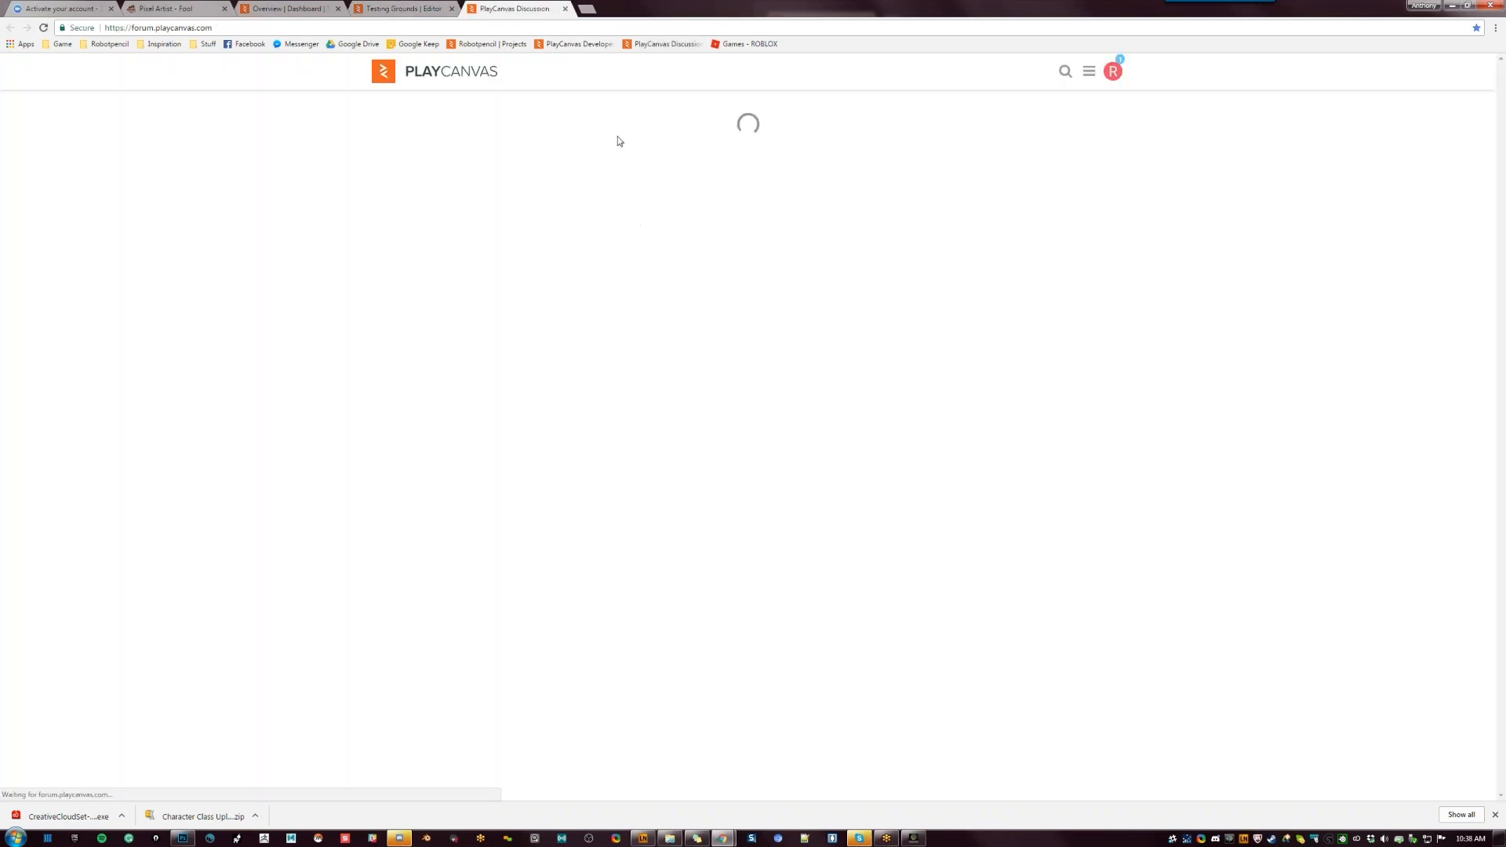
{"action": "left_click", "coordinate": [1113, 71]}
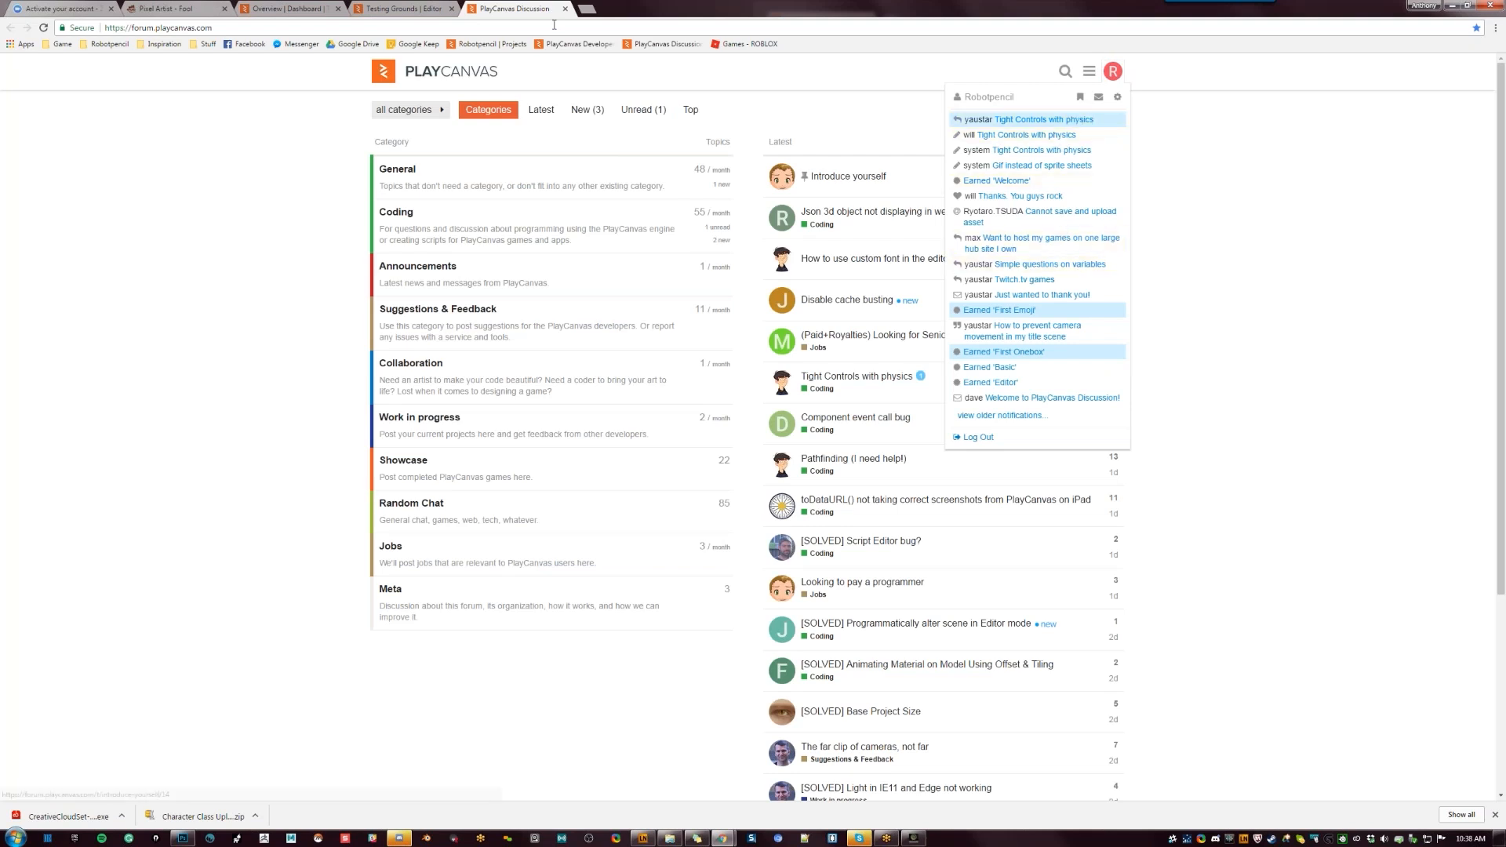
{"action": "left_click", "coordinate": [389, 8]}
{"action": "left_click", "coordinate": [487, 8]}
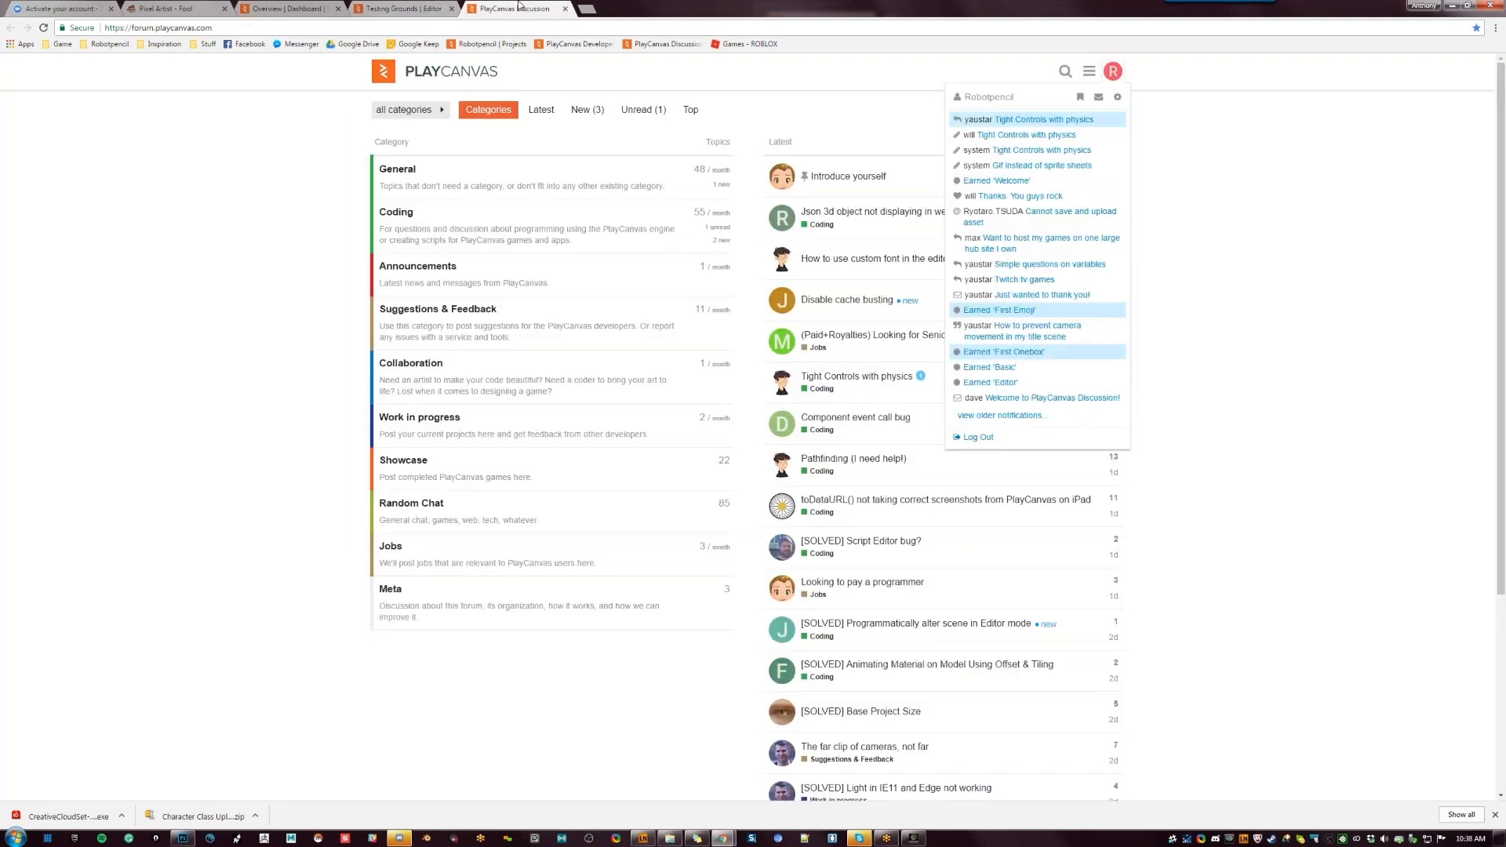
Open the PlayCanvas Developer Resources page, with the discussion forum in a separate tab
{"action": "left_click", "coordinate": [597, 45]}
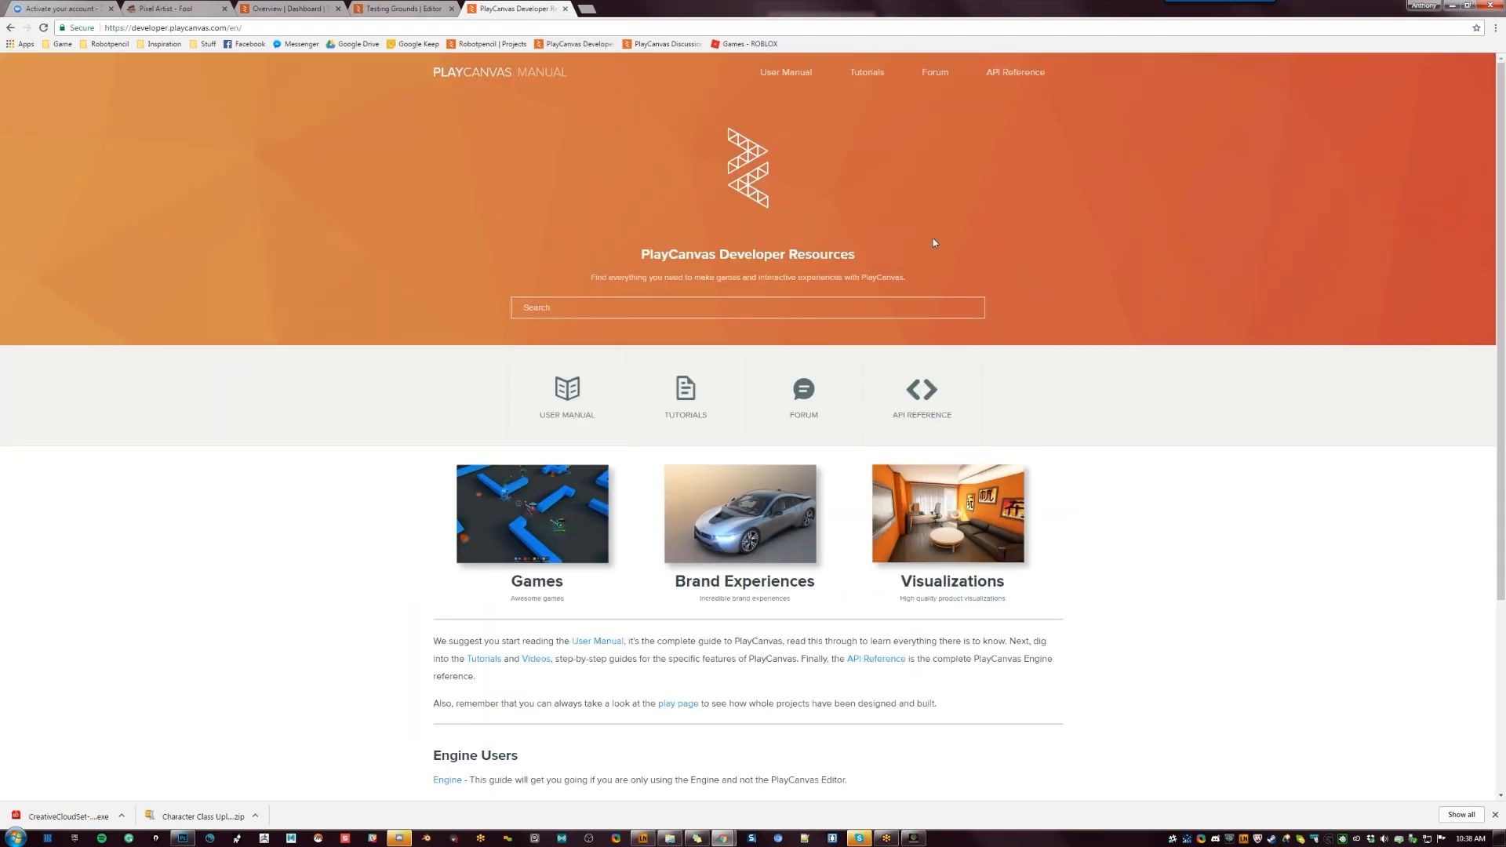
{"action": "middle_click", "coordinate": [648, 45]}
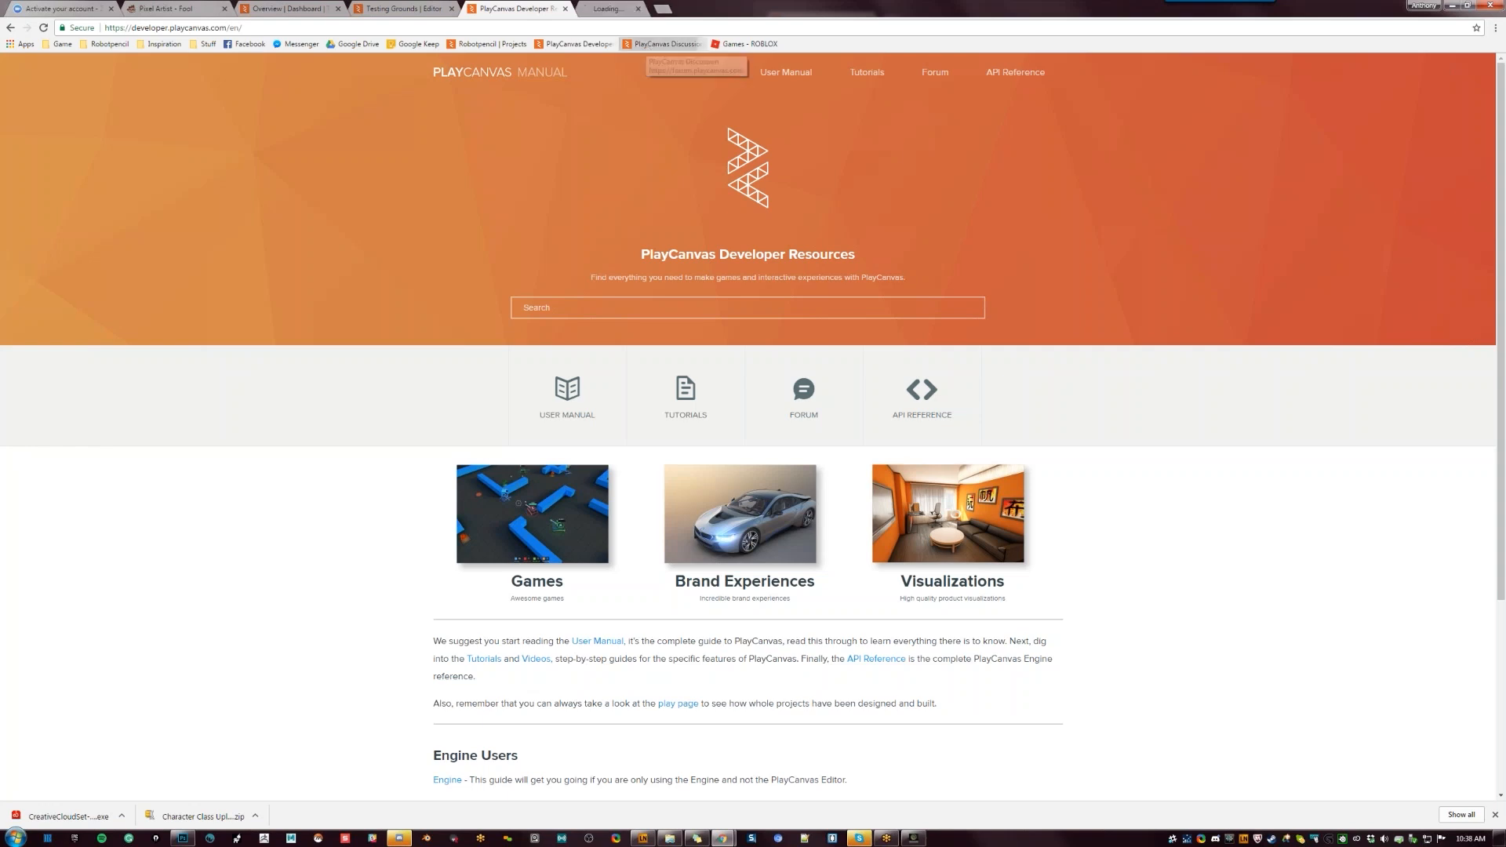
{"action": "left_click", "coordinate": [637, 9]}
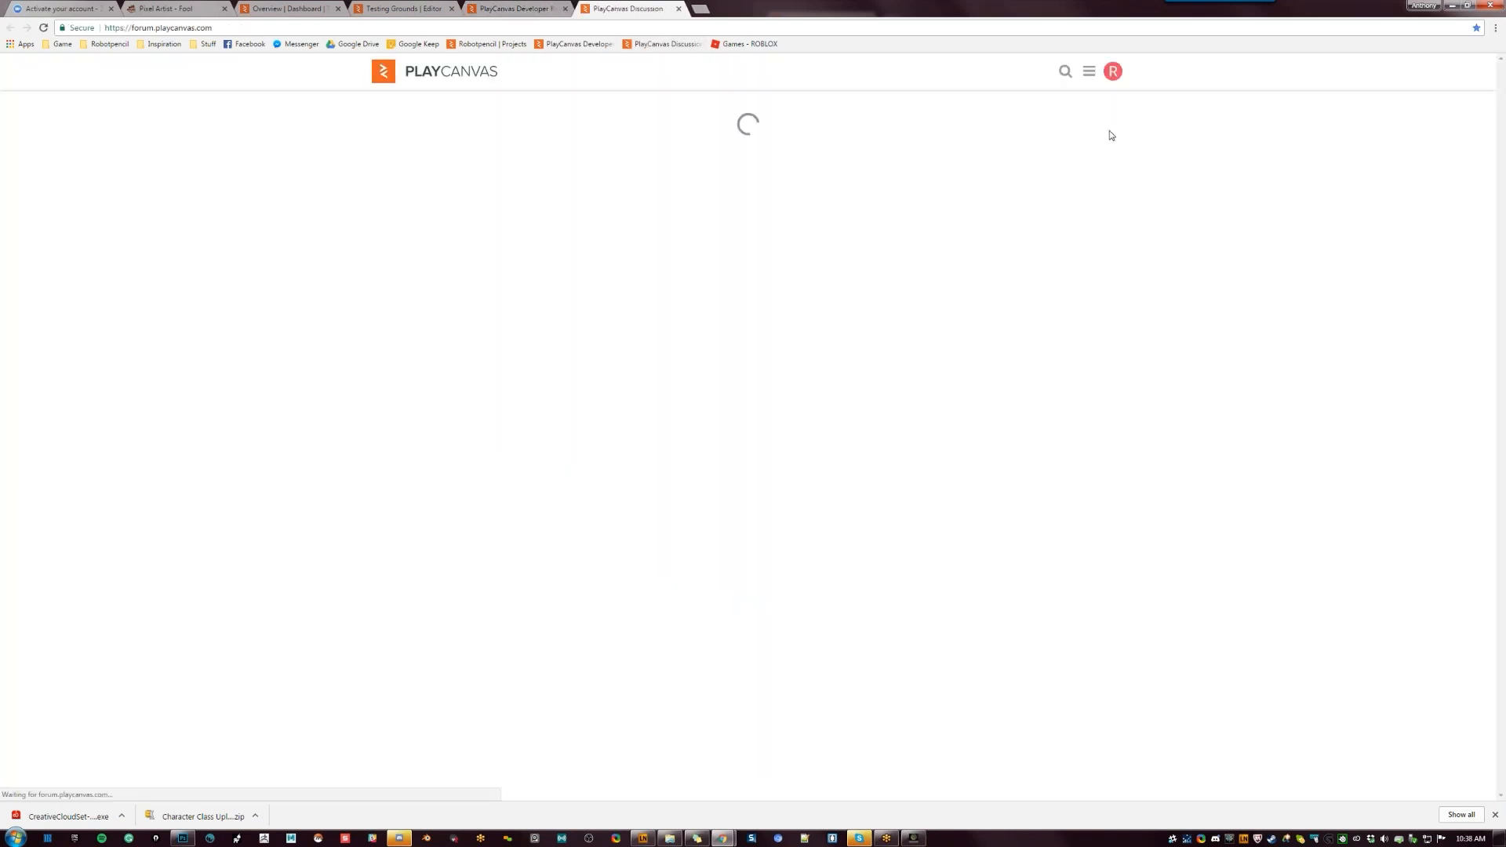
Open the Tight Controls with physics topic from the forum notifications and skim its posts and replies
{"action": "left_click", "coordinate": [1115, 77]}
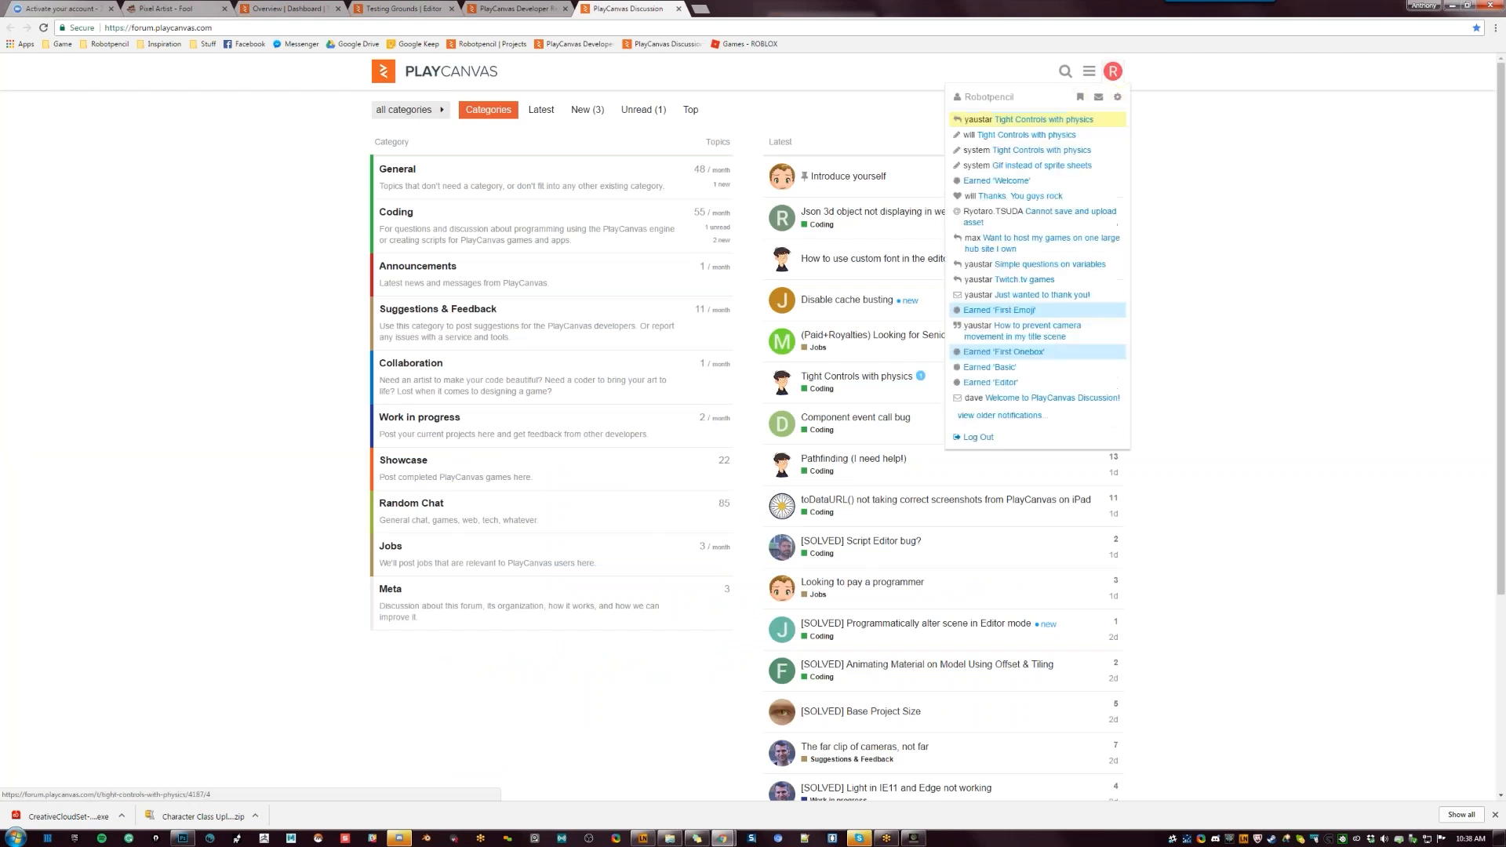
{"action": "left_click", "coordinate": [1036, 304]}
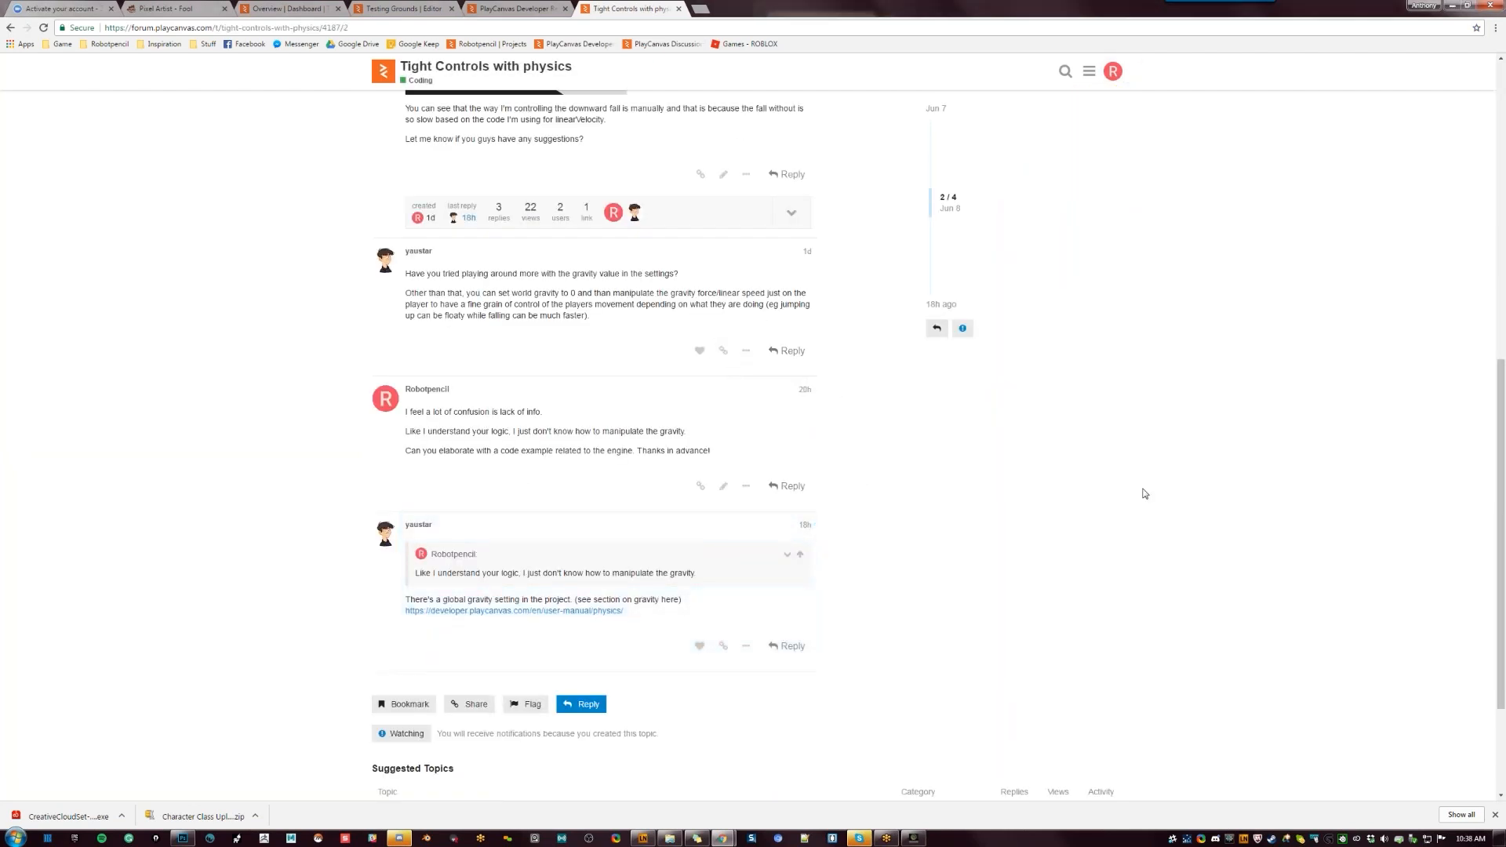
{"action": "scroll", "coordinate": [1143, 494], "scroll_direction": "up", "scroll_amount": 8}
{"action": "scroll", "coordinate": [1144, 493], "scroll_direction": "down", "scroll_amount": 1}
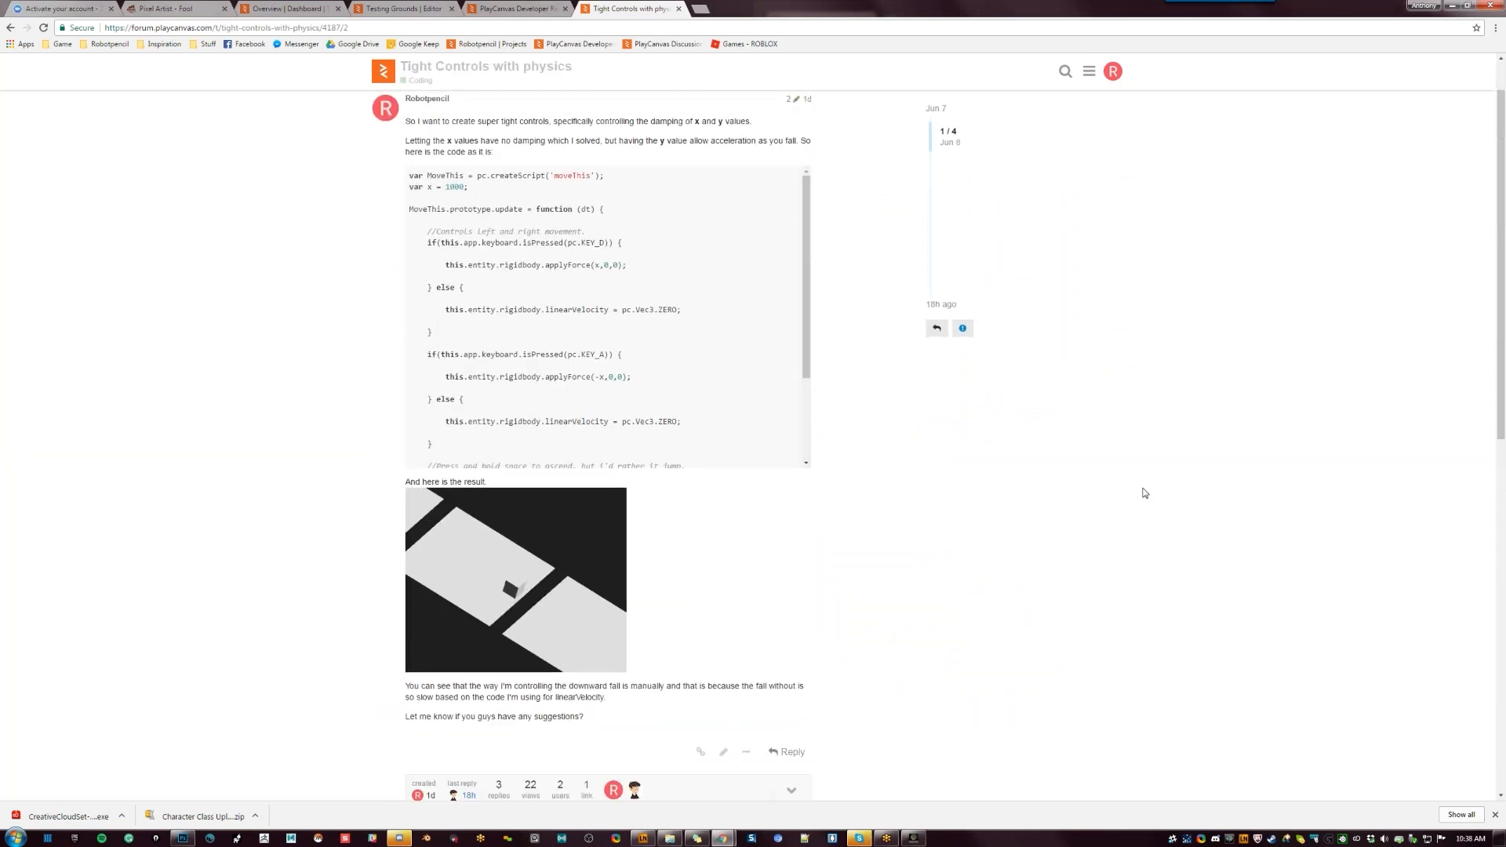
{"action": "scroll", "coordinate": [1143, 494], "scroll_direction": "up", "scroll_amount": 1}
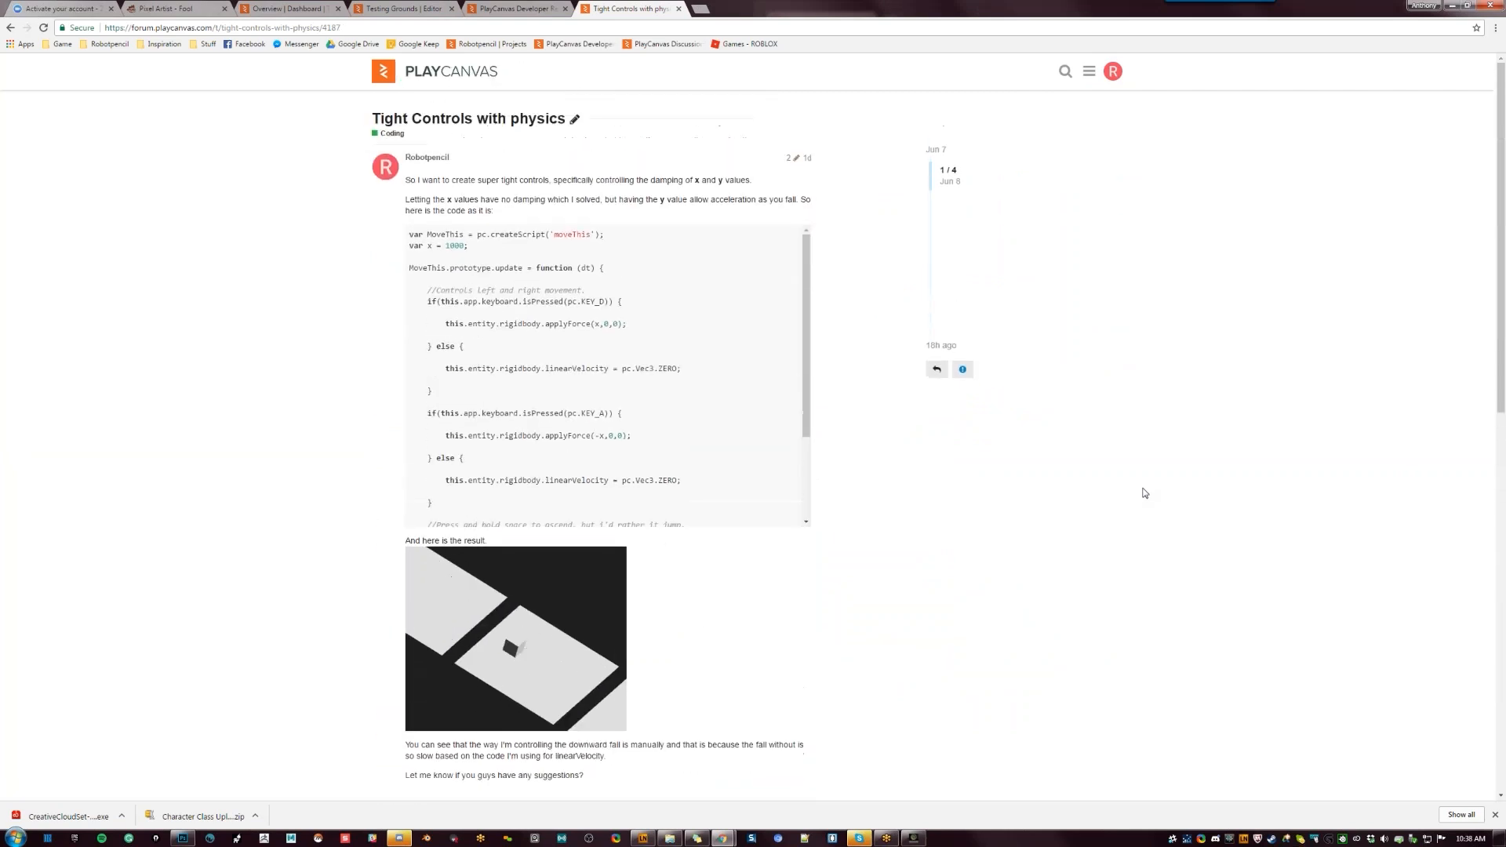
{"action": "scroll", "coordinate": [845, 393], "scroll_direction": "down", "scroll_amount": 12}
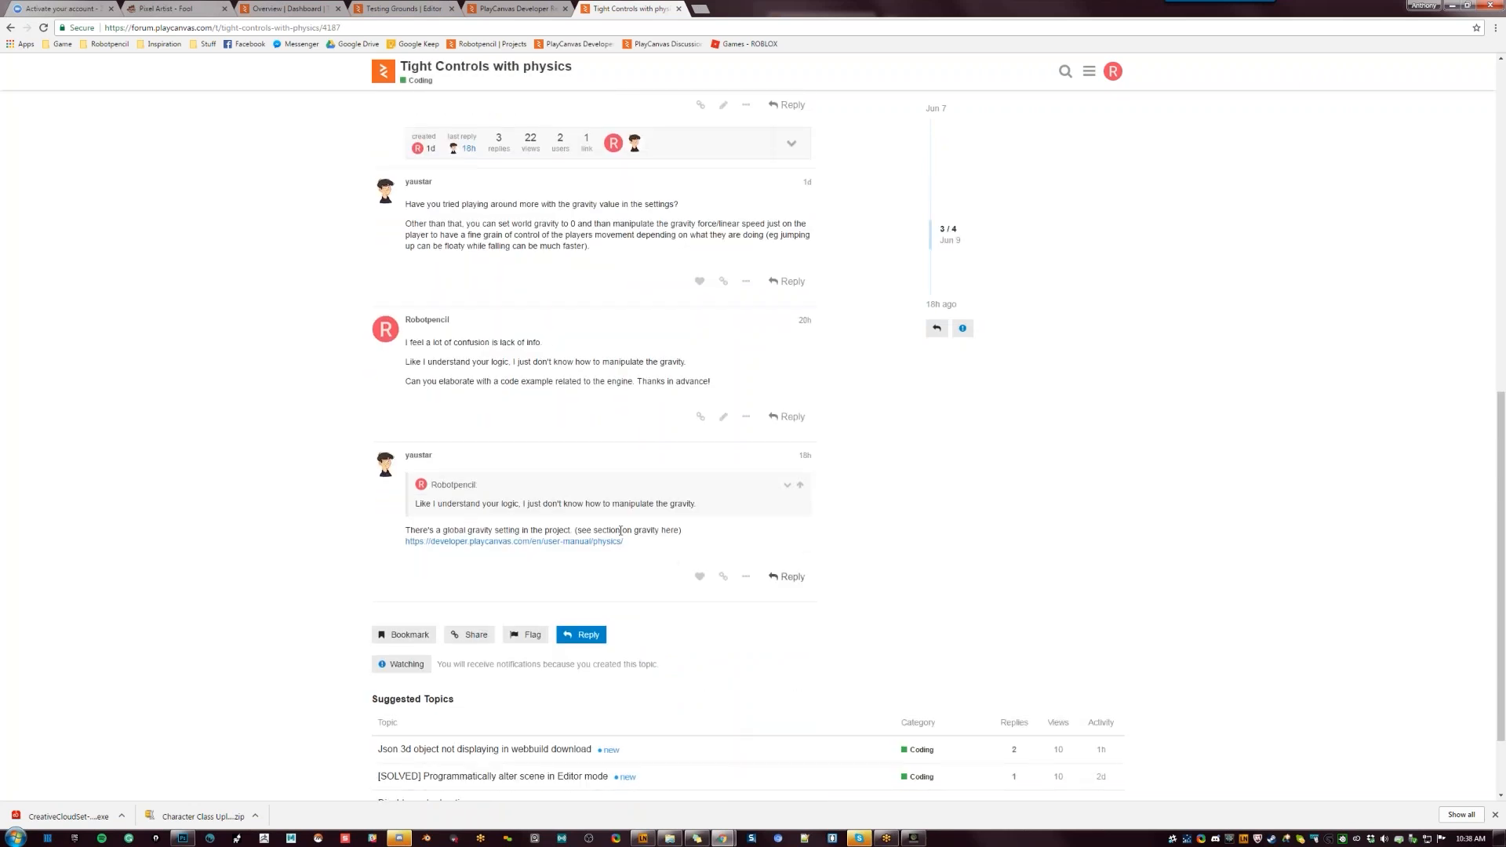
{"action": "scroll", "coordinate": [905, 559], "scroll_direction": "up", "scroll_amount": 6}
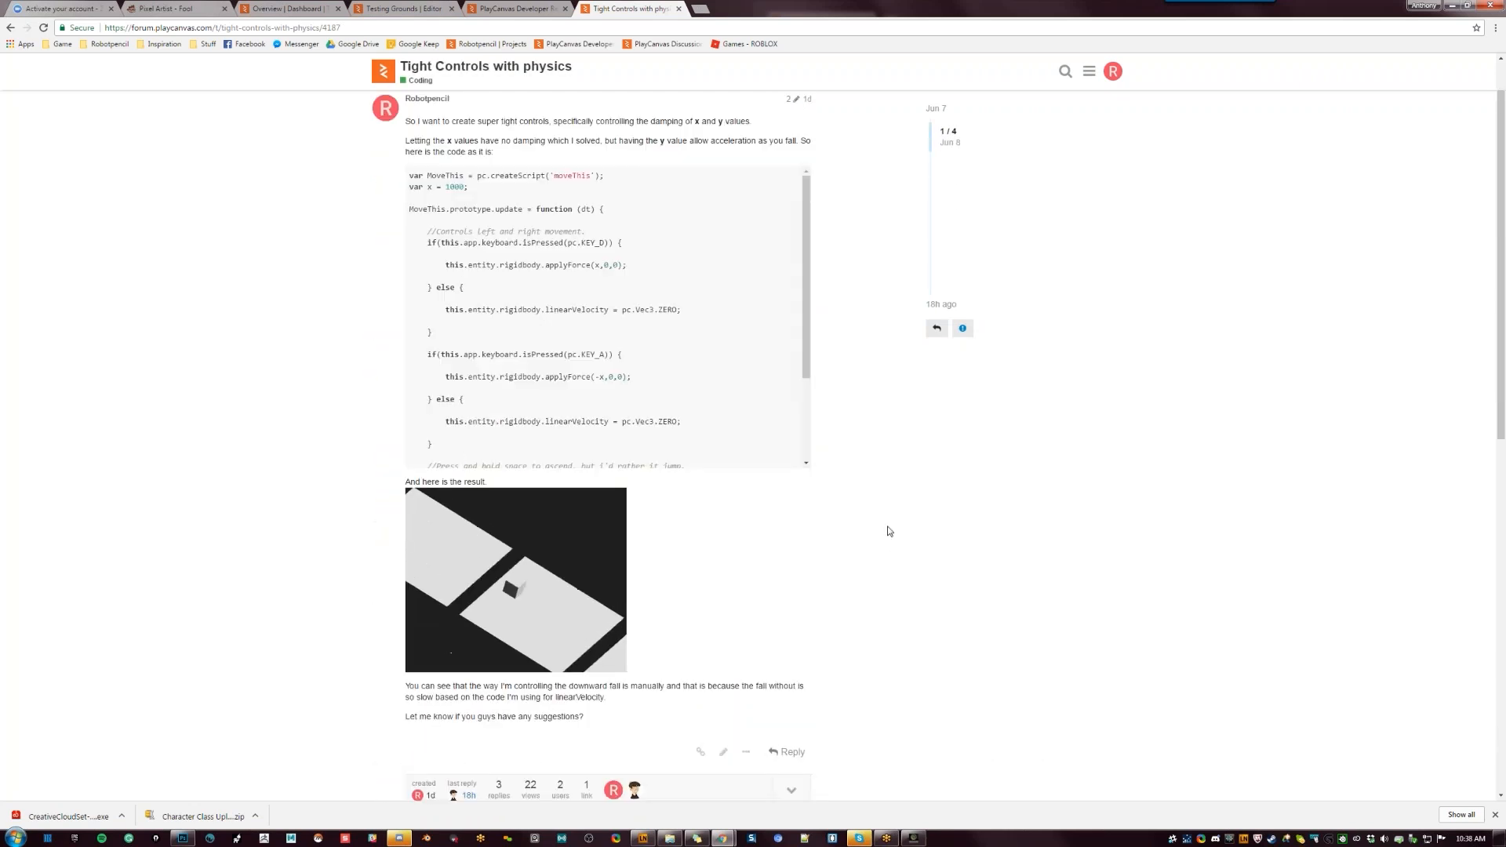
{"action": "scroll", "coordinate": [889, 541], "scroll_direction": "up", "scroll_amount": 1}
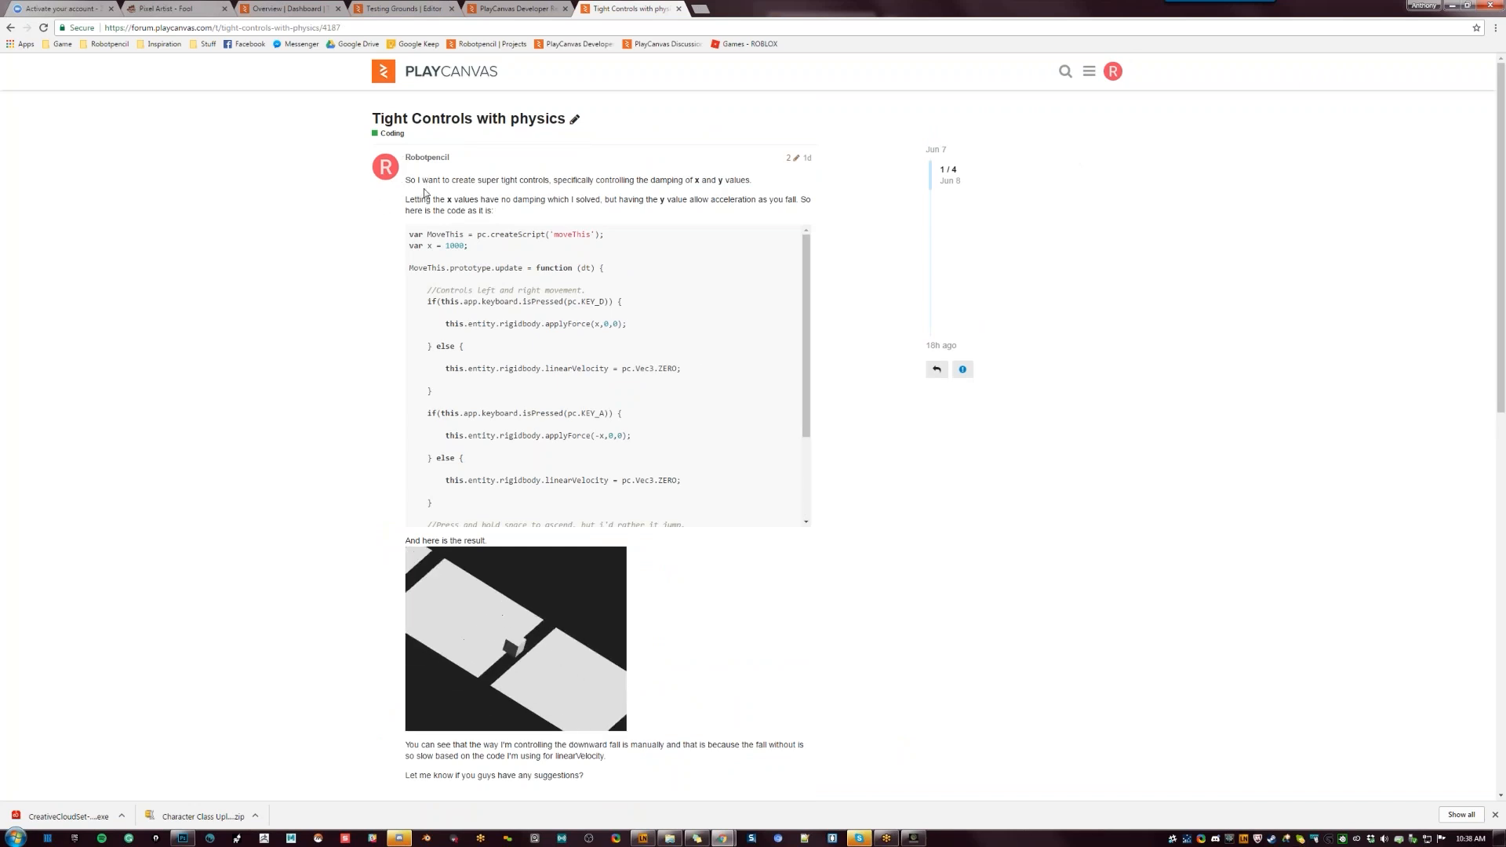
Read the topic's question about x and y damping, its movement code, and the replies about gravity
{"action": "left_click_drag", "start_coordinate": [427, 198], "coordinate": [624, 200]}
{"action": "left_click", "coordinate": [568, 183]}
{"action": "scroll", "coordinate": [542, 544], "scroll_direction": "down", "scroll_amount": 2}
{"action": "scroll", "coordinate": [542, 544], "scroll_direction": "up", "scroll_amount": 2}
{"action": "scroll", "coordinate": [604, 377], "scroll_direction": "down", "scroll_amount": 3}
{"action": "scroll", "coordinate": [590, 376], "scroll_direction": "down", "scroll_amount": 4}
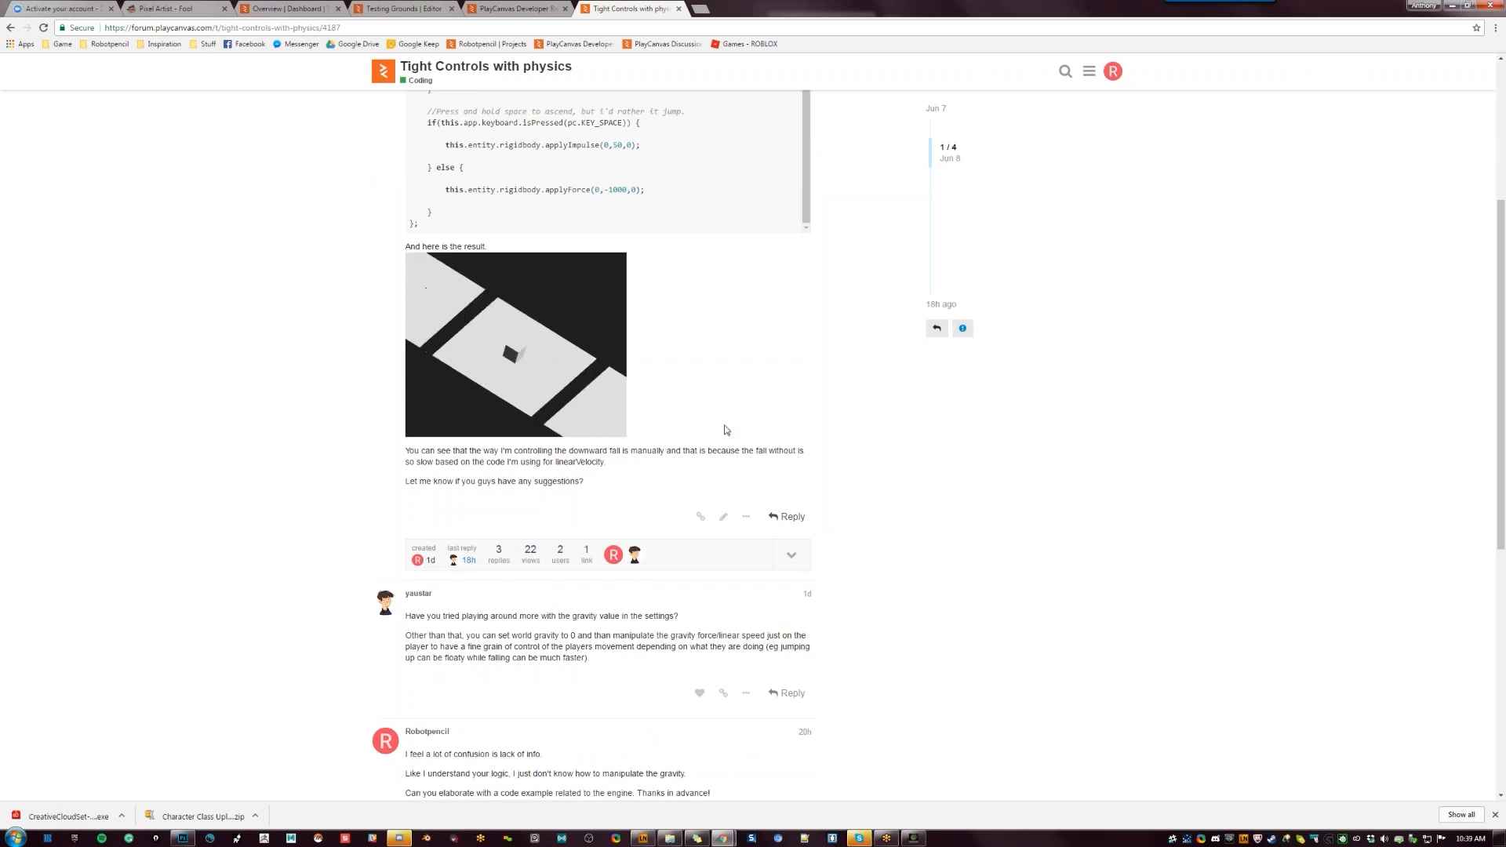
{"action": "scroll", "coordinate": [532, 322], "scroll_direction": "down", "scroll_amount": 1}
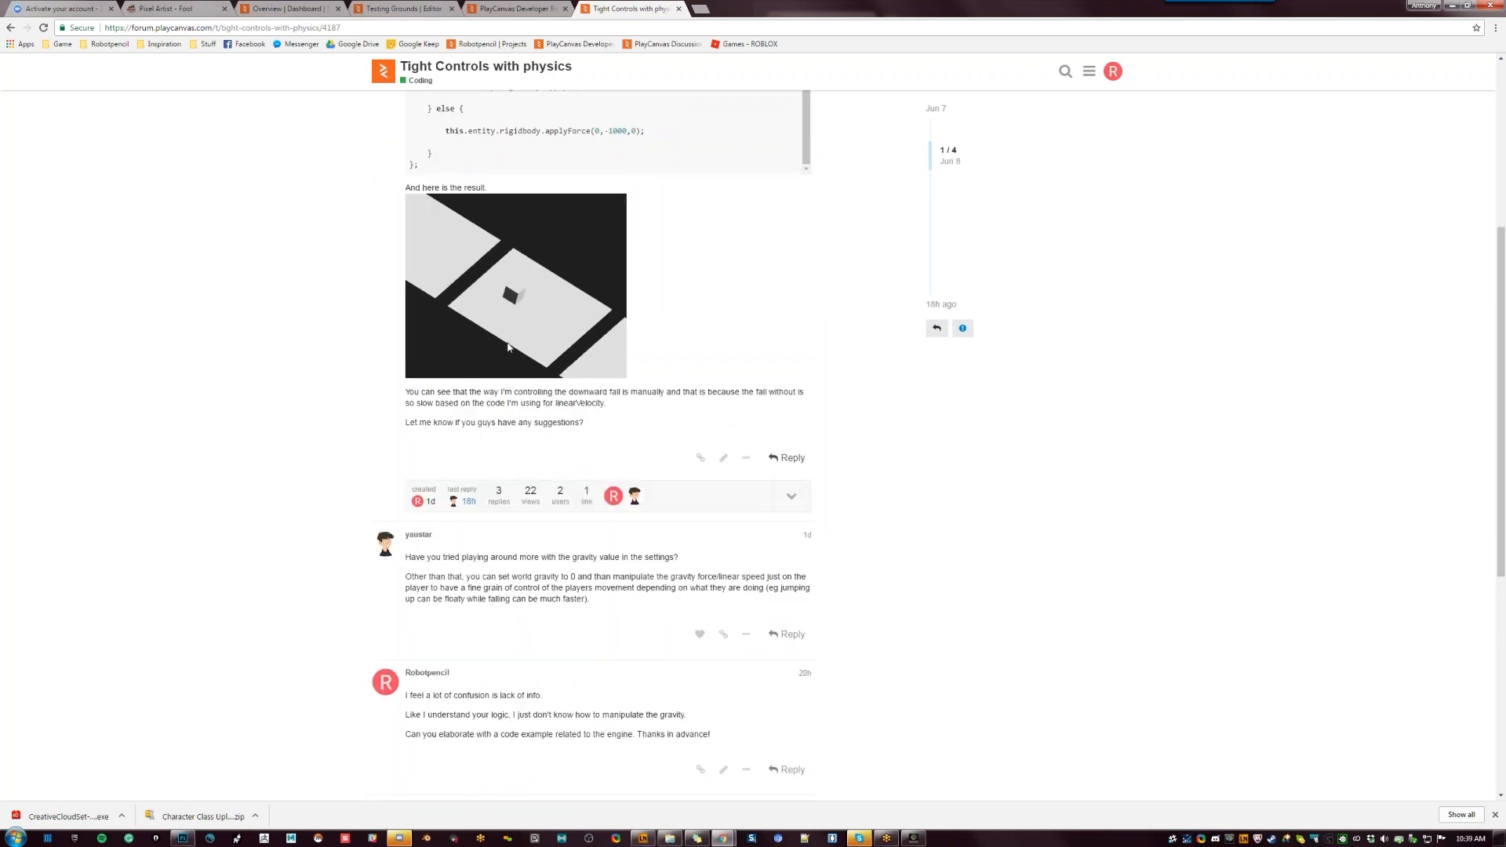
{"action": "scroll", "coordinate": [529, 321], "scroll_direction": "down", "scroll_amount": 2}
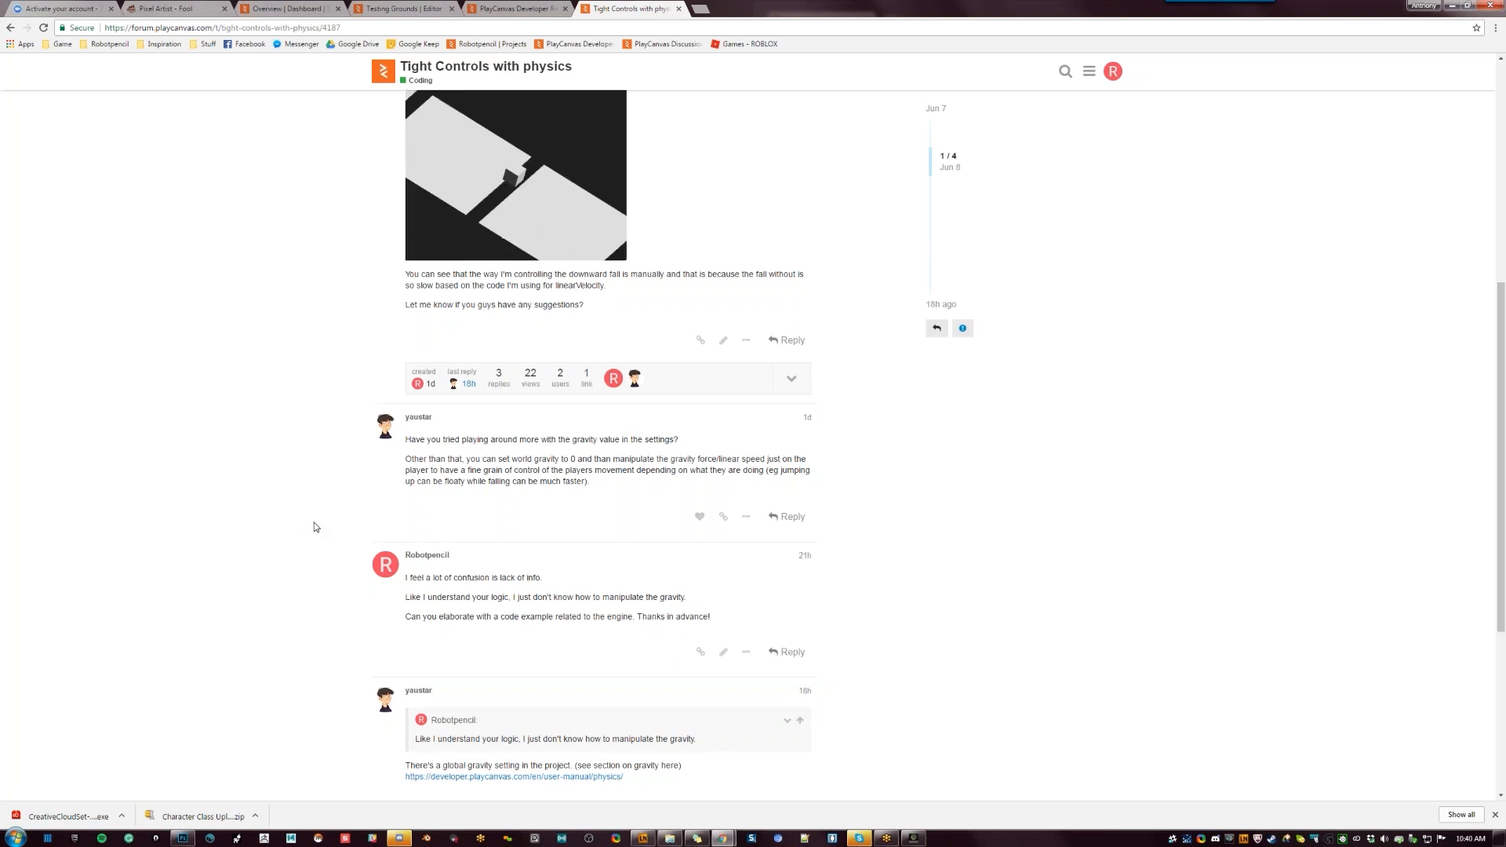
{"action": "scroll", "coordinate": [314, 527], "scroll_direction": "down", "scroll_amount": 3}
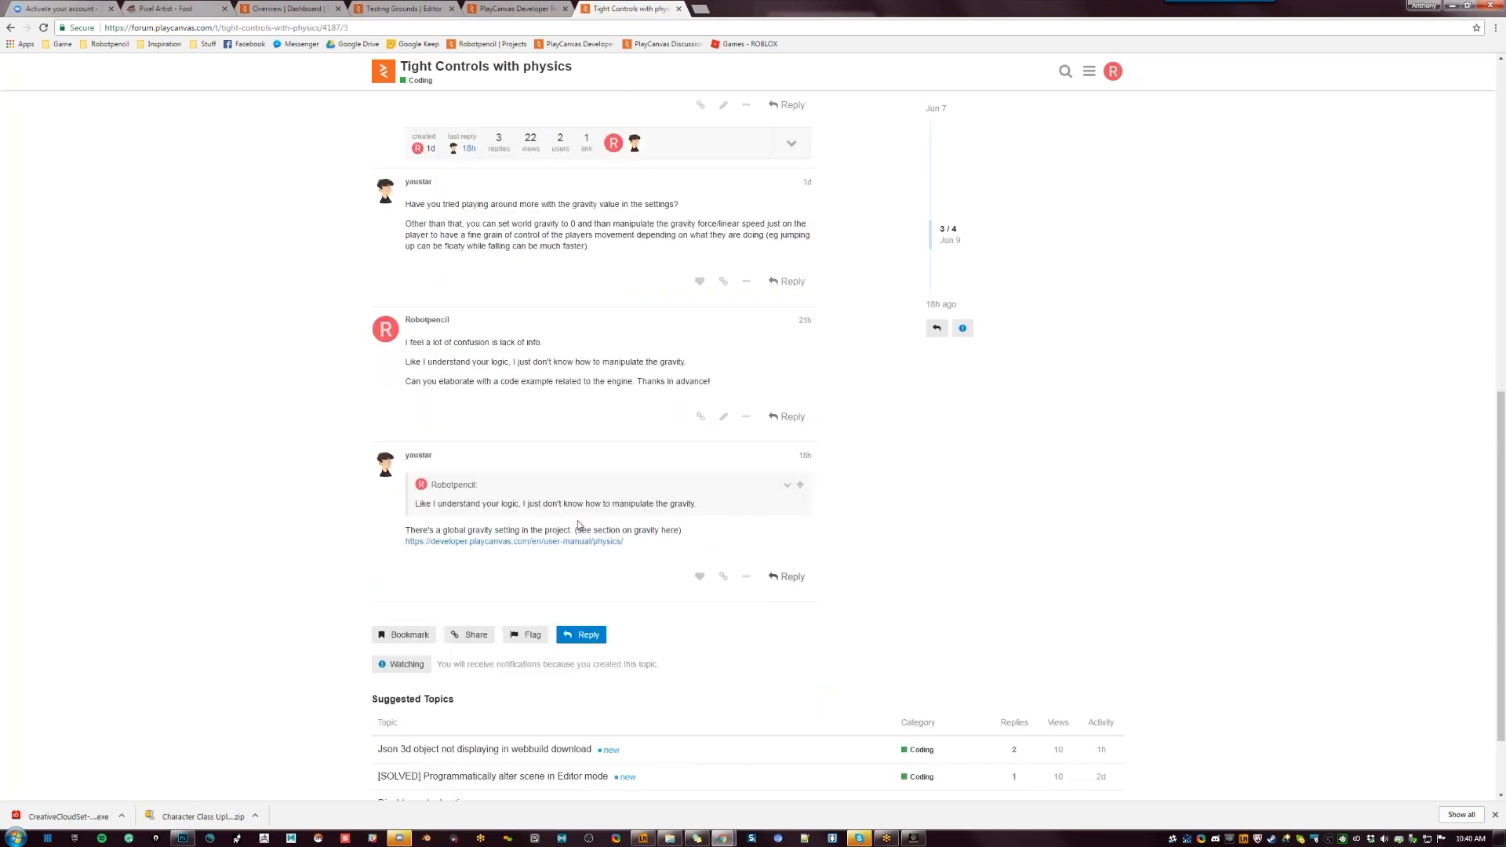
{"action": "left_click_drag", "start_coordinate": [655, 531], "coordinate": [631, 529]}
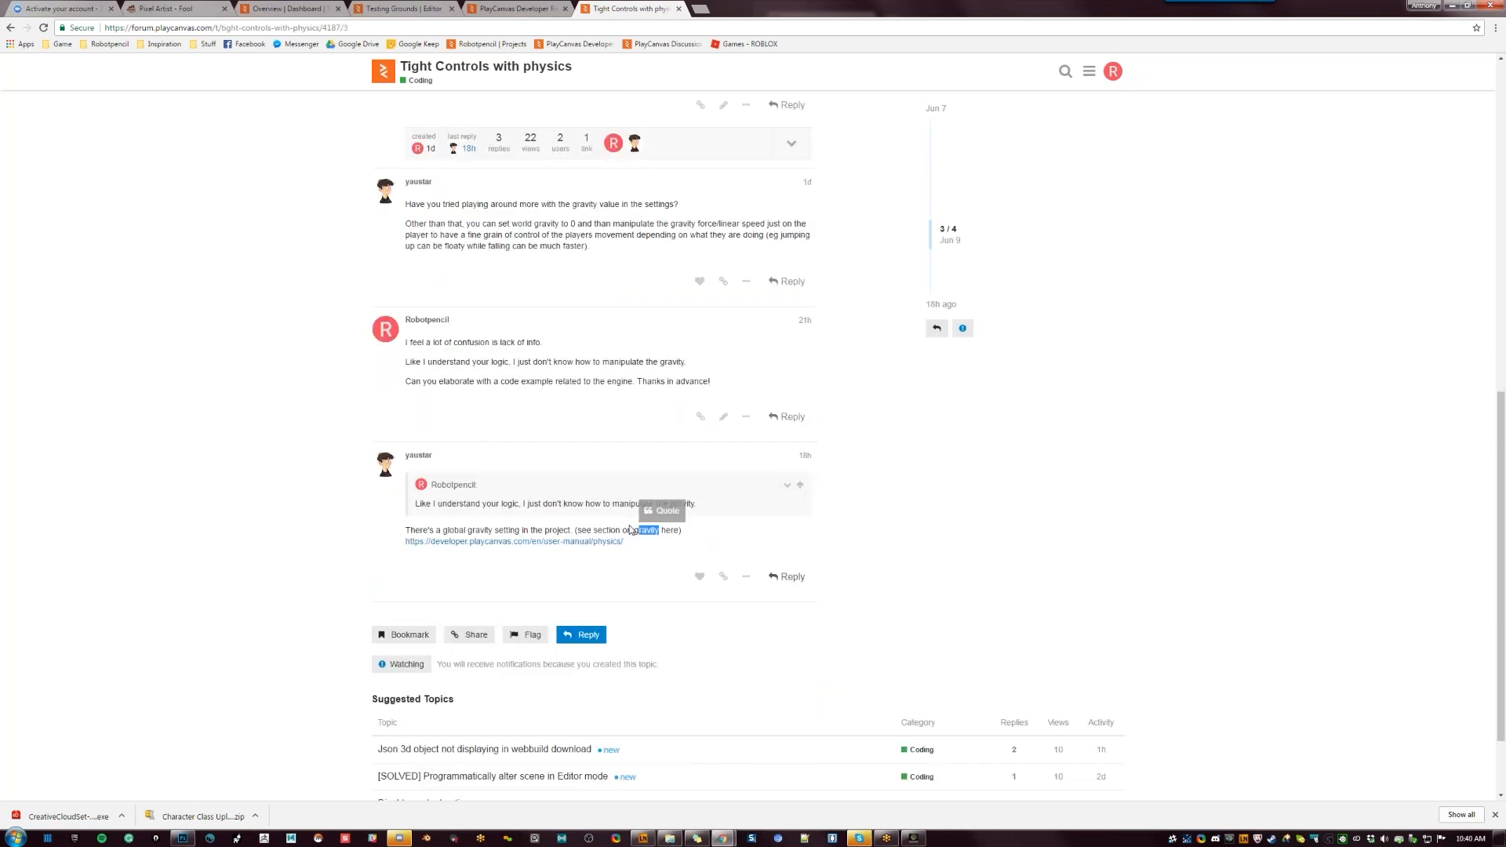
Return to the PlayCanvas Developer Resources page and open the API Reference
{"action": "left_click", "coordinate": [502, 7]}
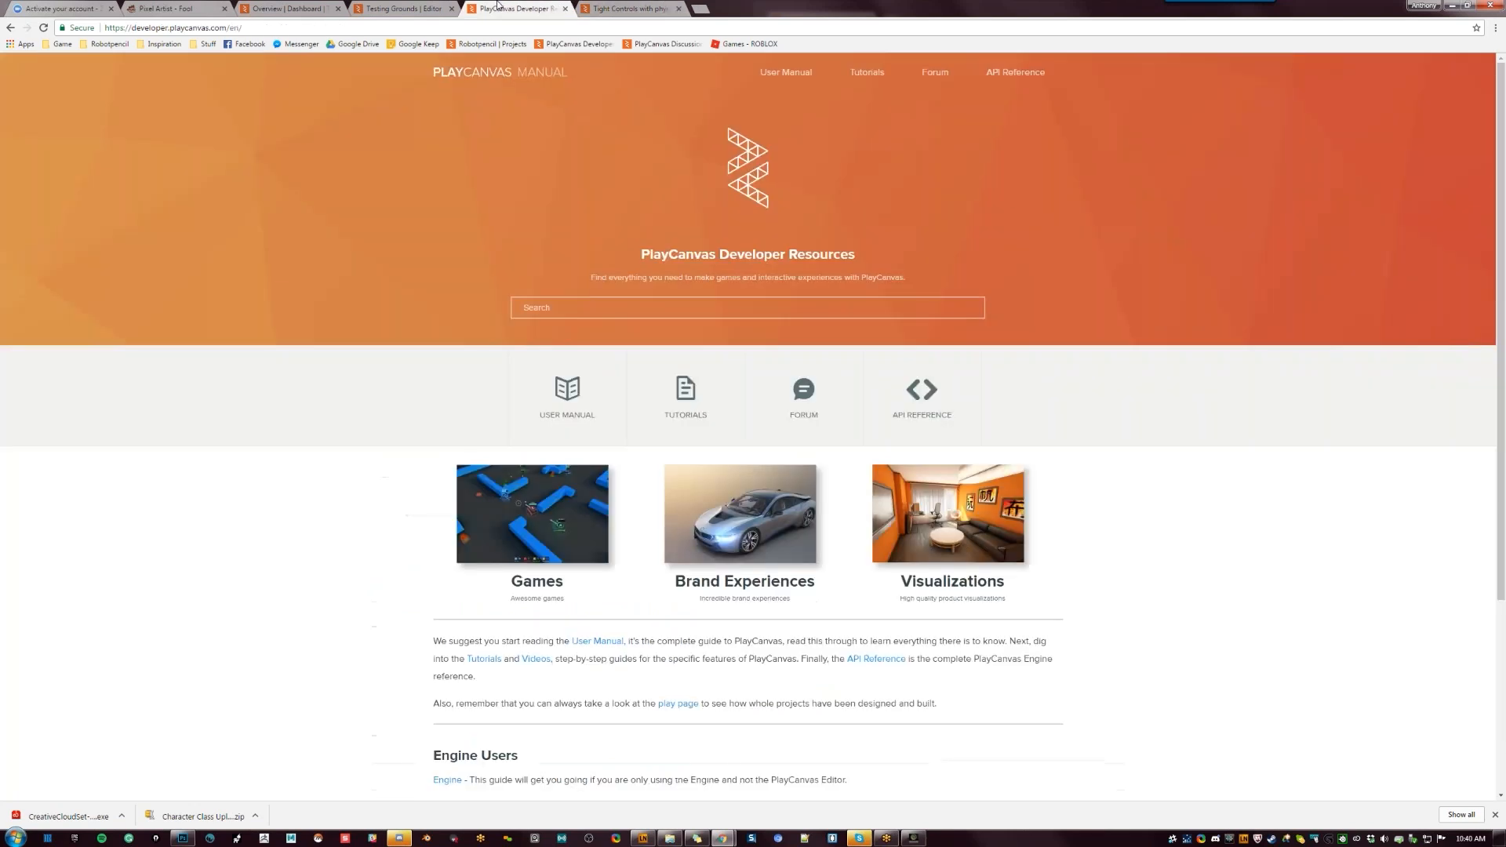
{"action": "left_click", "coordinate": [394, 6]}
{"action": "left_click", "coordinate": [531, 9]}
{"action": "scroll", "coordinate": [961, 346], "scroll_direction": "down", "scroll_amount": 4}
{"action": "scroll", "coordinate": [962, 346], "scroll_direction": "up", "scroll_amount": 3}
{"action": "left_click", "coordinate": [923, 393]}
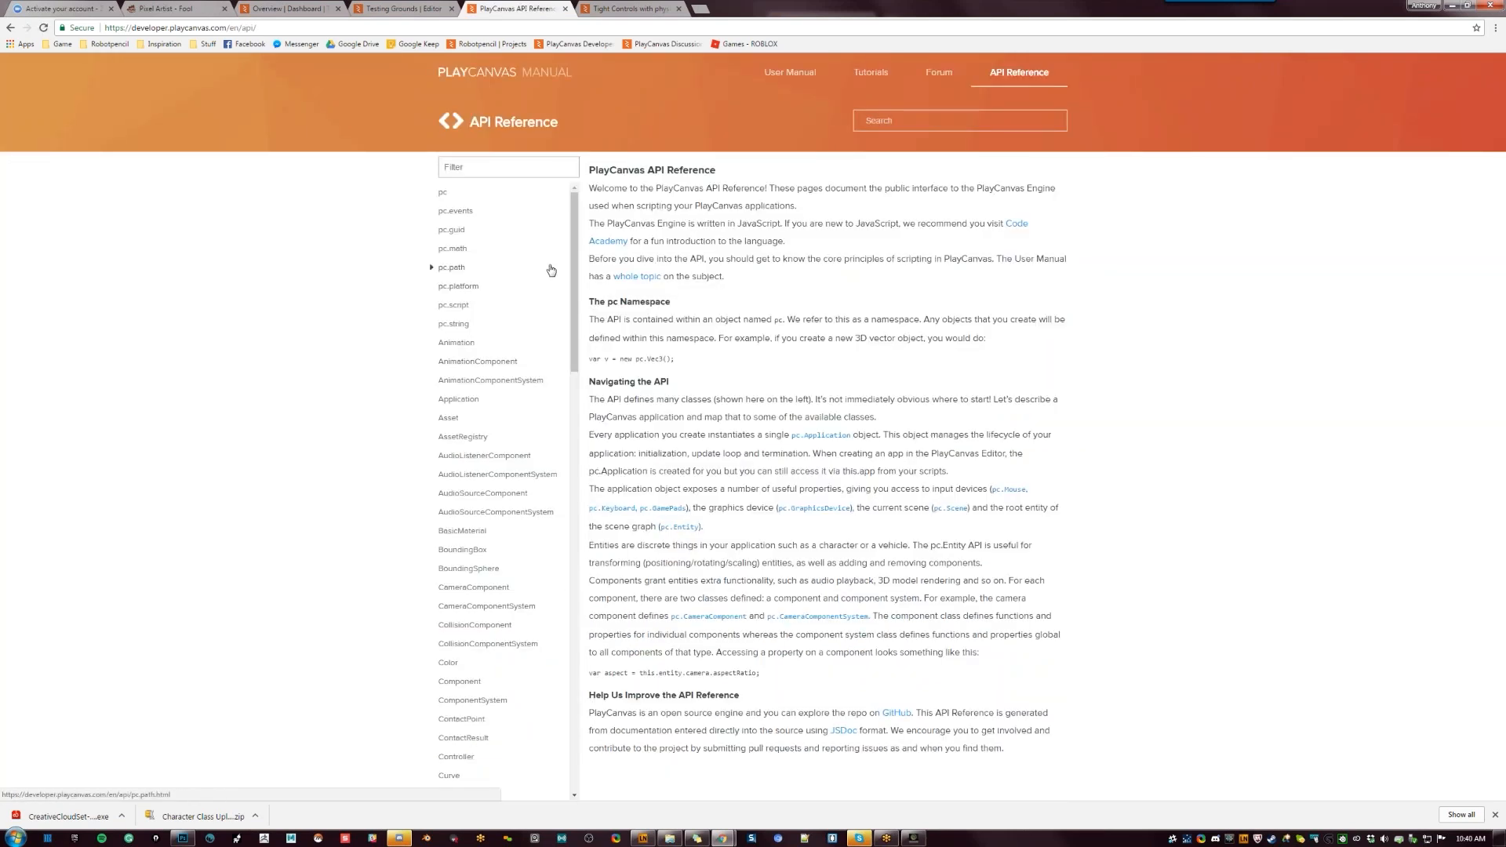
Find GamePads in the API Reference class list and examine its methods and code example
{"action": "scroll", "coordinate": [549, 270], "scroll_direction": "down", "scroll_amount": 6}
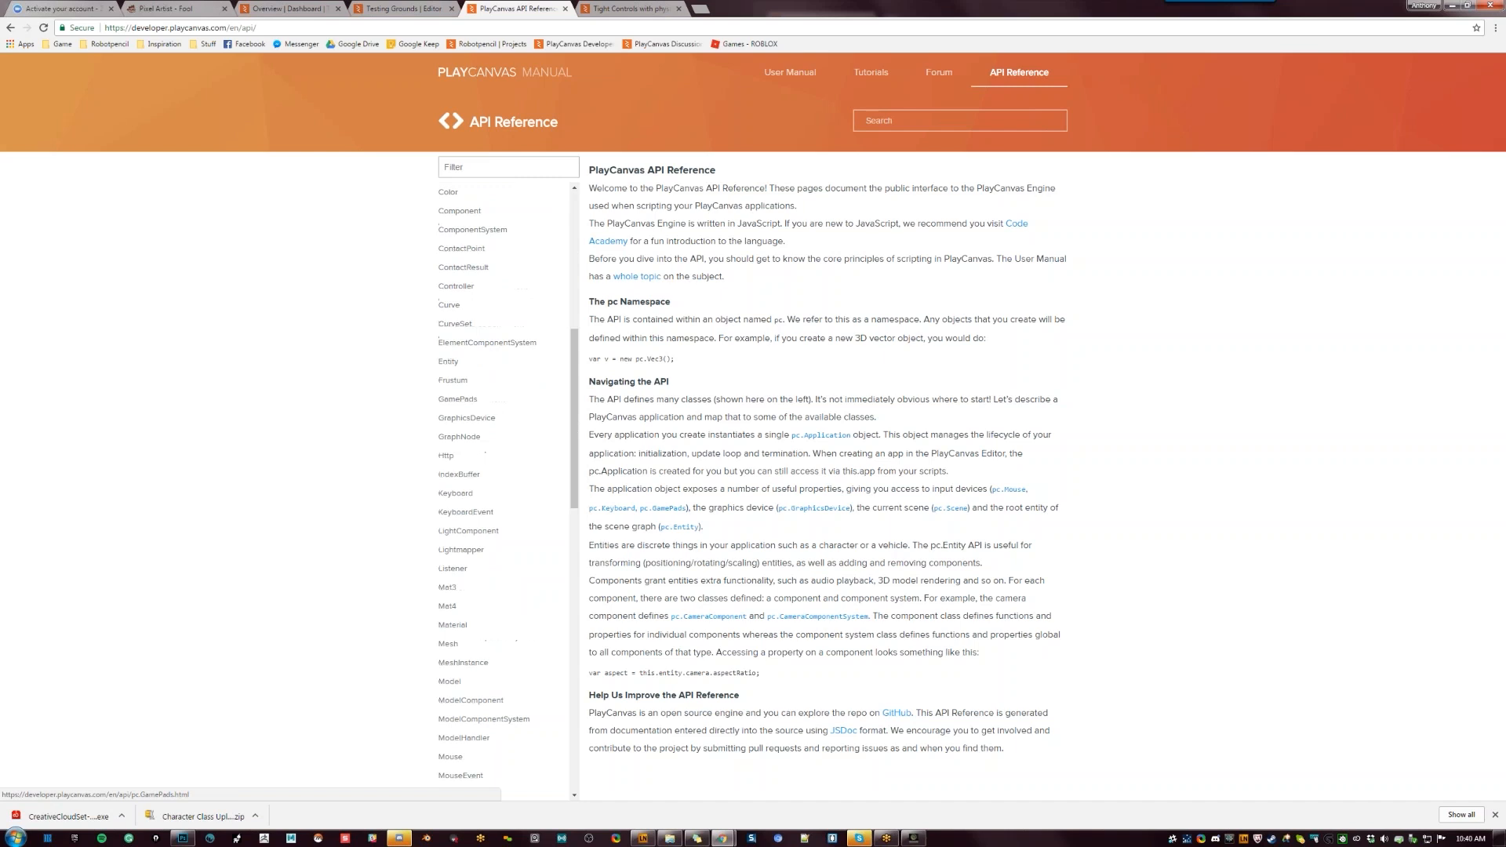
{"action": "scroll", "coordinate": [455, 283], "scroll_direction": "down", "scroll_amount": 12}
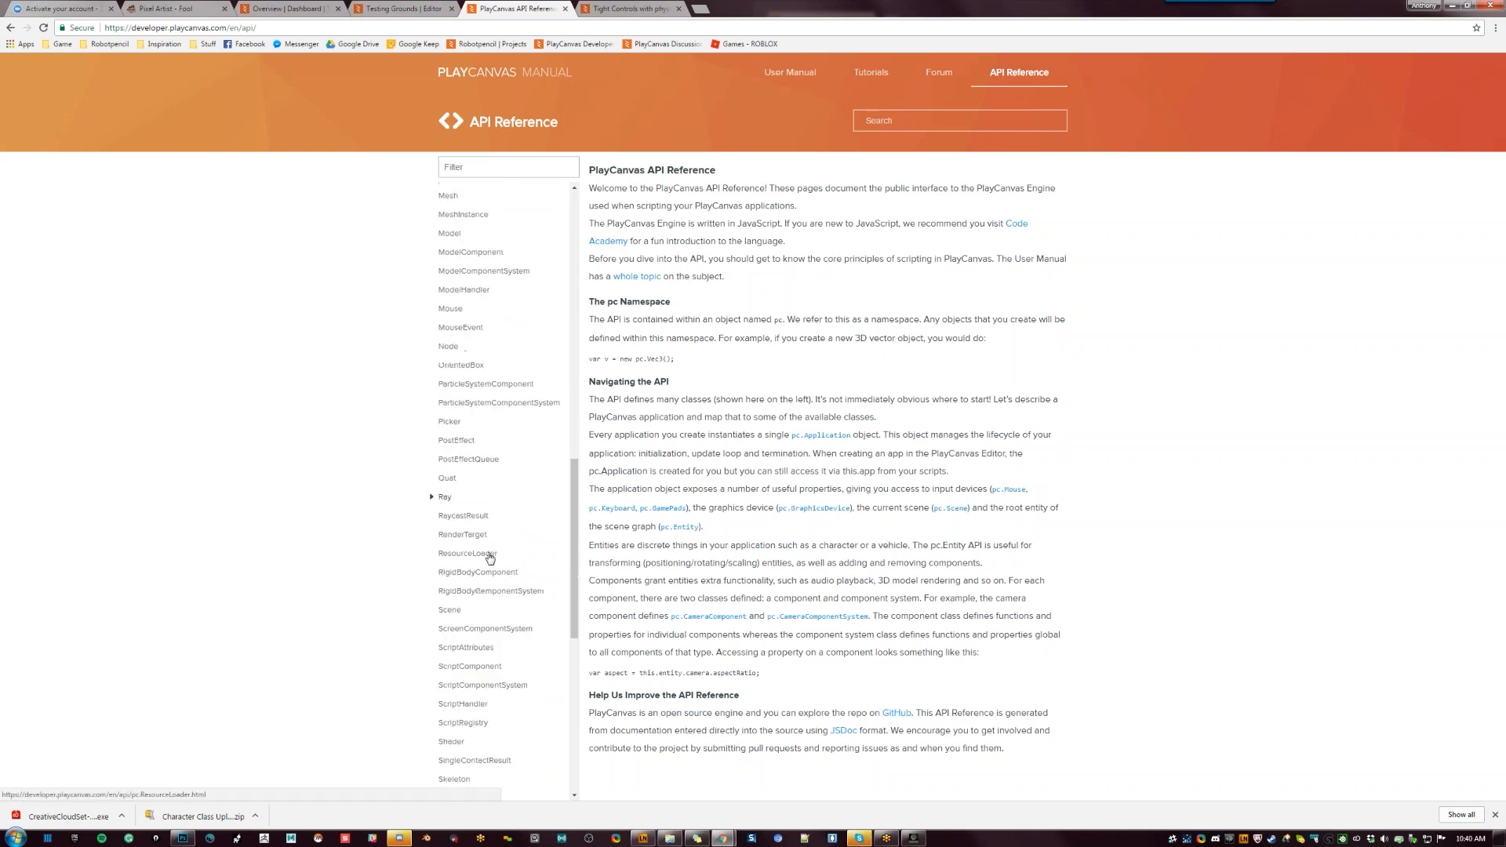
{"action": "scroll", "coordinate": [524, 609], "scroll_direction": "up", "scroll_amount": 4}
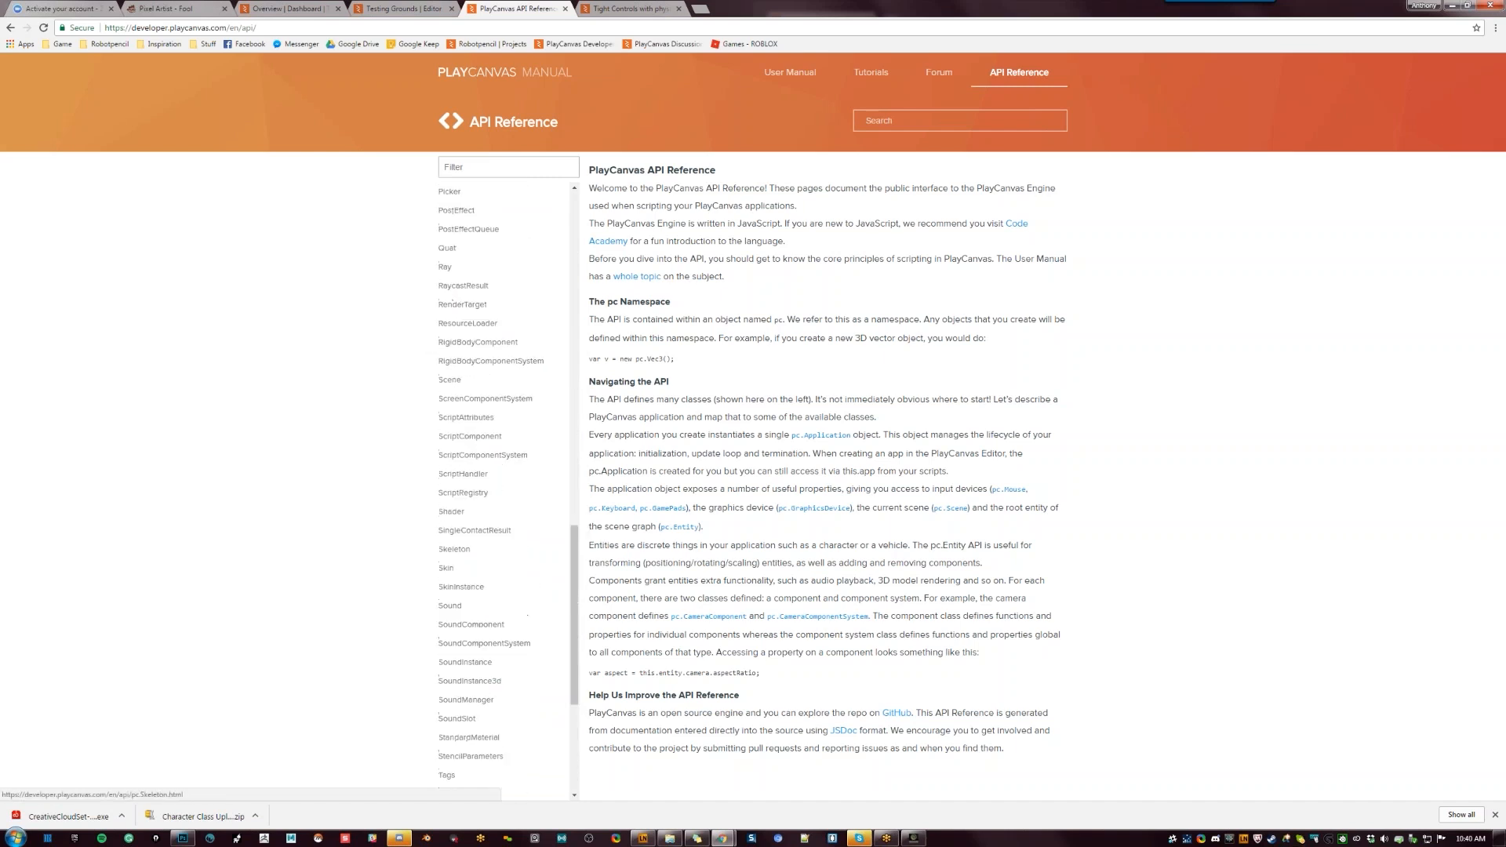
{"action": "scroll", "coordinate": [506, 236], "scroll_direction": "up", "scroll_amount": 11}
{"action": "scroll", "coordinate": [509, 248], "scroll_direction": "up", "scroll_amount": 5}
{"action": "scroll", "coordinate": [511, 275], "scroll_direction": "down", "scroll_amount": 6}
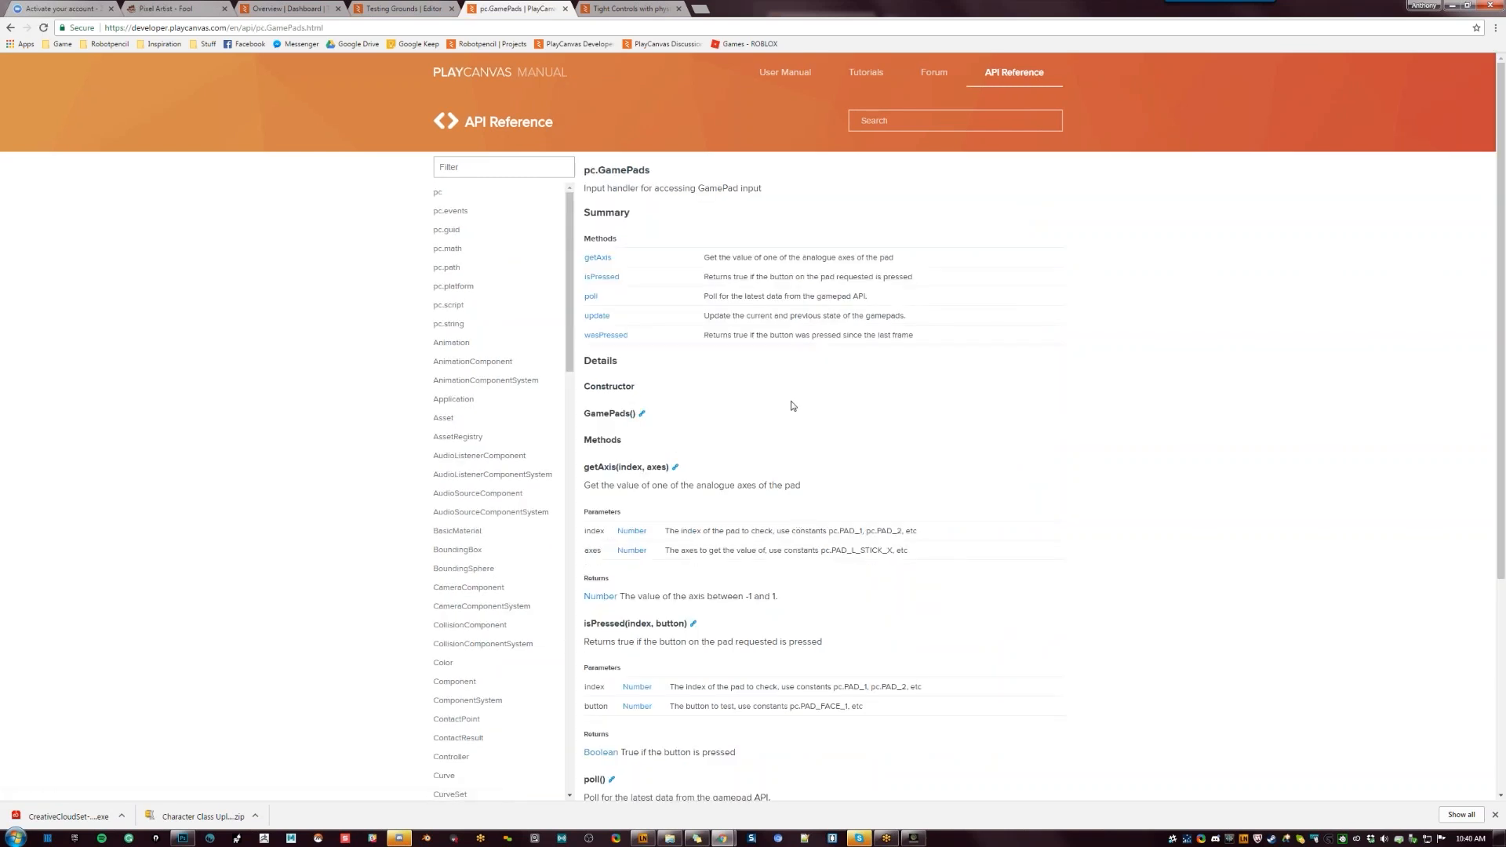
{"action": "scroll", "coordinate": [815, 449], "scroll_direction": "down", "scroll_amount": 2}
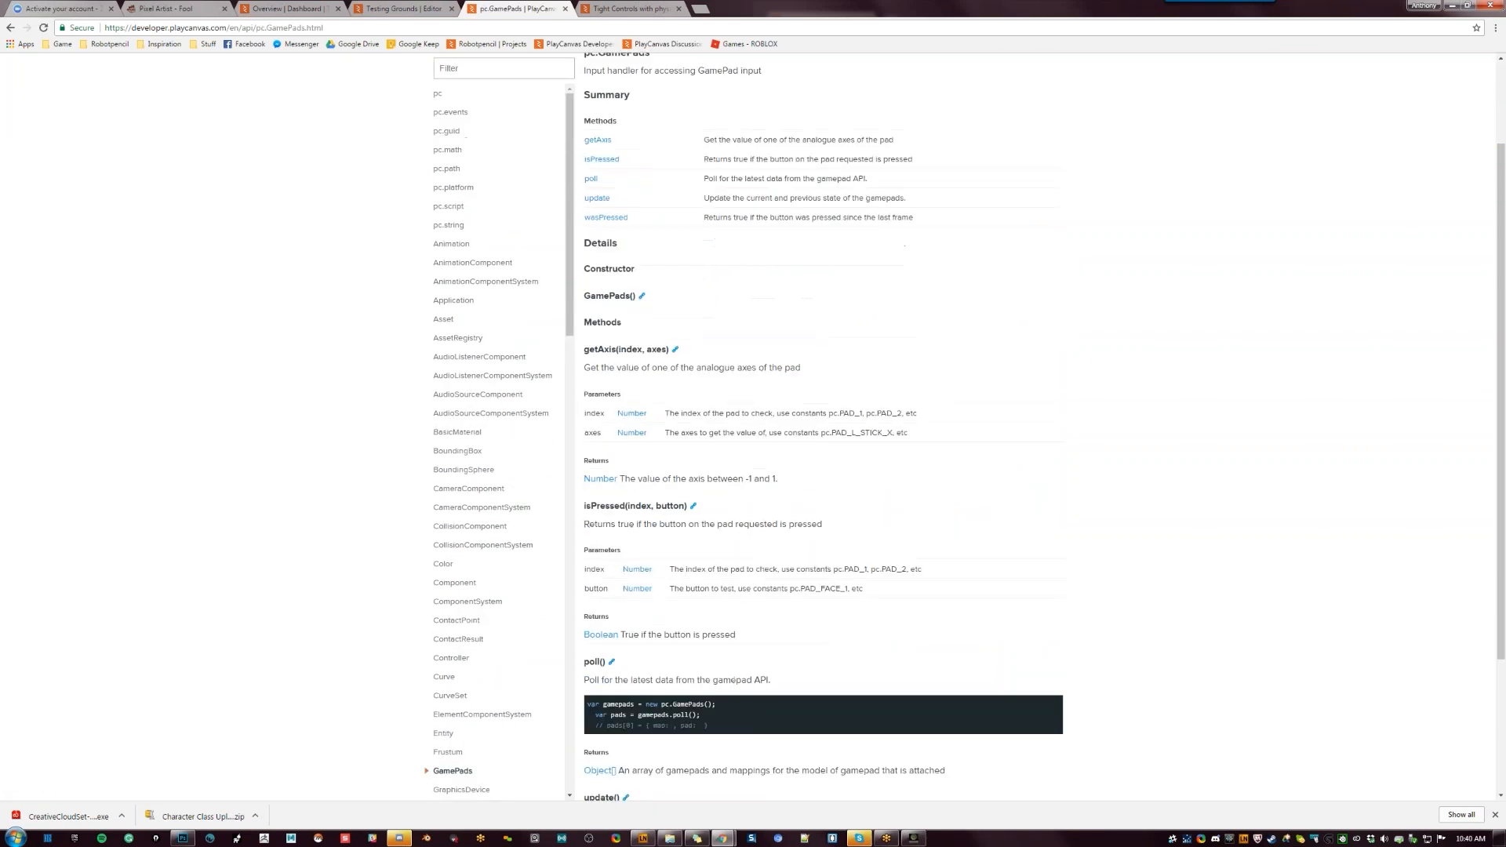
{"action": "scroll", "coordinate": [815, 428], "scroll_direction": "down", "scroll_amount": 2}
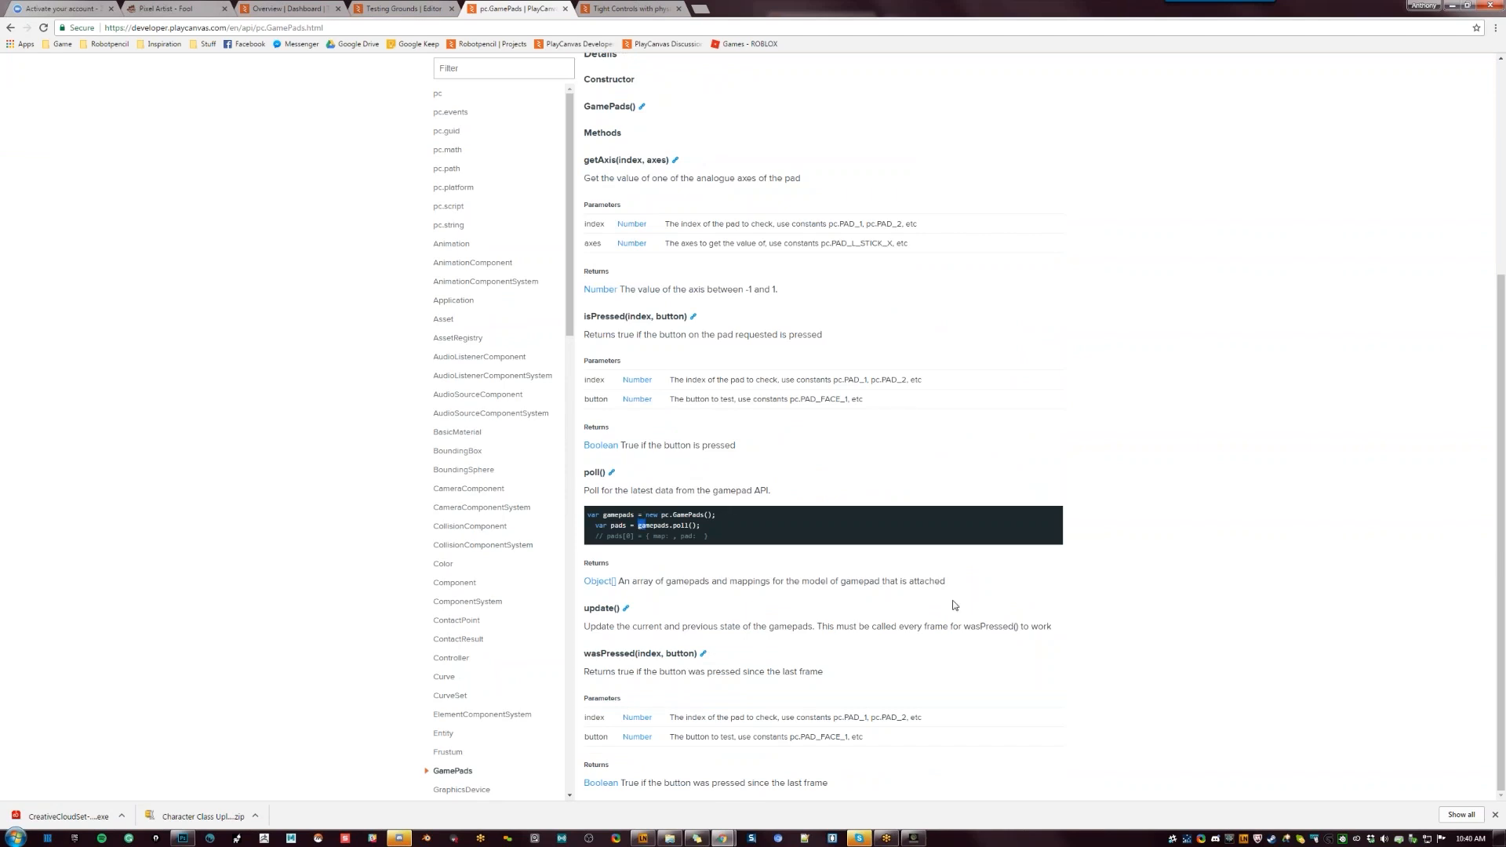
{"action": "scroll", "coordinate": [1138, 642], "scroll_direction": "up", "scroll_amount": 4}
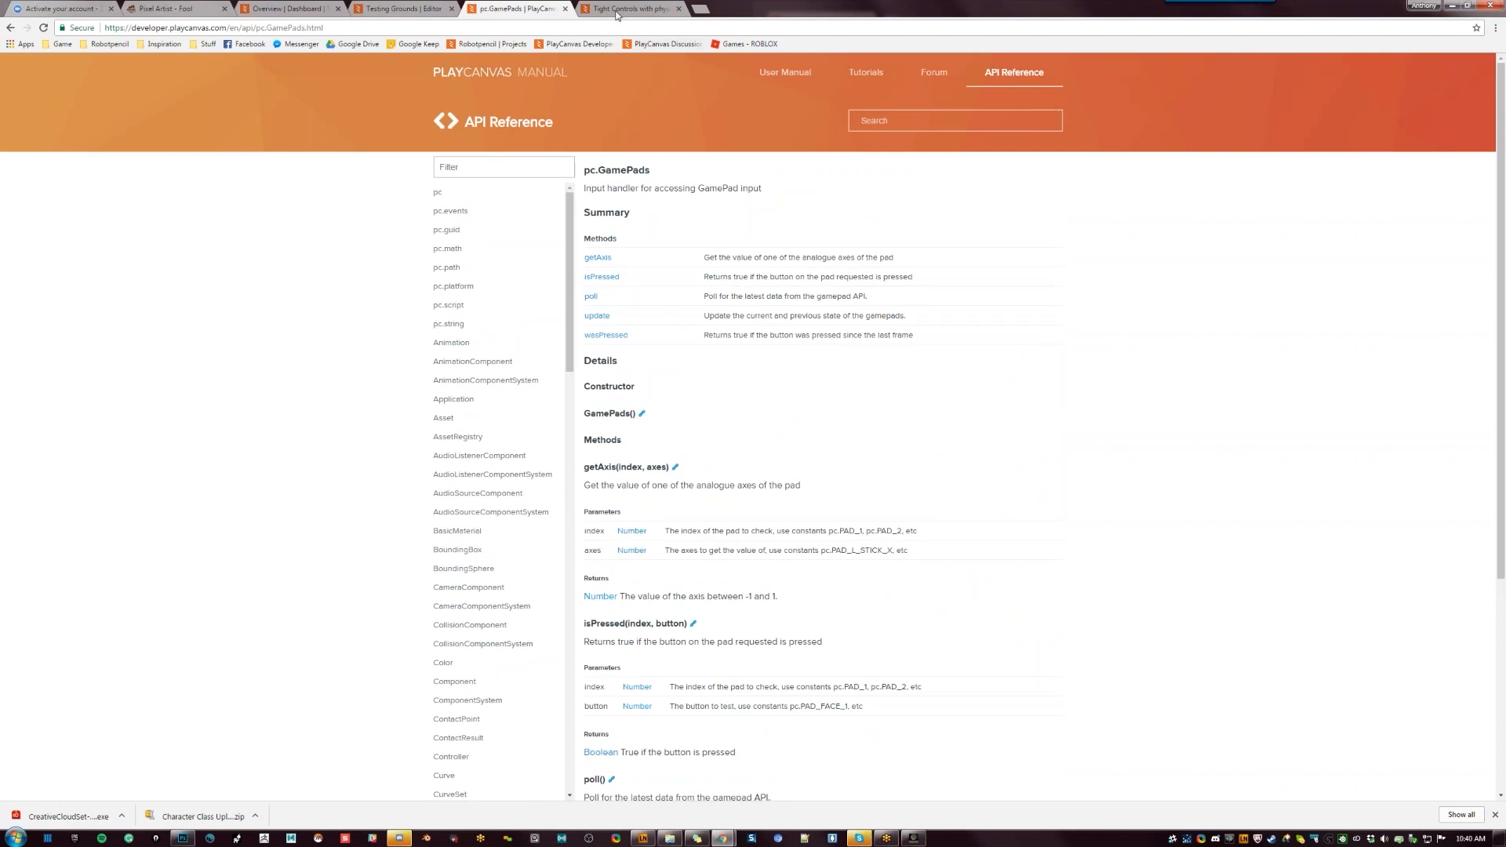
Return to the Testing Grounds editor and start a new script asset in the root assets folder
{"action": "left_click", "coordinate": [433, 6]}
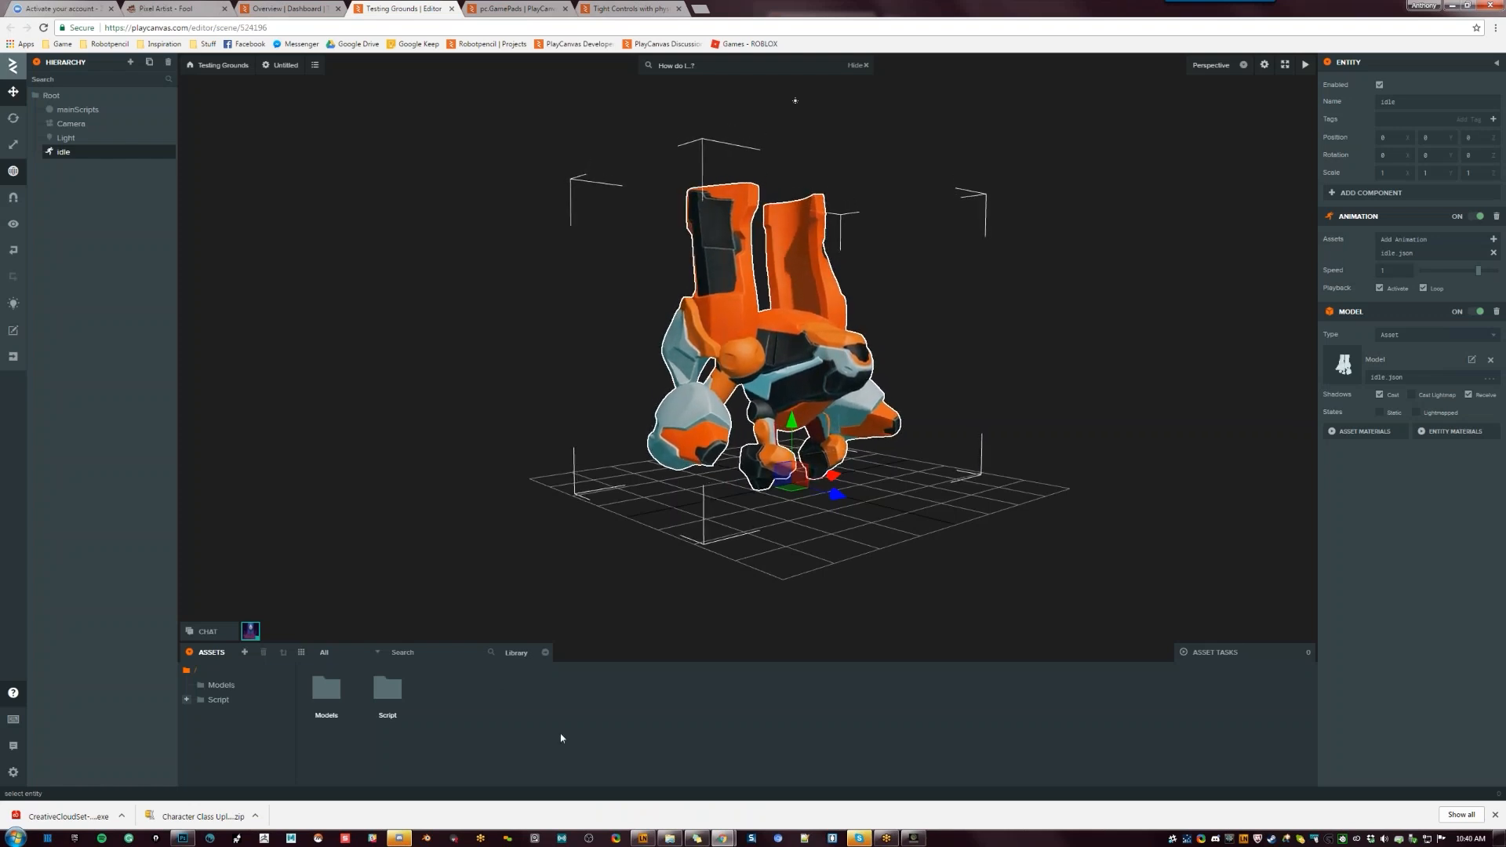
{"action": "right_click", "coordinate": [511, 698]}
{"action": "mouse_move", "coordinate": [553, 706]}
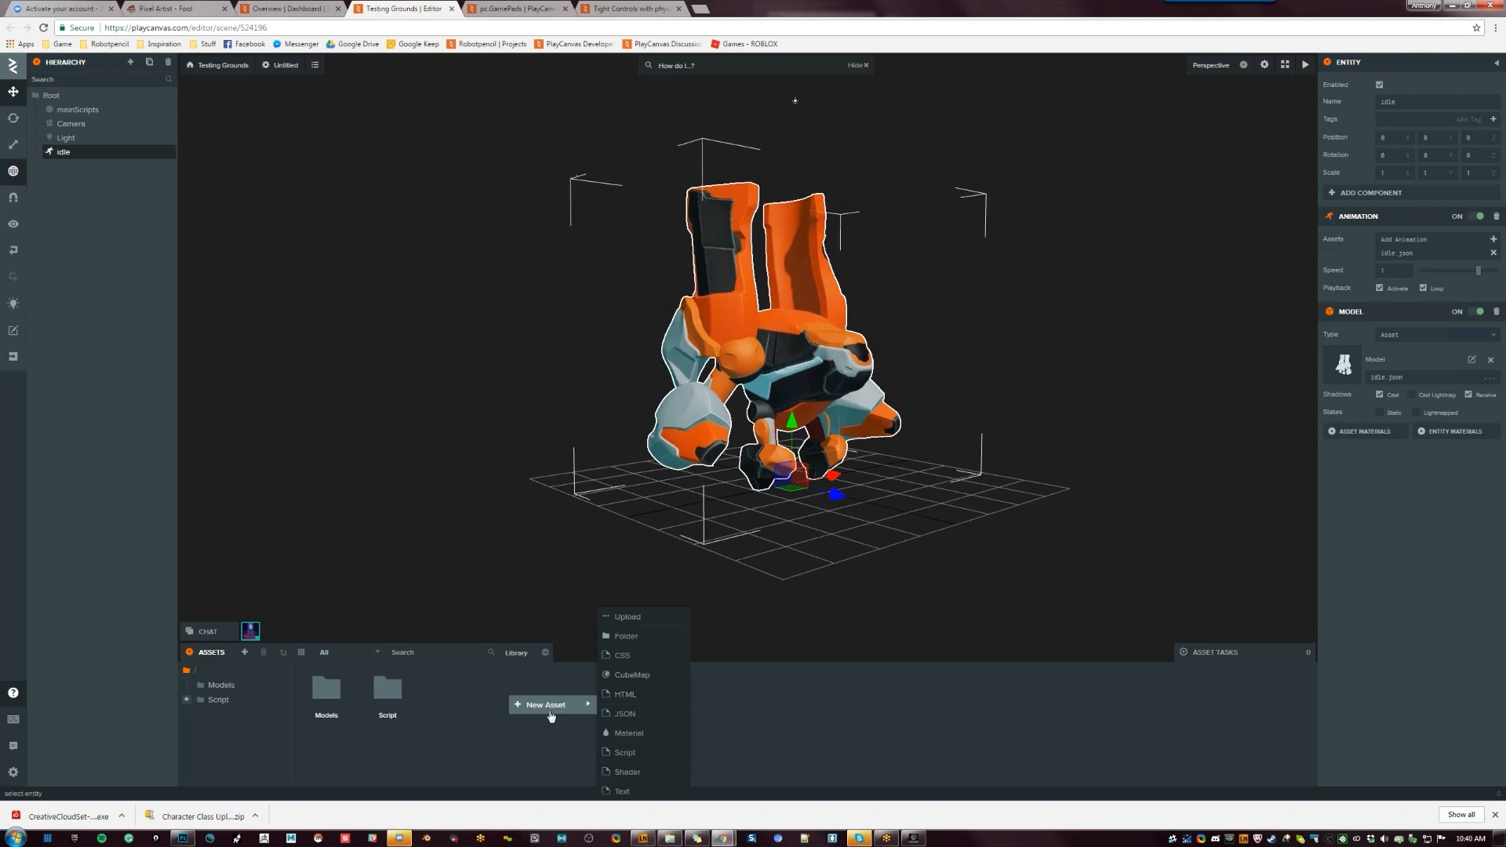
{"action": "left_click", "coordinate": [626, 753]}
Read the "Just wanted to thank you!" message in the forum inbox and open its Khan Academy computer programming link
{"action": "left_click", "coordinate": [628, 9]}
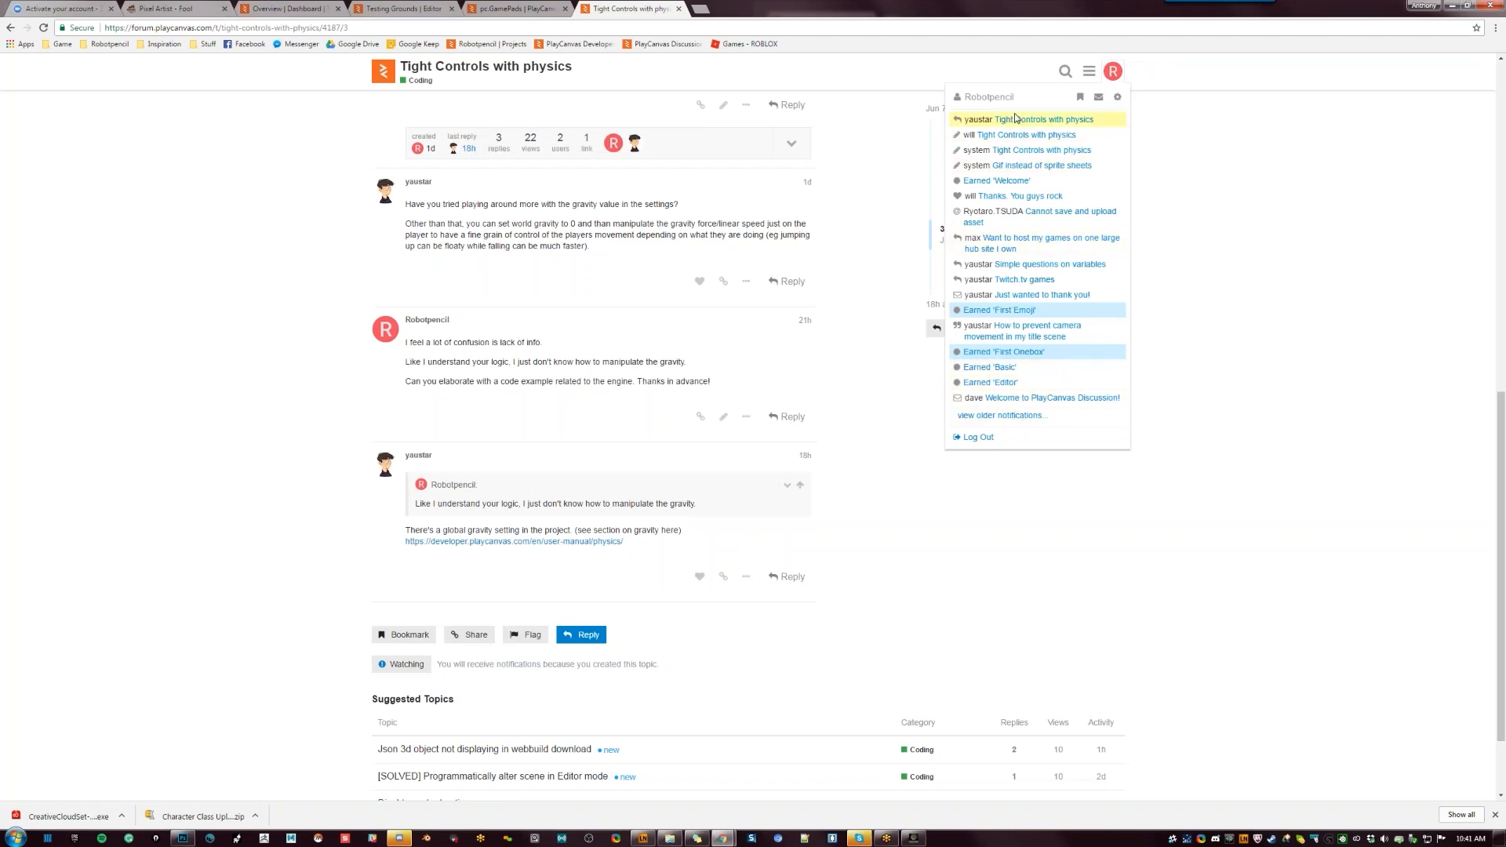
{"action": "left_click", "coordinate": [1099, 97]}
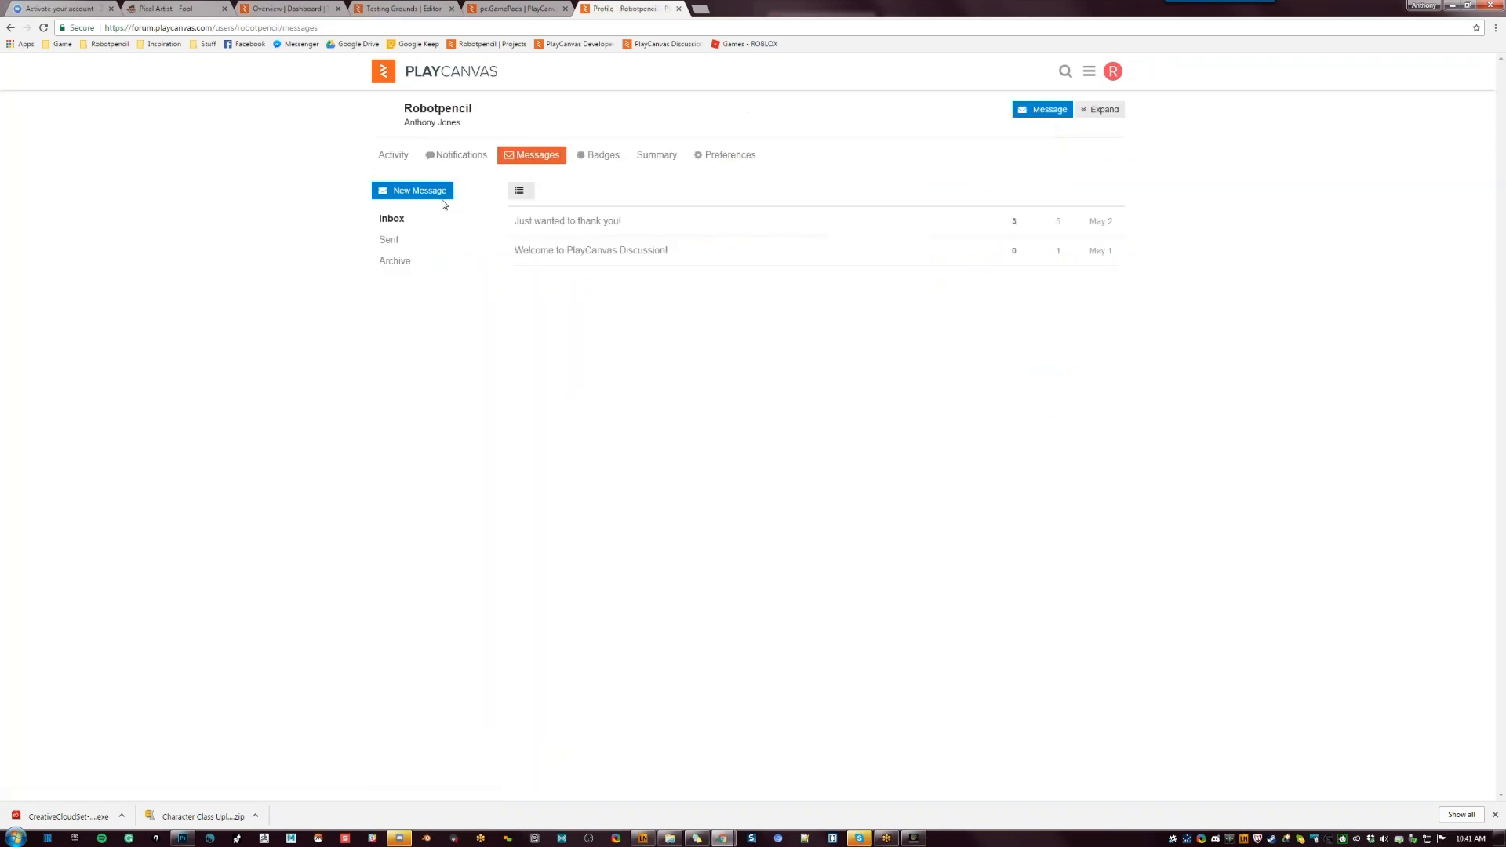
{"action": "left_click", "coordinate": [601, 222]}
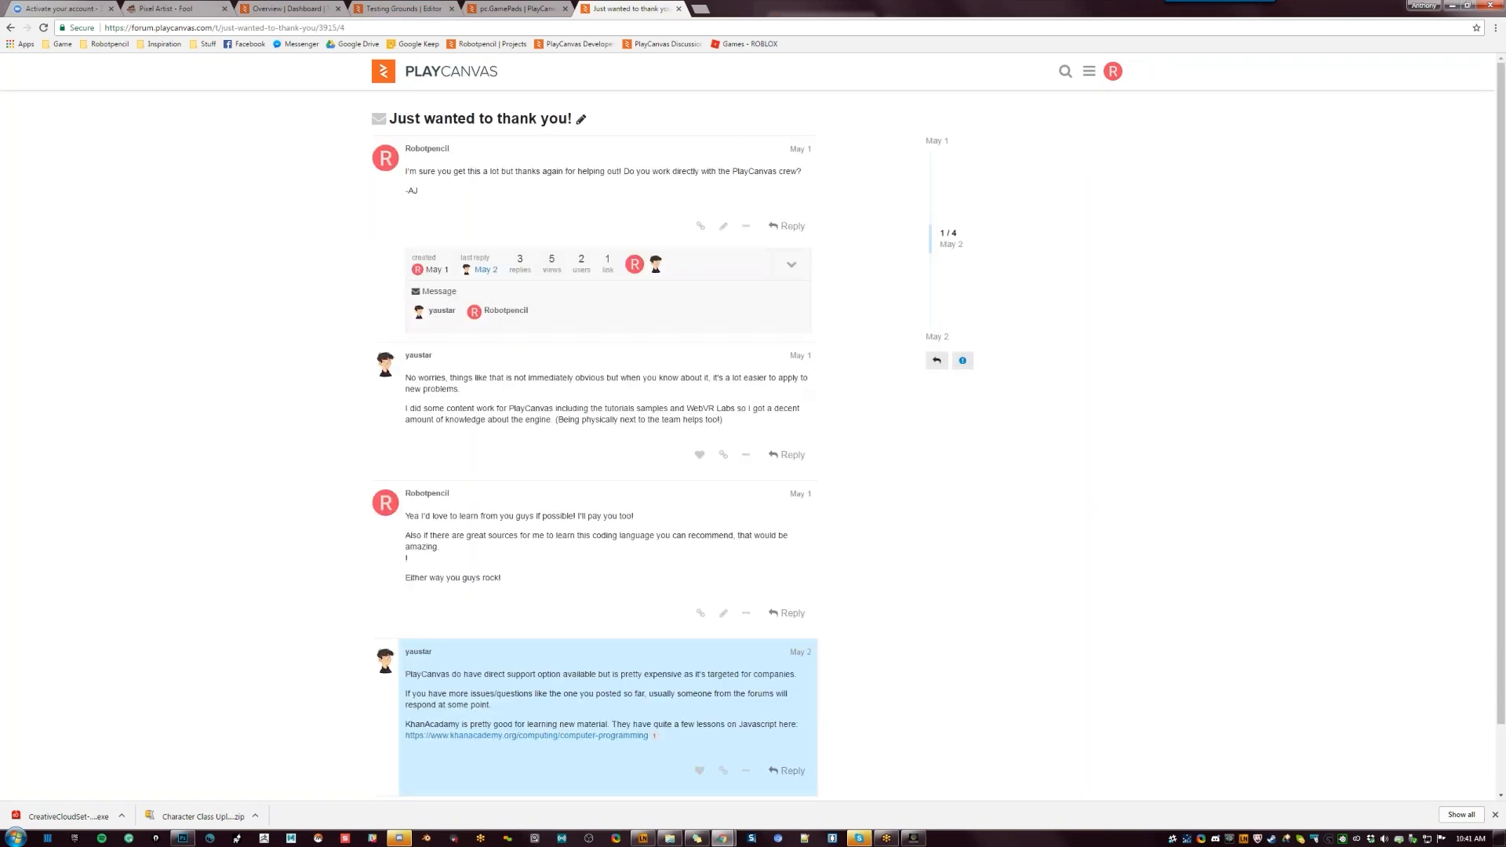
{"action": "scroll", "coordinate": [707, 412], "scroll_direction": "down", "scroll_amount": 1}
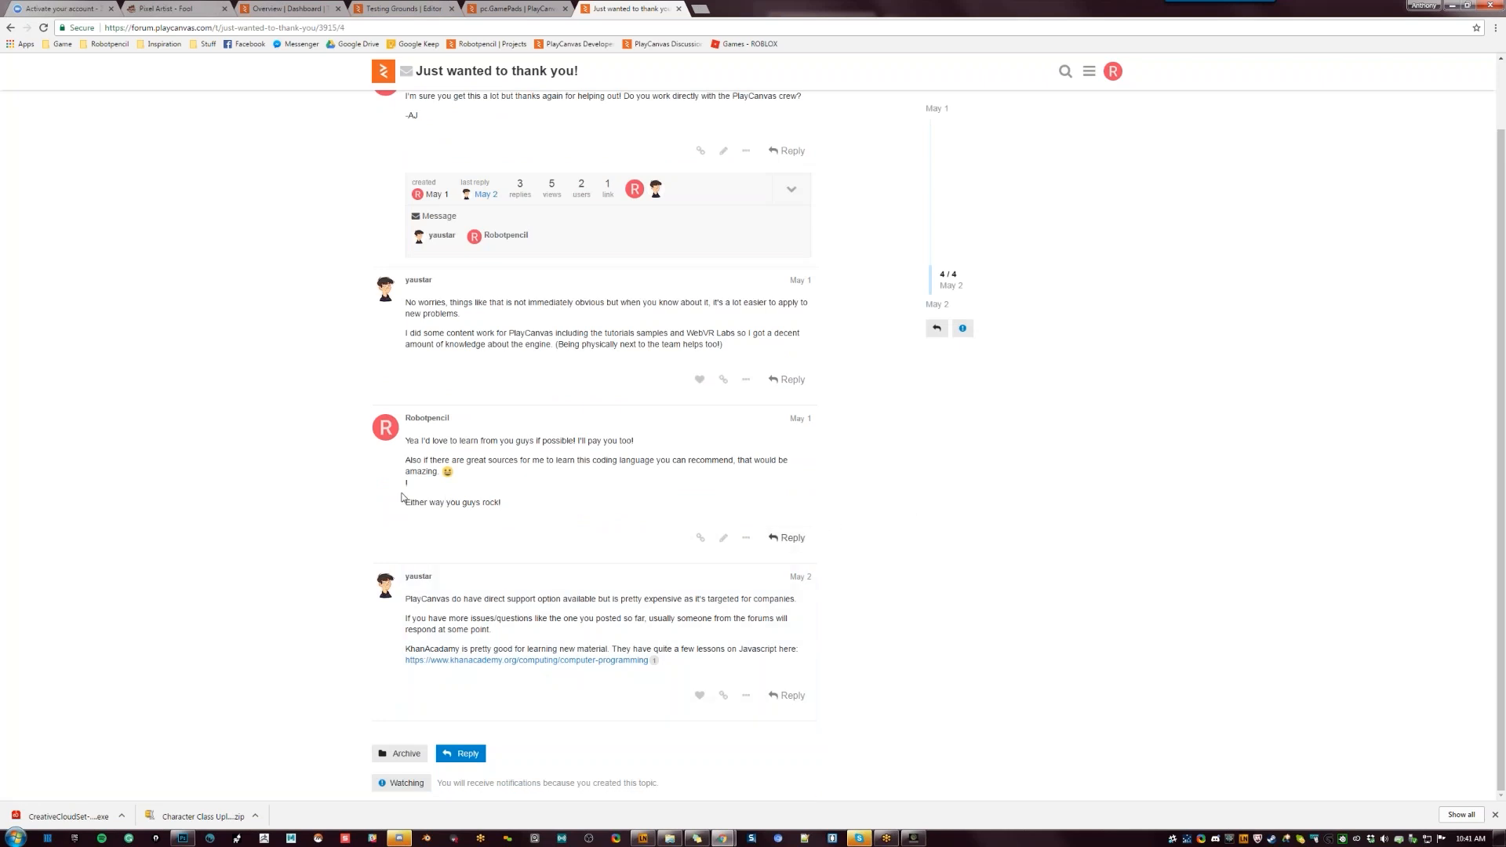
{"action": "scroll", "coordinate": [428, 494], "scroll_direction": "up", "scroll_amount": 1}
{"action": "scroll", "coordinate": [448, 493], "scroll_direction": "down", "scroll_amount": 1}
{"action": "left_click", "coordinate": [512, 662]}
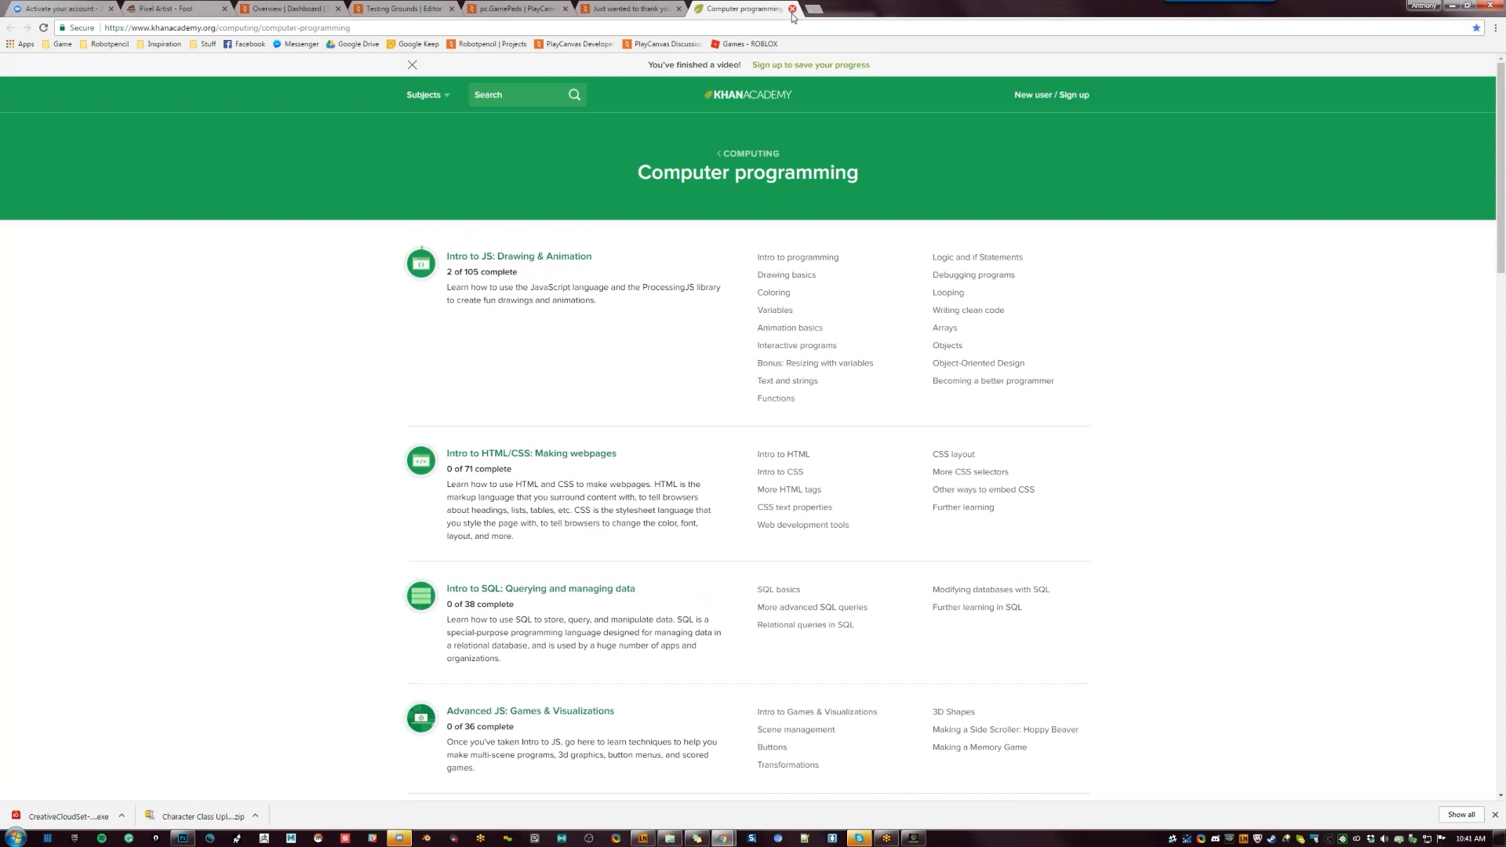
Close the Khan Academy and forum tabs and bring back the main browser window
{"action": "left_click", "coordinate": [793, 9]}
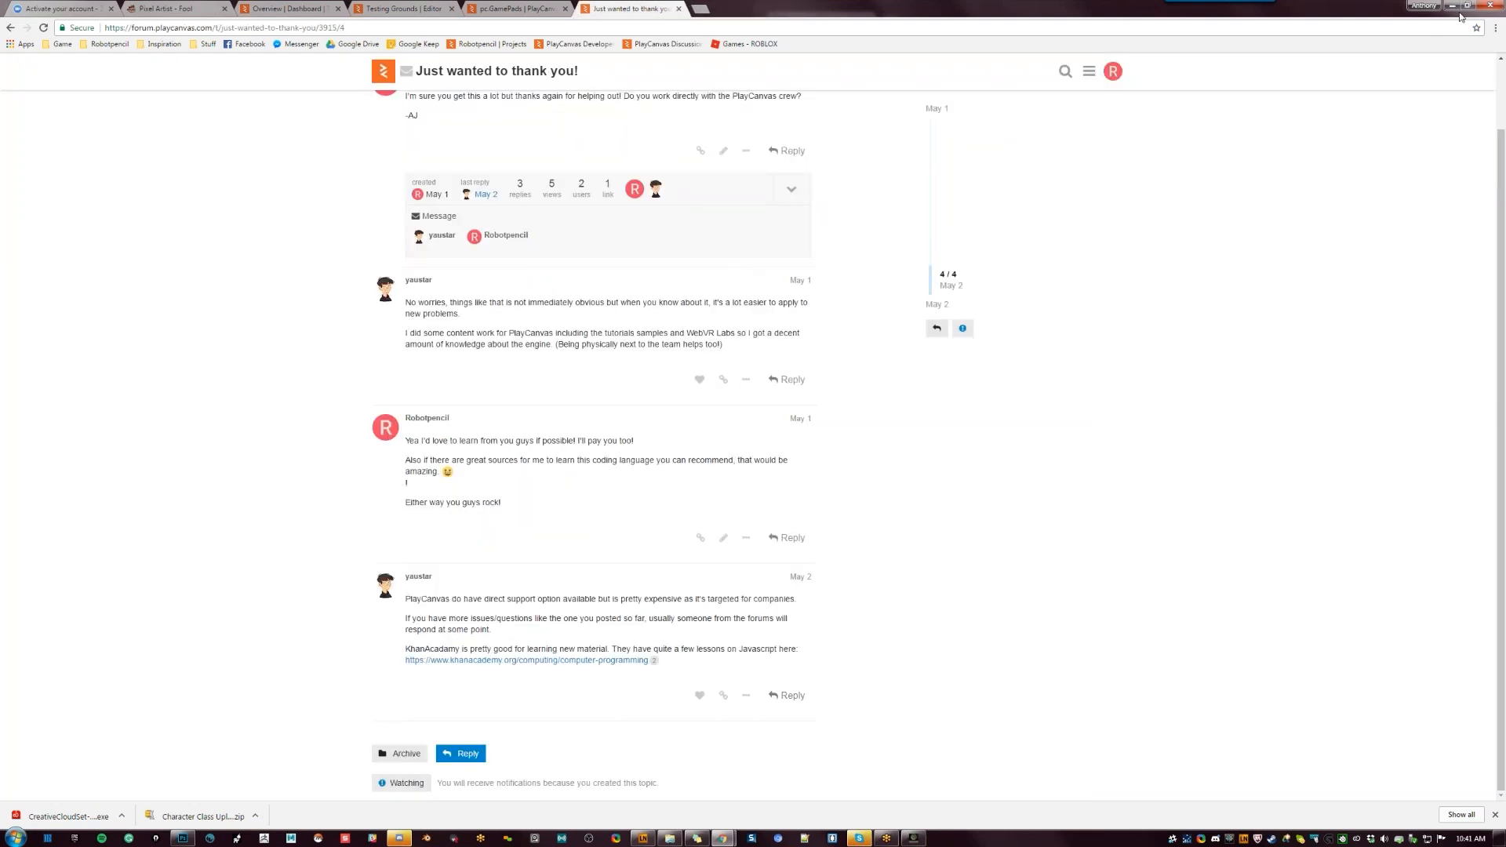
{"action": "left_click", "coordinate": [679, 9]}
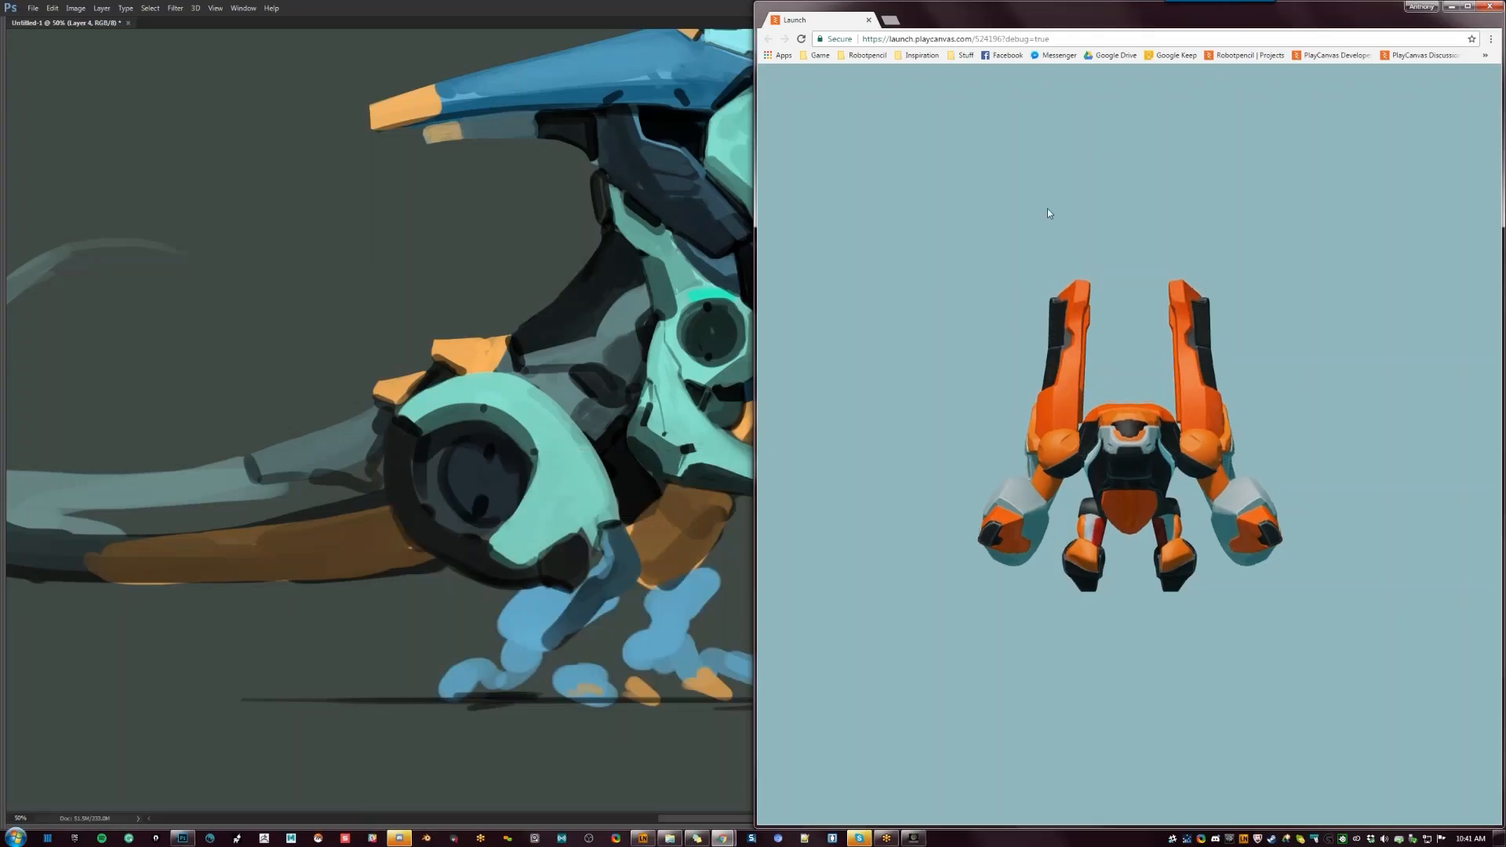
{"action": "left_click", "coordinate": [722, 838]}
{"action": "left_click", "coordinate": [699, 781]}
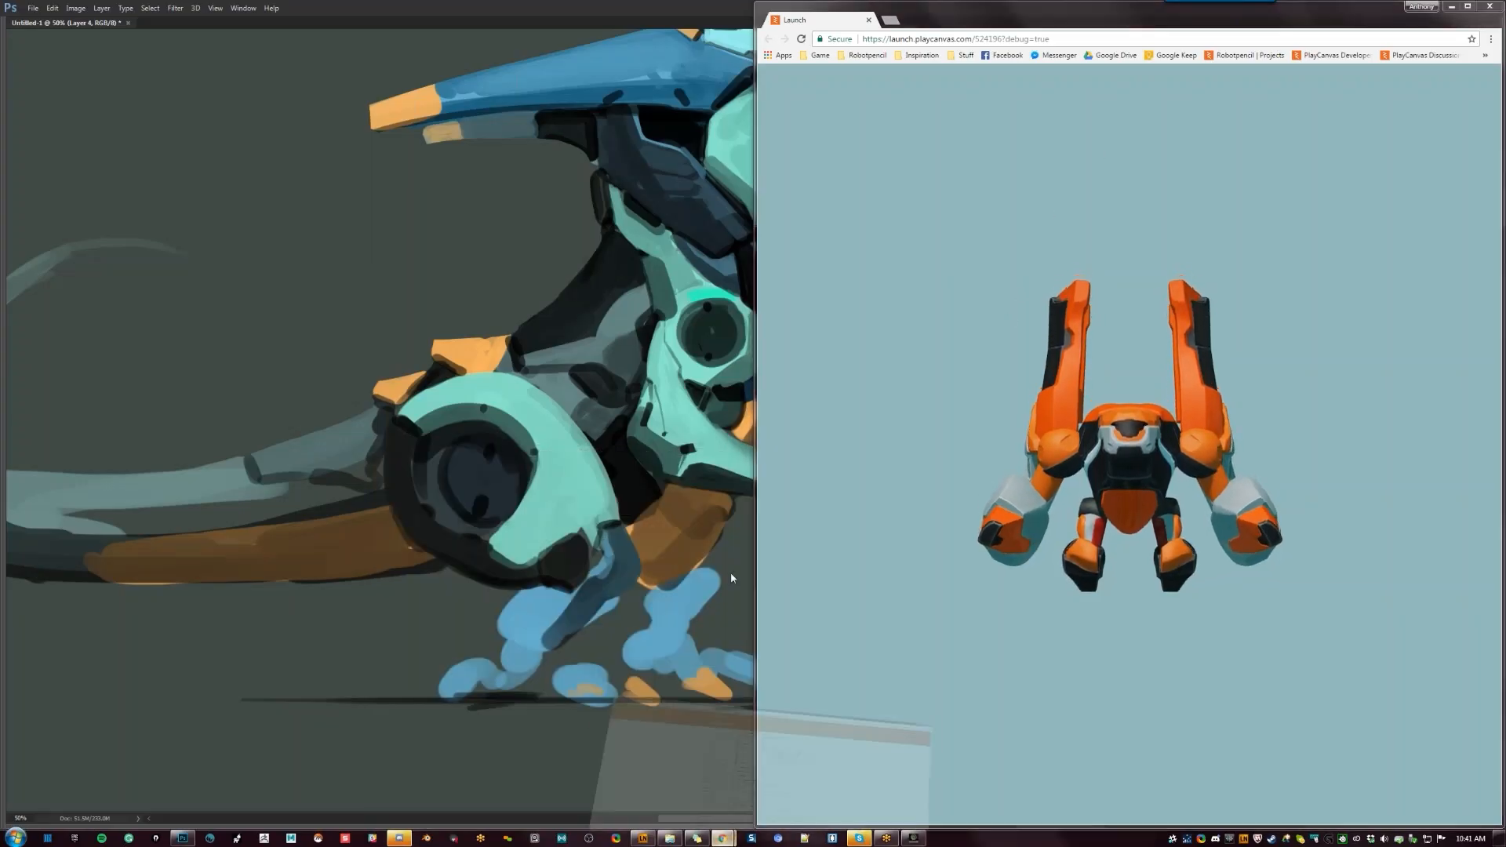
Name the new script moveThisDudeYo.js in the Testing Grounds project and open it in the code editor
{"action": "left_click", "coordinate": [416, 7]}
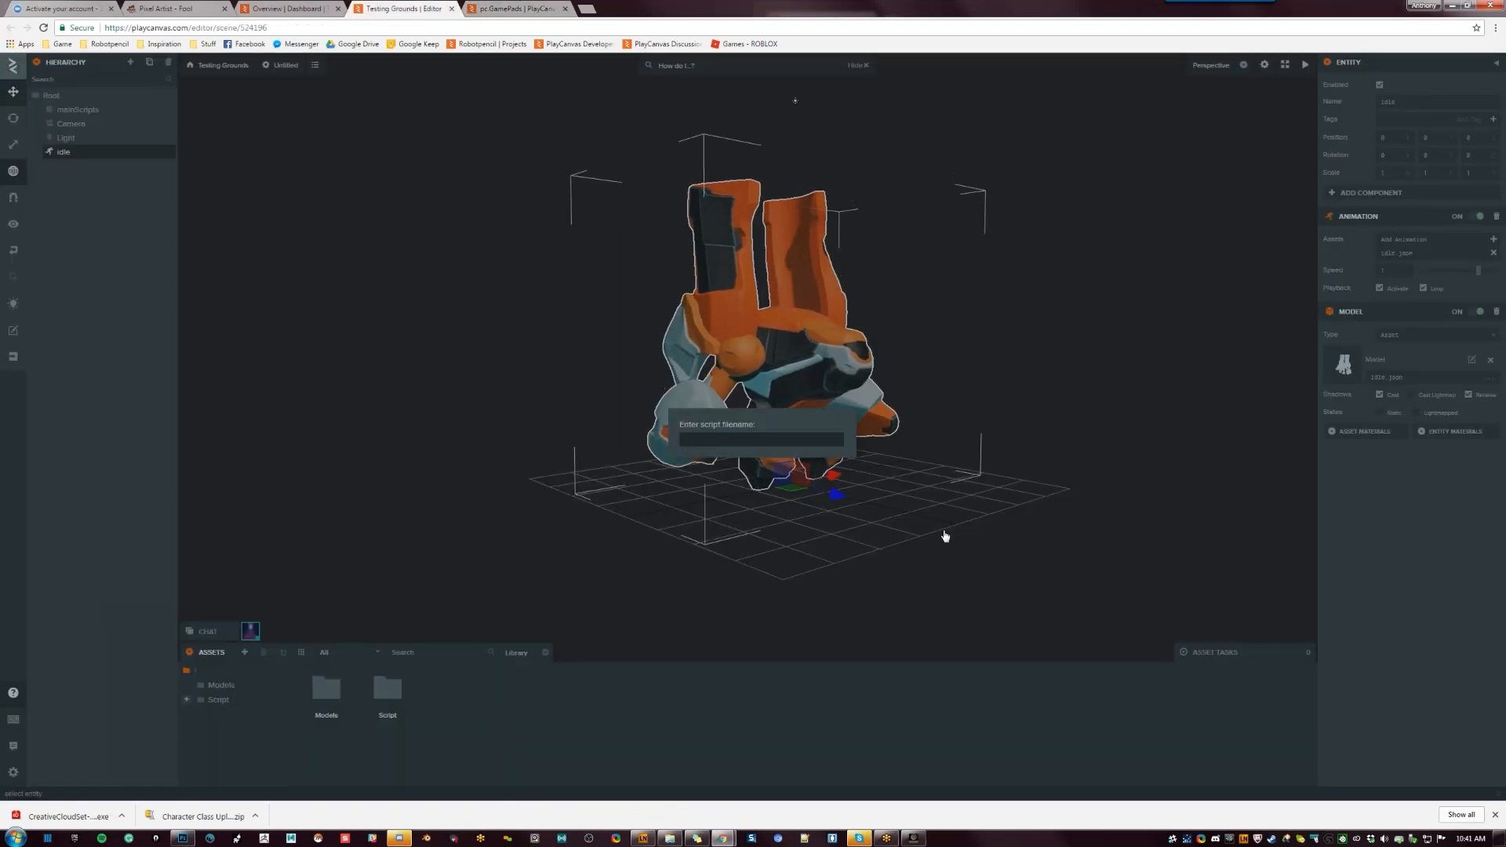
{"action": "type", "text": "moveThis"}
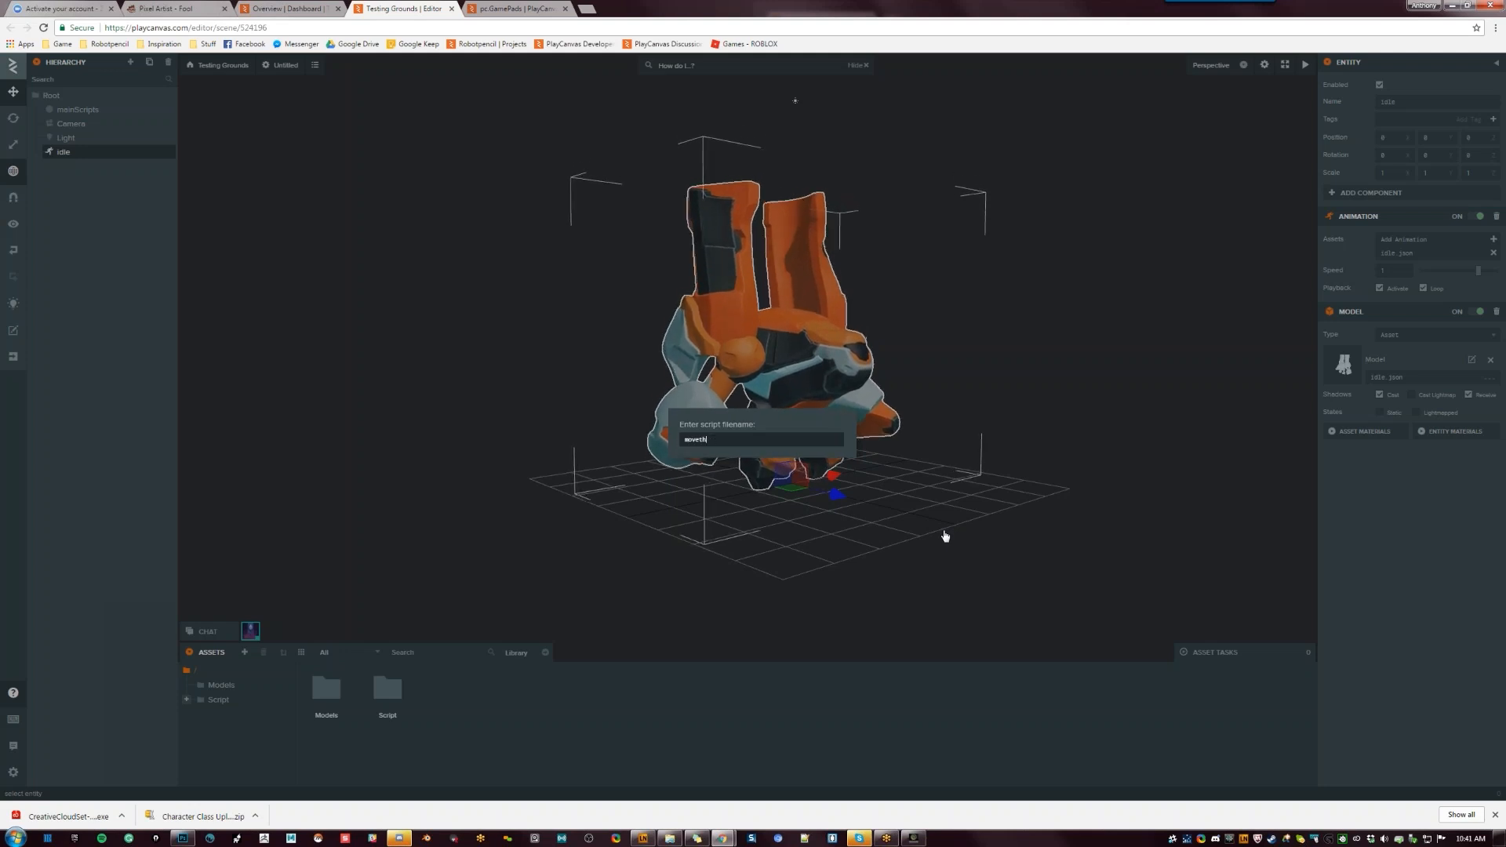
{"action": "type", "text": "Object"}
{"action": "key", "text": "Return"}
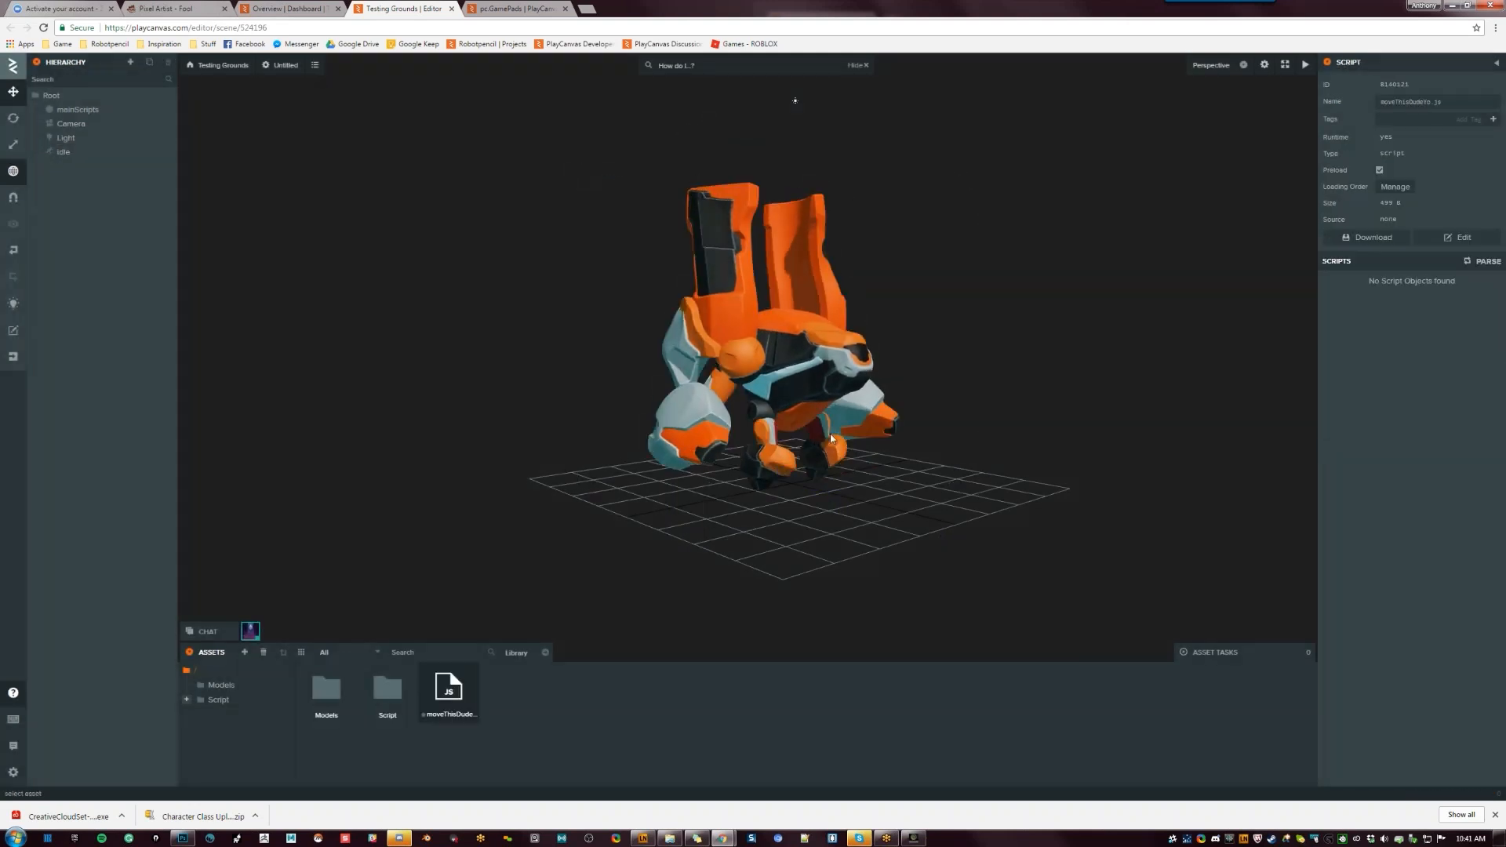
{"action": "double_click", "coordinate": [449, 690]}
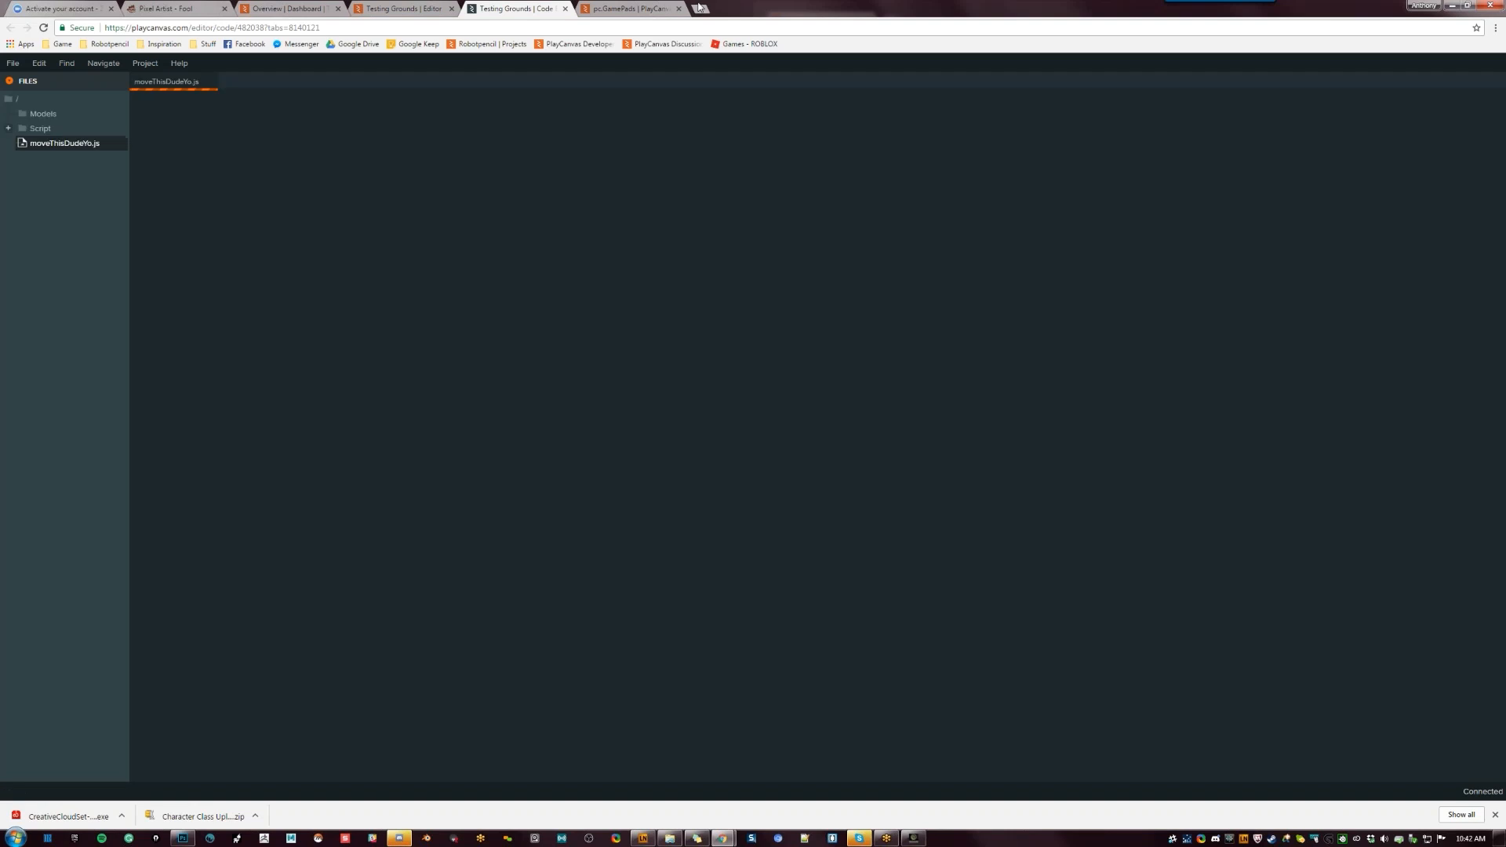
Delete the initialize function and the comment above it from moveThisDudeYo.js
{"action": "left_click", "coordinate": [663, 7]}
{"action": "left_click", "coordinate": [508, 7]}
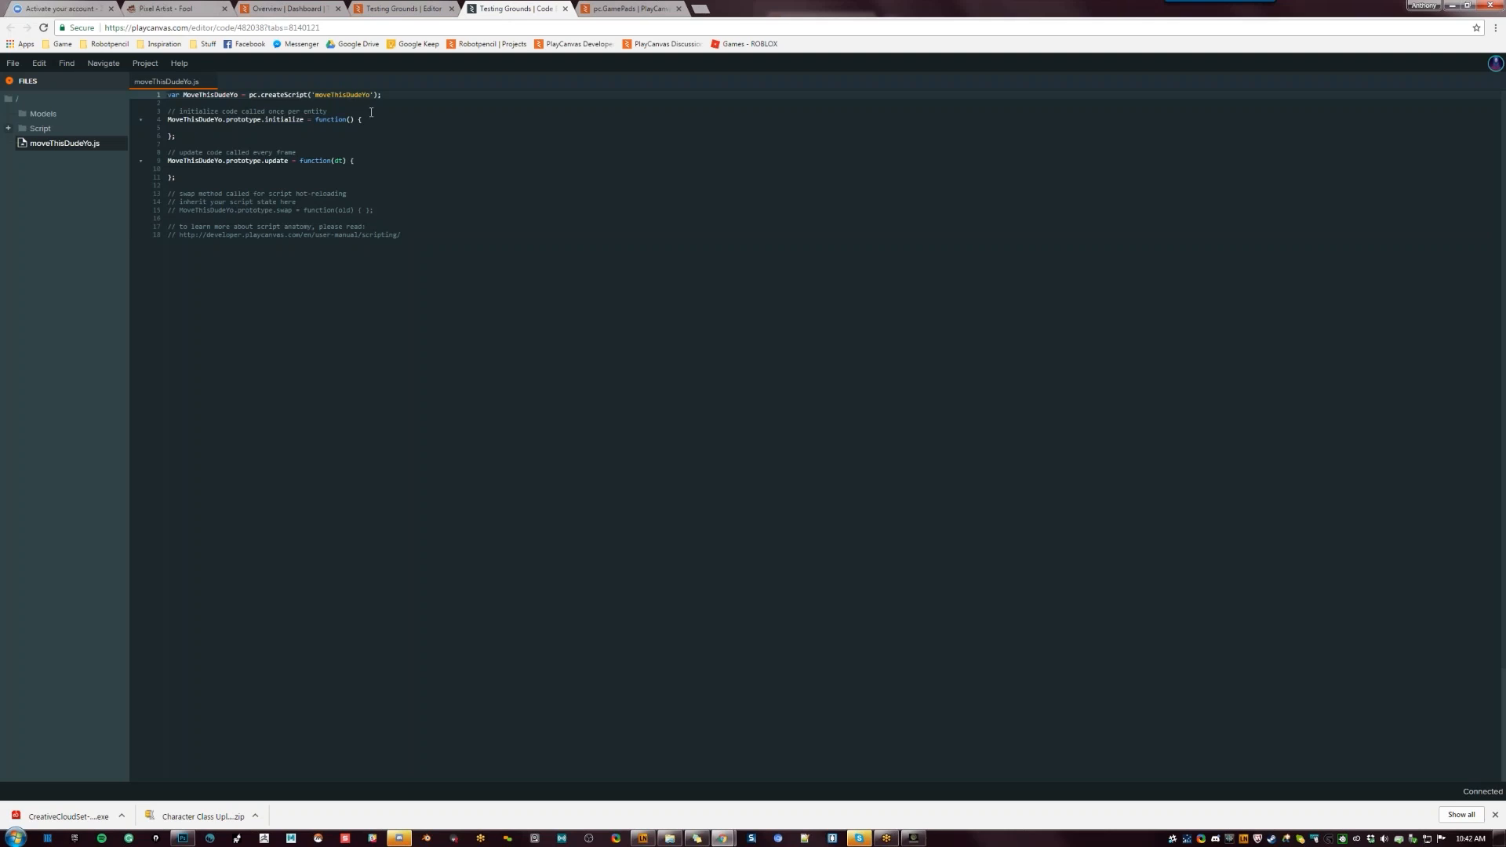
{"action": "left_click_drag", "start_coordinate": [270, 115], "coordinate": [136, 113]}
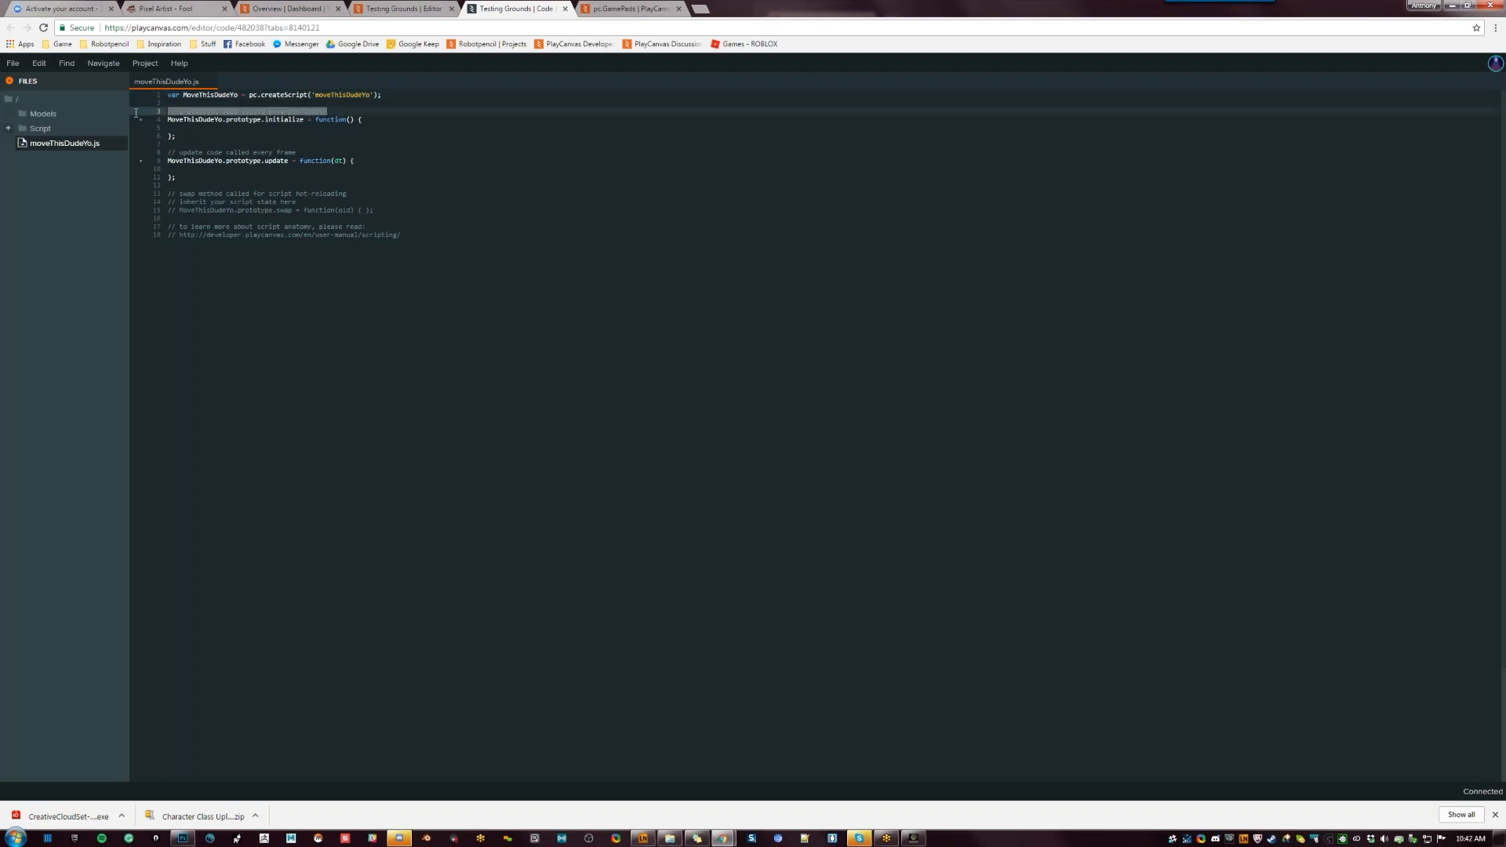
{"action": "key", "text": "BackSpace"}
{"action": "left_click", "coordinate": [239, 135], "text": "shift"}
{"action": "key", "text": "BackSpace"}
{"action": "key", "text": "BackSpace"}
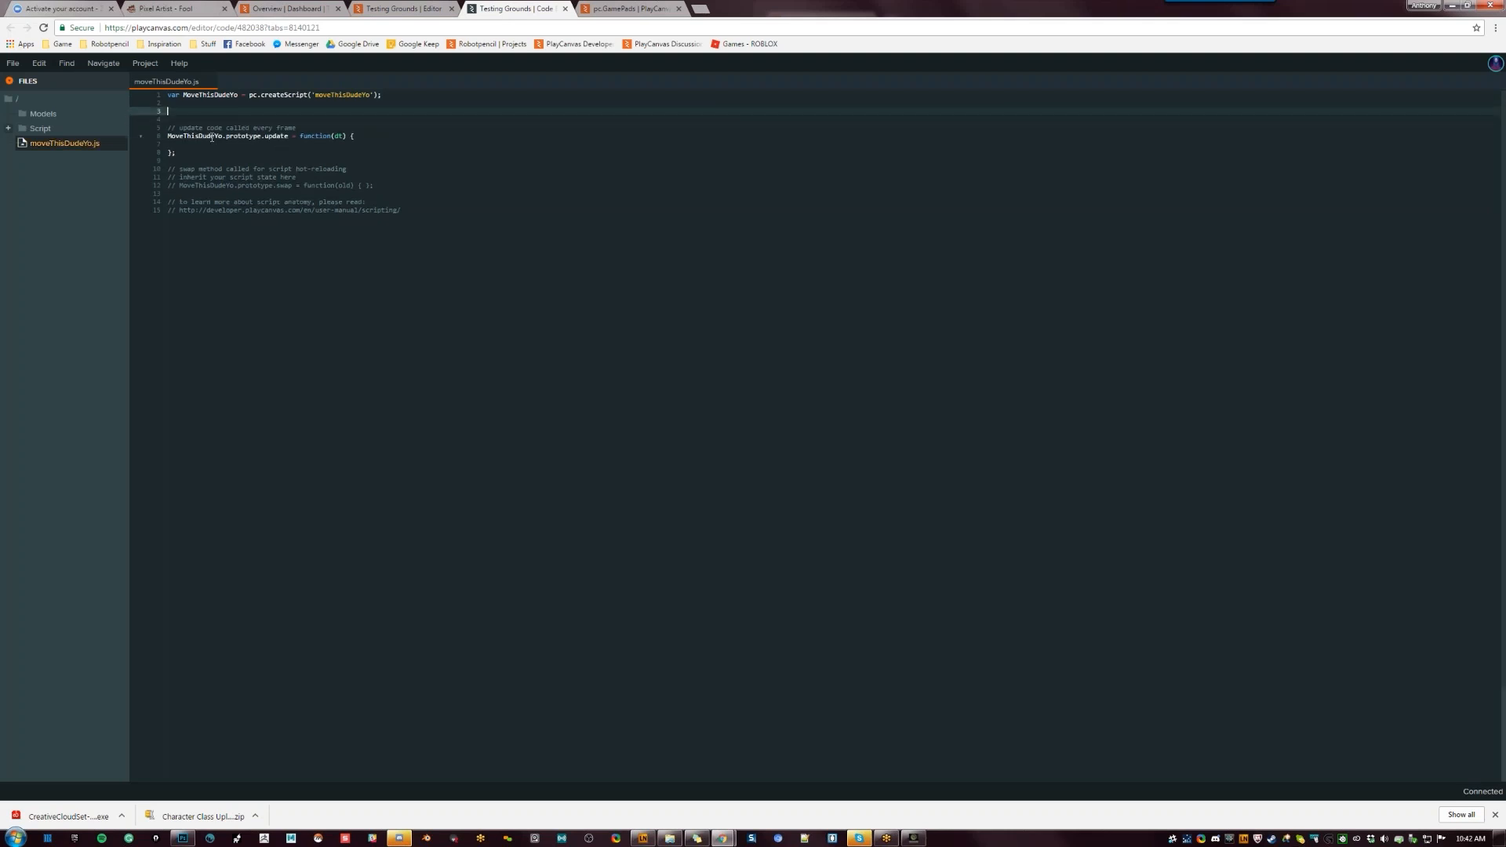
Delete the comment above the update function and all the comment lines below the function
{"action": "left_click_drag", "start_coordinate": [298, 120], "coordinate": [168, 103]}
{"action": "key", "text": "BackSpace"}
{"action": "left_click_drag", "start_coordinate": [432, 215], "coordinate": [171, 143]}
{"action": "key", "text": "BackSpace"}
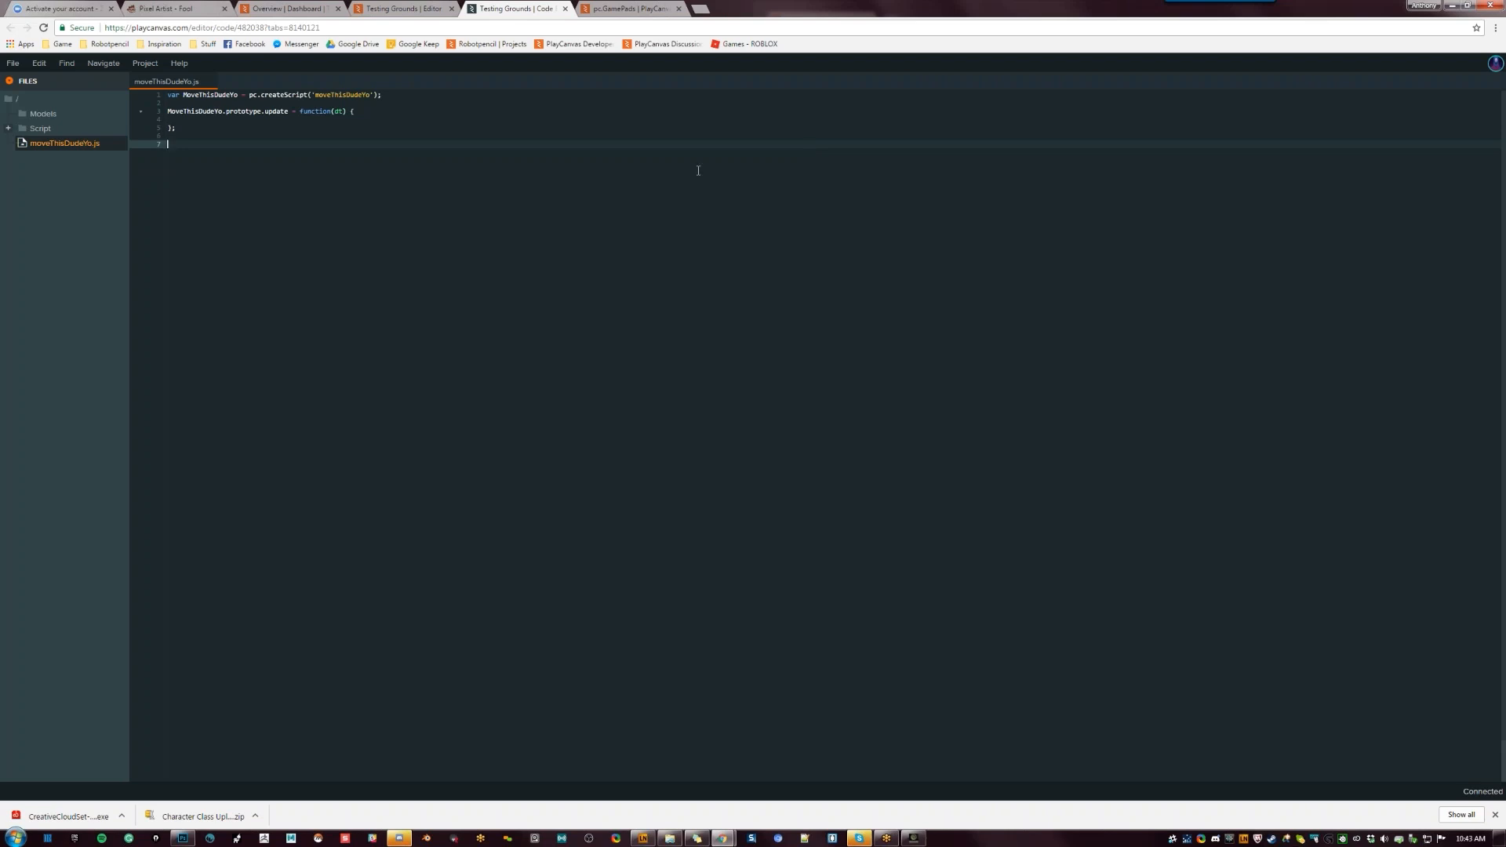
Add two blank lines inside the body of the update function to make room for code
{"action": "left_click", "coordinate": [218, 119]}
{"action": "triple_click", "coordinate": [206, 114]}
{"action": "left_click_drag", "start_coordinate": [240, 127], "coordinate": [167, 114]}
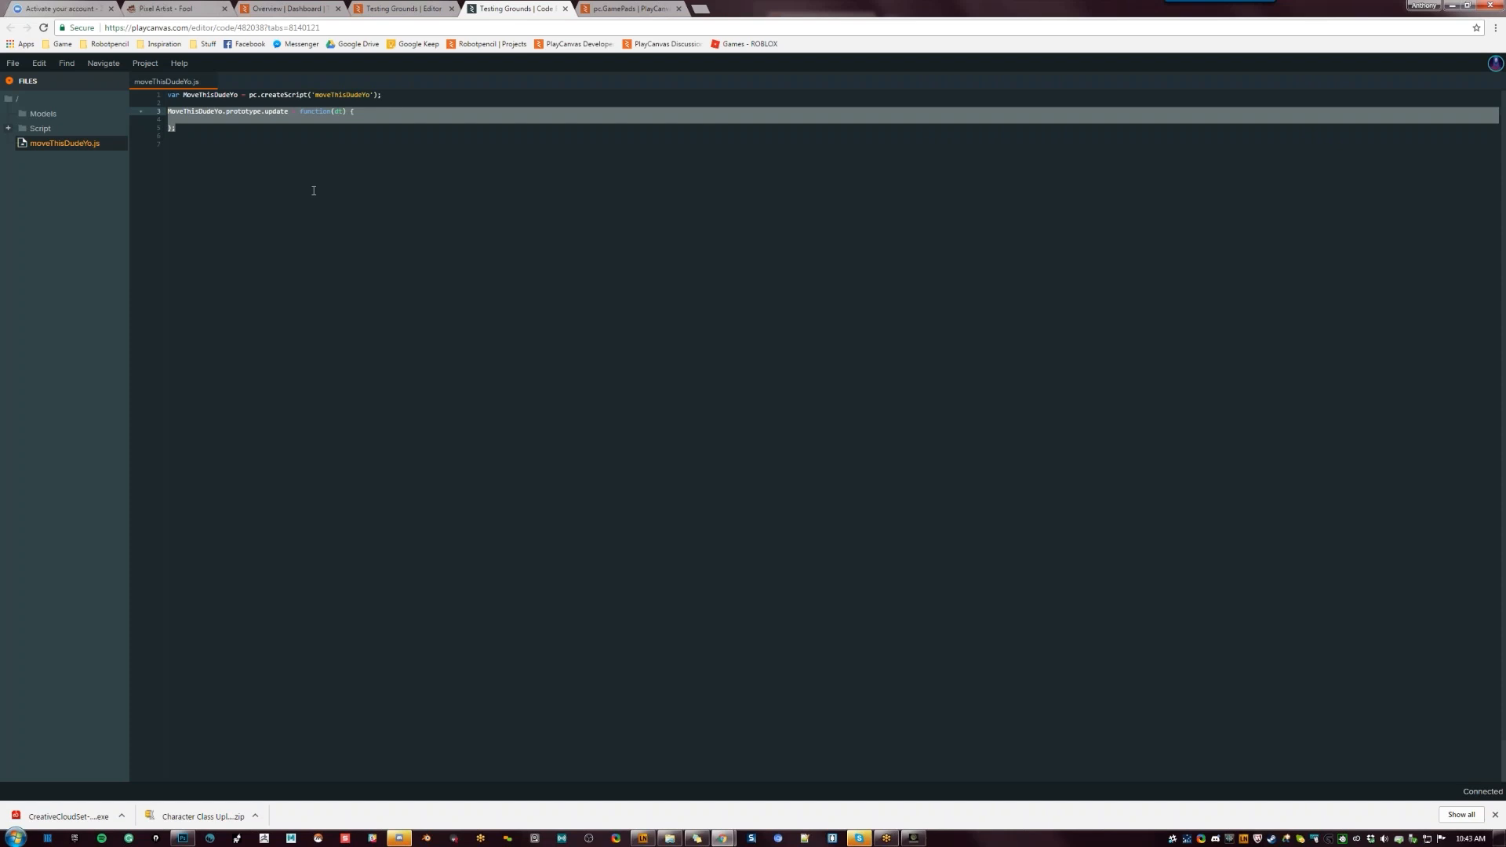
{"action": "left_click", "coordinate": [338, 119]}
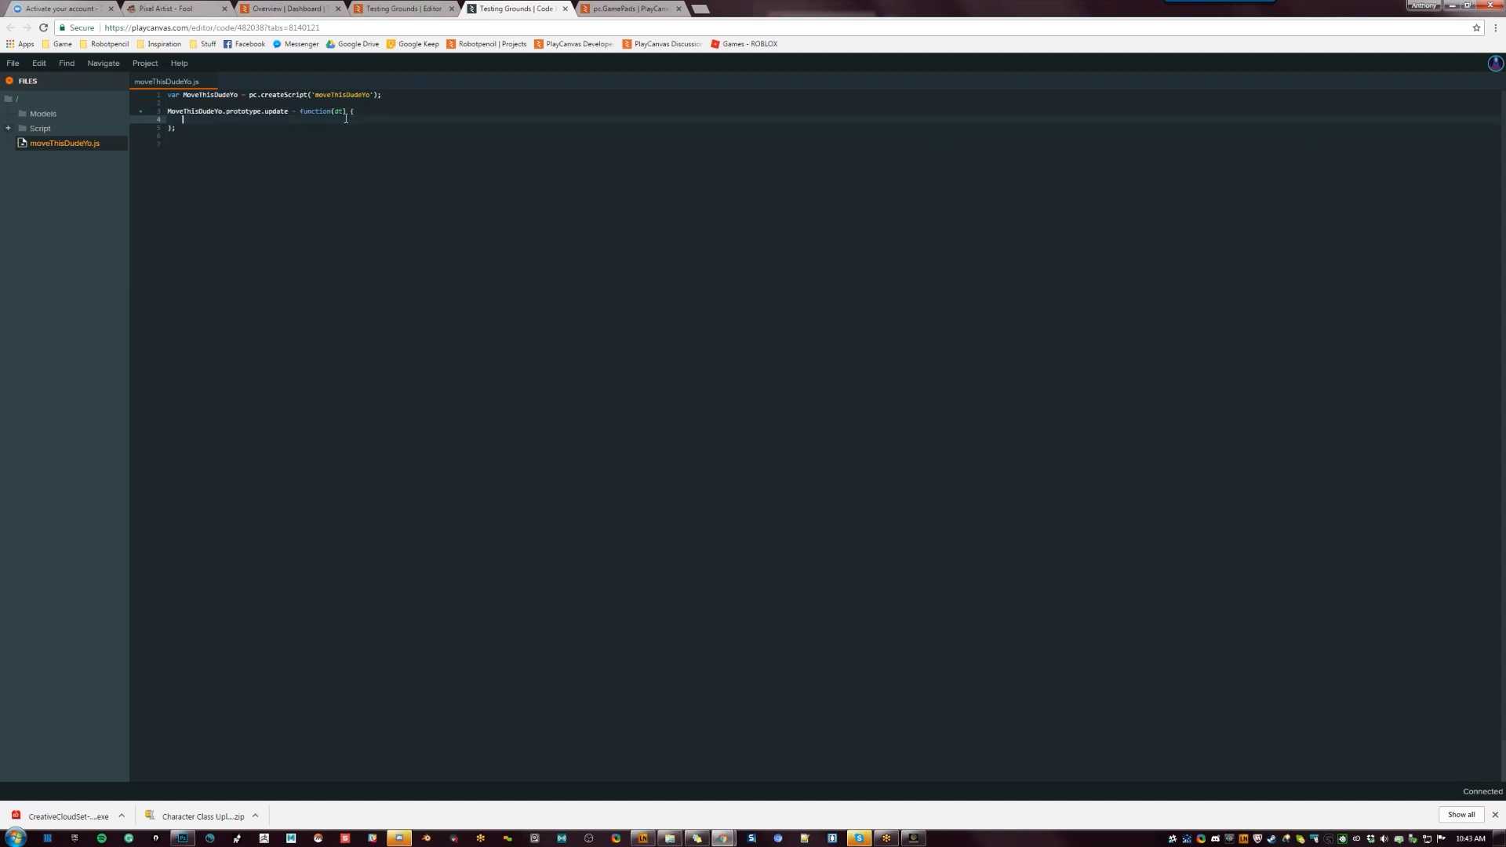
{"action": "key", "text": "Return"}
{"action": "key", "text": "Return"}
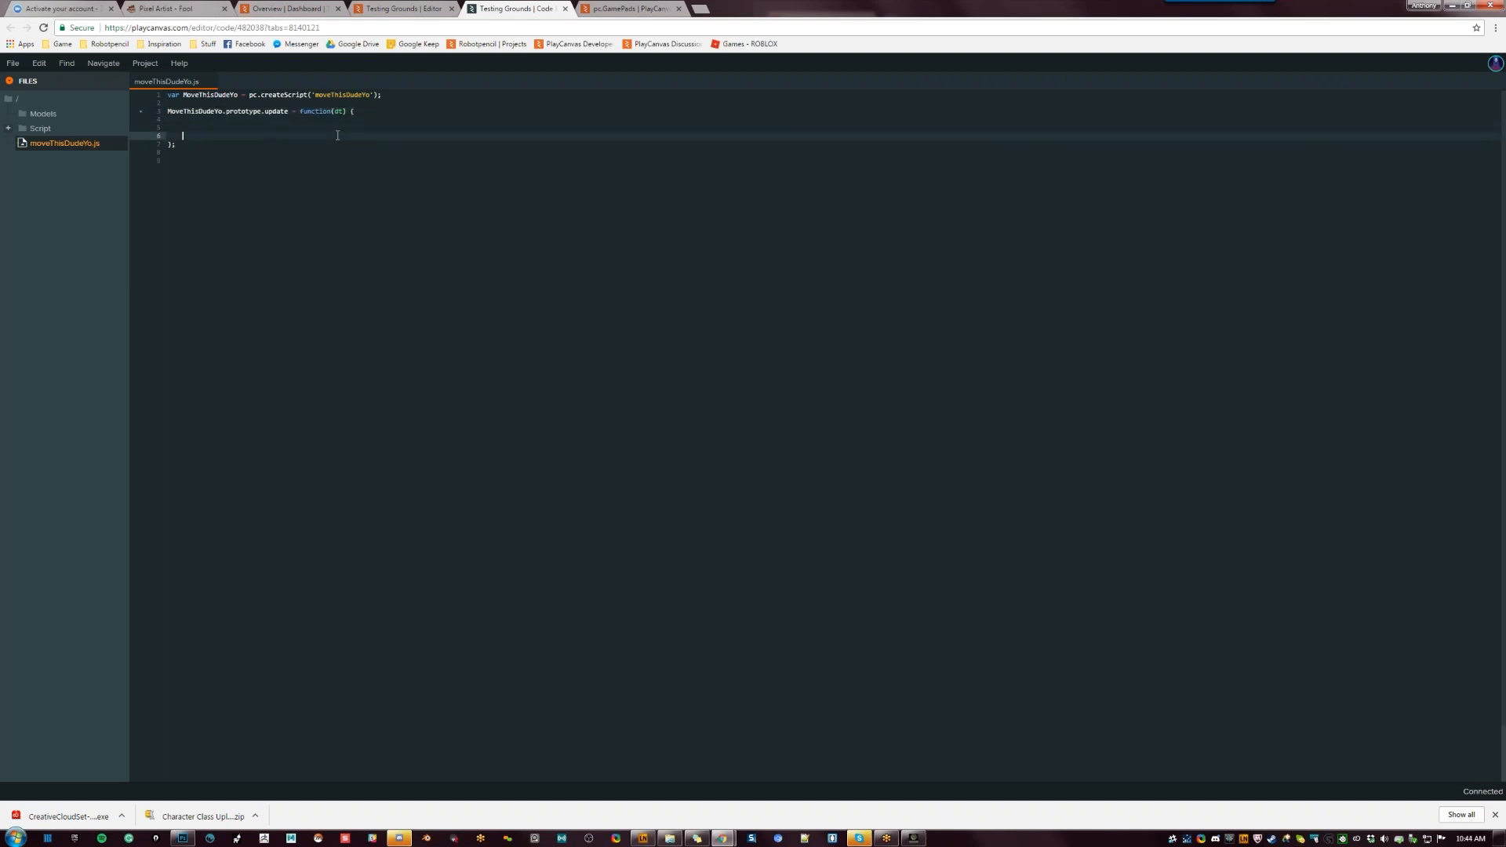
{"action": "left_click", "coordinate": [337, 127]}
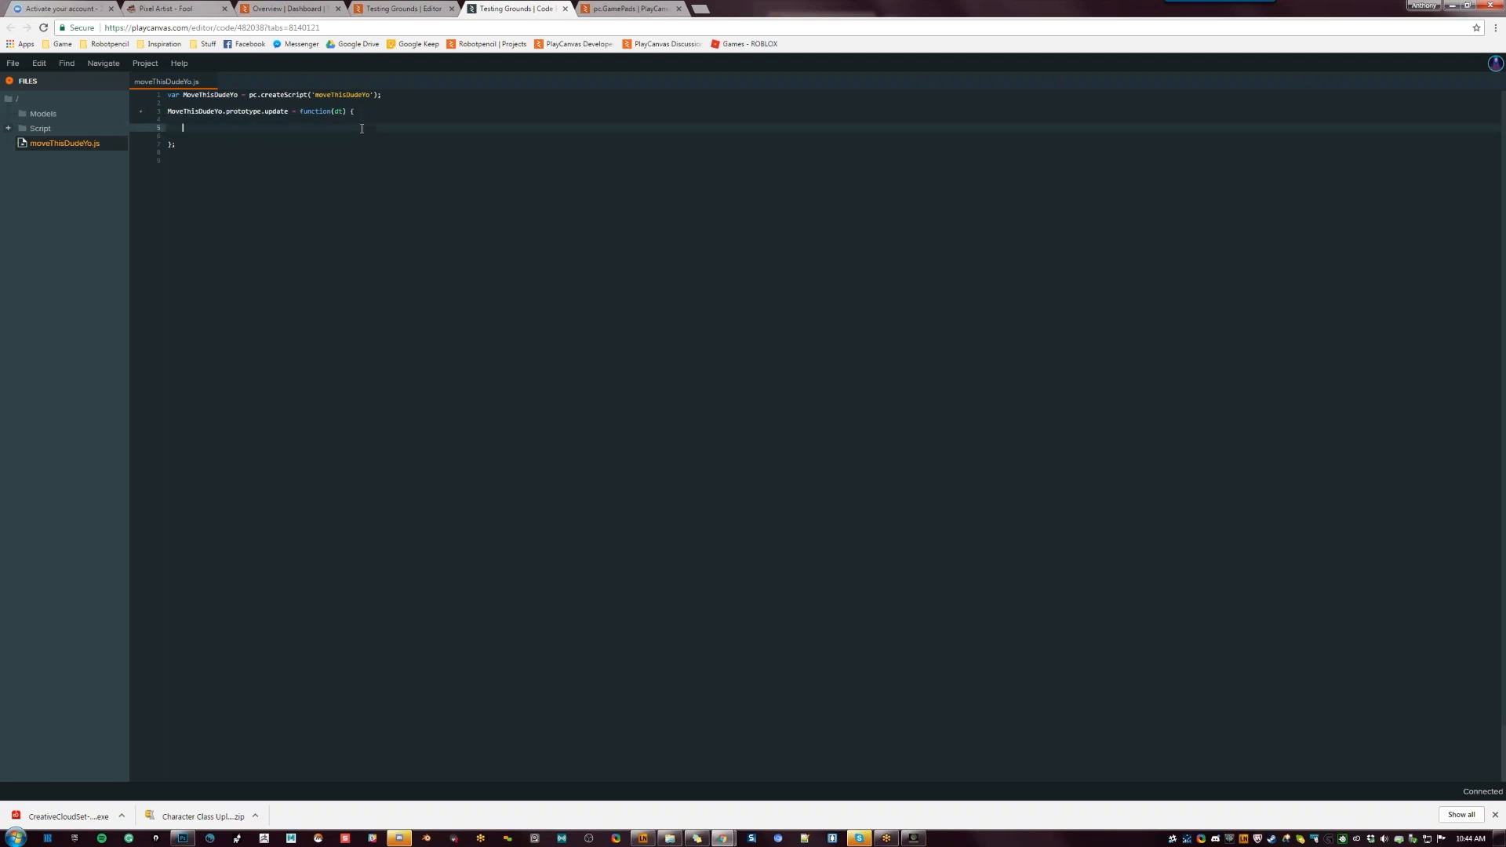
{"action": "left_click", "coordinate": [342, 110]}
{"action": "left_click", "coordinate": [355, 138]}
{"action": "left_click", "coordinate": [329, 130]}
Start a statement inside the update function that reads this.entity.translateLocal
{"action": "type", "text": "is."}
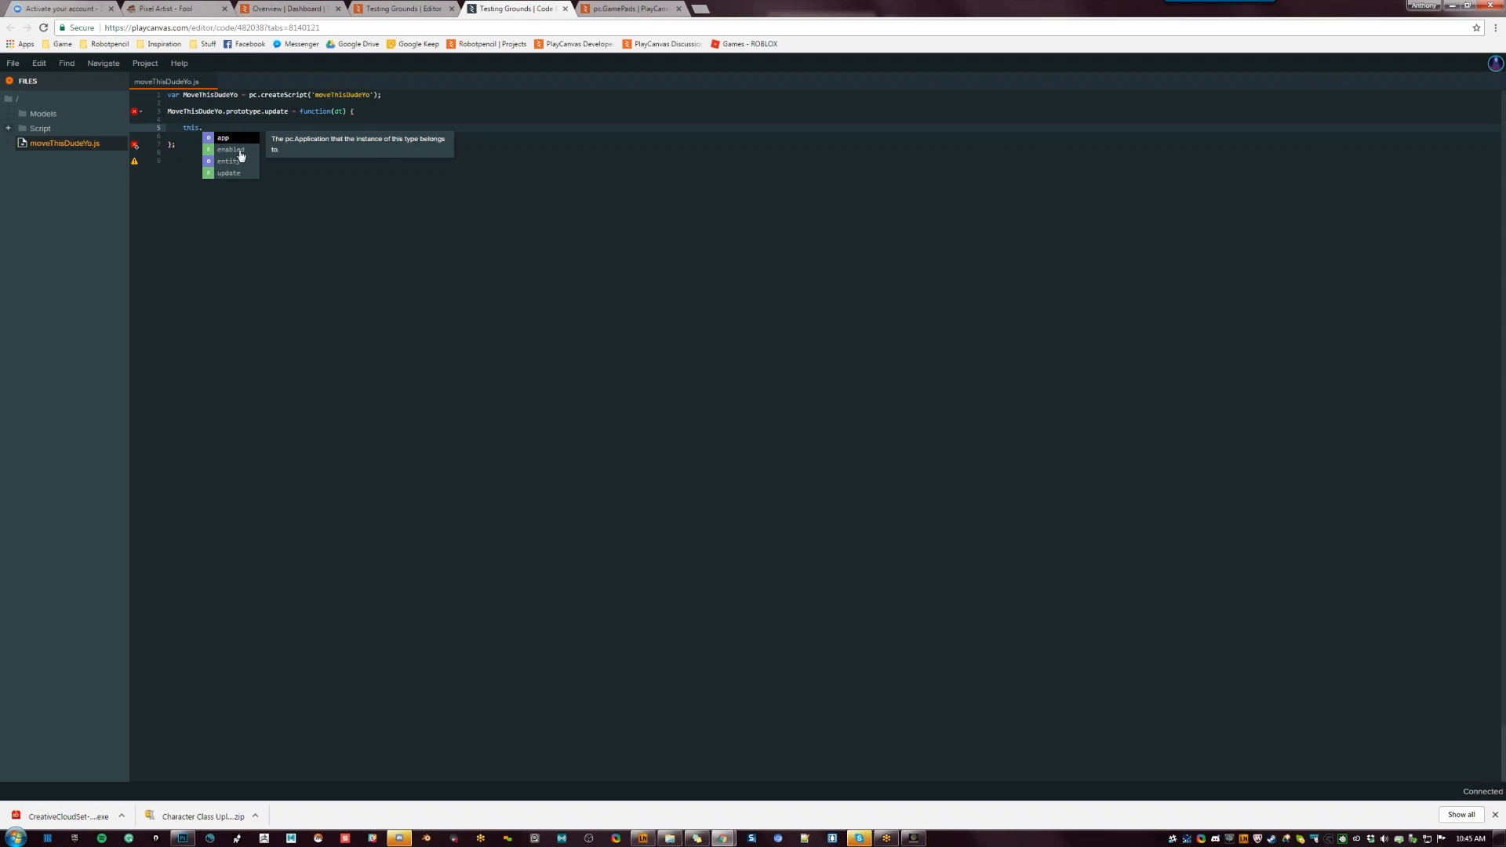
{"action": "scroll", "coordinate": [372, 324], "scroll_direction": "up", "scroll_amount": 6}
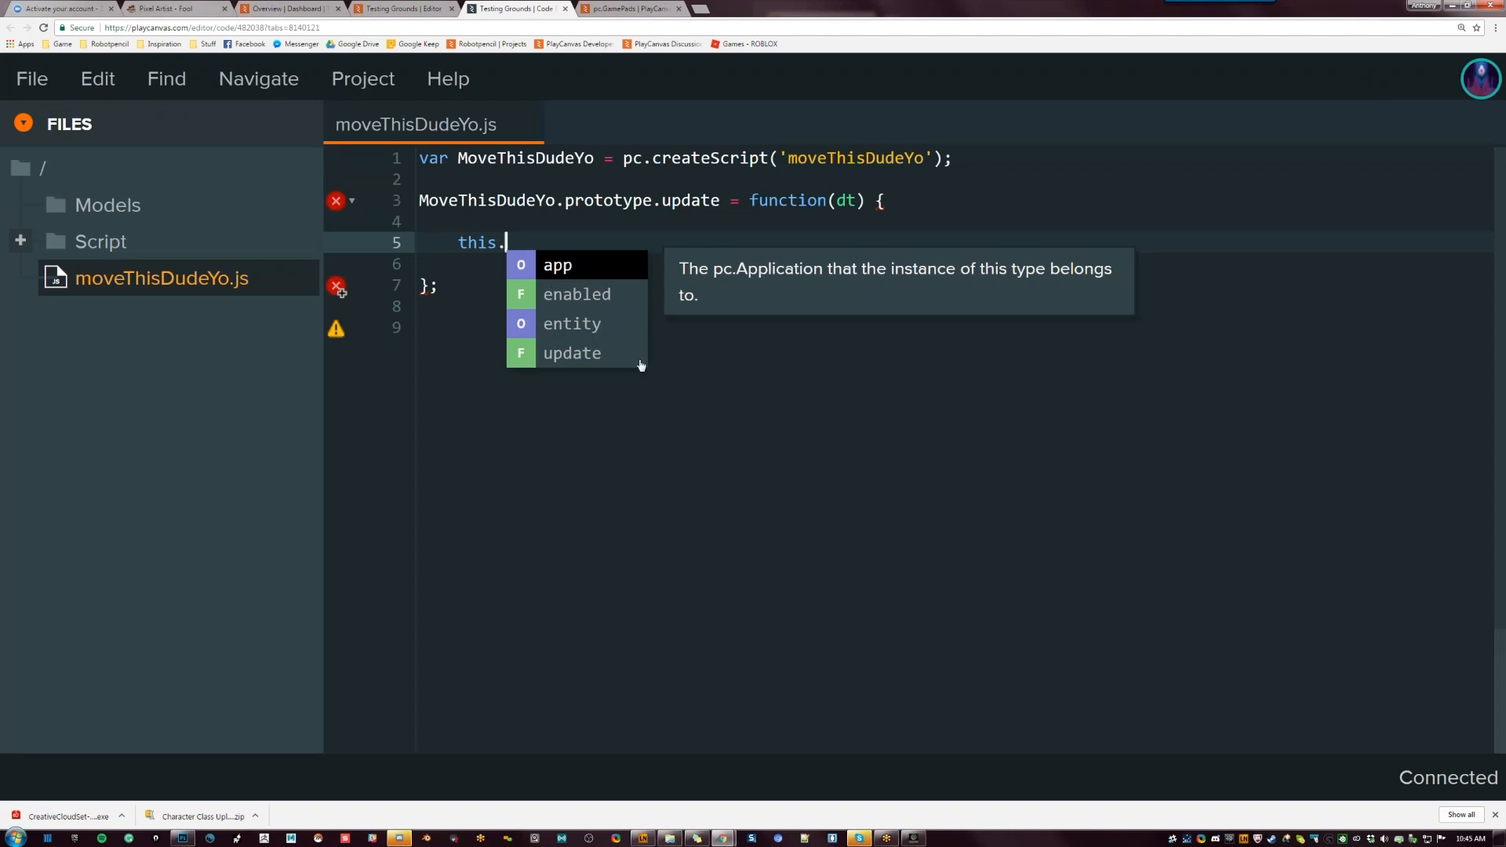
{"action": "left_click", "coordinate": [580, 332]}
{"action": "key", "text": "Return"}
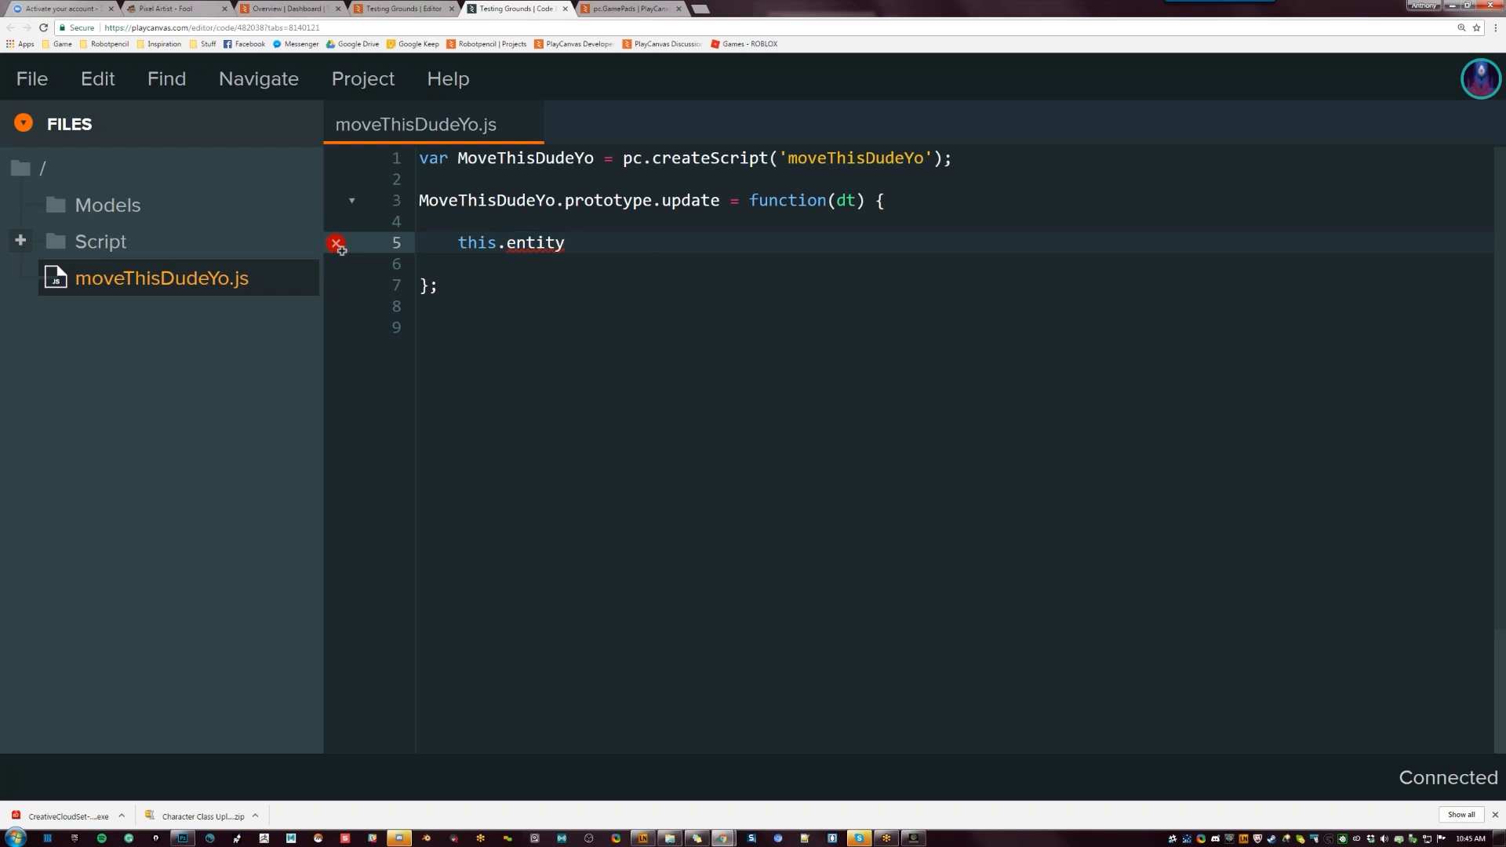
{"action": "type", "text": ".tr"}
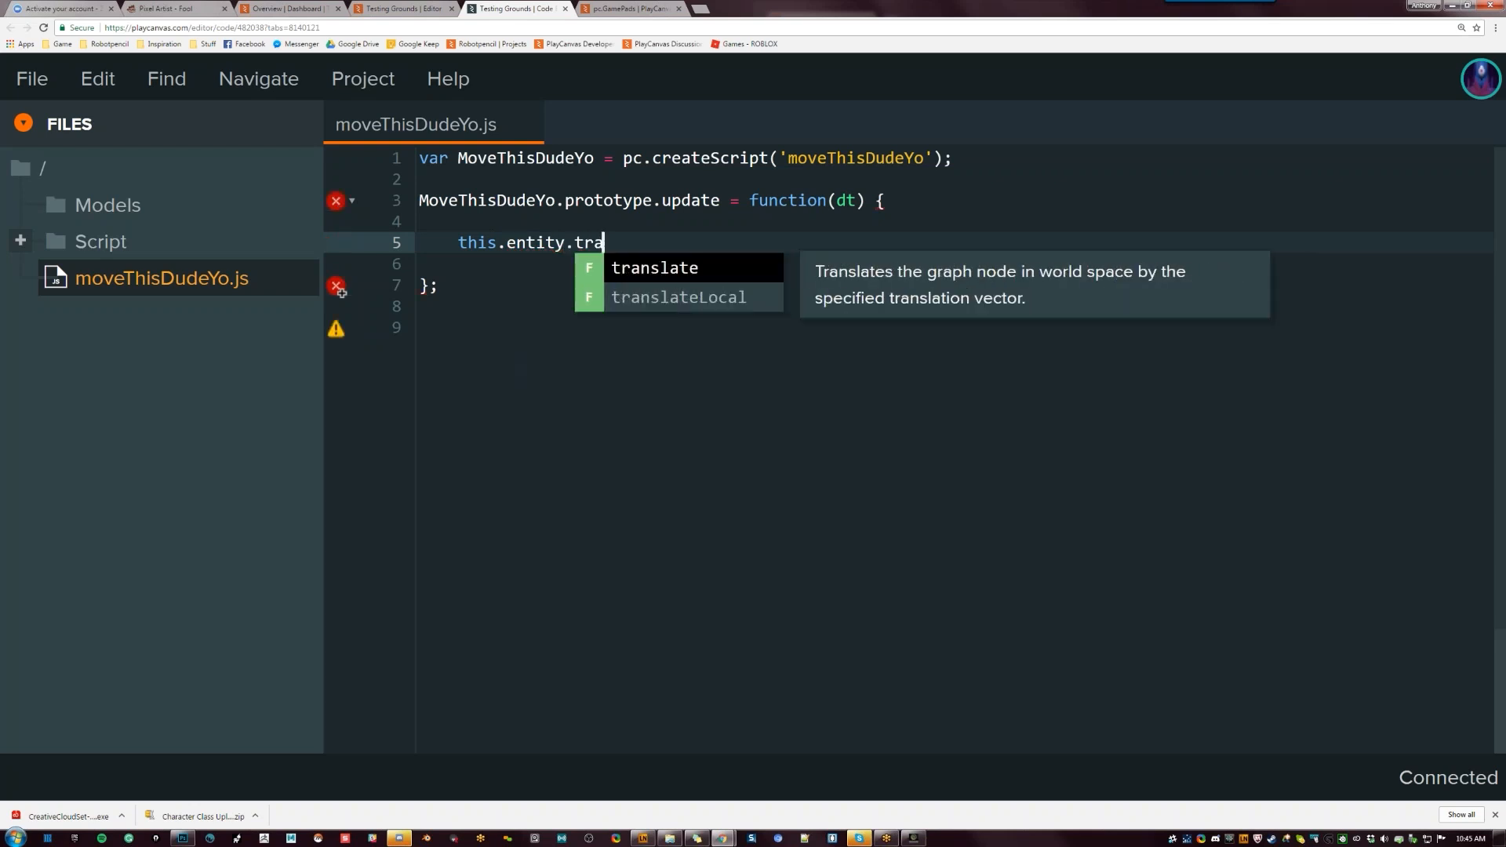
{"action": "type", "text": "a"}
{"action": "key", "text": "Down"}
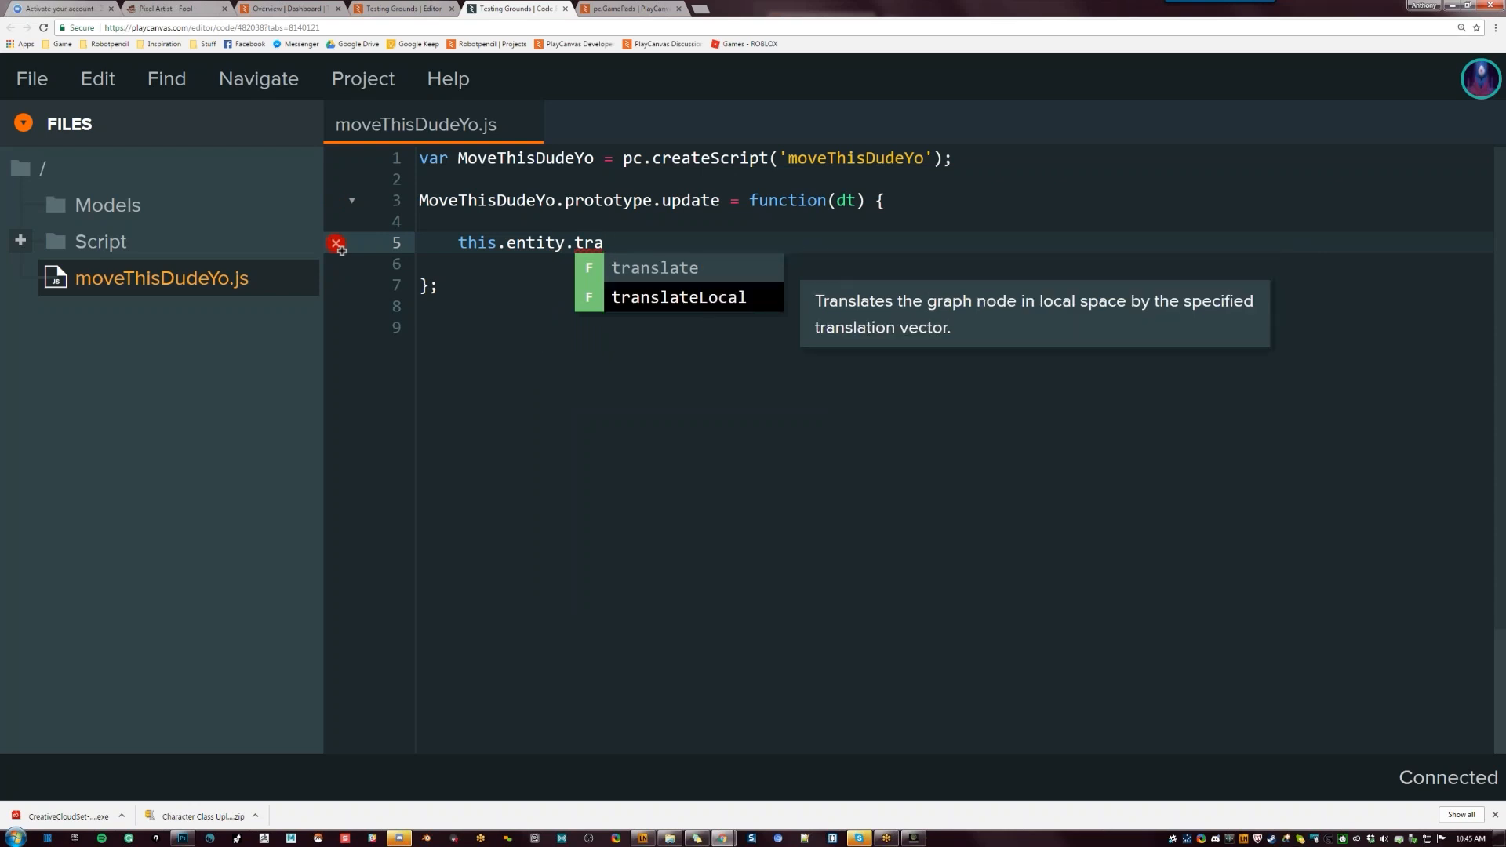
{"action": "key", "text": "Return"}
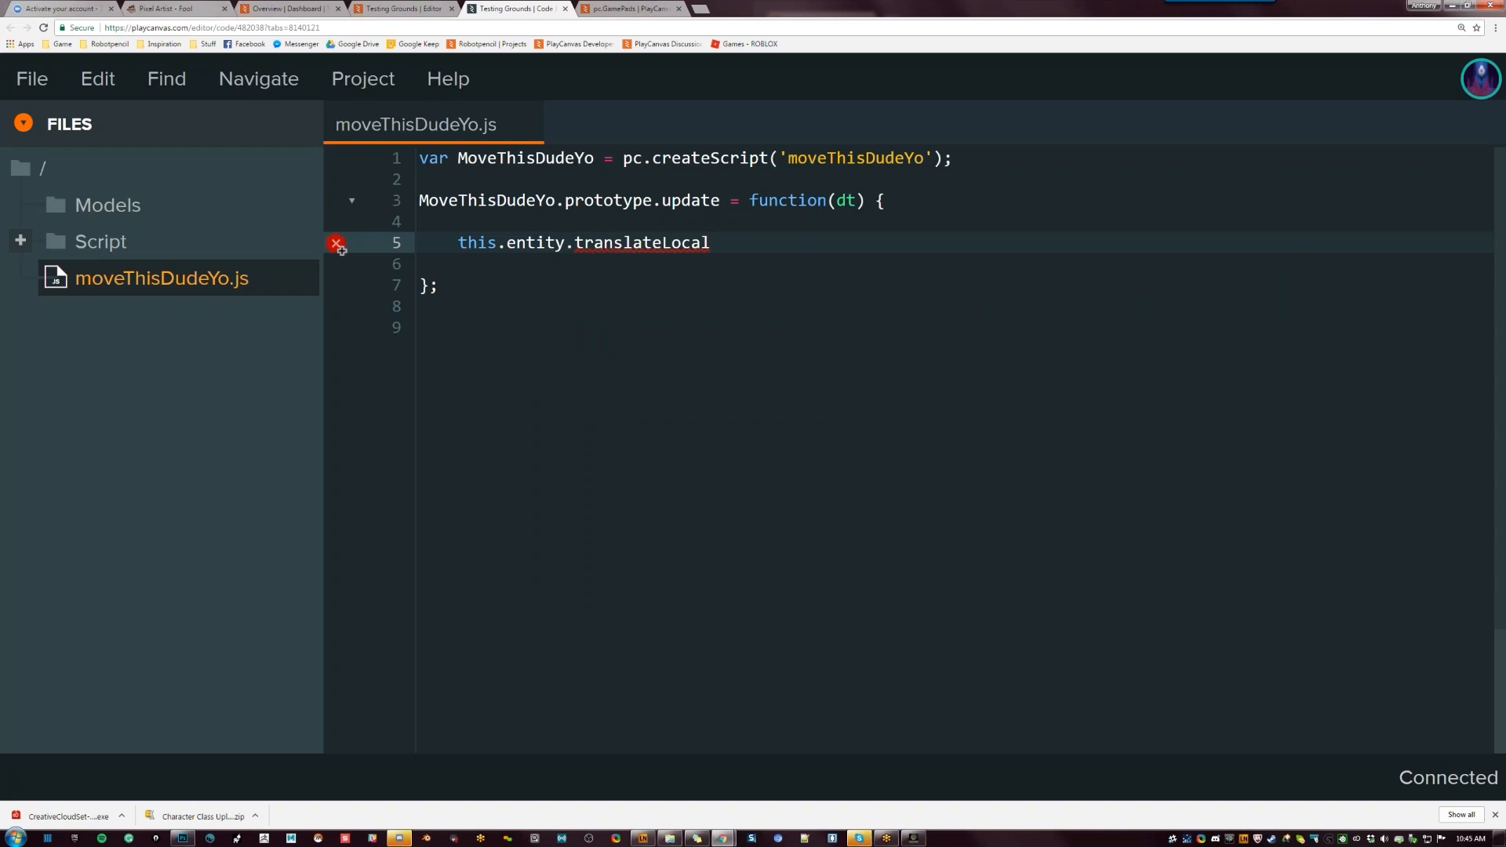
Complete the translateLocal call with the arguments (0,dt*2,0) and end the statement with a semicolon
{"action": "type", "text": "("}
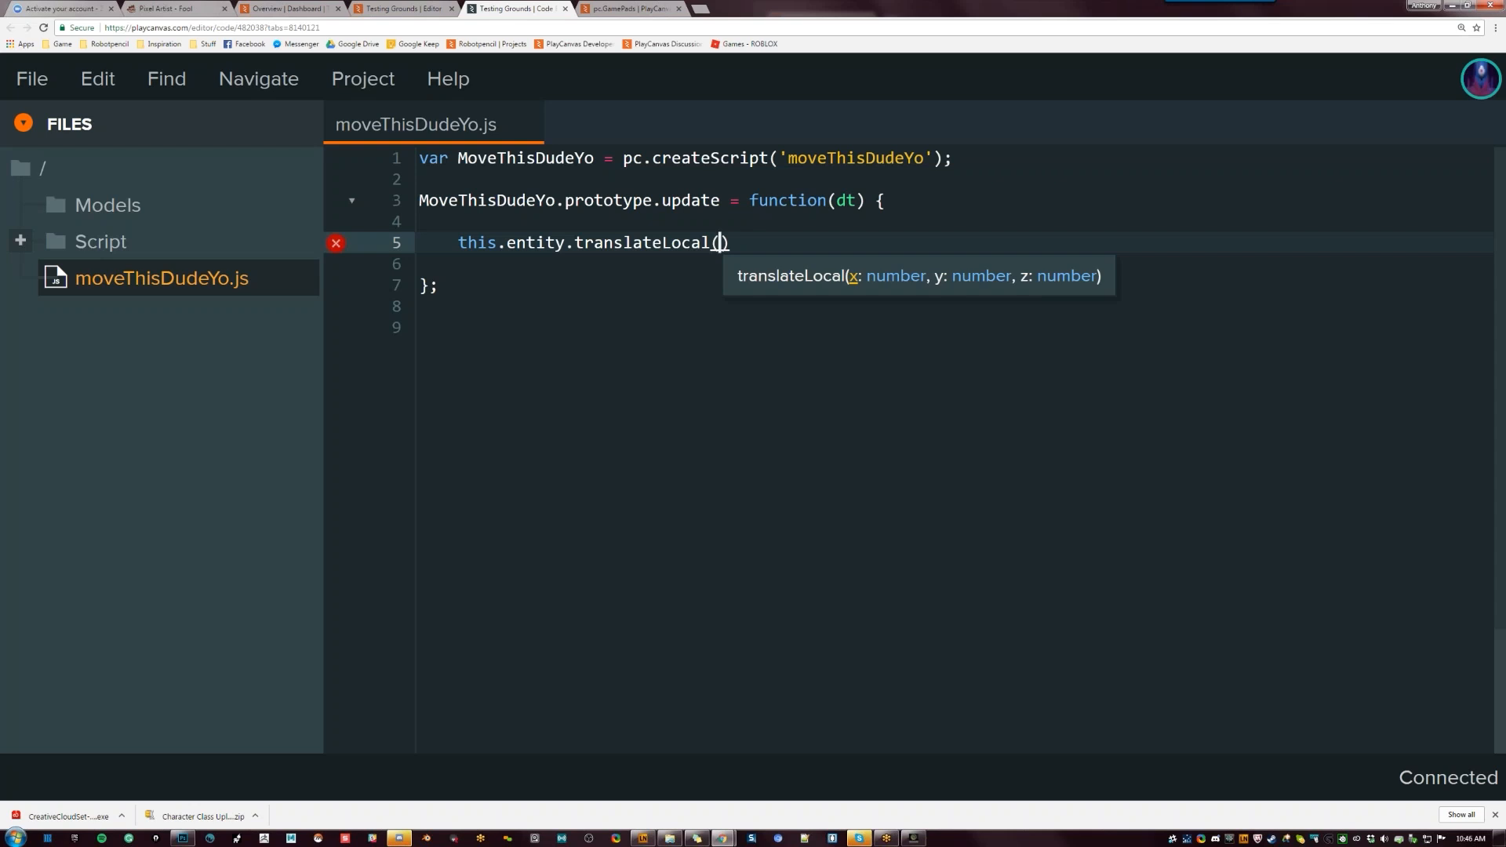
{"action": "type", "text": "0"}
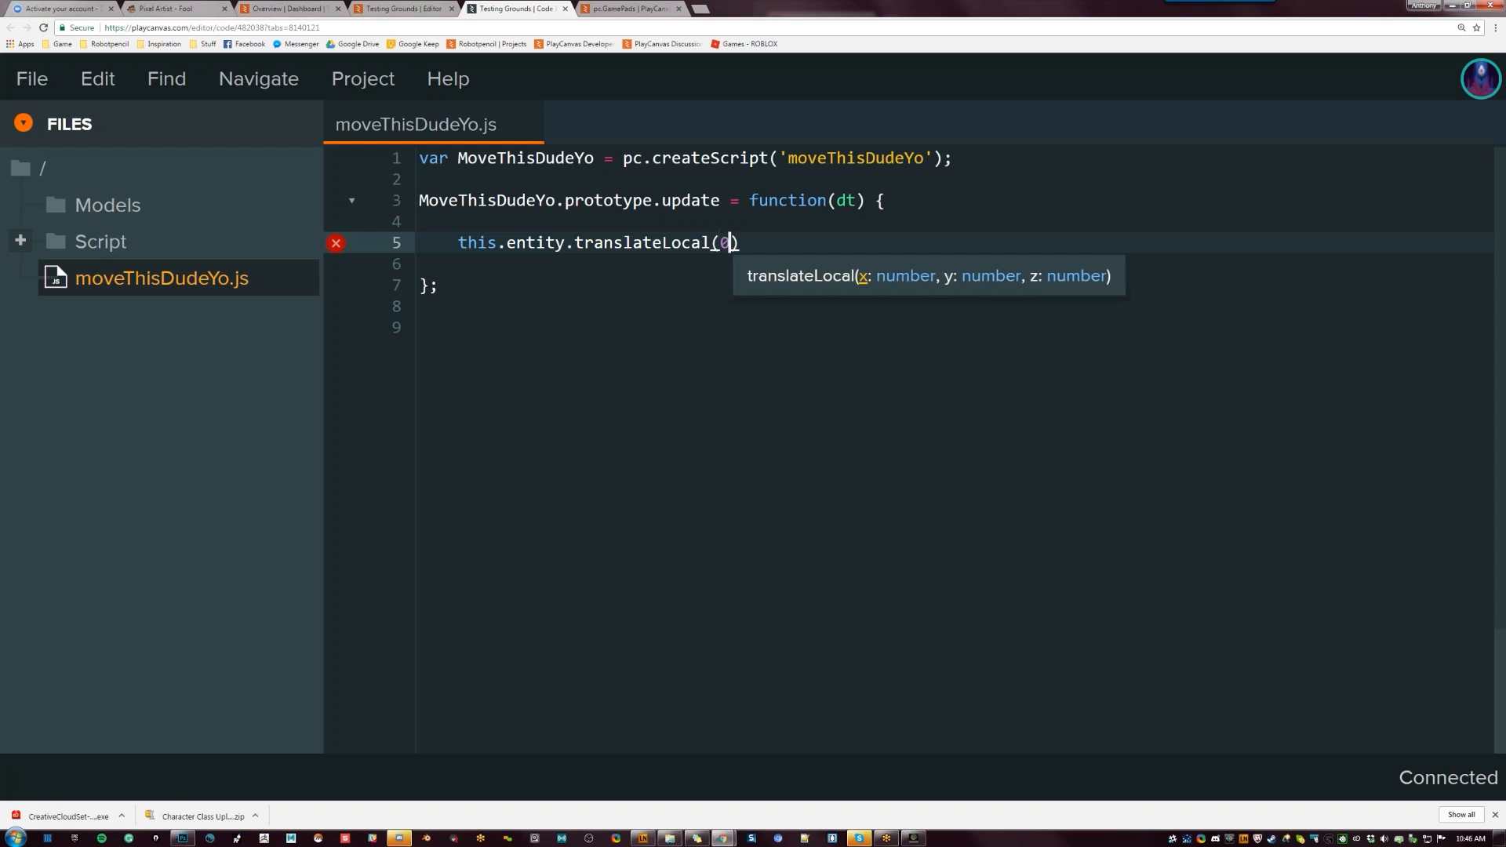
{"action": "type", "text": ","}
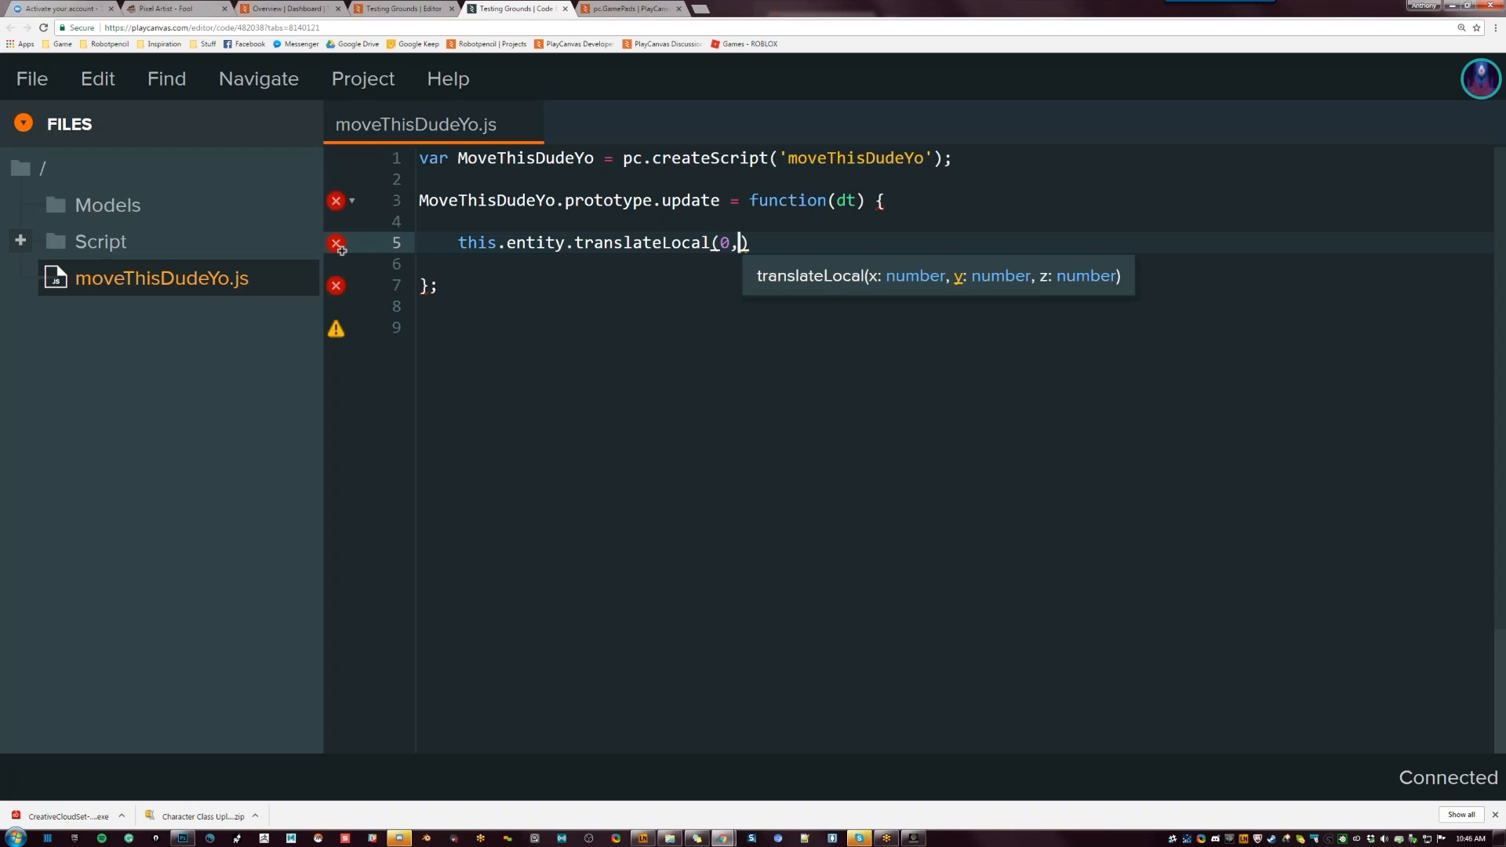
{"action": "type", "text": "dt*"}
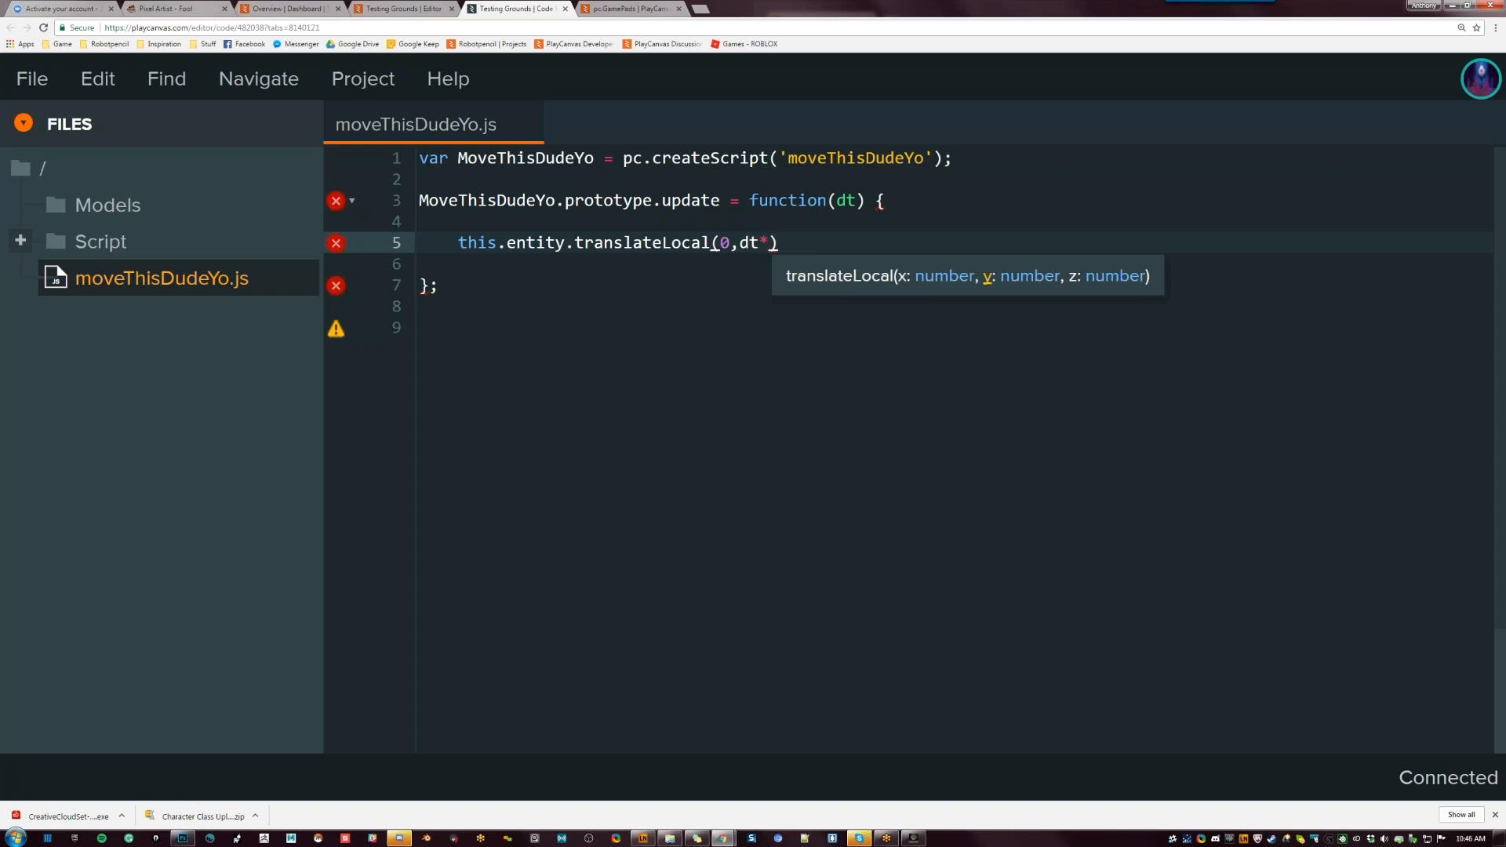
{"action": "type", "text": "5,"}
{"action": "key", "text": "Left"}
{"action": "key", "text": "BackSpace"}
{"action": "type", "text": "2"}
{"action": "key", "text": "Right"}
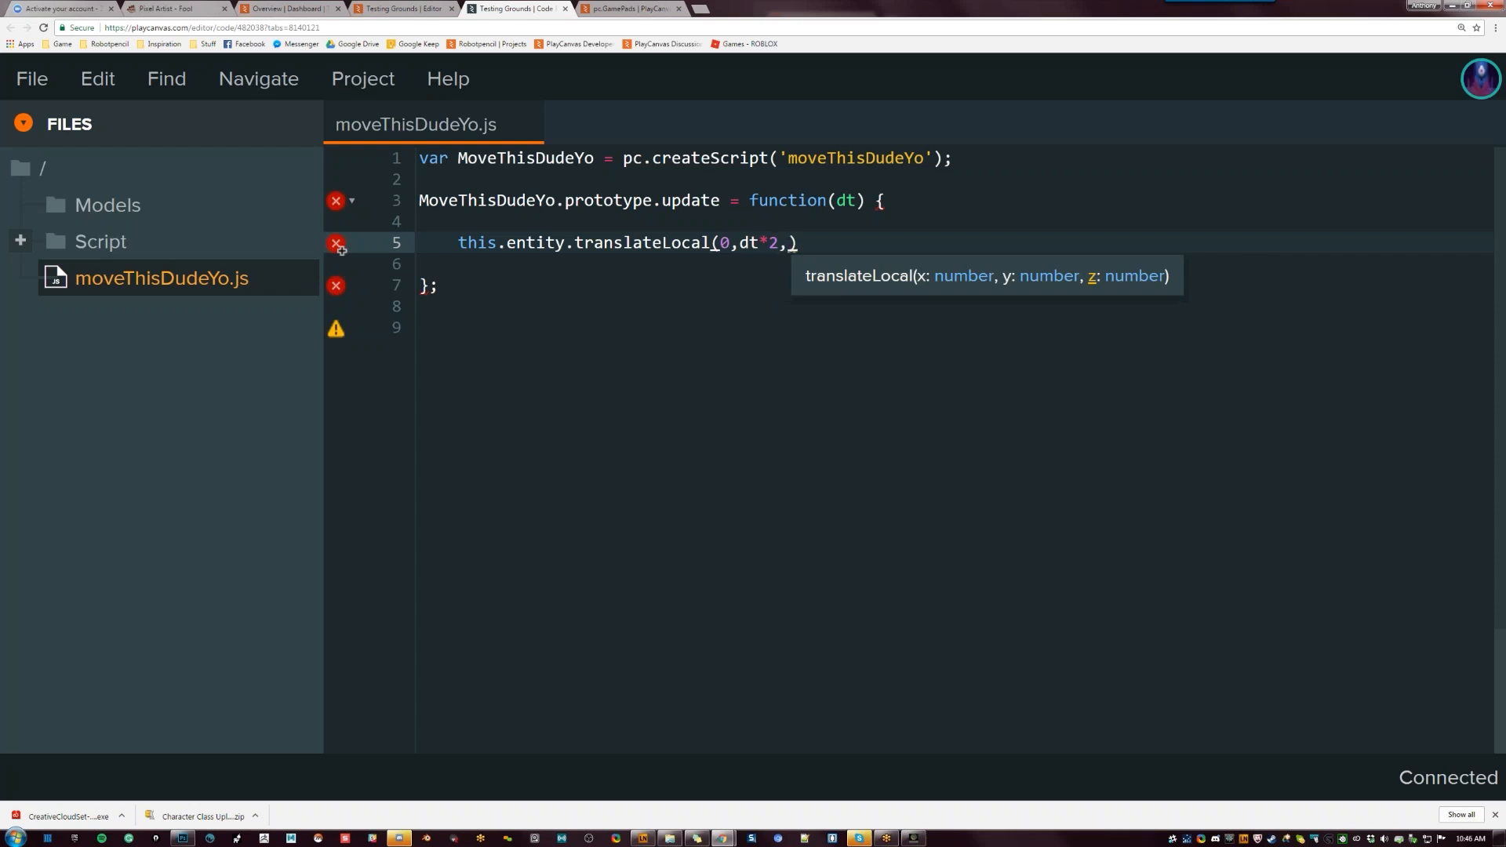
{"action": "type", "text": "0"}
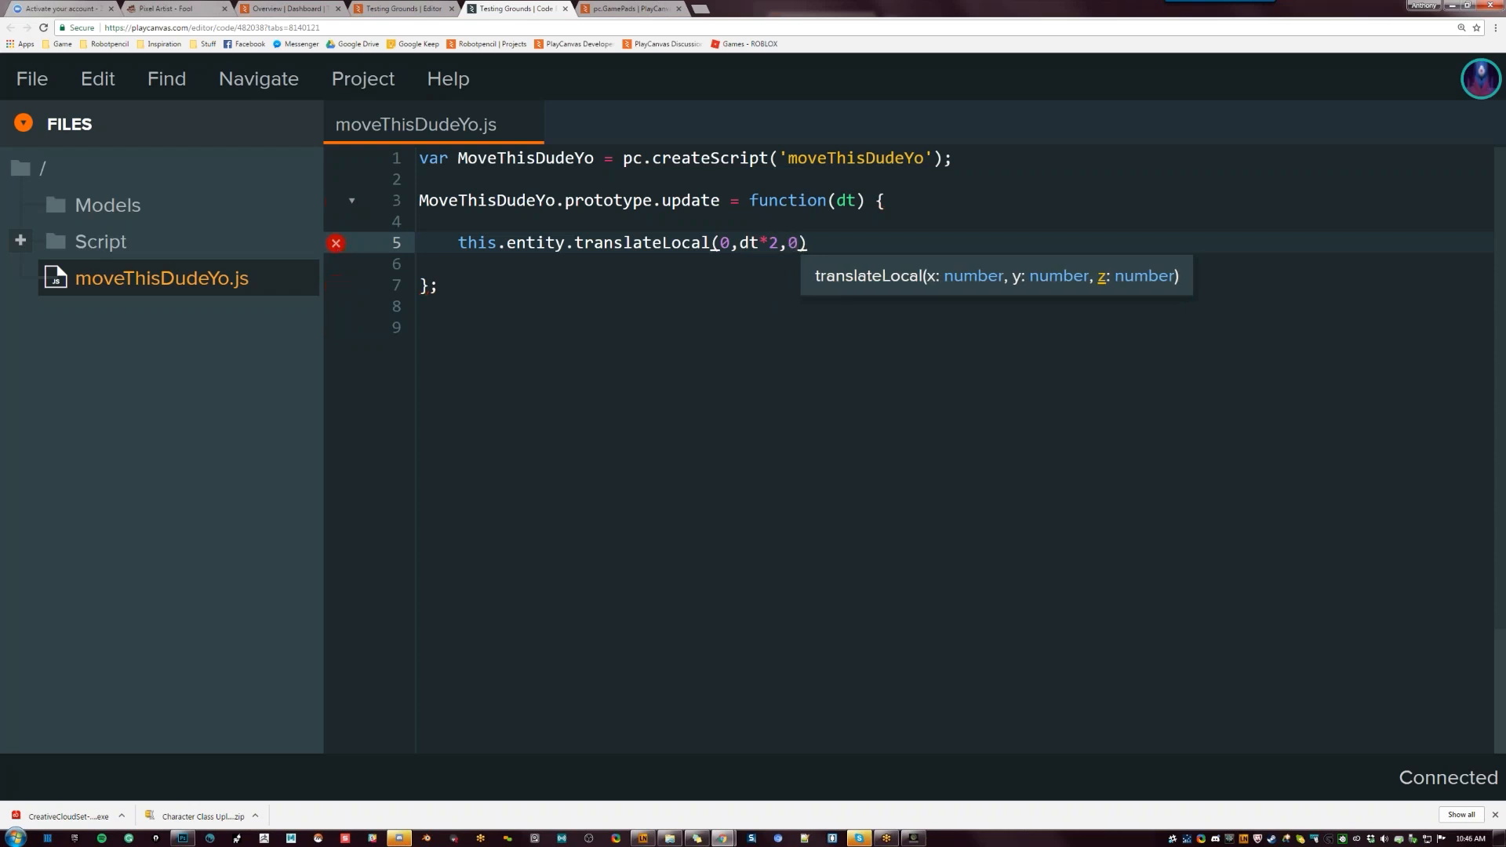
{"action": "key", "text": "Right"}
{"action": "type", "text": ";"}
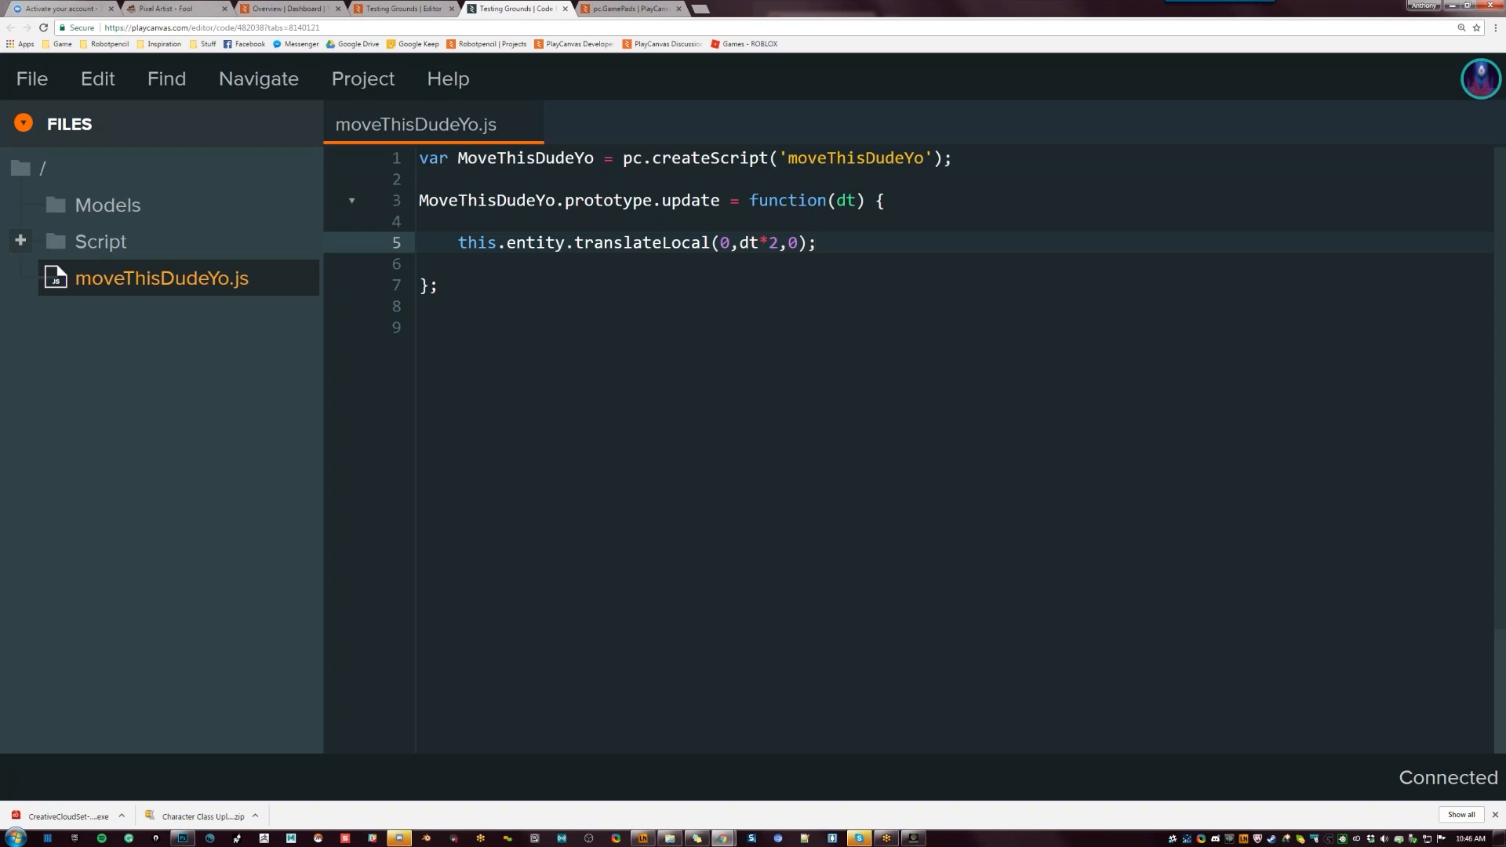
Add the line console.log('This is not a stupid question, dude.'); below the translateLocal call
{"action": "key", "text": "Return"}
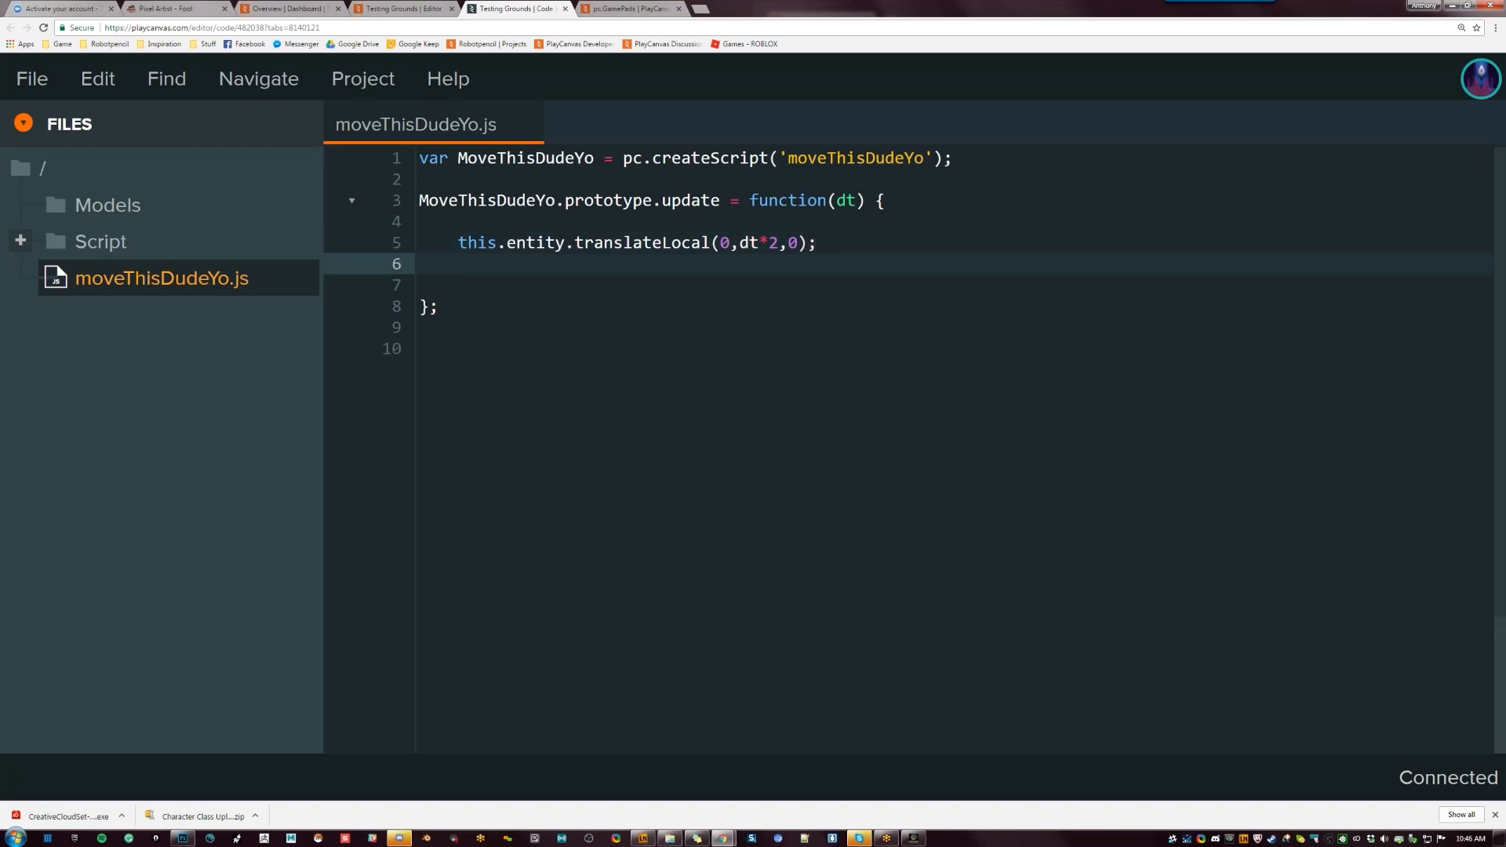
{"action": "type", "text": "console.l"}
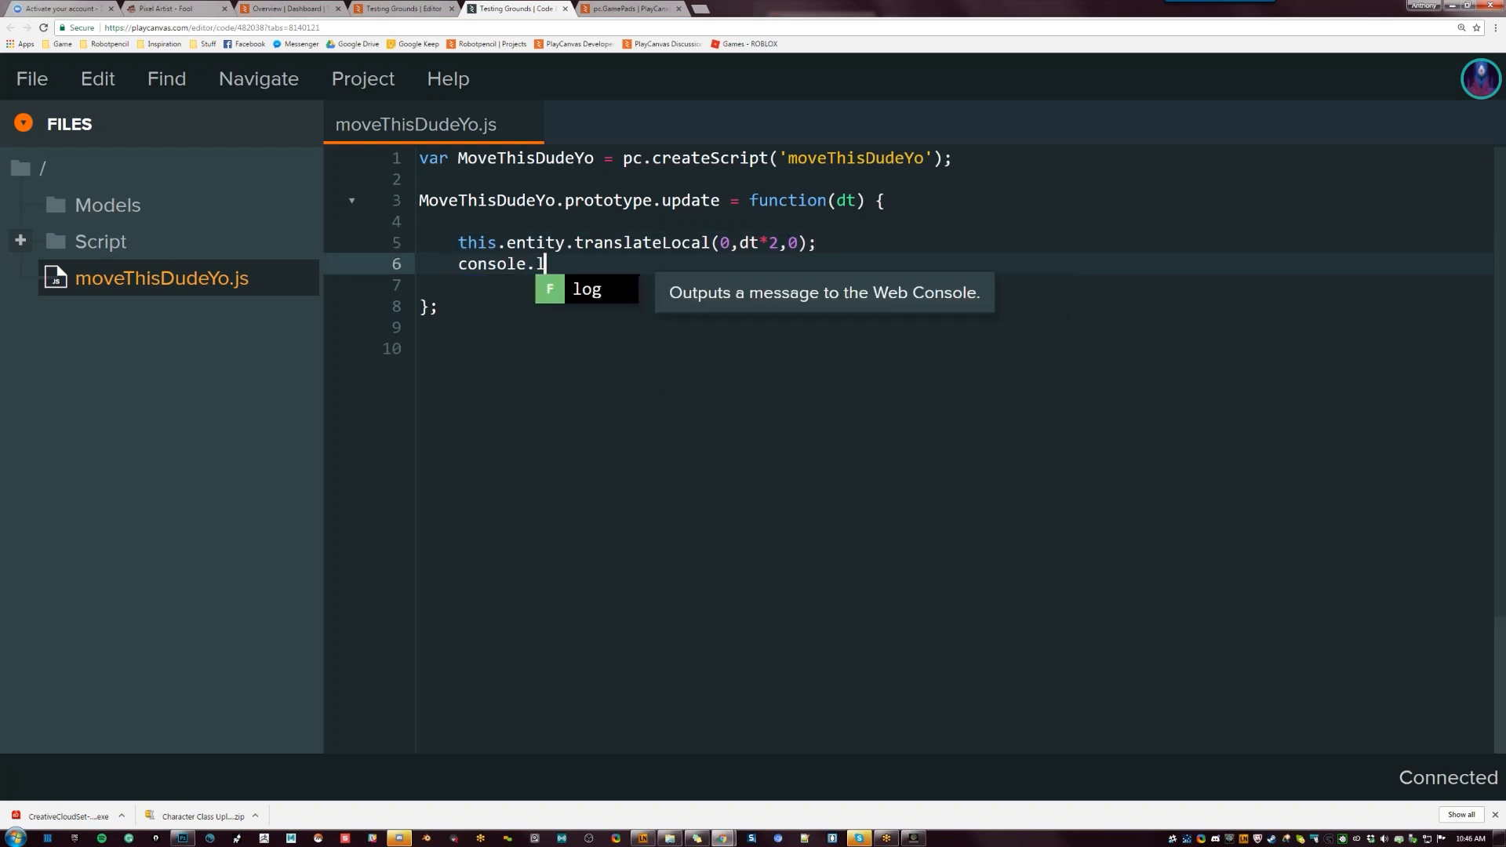
{"action": "type", "text": "og('"}
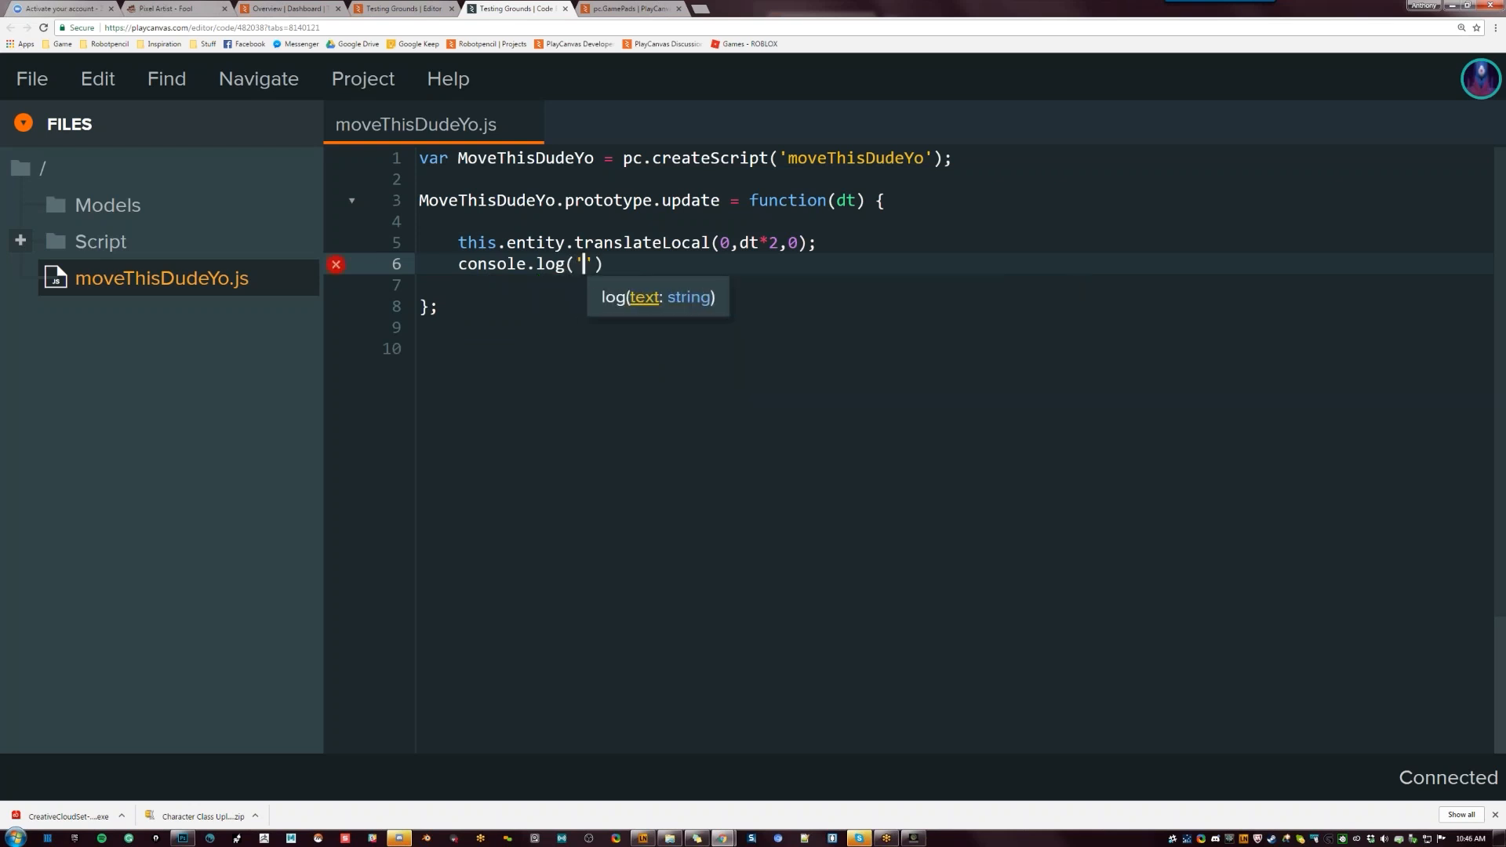
{"action": "type", "text": "This is not a "}
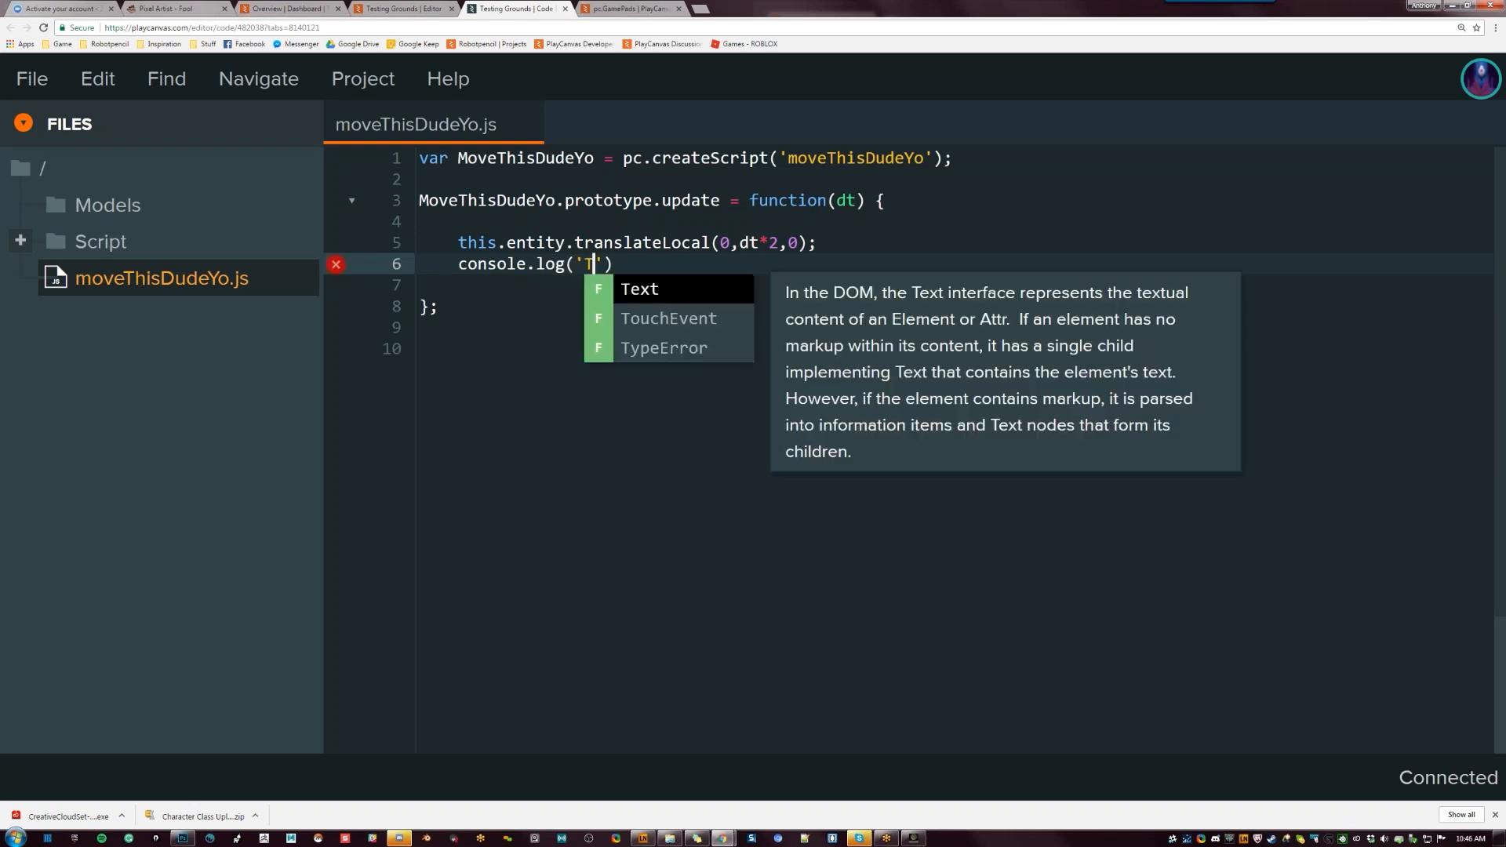
{"action": "type", "text": "stupid question"}
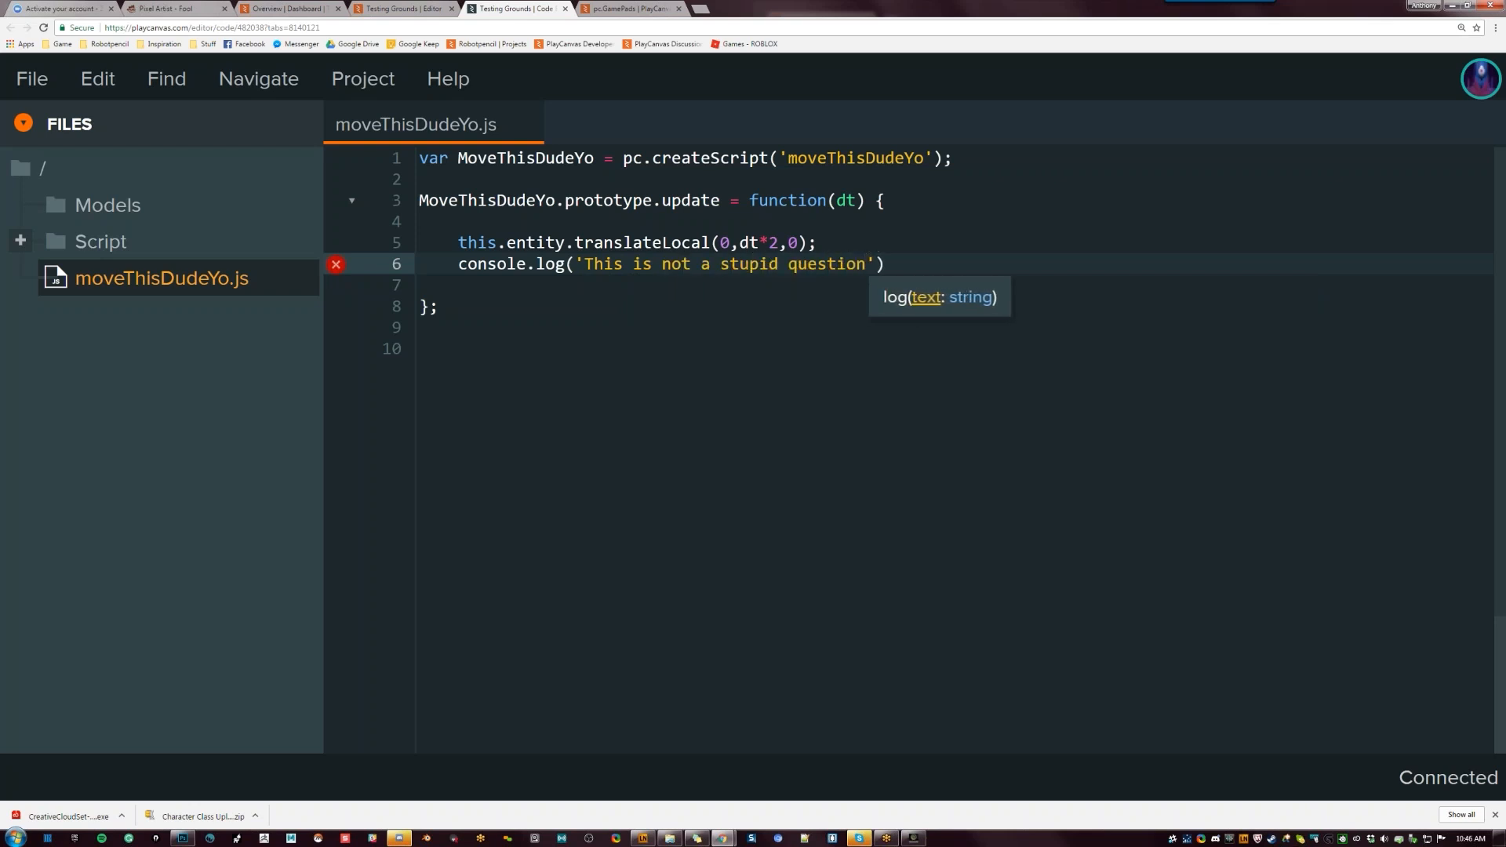
{"action": "type", "text": ", dude."}
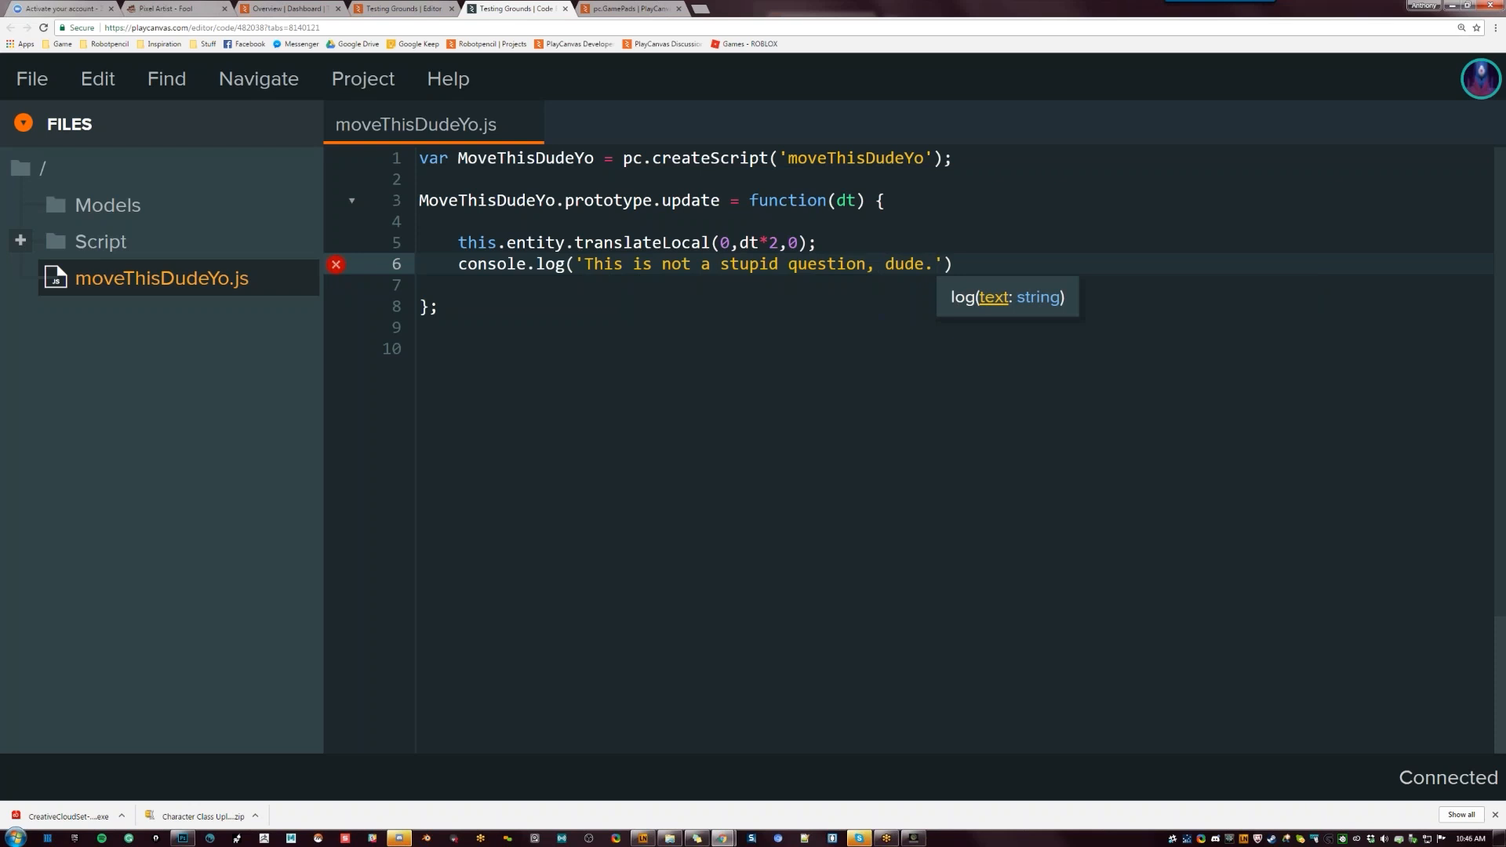
{"action": "key", "text": "End"}
{"action": "type", "text": ";"}
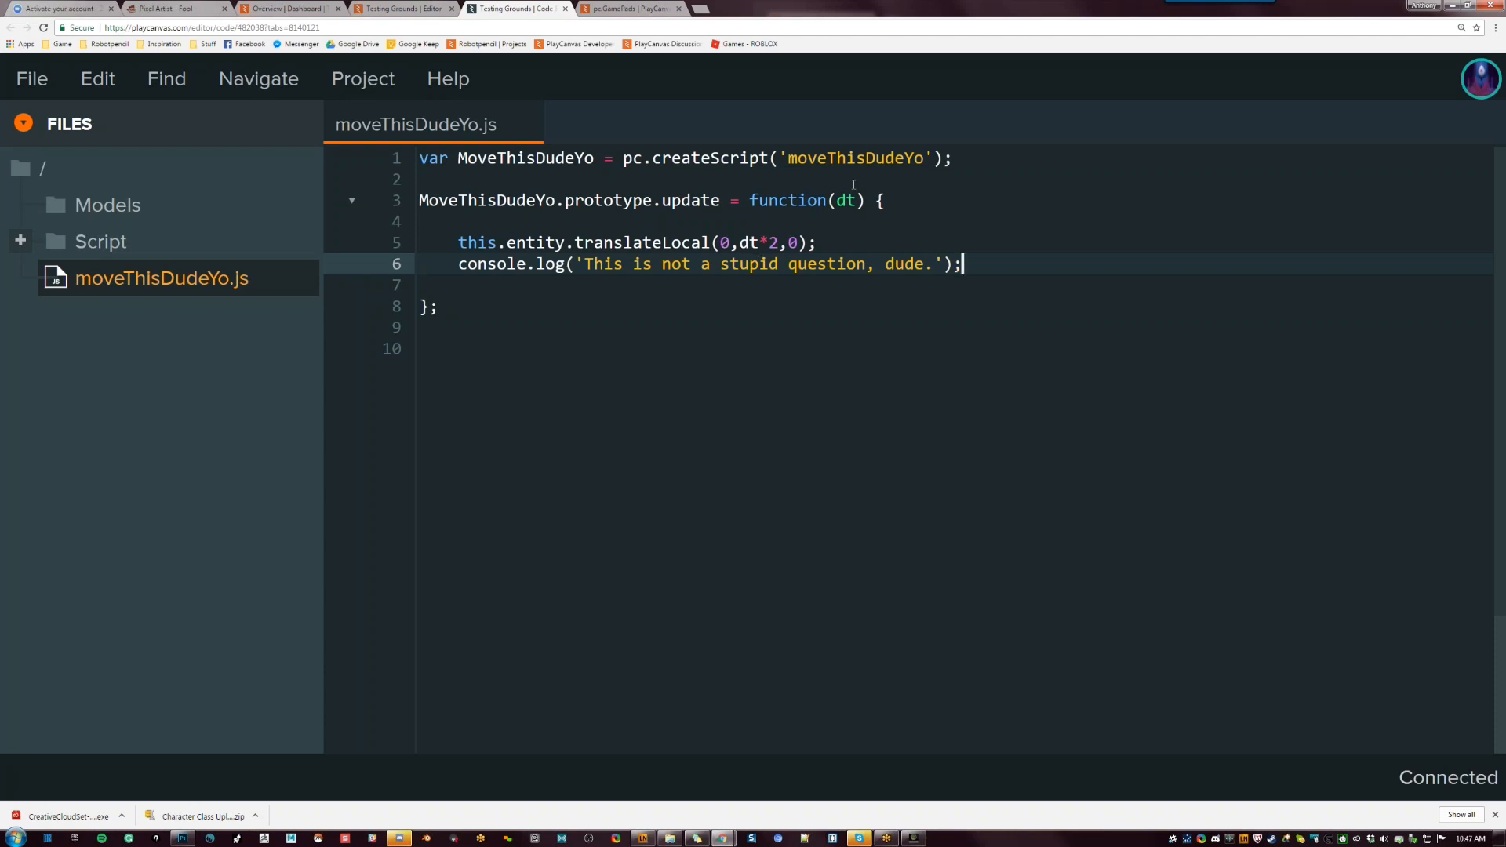
Save the moveThisDudeYo.js script with its new translateLocal and console.log lines
{"action": "left_click", "coordinate": [844, 200]}
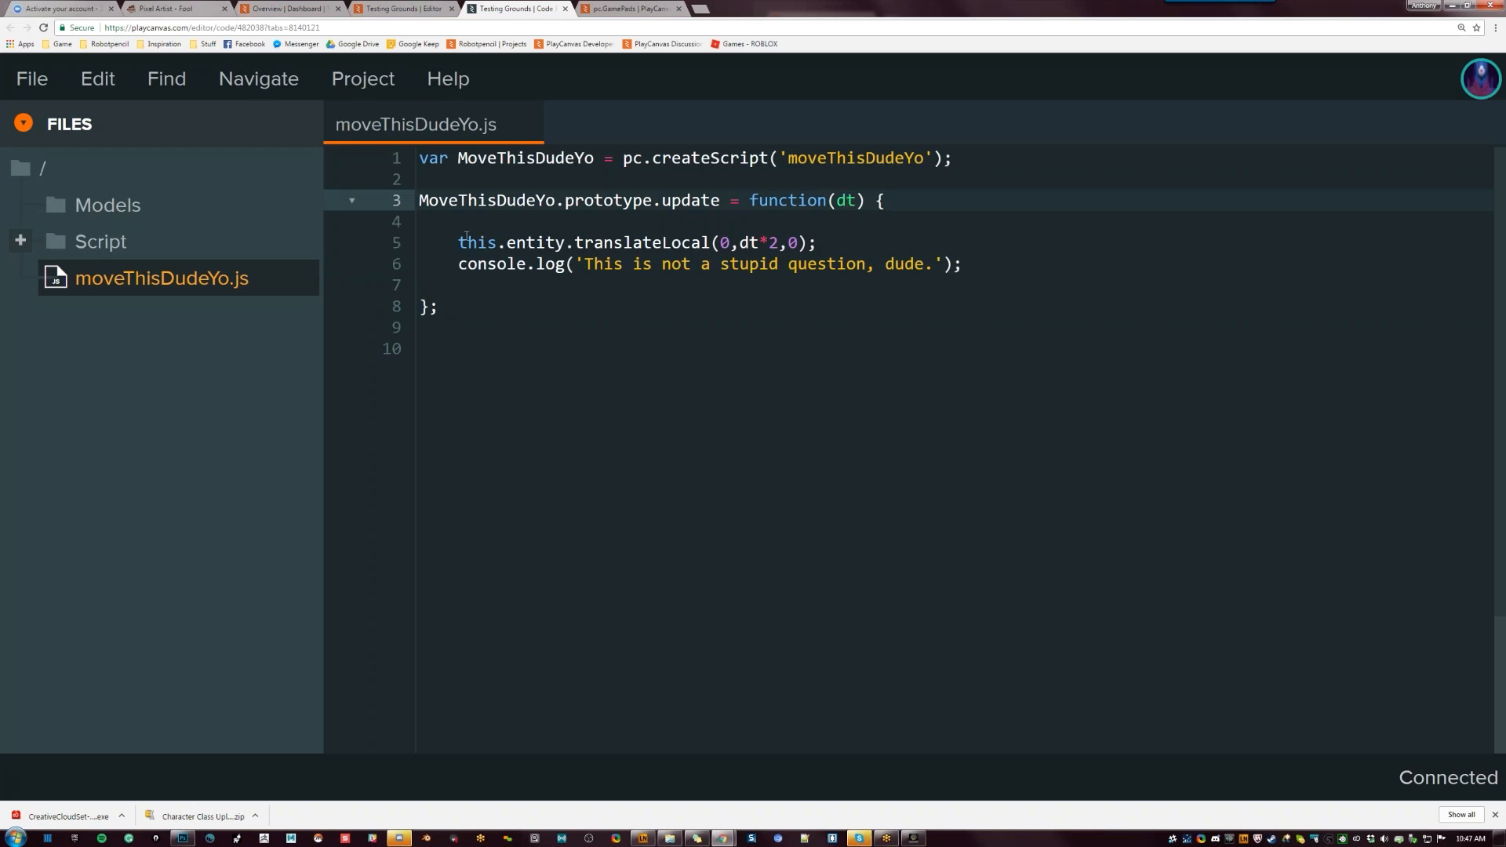
{"action": "left_click_drag", "start_coordinate": [458, 242], "coordinate": [810, 242]}
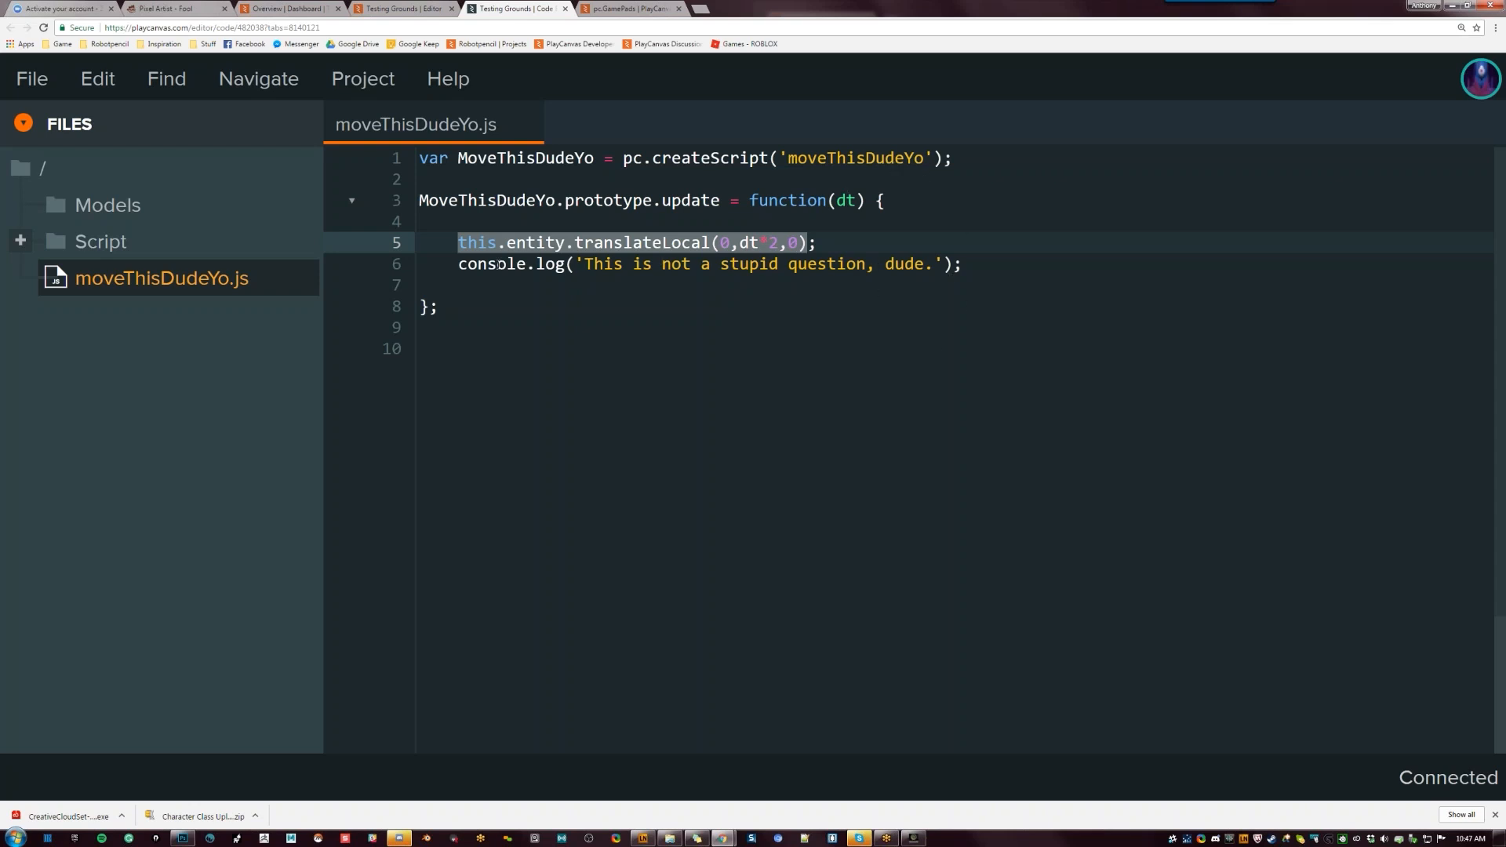
{"action": "left_click", "coordinate": [459, 267]}
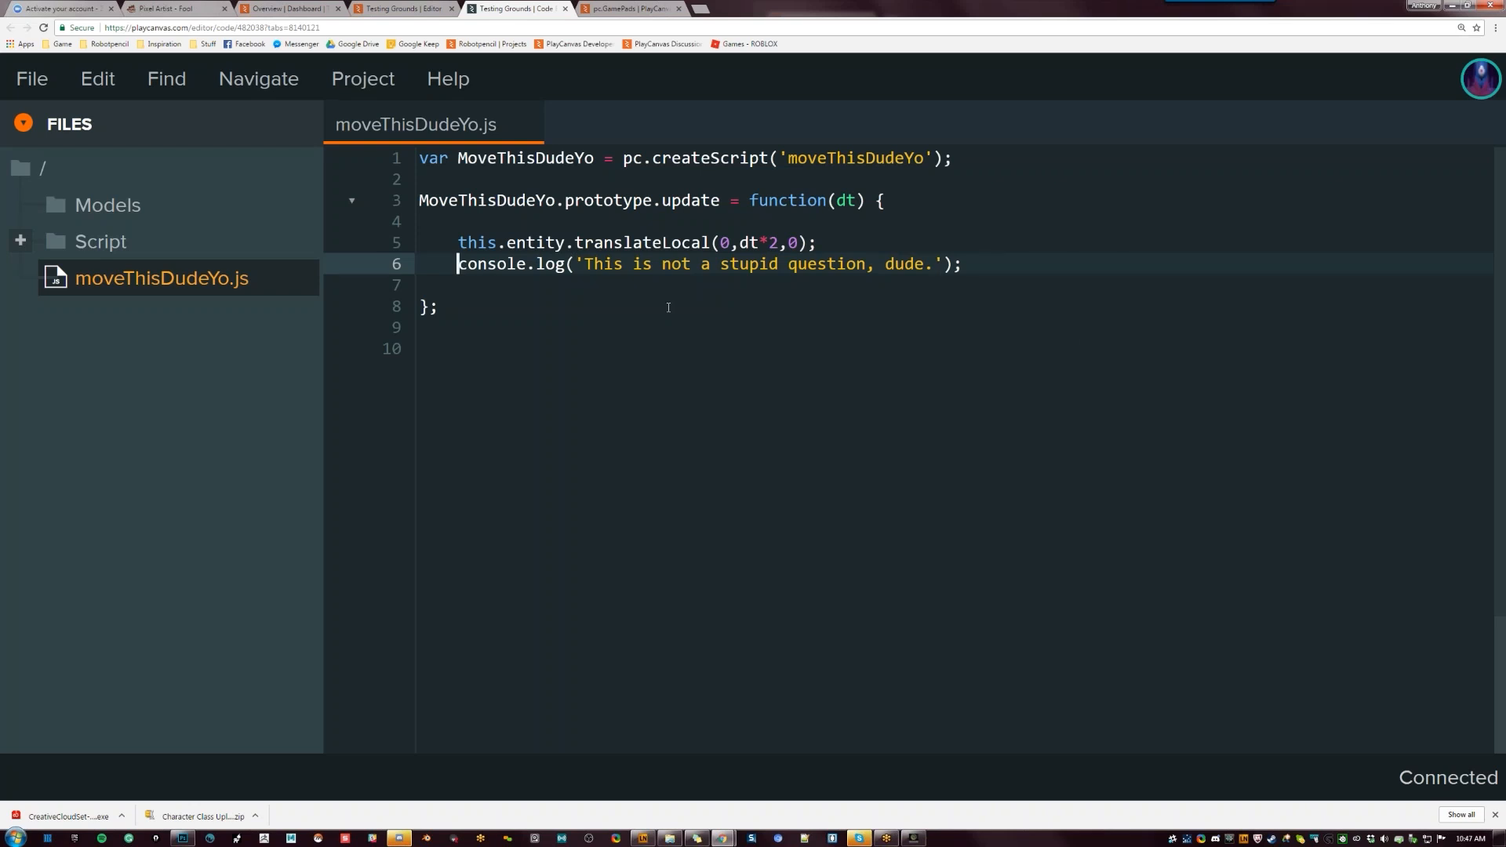
{"action": "key", "text": "ctrl+s"}
{"action": "key", "text": "ctrl+0"}
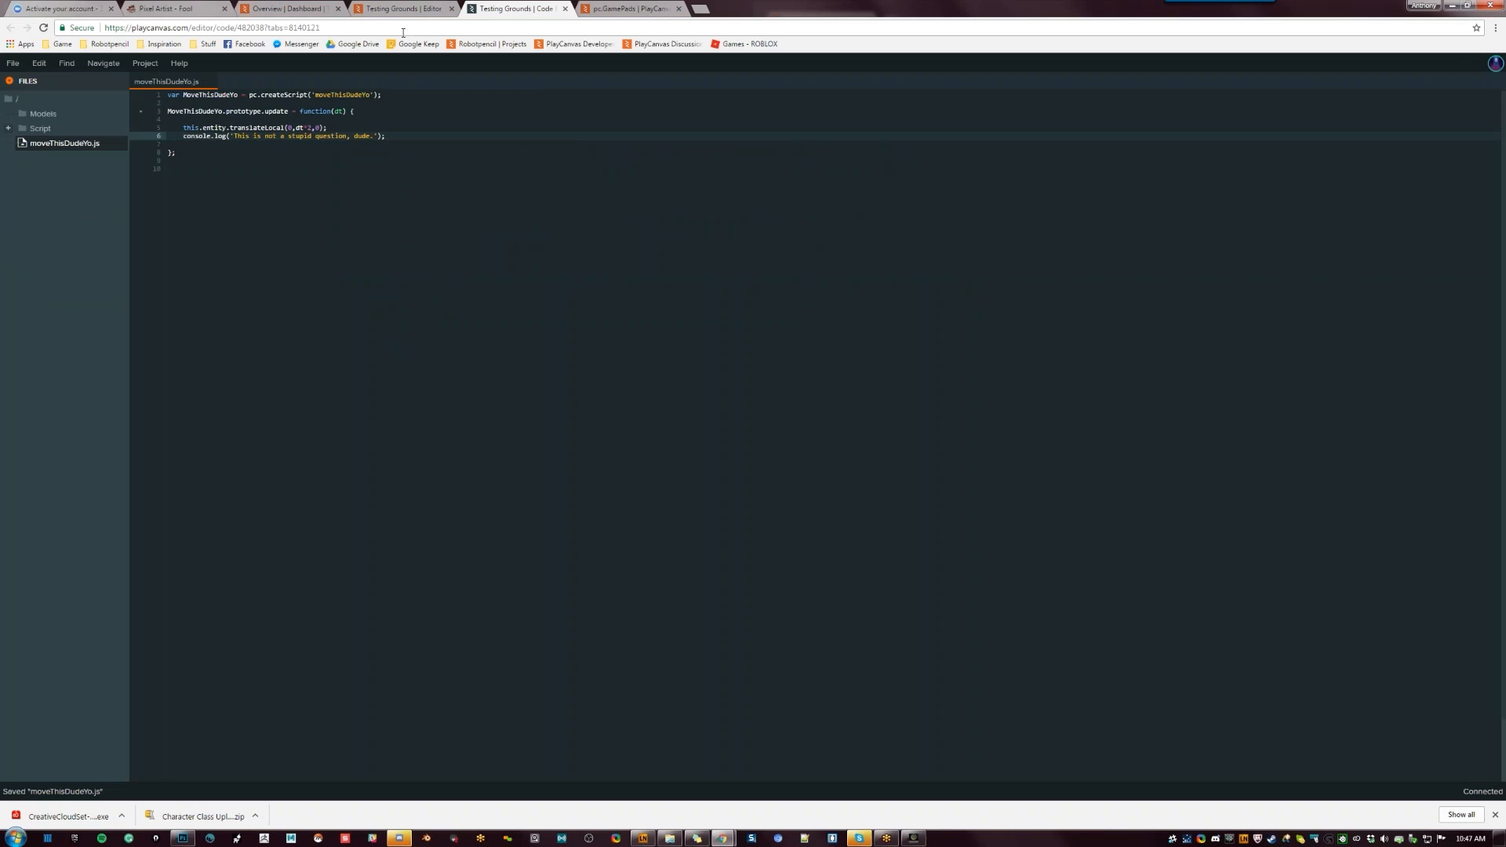
{"action": "key", "text": "Up"}
{"action": "key", "text": "Up"}
{"action": "left_click_drag", "start_coordinate": [179, 123], "coordinate": [383, 141]}
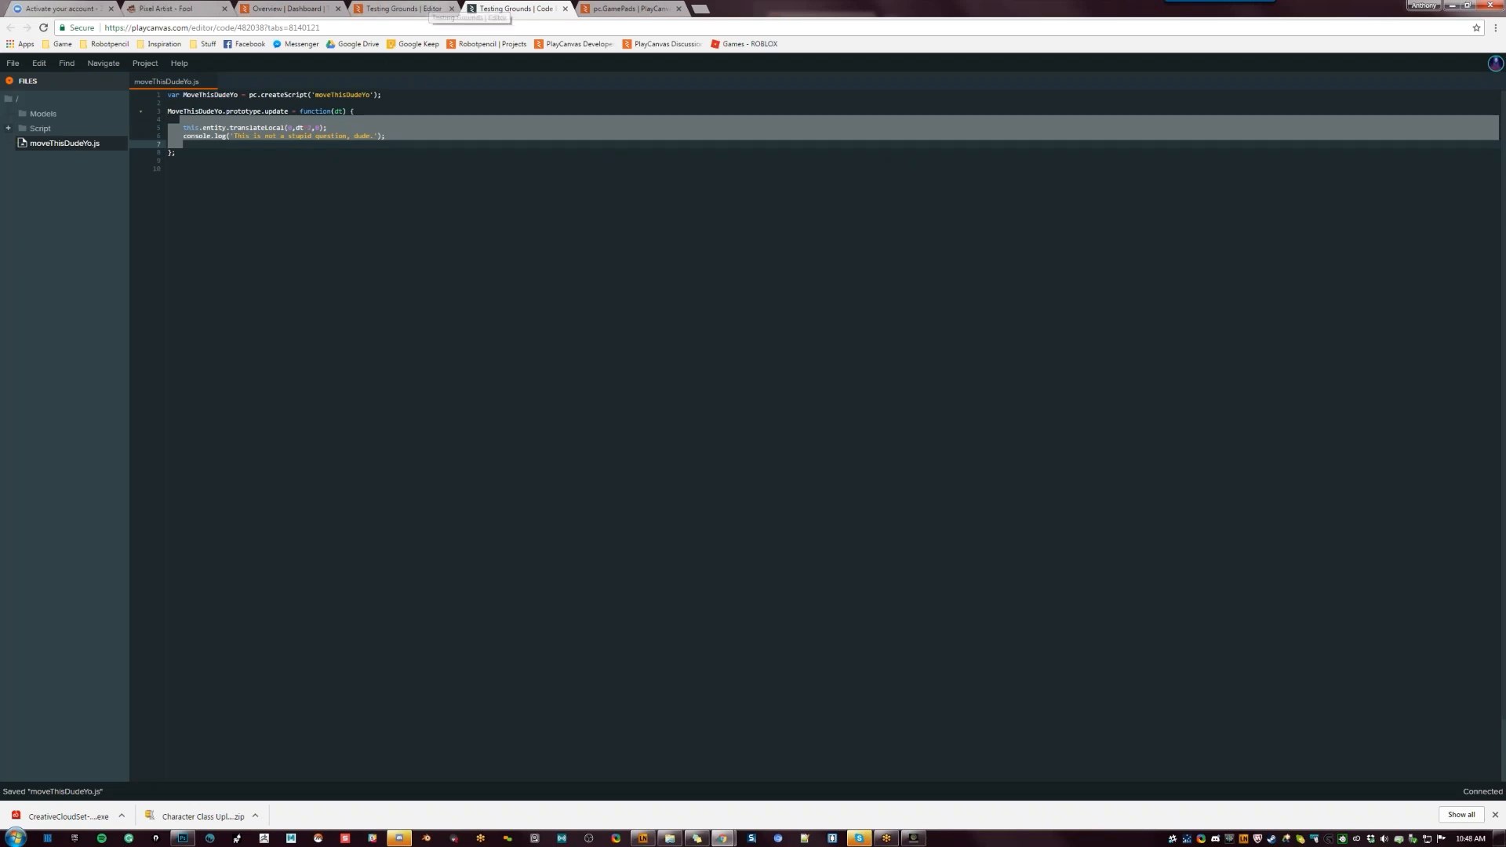
{"action": "left_click", "coordinate": [392, 127]}
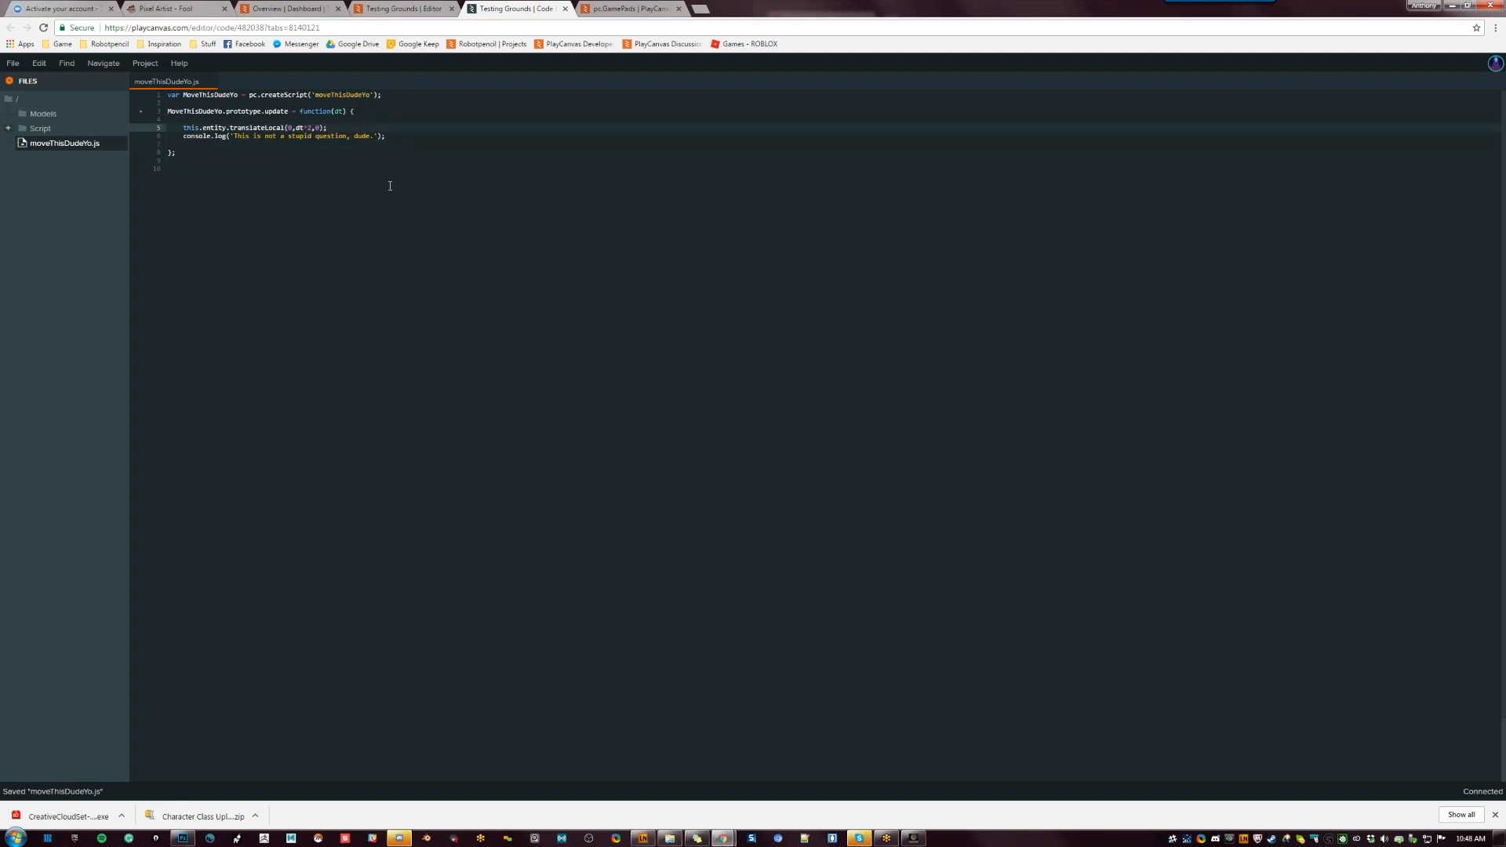
{"action": "left_click", "coordinate": [376, 155]}
{"action": "left_click", "coordinate": [352, 145]}
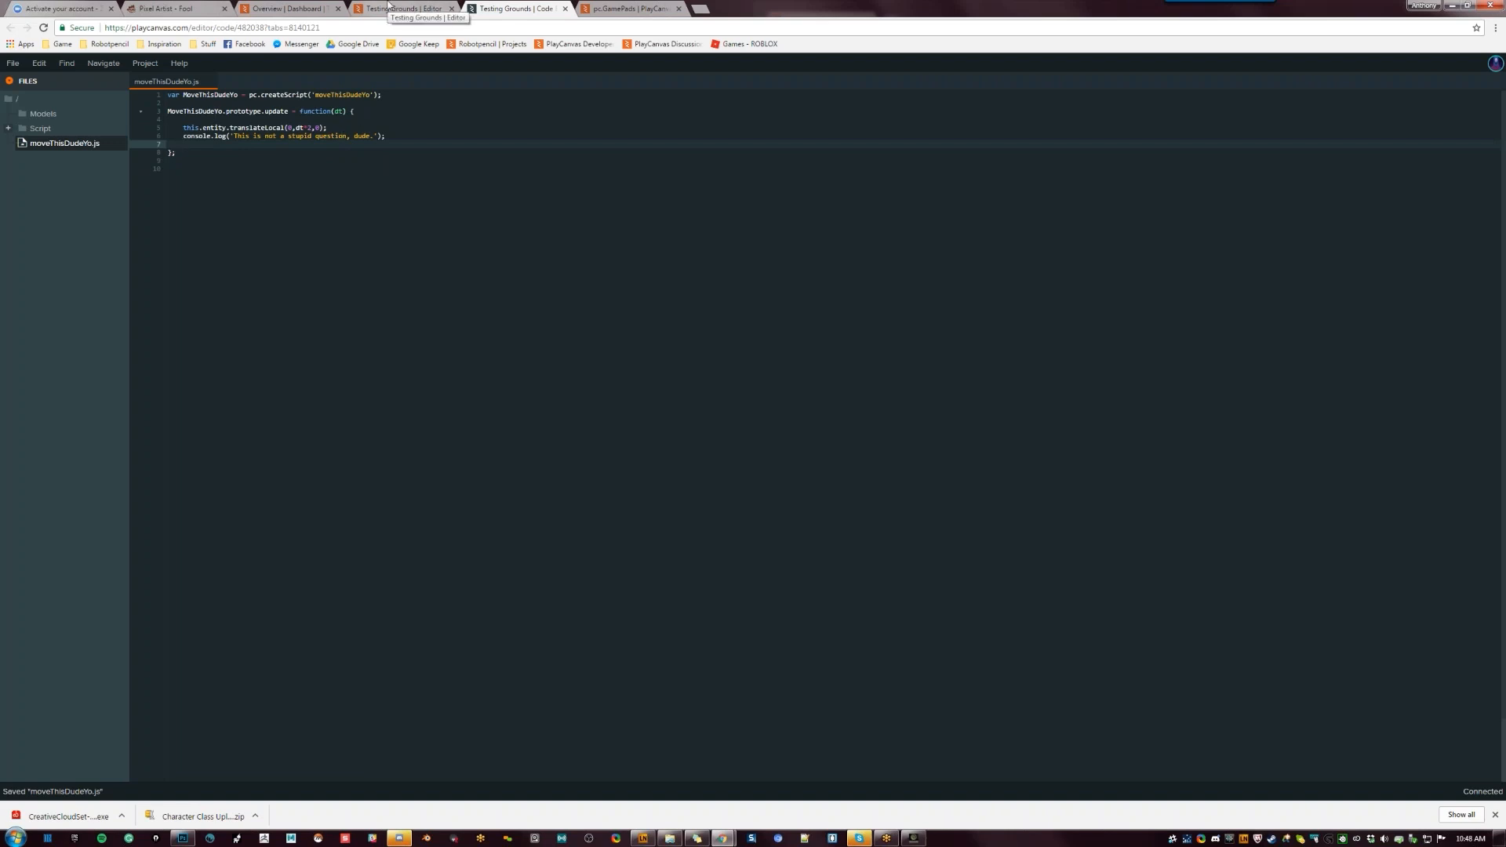
Add a Script component to the idle entity in the scene editor and attach the moveThisDudeYo script to it
{"action": "left_click", "coordinate": [388, 8]}
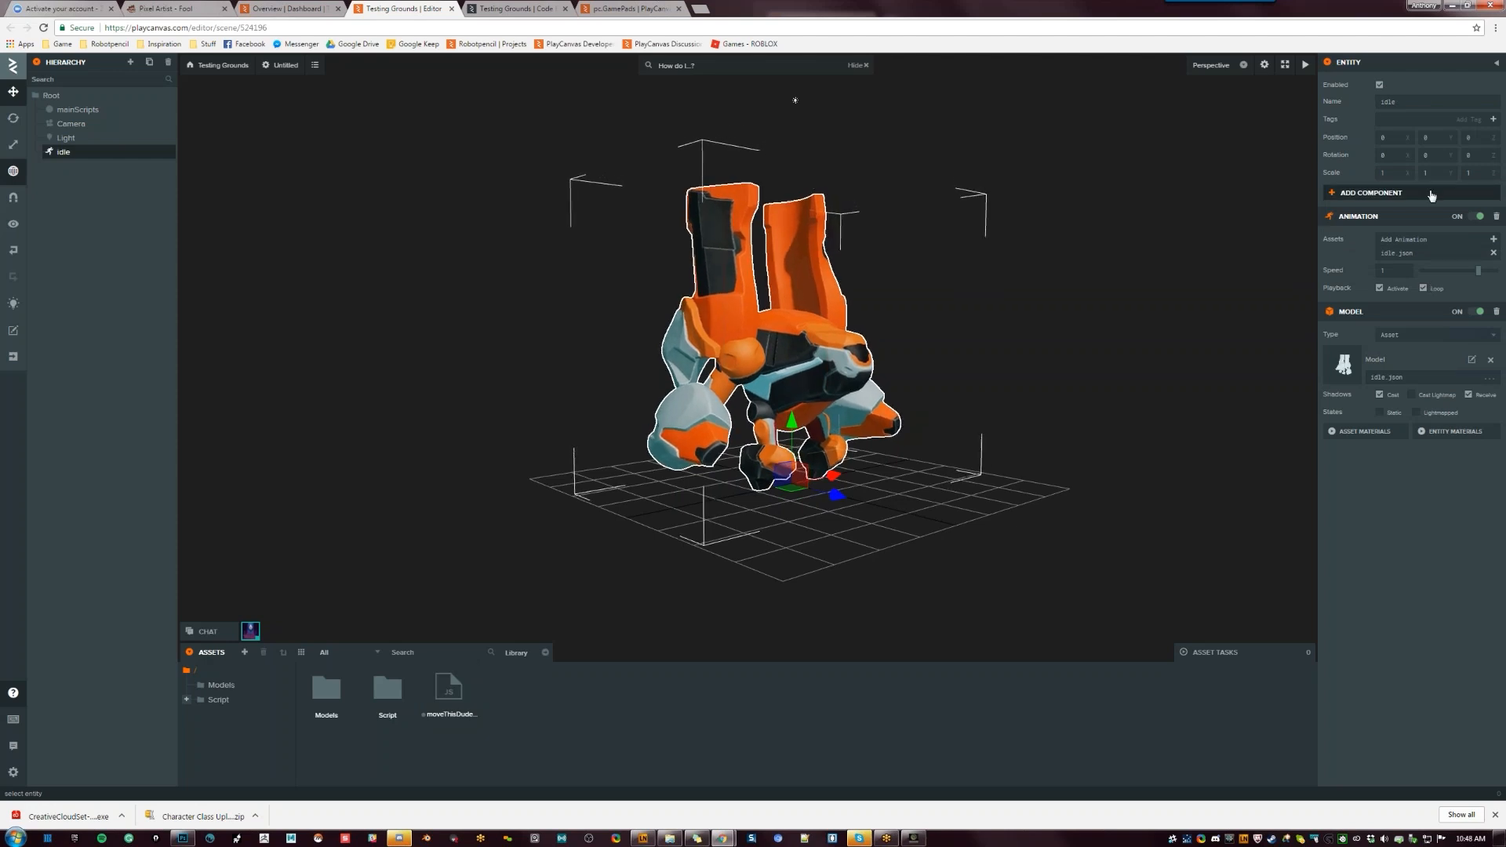
{"action": "left_click", "coordinate": [1432, 195]}
{"action": "left_click", "coordinate": [1436, 354]}
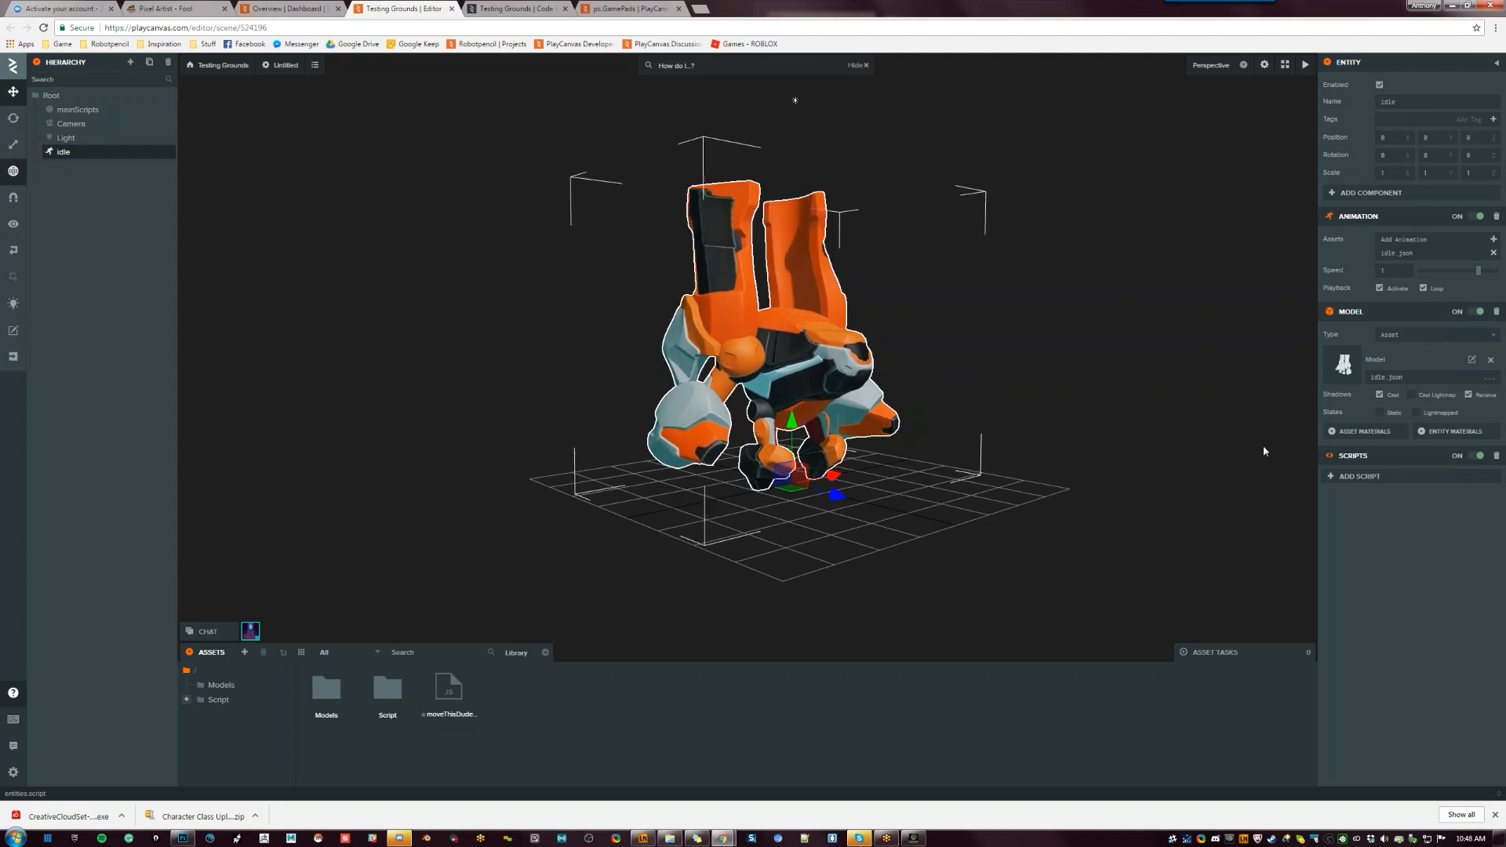
{"action": "left_click", "coordinate": [1363, 476]}
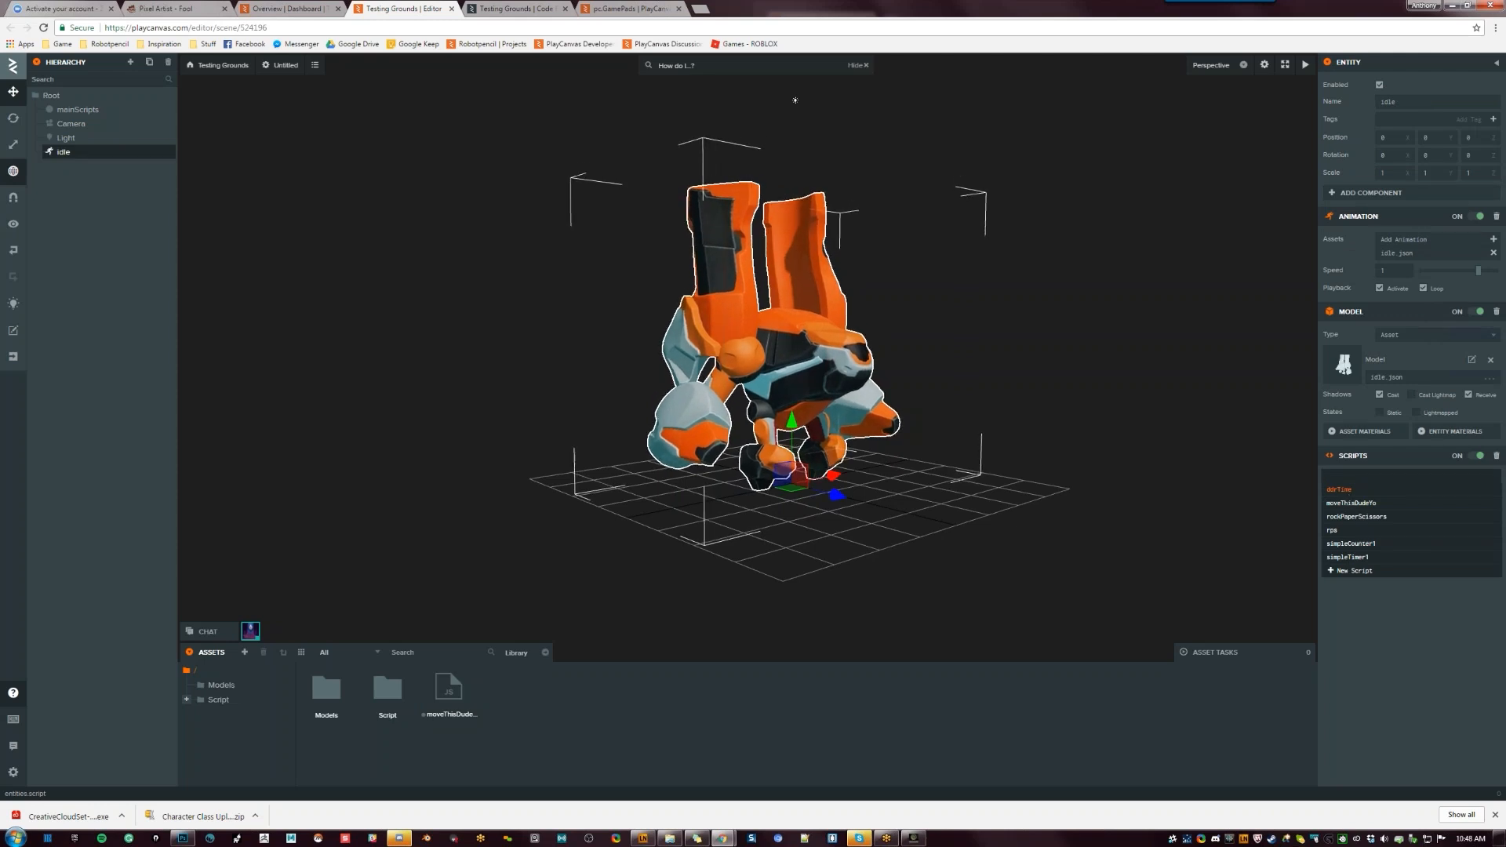
{"action": "left_click", "coordinate": [1361, 504]}
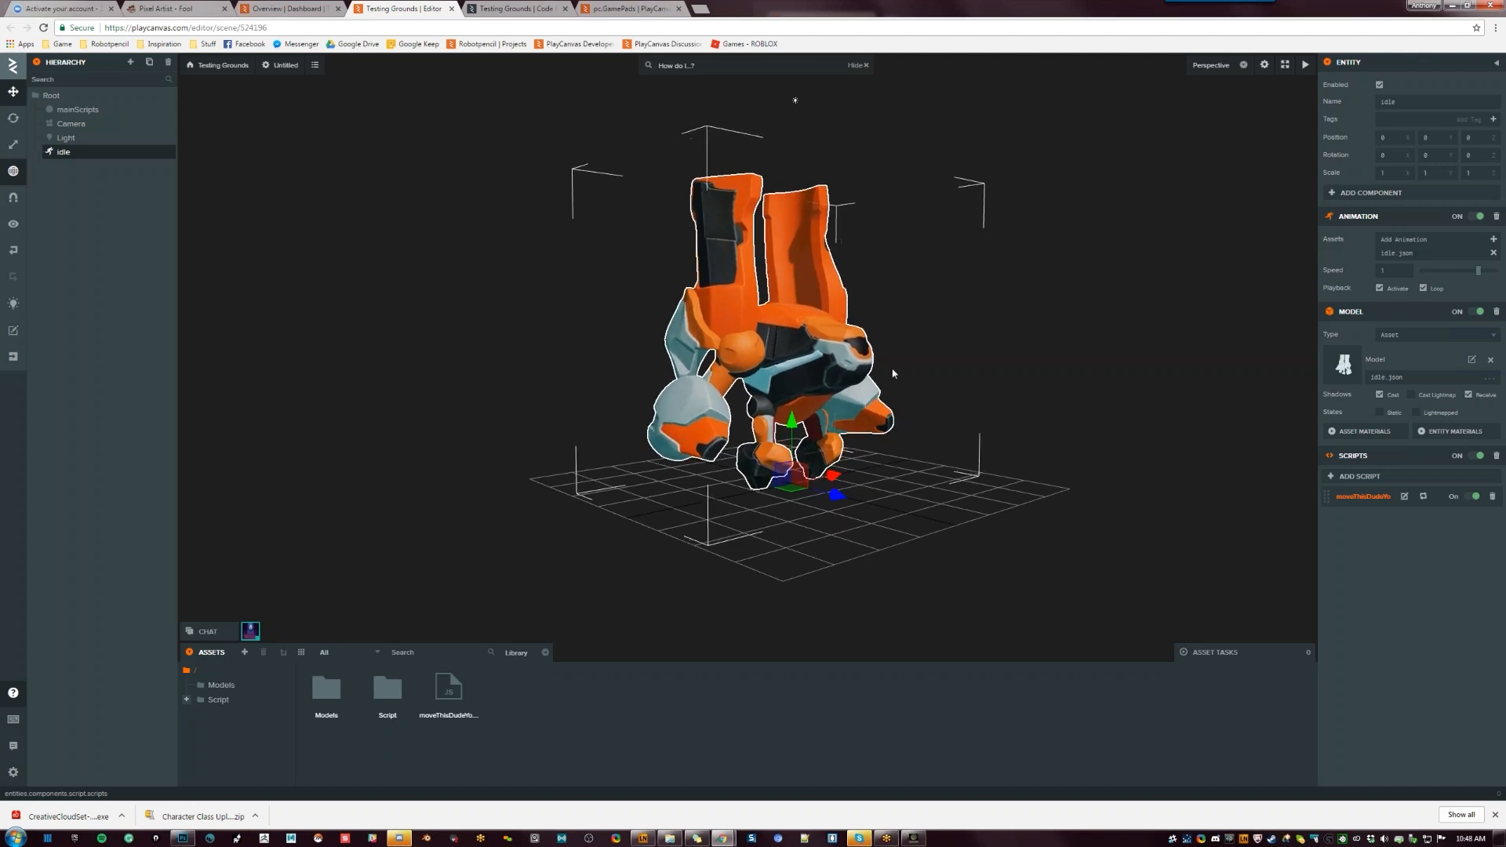
Place the editor beside the launched scene, then reload the scene with the developer console open to check the script's output
{"action": "double_click", "coordinate": [841, 5]}
{"action": "key", "text": "super+Left"}
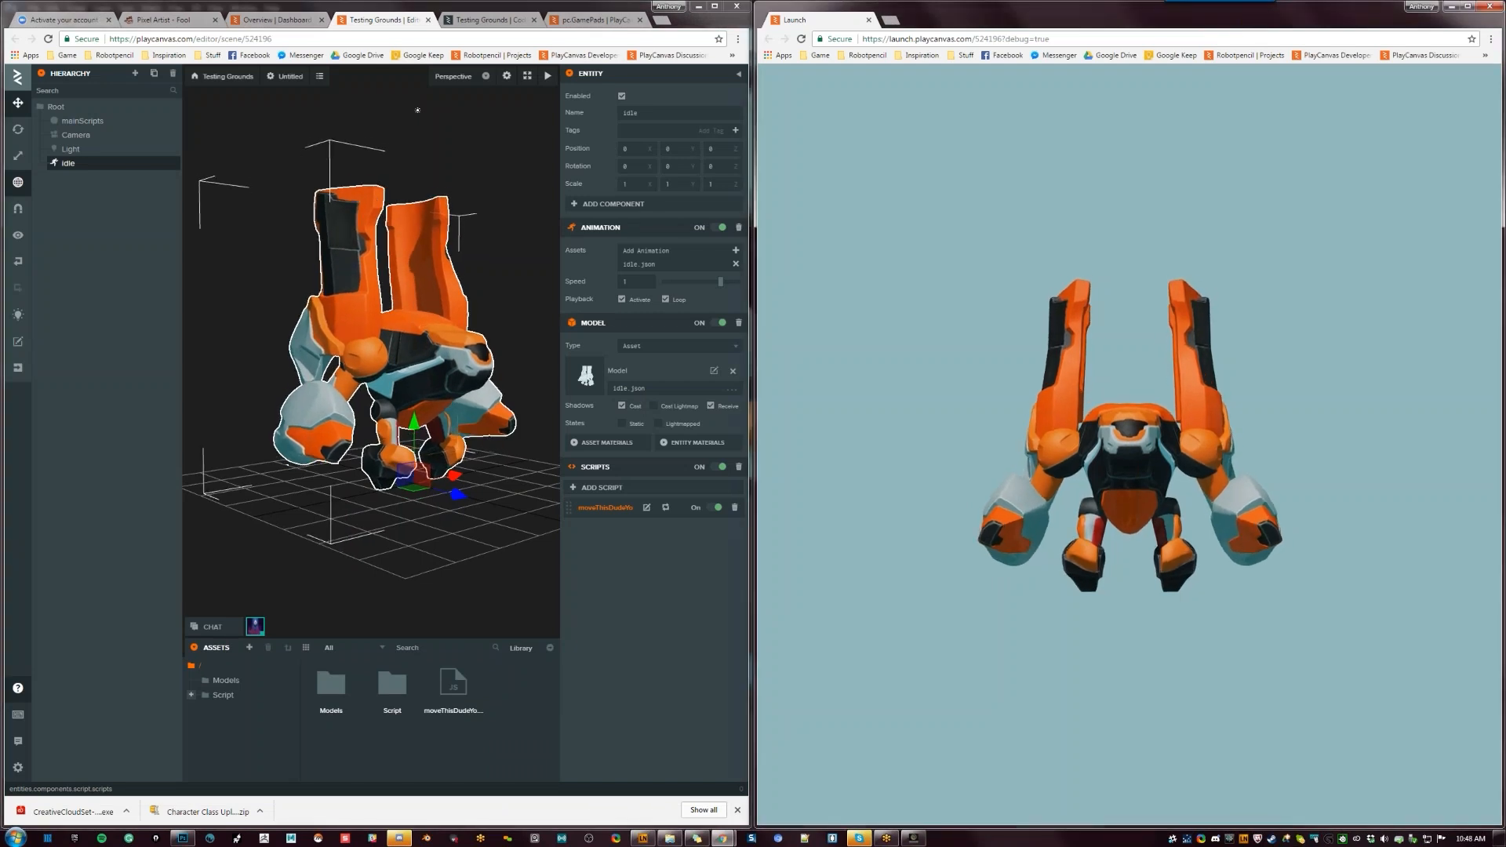
{"action": "key", "text": "F12"}
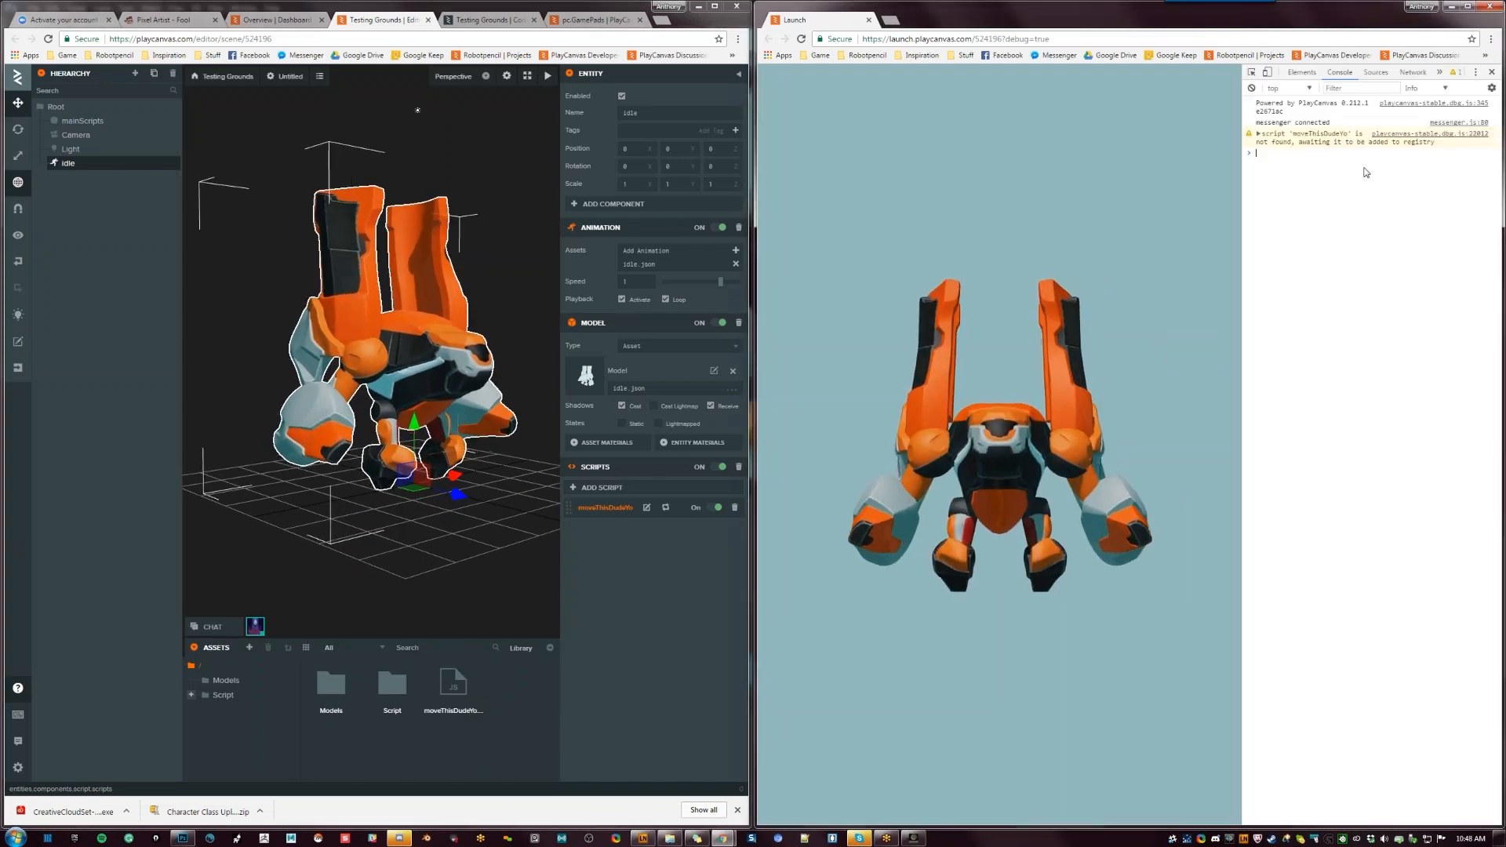
{"action": "left_click", "coordinate": [1269, 156]}
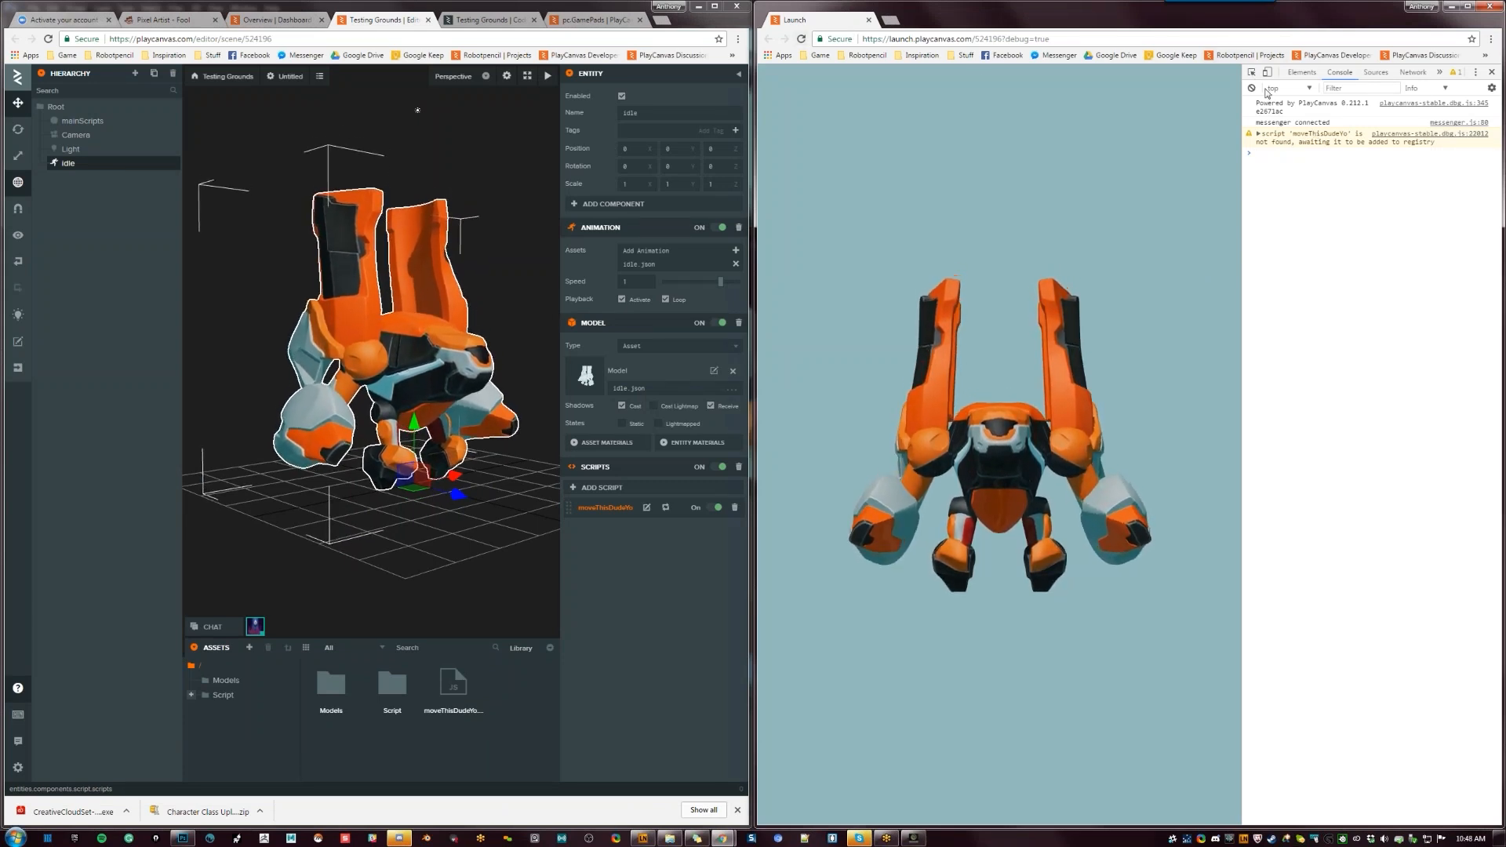
{"action": "left_click", "coordinate": [1493, 71]}
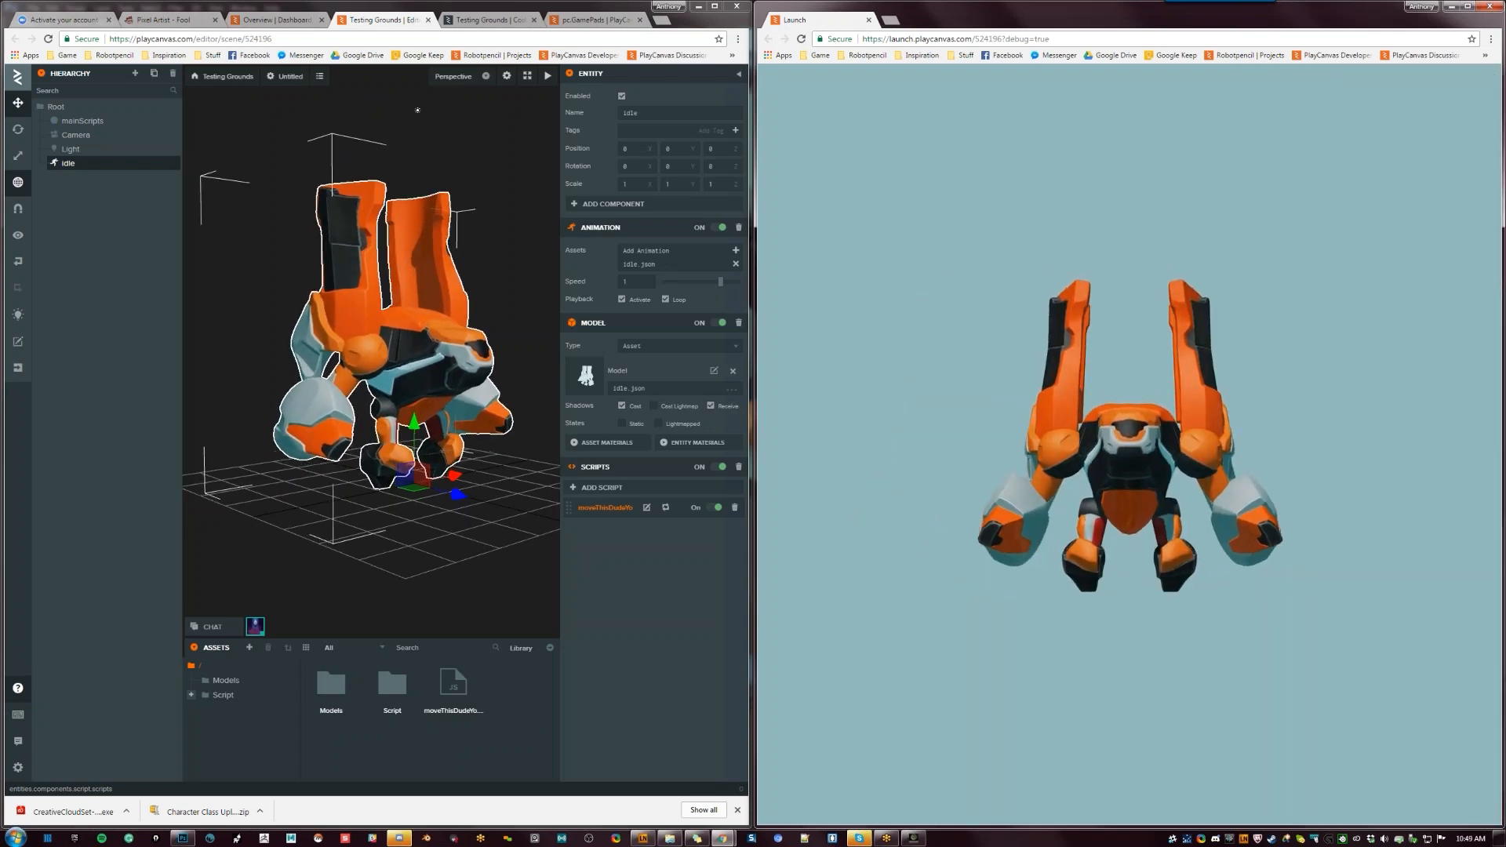
{"action": "key", "text": "F12"}
{"action": "key", "text": "F5"}
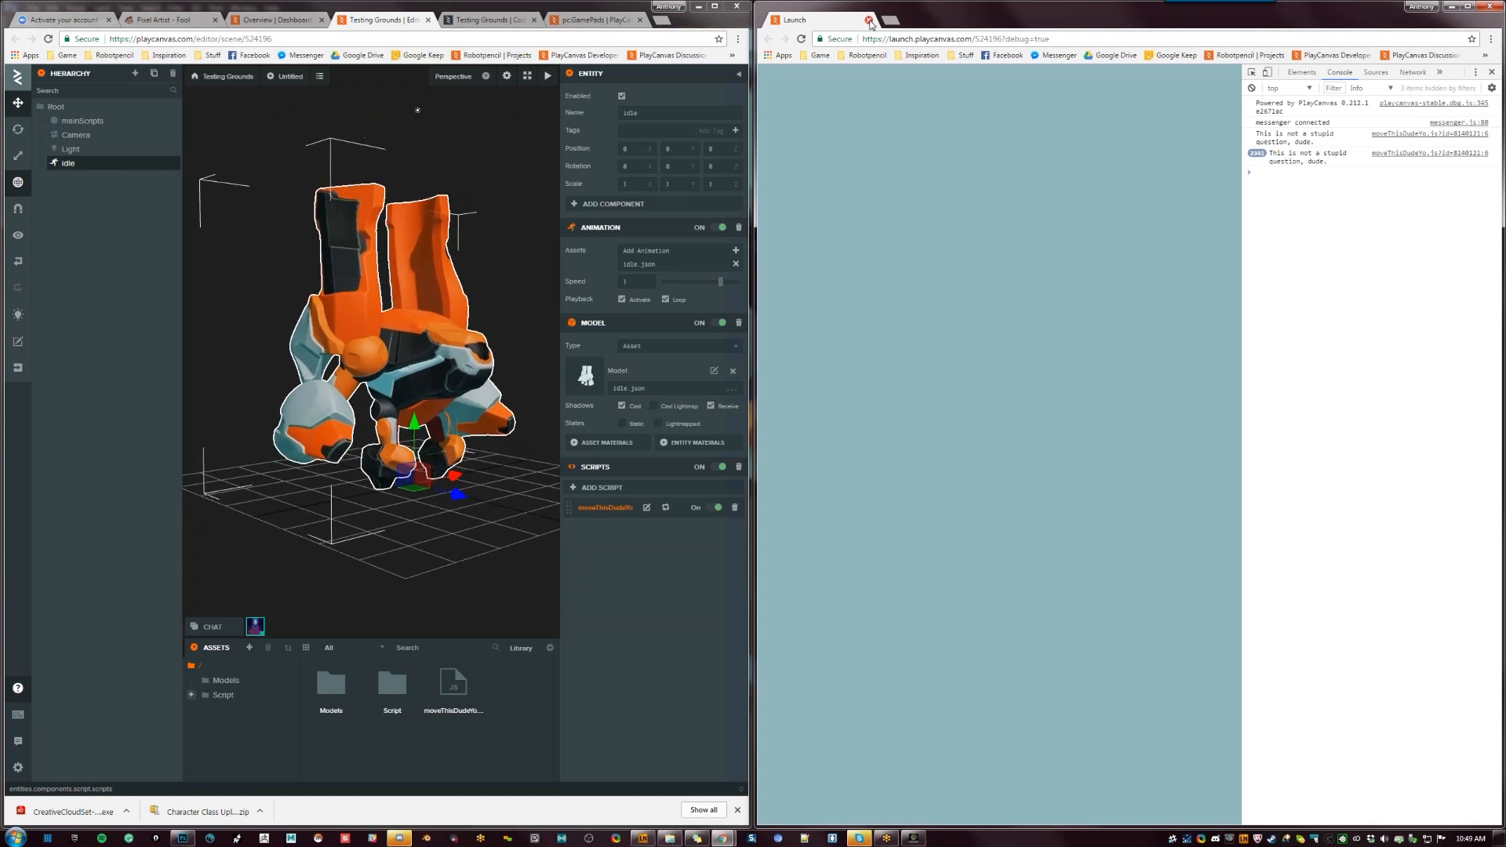
Return to moveThisDudeYo.js and start the condition if(this.app.keyboard.isPressed( above the translateLocal line
{"action": "left_click", "coordinate": [498, 20]}
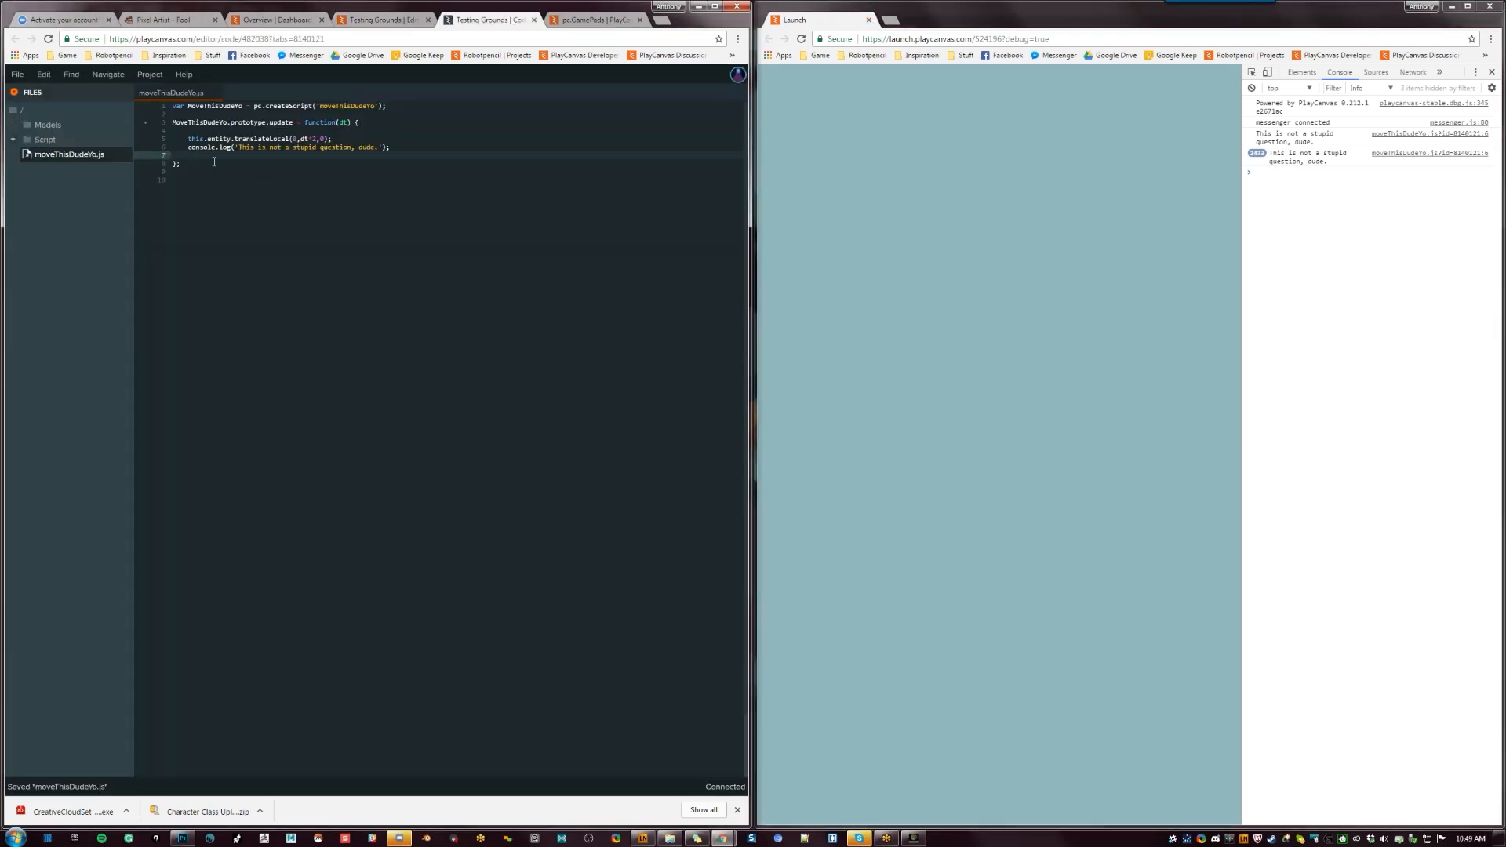
{"action": "left_click", "coordinate": [218, 133]}
{"action": "type", "text": "if(this.w"}
{"action": "key", "text": "BackSpace"}
{"action": "type", "text": "app"}
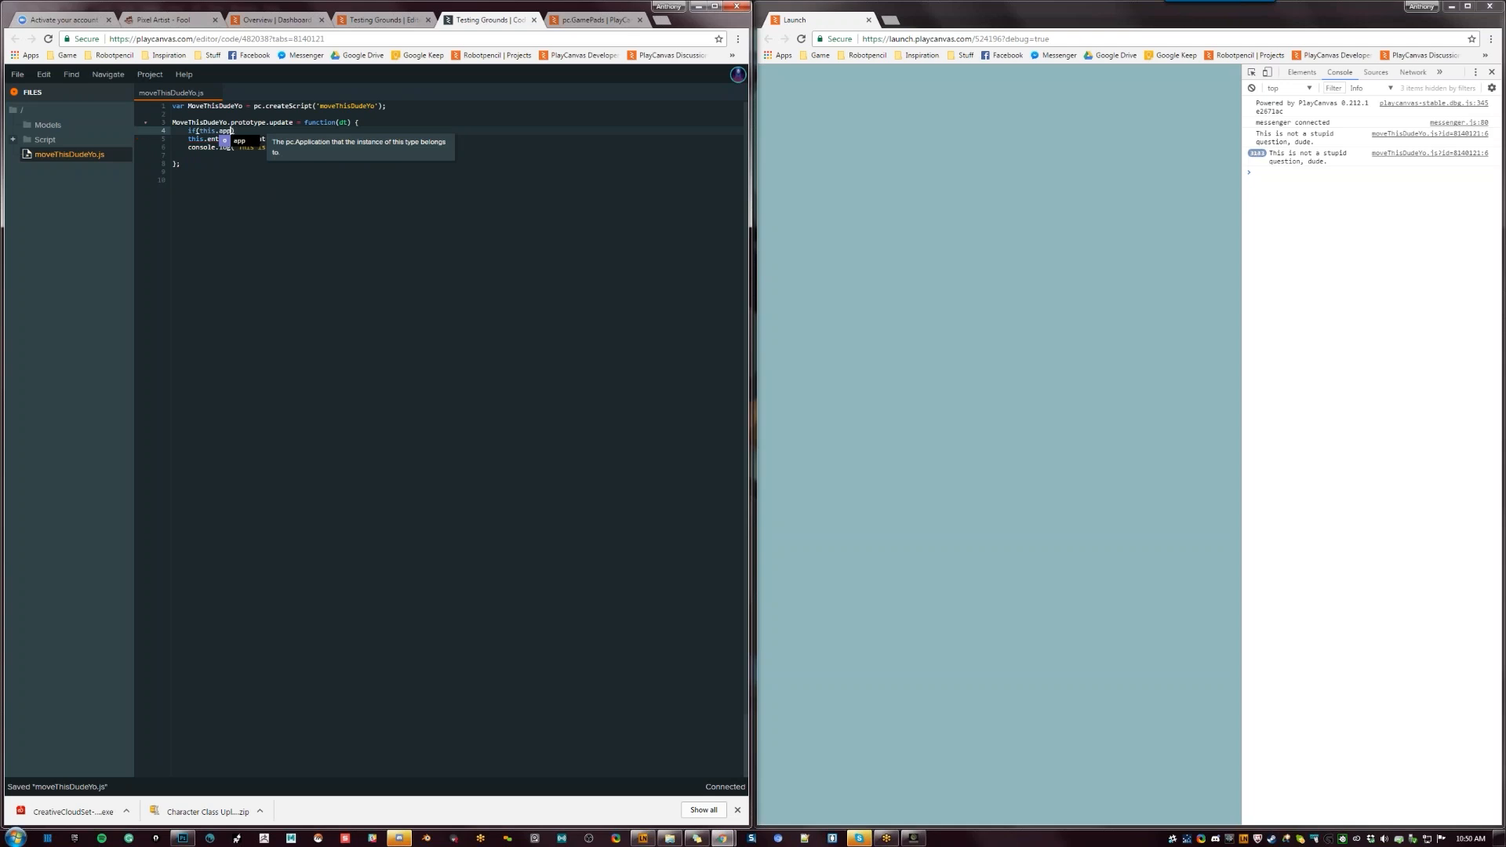
{"action": "type", "text": ".kw"}
{"action": "key", "text": "BackSpace"}
{"action": "type", "text": "eyboard.w"}
{"action": "key", "text": "BackSpace"}
{"action": "type", "text": "isPress"}
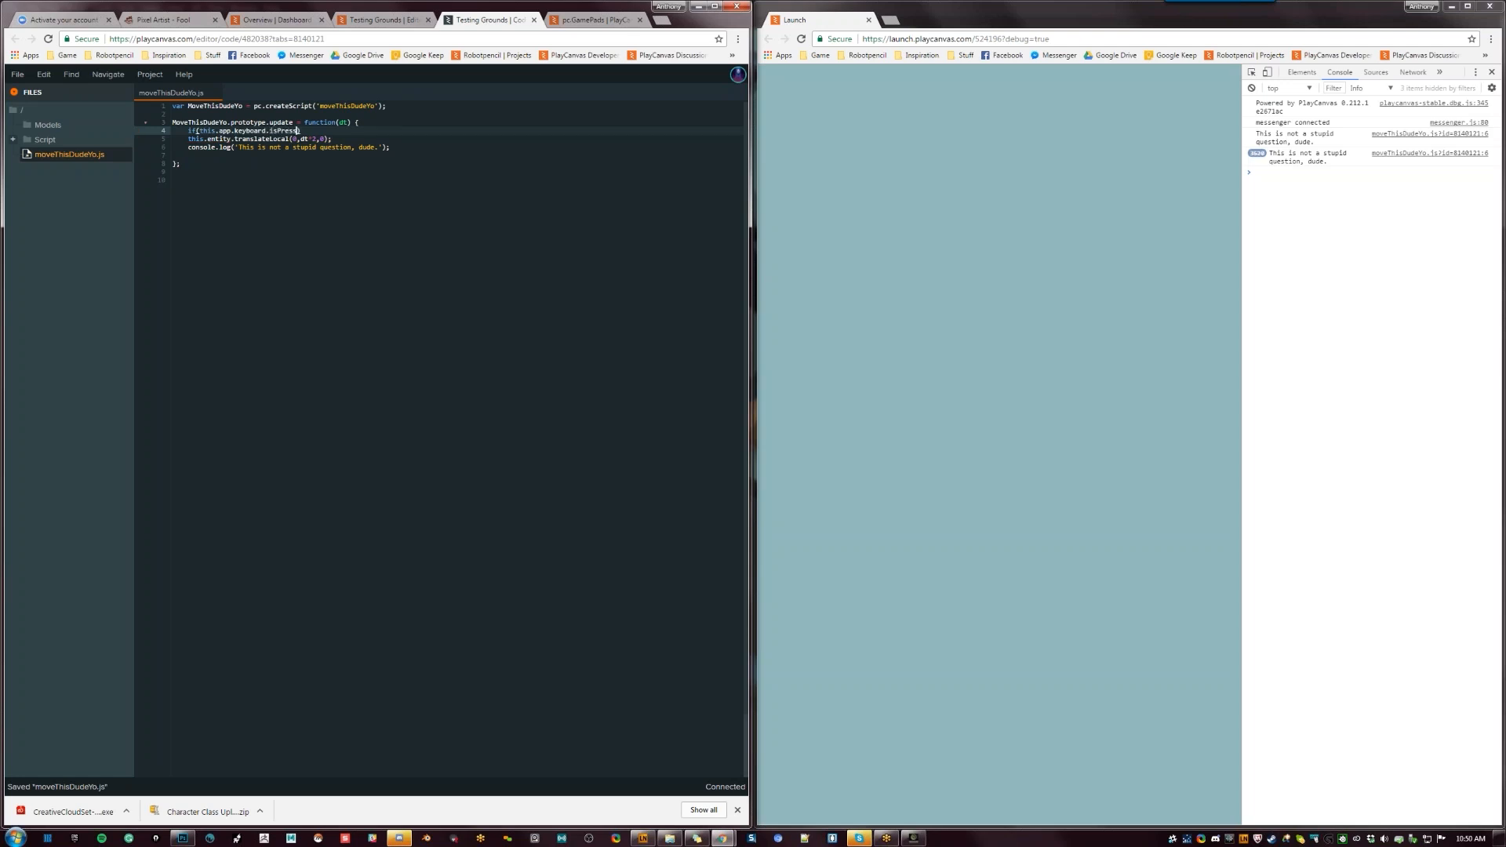
{"action": "type", "text": "ed("}
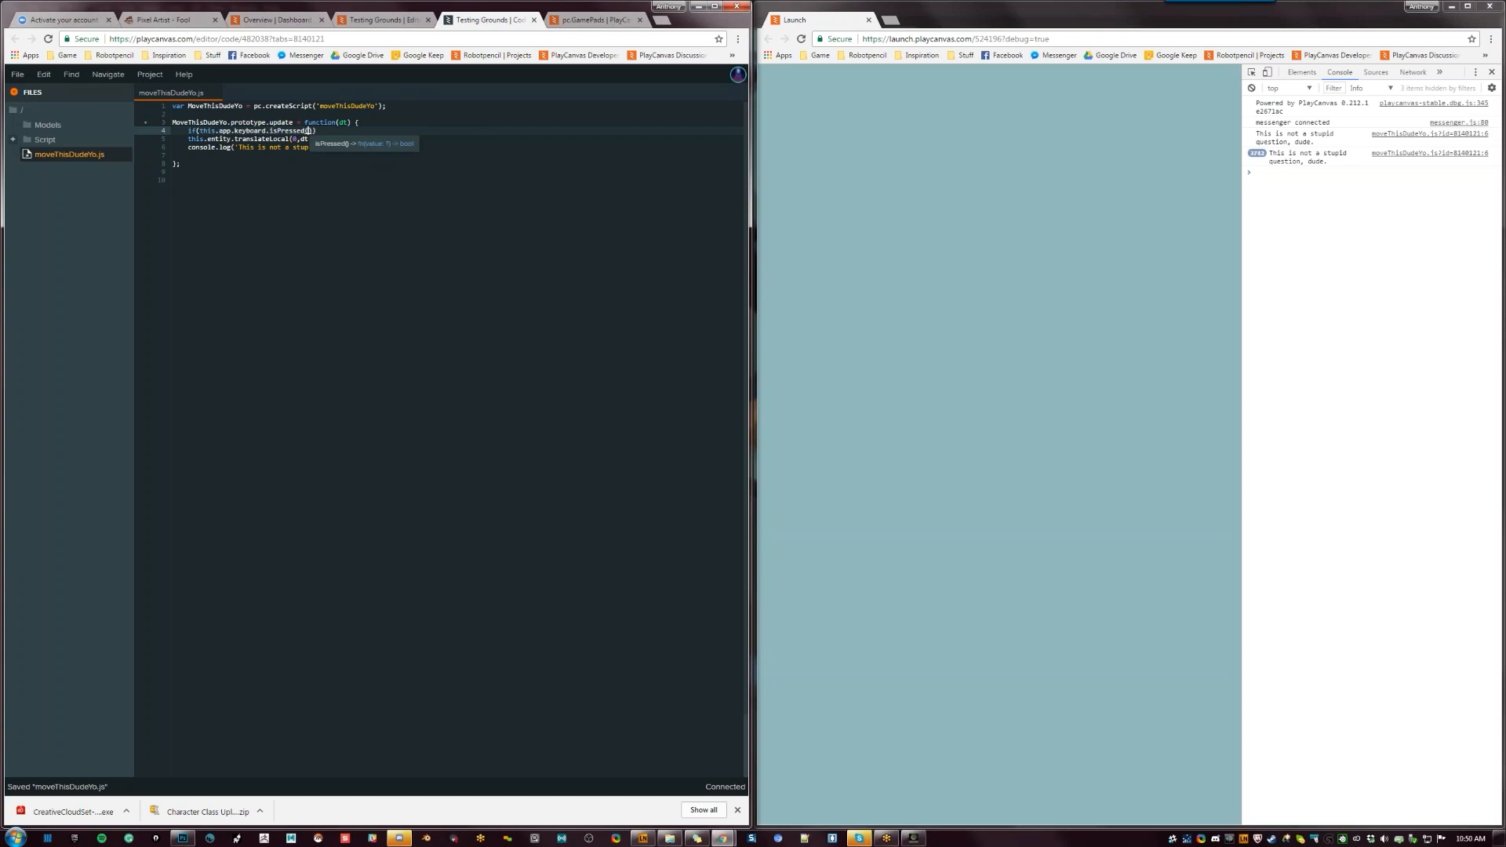
Enter pc.KEY_H as the argument of the isPressed call
{"action": "type", "text": "p"}
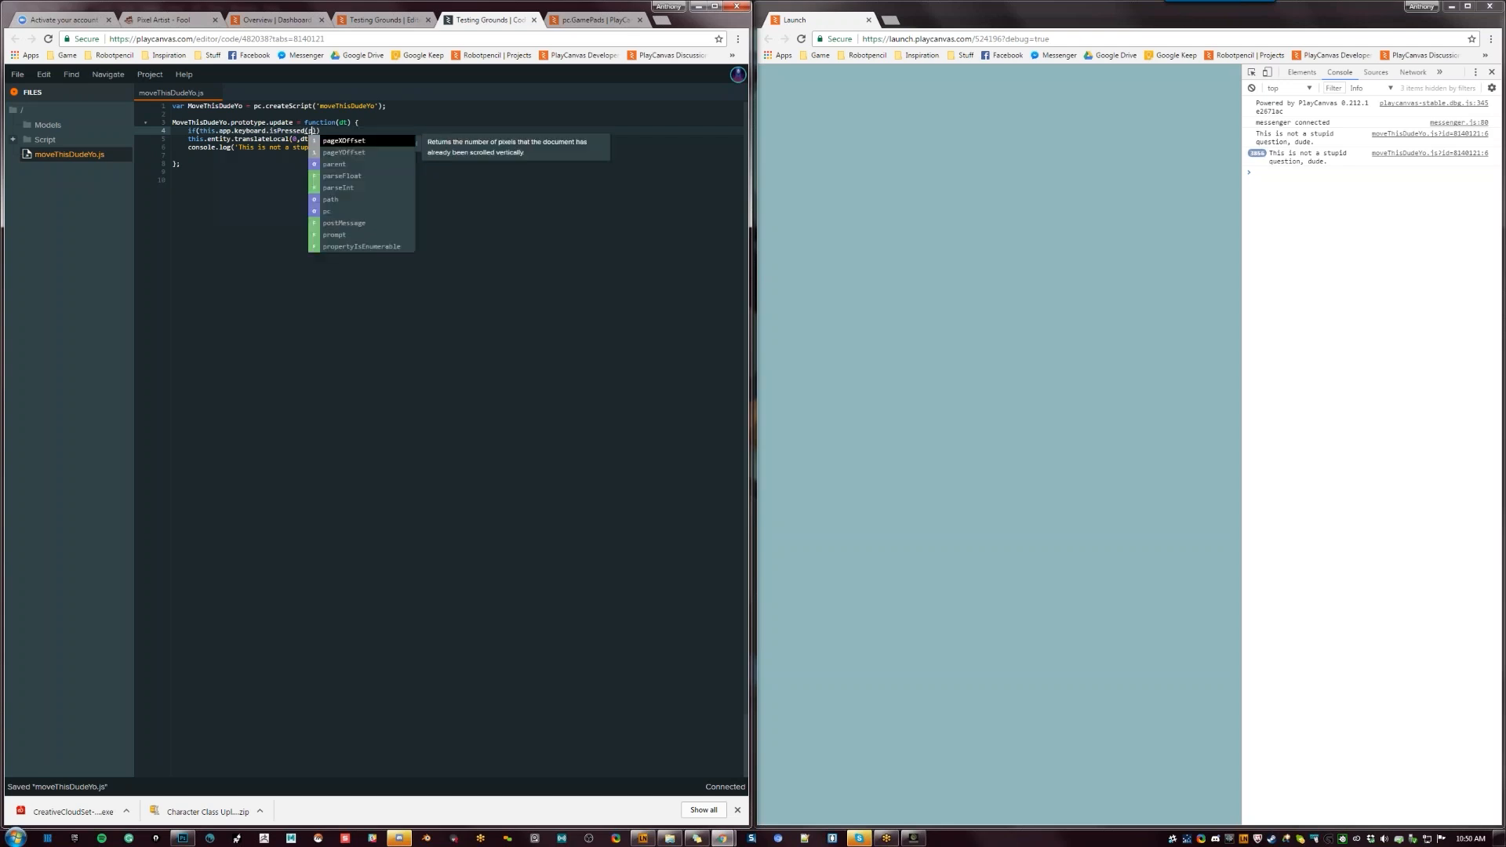
{"action": "type", "text": "c."}
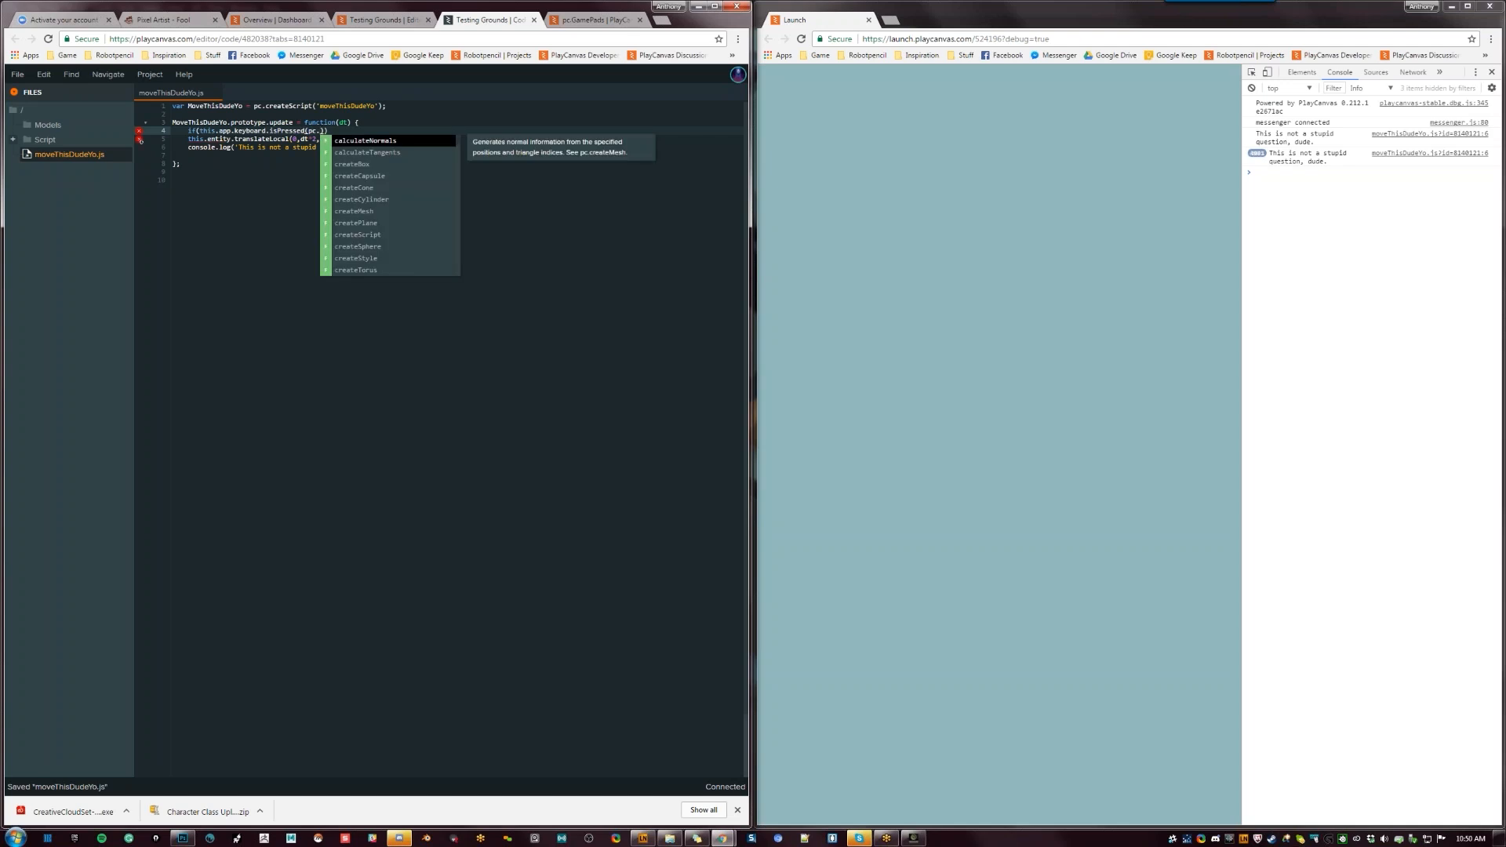
{"action": "type", "text": "KEY_"}
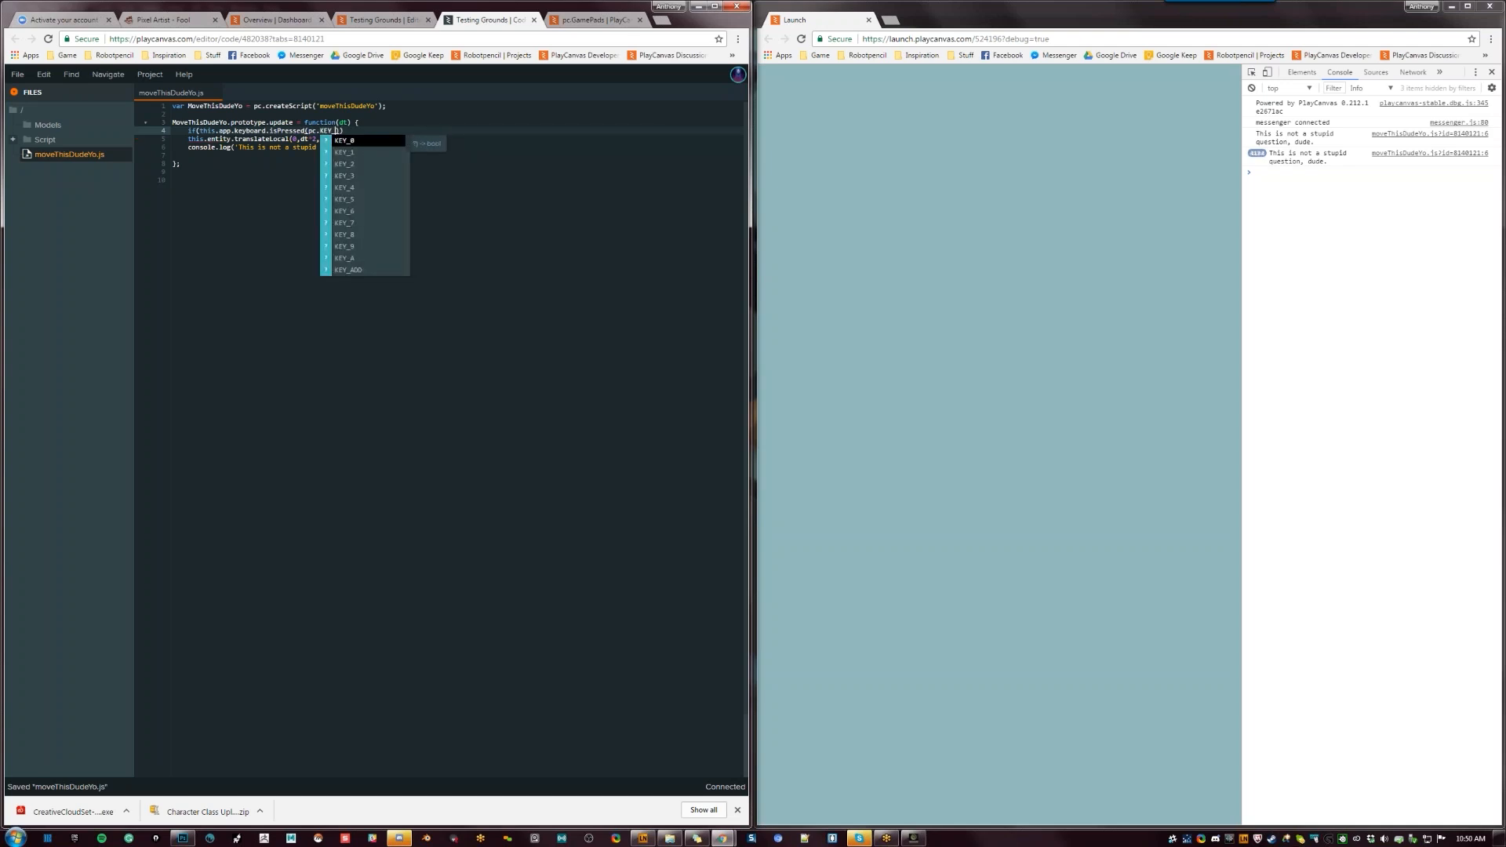
{"action": "type", "text": "H"}
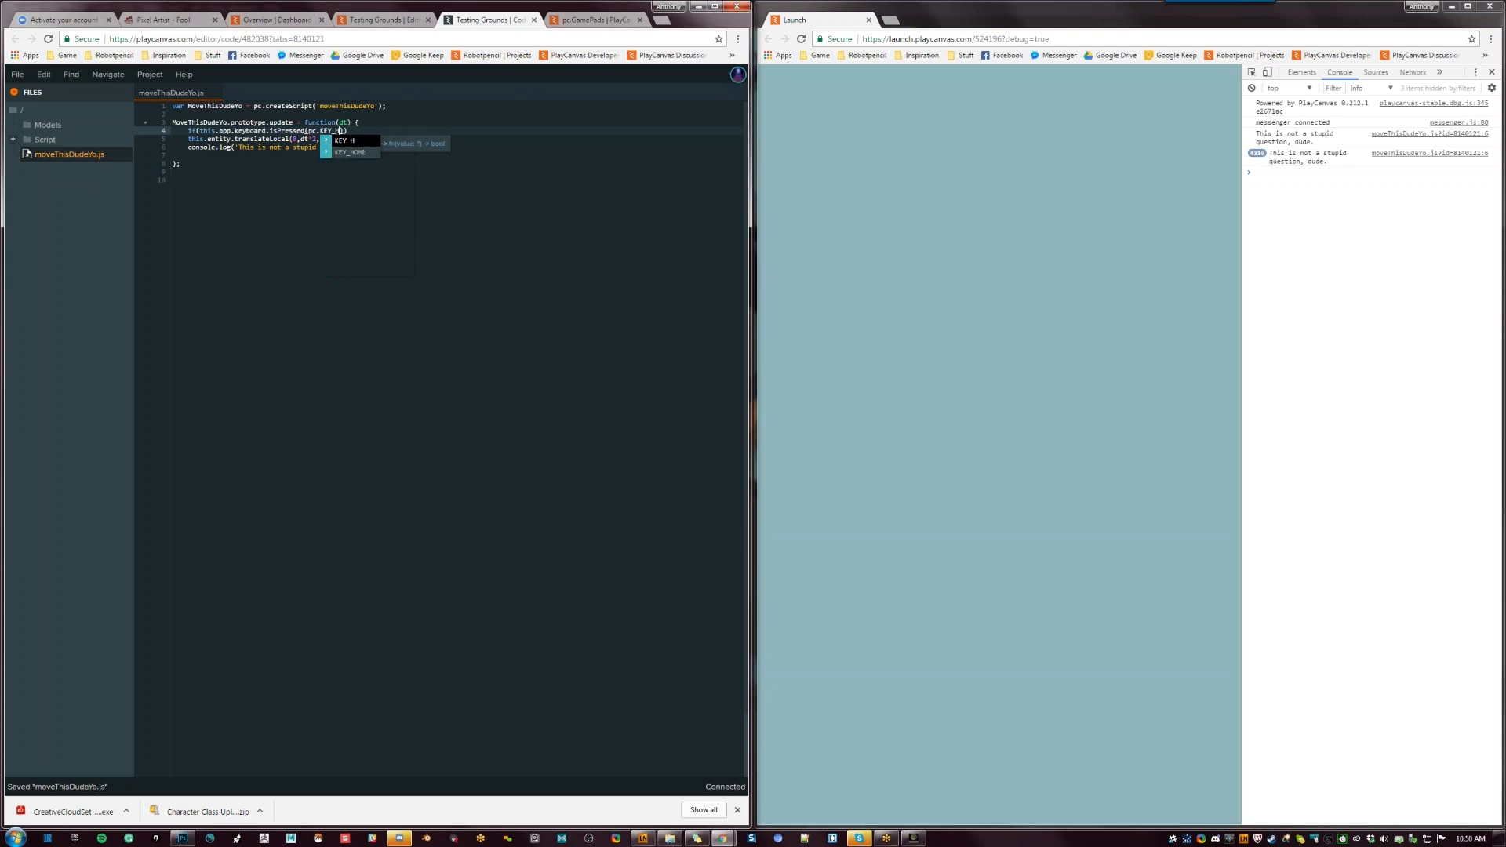
{"action": "key", "text": "Escape"}
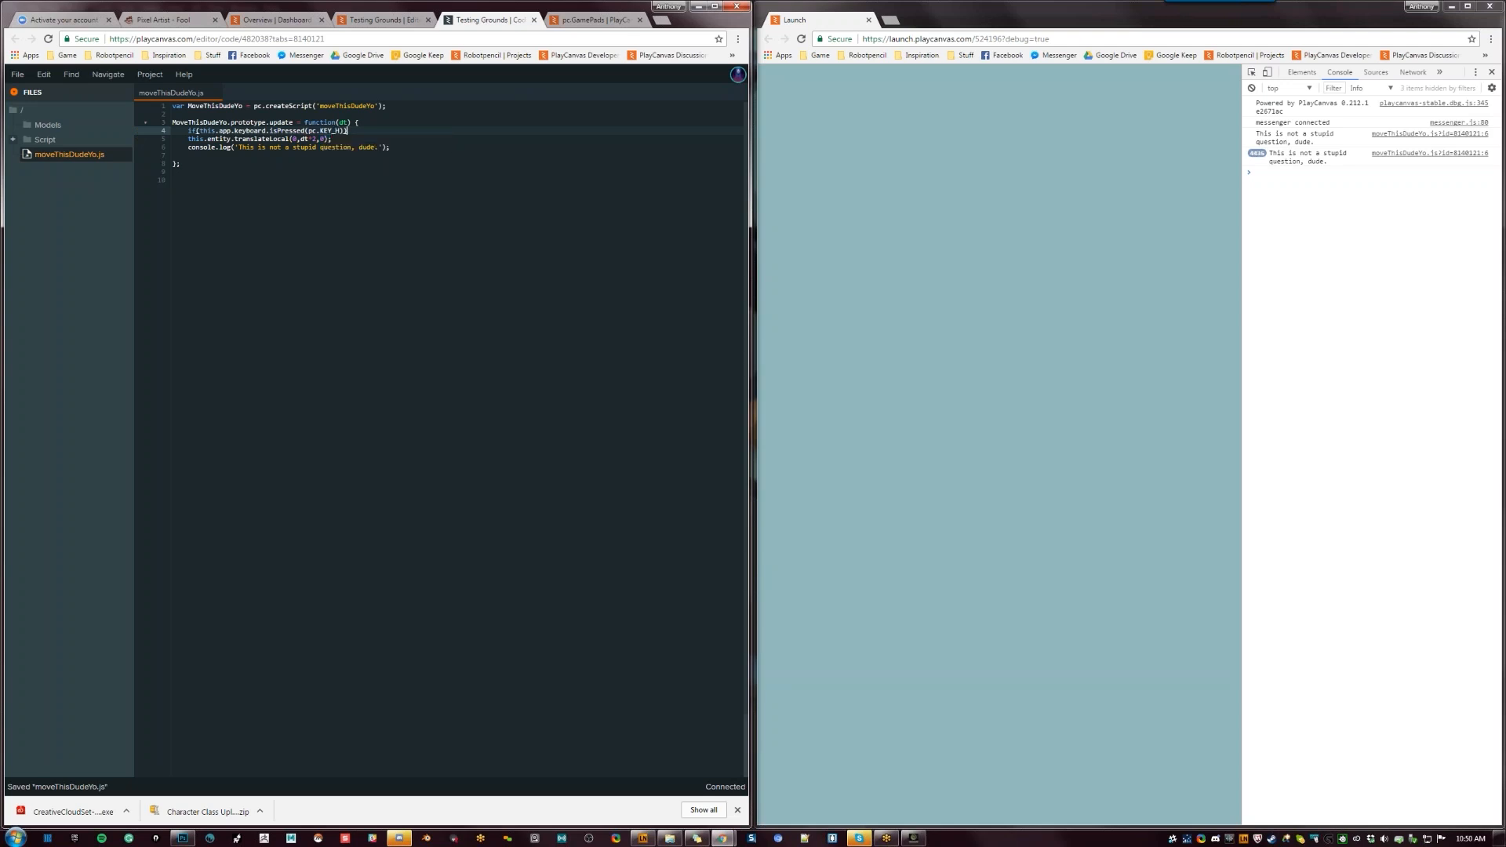
Enclose the translateLocal and console.log lines in curly braces as the body of the KEY_H condition
{"action": "type", "text": "{"}
{"action": "key", "text": "Delete"}
{"action": "left_click", "coordinate": [227, 148]}
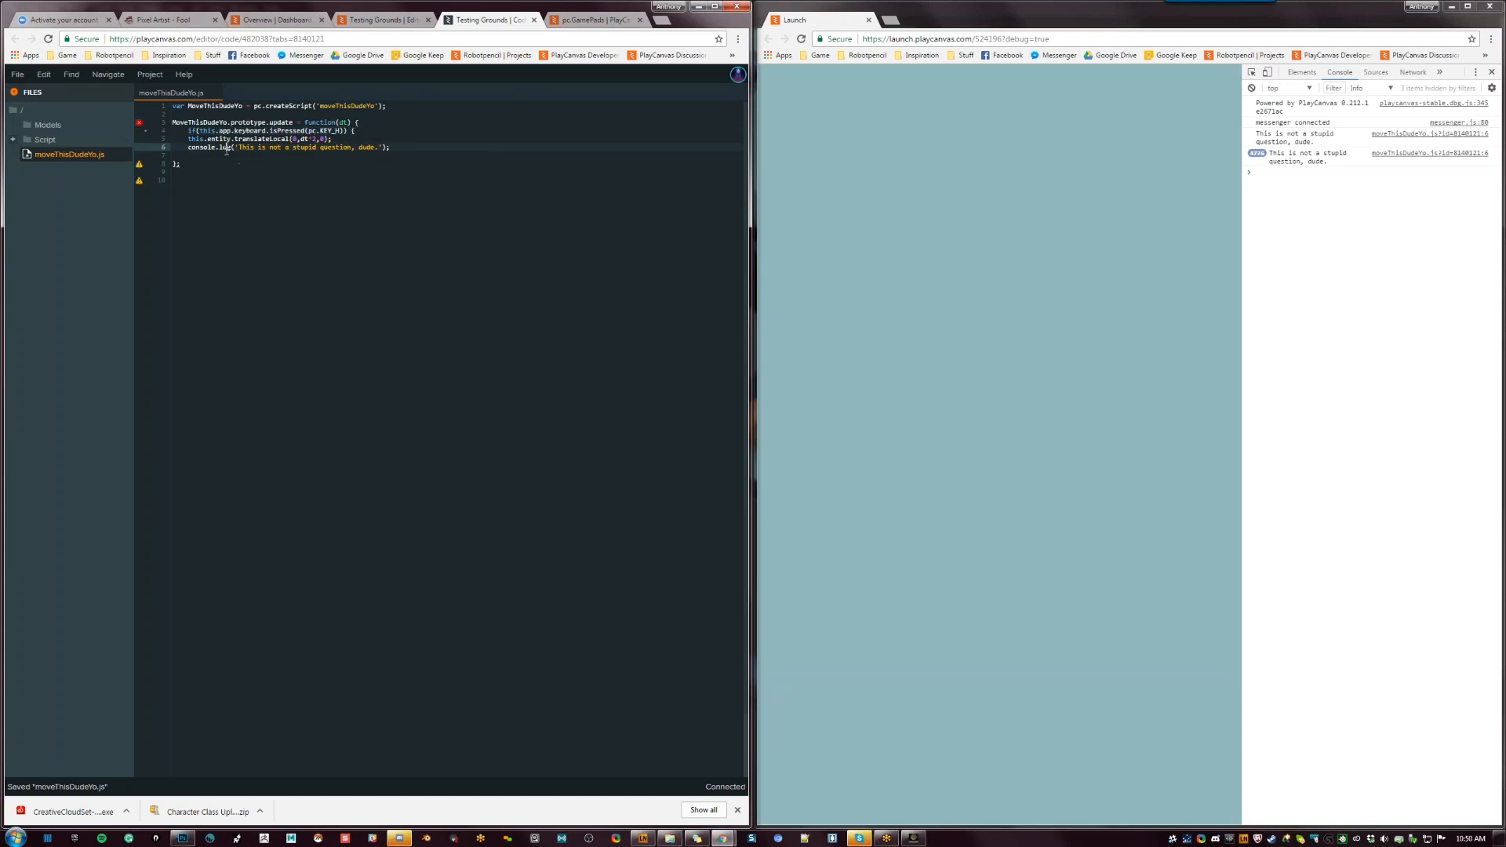
{"action": "key", "text": "Down"}
{"action": "type", "text": "}"}
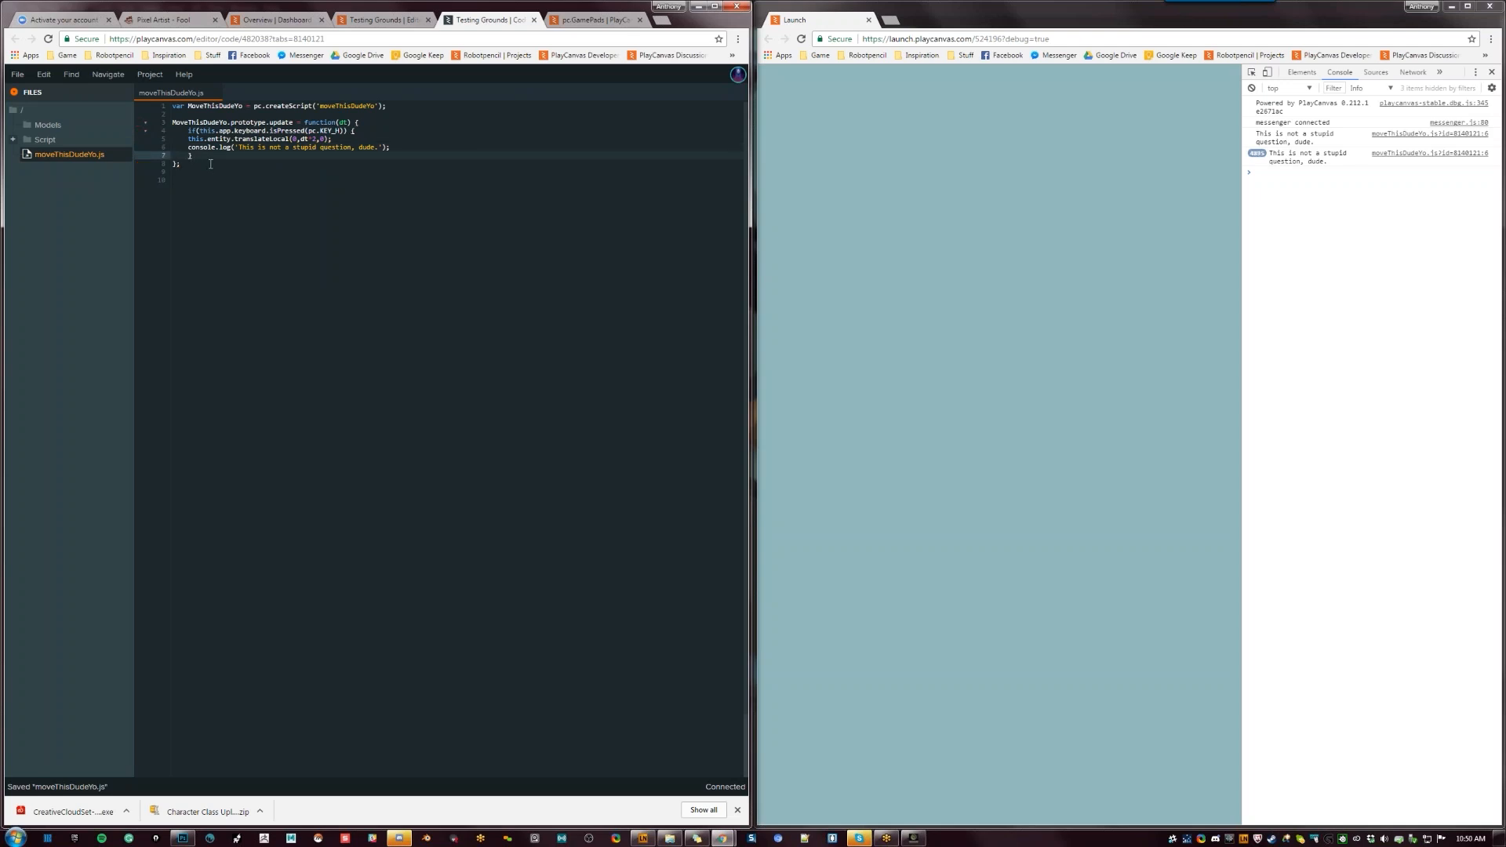
Tidy the KEY_H block with blank lines around its contents and indent the translateLocal and console.log lines one level
{"action": "left_click", "coordinate": [360, 132]}
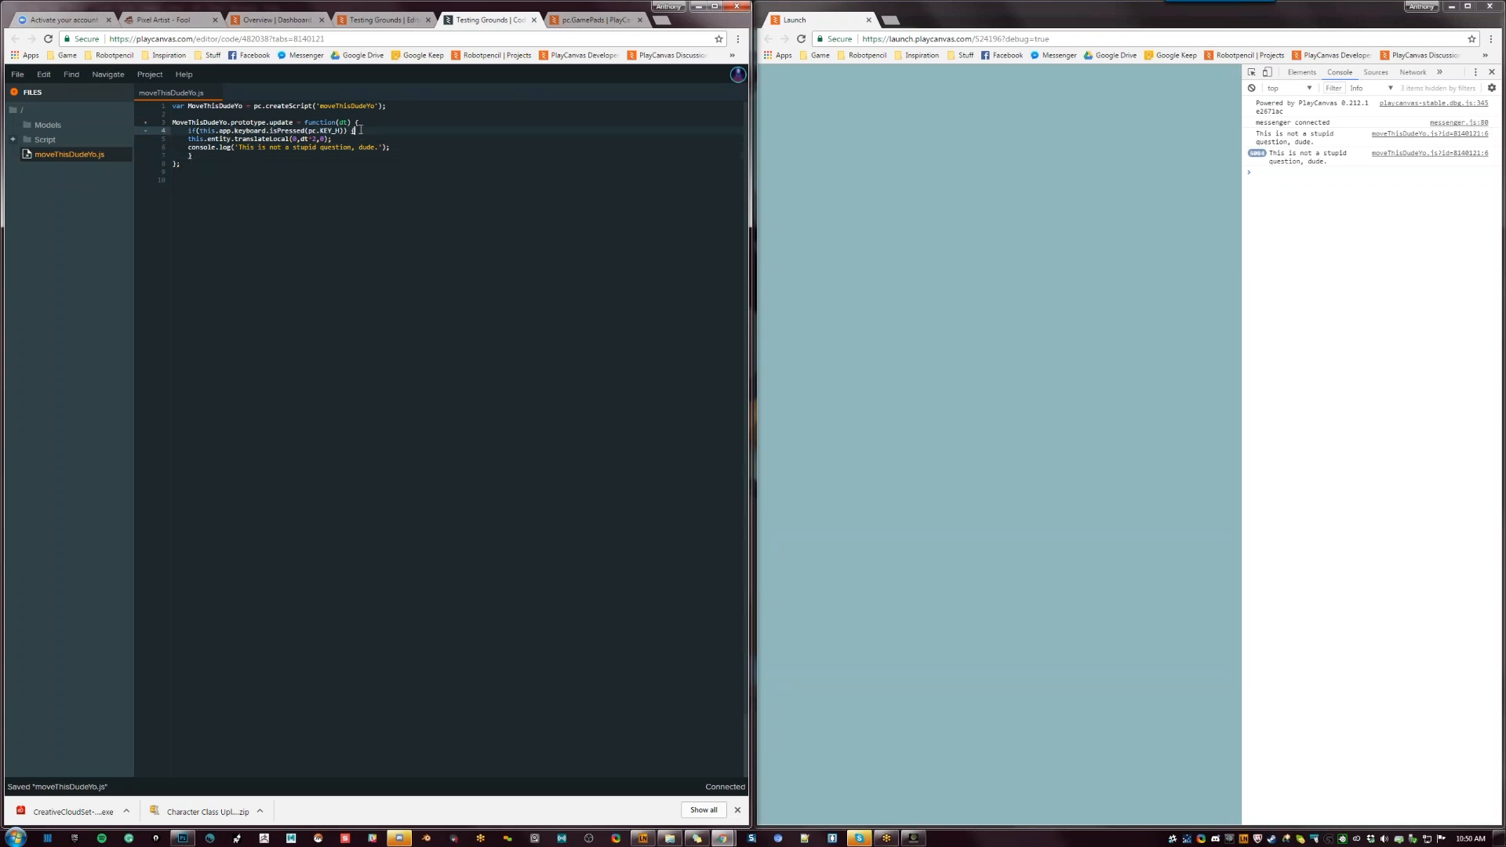
{"action": "key", "text": "Return"}
{"action": "left_click", "coordinate": [393, 155]}
{"action": "key", "text": "Return"}
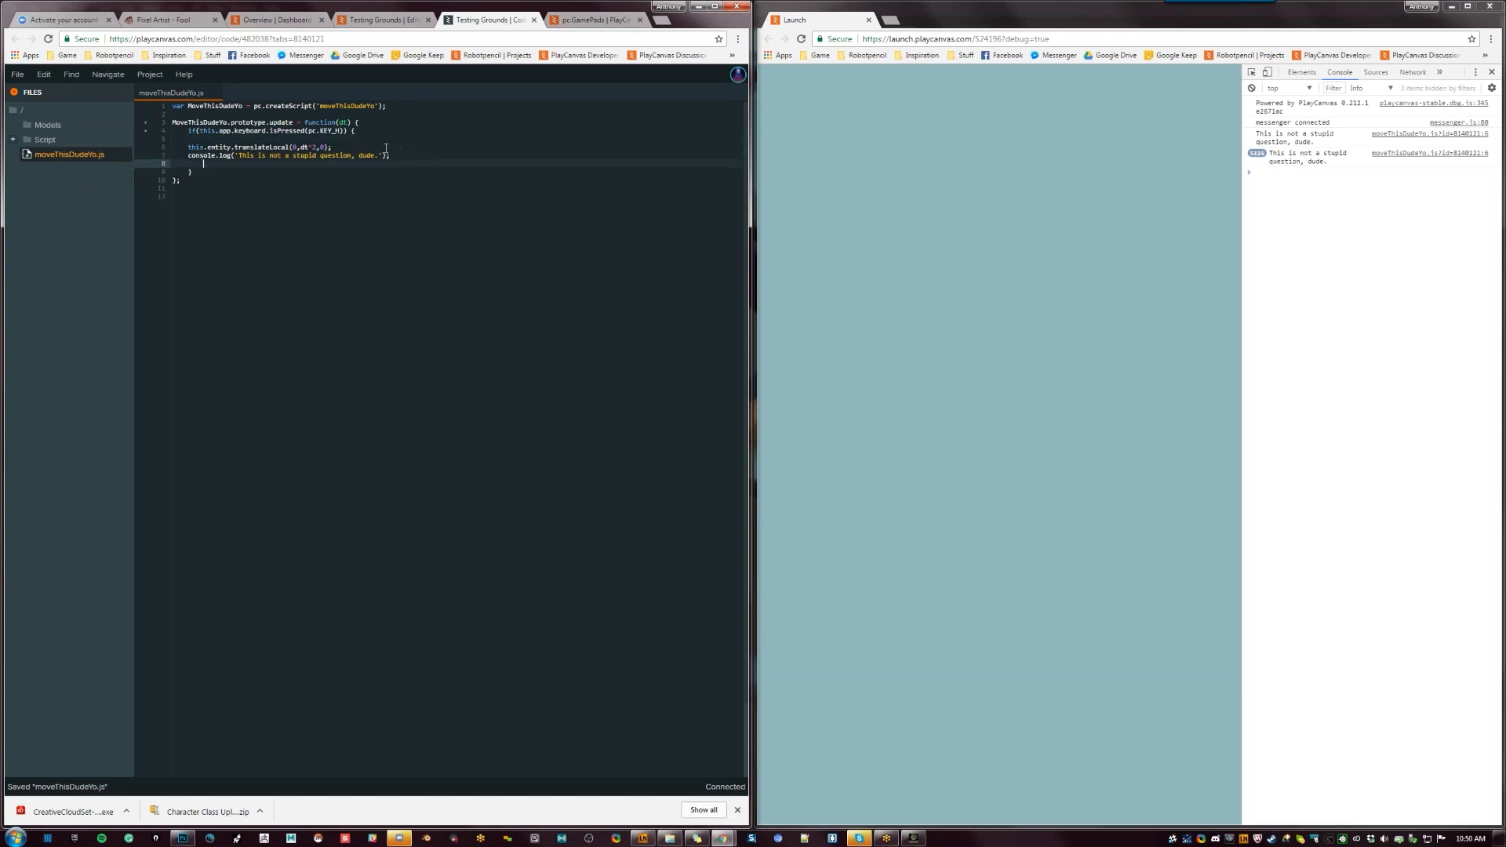
{"action": "left_click", "coordinate": [368, 123]}
{"action": "key", "text": "Return"}
{"action": "left_click", "coordinate": [182, 155]}
{"action": "key", "text": "Tab"}
{"action": "left_click", "coordinate": [187, 163]}
{"action": "key", "text": "Tab"}
{"action": "left_click", "coordinate": [306, 189]}
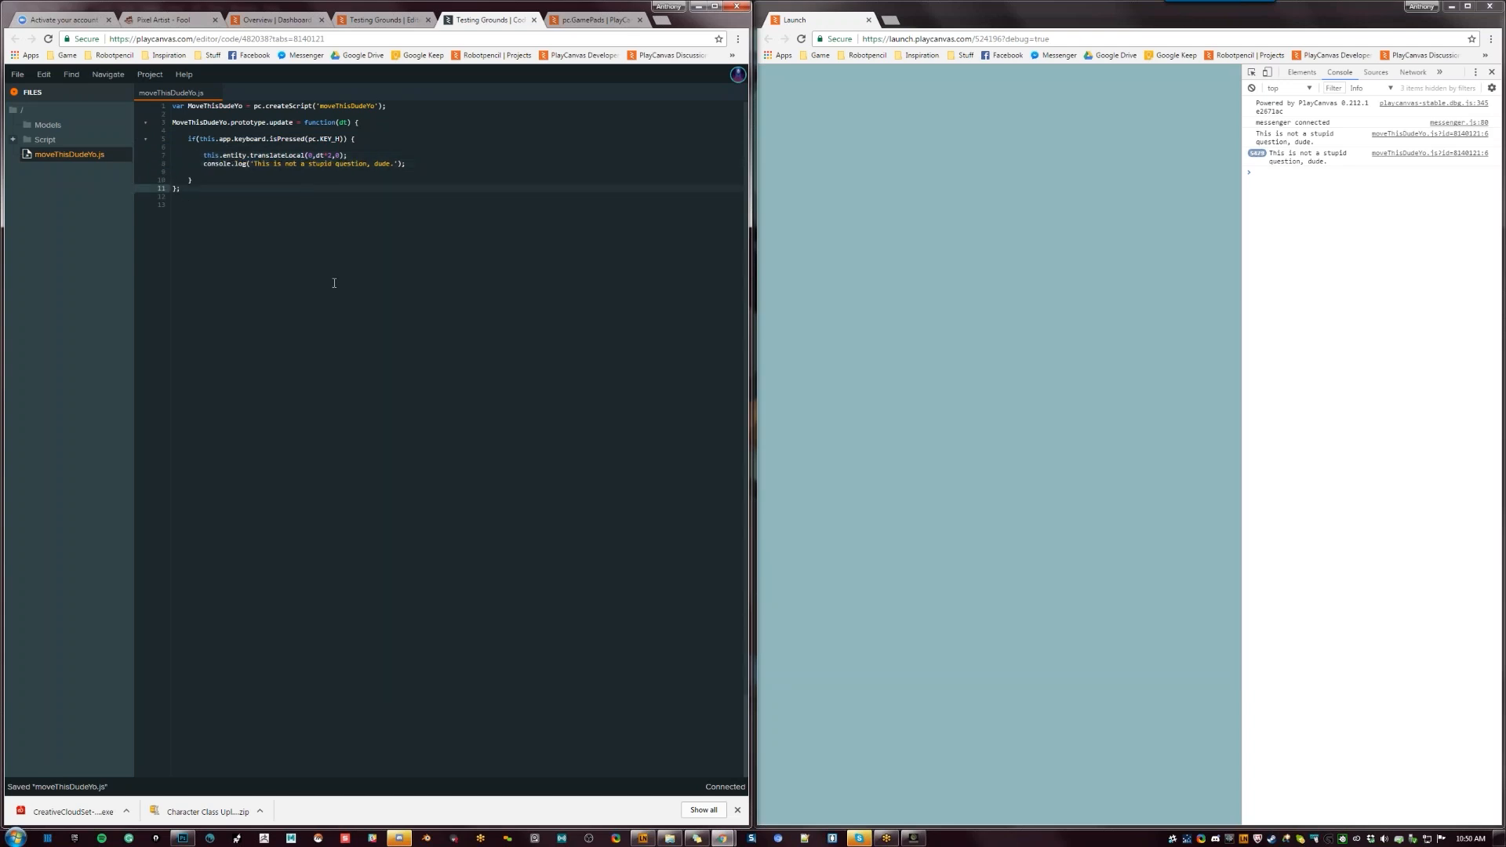
Duplicate the whole KEY_H if block directly below itself inside the update function
{"action": "left_click_drag", "start_coordinate": [190, 139], "coordinate": [342, 138]}
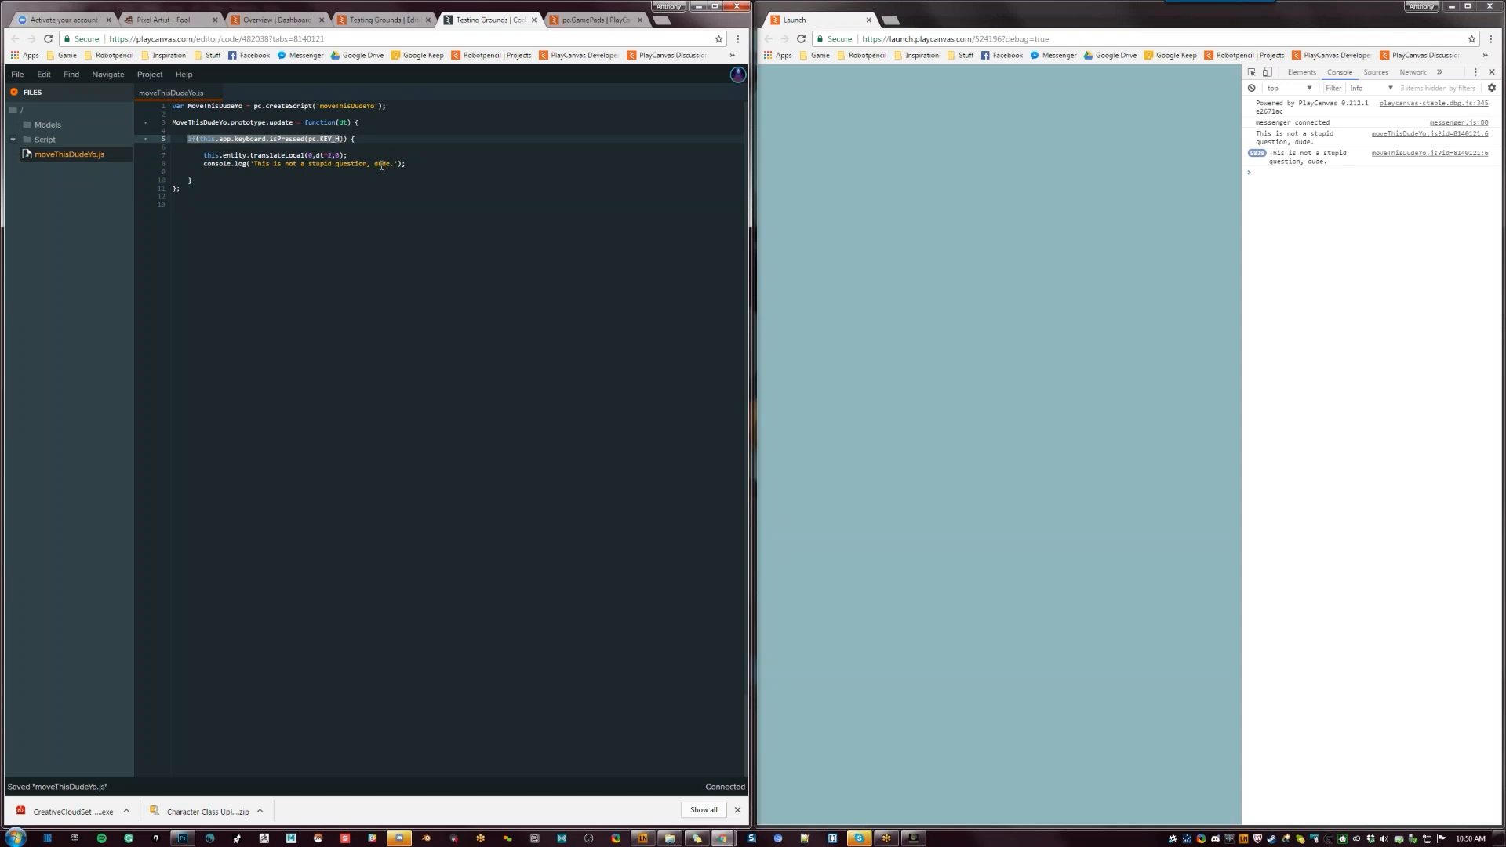
{"action": "left_click", "coordinate": [223, 190]}
{"action": "left_click_drag", "start_coordinate": [223, 183], "coordinate": [188, 141]}
{"action": "key", "text": "ctrl+c"}
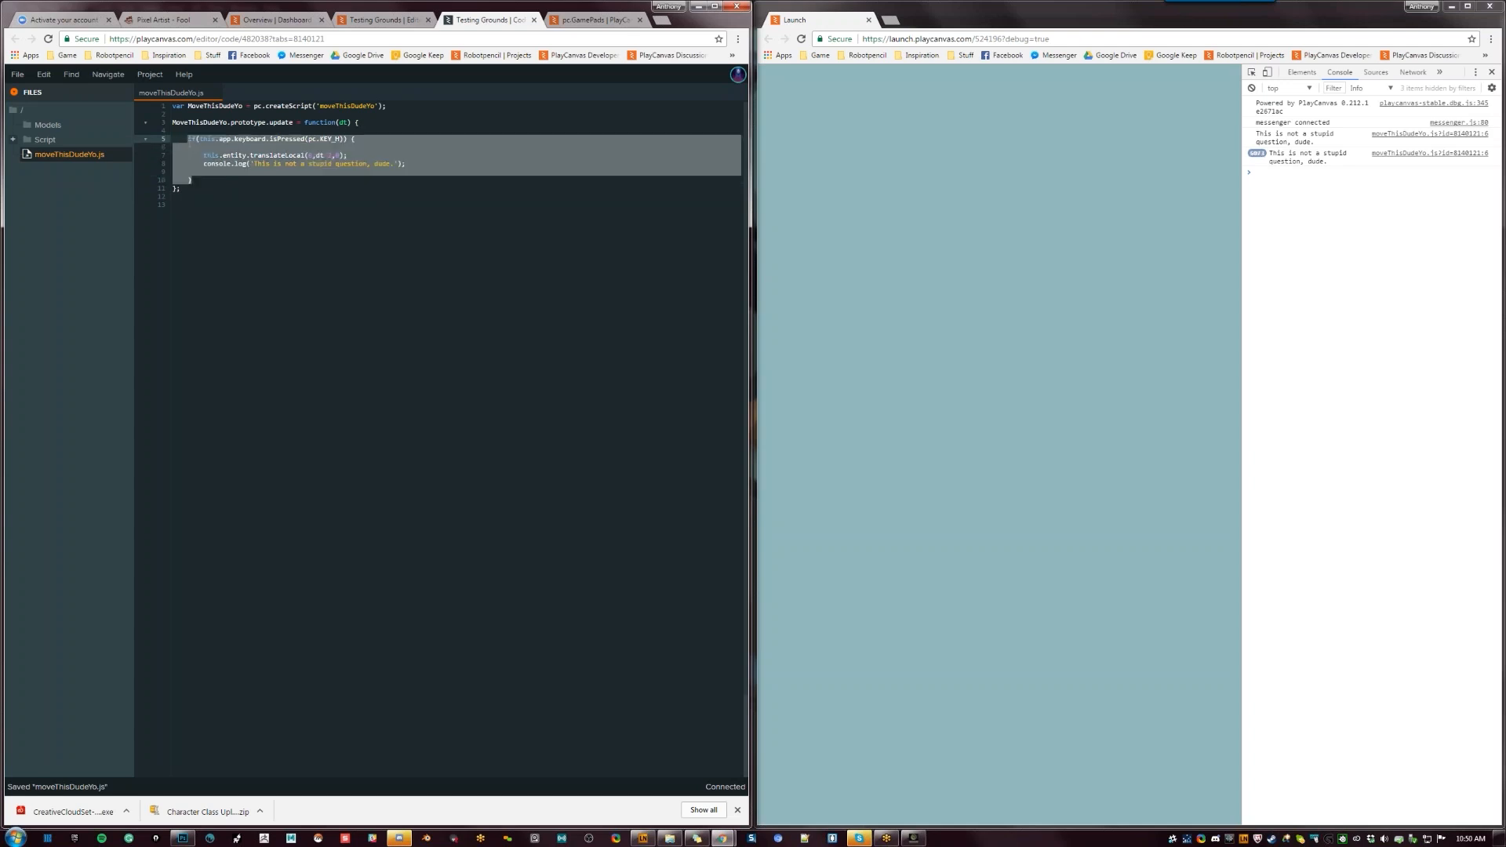
{"action": "left_click", "coordinate": [209, 179]}
{"action": "key", "text": "Return"}
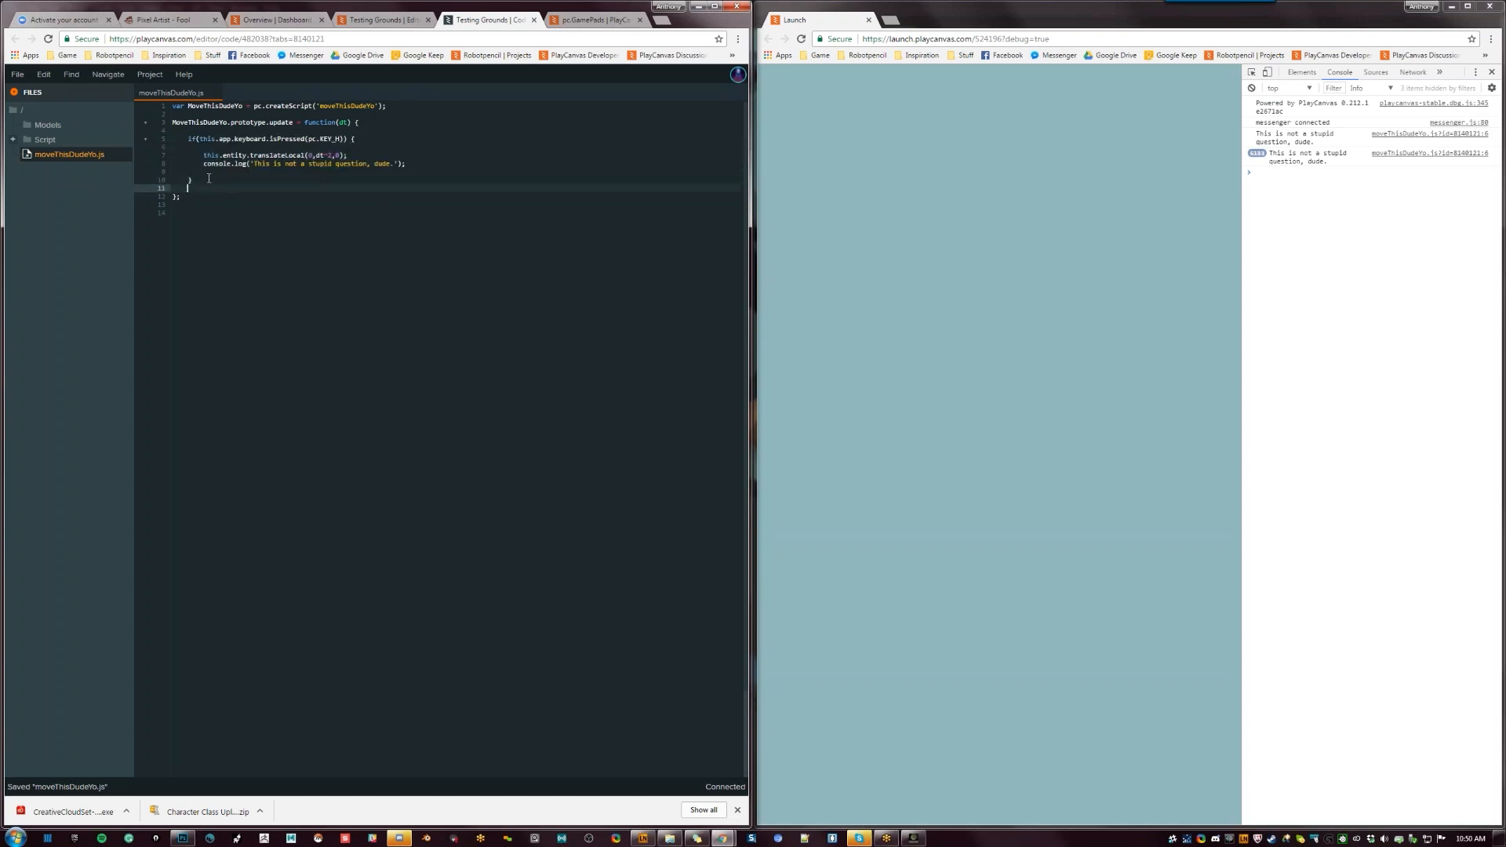
{"action": "key", "text": "ctrl+v"}
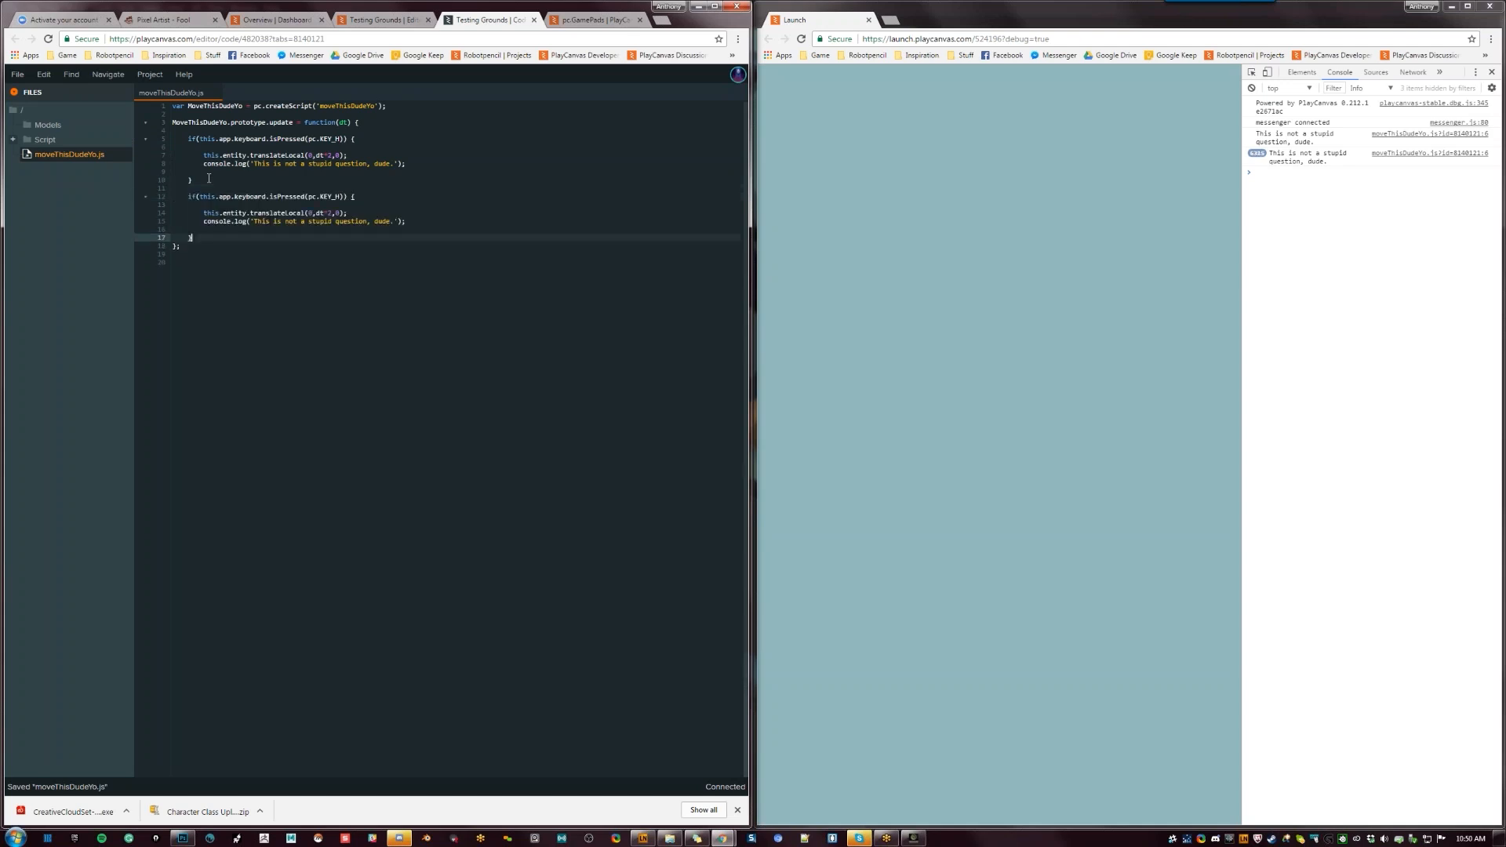
Change the second if block to check pc.KEY_J and translate by dt*-2 on the Y axis
{"action": "left_click", "coordinate": [337, 200]}
{"action": "key", "text": "BackSpace"}
{"action": "type", "text": "J"}
{"action": "left_click", "coordinate": [355, 231]}
{"action": "left_click", "coordinate": [329, 214]}
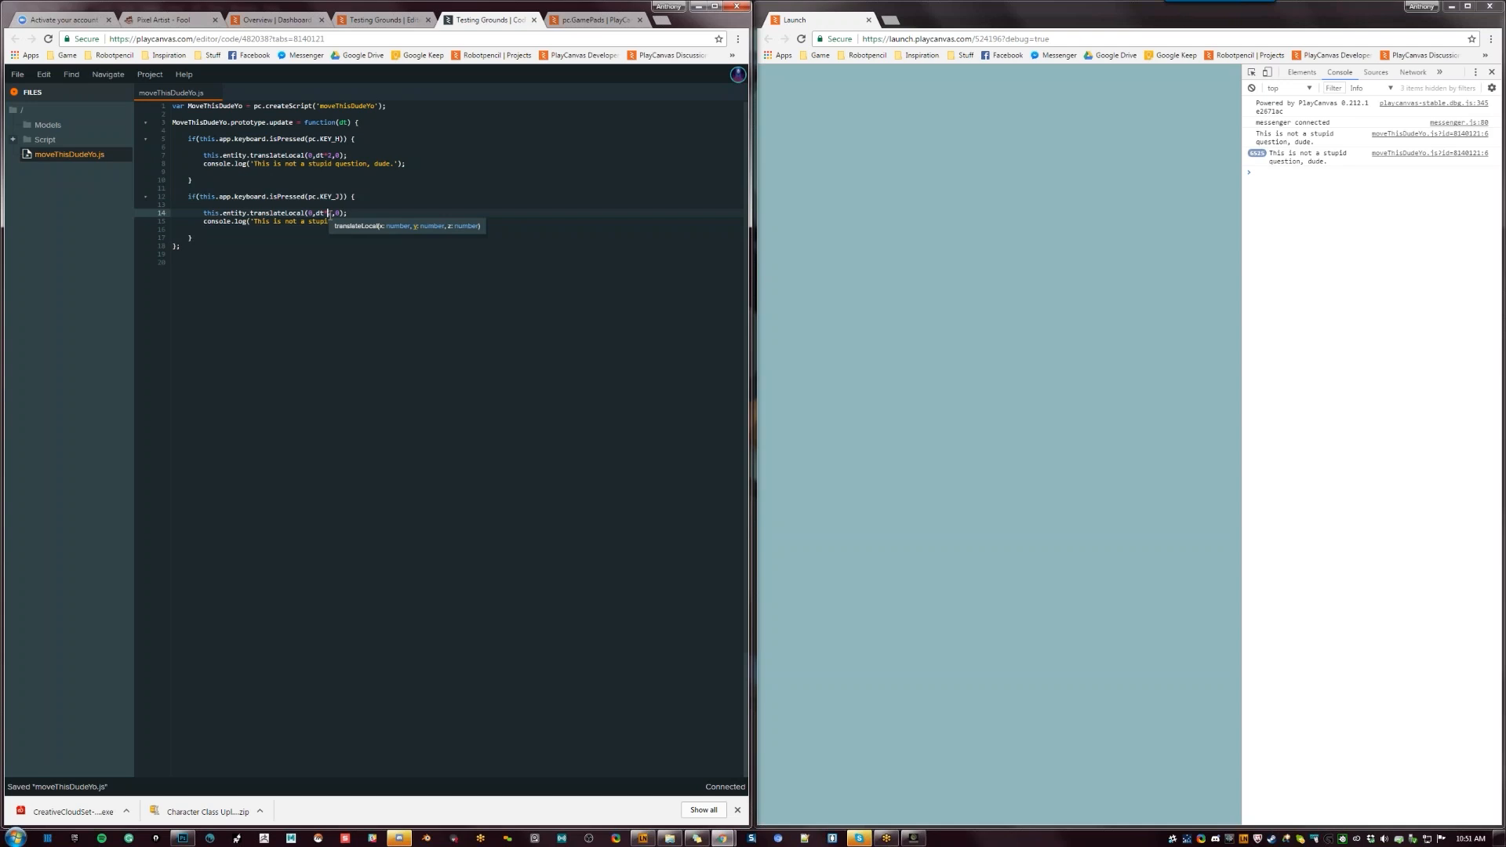
{"action": "type", "text": "-"}
{"action": "left_click", "coordinate": [347, 257]}
Delete the console.log lines from both if blocks and save the moveThisDudeYo.js script
{"action": "left_click_drag", "start_coordinate": [413, 223], "coordinate": [208, 227]}
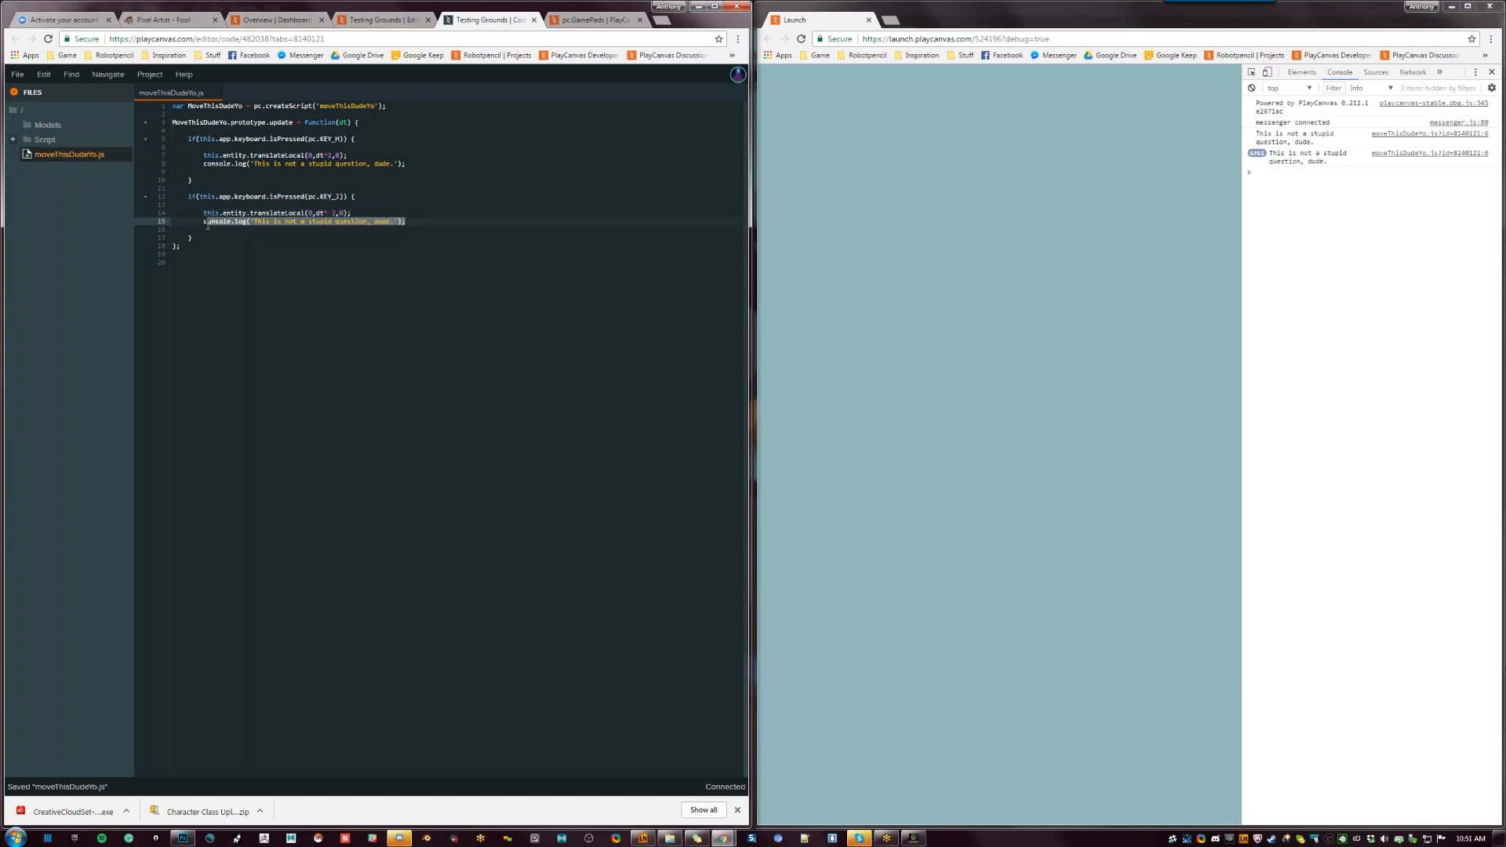
{"action": "key", "text": "BackSpace"}
{"action": "left_click_drag", "start_coordinate": [445, 159], "coordinate": [227, 181]}
{"action": "left_click", "coordinate": [227, 182]}
{"action": "left_click_drag", "start_coordinate": [430, 164], "coordinate": [203, 163]}
{"action": "key", "text": "BackSpace"}
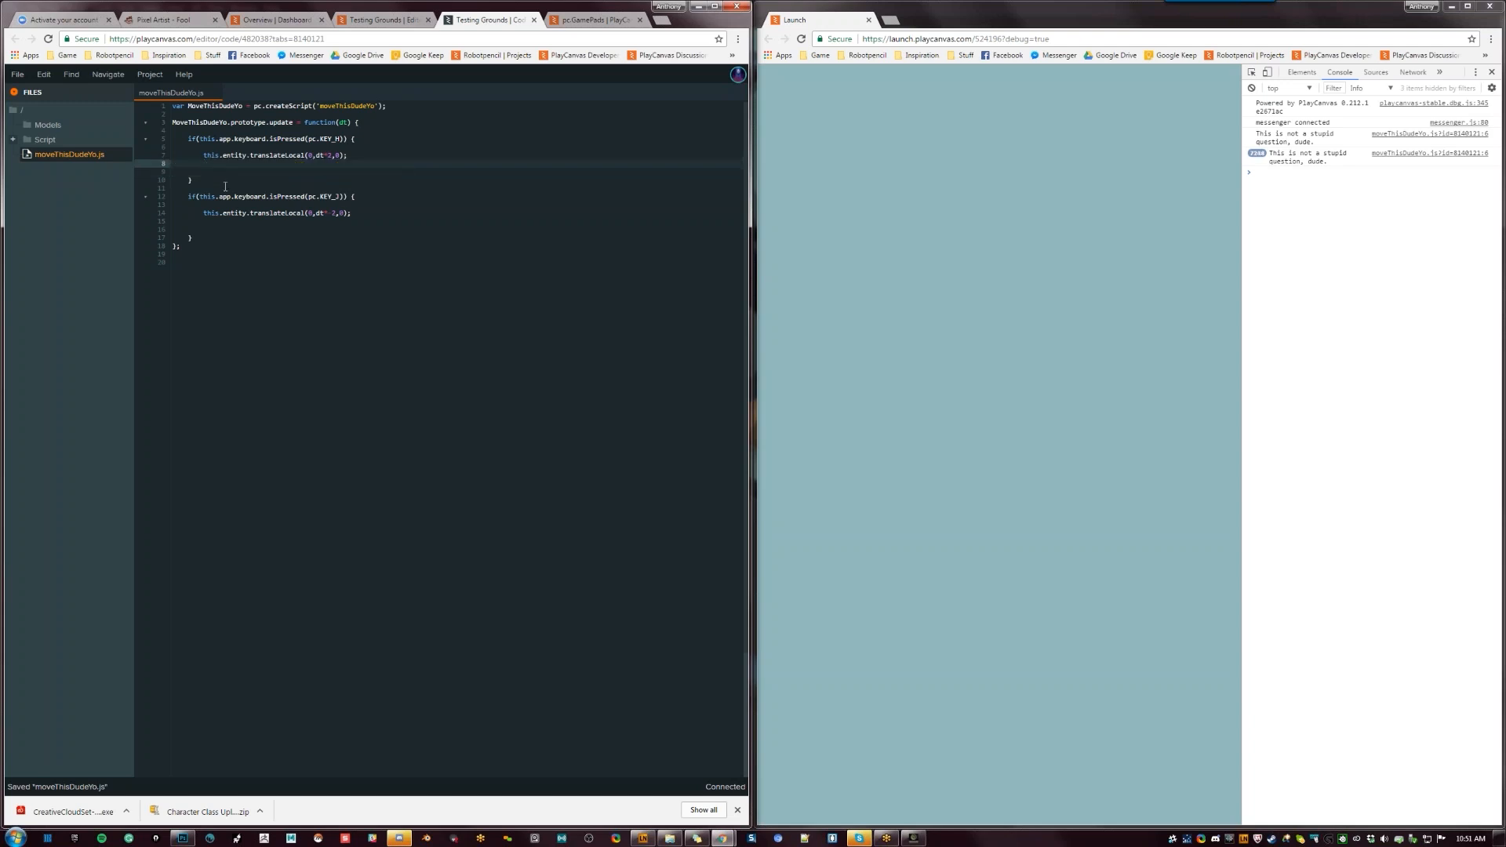
{"action": "key", "text": "BackSpace"}
{"action": "key", "text": "BackSpace"}
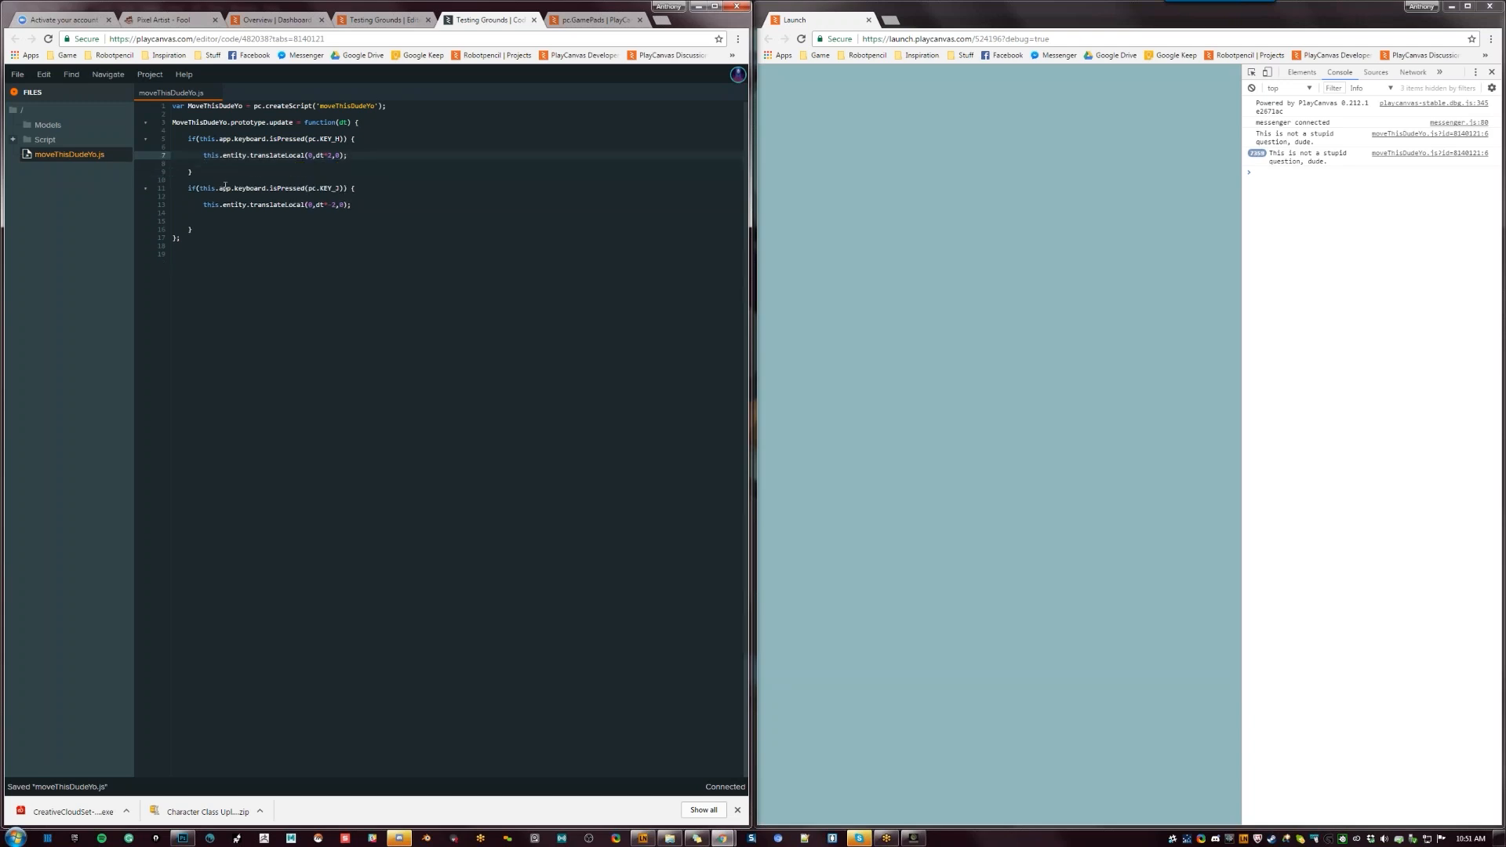
{"action": "key", "text": "ctrl+s"}
Reload the launched scene and test moving the robot up and down with the H and J keys
{"action": "left_click", "coordinate": [801, 39]}
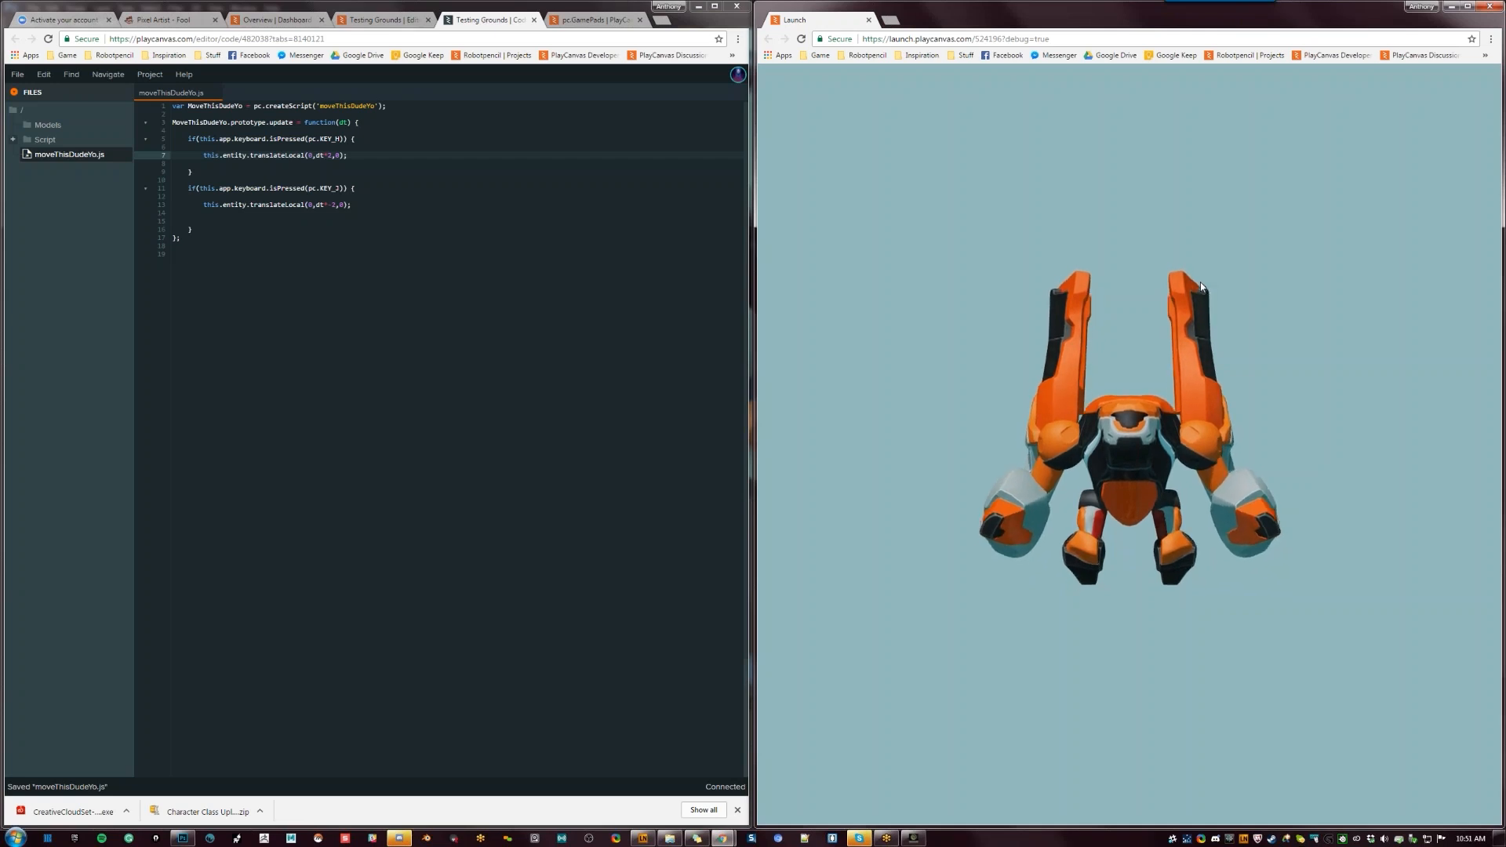
{"action": "key", "text": "h"}
{"action": "key", "text": "h"}
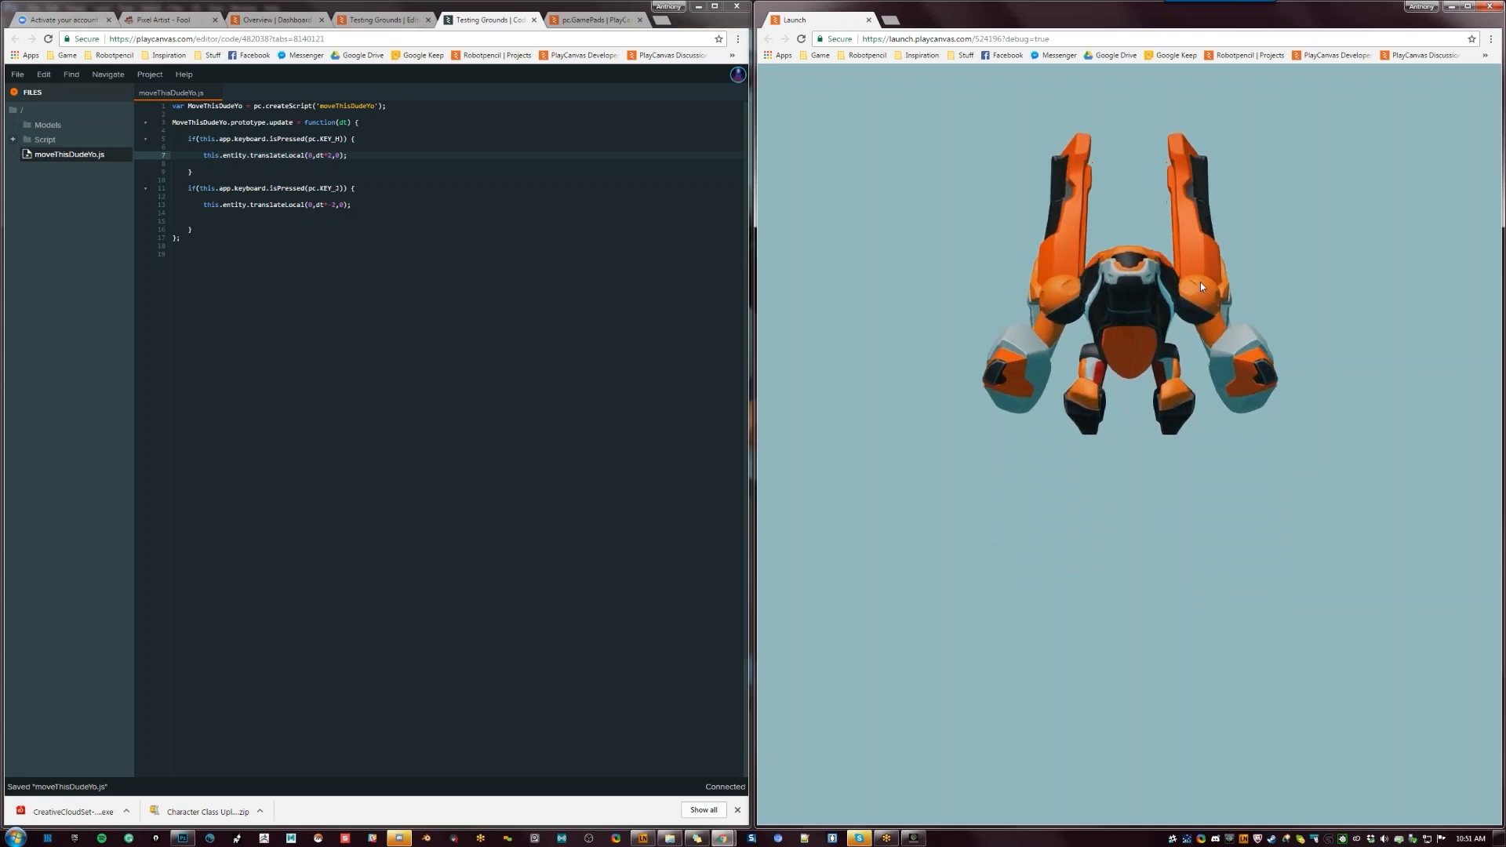
{"action": "key", "text": "j"}
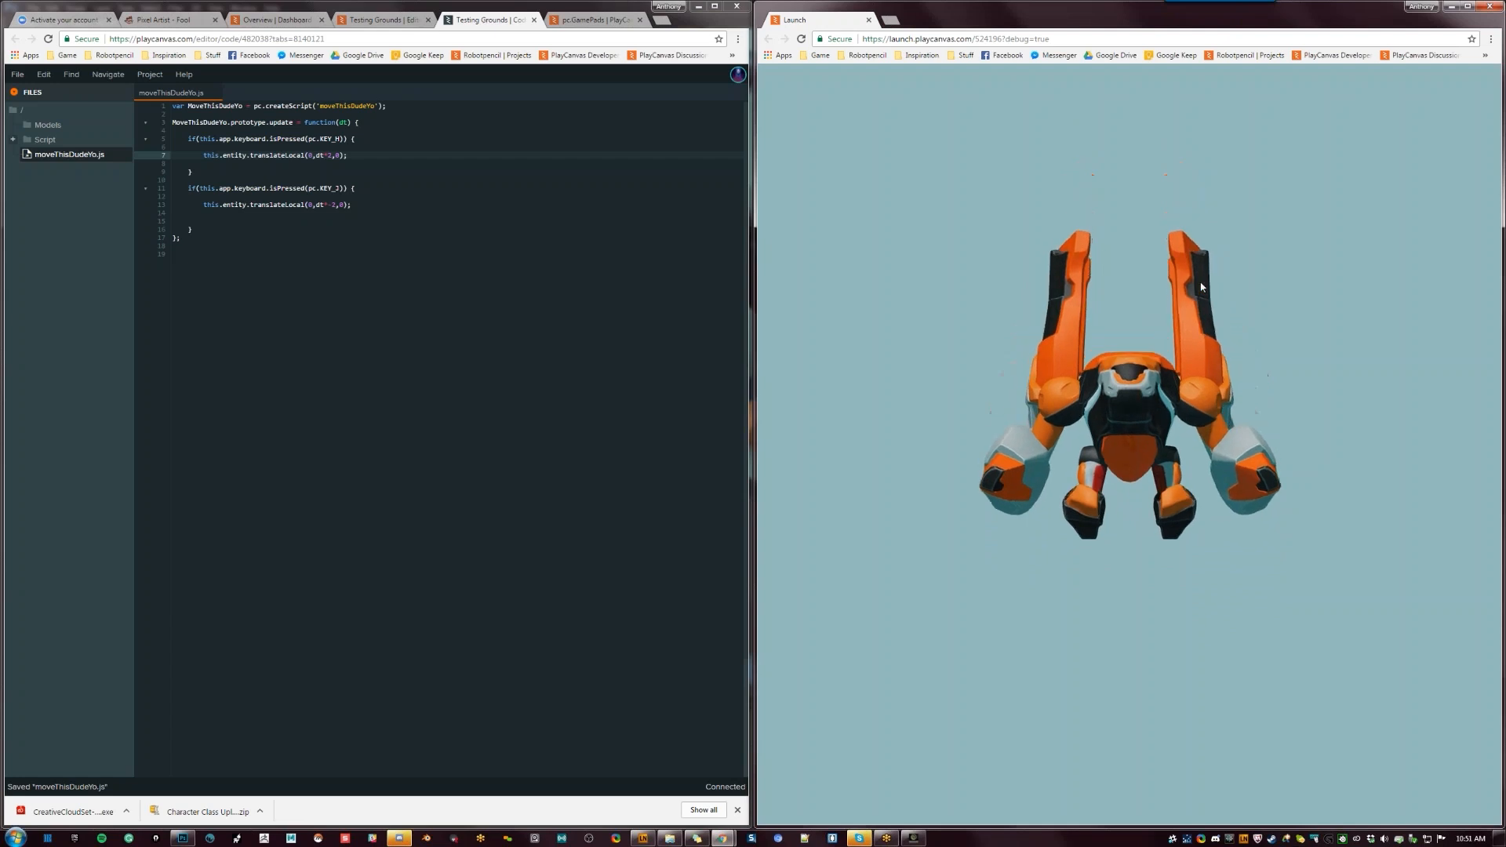
{"action": "key", "text": "h"}
{"action": "key", "text": "j"}
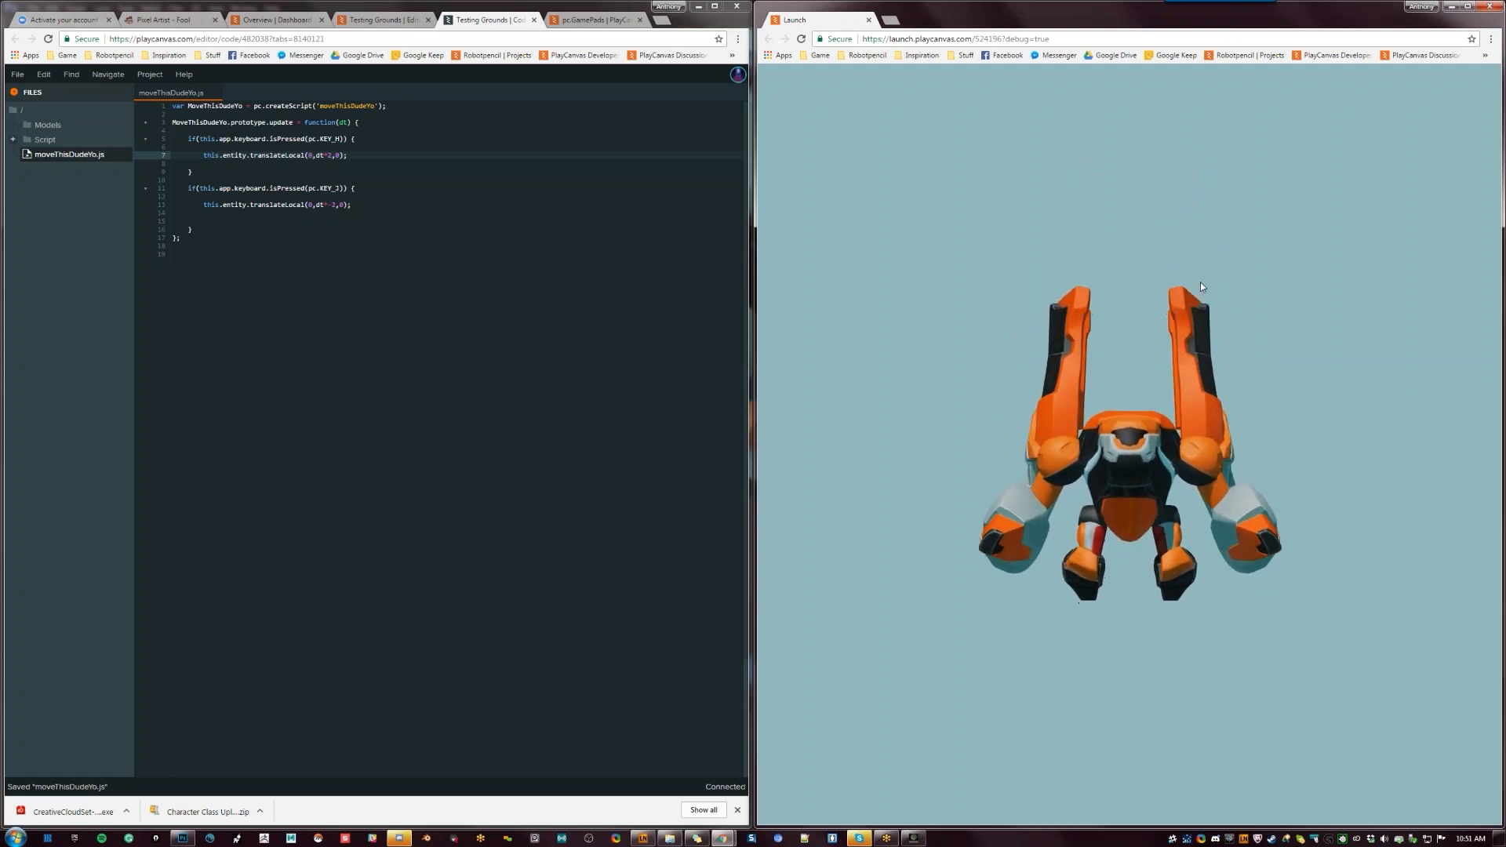
Keep testing the robot's vertical movement in the launched scene by alternating the H and J controls
{"action": "key", "text": "h"}
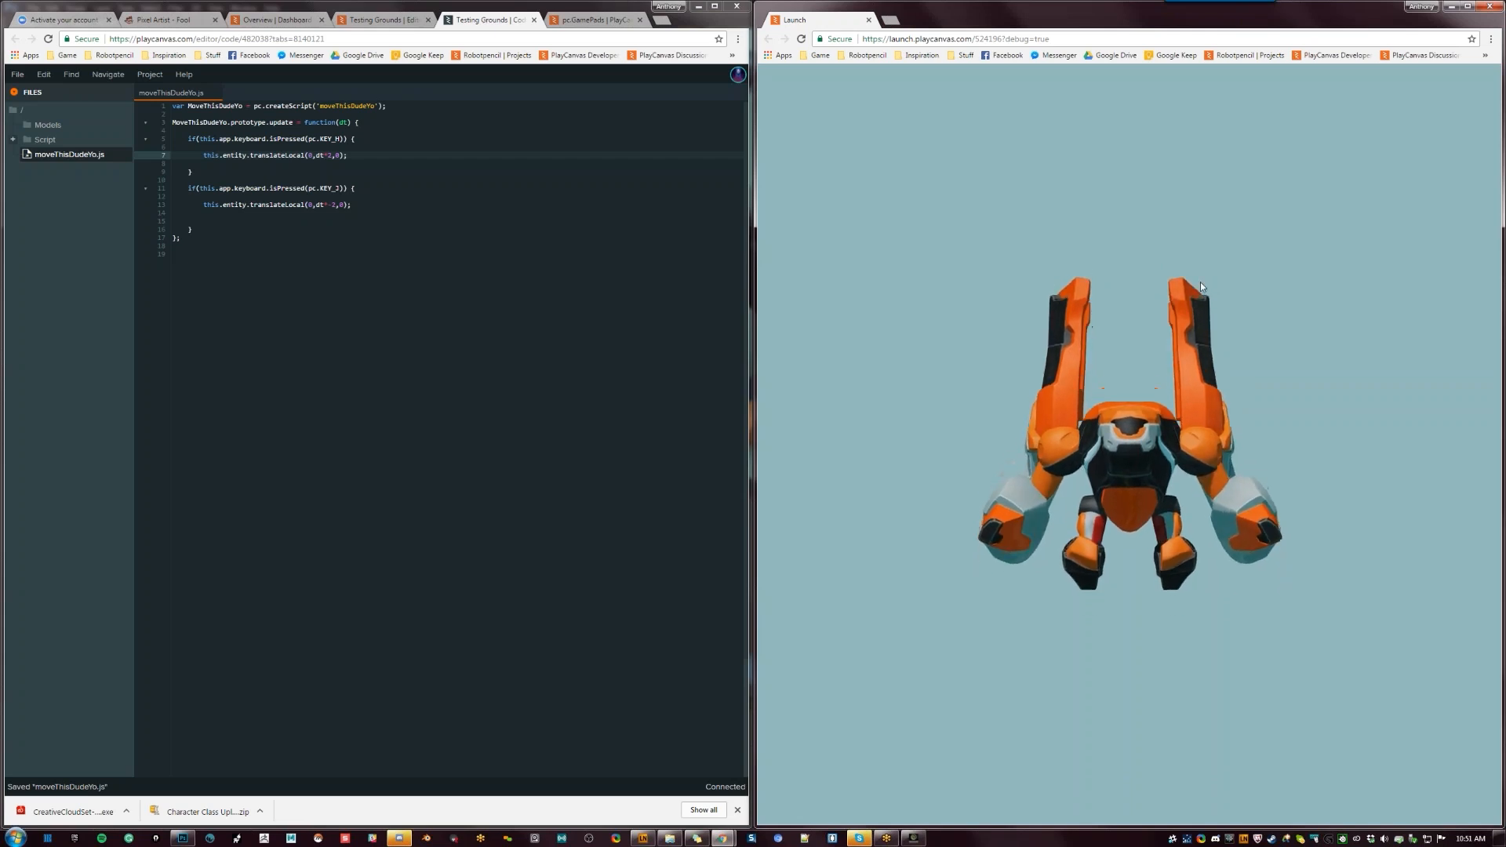
{"action": "key", "text": "j"}
{"action": "key", "text": "h"}
{"action": "key", "text": "j"}
{"action": "key", "text": "h"}
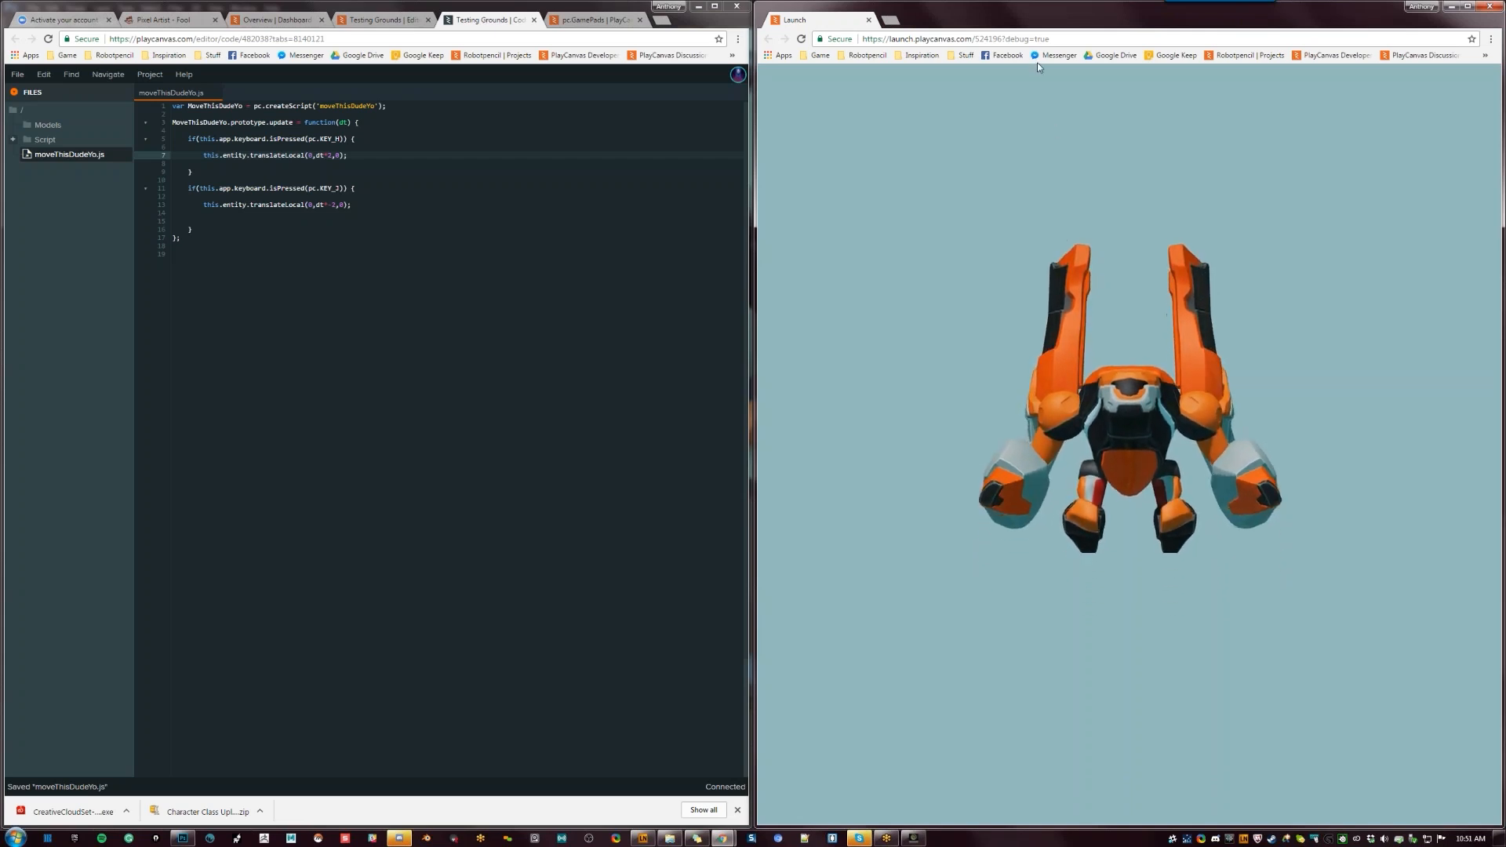
Open robotpencilgames.com in the browser window that shows the launched scene
{"action": "left_click", "coordinate": [1035, 39]}
{"action": "type", "text": "r"}
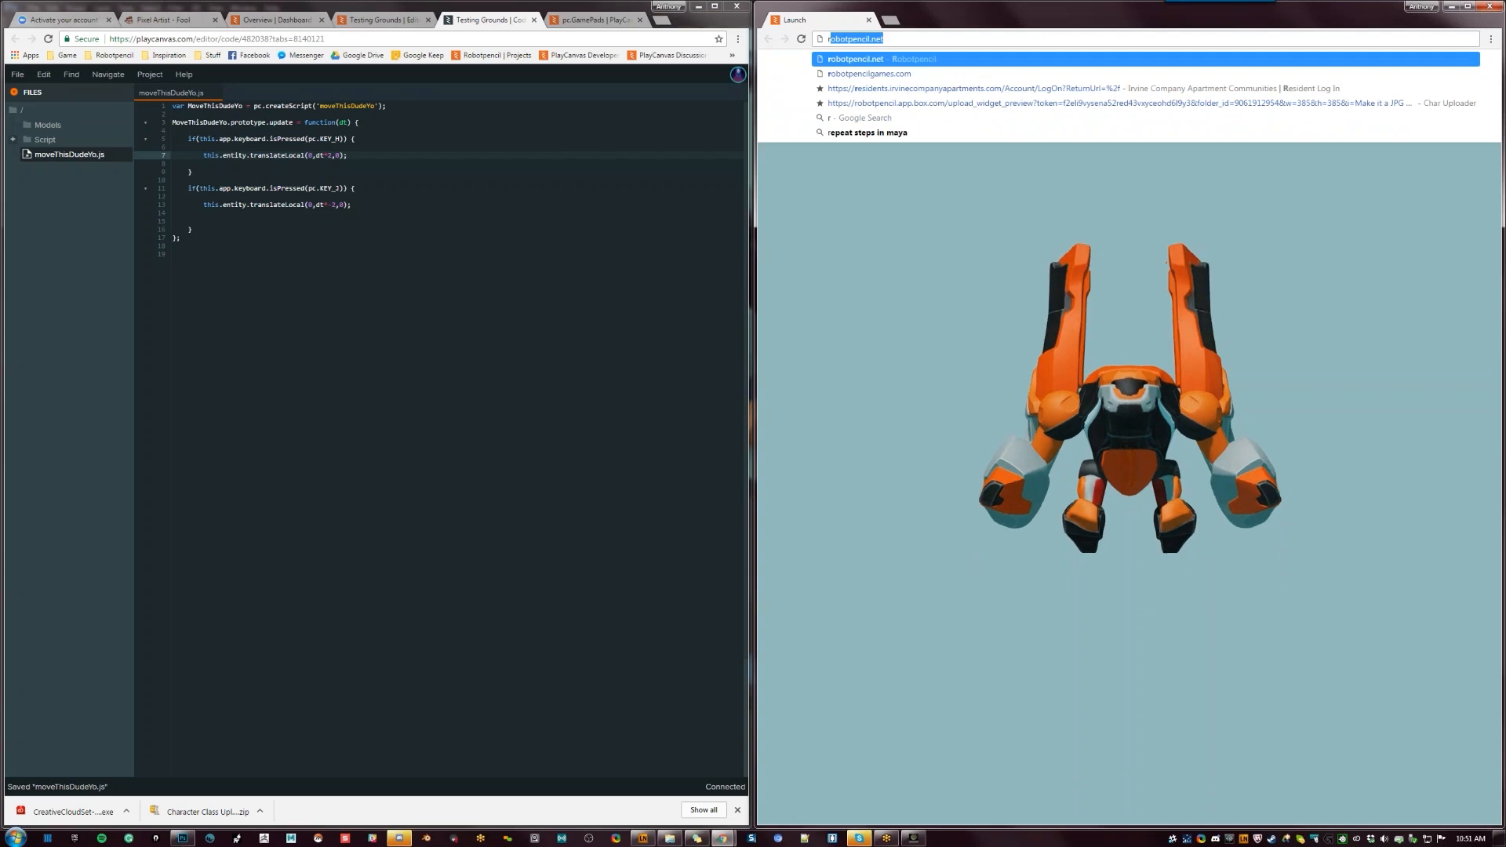
{"action": "key", "text": "Down"}
{"action": "key", "text": "Return"}
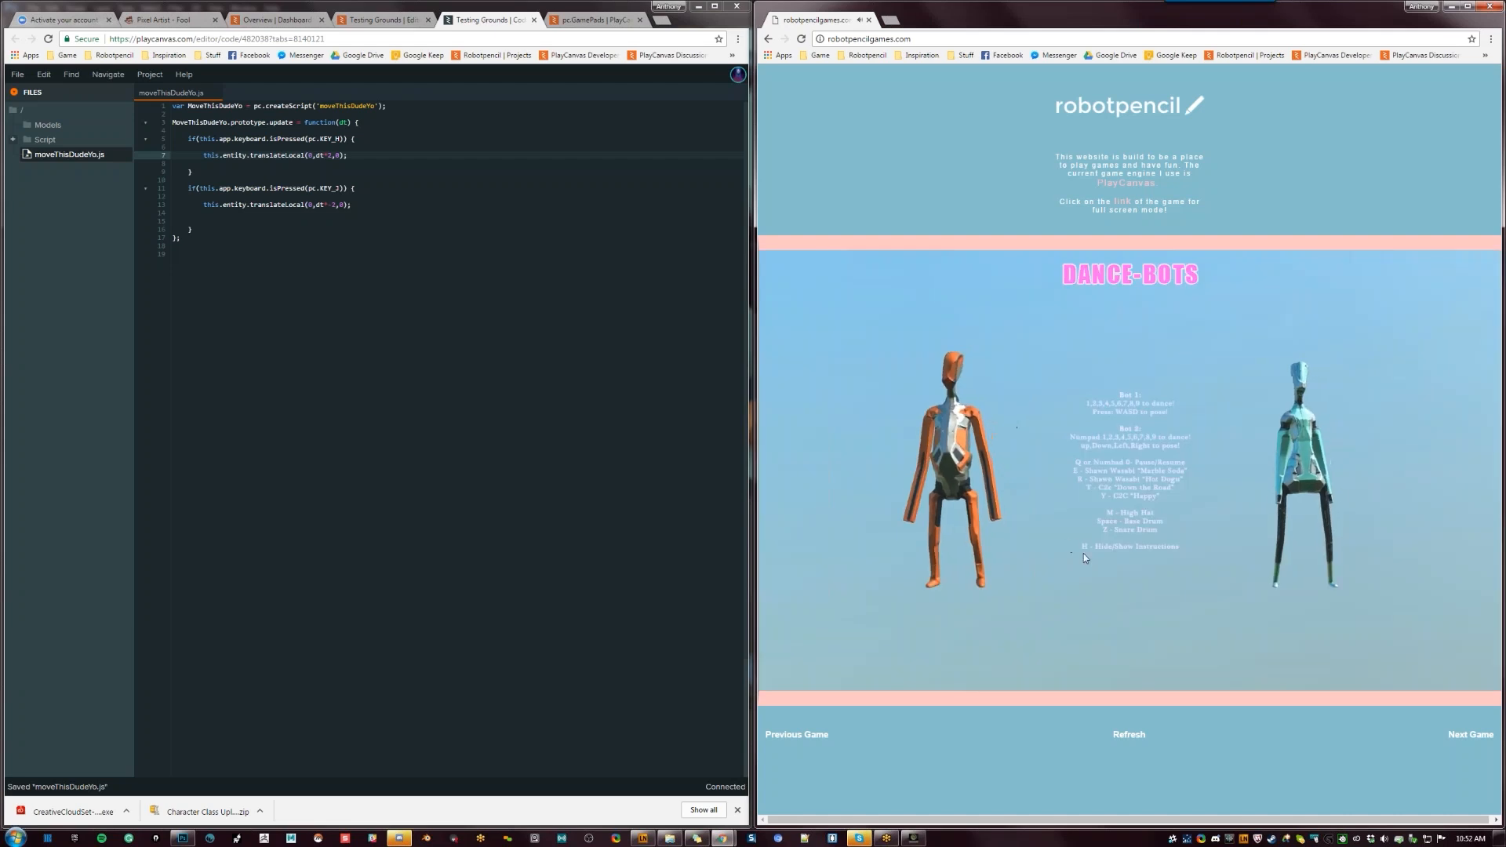
View the two Dance-Bots robots from different angles and distances and trigger Bot 1's dance 1
{"action": "left_click_drag", "start_coordinate": [1077, 524], "coordinate": [1172, 534]}
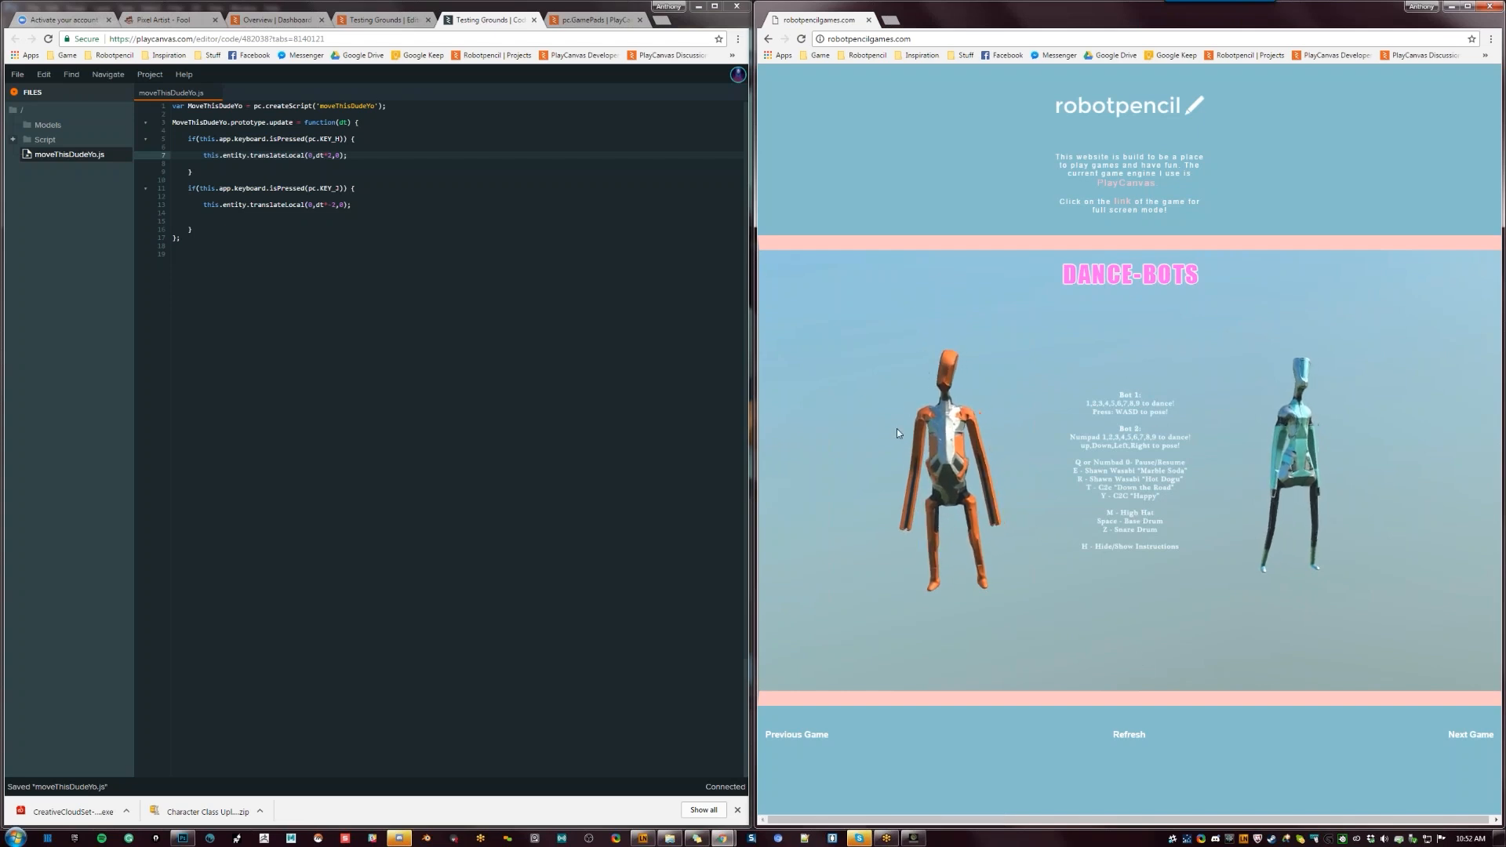
{"action": "left_click_drag", "start_coordinate": [1165, 629], "coordinate": [1192, 596]}
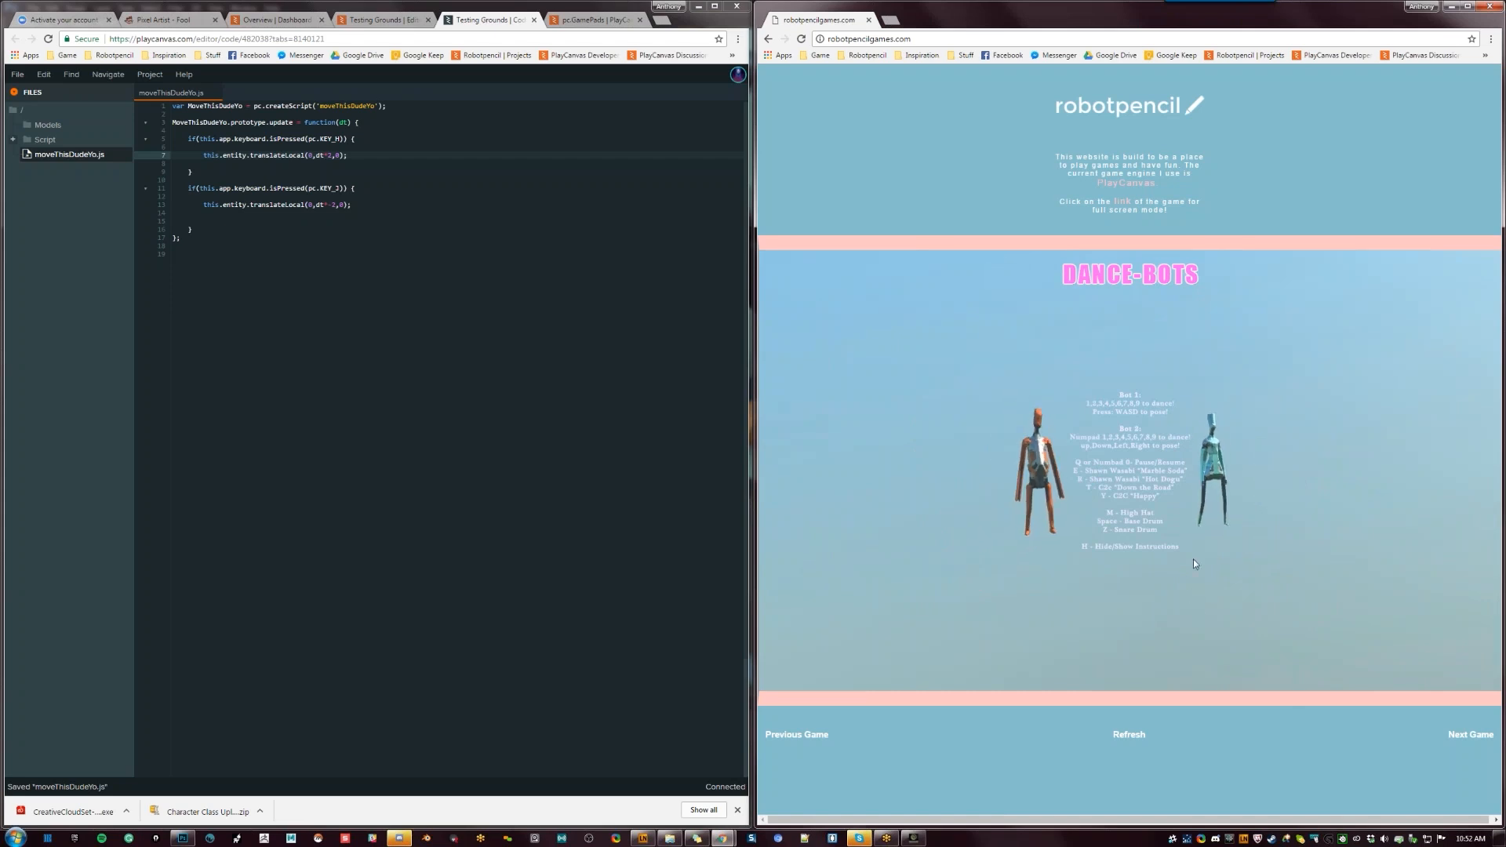
{"action": "scroll", "coordinate": [1179, 563], "scroll_direction": "up", "scroll_amount": 3}
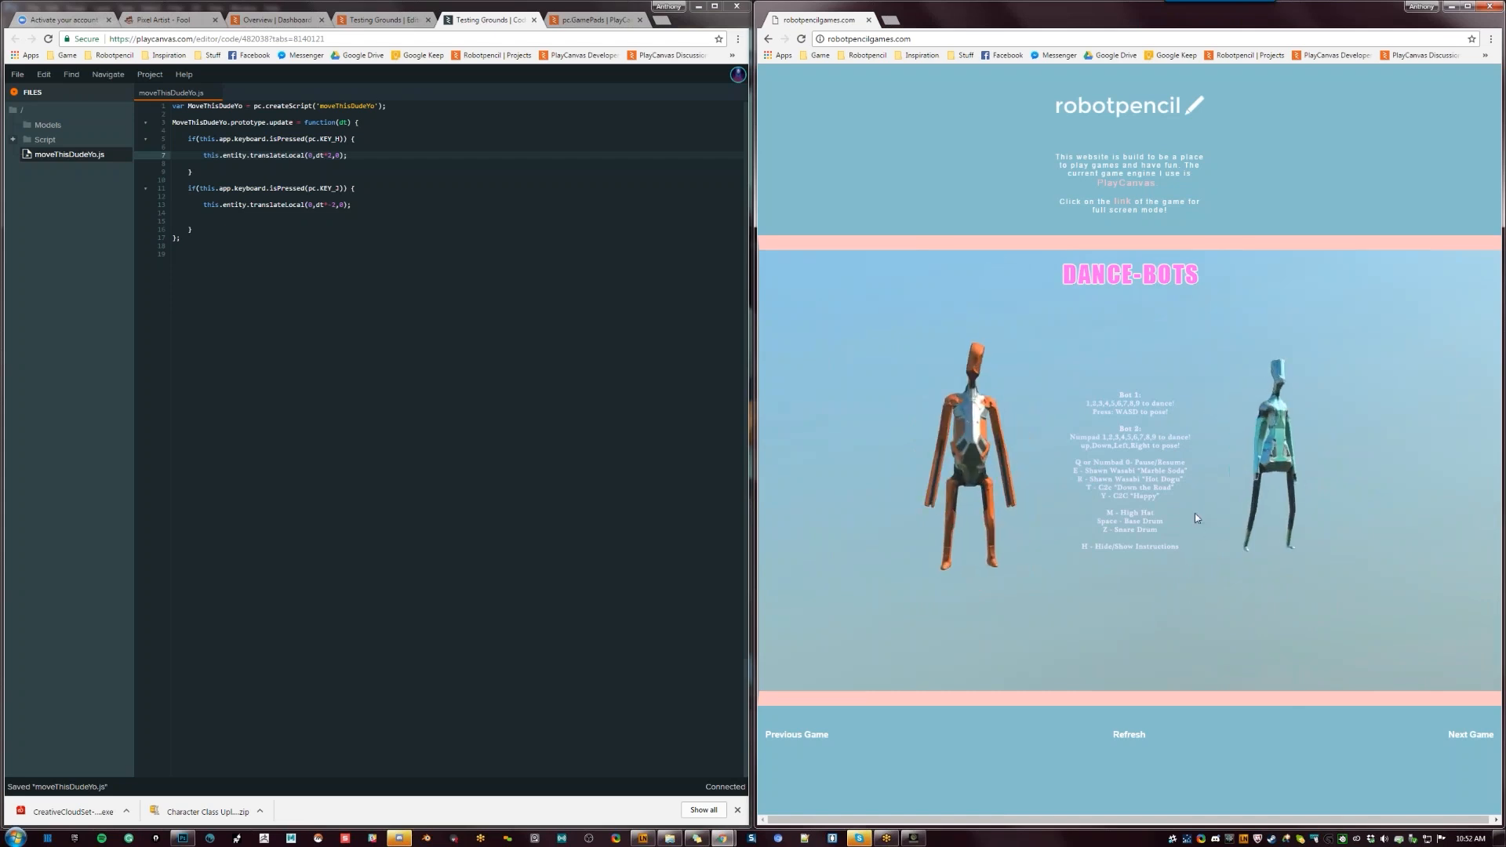
{"action": "left_click_drag", "start_coordinate": [1182, 507], "coordinate": [1191, 558]}
{"action": "scroll", "coordinate": [1169, 536], "scroll_direction": "up", "scroll_amount": 3}
{"action": "key", "text": "1"}
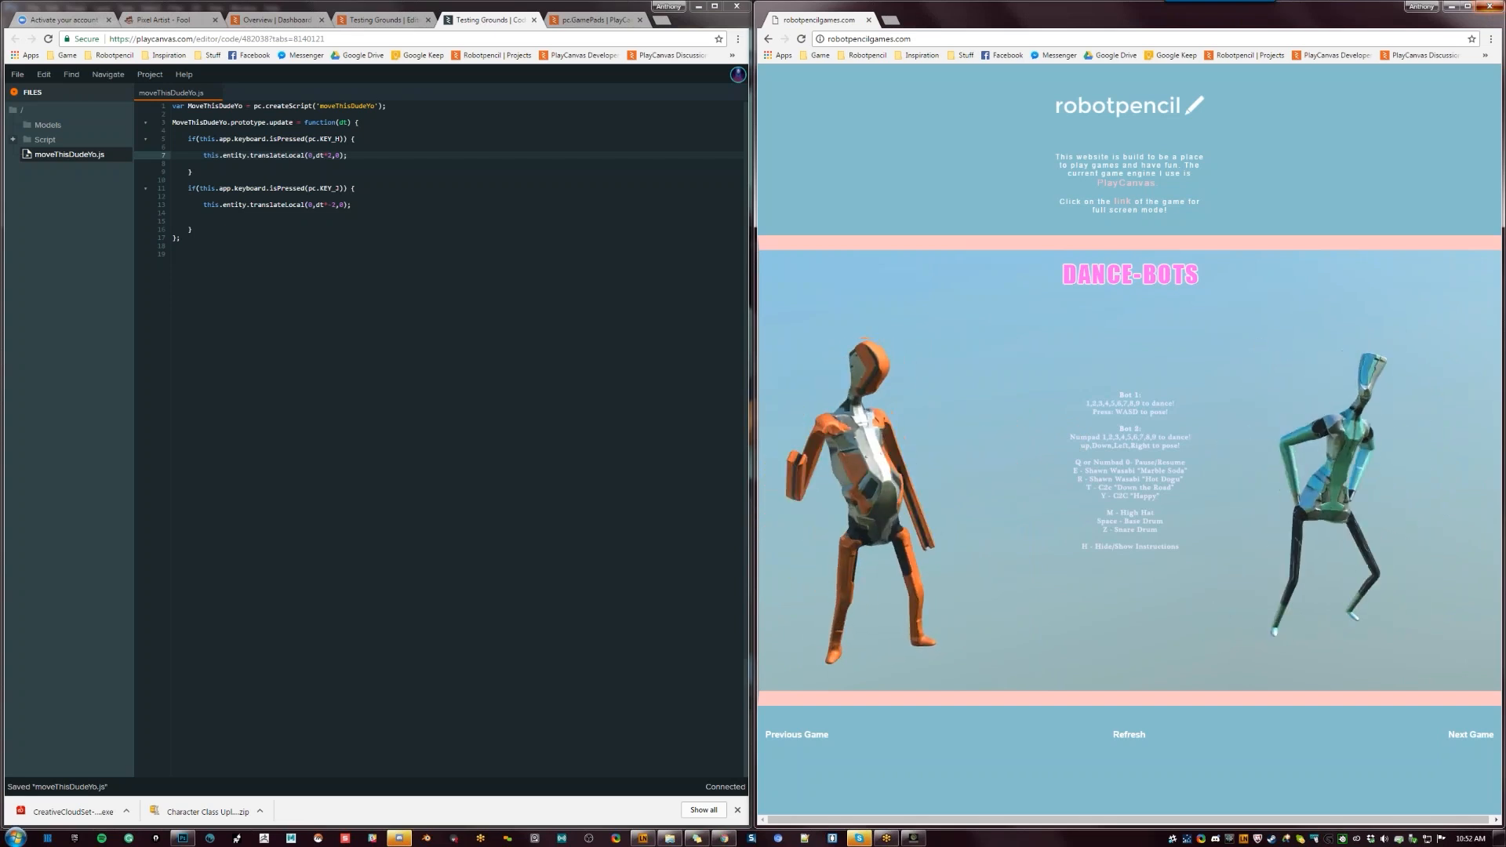
Close the game window and the script editor page, and switch to the dinosaur painting in Photoshop
{"action": "left_click", "coordinate": [1490, 7]}
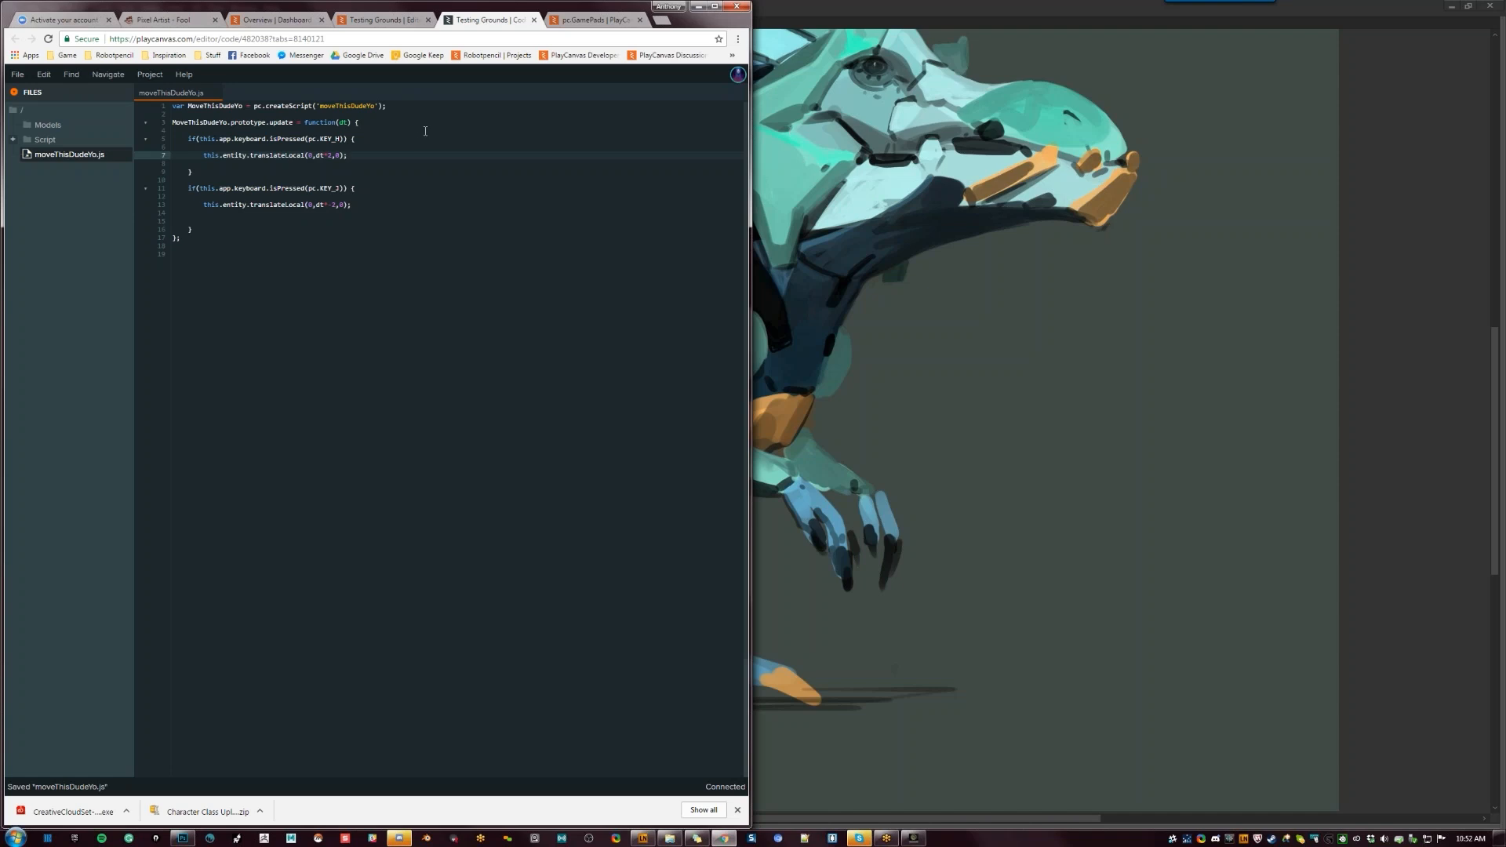
{"action": "left_click", "coordinate": [534, 21]}
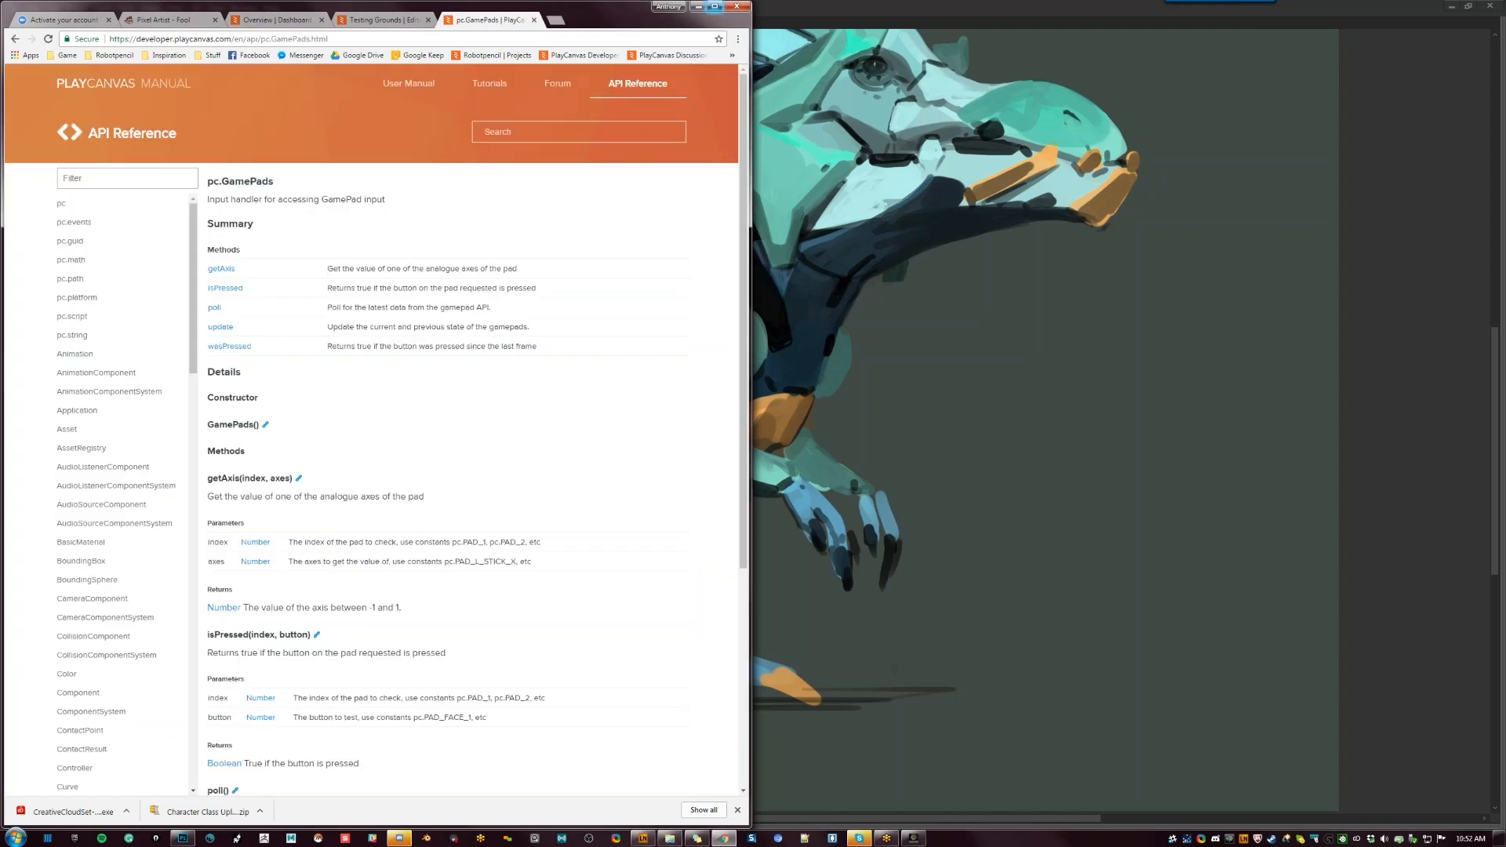
{"action": "left_click", "coordinate": [698, 6]}
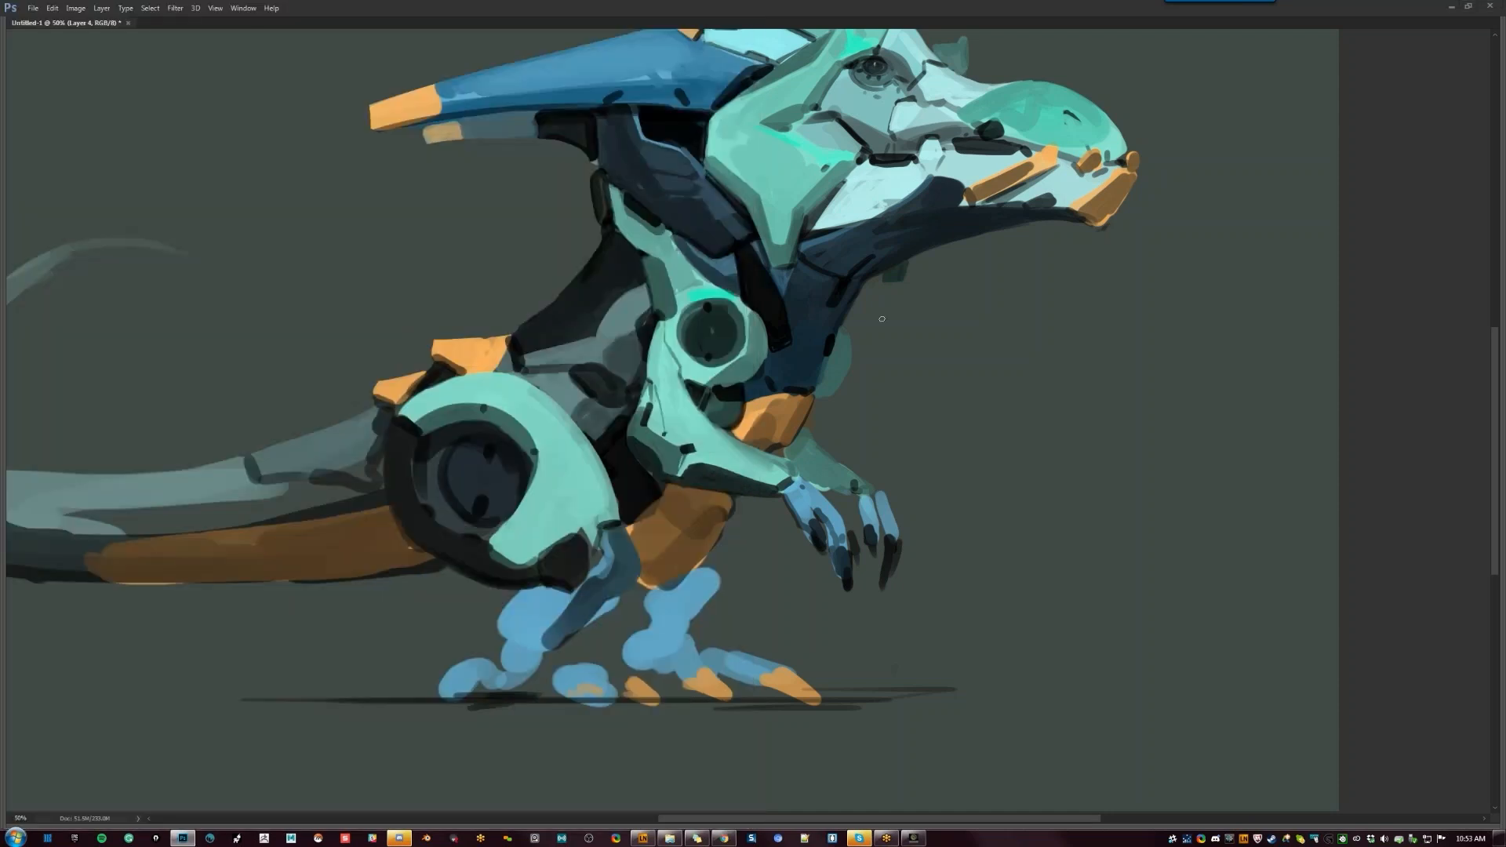
{"action": "key", "text": "ctrl+minus"}
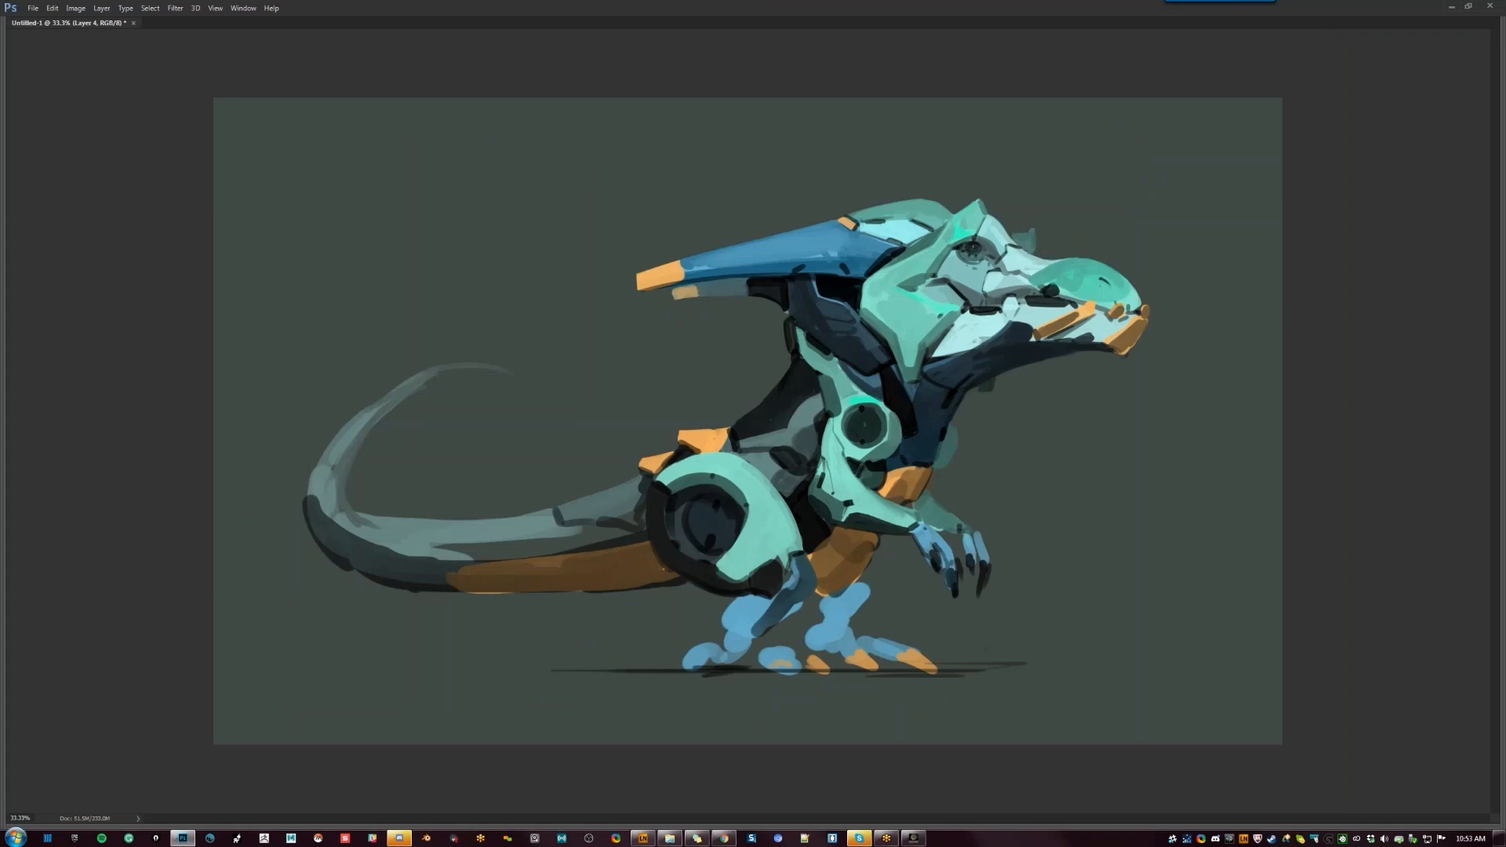
{"action": "key", "text": "ctrl+plus"}
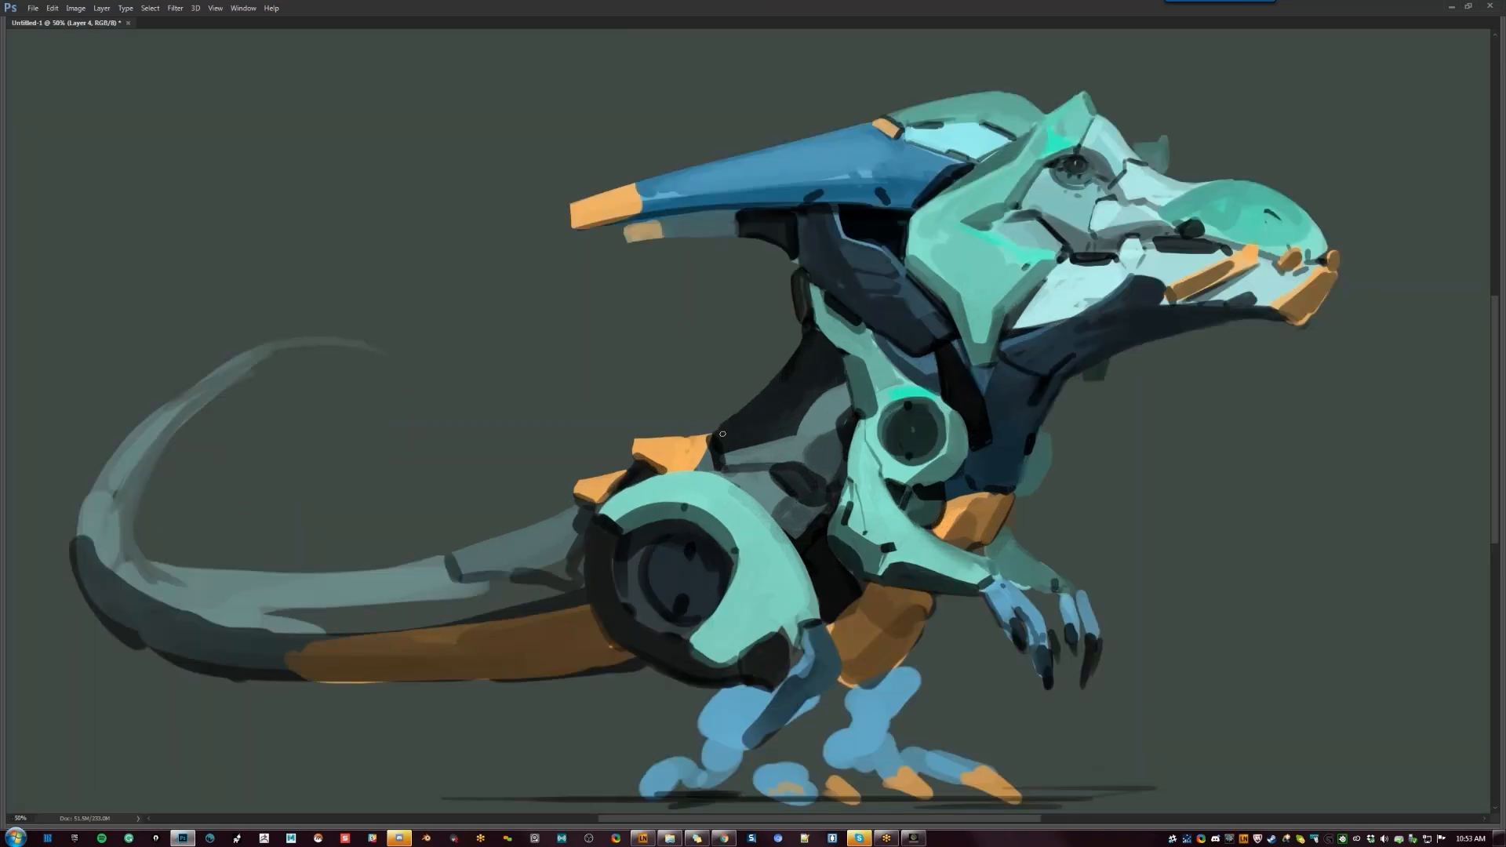
{"action": "mouse_move", "coordinate": [772, 387]}
{"action": "left_mouse_down"}
{"action": "mouse_move", "coordinate": [718, 431]}
{"action": "mouse_move", "coordinate": [787, 370]}
{"action": "left_mouse_up"}
{"action": "left_click_drag", "start_coordinate": [820, 328], "coordinate": [838, 346]}
{"action": "key", "text": "ctrl+z"}
{"action": "key", "text": "ctrl+z"}
{"action": "left_click_drag", "start_coordinate": [821, 330], "coordinate": [832, 338]}
{"action": "key", "text": "ctrl+z"}
{"action": "key", "text": "ctrl+z"}
Examine the robotic dinosaur's overall silhouette at small size, both mirrored and in its original direction
{"action": "key", "text": "ctrl+minus"}
{"action": "key", "text": "ctrl+minus"}
{"action": "key", "text": "ctrl+minus"}
{"action": "key", "text": "F2"}
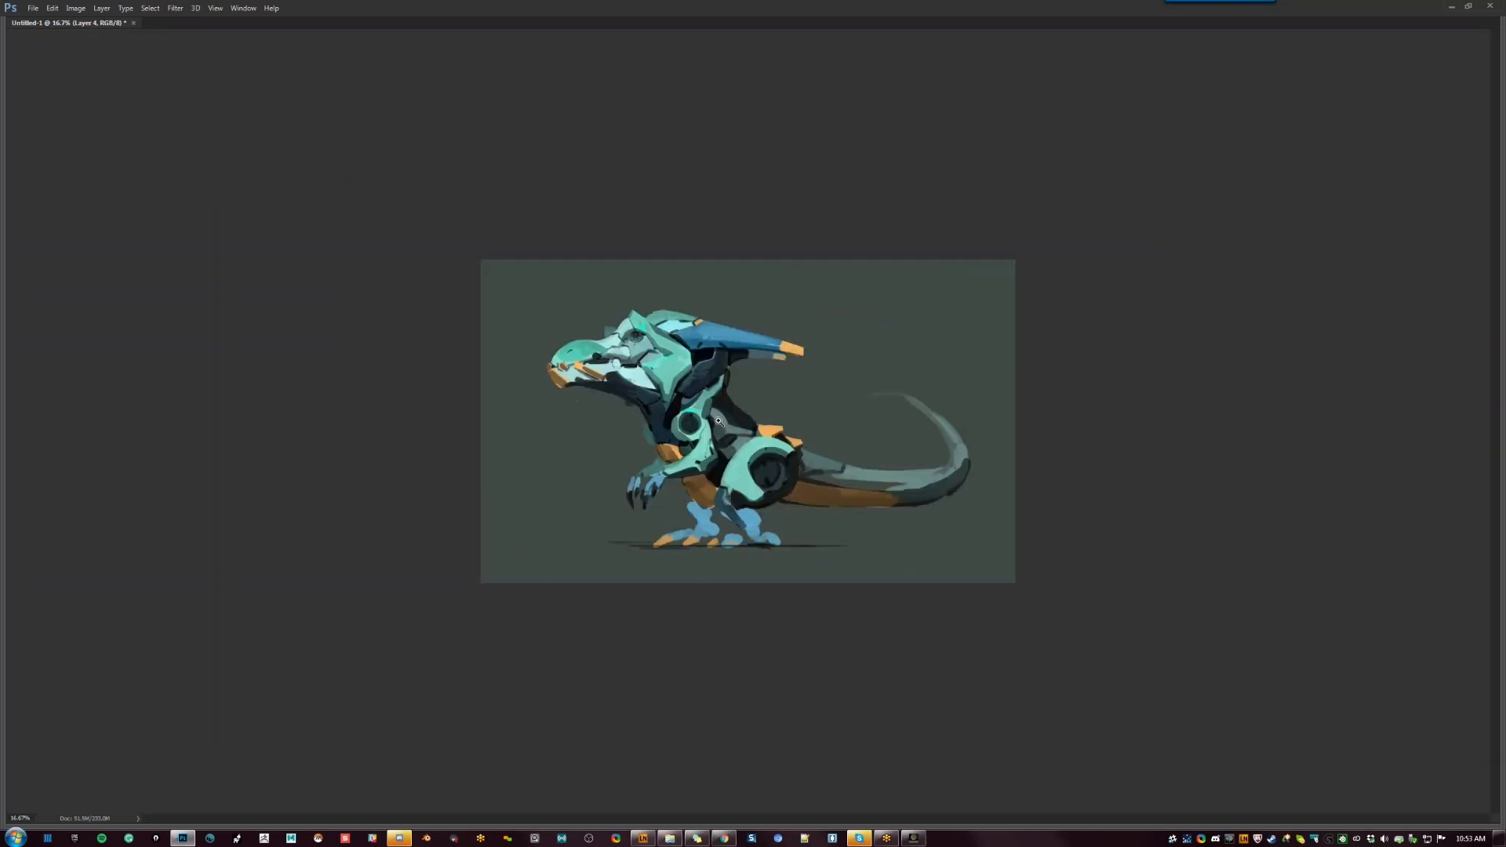
{"action": "key", "text": "ctrl+plus"}
{"action": "key", "text": "ctrl+plus"}
{"action": "key", "text": "ctrl+plus"}
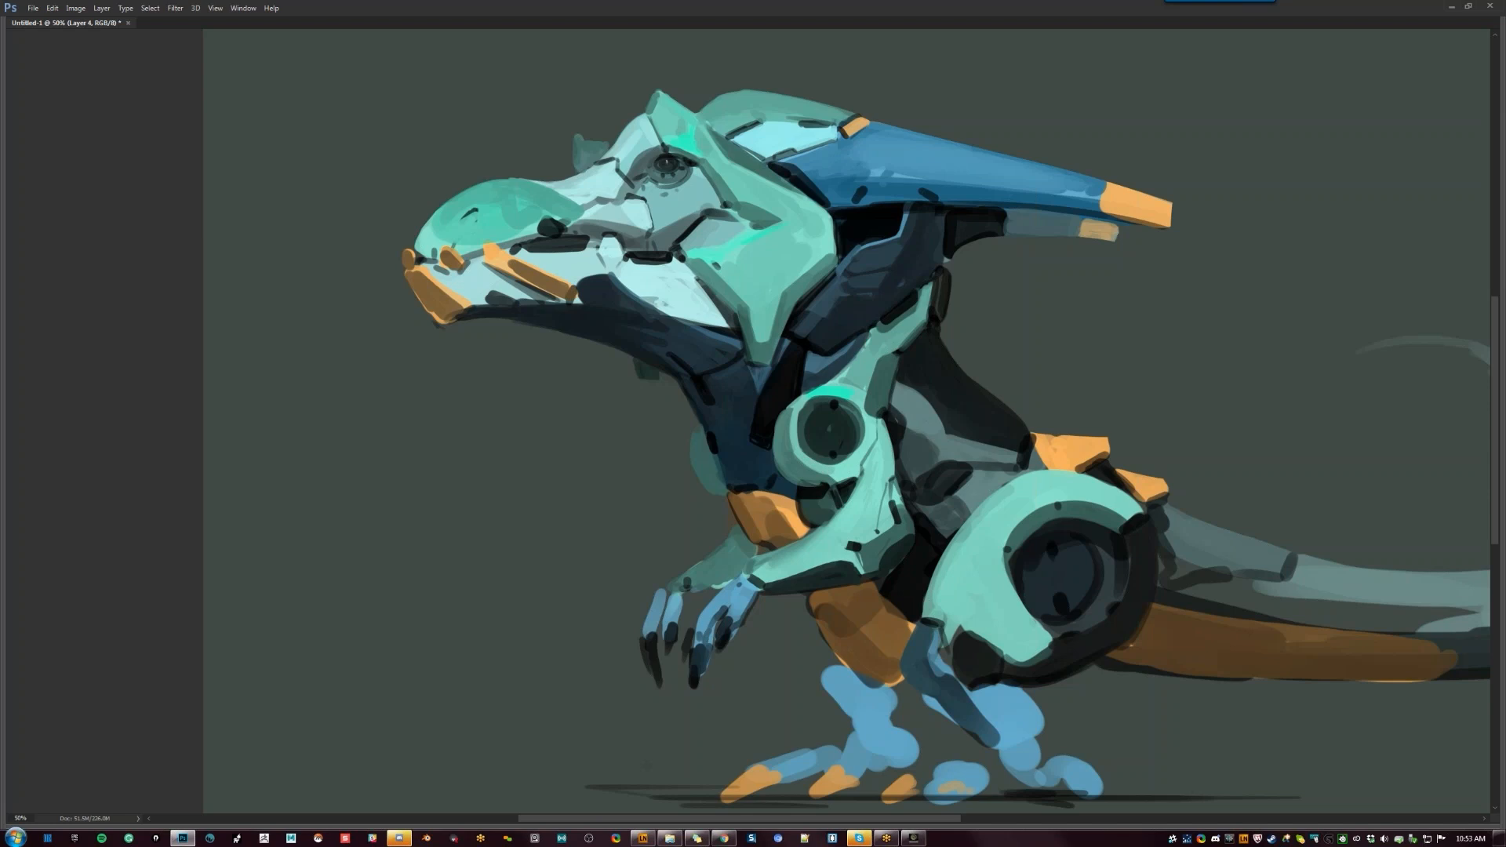
{"action": "left_click", "coordinate": [816, 490], "text": "alt"}
{"action": "left_click", "coordinate": [817, 491], "text": "alt"}
{"action": "left_click", "coordinate": [816, 490], "text": "alt"}
{"action": "key", "text": "F2"}
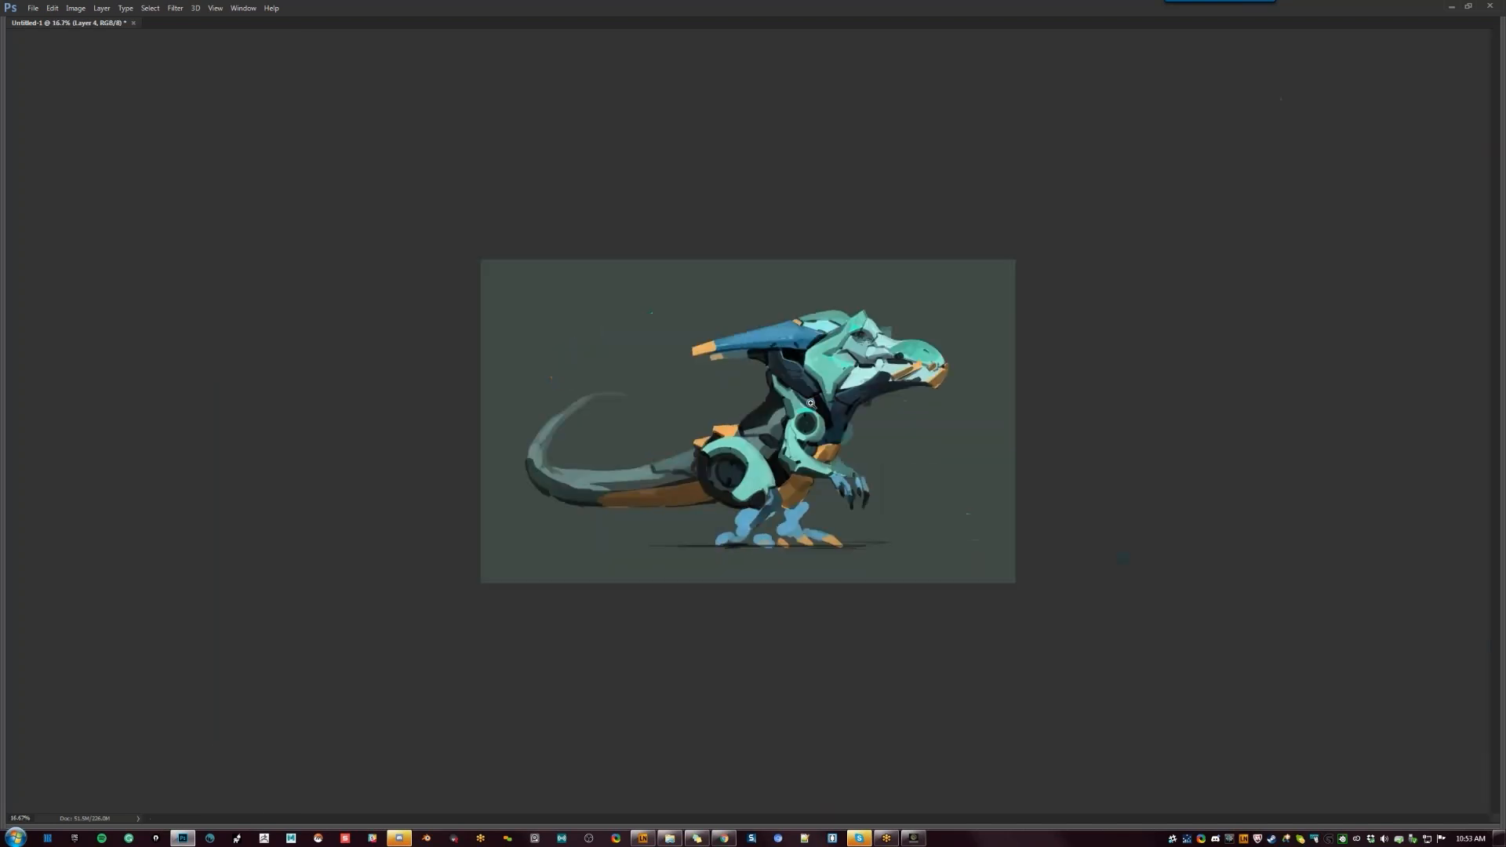
{"action": "left_click", "coordinate": [824, 434], "text": "ctrl"}
{"action": "left_click", "coordinate": [827, 428], "text": "ctrl"}
{"action": "left_click", "coordinate": [827, 428], "text": "ctrl"}
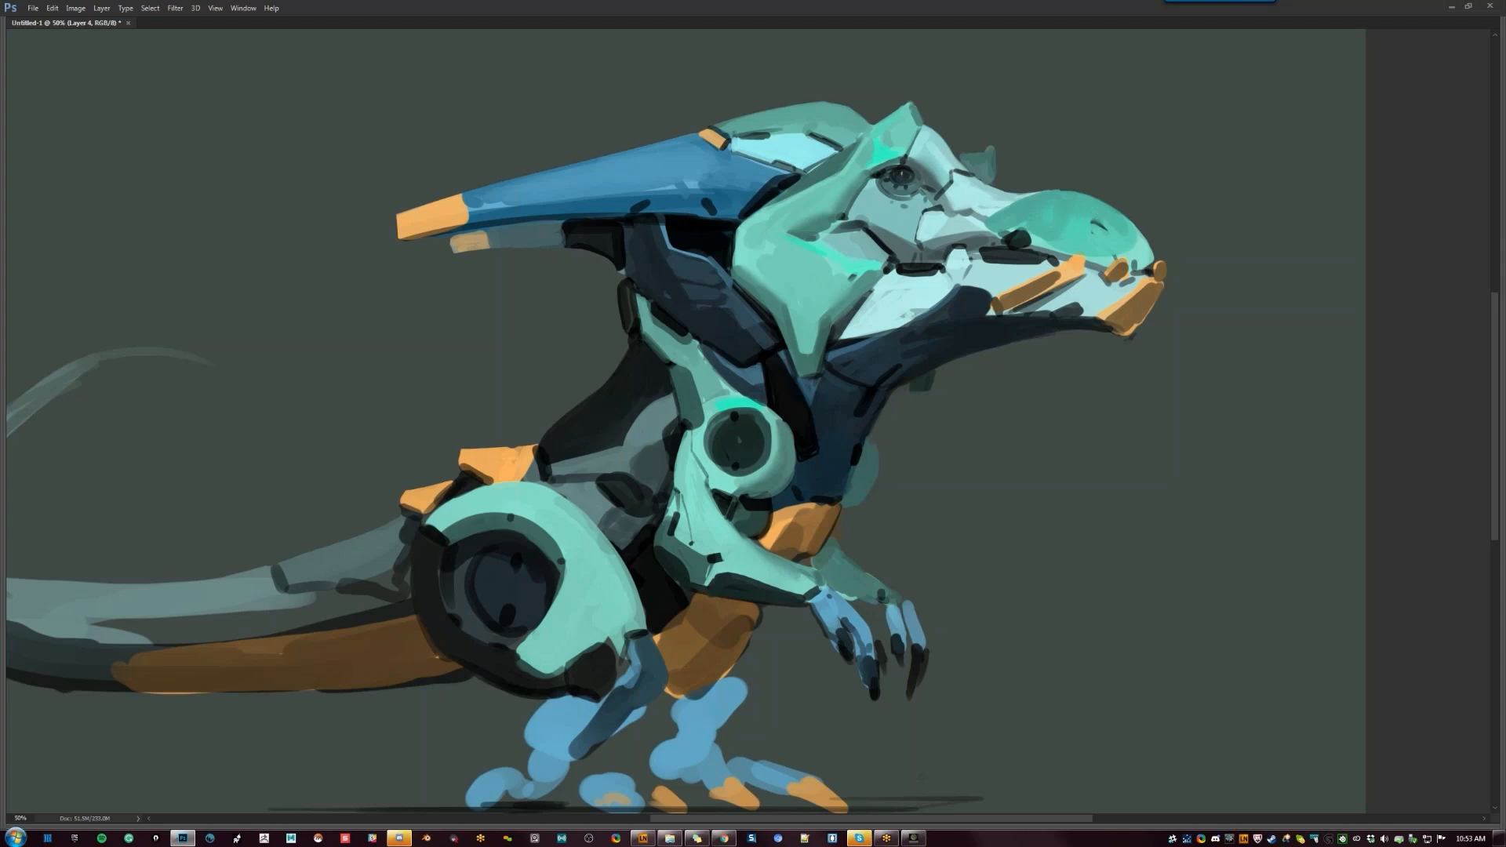
Paint a dark nostril with a bright green accent on the snout and sharpen the dark lower jaw's upper edge
{"action": "left_click_drag", "start_coordinate": [1087, 221], "coordinate": [1104, 227]}
{"action": "left_click_drag", "start_coordinate": [1104, 232], "coordinate": [1097, 229]}
{"action": "left_click_drag", "start_coordinate": [892, 289], "coordinate": [841, 337]}
{"action": "left_click_drag", "start_coordinate": [848, 310], "coordinate": [876, 292]}
{"action": "key", "text": "ctrl+z"}
{"action": "mouse_move", "coordinate": [956, 290]}
{"action": "left_mouse_down"}
{"action": "mouse_move", "coordinate": [901, 326]}
{"action": "mouse_move", "coordinate": [913, 320]}
{"action": "left_mouse_up"}
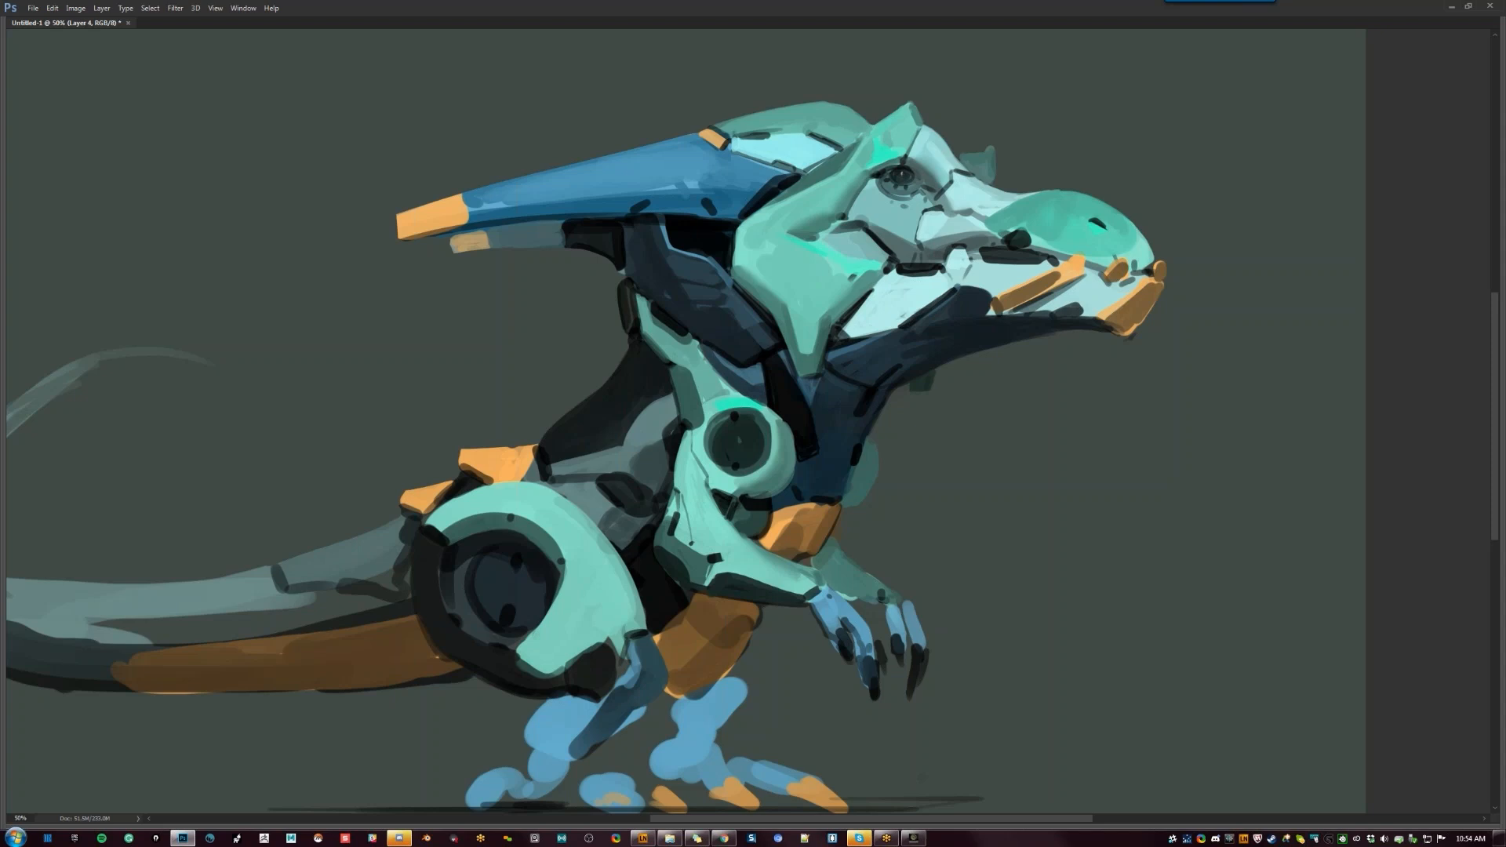
Mirror the canvas horizontally and refine the panel lines on the snout bridge and the cheek plates below the eye
{"action": "key", "text": "ctrl+minus"}
{"action": "key", "text": "ctrl+minus"}
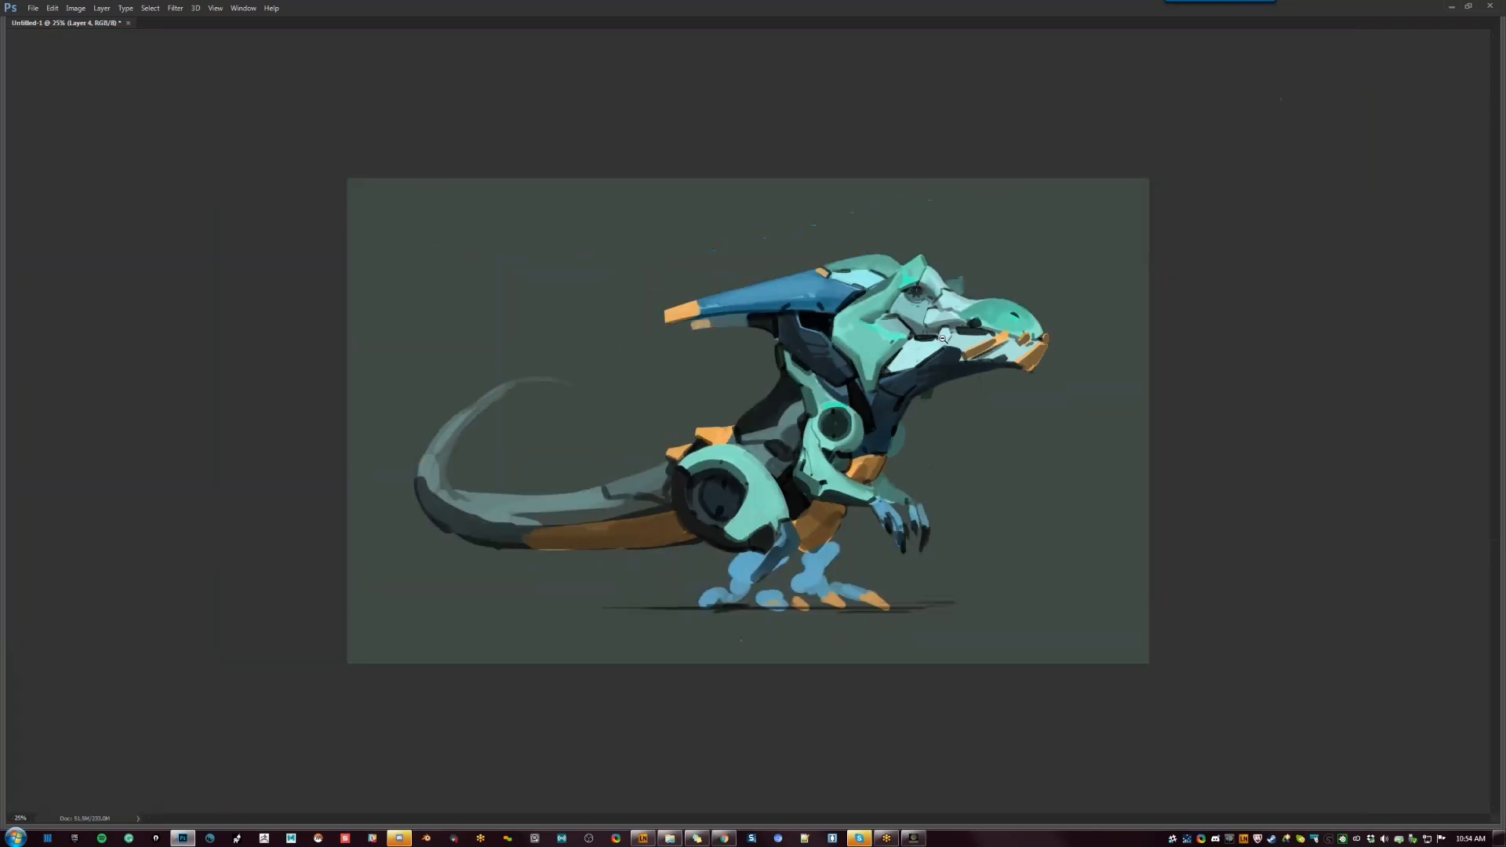
{"action": "key", "text": "ctrl+shift+h"}
{"action": "left_click", "coordinate": [795, 342]}
{"action": "left_click", "coordinate": [794, 342]}
{"action": "left_click_drag", "start_coordinate": [808, 337], "coordinate": [1084, 351]}
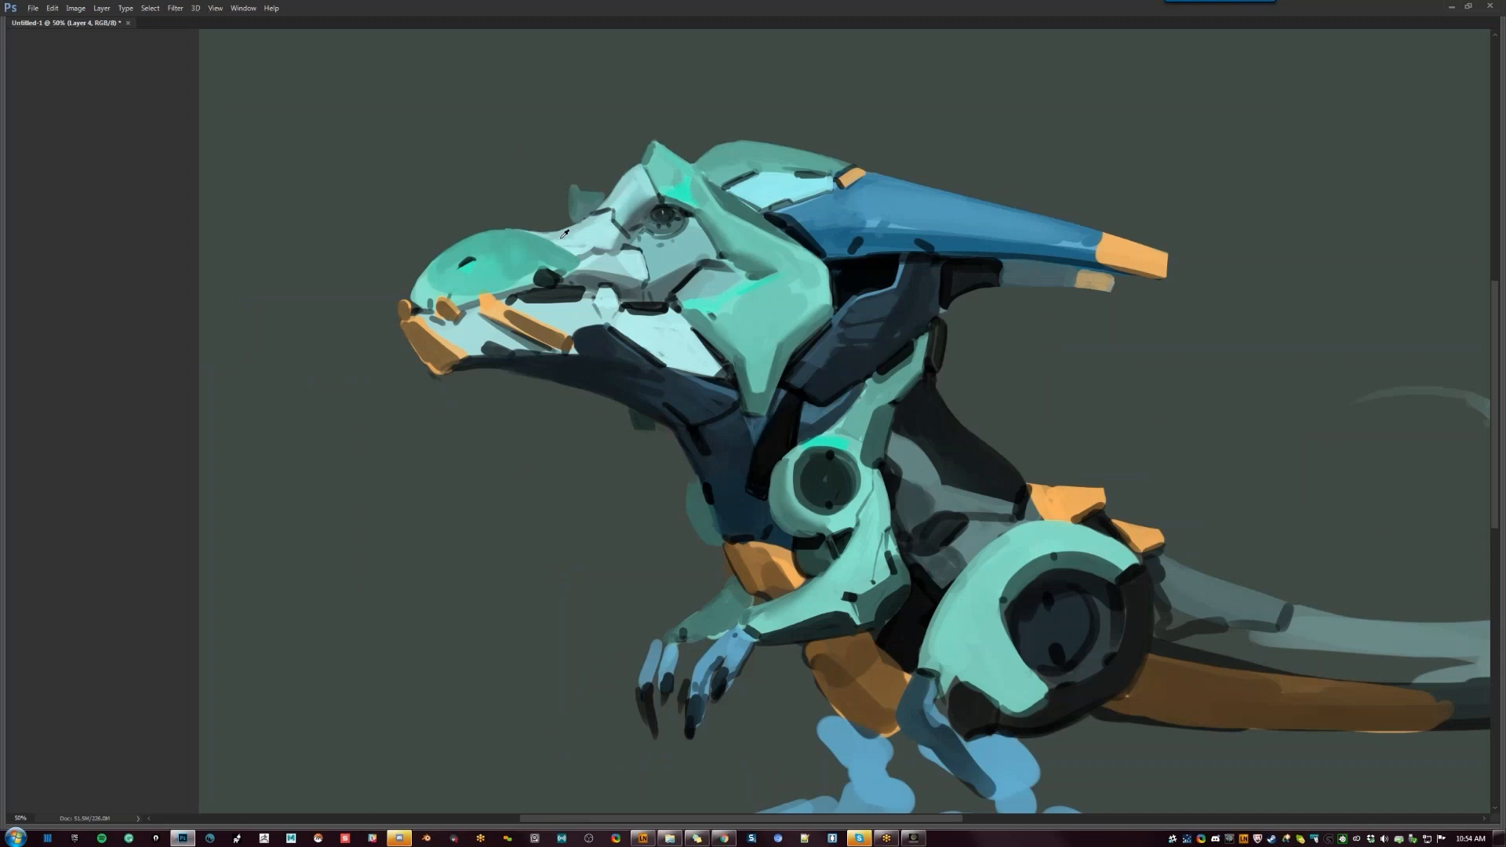
{"action": "left_click_drag", "start_coordinate": [564, 236], "coordinate": [588, 226]}
{"action": "left_click_drag", "start_coordinate": [639, 254], "coordinate": [644, 276]}
{"action": "left_click_drag", "start_coordinate": [626, 245], "coordinate": [643, 219]}
Mirror the canvas back and touch up the edge of the green head plate behind the eye
{"action": "scroll", "coordinate": [837, 357], "scroll_direction": "down", "scroll_amount": 3}
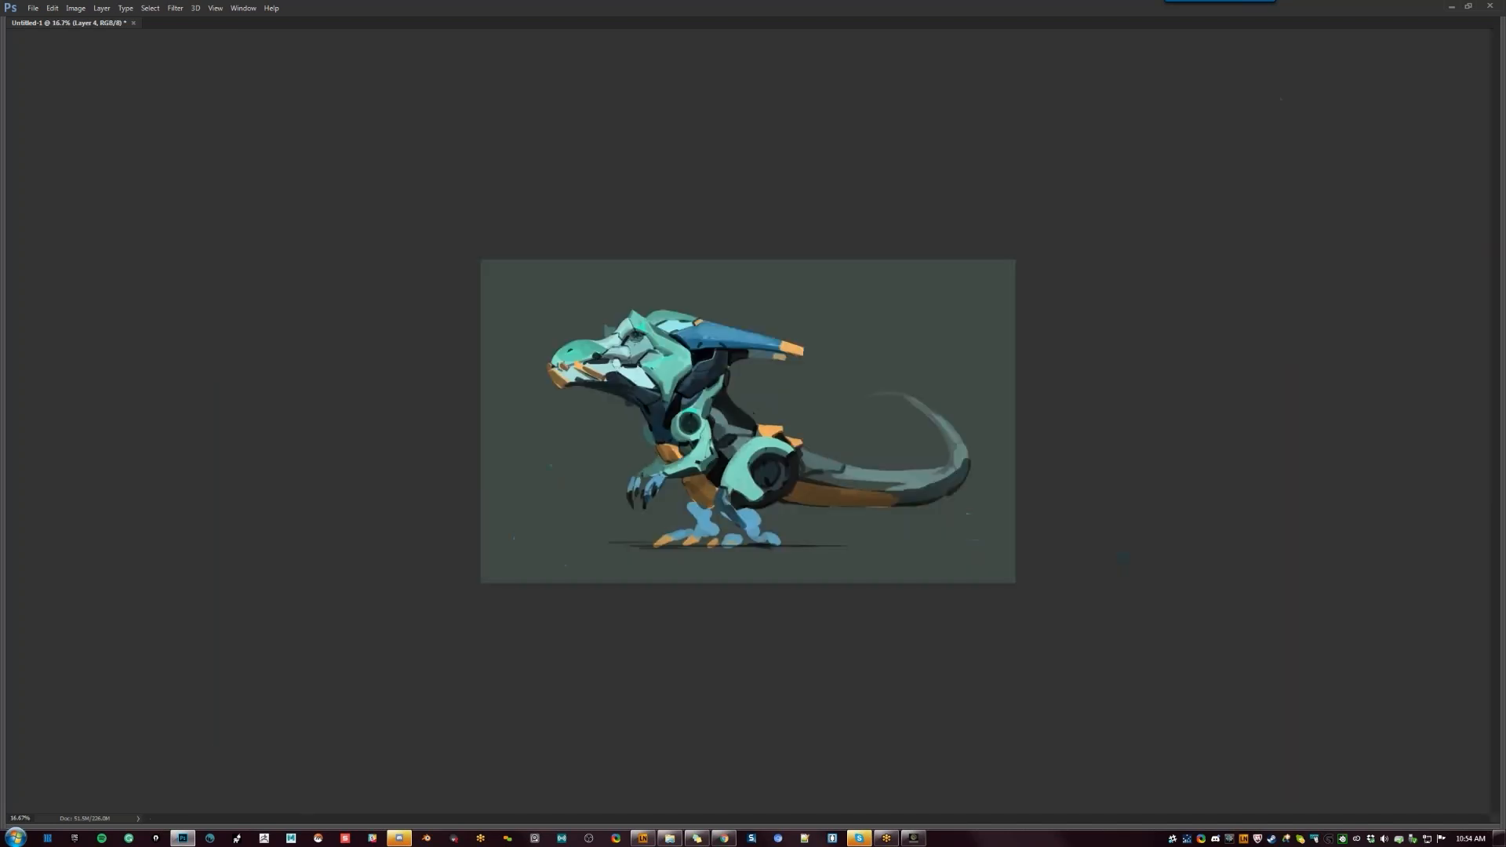
{"action": "key", "text": "ctrl+shift+h"}
{"action": "scroll", "coordinate": [857, 357], "scroll_direction": "up", "scroll_amount": 3}
{"action": "left_click_drag", "start_coordinate": [982, 295], "coordinate": [769, 320]}
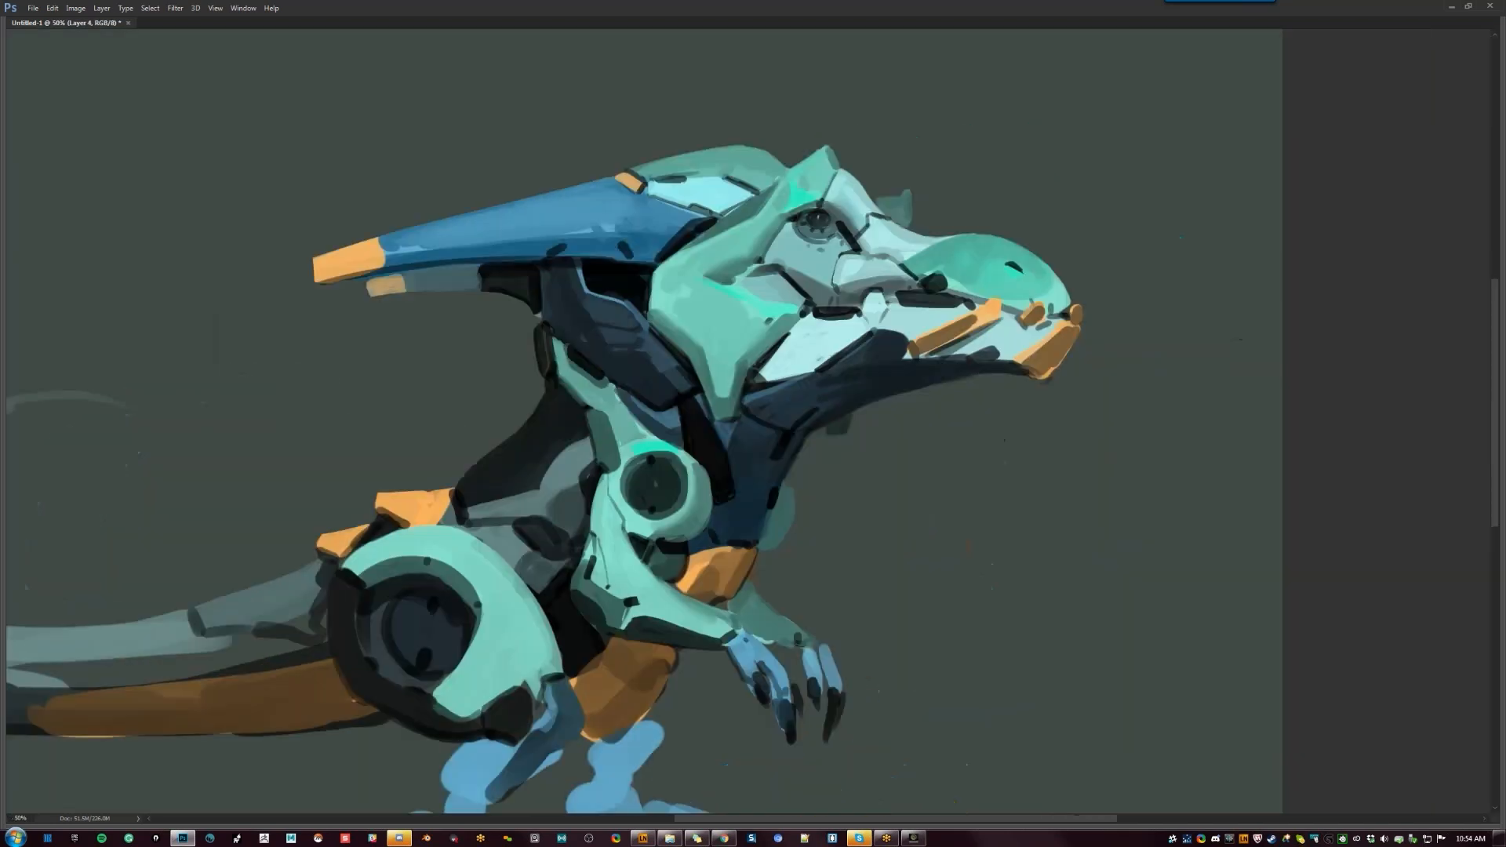
{"action": "left_click_drag", "start_coordinate": [761, 264], "coordinate": [738, 279]}
{"action": "left_click_drag", "start_coordinate": [852, 316], "coordinate": [790, 333]}
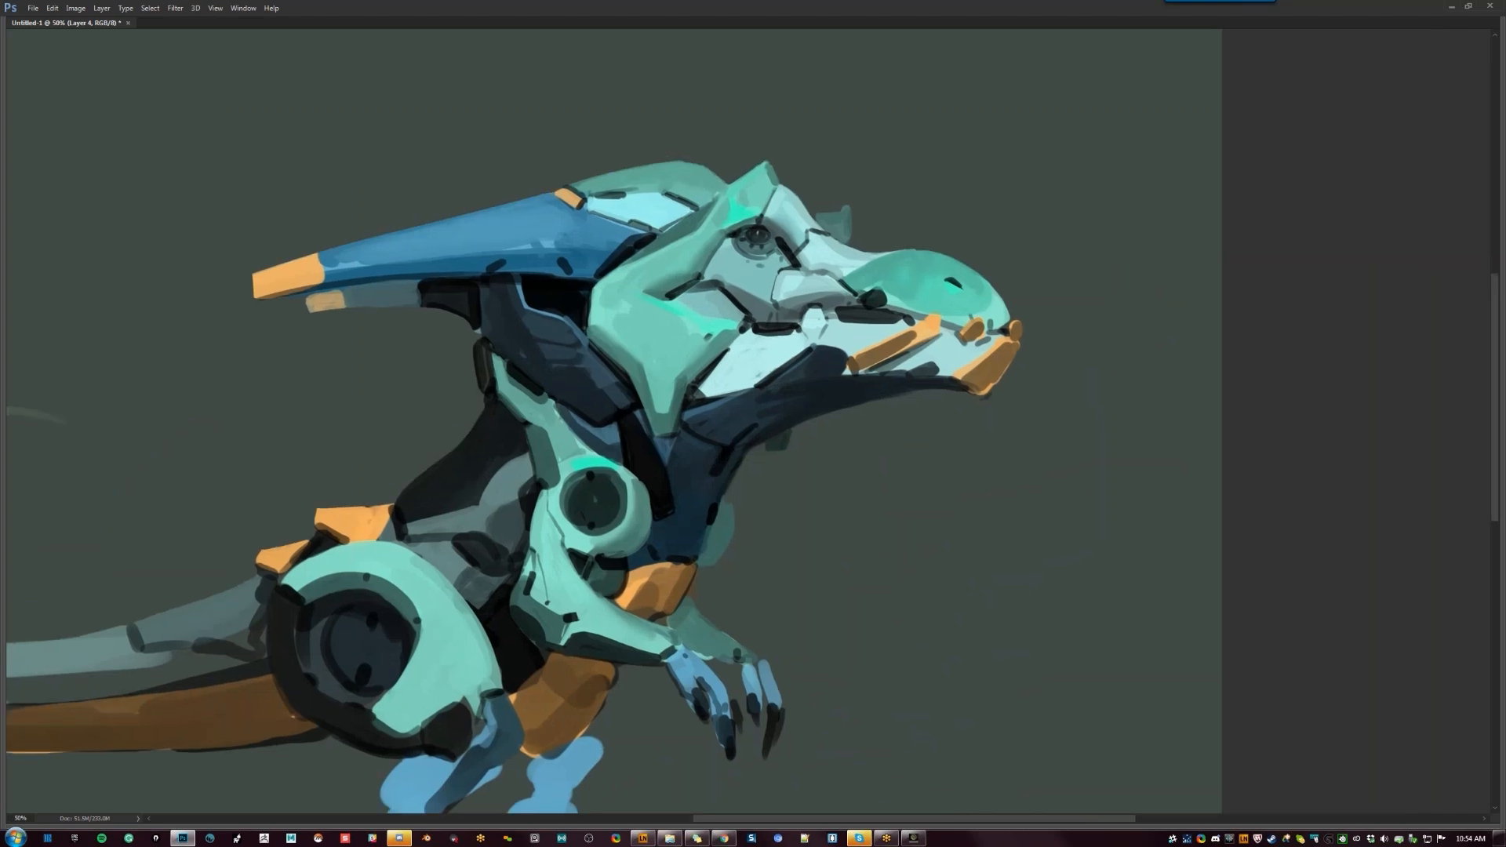
Pick another colour and paint light texture on the cheek plate below the eye, with dark seams beside the eye and above the mouth
{"action": "key", "text": "Tab"}
{"action": "left_click_drag", "start_coordinate": [976, 135], "coordinate": [983, 111]}
{"action": "key", "text": "Tab"}
{"action": "left_click_drag", "start_coordinate": [836, 353], "coordinate": [702, 309]}
{"action": "left_click", "coordinate": [603, 218]}
{"action": "left_click", "coordinate": [596, 210]}
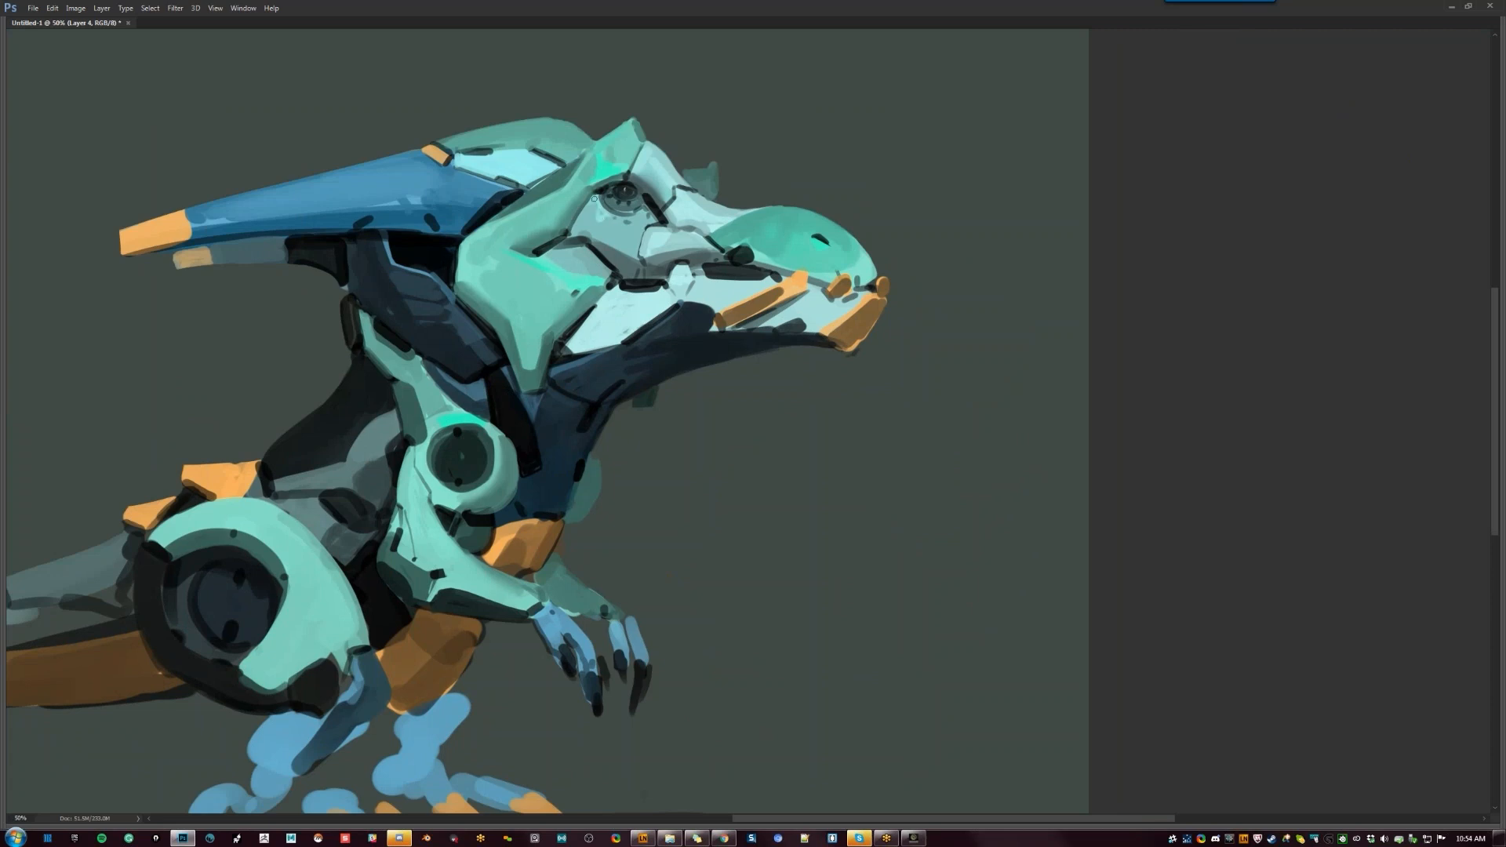
{"action": "mouse_move", "coordinate": [577, 233]}
{"action": "left_mouse_down"}
{"action": "mouse_move", "coordinate": [617, 247]}
{"action": "mouse_move", "coordinate": [639, 219]}
{"action": "mouse_move", "coordinate": [618, 218]}
{"action": "mouse_move", "coordinate": [641, 211]}
{"action": "mouse_move", "coordinate": [618, 231]}
{"action": "mouse_move", "coordinate": [582, 220]}
{"action": "mouse_move", "coordinate": [592, 203]}
{"action": "mouse_move", "coordinate": [631, 243]}
{"action": "left_mouse_up"}
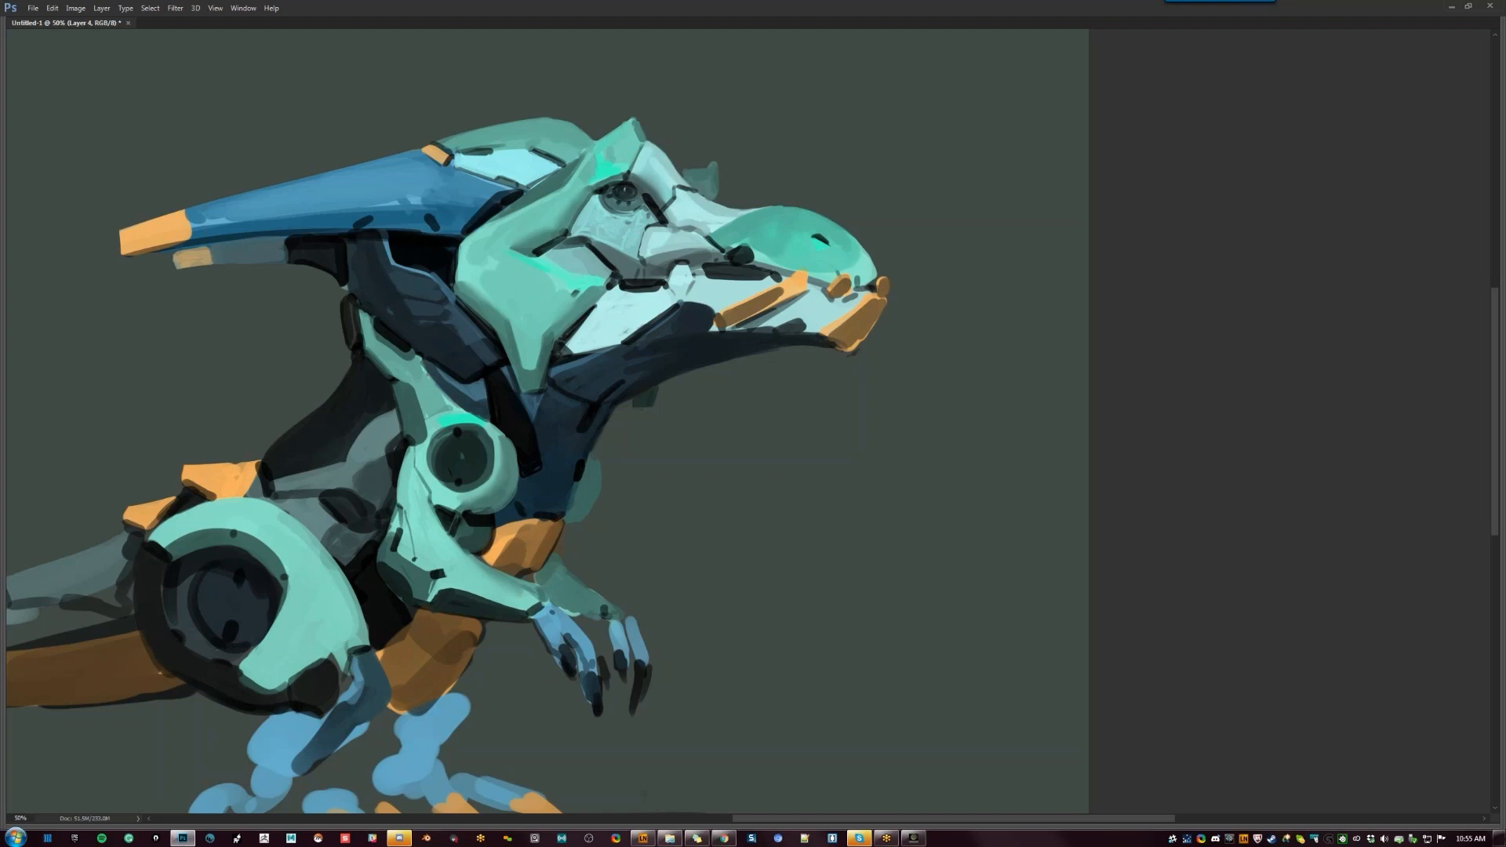
{"action": "left_click_drag", "start_coordinate": [652, 202], "coordinate": [664, 220]}
{"action": "mouse_move", "coordinate": [662, 284]}
{"action": "left_mouse_down"}
{"action": "mouse_move", "coordinate": [630, 283]}
{"action": "mouse_move", "coordinate": [769, 269]}
{"action": "mouse_move", "coordinate": [743, 255]}
{"action": "left_mouse_up"}
Mirror the canvas and paint edge shading on the large green head plate, with small touches on the brow
{"action": "key", "text": "ctrl+minus"}
{"action": "key", "text": "ctrl+minus"}
{"action": "key", "text": "ctrl+minus"}
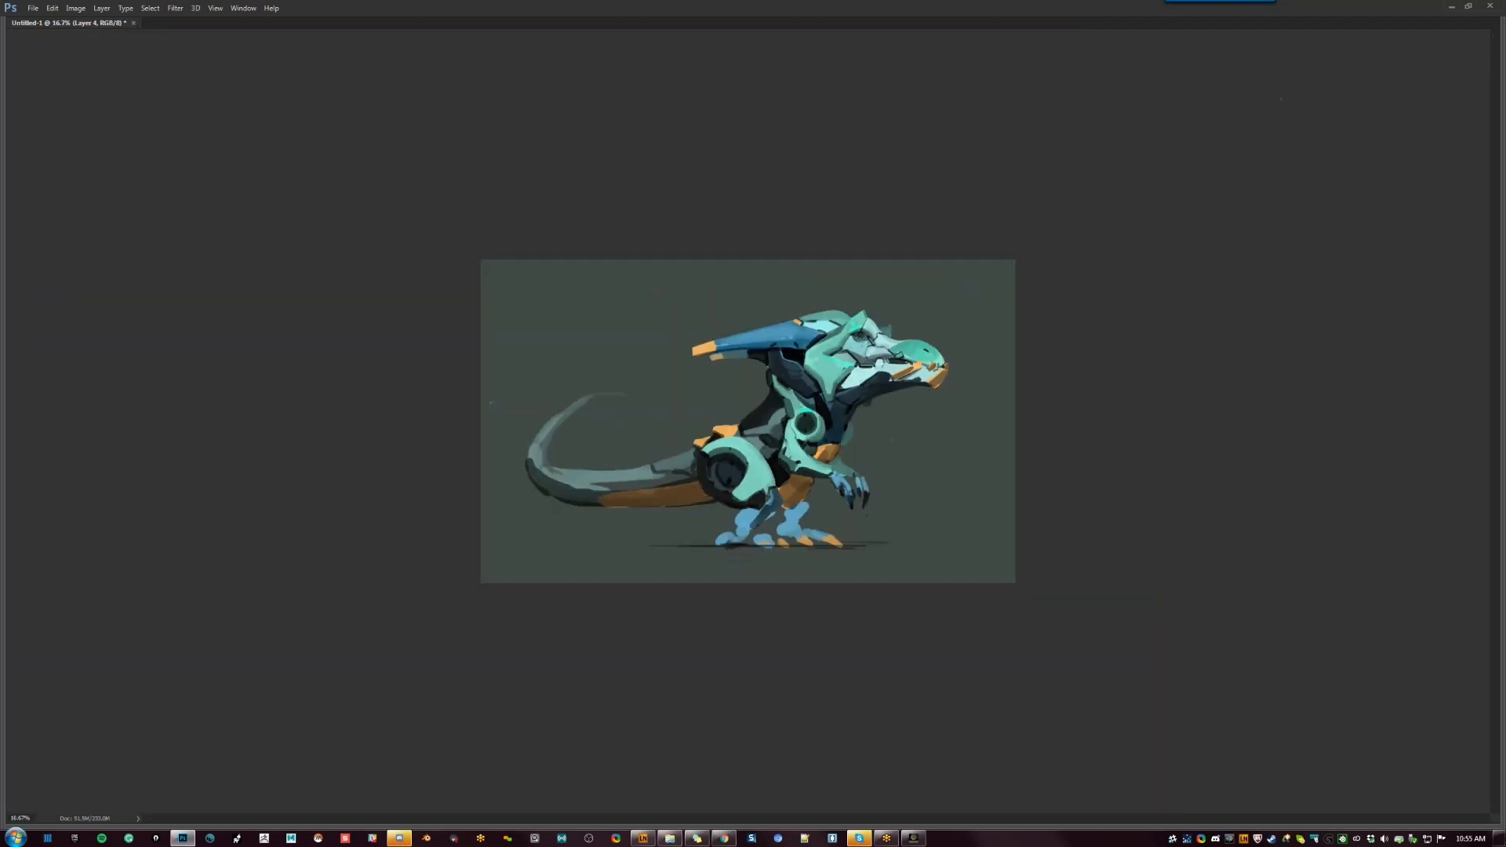
{"action": "key", "text": "ctrl+shift+h"}
{"action": "key", "text": "ctrl+plus"}
{"action": "key", "text": "ctrl+plus"}
{"action": "key", "text": "ctrl+plus"}
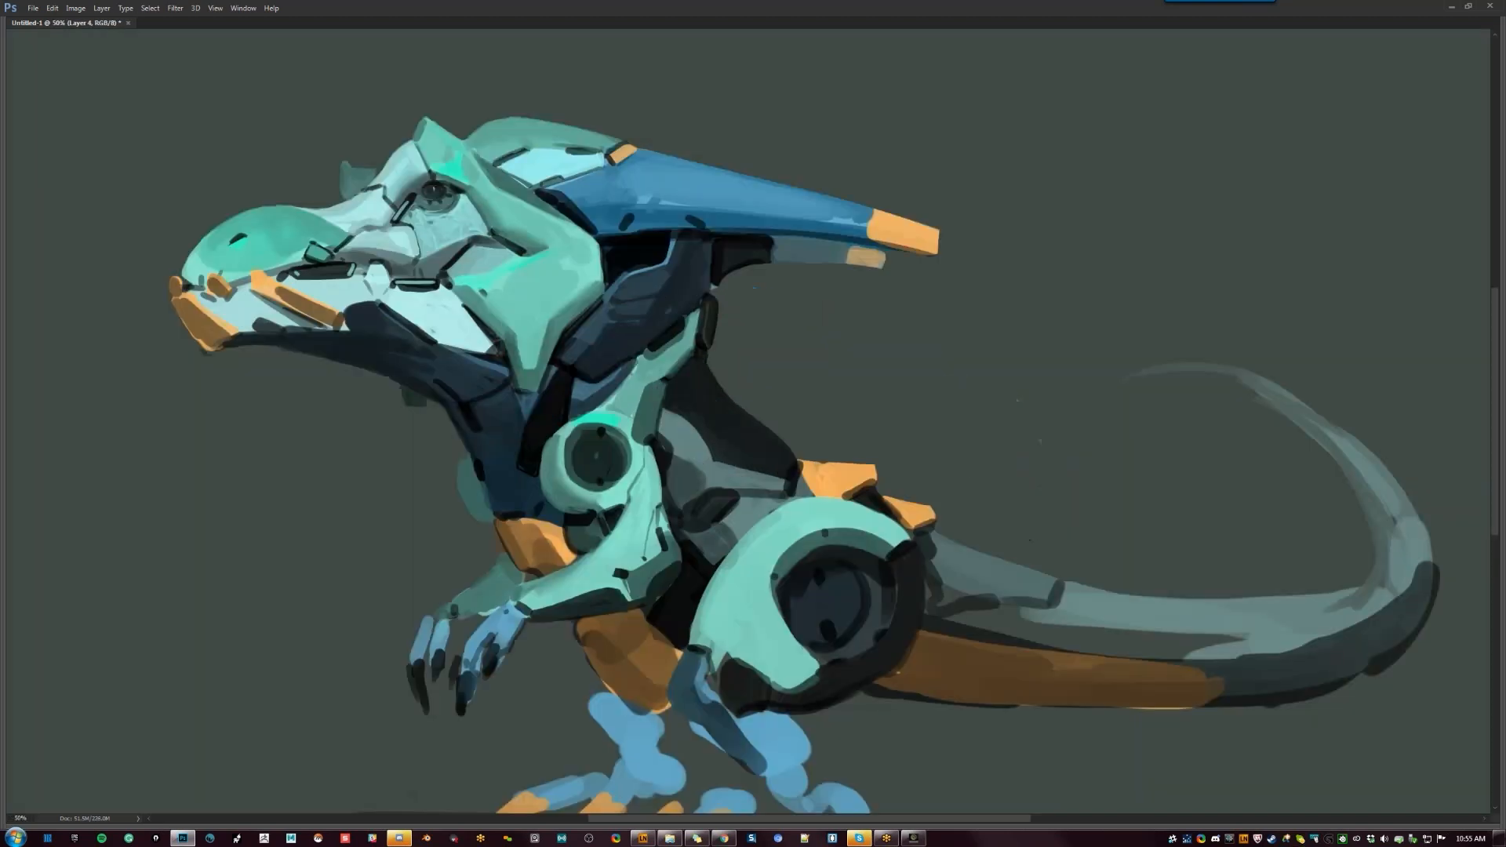
{"action": "mouse_move", "coordinate": [575, 323]}
{"action": "left_mouse_down"}
{"action": "mouse_move", "coordinate": [607, 287]}
{"action": "mouse_move", "coordinate": [599, 274]}
{"action": "left_mouse_up"}
{"action": "left_click_drag", "start_coordinate": [479, 297], "coordinate": [501, 323]}
{"action": "left_click_drag", "start_coordinate": [495, 269], "coordinate": [508, 263]}
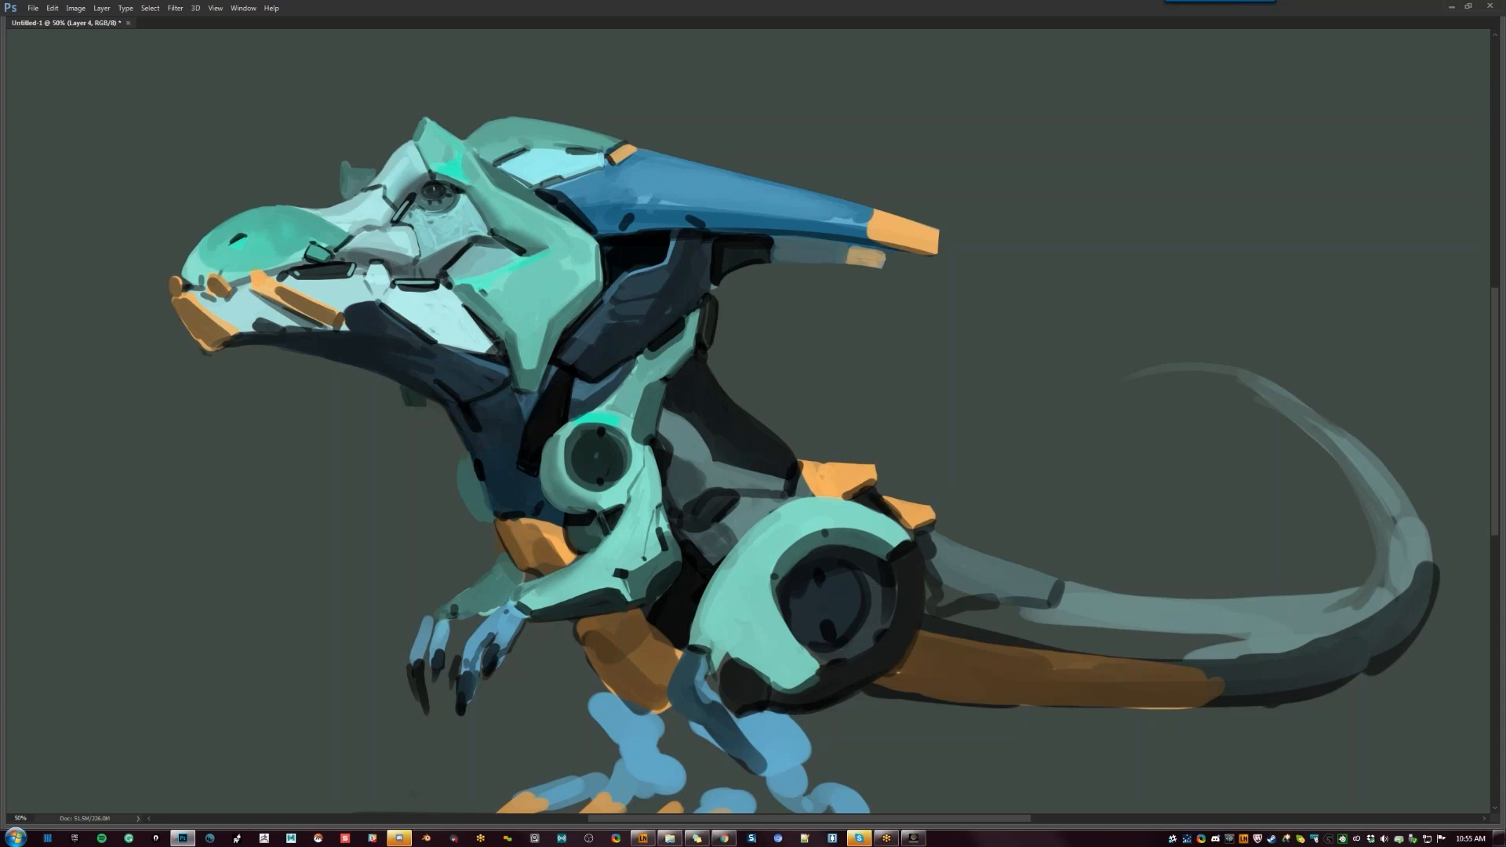
{"action": "left_click_drag", "start_coordinate": [402, 189], "coordinate": [422, 175]}
Mirror the canvas back and detail the small dark joint above the mouth at the base of the snout
{"action": "key", "text": "ctrl+shift+h"}
{"action": "scroll", "coordinate": [749, 422], "scroll_direction": "right", "scroll_amount": 5}
{"action": "mouse_move", "coordinate": [718, 252]}
{"action": "left_mouse_down"}
{"action": "mouse_move", "coordinate": [727, 262]}
{"action": "mouse_move", "coordinate": [736, 235]}
{"action": "mouse_move", "coordinate": [747, 257]}
{"action": "left_mouse_up"}
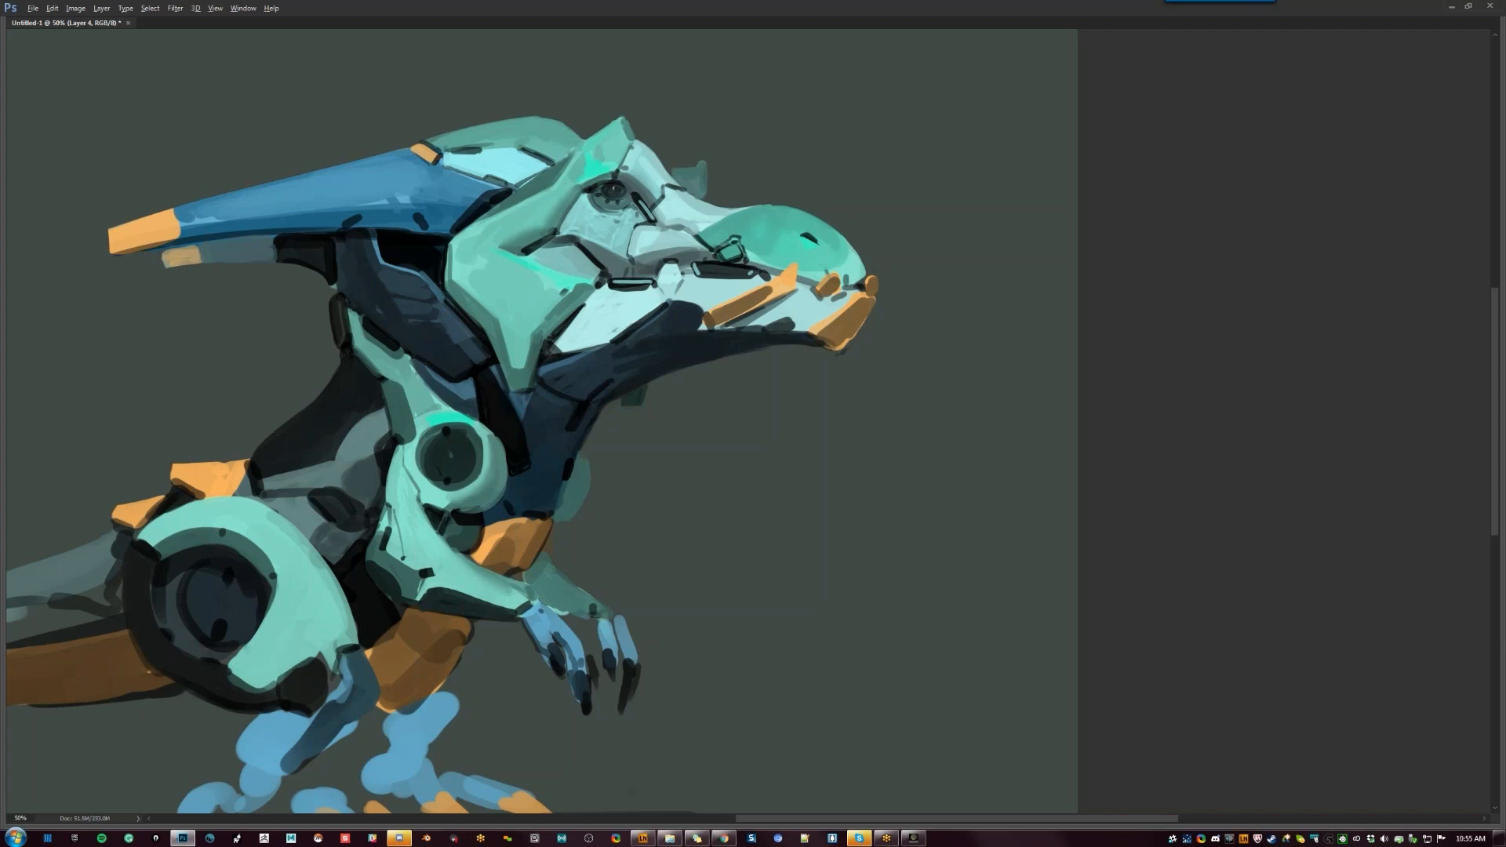
{"action": "mouse_move", "coordinate": [767, 282]}
{"action": "left_mouse_down"}
{"action": "mouse_move", "coordinate": [767, 296]}
{"action": "mouse_move", "coordinate": [795, 270]}
{"action": "mouse_move", "coordinate": [763, 305]}
{"action": "mouse_move", "coordinate": [773, 292]}
{"action": "left_mouse_up"}
Clean up the outline of the orange chin tip and jaw underside, and add dark streaks to the pale jaw plate
{"action": "left_click_drag", "start_coordinate": [865, 306], "coordinate": [840, 354]}
{"action": "left_click", "coordinate": [867, 318], "text": "alt"}
{"action": "left_click", "coordinate": [868, 342], "text": "alt"}
{"action": "left_click_drag", "start_coordinate": [768, 345], "coordinate": [826, 347]}
{"action": "left_click_drag", "start_coordinate": [766, 325], "coordinate": [796, 323]}
{"action": "mouse_move", "coordinate": [747, 328]}
{"action": "left_mouse_down"}
{"action": "mouse_move", "coordinate": [713, 328]}
{"action": "mouse_move", "coordinate": [760, 326]}
{"action": "mouse_move", "coordinate": [713, 330]}
{"action": "left_mouse_up"}
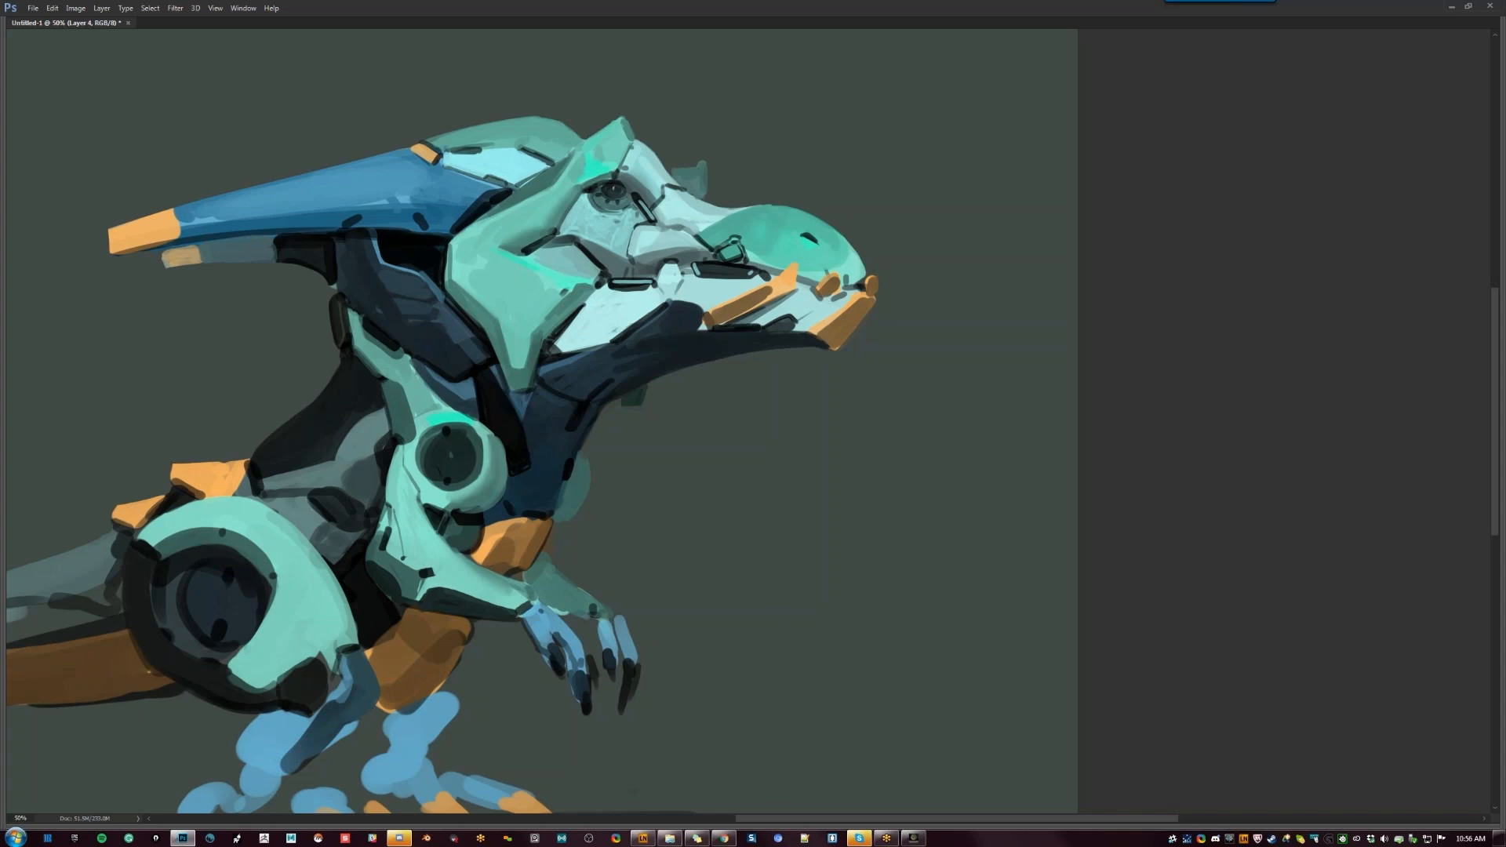
Mirror the canvas and paint darker blue shading on the legs and feet, plus a dark shape on the far leg
{"action": "key", "text": "ctrl+minus"}
{"action": "key", "text": "ctrl+minus"}
{"action": "key", "text": "ctrl+minus"}
{"action": "key", "text": "ctrl+shift+h"}
{"action": "key", "text": "ctrl+plus"}
{"action": "key", "text": "ctrl+plus"}
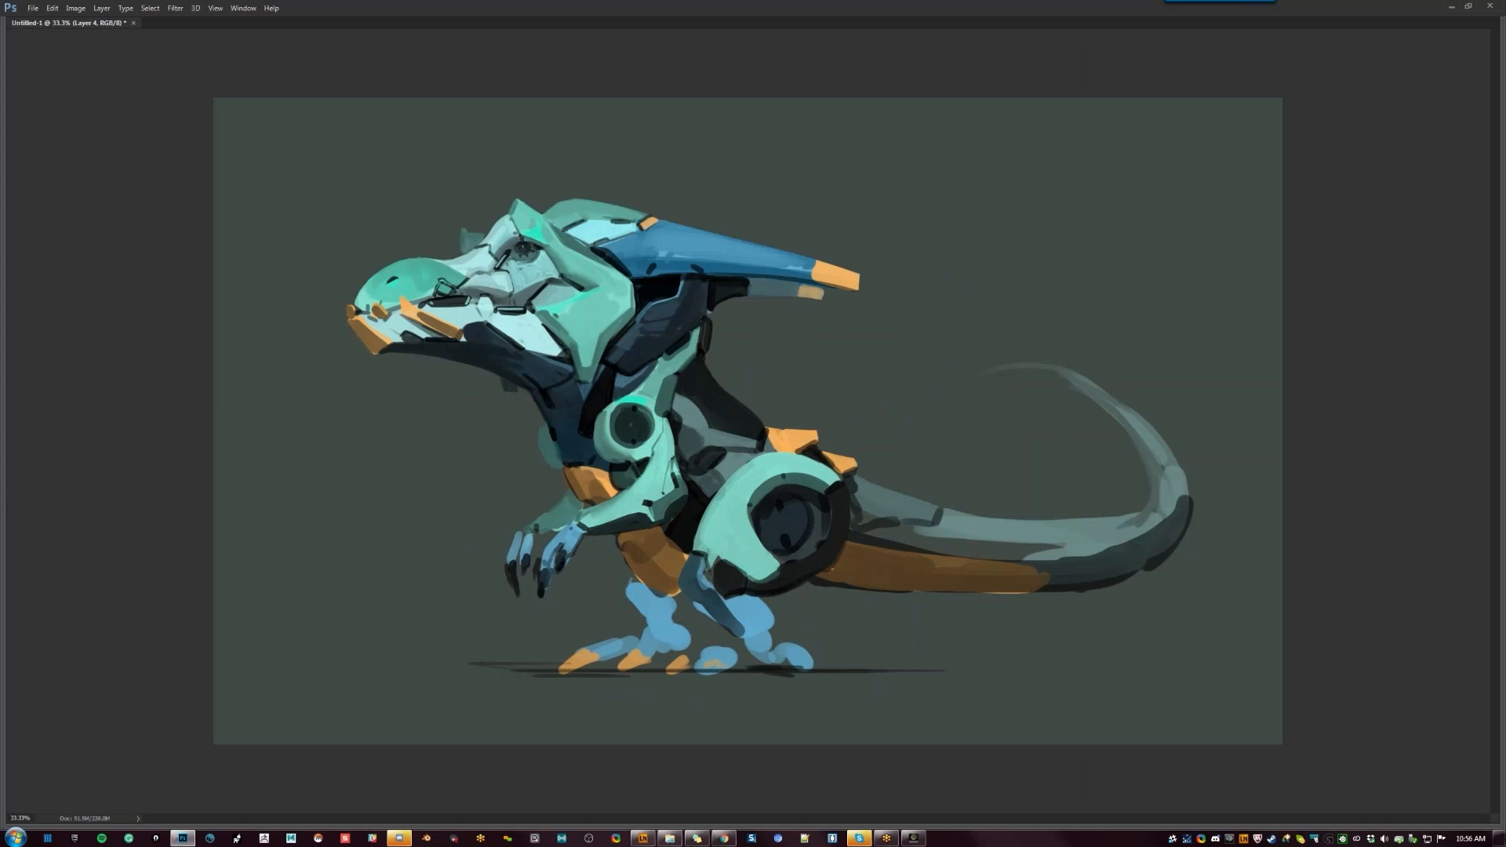
{"action": "mouse_move", "coordinate": [632, 571]}
{"action": "left_mouse_down"}
{"action": "mouse_move", "coordinate": [629, 593]}
{"action": "mouse_move", "coordinate": [643, 612]}
{"action": "mouse_move", "coordinate": [670, 605]}
{"action": "mouse_move", "coordinate": [655, 611]}
{"action": "mouse_move", "coordinate": [670, 628]}
{"action": "left_mouse_up"}
{"action": "mouse_move", "coordinate": [762, 630]}
{"action": "left_mouse_down"}
{"action": "mouse_move", "coordinate": [762, 645]}
{"action": "mouse_move", "coordinate": [738, 626]}
{"action": "mouse_move", "coordinate": [735, 644]}
{"action": "mouse_move", "coordinate": [692, 655]}
{"action": "mouse_move", "coordinate": [730, 653]}
{"action": "left_mouse_up"}
{"action": "left_click_drag", "start_coordinate": [593, 650], "coordinate": [668, 645]}
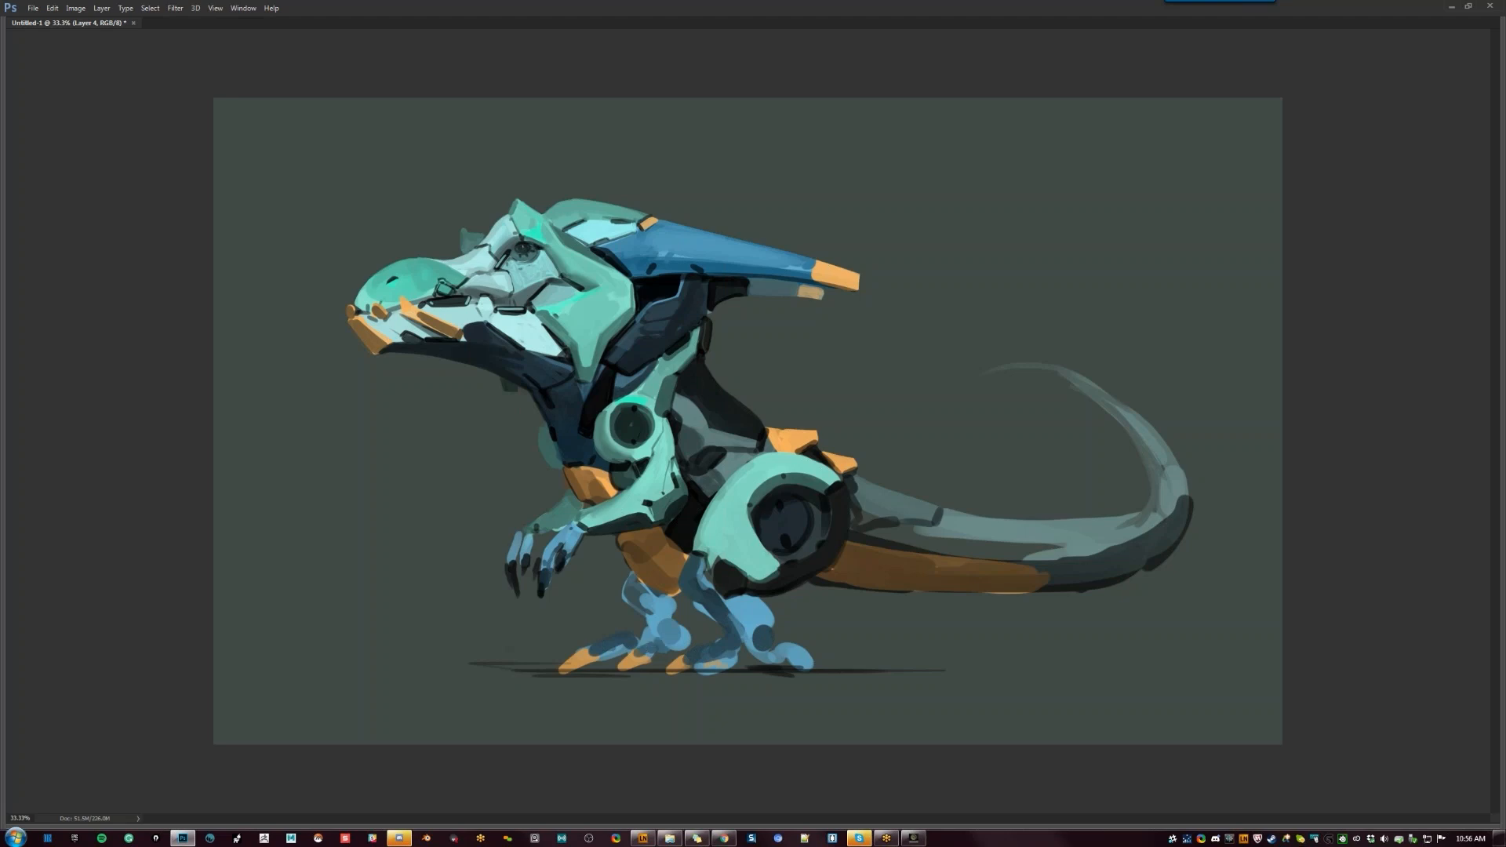
{"action": "mouse_move", "coordinate": [633, 588]}
{"action": "left_mouse_down"}
{"action": "mouse_move", "coordinate": [637, 616]}
{"action": "mouse_move", "coordinate": [663, 601]}
{"action": "mouse_move", "coordinate": [641, 594]}
{"action": "left_mouse_up"}
Touch up the orange chest plate below the neck while checking the dinosaur in both mirrored directions
{"action": "key", "text": "F2"}
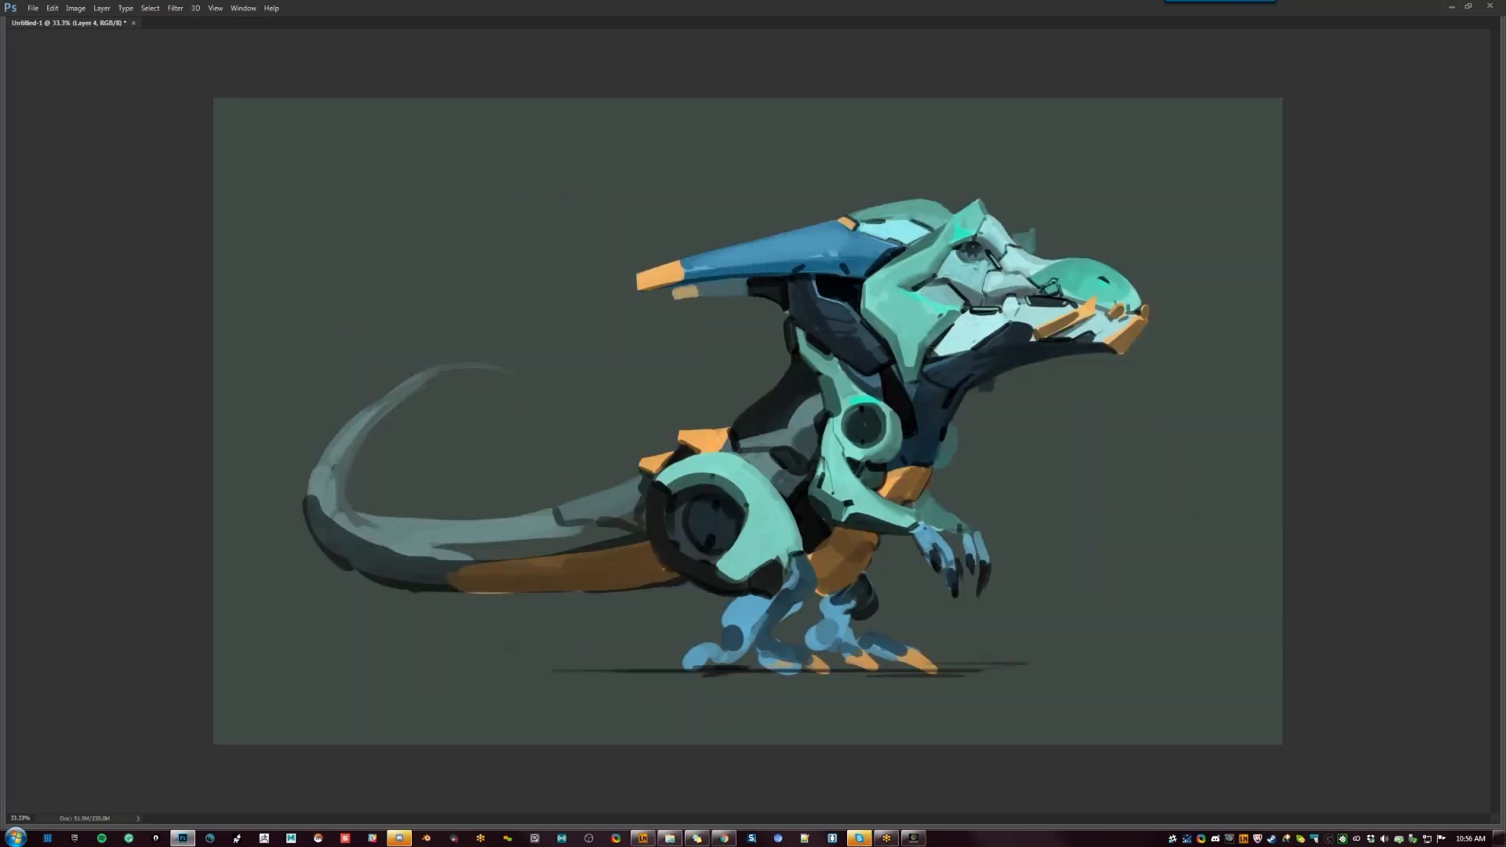
{"action": "left_click_drag", "start_coordinate": [901, 468], "coordinate": [930, 467]}
{"action": "key", "text": "ctrl+minus"}
{"action": "key", "text": "h"}
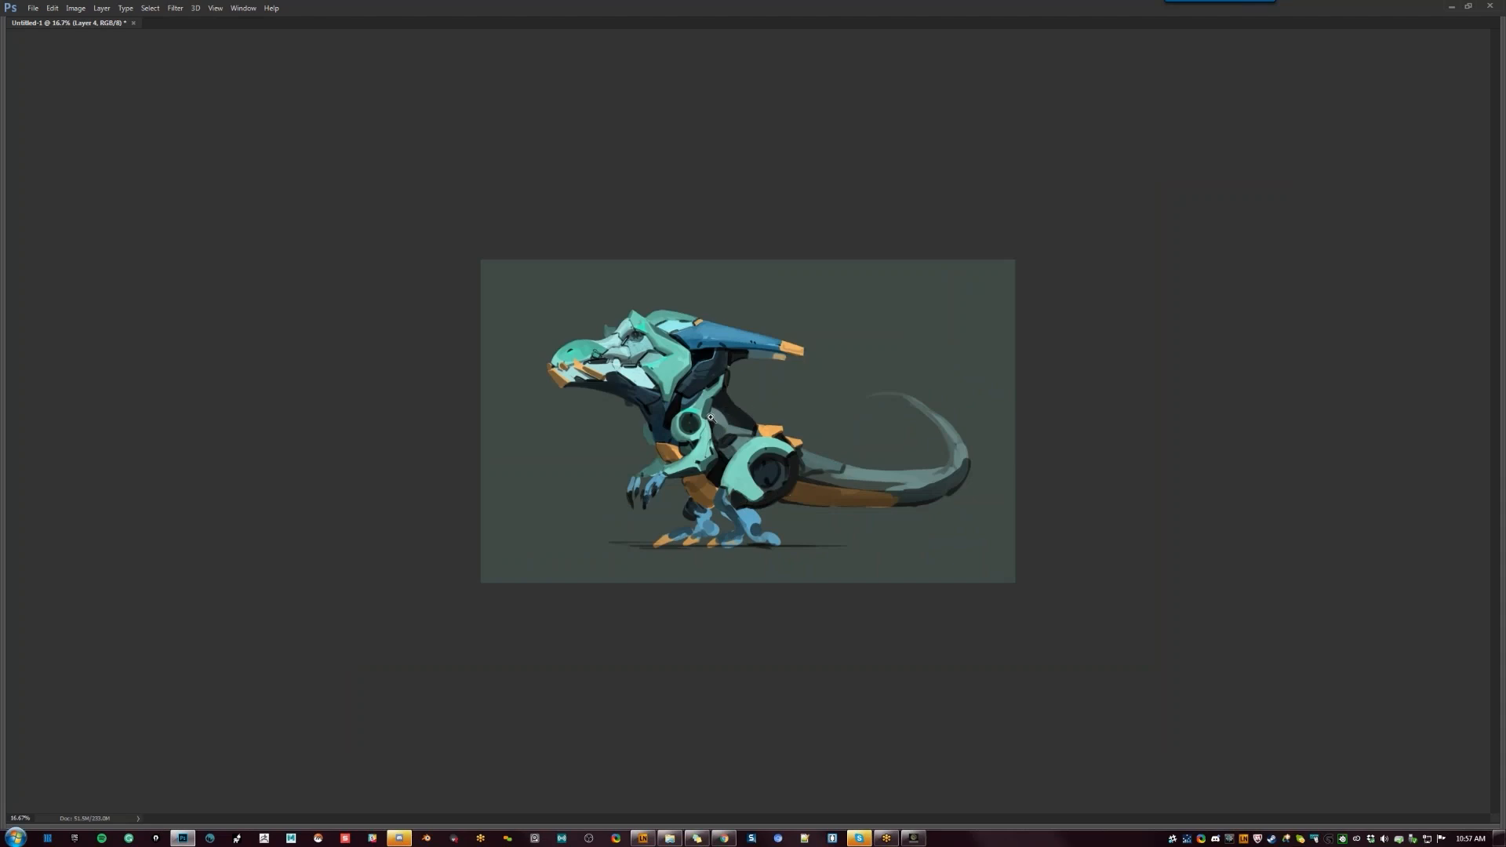
{"action": "key", "text": "ctrl+plus"}
{"action": "key", "text": "ctrl+plus"}
{"action": "key", "text": "ctrl+plus"}
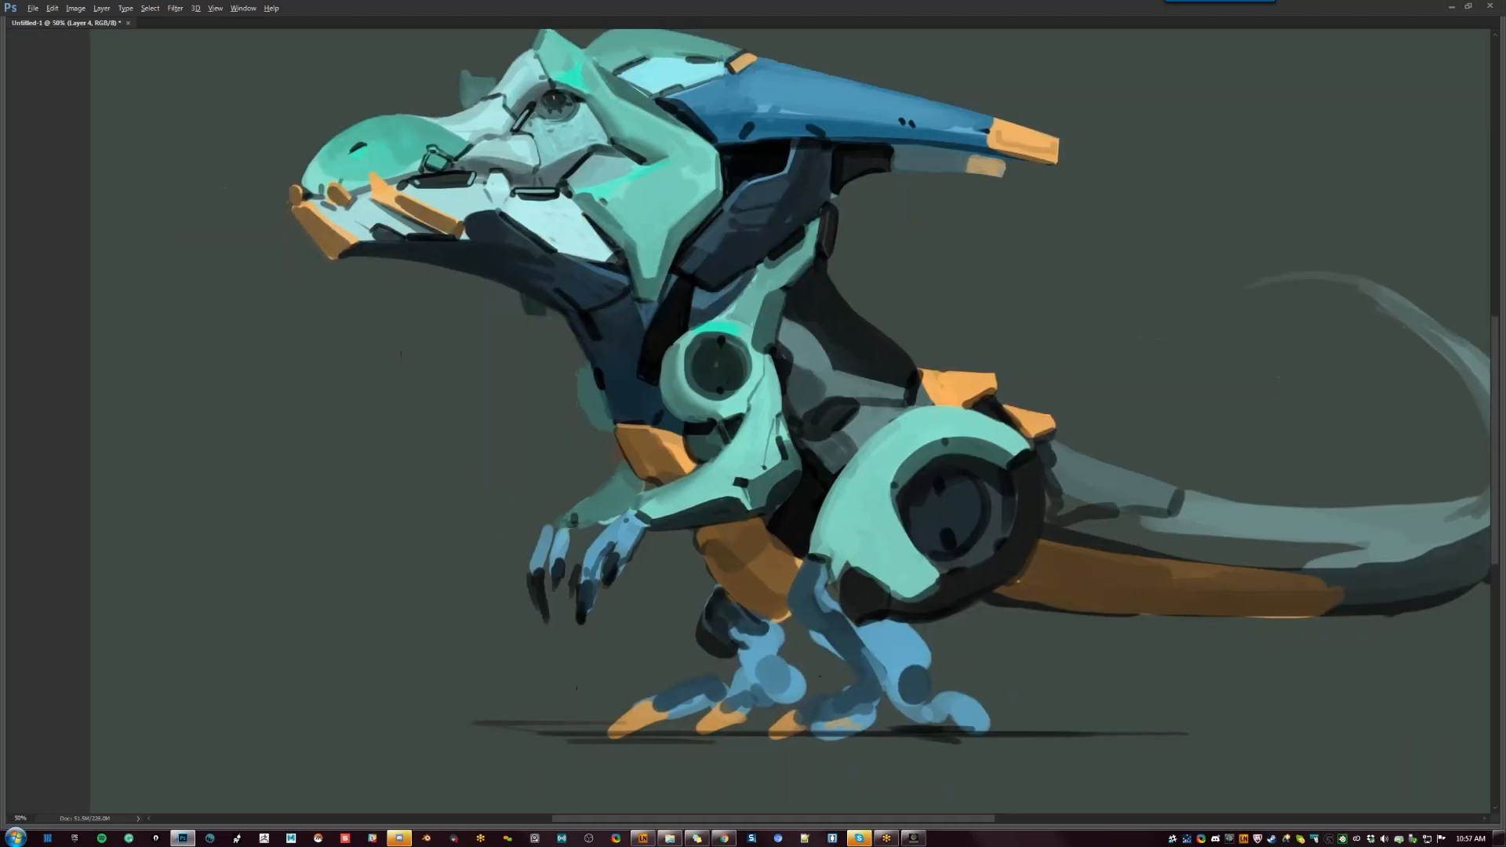
Paint darker shading and streaks on the near and far forearms, and mirror the canvas so the dinosaur faces right
{"action": "left_click_drag", "start_coordinate": [643, 502], "coordinate": [746, 431]}
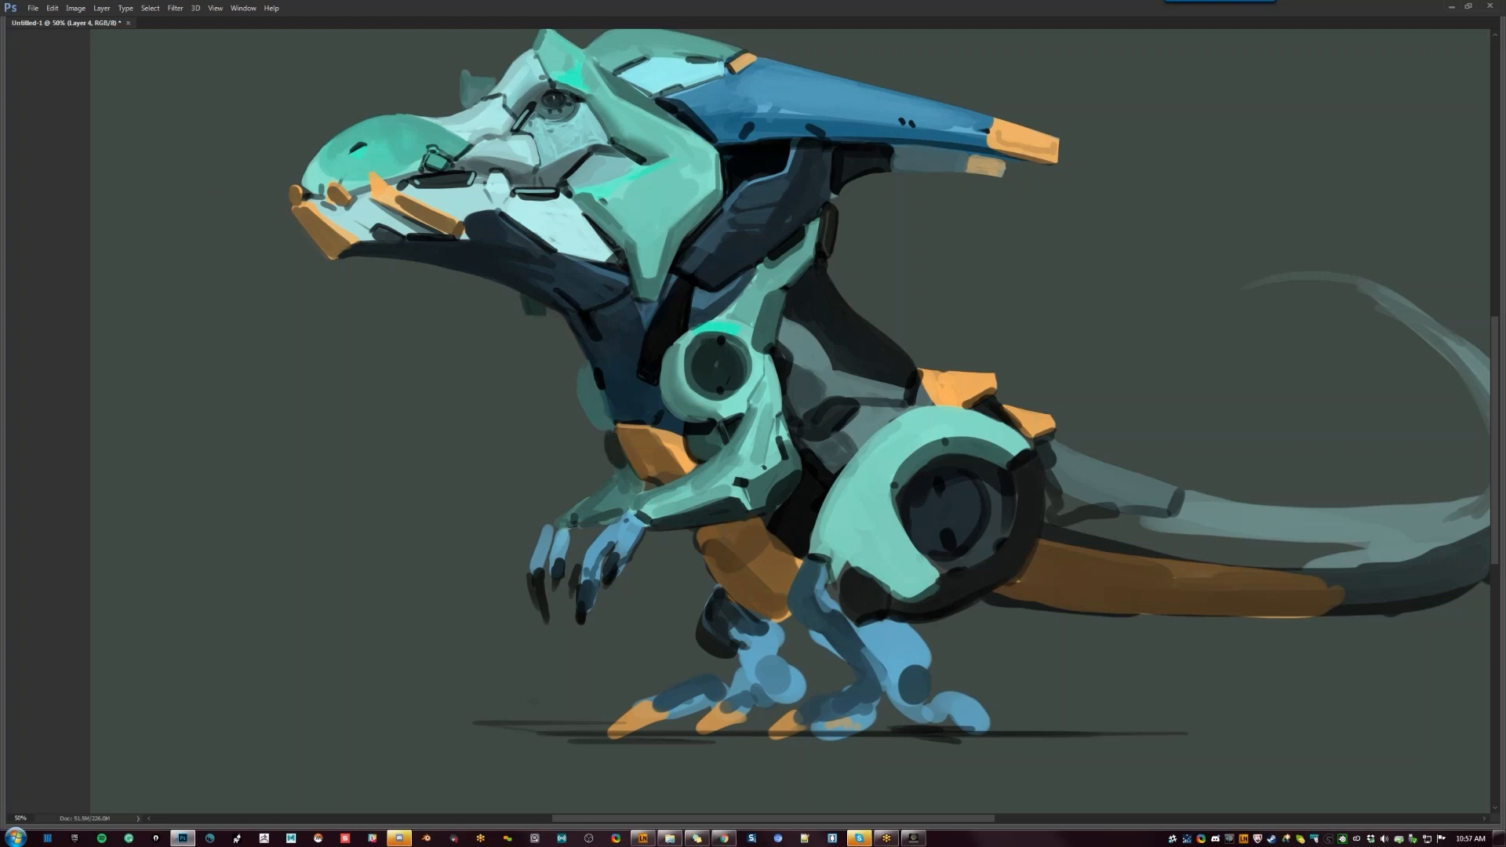
{"action": "key", "text": "ctrl+minus"}
{"action": "key", "text": "ctrl+minus"}
{"action": "key", "text": "ctrl+minus"}
{"action": "key", "text": "ctrl+minus"}
{"action": "key", "text": "ctrl+shift+h"}
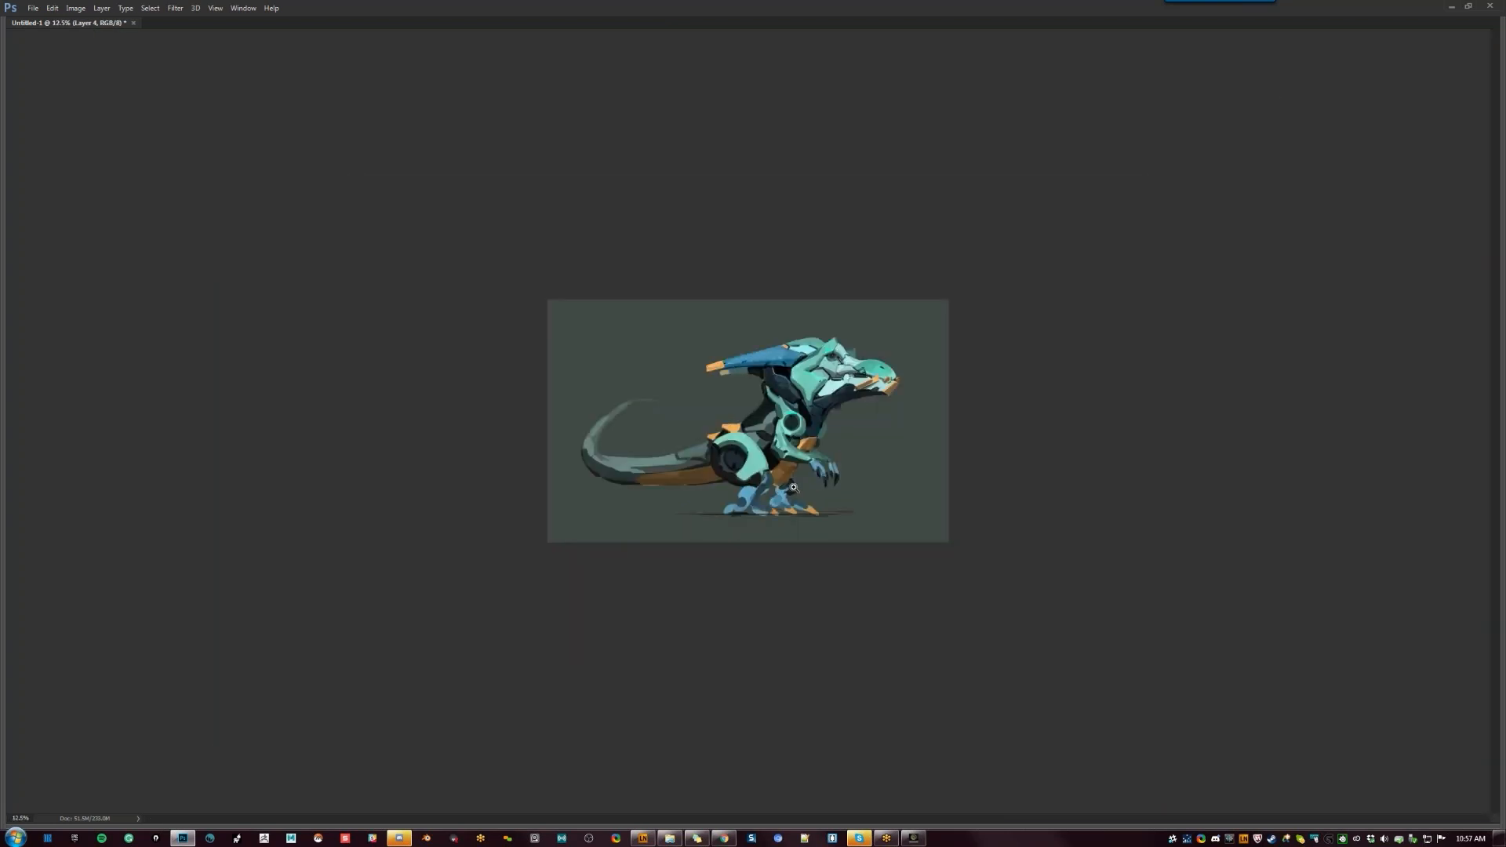
{"action": "left_click", "coordinate": [794, 488], "text": "ctrl"}
{"action": "left_click", "coordinate": [790, 488], "text": "ctrl"}
{"action": "left_click", "coordinate": [790, 488], "text": "ctrl"}
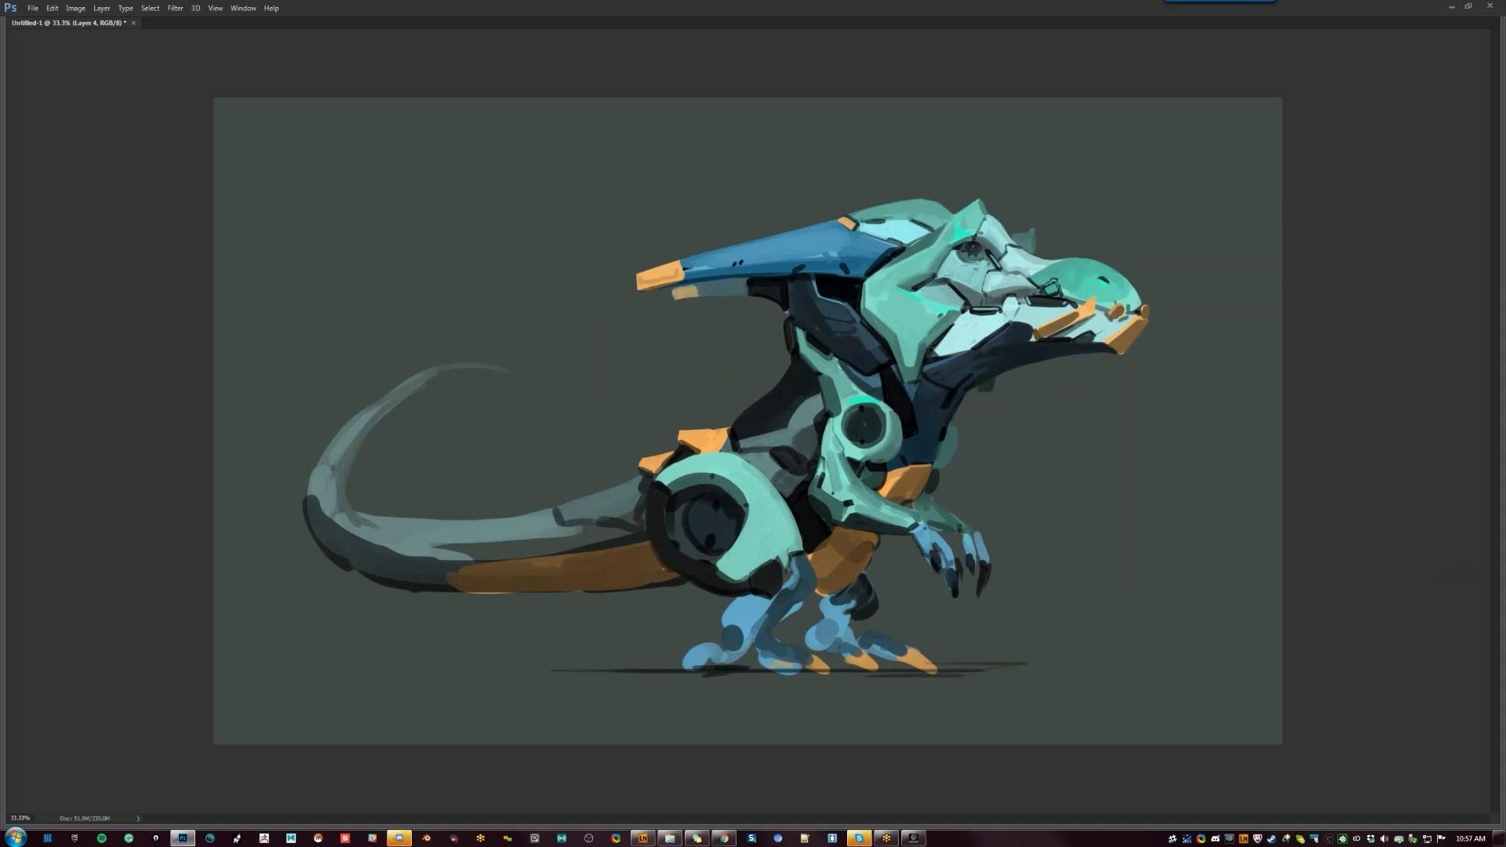
Mirror the canvas back so the dinosaur faces left, and switch to full-screen display with the menu bar
{"action": "mouse_move", "coordinate": [735, 420]}
{"action": "left_mouse_down"}
{"action": "mouse_move", "coordinate": [743, 406]}
{"action": "mouse_move", "coordinate": [742, 437]}
{"action": "left_mouse_up"}
{"action": "key", "text": "b"}
{"action": "left_click", "coordinate": [905, 261], "text": "alt"}
{"action": "key", "text": "ctrl+shift+h"}
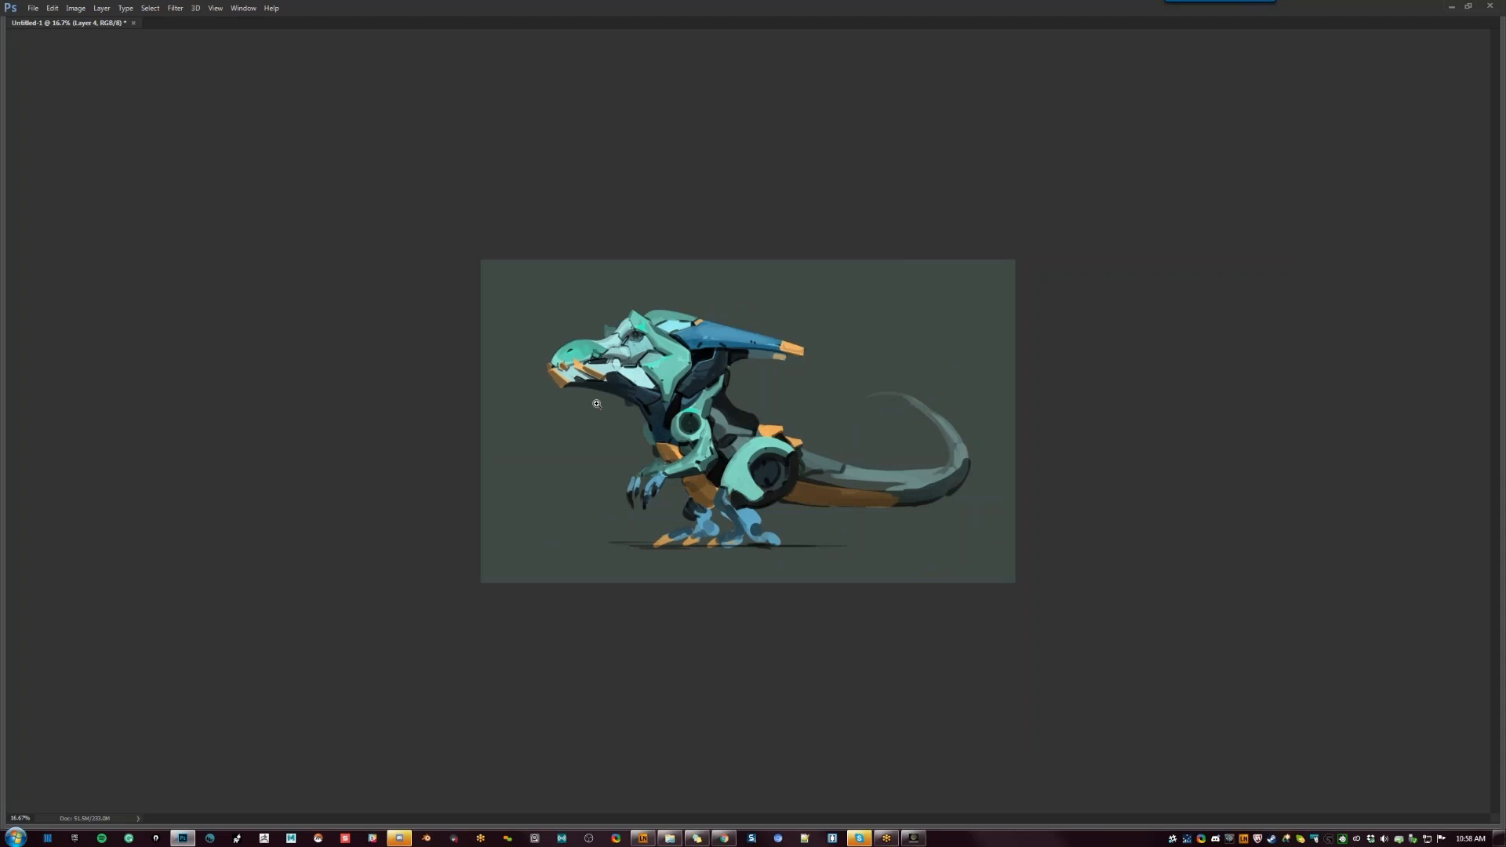
{"action": "left_click", "coordinate": [634, 428]}
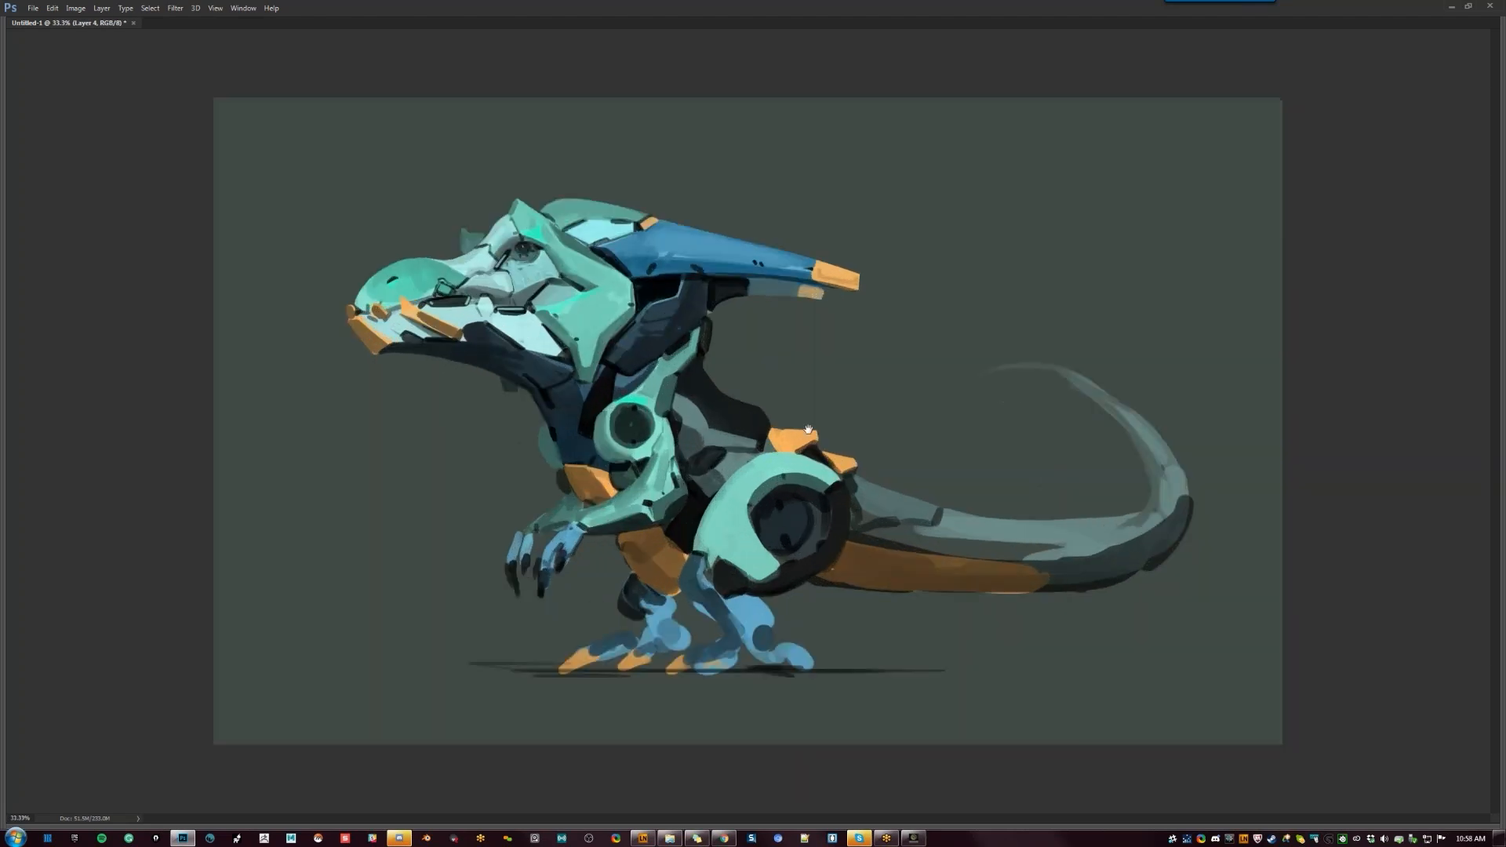
{"action": "key", "text": "f"}
{"action": "left_click_drag", "start_coordinate": [758, 414], "coordinate": [799, 322]}
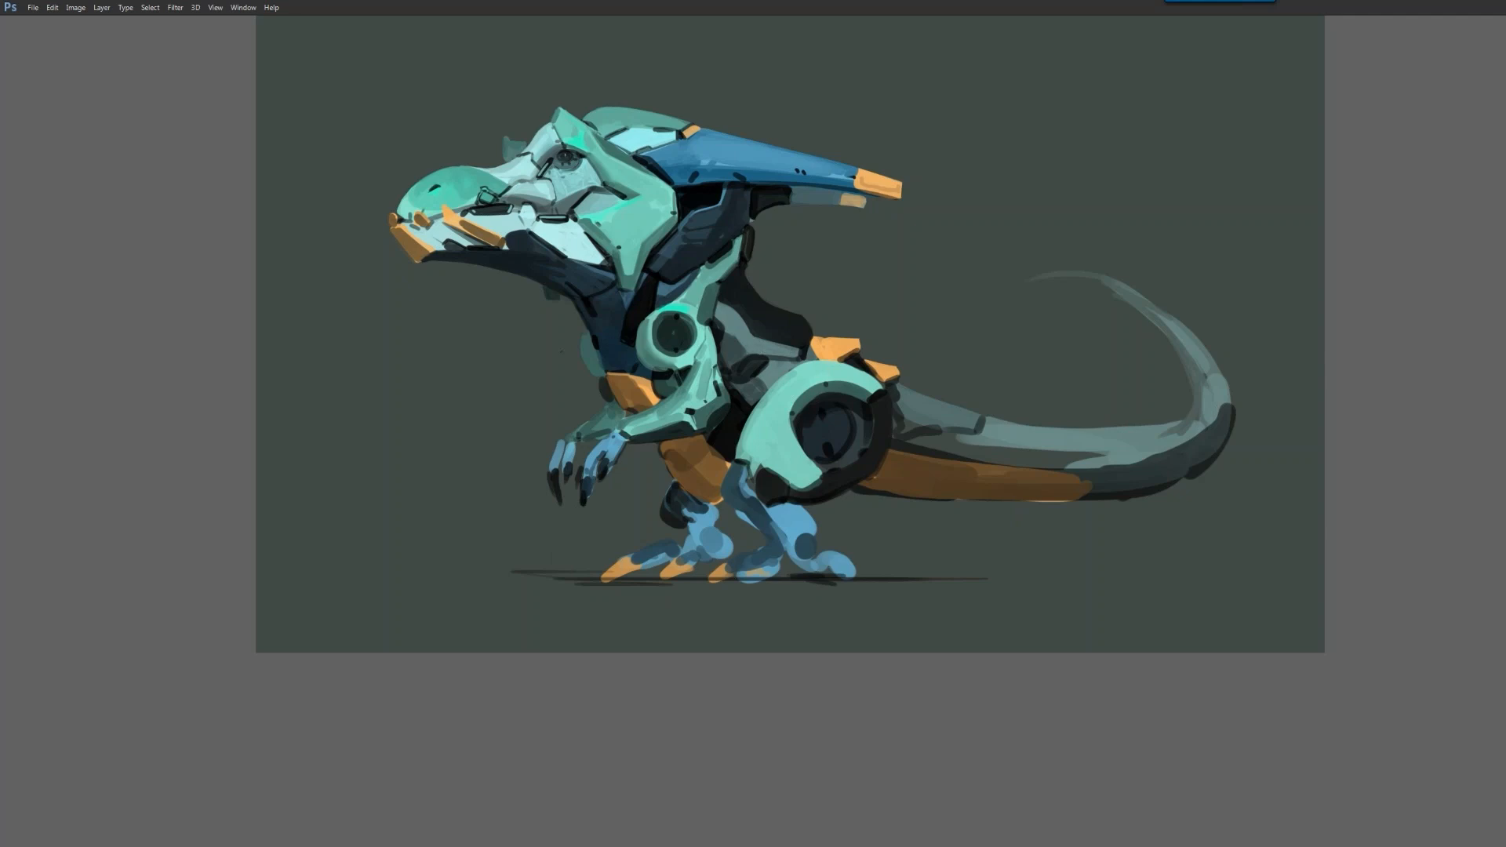
Undo the last brush stroke and mirror the canvas so the dinosaur faces right
{"action": "left_click_drag", "start_coordinate": [801, 356], "coordinate": [783, 357]}
{"action": "key", "text": "ctrl+z"}
{"action": "left_click_drag", "start_coordinate": [610, 380], "coordinate": [573, 460]}
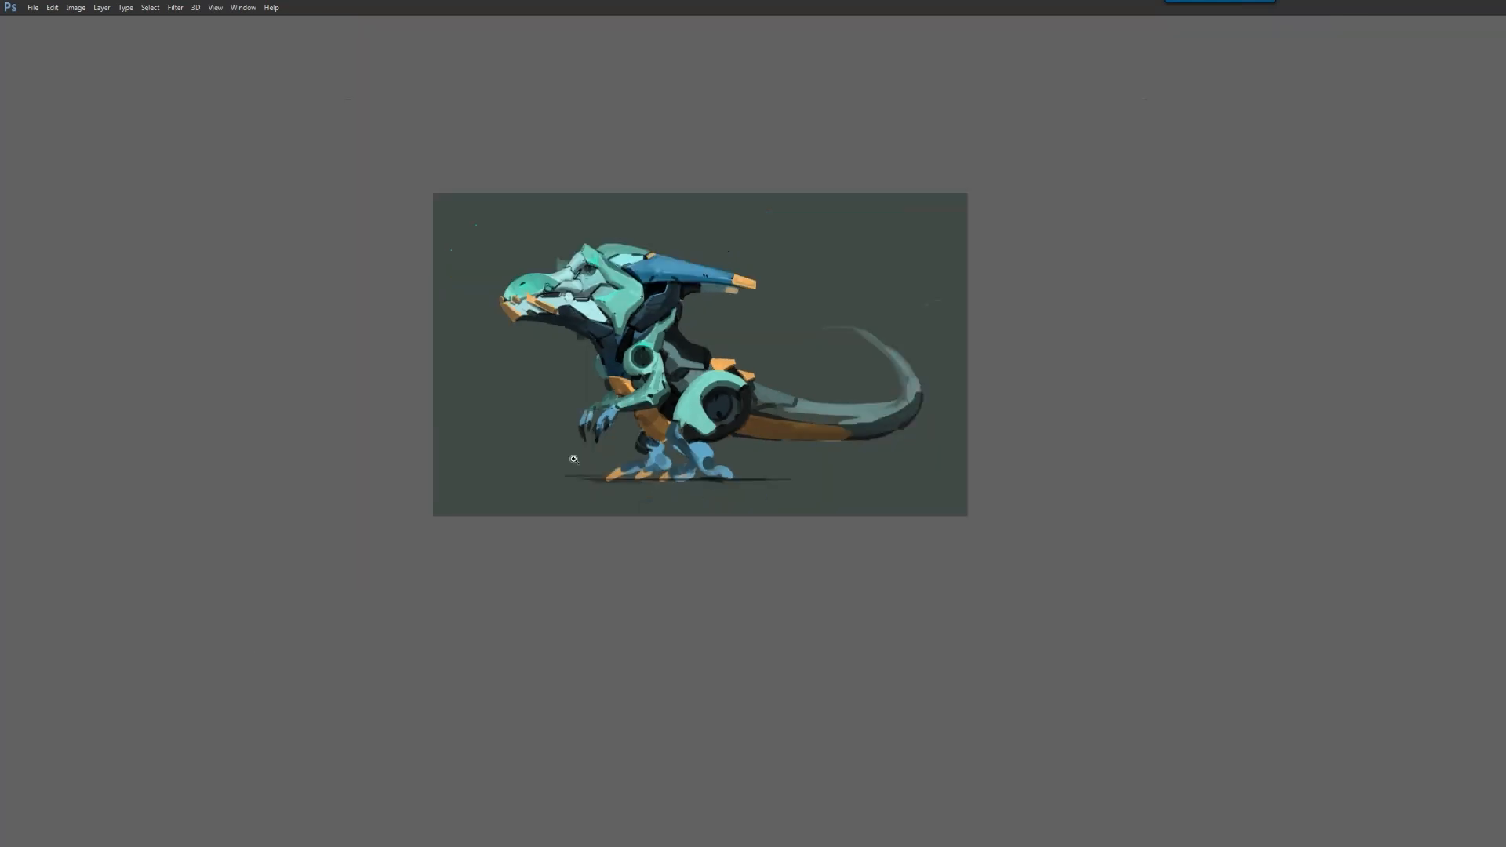
{"action": "key", "text": "ctrl+shift+h"}
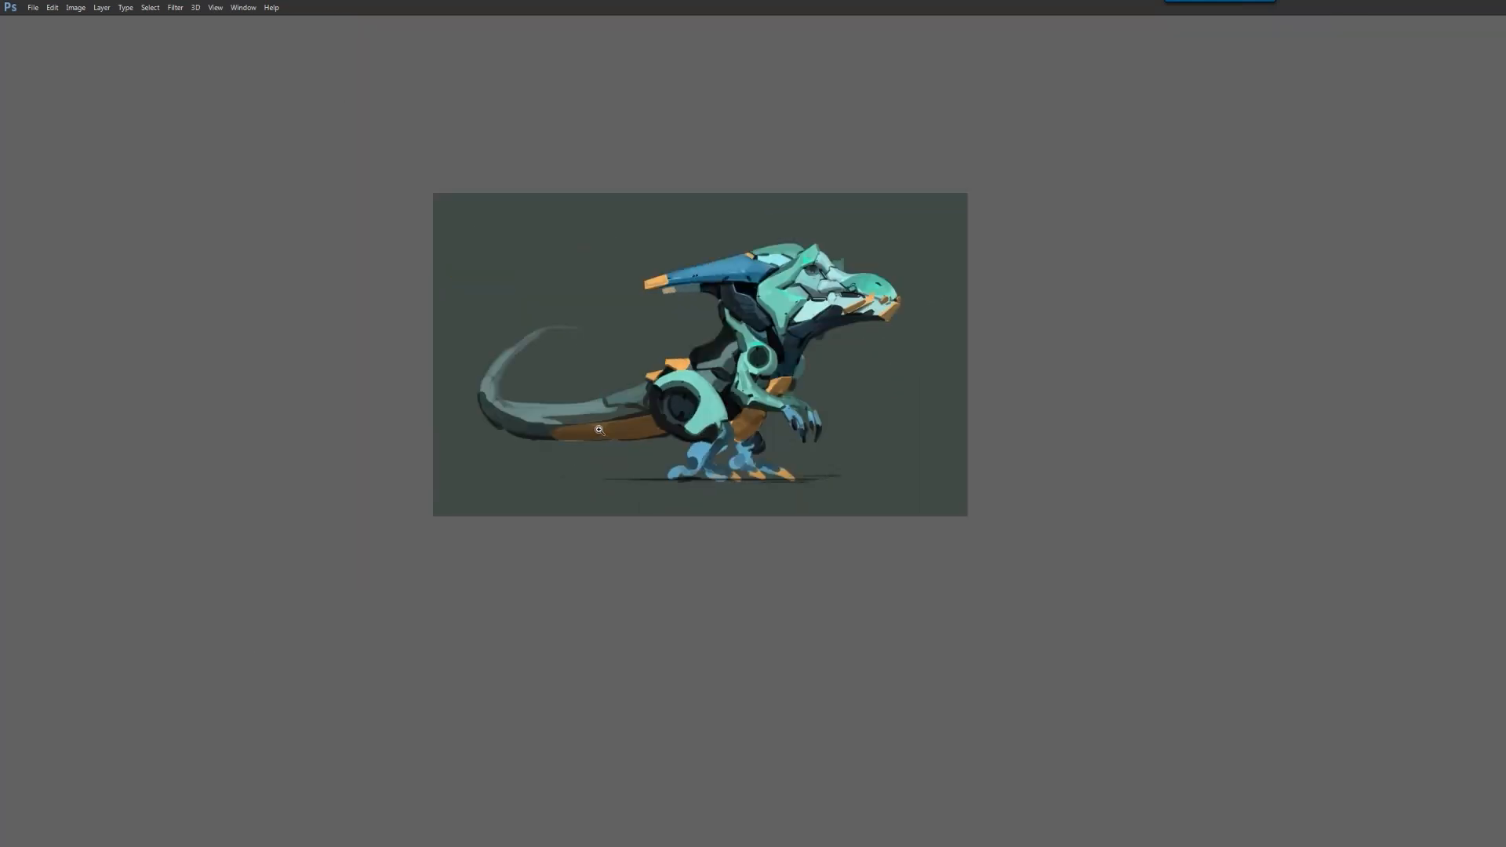
{"action": "left_click", "coordinate": [812, 332]}
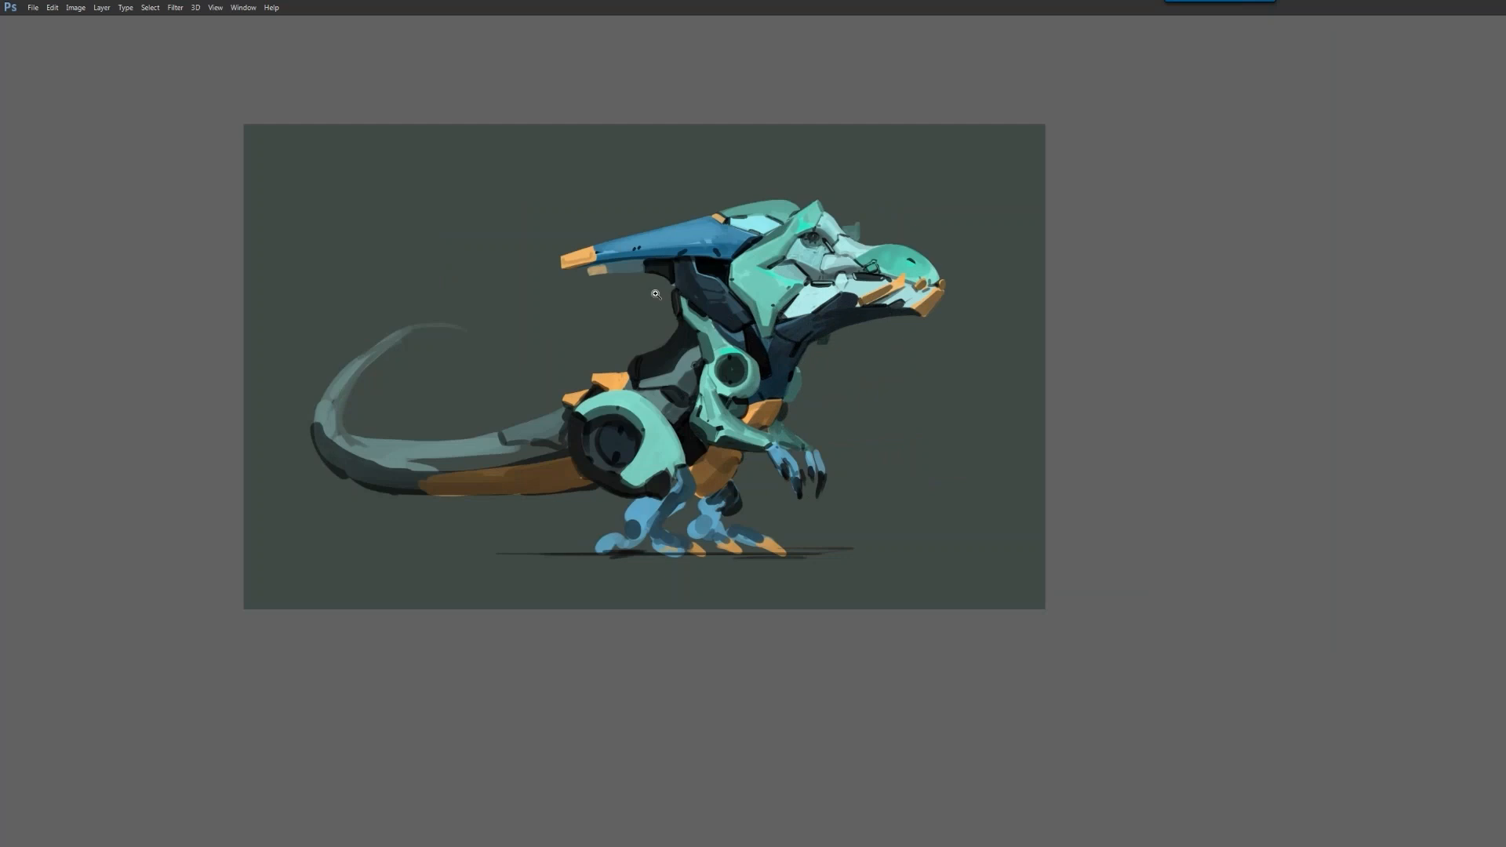
Draw two light horizontal lines one above the other over the tail, each split into four segments by tick marks
{"action": "key", "text": "b"}
{"action": "left_click_drag", "start_coordinate": [287, 167], "coordinate": [581, 167]}
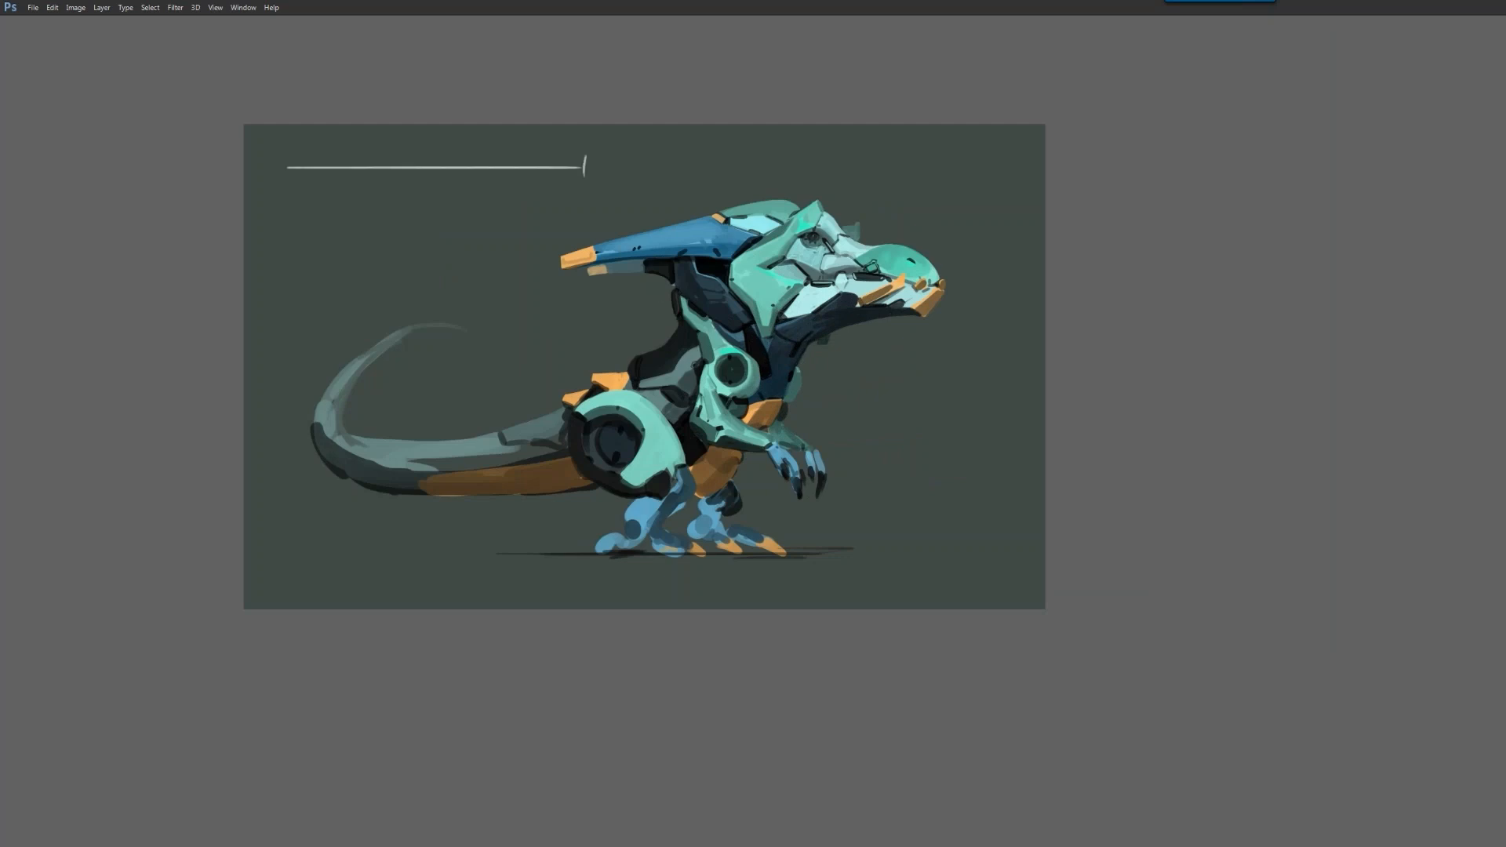
{"action": "mouse_move", "coordinate": [281, 209]}
{"action": "left_mouse_down"}
{"action": "mouse_move", "coordinate": [281, 232]}
{"action": "mouse_move", "coordinate": [597, 232]}
{"action": "left_mouse_up"}
{"action": "left_click_drag", "start_coordinate": [356, 161], "coordinate": [357, 185]}
{"action": "left_click_drag", "start_coordinate": [462, 159], "coordinate": [435, 165]}
{"action": "key", "text": "ctrl+z"}
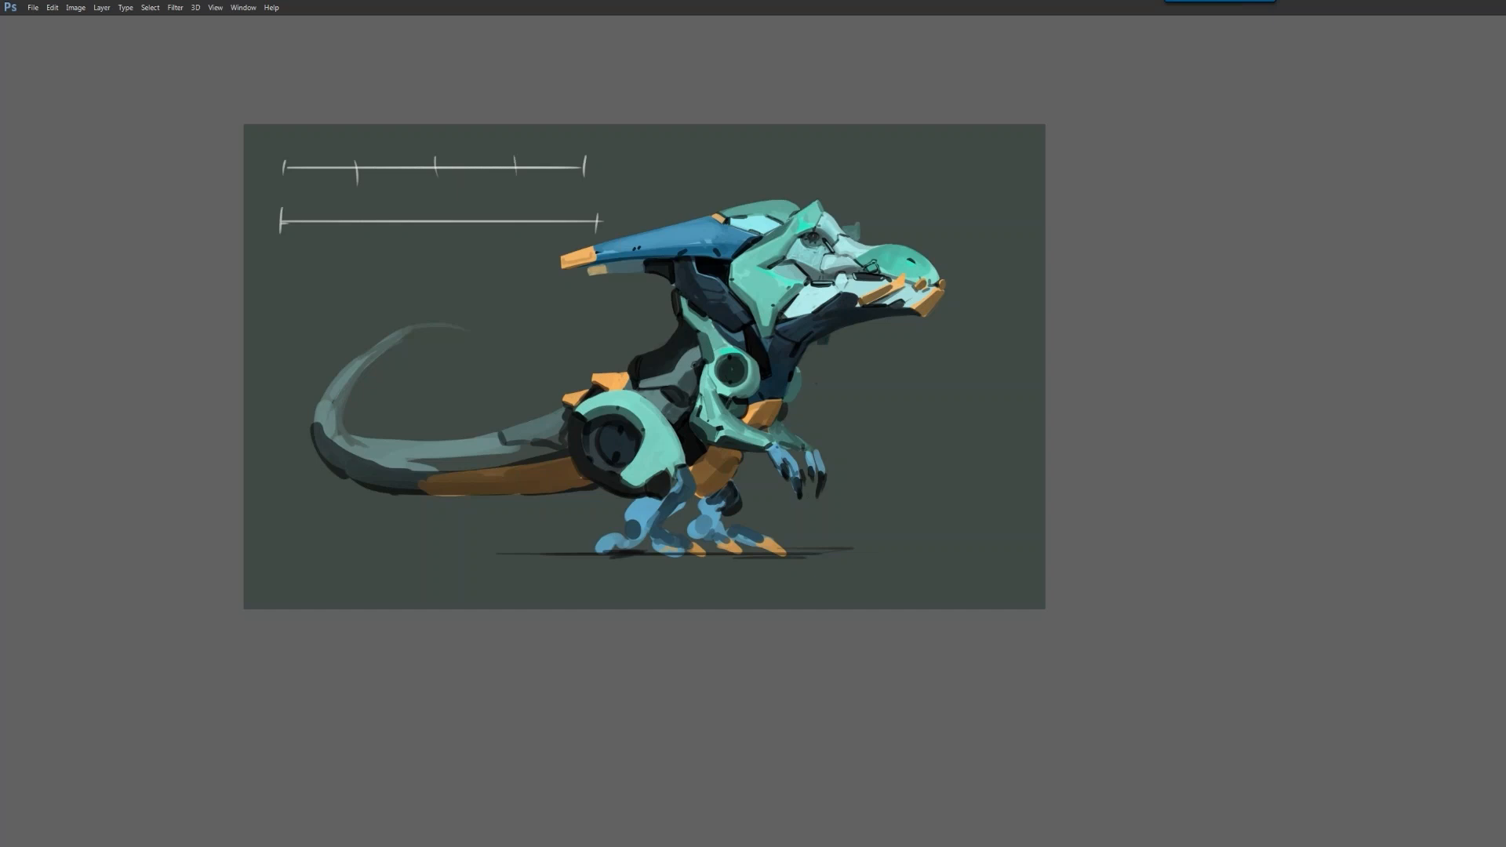
{"action": "left_click_drag", "start_coordinate": [436, 210], "coordinate": [435, 231]}
{"action": "left_click_drag", "start_coordinate": [520, 210], "coordinate": [520, 230]}
Number the two lines 1 and 2, label the upper segments A, B, C and D, and write a circled "1 year" beside them
{"action": "left_click_drag", "start_coordinate": [248, 175], "coordinate": [263, 174]}
{"action": "key", "text": "ctrl+z"}
{"action": "left_click_drag", "start_coordinate": [264, 162], "coordinate": [265, 229]}
{"action": "left_click_drag", "start_coordinate": [314, 149], "coordinate": [326, 149]}
{"action": "left_click_drag", "start_coordinate": [317, 144], "coordinate": [398, 151]}
{"action": "left_click_drag", "start_coordinate": [399, 135], "coordinate": [540, 157]}
{"action": "left_click_drag", "start_coordinate": [609, 153], "coordinate": [609, 175]}
{"action": "mouse_move", "coordinate": [617, 163]}
{"action": "left_mouse_down"}
{"action": "mouse_move", "coordinate": [623, 177]}
{"action": "mouse_move", "coordinate": [644, 168]}
{"action": "mouse_move", "coordinate": [627, 139]}
{"action": "left_mouse_up"}
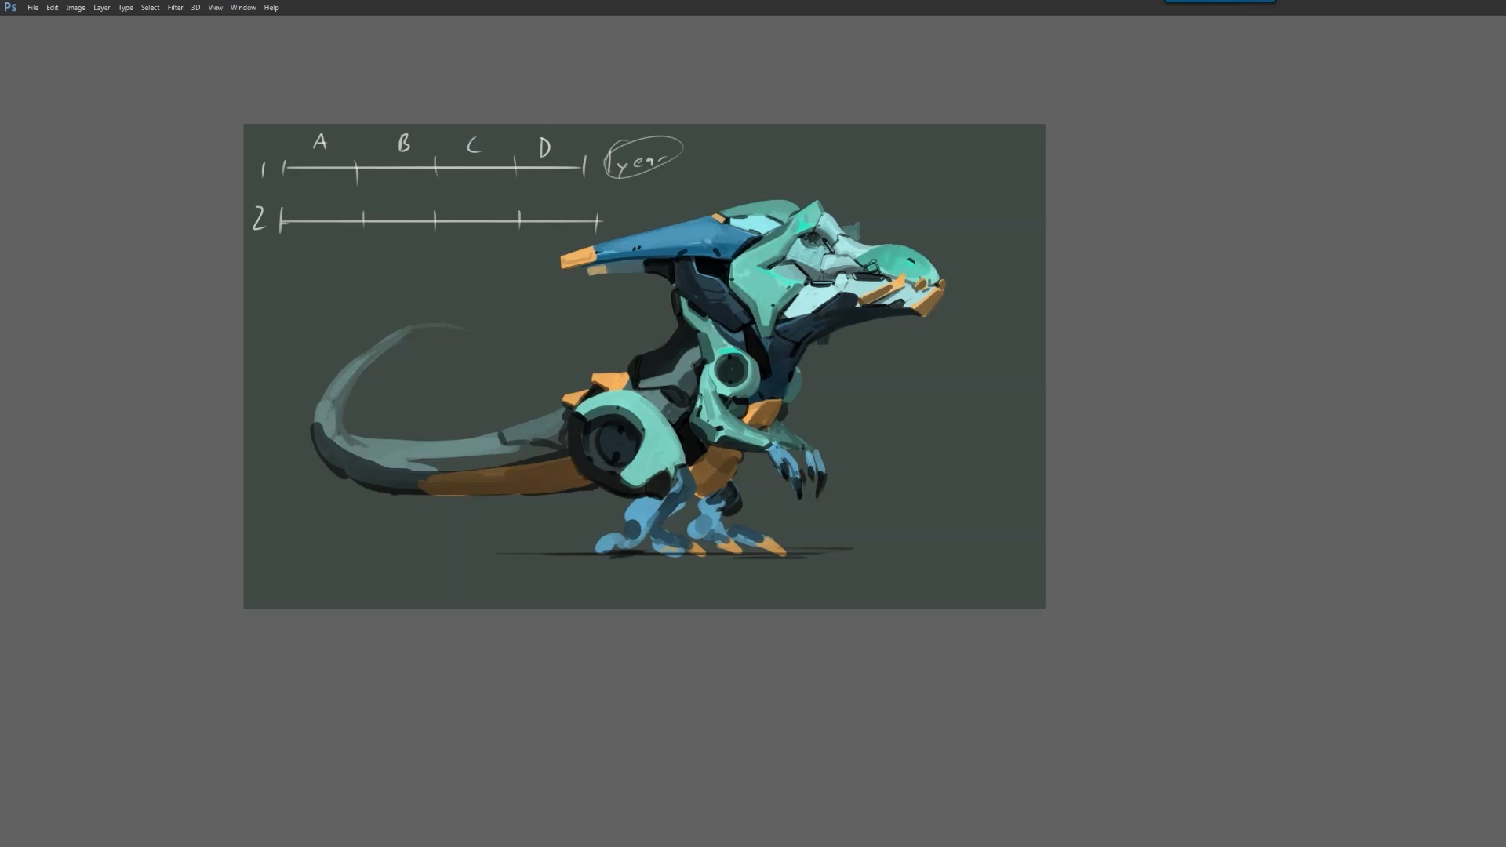
Sketch a brace below segment C and a third line with A above it and B below it, numbering it 3
{"action": "left_click_drag", "start_coordinate": [421, 269], "coordinate": [436, 268]}
{"action": "left_click_drag", "start_coordinate": [414, 181], "coordinate": [536, 186]}
{"action": "left_click_drag", "start_coordinate": [421, 285], "coordinate": [424, 309]}
{"action": "mouse_move", "coordinate": [252, 290]}
{"action": "left_mouse_down"}
{"action": "mouse_move", "coordinate": [270, 291]}
{"action": "mouse_move", "coordinate": [255, 306]}
{"action": "mouse_move", "coordinate": [554, 283]}
{"action": "left_mouse_up"}
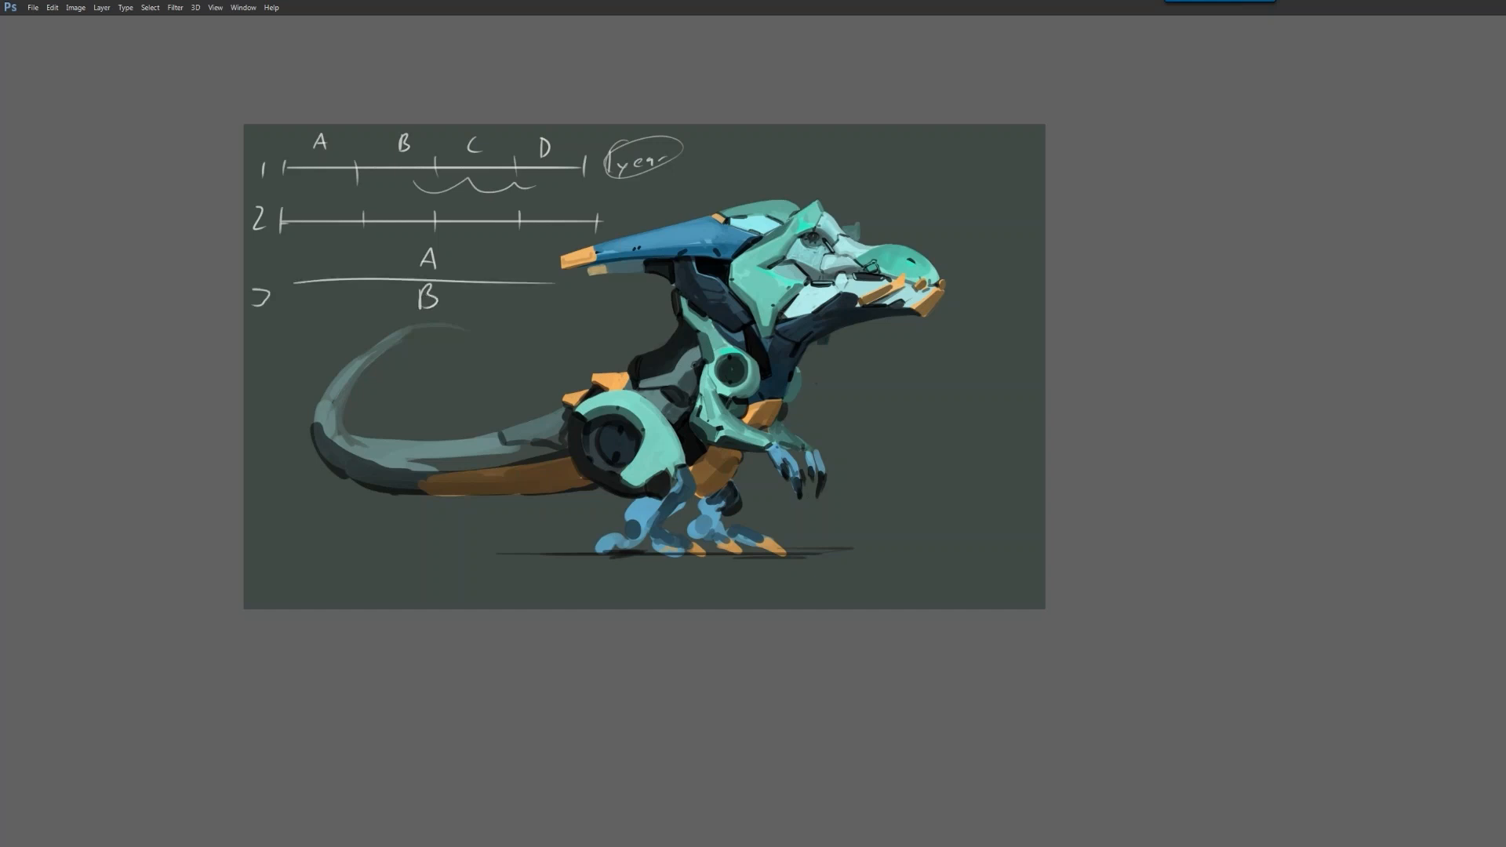
{"action": "left_click_drag", "start_coordinate": [263, 333], "coordinate": [271, 344]}
{"action": "mouse_move", "coordinate": [268, 336]}
{"action": "left_mouse_down"}
{"action": "mouse_move", "coordinate": [269, 356]}
{"action": "mouse_move", "coordinate": [517, 329]}
{"action": "left_mouse_up"}
Undo all the handwritten lines, letters and numbers on the background around the dinosaur
{"action": "key", "text": "ctrl+z"}
{"action": "key", "text": "ctrl+z"}
{"action": "key", "text": "ctrl+z"}
{"action": "key", "text": "ctrl+z"}
{"action": "key", "text": "ctrl+z"}
{"action": "key", "text": "ctrl+z"}
{"action": "key", "text": "ctrl+z"}
{"action": "key", "text": "ctrl+z"}
{"action": "key", "text": "ctrl+z"}
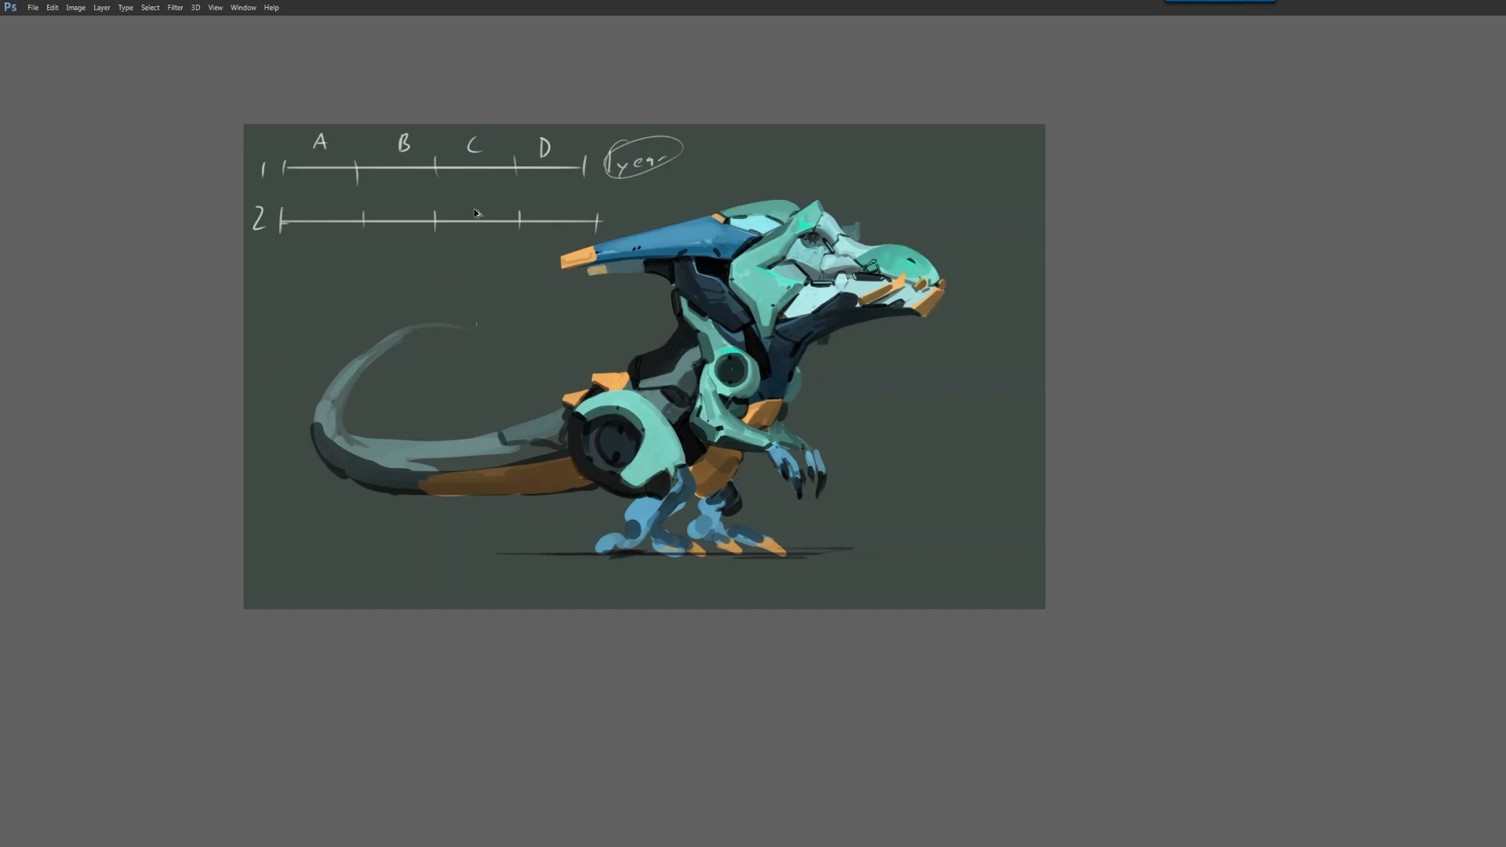
{"action": "key", "text": "ctrl+z"}
{"action": "key", "text": "ctrl+z"}
{"action": "key", "text": "ctrl+z"}
{"action": "key", "text": "ctrl+z"}
{"action": "key", "text": "ctrl+z"}
{"action": "key", "text": "ctrl+z"}
{"action": "key", "text": "ctrl+z"}
{"action": "key", "text": "ctrl+z"}
{"action": "key", "text": "ctrl+z"}
{"action": "key", "text": "ctrl+z"}
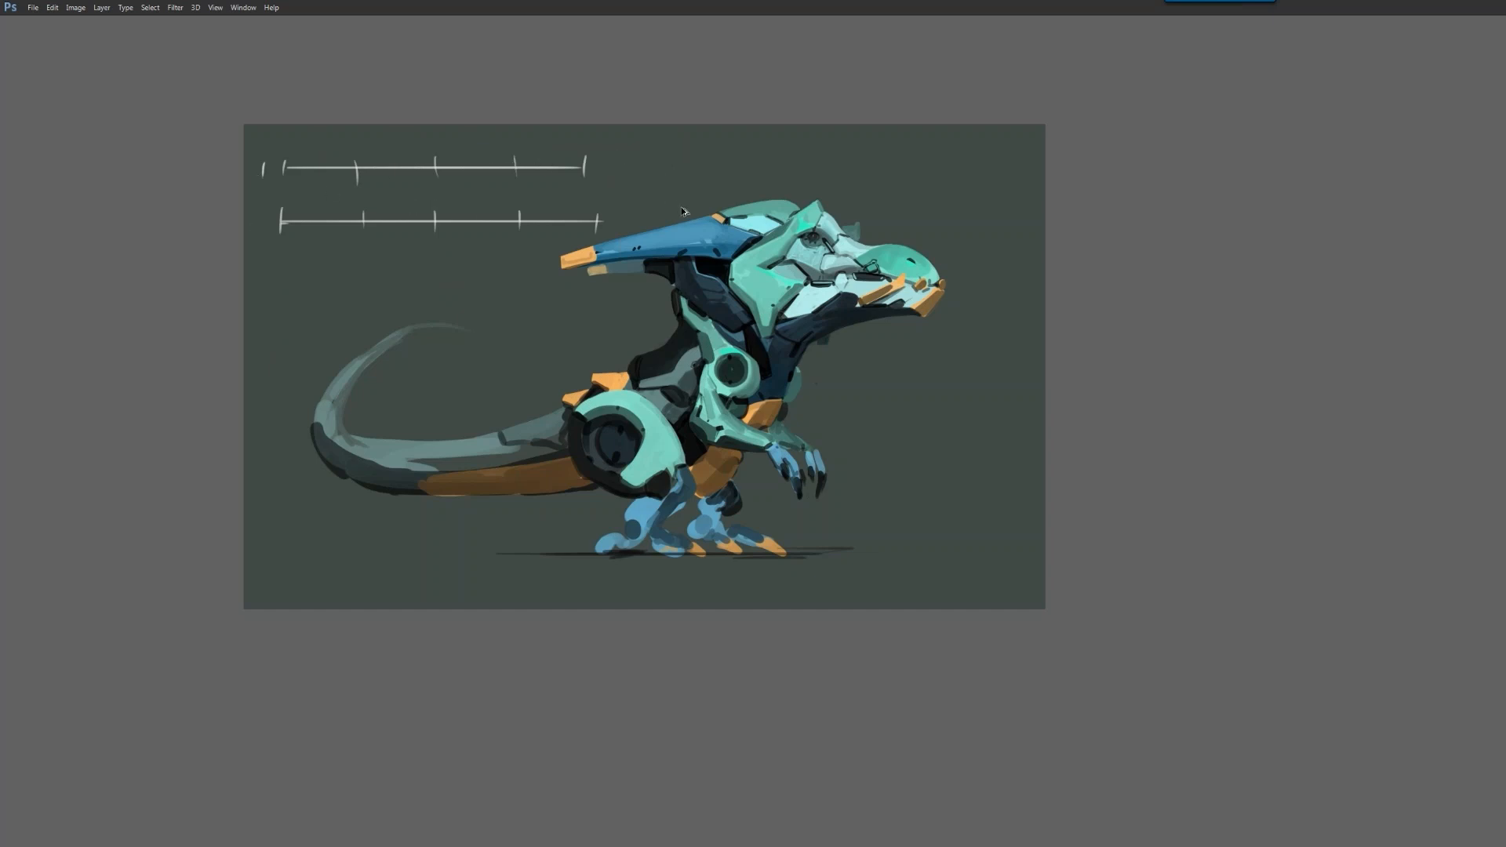
{"action": "key", "text": "ctrl+z"}
{"action": "key", "text": "ctrl+z"}
{"action": "key", "text": "ctrl+z"}
{"action": "key", "text": "ctrl+z"}
{"action": "key", "text": "ctrl+z"}
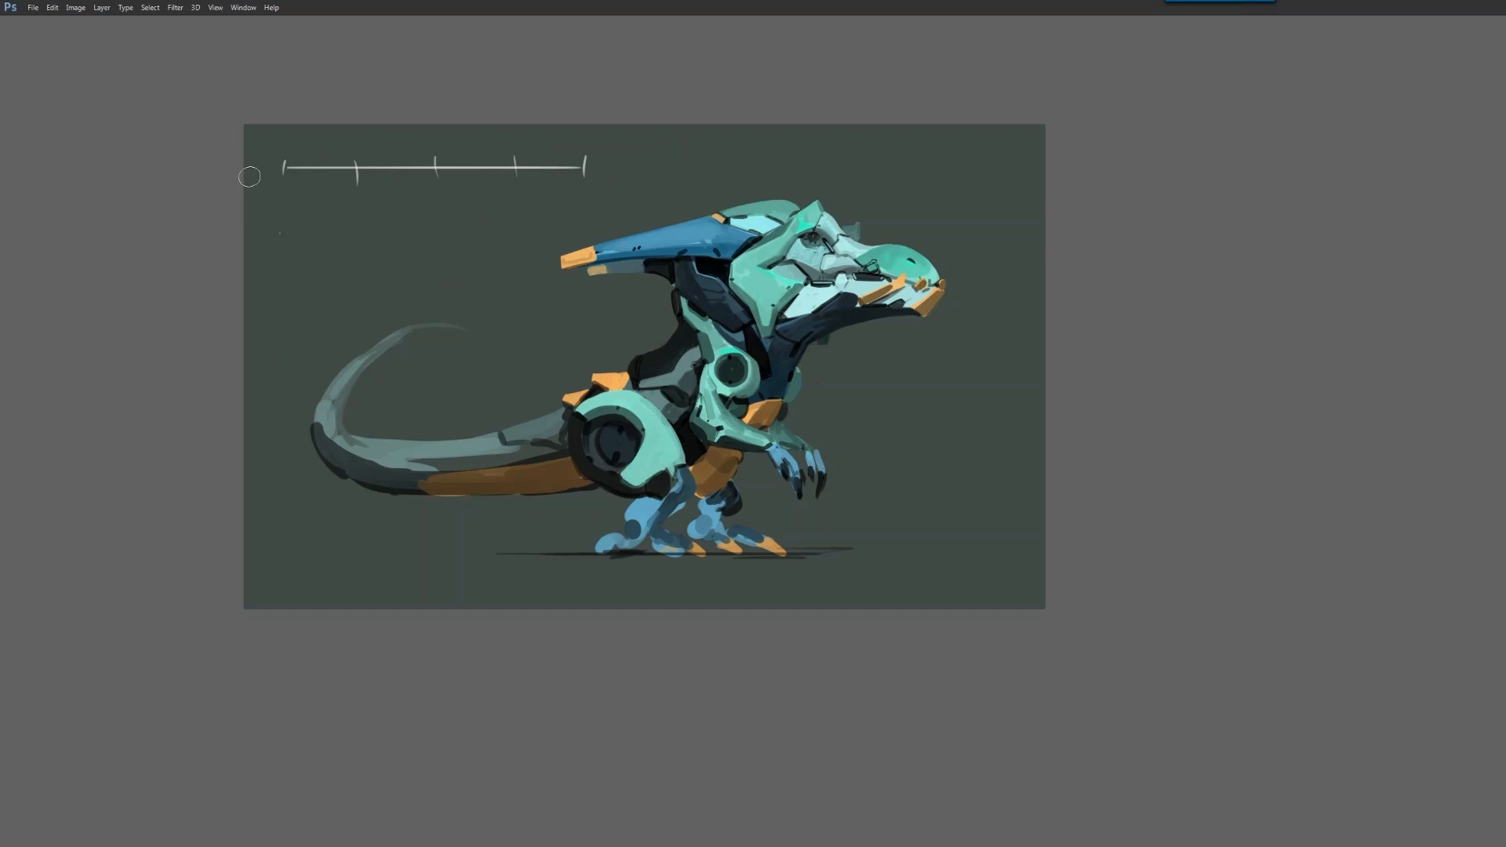
{"action": "key", "text": "ctrl+z"}
{"action": "key", "text": "ctrl+z"}
{"action": "key", "text": "ctrl+z"}
{"action": "key", "text": "ctrl+z"}
{"action": "key", "text": "ctrl+z"}
{"action": "key", "text": "ctrl+z"}
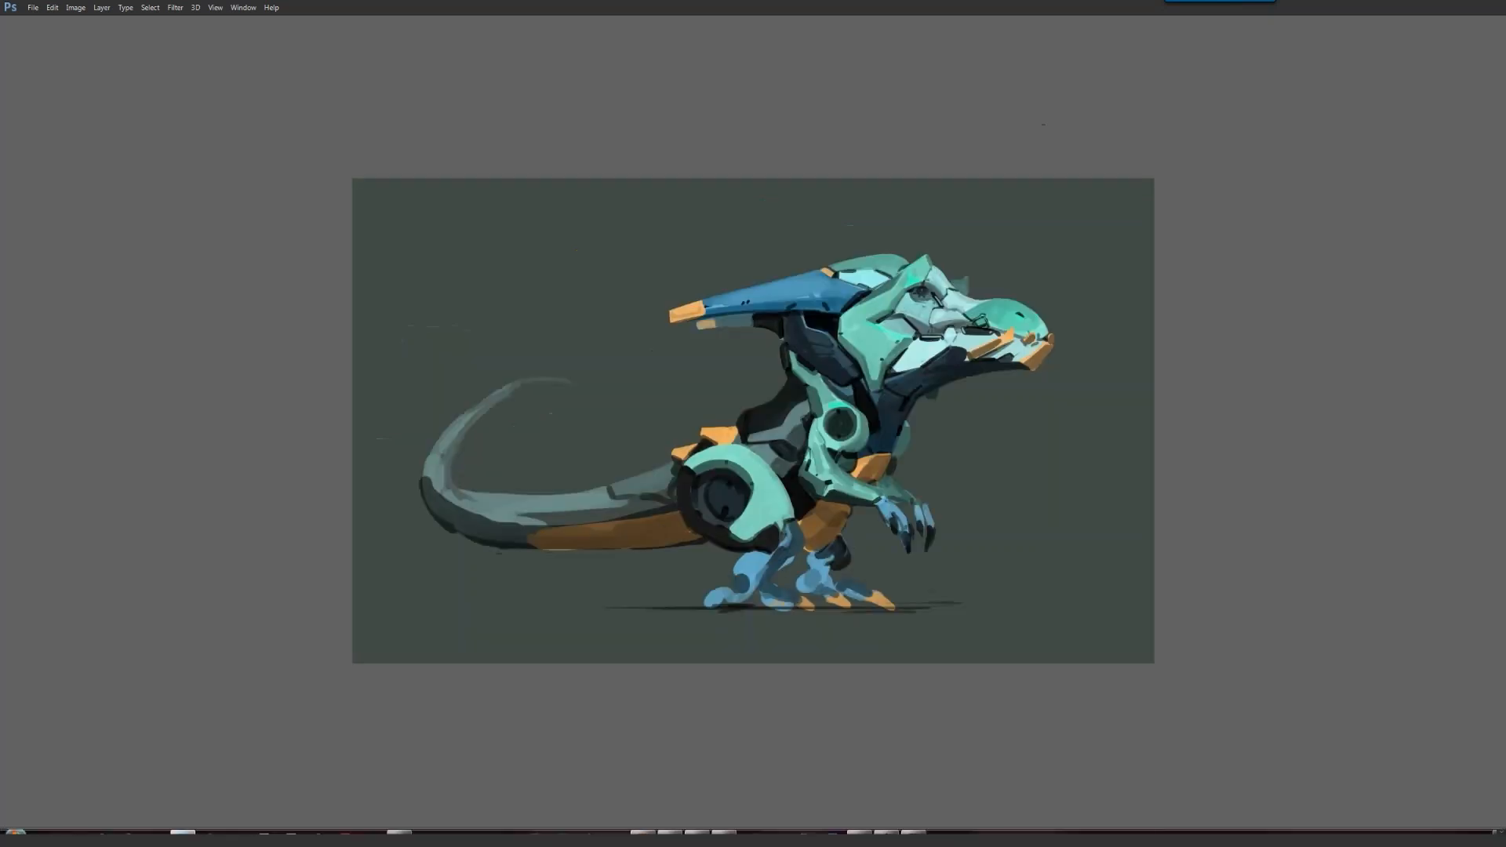
Show the hidden panels, lasso the empty background area above the tail, and clear the selection
{"action": "key", "text": "Tab"}
{"action": "left_click_drag", "start_coordinate": [718, 405], "coordinate": [517, 375]}
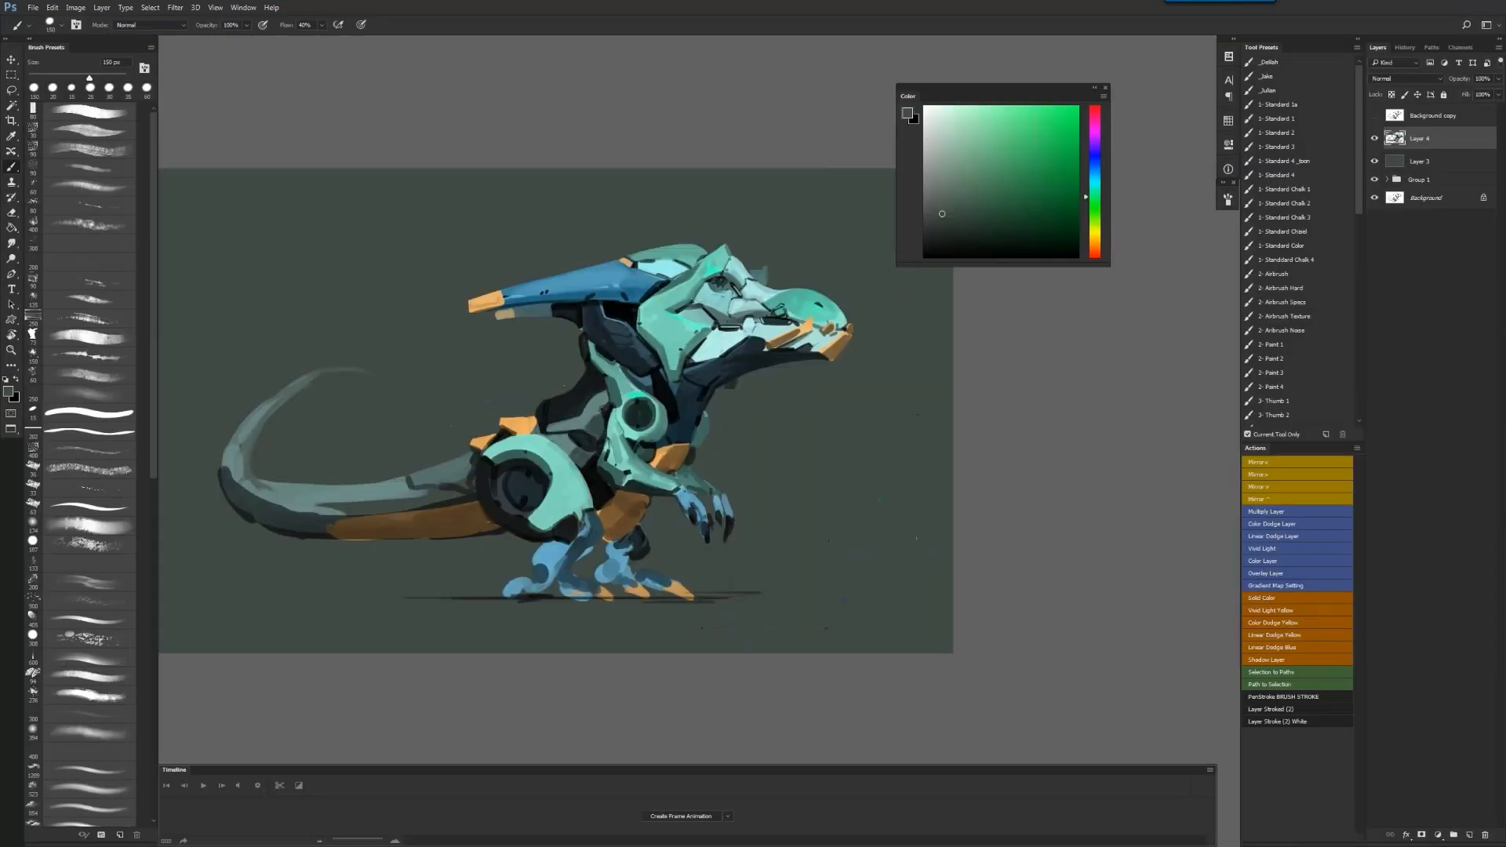
{"action": "key", "text": "l"}
{"action": "mouse_move", "coordinate": [606, 168]}
{"action": "left_mouse_down"}
{"action": "mouse_move", "coordinate": [550, 233]}
{"action": "mouse_move", "coordinate": [450, 290]}
{"action": "mouse_move", "coordinate": [233, 364]}
{"action": "mouse_move", "coordinate": [135, 287]}
{"action": "mouse_move", "coordinate": [128, 202]}
{"action": "mouse_move", "coordinate": [221, 109]}
{"action": "mouse_move", "coordinate": [541, 90]}
{"action": "left_mouse_up"}
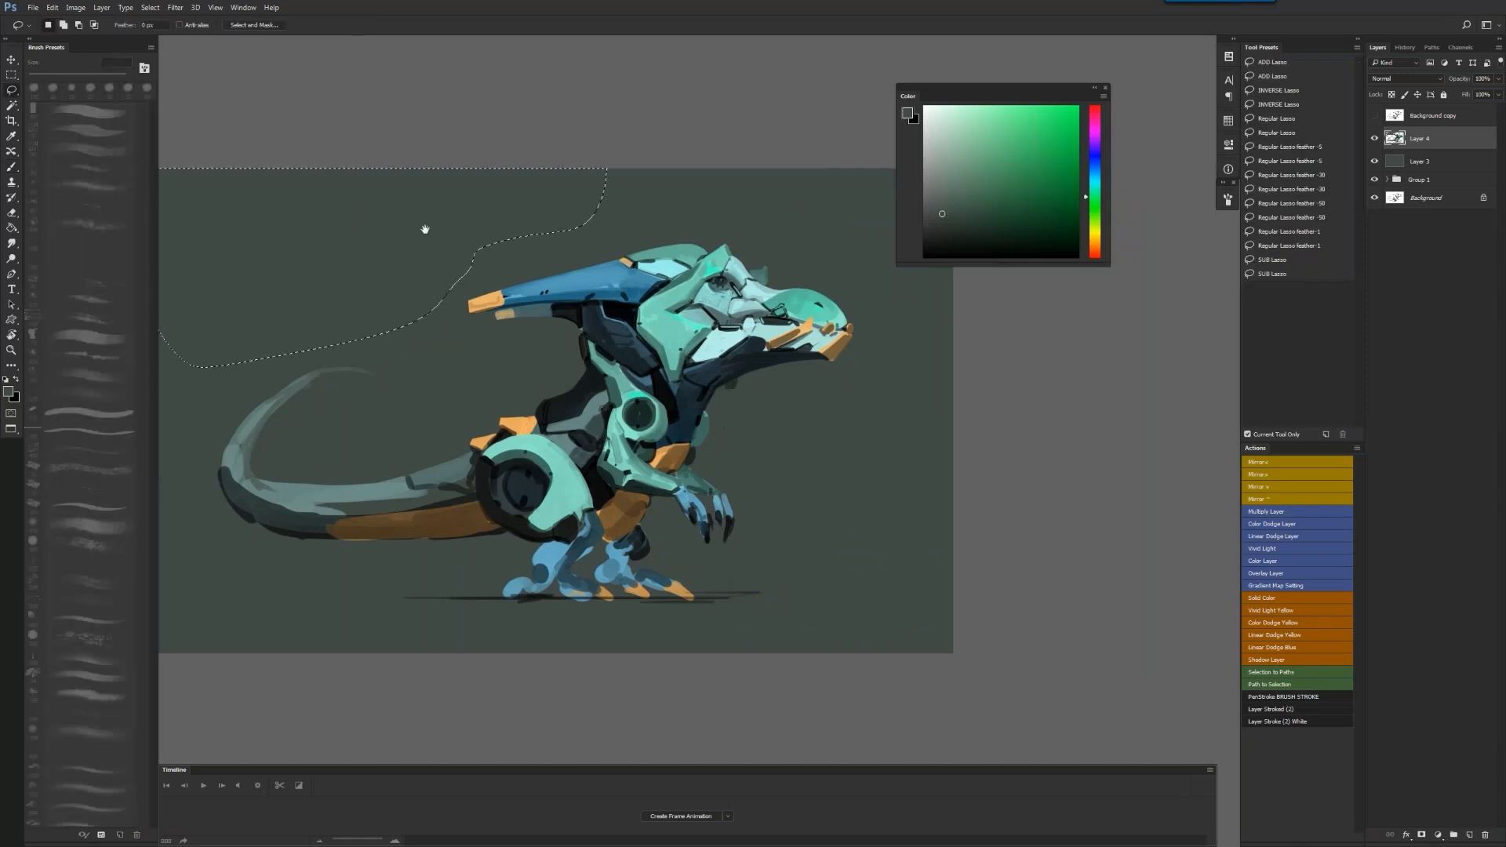
{"action": "left_click_drag", "start_coordinate": [424, 229], "coordinate": [597, 206]}
{"action": "mouse_move", "coordinate": [421, 337]}
{"action": "left_mouse_down"}
{"action": "mouse_move", "coordinate": [237, 279]}
{"action": "mouse_move", "coordinate": [363, 104]}
{"action": "mouse_move", "coordinate": [705, 107]}
{"action": "mouse_move", "coordinate": [783, 135]}
{"action": "mouse_move", "coordinate": [753, 218]}
{"action": "mouse_move", "coordinate": [522, 326]}
{"action": "mouse_move", "coordinate": [377, 365]}
{"action": "left_mouse_up"}
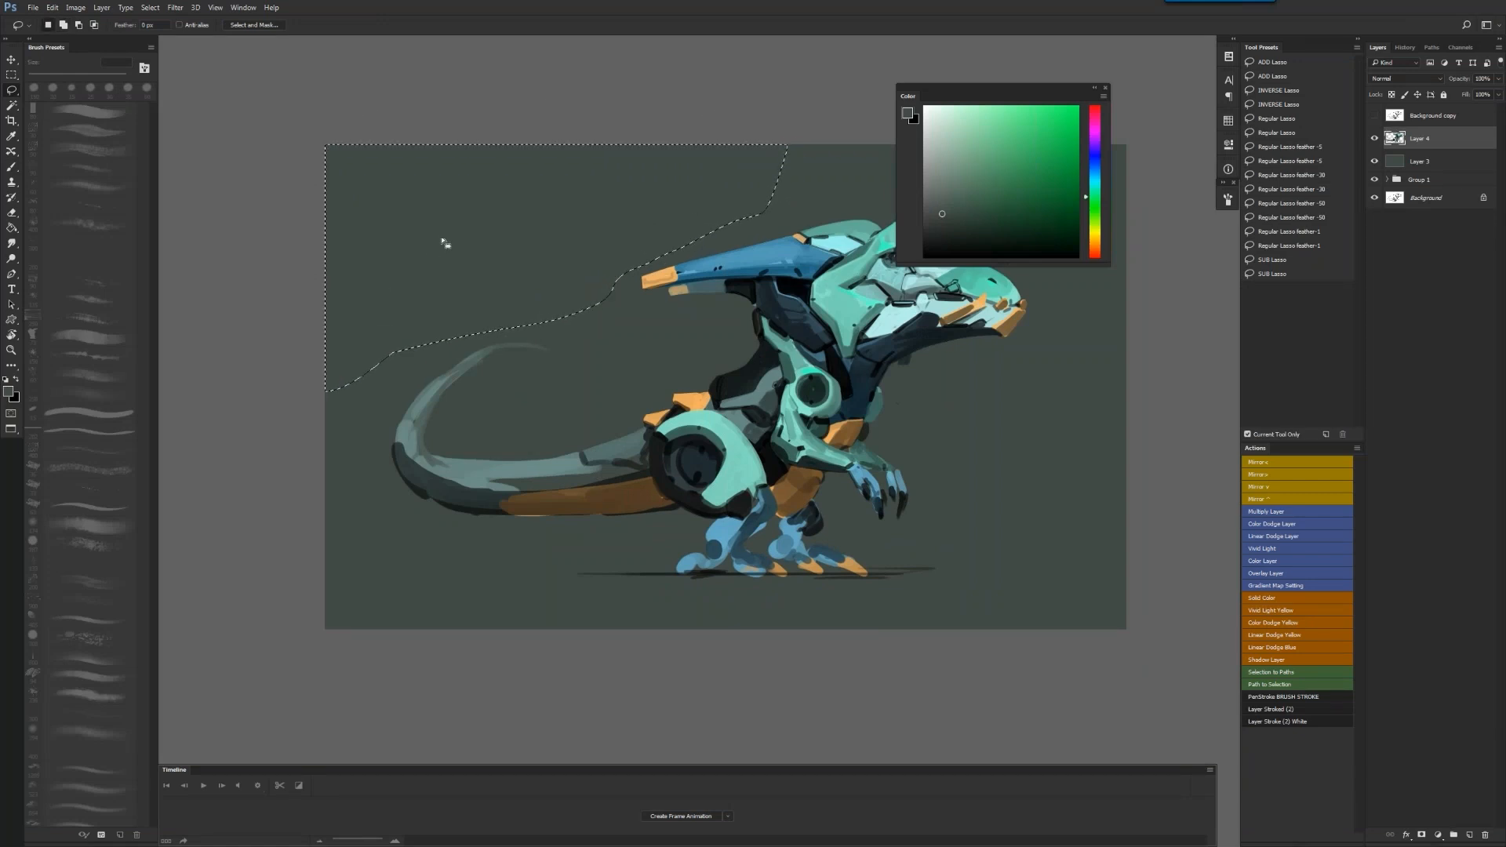
{"action": "key", "text": "ctrl+d"}
Cycle through the screen modes to display the painting full screen on a black background without panels
{"action": "left_click_drag", "start_coordinate": [440, 354], "coordinate": [345, 335]}
{"action": "key", "text": "f"}
{"action": "left_click_drag", "start_coordinate": [634, 446], "coordinate": [521, 462]}
{"action": "key", "text": "f"}
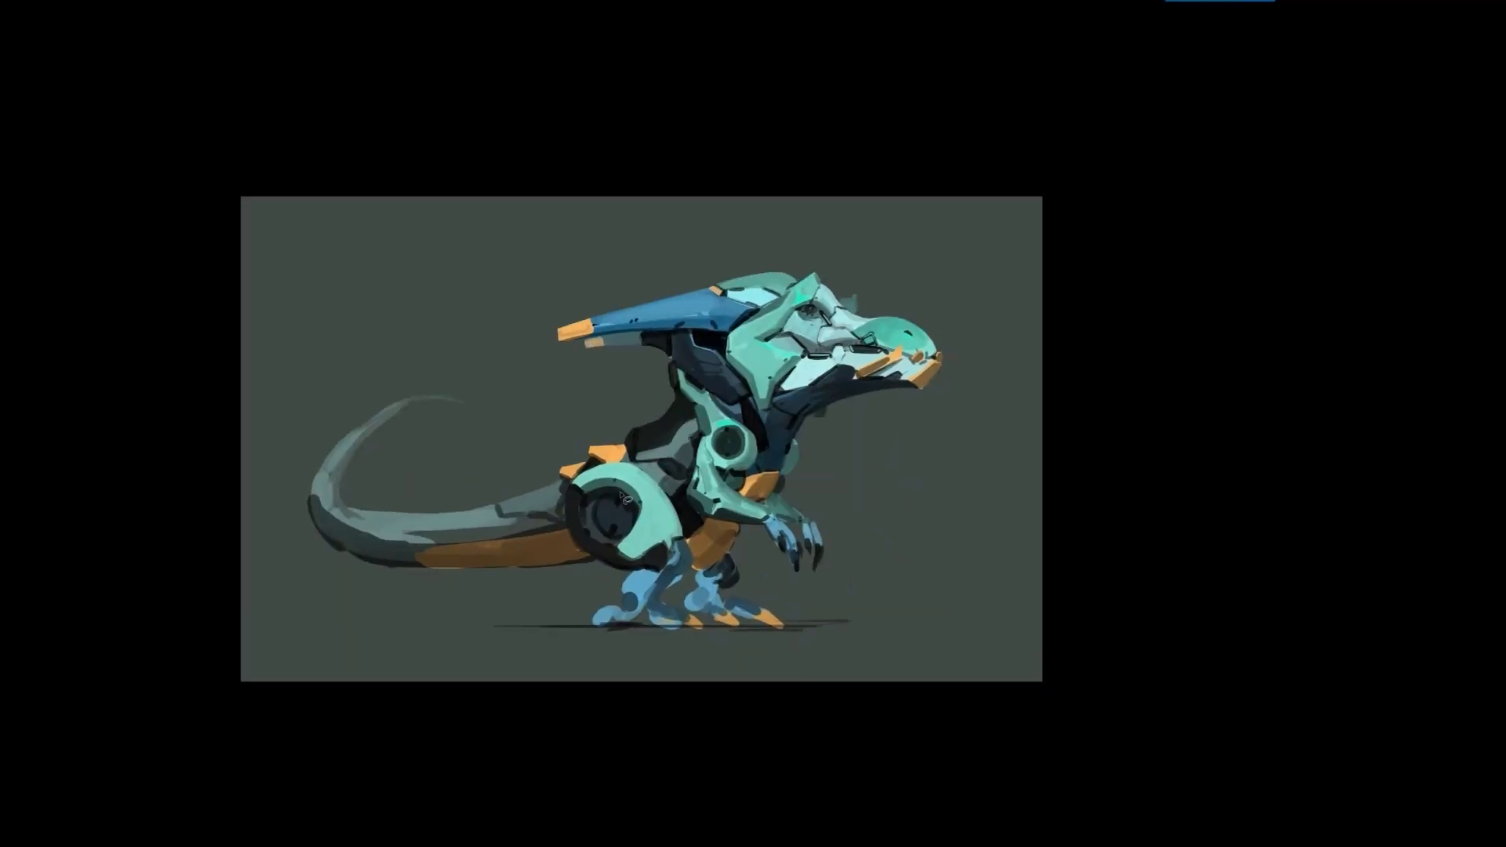
{"action": "key", "text": "f"}
{"action": "key", "text": "f"}
{"action": "key", "text": "f"}
{"action": "left_click_drag", "start_coordinate": [612, 487], "coordinate": [567, 498]}
{"action": "key", "text": "f"}
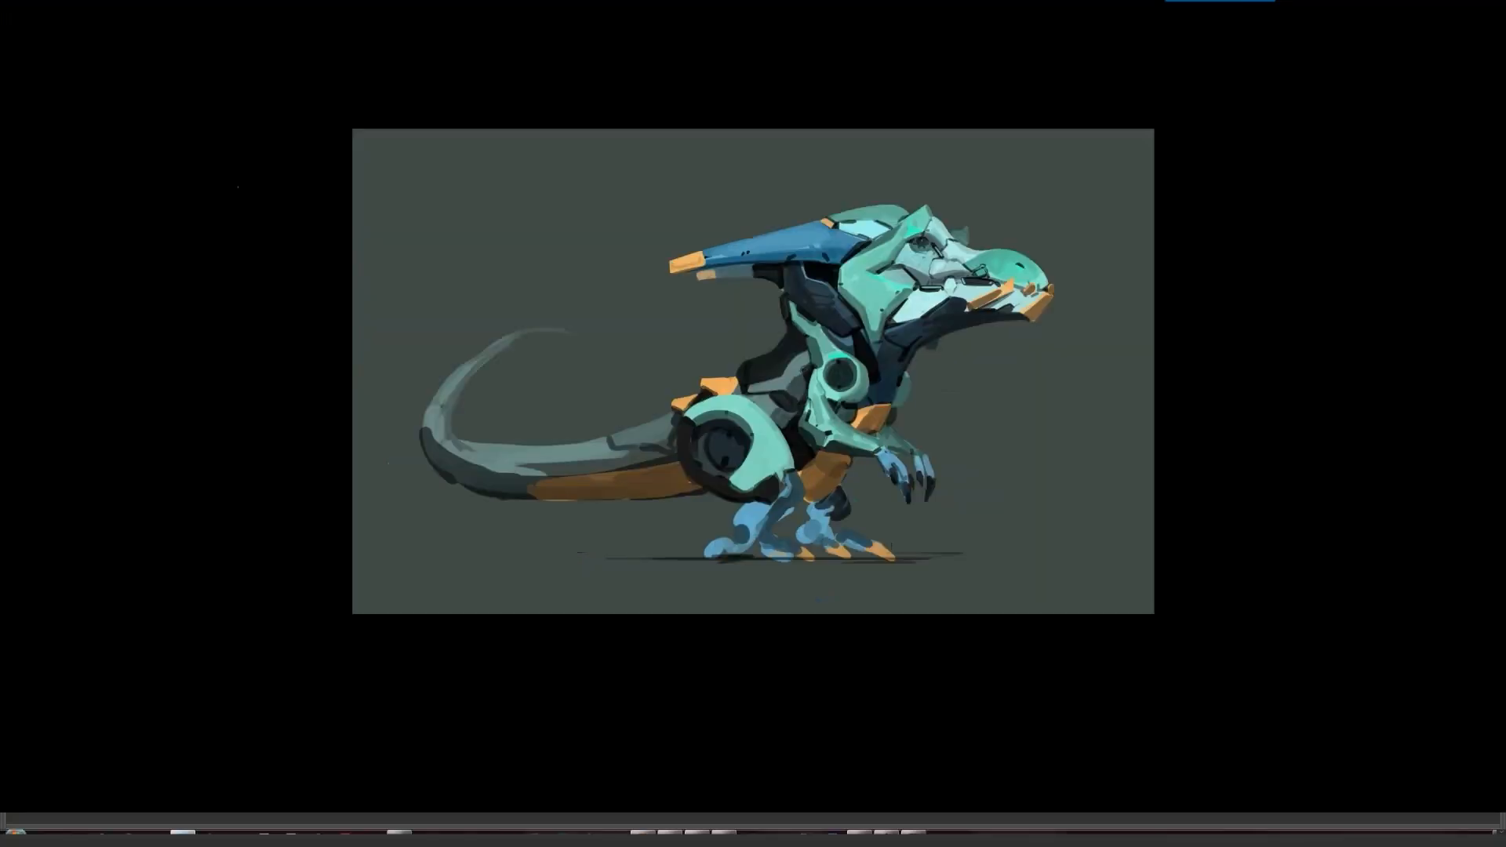
{"action": "left_click_drag", "start_coordinate": [599, 431], "coordinate": [492, 446]}
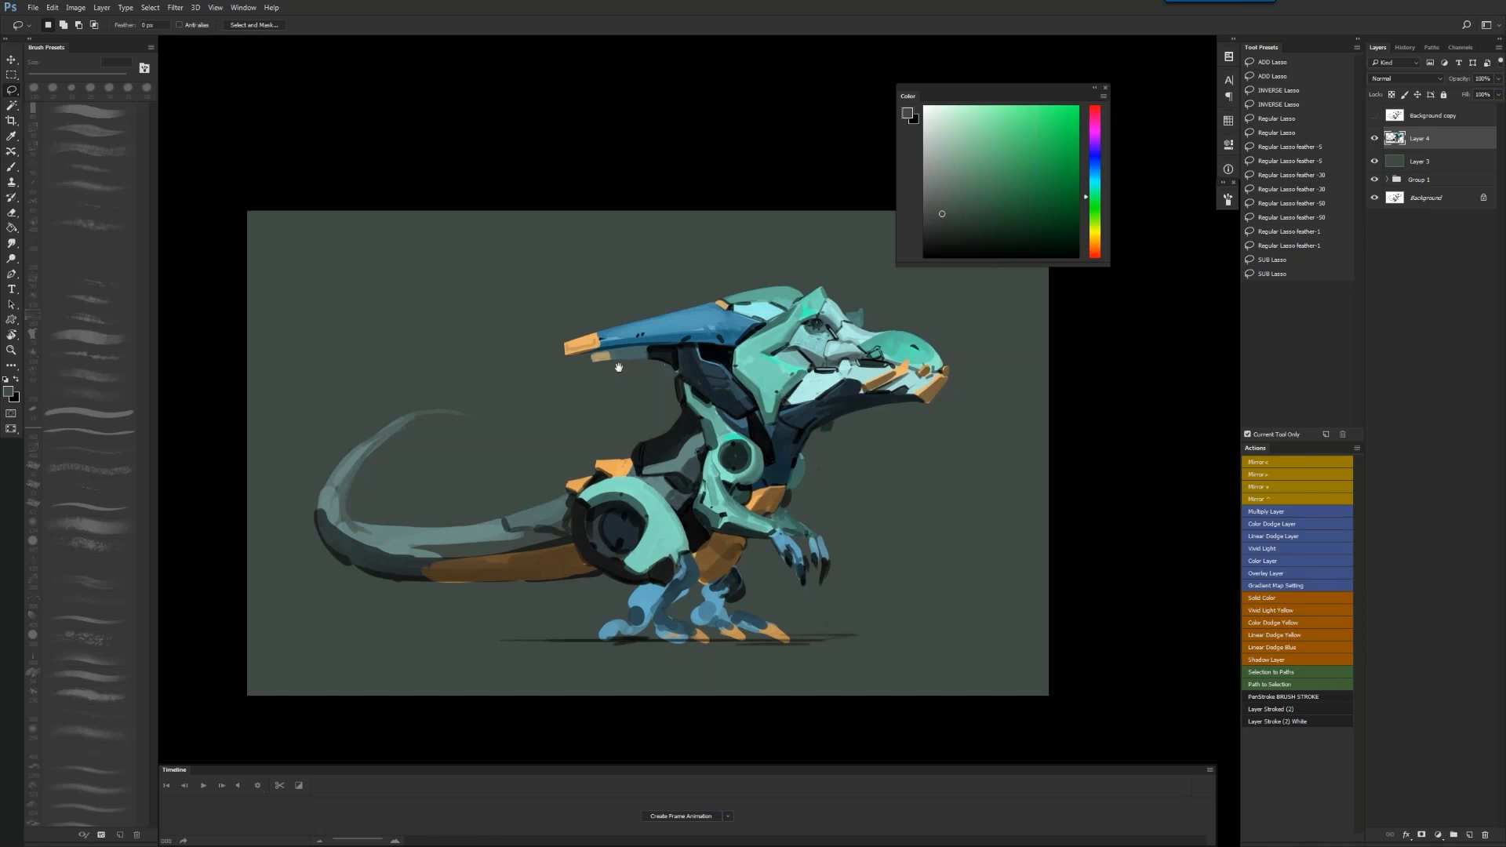
{"action": "key", "text": "f"}
Reduce the image width to 115 pixels with Nearest Neighbor resampling and enlarge the view of the pixelated dinosaur
{"action": "key", "text": "ctrl+alt+i"}
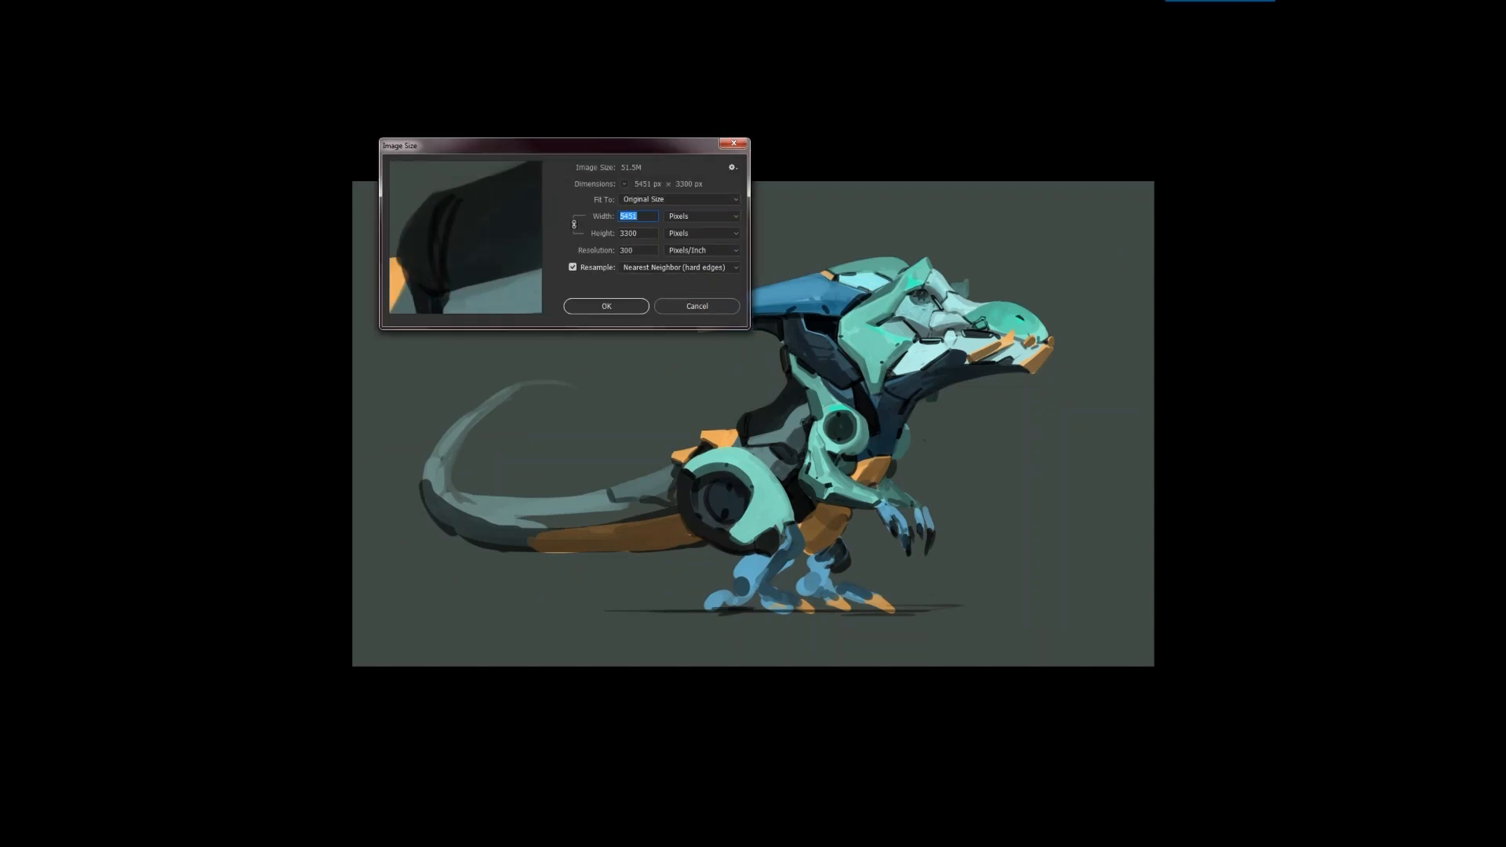
{"action": "type", "text": "115"}
{"action": "key", "text": "Return"}
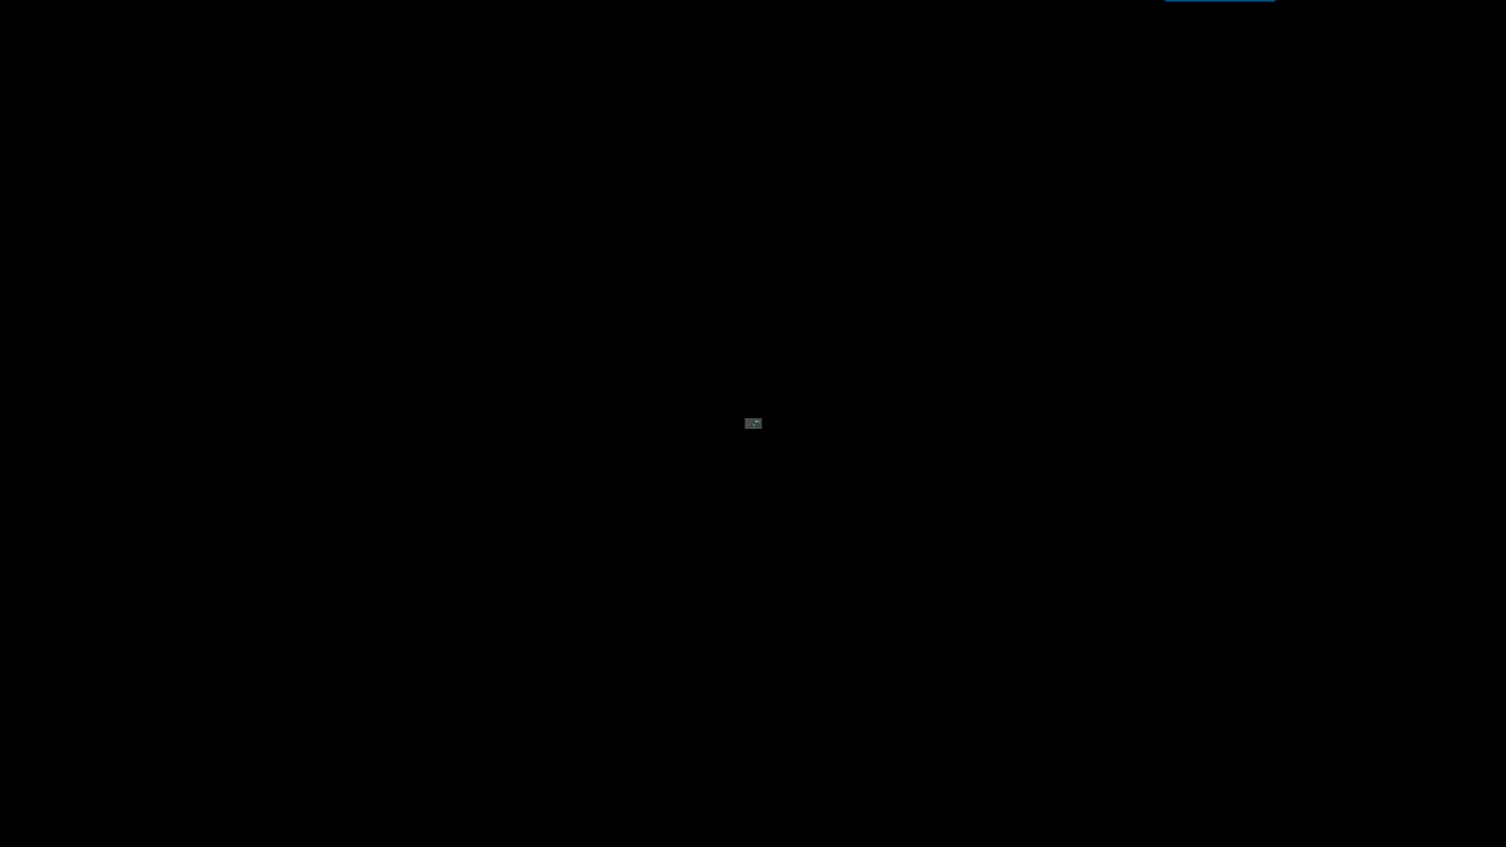
{"action": "left_click", "coordinate": [758, 437]}
{"action": "left_click", "coordinate": [758, 437]}
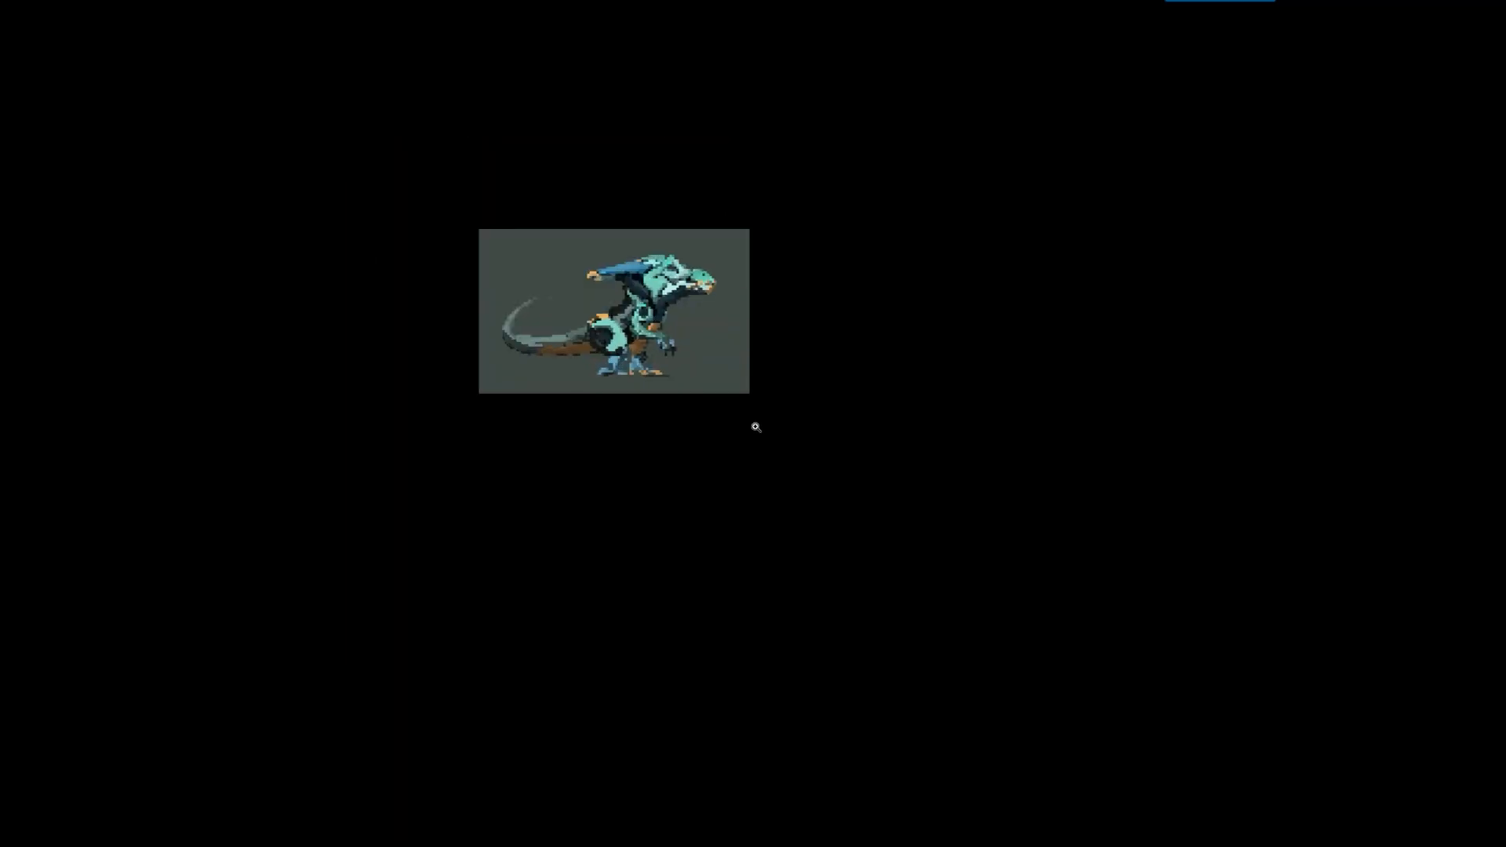
{"action": "left_click", "coordinate": [757, 428]}
{"action": "left_click_drag", "start_coordinate": [700, 372], "coordinate": [806, 541]}
{"action": "left_click", "coordinate": [758, 471]}
{"action": "left_click", "coordinate": [767, 462]}
{"action": "left_click", "coordinate": [767, 461]}
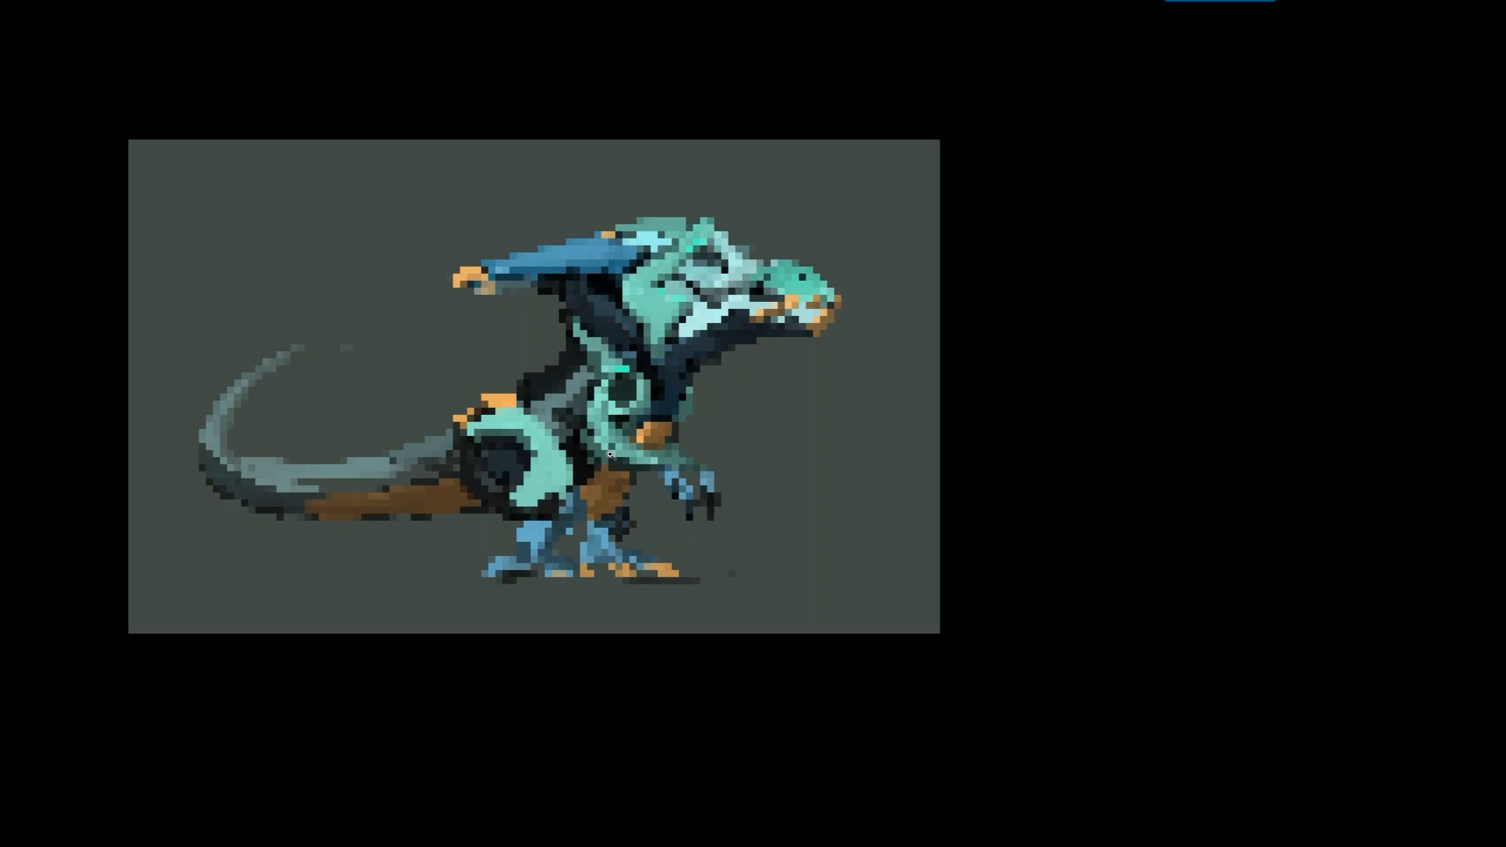
Undo the image resize and show the whole painting again
{"action": "left_click_drag", "start_coordinate": [611, 455], "coordinate": [842, 375]}
{"action": "left_click", "coordinate": [855, 400], "text": "alt"}
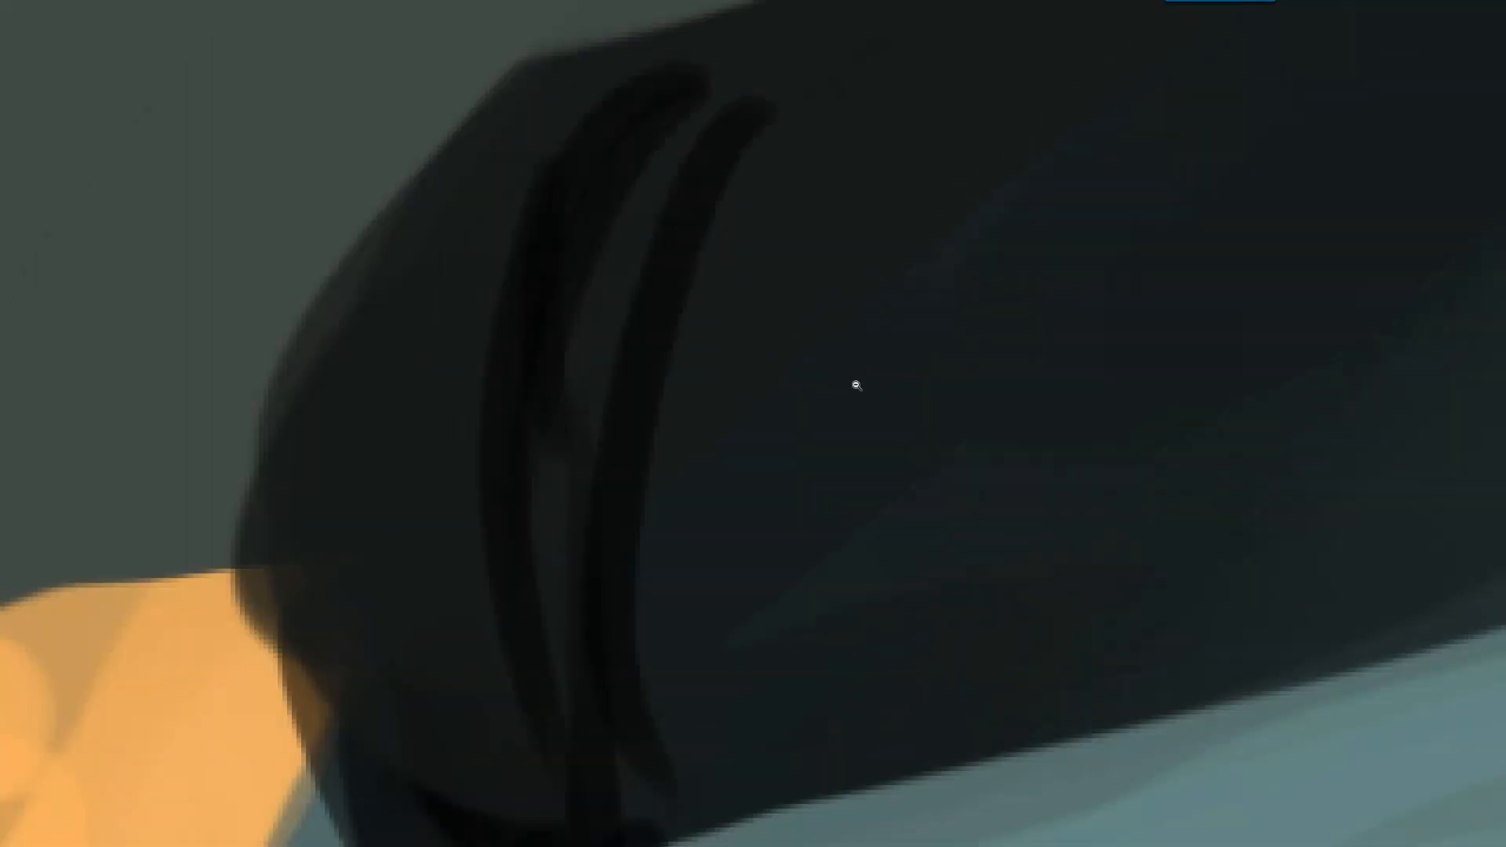
{"action": "left_click", "coordinate": [855, 401], "text": "alt"}
{"action": "left_click", "coordinate": [857, 400], "text": "alt"}
{"action": "left_click", "coordinate": [857, 400], "text": "alt"}
{"action": "left_click", "coordinate": [855, 404], "text": "alt"}
{"action": "left_click", "coordinate": [854, 406], "text": "alt"}
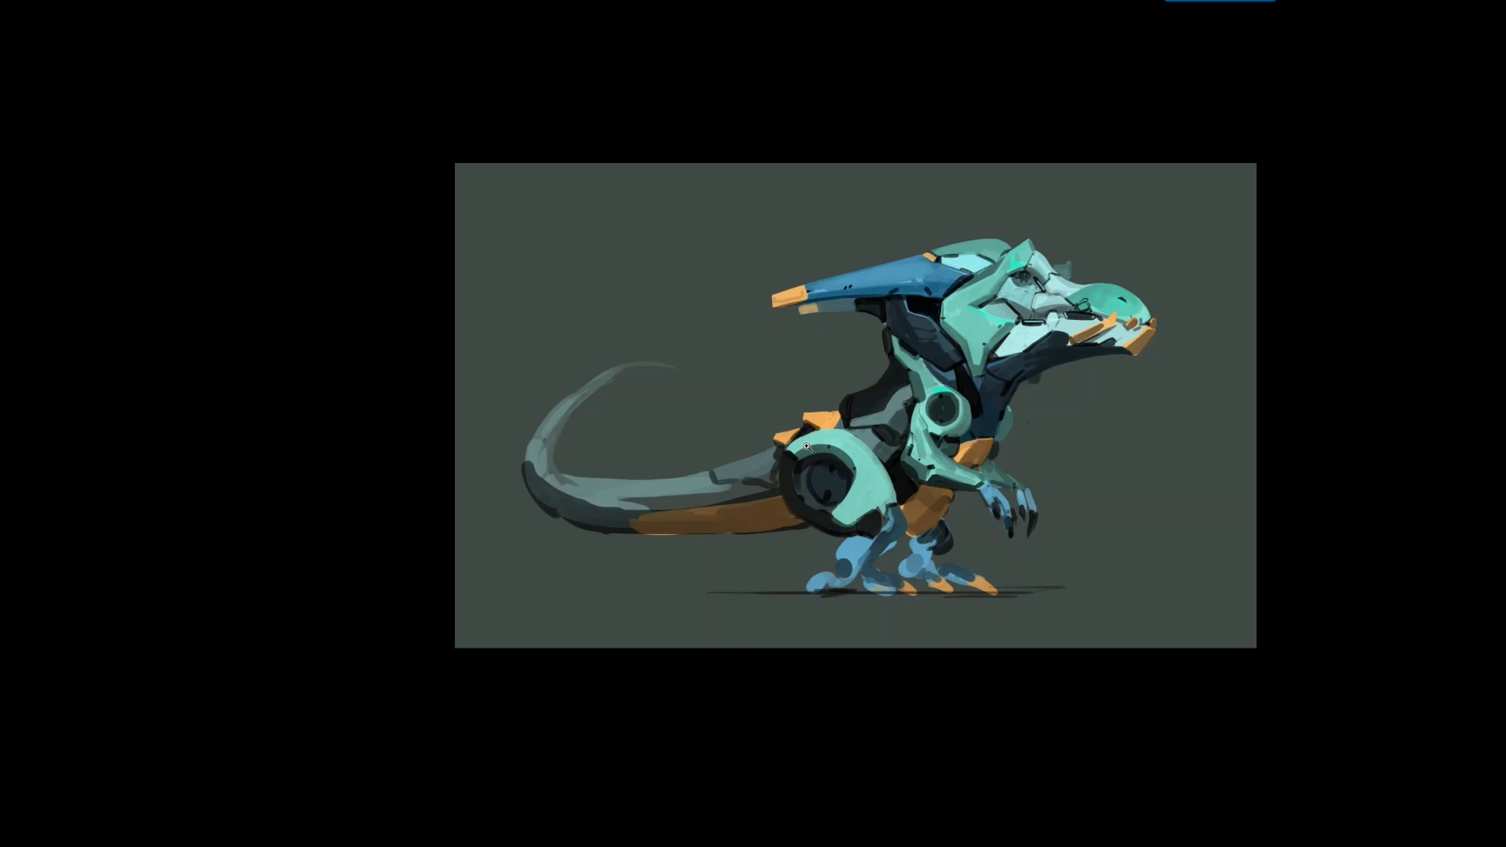
Repaint the tail's grey upper surface up to its tip, darken its base, and add a black slot near the outer bend
{"action": "left_click_drag", "start_coordinate": [725, 519], "coordinate": [564, 470]}
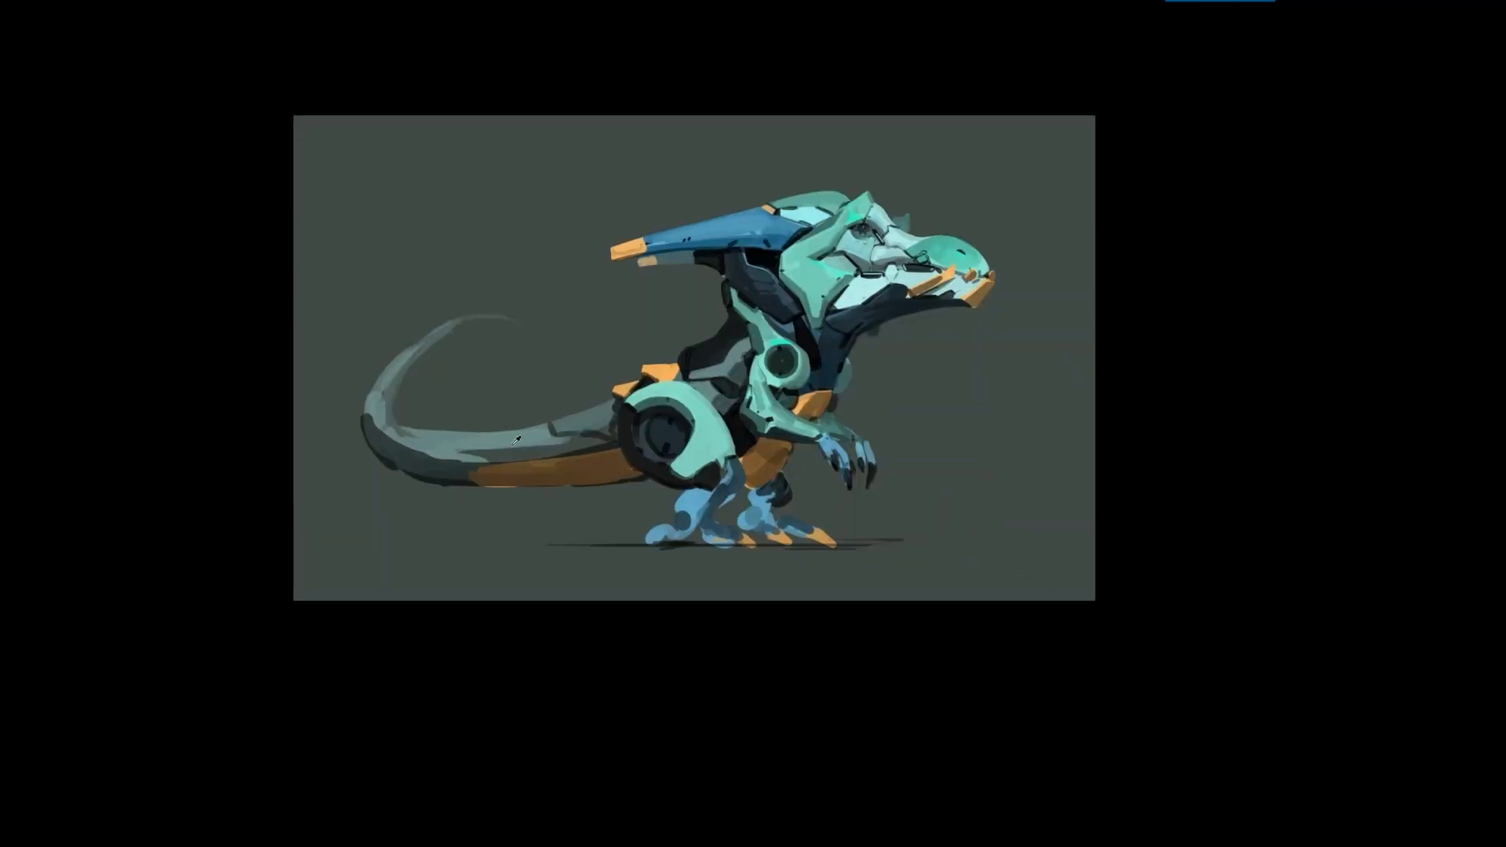
{"action": "left_click_drag", "start_coordinate": [471, 457], "coordinate": [597, 442]}
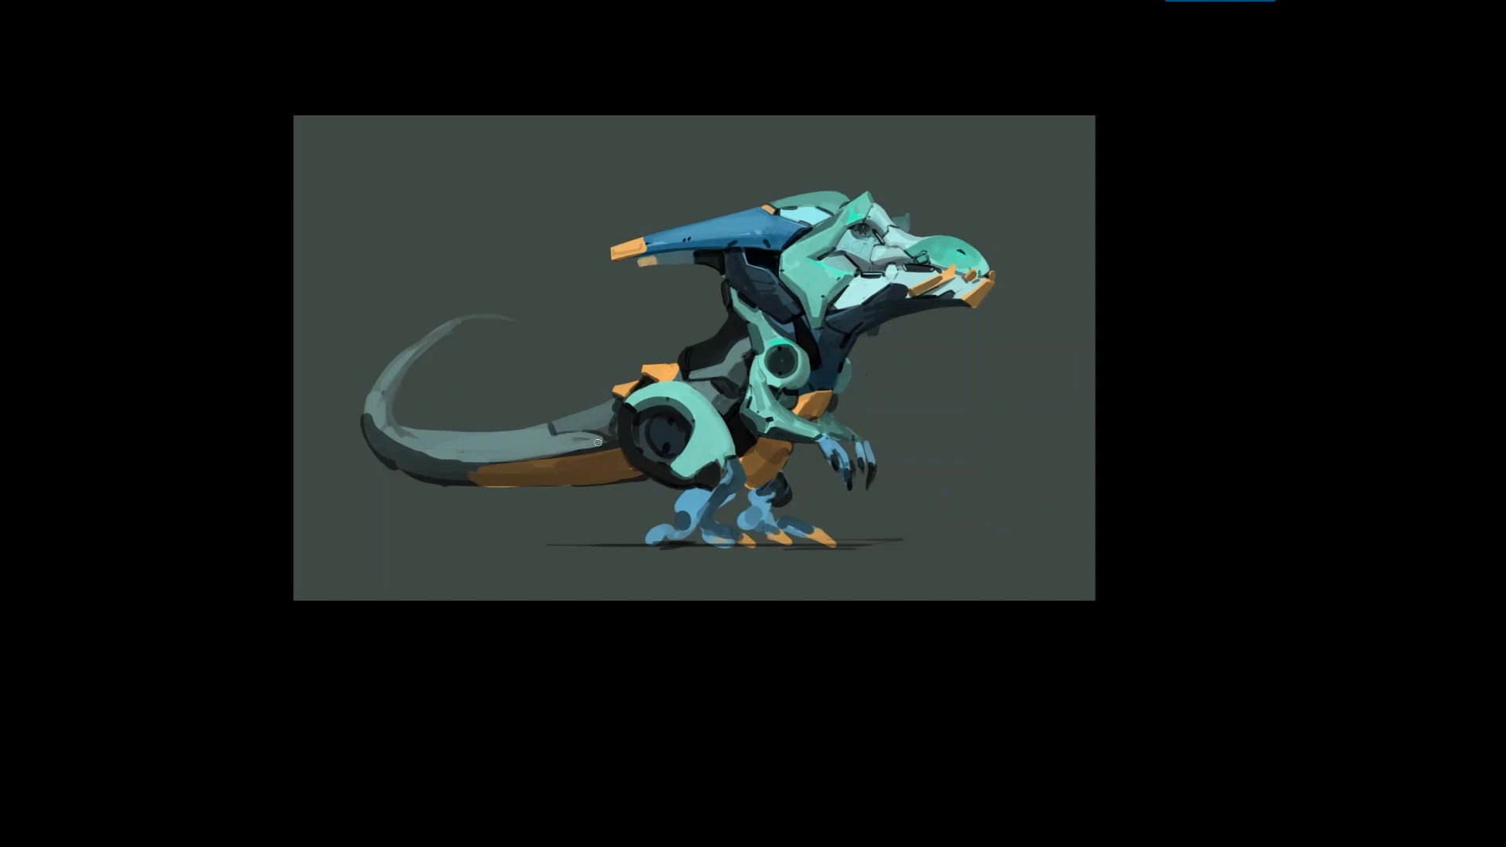
{"action": "left_click_drag", "start_coordinate": [614, 434], "coordinate": [596, 445]}
{"action": "mouse_move", "coordinate": [454, 460]}
{"action": "left_mouse_down"}
{"action": "mouse_move", "coordinate": [425, 457]}
{"action": "mouse_move", "coordinate": [464, 453]}
{"action": "mouse_move", "coordinate": [395, 422]}
{"action": "left_mouse_up"}
{"action": "left_click_drag", "start_coordinate": [405, 365], "coordinate": [477, 316]}
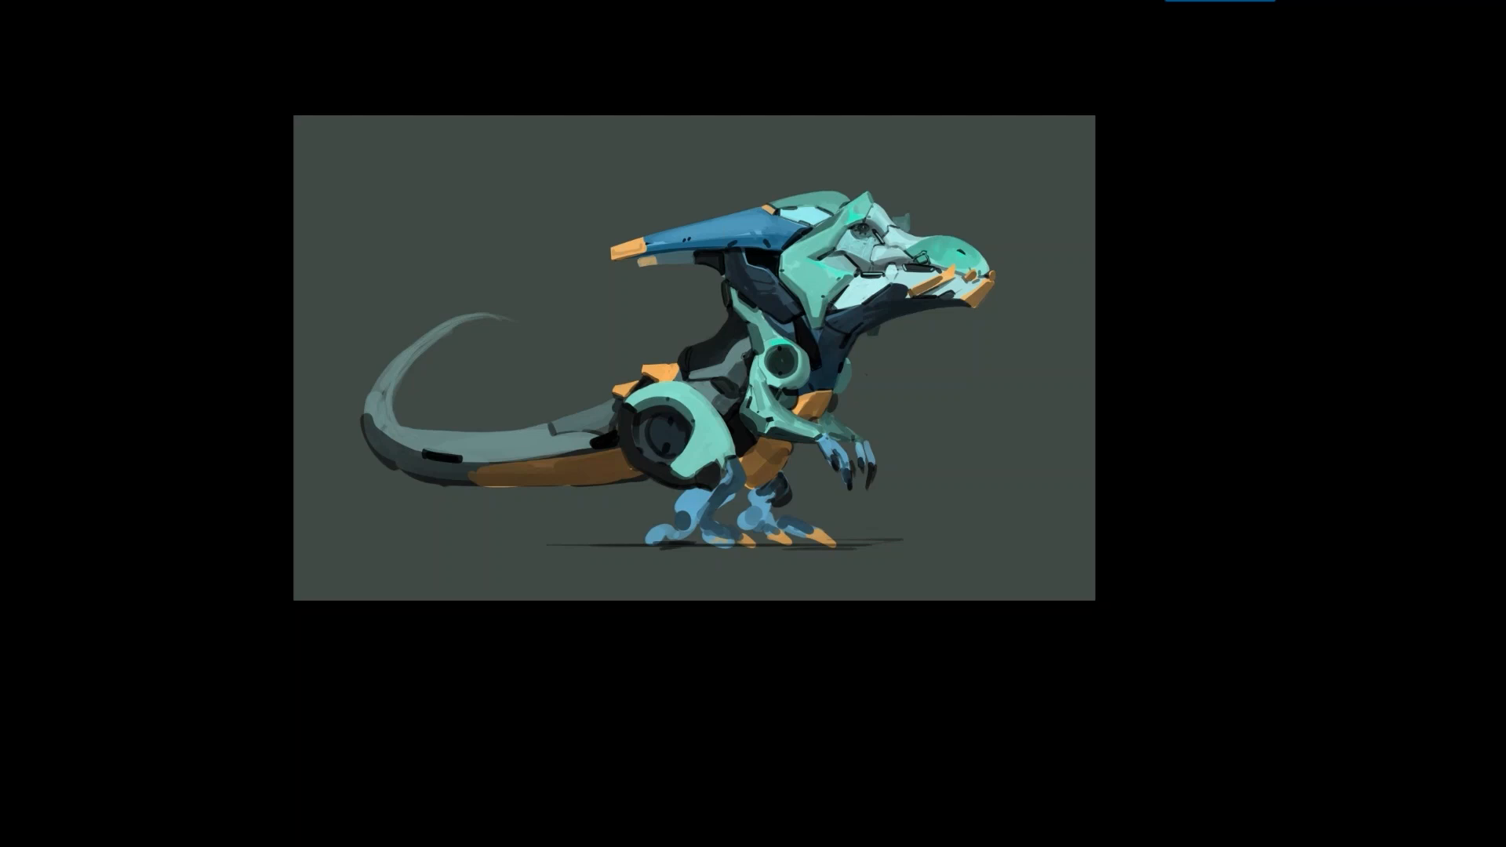
Restore the panels and shift the hue of the dinosaur layer to -20 with Hue/Saturation
{"action": "left_click", "coordinate": [771, 486]}
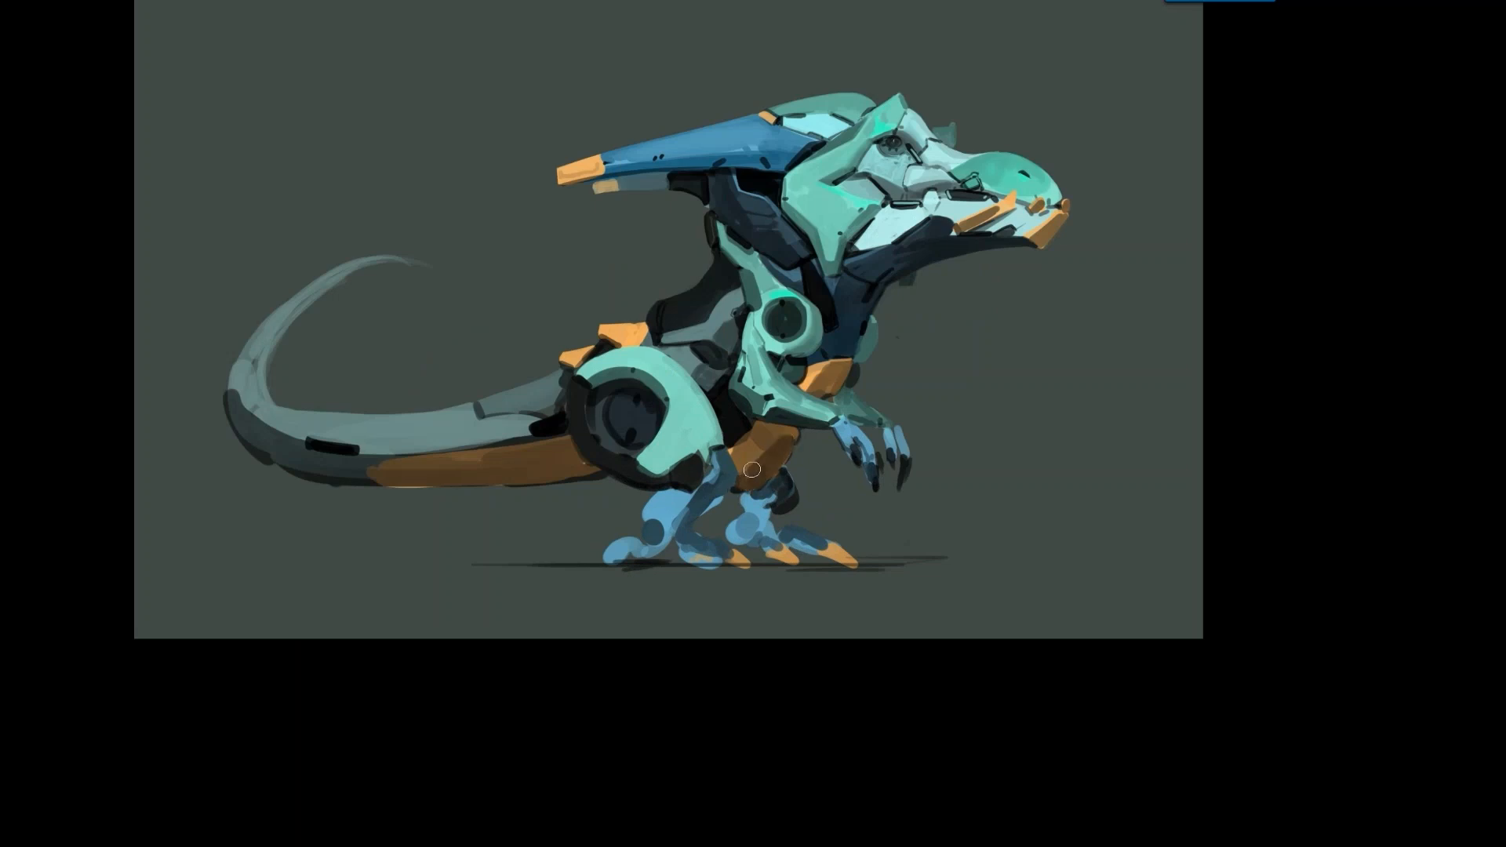
{"action": "left_click_drag", "start_coordinate": [814, 395], "coordinate": [828, 394]}
{"action": "key", "text": "f"}
{"action": "key", "text": "f"}
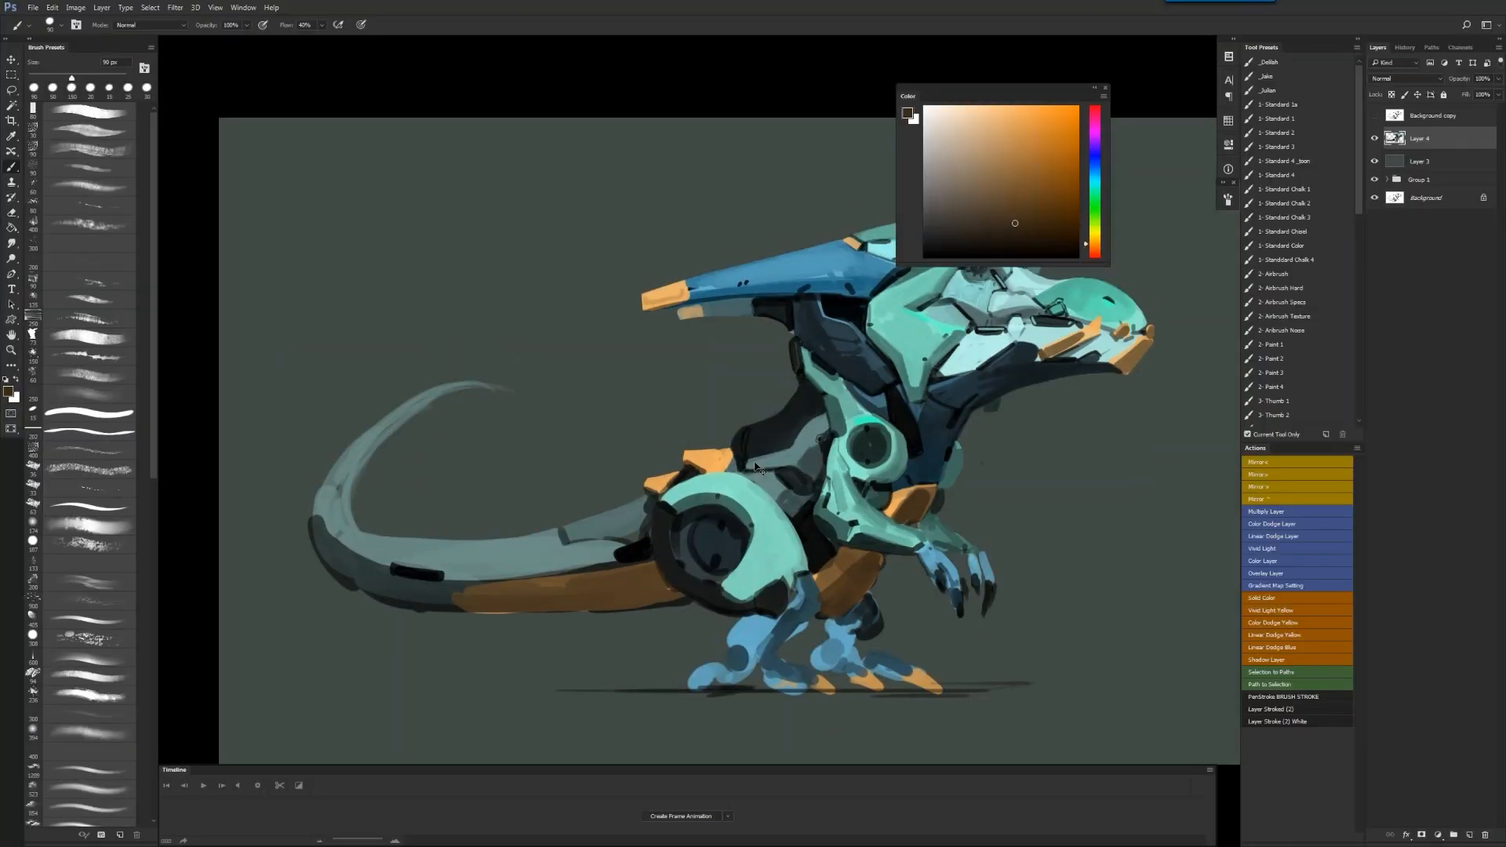
{"action": "key", "text": "ctrl+u"}
{"action": "left_click_drag", "start_coordinate": [1053, 369], "coordinate": [1037, 369]}
{"action": "left_click_drag", "start_coordinate": [1047, 289], "coordinate": [1269, 375]}
{"action": "mouse_move", "coordinate": [1257, 454]}
{"action": "left_mouse_down"}
{"action": "mouse_move", "coordinate": [1296, 455]}
{"action": "mouse_move", "coordinate": [1212, 459]}
{"action": "mouse_move", "coordinate": [1353, 461]}
{"action": "mouse_move", "coordinate": [1219, 460]}
{"action": "mouse_move", "coordinate": [1263, 461]}
{"action": "left_mouse_up"}
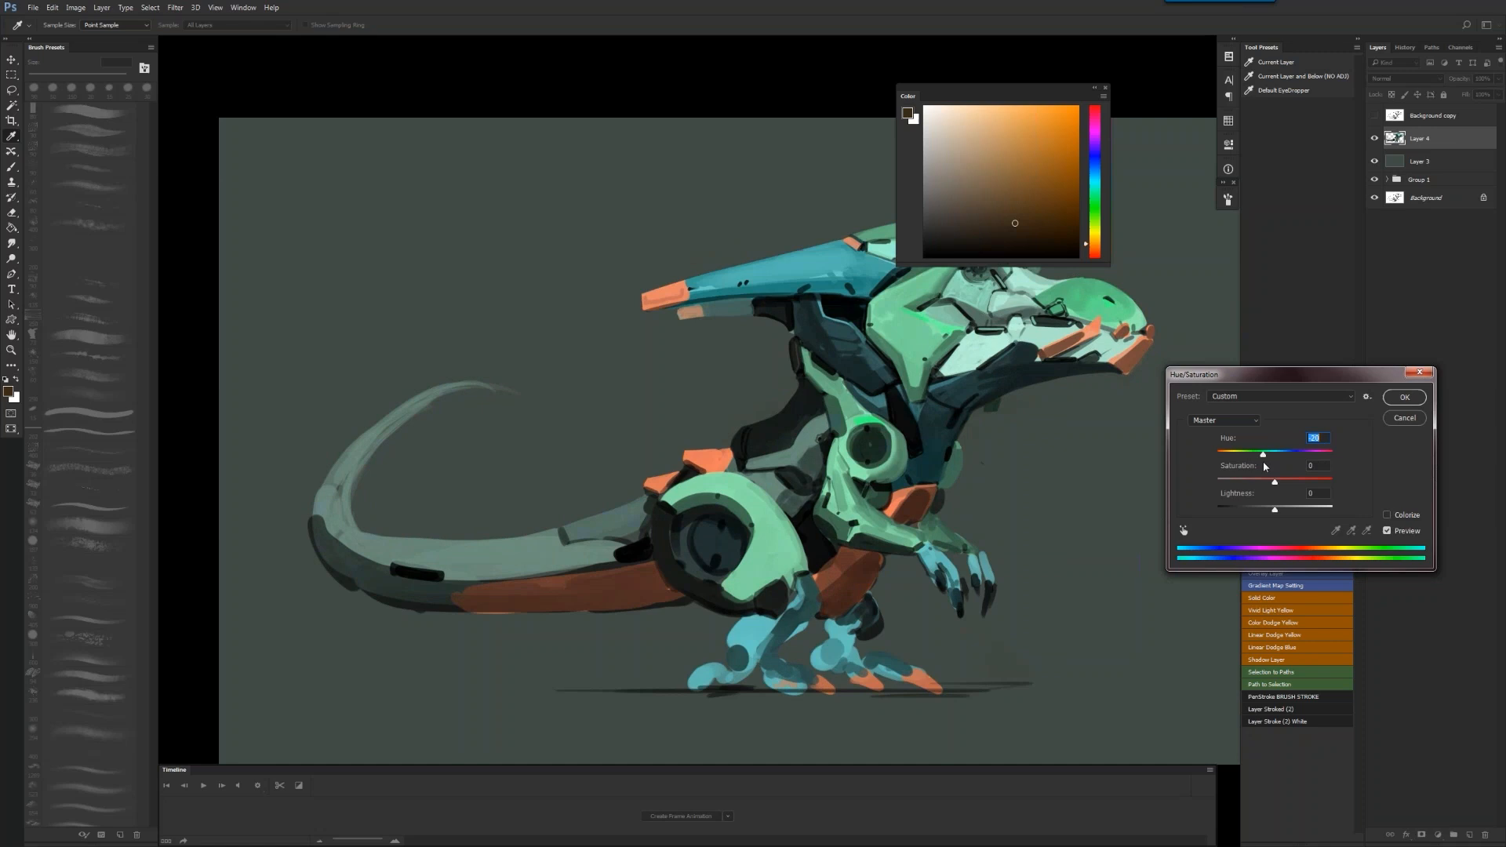
{"action": "left_click", "coordinate": [1405, 398]}
Move the floating colour picker away from the dinosaur's head and flip the painting horizontally so the dinosaur faces the opposite way
{"action": "key", "text": "b"}
{"action": "left_click_drag", "start_coordinate": [1004, 89], "coordinate": [431, 90]}
{"action": "key", "text": "z"}
{"action": "left_click", "coordinate": [780, 457], "text": "alt"}
{"action": "left_click_drag", "start_coordinate": [680, 447], "coordinate": [450, 421]}
{"action": "left_click_drag", "start_coordinate": [581, 521], "coordinate": [750, 542]}
{"action": "key", "text": "b"}
{"action": "key", "text": "ctrl+shift+h"}
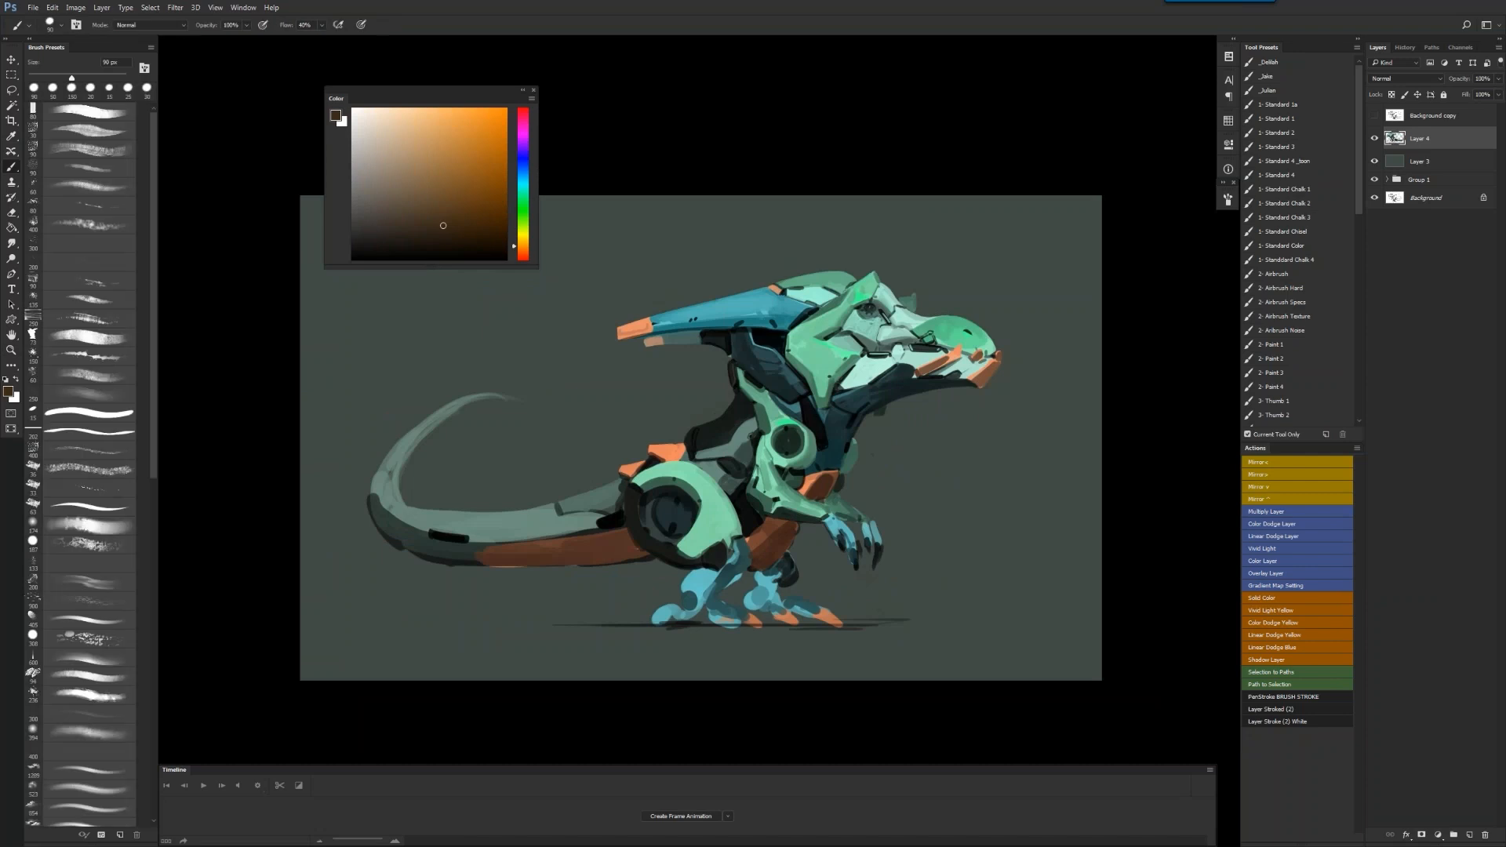
{"action": "key", "text": "Tab"}
{"action": "key", "text": "Tab"}
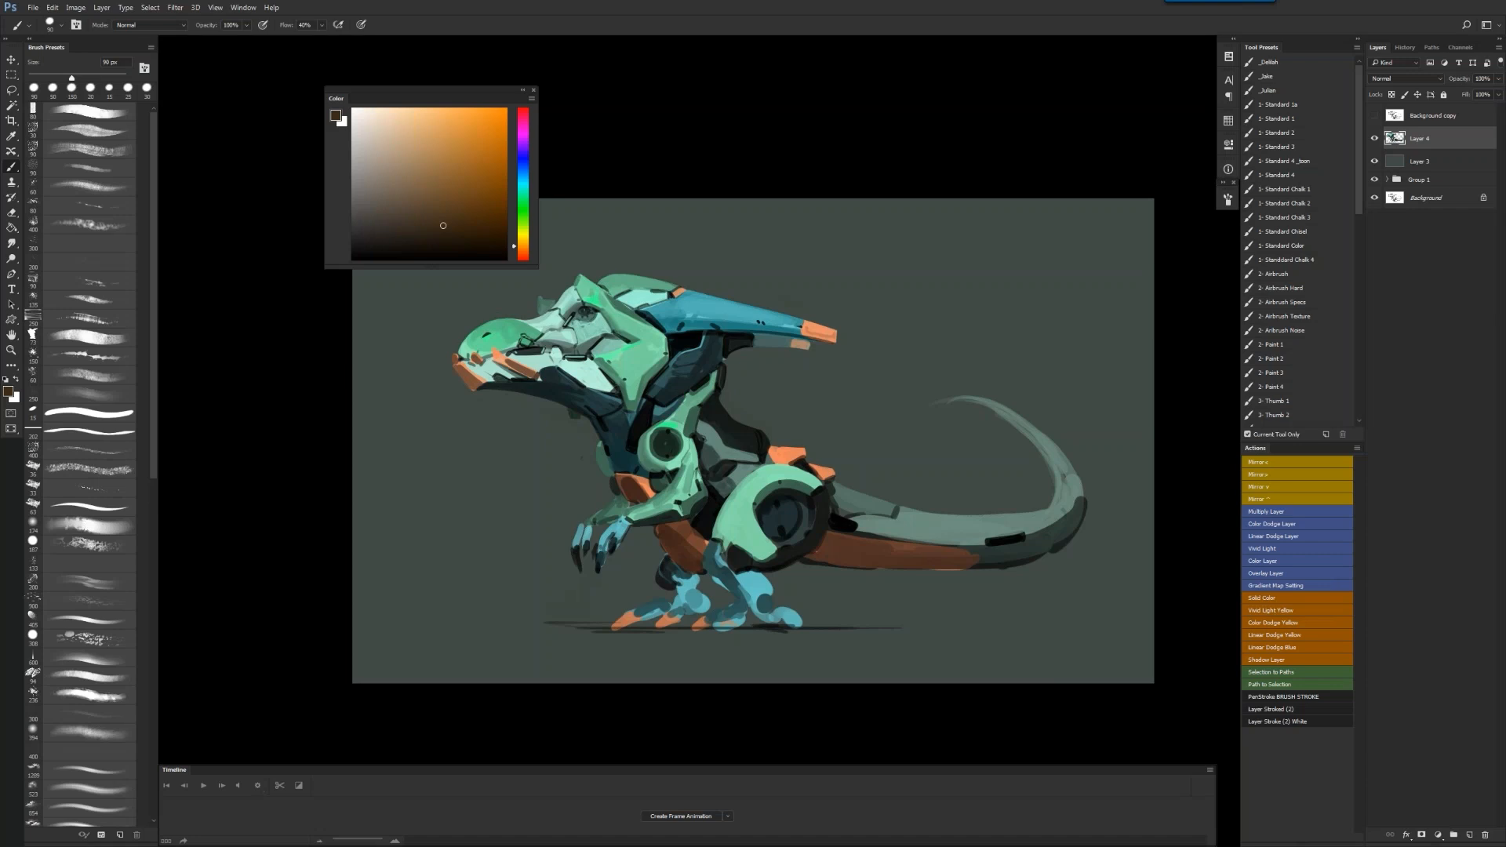
Cycle through the screen modes and enlarge the view to 33.3% to examine the whole flipped painting without panels
{"action": "key", "text": "f"}
{"action": "key", "text": "z"}
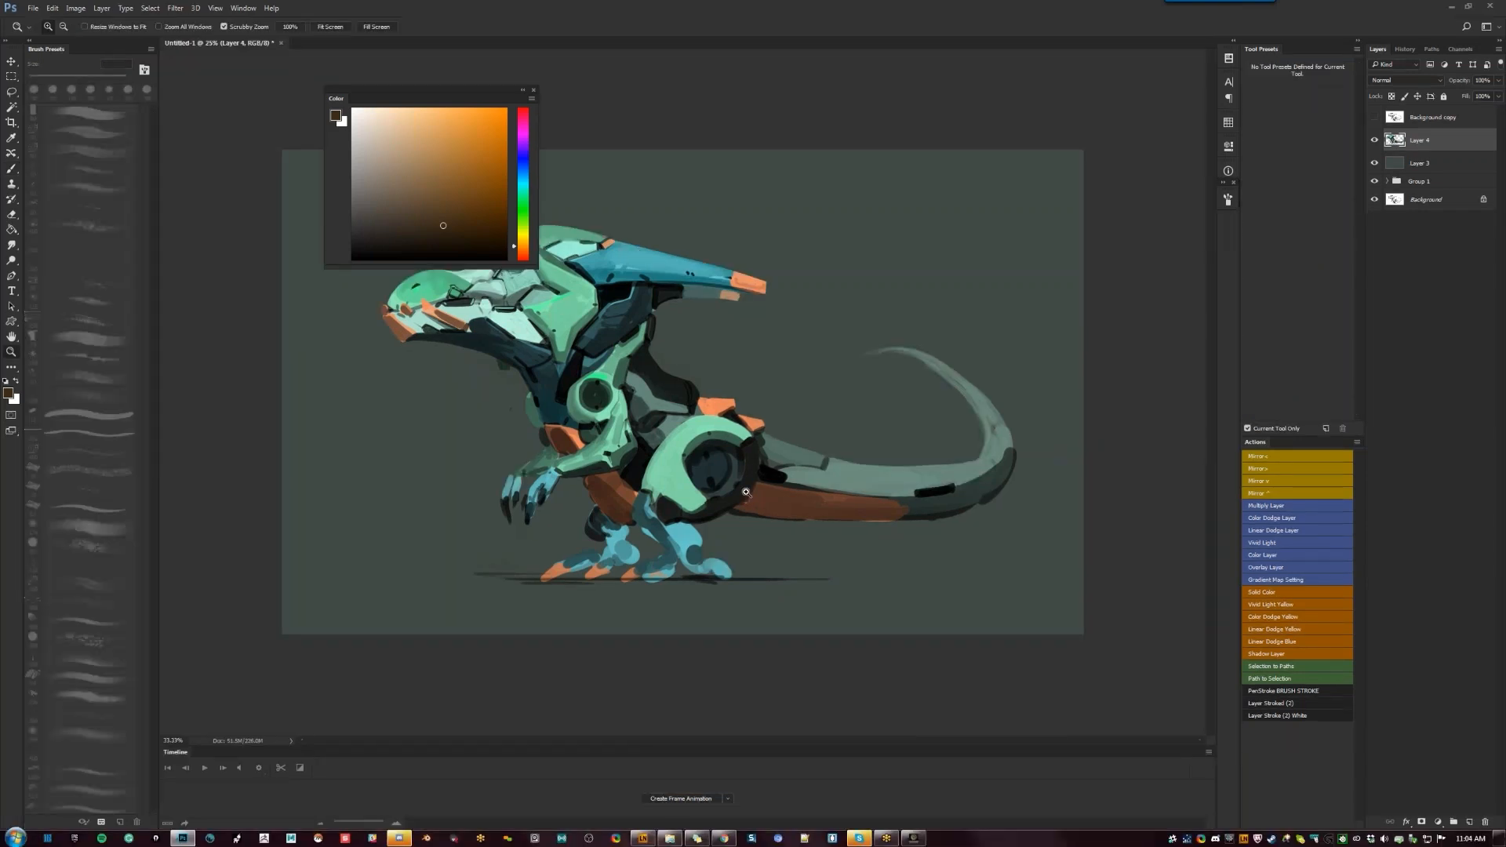
{"action": "left_click", "coordinate": [791, 572]}
{"action": "key", "text": "f"}
{"action": "key", "text": "f"}
{"action": "key", "text": "f"}
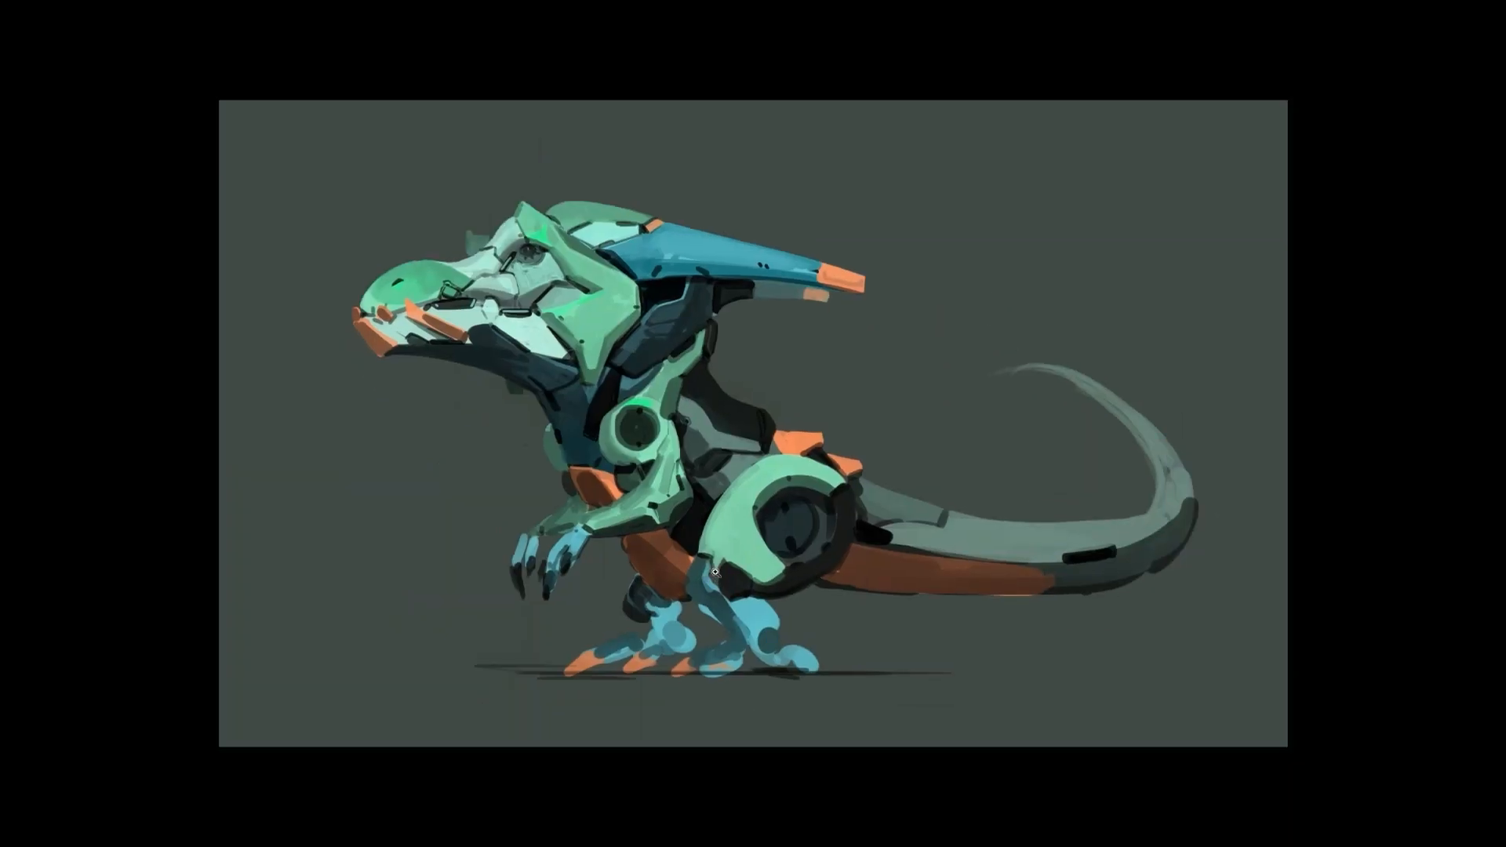
{"action": "key", "text": "f"}
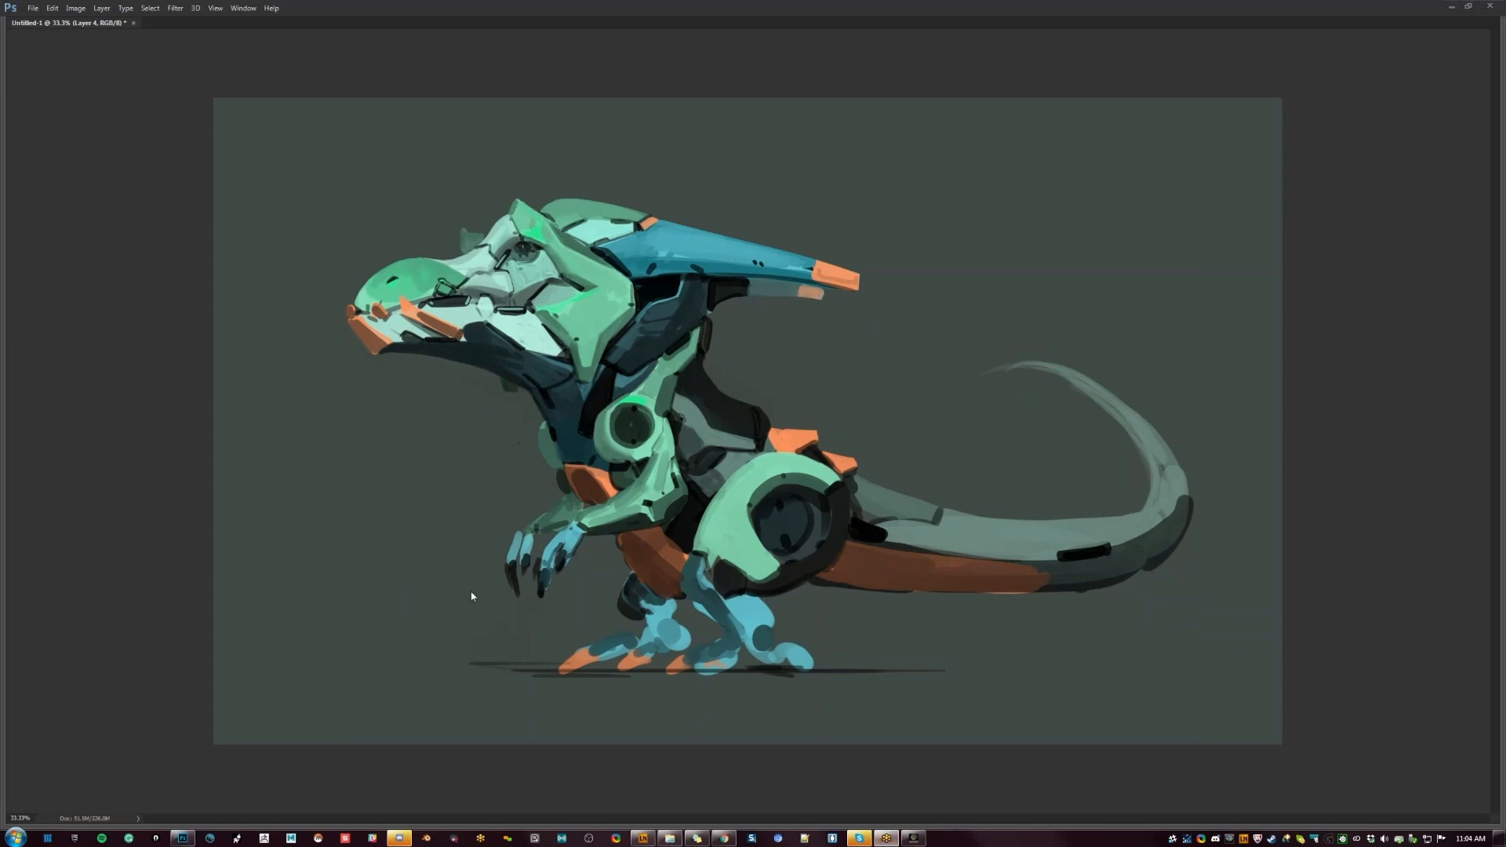
{"action": "key", "text": "alt+Tab"}
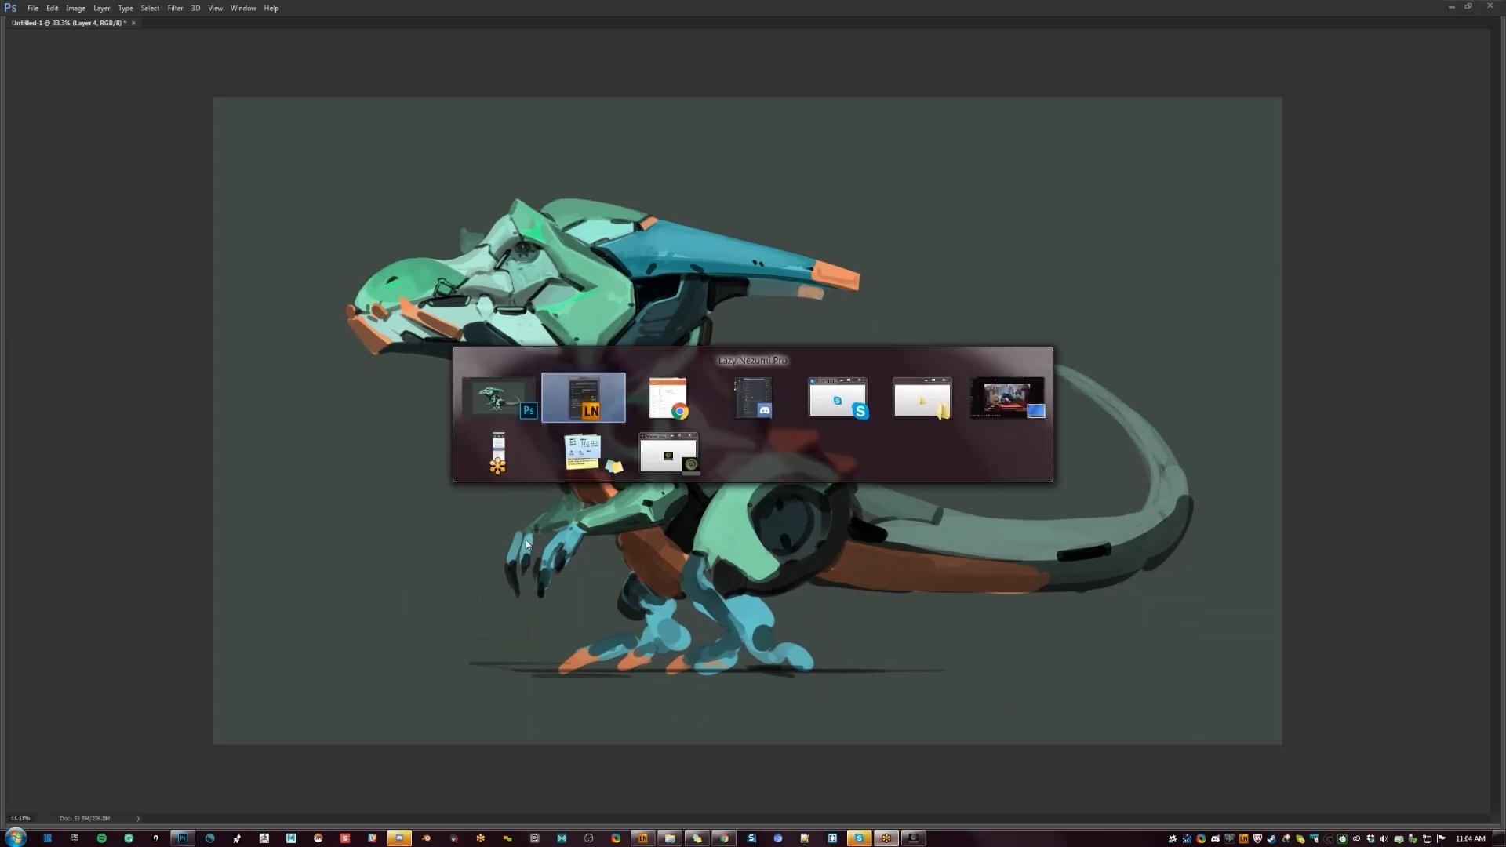
{"action": "left_click", "coordinate": [513, 455]}
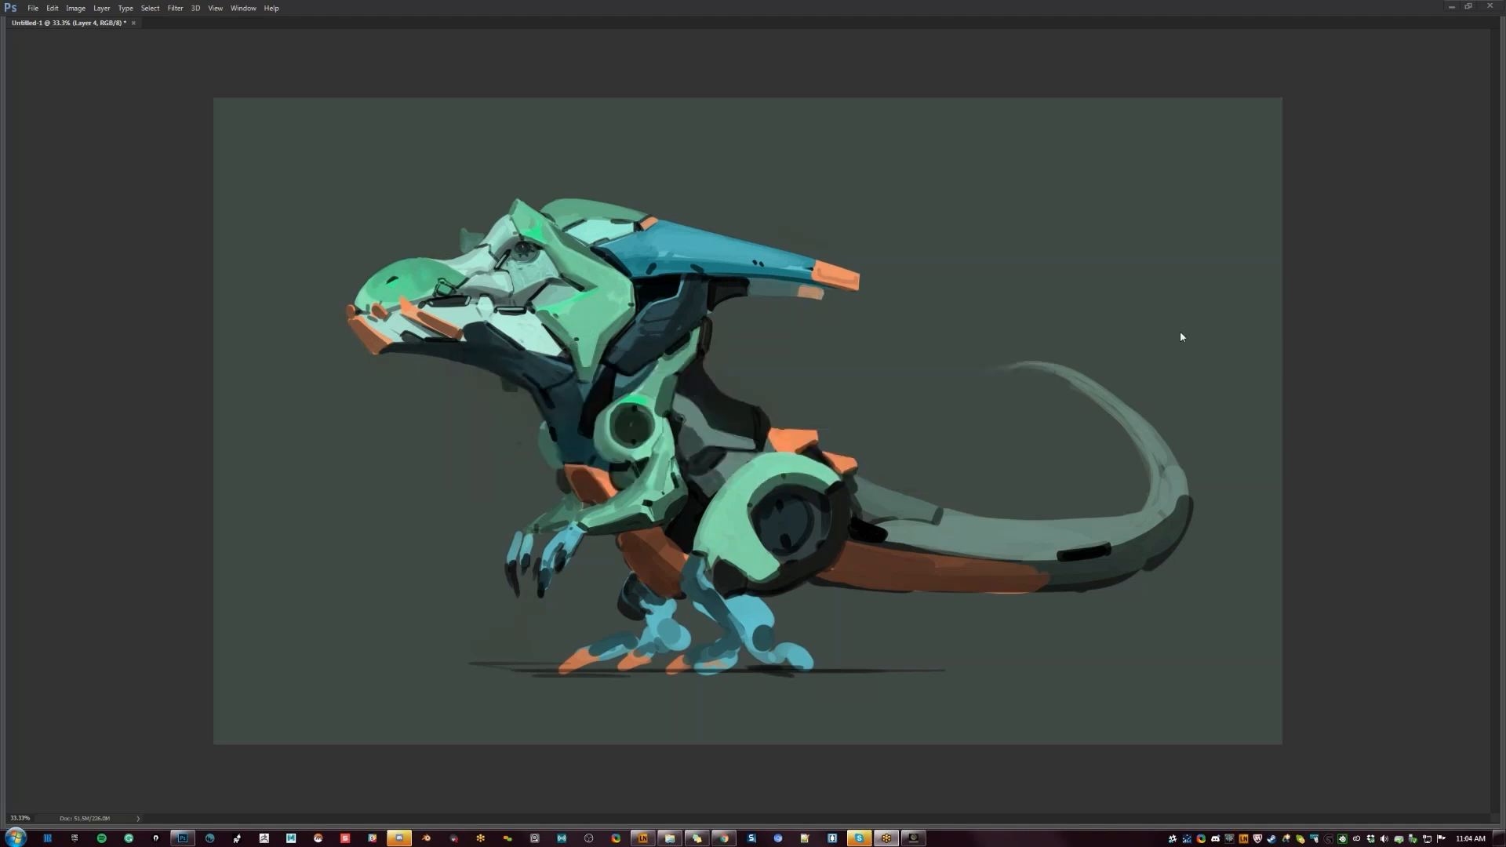